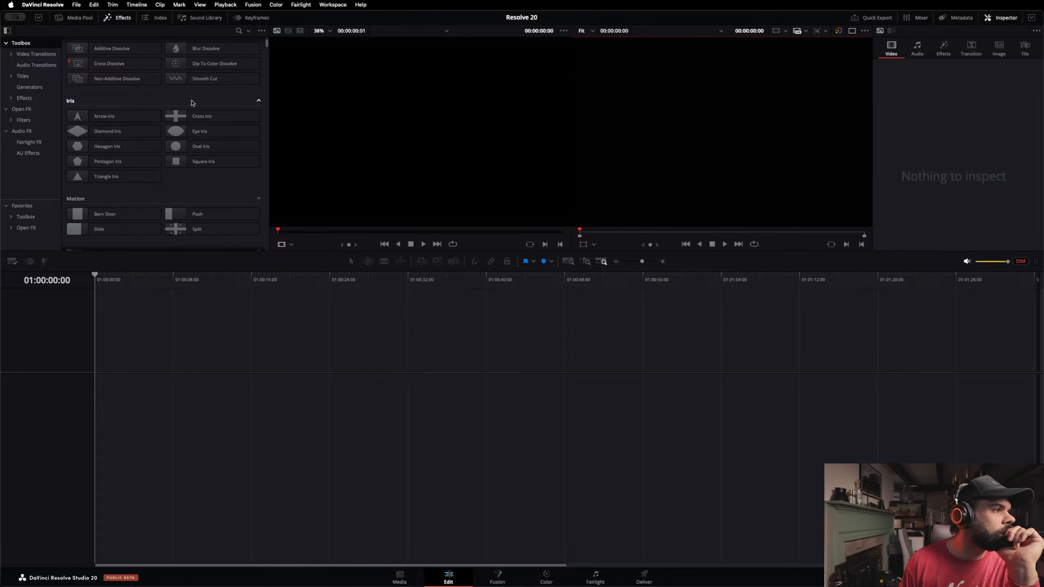
Step: Look through the Iris, Motion, Shape, Wipe and Fusion video transitions, previewing Disarrange, Brightness Flash and Pop Wobble
scroll(191, 103, "down", 5)
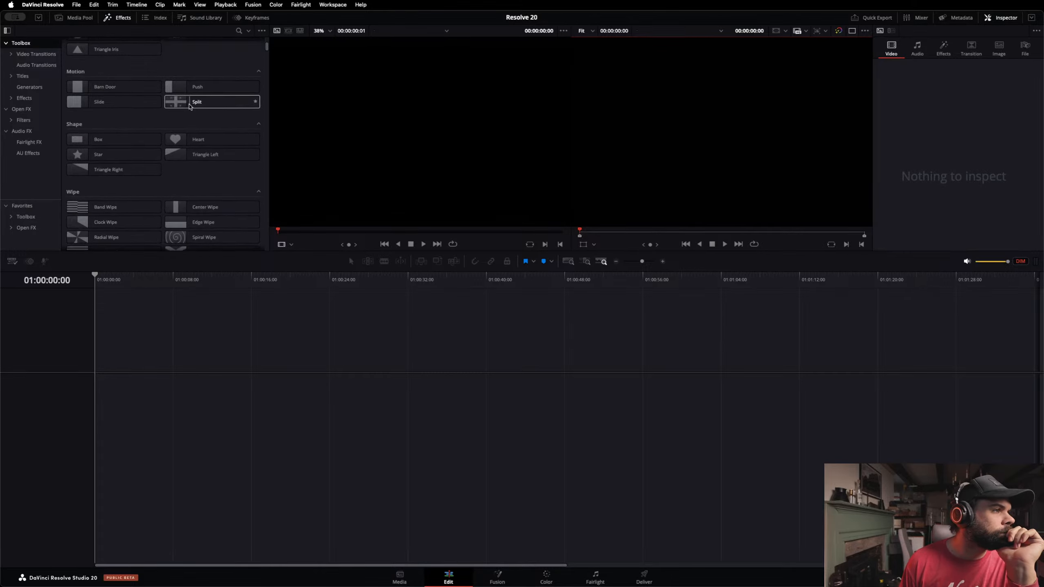
scroll(187, 115, "down", 4)
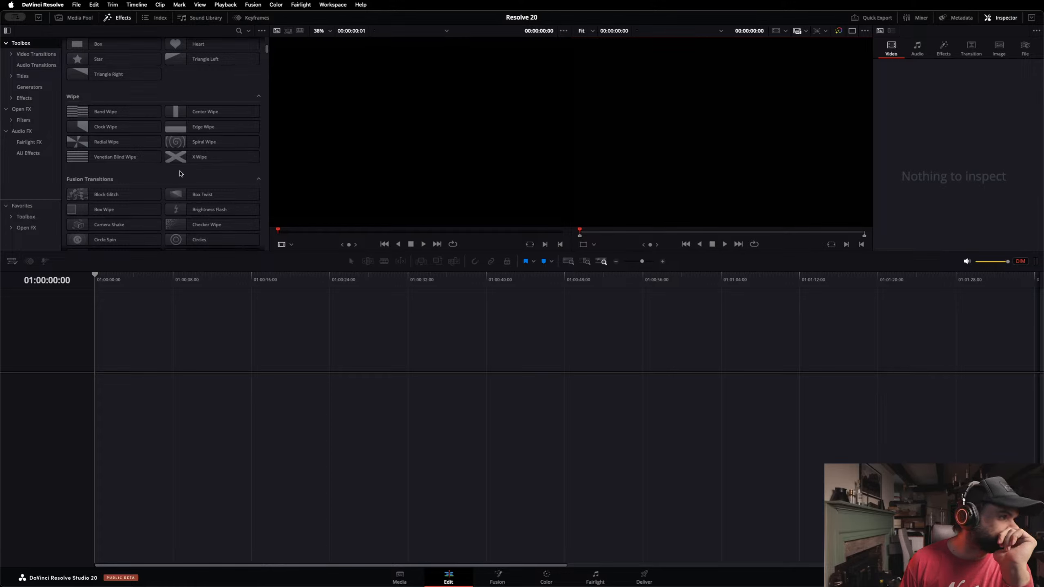
scroll(181, 175, "down", 1)
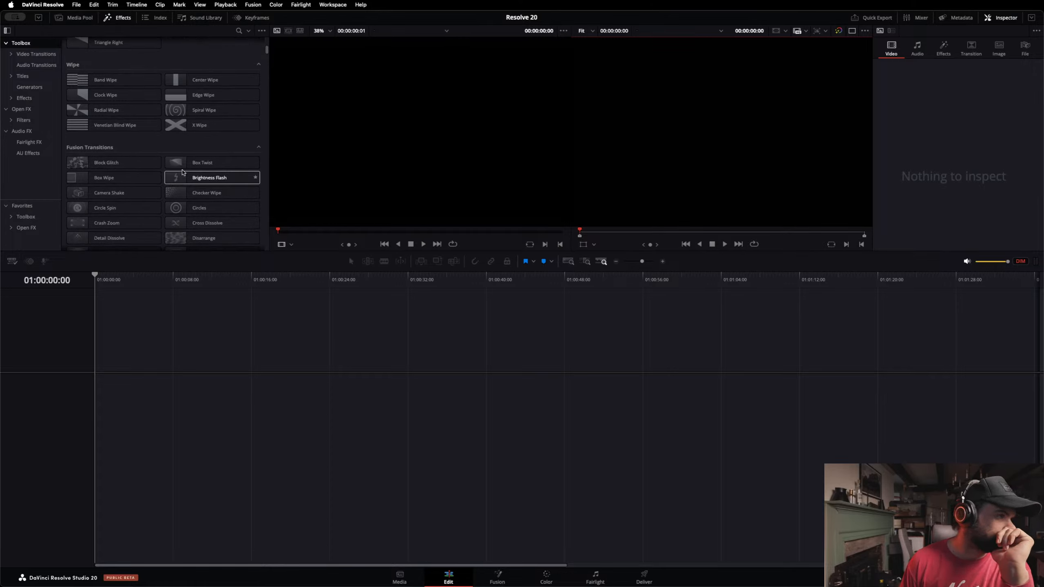
scroll(199, 147, "down", 3)
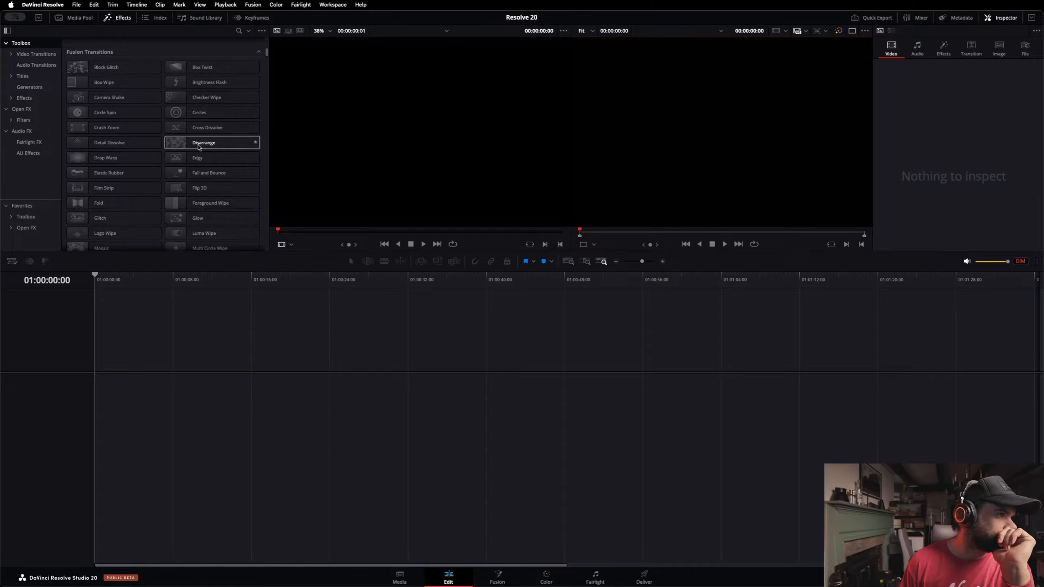
mouse_move(196, 142)
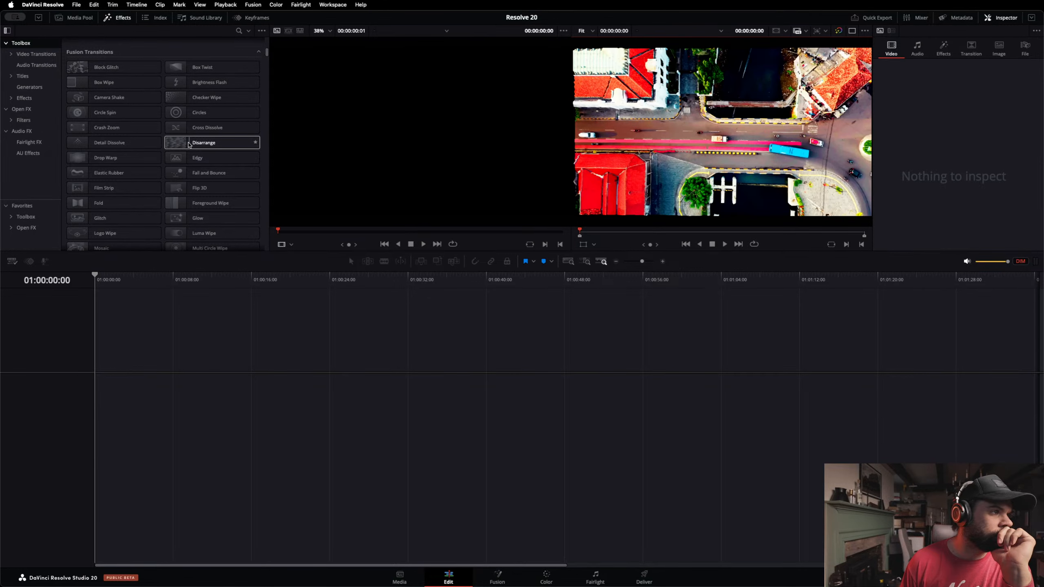
mouse_move(131, 139)
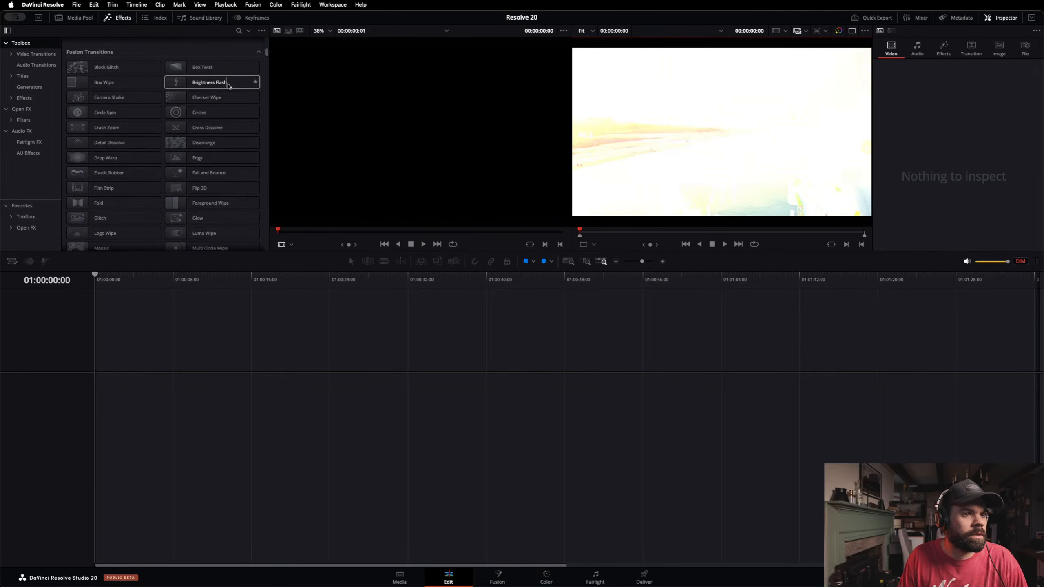
scroll(144, 169, "down", 5)
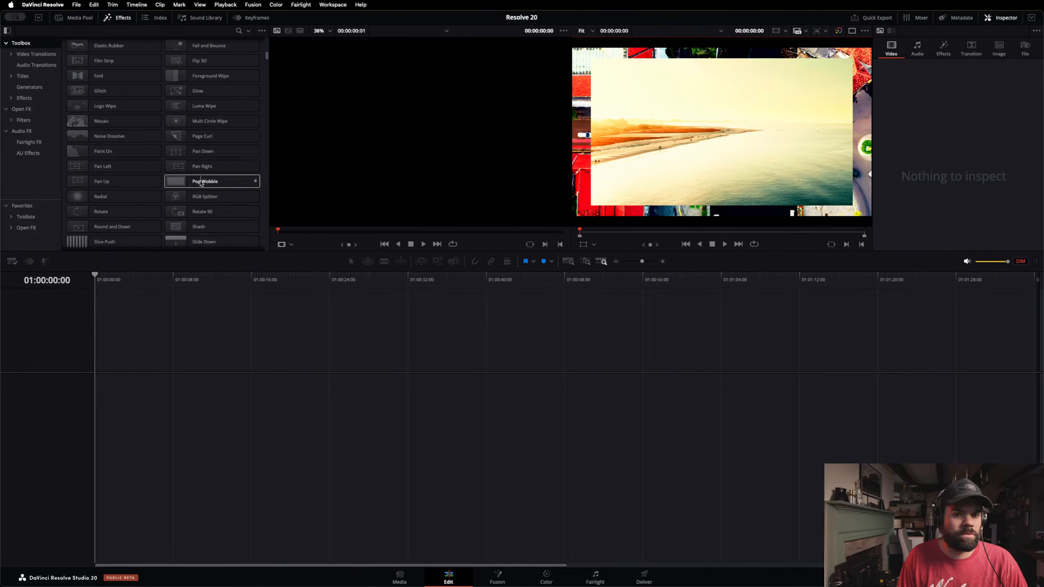
scroll(205, 185, "down", 2)
scroll(205, 187, "down", 2)
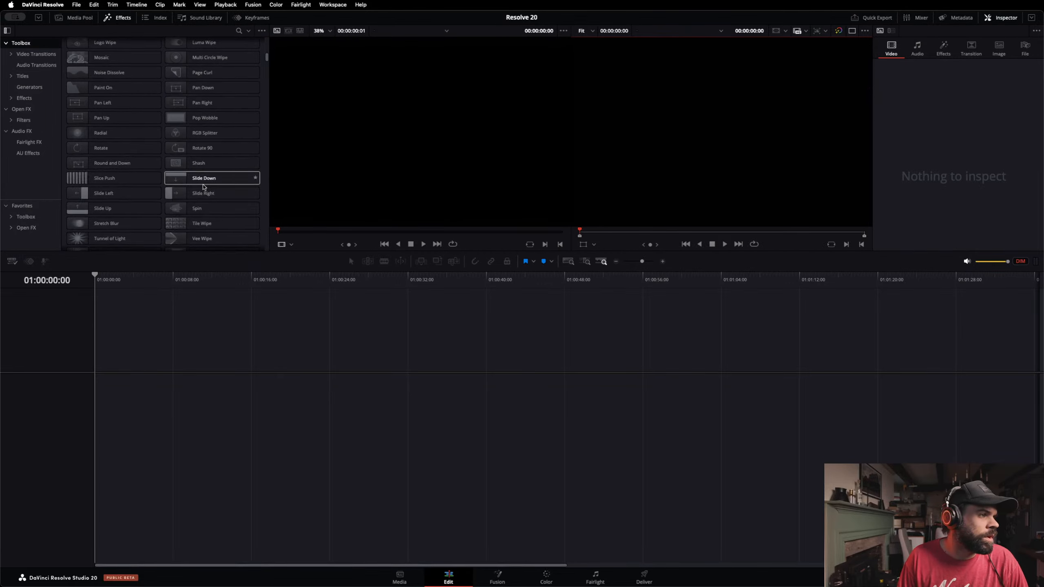
Step: Browse the basic Titles category and preview the Text+ and MultiText titles
scroll(203, 187, "down", 10)
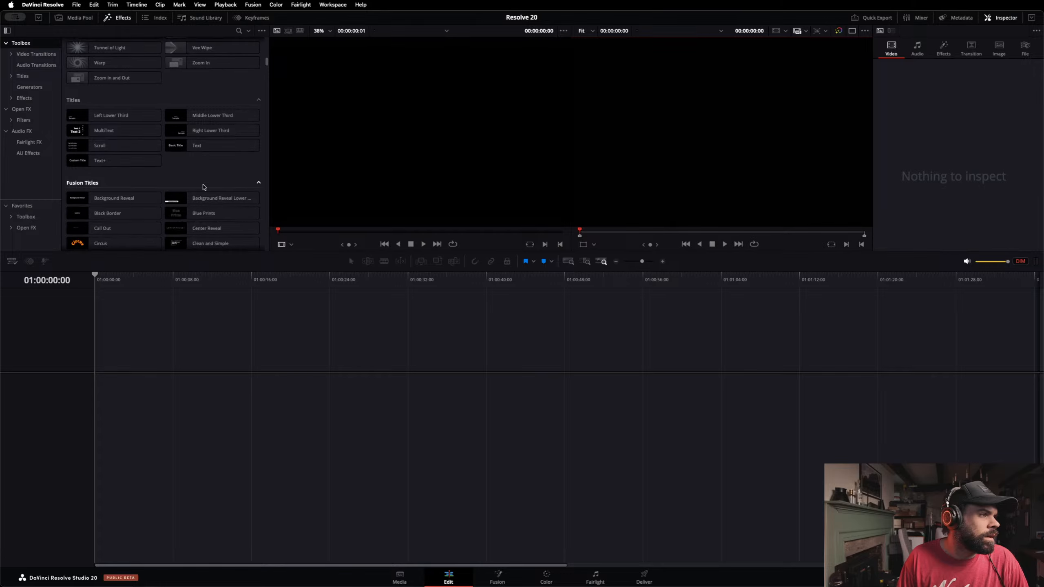
left_click(97, 163)
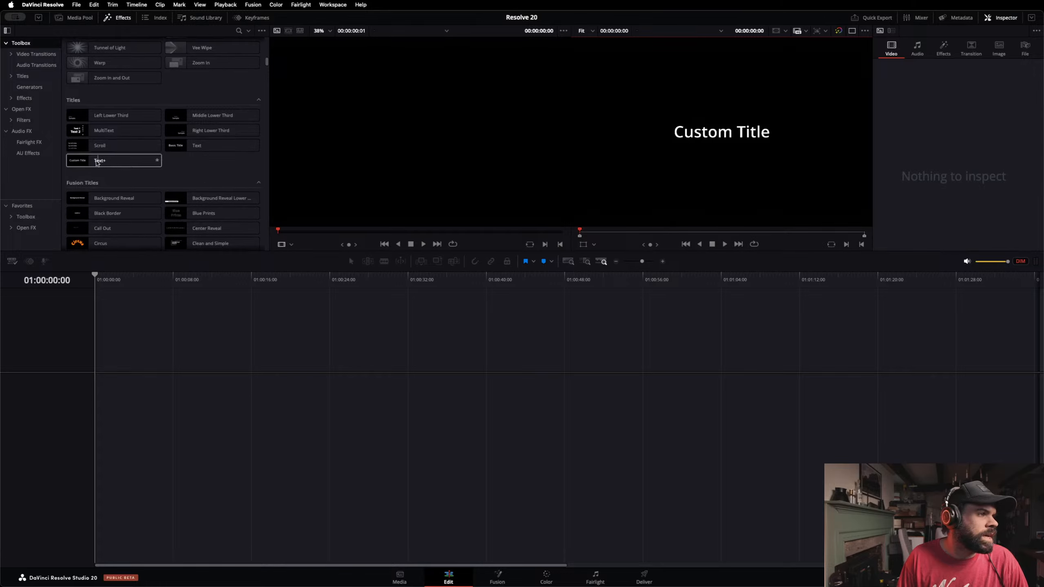
left_click(81, 133)
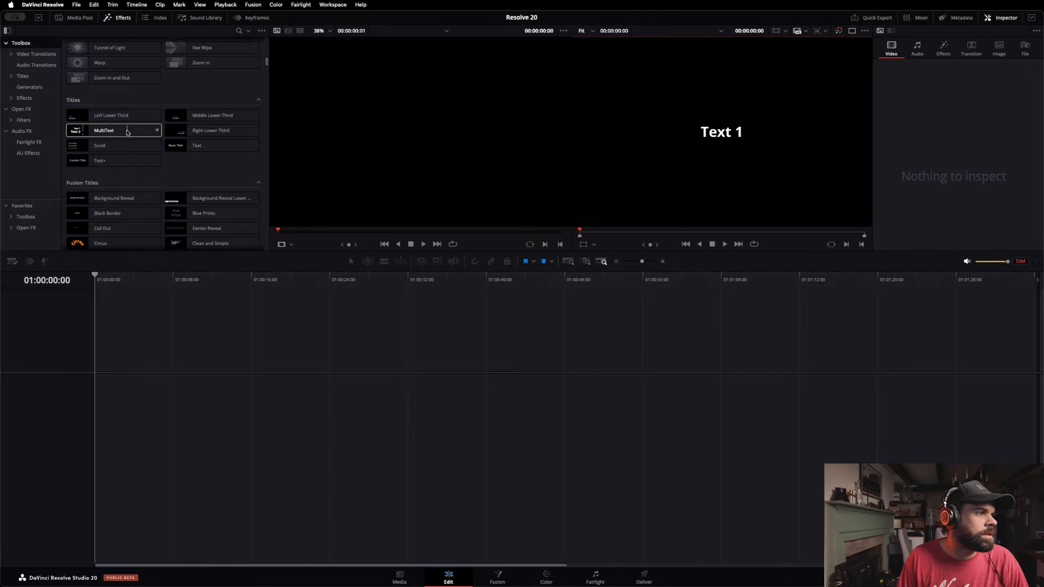
scroll(180, 190, "down", 2)
scroll(175, 181, "up", 3)
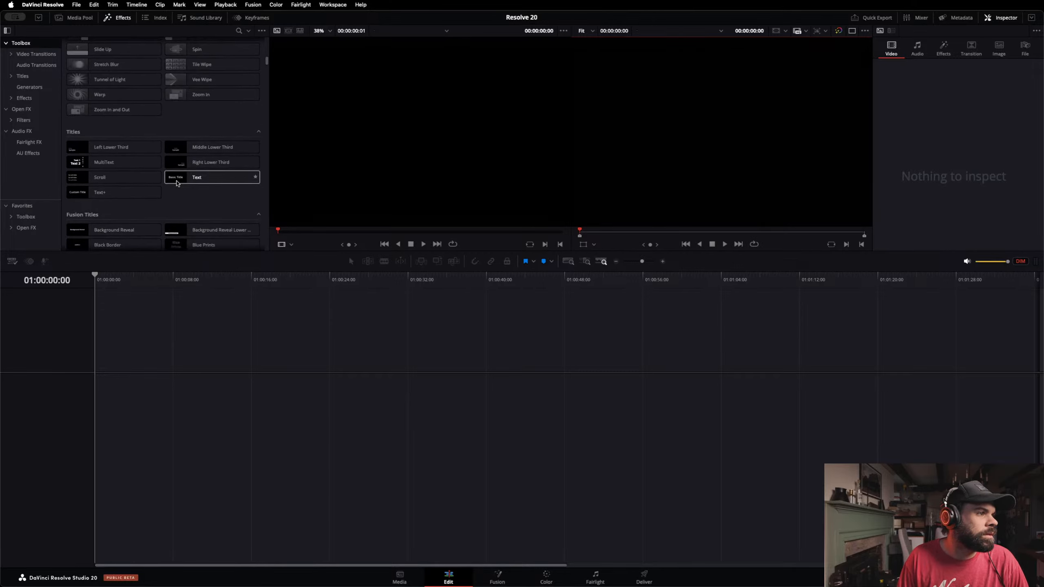
Step: Look through the whole Fusion Titles category, previewing Draw On 2 Lines Lower Third, Gradient Outline and Metallic Steel
scroll(194, 183, "down", 4)
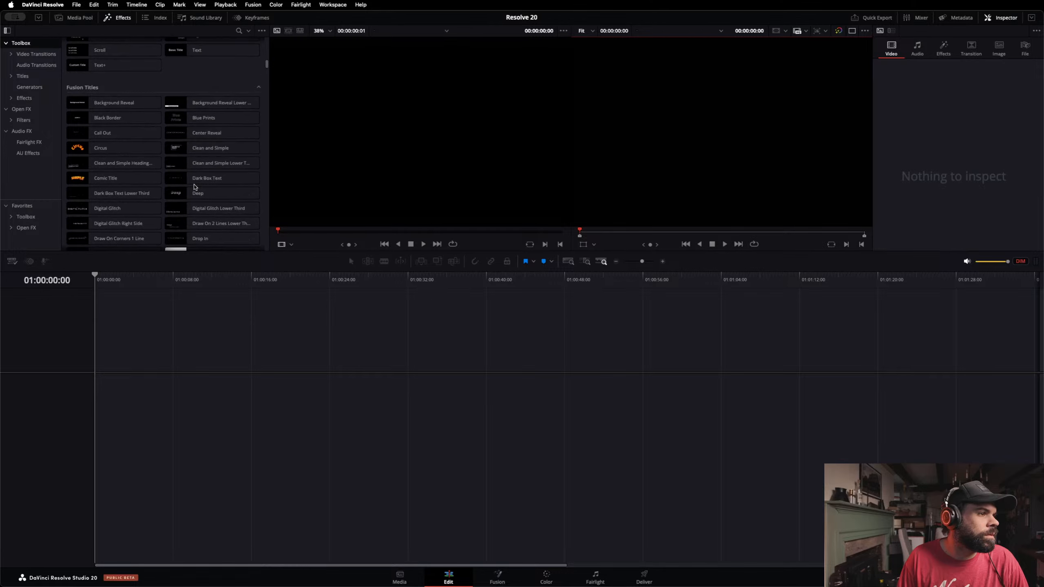
scroll(195, 187, "down", 2)
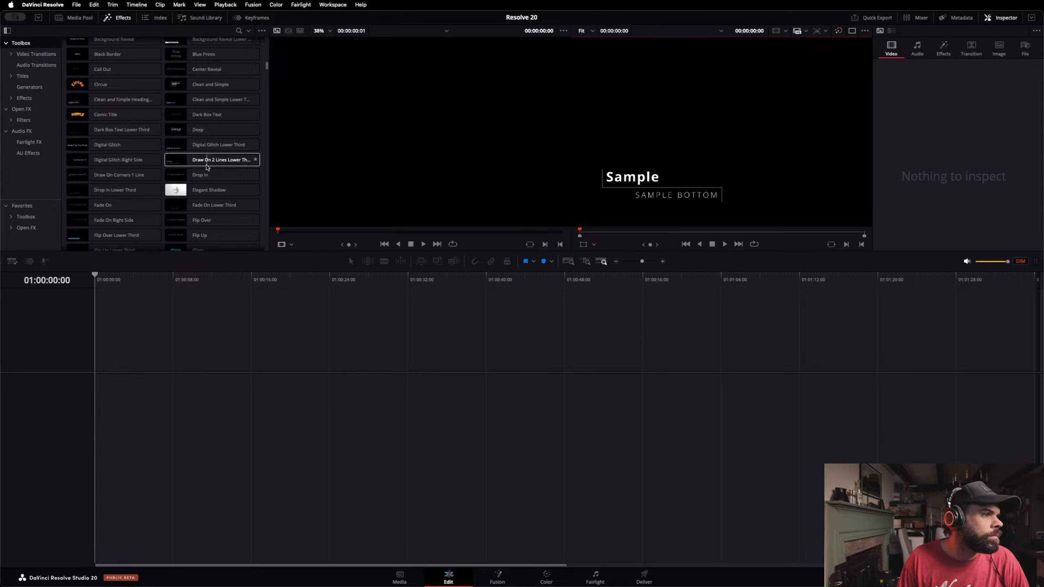
scroll(209, 202, "down", 3)
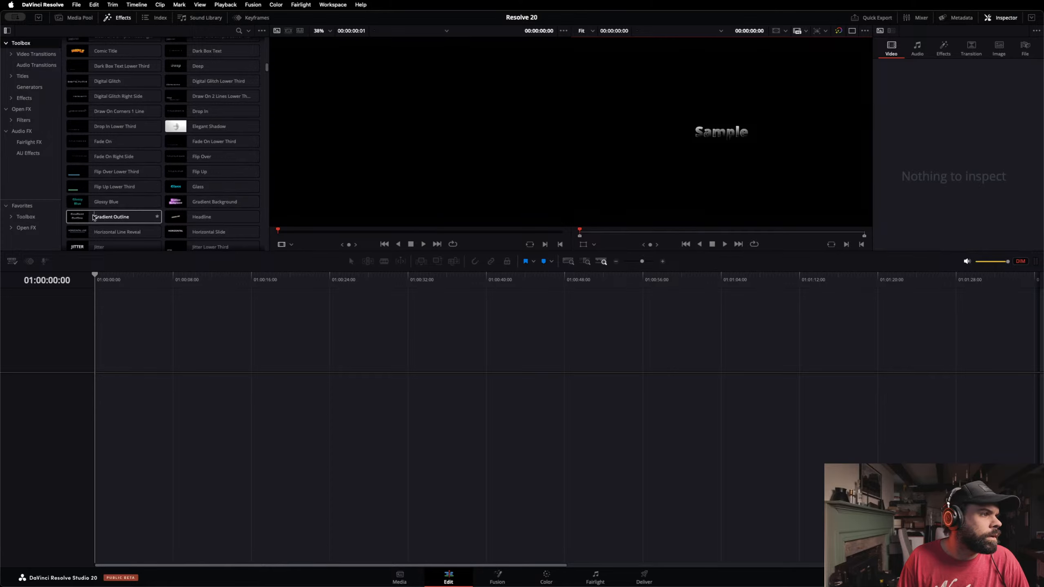
scroll(212, 217, "down", 2)
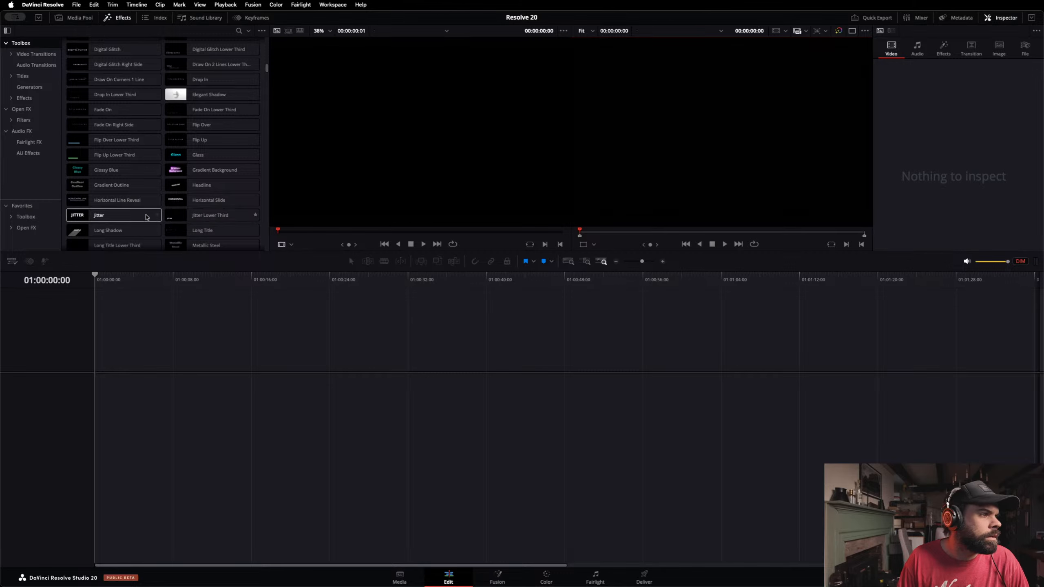
scroll(148, 227, "down", 4)
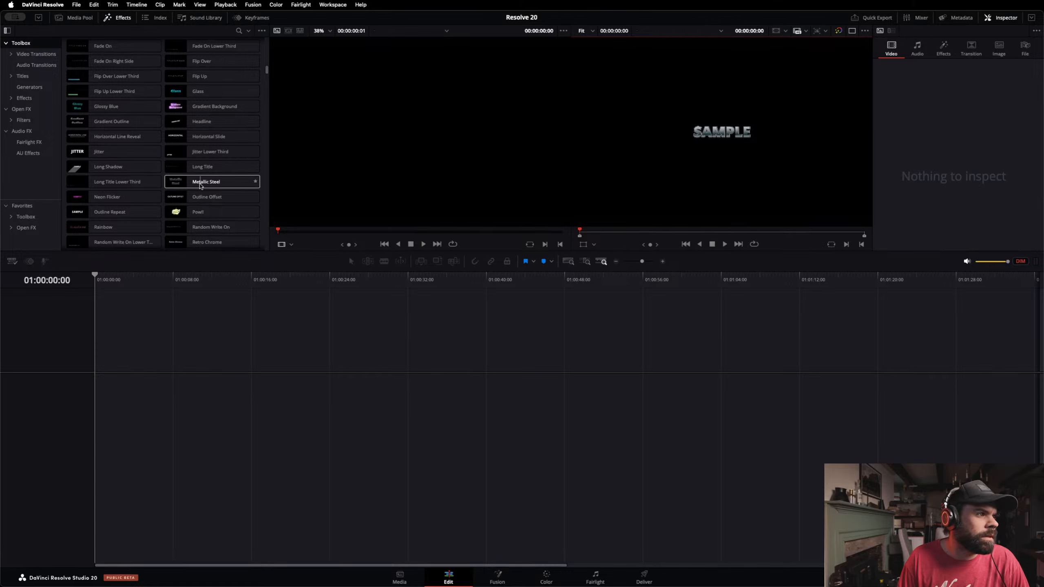
scroll(201, 185, "down", 4)
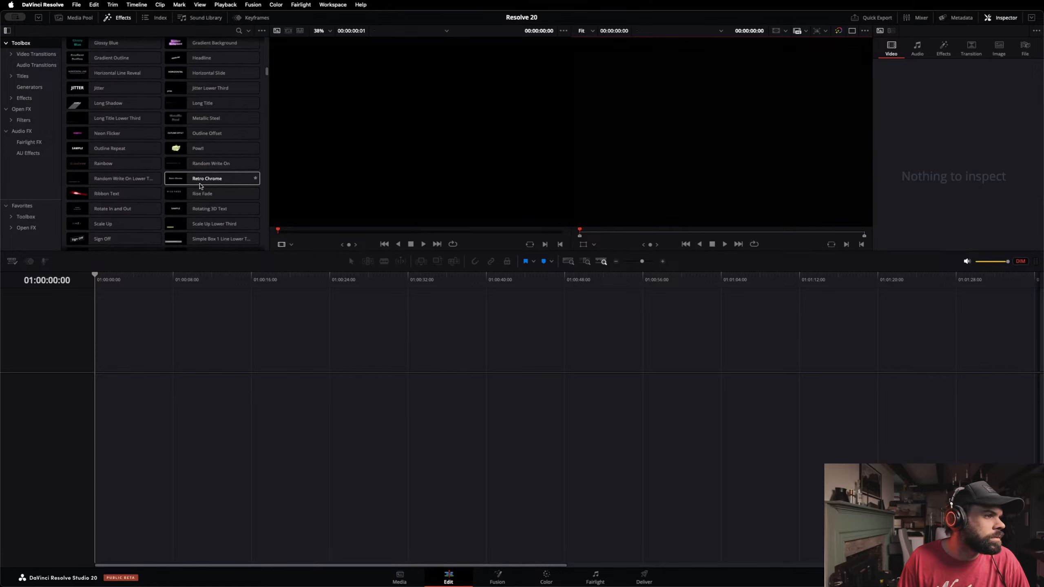
scroll(200, 185, "down", 6)
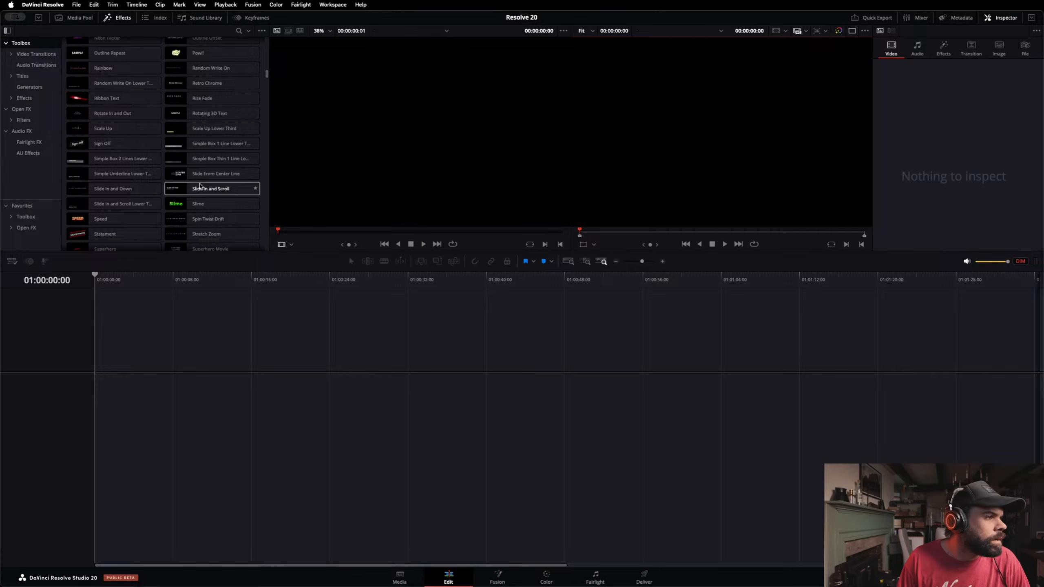
scroll(200, 186, "down", 6)
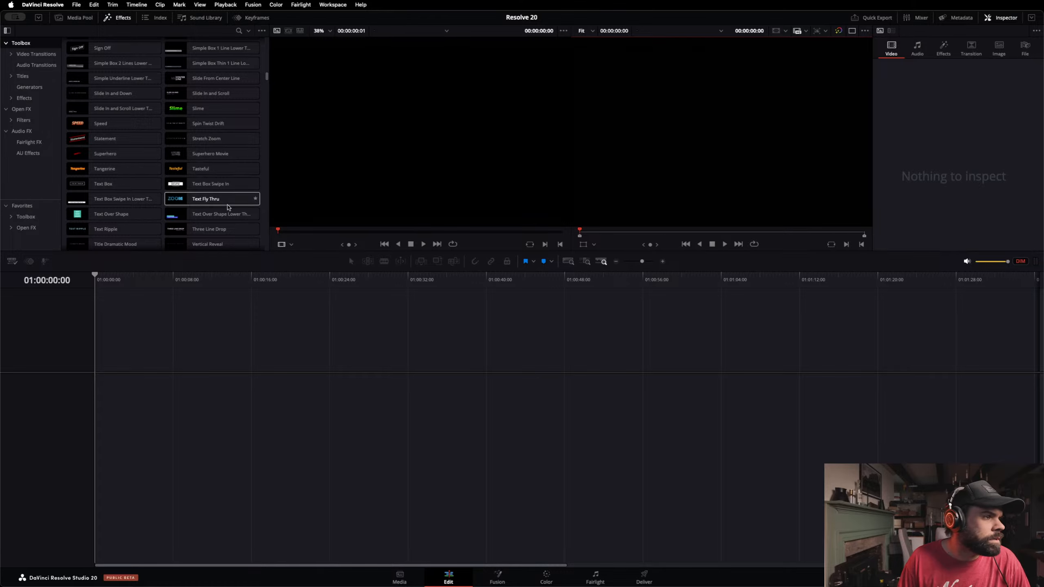
scroll(222, 213, "down", 4)
scroll(218, 210, "down", 4)
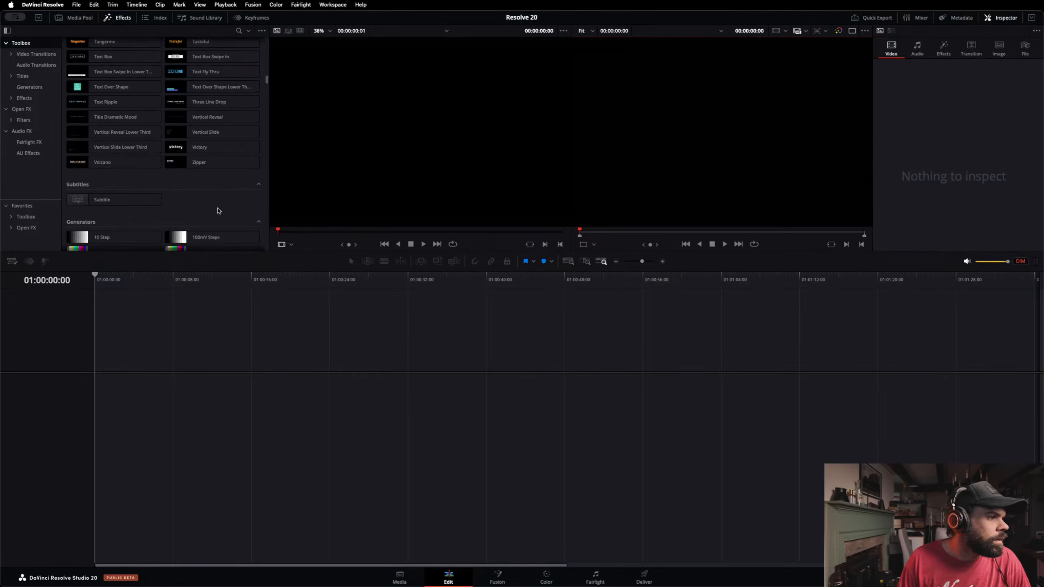
Step: Review the Generators, Fusion Generators and Stinger Transitions, previewing YCbCr Ramp and Triangle Cascade
scroll(217, 205, "down", 5)
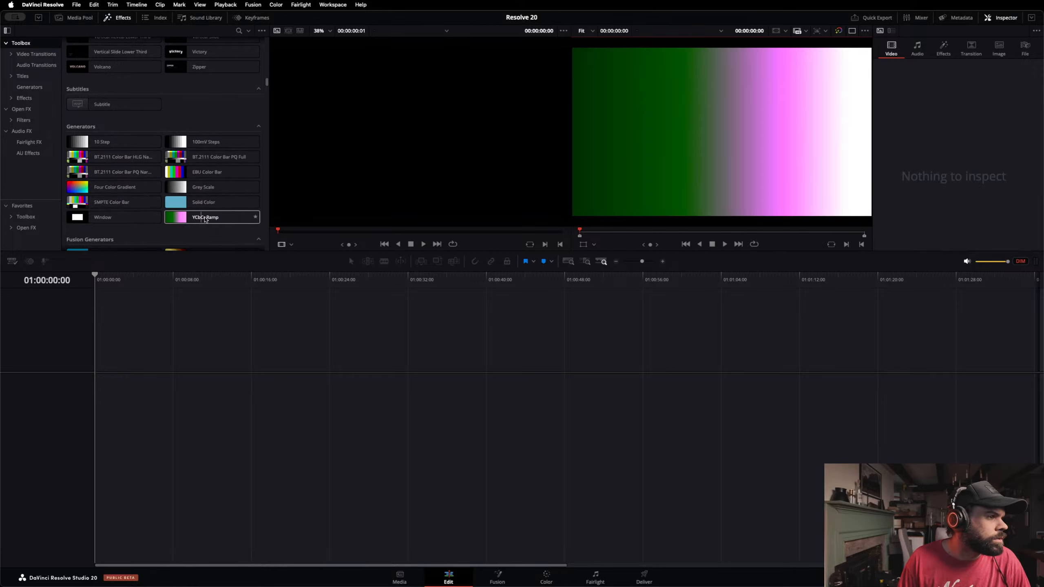
scroll(156, 201, "down", 5)
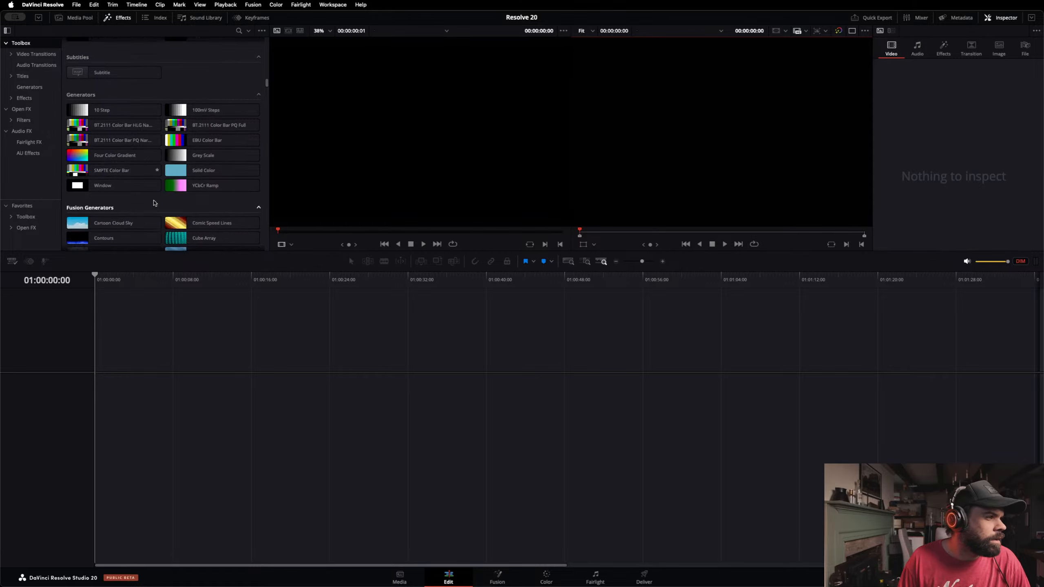
scroll(154, 200, "down", 3)
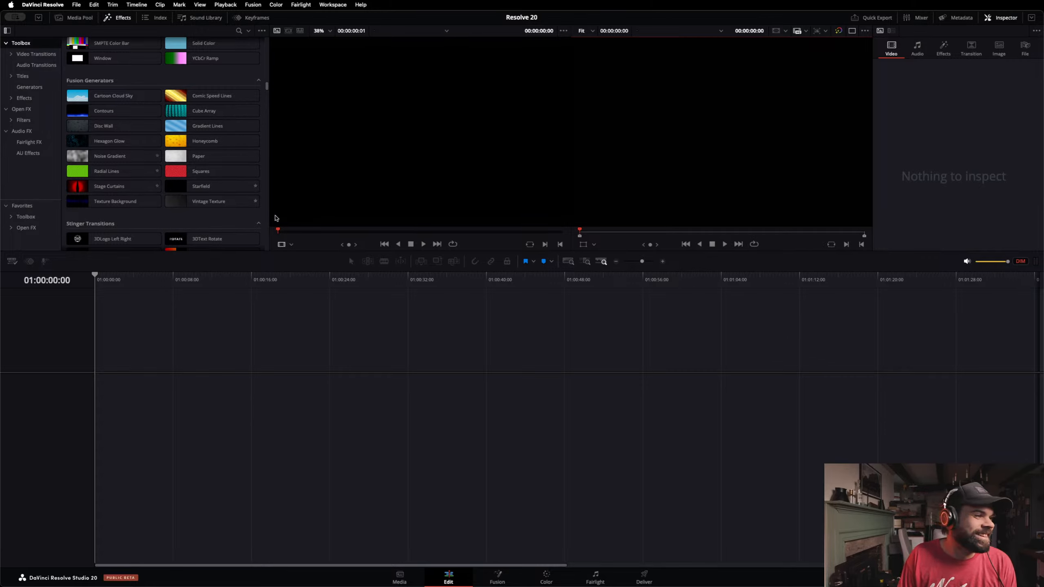
scroll(171, 192, "down", 5)
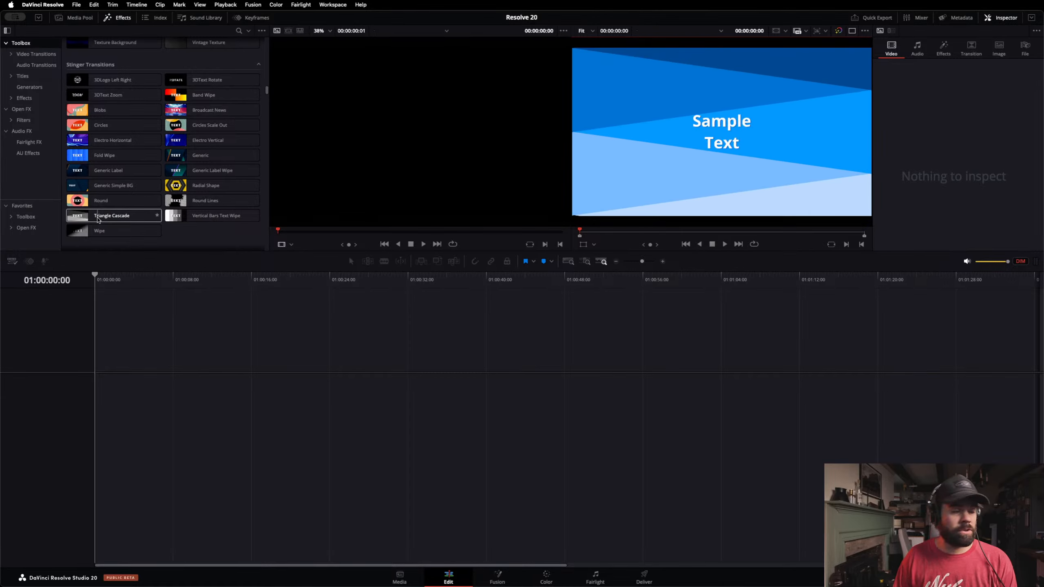
Step: Examine the Effects and Fusion Effects categories, from Adjustment Clip through Watermark
scroll(205, 177, "down", 3)
scroll(206, 177, "down", 3)
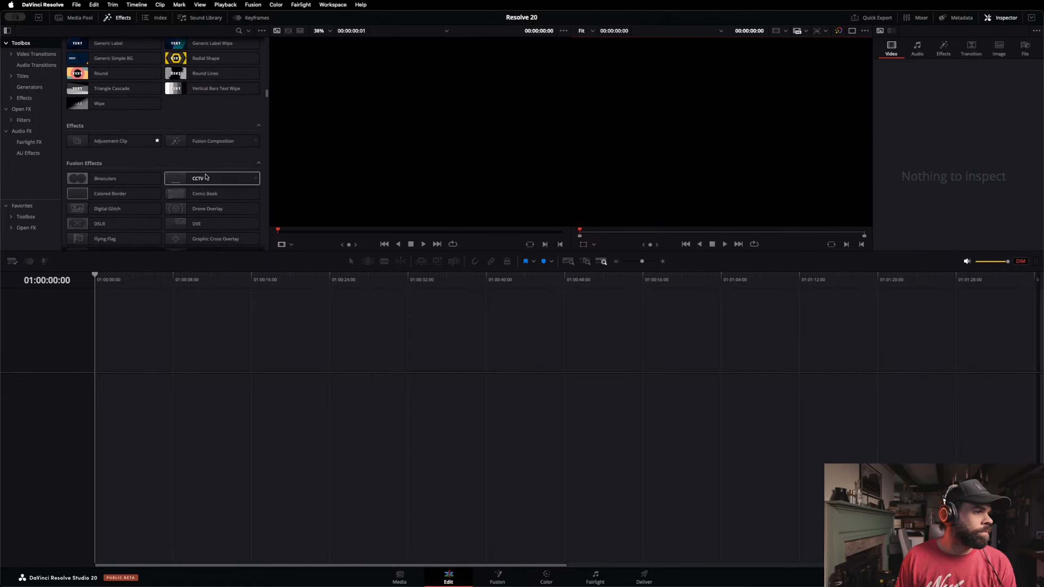
scroll(210, 175, "down", 6)
scroll(214, 169, "down", 3)
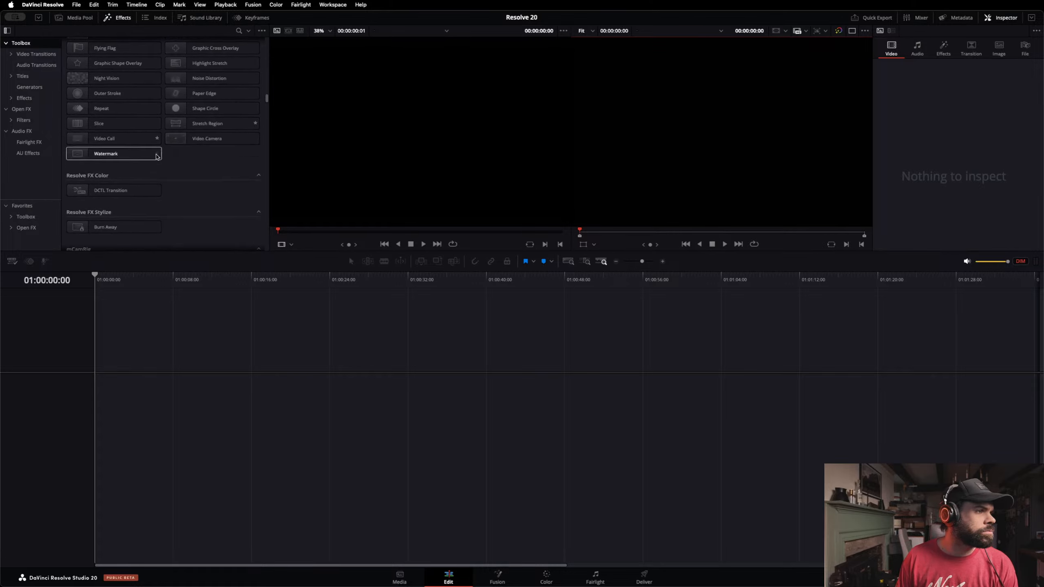
Step: Skim the Resolve FX transitions and the installed template packs, including the mCamRig, mHelloDV, mReels, mShorts and mIntro2 items
scroll(181, 158, "down", 4)
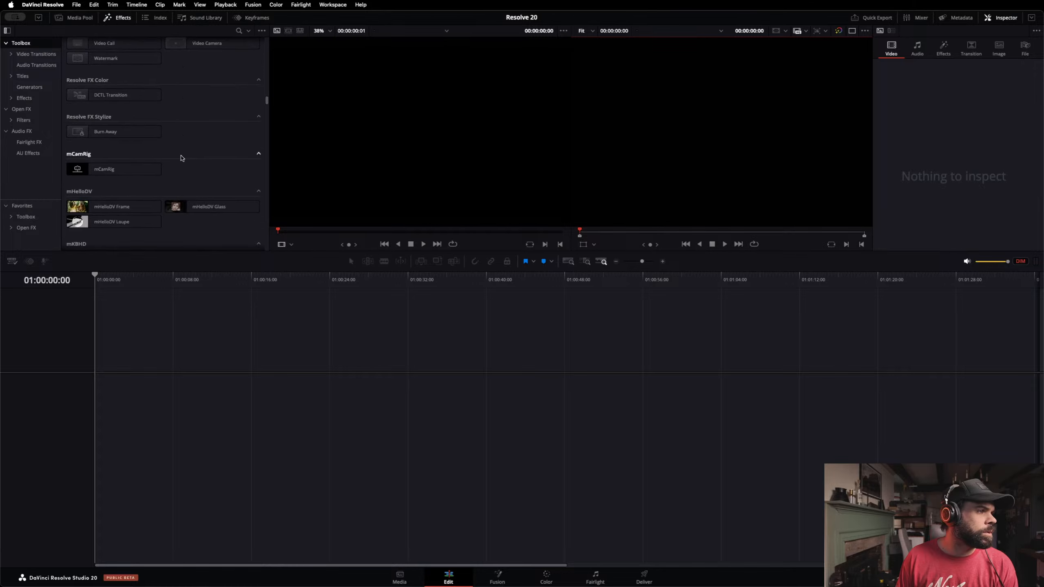
scroll(180, 158, "down", 15)
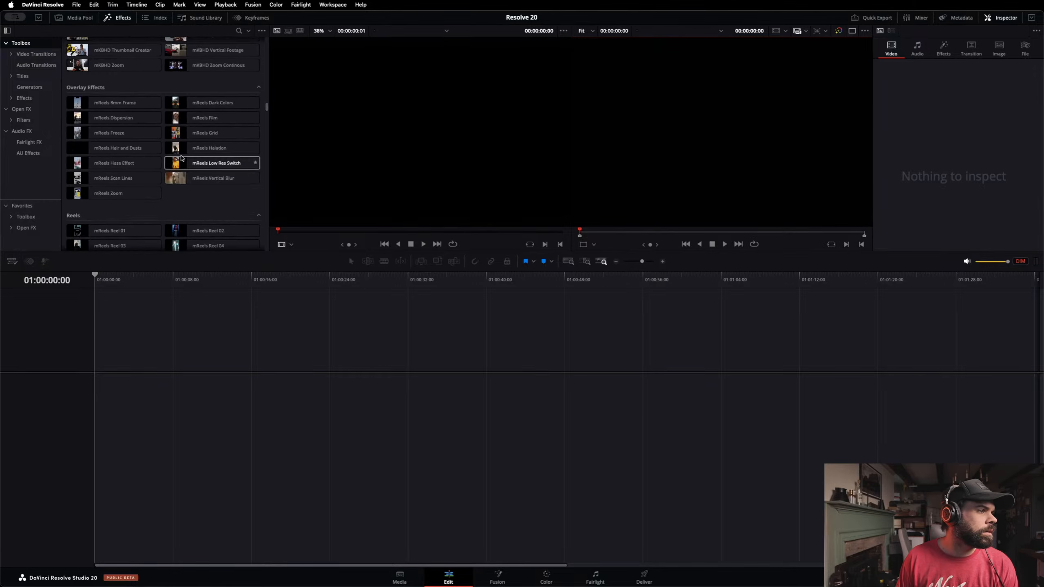
scroll(181, 158, "down", 10)
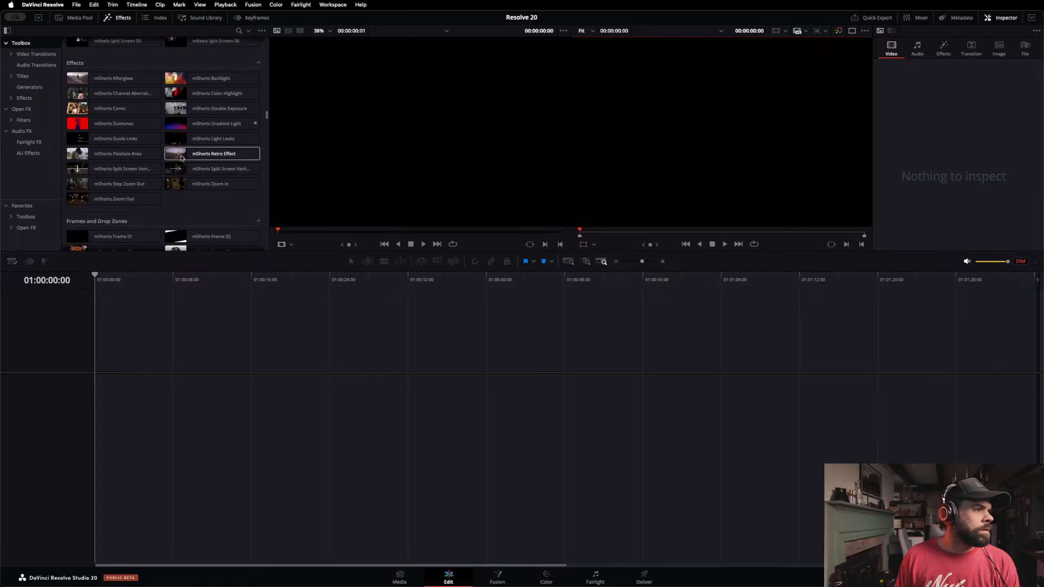
scroll(180, 158, "up", 15)
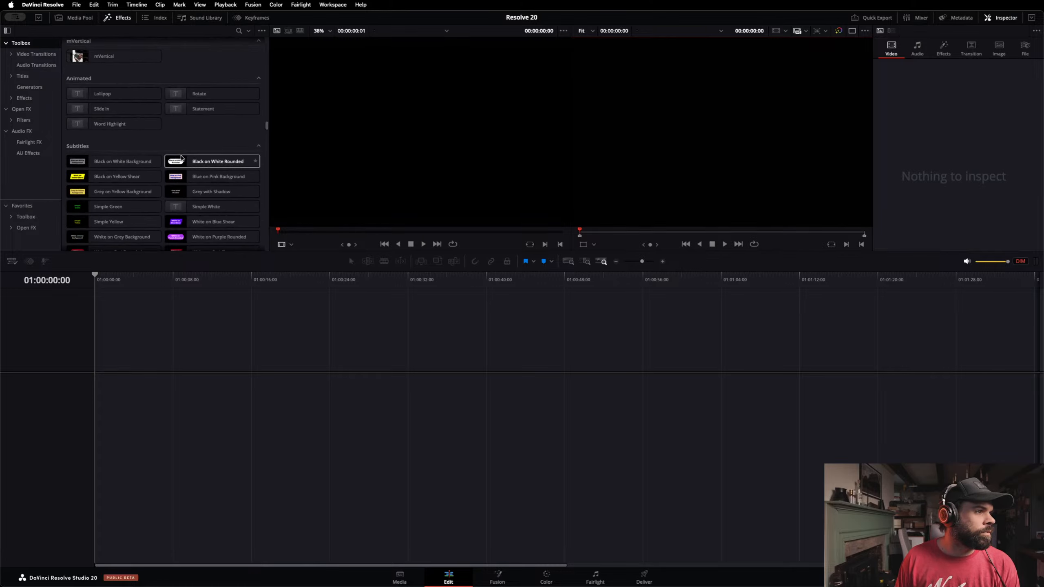
scroll(180, 158, "down", 8)
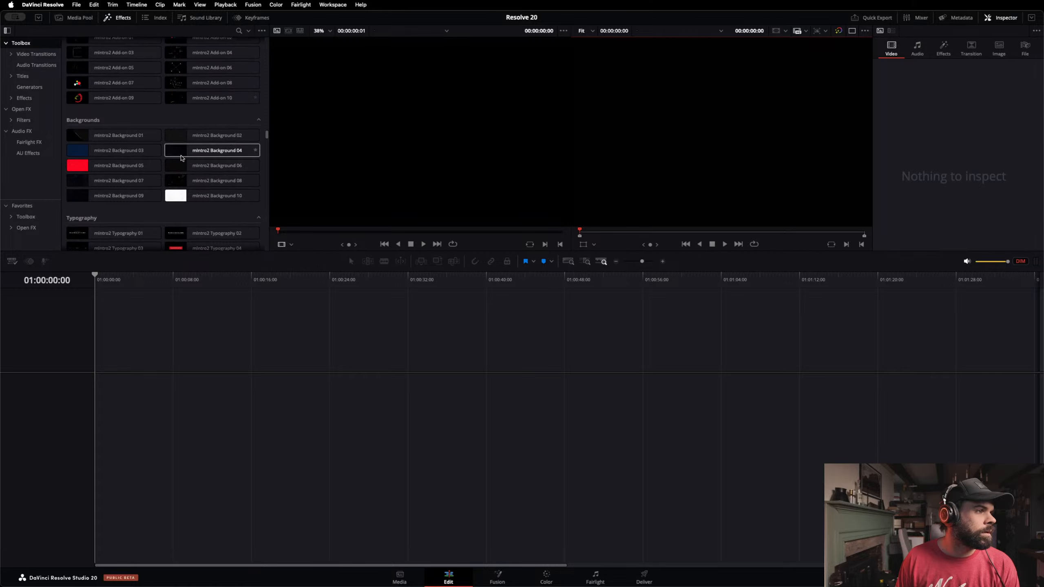
scroll(181, 158, "down", 10)
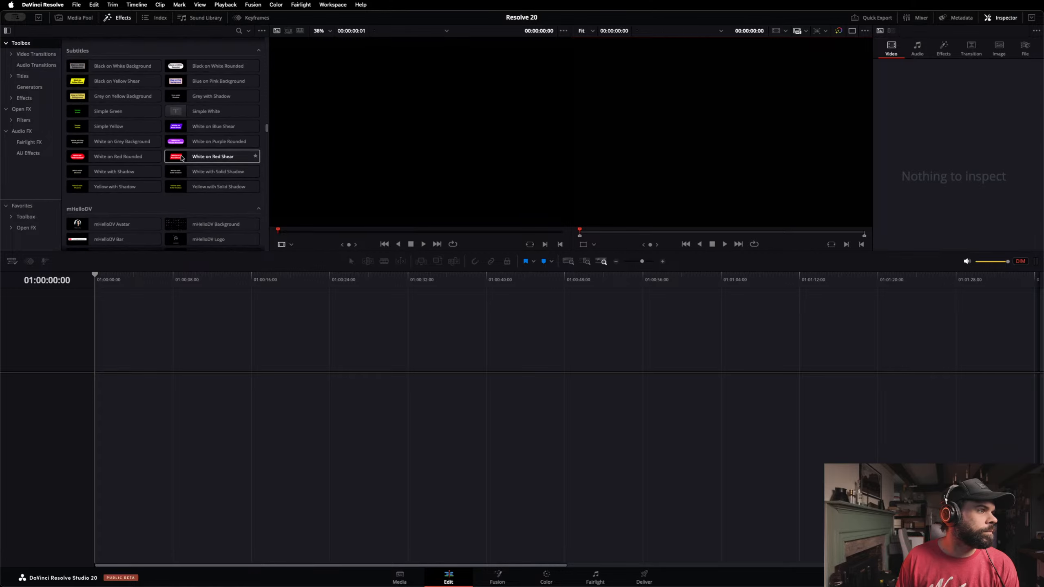
scroll(181, 158, "up", 1)
left_click(6, 110)
left_click(5, 110)
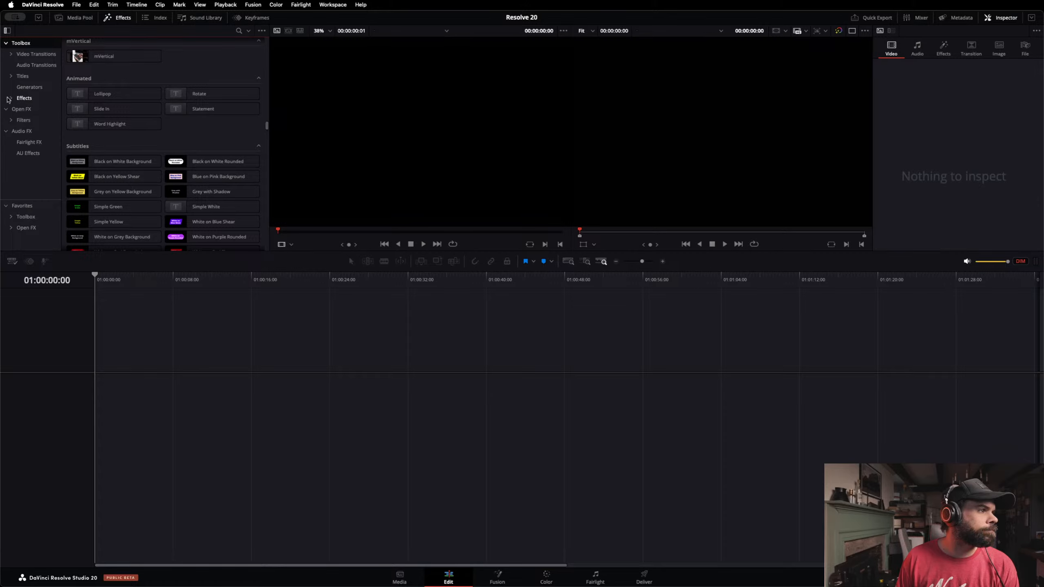
left_click(10, 98)
left_click(10, 99)
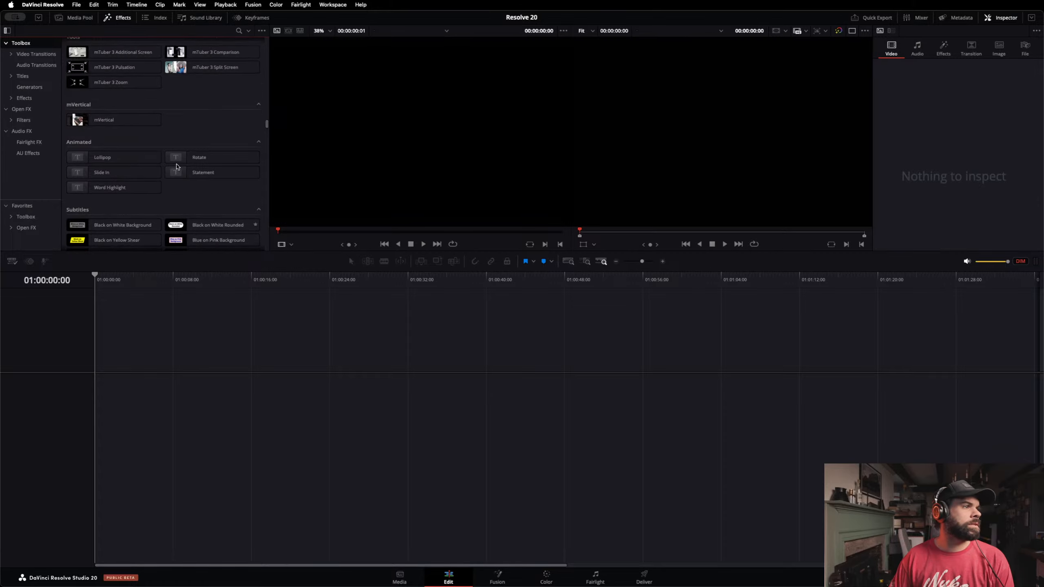
Step: Return to the beginning of the effects library and switch to the project's media pool
scroll(176, 166, "up", 15)
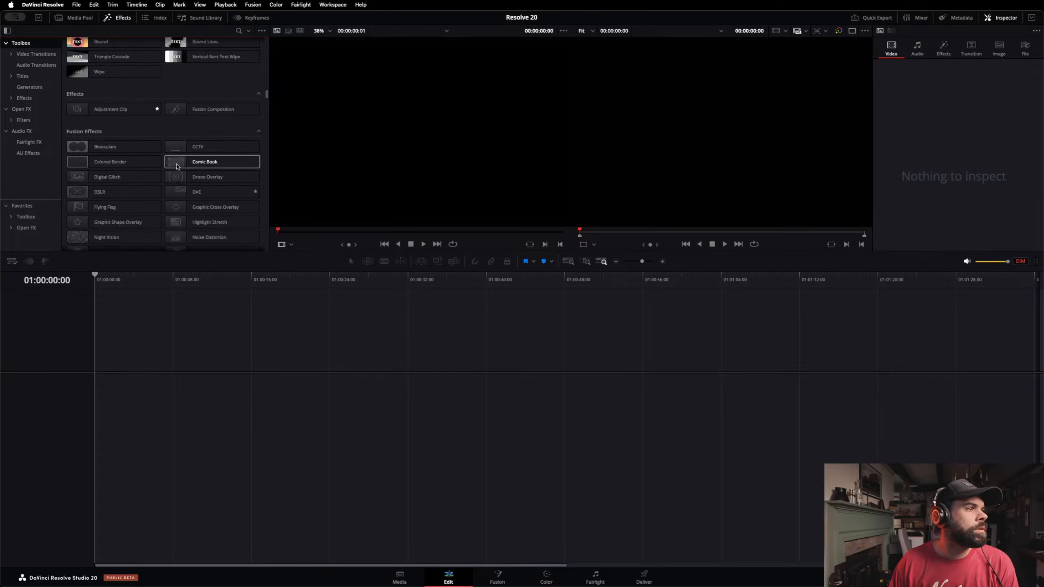
scroll(177, 166, "up", 15)
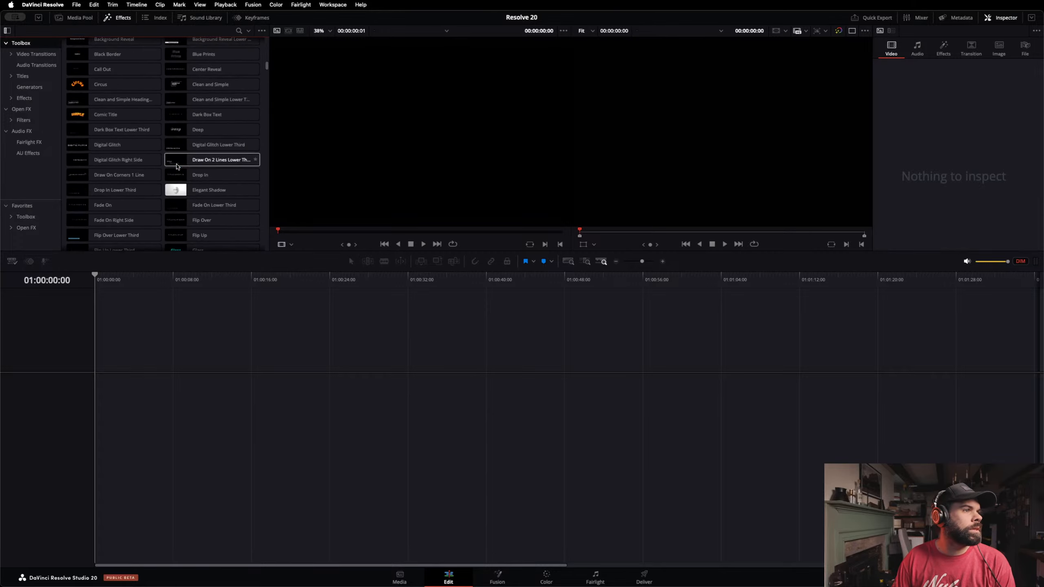
scroll(177, 166, "up", 2)
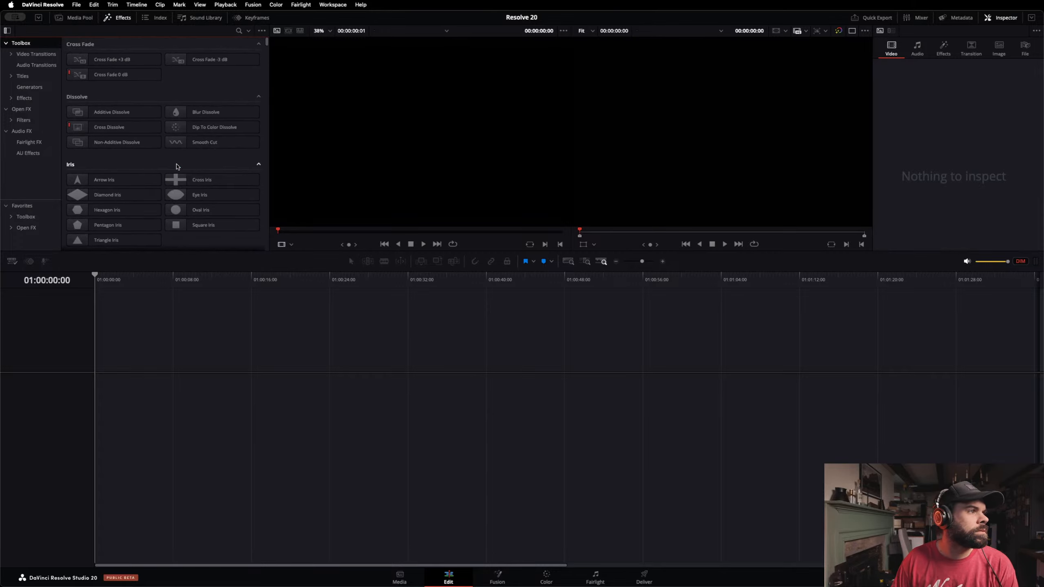
left_click(68, 18)
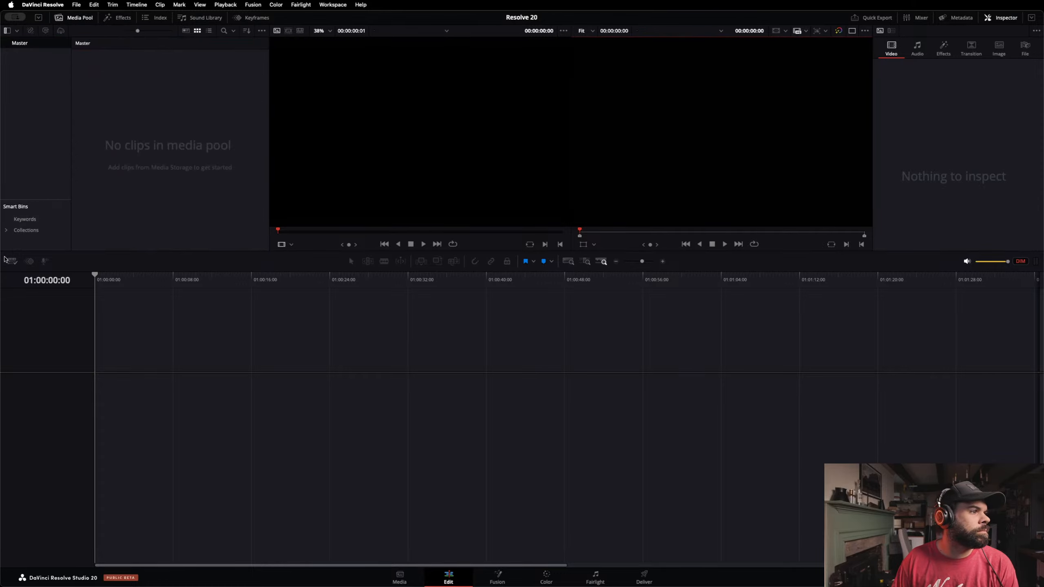
Step: Browse the media storage through Big Footage, including PGIV, to the TTM R7 folder 04-4-23, and show its clips as thumbnails
left_click(400, 576)
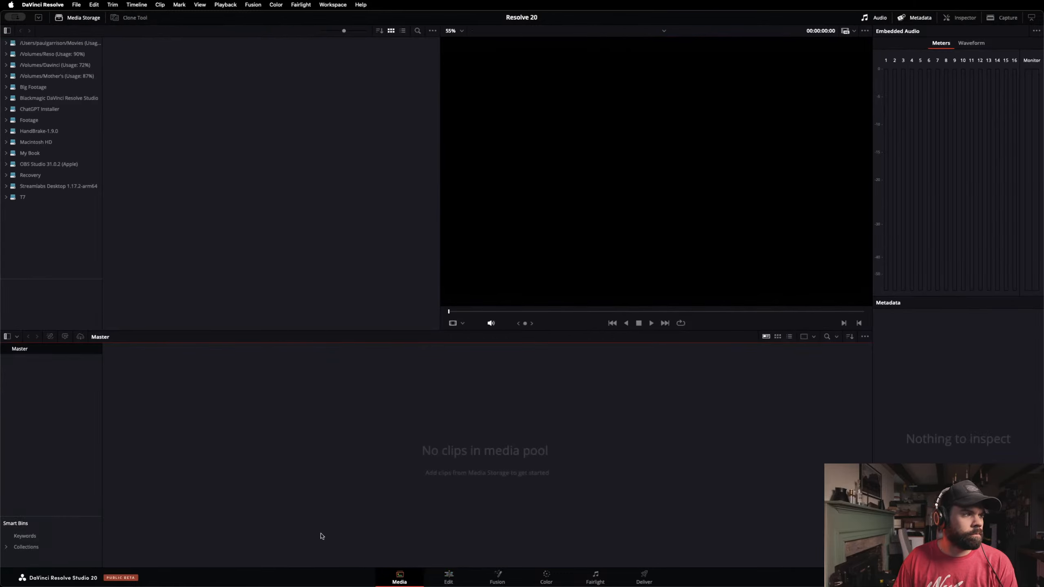
left_click(48, 88)
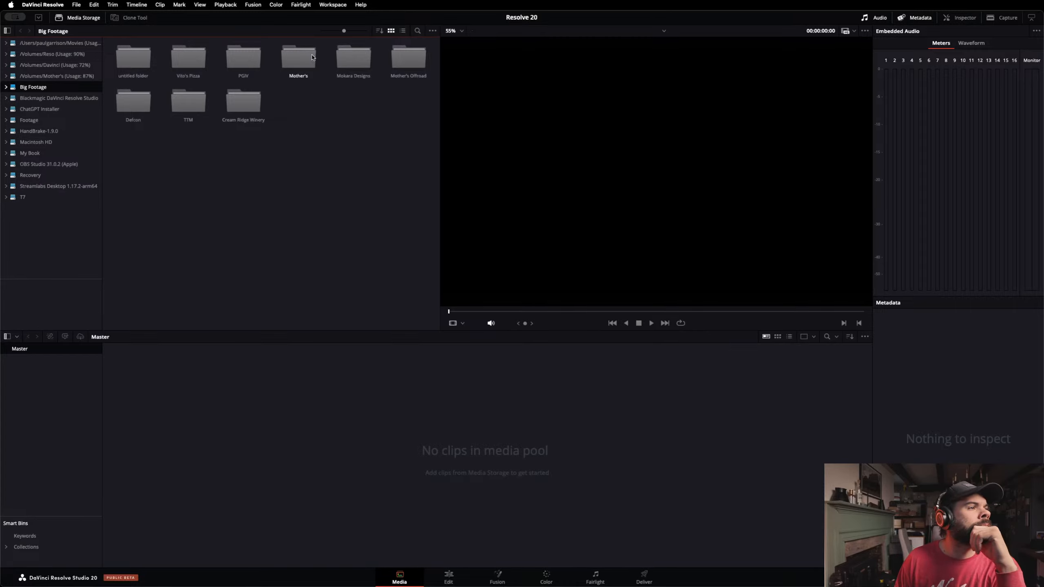
double_click(238, 62)
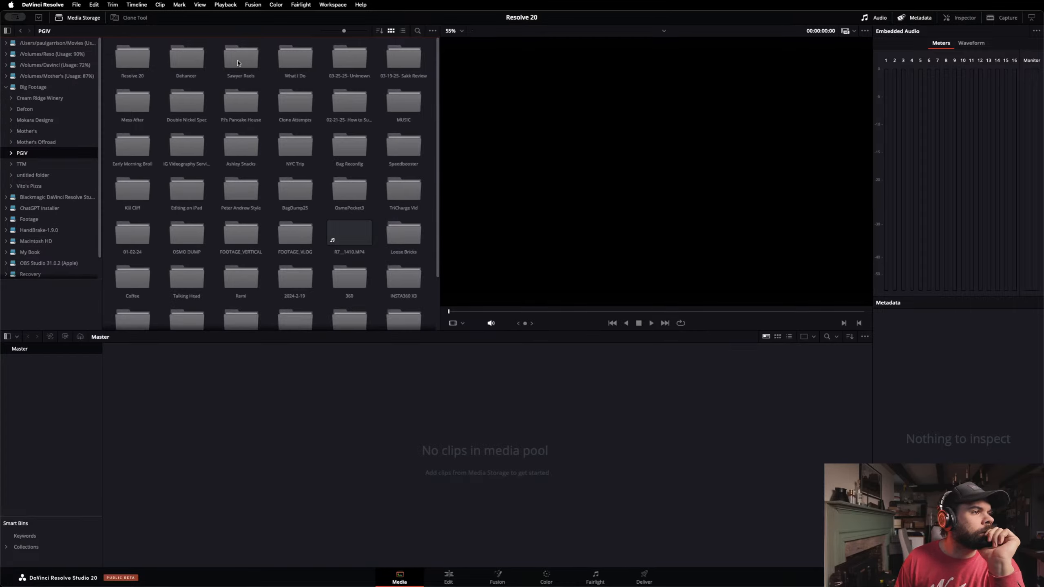
scroll(222, 190, "down", 3)
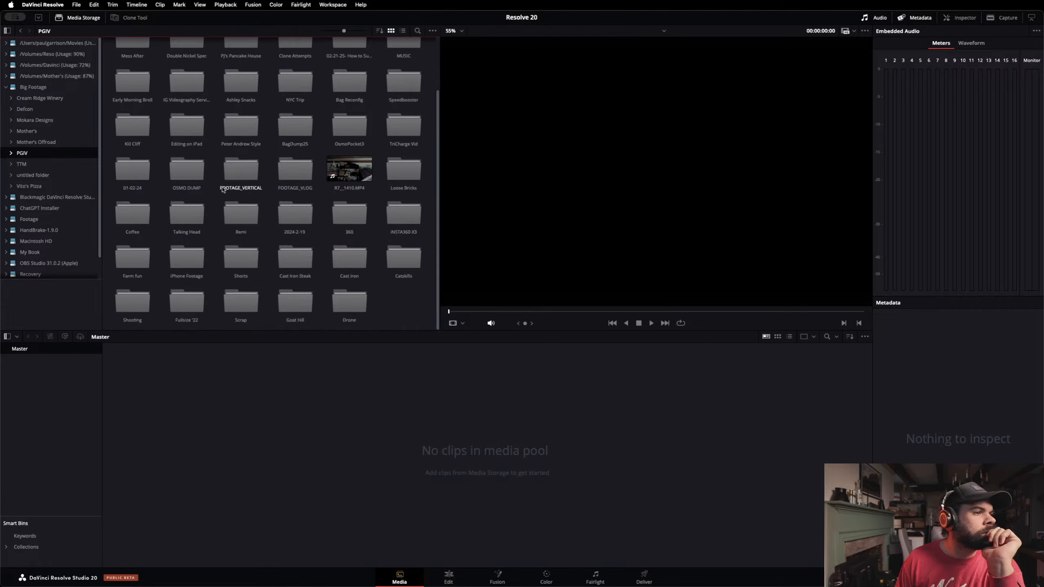
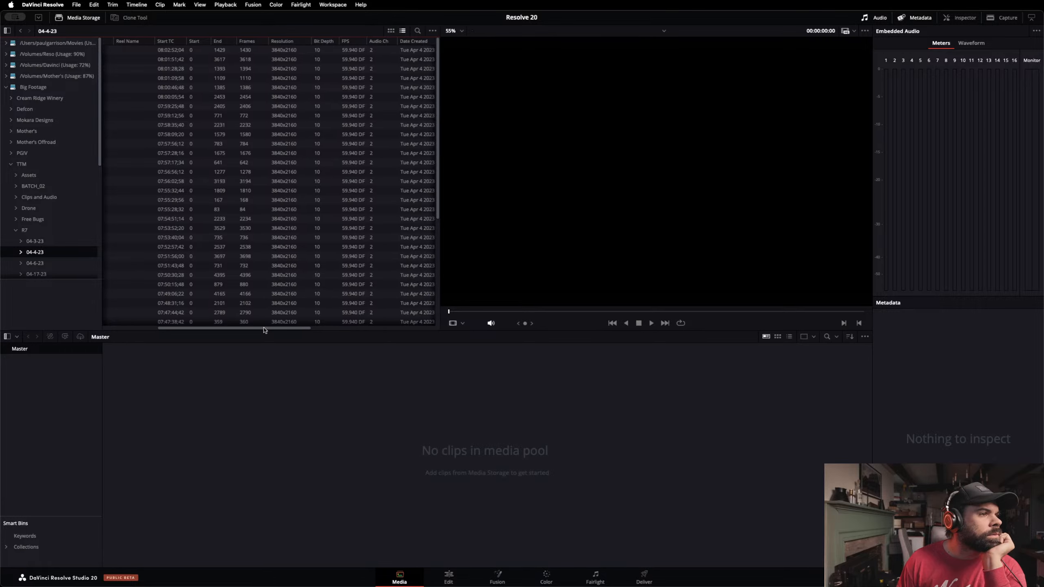
left_click(391, 31)
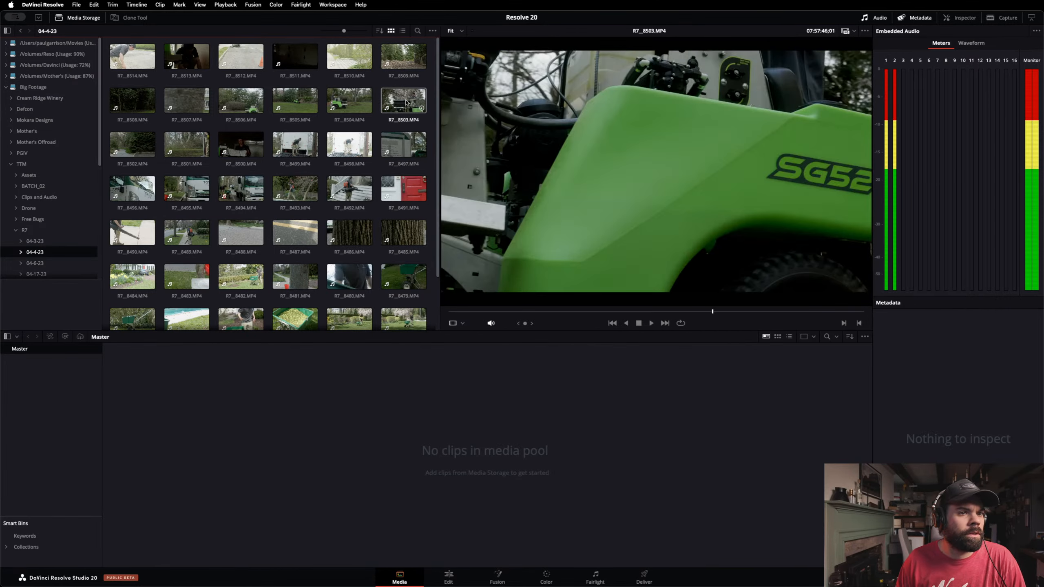
Step: Import R7__8503.MP4, R7__8513.MP4 and R7__8504.MP4 into the media pool, changing the project frame rate to match the clips
left_click_drag(406, 102, 275, 398)
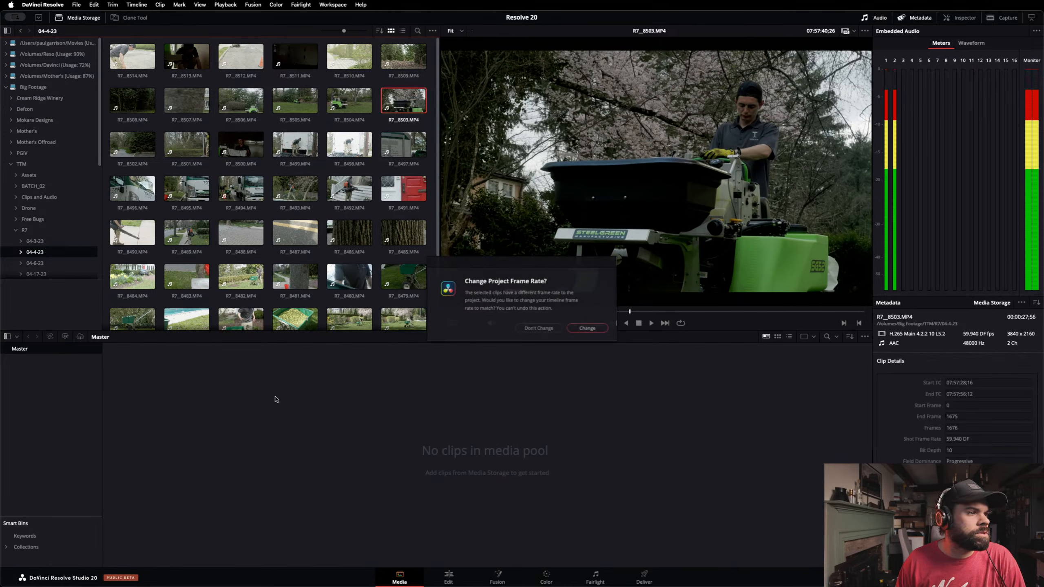
left_click(590, 329)
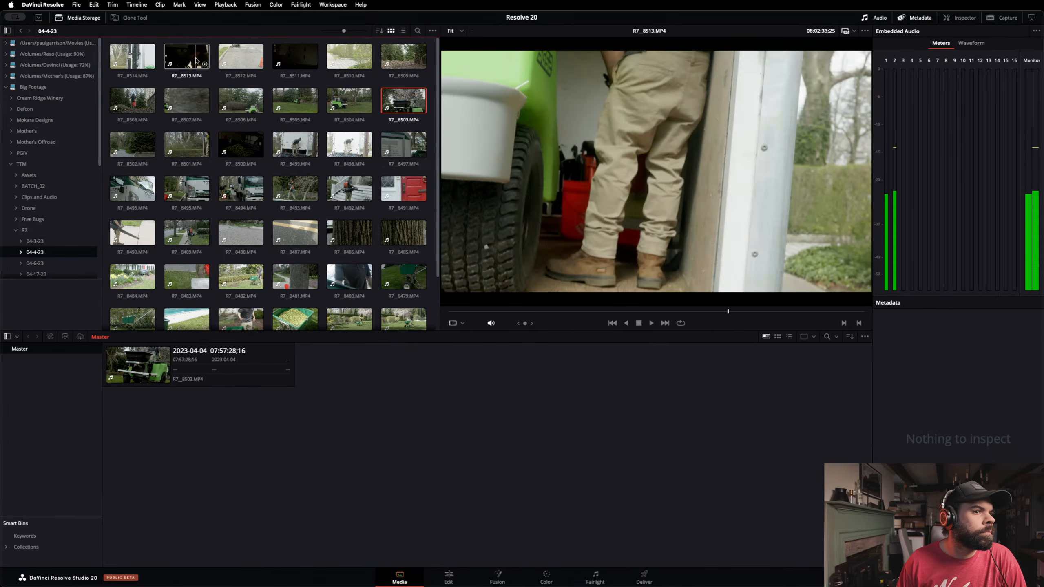
left_click_drag(196, 61, 374, 430)
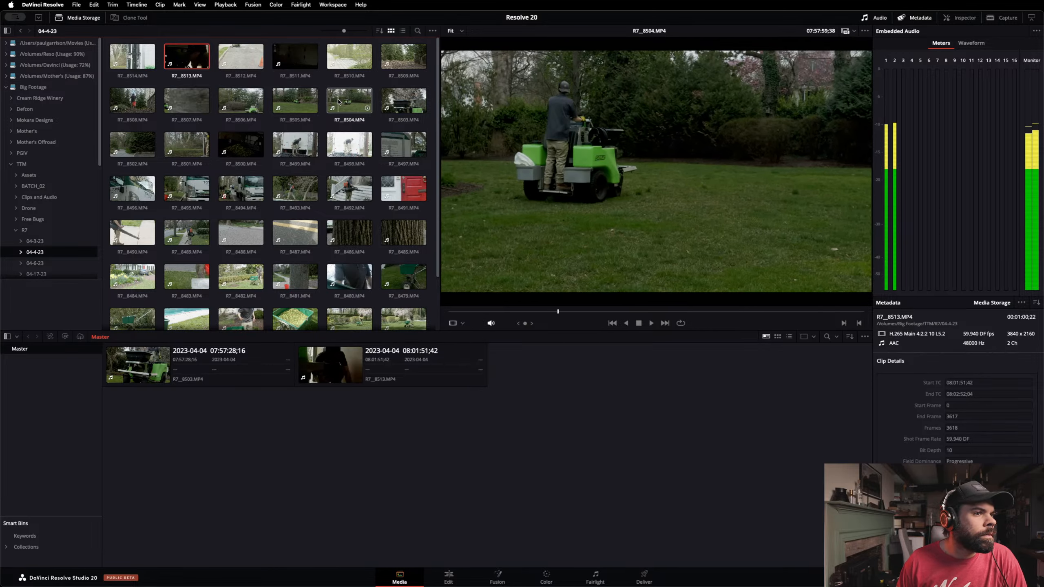
left_click_drag(338, 102, 546, 428)
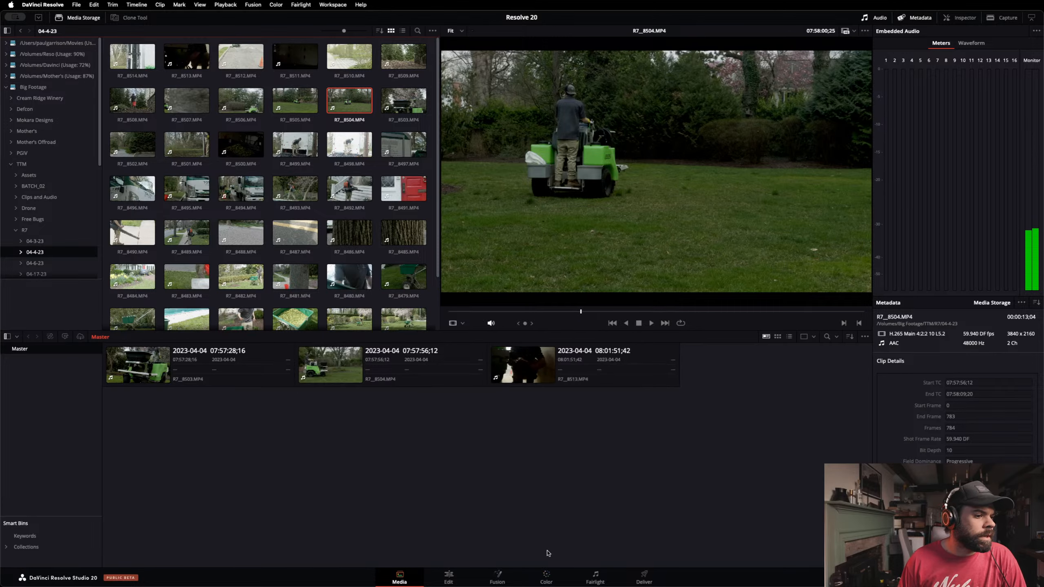
Step: Create a timeline on the Edit page from the three imported clips
left_click(449, 582)
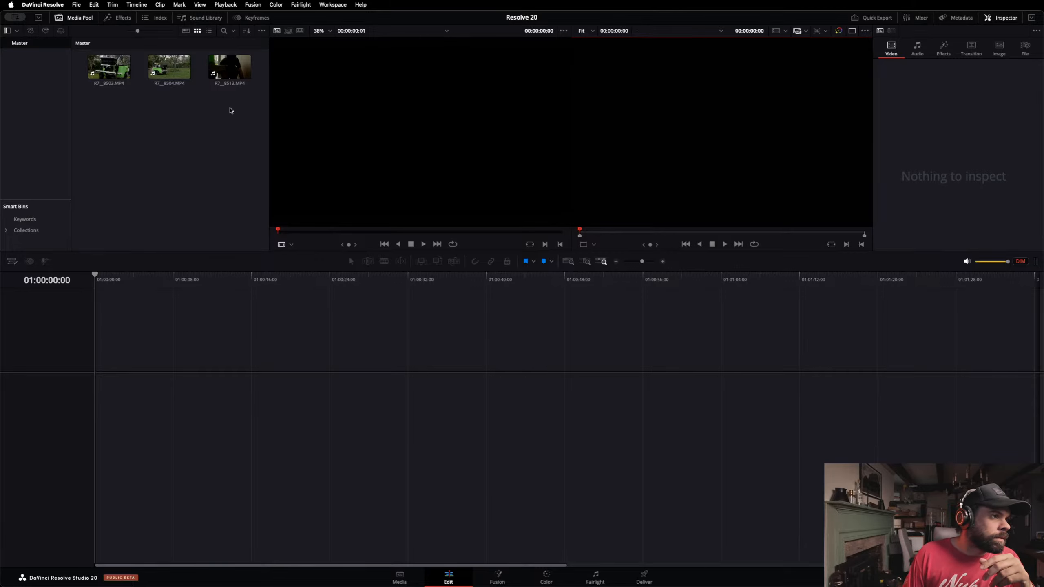
left_click_drag(231, 110, 103, 416)
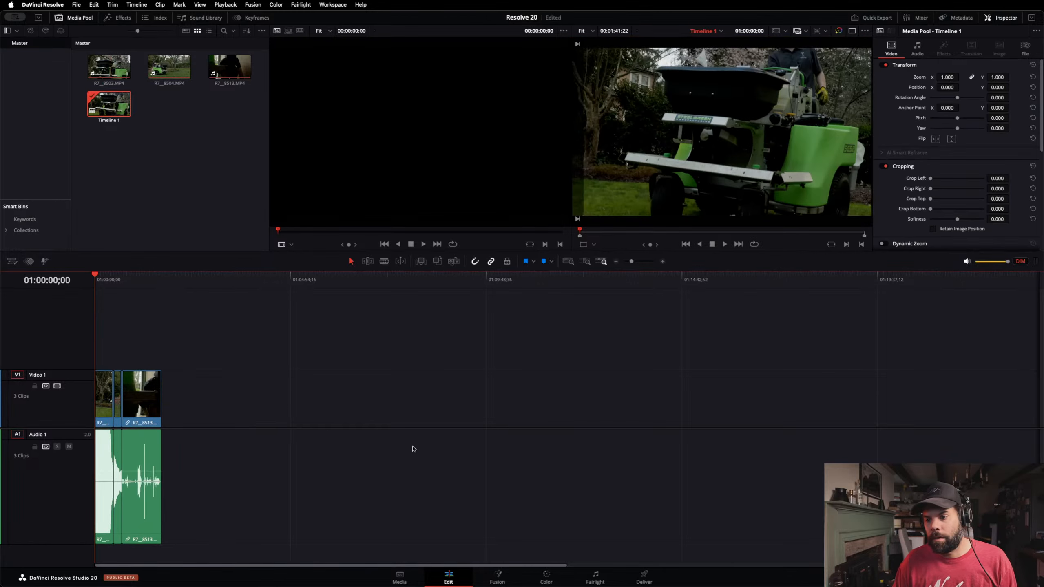
scroll(242, 395, "up", 6)
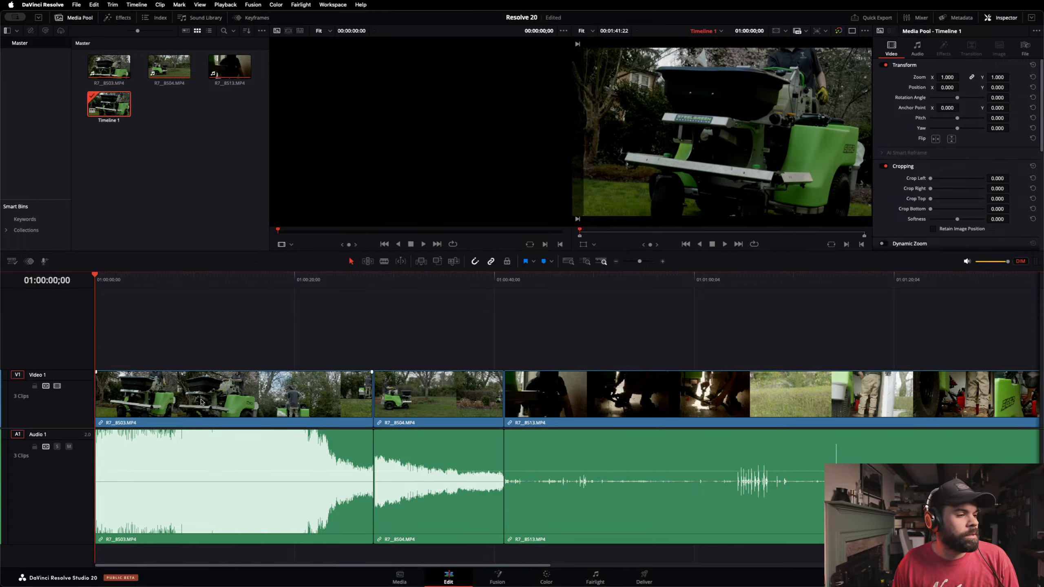
Step: Play the first seconds of the R7__8503.MP4 clip and return the playhead to the timeline's start
left_click(201, 402)
key("space")
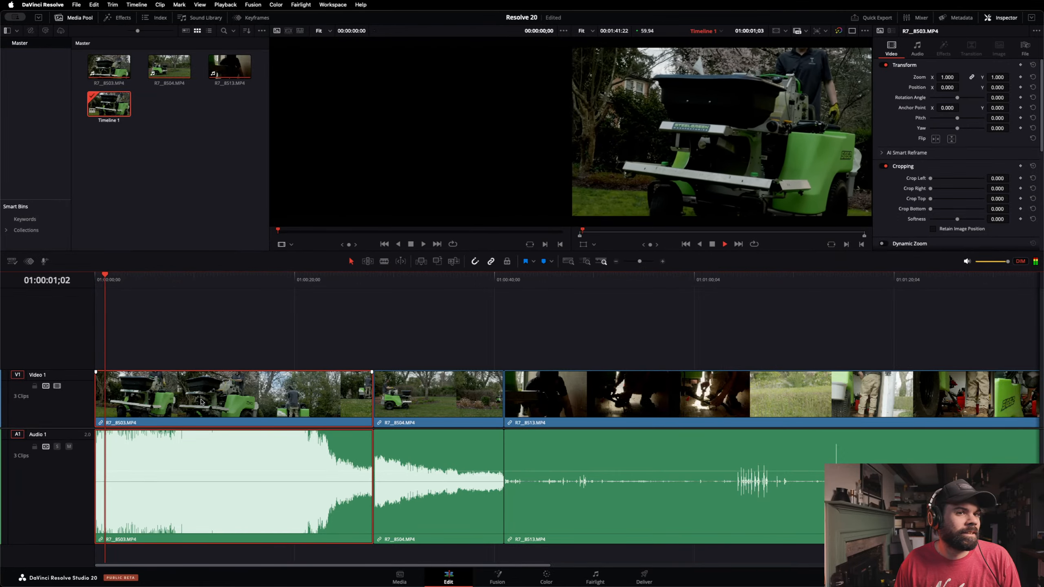
key("space")
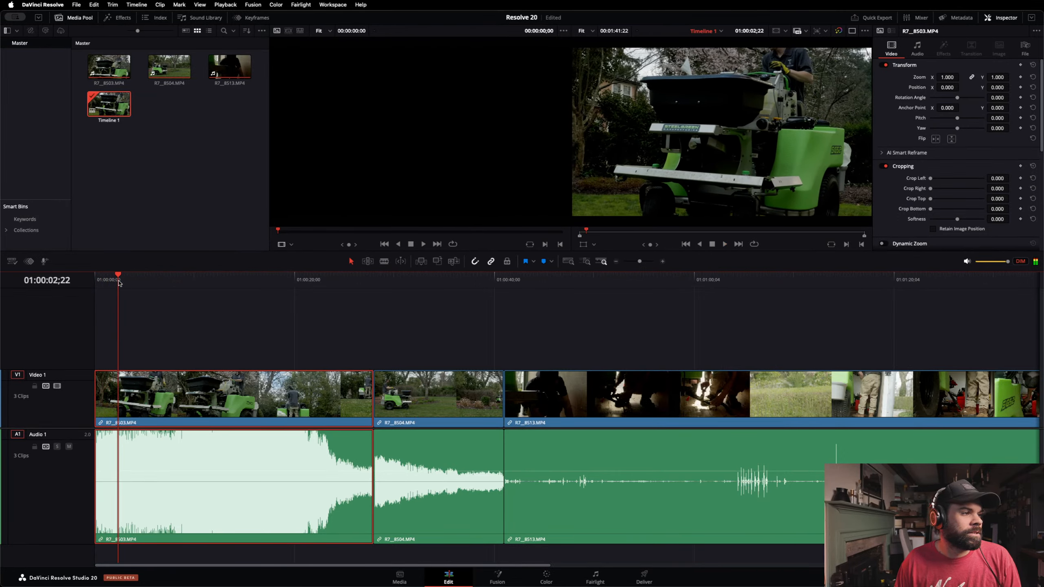
left_click_drag(118, 281, 48, 295)
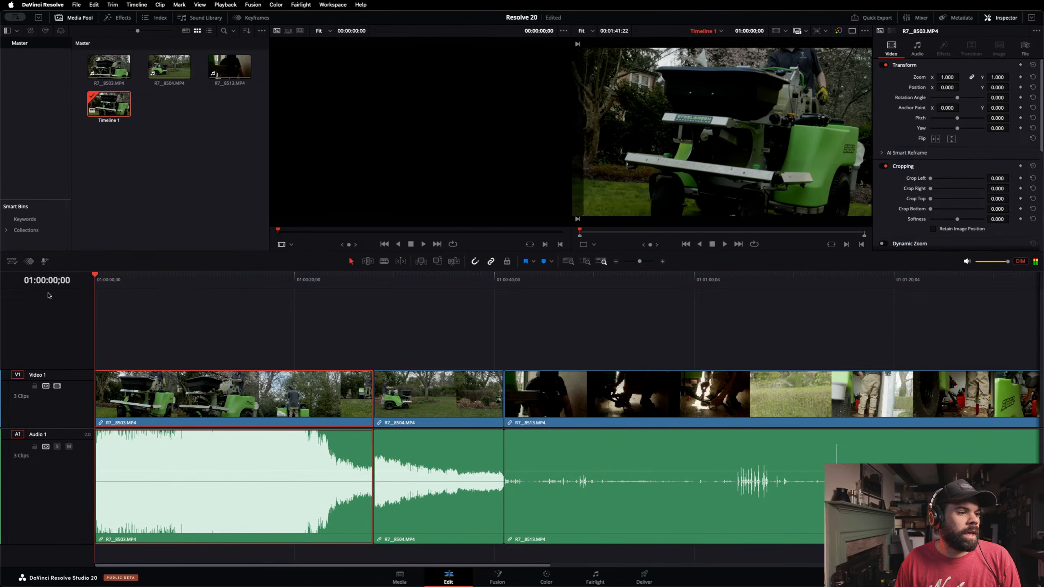
Step: Delete all three clips from the timeline
scroll(417, 473, "down", 3)
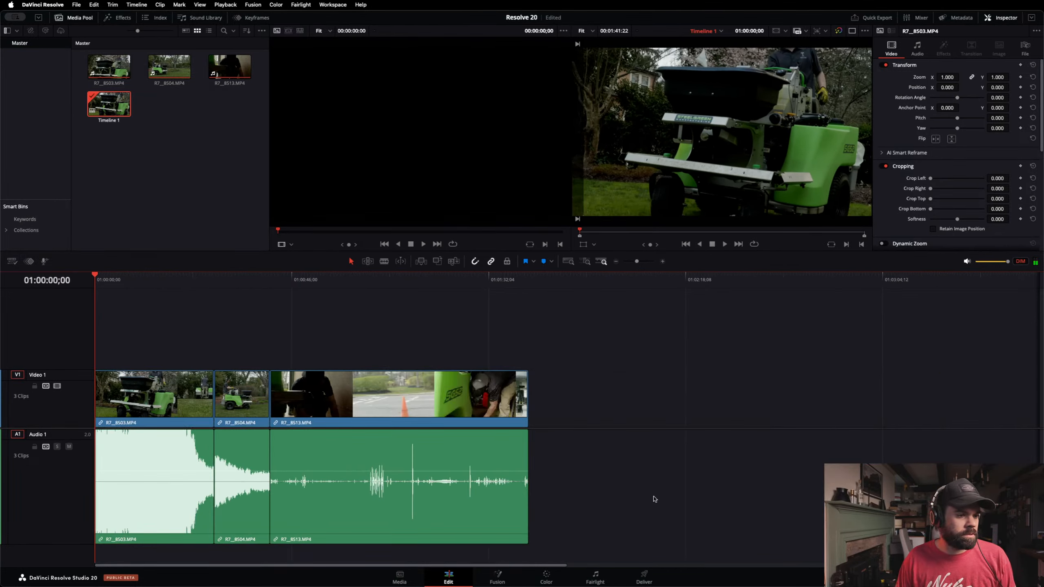
left_click_drag(653, 497, 36, 380)
key("Delete")
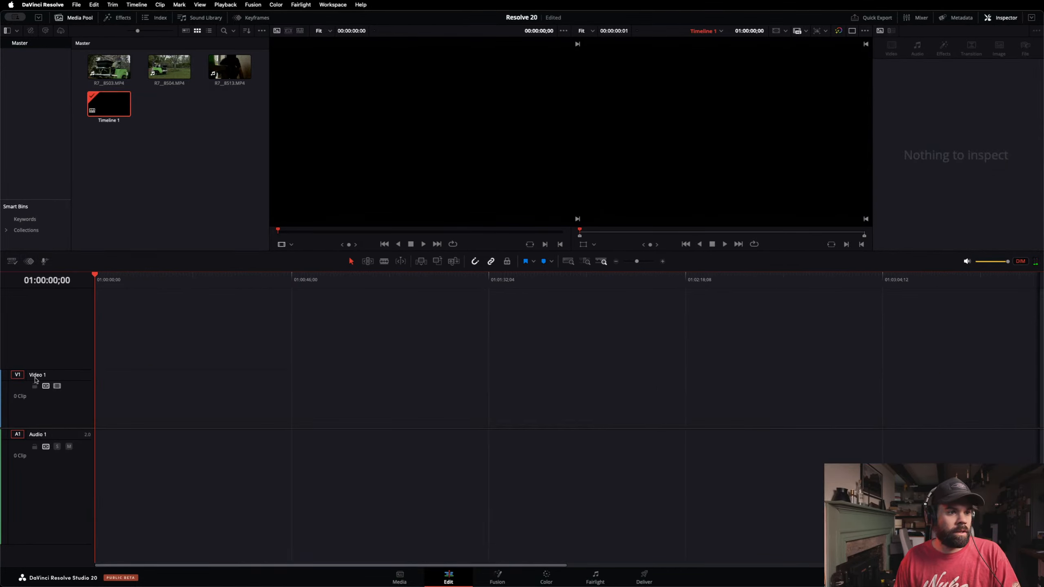
Step: Load R7__8503.MP4 from the media pool into the source viewer and set its in point at 07:57:42;41
left_click(140, 193)
left_click(112, 65)
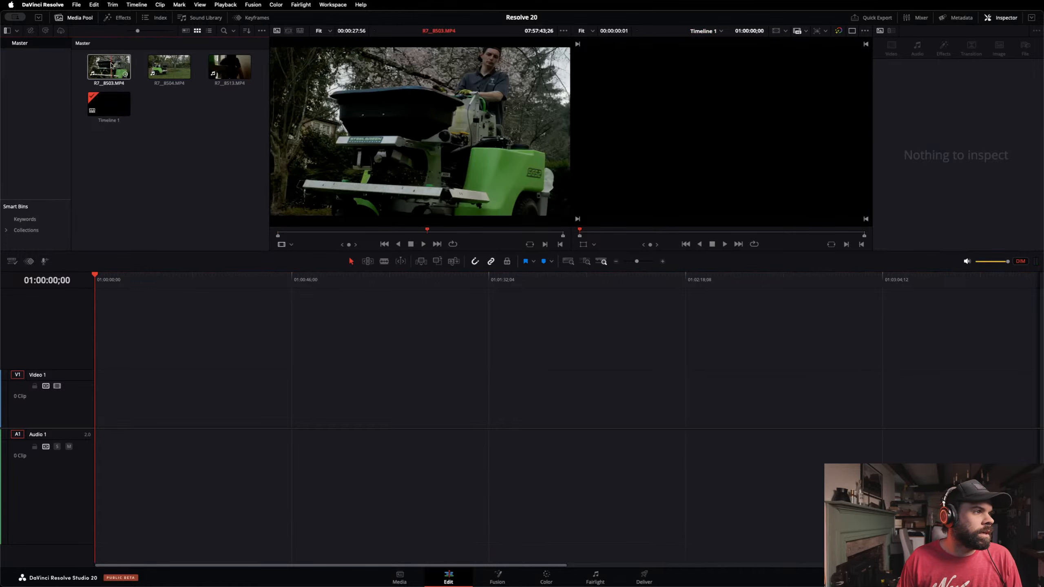
left_click_drag(112, 64, 403, 116)
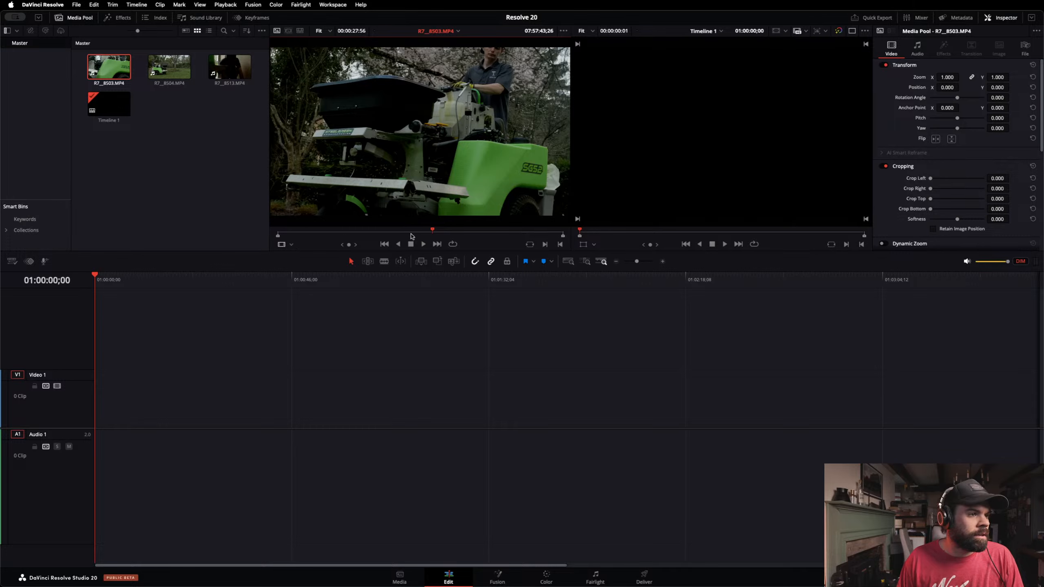
mouse_move(432, 232)
left_mouse_down()
mouse_move(326, 240)
mouse_move(436, 241)
mouse_move(425, 241)
left_mouse_up()
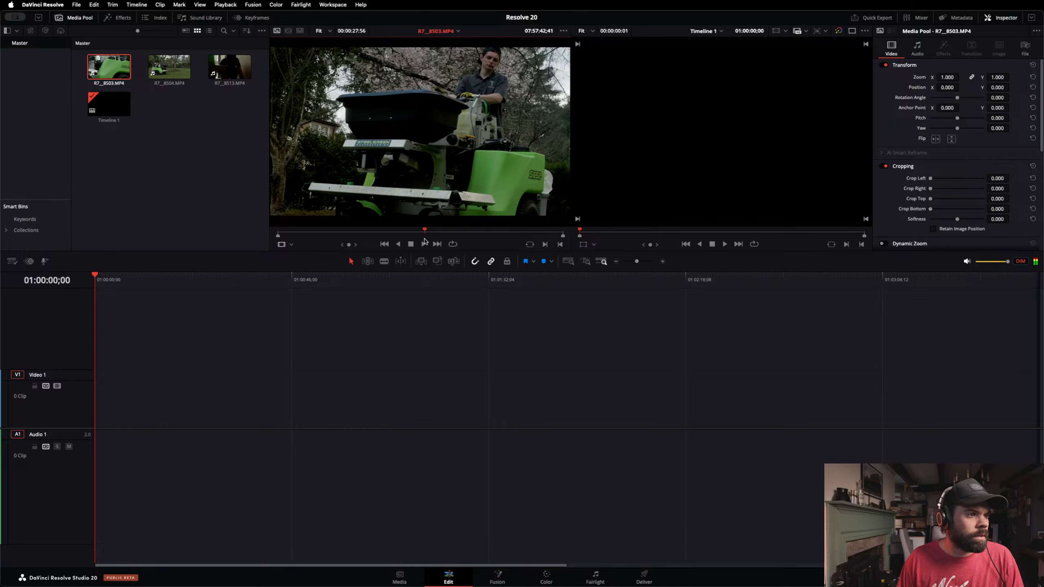
mouse_move(278, 238)
left_mouse_down()
mouse_move(407, 237)
mouse_move(425, 246)
left_mouse_up()
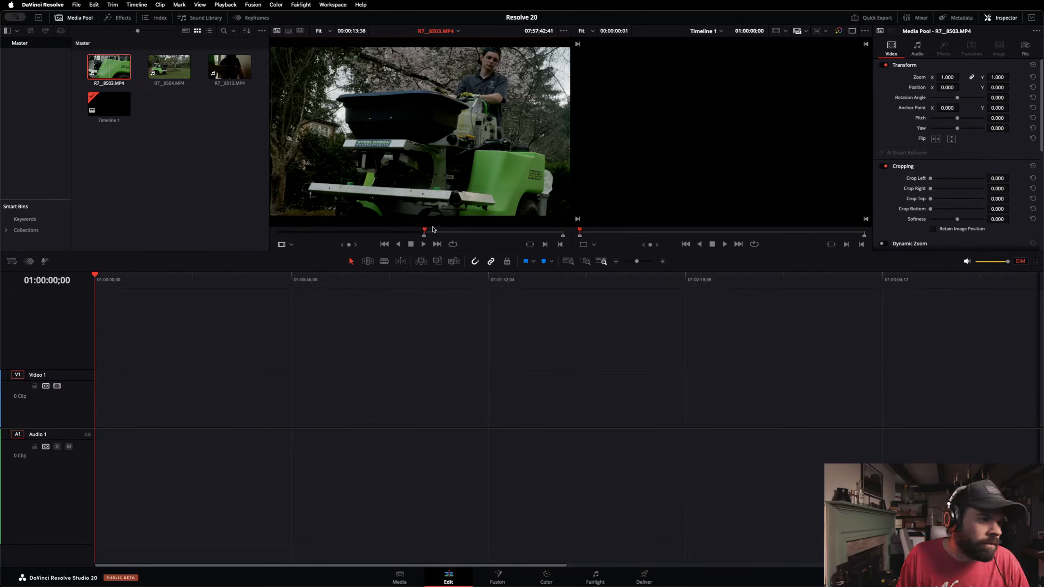
Step: Set the source clip's out point at 07:57:49;00 and place the trimmed section at the start of Timeline 1
left_click_drag(426, 233, 493, 235)
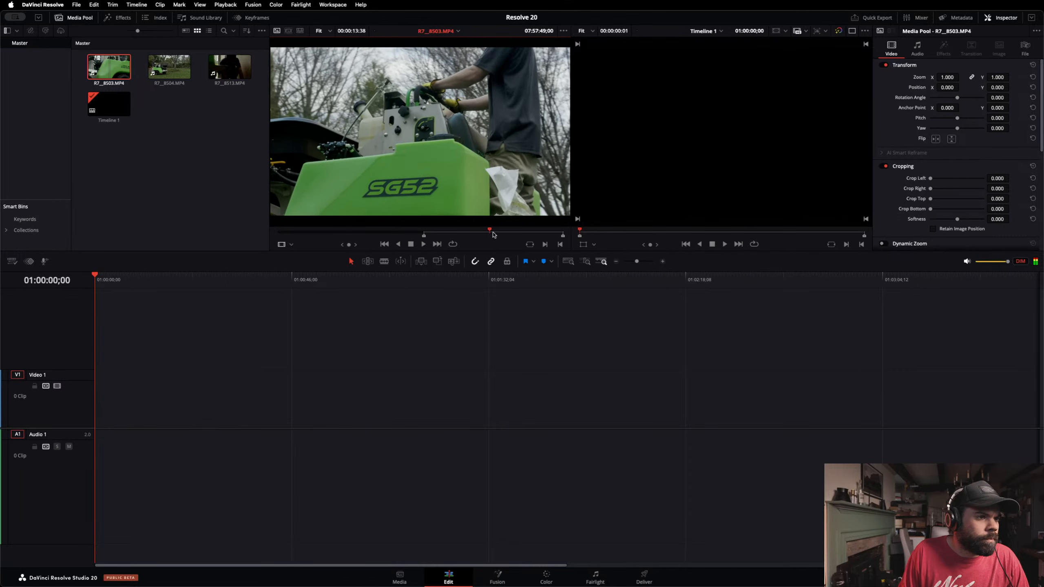
left_click_drag(564, 238, 491, 238)
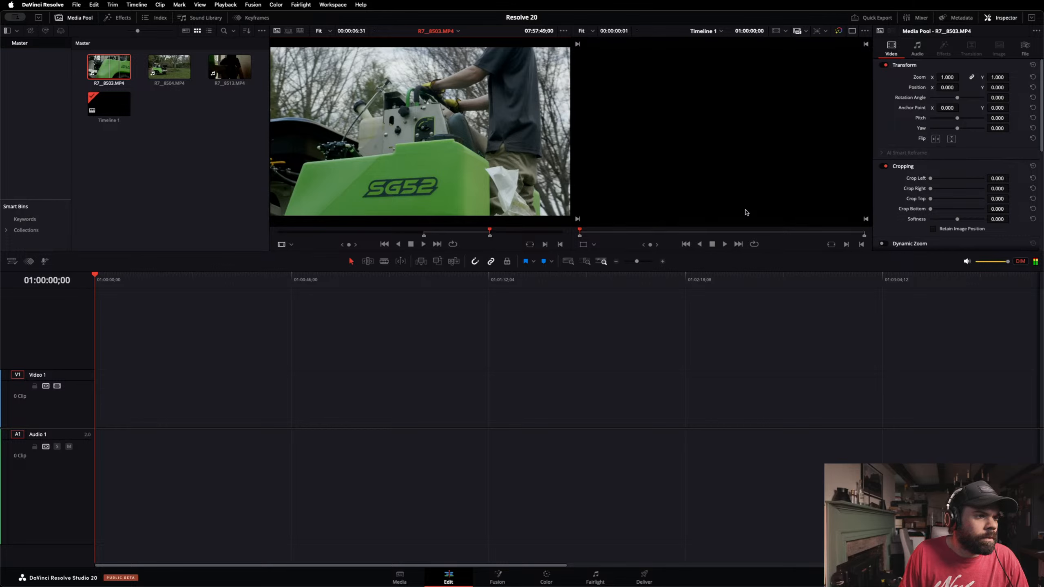
left_click_drag(423, 143, 105, 443)
Step: Set the audio volume of the R7__8503.MP4 timeline clip to -15
left_click(114, 462)
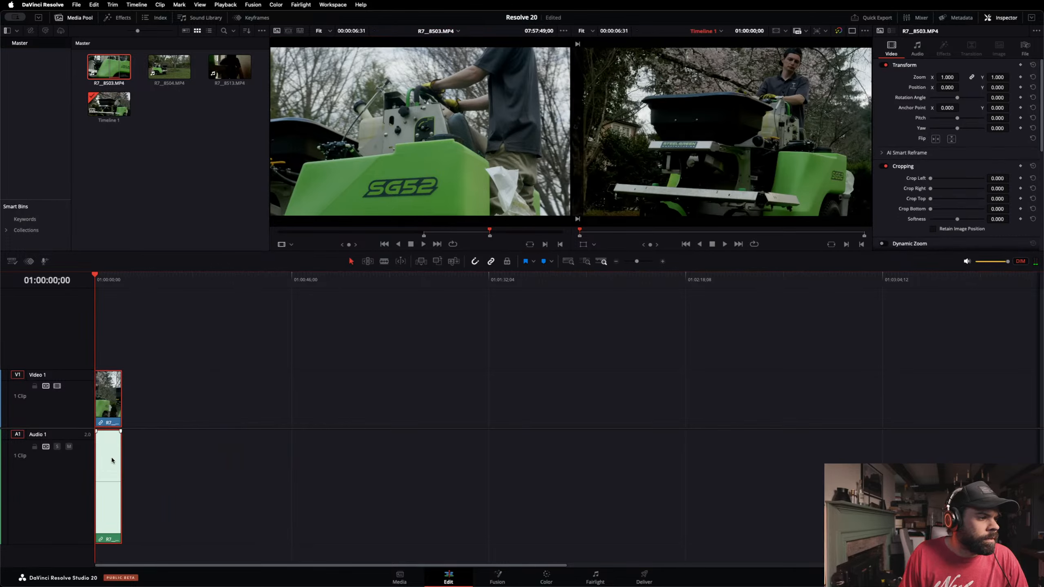
left_click(918, 47)
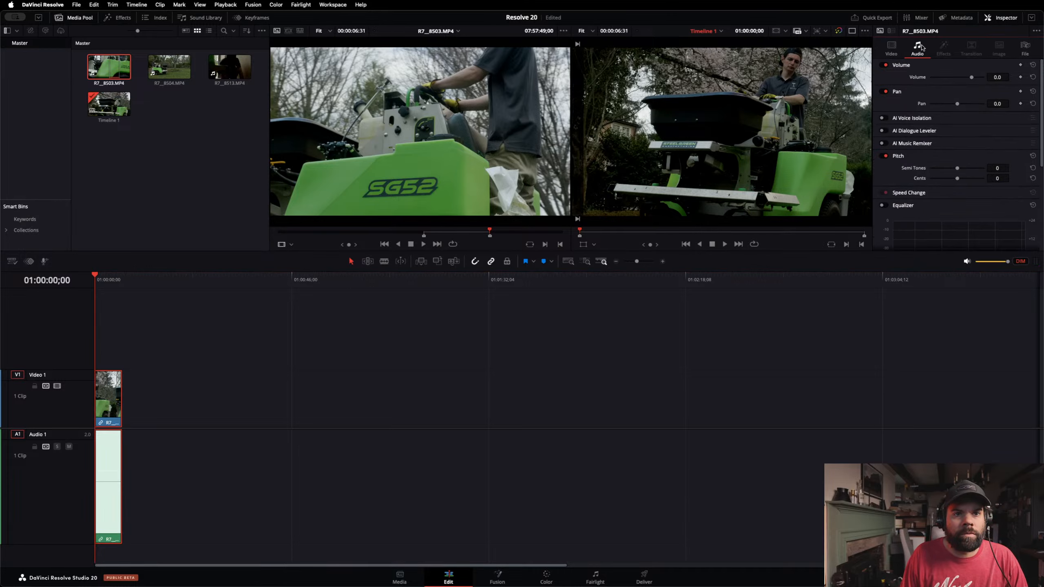
mouse_move(972, 79)
left_mouse_down()
mouse_move(952, 80)
mouse_move(967, 81)
left_mouse_up()
left_click(998, 77)
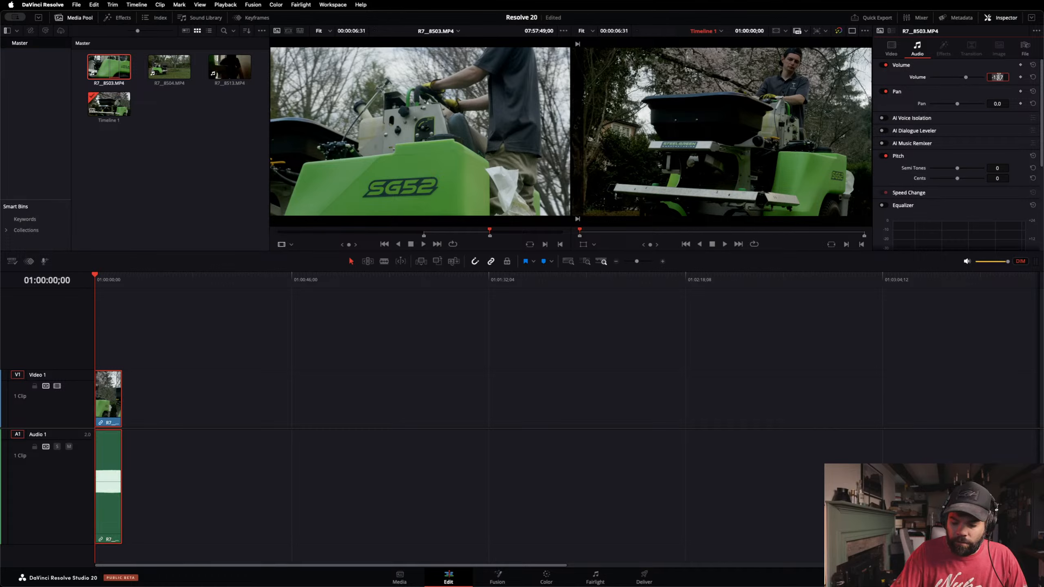
type("-15")
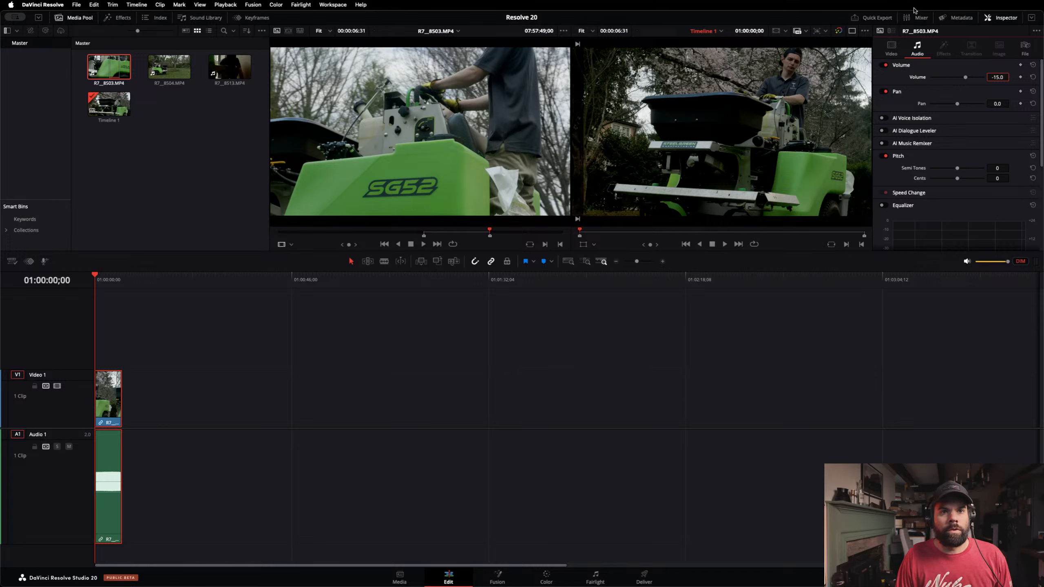
Step: Reset the R7__8503.MP4 timeline clip's volume and lower the Audio 1 track level to -15 in the mixer during playback
left_click(917, 17)
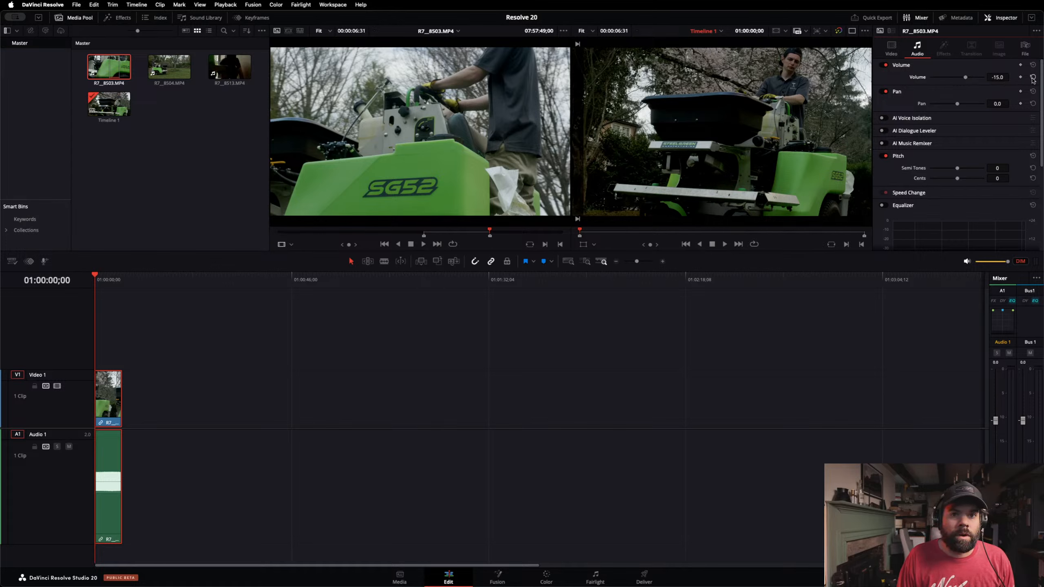
left_click(1033, 77)
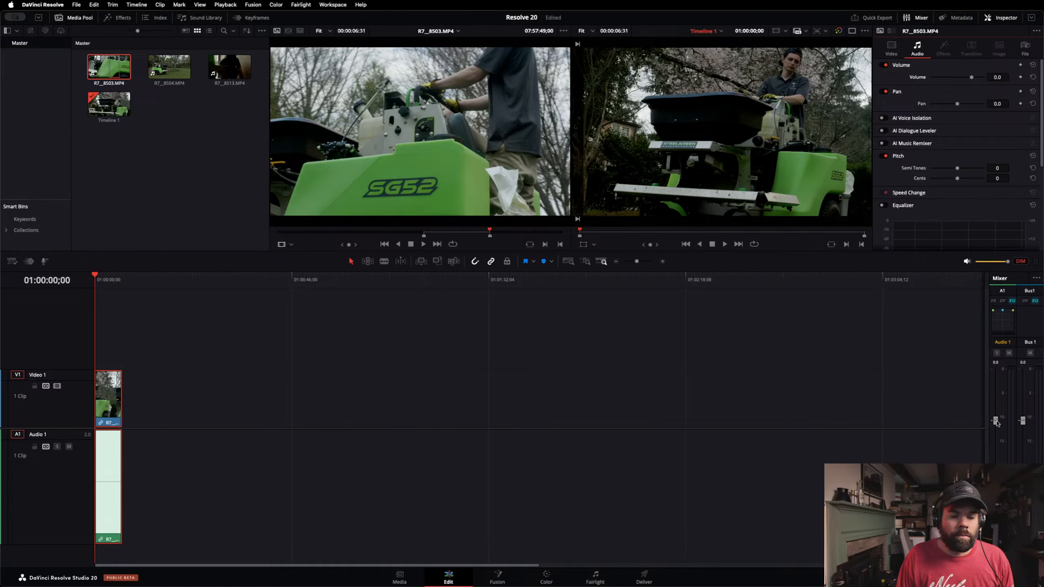
key("space")
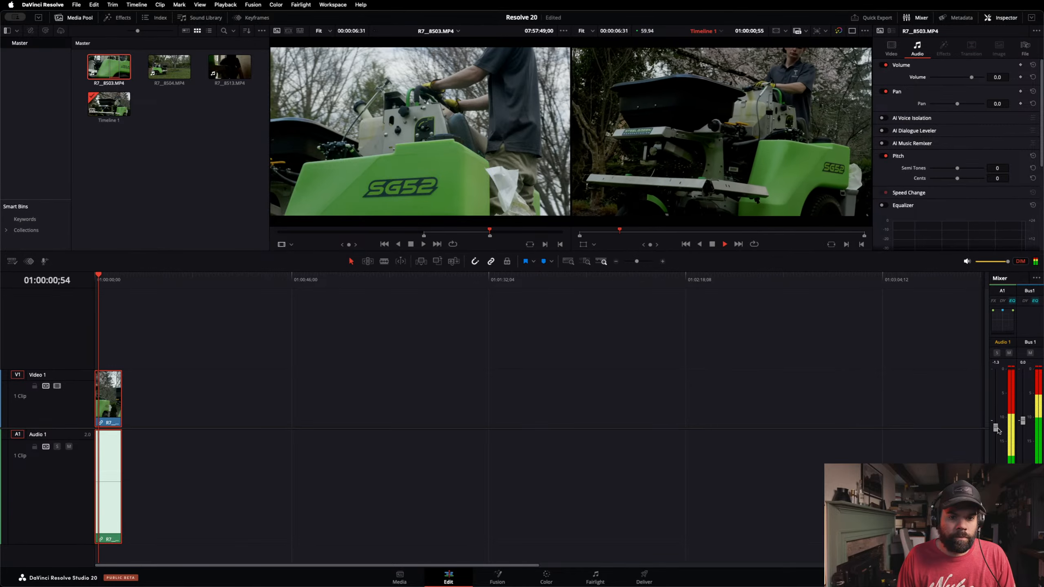
left_click_drag(996, 423, 998, 452)
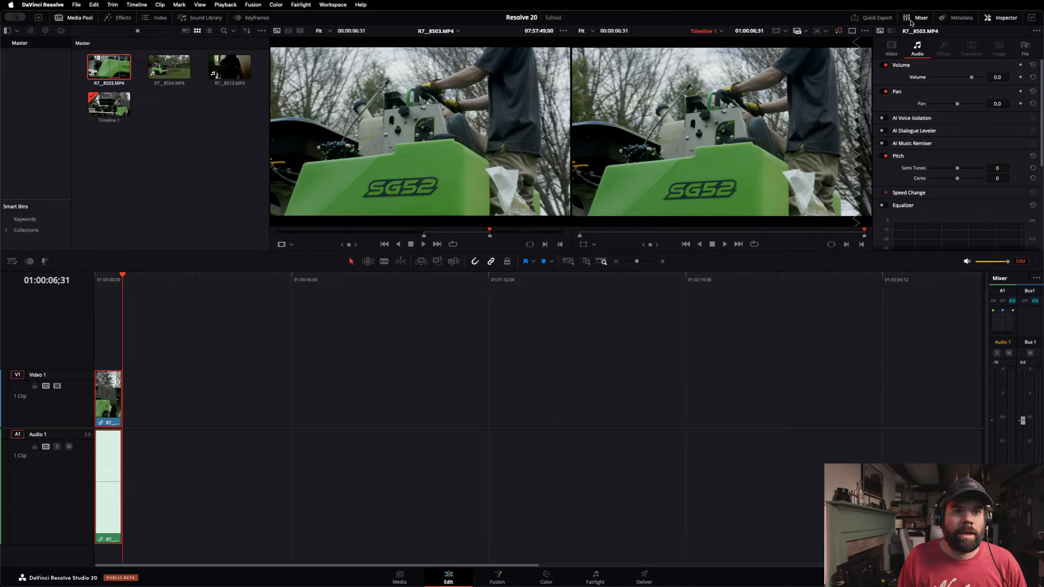
left_click(910, 20)
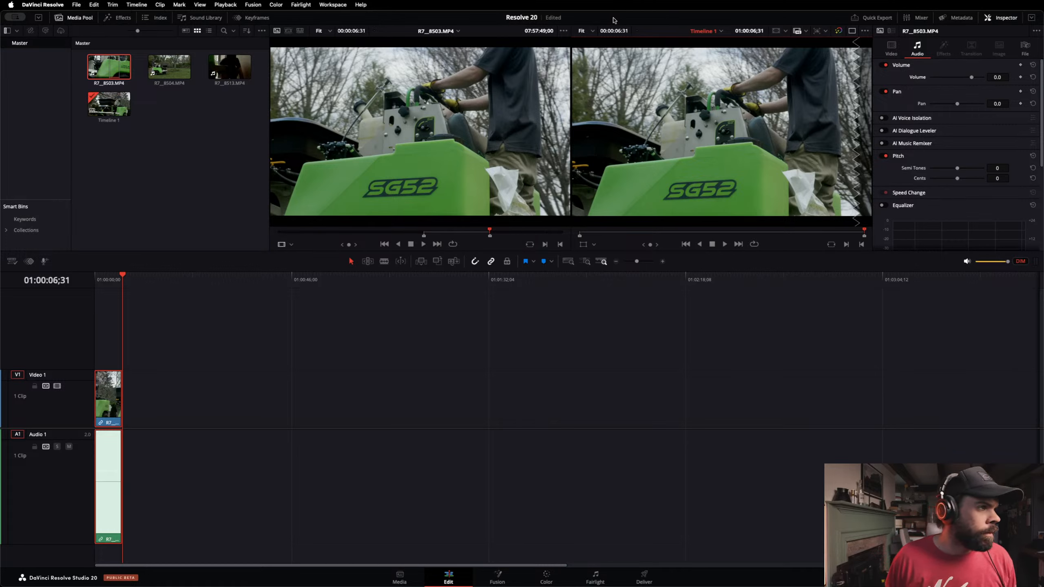
Step: Set the out point of source clip R7__8504.MP4 at 07:57:59;18 and place the trimmed section directly after the first timeline clip
mouse_move(387, 72)
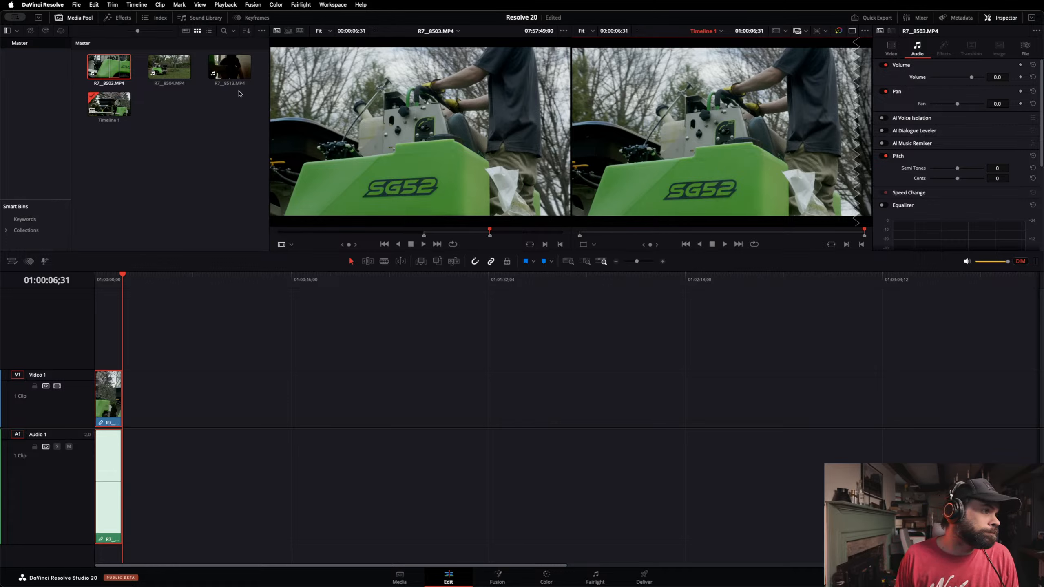
left_click(174, 68)
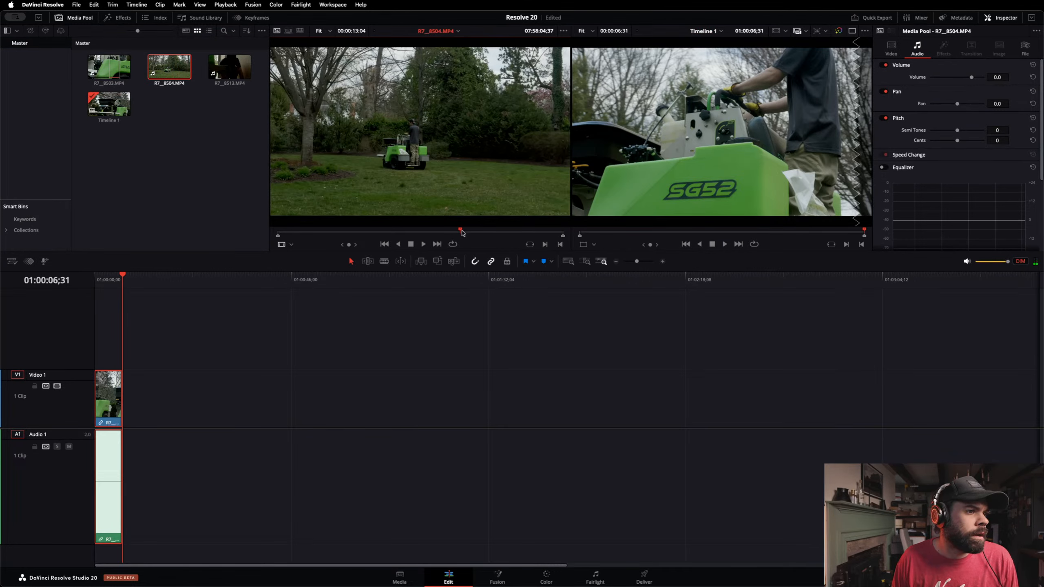
left_click_drag(459, 230, 359, 242)
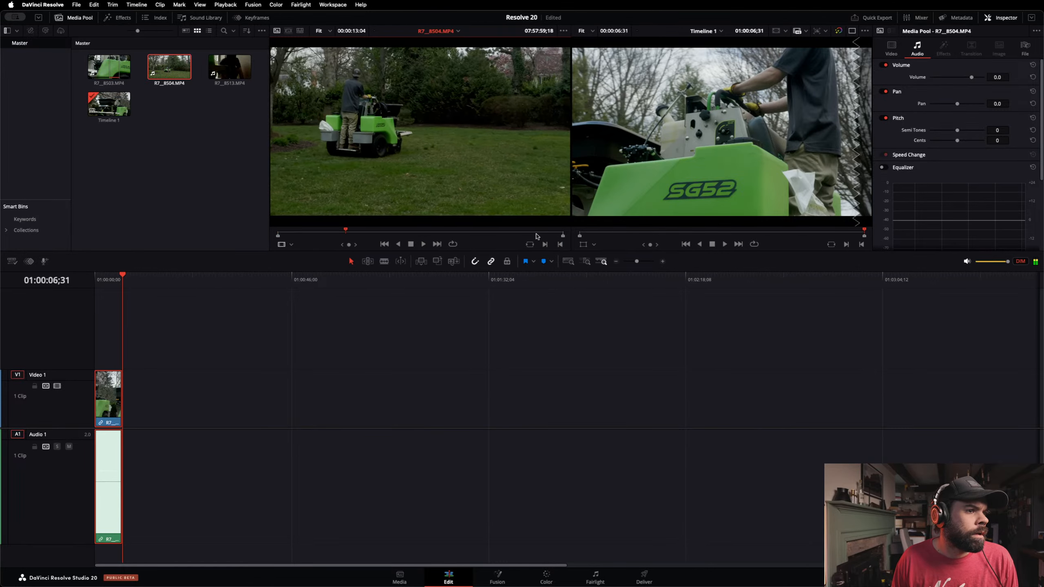
left_click_drag(563, 235, 346, 243)
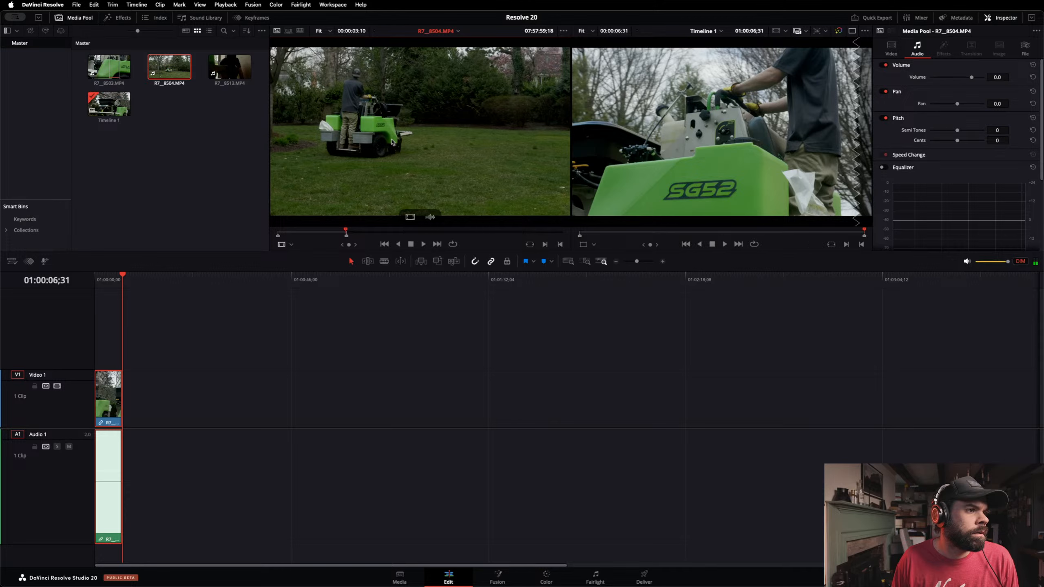
left_click_drag(369, 149, 125, 410)
Step: Load R7__8513.MP4 into the source viewer and set its in point at about 08:02:08
left_click(229, 67)
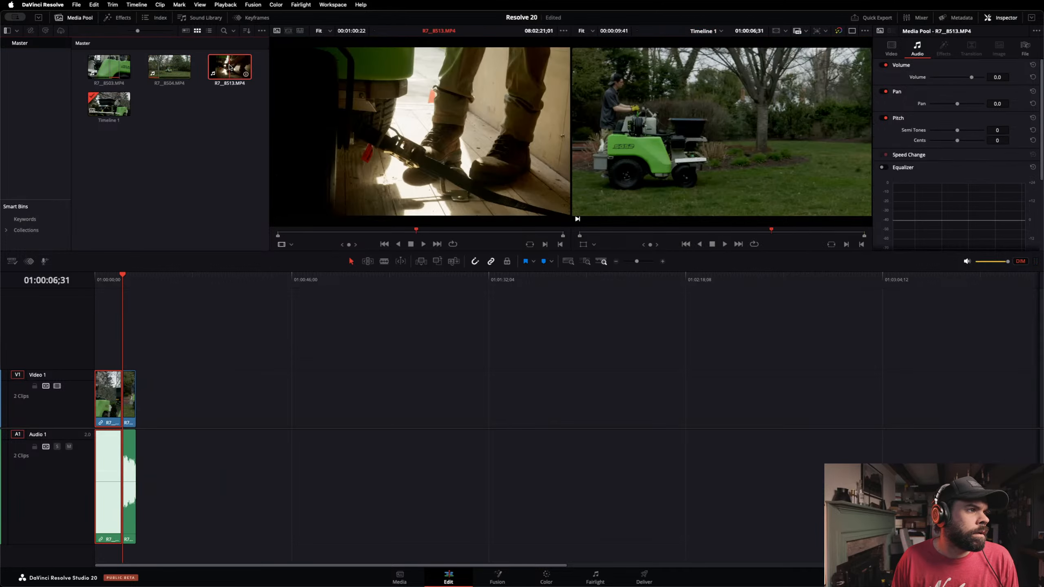
left_click(276, 233)
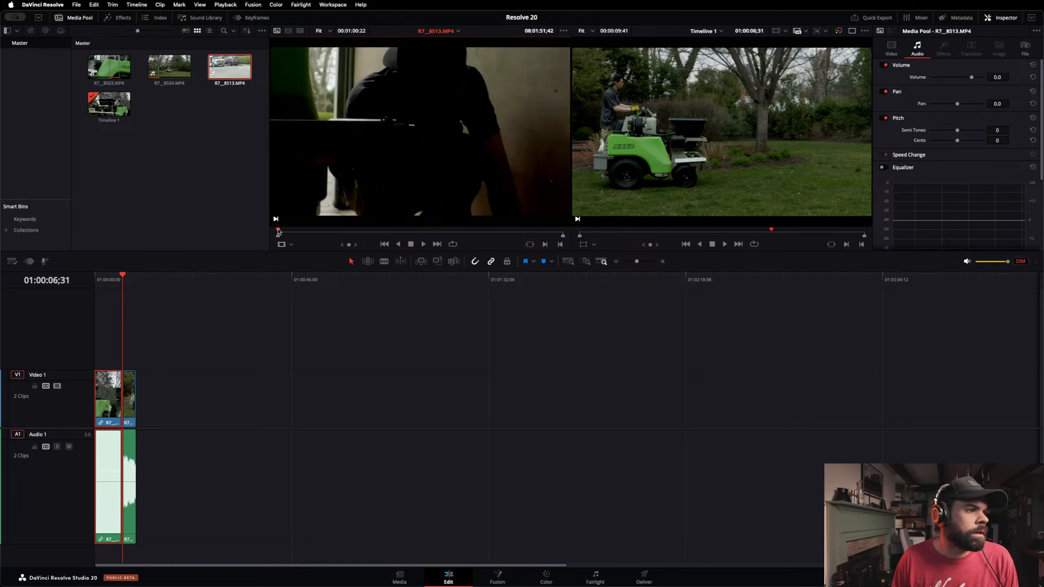
left_click_drag(279, 231, 356, 251)
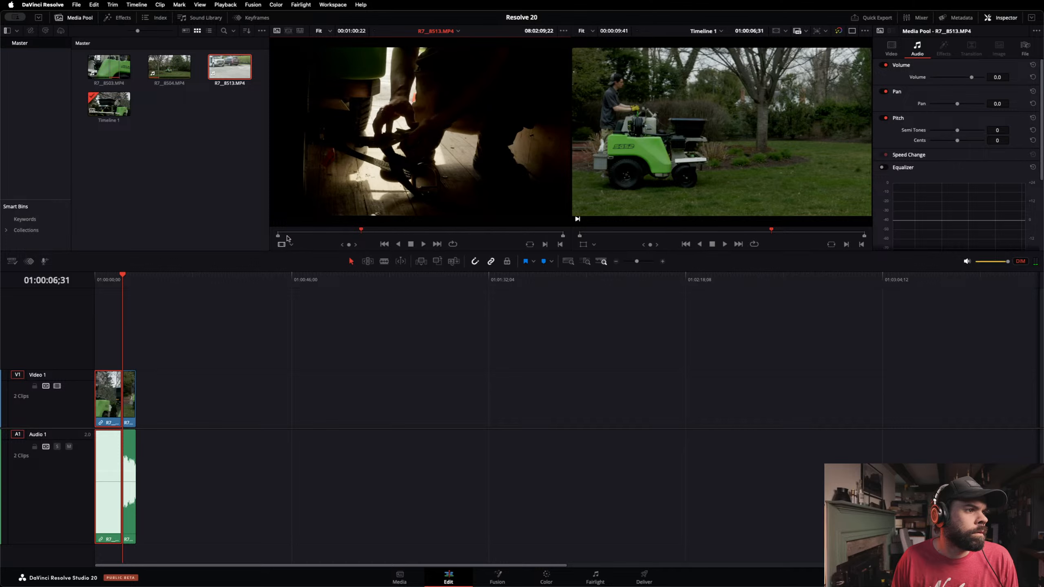
left_click_drag(279, 237, 357, 250)
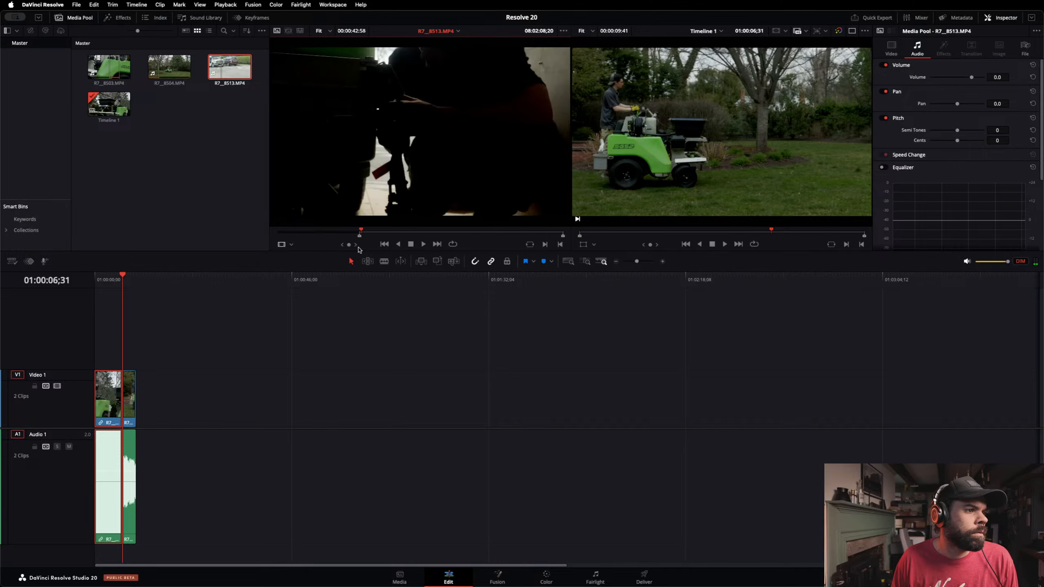
left_click(362, 232)
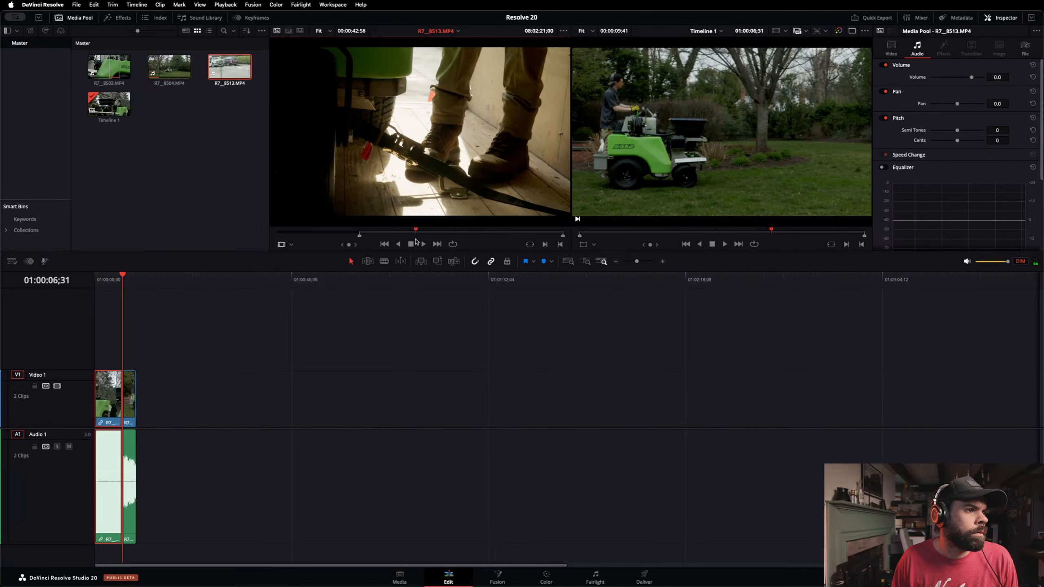
Step: Set R7__8513.MP4's out point at 08:02:20;29 and place the trimmed section directly after the second timeline clip
left_click_drag(415, 239, 415, 240)
left_click(425, 244)
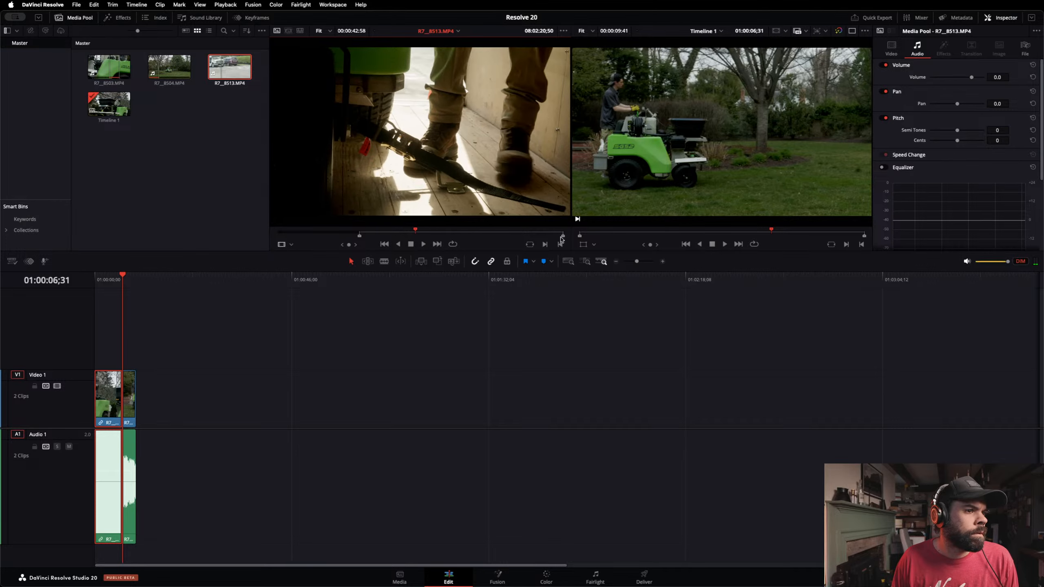
left_click_drag(413, 242, 394, 240)
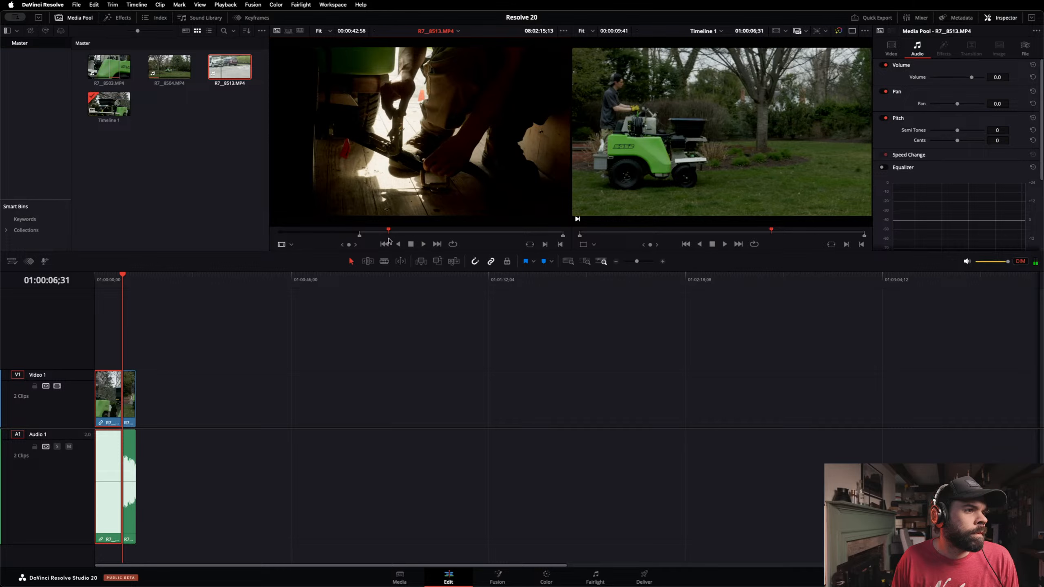
left_click_drag(389, 240, 396, 242)
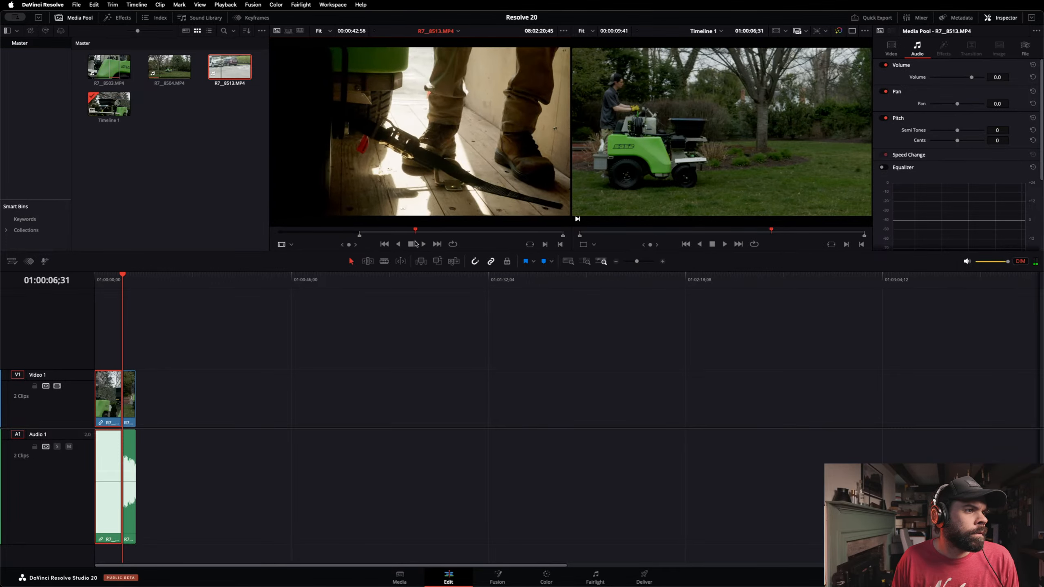
left_click_drag(414, 242, 414, 241)
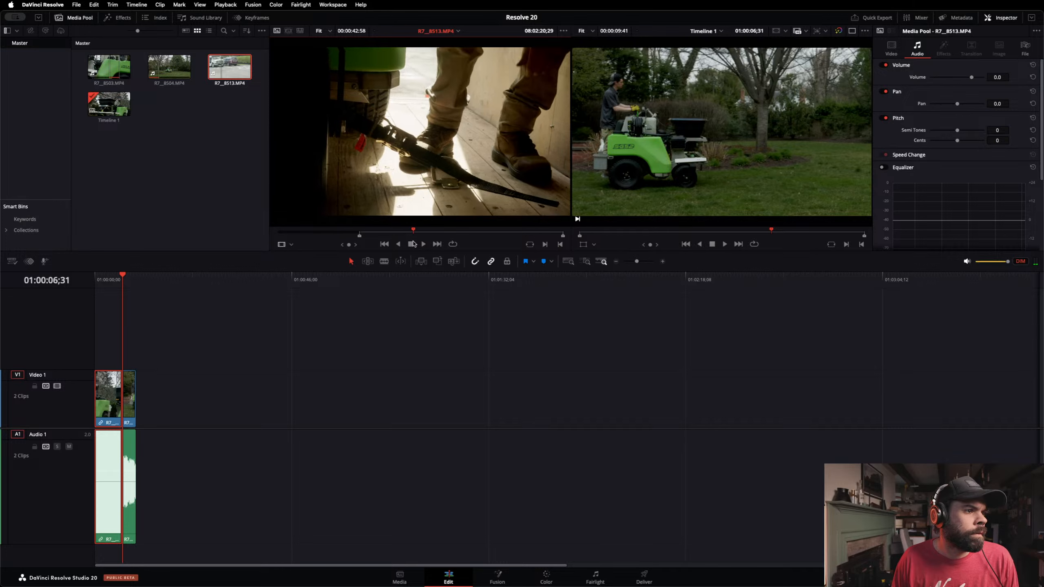
left_click_drag(562, 239, 415, 240)
left_click_drag(411, 193, 138, 419)
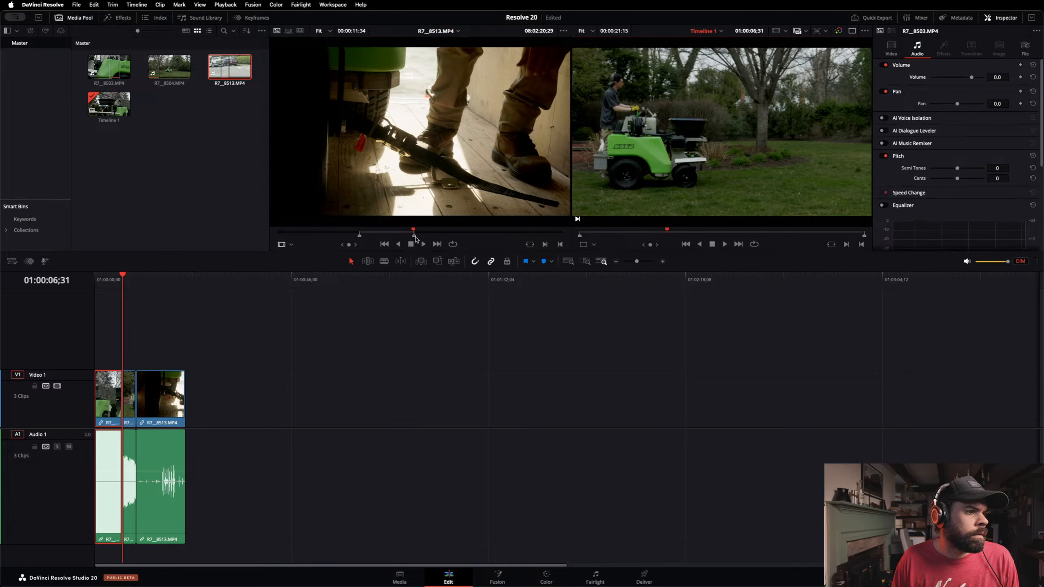
Step: Extend R7__8513.MP4's source out point back to the end of the footage and skim through the remainder
left_click_drag(414, 238, 576, 252)
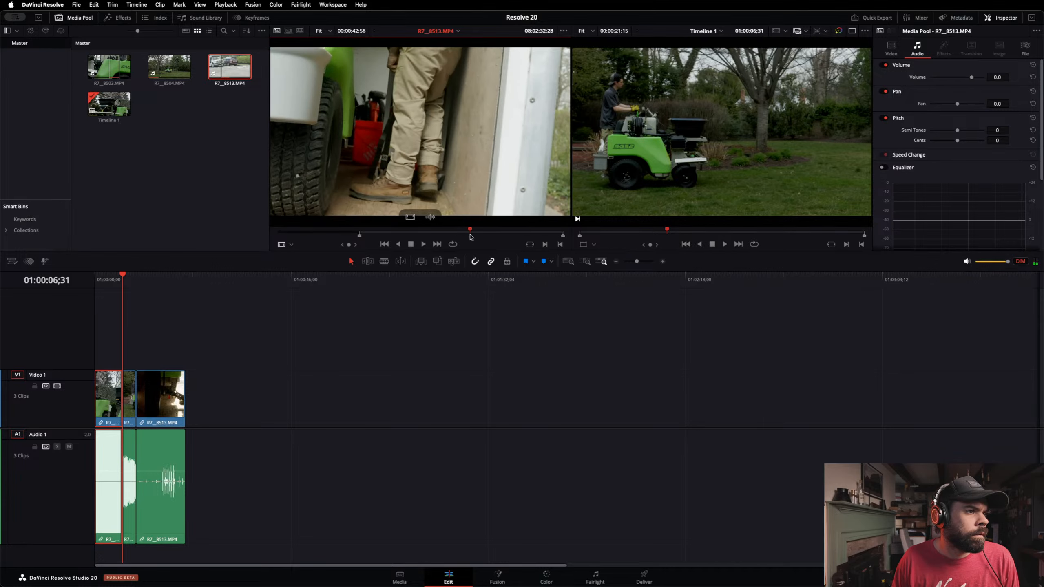
left_click_drag(478, 238, 561, 245)
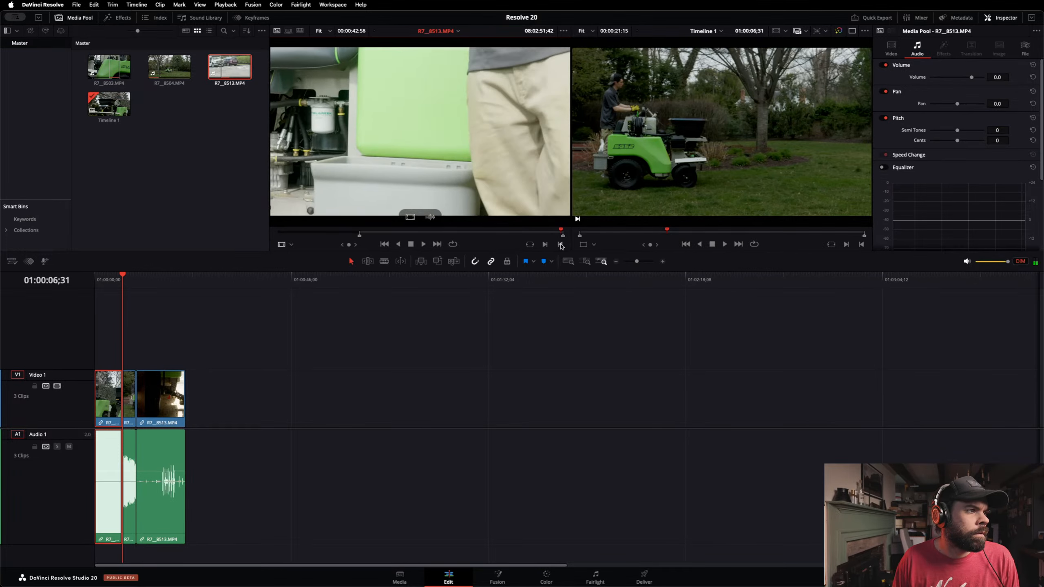
Step: Play Timeline 1 from the start and ripple-trim the beginning of the R7__8513.MP4 clip up to 01:00:15;25
left_click(122, 281)
key("Home")
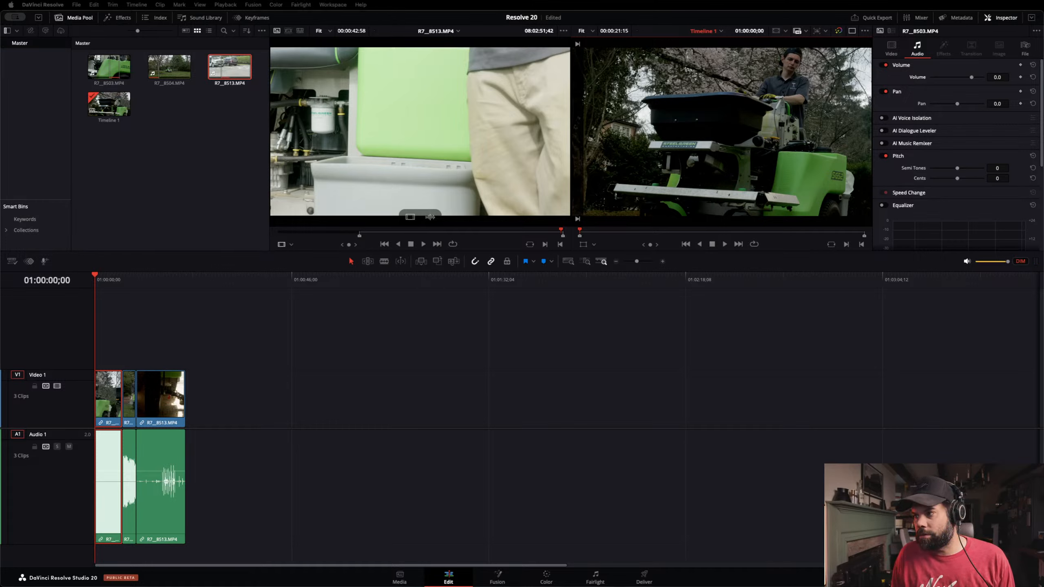
left_click(341, 342)
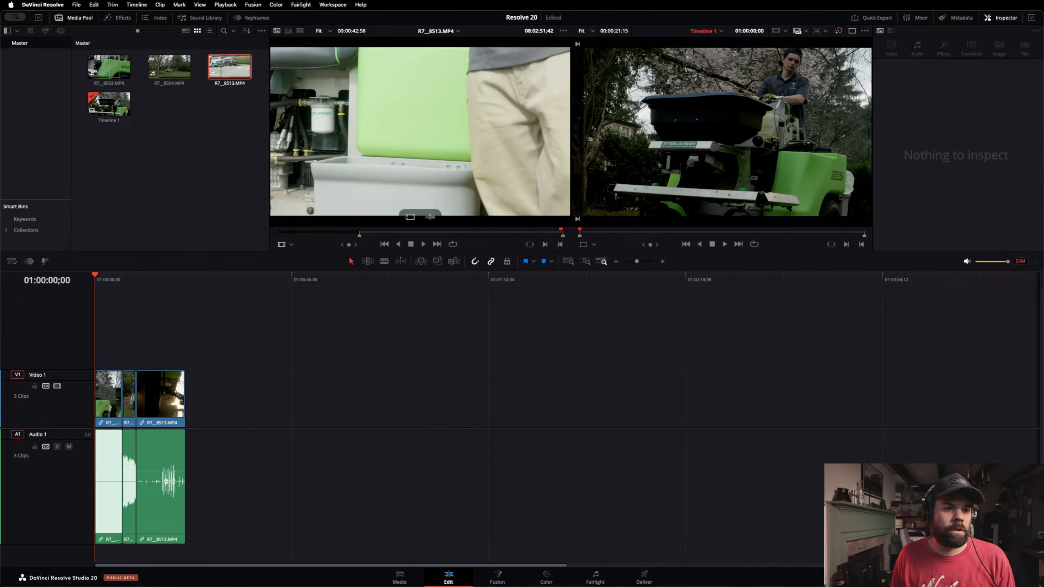
key("space")
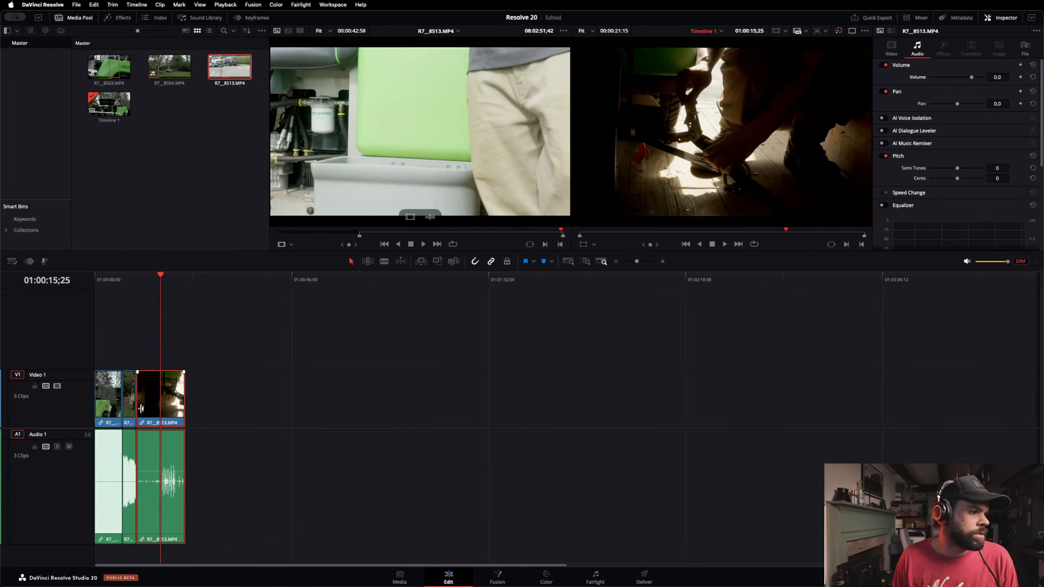
left_click_drag(141, 409, 155, 412)
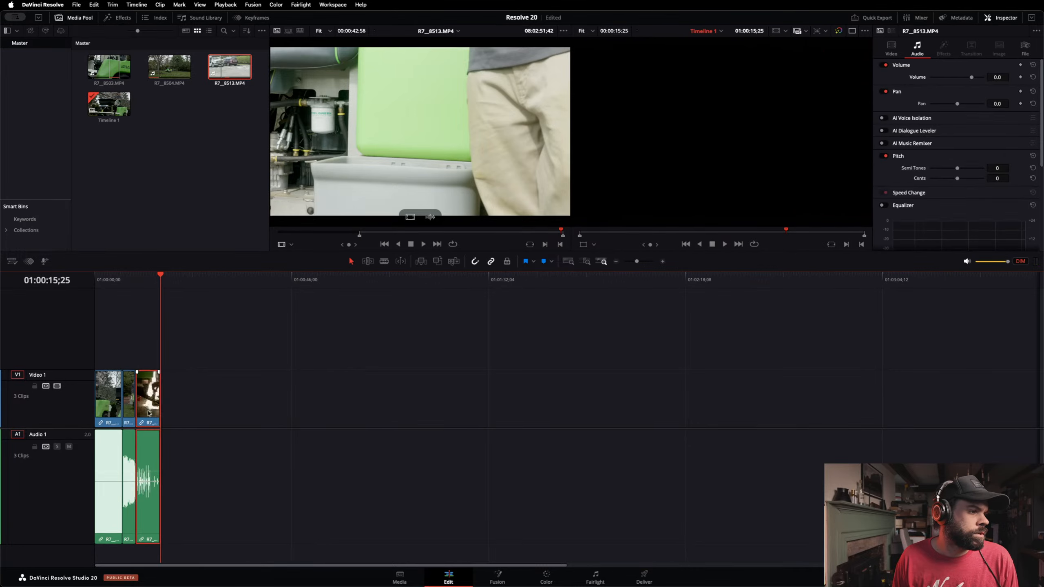
Step: Examine the audio settings of the first timeline clip, including the equalizer, AI Music Remixer and AI Dialogue Leveler options
left_click(109, 281)
scroll(978, 181, "down", 3)
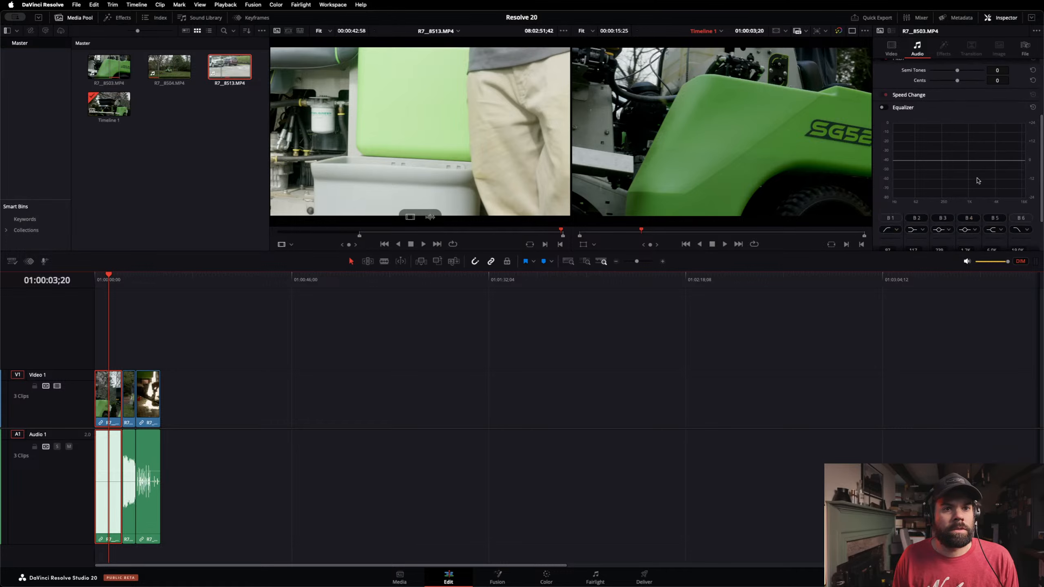
scroll(978, 184, "up", 3)
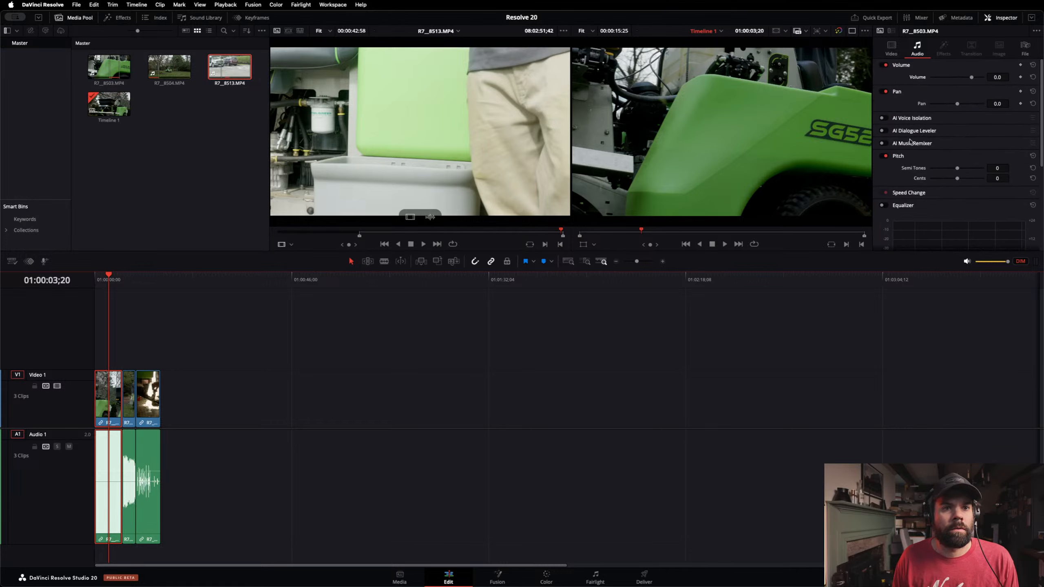
left_click(882, 143)
left_click(884, 144)
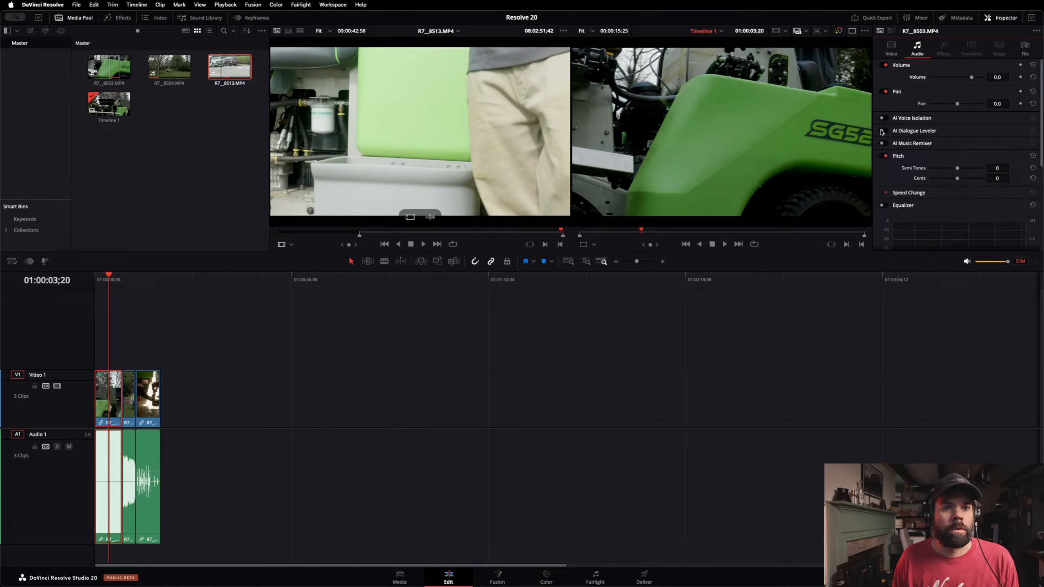
left_click(882, 131)
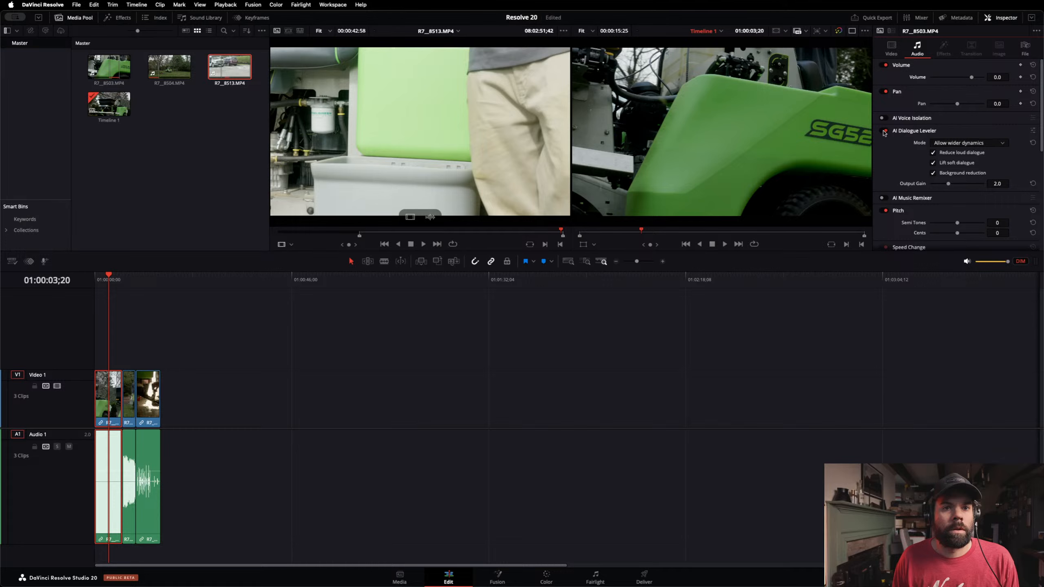
left_click(882, 131)
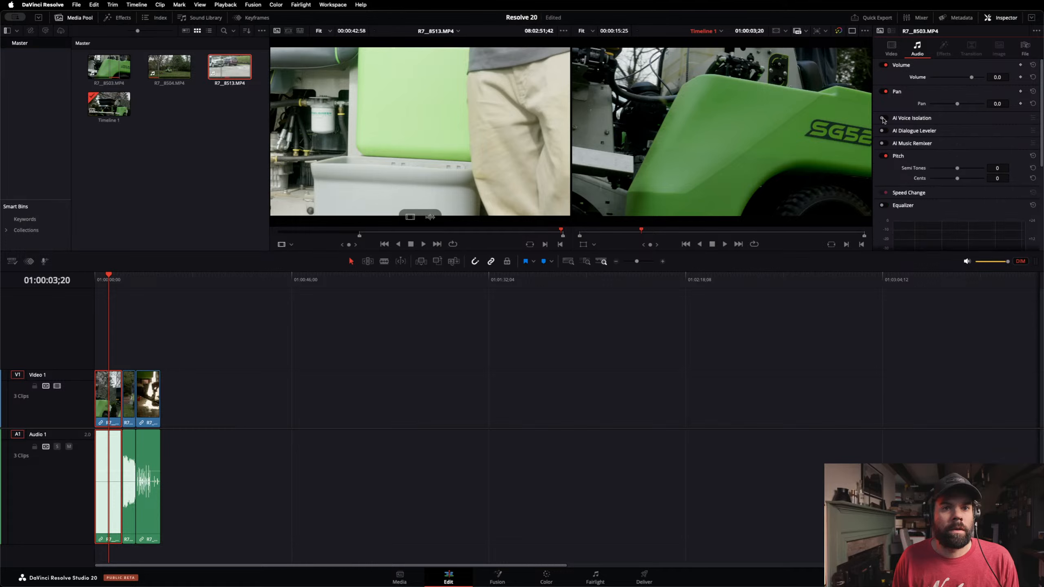
scroll(918, 132, "down", 5)
scroll(919, 132, "up", 5)
Step: Set the playback speed of the first timeline clip, R7__8503.MP4, to 40 percent
left_click(891, 47)
scroll(916, 139, "down", 5)
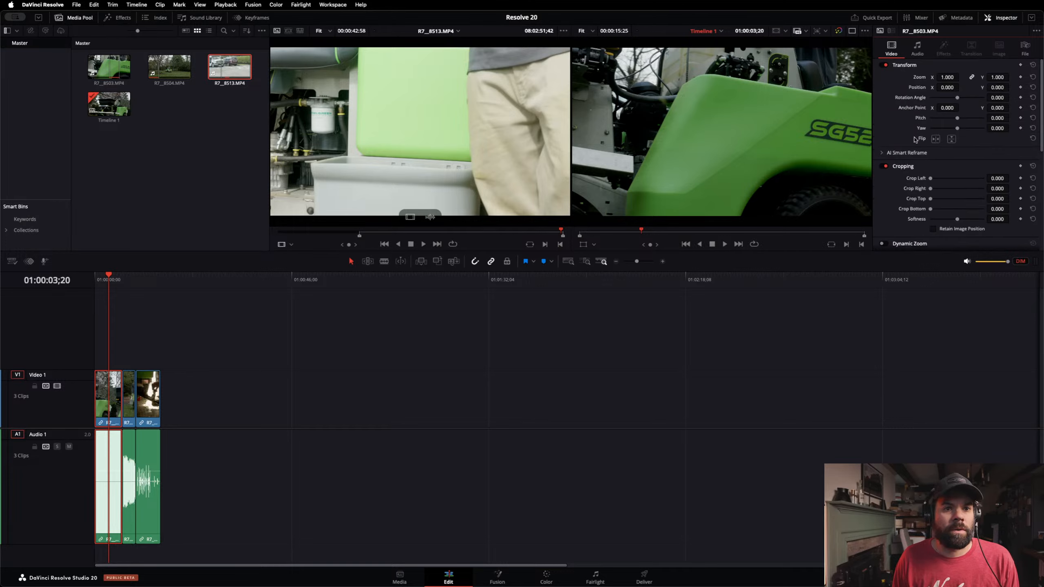
scroll(916, 142, "down", 5)
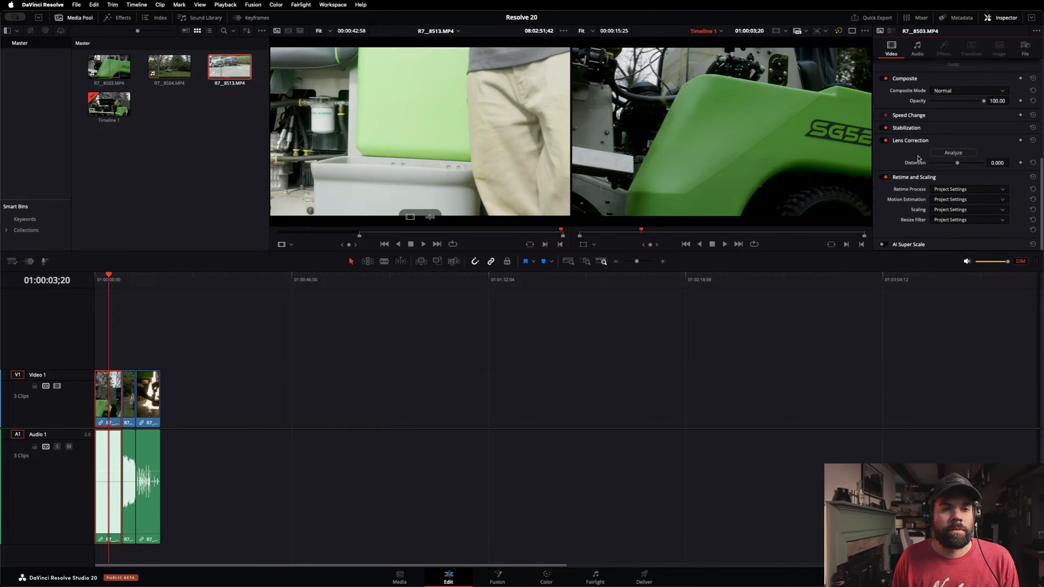
left_click(908, 115)
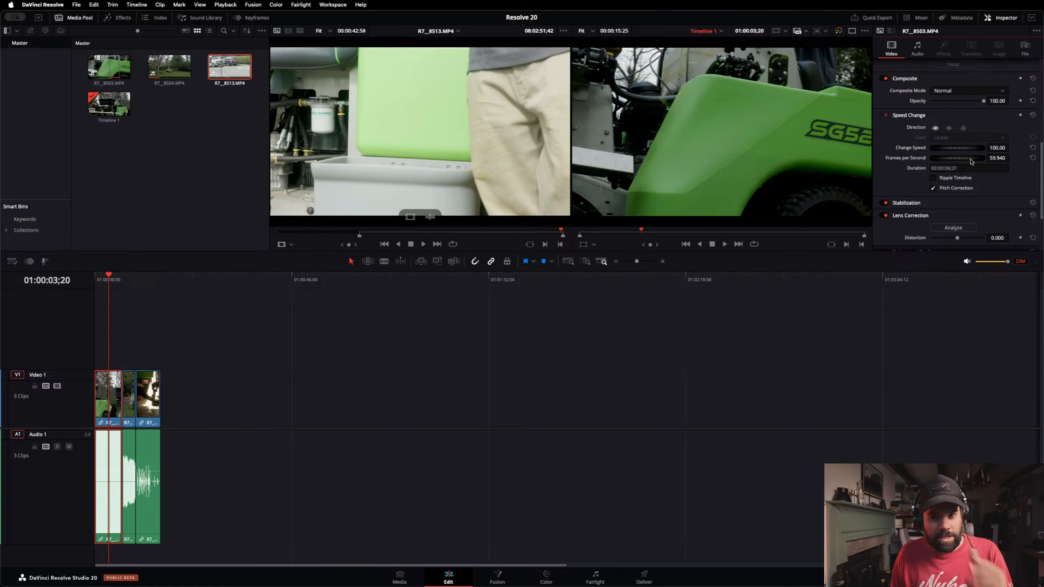
left_click(996, 149)
type("40")
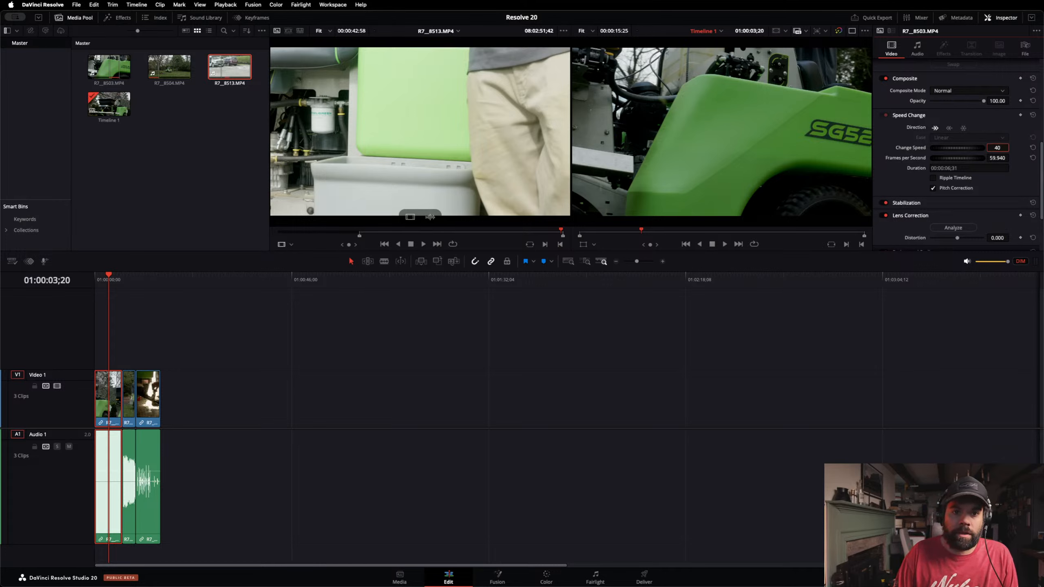
key("Return")
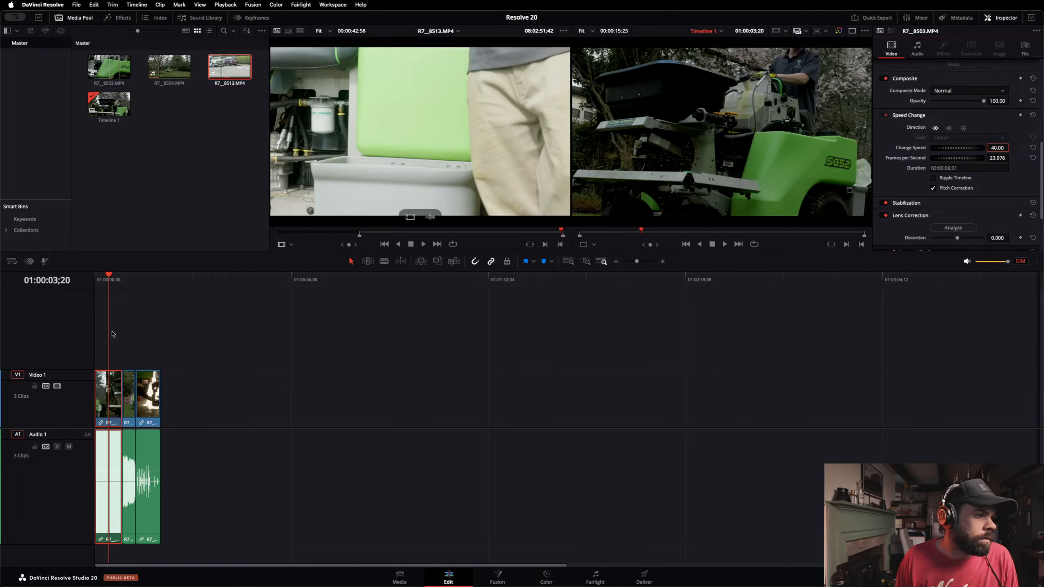
Step: Play Timeline 1 from the start through the slowed R7__8503.MP4 clip and stop in the second clip
left_click_drag(109, 278, 89, 279)
key("space")
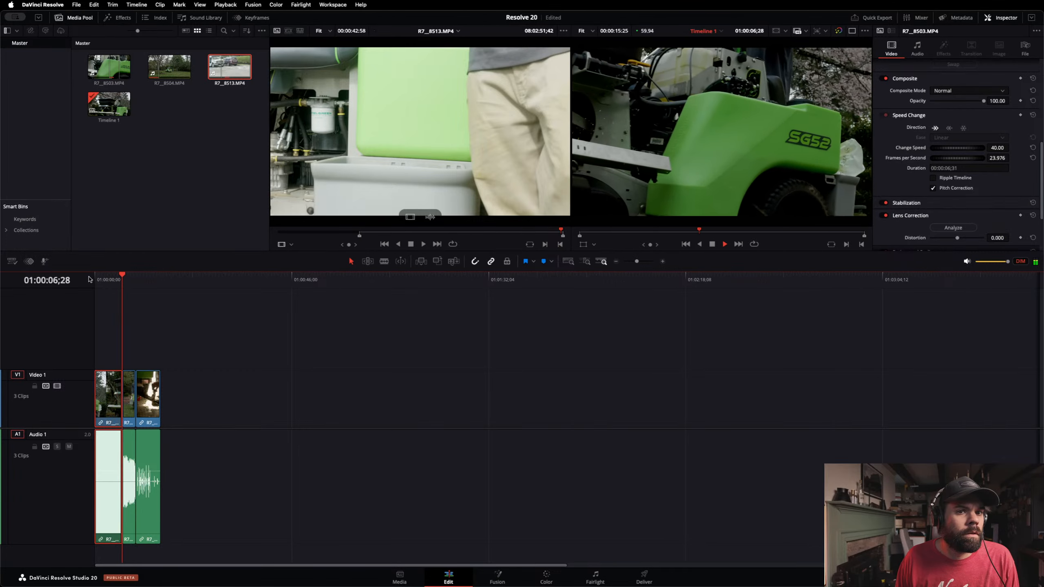
key("space")
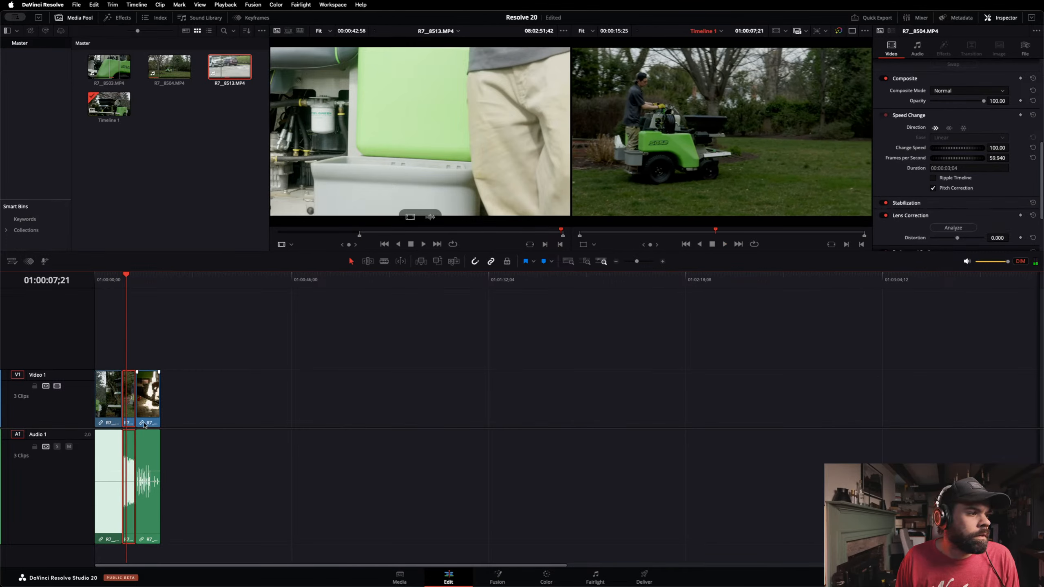
Step: Set the playback speed of the second and third timeline clips, R7__8504.MP4 and R7__8513.MP4, to 40 percent
left_click(999, 148)
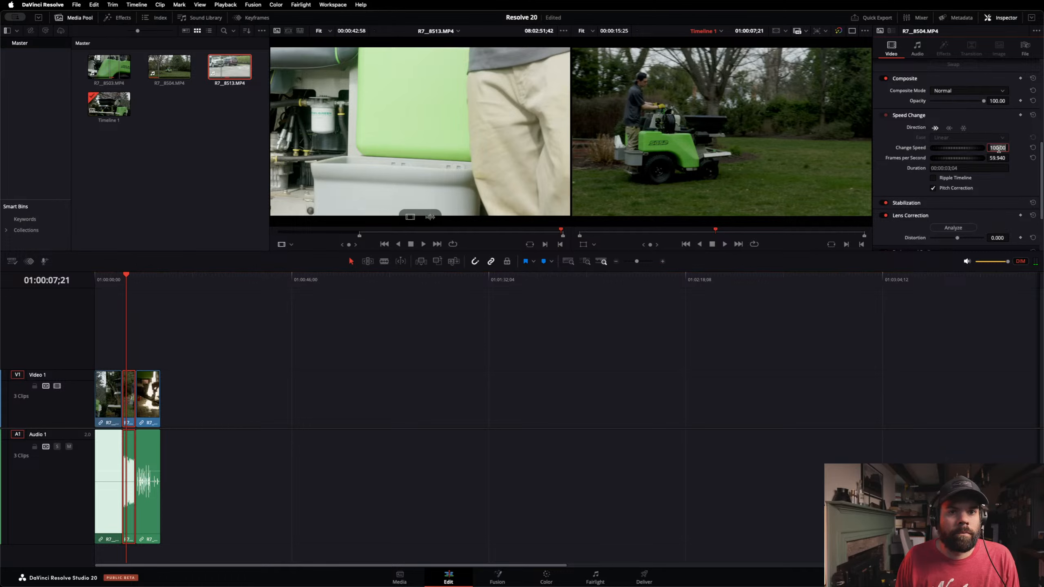
type("40")
key("Return")
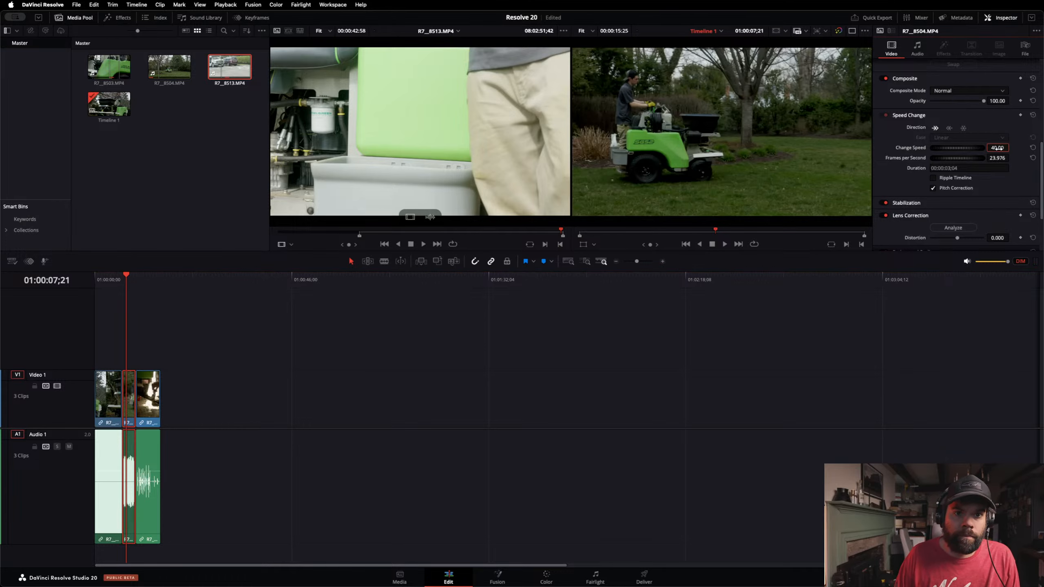
left_click(148, 281)
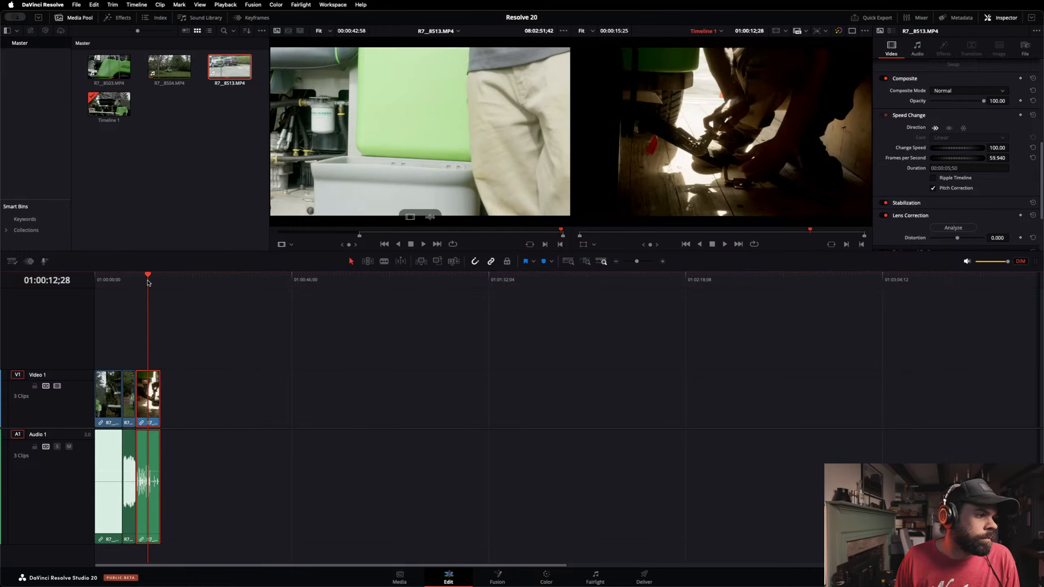
left_click(997, 149)
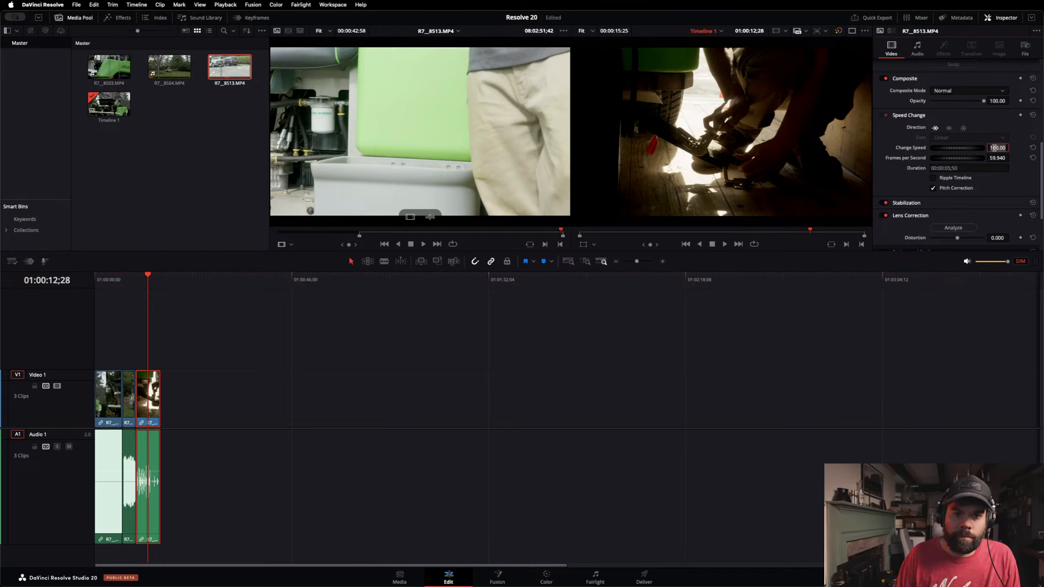
type("40")
key("Return")
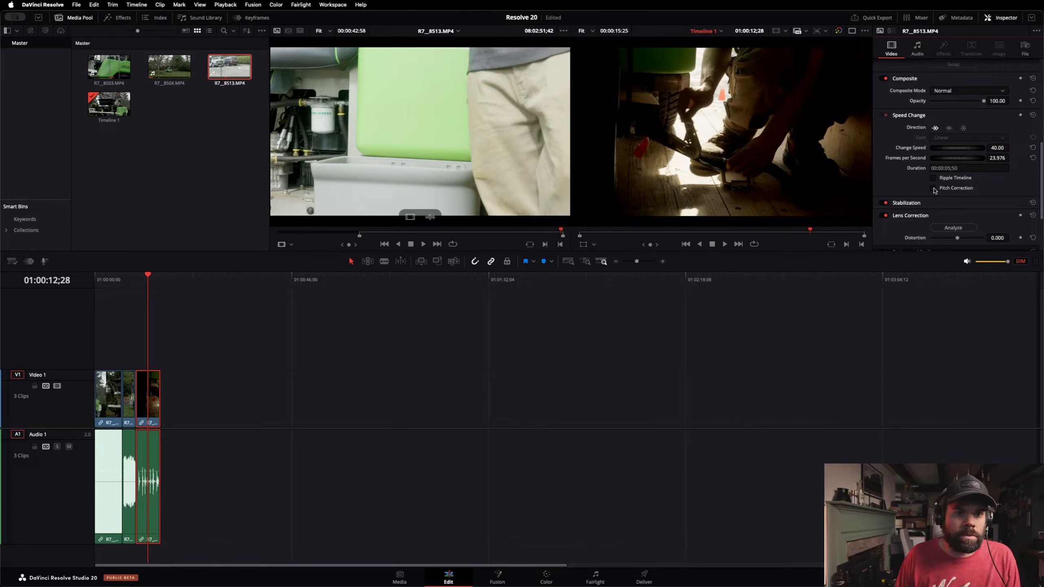
Step: Turn off Pitch Correction for the second timeline clip, R7__8504.MP4, and the first, R7__8503.MP4
left_click(132, 391)
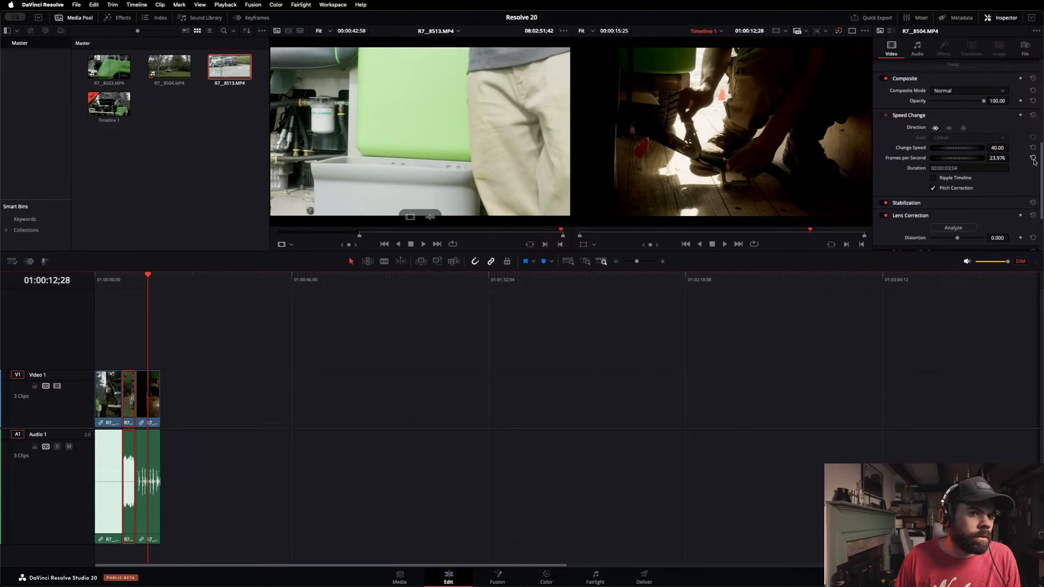
left_click(934, 189)
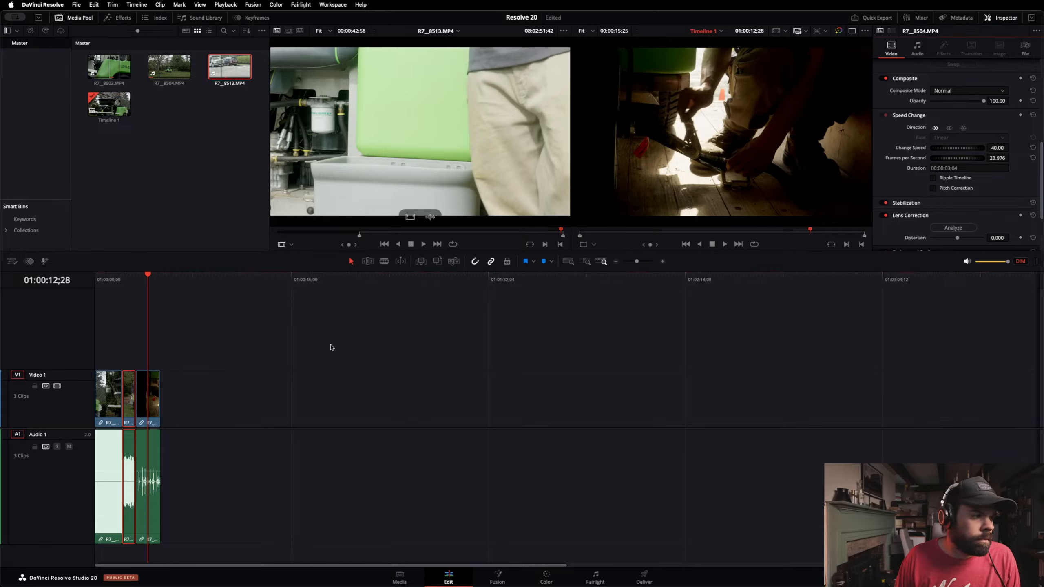
left_click(106, 395)
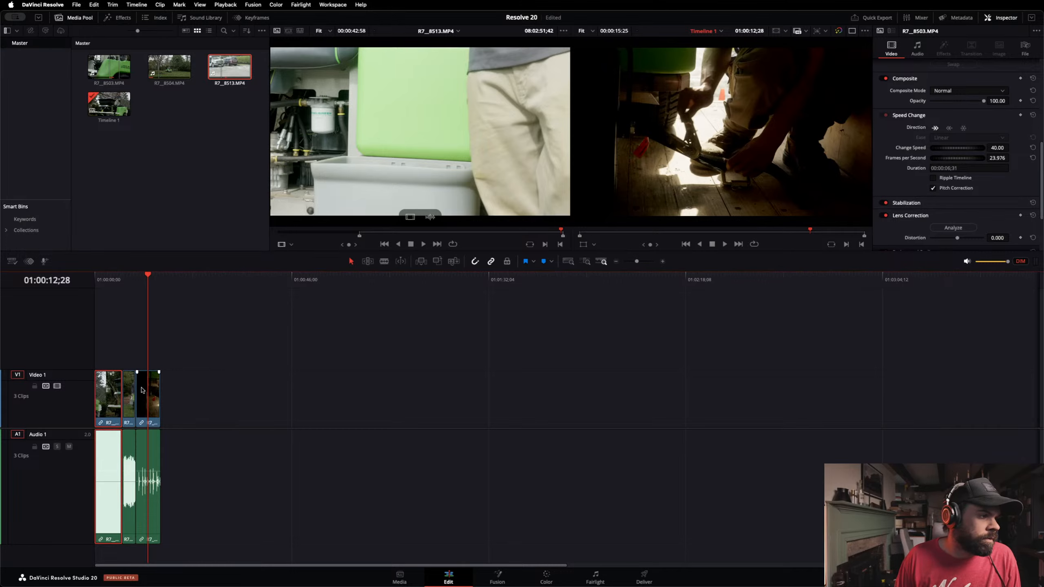
left_click(933, 188)
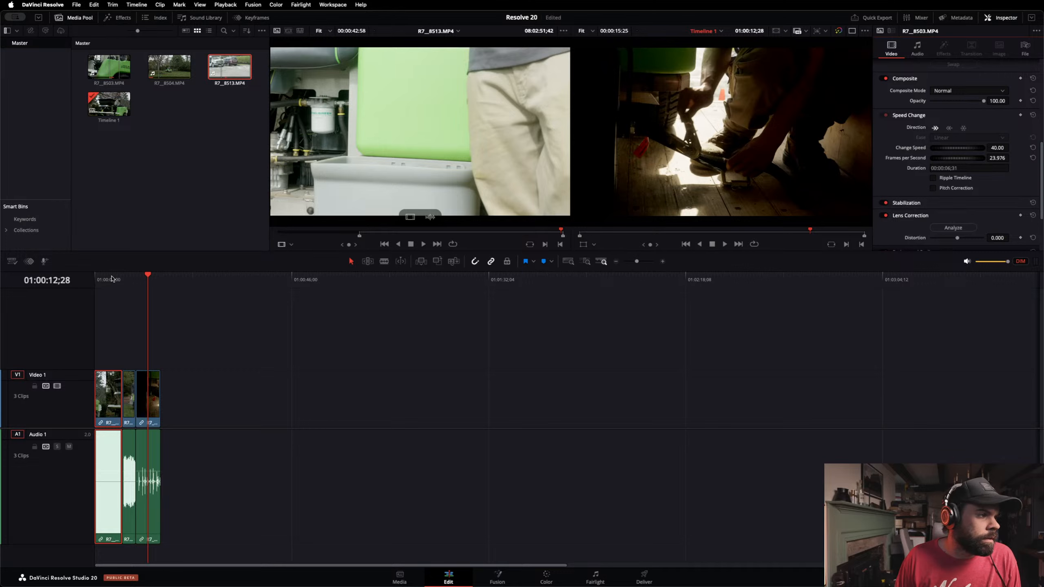
Step: Compare the first timeline clip's playback with Pitch Correction off and on, leaving the option off
left_click_drag(111, 276, 83, 281)
key("space")
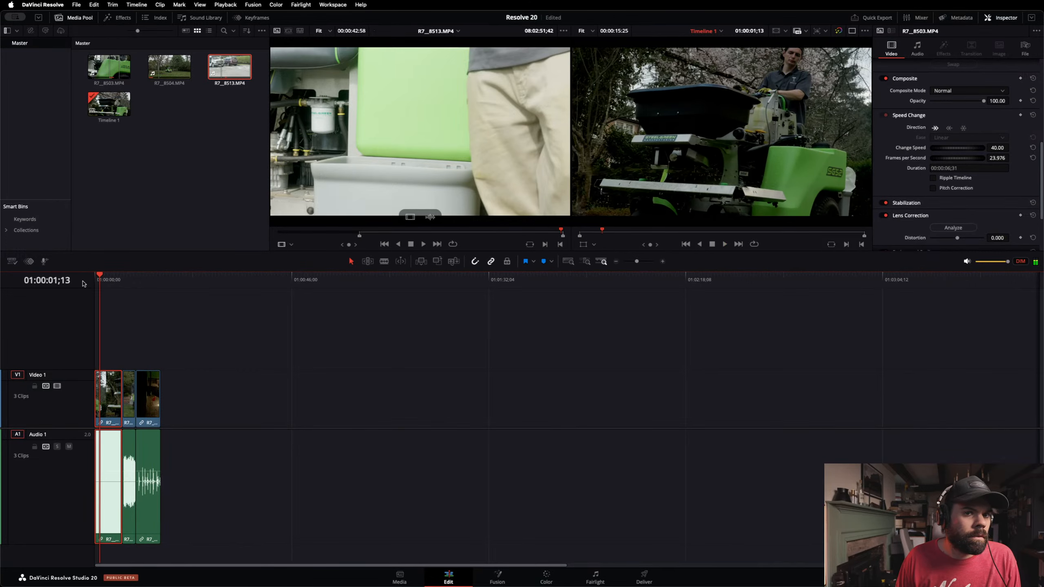
left_click(933, 189)
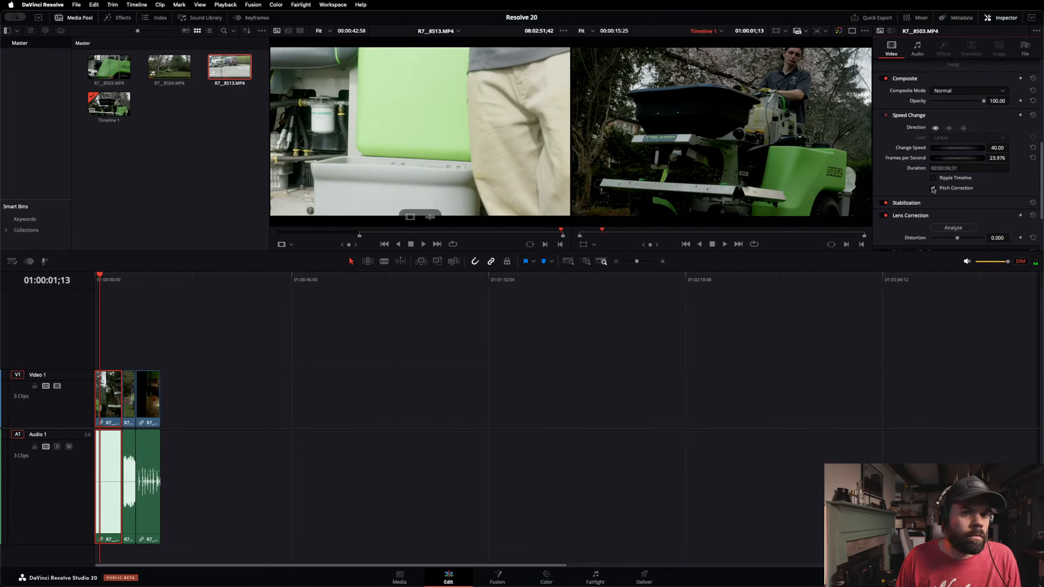
key("space")
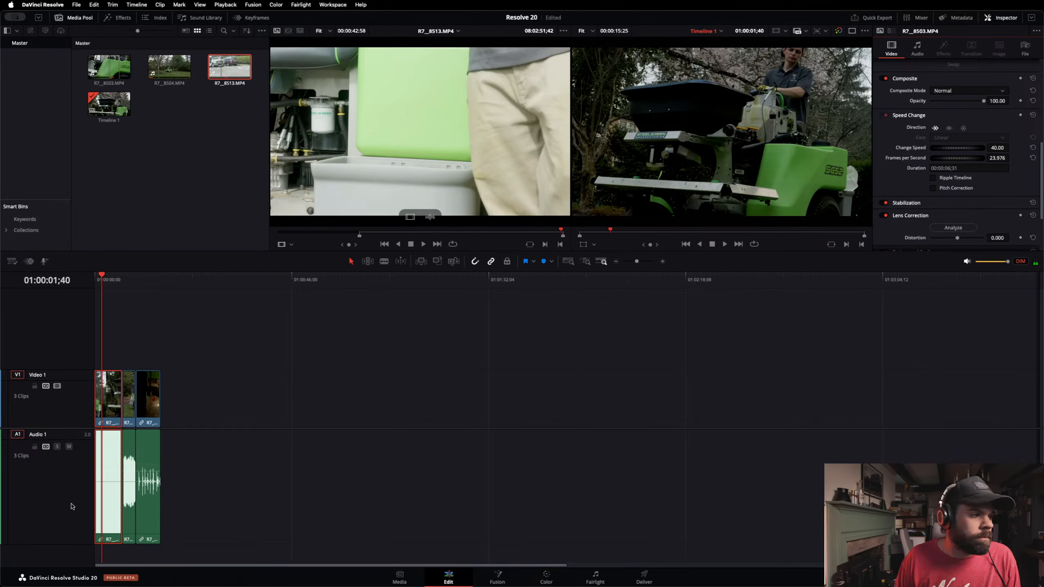
Step: Mute the Audio 1 track and play the first timeline clip from near its start
left_click(69, 446)
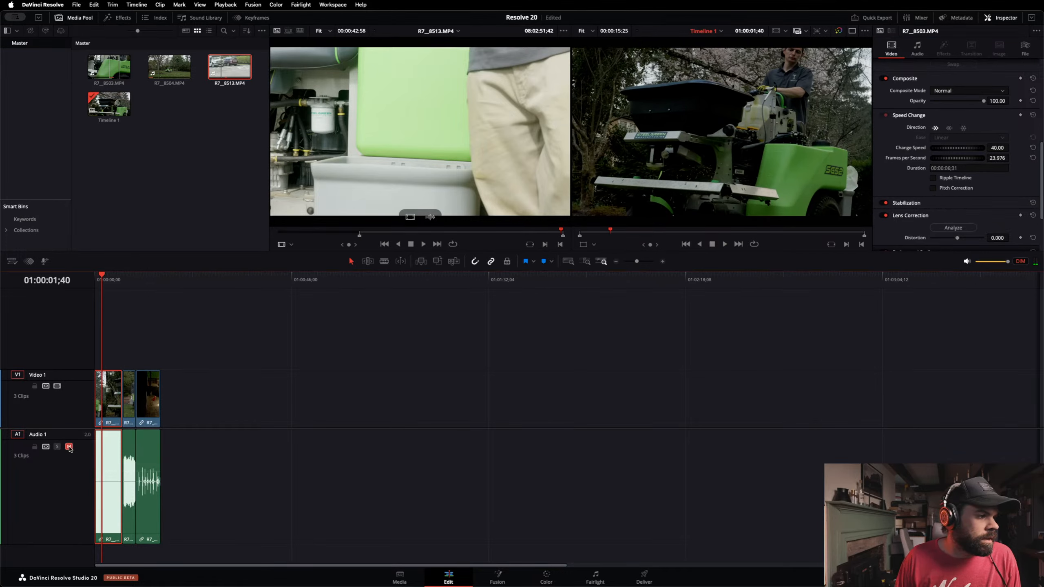
left_click(98, 275)
key("space")
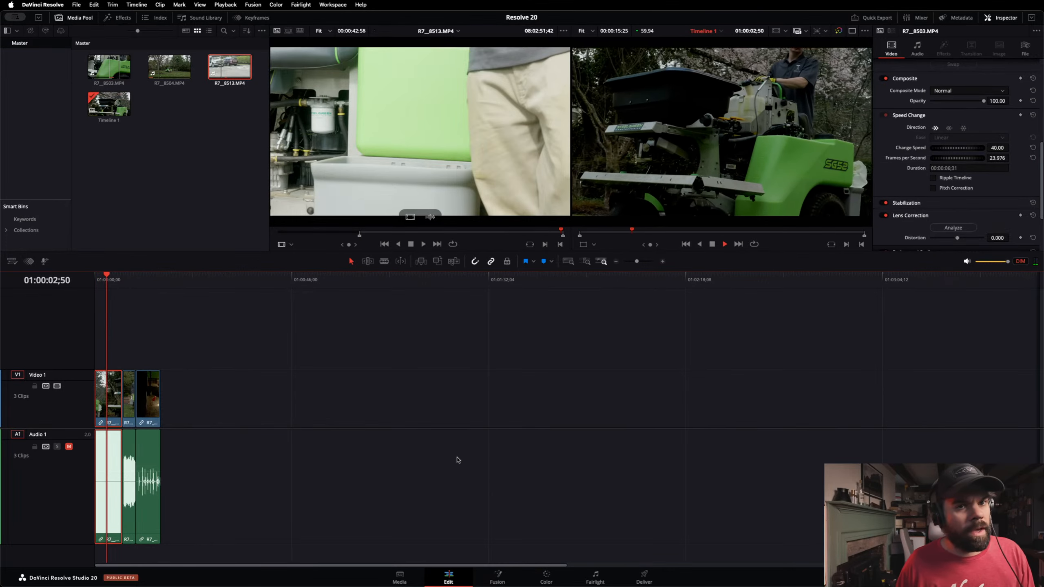
key("space")
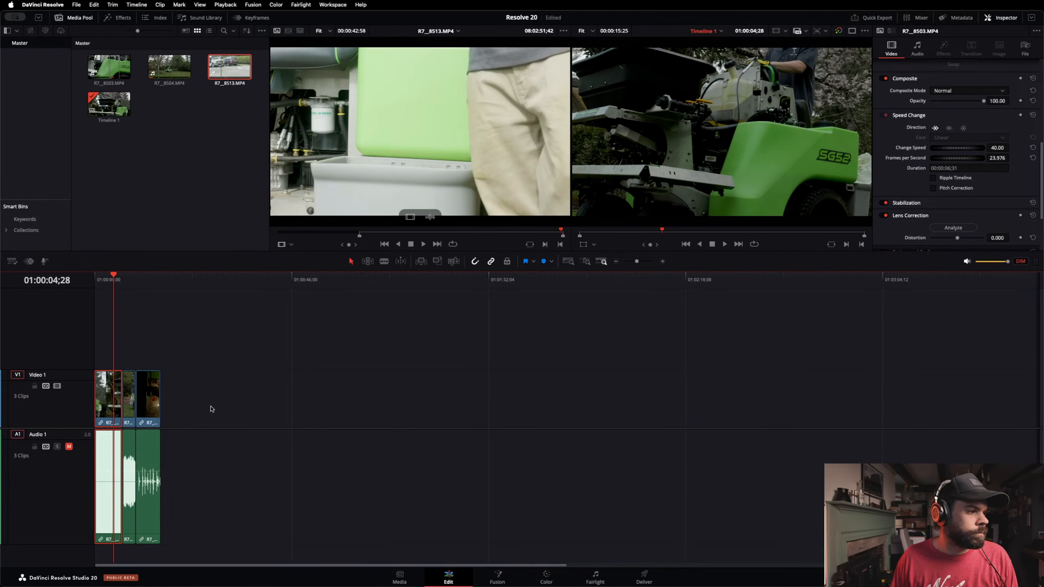
Step: Enable Dynamic Zoom on R7__8503.MP4, swap its start and end framing, and play the clip from the start
left_click_drag(111, 279, 102, 280)
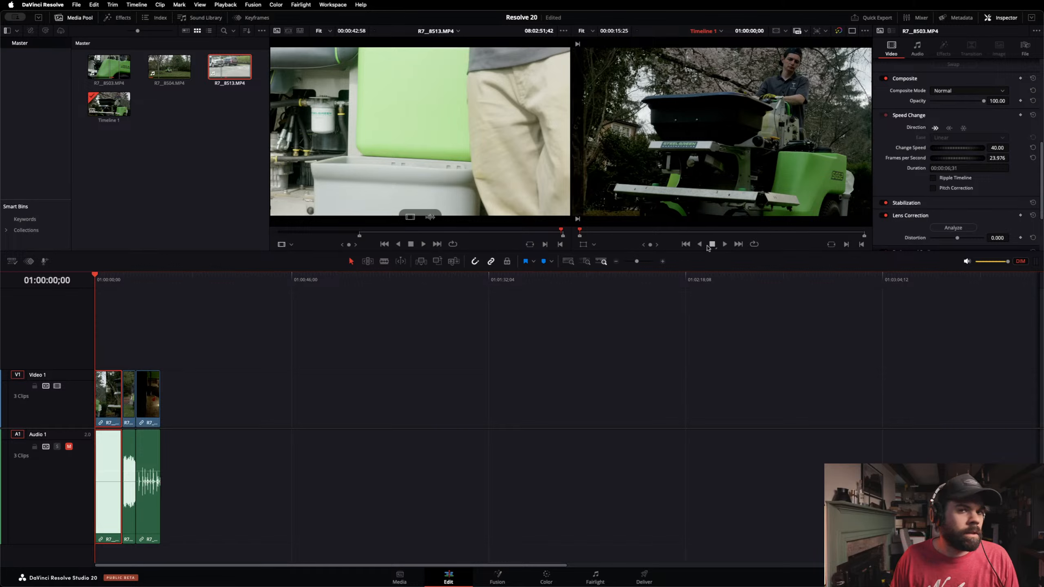
scroll(982, 180, "up", 2)
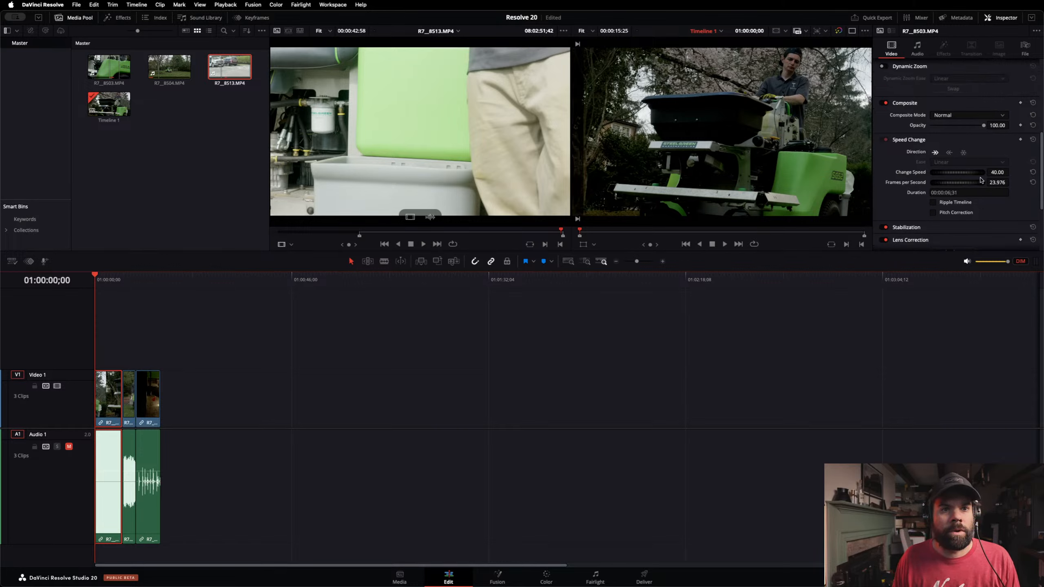
left_click(882, 66)
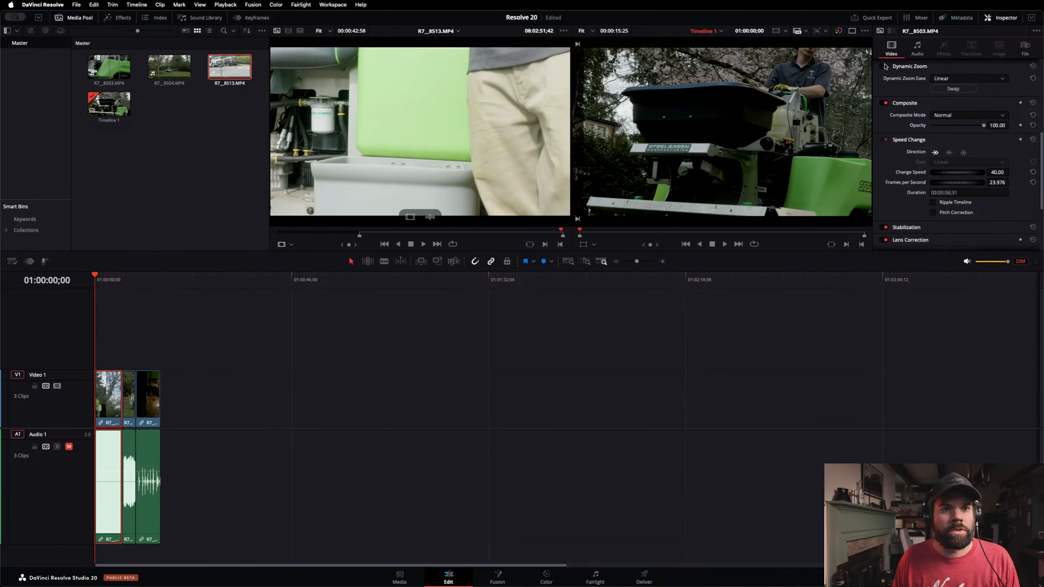
left_click(970, 91)
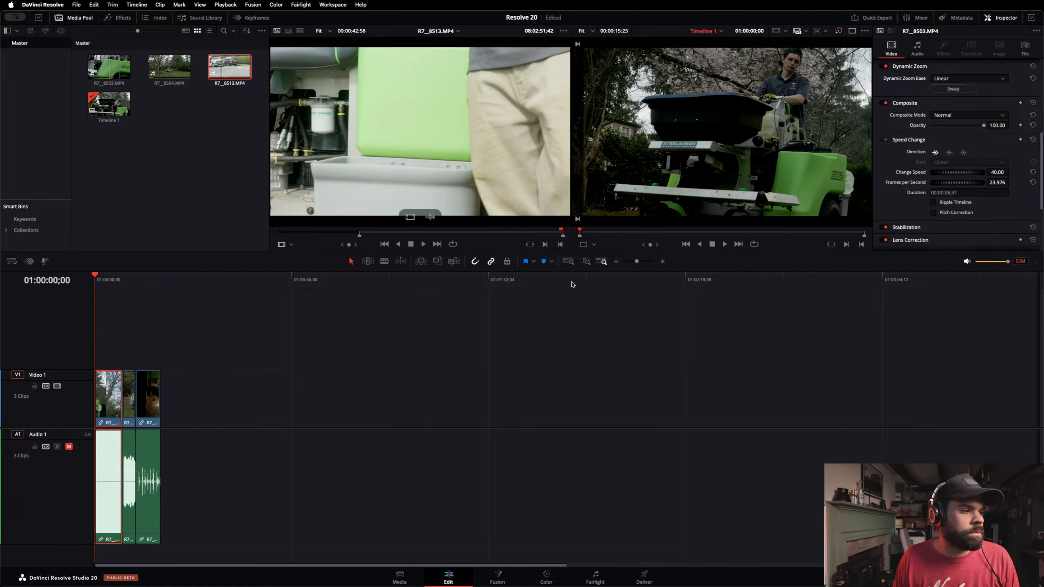
key("space")
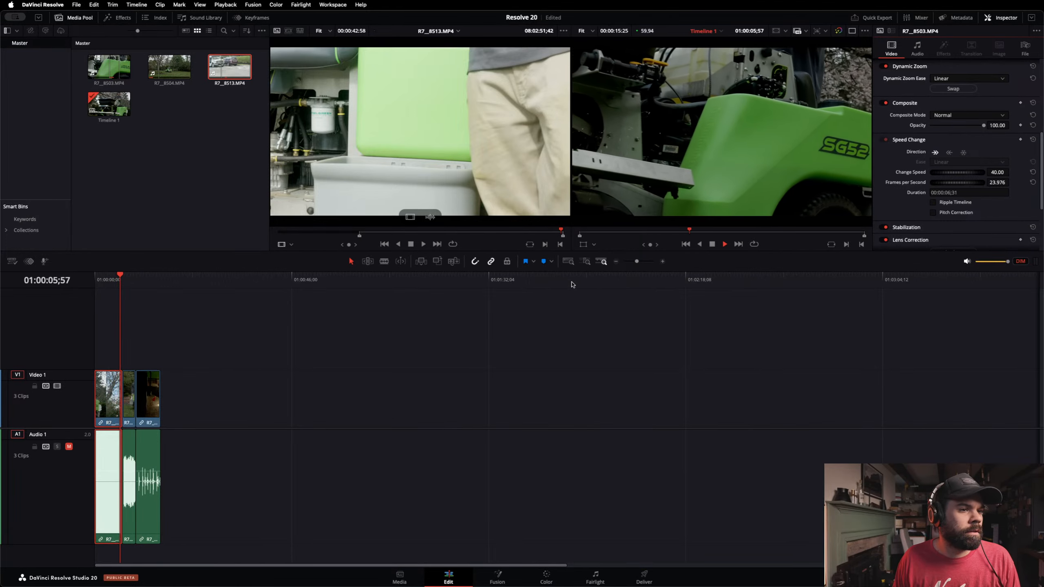
key("space")
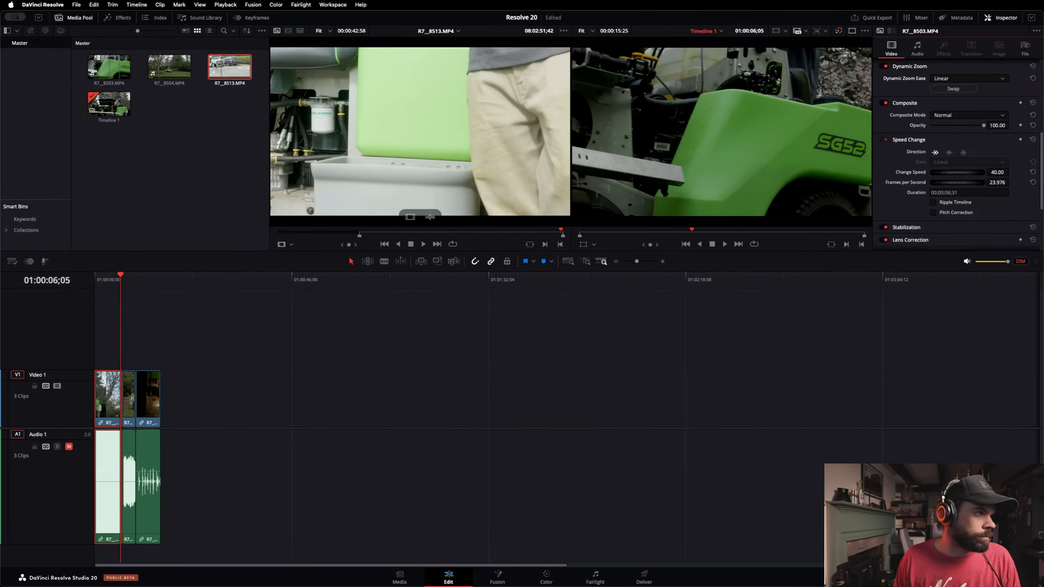
Step: Show the keyframe parameters of the first timeline clip, R7__8503.MP4, and turn off its Dynamic Zoom
left_click(257, 18)
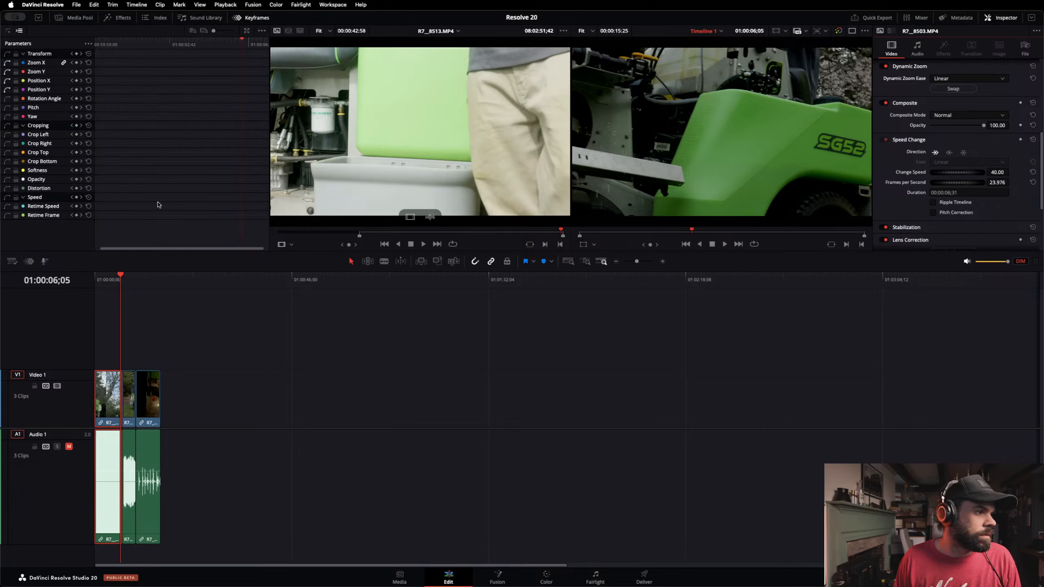
left_click_drag(164, 251, 142, 252)
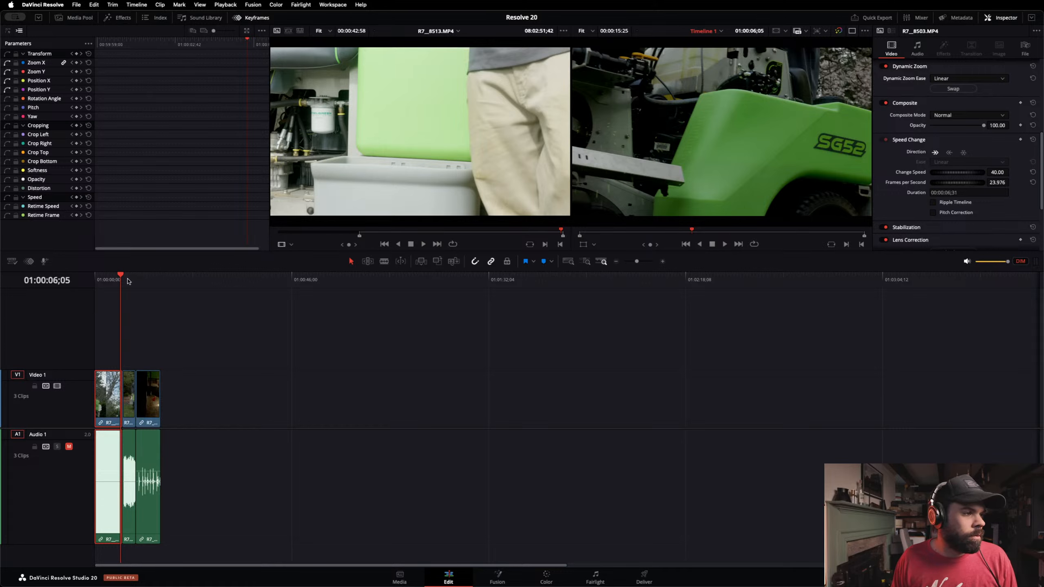
key("Home")
key("space")
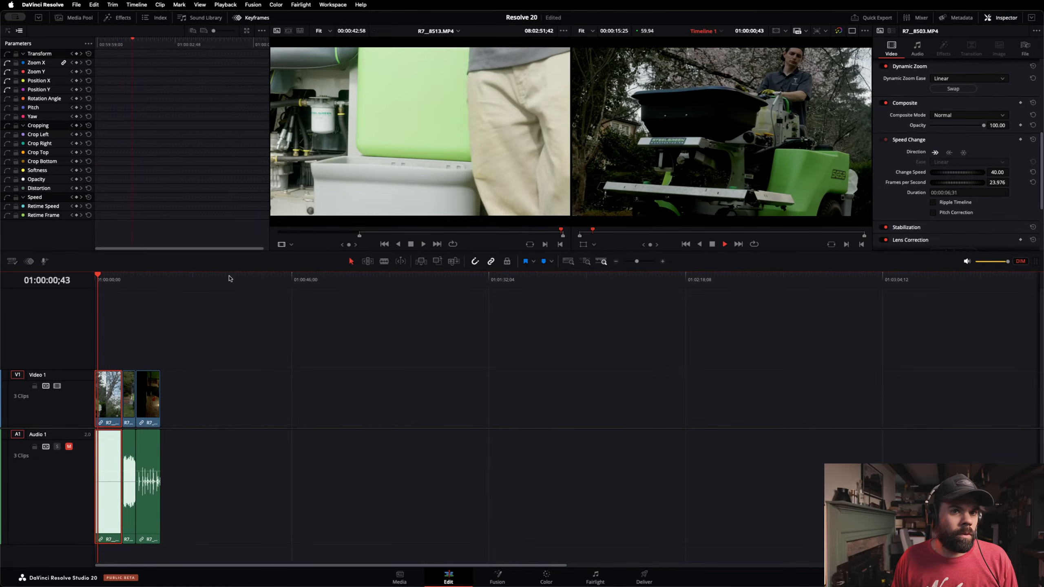
scroll(982, 136, "up", 3)
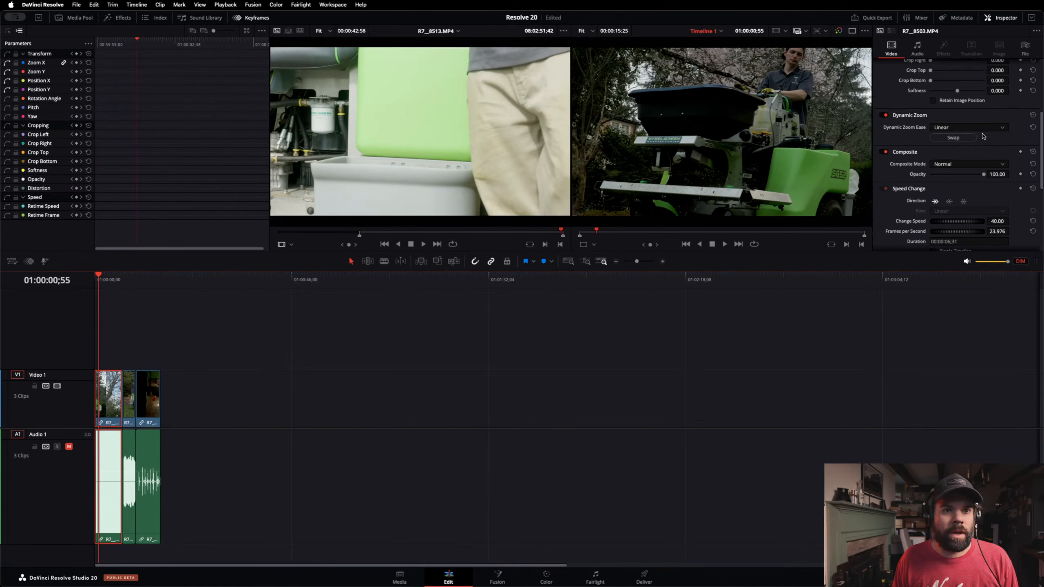
left_click(886, 116)
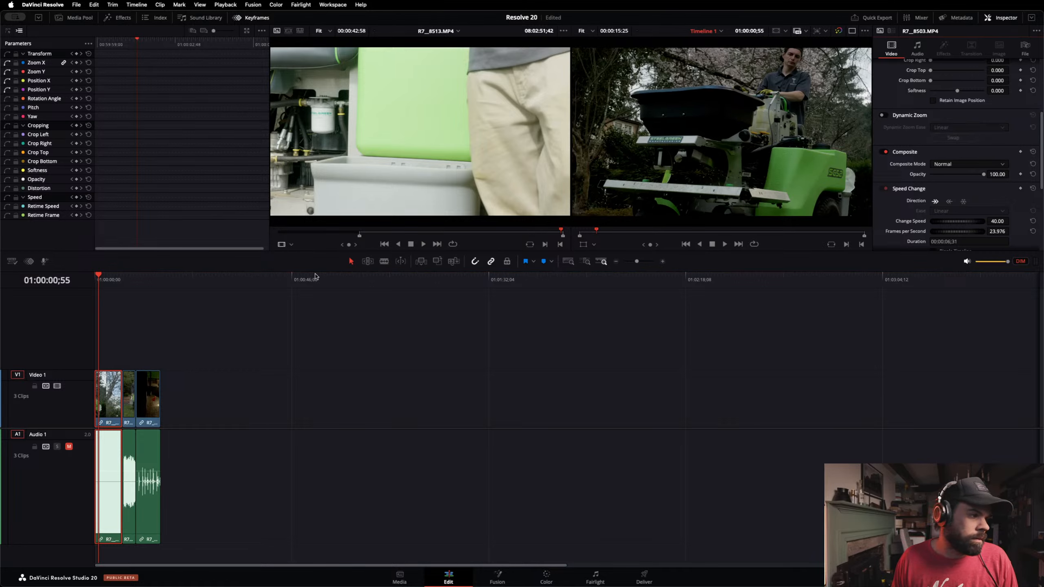
Step: Add a Zoom keyframe with a value of 1.000 on the first frame of R7__8503.MP4, at 01:00:00;00
left_click(96, 274)
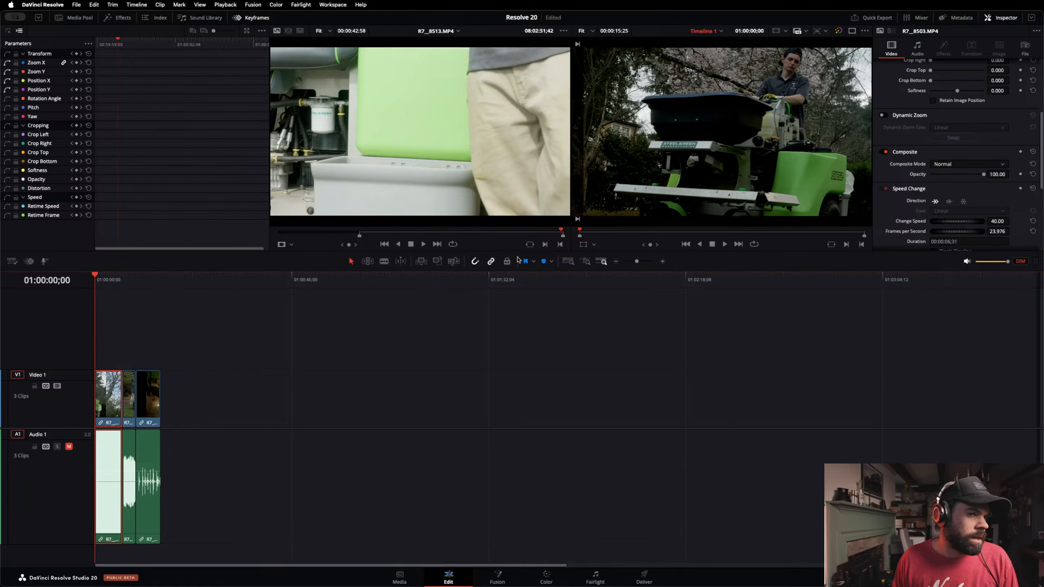
scroll(974, 116, "up", 8)
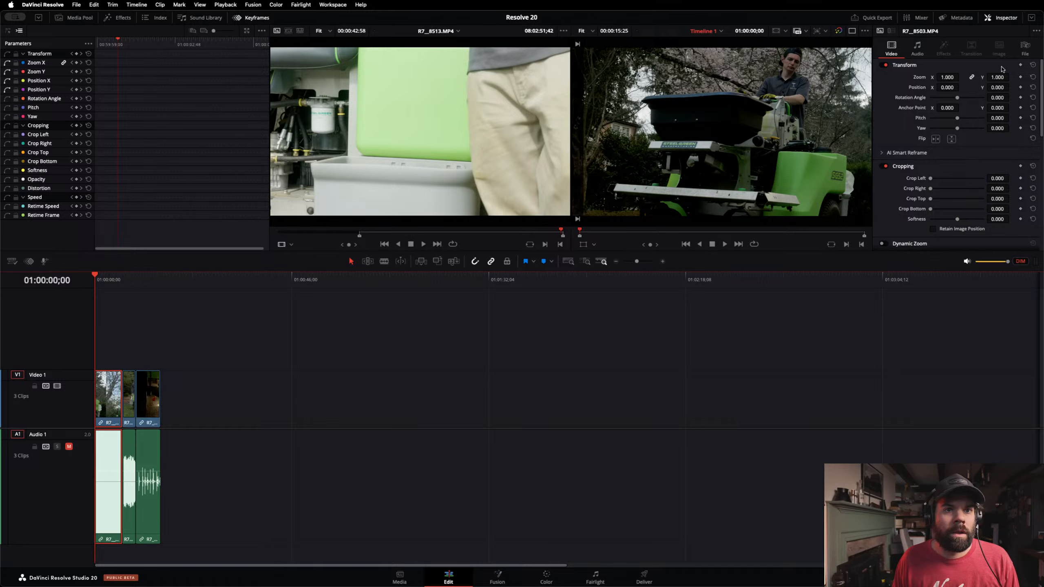
left_click(1021, 77)
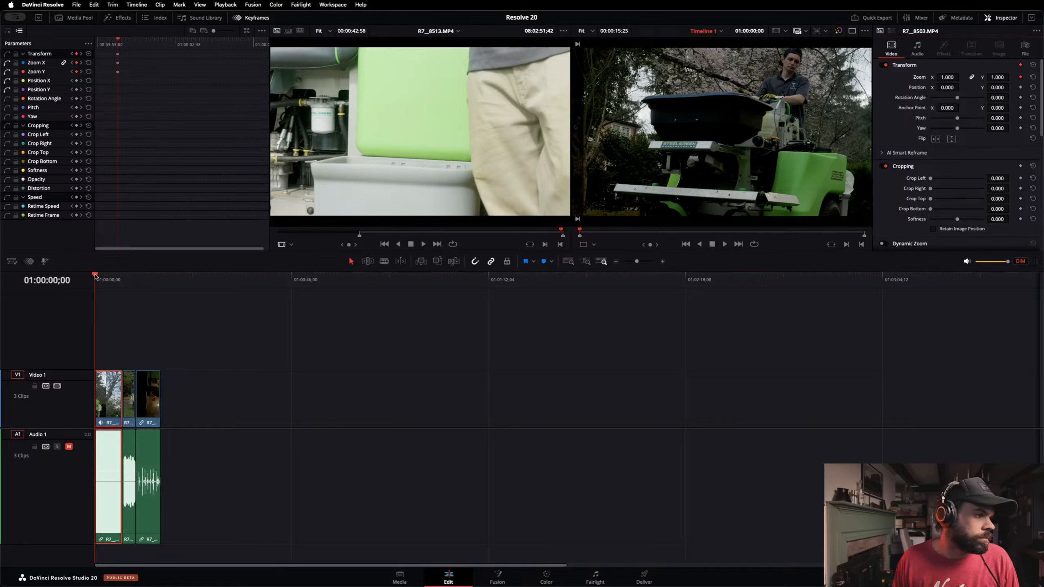
Step: Add a second Zoom keyframe near the end of R7__8503.MP4, at 01:00:06;29
left_click_drag(95, 276, 120, 281)
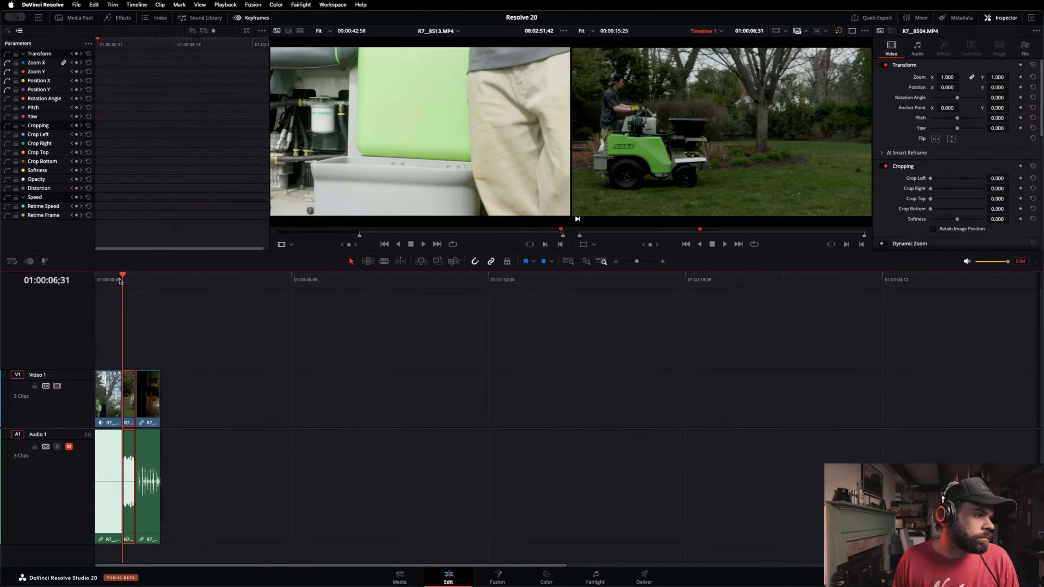
key("Left")
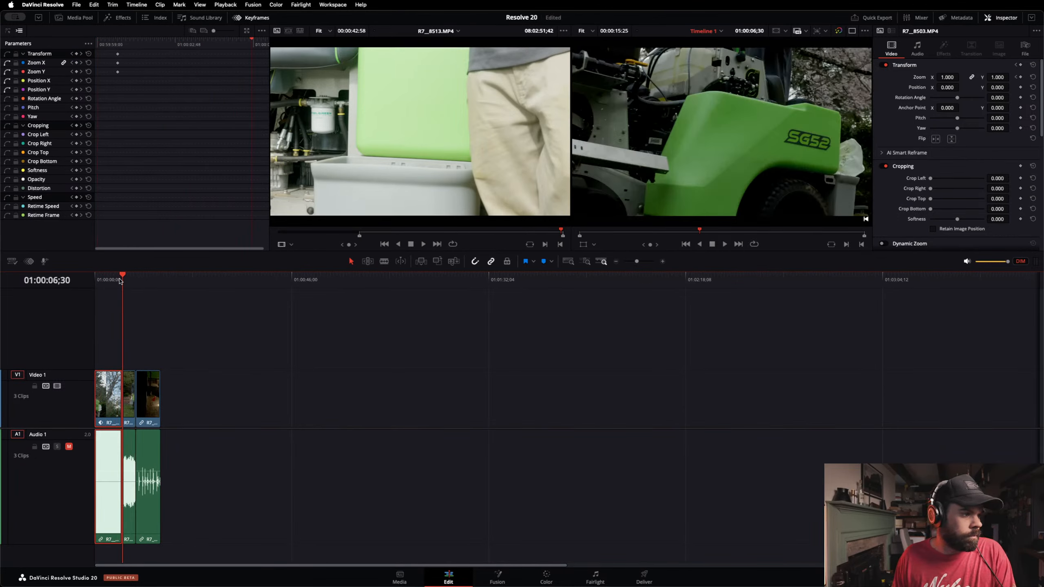
key("Left")
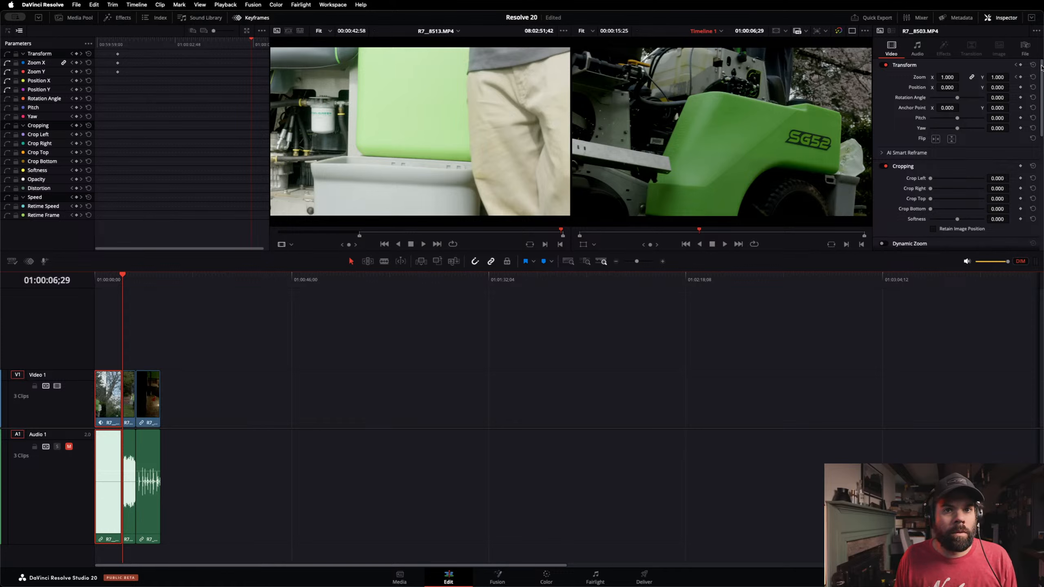
left_click(1021, 77)
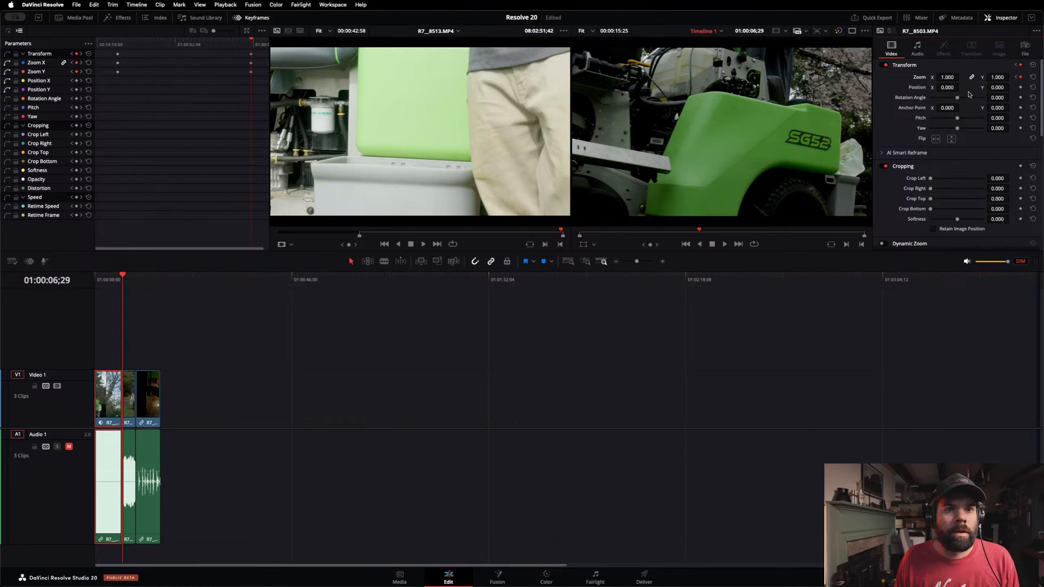
Step: Set the Zoom at the second keyframe of R7__8503.MP4 to 1.420 and play the clip from its start
left_click_drag(941, 78, 980, 77)
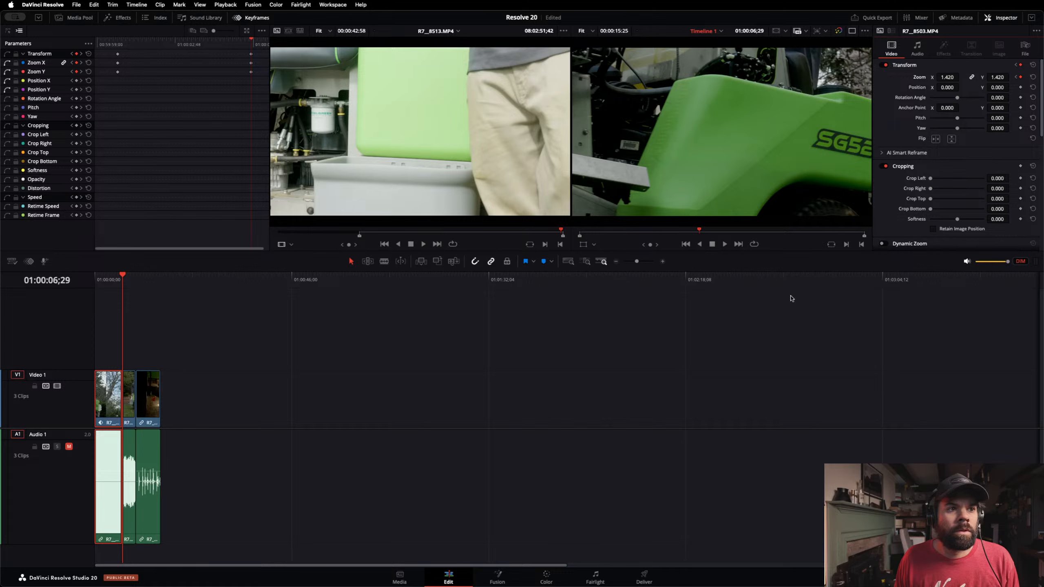
left_click_drag(122, 275, 98, 276)
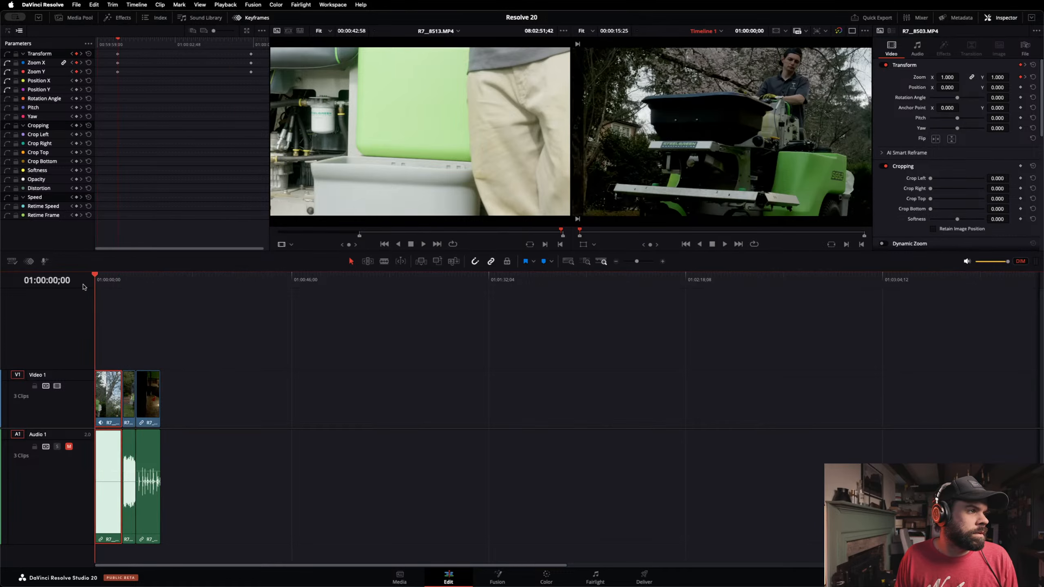
key("space")
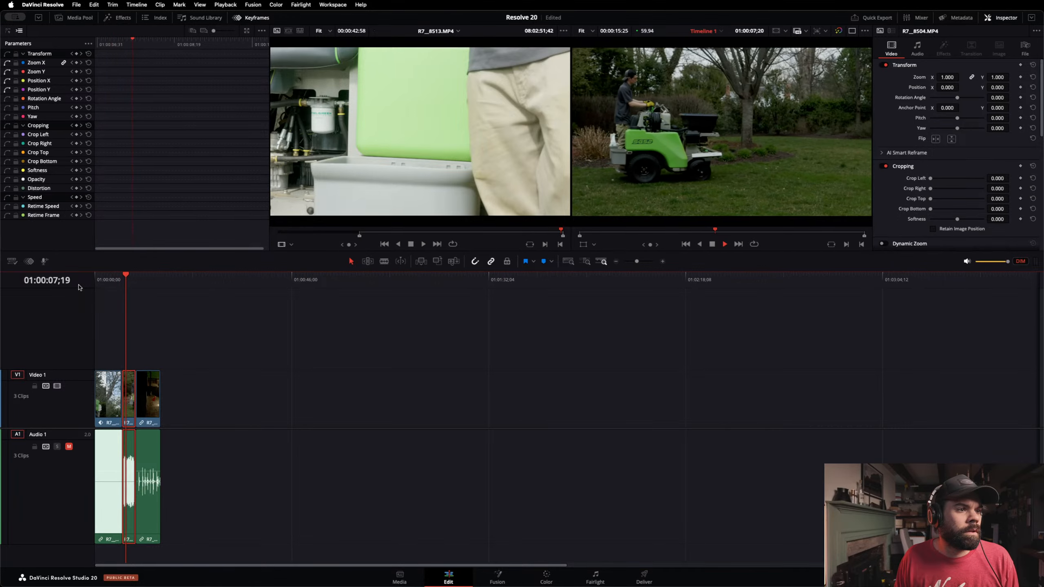
key("space")
key("Home")
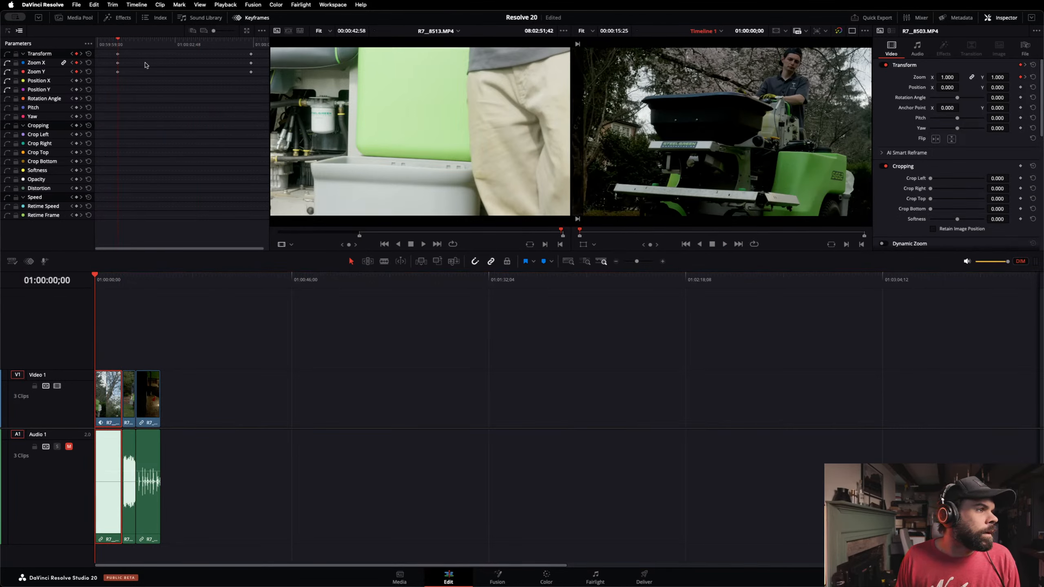
Step: Inspect the Zoom X and Zoom Y keyframe rows, selecting the last Zoom X keyframe and then the Zoom X parameter
left_click(51, 66)
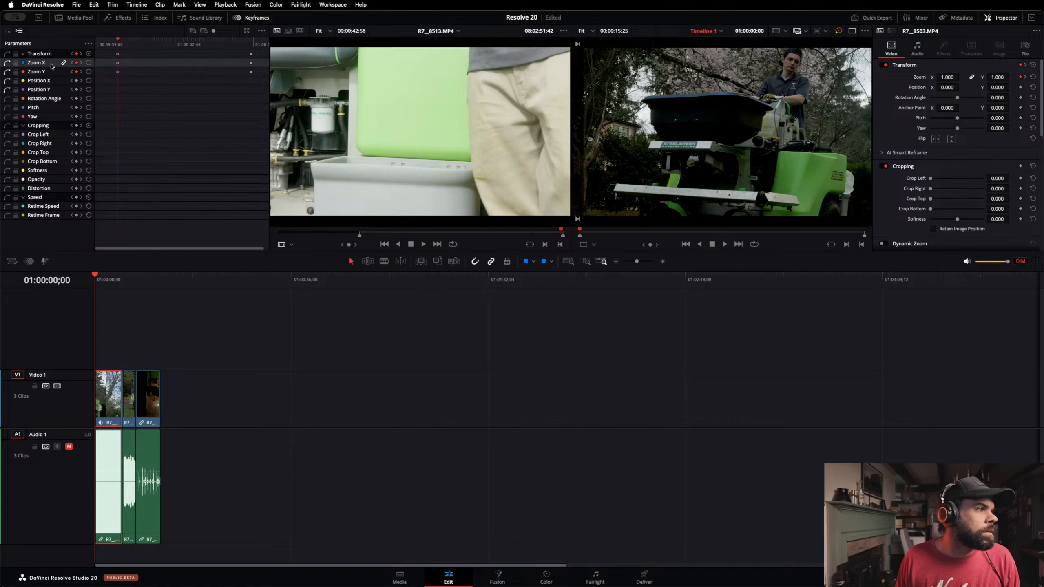
left_click(41, 72)
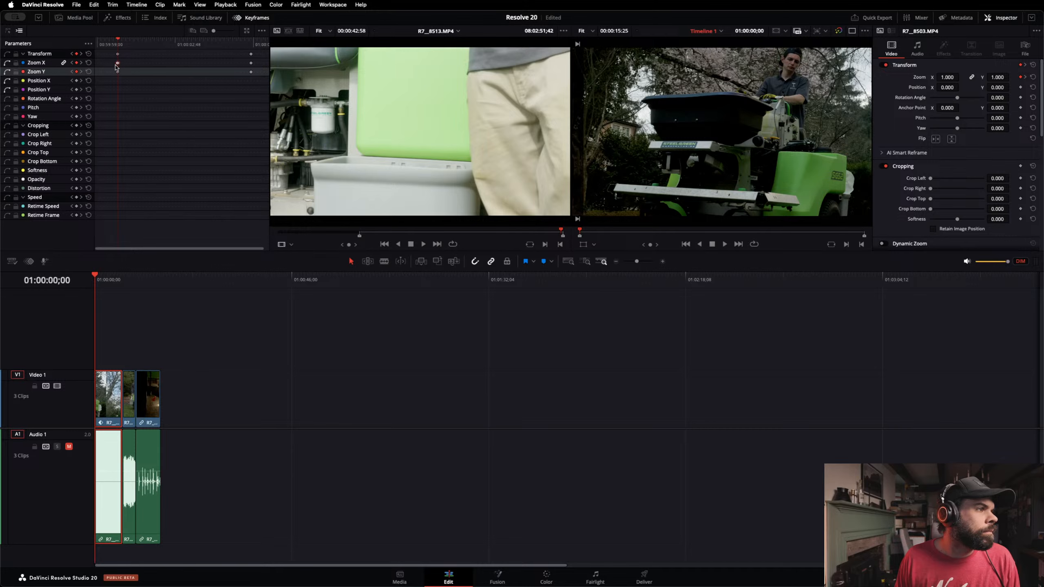
left_click(251, 63)
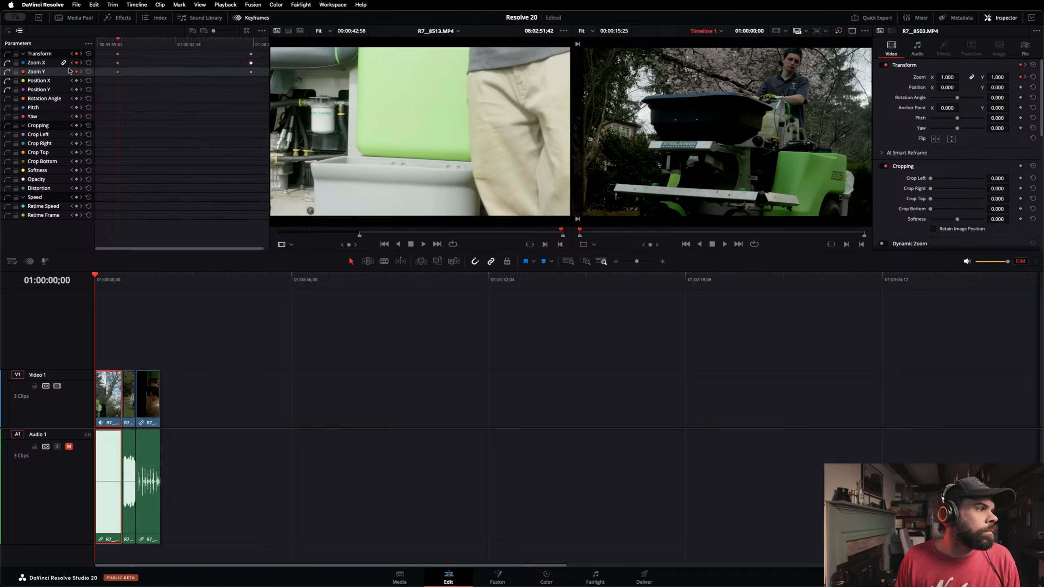
left_click(41, 63)
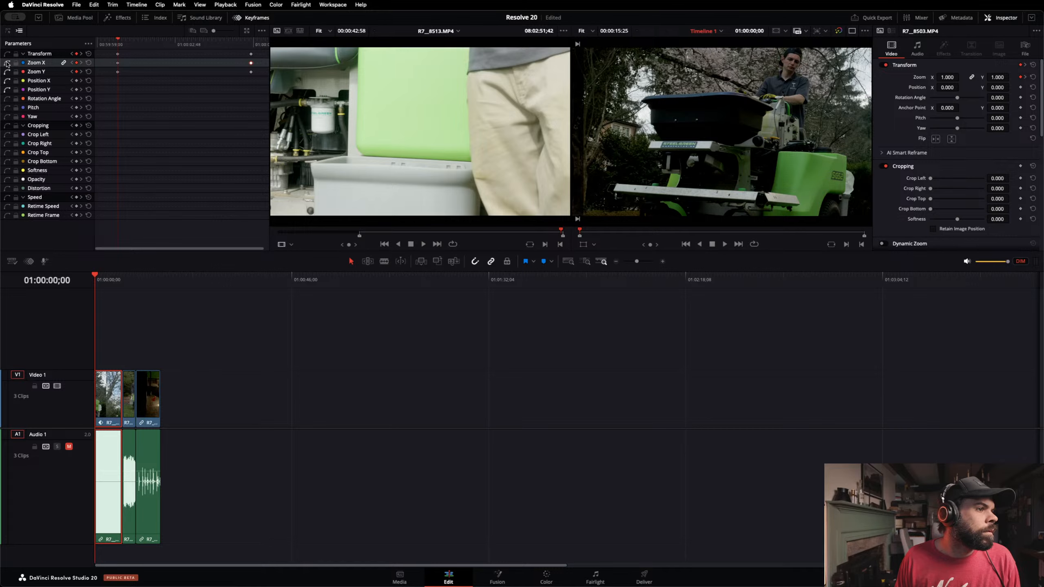
Step: Show the keyframe tracks below the timeline, enlarge their area, and view its parameter display options
left_click(29, 261)
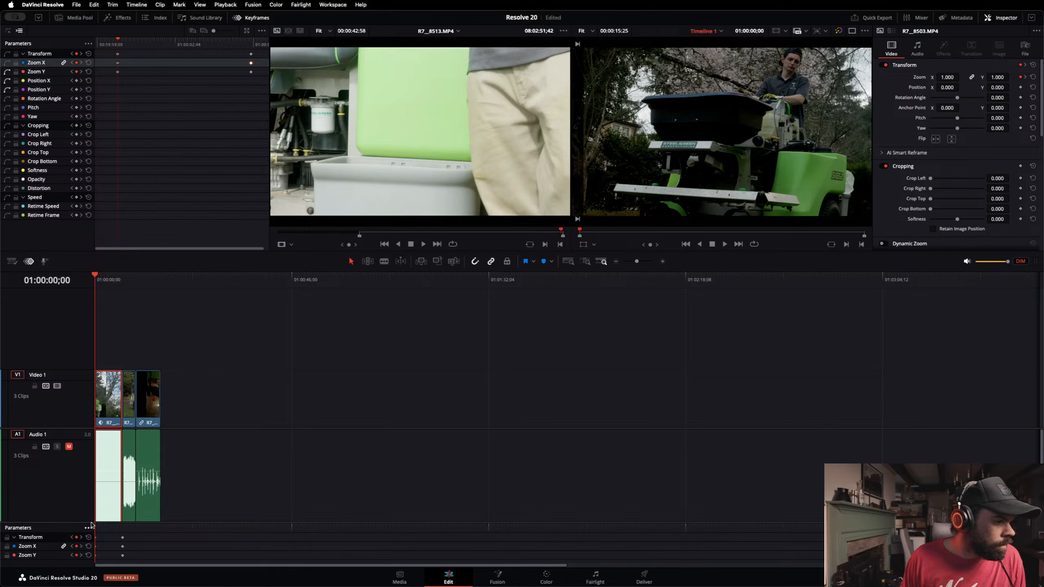
left_click_drag(108, 521, 123, 430)
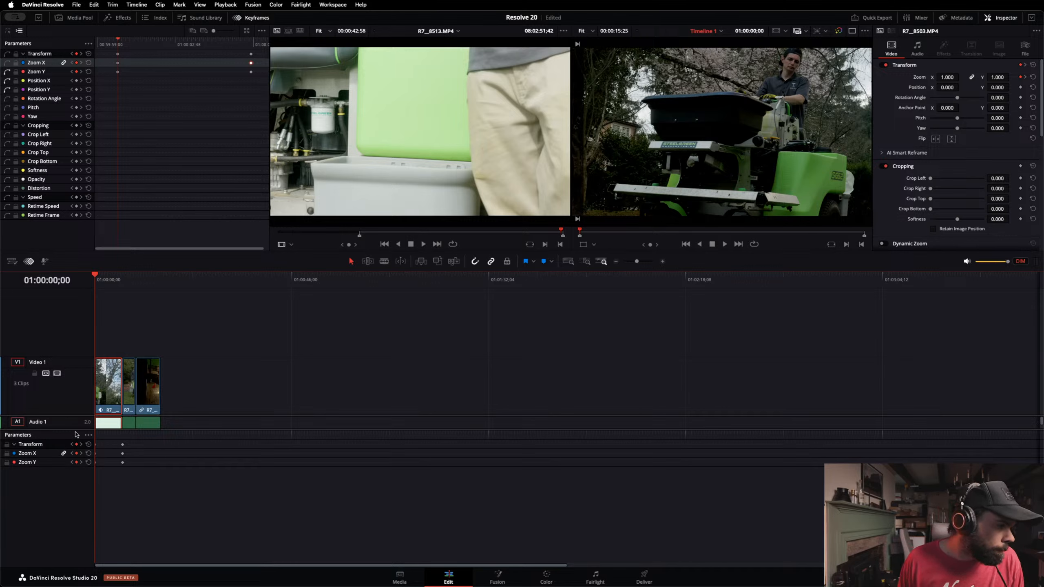
left_click_drag(86, 429, 87, 454)
left_click(90, 458)
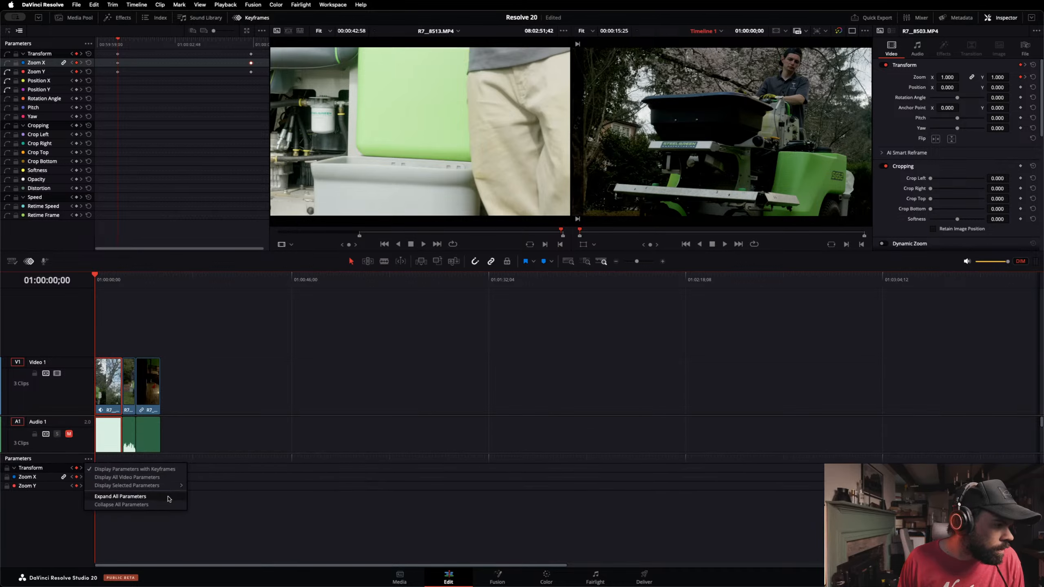
left_click(74, 460)
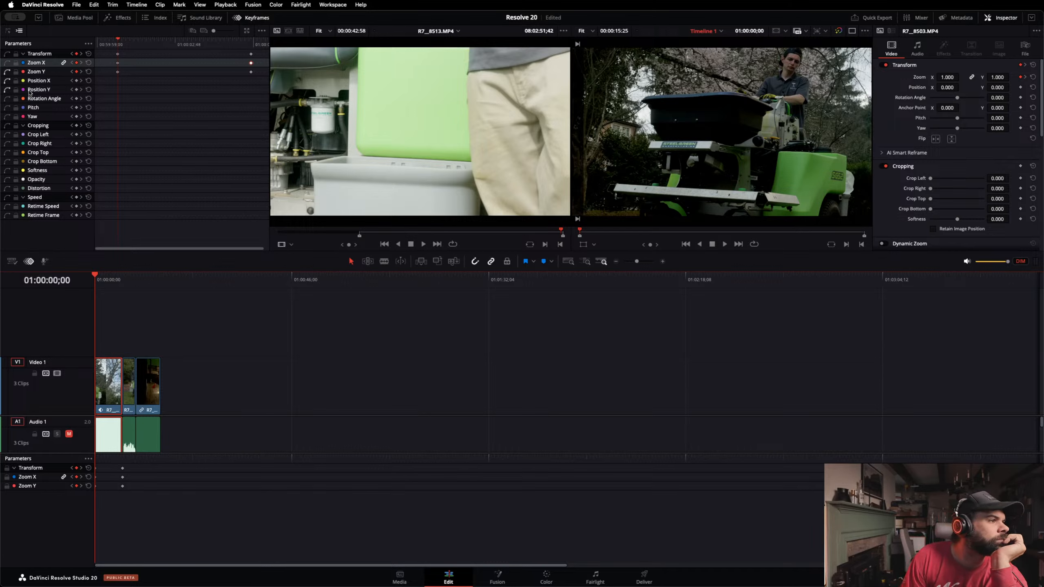
Step: Try the keyframe view's detailed and full-extent zoom levels, and open the keyframes in the separate Keyframe Editor window
left_click(193, 33)
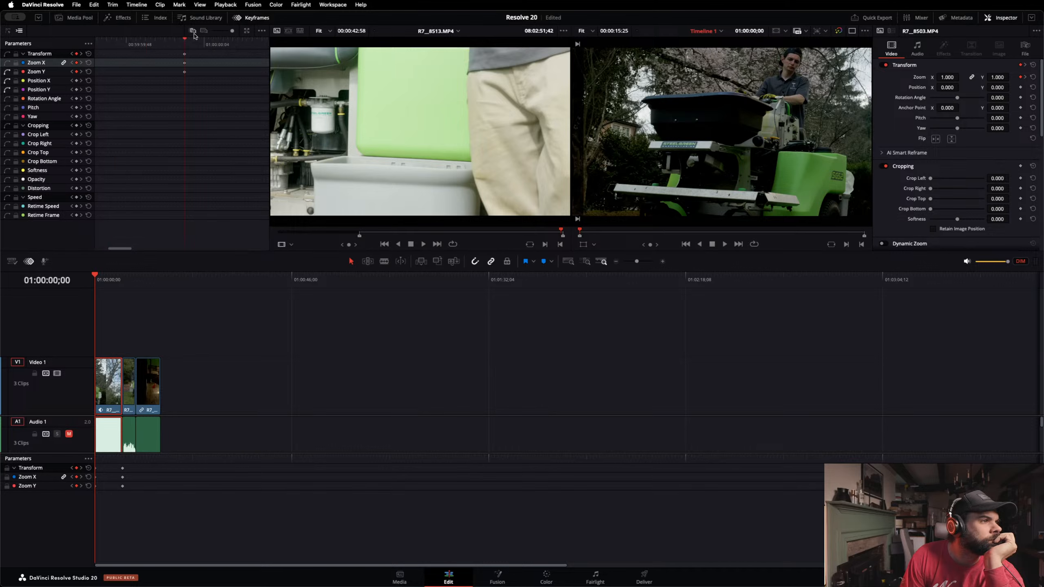
left_click(204, 31)
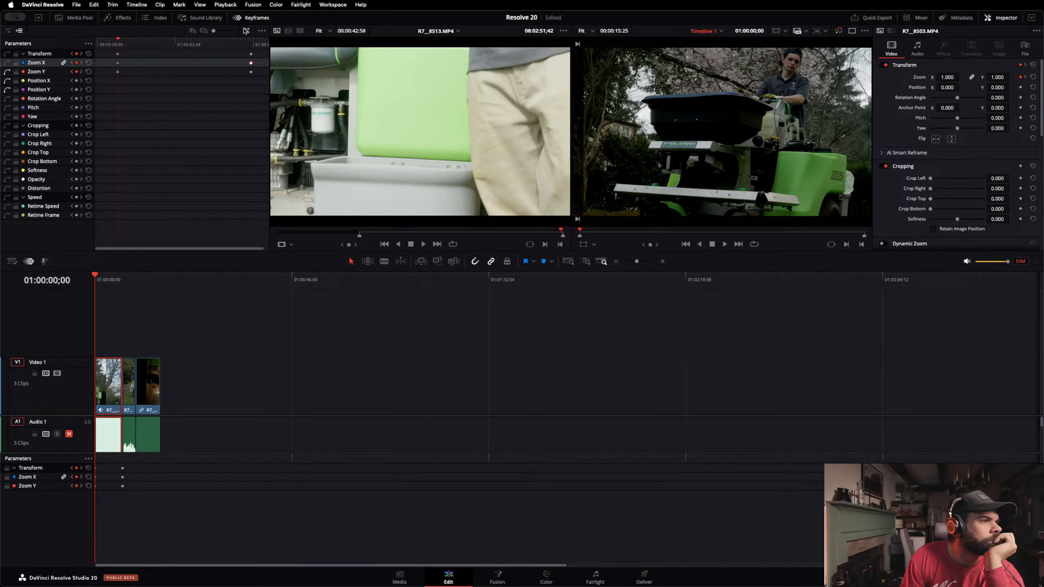
left_click(247, 32)
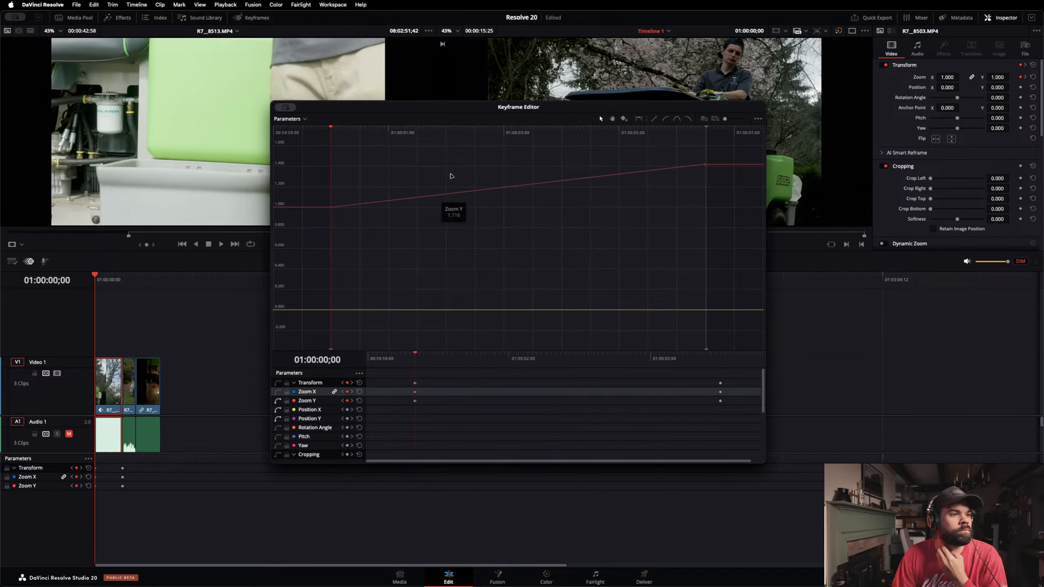
Step: Lower the Zoom Y curve so it starts at 0.992, and ease it into the last keyframe with the handle pulled below the starting level
left_click(479, 194)
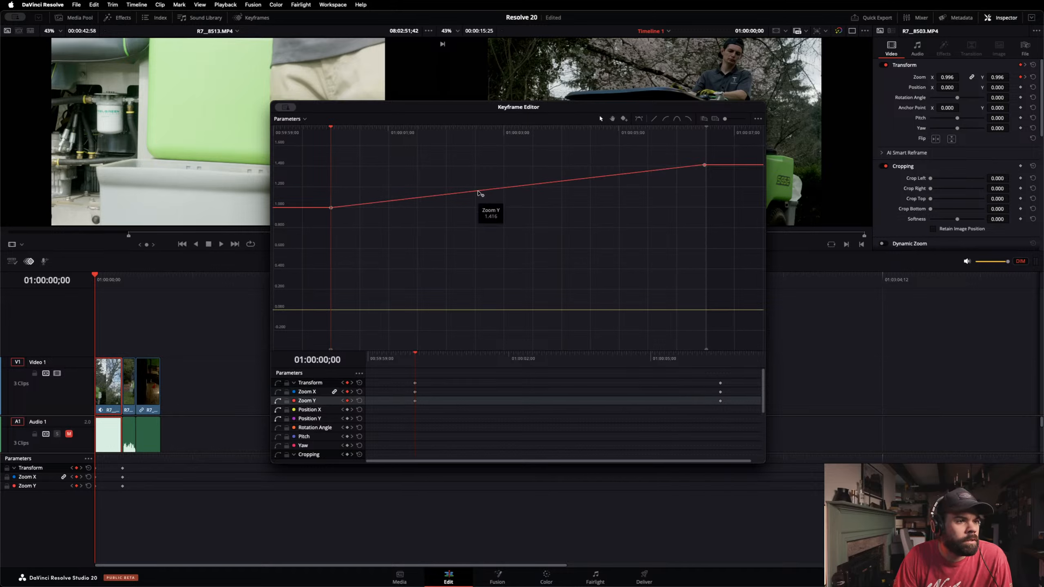
left_click_drag(479, 192, 481, 193)
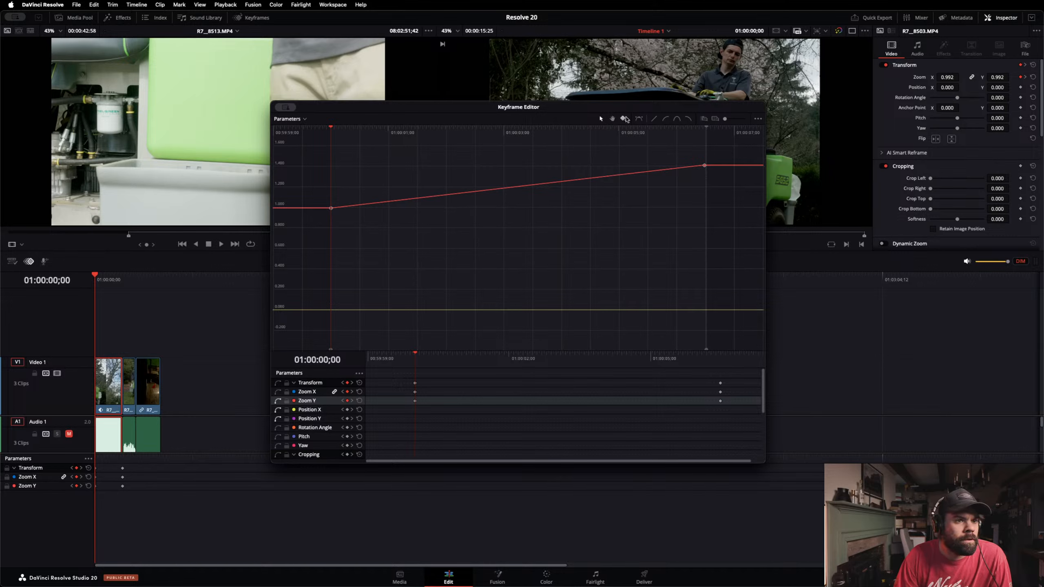
left_click(665, 120)
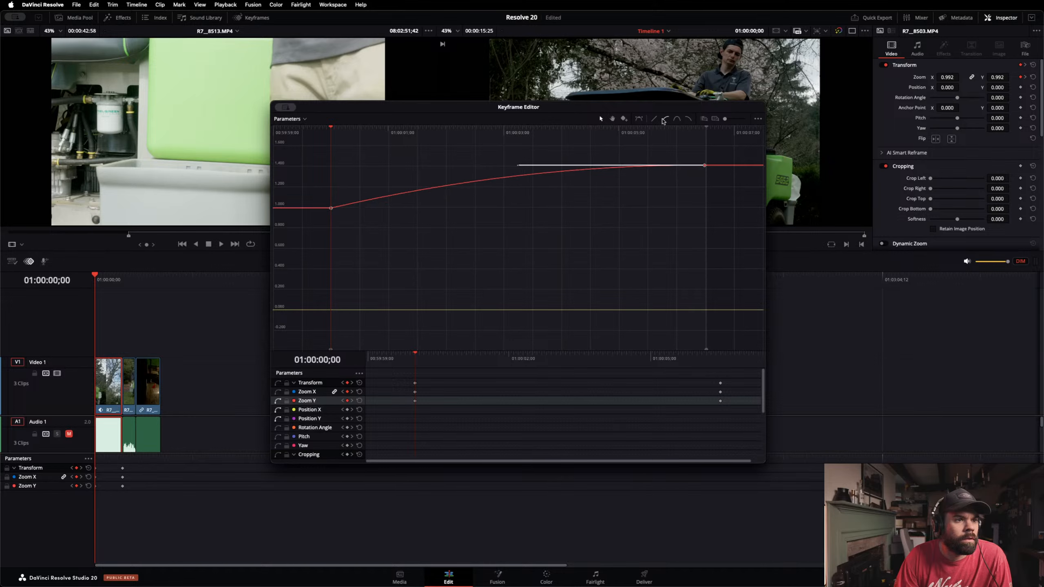
left_click_drag(518, 166, 528, 214)
Step: Move the Keyframe Editor clear of the timeline viewer and play the eased zoom from the start of the clip
left_click_drag(543, 112, 542, 152)
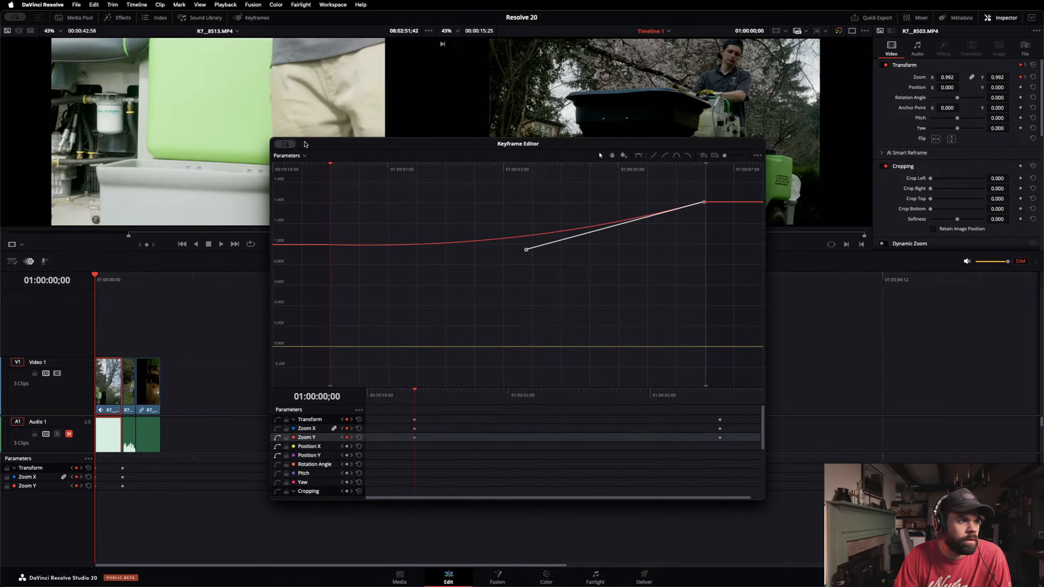
left_click_drag(305, 144, 400, 299)
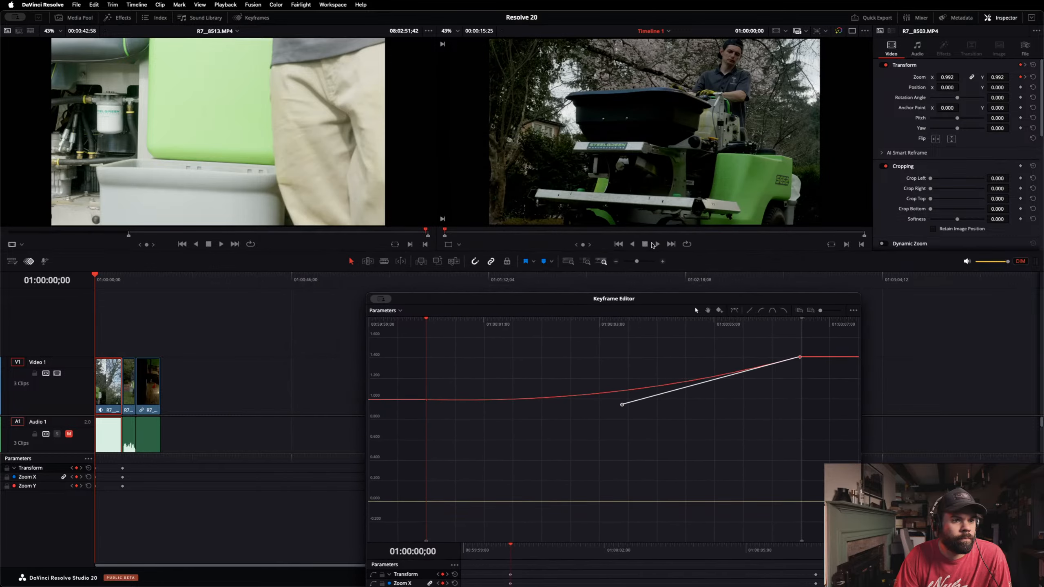
left_click(658, 244)
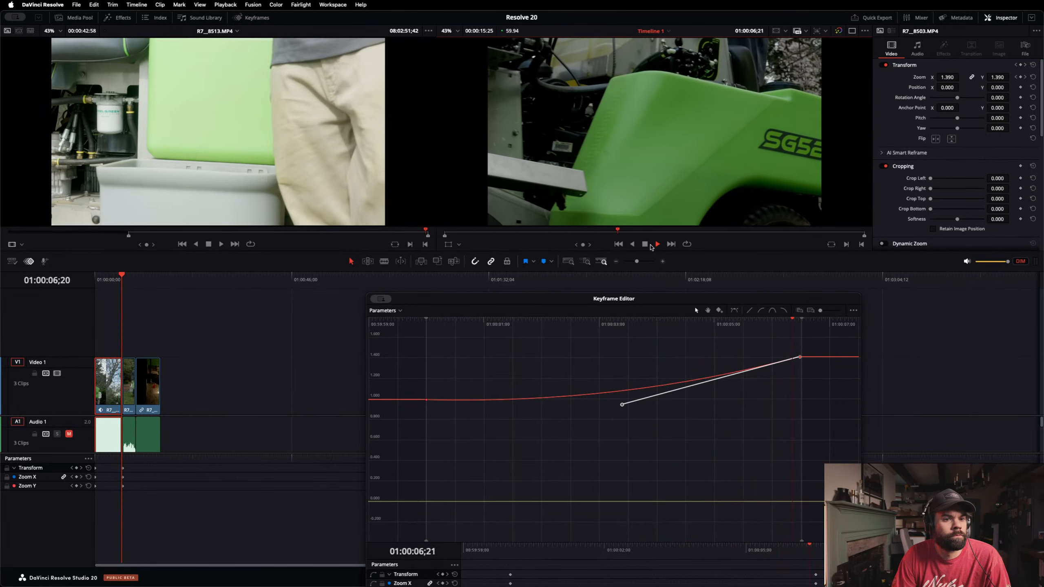
key("space")
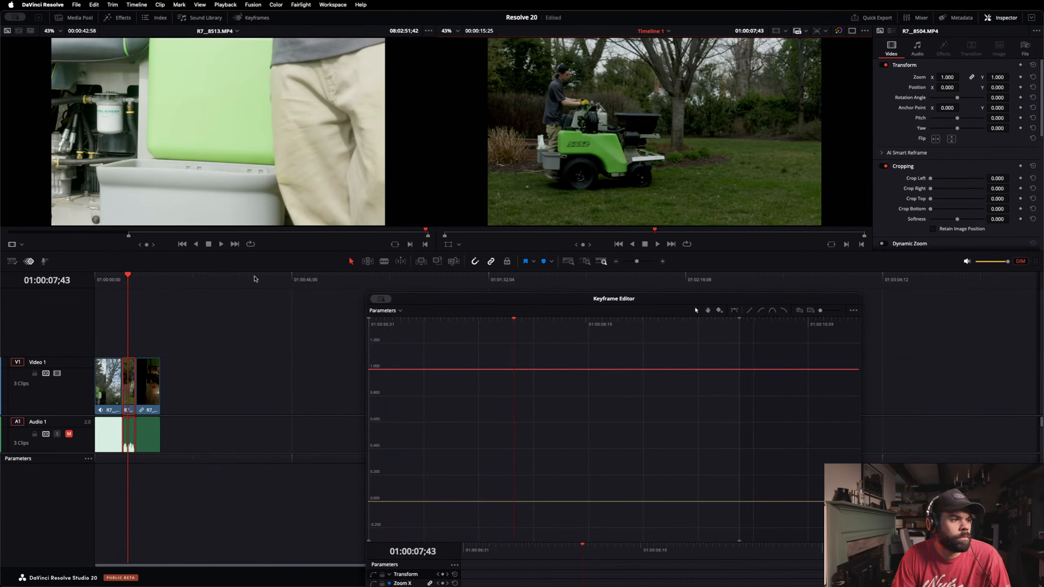
key("Home")
key("space")
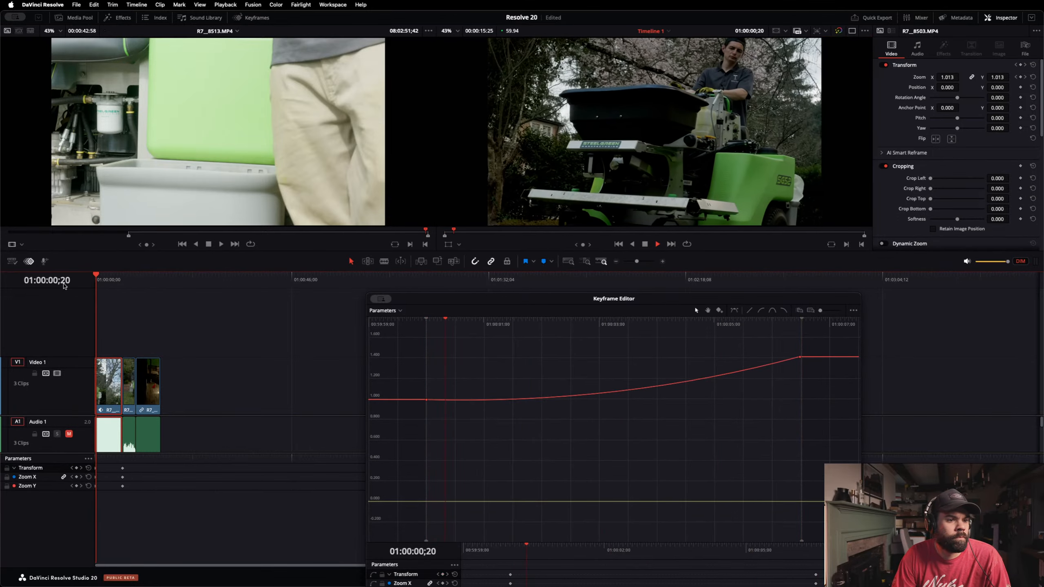
key("space")
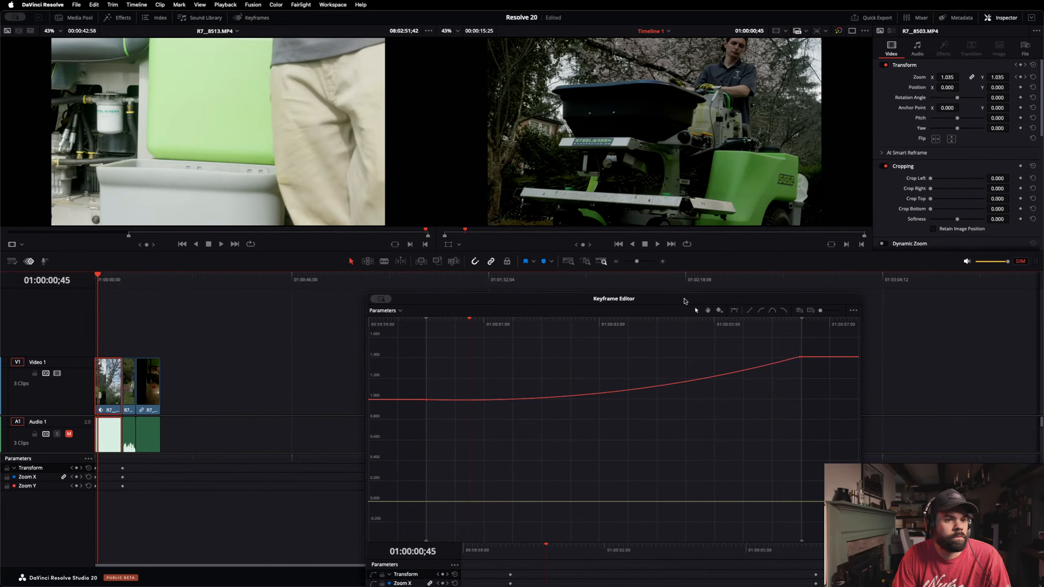
Step: Show the Zoom Y curve's Bezier handle, pull it down to about 0.5 so the curve dips, and play the clip from the start
left_click_drag(683, 298, 710, 251)
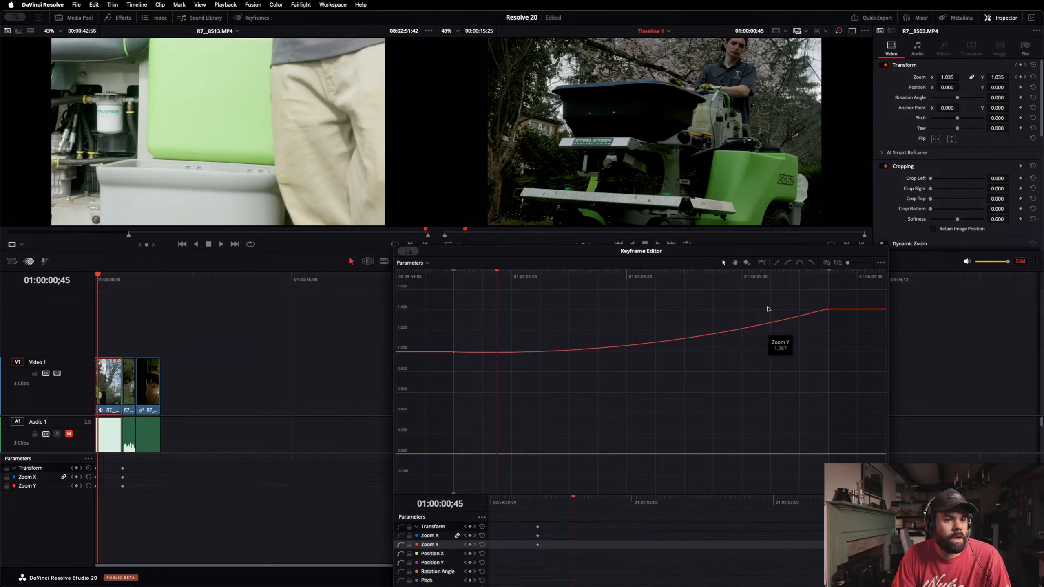
left_click(761, 264)
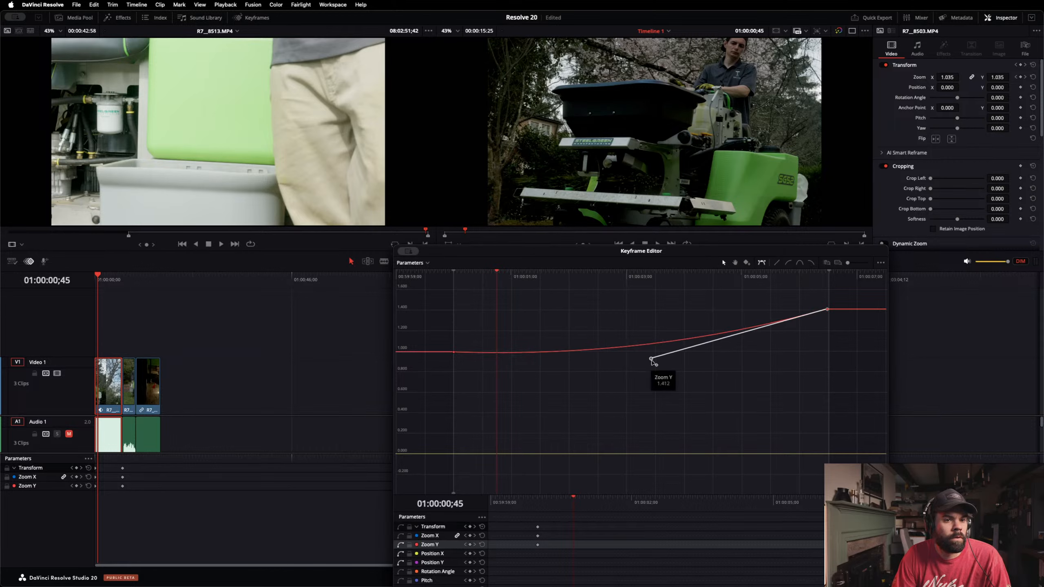
left_click_drag(651, 358, 668, 405)
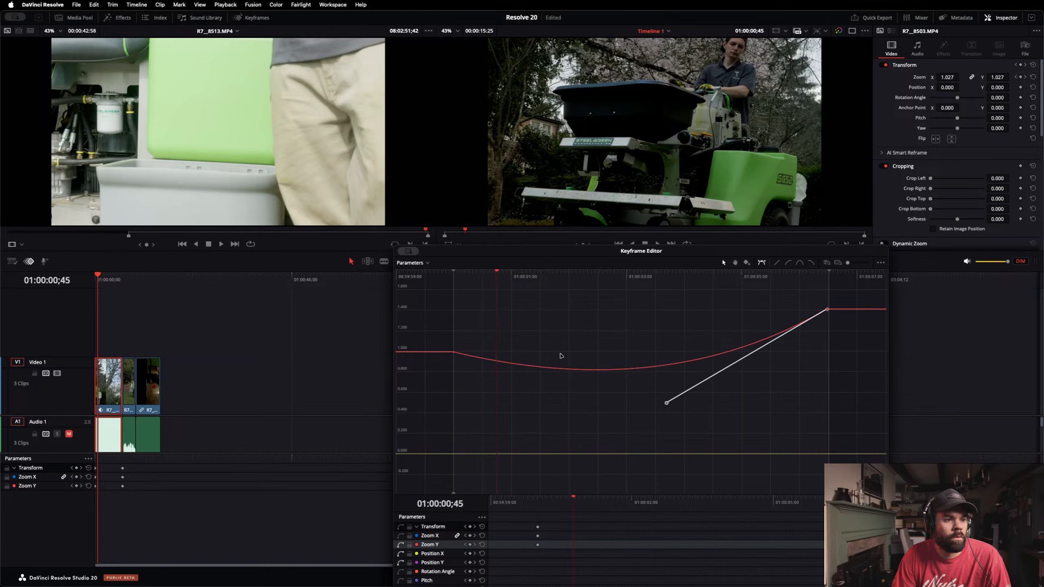
left_click(440, 280)
left_click_drag(440, 281, 426, 282)
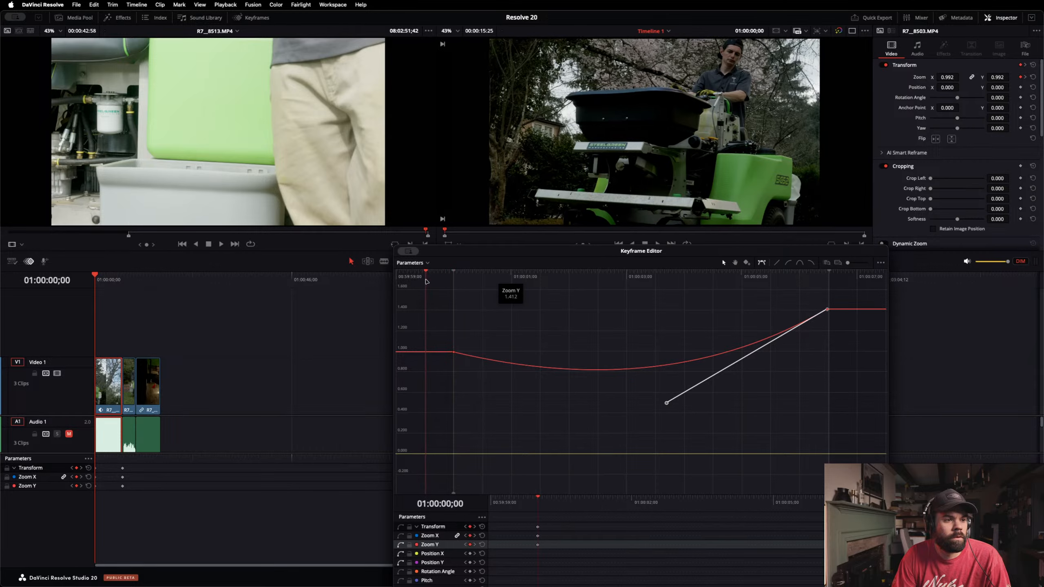
key("space")
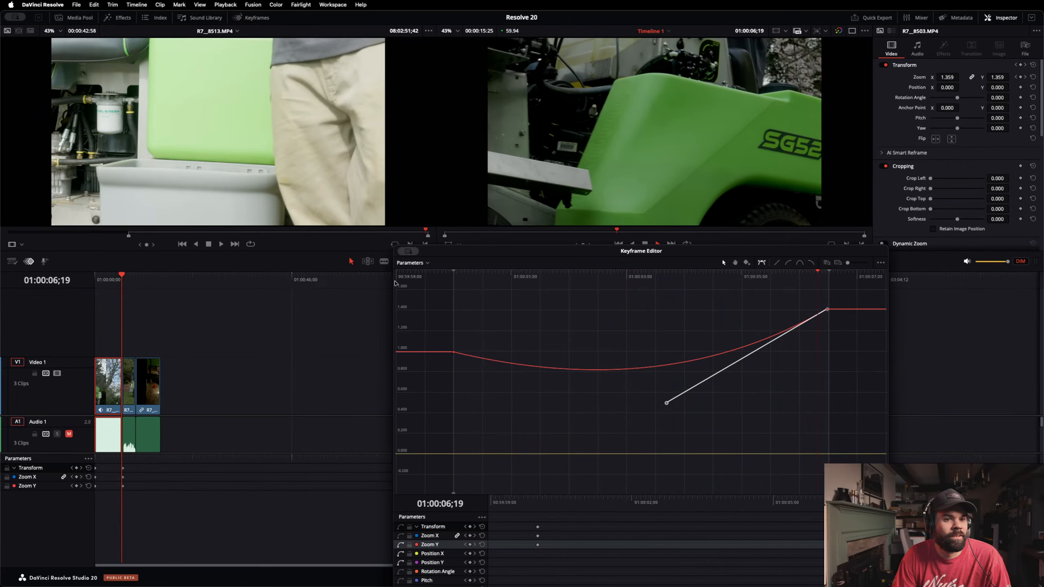
key("space")
Step: Raise the last keyframe's handle well above the Zoom Y curve so it overshoots, and play the clip to check the zoom
left_click_drag(666, 403, 640, 259)
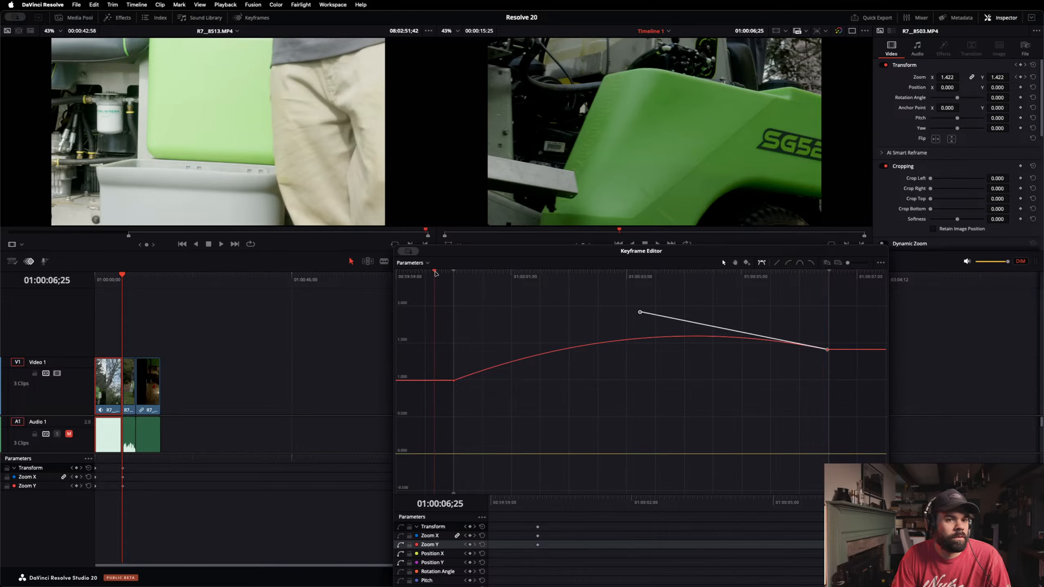
left_click_drag(435, 274, 431, 275)
key("space")
key("Home")
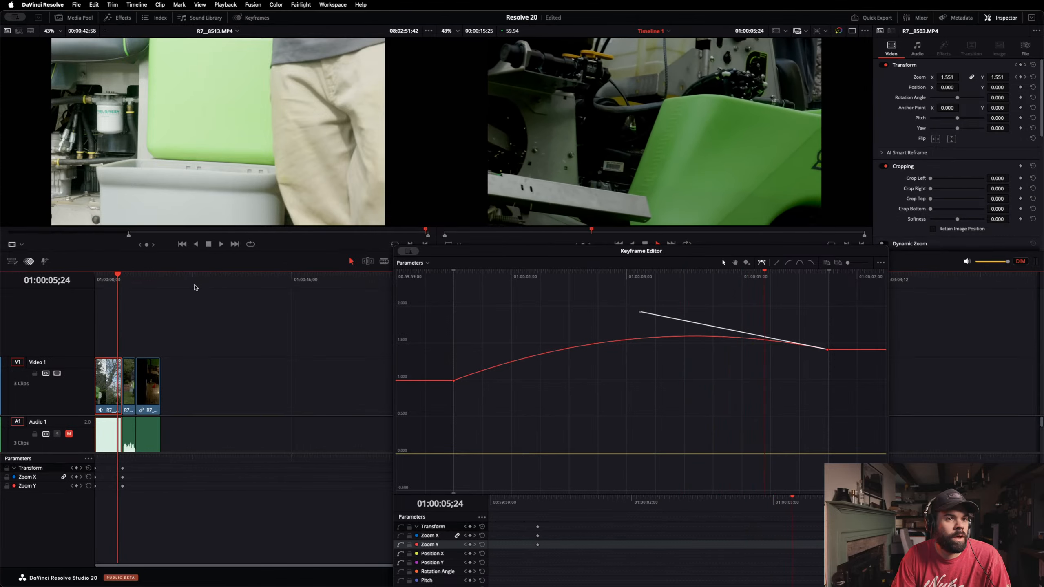
key("space")
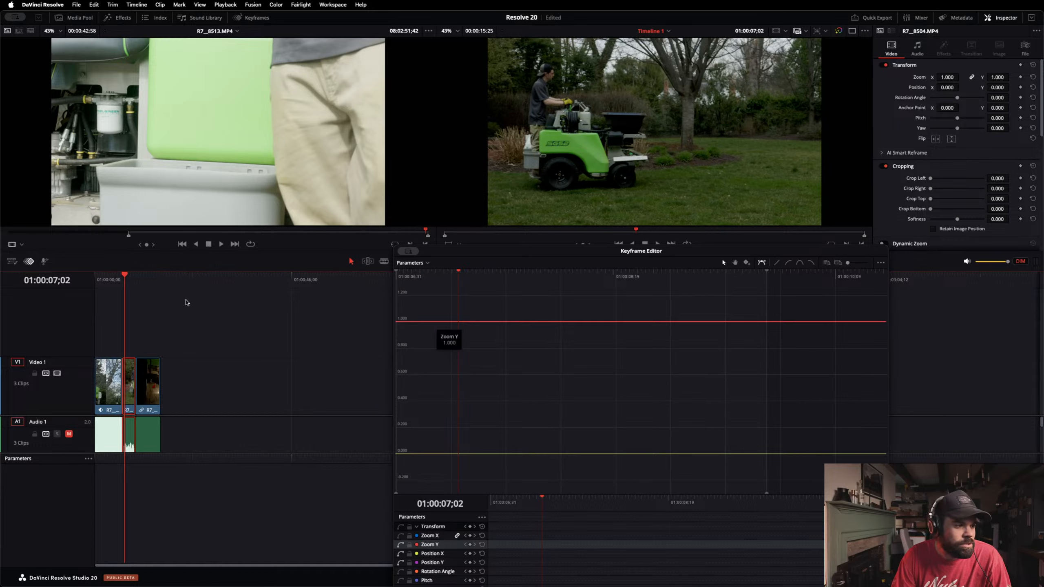
left_click(115, 278)
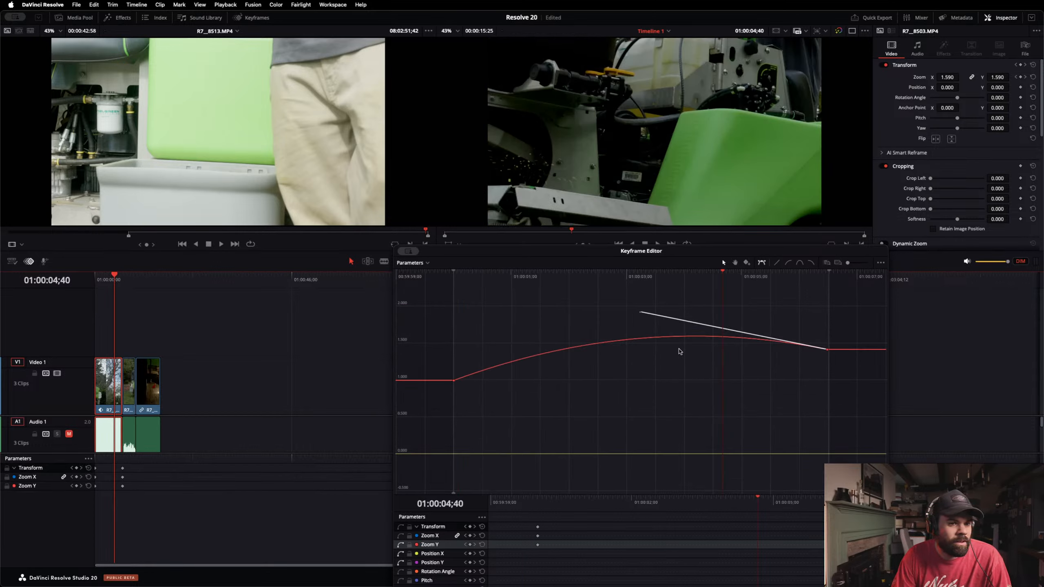
Step: Straighten the Zoom Y curve by lowering the handle to about 1.2, and return the playhead near the start of the clip
left_click_drag(640, 313, 635, 367)
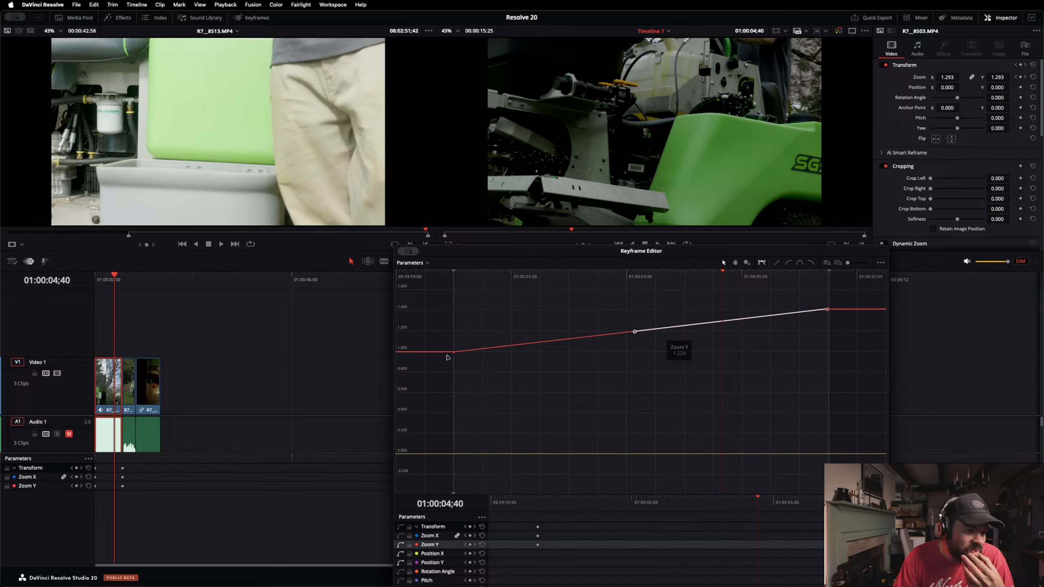
left_click(467, 272)
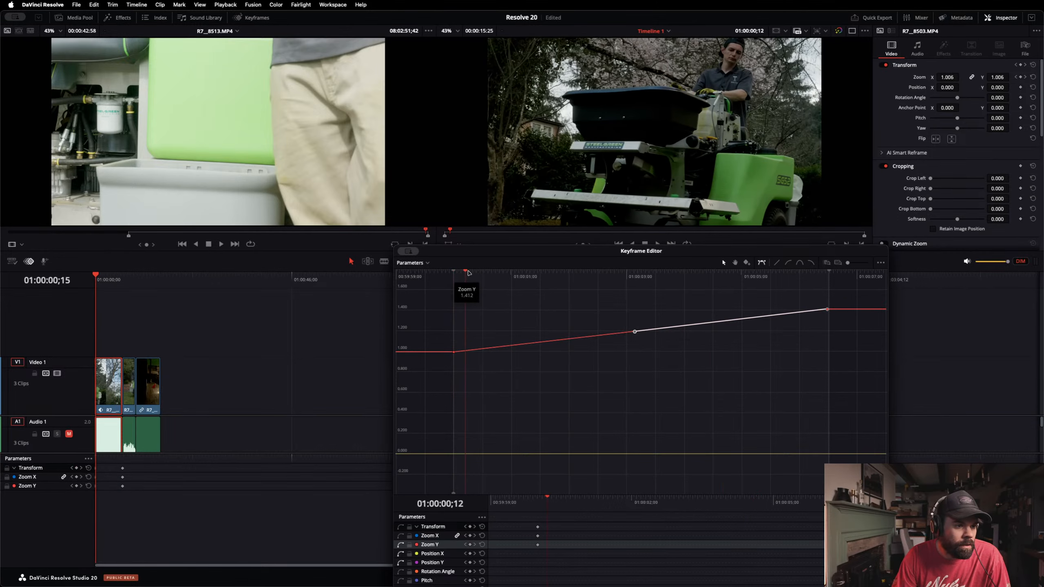
Step: Scrub through the straightened zoom to about 01:00:03;12, return the playhead to 01:00:00;12 and deselect the Zoom Y keyframe
left_click_drag(469, 273, 645, 286)
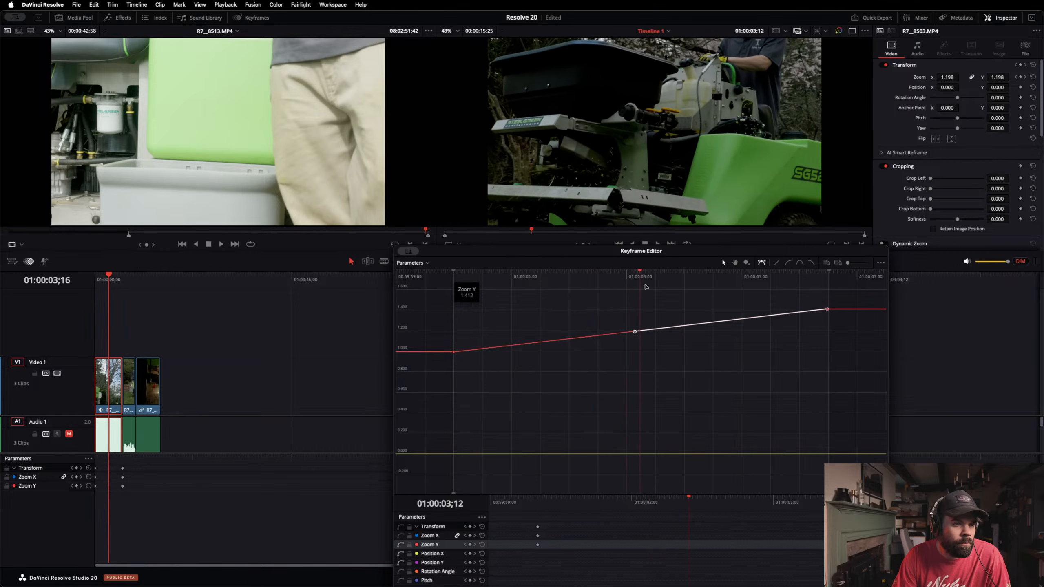
left_click(467, 273)
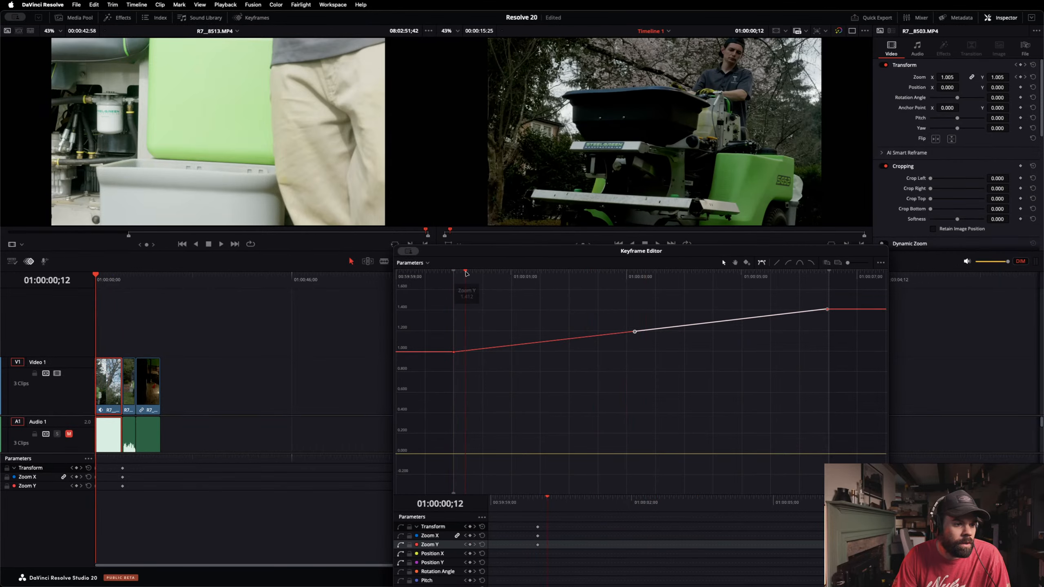
left_click(454, 496)
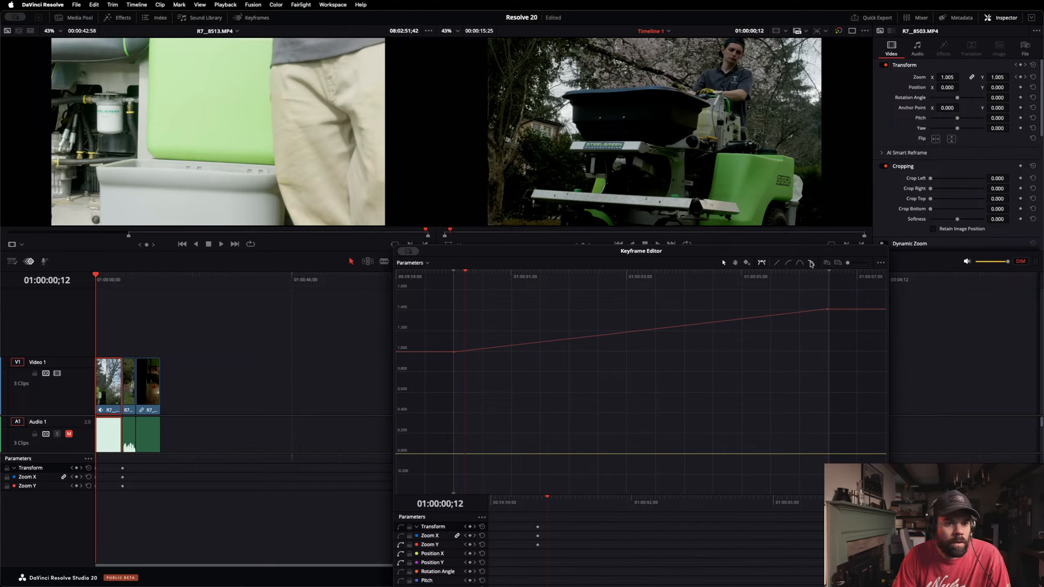
Step: Select the Zoom Y curve again, nudge its Bezier handle slightly later in time, and scrub to 01:00:01;13
left_click(790, 314)
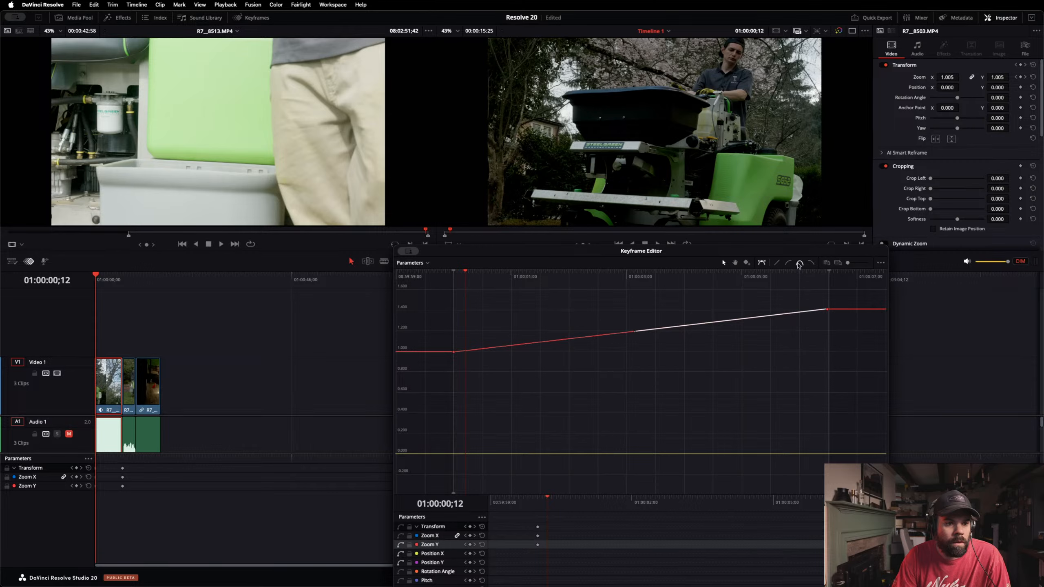
mouse_move(635, 331)
left_mouse_down()
mouse_move(631, 308)
mouse_move(650, 412)
mouse_move(640, 321)
mouse_move(640, 331)
left_mouse_up()
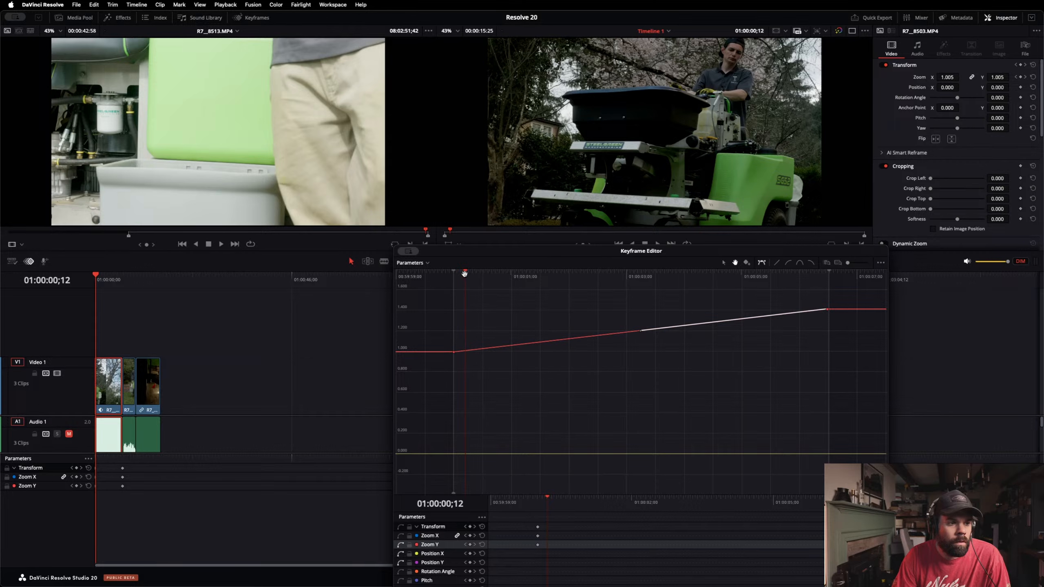
left_click_drag(464, 273, 523, 273)
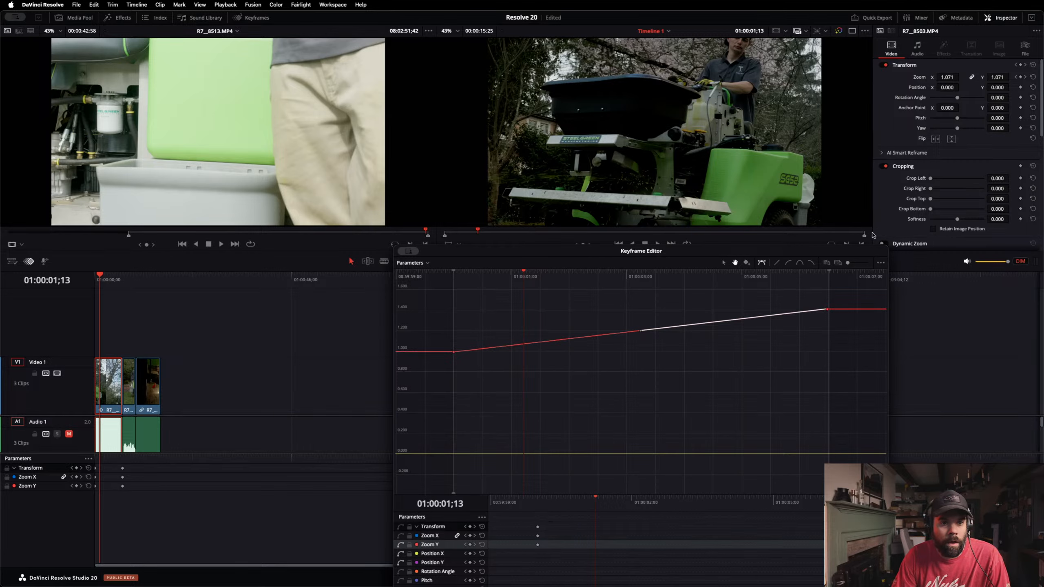
Step: Move the Keyframe Editor off the Inspector's speed settings and set the first clip's Change Speed to 100
left_click_drag(551, 253, 389, 87)
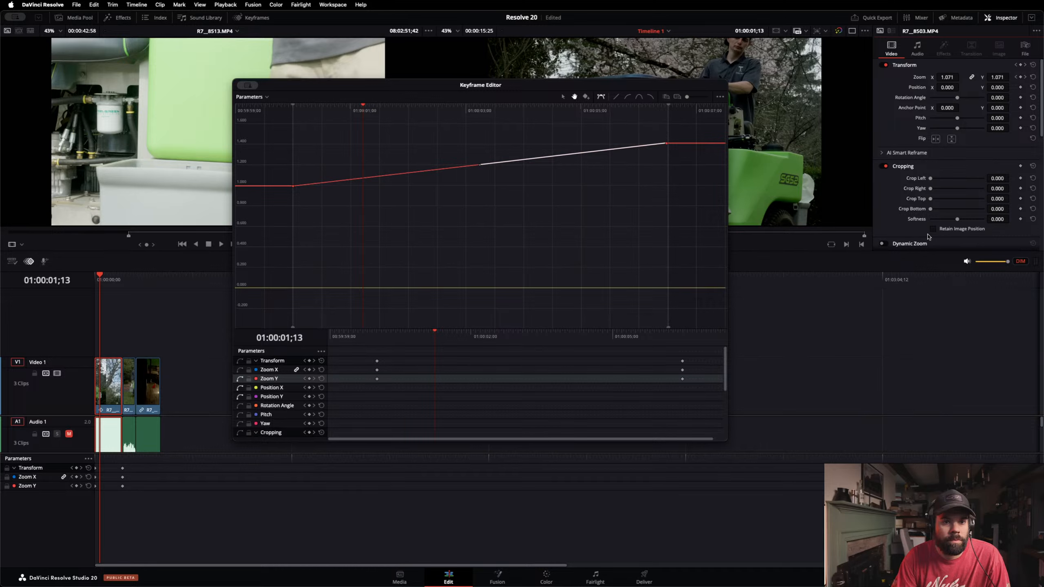
scroll(927, 238, "down", 8)
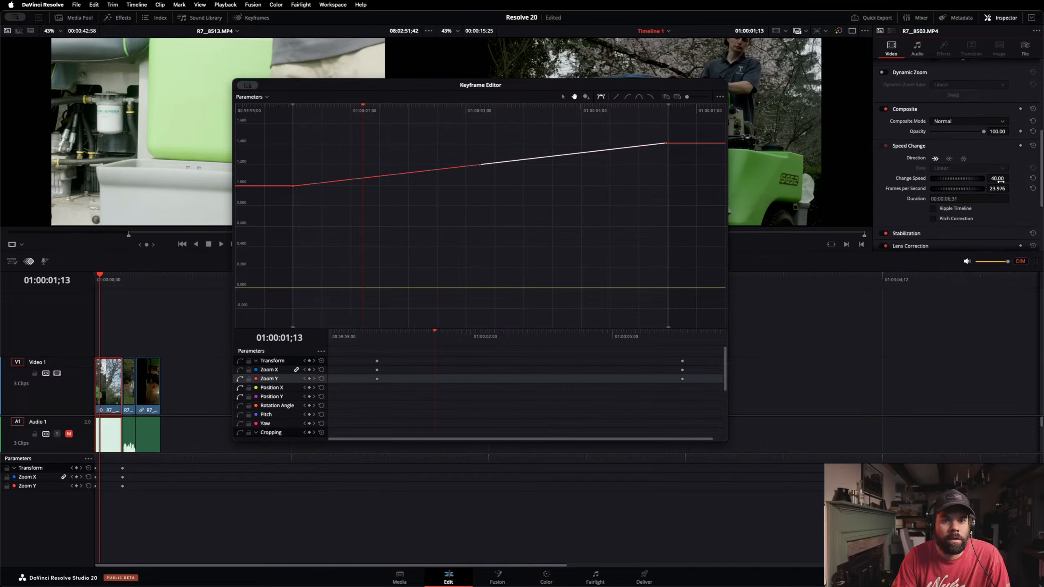
double_click(998, 178)
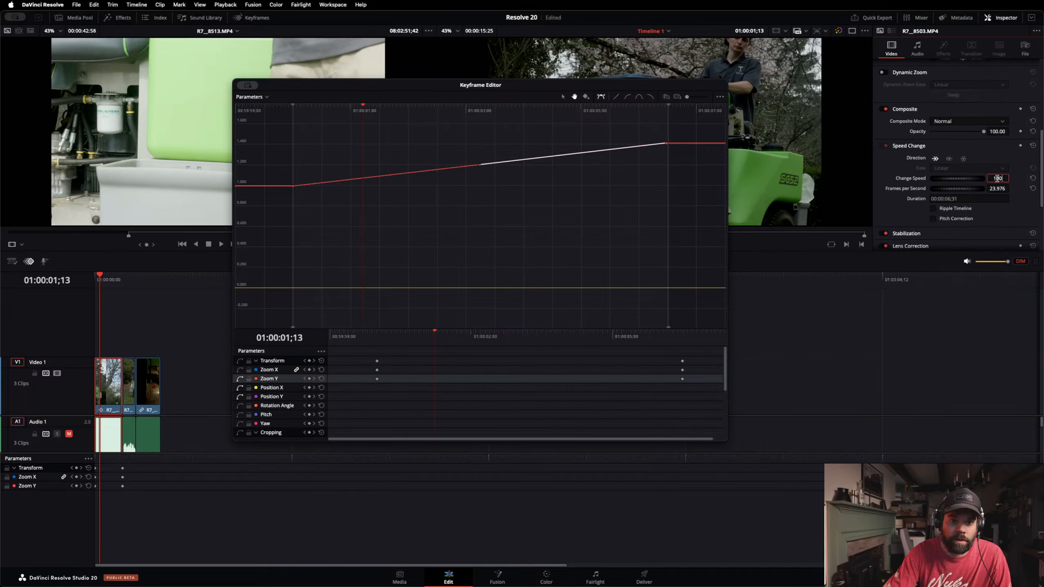
key("Return")
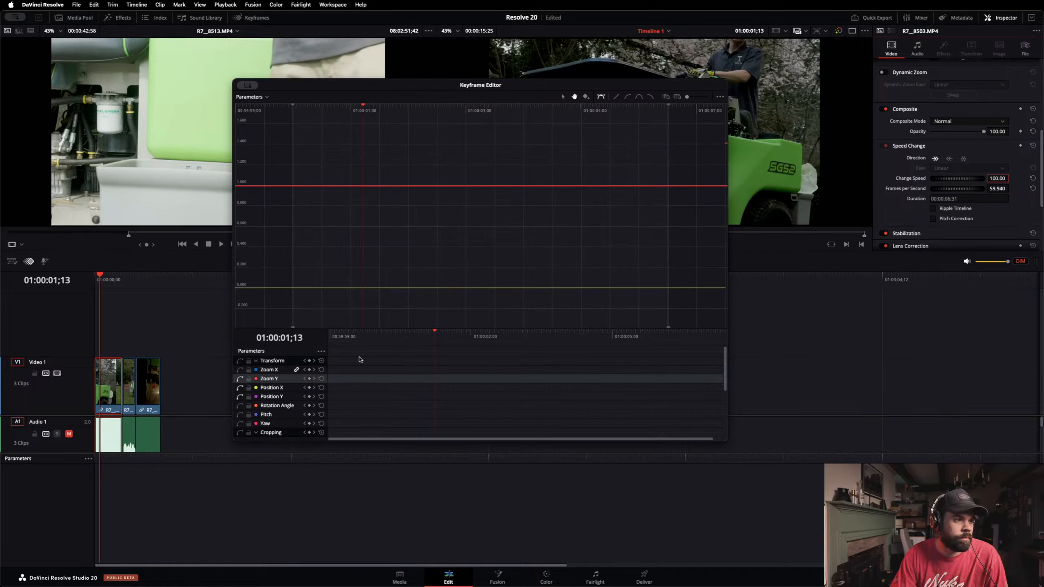
Step: Move the Keyframe Editor clear of the first clip and turn on Retime Controls for that clip
scroll(96, 379, "up", 10)
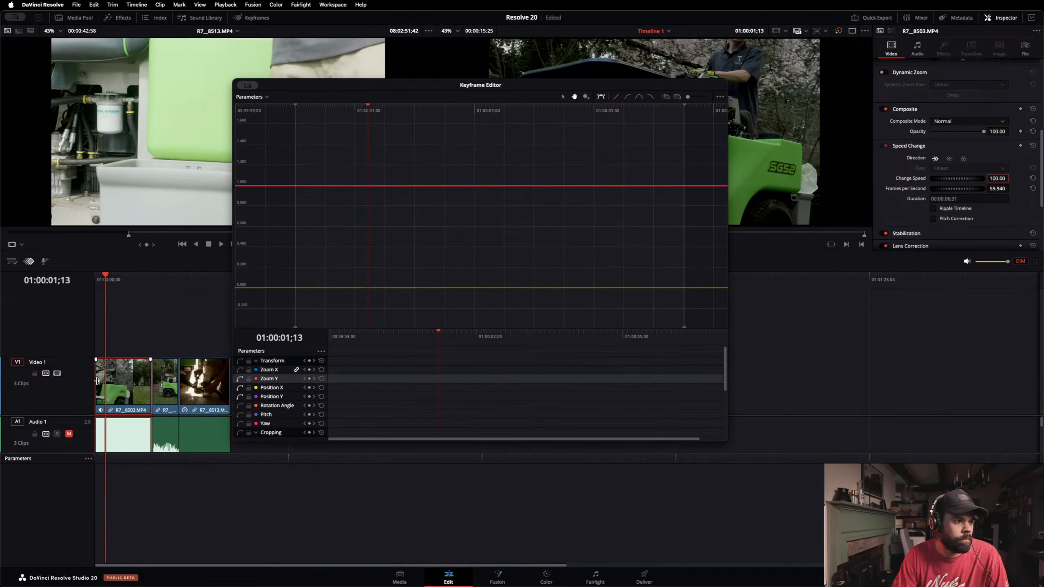
left_click_drag(440, 89, 671, 71)
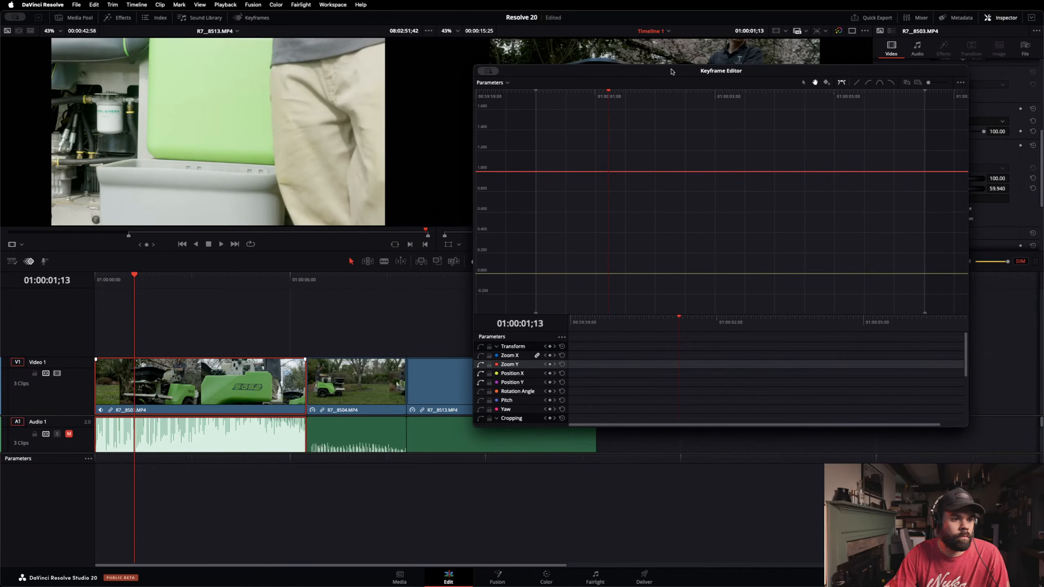
right_click(175, 388)
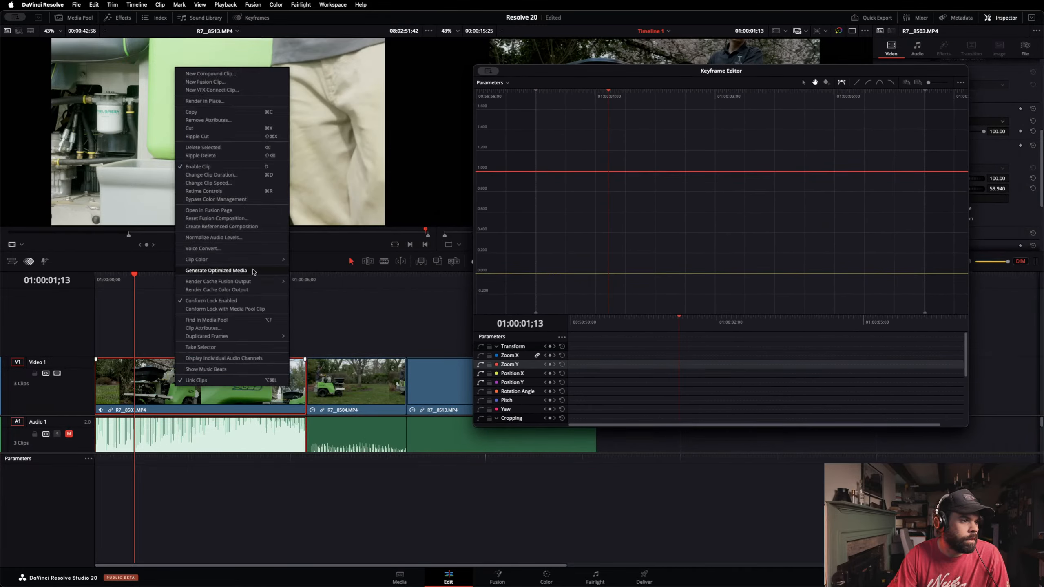
left_click(232, 192)
Step: Examine the first clip's Change Clip Speed settings and its other clip commands without changing anything
right_click(217, 402)
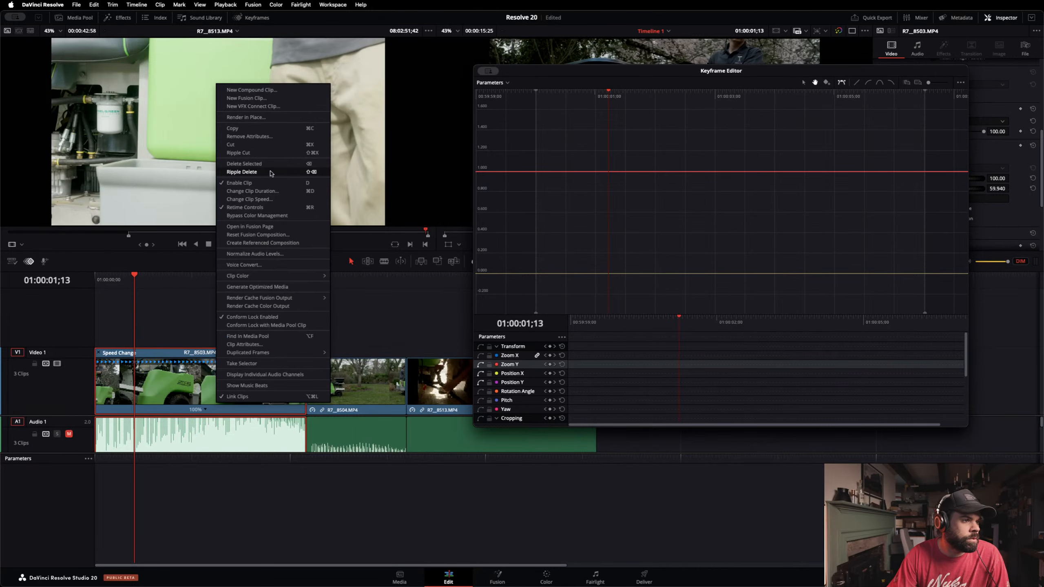
left_click(267, 203)
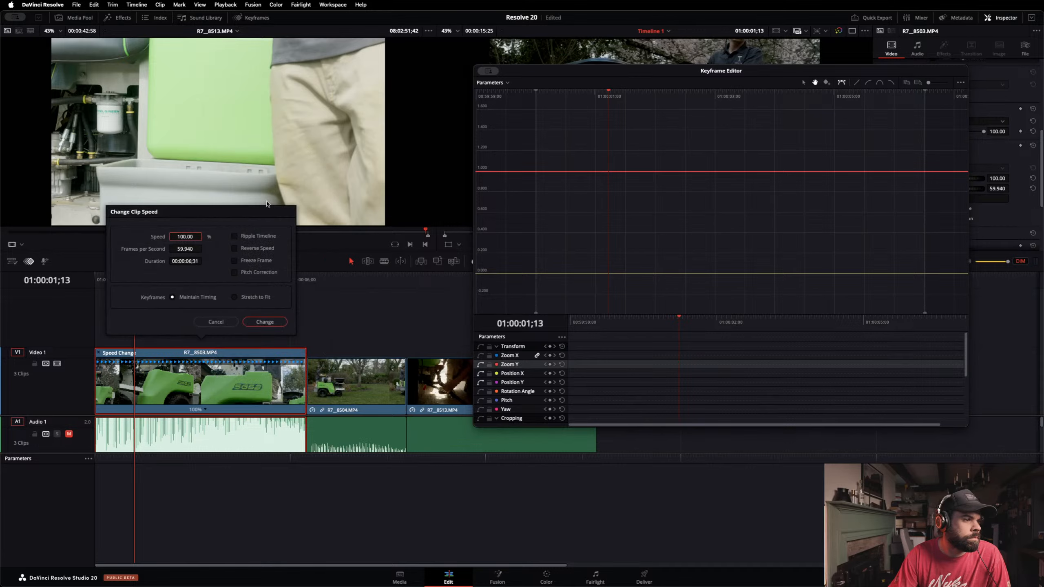
left_click(216, 325)
right_click(207, 372)
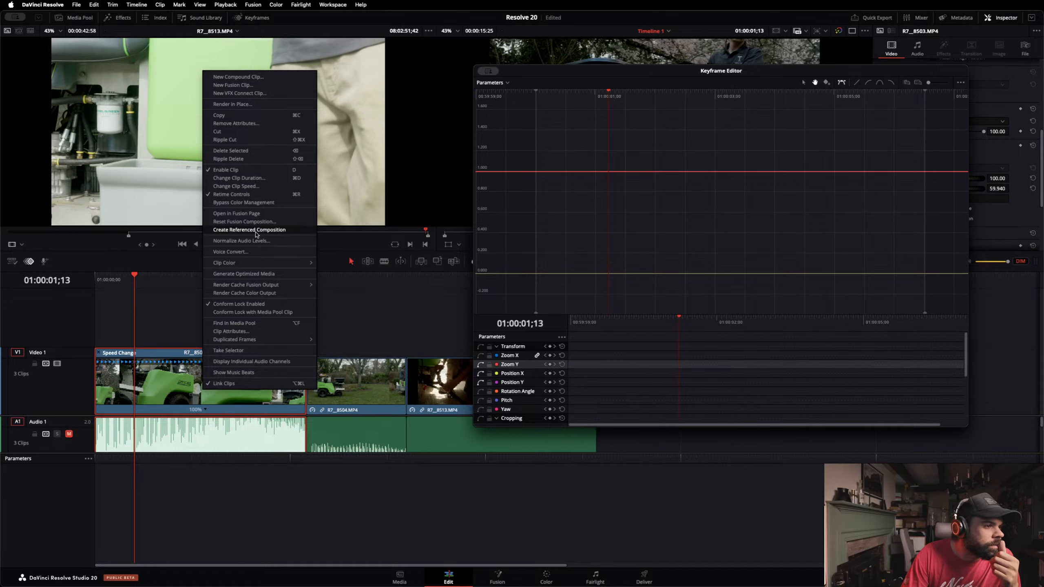
left_click(273, 278)
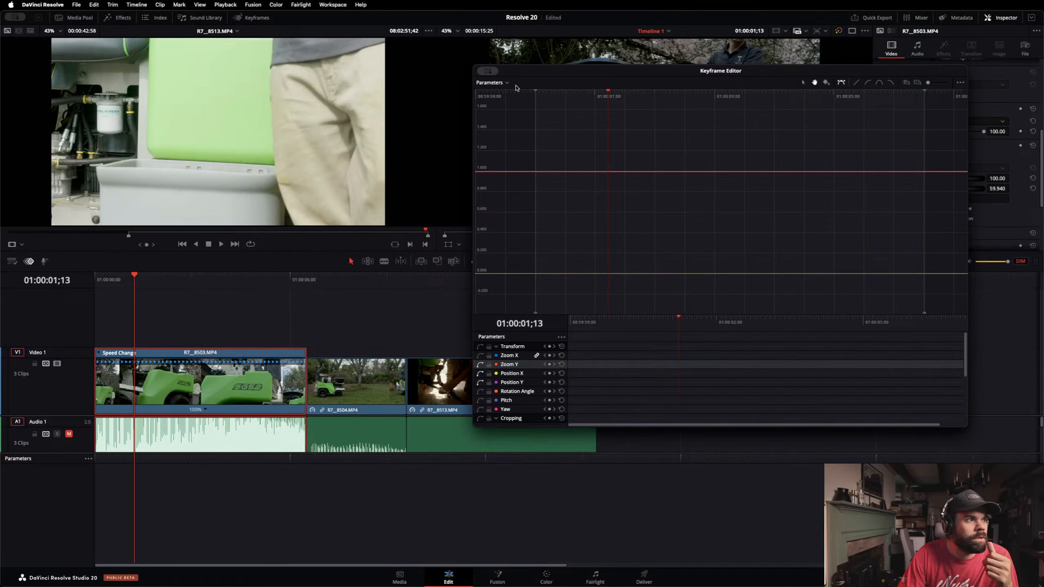
Step: Dock the Keyframe Editor beside the viewers and look through the first and second clips' commands for retiming options
left_click(489, 73)
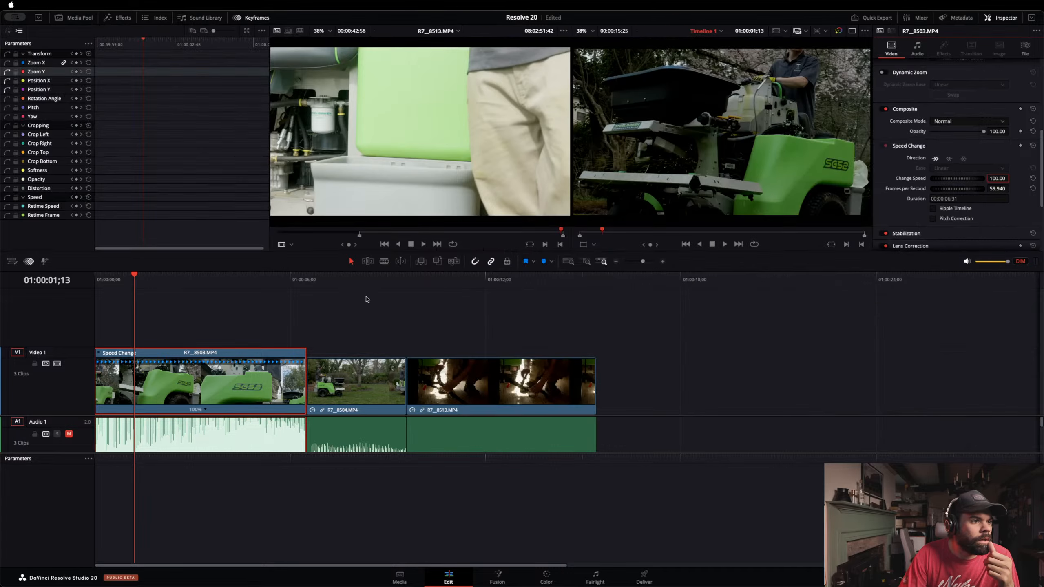
right_click(206, 382)
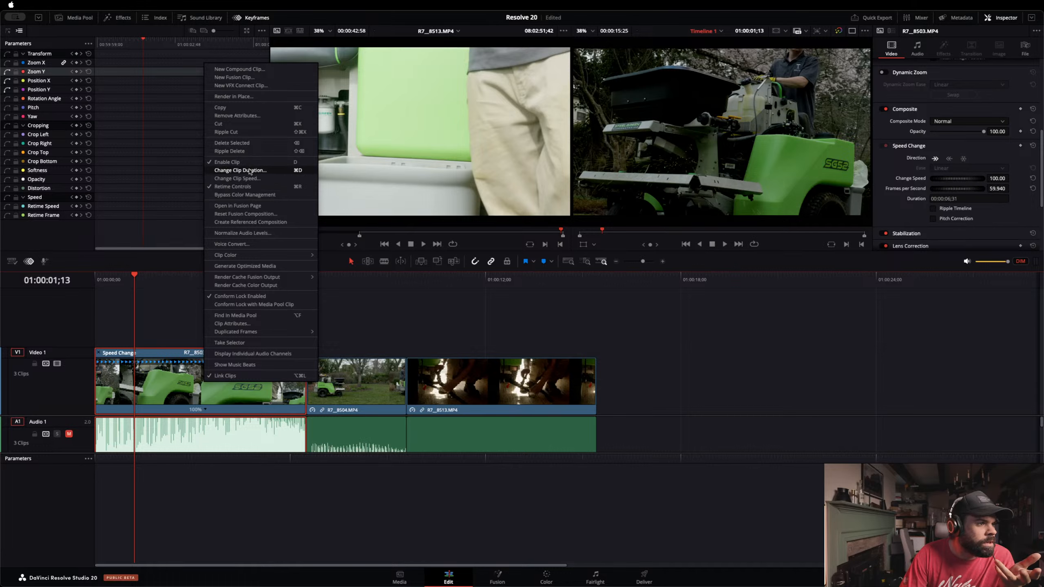
right_click(219, 401)
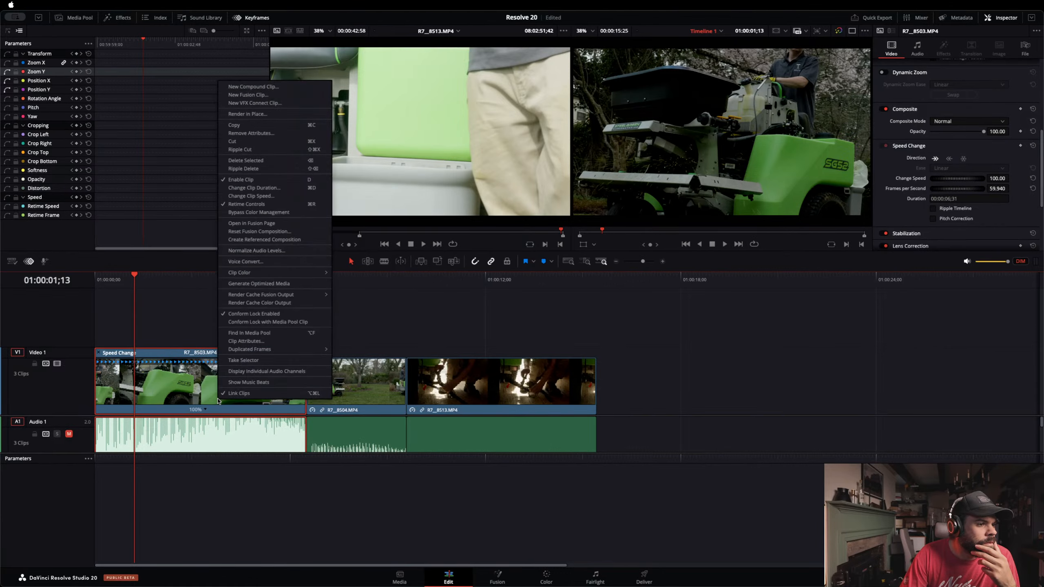
right_click(370, 390)
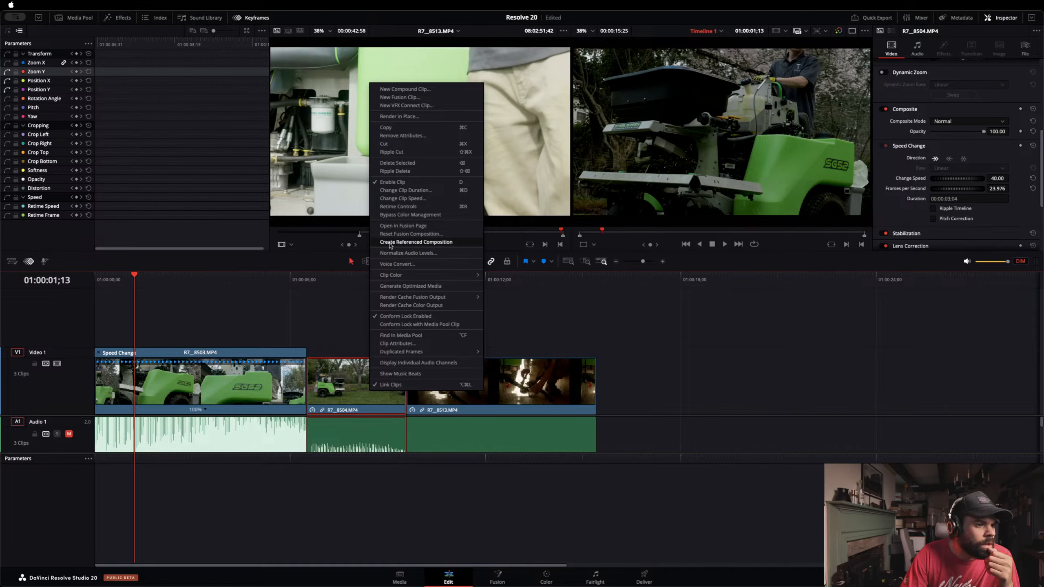
right_click(249, 393)
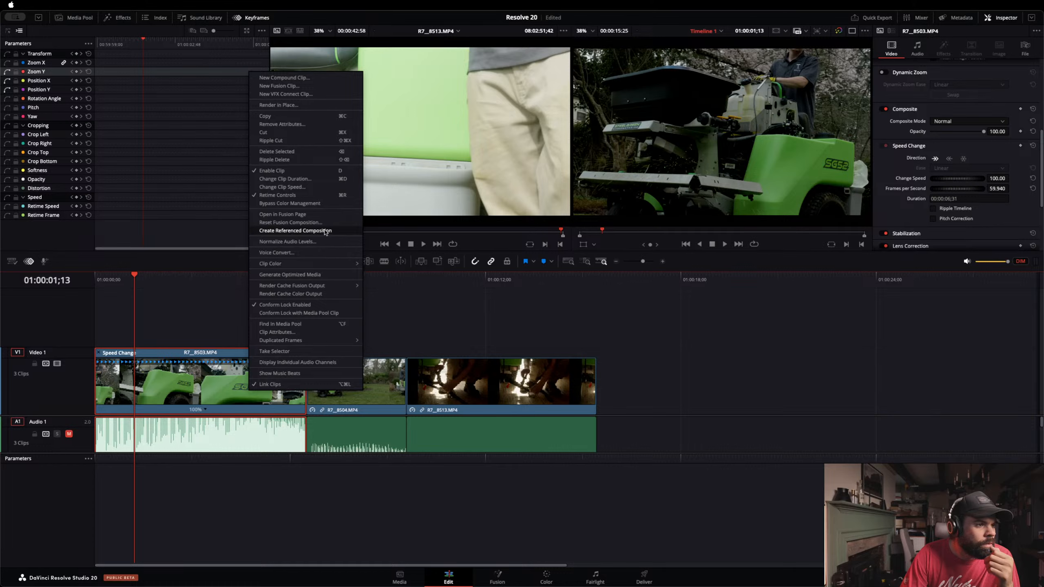
left_click(297, 188)
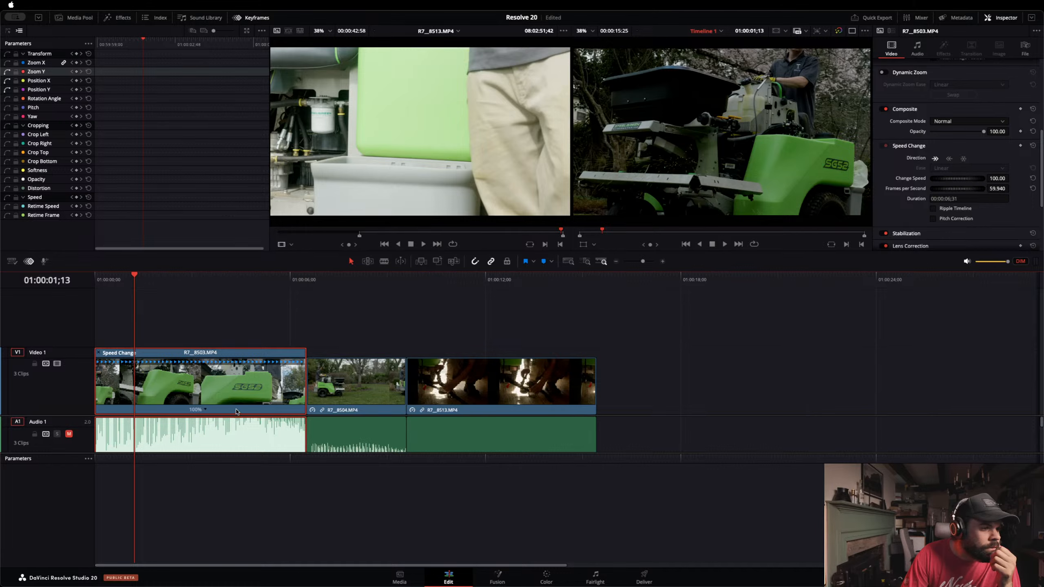
left_click(284, 317)
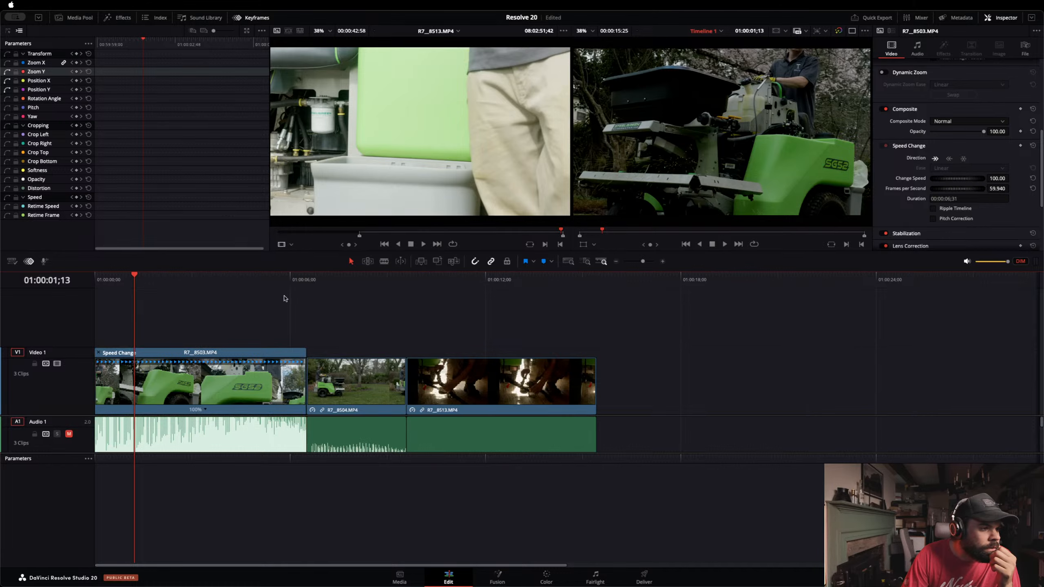
Step: Show the retime controls on R7_8513.MP4, reselect the R7_8503.MP4 clip and move the playhead to 01:00:02;31
left_click(313, 413)
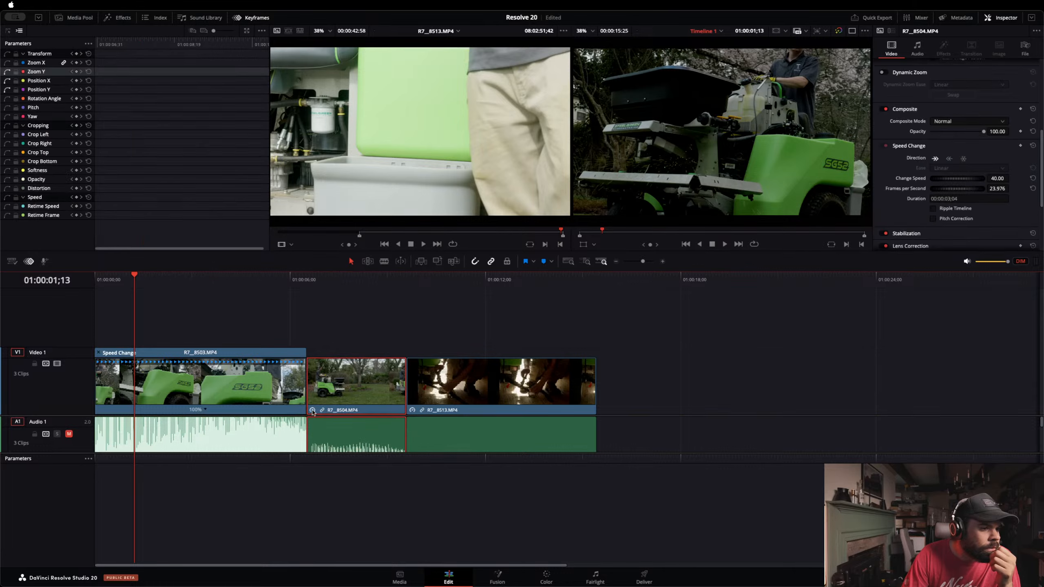
left_click(413, 411)
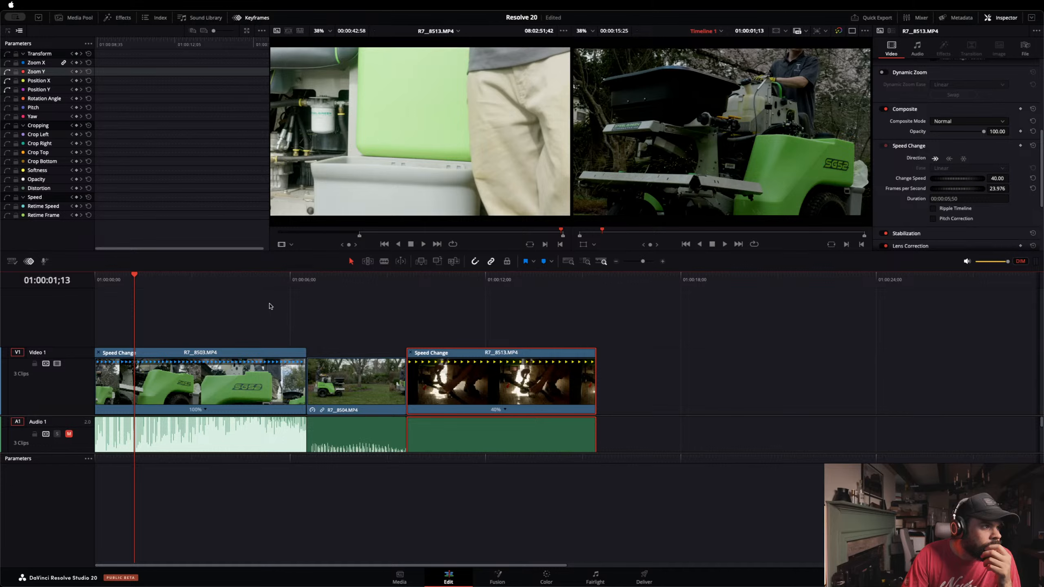
left_click(166, 383)
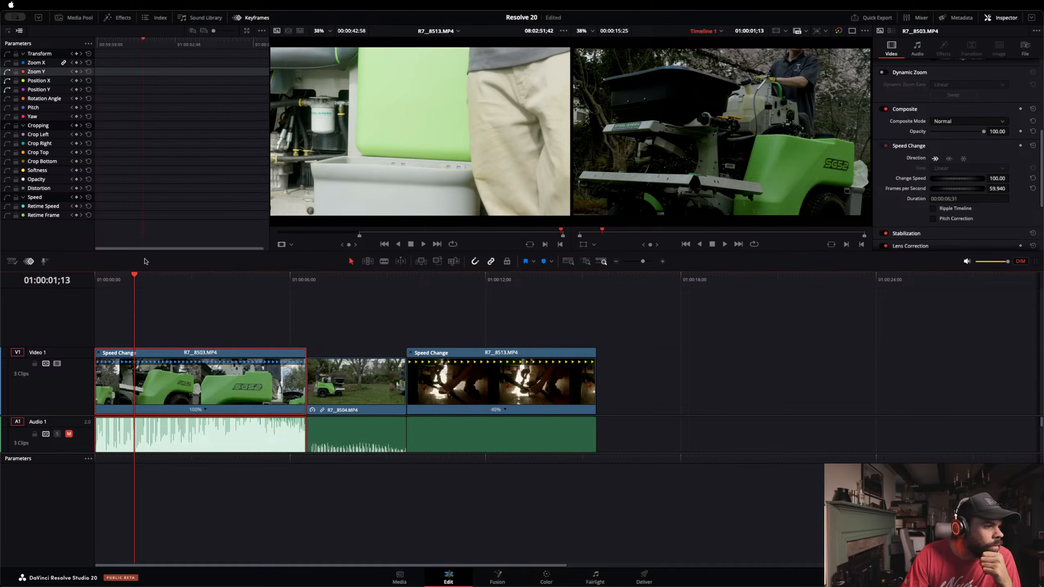
left_click_drag(136, 277, 176, 289)
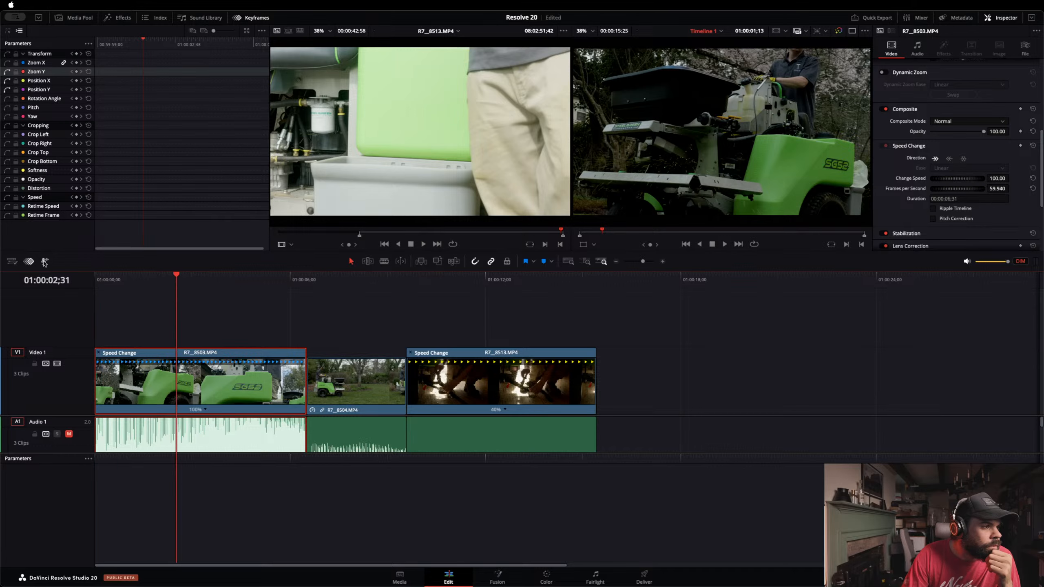
Step: Toggle the timeline's keyframe Parameters area off and on again to compare the track views
left_click(29, 262)
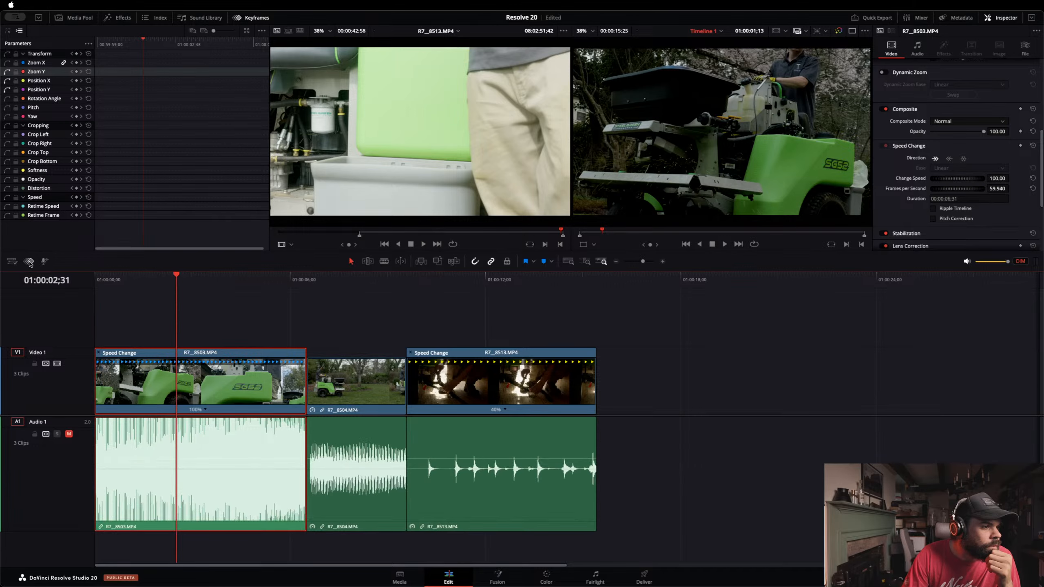
left_click(29, 262)
left_click(30, 262)
left_click(29, 262)
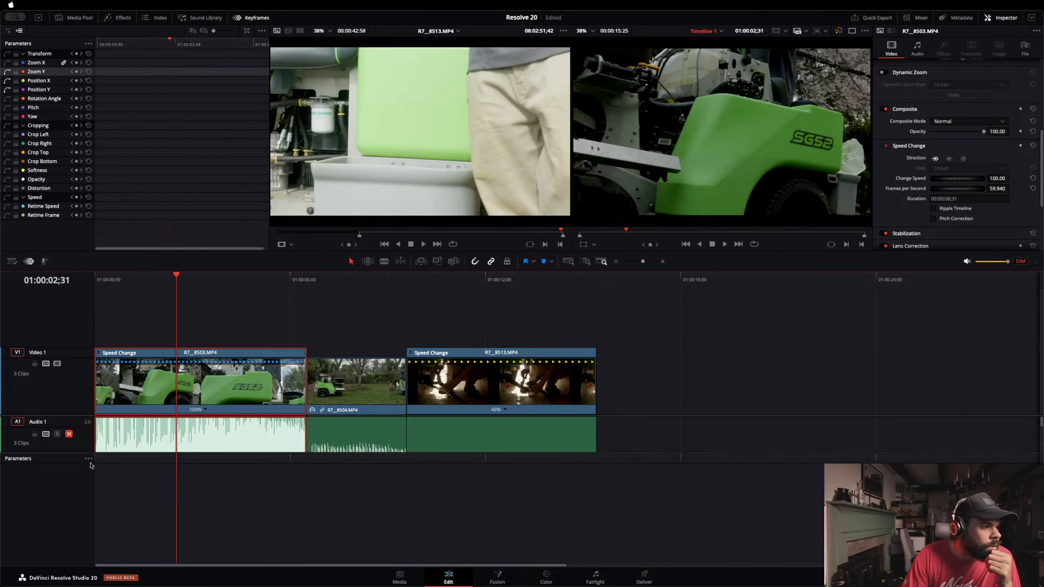
Step: Shrink the timeline's keyframe Parameters area and shift the video and audio tracks upward to enlarge the visible audio track
left_click_drag(67, 451, 64, 514)
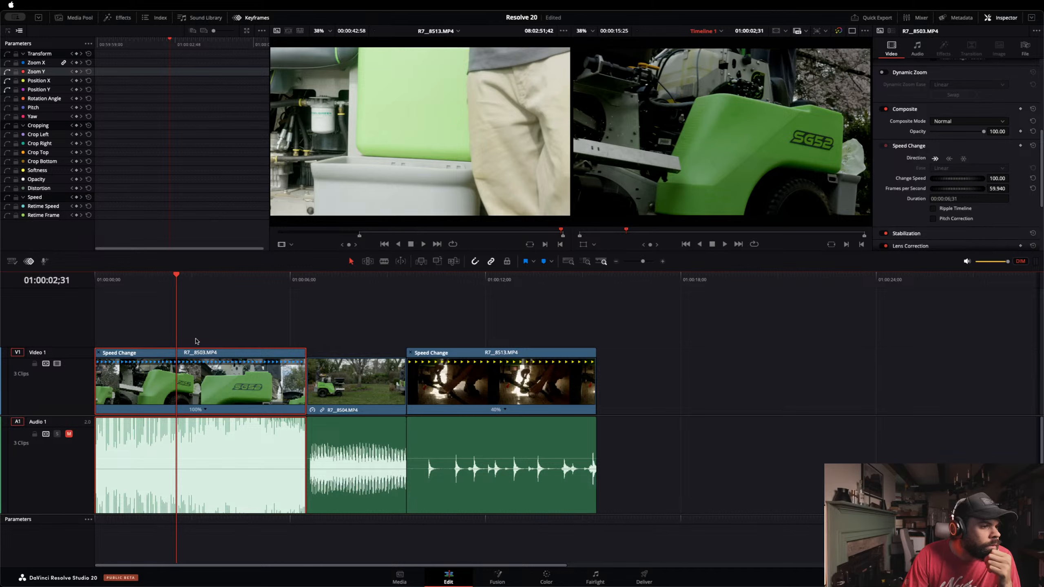
left_click(67, 348)
left_click(64, 358)
left_click_drag(84, 415, 90, 378)
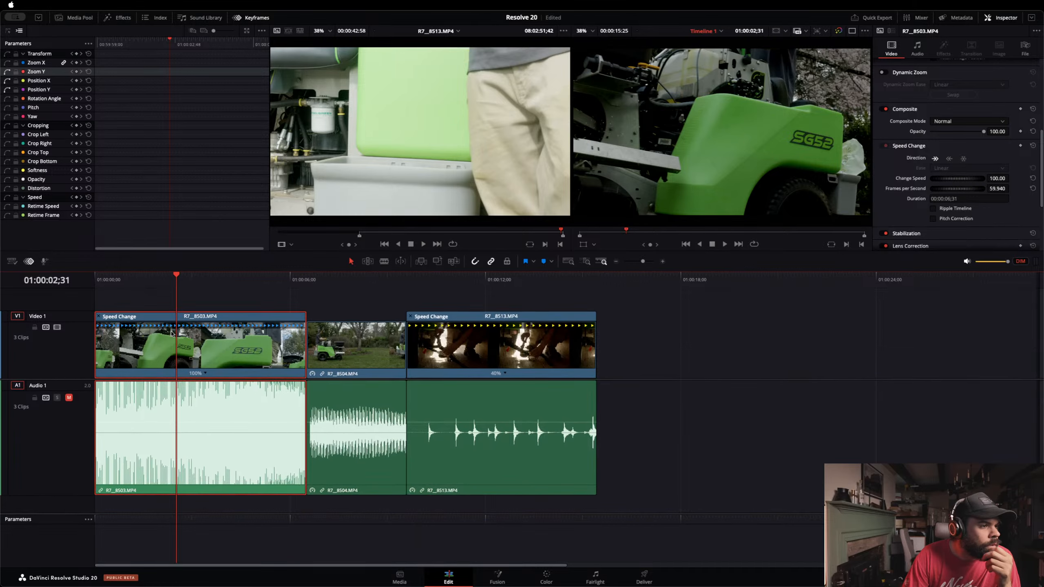
Step: Float the Keyframe Editor as a separate window, move it aside and reveal its Retime Speed and Retime Frame parameters
left_click(247, 31)
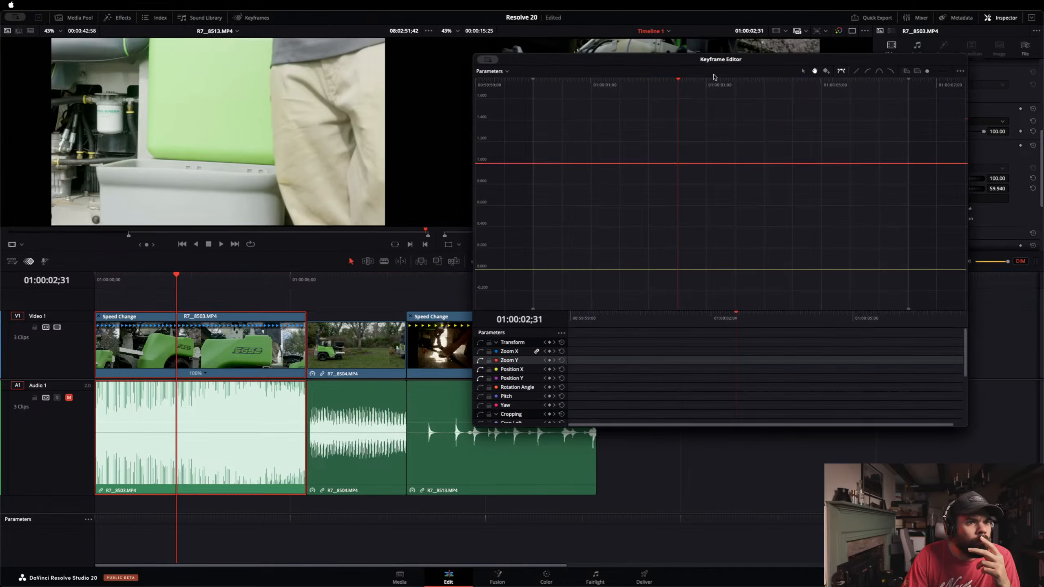
left_click_drag(702, 63, 735, 62)
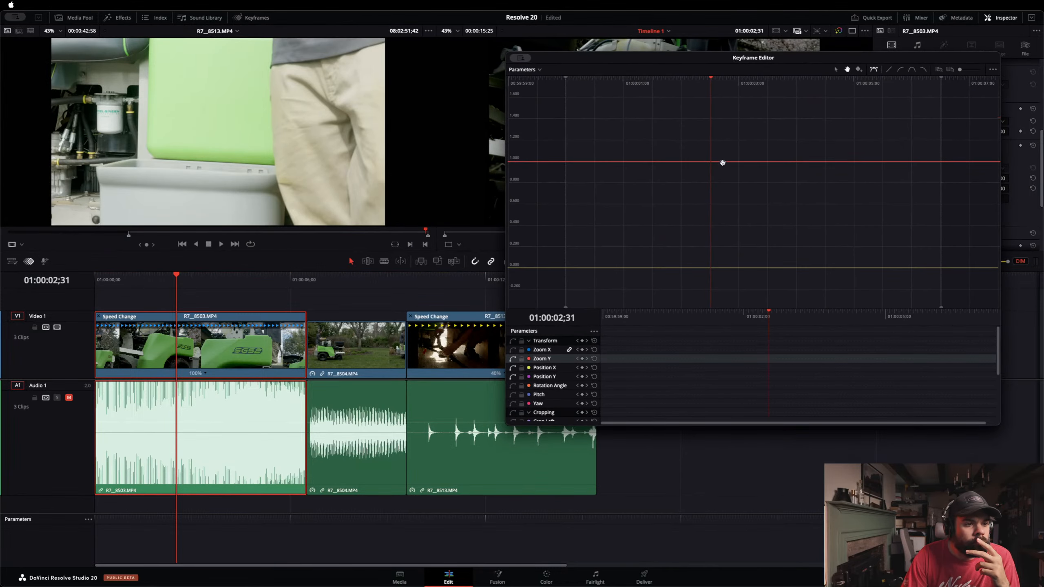
scroll(573, 366, "down", 5)
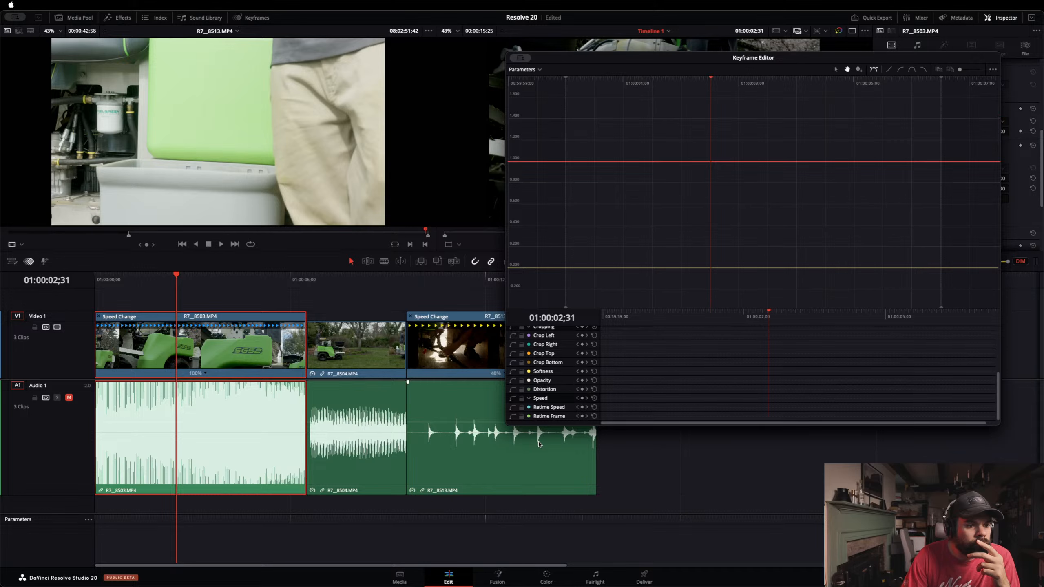
Step: Select the Retime Speed parameter, move the playhead to 01:00:01;07, then shrink the Keyframe Editor window slightly and move it clear of the viewer
left_click(555, 408)
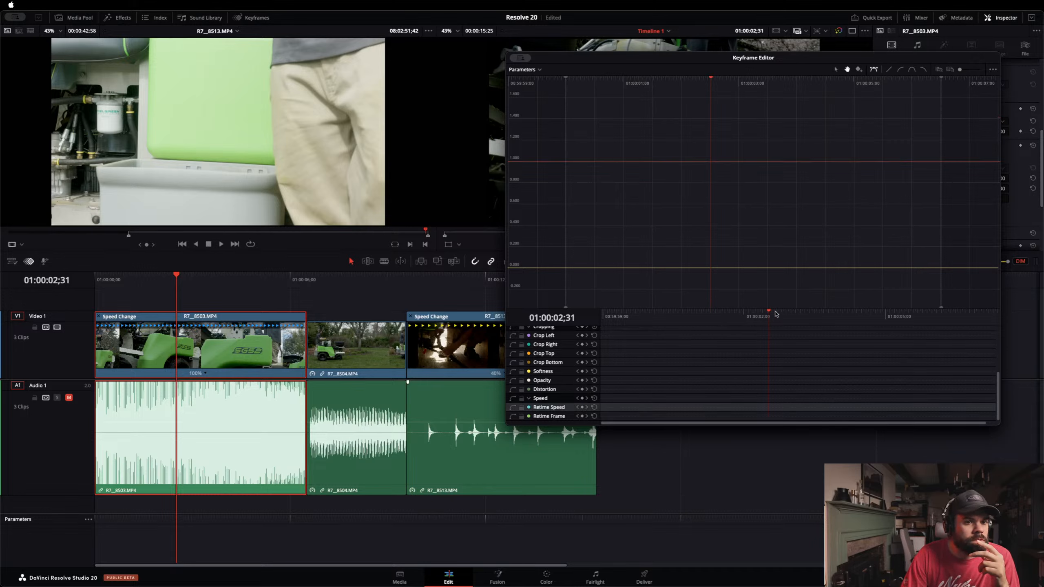
left_click_drag(178, 275, 132, 284)
left_click_drag(656, 63, 536, 145)
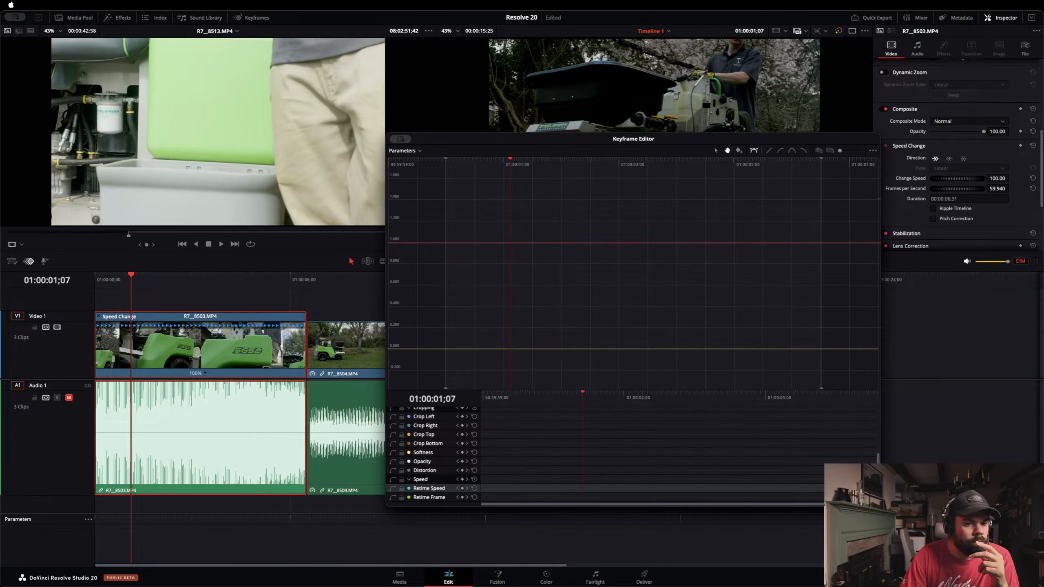
left_click_drag(880, 507, 880, 496)
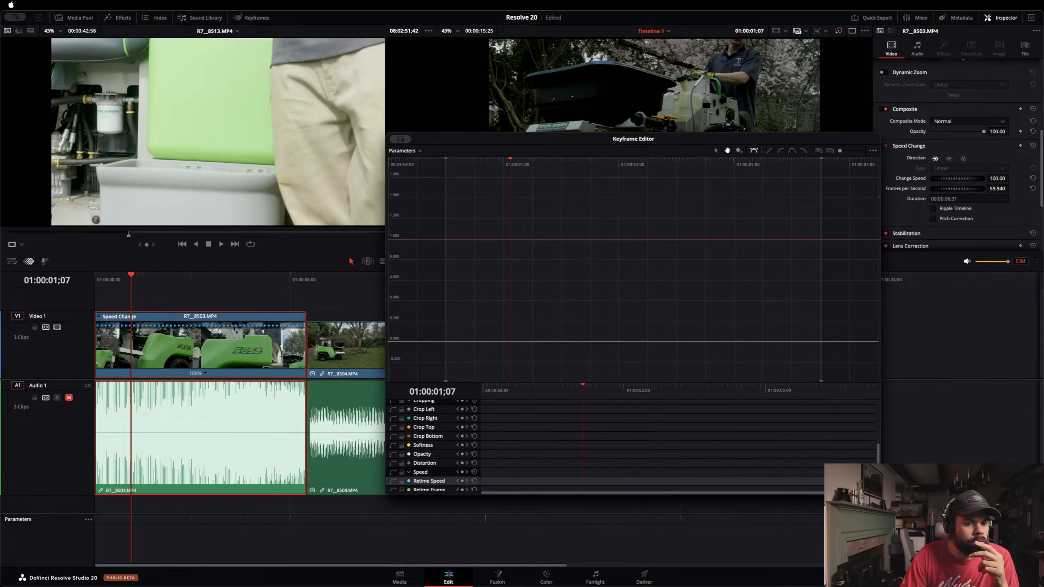
left_click_drag(881, 495, 795, 457)
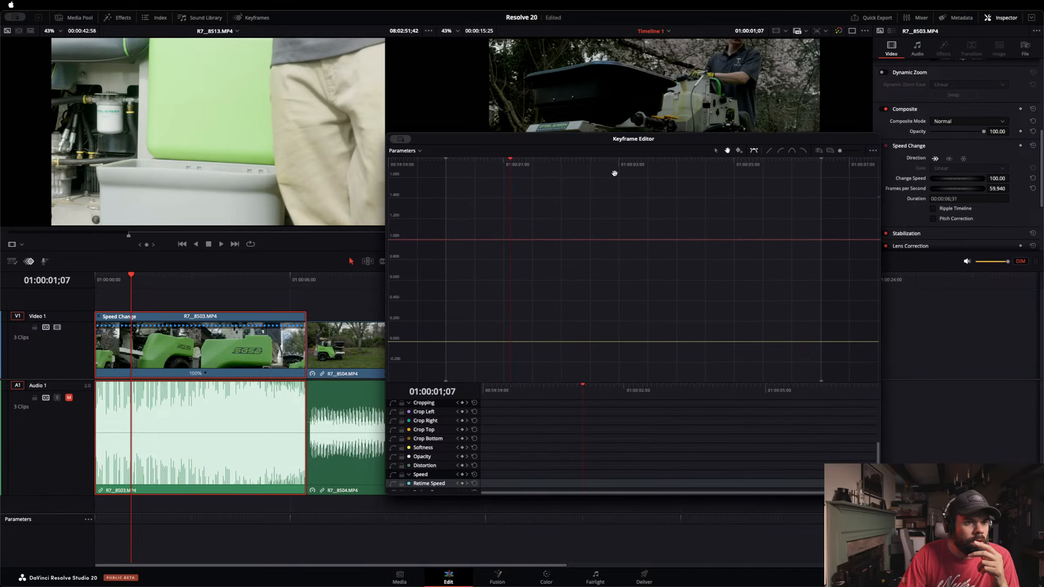
left_click_drag(619, 142, 759, 245)
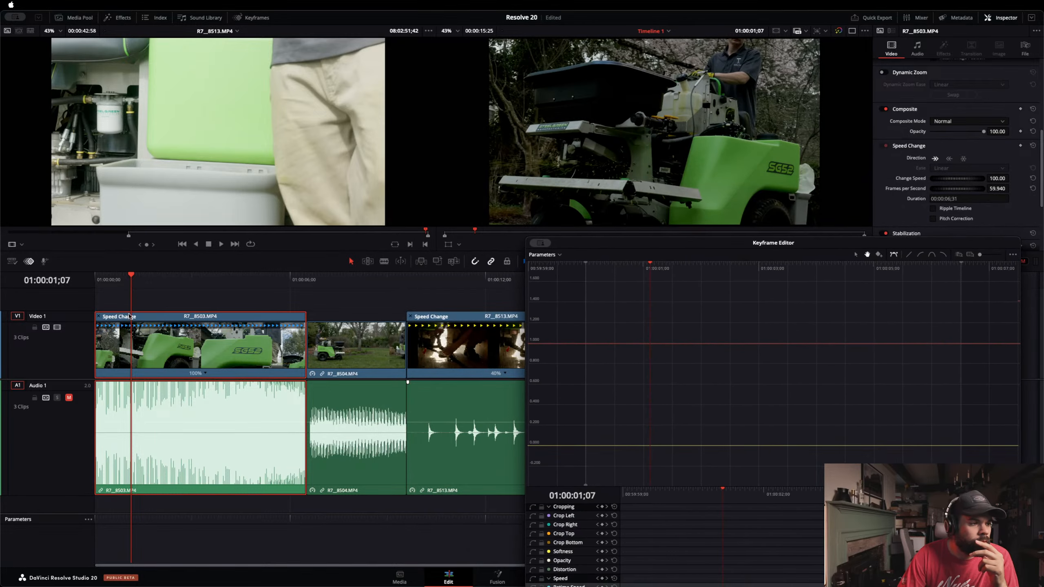
Step: Add Speed keyframes to R7_8503.MP4 at 01:00:00;00 and 01:00:01;46, and return the playhead to the clip's start
left_click_drag(140, 290, 99, 285)
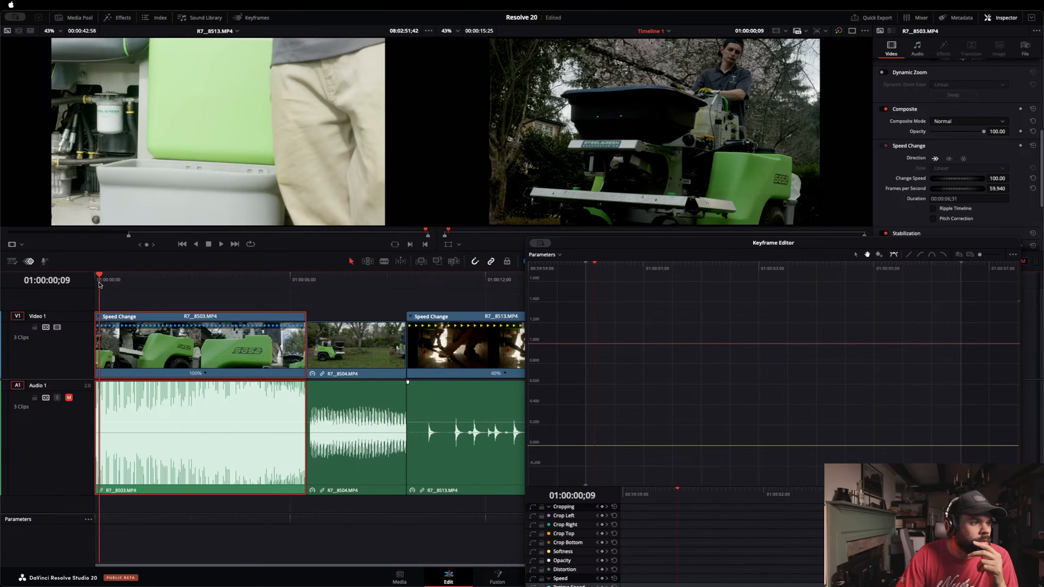
left_click(602, 578)
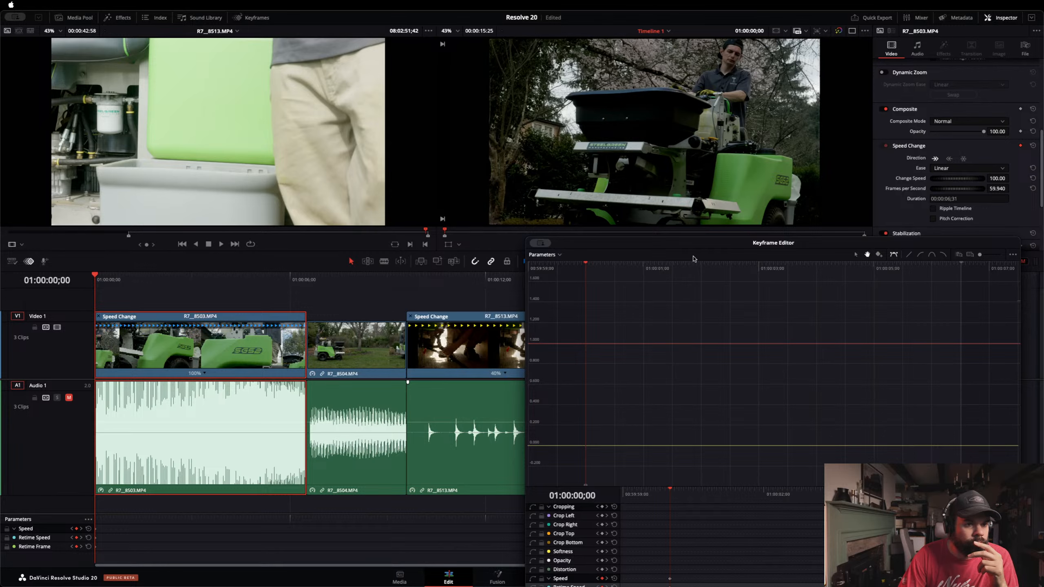
left_click_drag(697, 247, 617, 138)
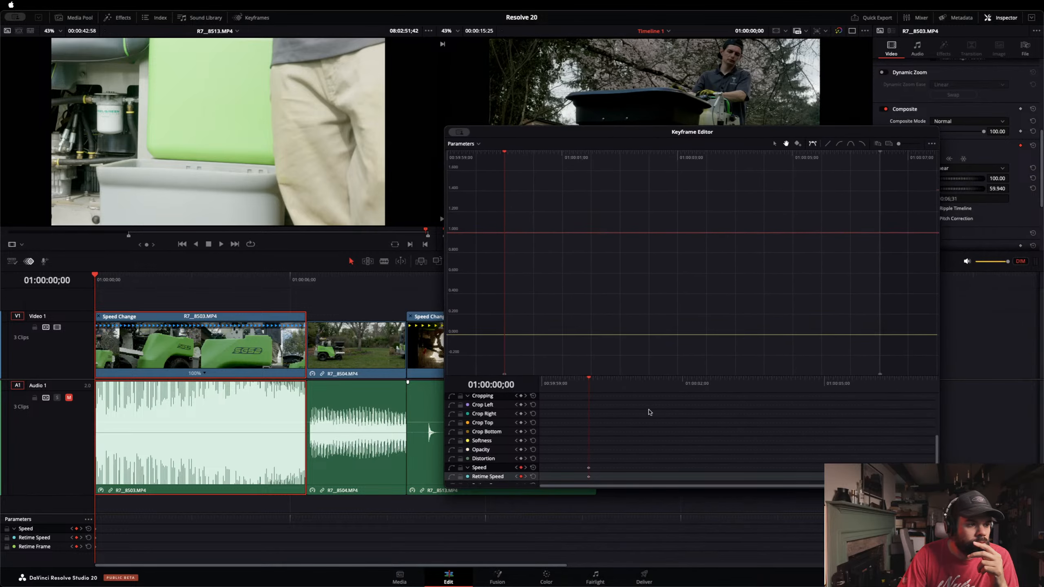
left_click_drag(651, 131, 620, 201)
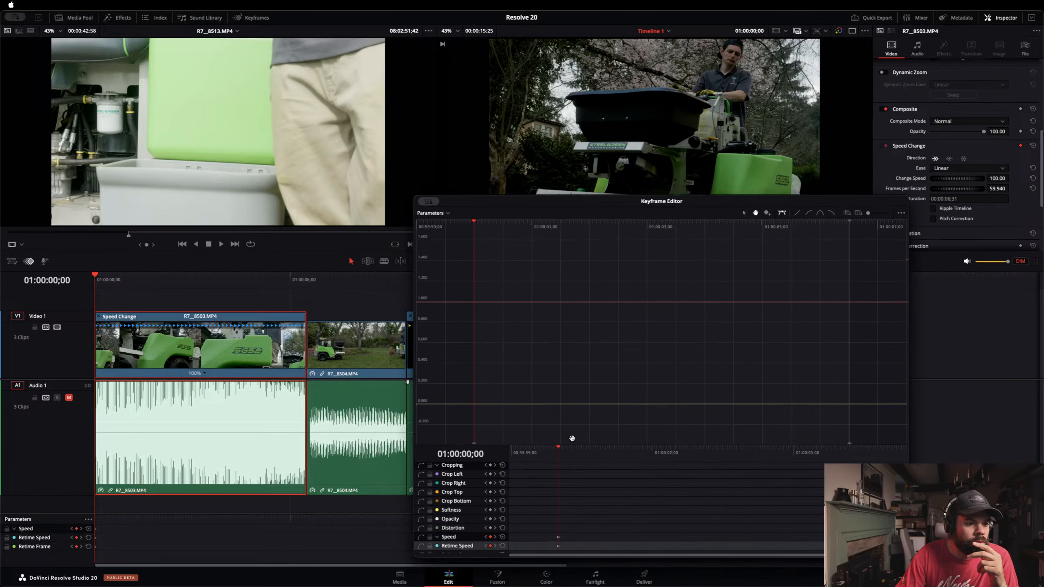
left_click_drag(562, 450, 642, 466)
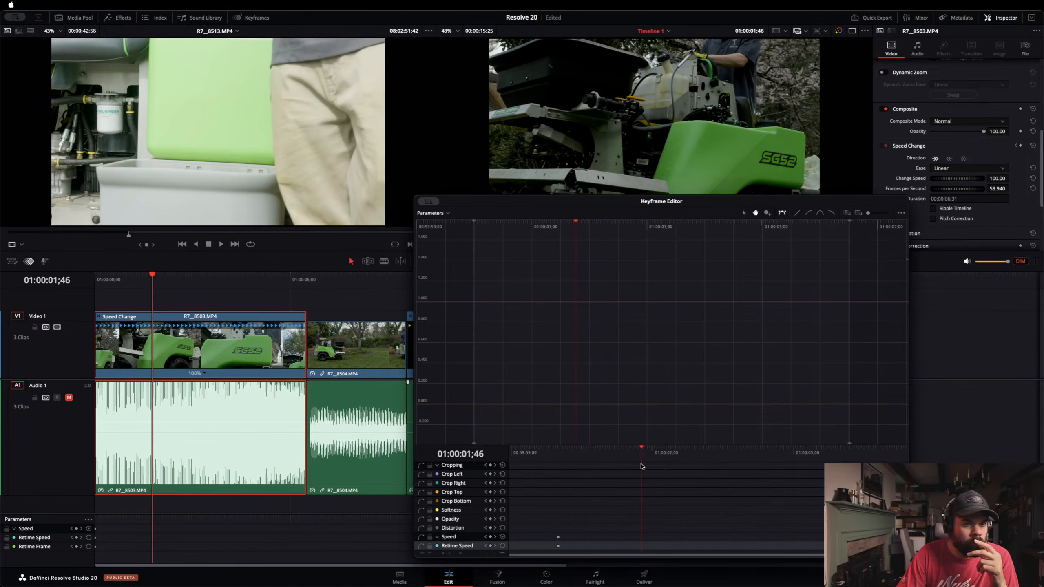
left_click(490, 546)
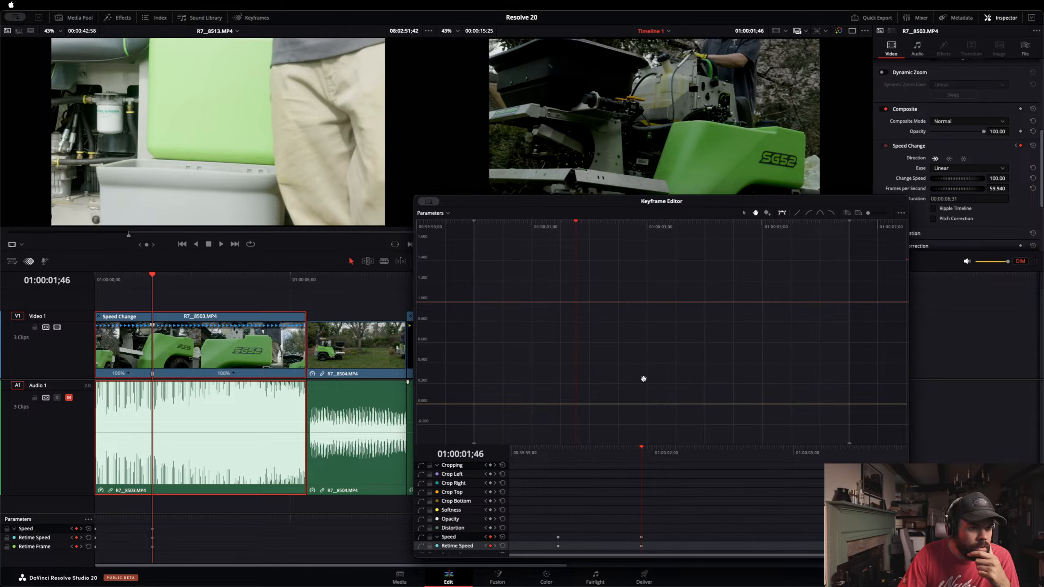
left_click(559, 458)
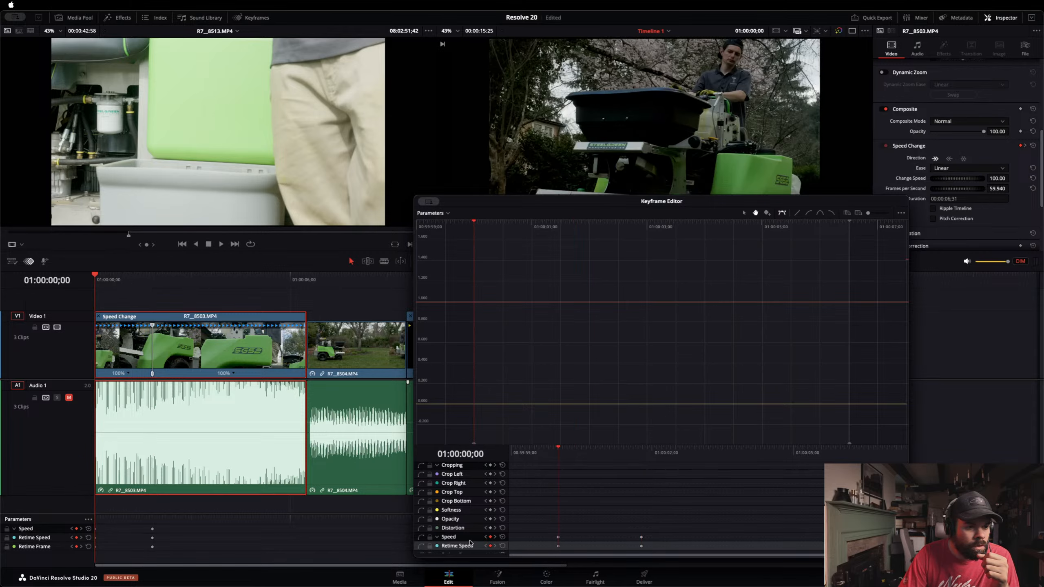
Step: Collapse the Transform and Cropping groups in the Keyframe Editor's parameter list and select the Speed group
scroll(470, 543, "down", 1)
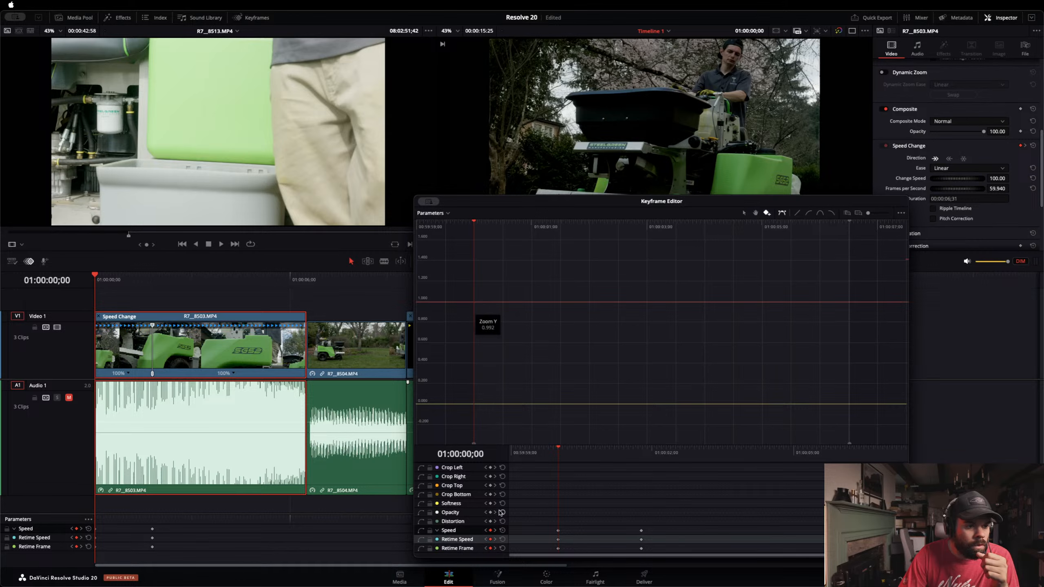
scroll(495, 508, "up", 5)
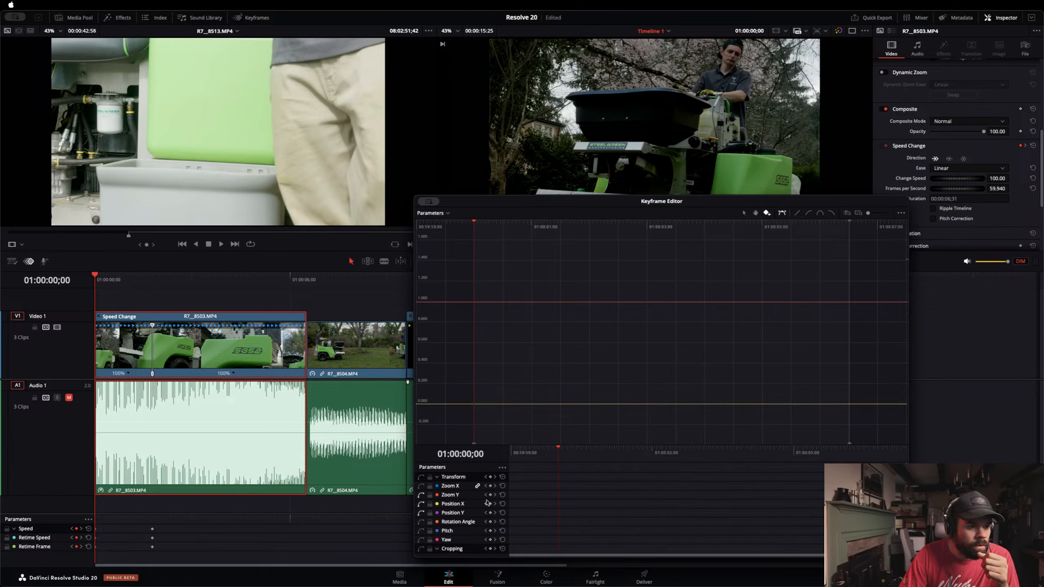
left_click(437, 477)
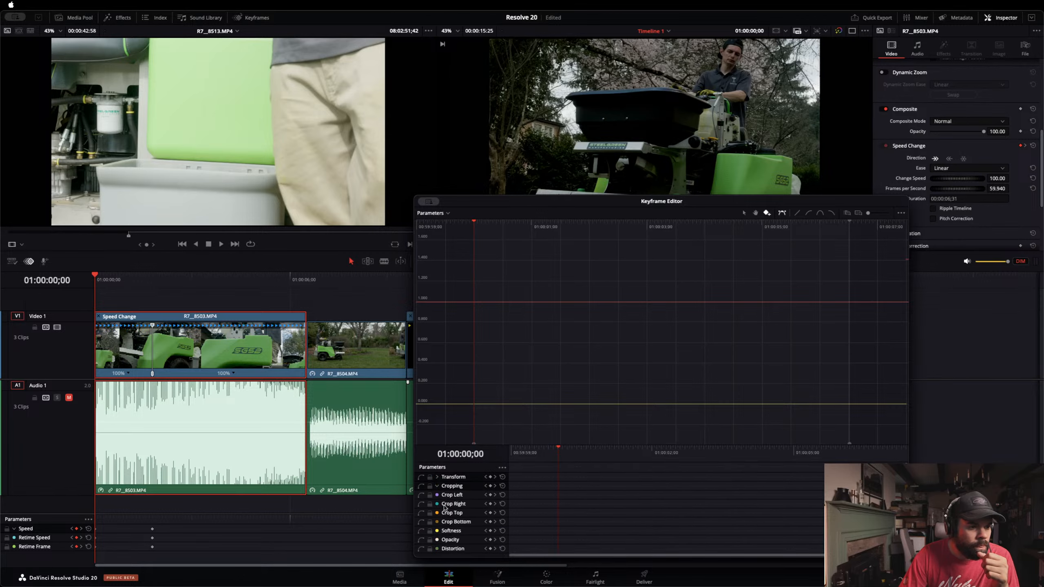
left_click(443, 487)
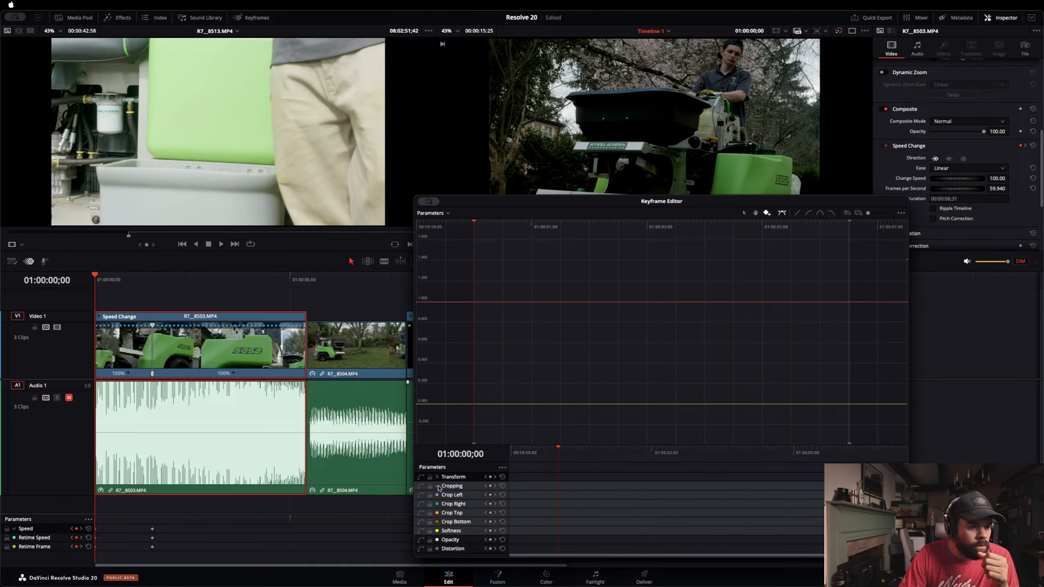
left_click(438, 486)
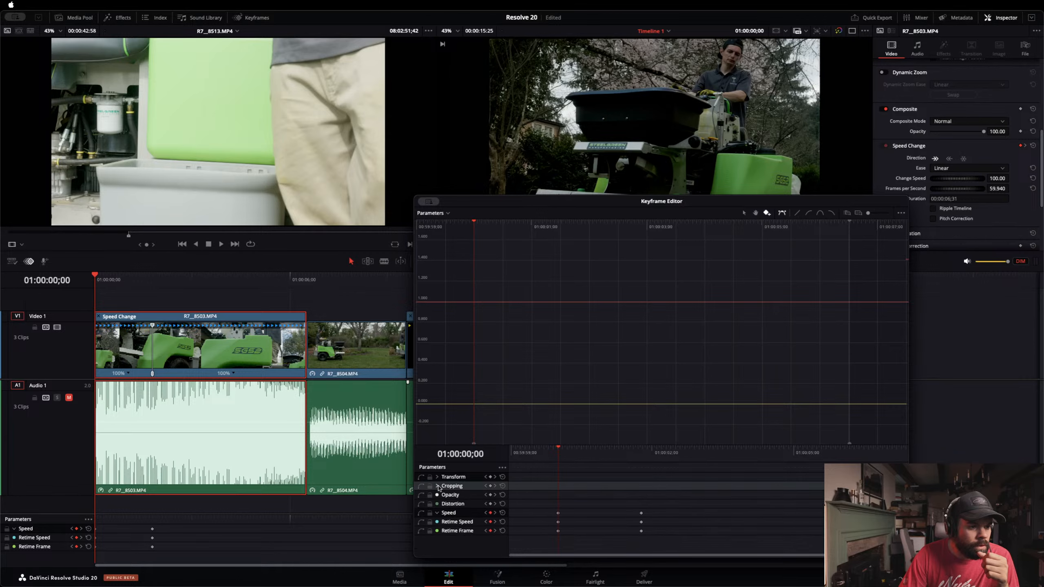
left_click(463, 515)
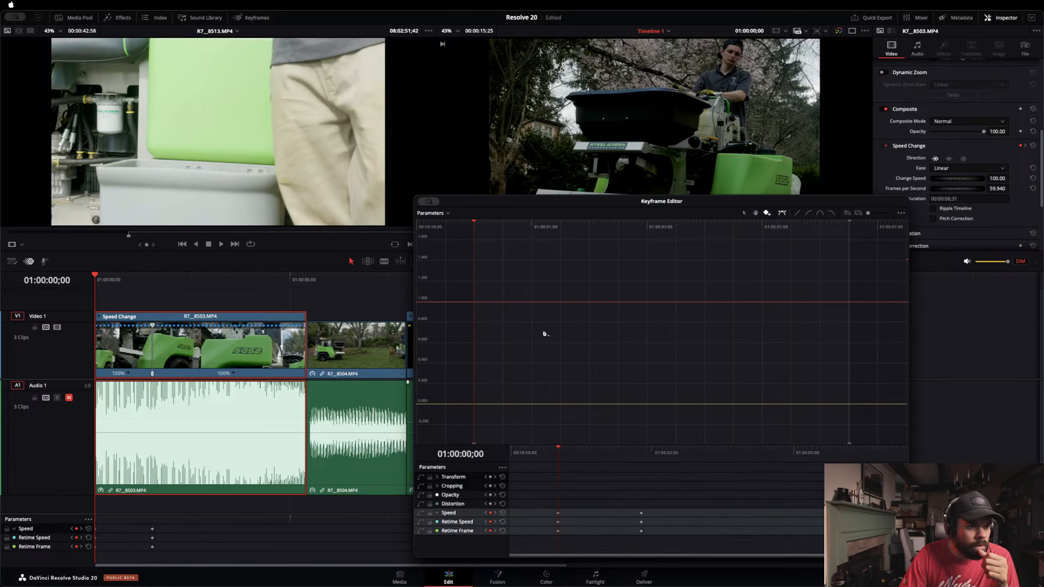
Step: Add zoom keyframes on the Zoom Y curve at the clip's start and at about 01:00:05;00
left_click(475, 305)
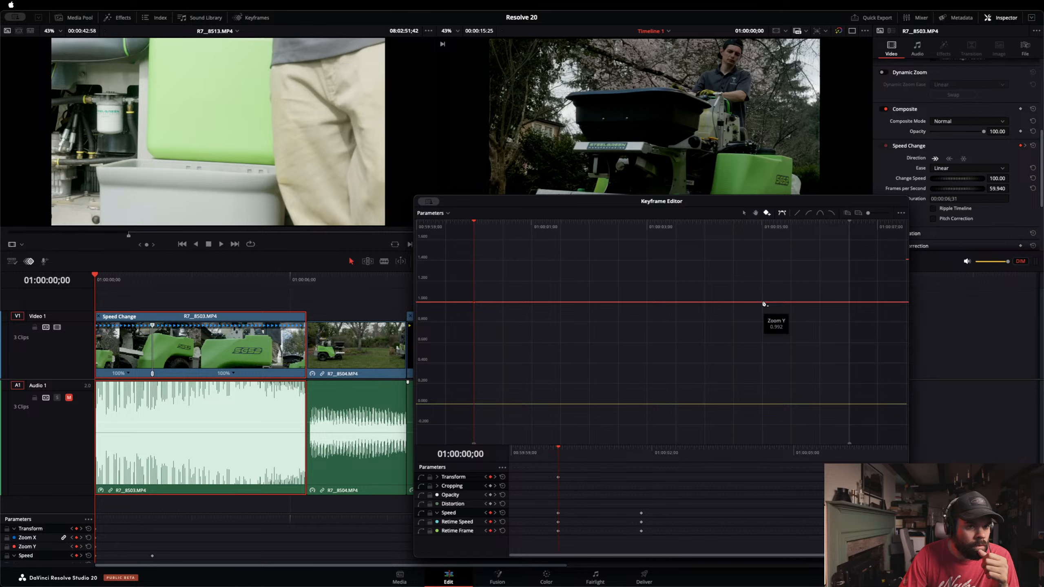
left_click(764, 303)
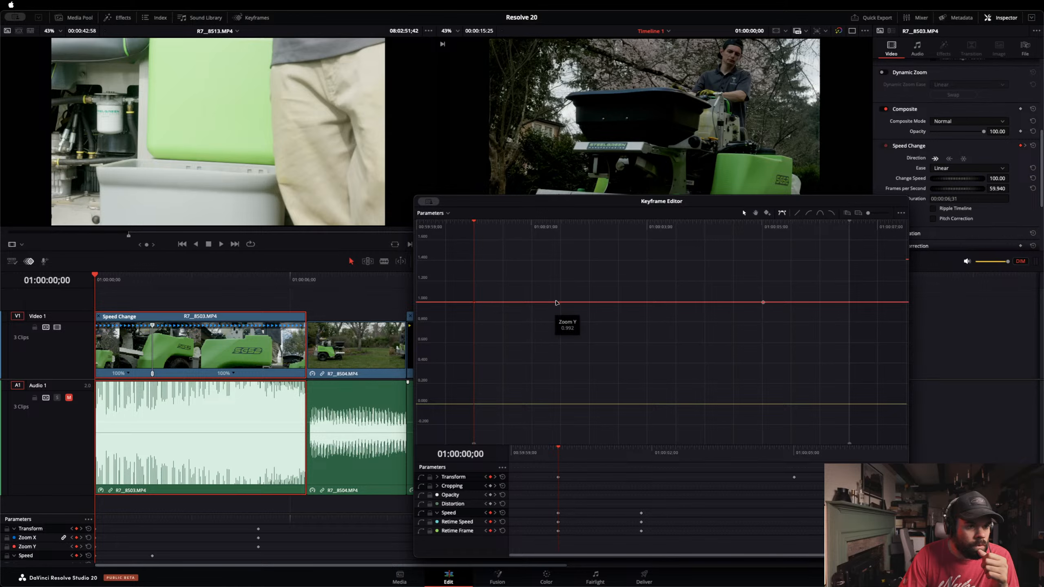
left_click_drag(559, 303, 594, 298)
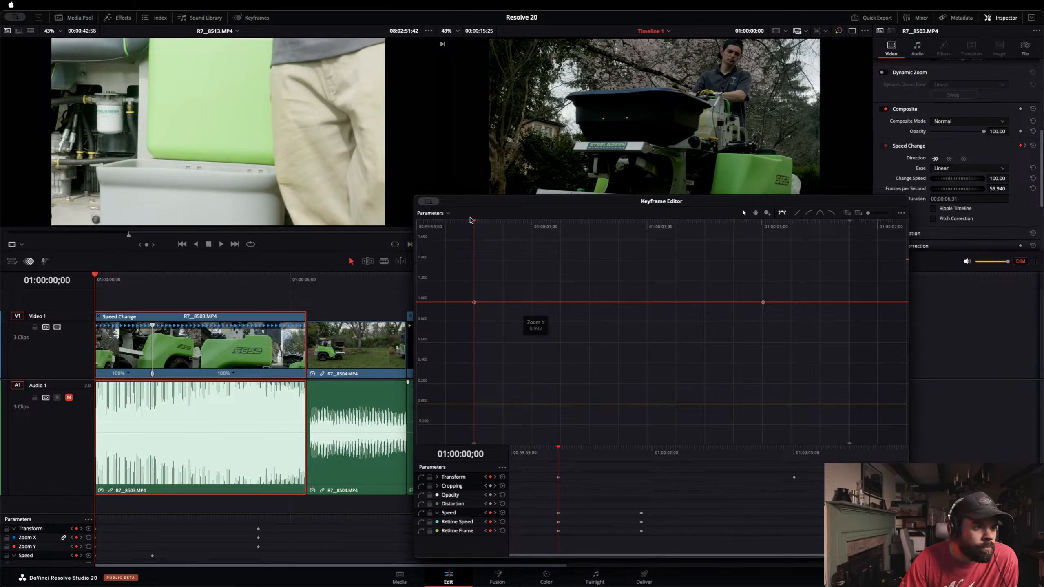
Step: Display the Retime Speed and Retime Frame curves in the Keyframe Editor's graph
left_click(447, 212)
mouse_move(456, 230)
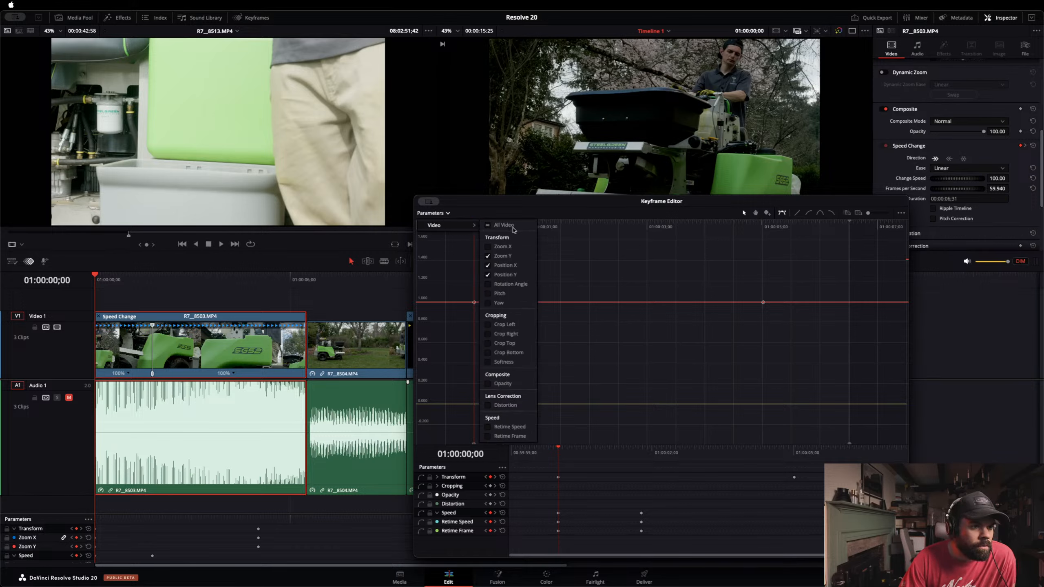
left_click(487, 427)
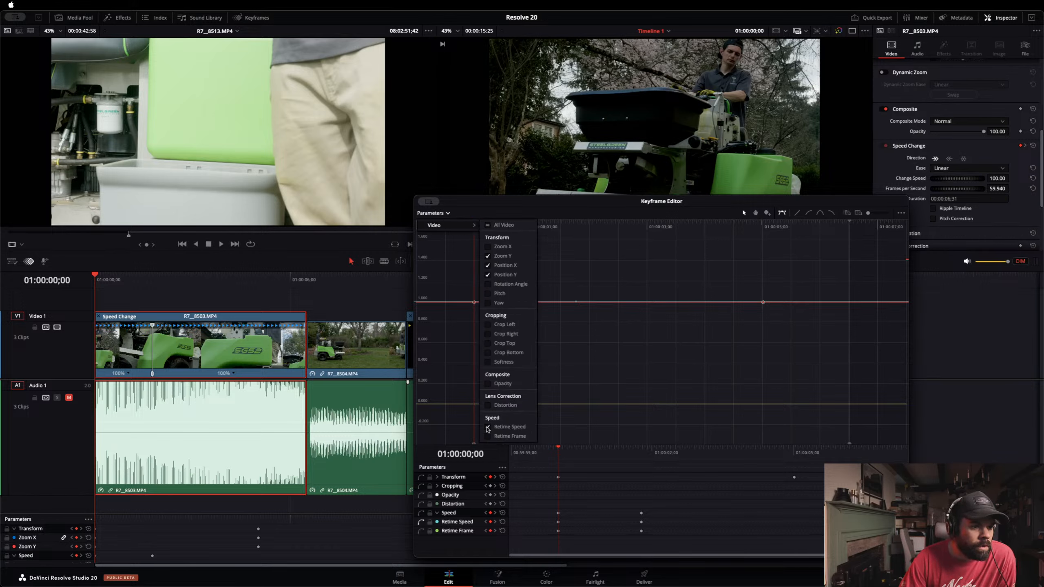
left_click(489, 437)
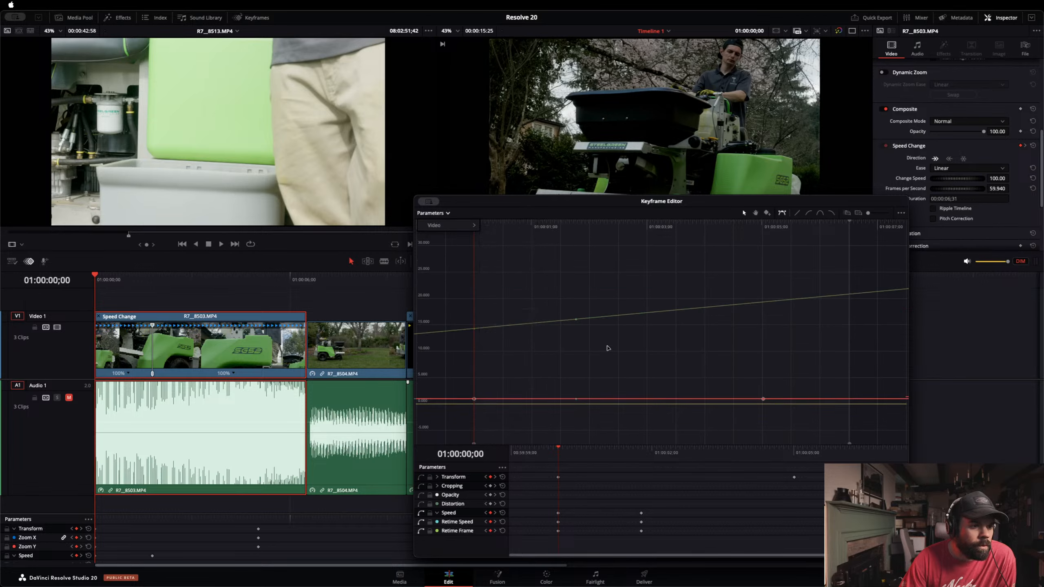
left_click(524, 207)
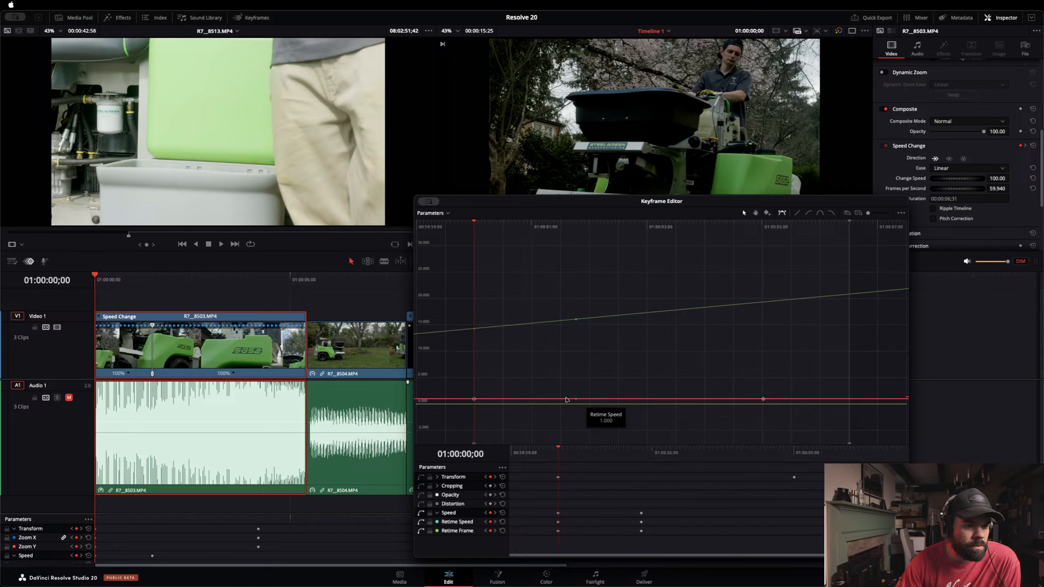
Step: Lower the first Retime Speed curve segment to about 46% and play back the slowed section of the clip
left_click_drag(553, 399, 544, 401)
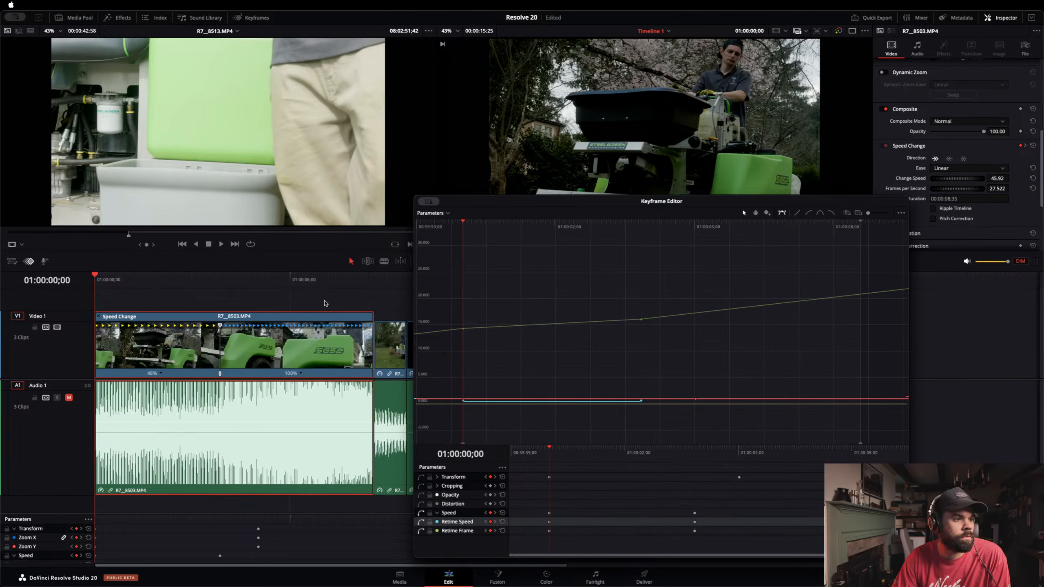
key("space")
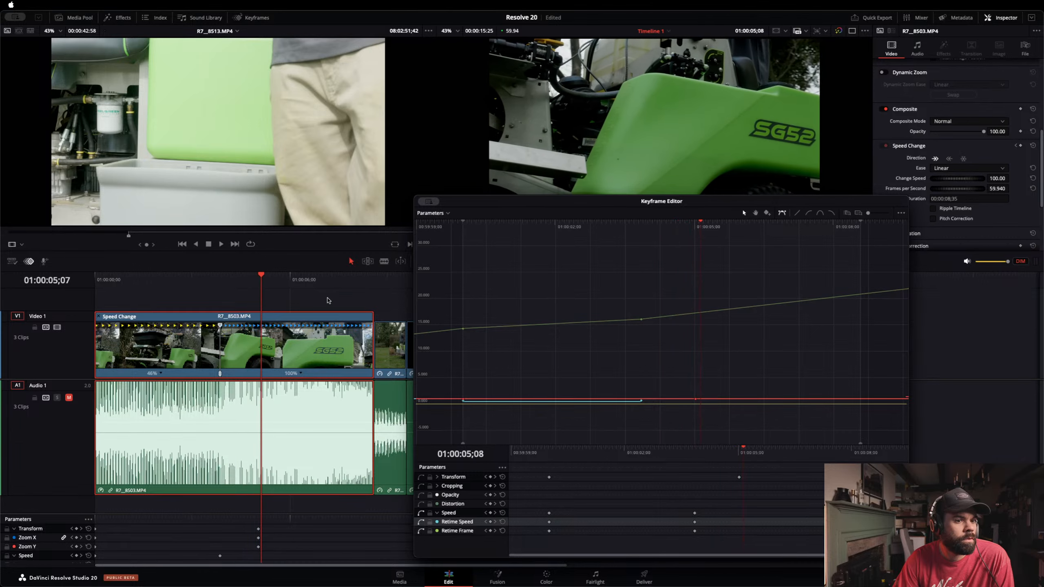
key("space")
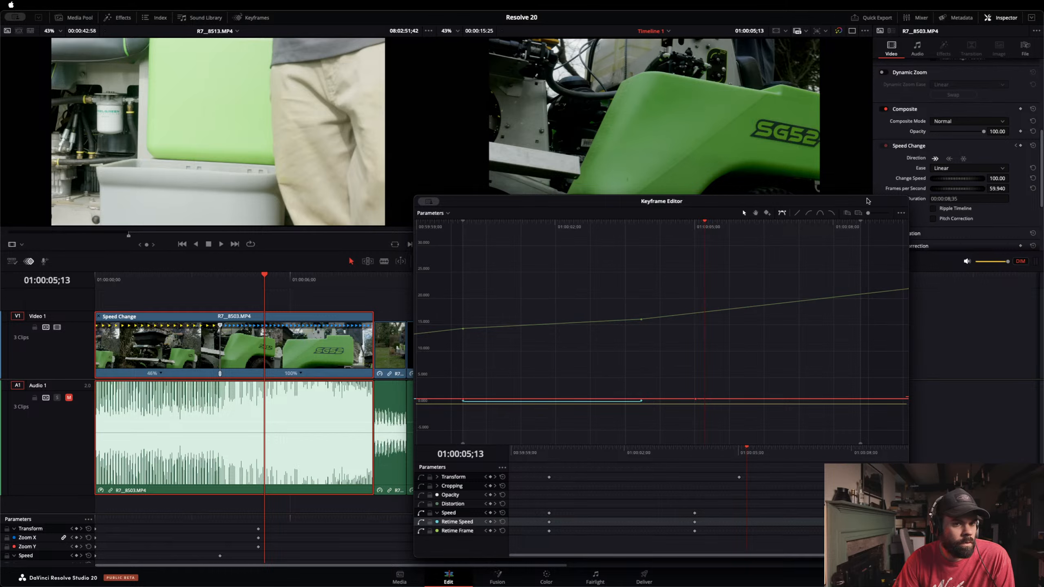
Step: Compare the Keyframe Editor's two curve zoom fits, finishing on the closer view around the playhead
left_click(847, 213)
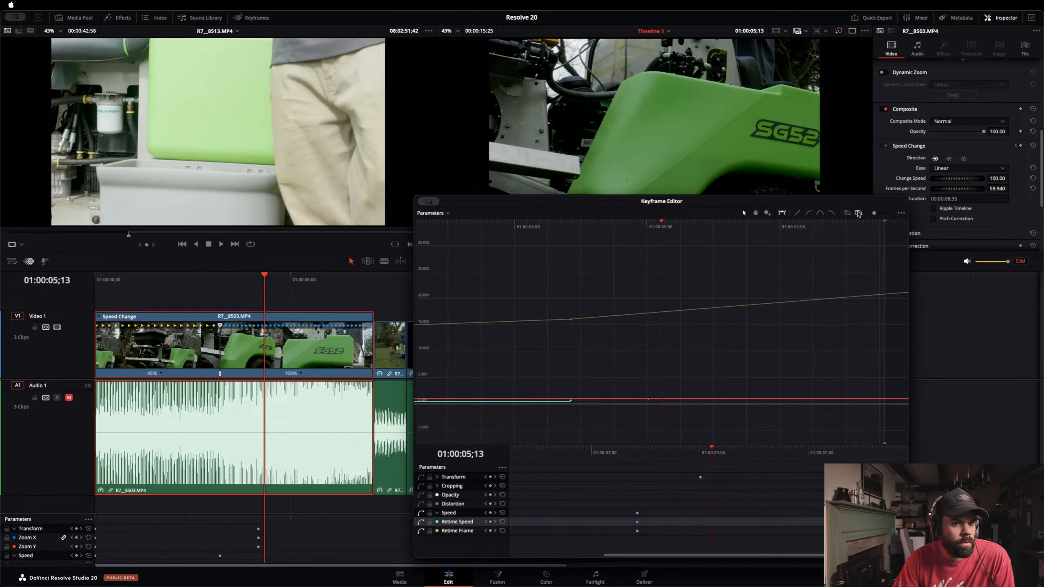
left_click(858, 213)
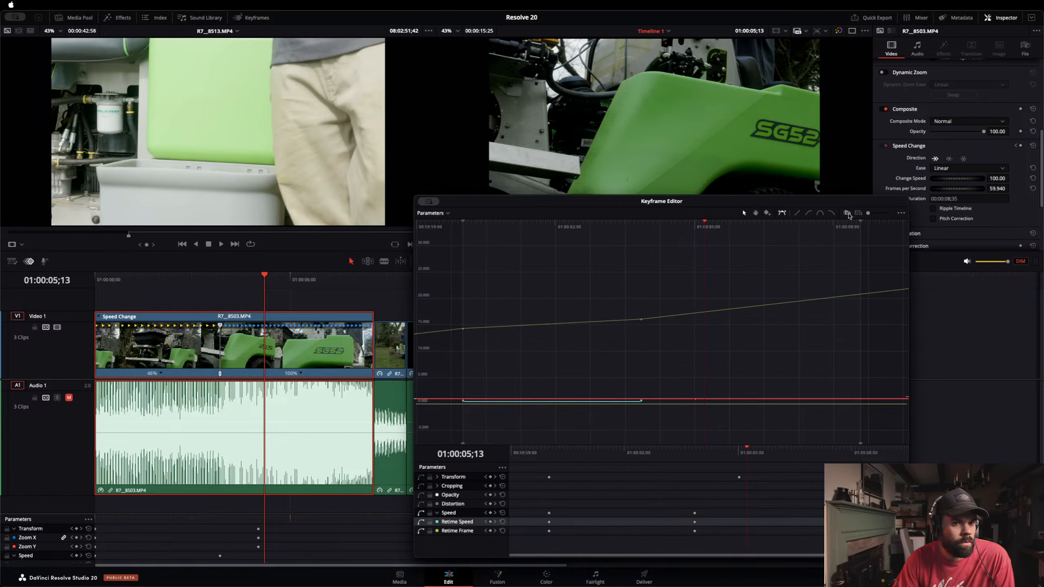
left_click(848, 213)
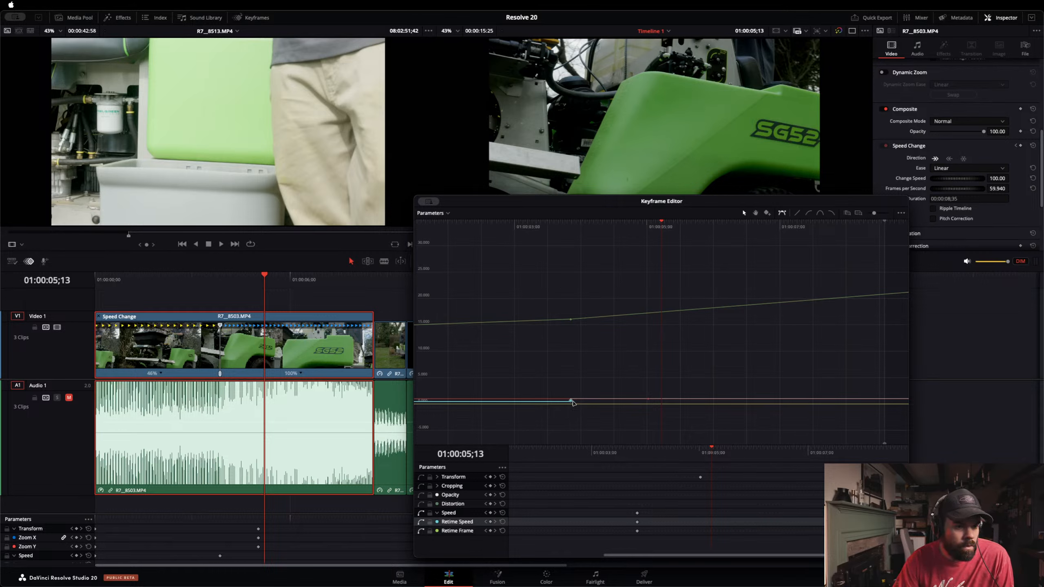
Step: Try to adjust the Retime Speed keyframe between the two speed segments, and check the clip's available retiming options
left_click_drag(573, 402, 572, 401)
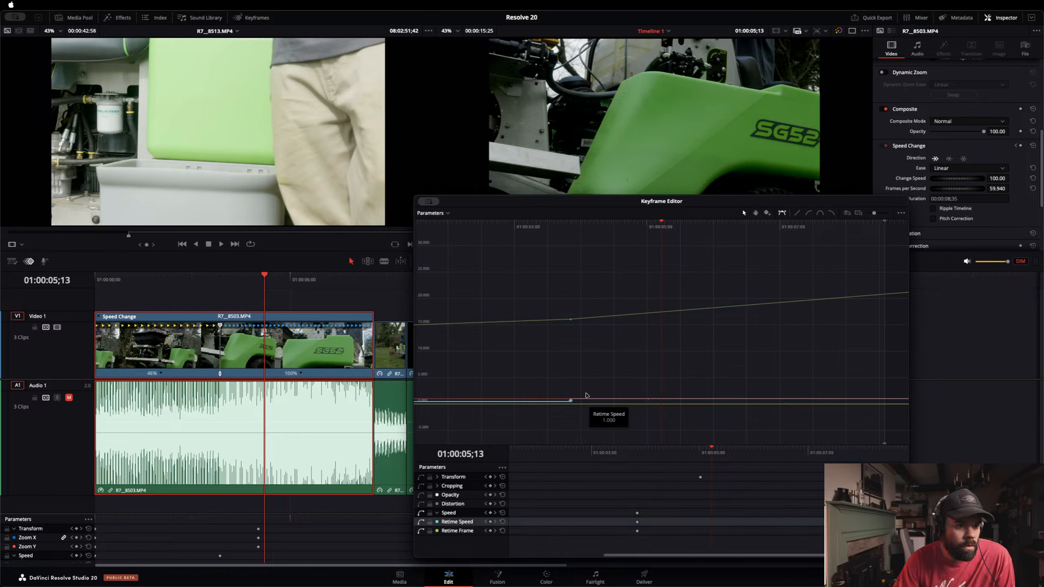
mouse_move(571, 401)
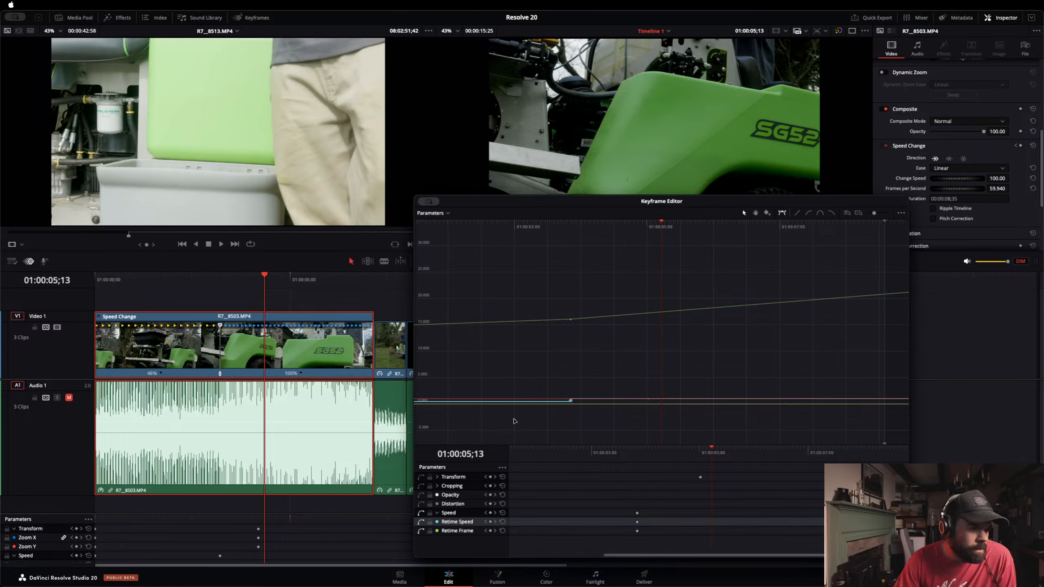
right_click(226, 357)
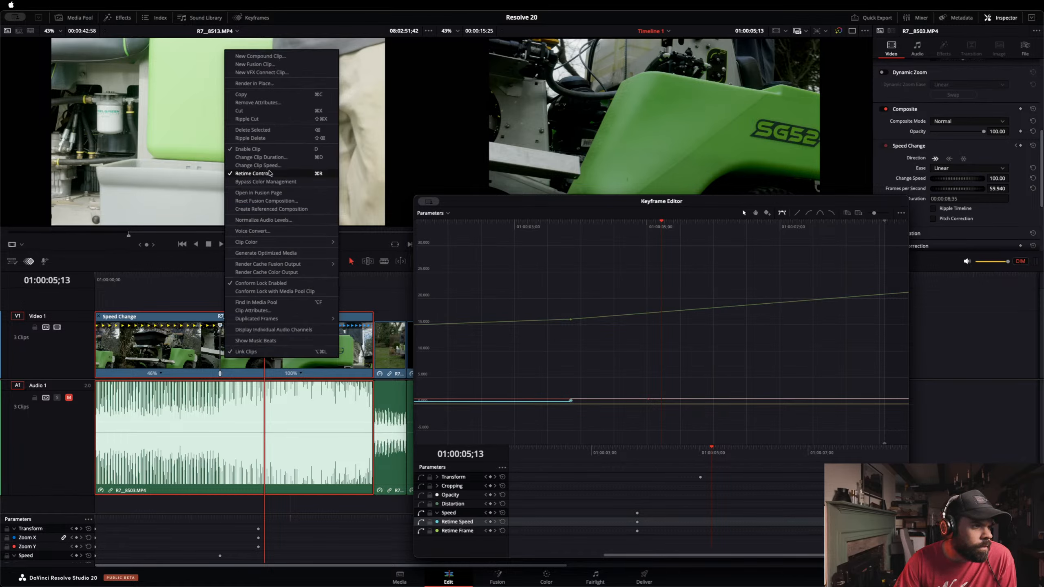
left_click(560, 418)
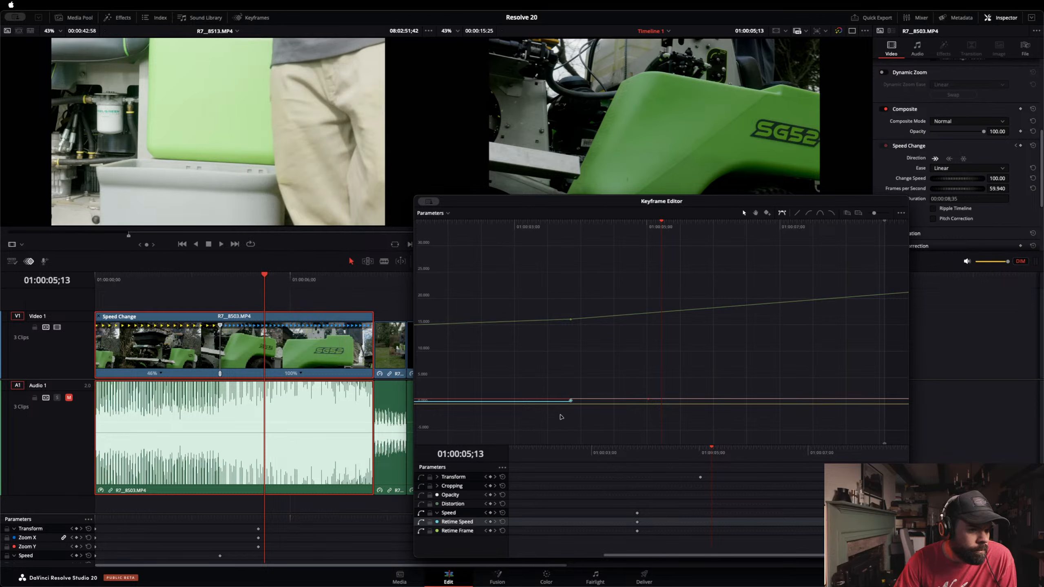
Step: Try to reposition the Retime Speed keyframe between the two segments, undo the move, and review the clip's options
left_click_drag(572, 402, 572, 401)
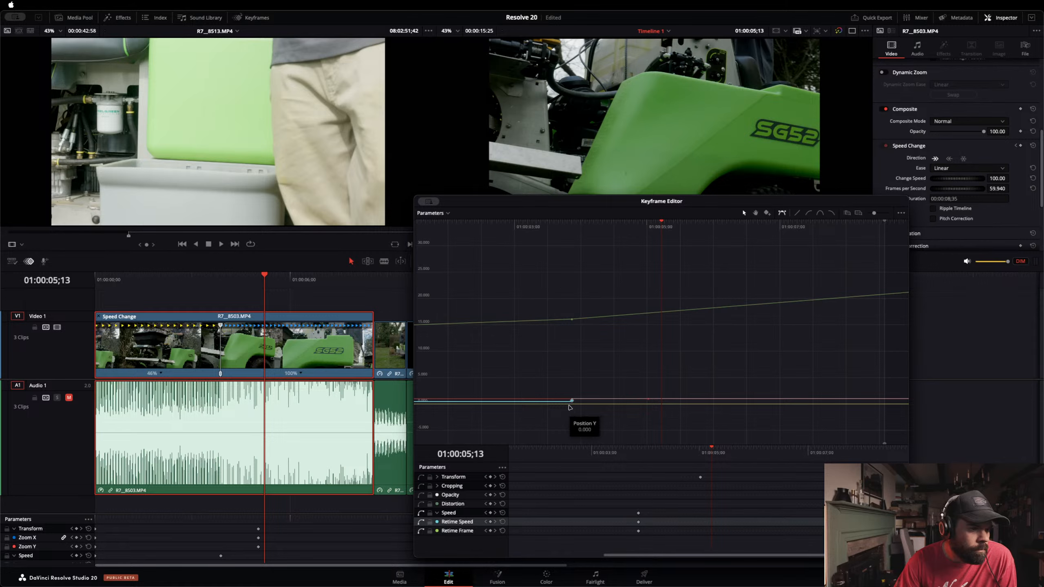
left_click_drag(572, 401, 586, 423)
key("super+z")
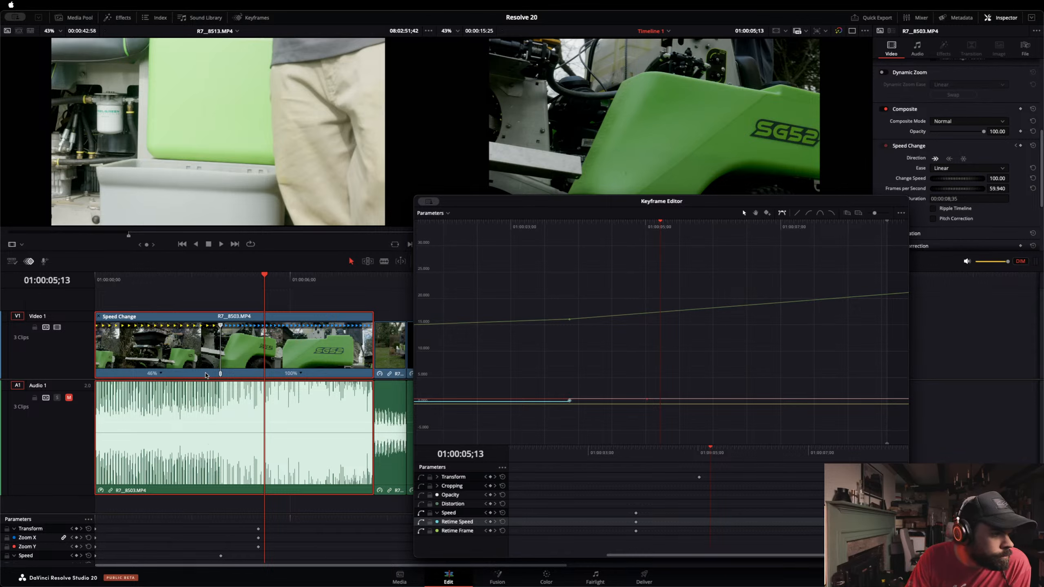
right_click(206, 375)
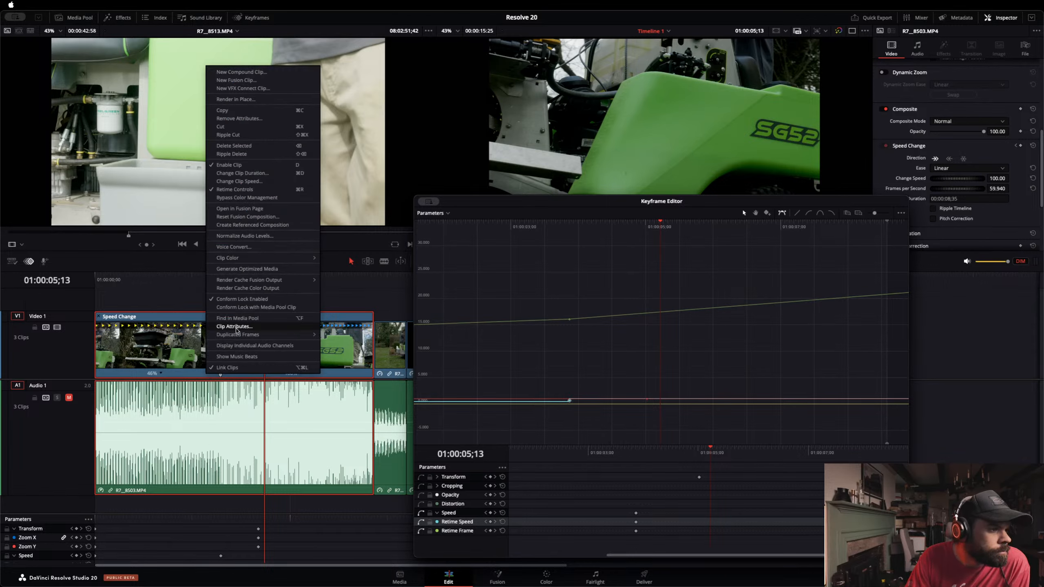
left_click(261, 317)
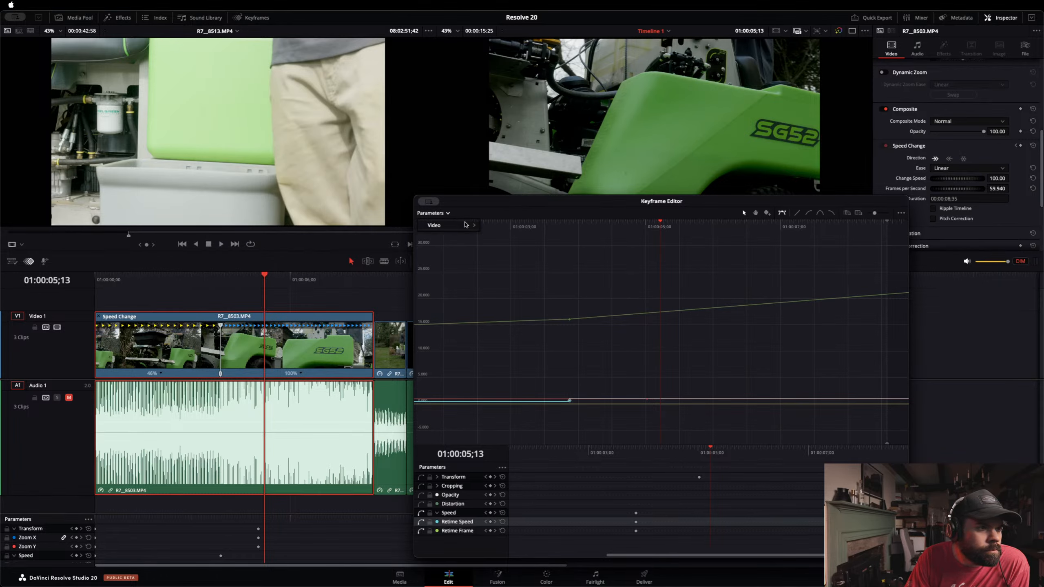
Step: Hide the Zoom Y, Position X and Position Y curves from the Keyframe Editor's graph
mouse_move(471, 225)
left_click(489, 256)
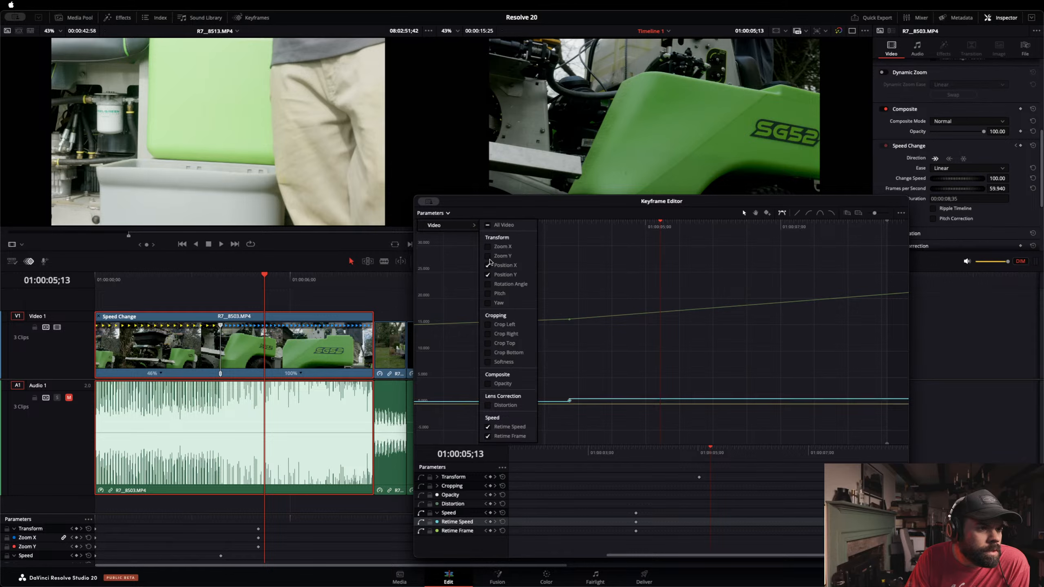
left_click(489, 265)
left_click(488, 274)
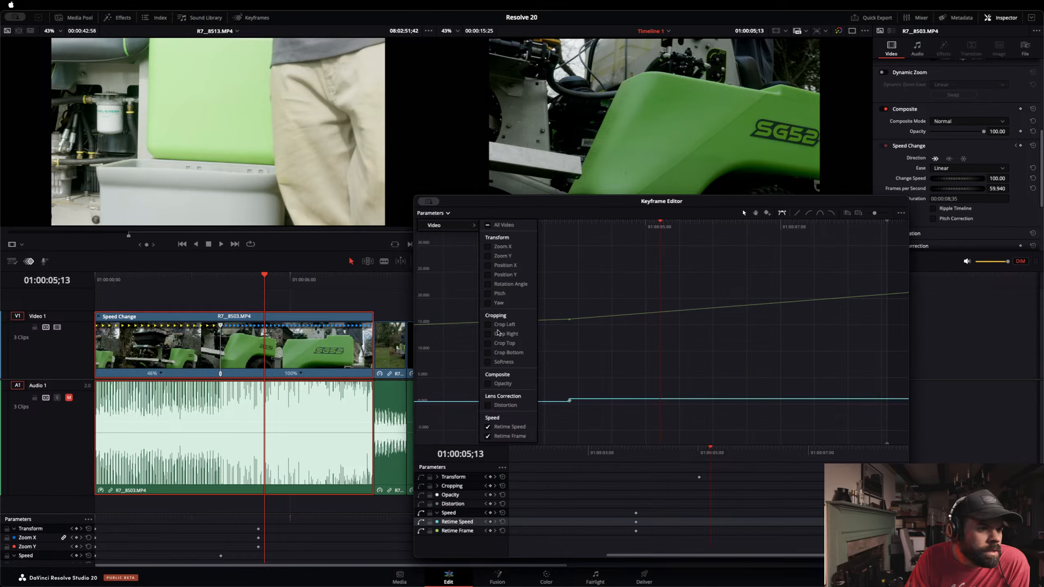
left_click(481, 207)
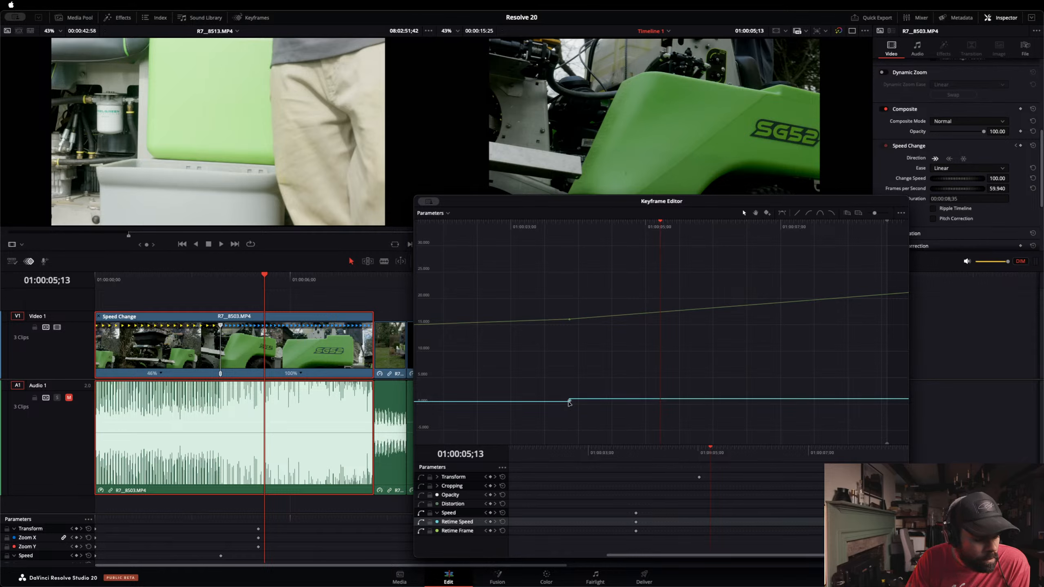
Step: Inspect the Retime Speed value of the keyframe between the slow and normal-speed segments
mouse_move(571, 402)
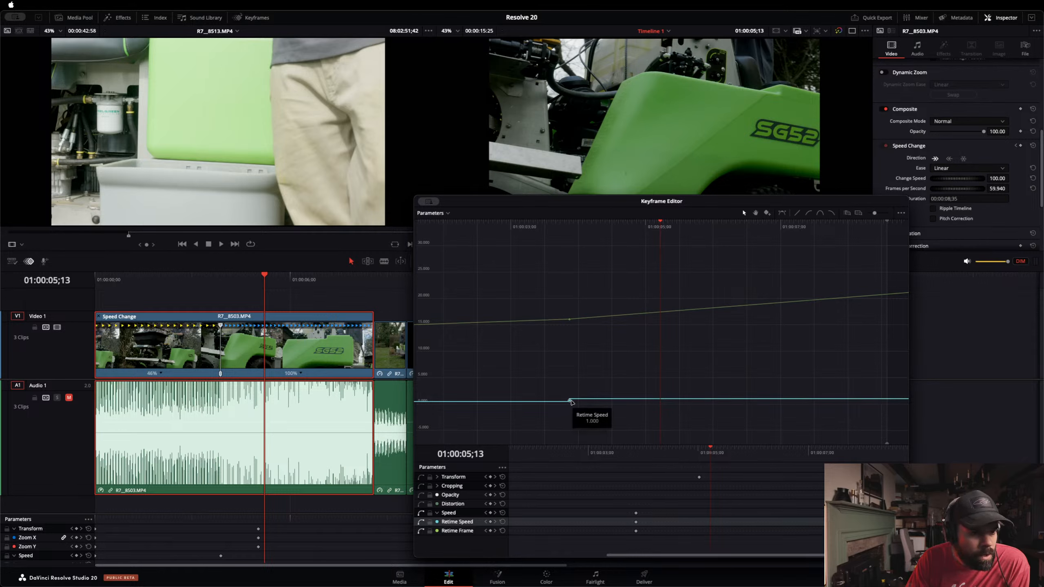
double_click(570, 401)
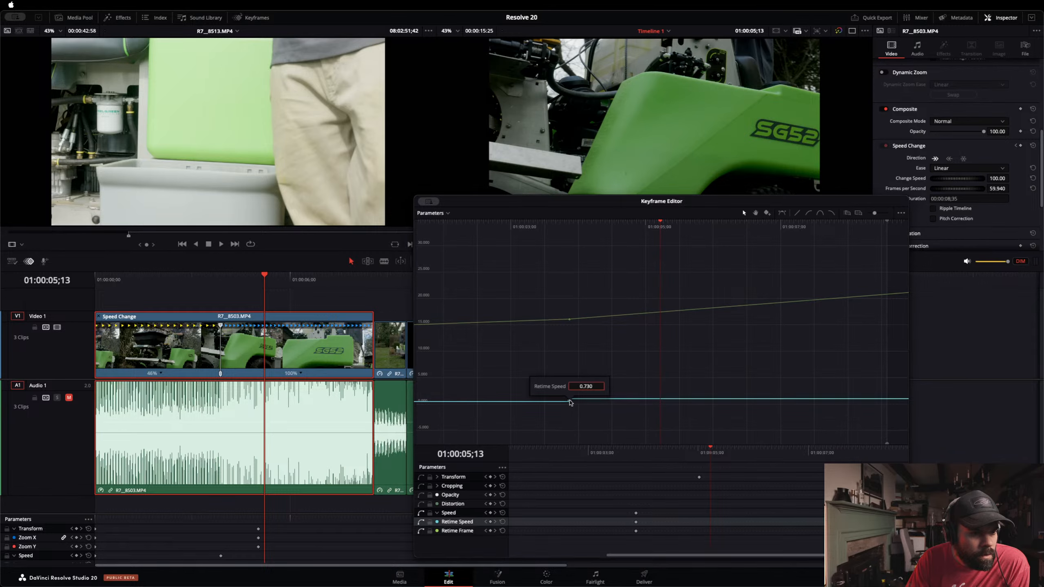
key("Return")
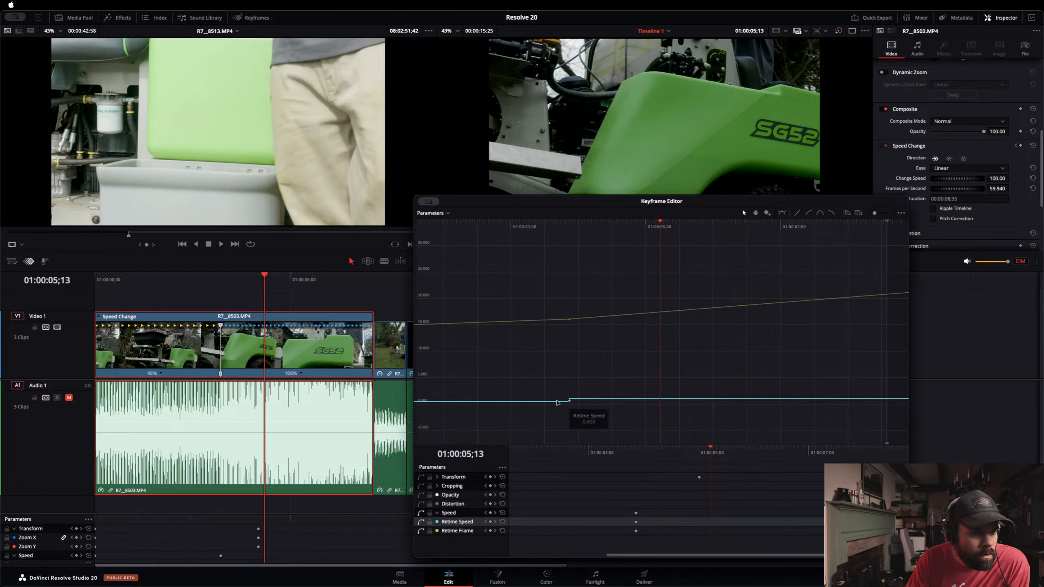
Step: Experiment with the first Retime Speed segment, ending at about 46%, and move its starting keyframe slightly later in the clip
mouse_move(560, 401)
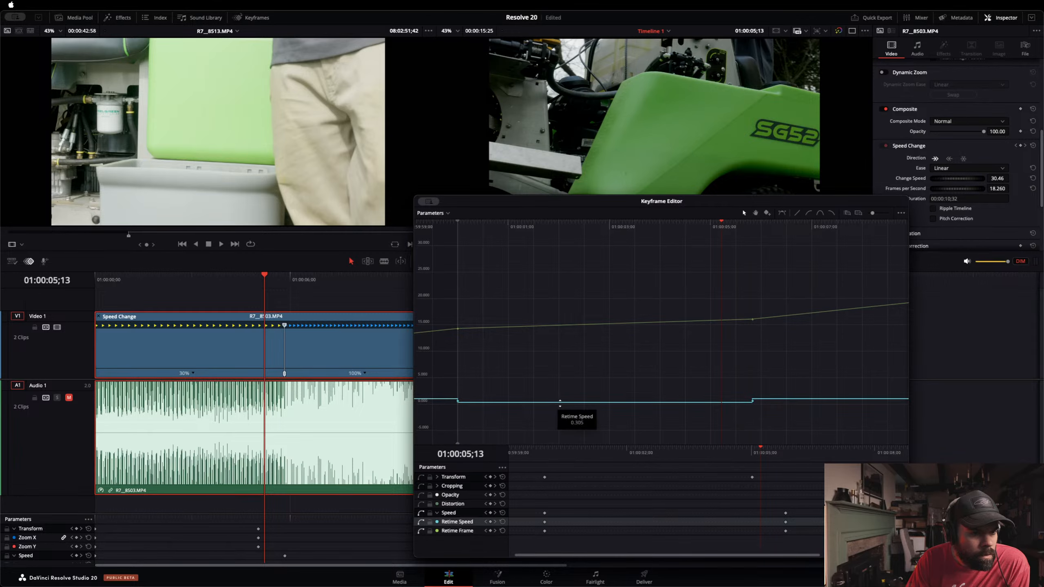
left_click_drag(562, 404, 561, 401)
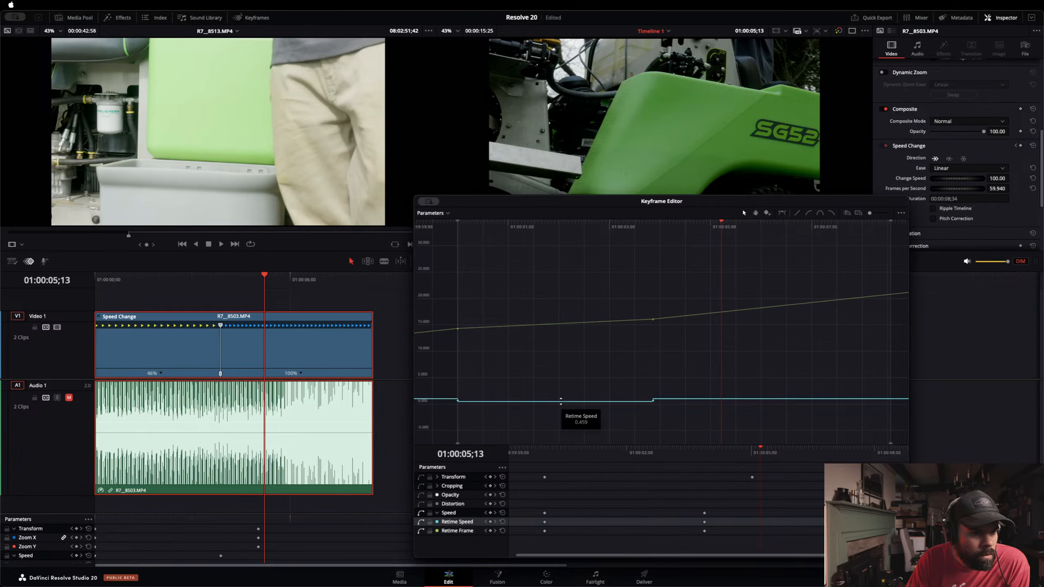
key("super+z")
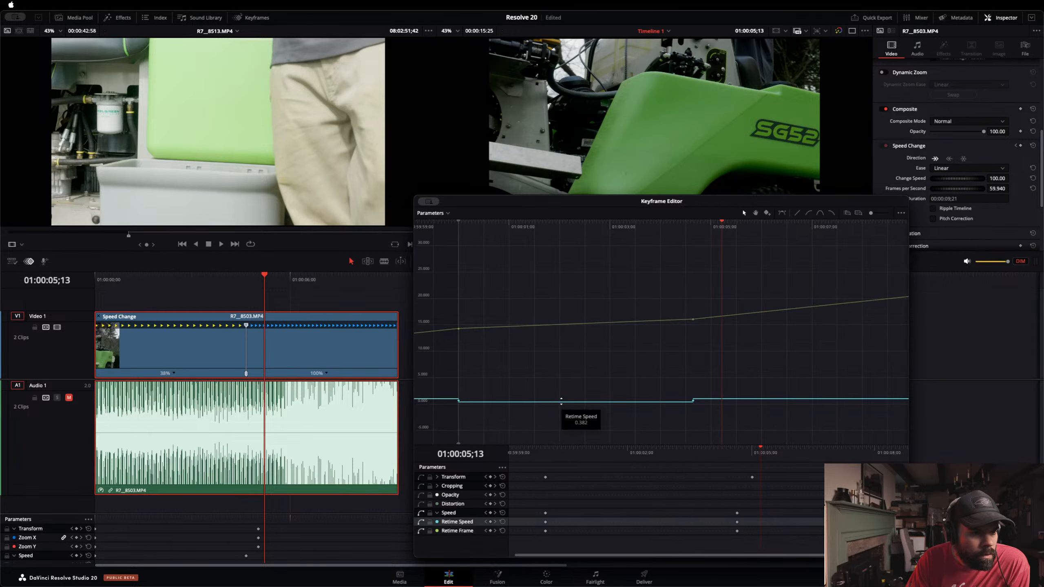
left_click_drag(561, 402, 561, 401)
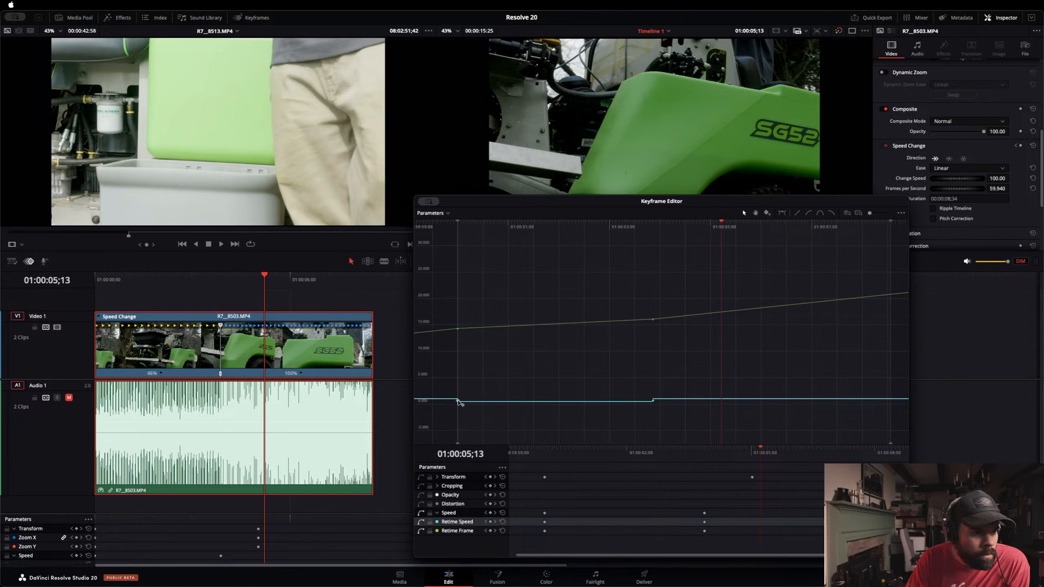
scroll(462, 401, "left", 1)
left_click_drag(459, 401, 484, 401)
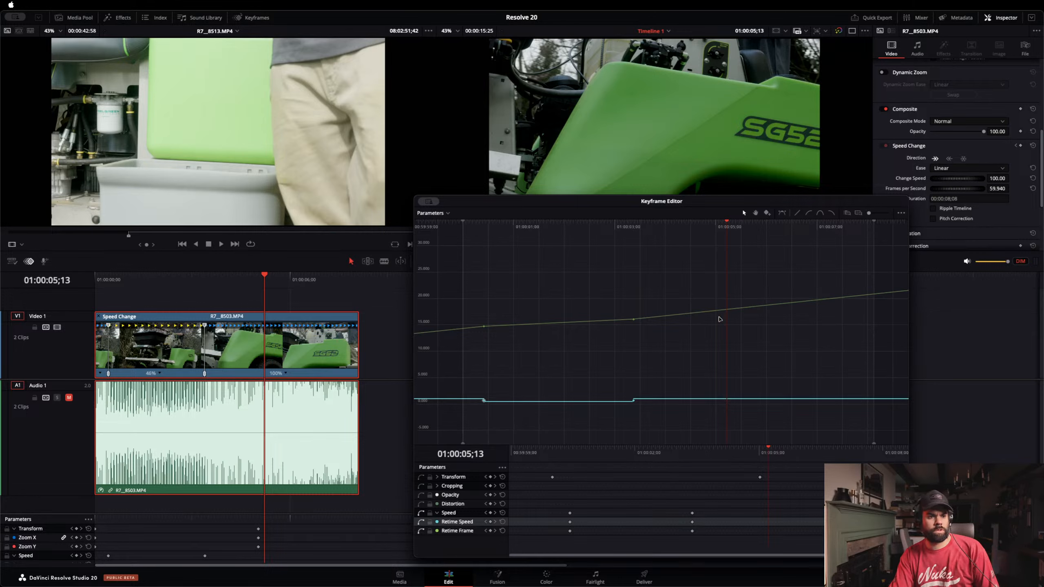
Step: Raise the second Retime Frame keyframe to about 17.5, and lower it until the adjoining segments play at about 46% and 101%
left_click(634, 321)
mouse_move(636, 323)
left_mouse_down()
mouse_move(635, 341)
mouse_move(640, 314)
left_mouse_up()
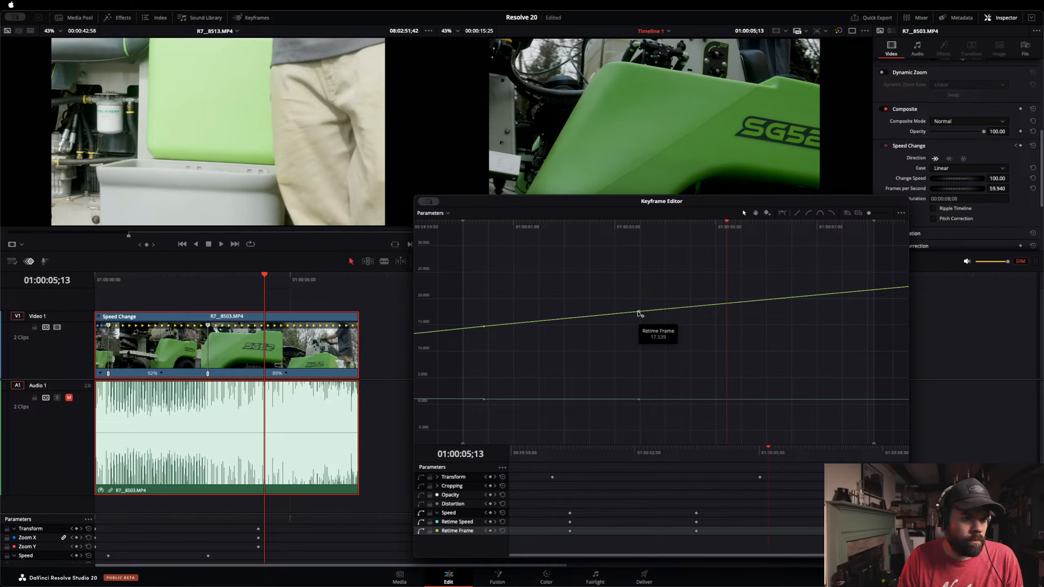
left_click_drag(640, 314, 640, 322)
mouse_move(642, 320)
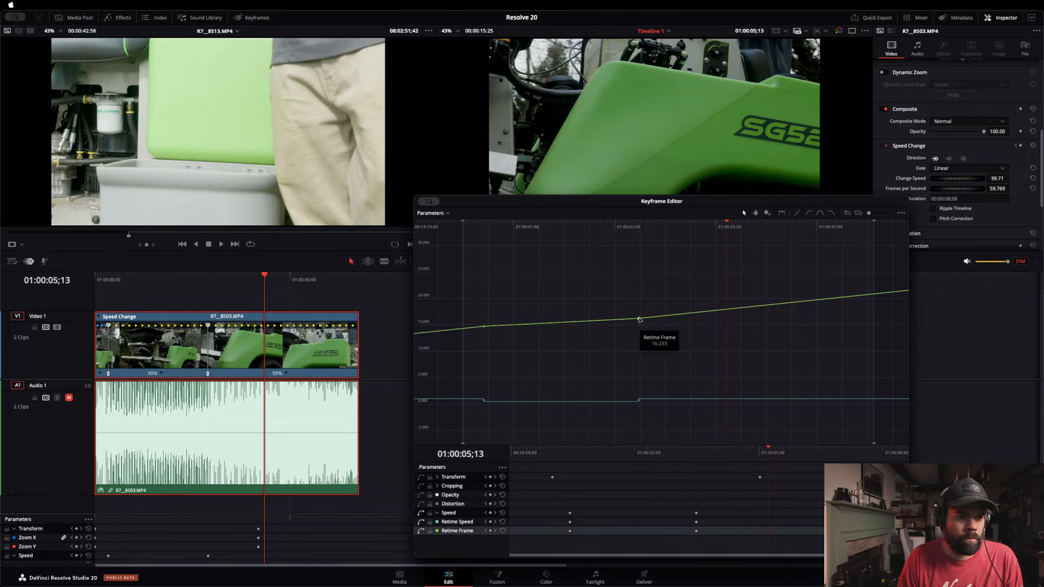
left_click_drag(639, 319, 640, 321)
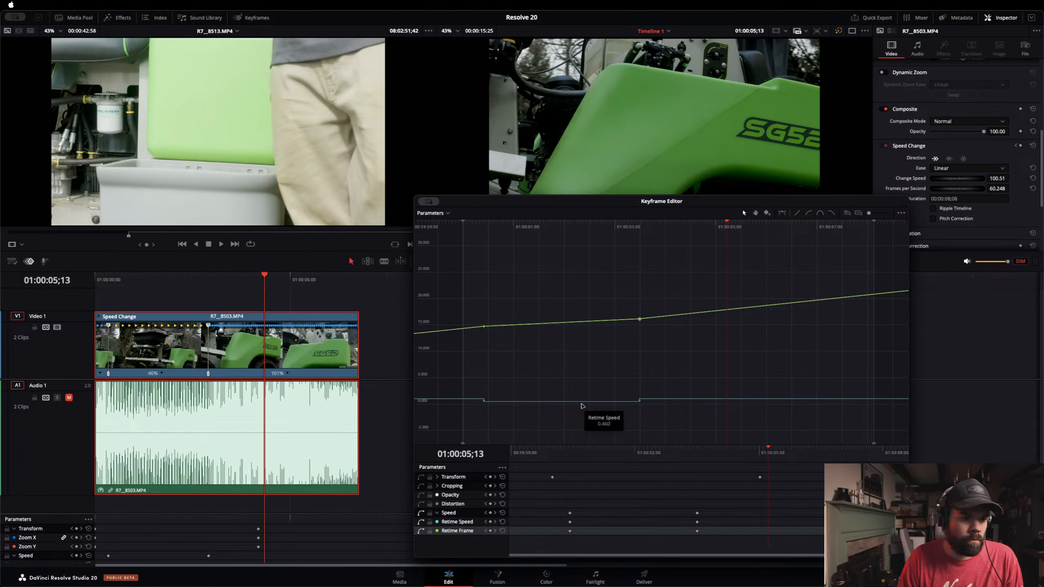
Step: Select the Retime Speed curve and try fine adjustments to the segments on either side of its second keyframe
left_click(582, 401)
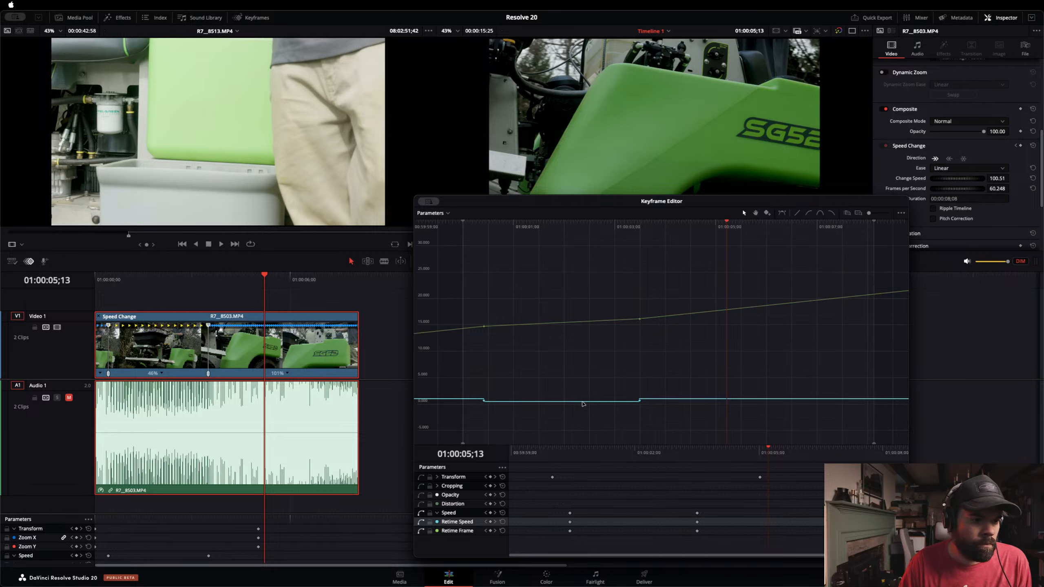
left_click_drag(576, 404, 577, 403)
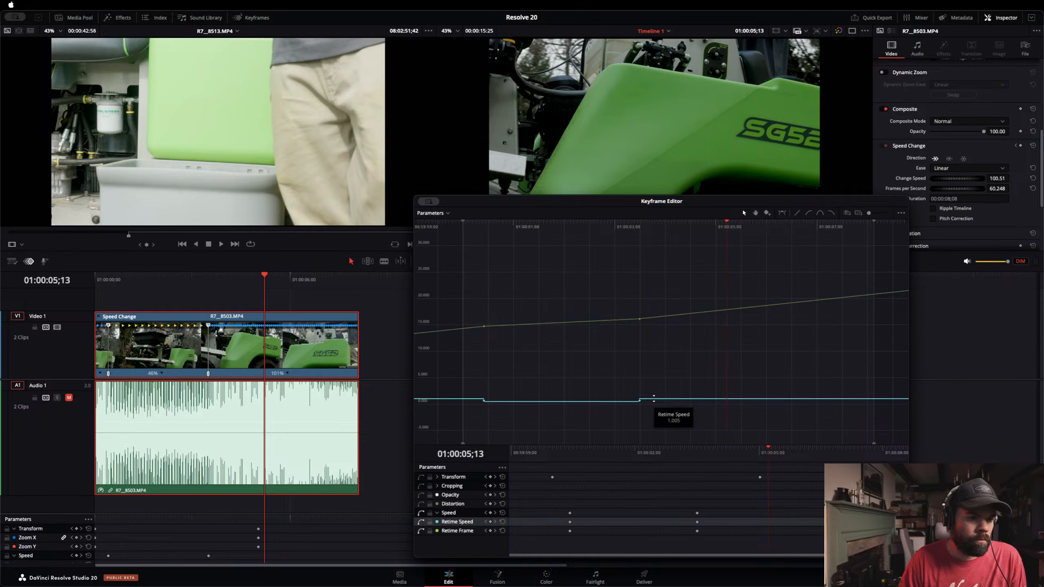
left_click_drag(654, 398, 654, 398)
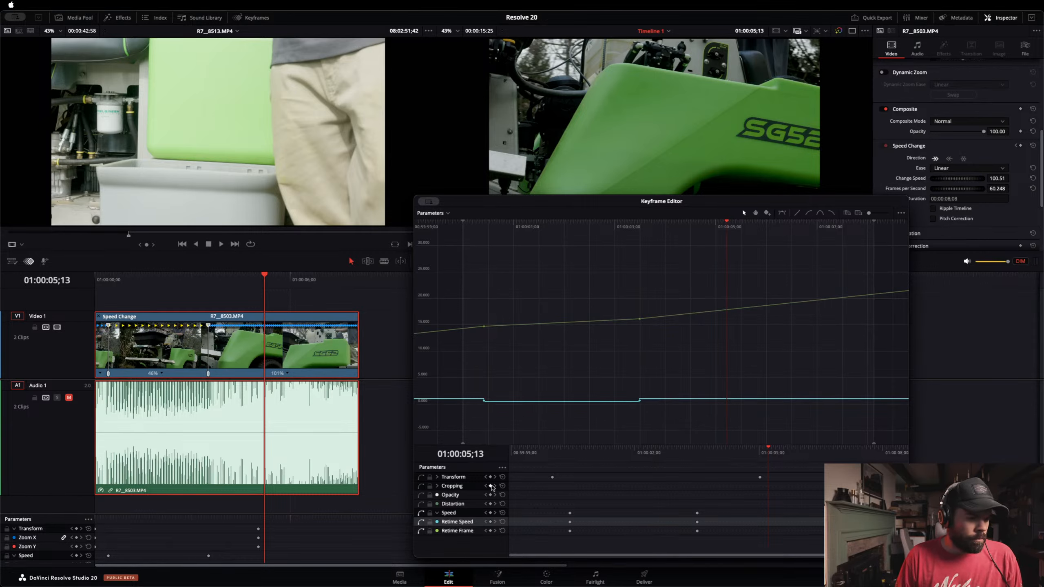
Step: Examine the individual Transform parameters and their keyframes in the Keyframe Editor's parameter list
left_click(441, 478)
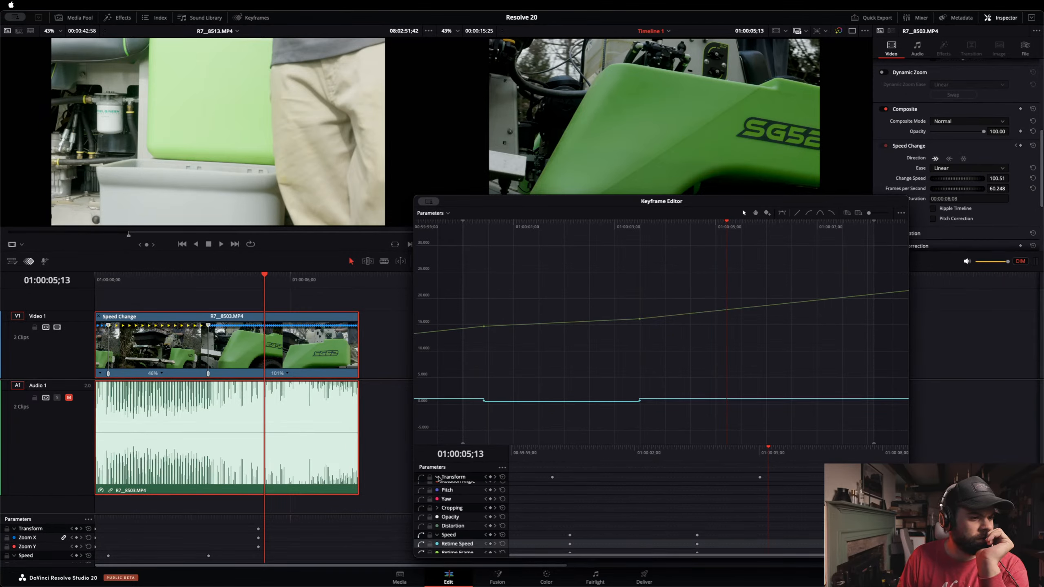
scroll(473, 481, "down", 2)
scroll(480, 482, "up", 2)
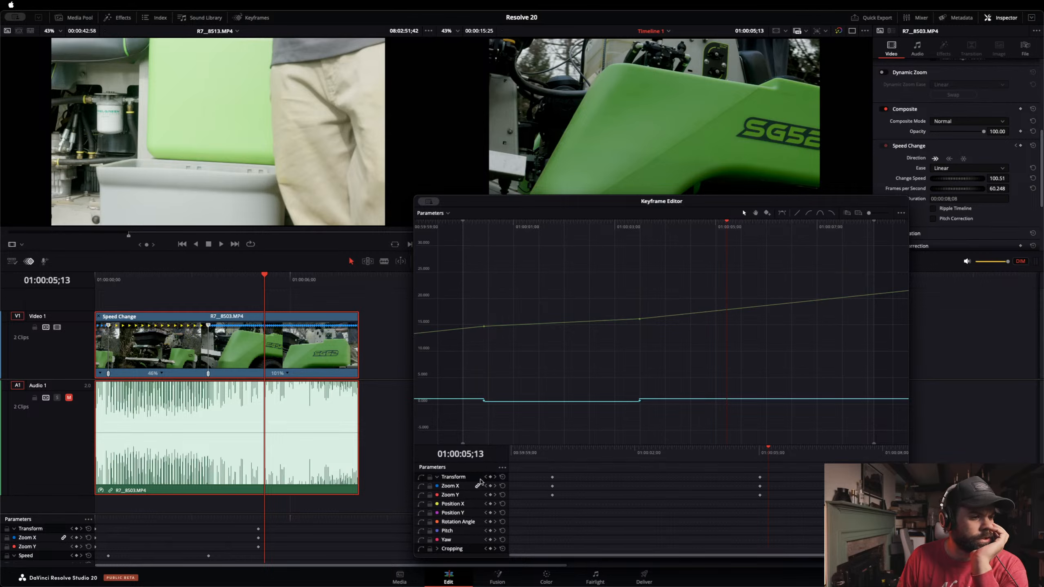
left_click(436, 477)
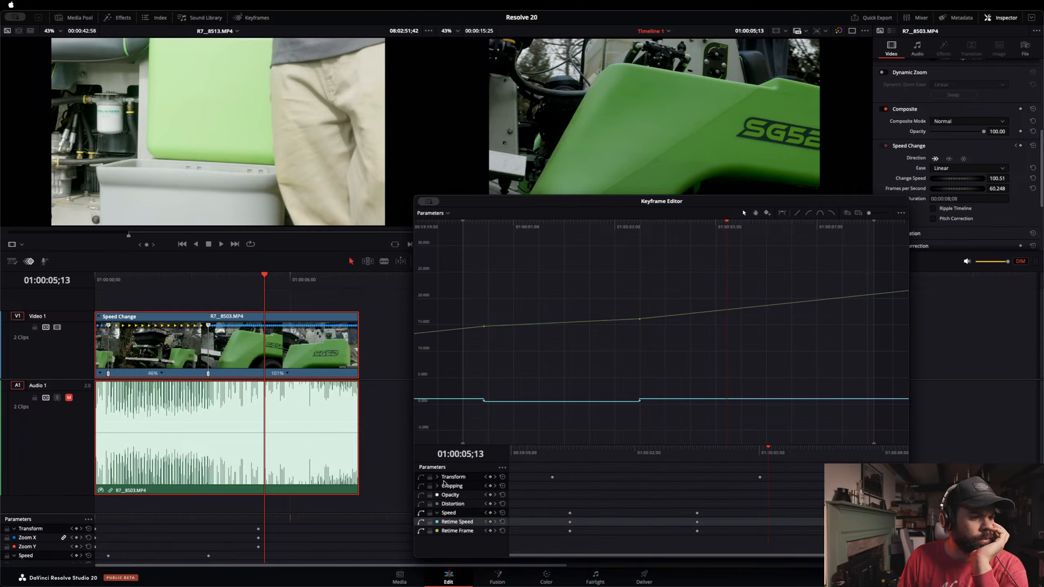
mouse_move(638, 399)
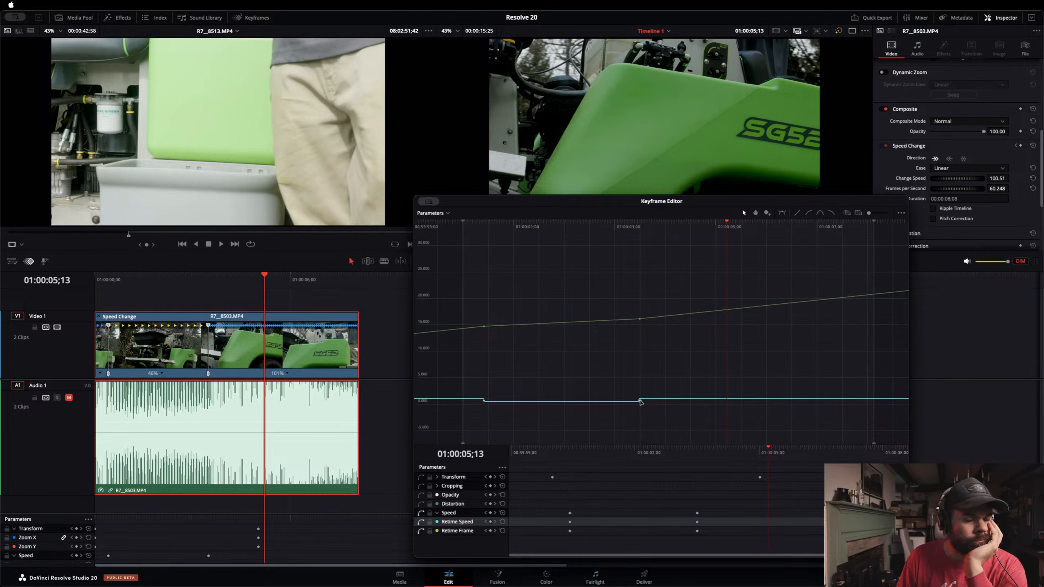
Step: Display the Keyframe Editor's time ruler in frames and check the Snap Keyframes to Grid option
left_click(901, 213)
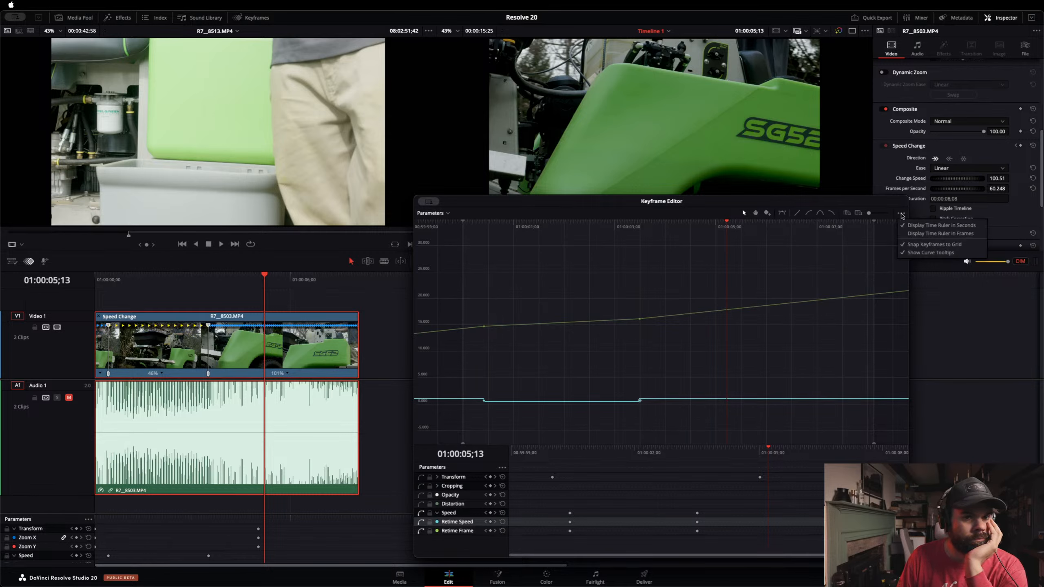
left_click(920, 233)
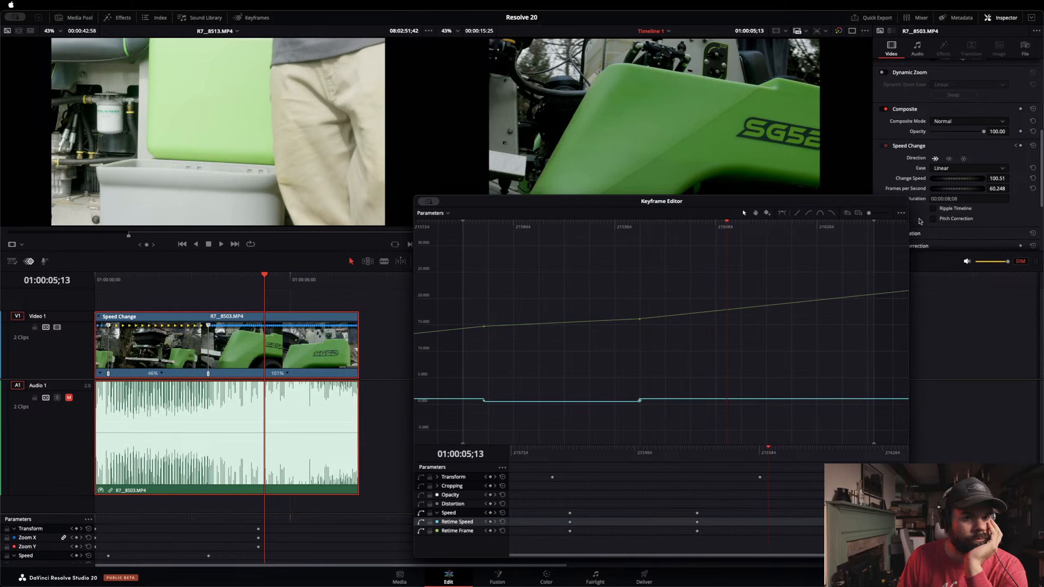
left_click(900, 213)
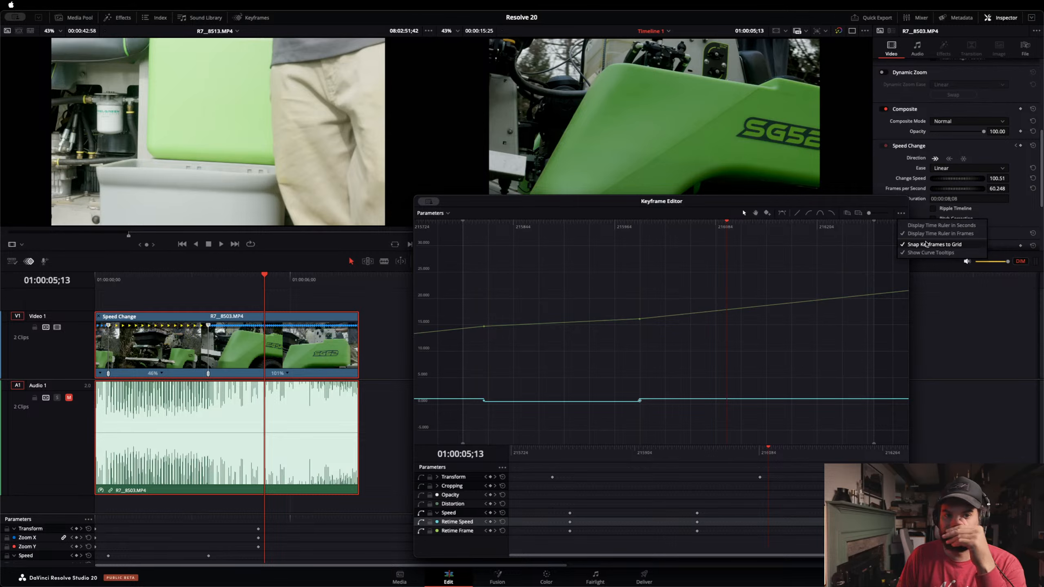
left_click(926, 244)
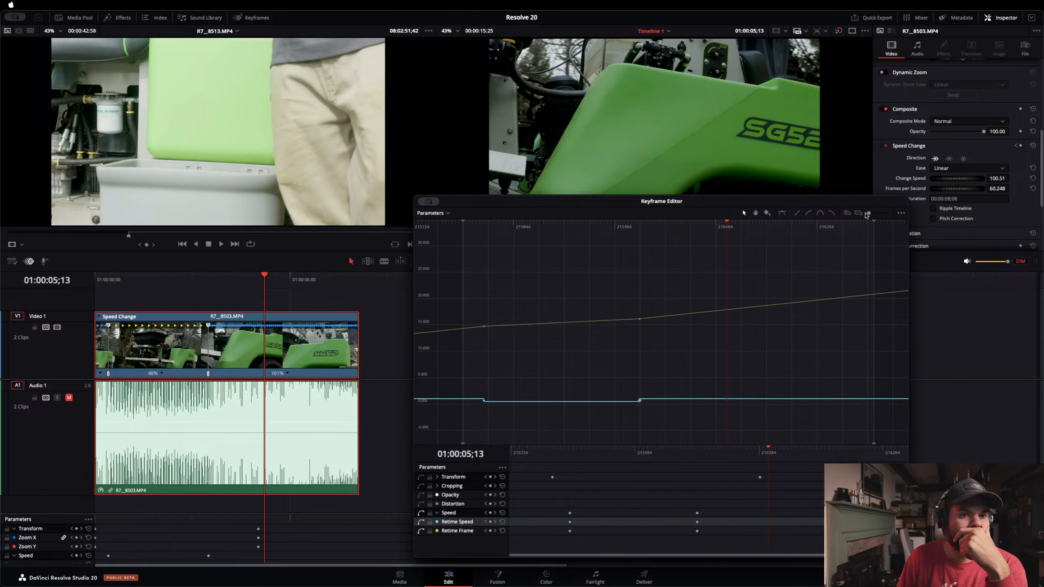
Step: Raise the Retime Speed segment after the second speed keyframe to about 1522%, and nudge that keyframe slightly earlier
left_click_drag(869, 213, 888, 214)
left_click(493, 223)
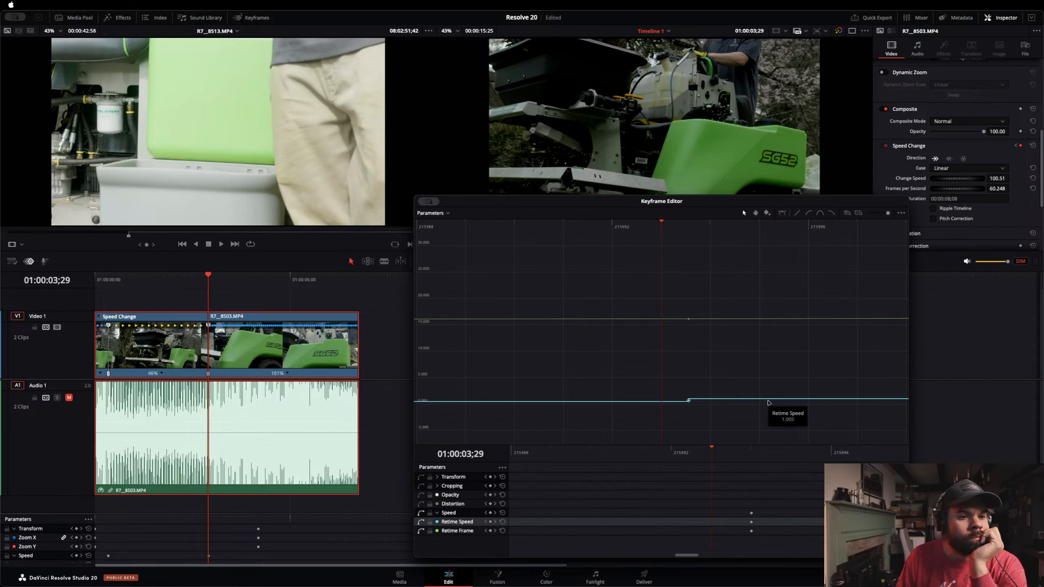
left_click_drag(770, 401, 769, 324)
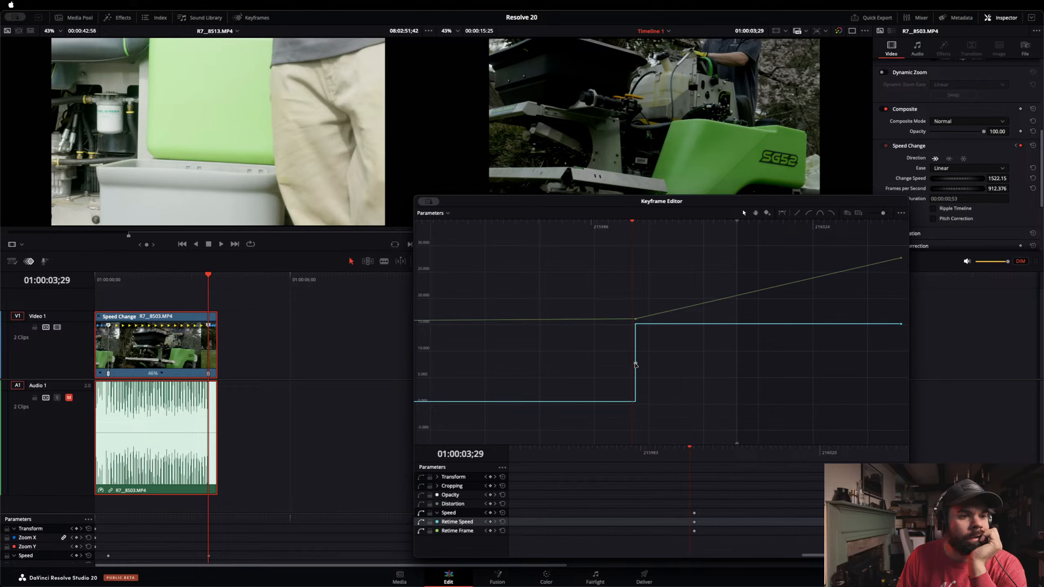
left_click_drag(636, 365, 636, 364)
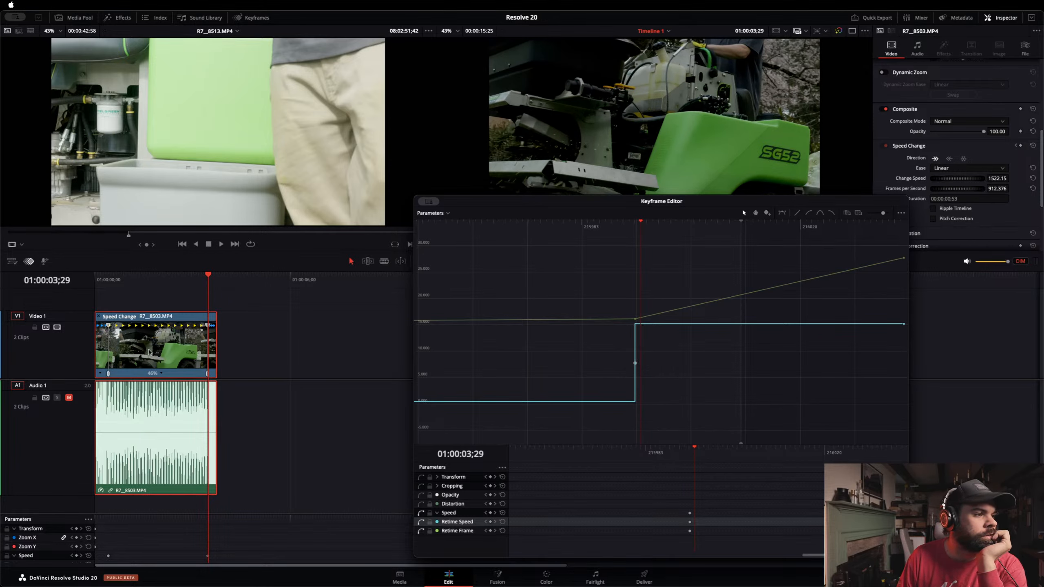
Step: Check the retimed clip's options and the Keyframe Editor's display options for further speed curve controls
right_click(149, 352)
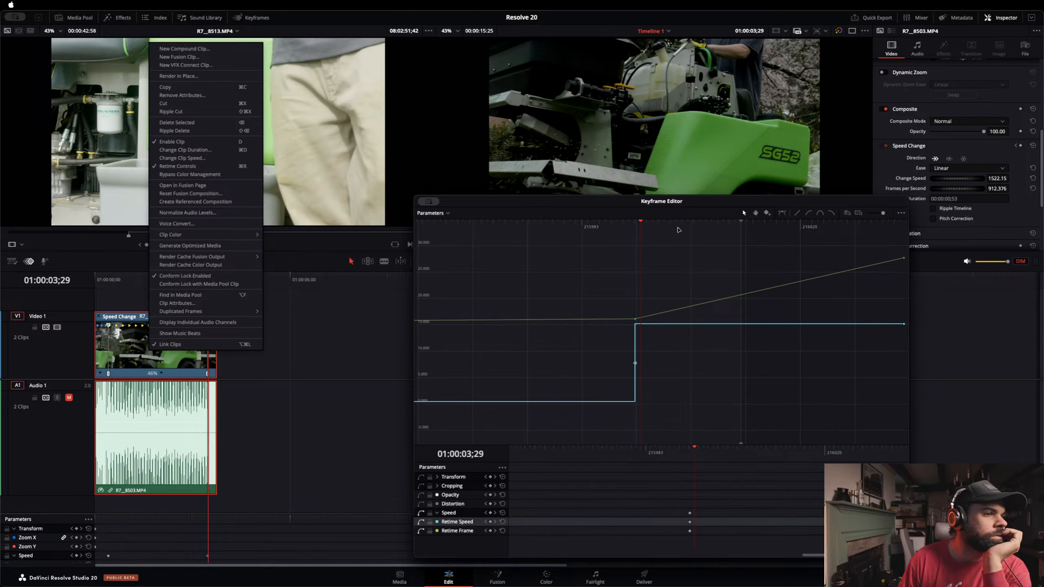
left_click(904, 213)
left_click(902, 213)
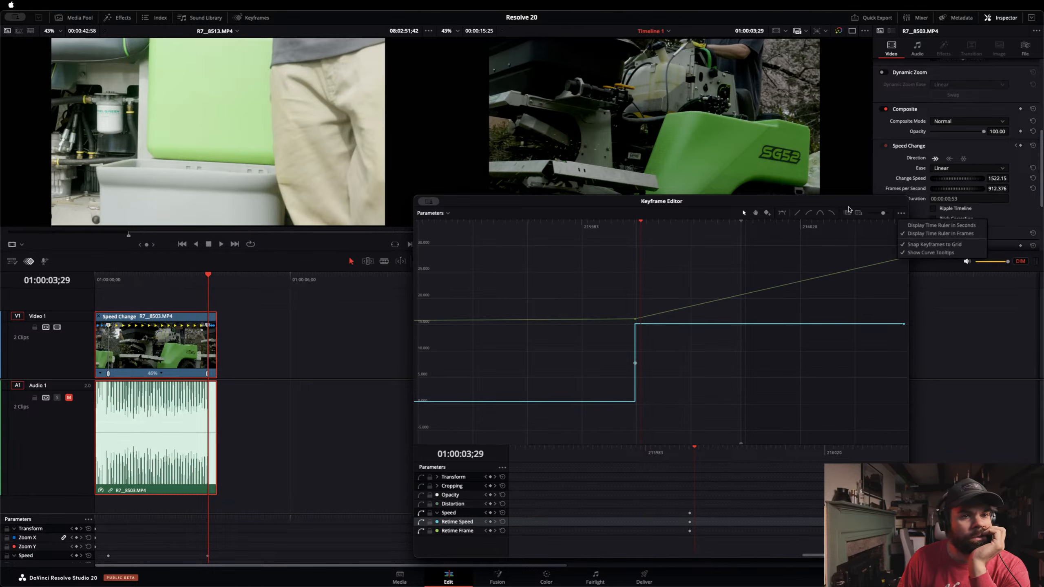
left_click(763, 210)
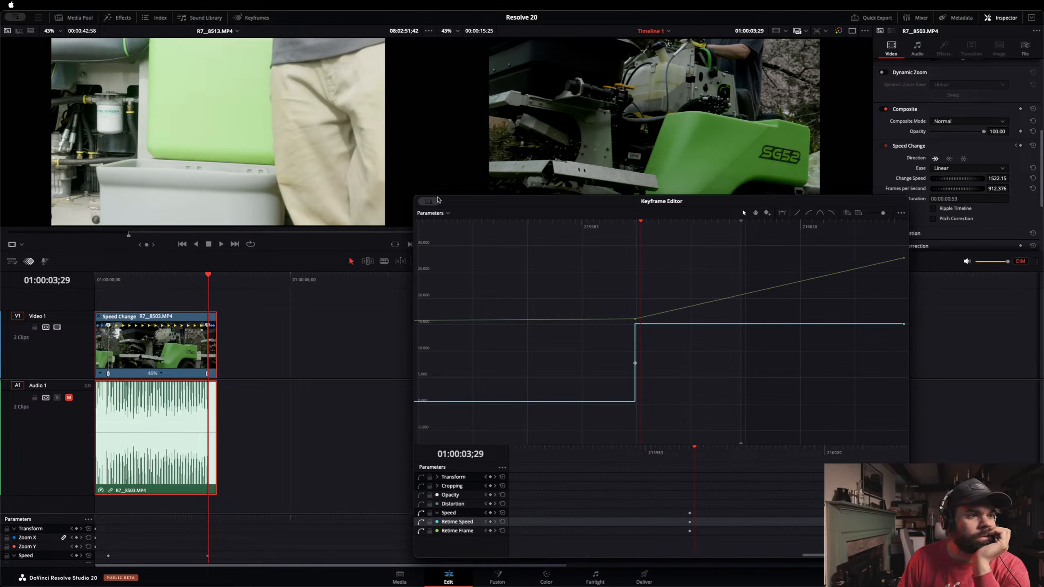
Step: Check which video parameters the Keyframe Editor can graph, and dock the floating editor back into the main window
left_click(445, 213)
mouse_move(456, 226)
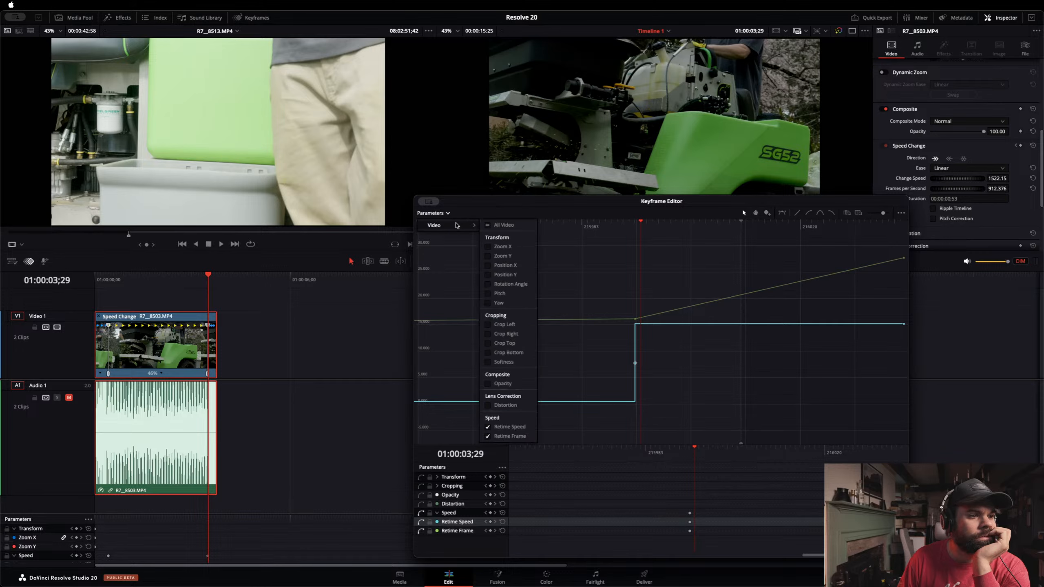
left_click(455, 212)
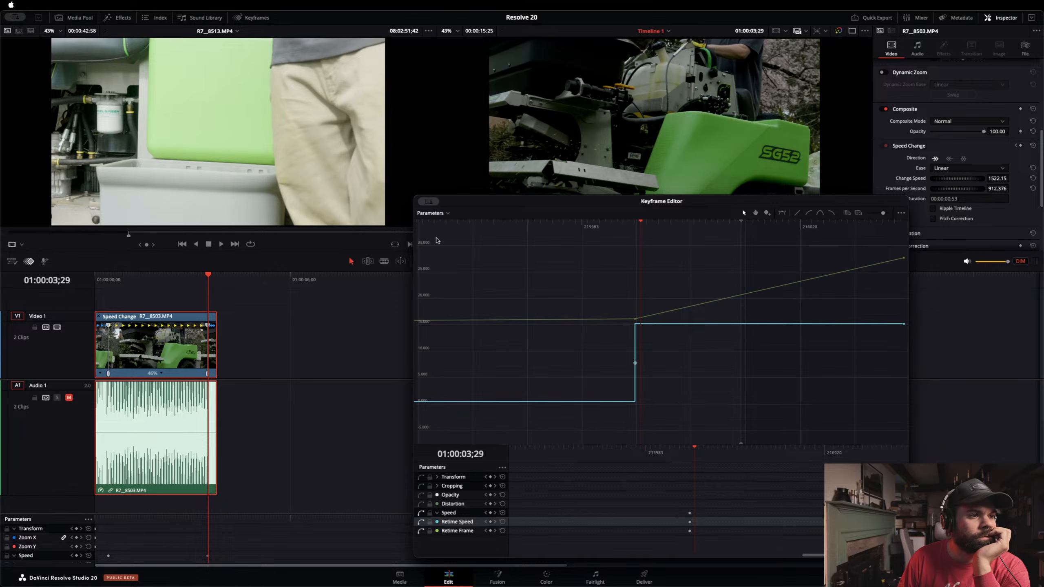
left_click(429, 202)
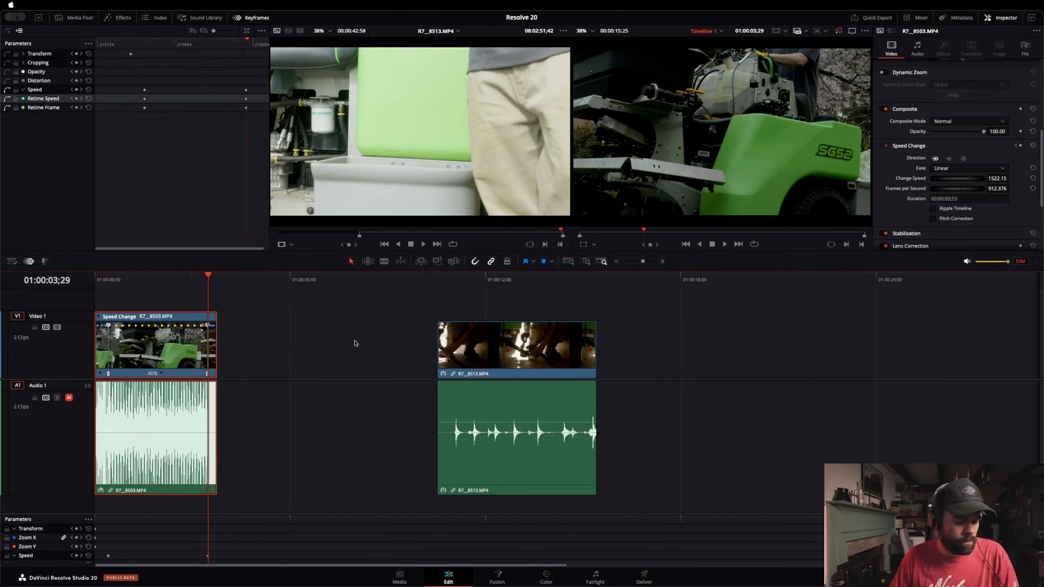
Step: Undo the speed curve, retime, zoom keyframe and audio mute edits until clip R7__8503.MP4 is back at 100% speed without keyframes
key("super+z")
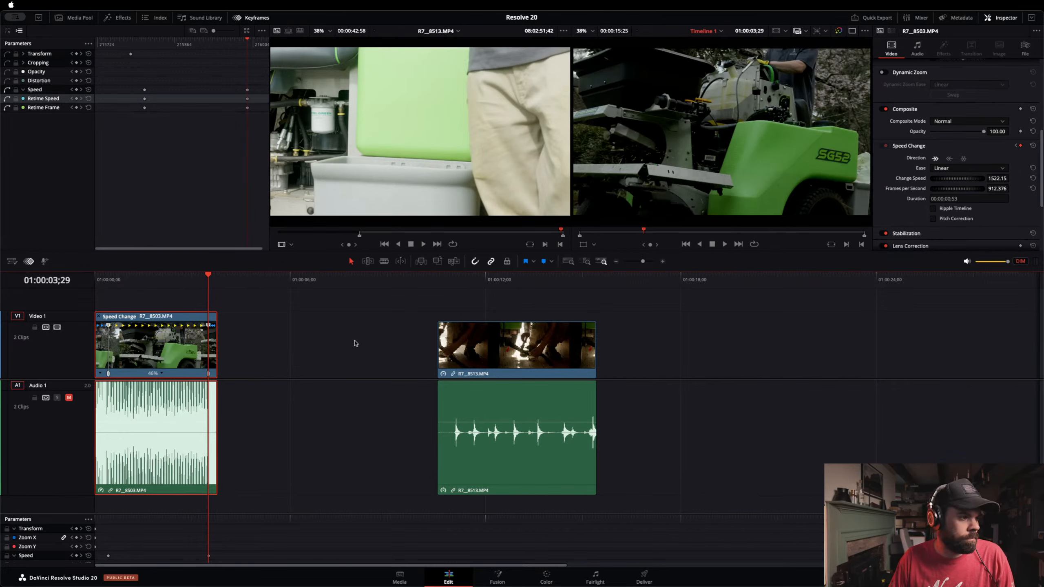
key("super+z")
key("super+z")
key("super+z")
key("super+z")
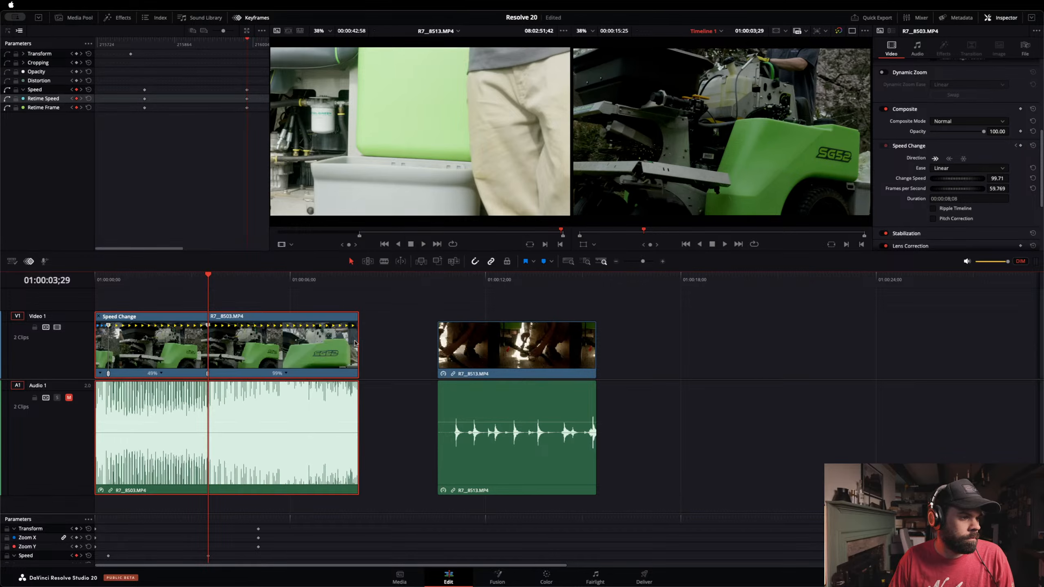
key("super+z")
key("super+z")
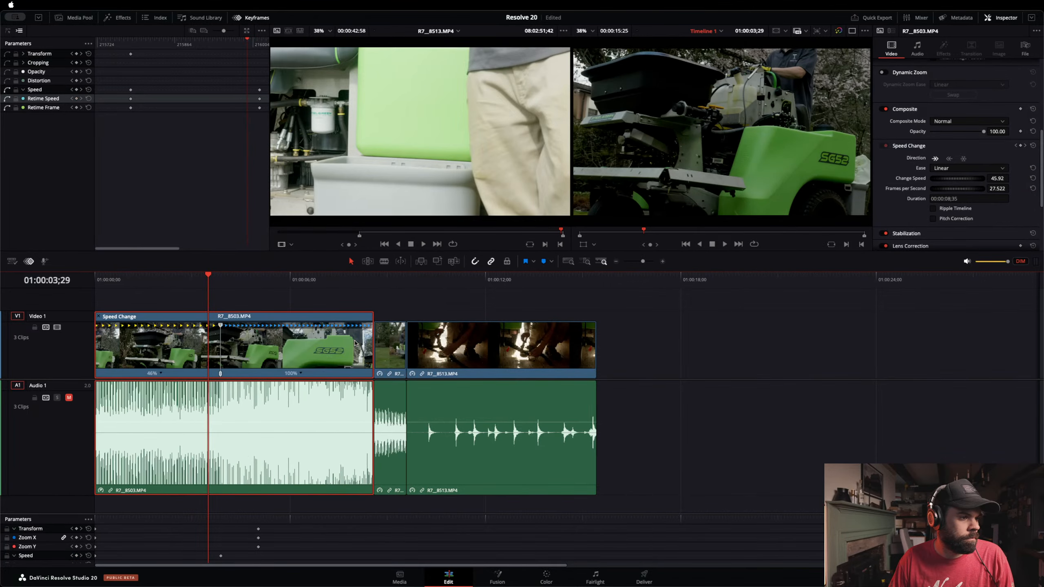
key("super+z")
key("super+z")
key("super+z")
key("super+z")
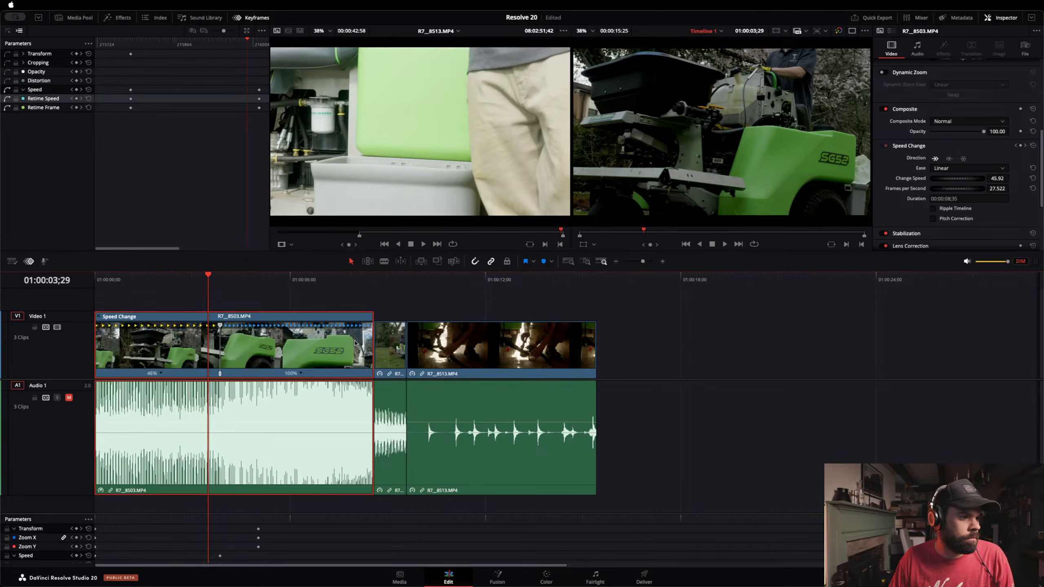
key("super+z")
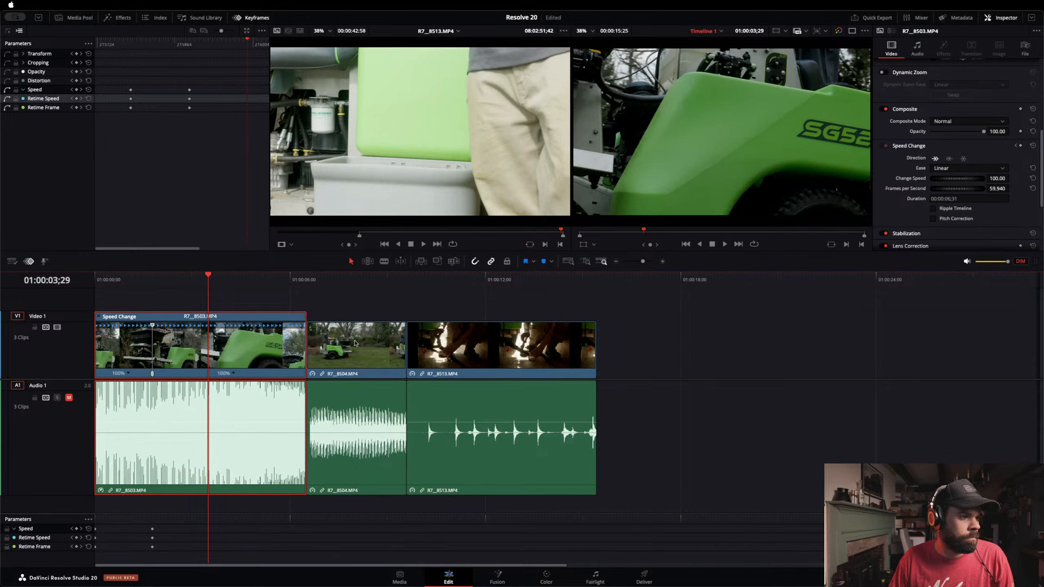
key("super+z")
key("super+z")
key("super+z")
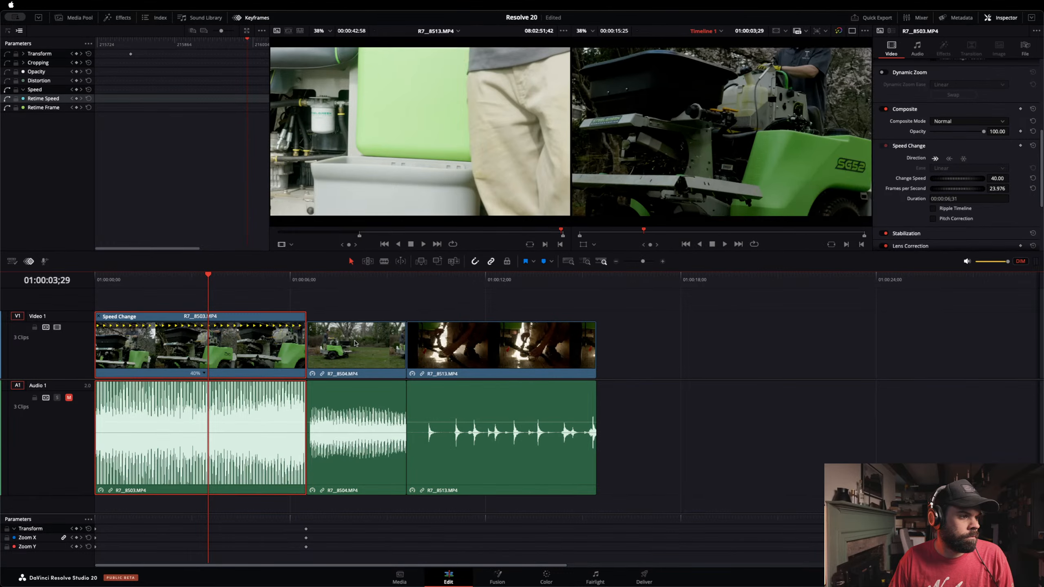
key("super+z")
key("super+z")
key("super+z")
key("super+z")
key("super+z")
key("super+z")
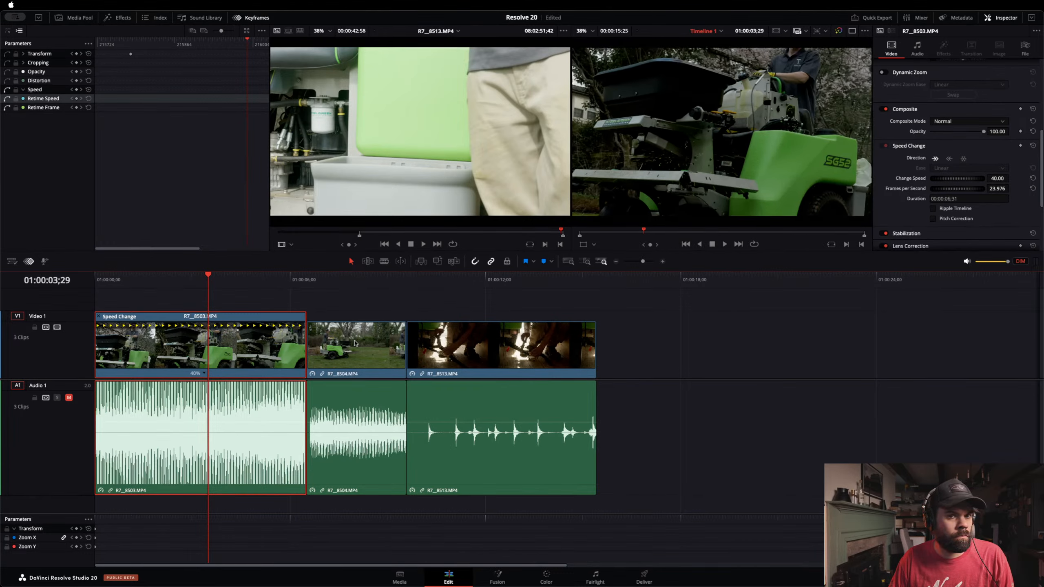
key("super+z")
key("super+z")
key("super+z")
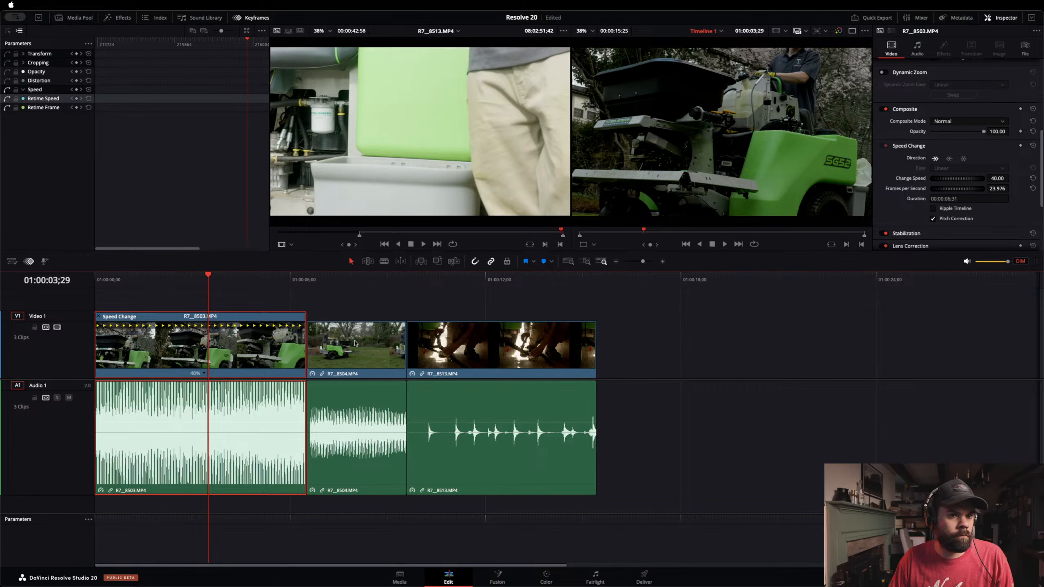
key("super+z")
key("super+z")
key("super+z")
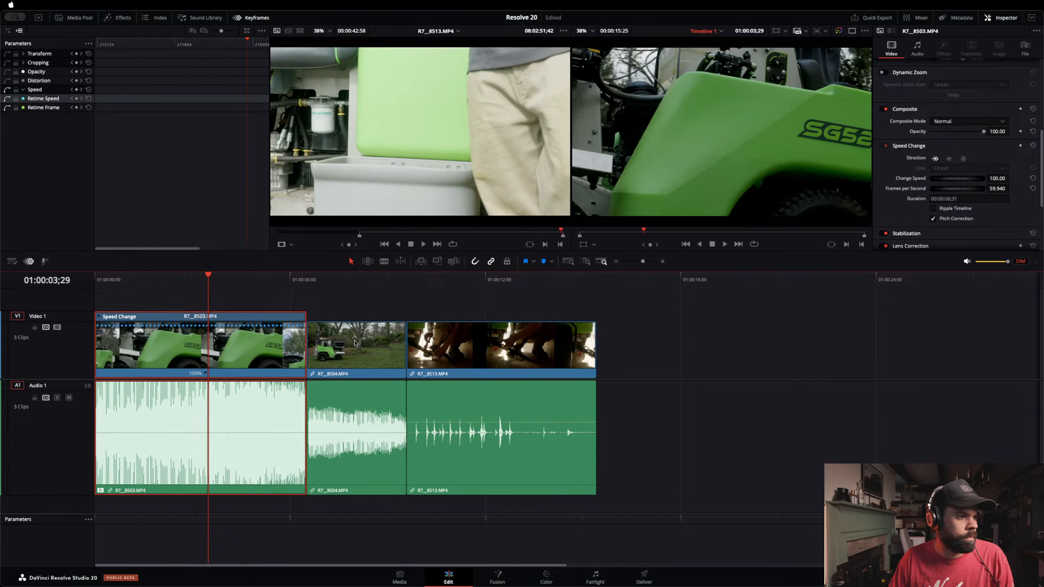
Step: Close the docked Keyframe Editor and show the timeline's Edit Index instead
right_click(354, 342)
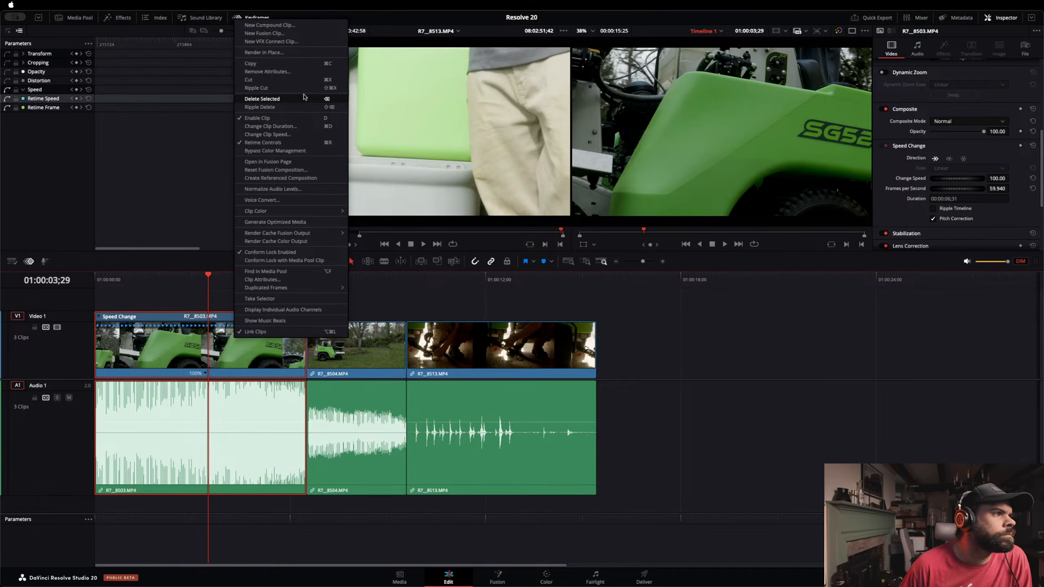
left_click(258, 17)
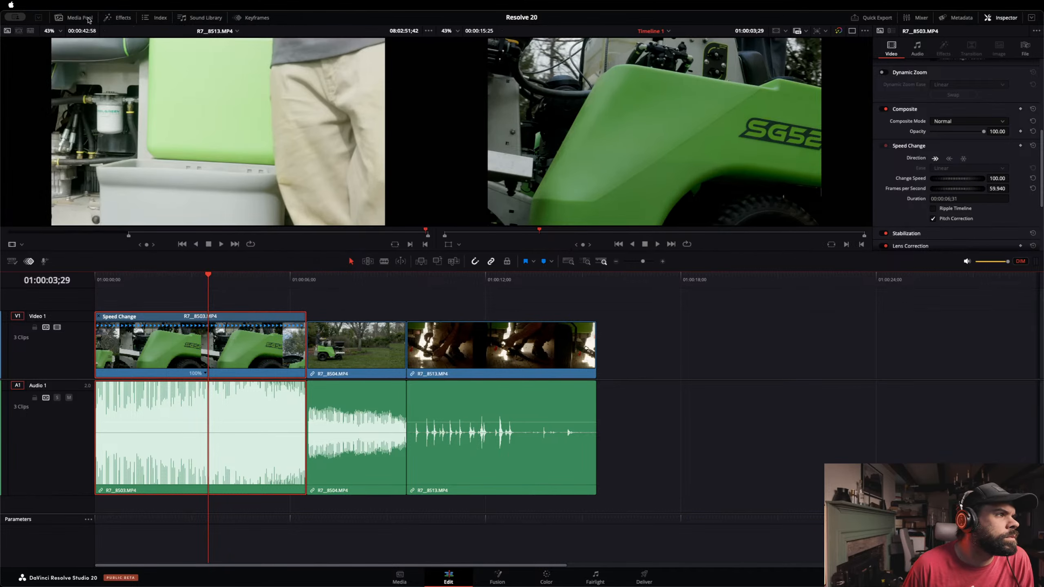
left_click(59, 17)
left_click(153, 18)
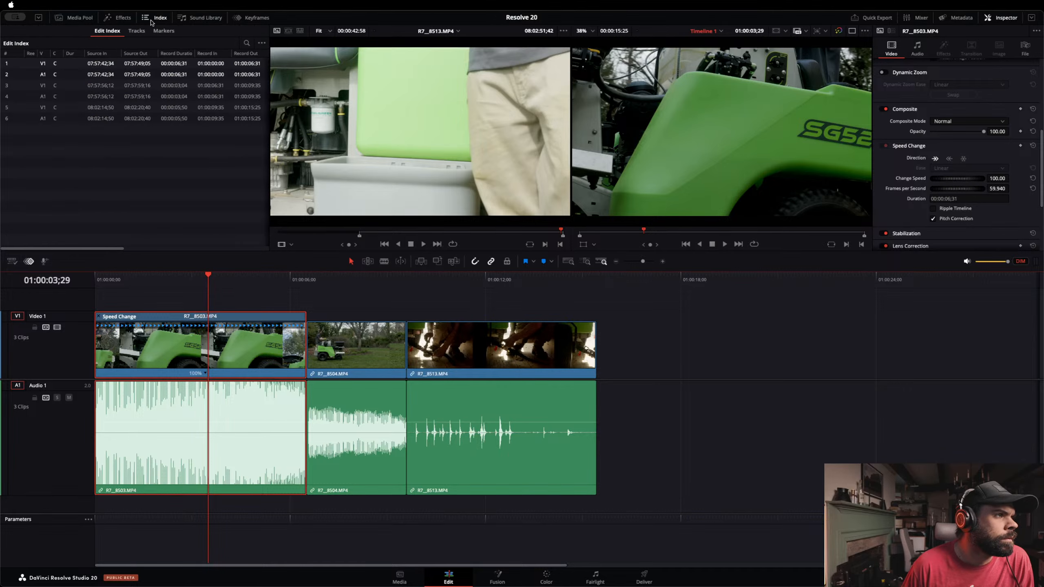
Step: Check the options available for clip R7__8503.MP4, including Voice Convert
right_click(213, 336)
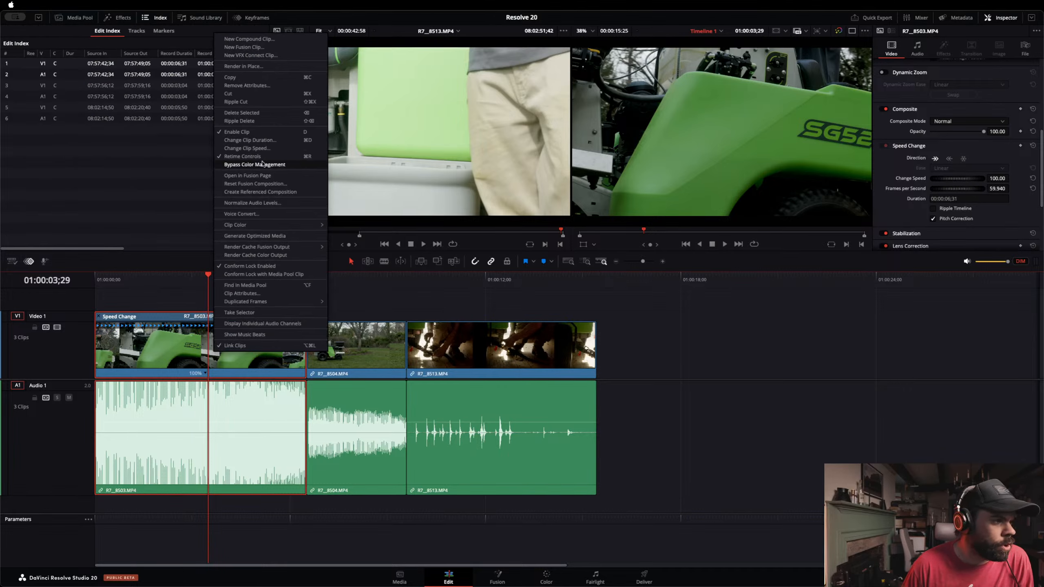
mouse_move(288, 250)
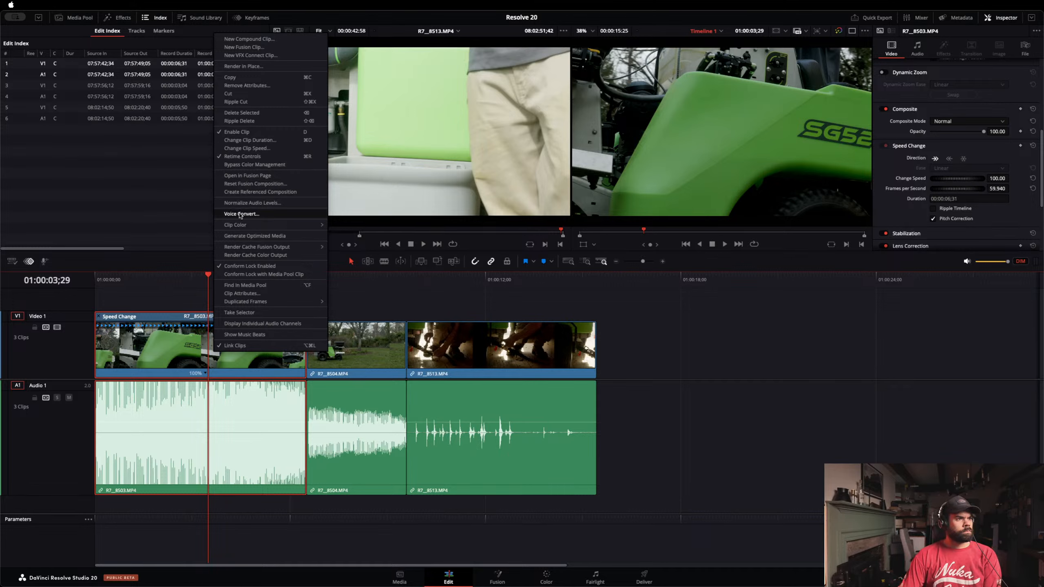
left_click(155, 198)
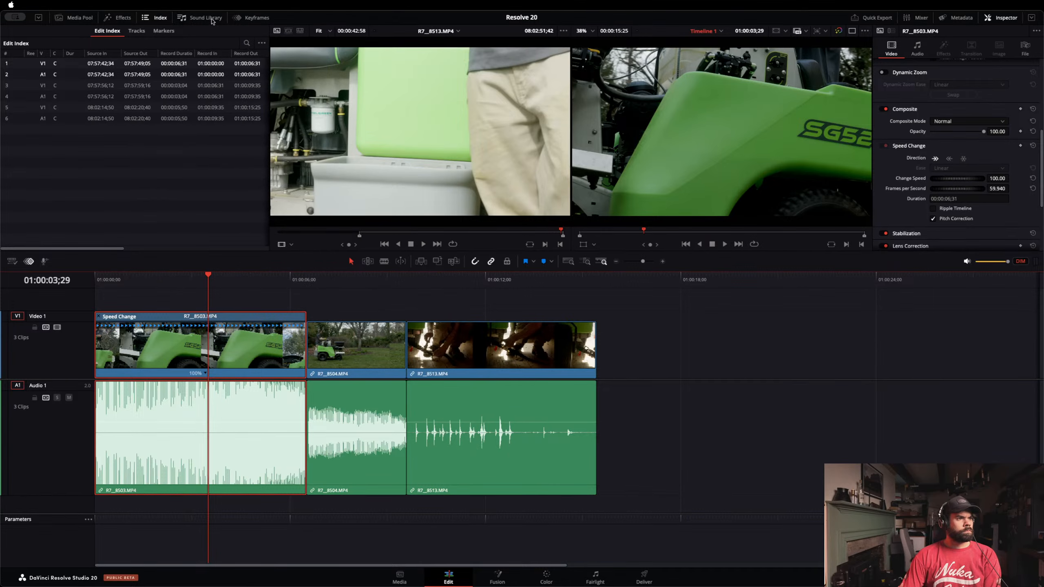
Step: Check the clip color choices for R7__8504.MP4 and show that clip's retime controls on the timeline
right_click(320, 367)
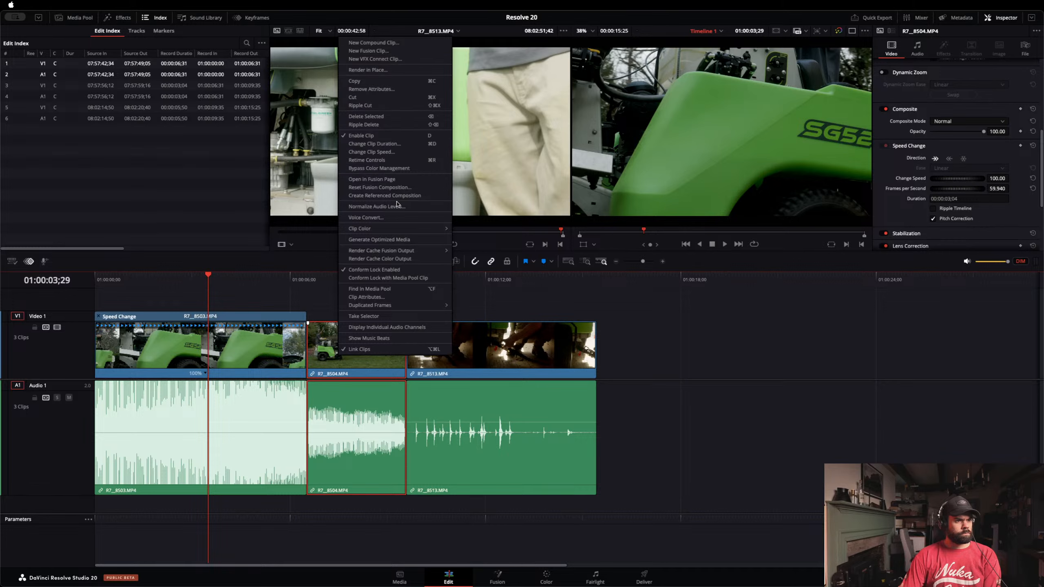
mouse_move(399, 231)
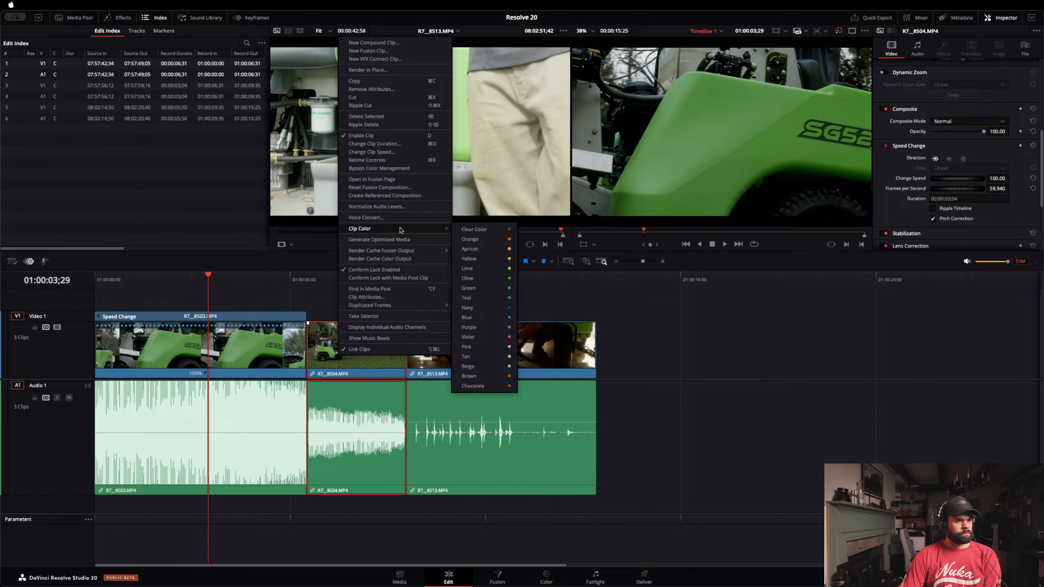
left_click(392, 164)
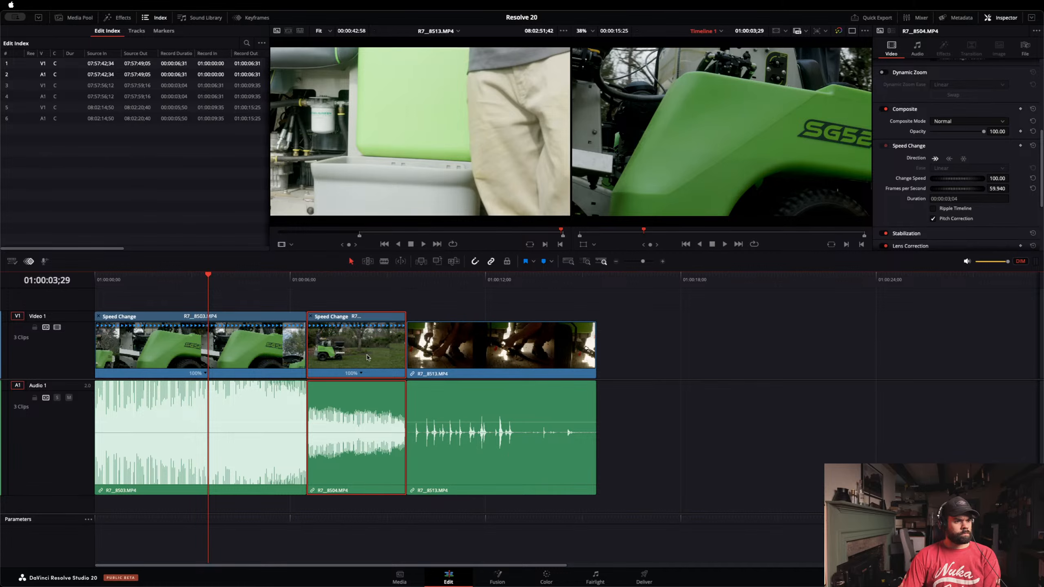
scroll(283, 330, "up", 5)
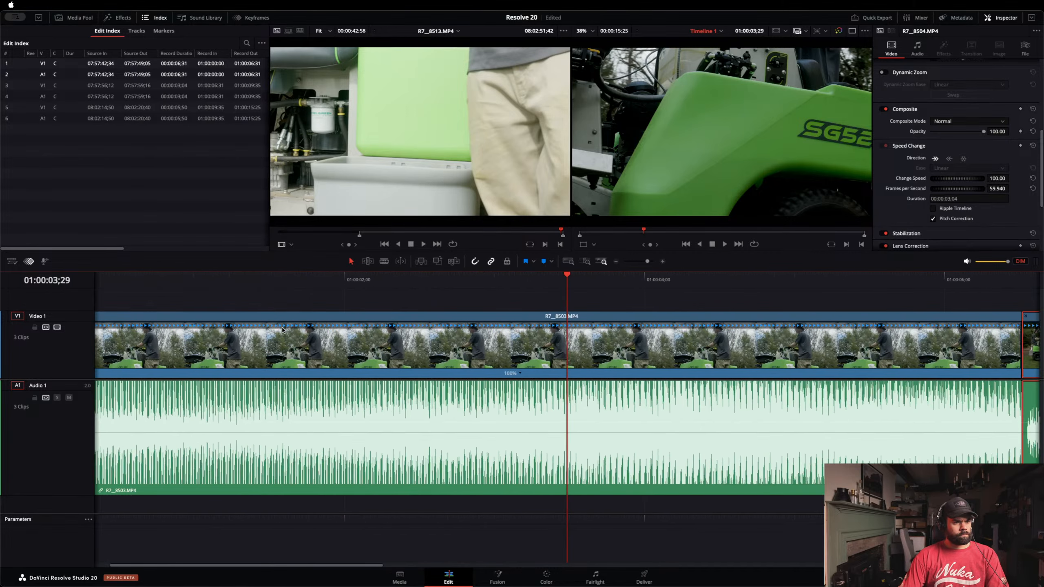
scroll(283, 330, "down", 6)
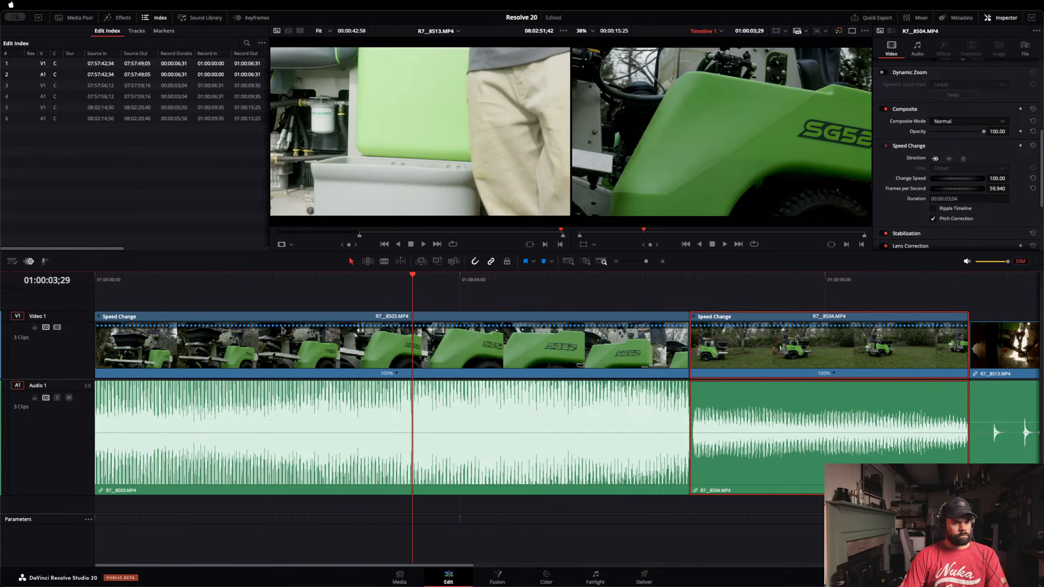
scroll(282, 330, "down", 3)
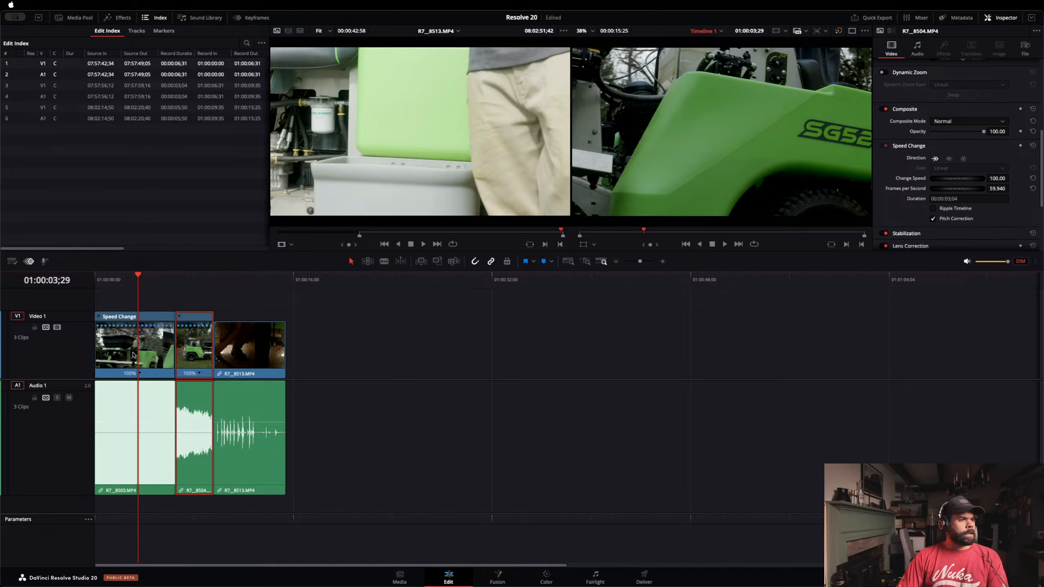
Step: Hide the retime controls on clips R7__8503.MP4 and R7__8504.MP4
right_click(166, 350)
key("Escape")
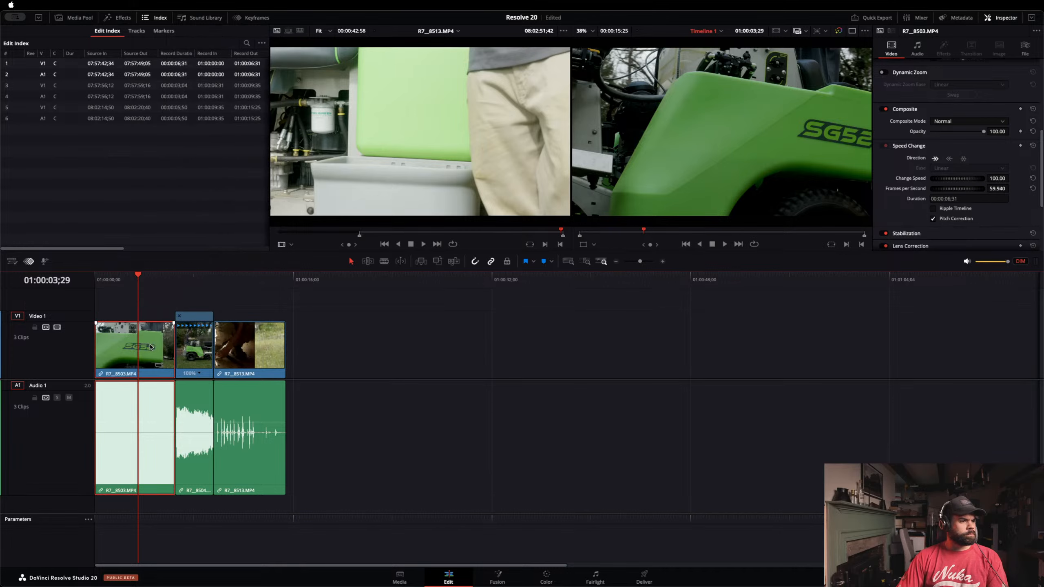
right_click(192, 358)
left_click(224, 161)
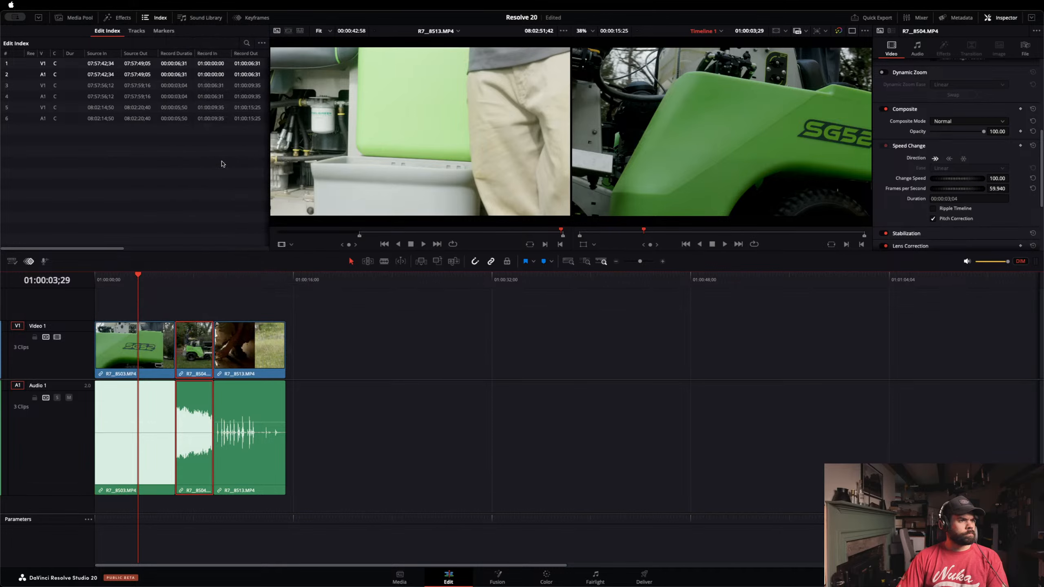
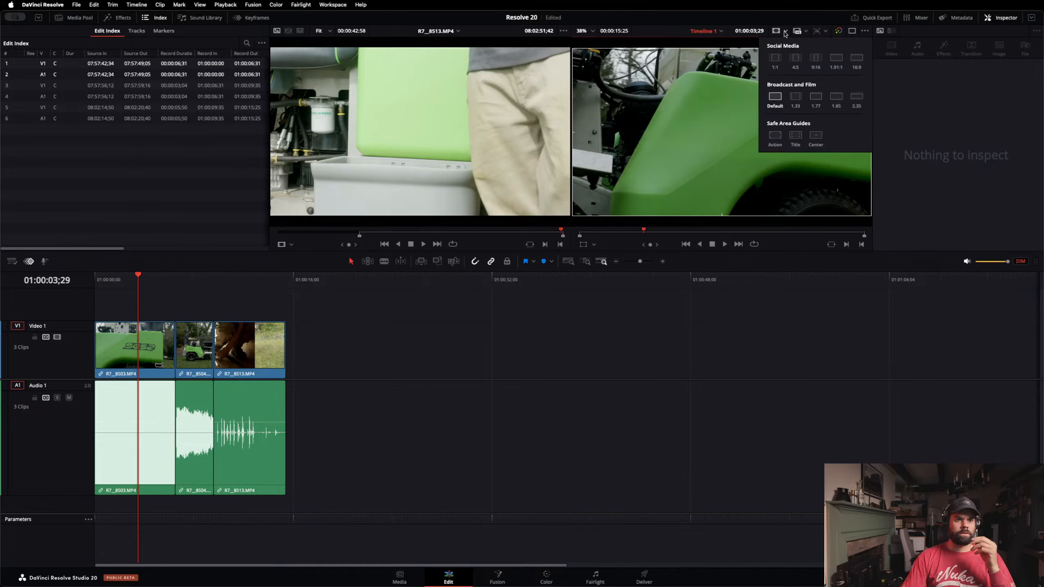
Step: Preview the 1:1 social media frame guide over the timeline picture, and switch the guide off again
left_click(775, 59)
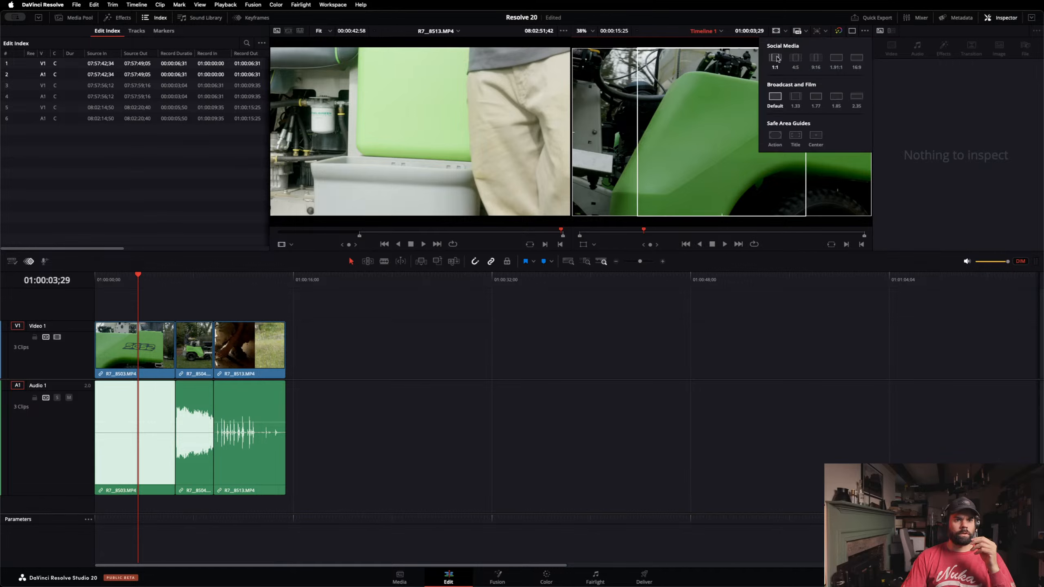
left_click(776, 33)
left_click(776, 32)
left_click(776, 32)
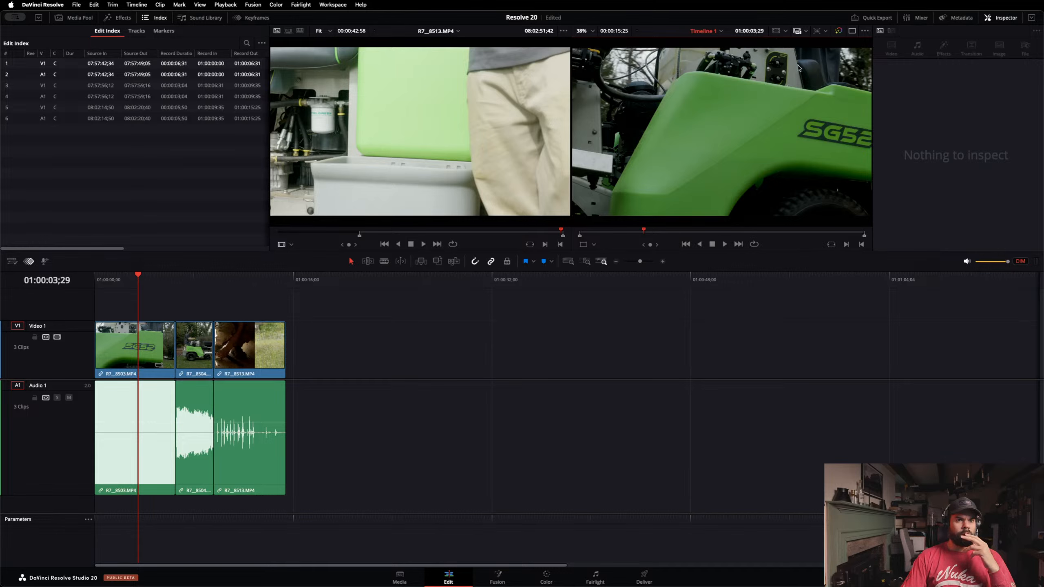
Step: Try the Portrait 1080 x 1920 resolution preset on Timeline 1, and restore the Full HD 1920 x 1080 preset
left_click(825, 32)
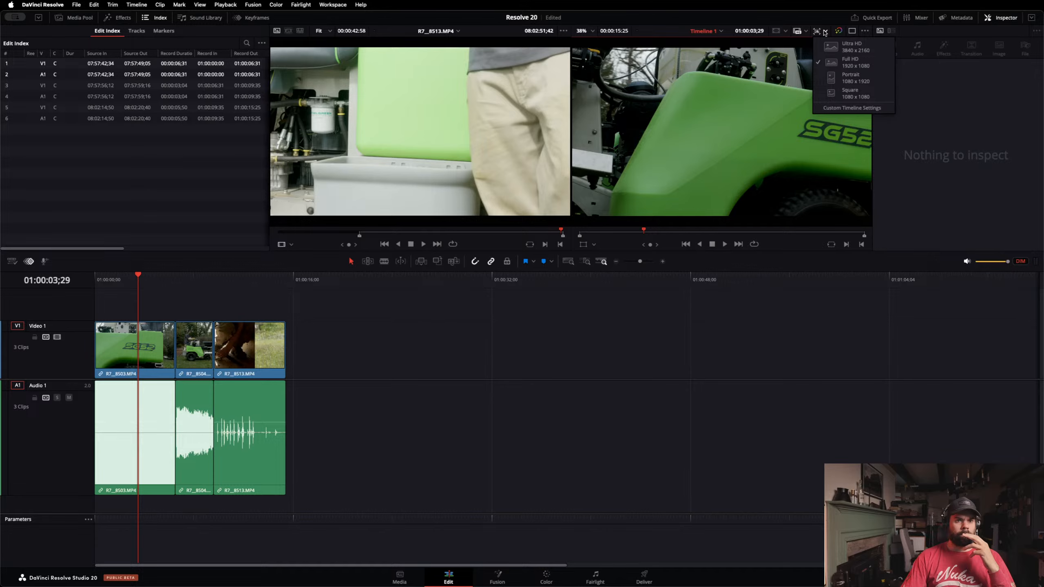
left_click(825, 33)
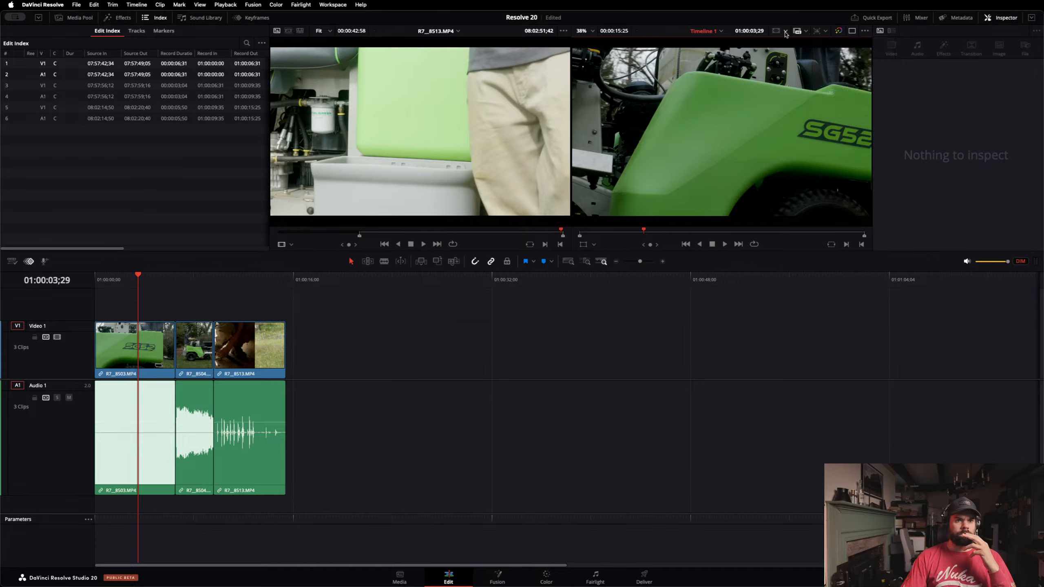
left_click(818, 32)
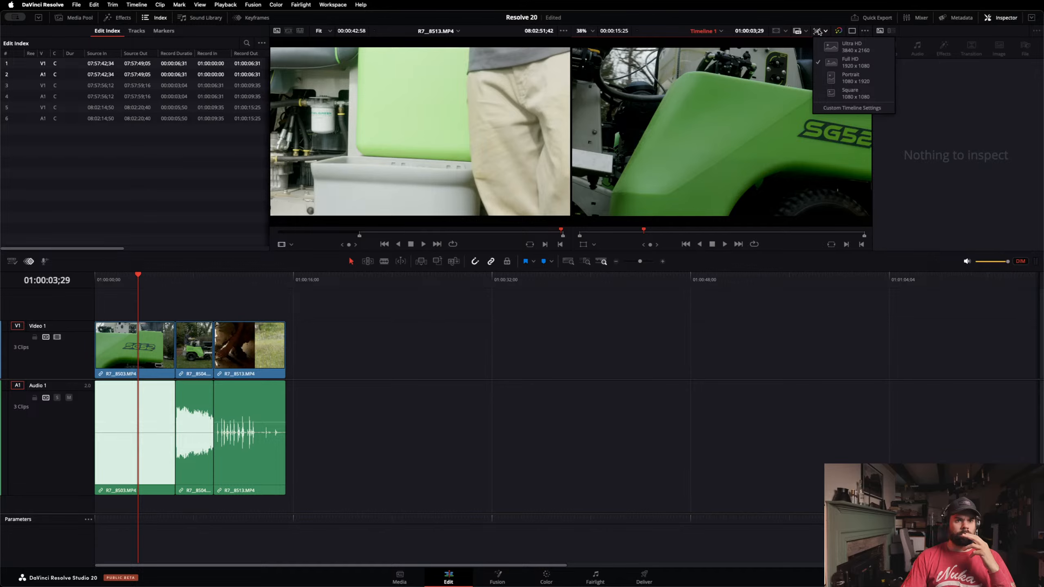
left_click(848, 78)
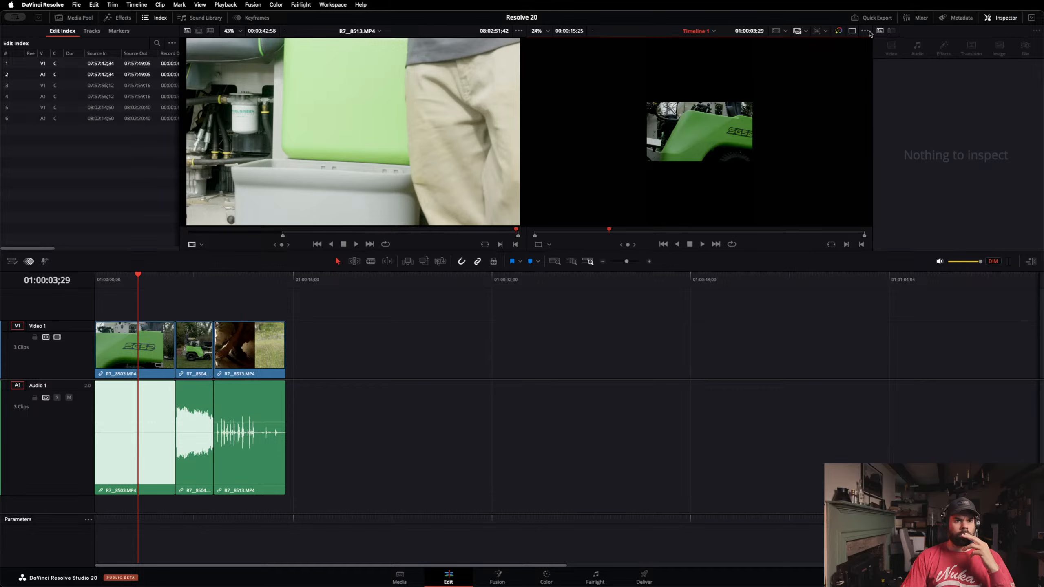
left_click(818, 31)
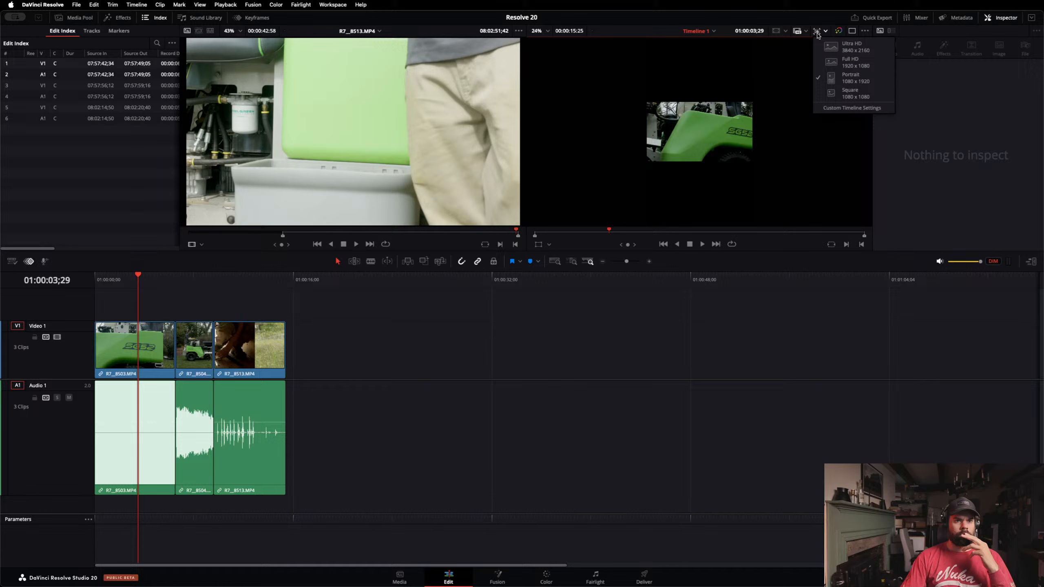
left_click(854, 62)
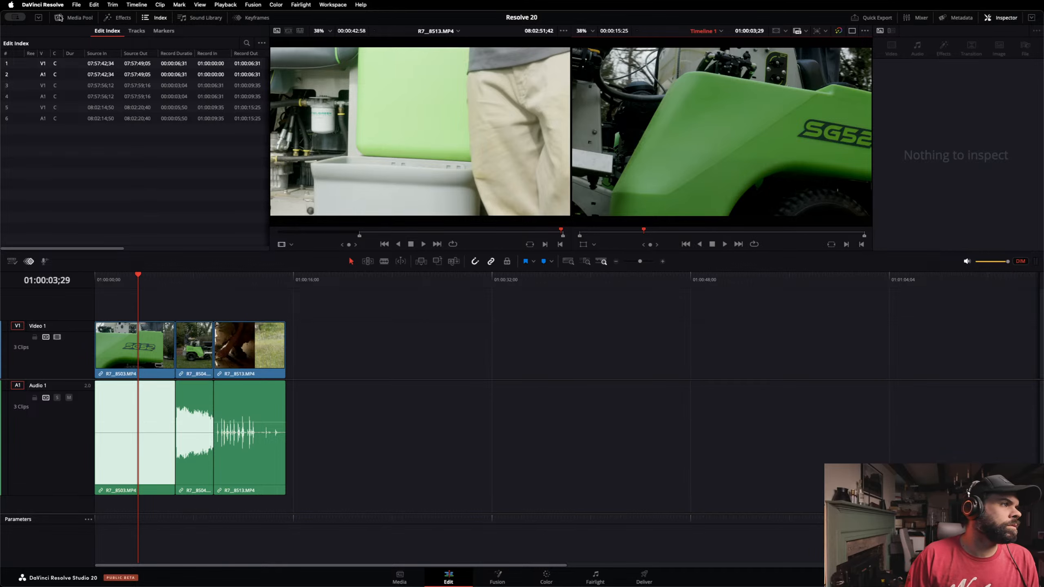
Step: Review the format options in Timeline 1's settings from the media pool, and cancel without changes
left_click(94, 18)
right_click(118, 105)
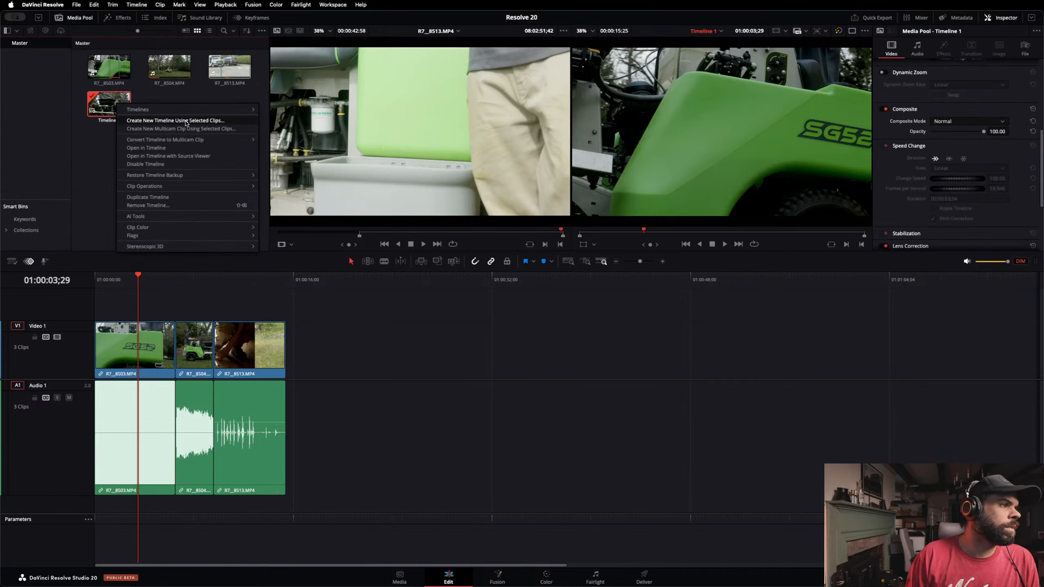
mouse_move(187, 111)
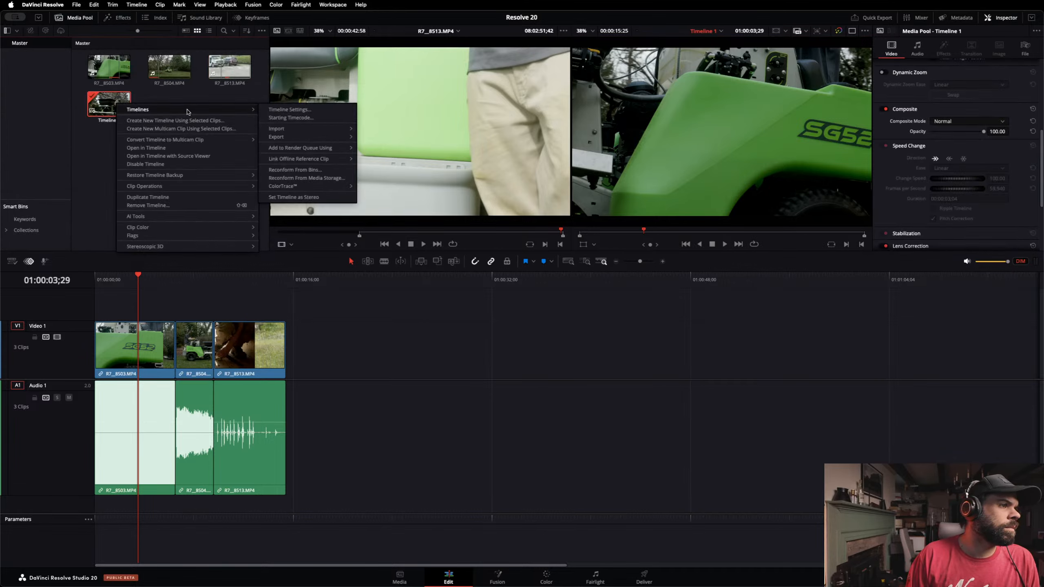
left_click(298, 110)
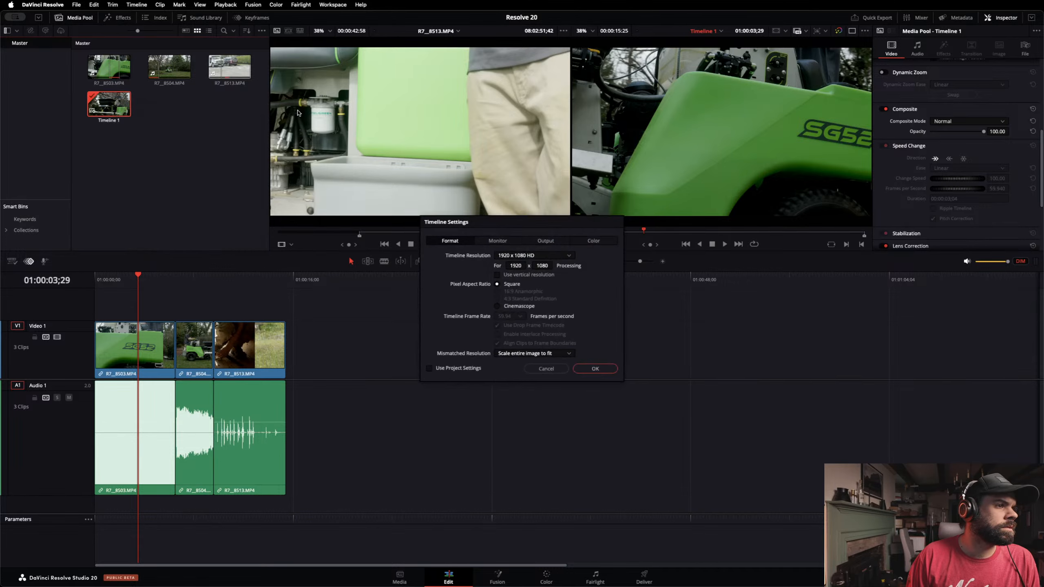
left_click(546, 368)
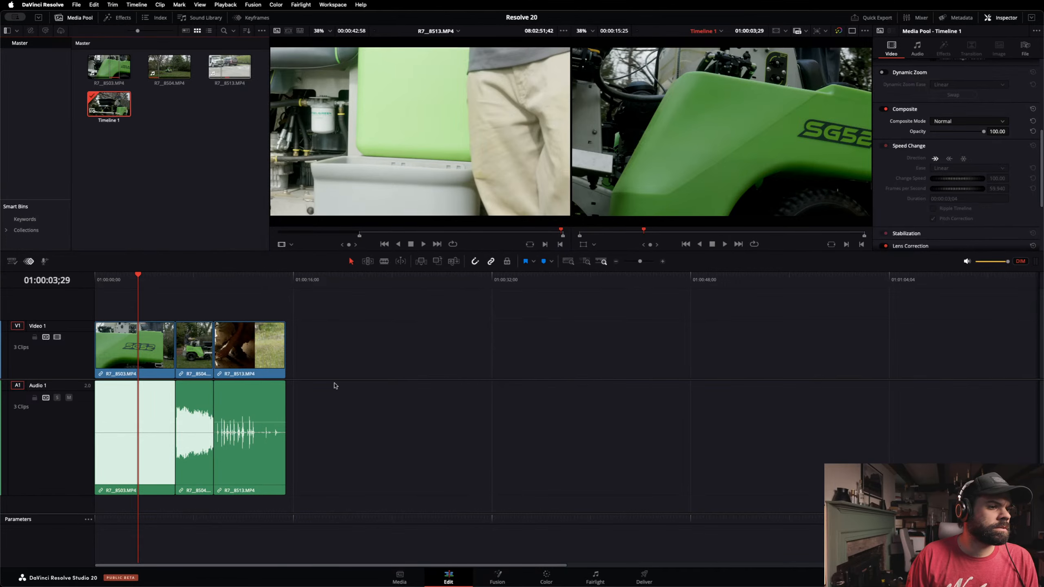
Step: Enable stacked timelines so open timelines show as tabs, and duplicate Timeline 1
left_click(11, 261)
left_click(52, 277)
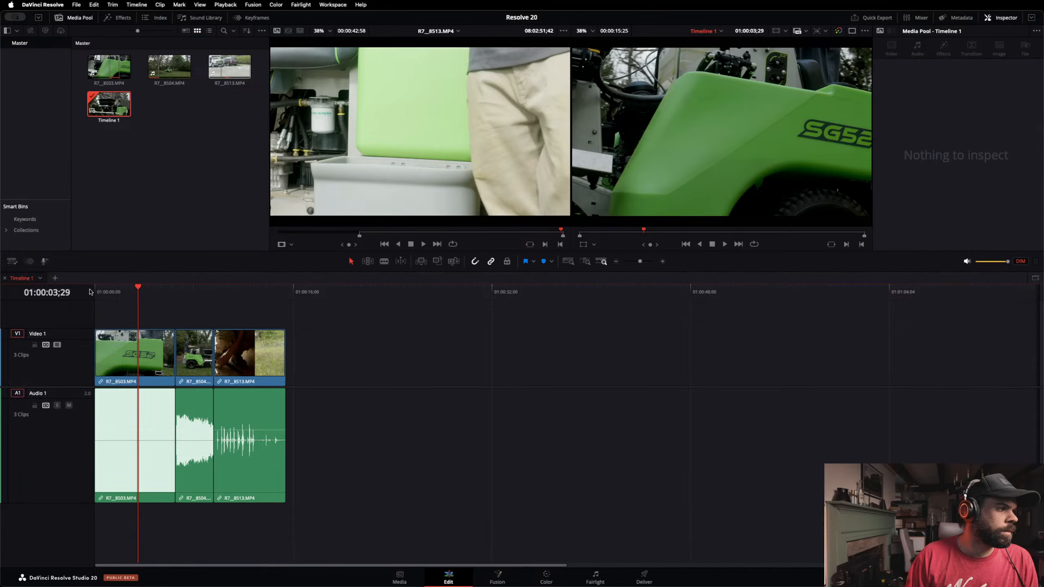
right_click(25, 280)
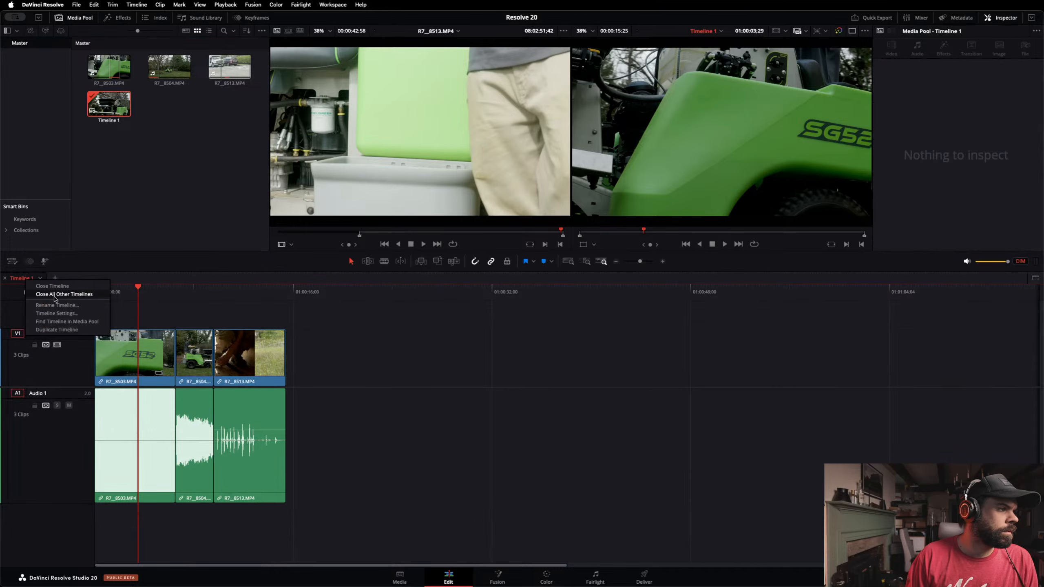
left_click(69, 330)
Step: Set Timeline 1 copy to vertical resolution at 1080 x 1920 in its timeline settings, and apply the change
right_click(80, 281)
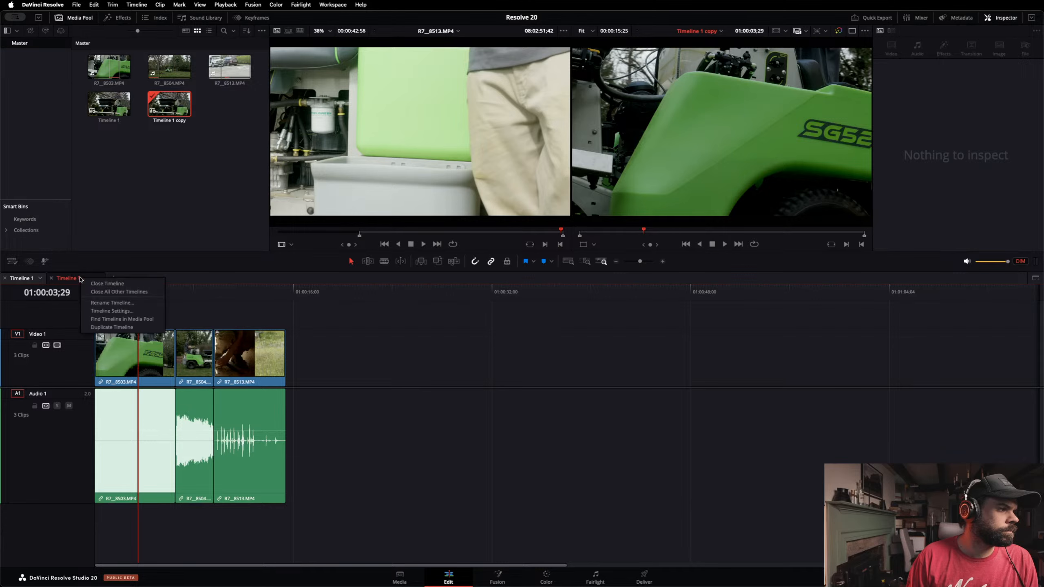
left_click(127, 311)
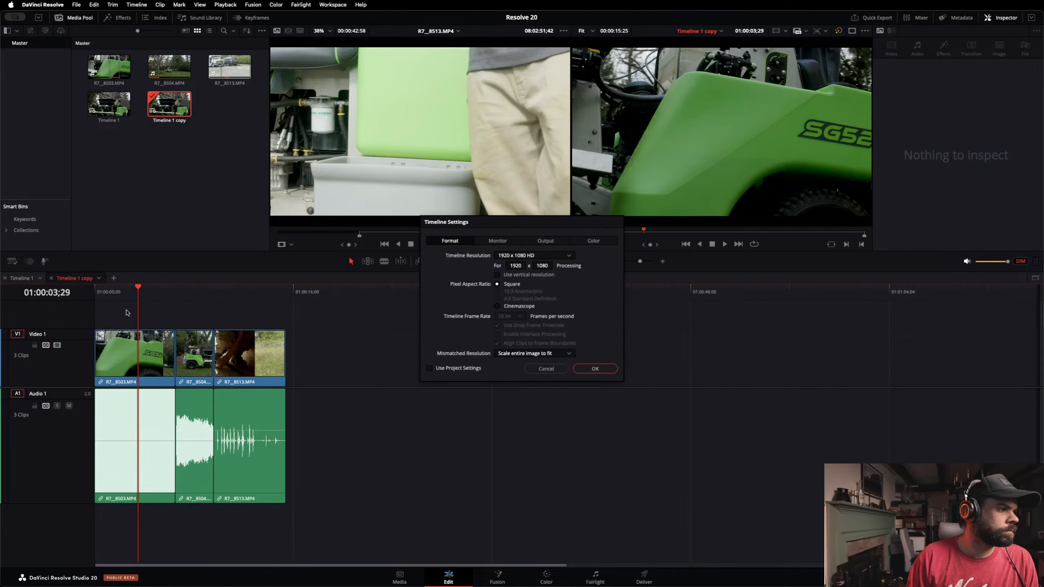
left_click(497, 275)
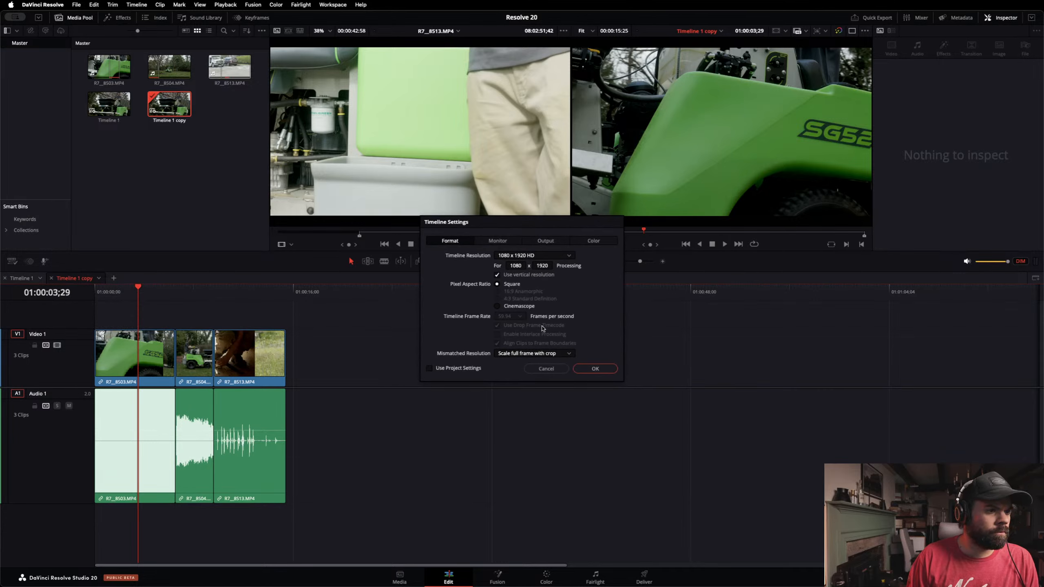
left_click(498, 241)
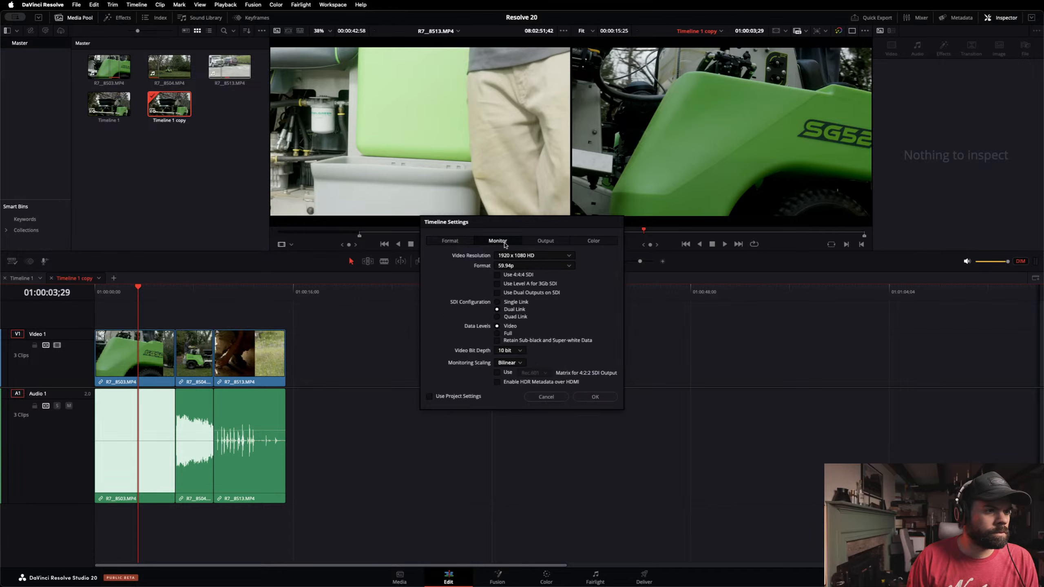
left_click(590, 396)
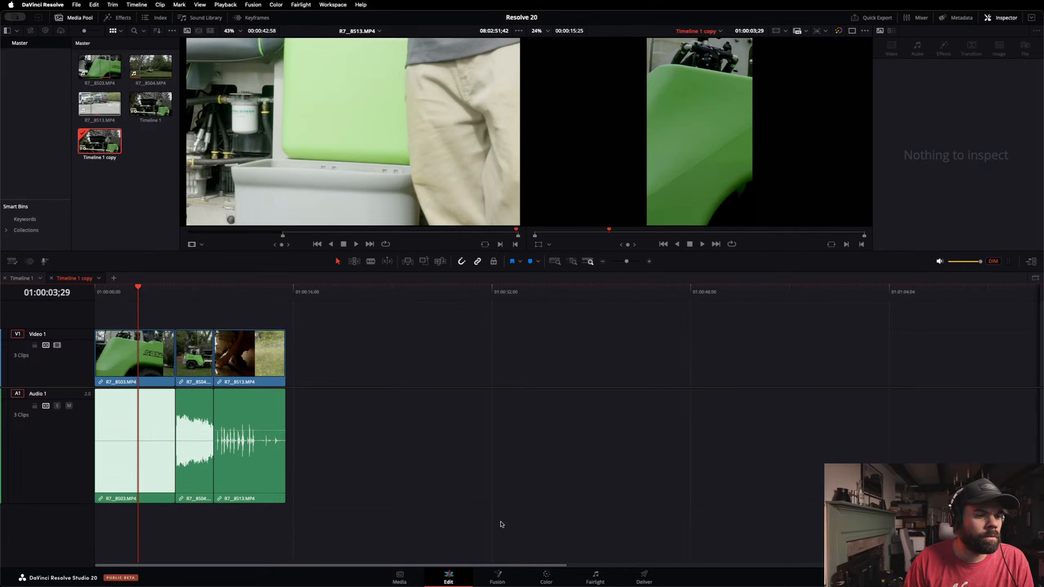
Step: On the Color page, move node 01 towards the middle of the node graph and display the LUT library
left_click(547, 579)
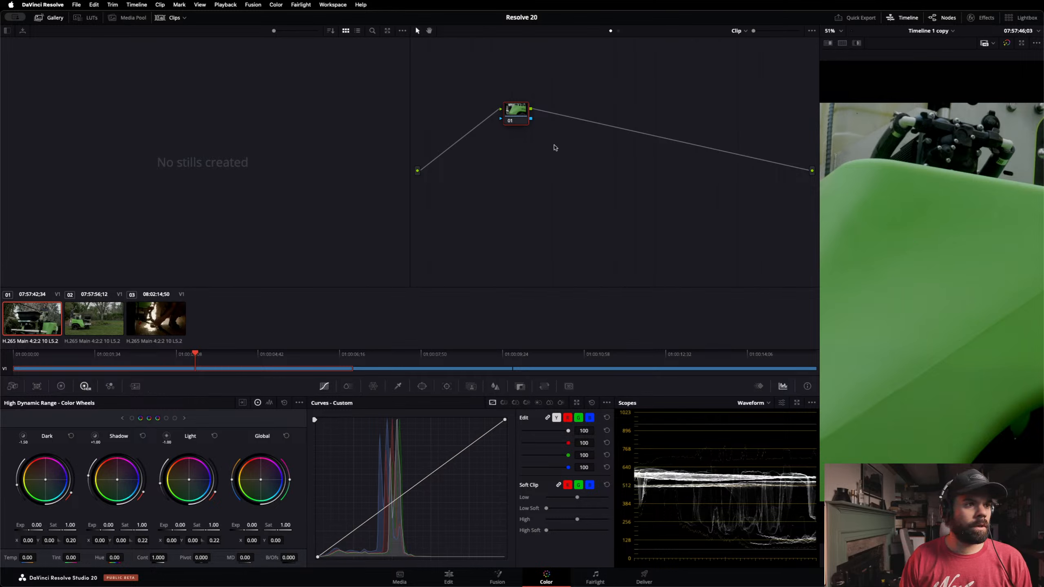
left_click_drag(521, 119, 582, 166)
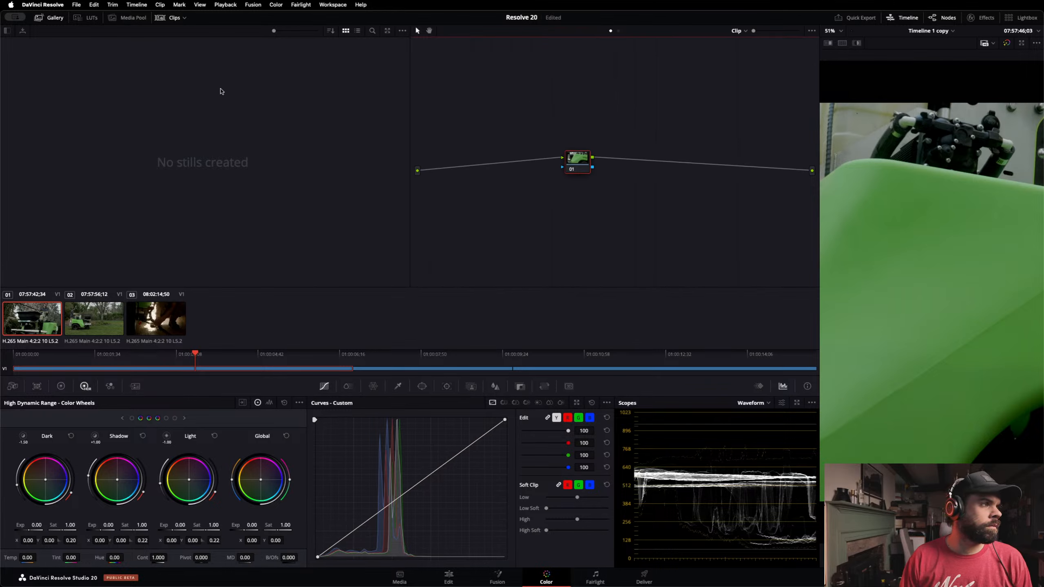
left_click(86, 17)
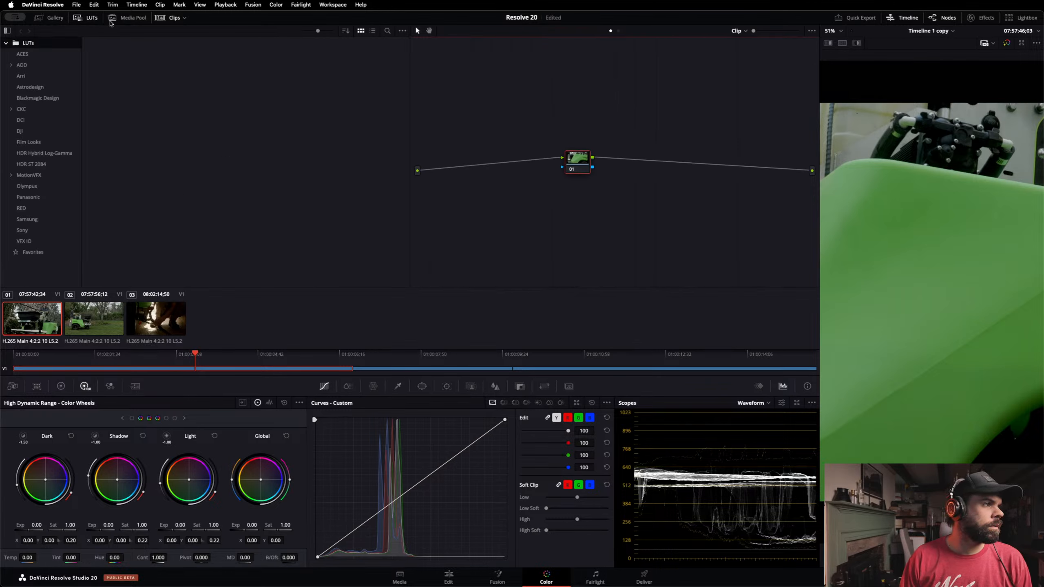
left_click(116, 19)
left_click(87, 18)
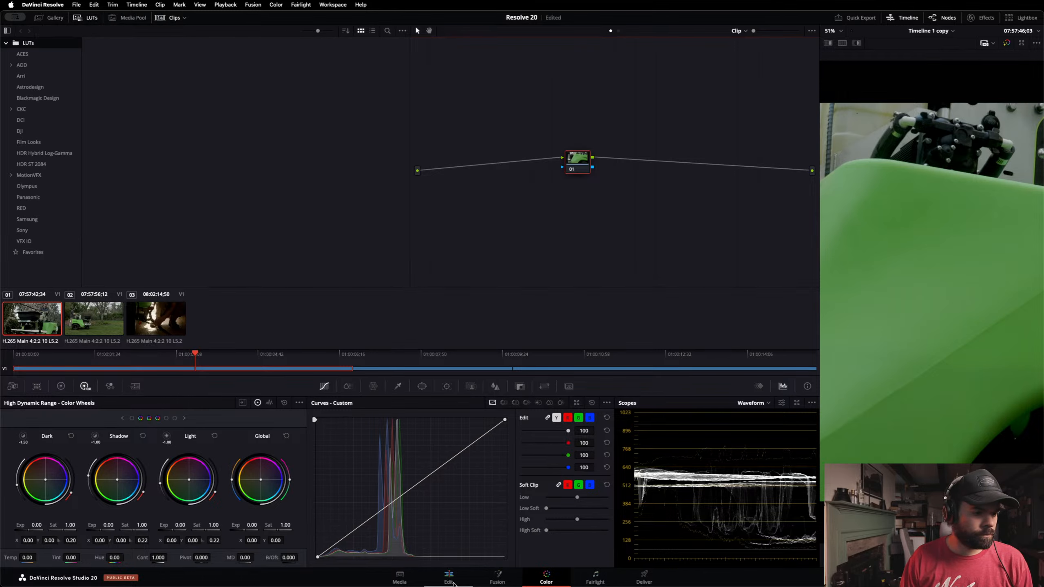
Step: Return to the Edit page, switch to Timeline 1 and select its first clip
left_click(469, 575)
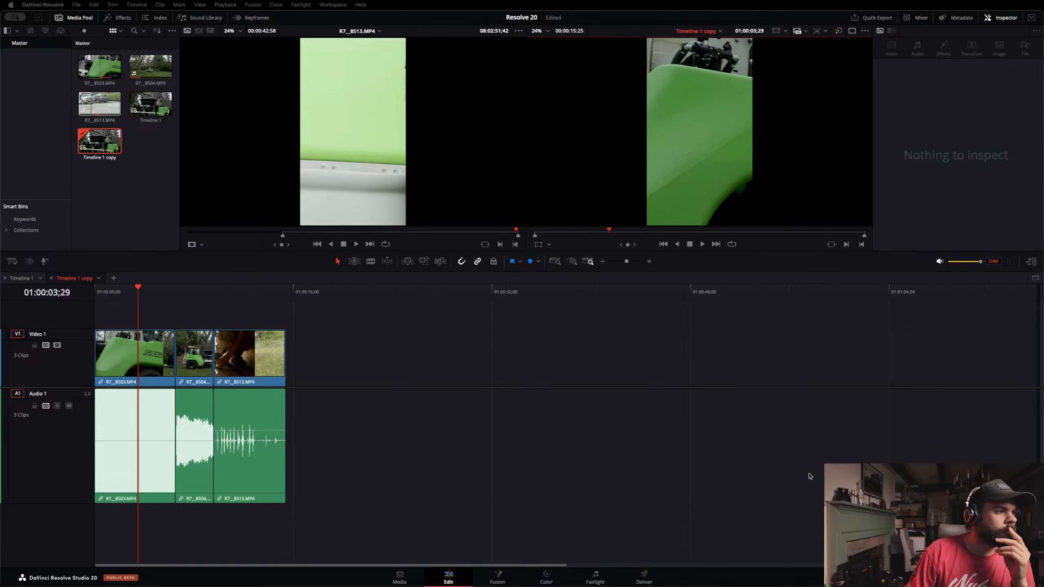
left_click(21, 280)
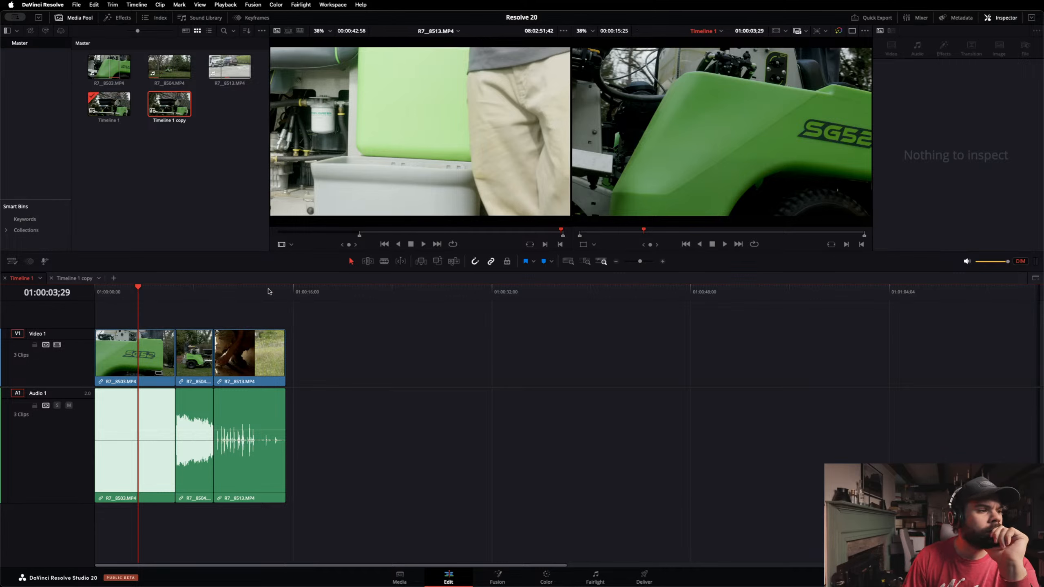
left_click(172, 338)
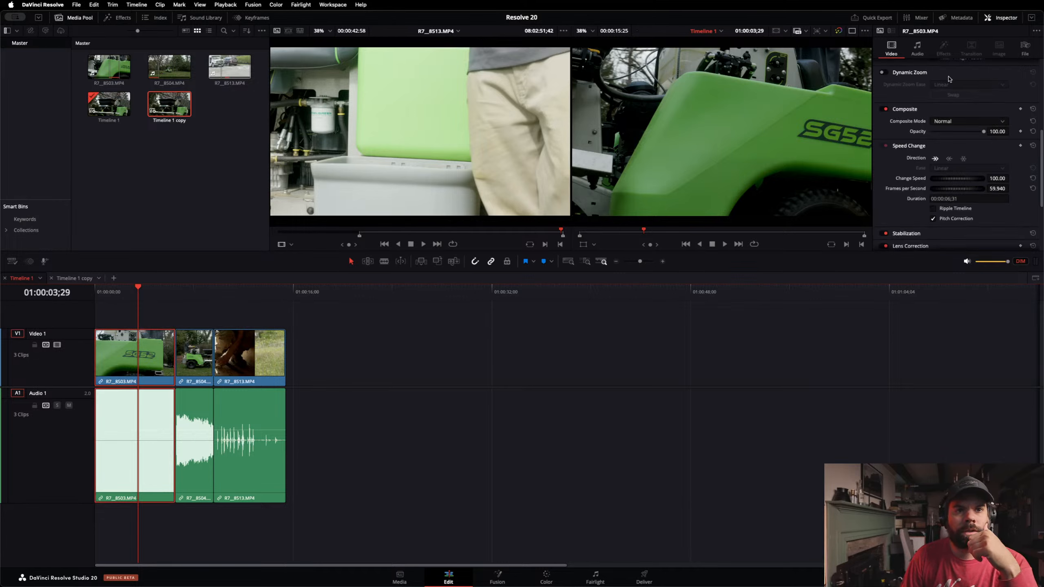
Step: Try AI Super Scale on the first clip at 4x with Medium sharpness, and switch the effect off again
scroll(940, 85, "down", 5)
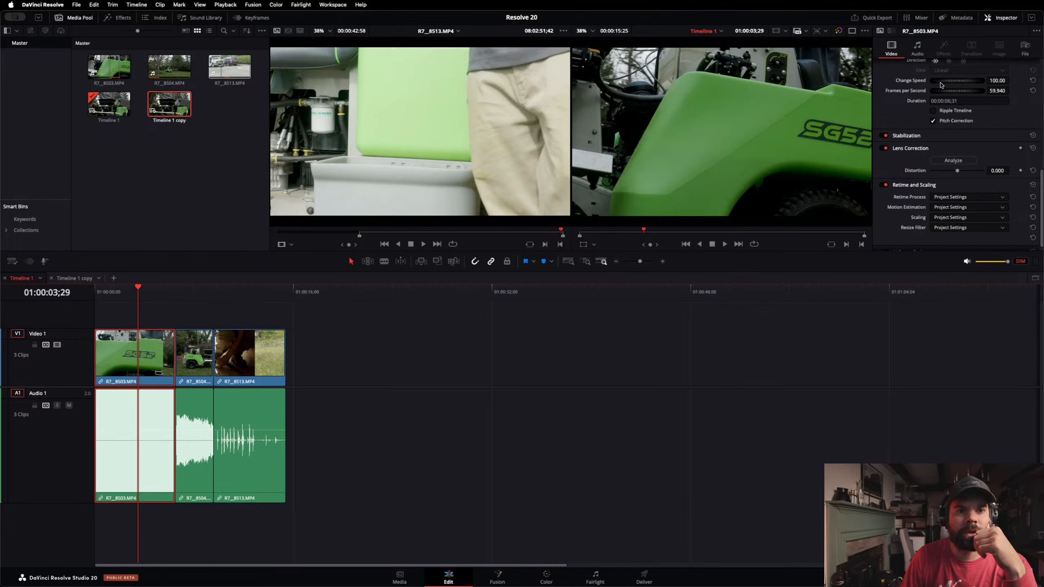
scroll(952, 135, "down", 1)
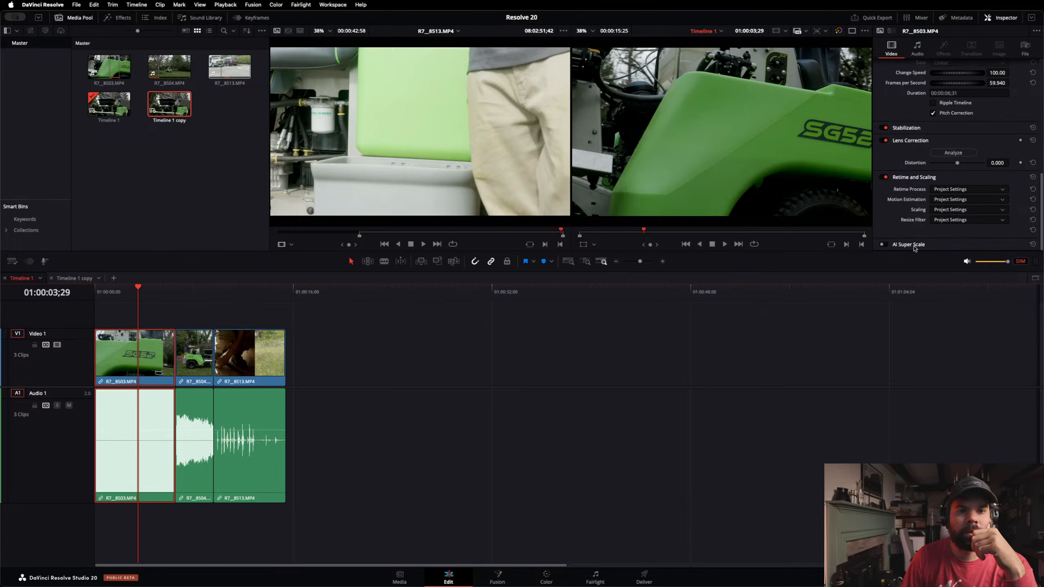
left_click(882, 245)
scroll(961, 228, "down", 2)
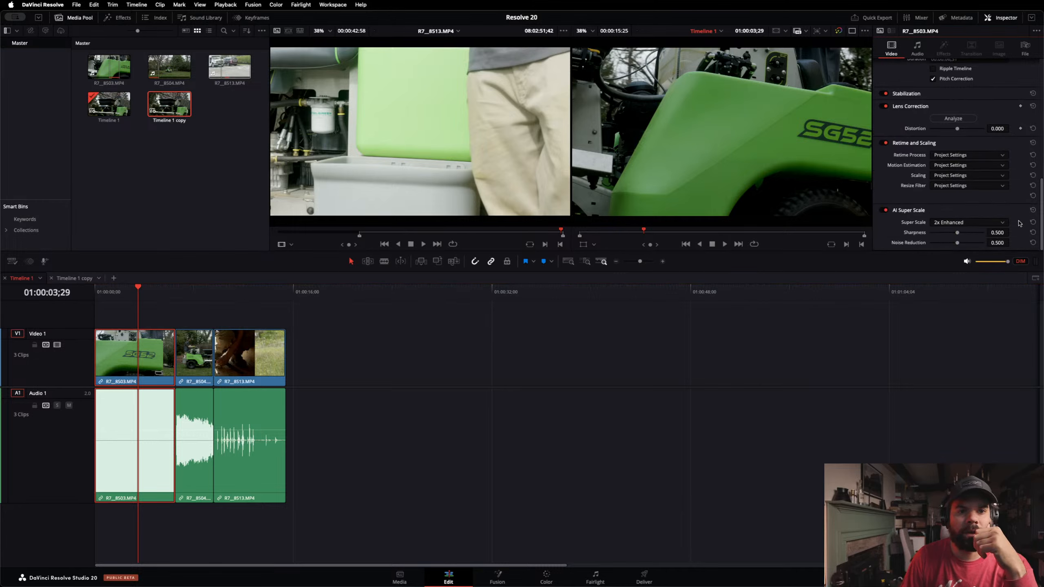
left_click(1003, 223)
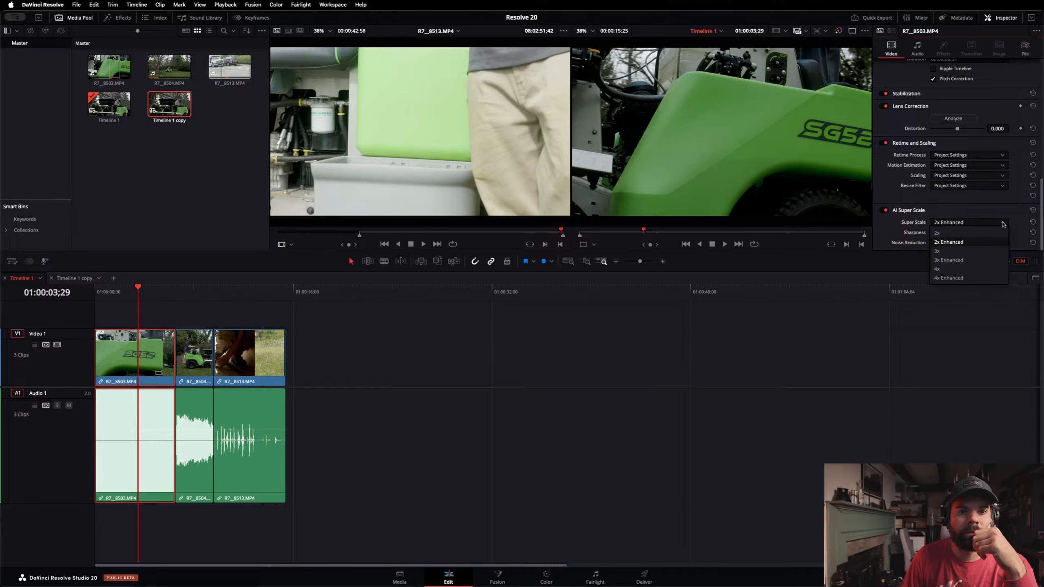
left_click(965, 268)
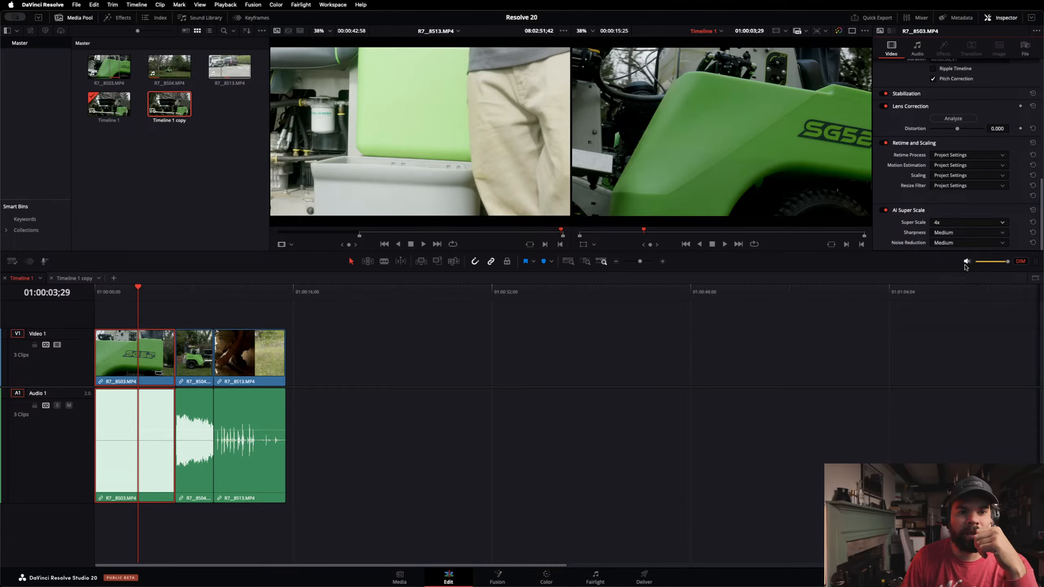
left_click(1003, 233)
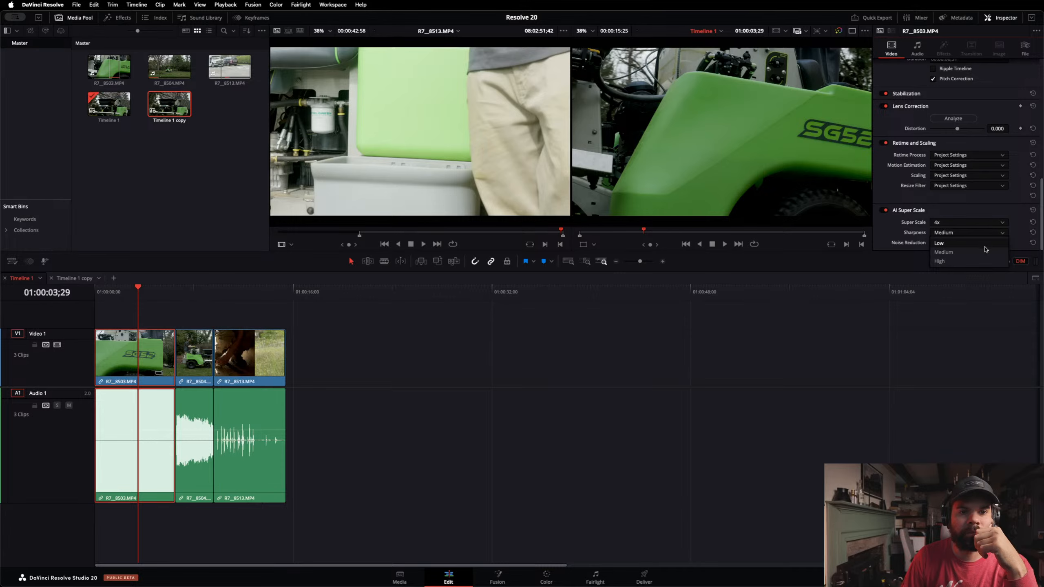
left_click(985, 252)
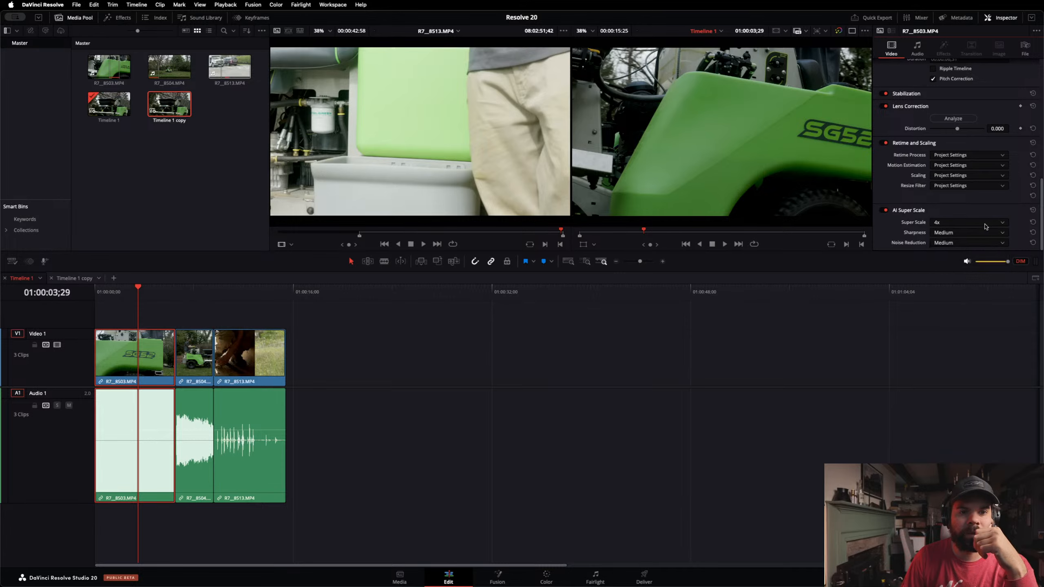
left_click(885, 211)
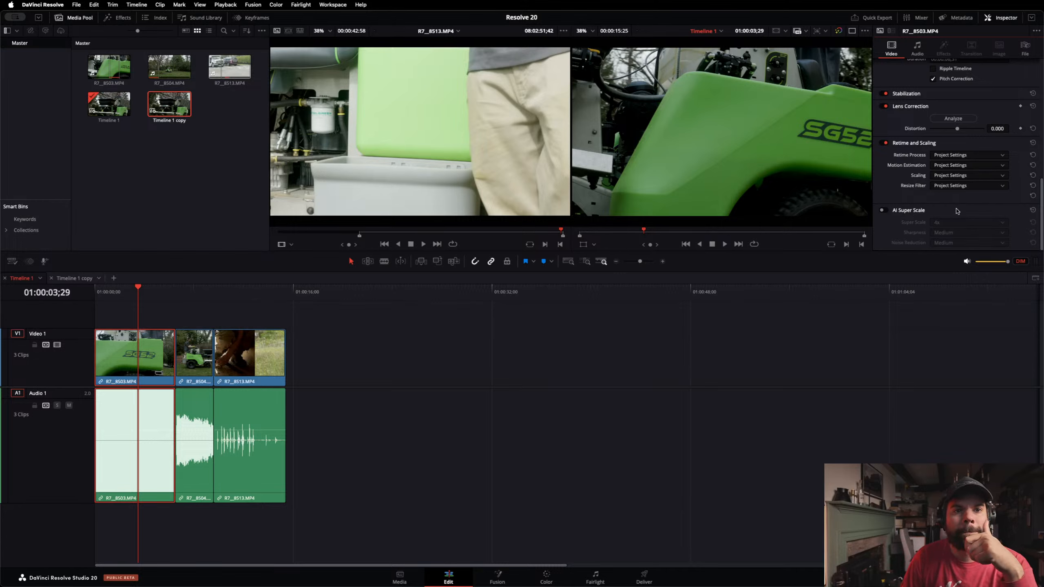
scroll(957, 211, "up", 8)
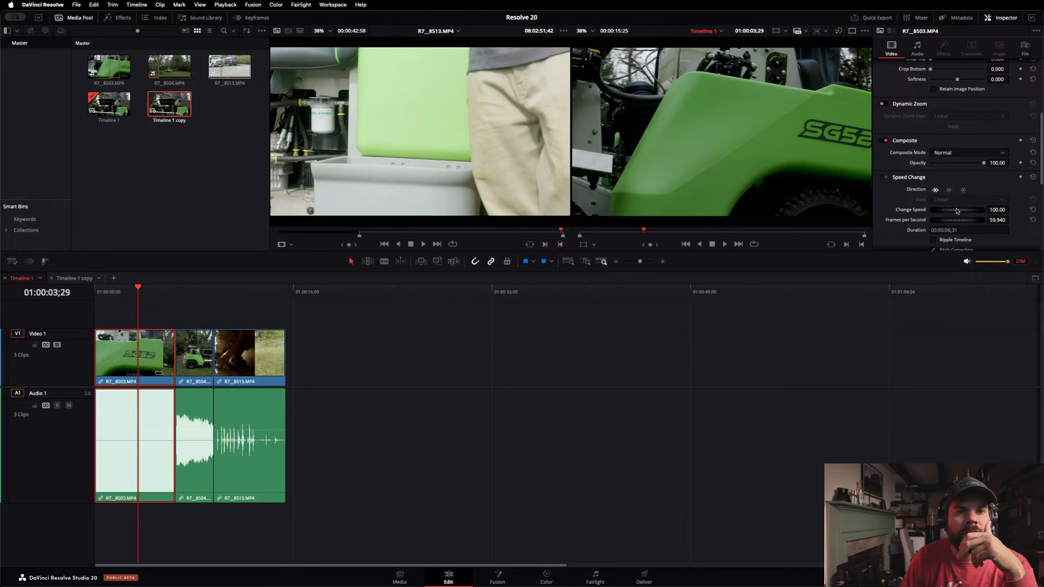
Step: Expand the first clip's AI Smart Reframe settings, check the Object of Interest options, and move the playhead to the timeline start
scroll(967, 164, "up", 5)
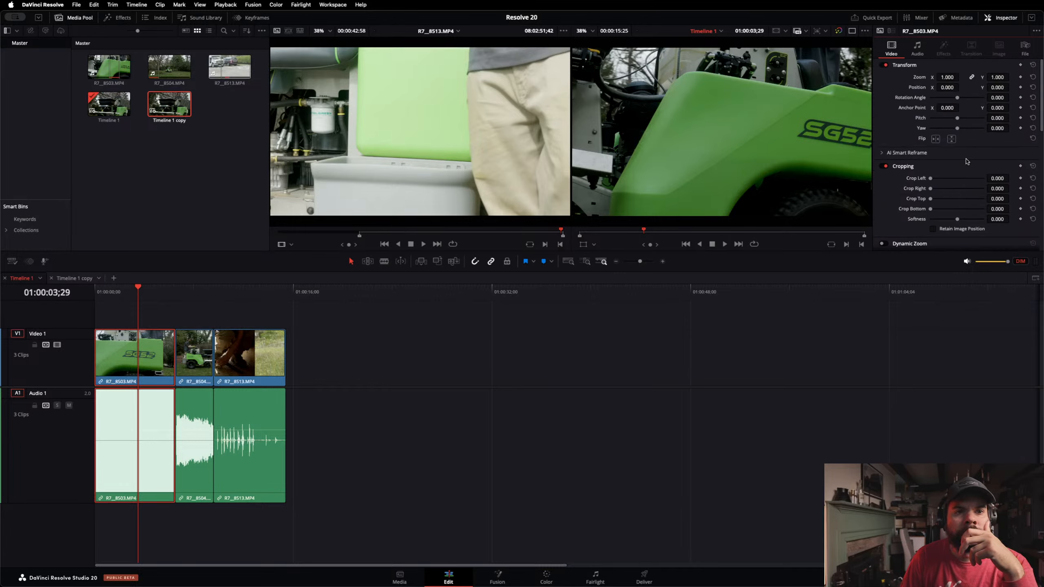
left_click(885, 153)
left_click(1004, 166)
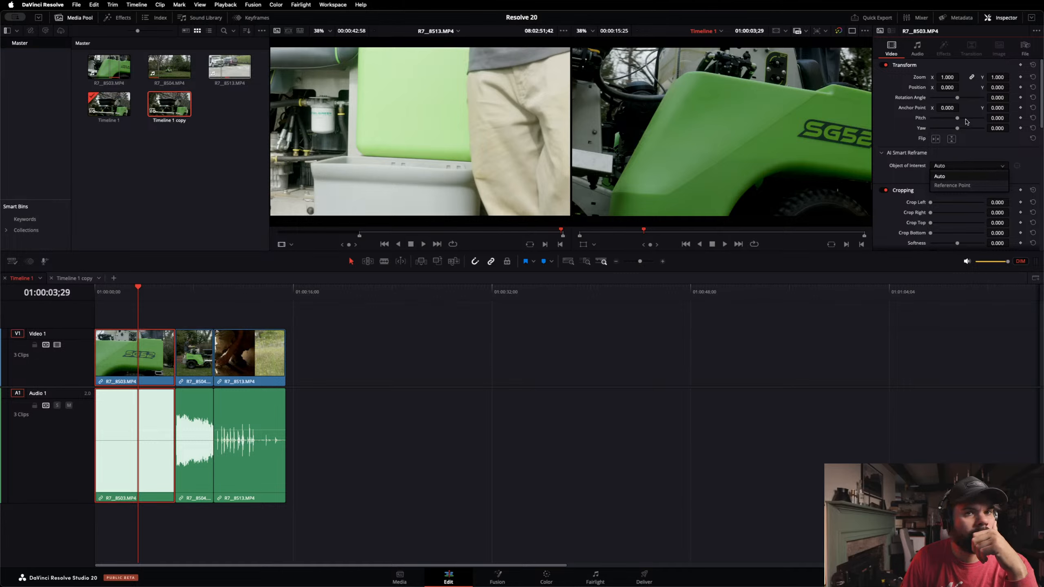
left_click(138, 289)
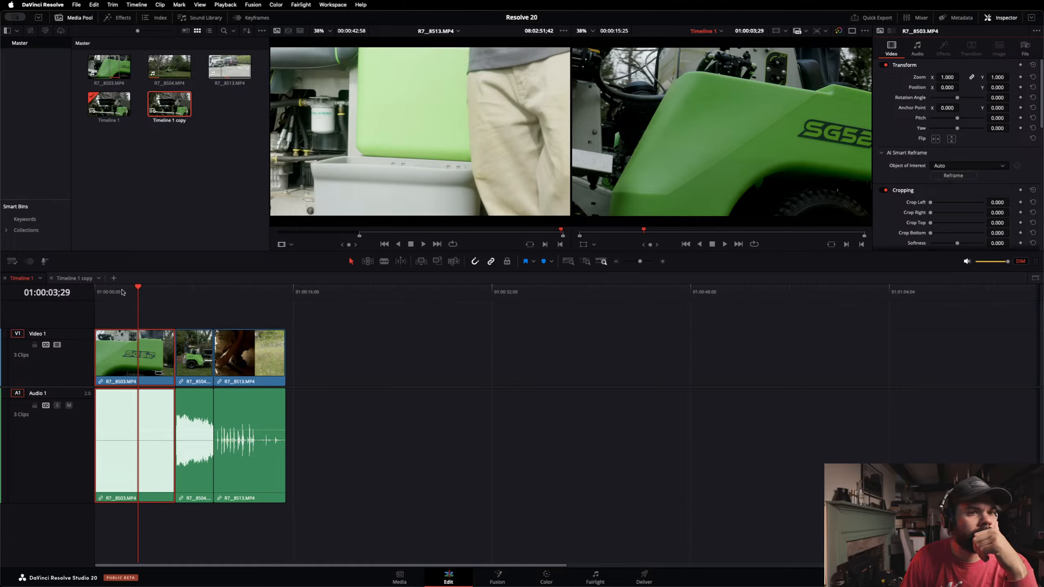
left_click_drag(138, 288, 94, 297)
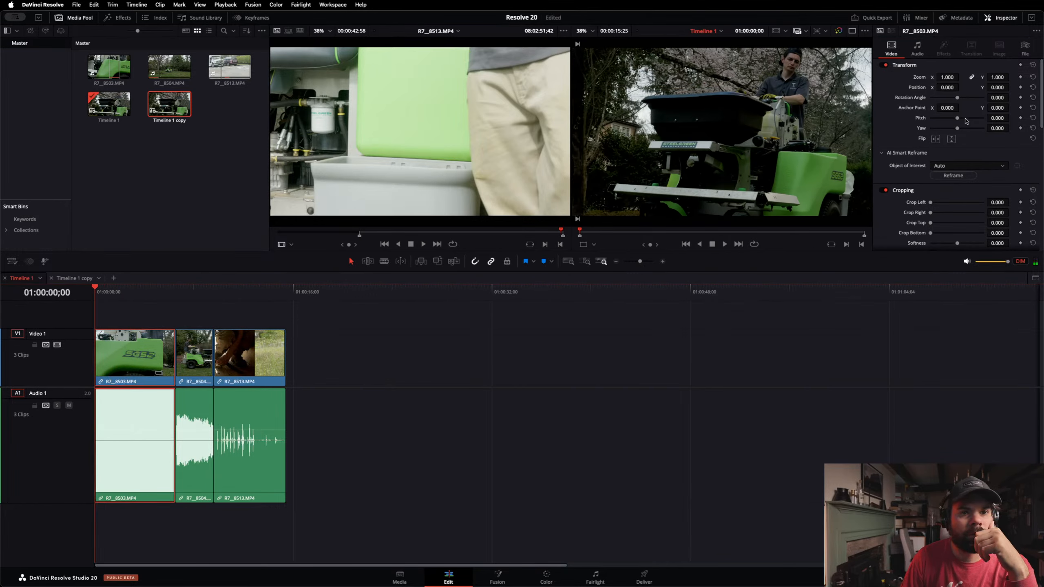
Step: Reframe the first clip with Object of Interest set to Reference Point, positioning the reference box over the front of the spreader machine
left_click(1003, 166)
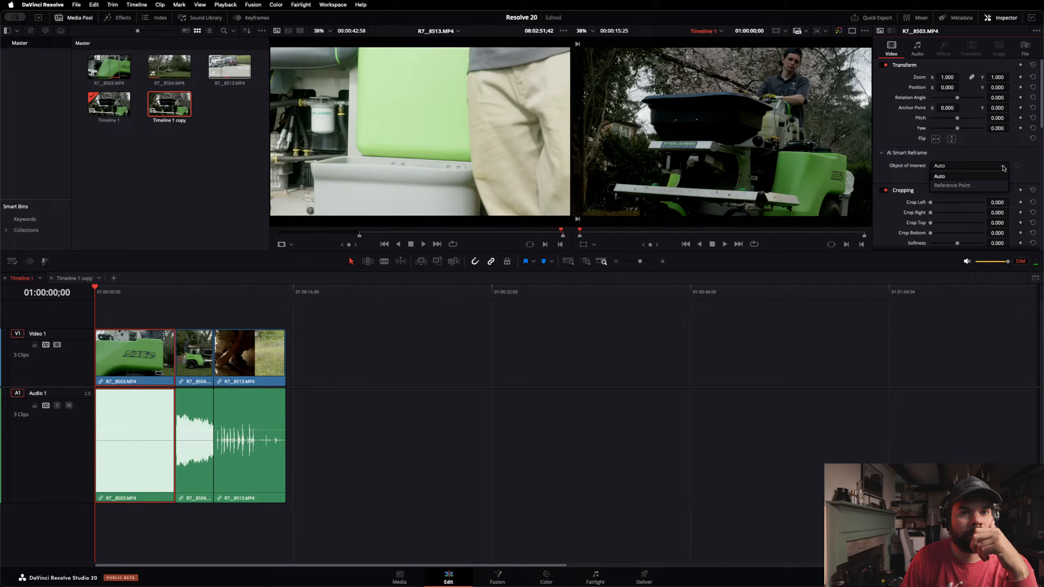
left_click(969, 185)
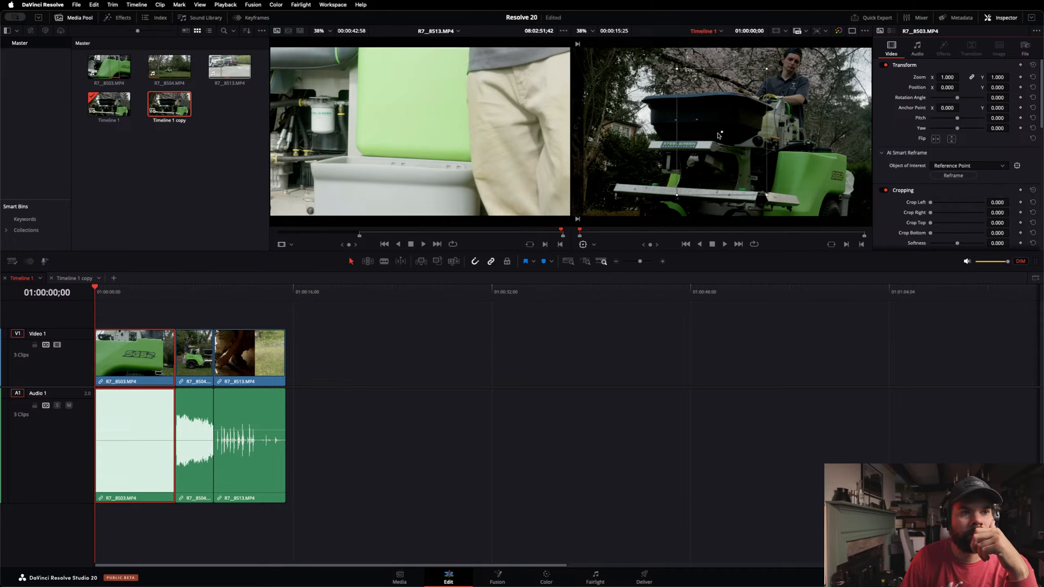
left_click_drag(719, 136, 684, 141)
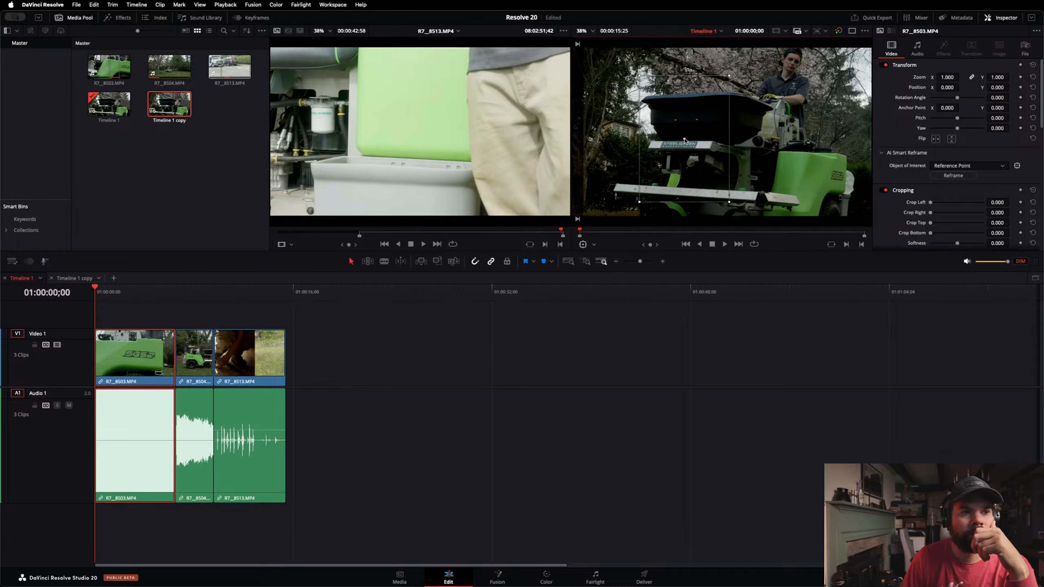
left_click(954, 175)
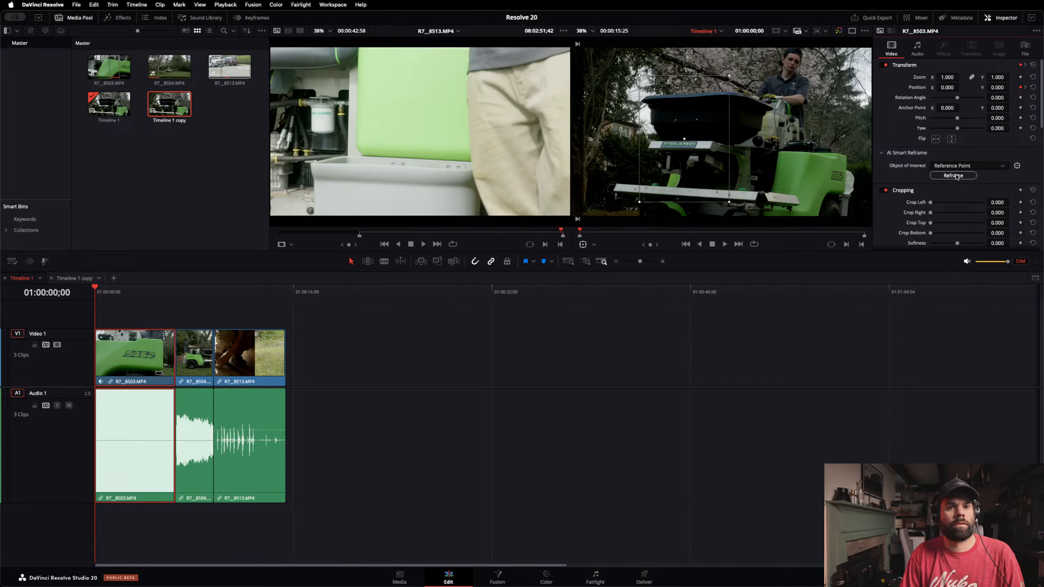
Step: Play the reframed first clip from the timeline start to check its tracking, and collapse the AI Smart Reframe settings
key("space")
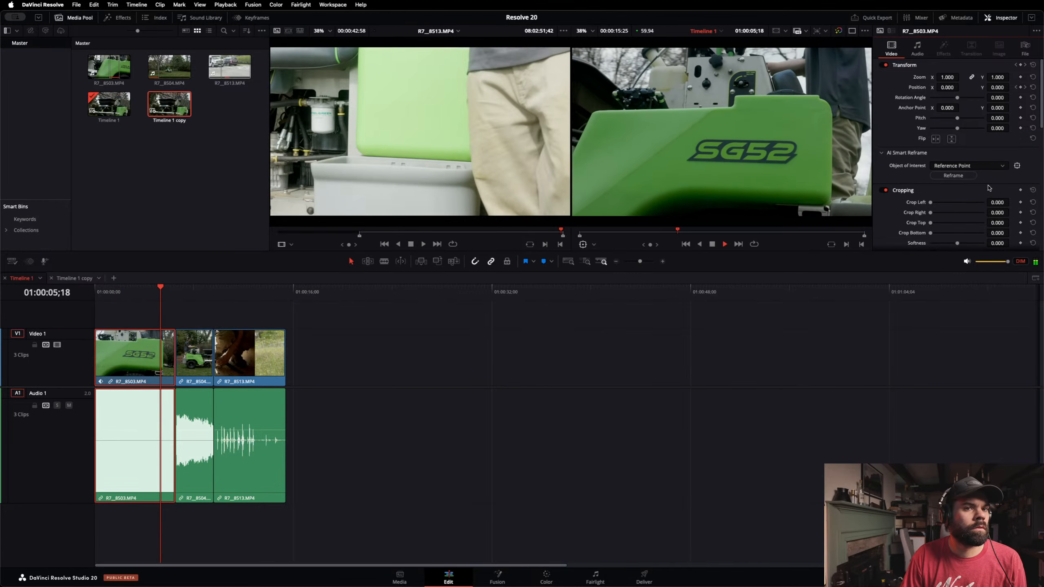
left_click(954, 176)
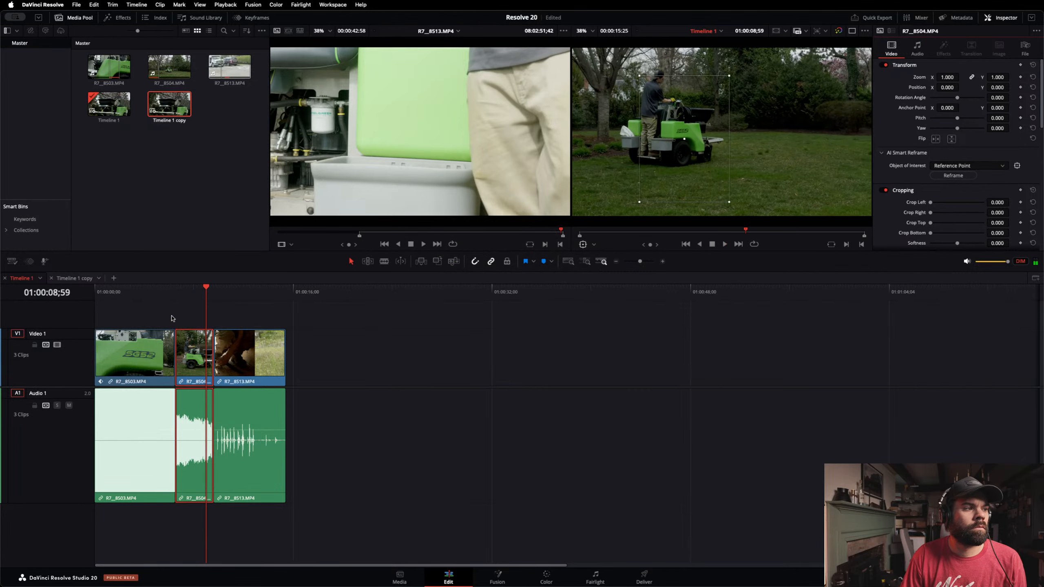
left_click(97, 293)
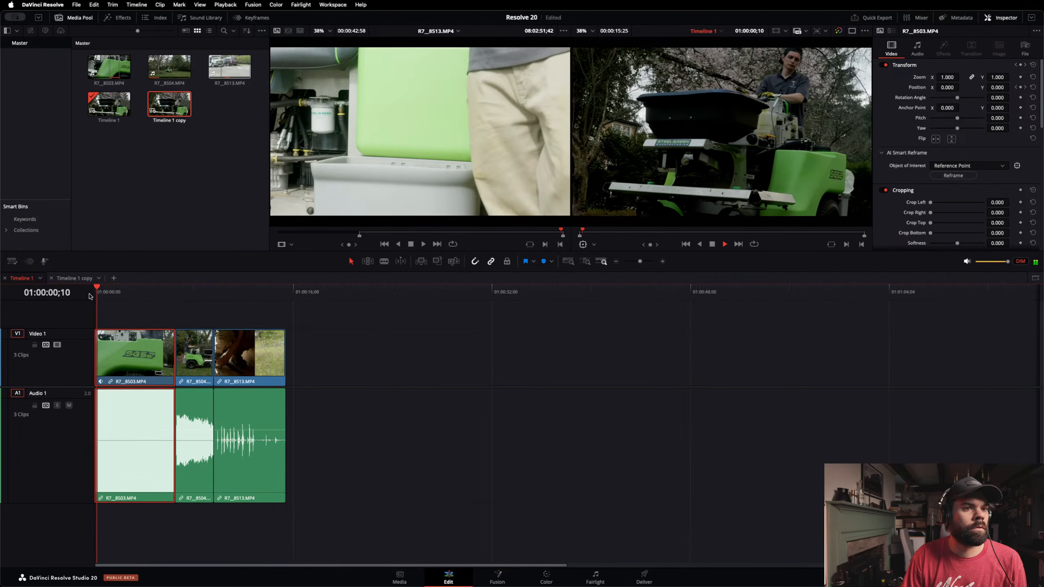
key("space")
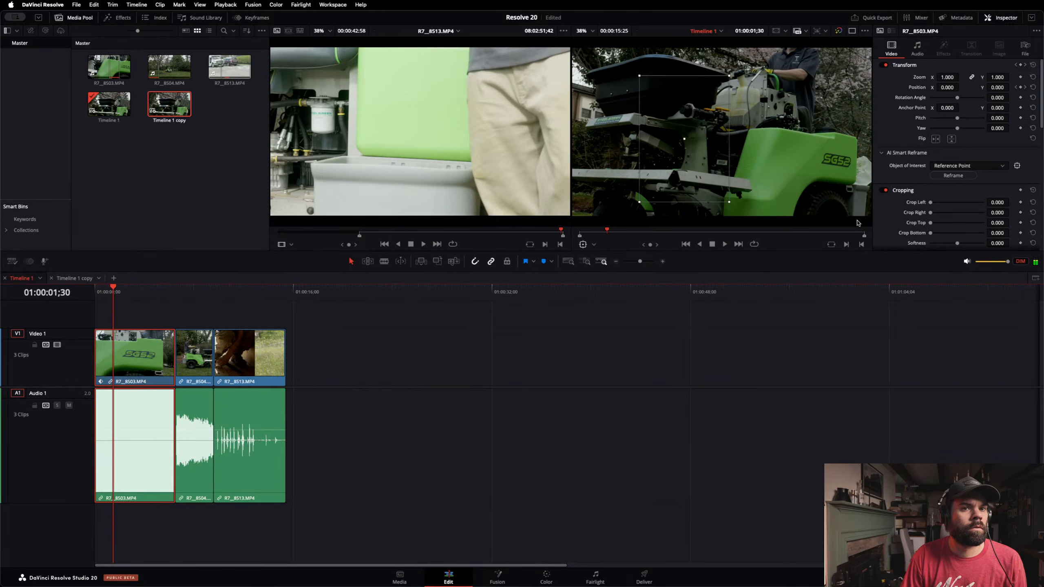
left_click(952, 176)
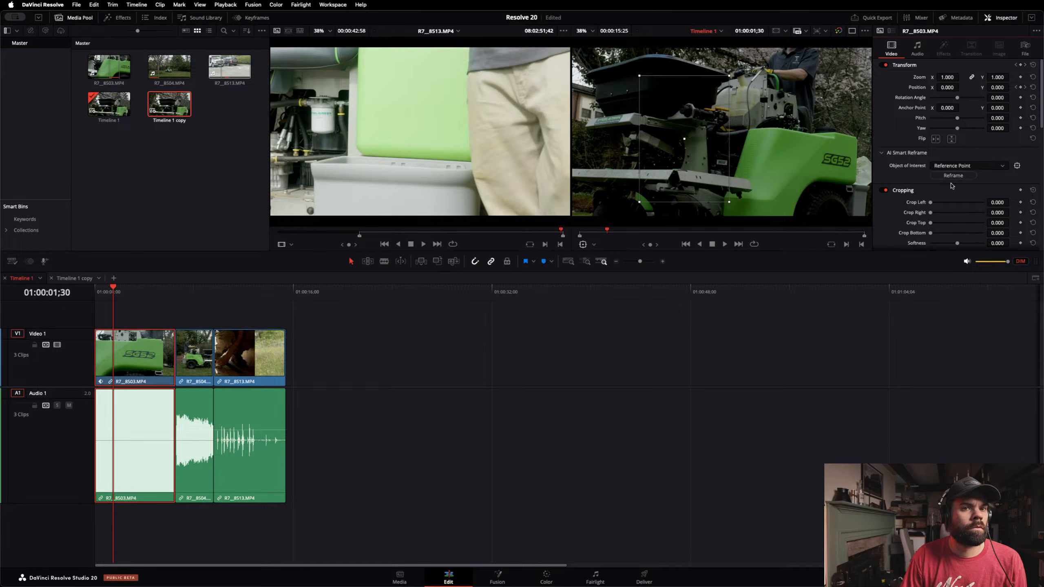
key("space")
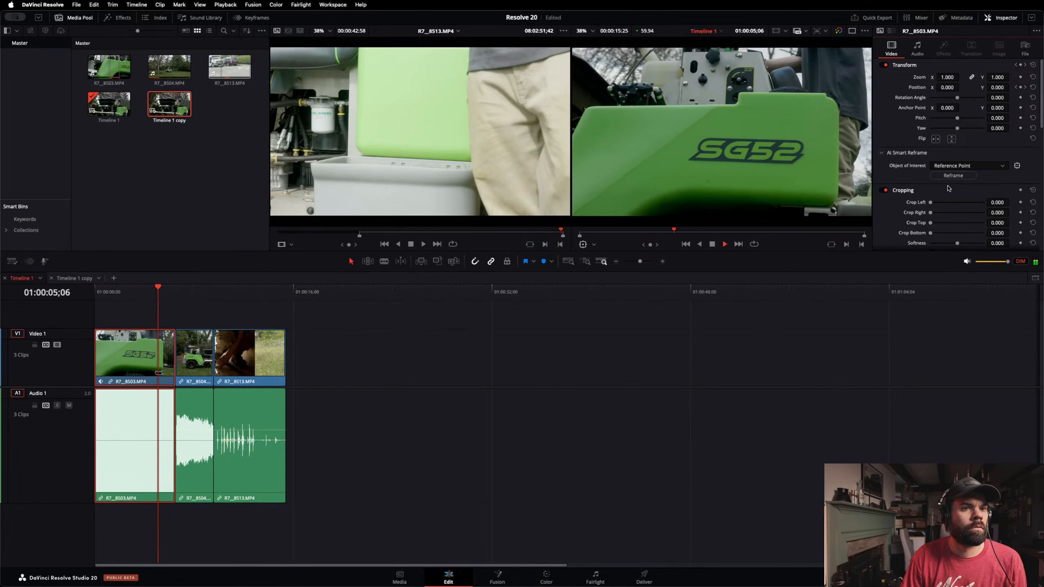
key("space")
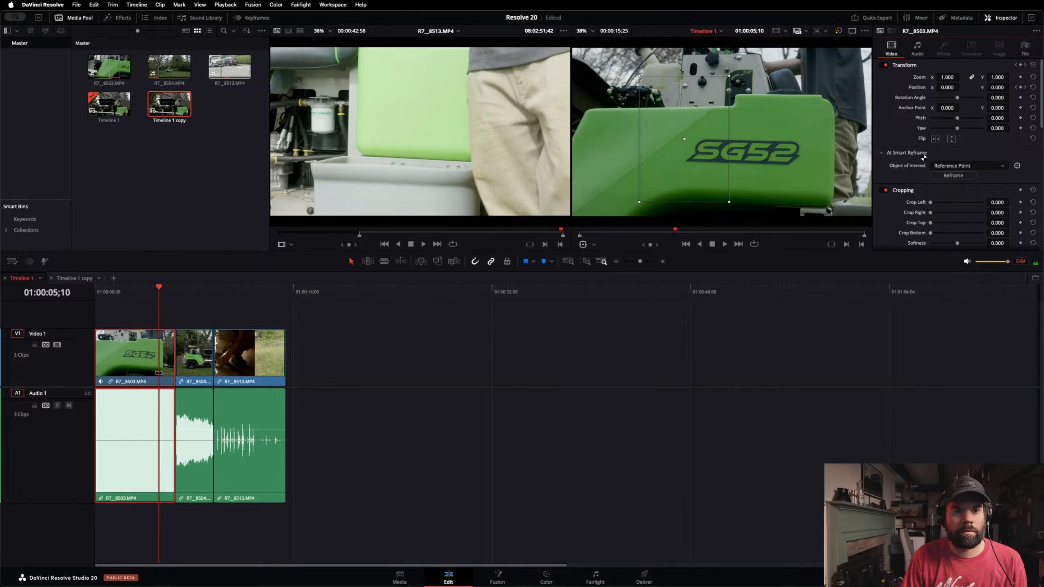
left_click(882, 153)
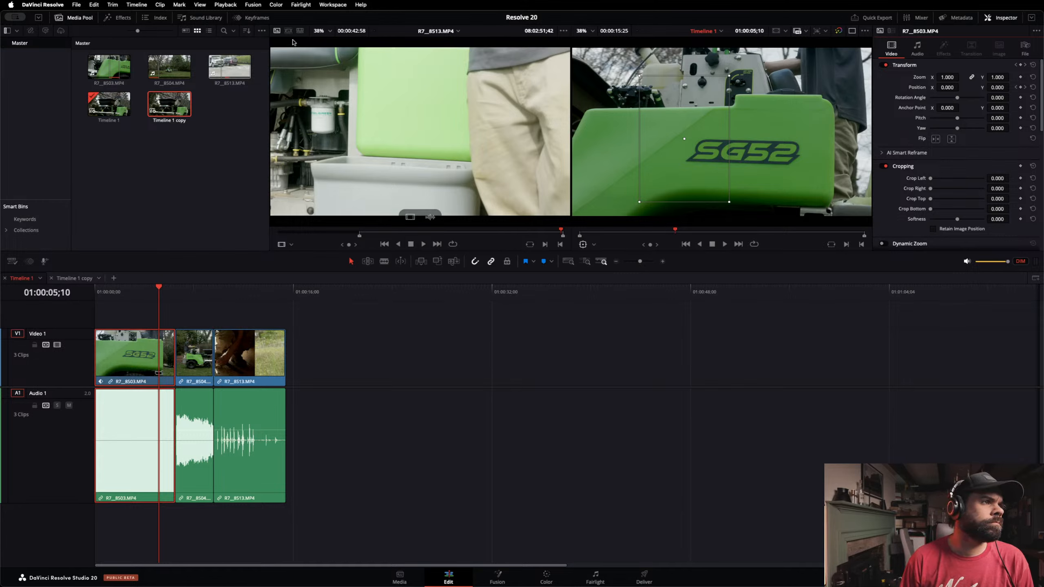
Step: Return the playhead to the start of Timeline 1 and mute the Audio 1 track
left_click(93, 5)
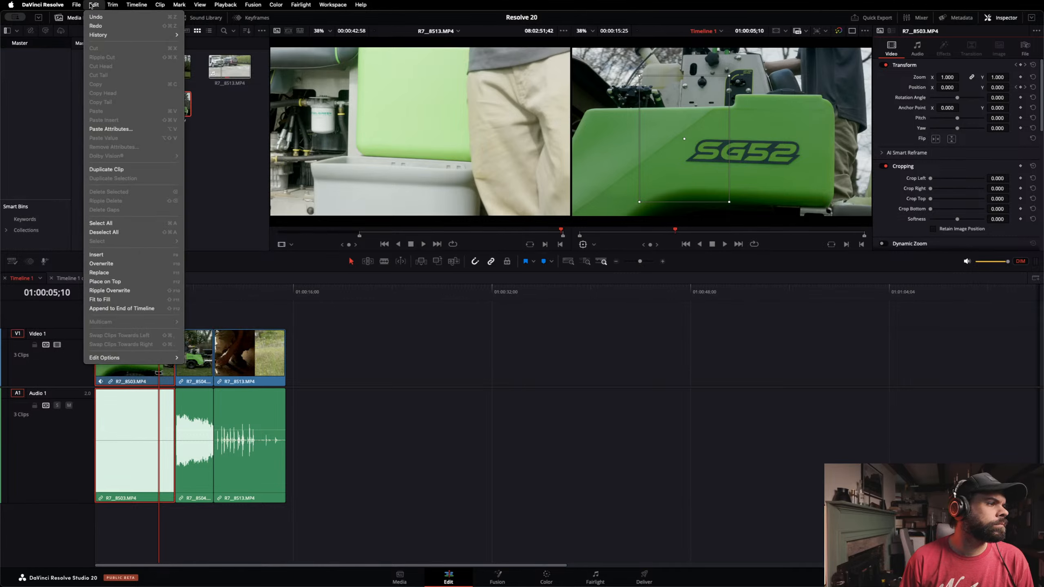
left_click(234, 262)
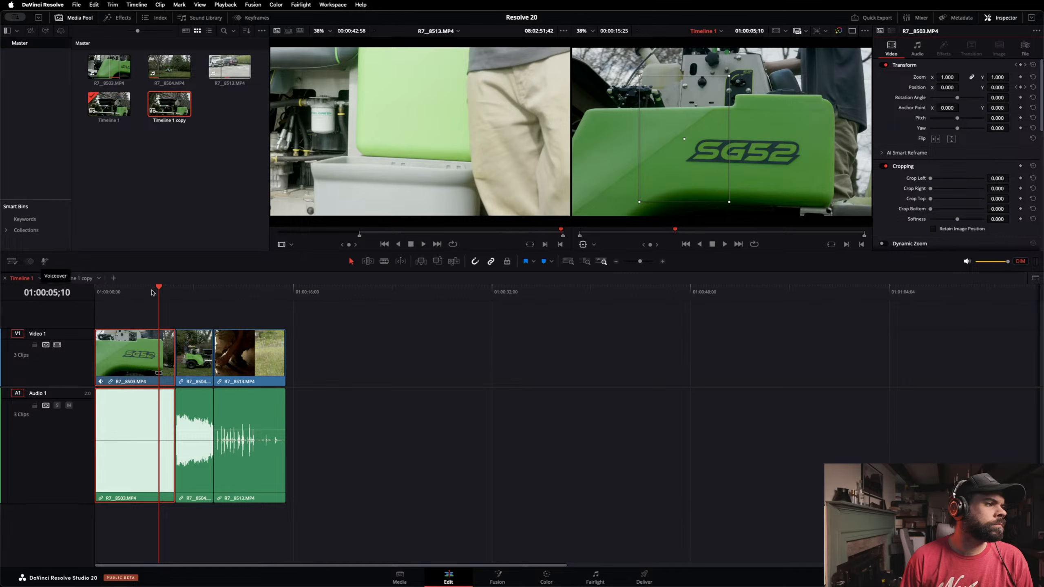
key("Home")
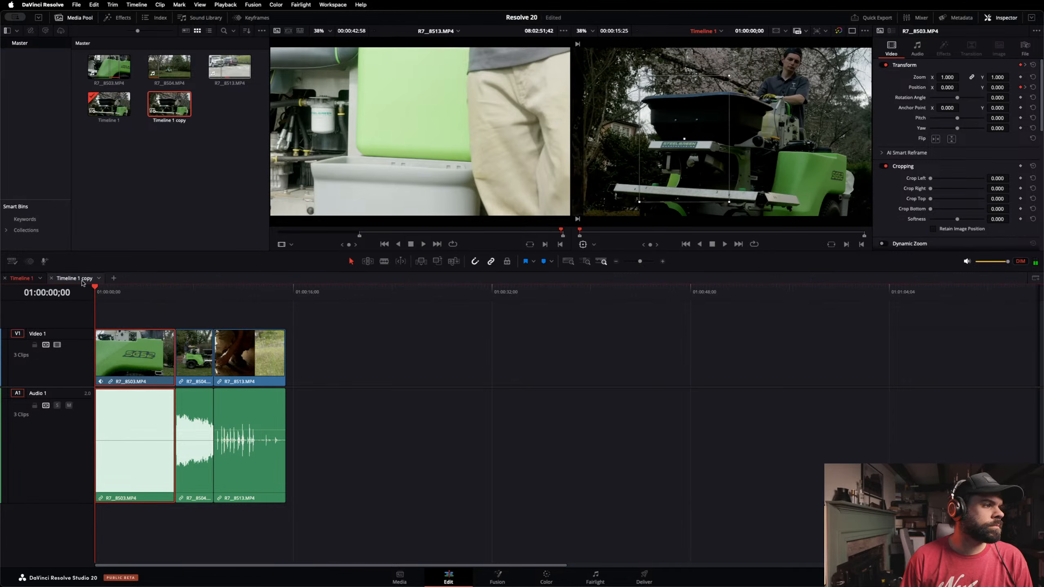
left_click(70, 406)
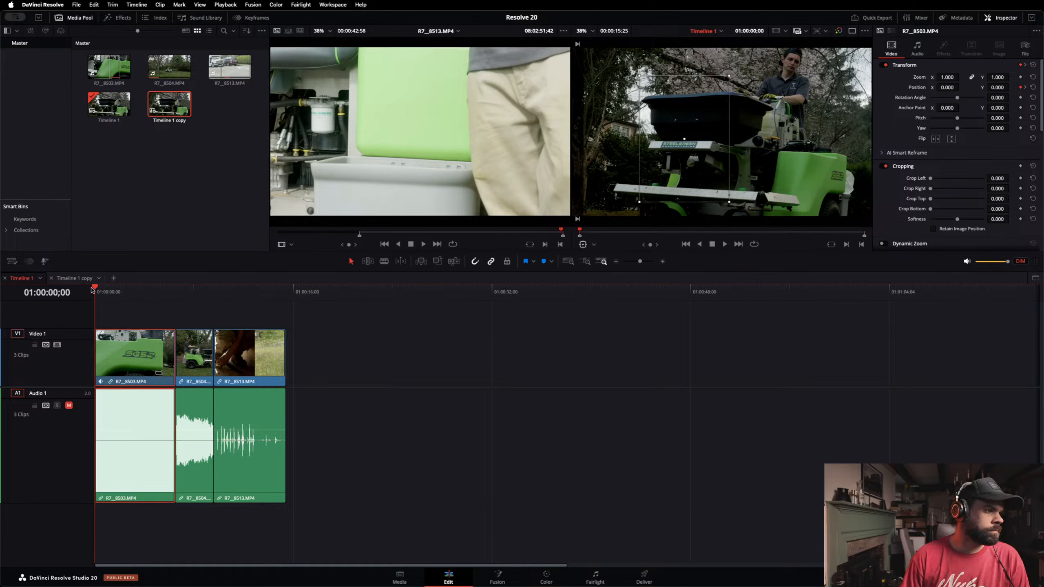
Step: Record a voiceover with the file name ME from the timeline start, and stop at about the end of the second clip
left_click(46, 261)
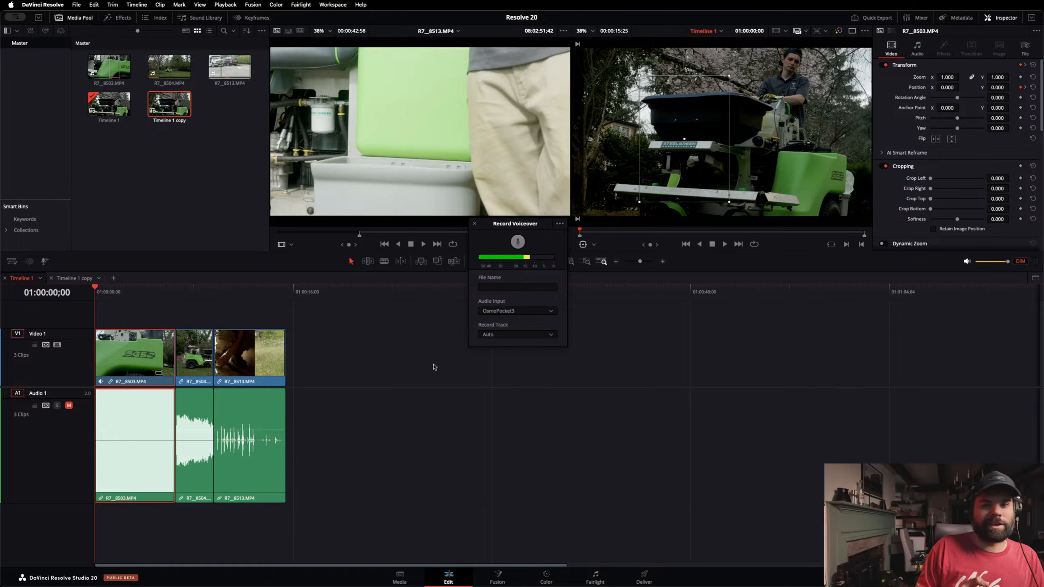
left_click(502, 287)
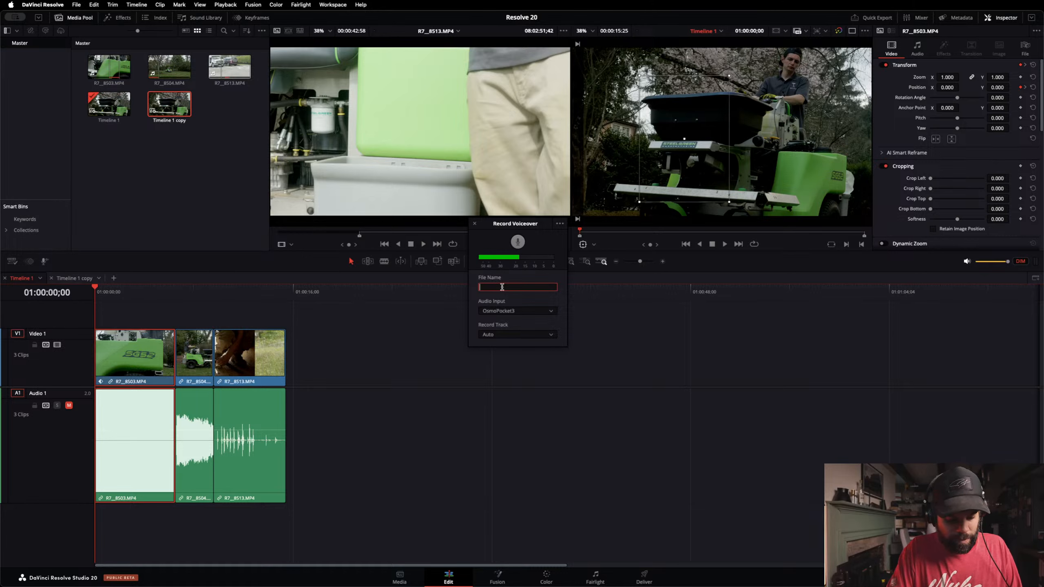
left_click(552, 335)
left_click(554, 342)
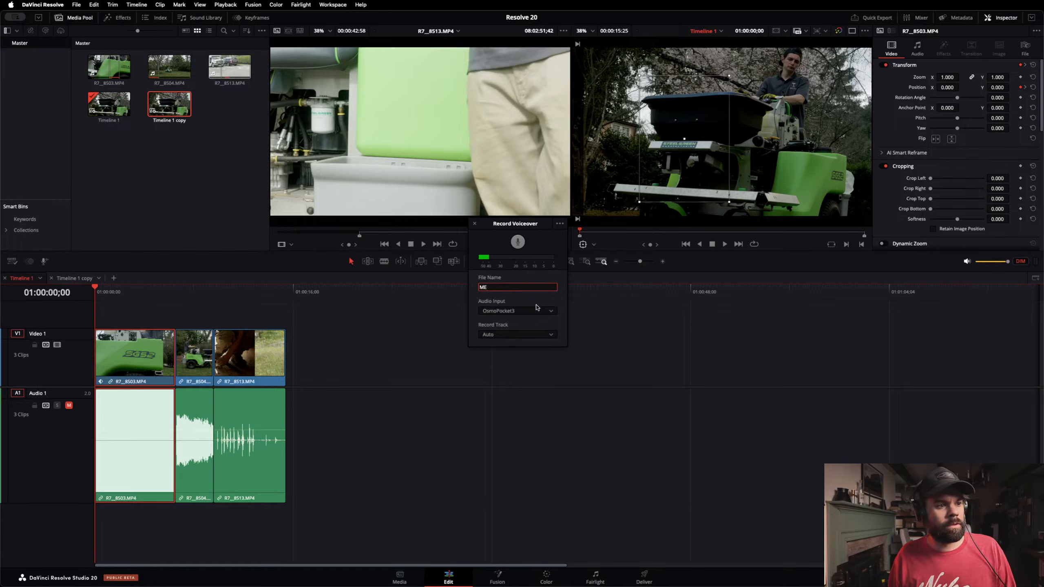
left_click(518, 242)
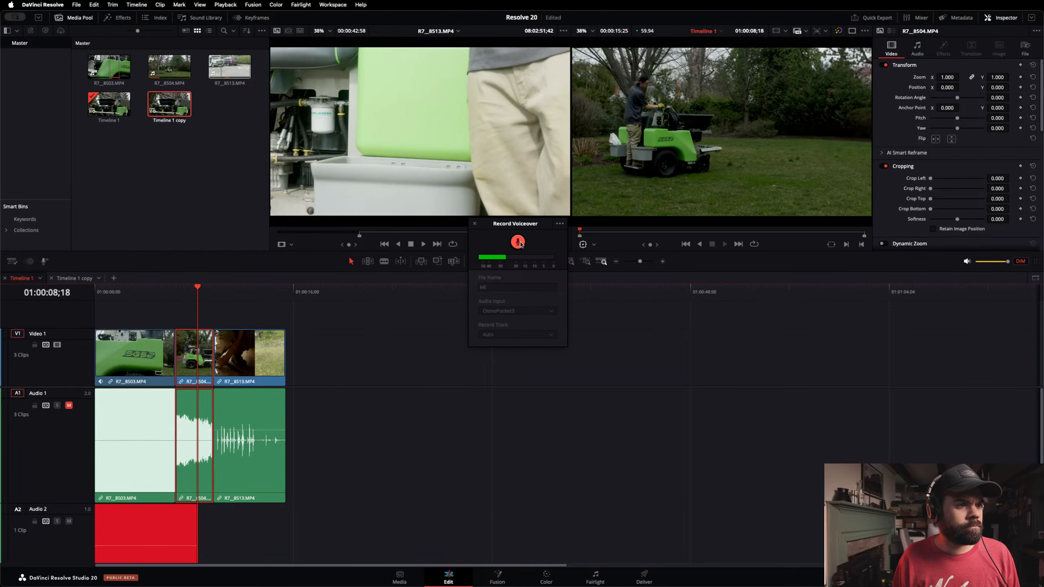
left_click(518, 242)
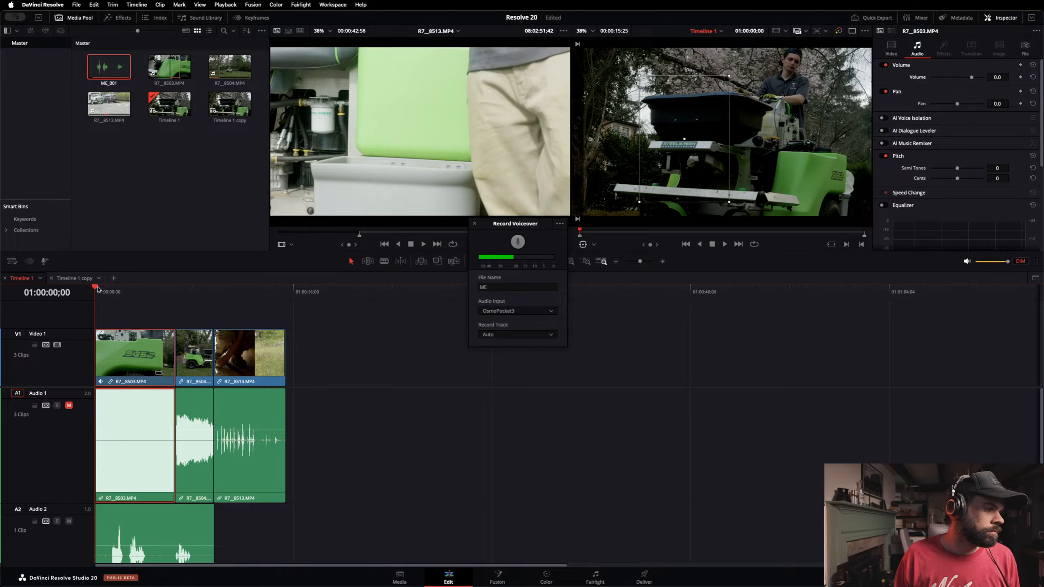
Step: Play back the recorded voiceover from the timeline start and close the voiceover recorder
key("space")
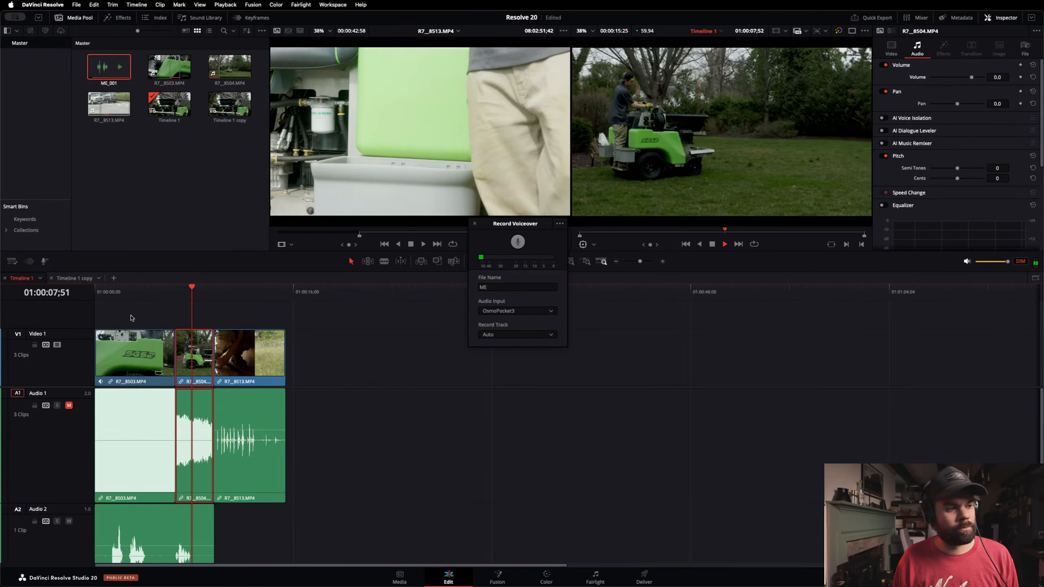
key("space")
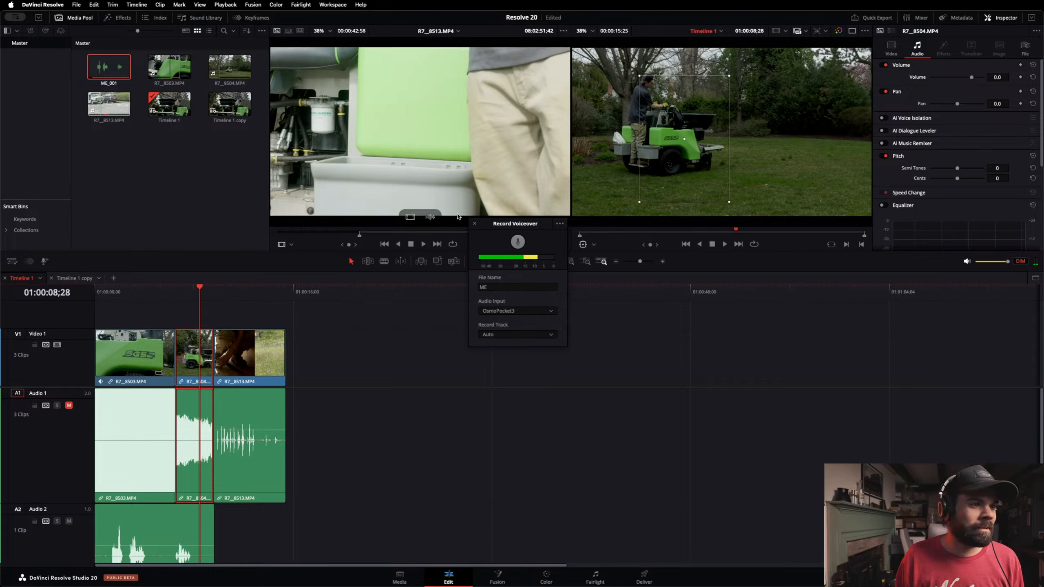
left_click(475, 223)
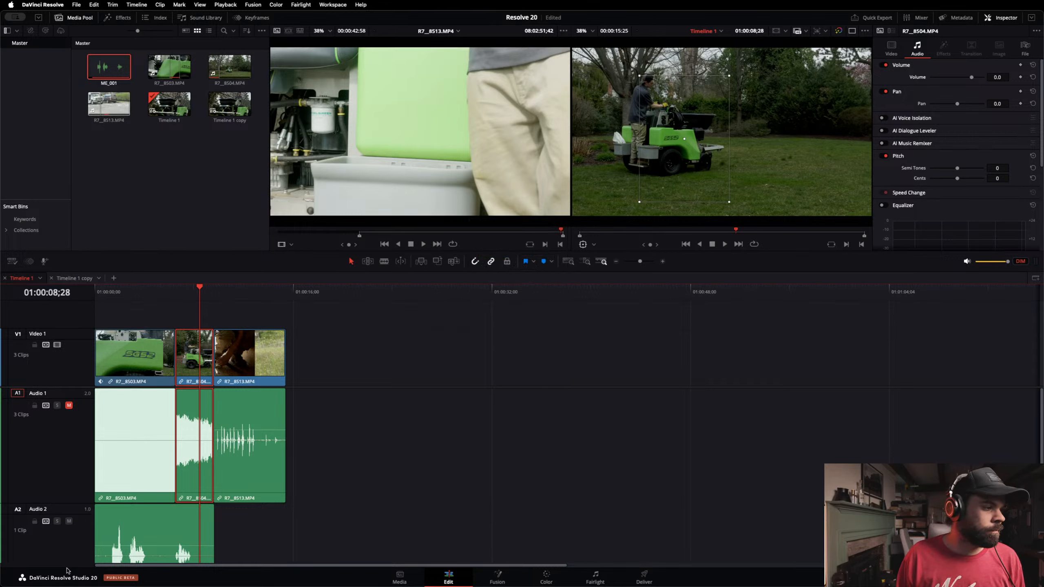
Step: Select the ME_001 voiceover clip on Audio 2 and enable AI Voice Isolation with an amount of 100
right_click(59, 545)
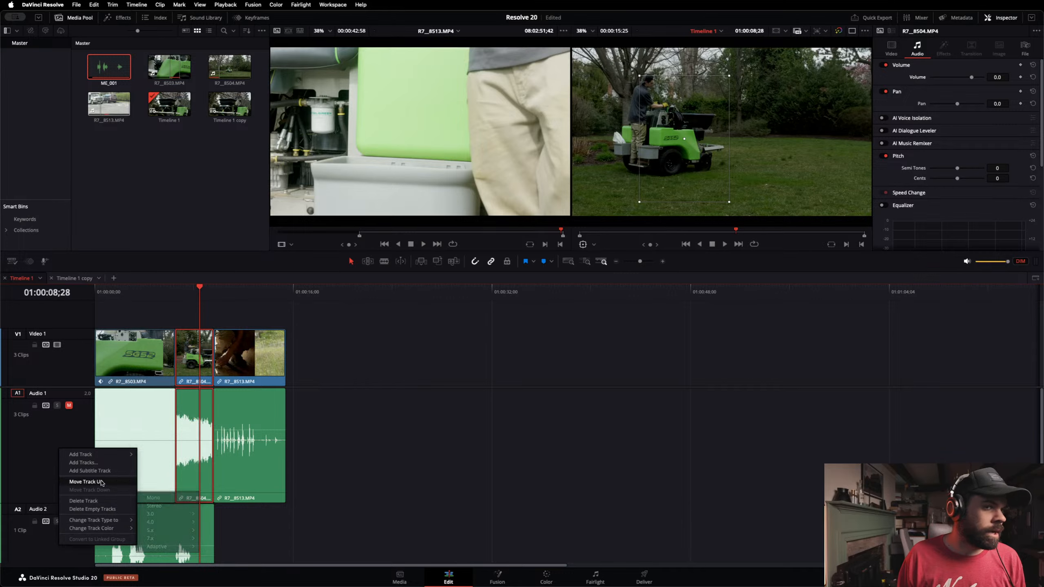
left_click(52, 541)
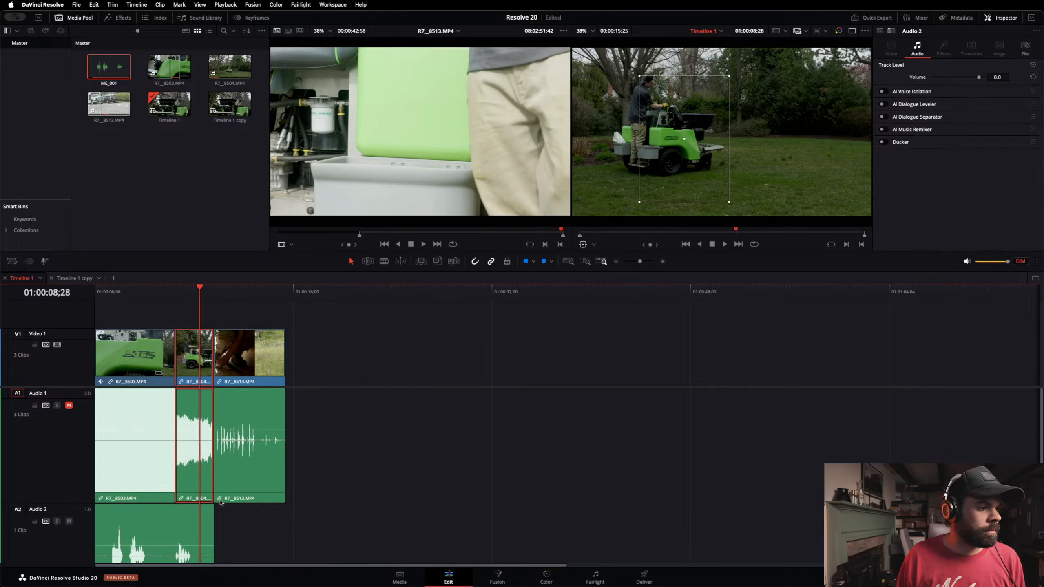
scroll(223, 461, "down", 3)
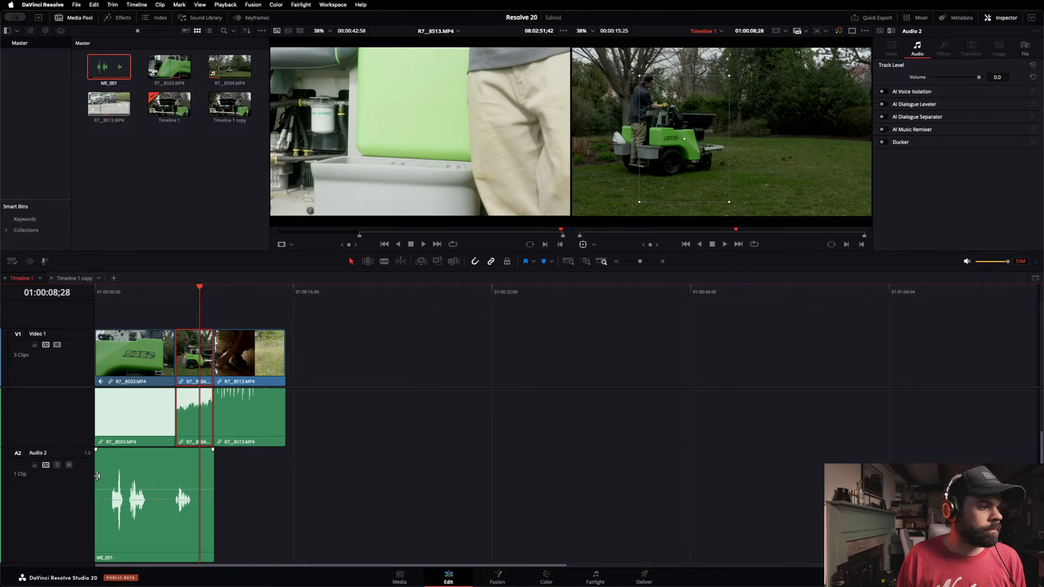
left_click(140, 472)
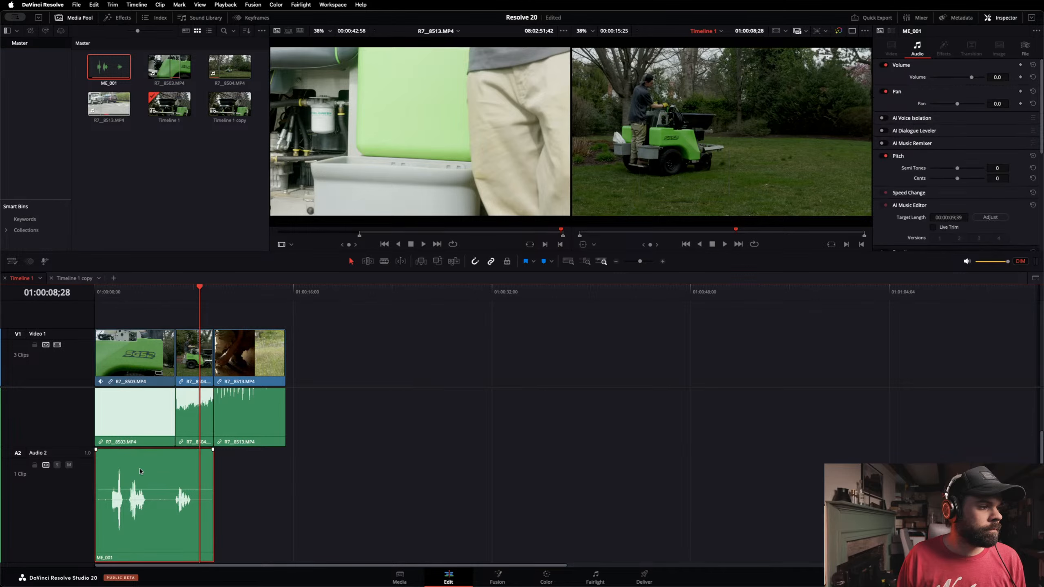
left_click(882, 119)
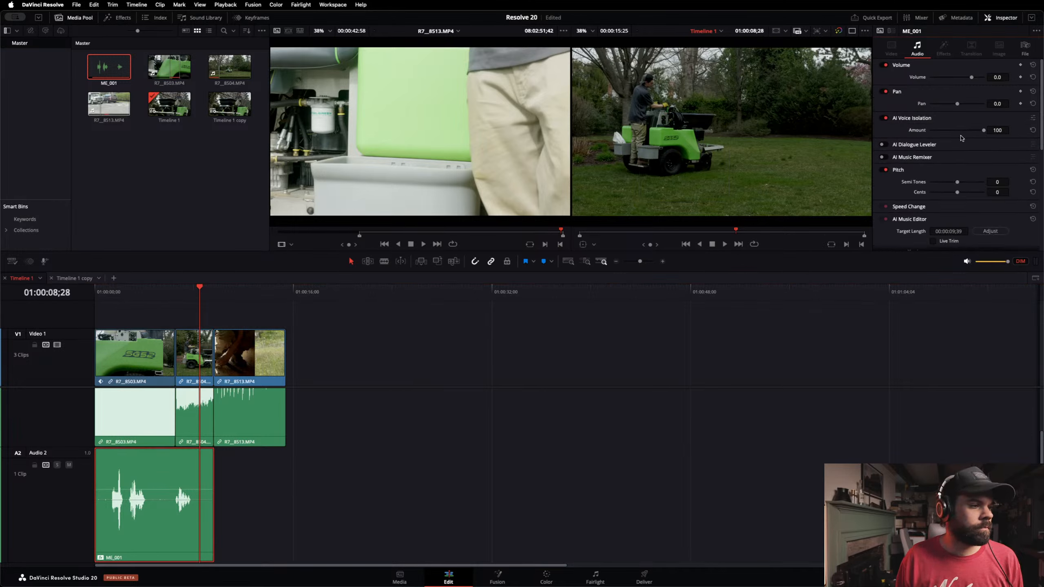
Step: Play the timeline from the start to listen to the voiceover with voice isolation applied
key("space")
key("space")
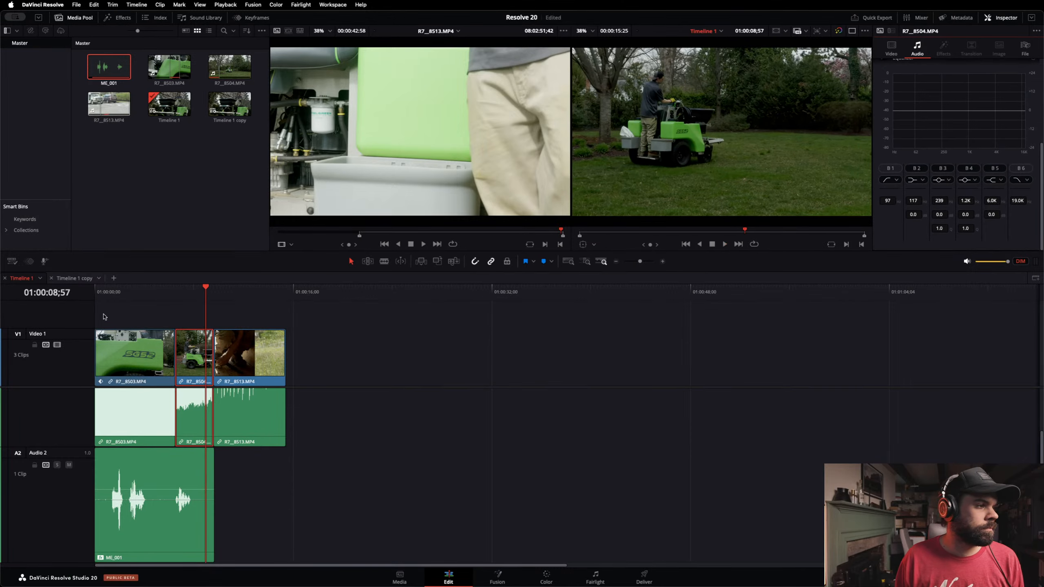
left_click(95, 293)
key("space")
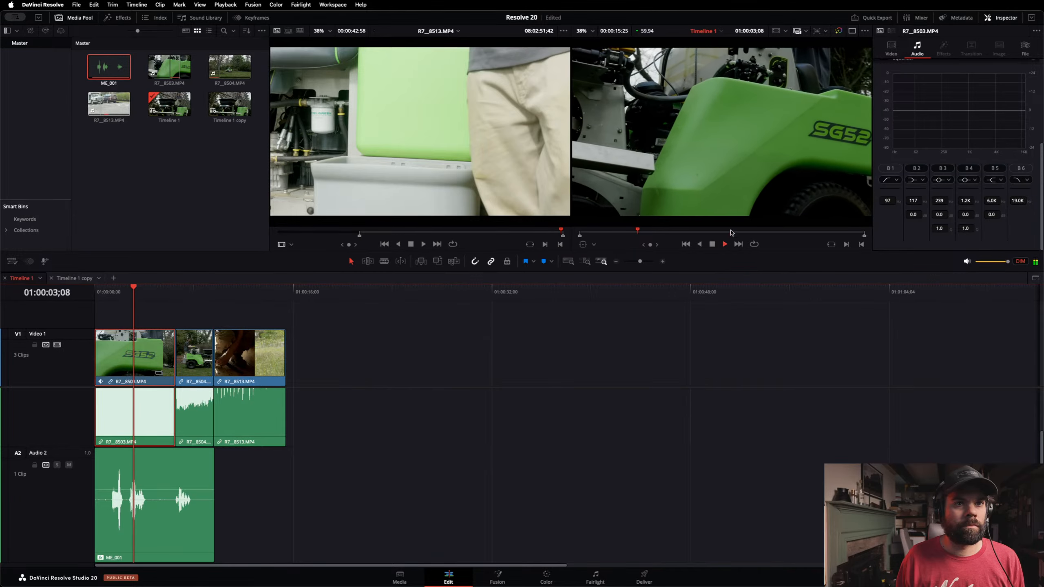
Step: Stop playback and enable AI Dialogue Leveler on the ME_001 voiceover clip, with the mode set to More lift for low levels
scroll(1008, 127, "up", 5)
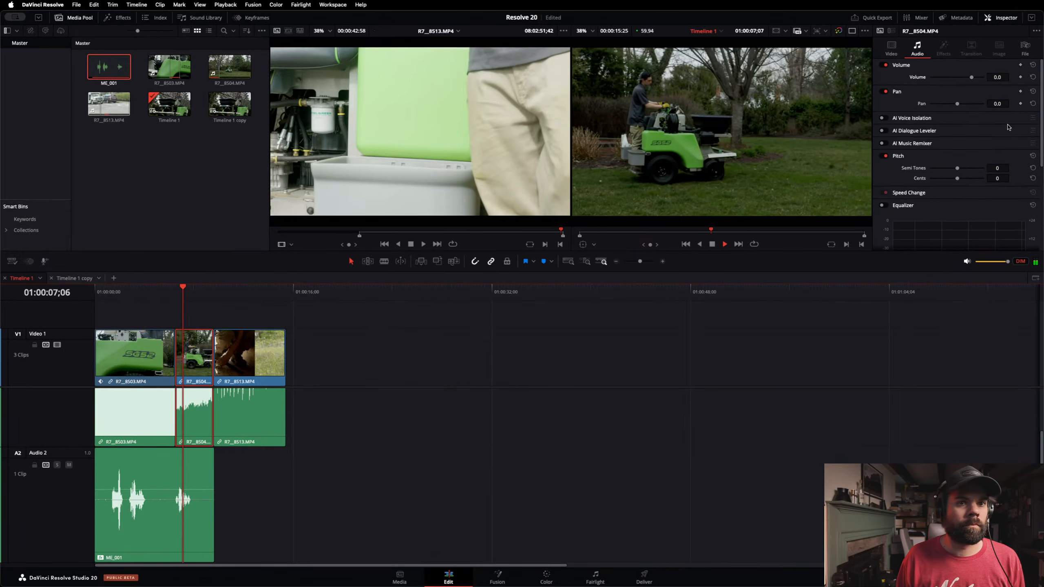
key("space")
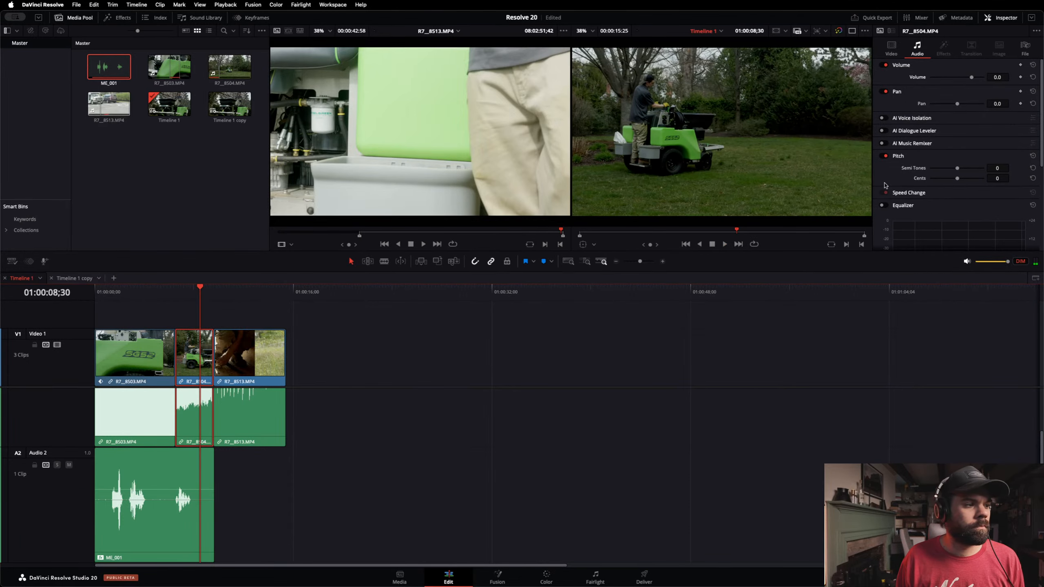
left_click(156, 476)
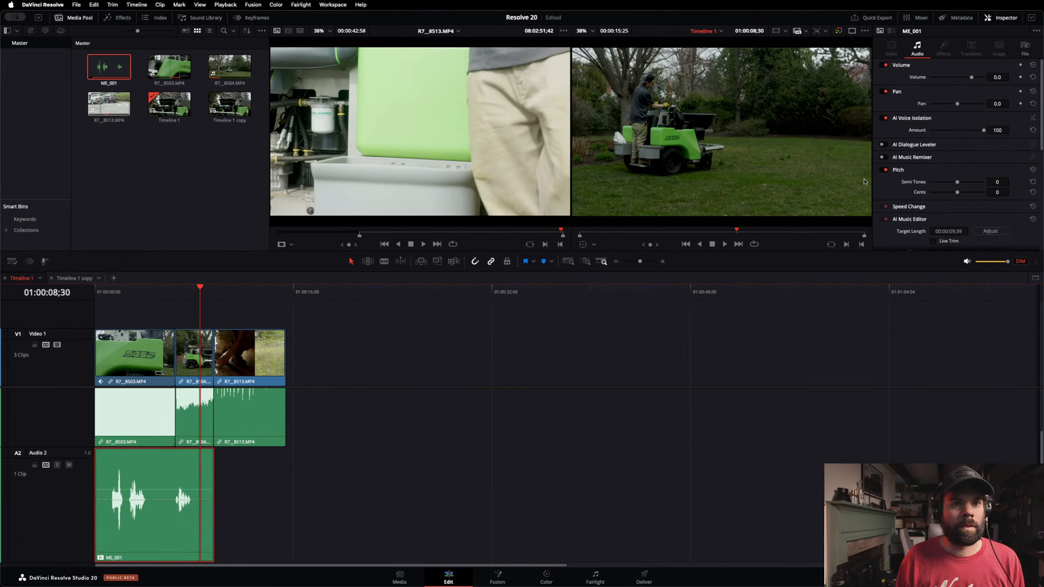
left_click(882, 145)
left_click(1002, 158)
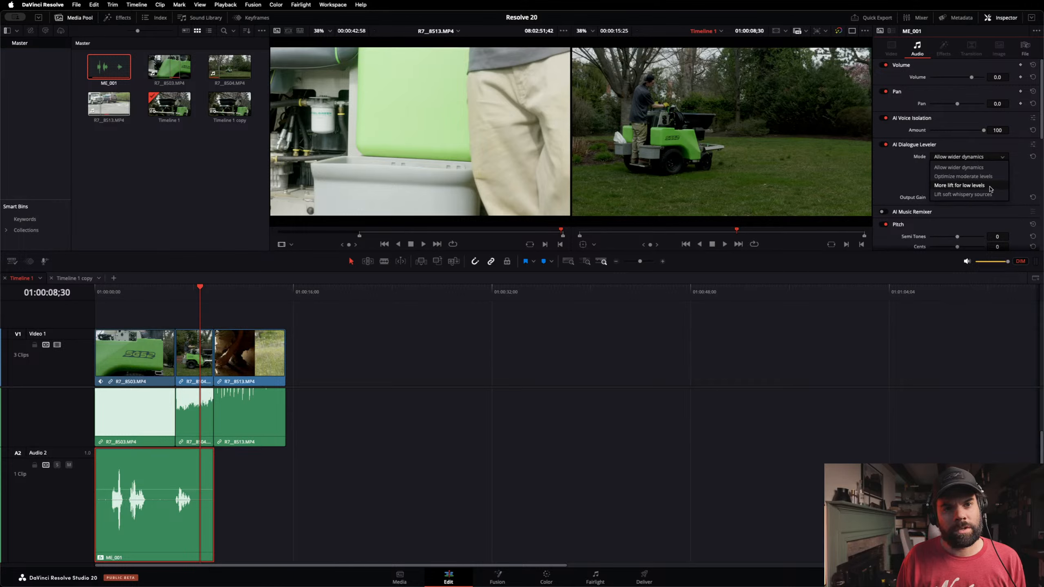
left_click(988, 186)
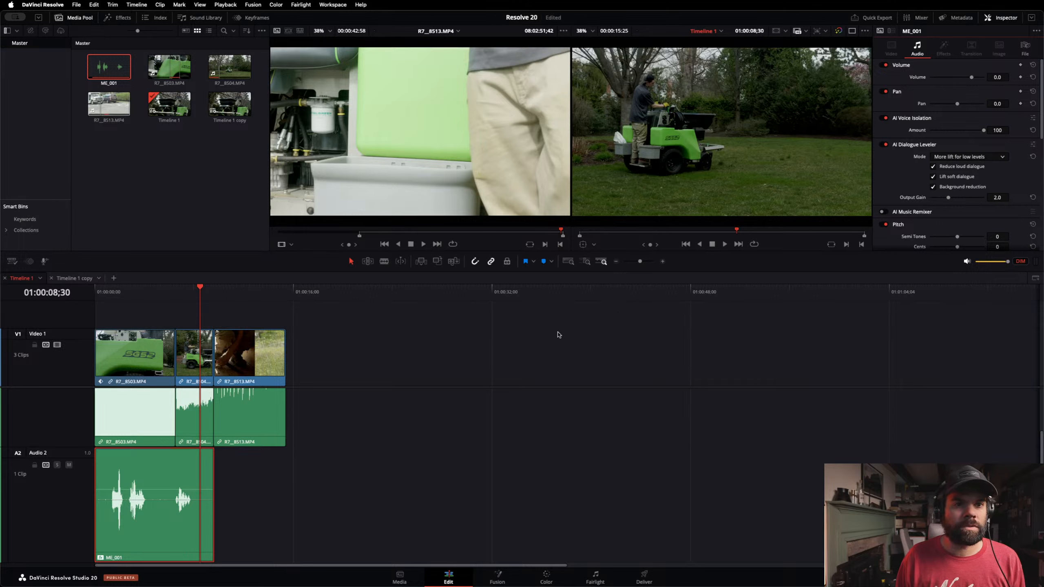
Step: Play the timeline from the start to listen to the leveled voiceover
left_click(104, 293)
left_click_drag(89, 294, 81, 296)
left_click(178, 526)
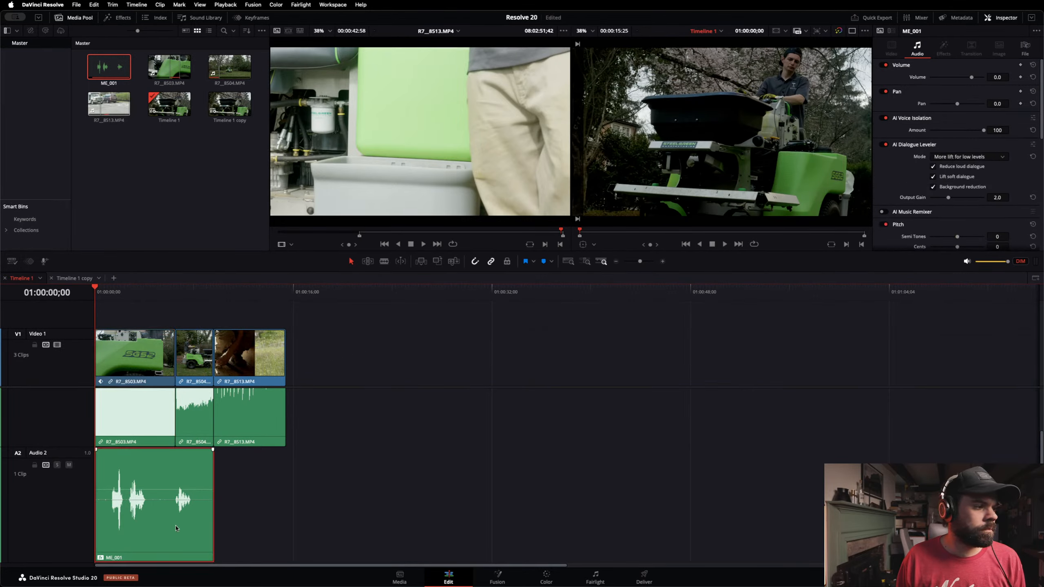
key("space")
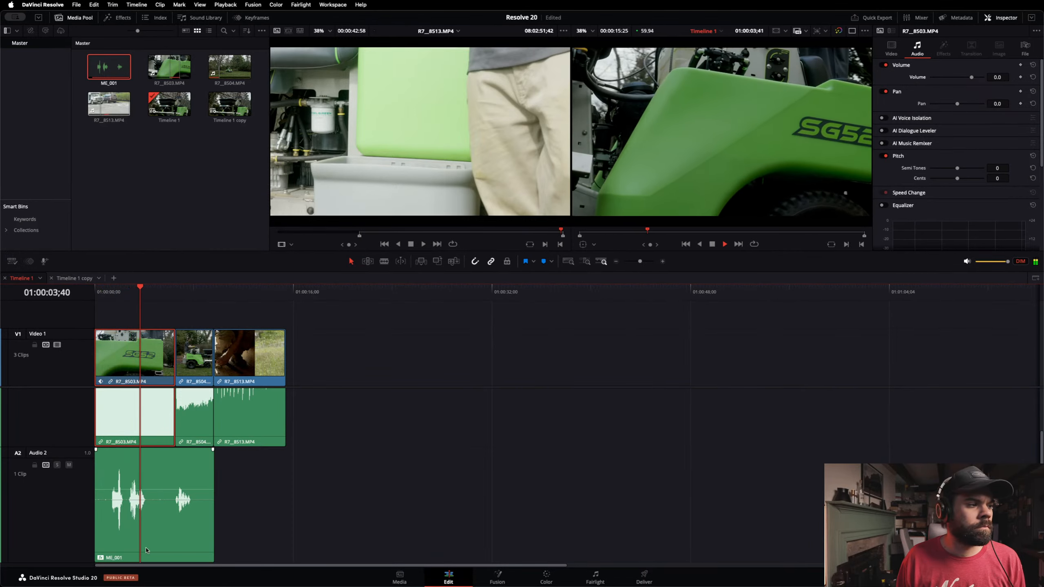
Step: Set the AI Dialogue Leveler mode of the ME_001 voiceover clip to Allow wider dynamics
left_click(178, 530)
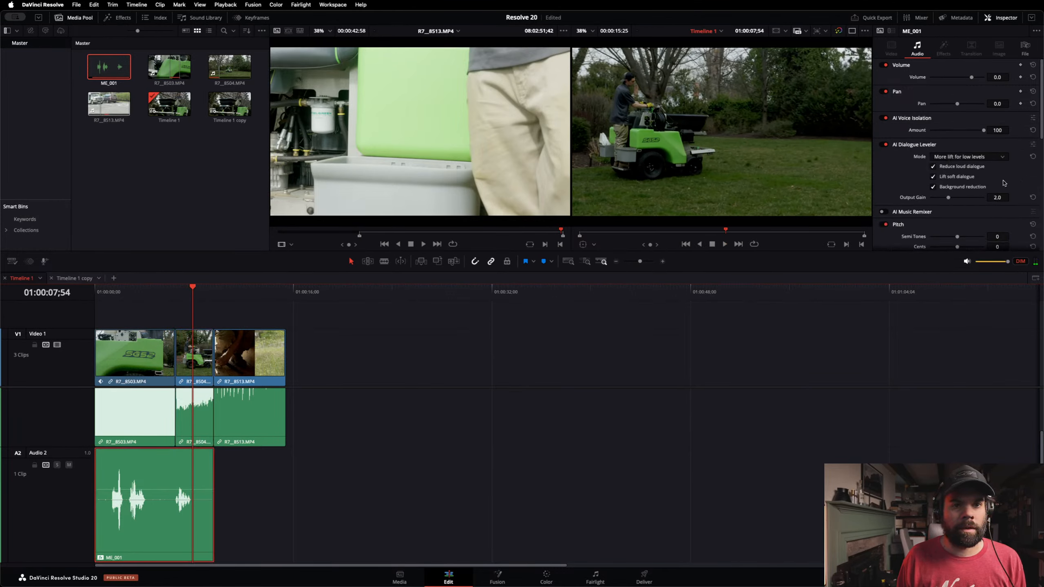
left_click(1003, 159)
left_click(995, 168)
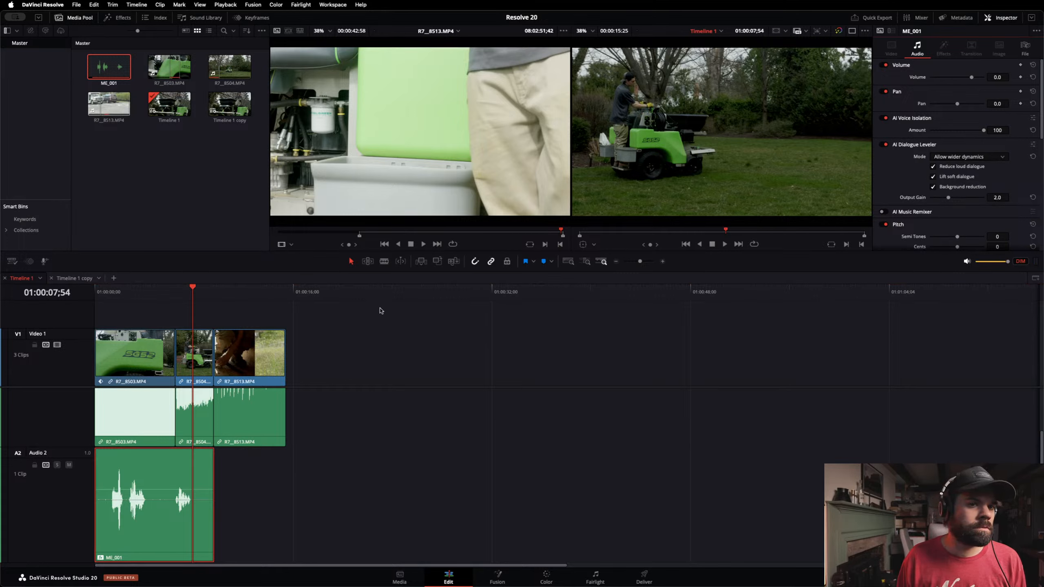
Step: Play the voiceover from the timeline start with the Allow wider dynamics mode and stop after the voiceover ends
left_click_drag(193, 287, 79, 298)
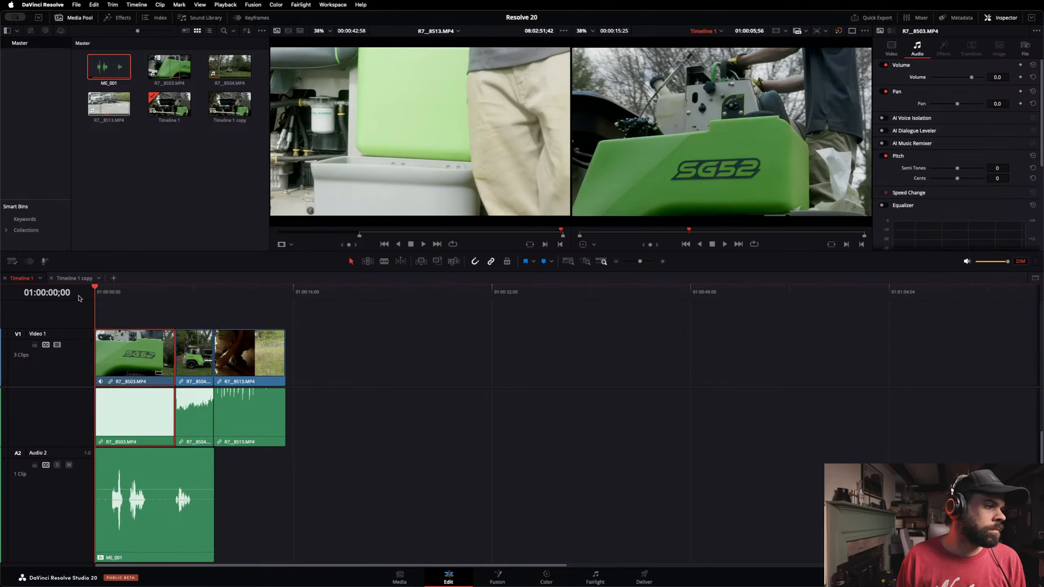
key("space")
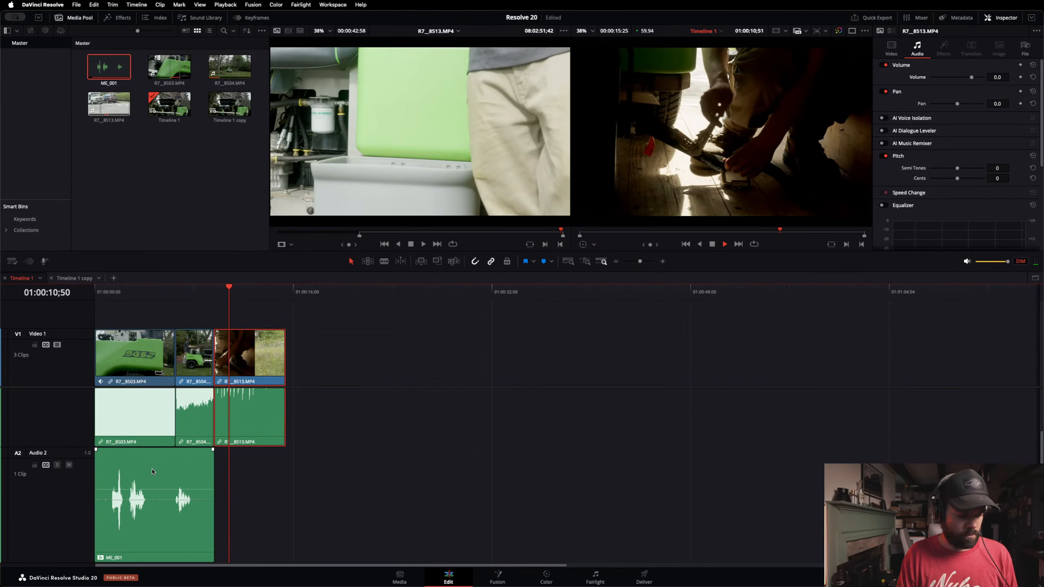
key("space")
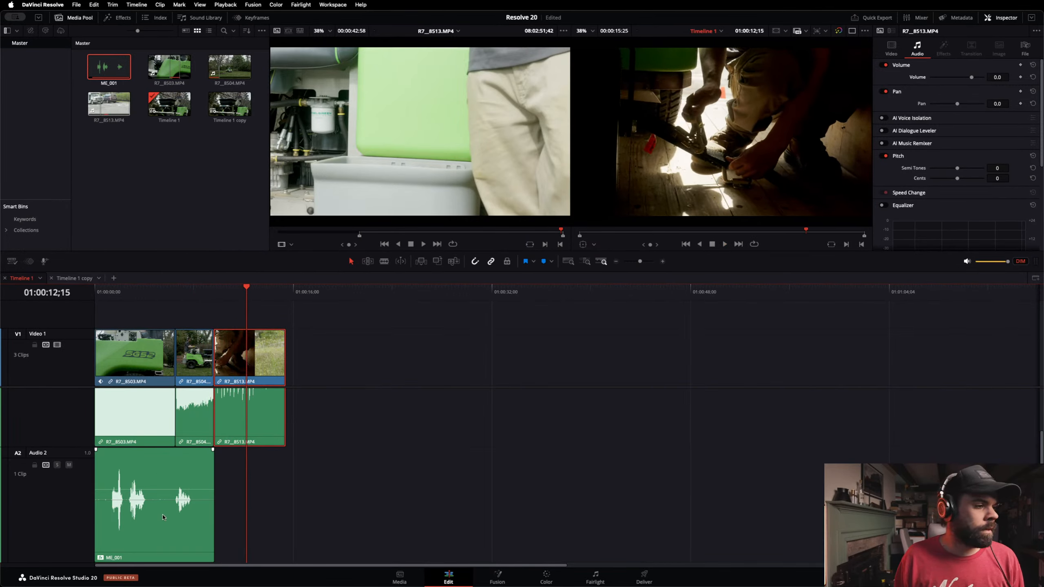
left_click(167, 471)
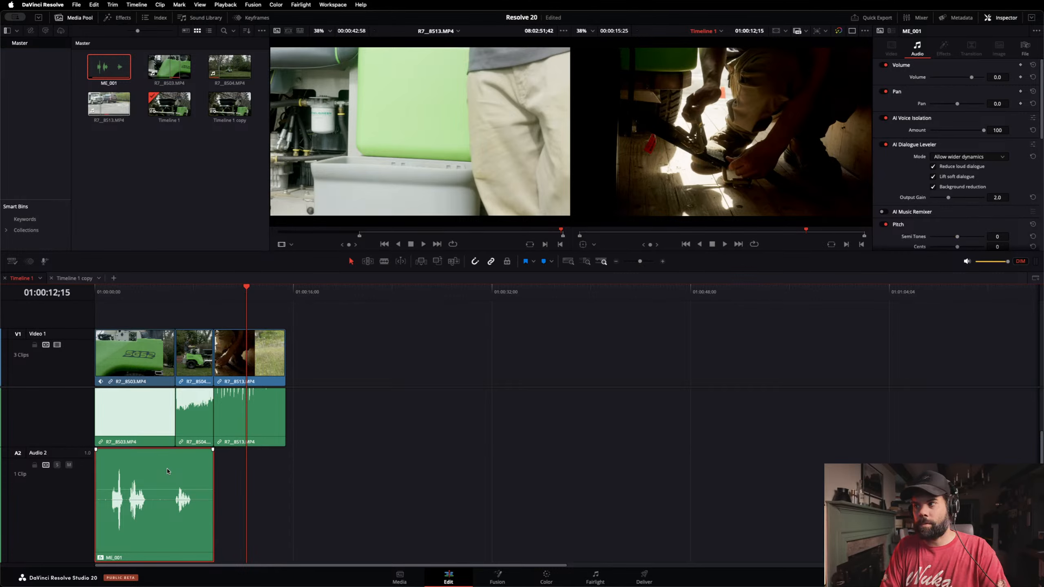
left_click(160, 5)
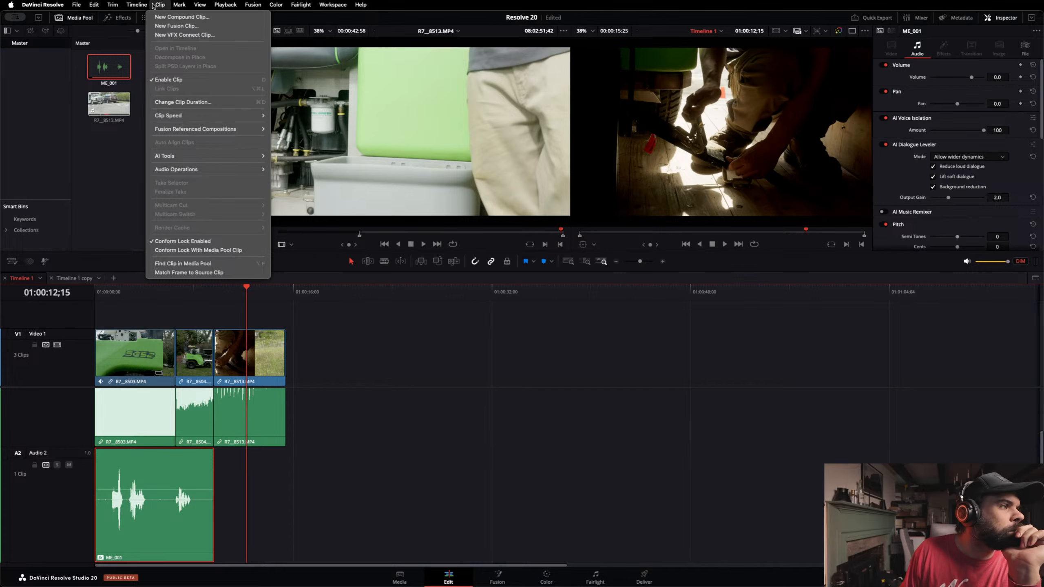
mouse_move(129, 5)
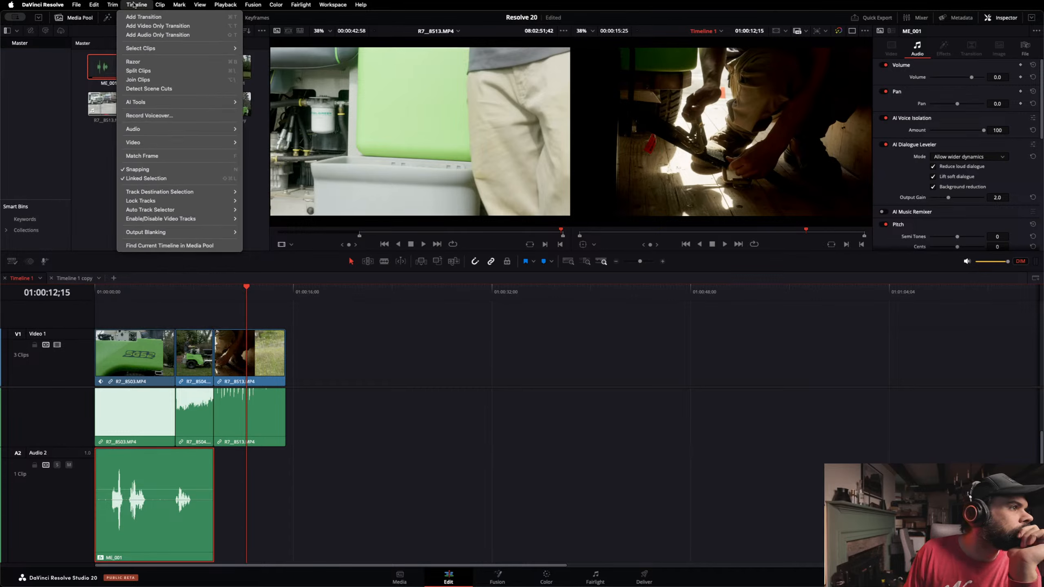
mouse_move(174, 131)
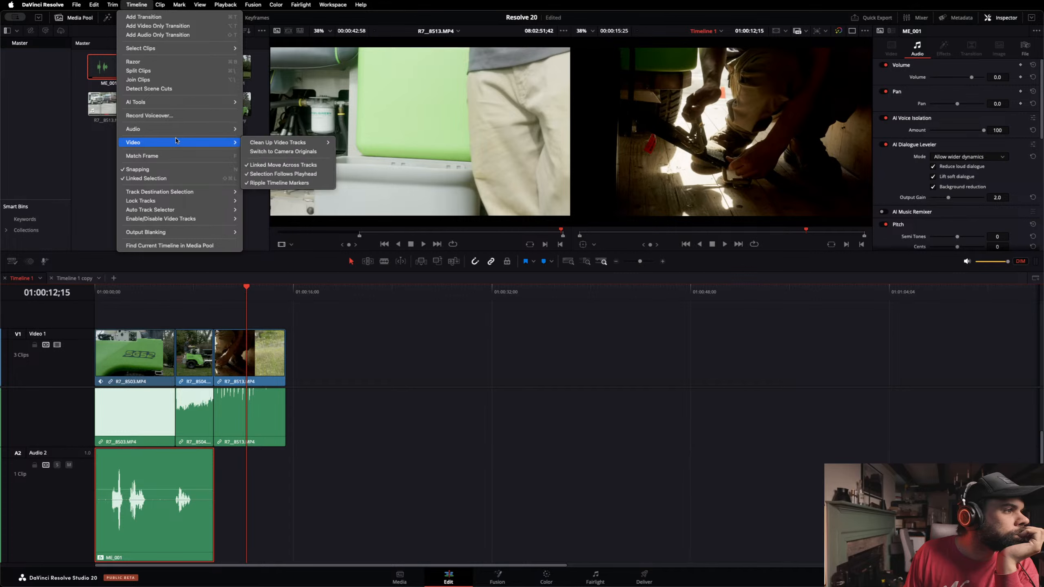
mouse_move(286, 144)
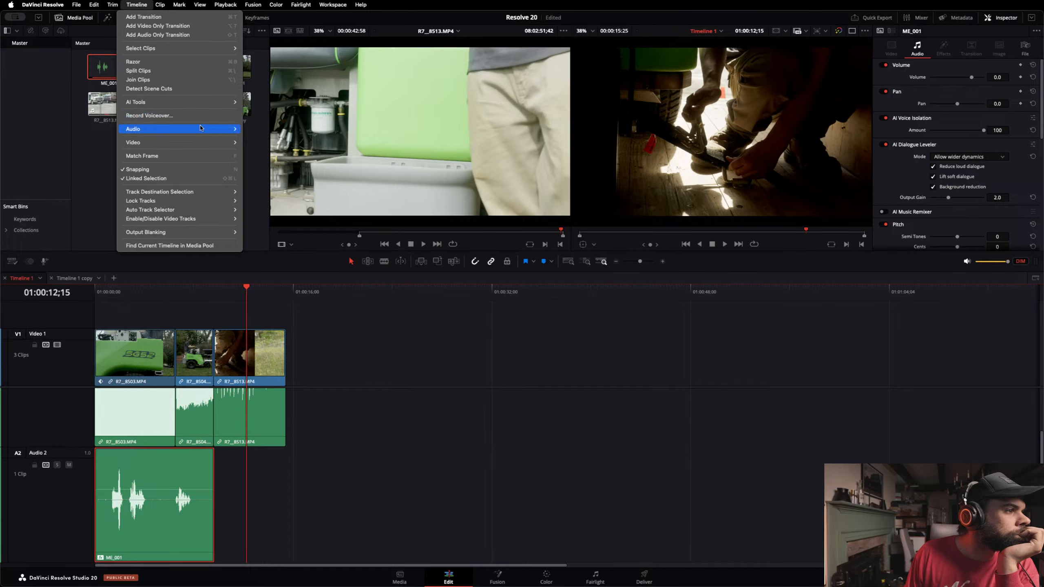
right_click(148, 426)
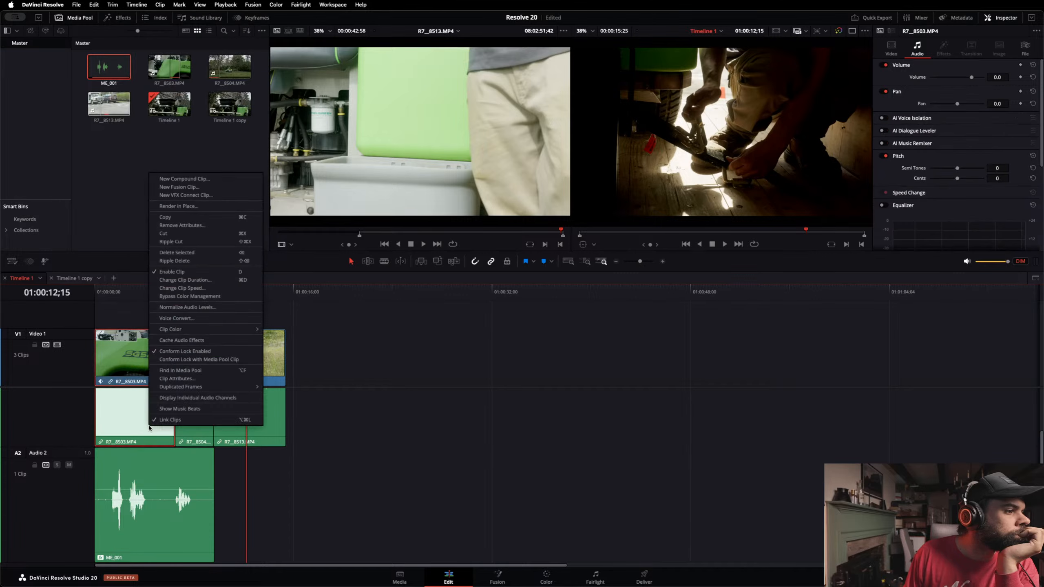
right_click(149, 469)
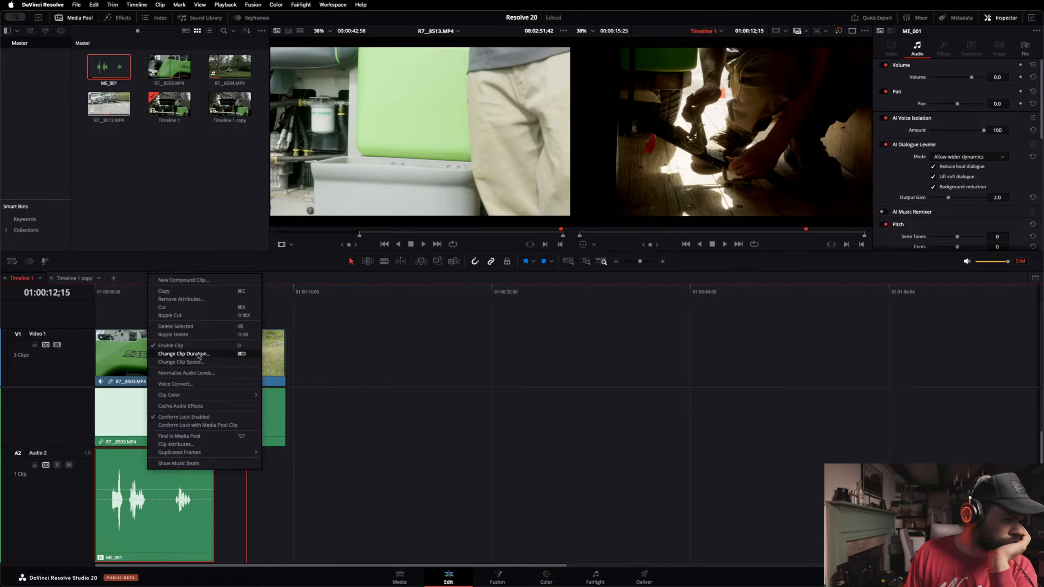
left_click(126, 355)
right_click(127, 354)
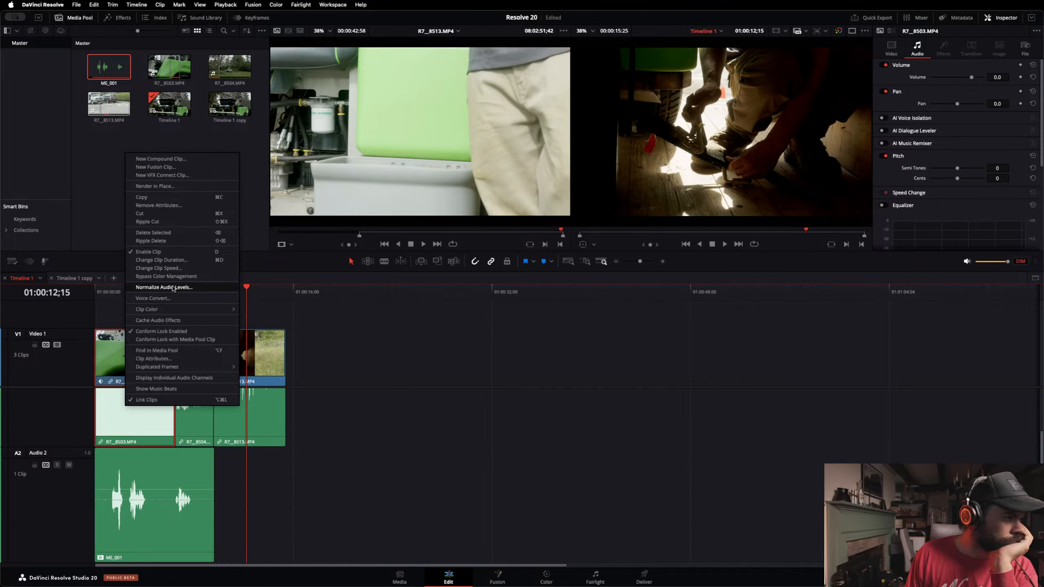
Step: Run AI Voice Convert on the ME_001 clip, rendering in place with the Female 1 US voice model and Tight Matching to Source
right_click(138, 460)
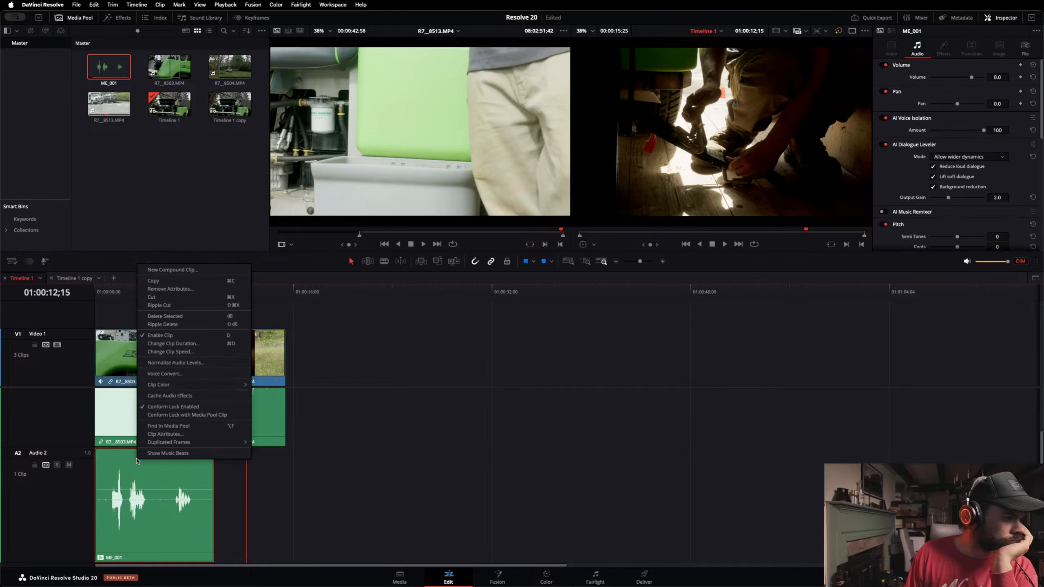
left_click(167, 373)
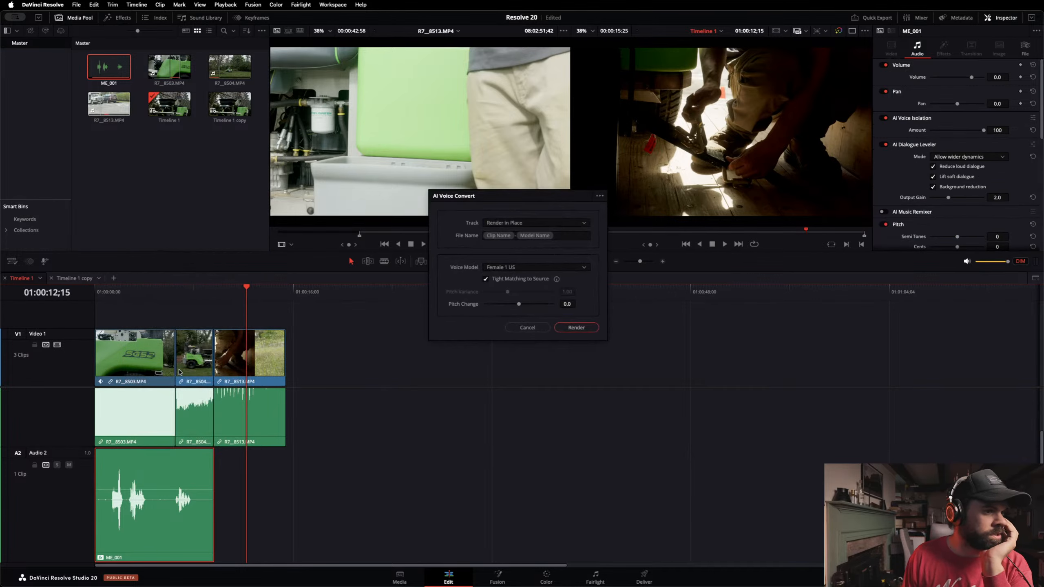
left_click(584, 223)
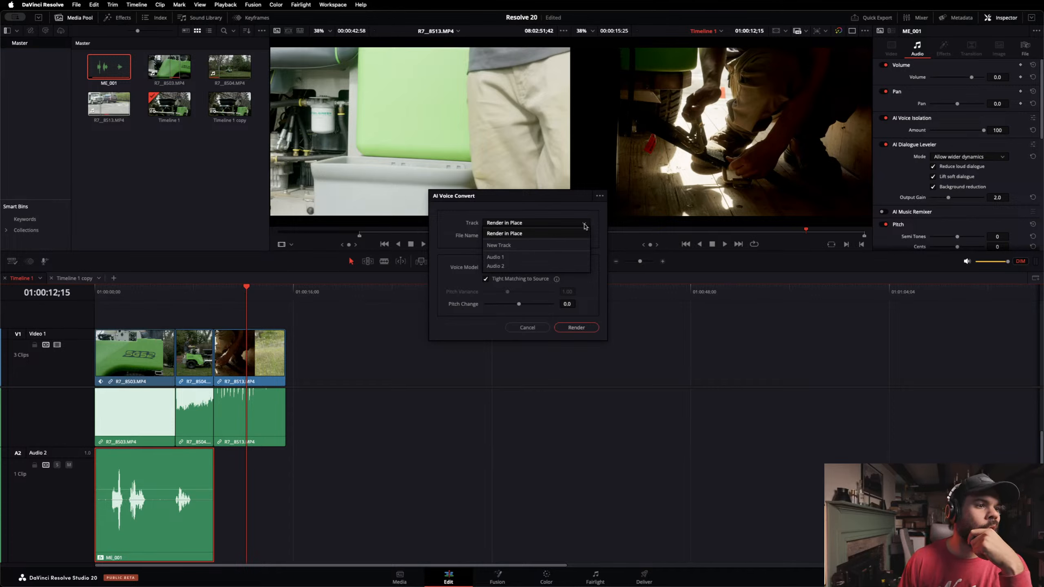
left_click(584, 224)
left_click(584, 226)
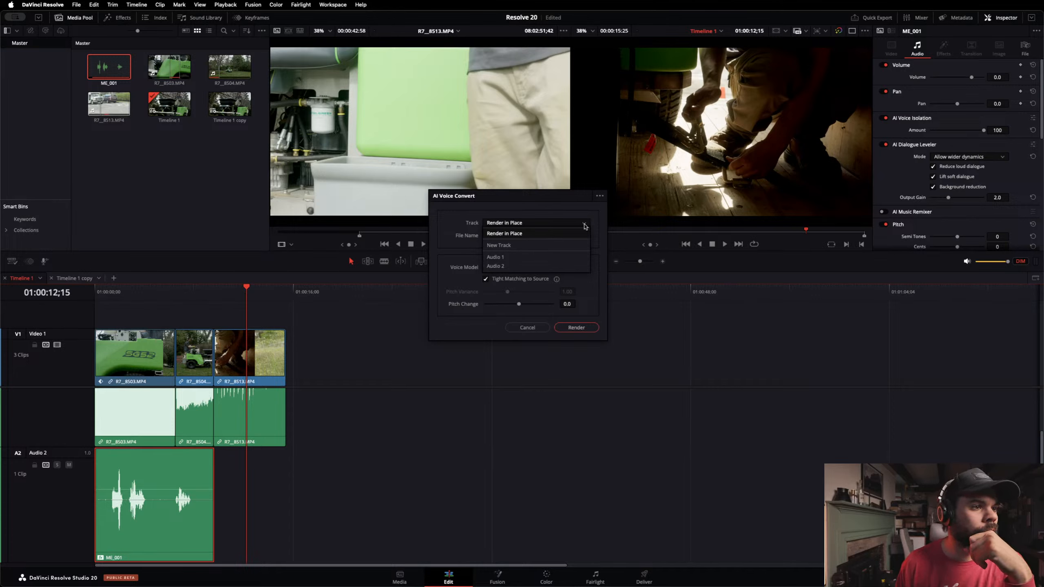
left_click(585, 225)
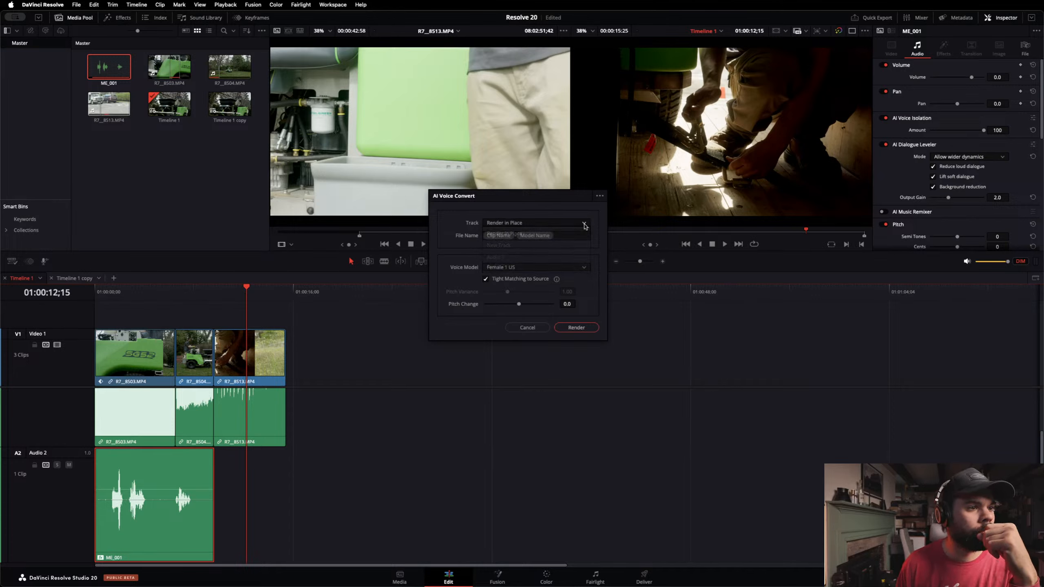
left_click(585, 268)
left_click(585, 268)
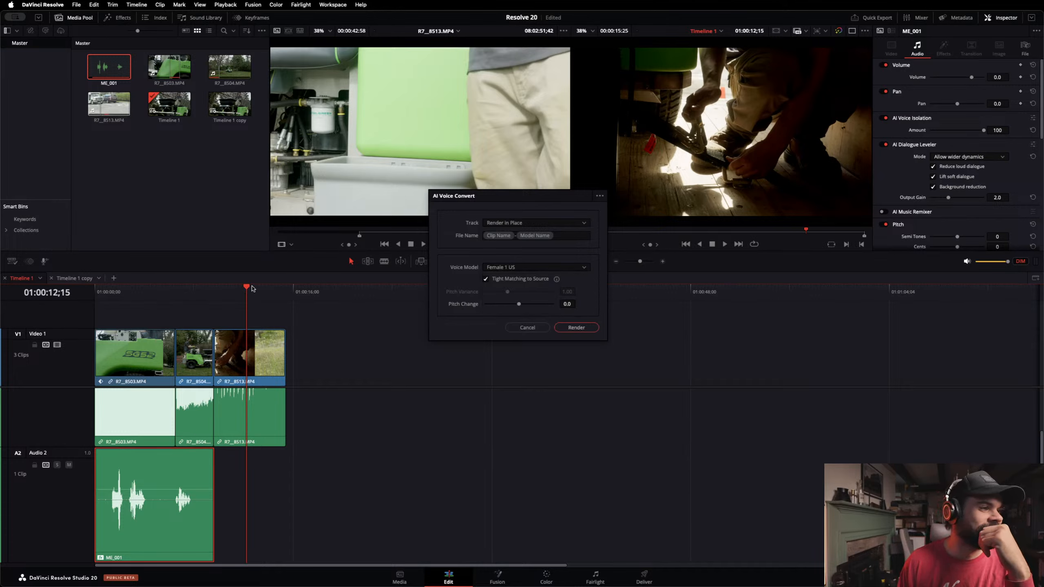
left_click(573, 330)
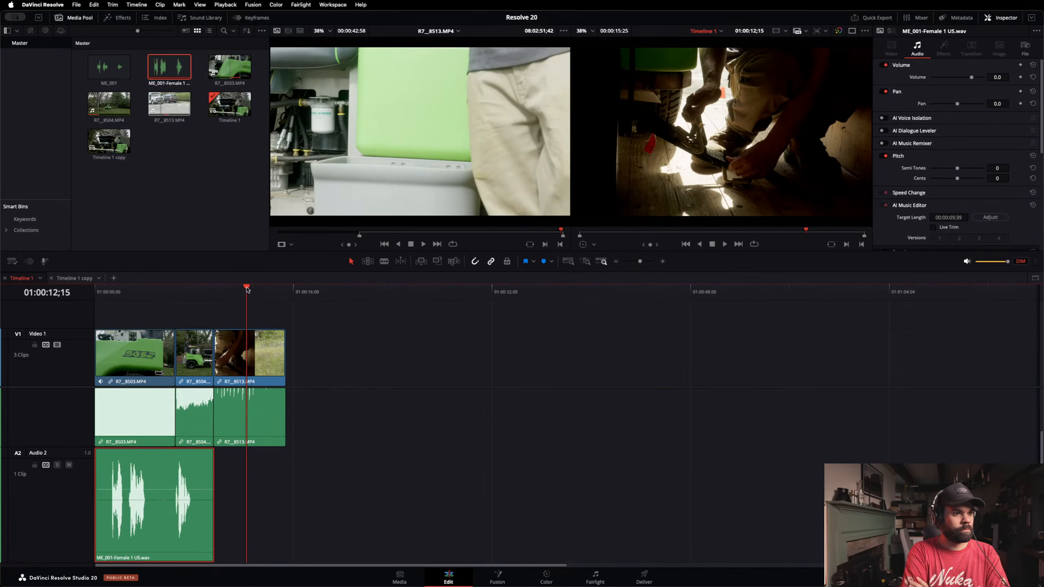
Step: Play the timeline from the start to listen to the Female 1 US voiceover, and stop at about the end of the second clip
left_click_drag(245, 289, 74, 295)
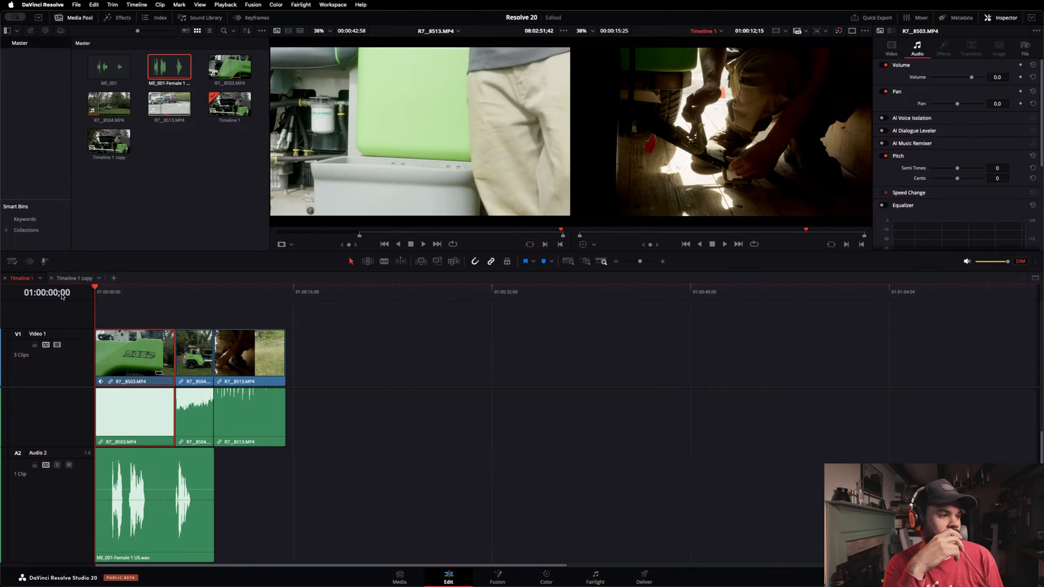
key("space")
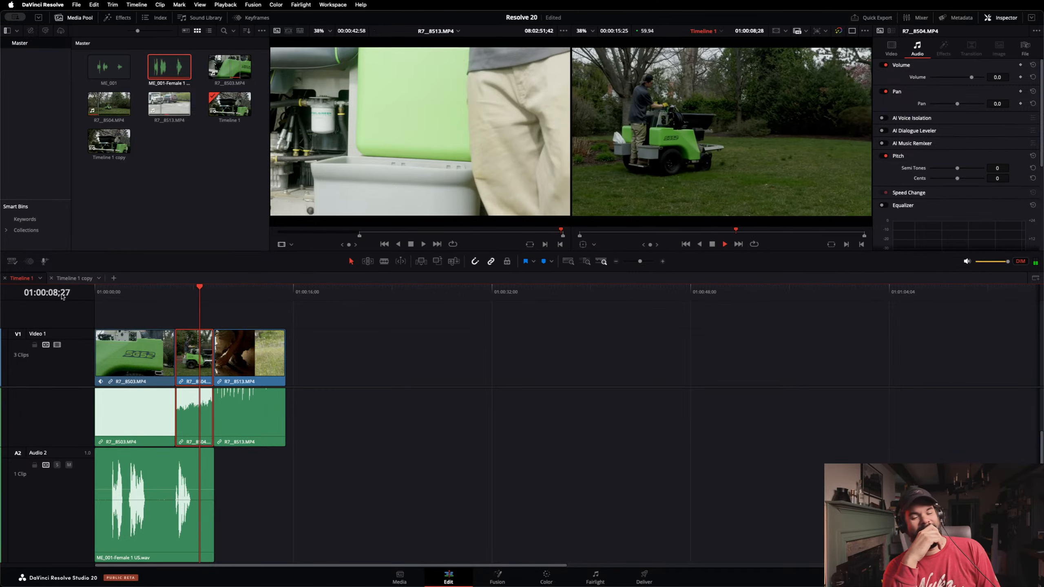
key("space")
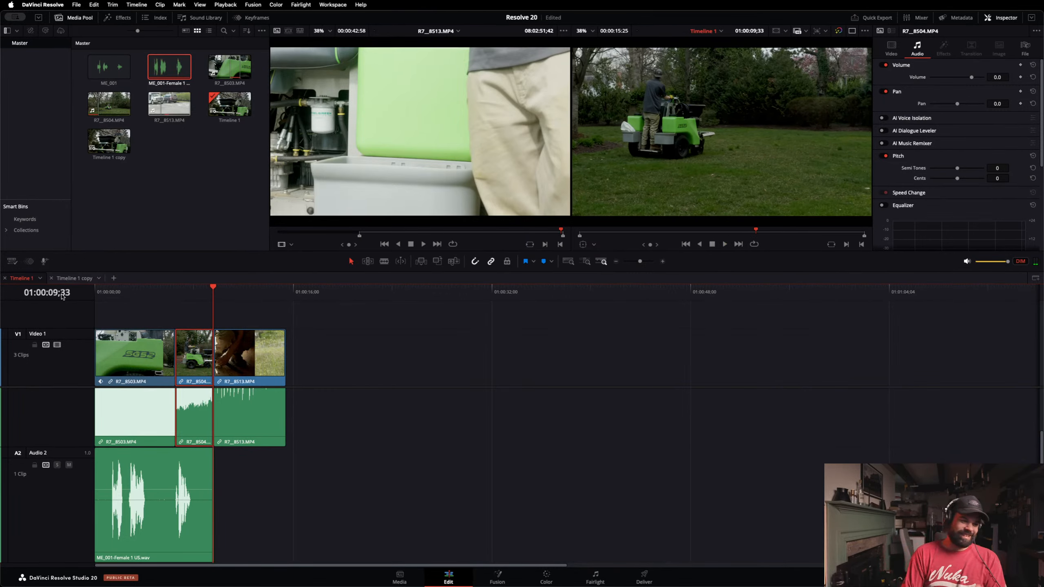
Step: Run AI Voice Convert on the converted Audio 2 voiceover clip, rendering in place with the Female 2 US voice model
right_click(160, 486)
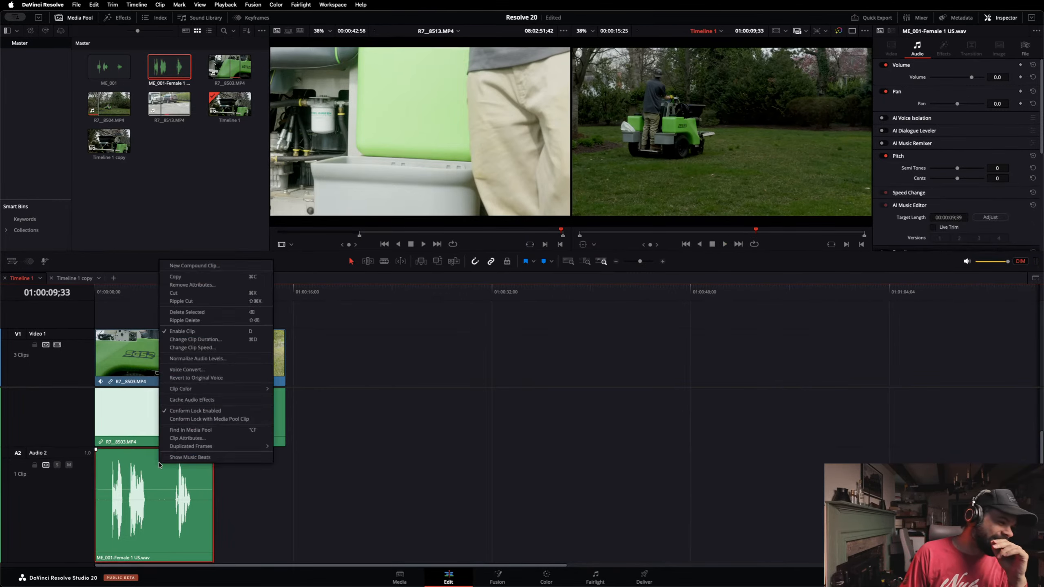
left_click(212, 369)
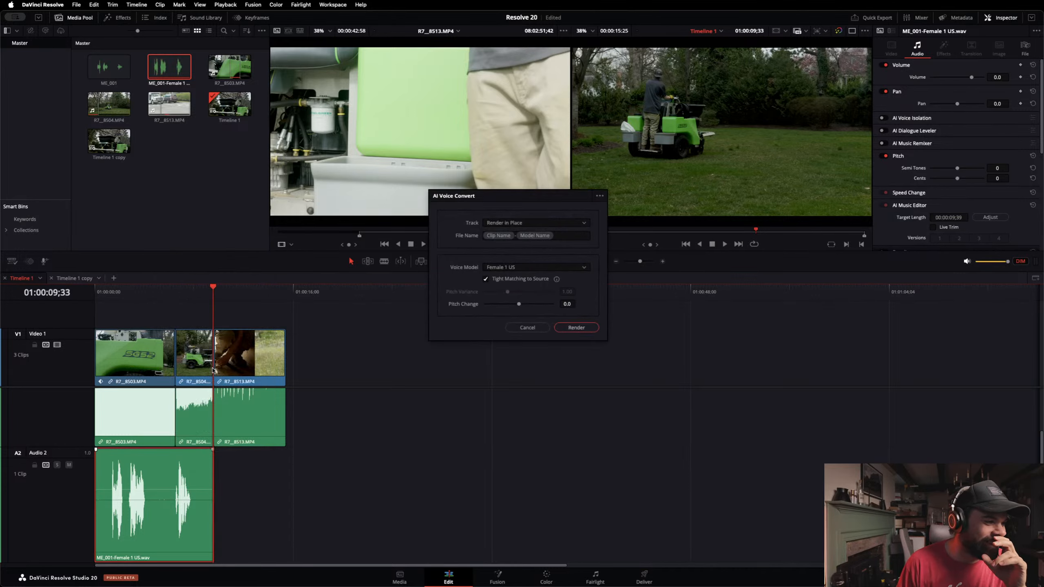
left_click(586, 270)
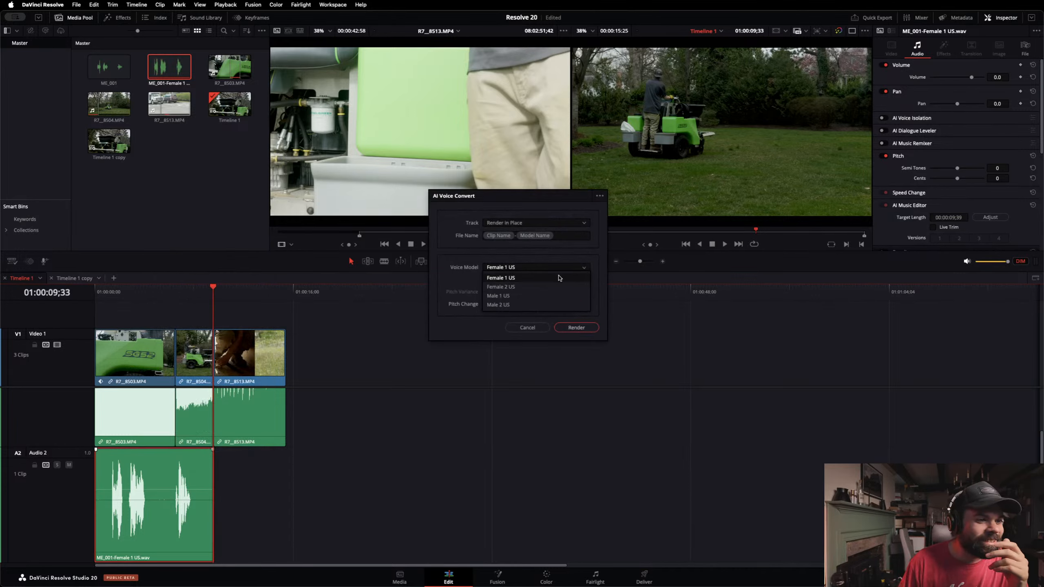
left_click(536, 289)
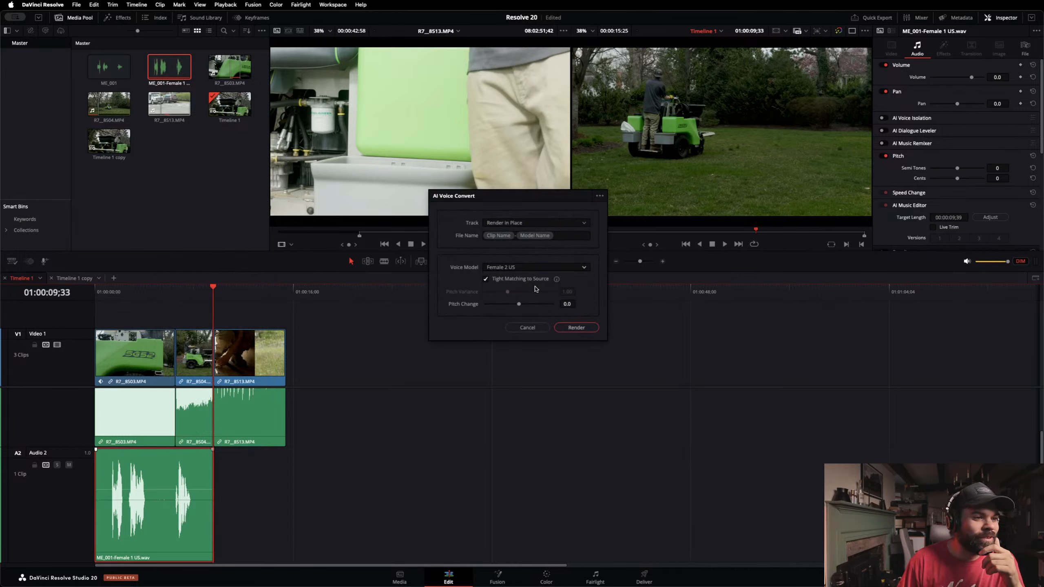
left_click(576, 328)
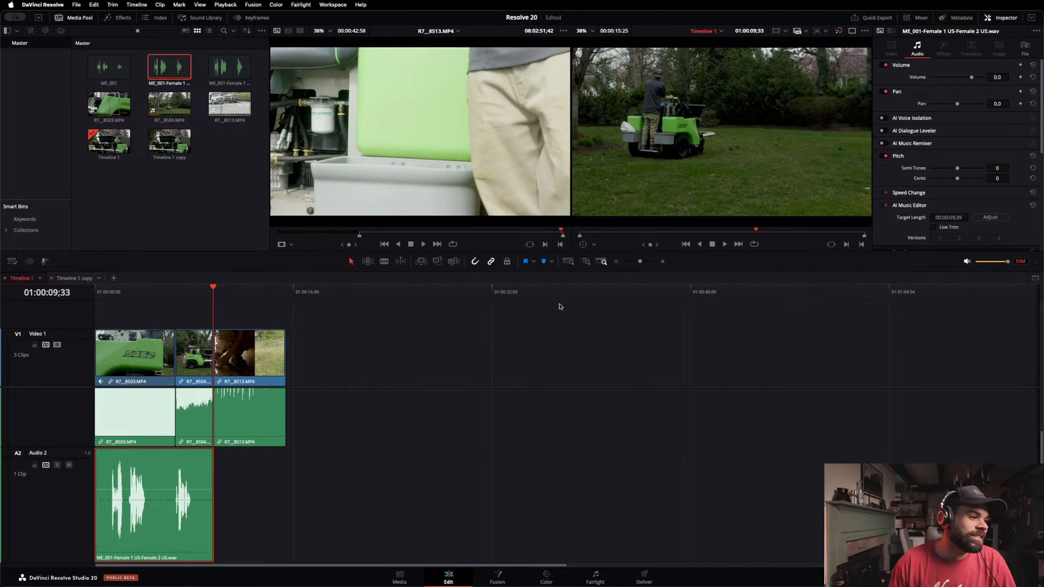
Step: Play the timeline from the start to listen to the Female 2 US voiceover, stopping at about 8 seconds
left_click_drag(137, 298, 77, 308)
key("space")
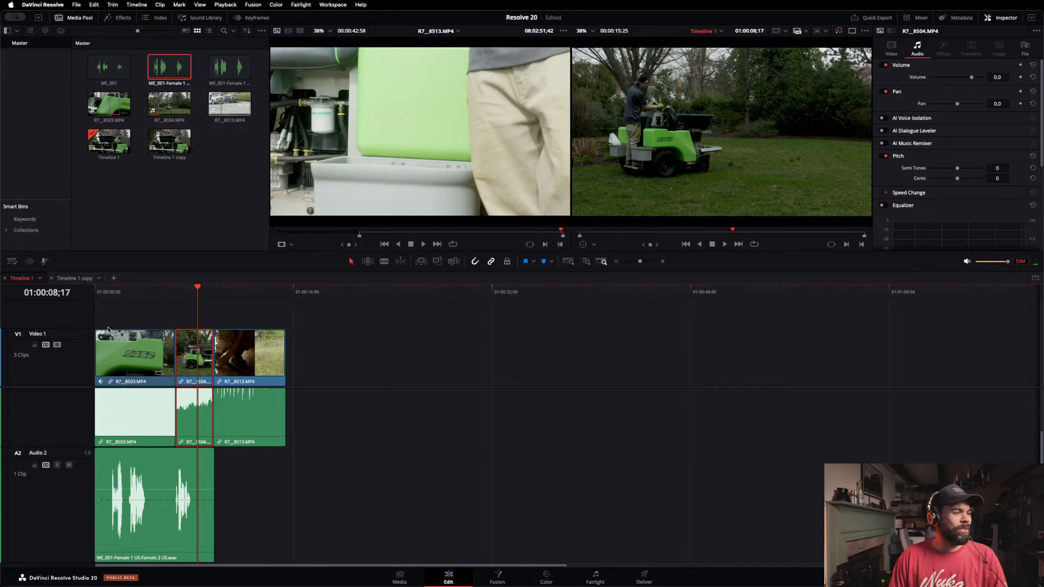
Step: Run AI Voice Convert on the Female 2 US voiceover clip on Audio 2, rendering in place with the Male 1 US voice model
right_click(171, 451)
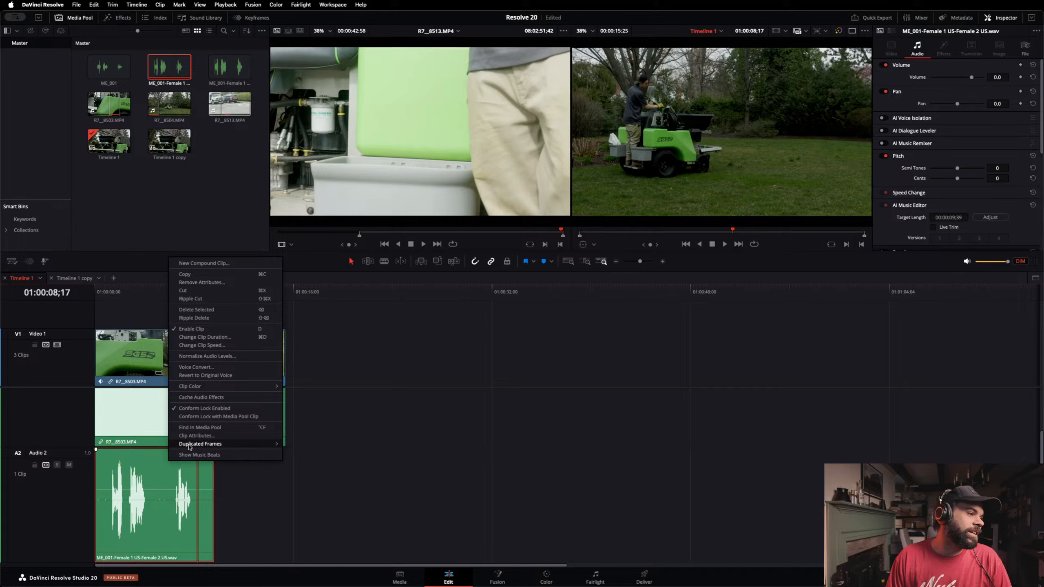
left_click(237, 365)
left_click(582, 265)
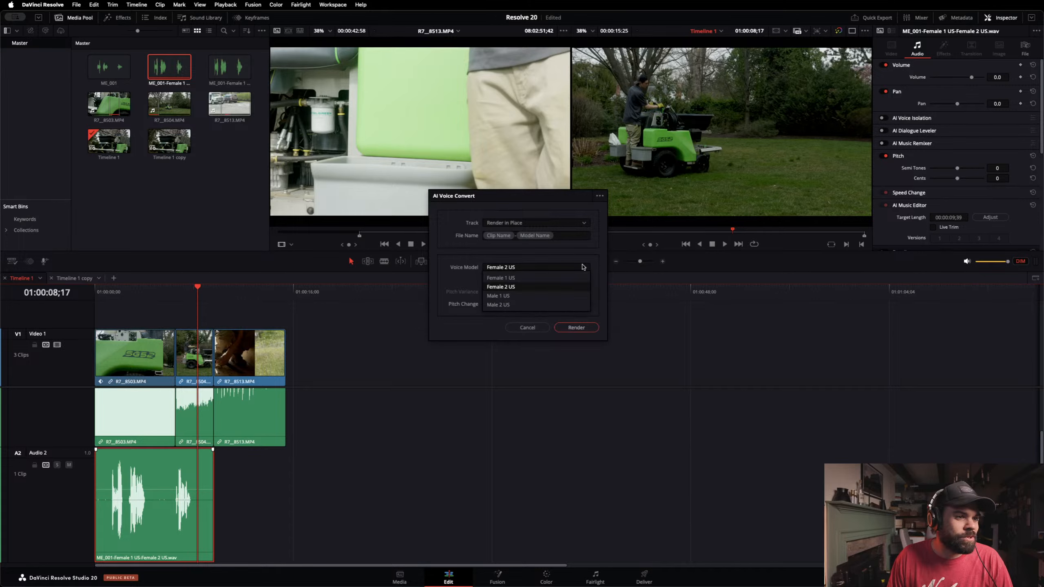
left_click(518, 296)
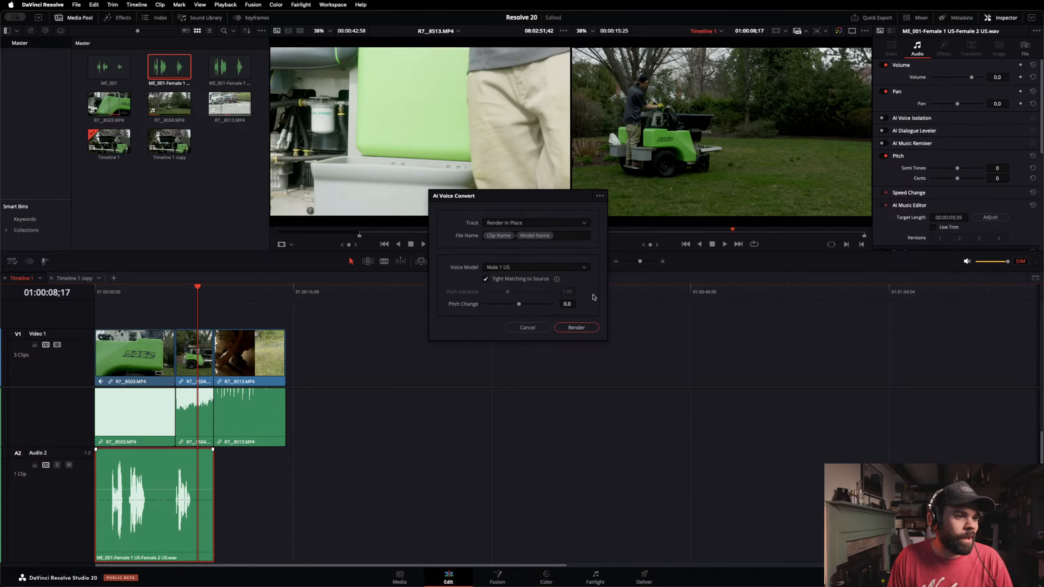
left_click(575, 328)
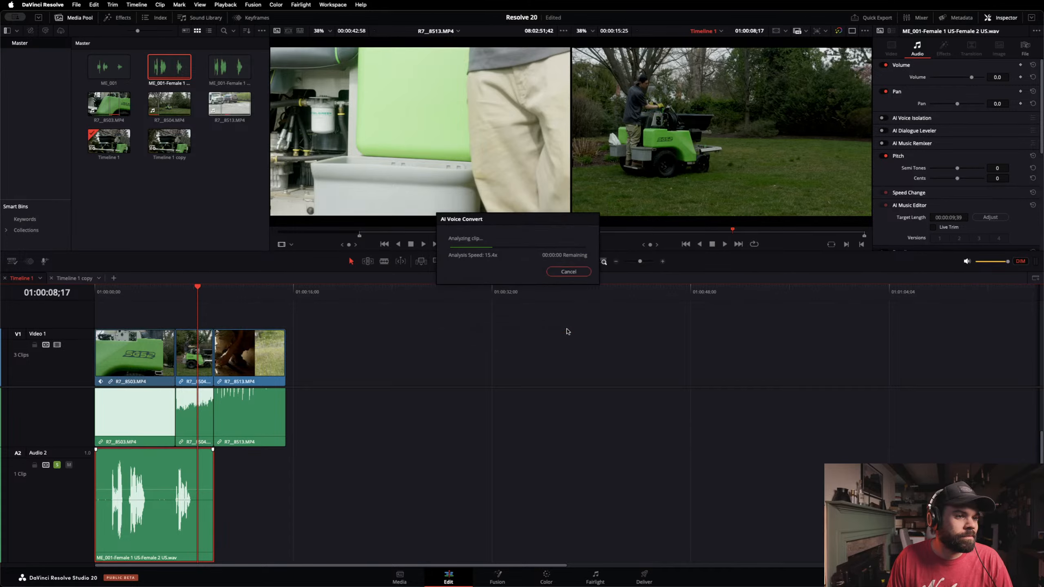
Step: Play the timeline from the start to listen to the Male 1 US voiceover, stopping at about 8 seconds
left_click(101, 291)
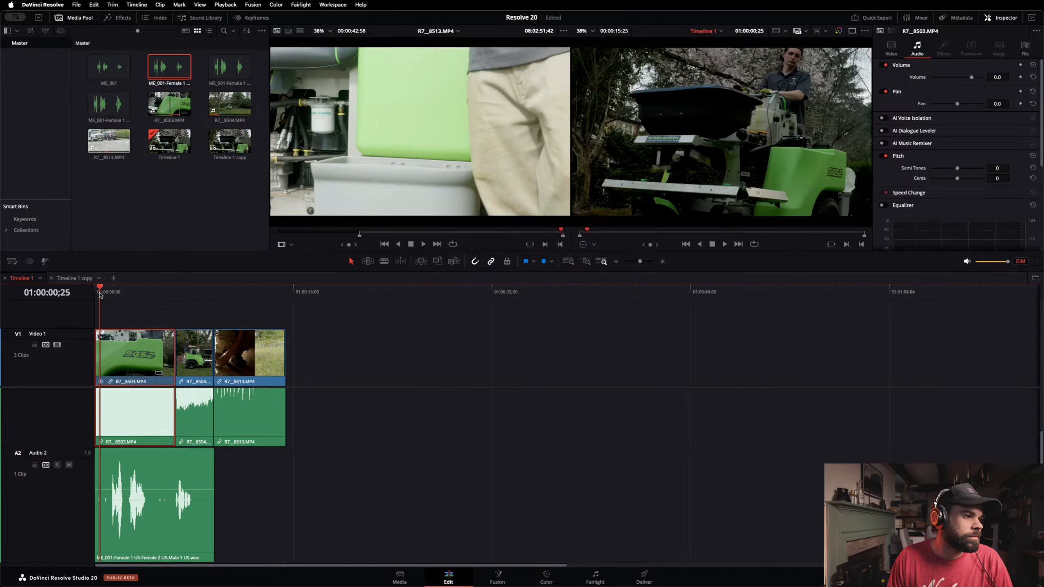
key("Home")
key("space")
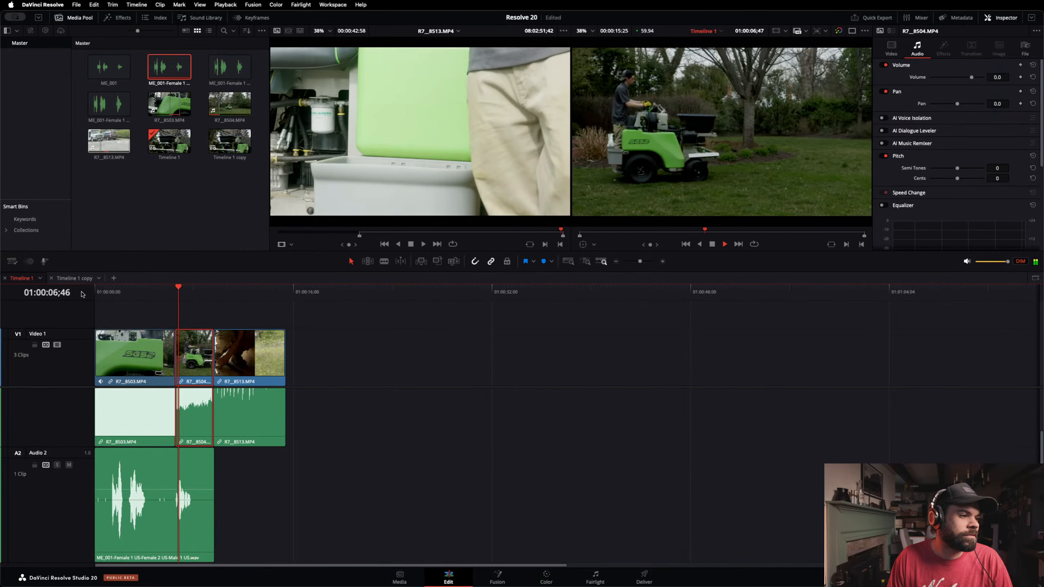
key("space")
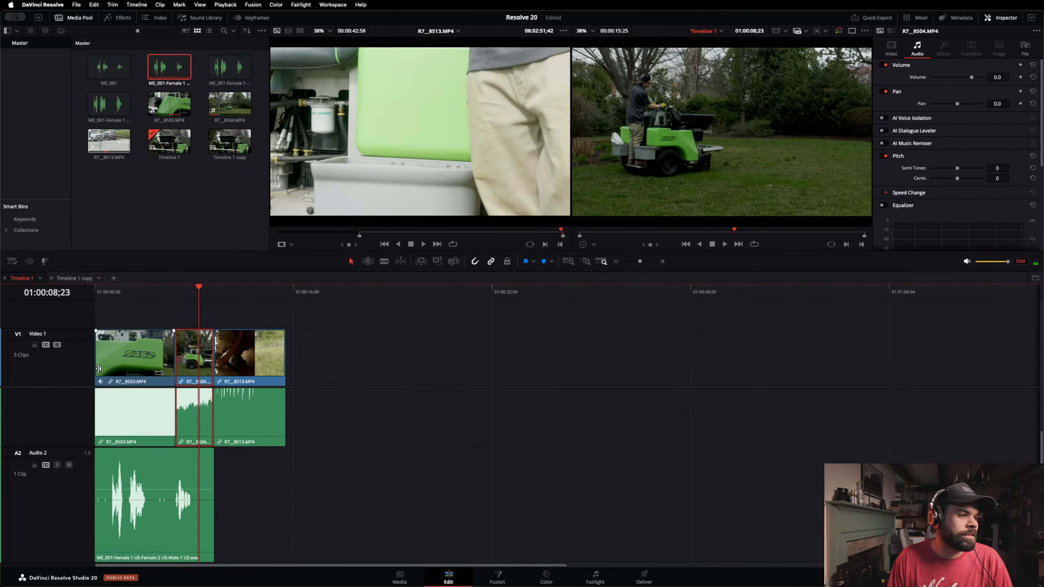
Step: Run AI Voice Convert on the Male 1 US voiceover clip, rendering in place with the Male 2 US voice model
right_click(152, 471)
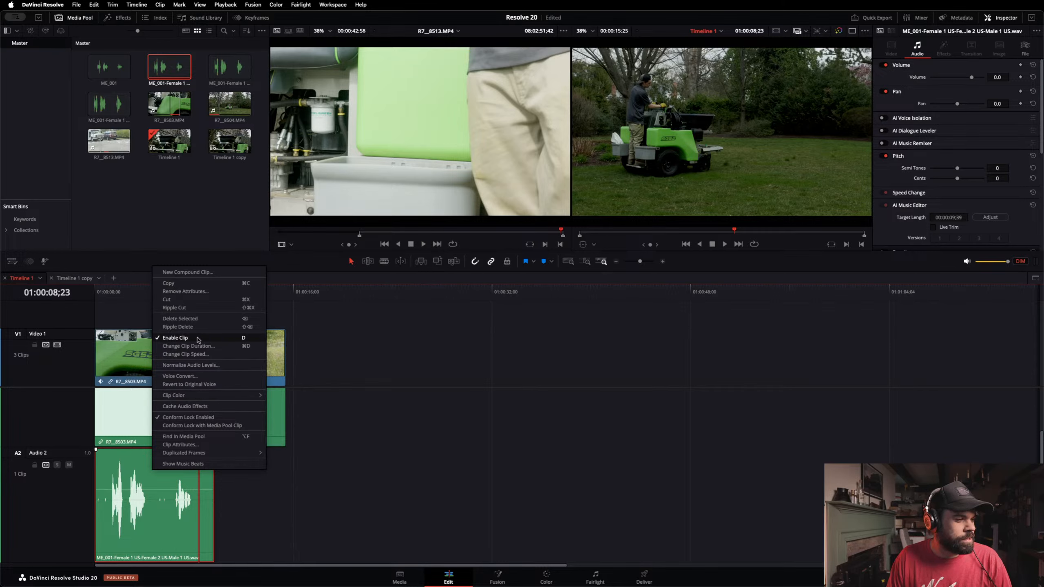
left_click(181, 376)
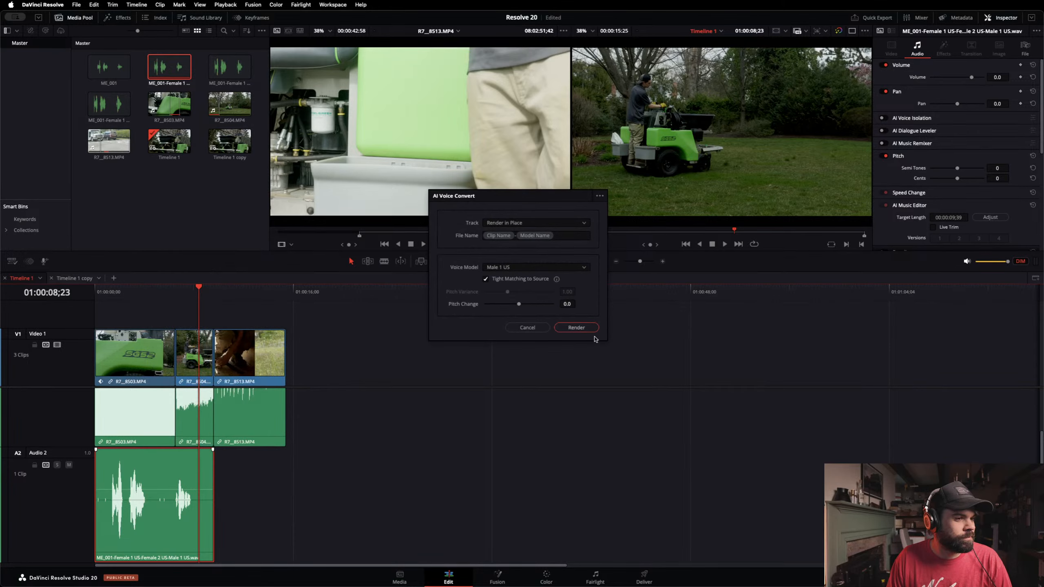
left_click(564, 266)
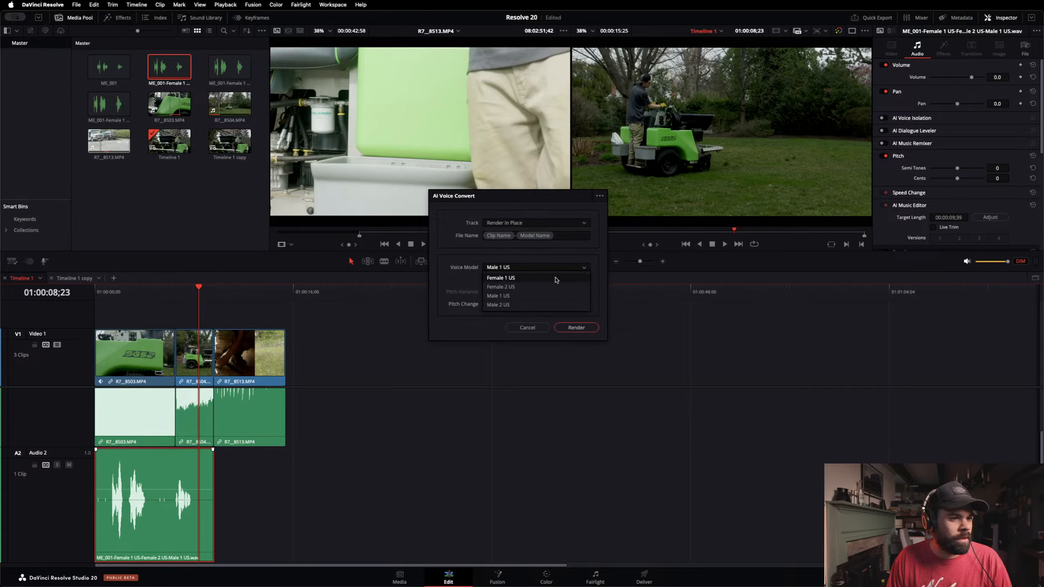
left_click(531, 298)
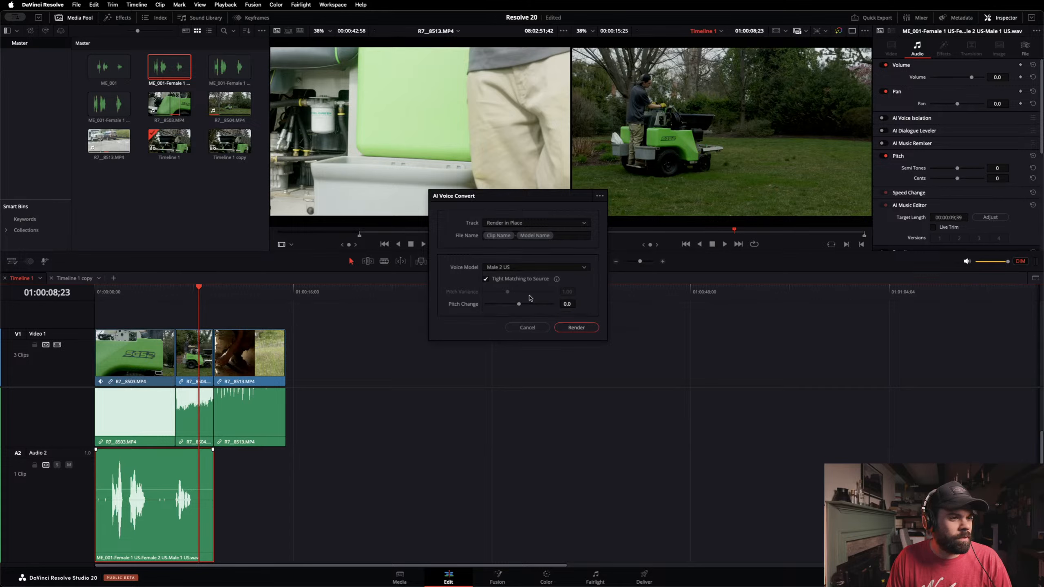
left_click(582, 328)
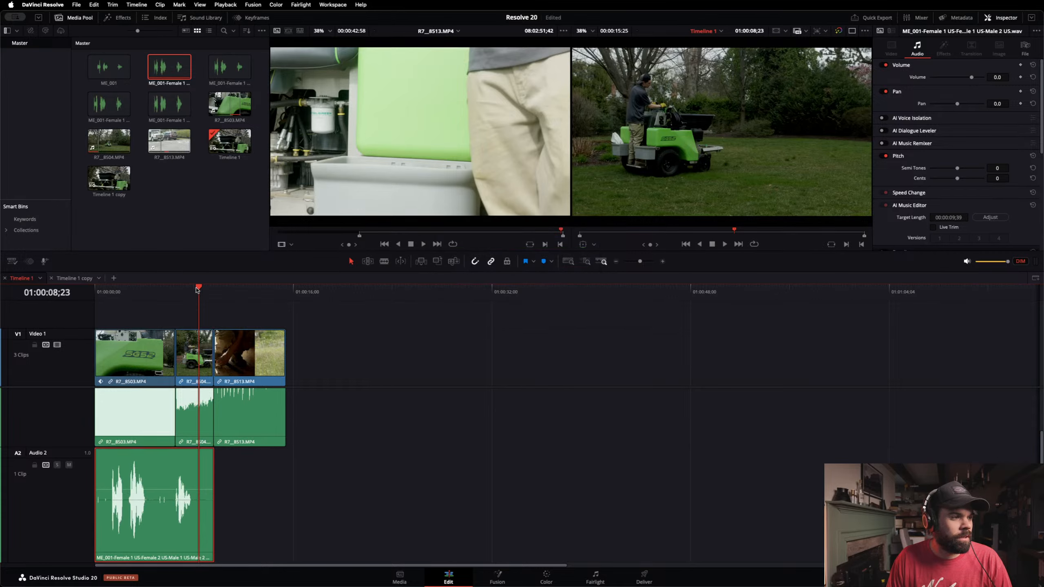
Step: Play the timeline from the start to listen to the Male 2 US voiceover, stopping at about 8 seconds
left_click_drag(197, 289, 75, 300)
key("space")
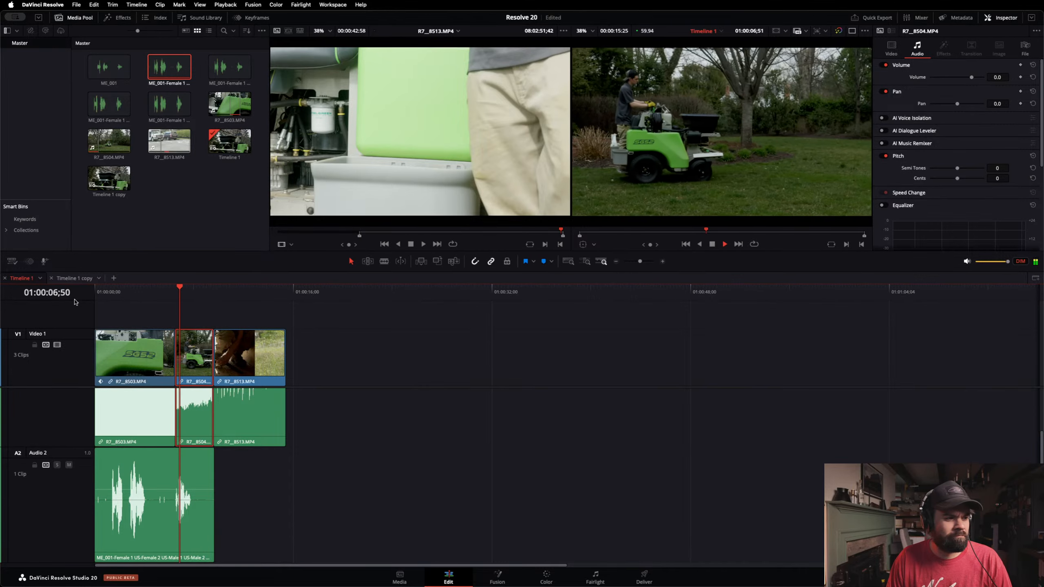
key("space")
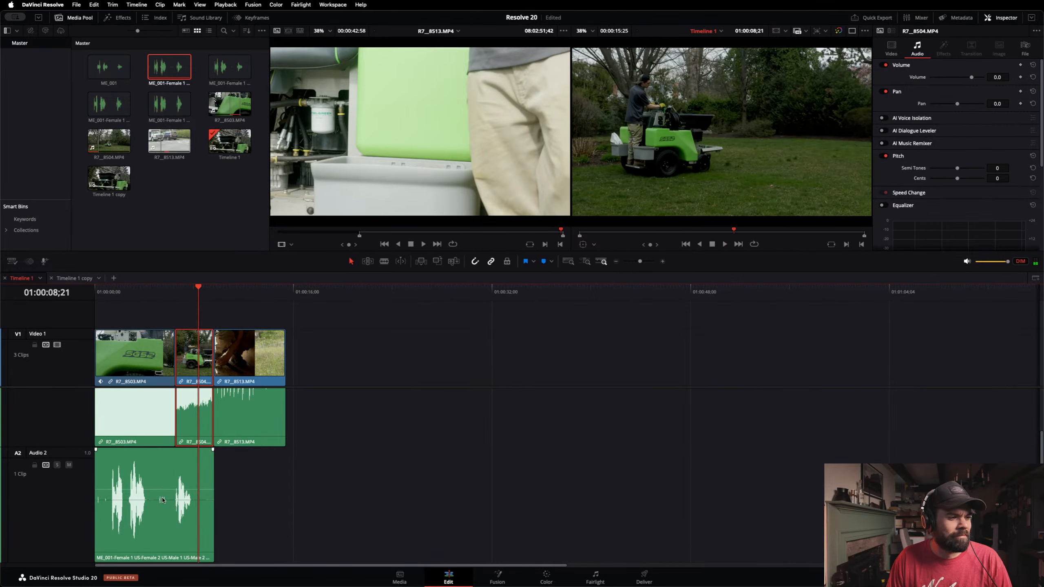
Step: Convert the Audio 2 voiceover again in place with the Male 2 US voice model and Pitch Change raised to 12.0
right_click(168, 462)
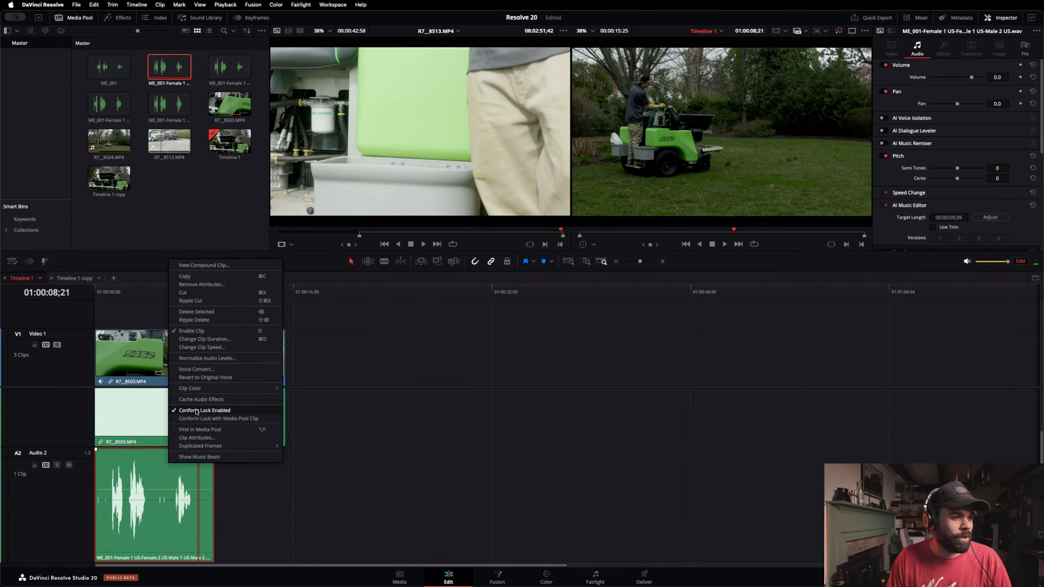
left_click(207, 370)
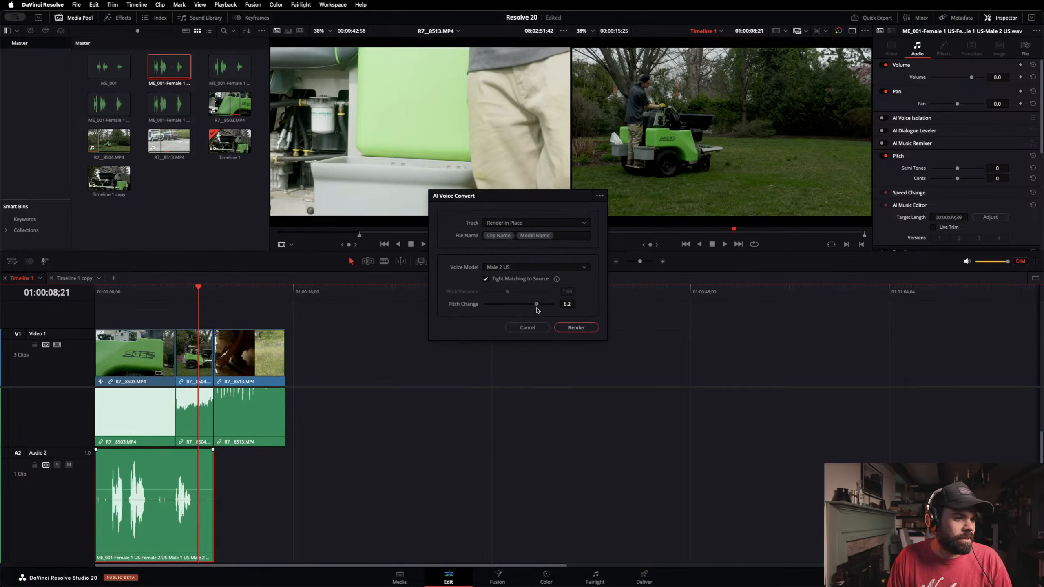
left_click(576, 328)
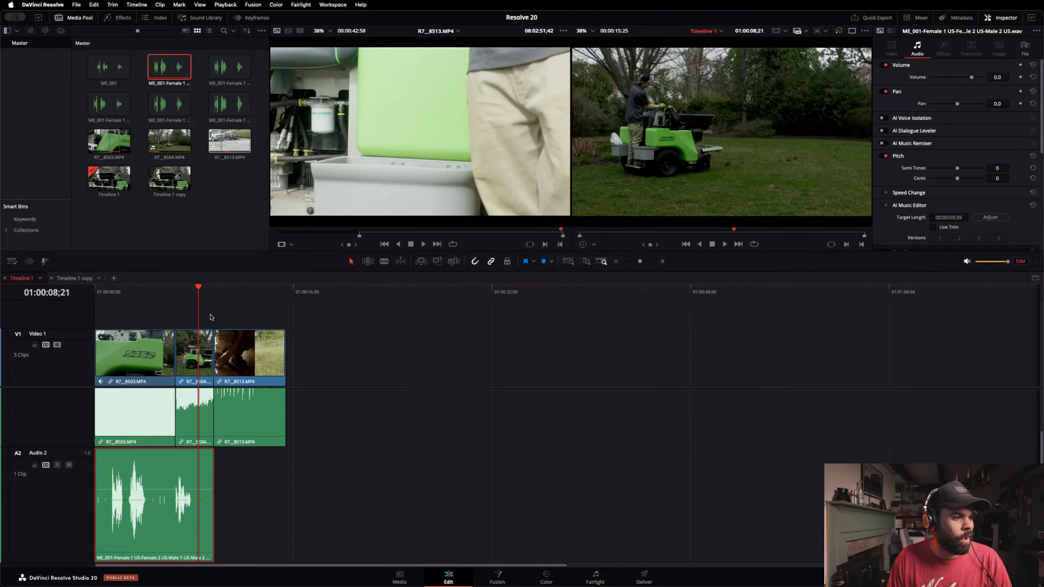
Step: Play the pitch-changed Male 2 US voiceover from the timeline start, stopping at about 9 seconds
left_click_drag(198, 289, 90, 292)
key("space")
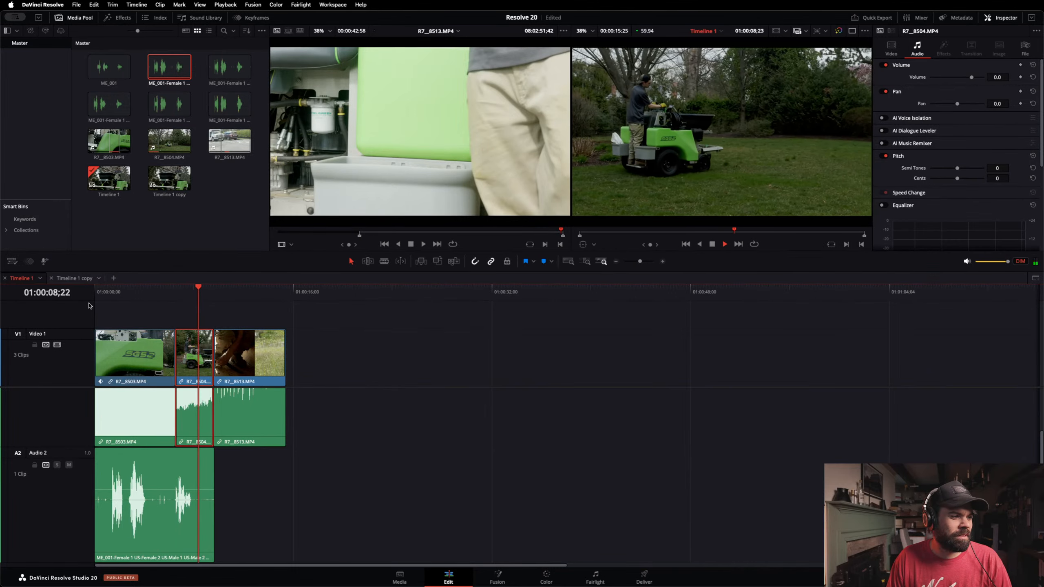
key("space")
Step: Revert the pitch-changed voiceover clip to its previous voice and play it from the start to about 3.5 seconds
right_click(187, 489)
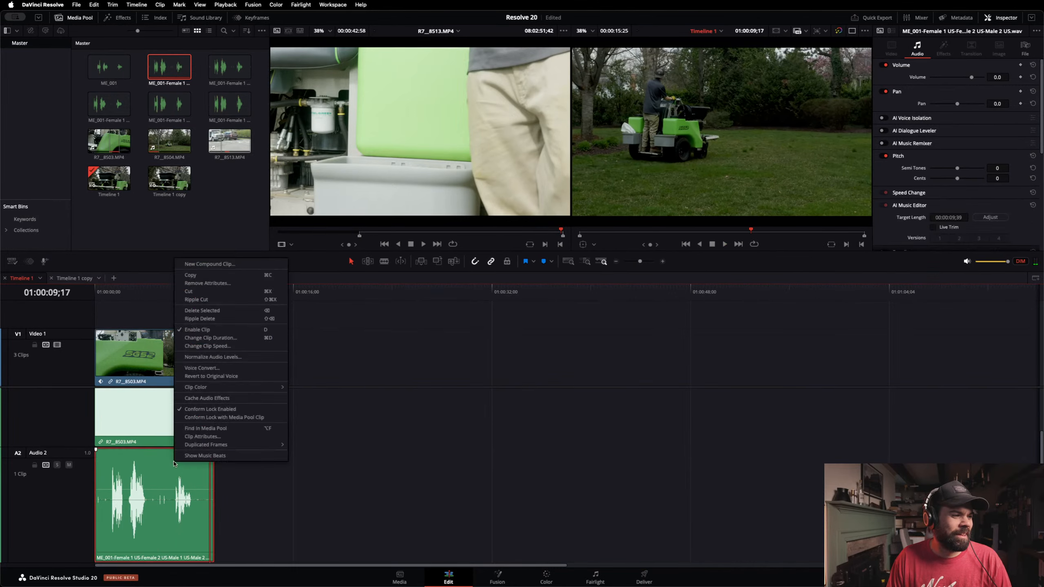
left_click(205, 376)
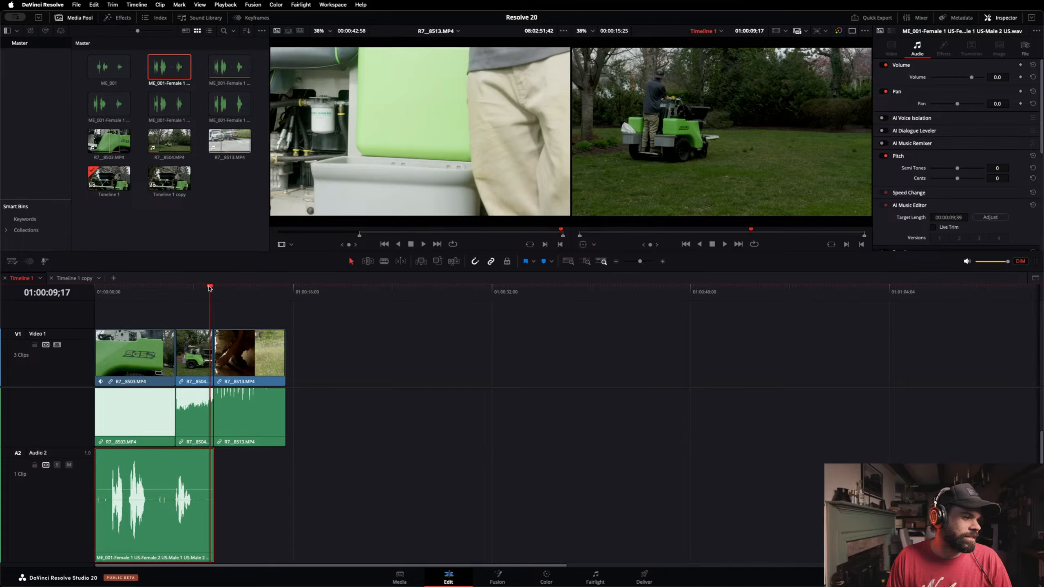
left_click_drag(209, 288, 95, 289)
key("space")
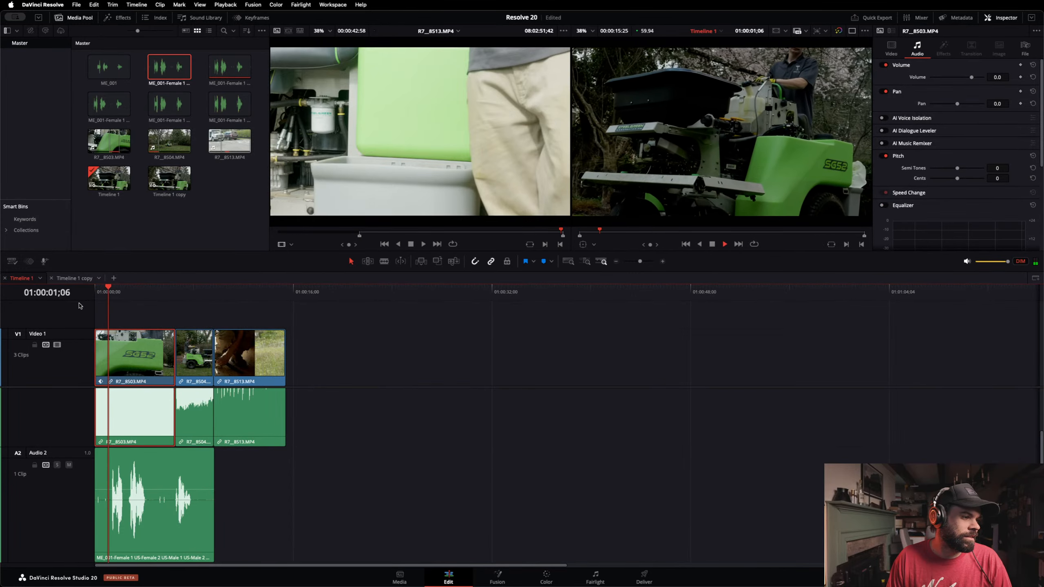
key("space")
Step: Revert the Audio 2 clip to its original voice repeatedly, back through every conversion to the ME_001 recording
right_click(185, 486)
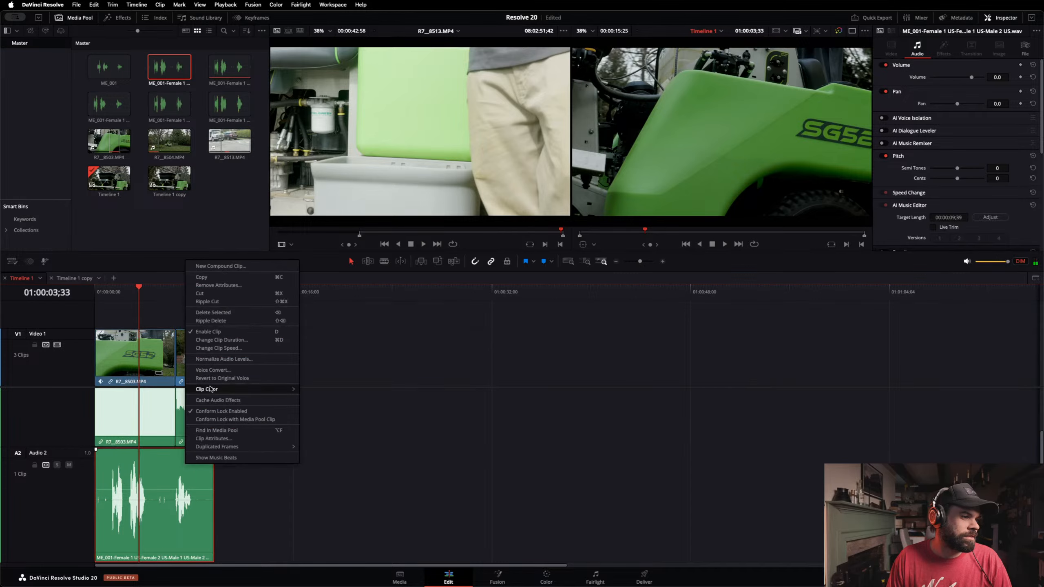
left_click(220, 378)
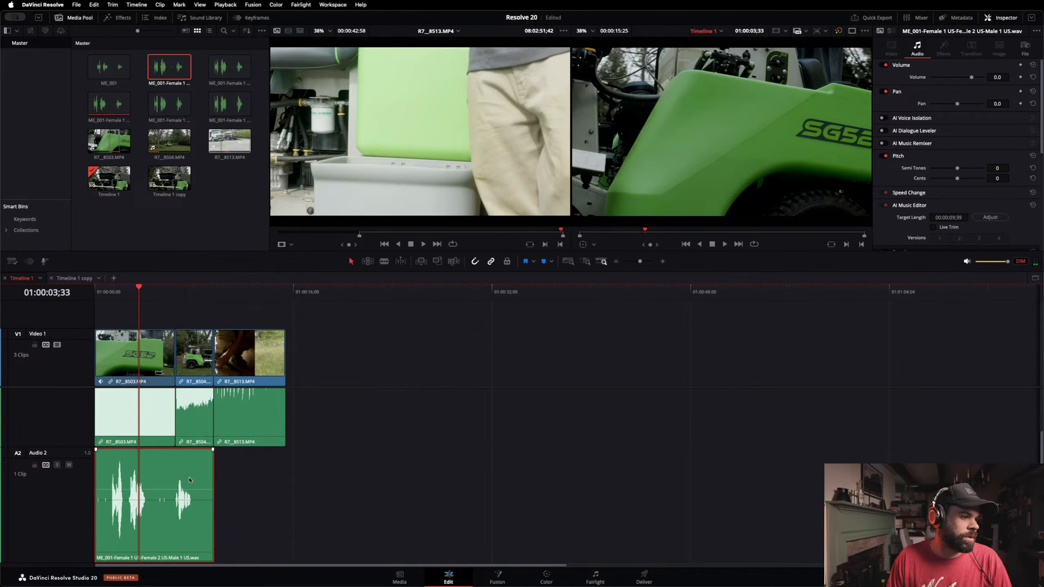
right_click(154, 465)
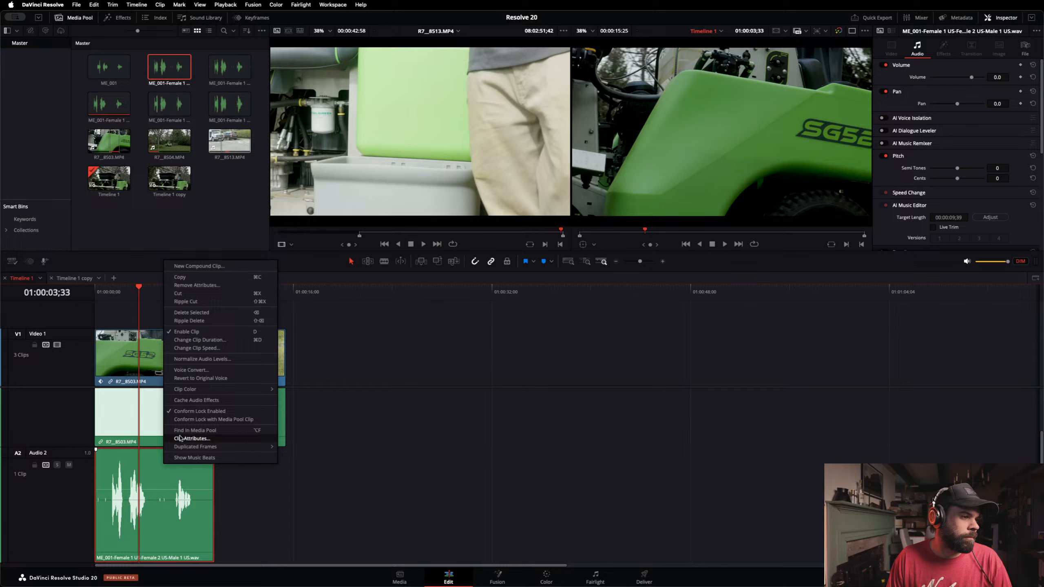
left_click(204, 376)
right_click(176, 470)
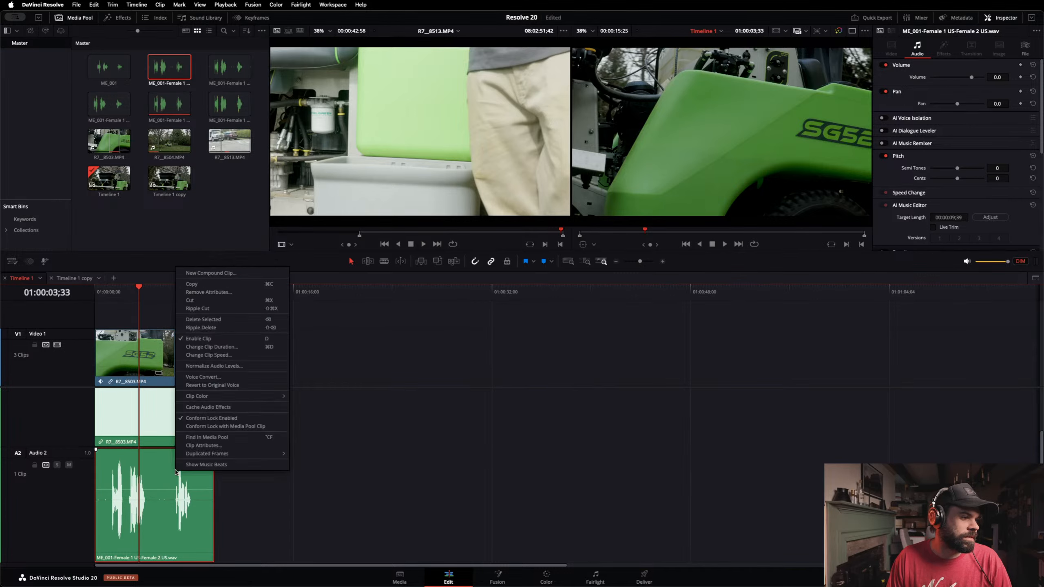
left_click(209, 386)
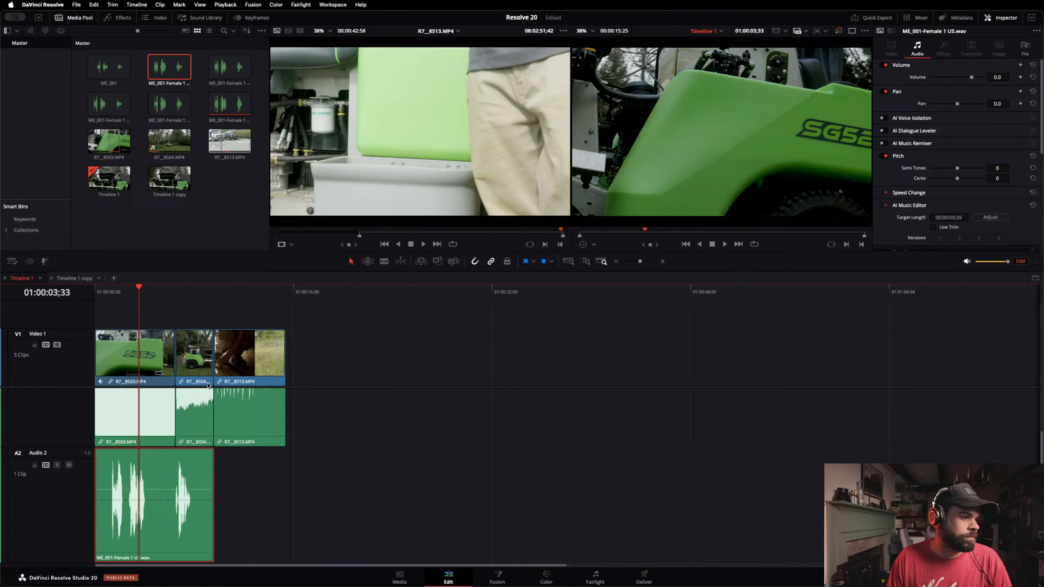
right_click(172, 479)
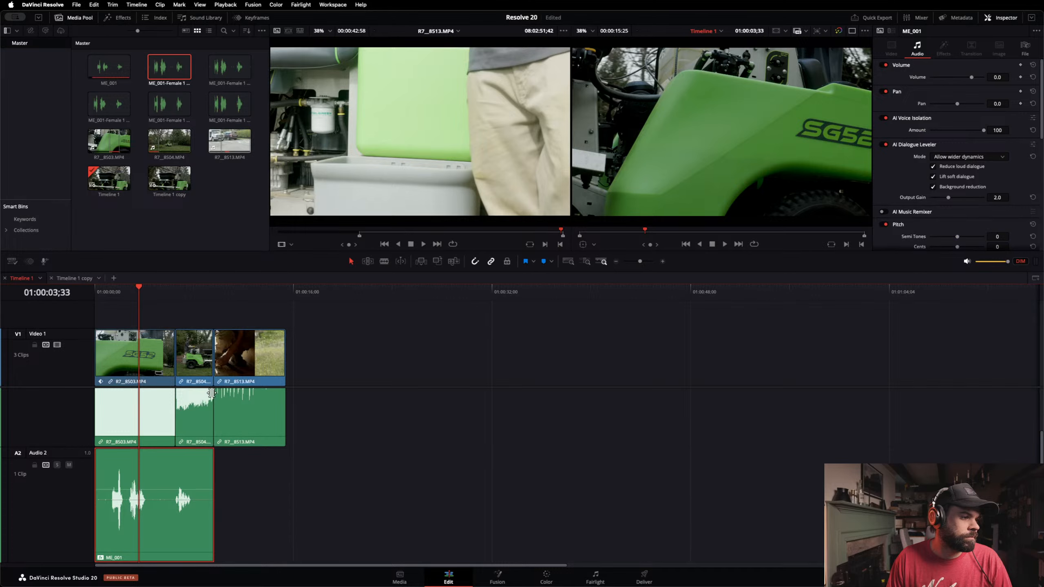
Step: Run AI Voice Convert on the original ME_001 clip, rendering in place with the Male 2 US voice model
right_click(170, 474)
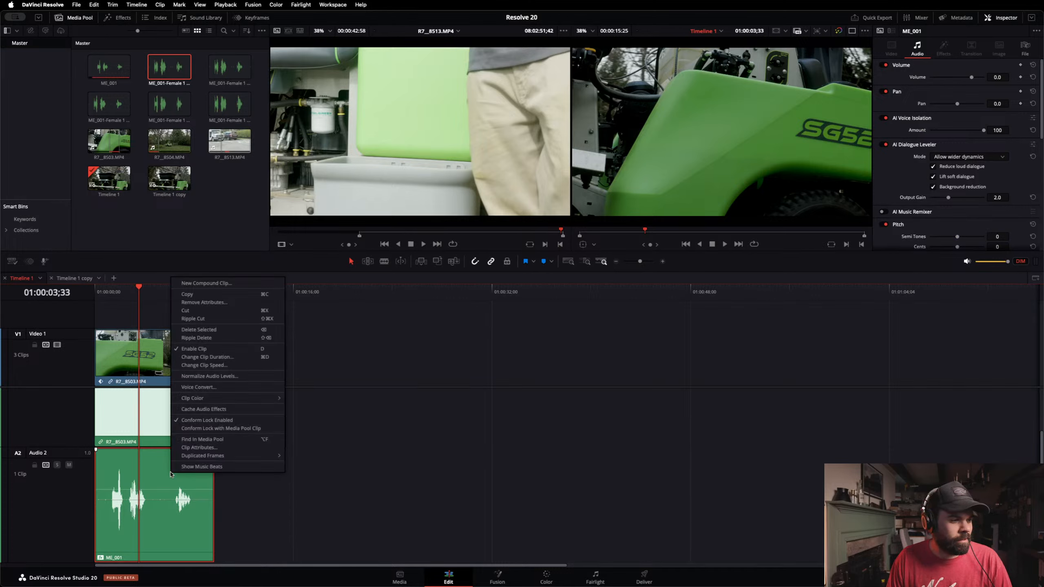
left_click(206, 388)
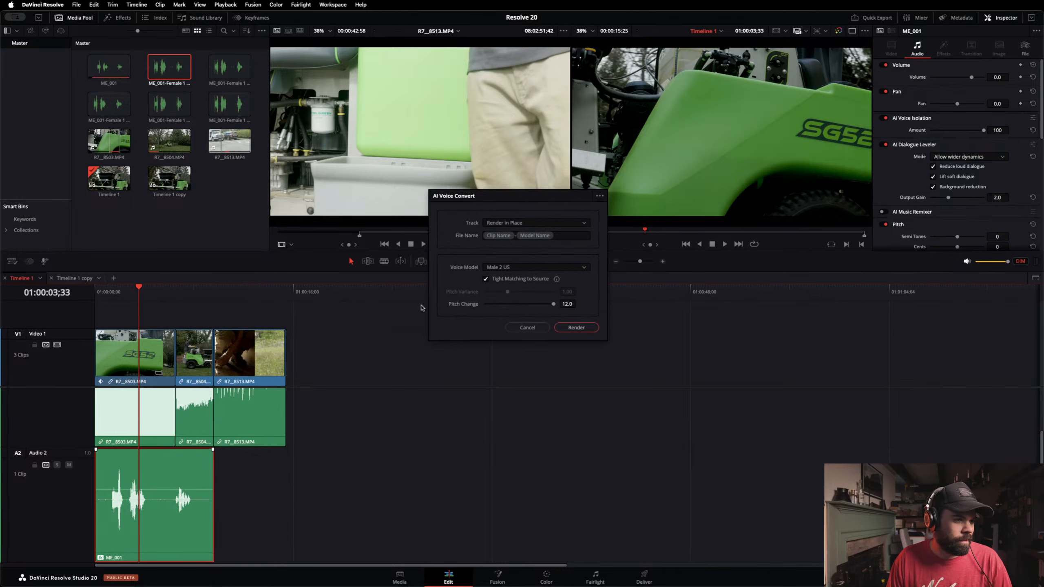
left_click(576, 327)
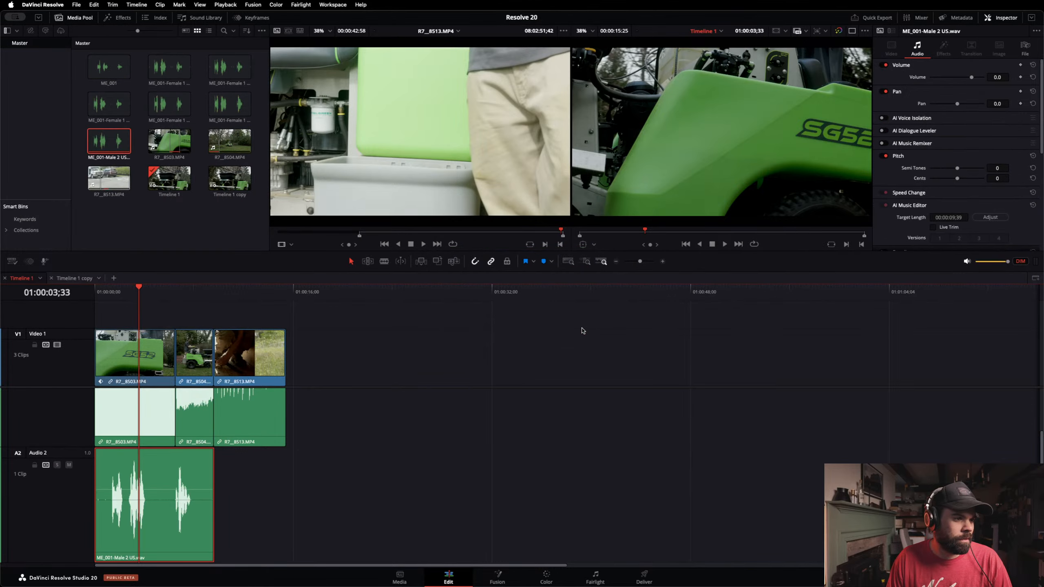
Step: Play the timeline from the start to listen to the ME_001-Male 2 US voiceover, stopping at about 8 seconds
left_click_drag(139, 287, 70, 296)
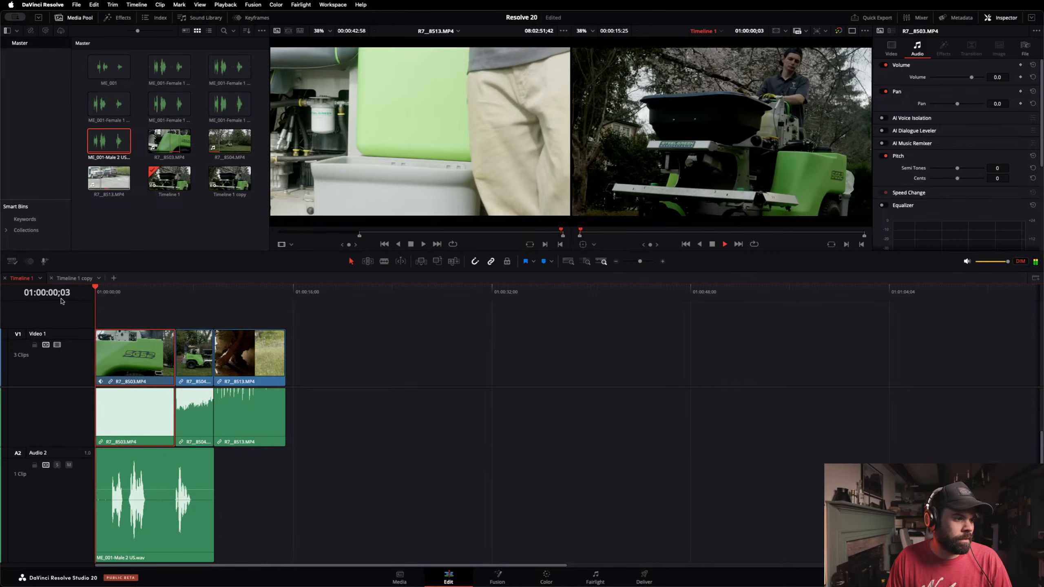
key("space")
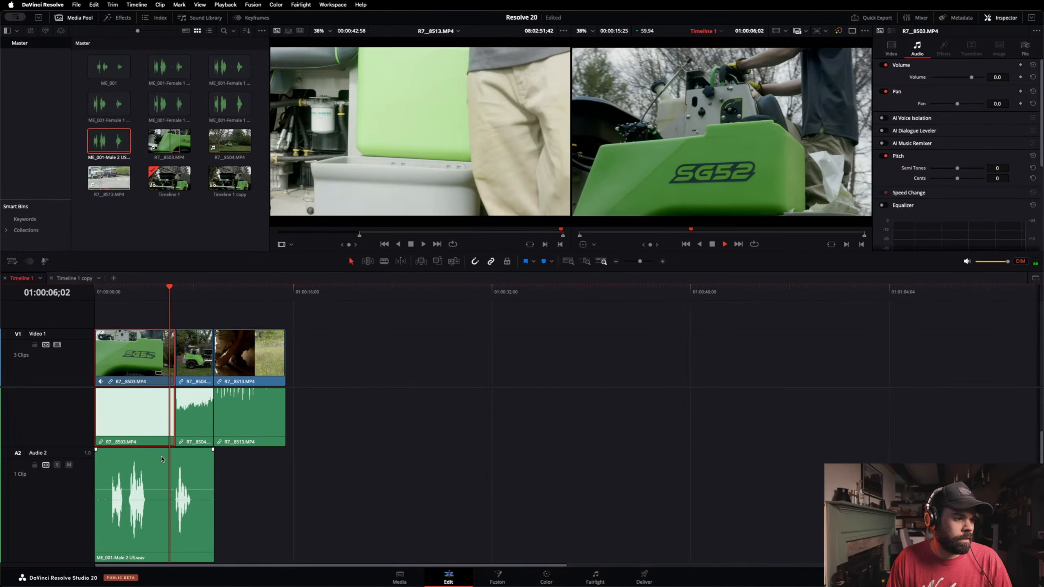
key("space")
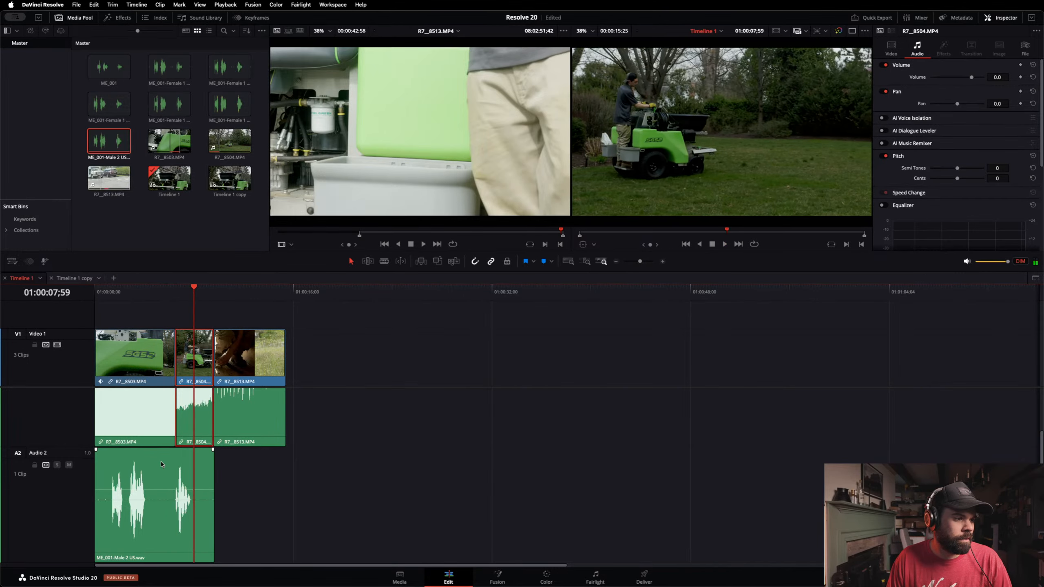
Step: Revert the Male 2 US voiceover clip on Audio 2 to its original voice
right_click(161, 463)
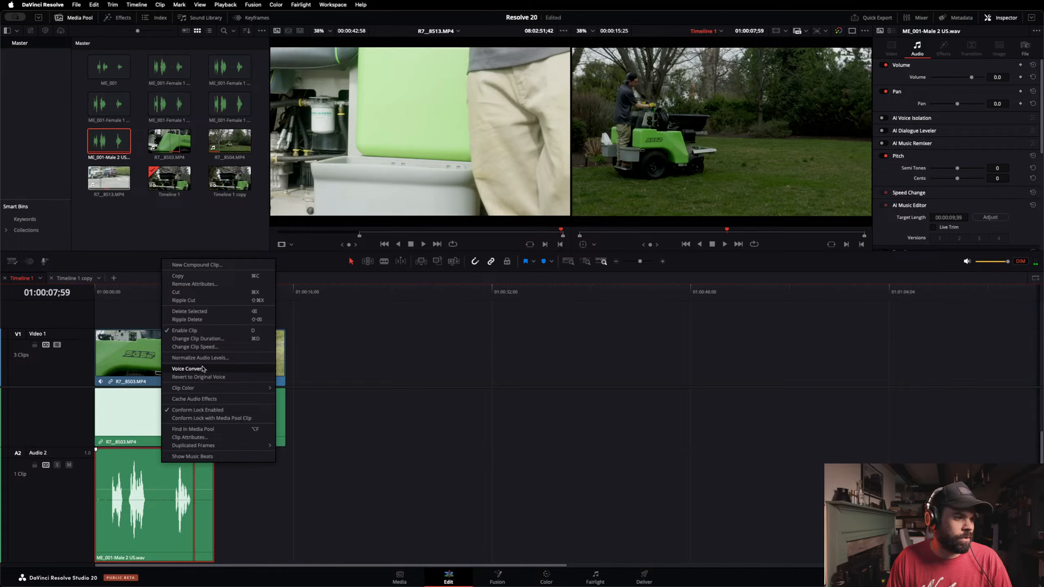
left_click(204, 377)
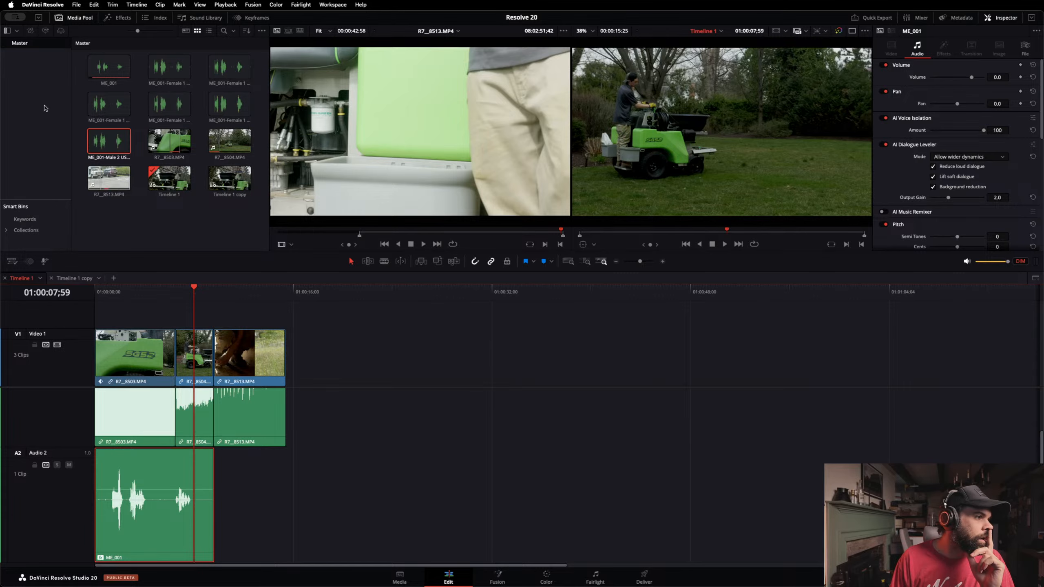
Step: Import the "Away We Go" instrumental drums track from the Reso volume's Music folder into the project's media pool
left_click(419, 580)
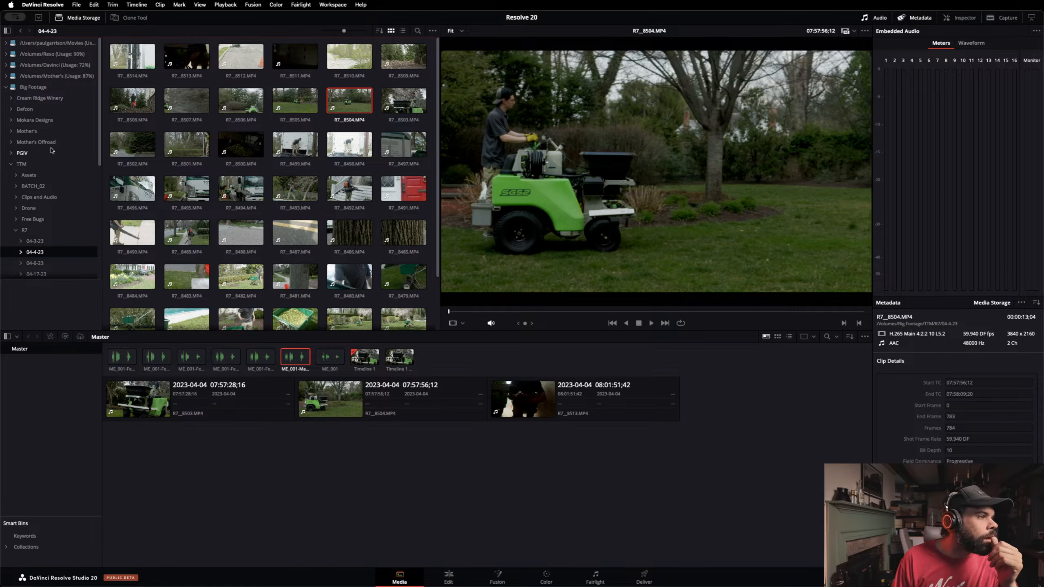
left_click(39, 54)
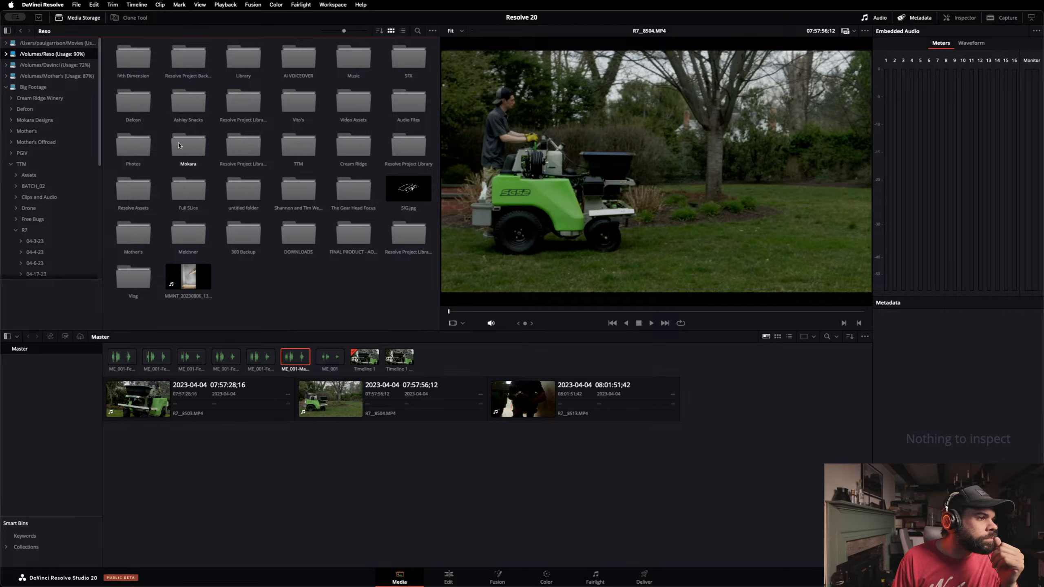
double_click(345, 60)
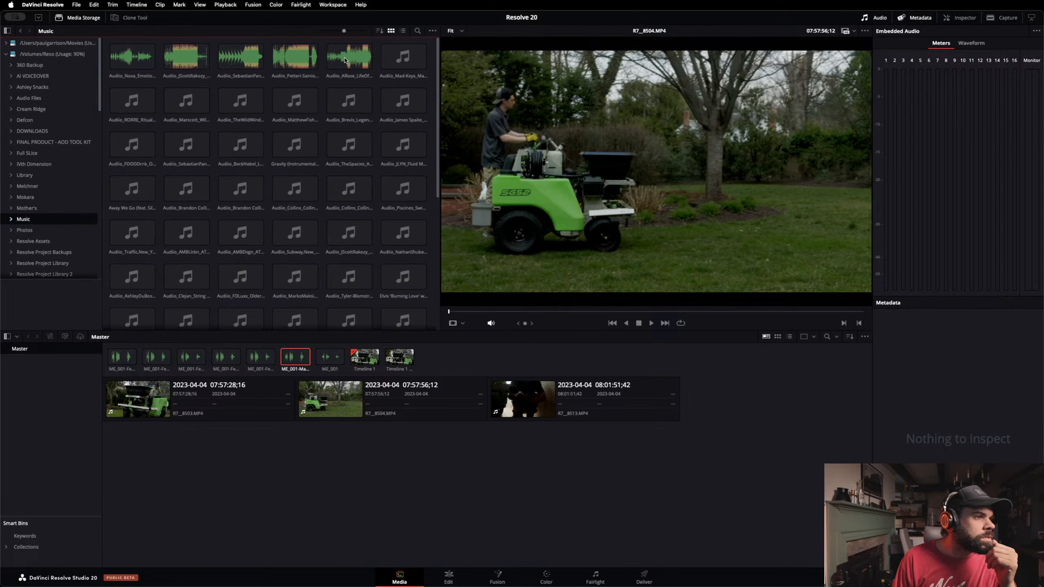
left_click(129, 60)
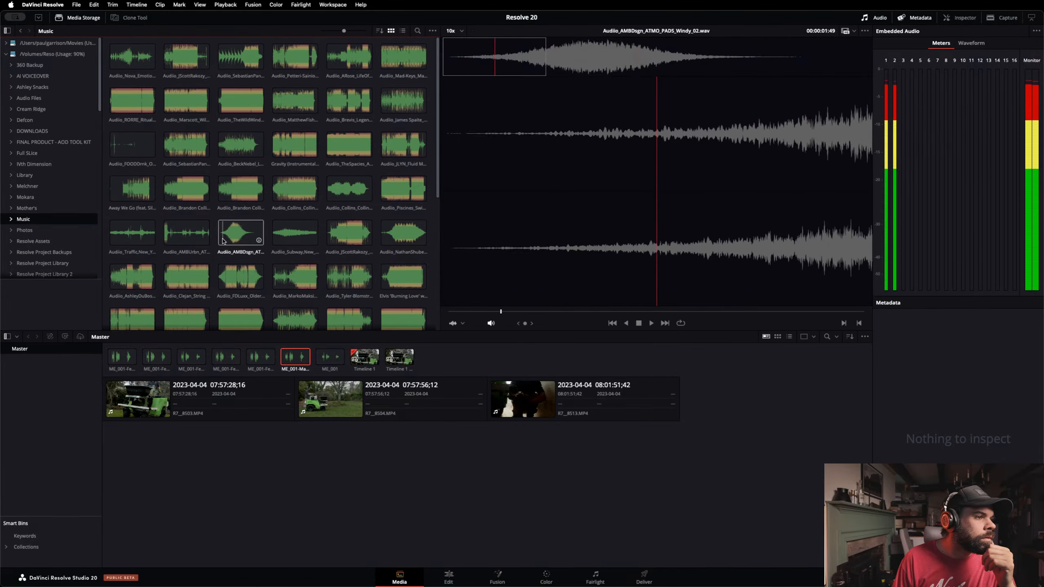
left_click_drag(132, 188, 431, 526)
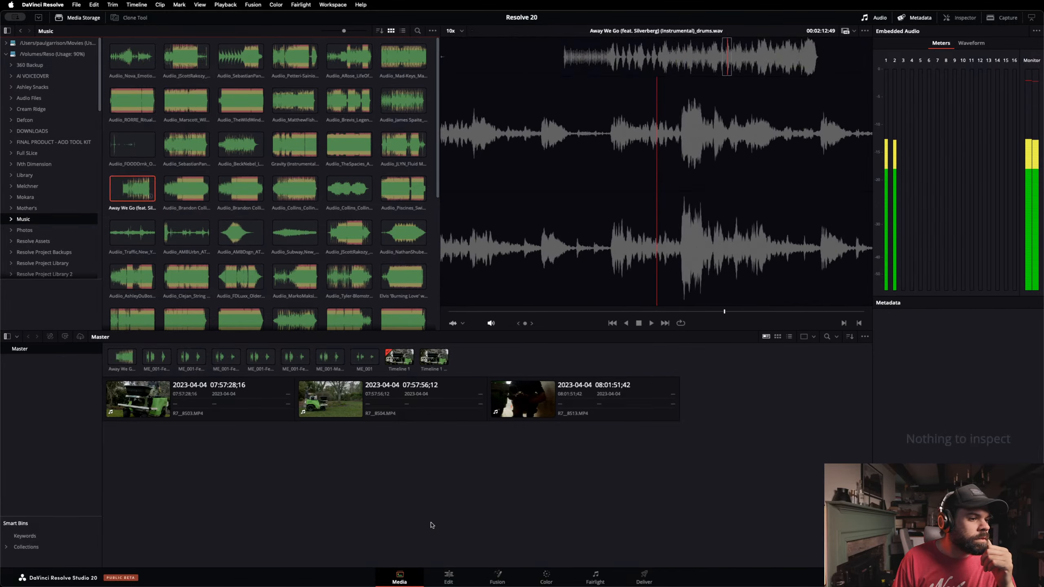
Step: Place the "Away We Go" drums clip on Audio 2 of Timeline 1, just after the ME_001 voiceover
left_click(449, 577)
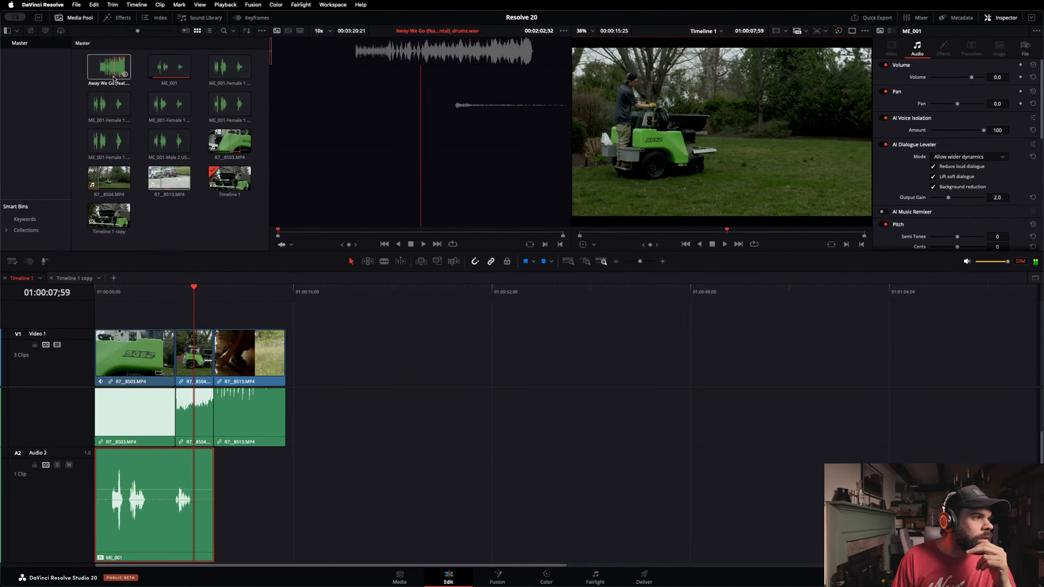
left_click_drag(114, 79, 247, 532)
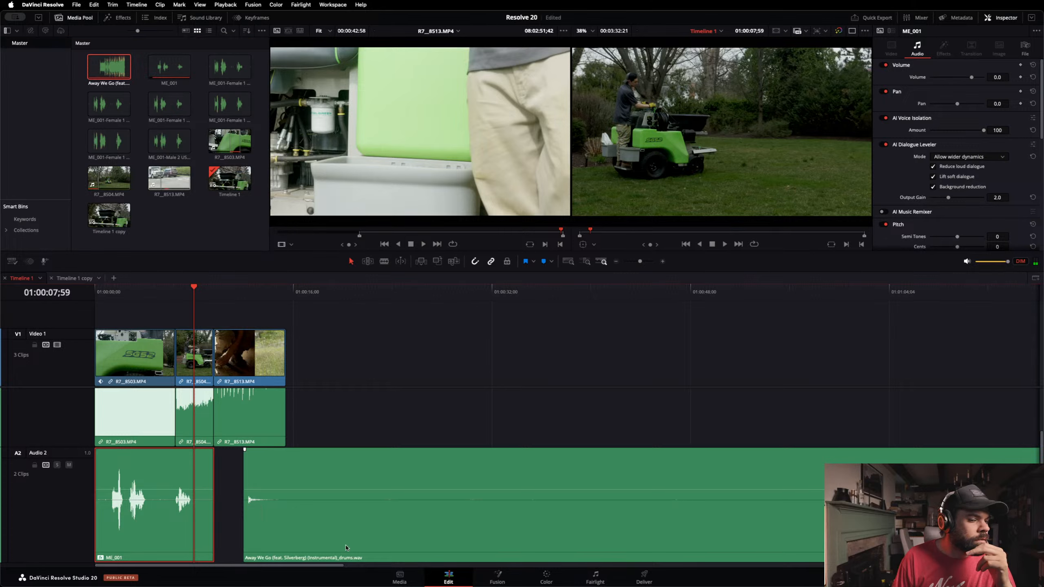
scroll(448, 561, "down", 6)
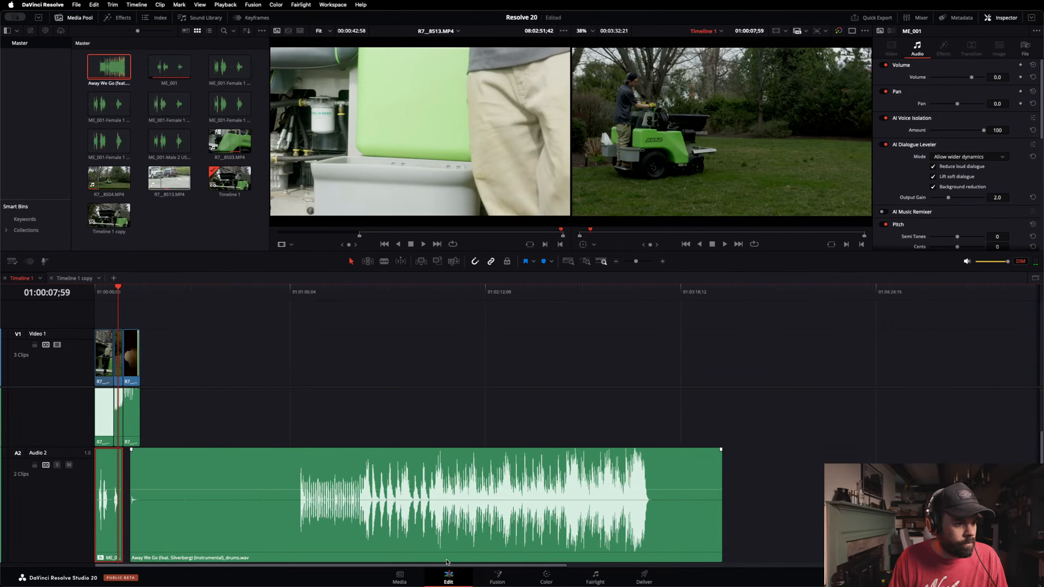
left_click(255, 485)
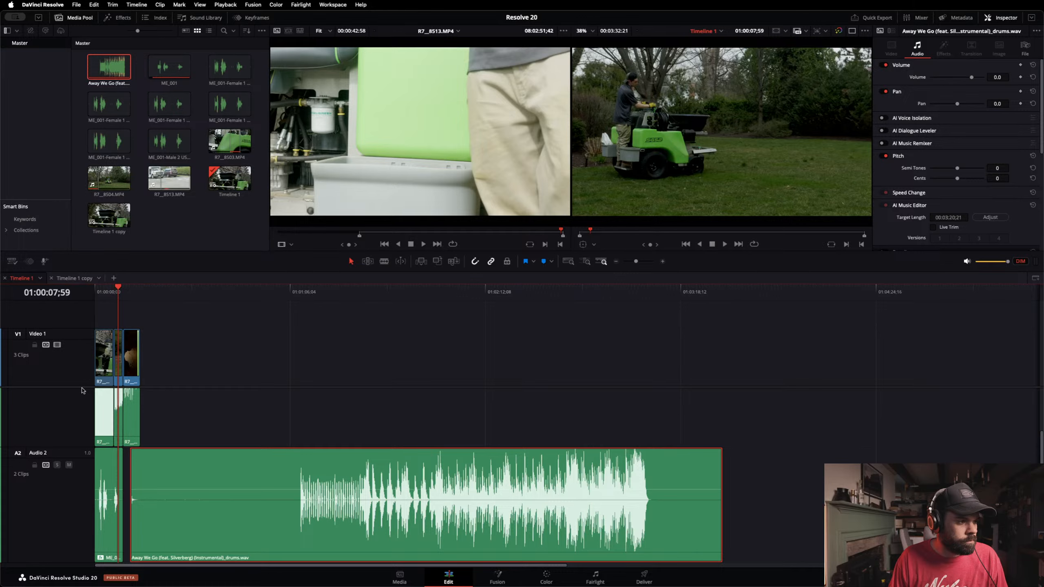
Step: Add a stereo audio track as Audio 3 and move the drums clip onto it at the start of the timeline
right_click(77, 423)
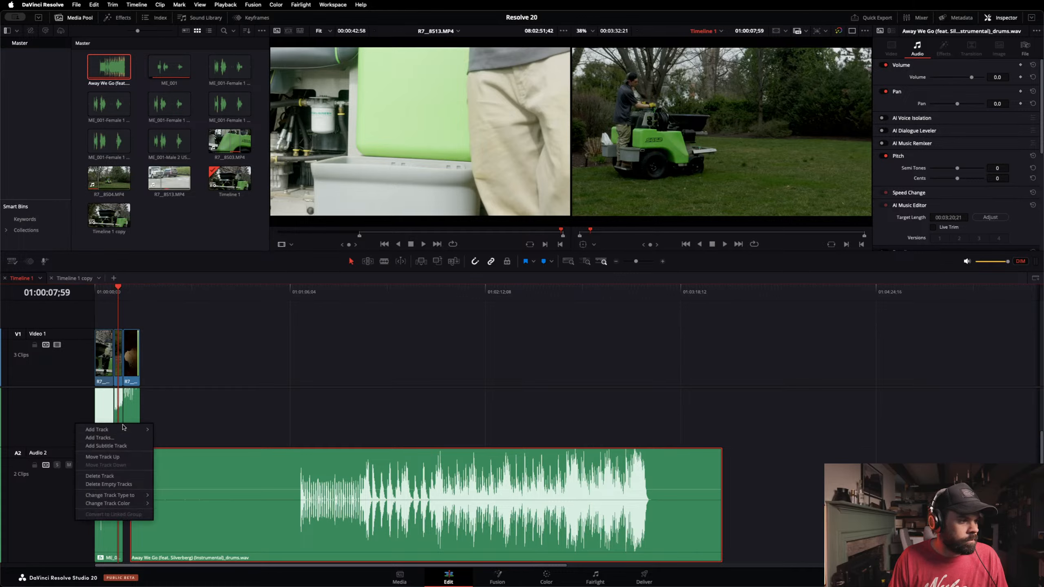
mouse_move(122, 428)
left_click(176, 437)
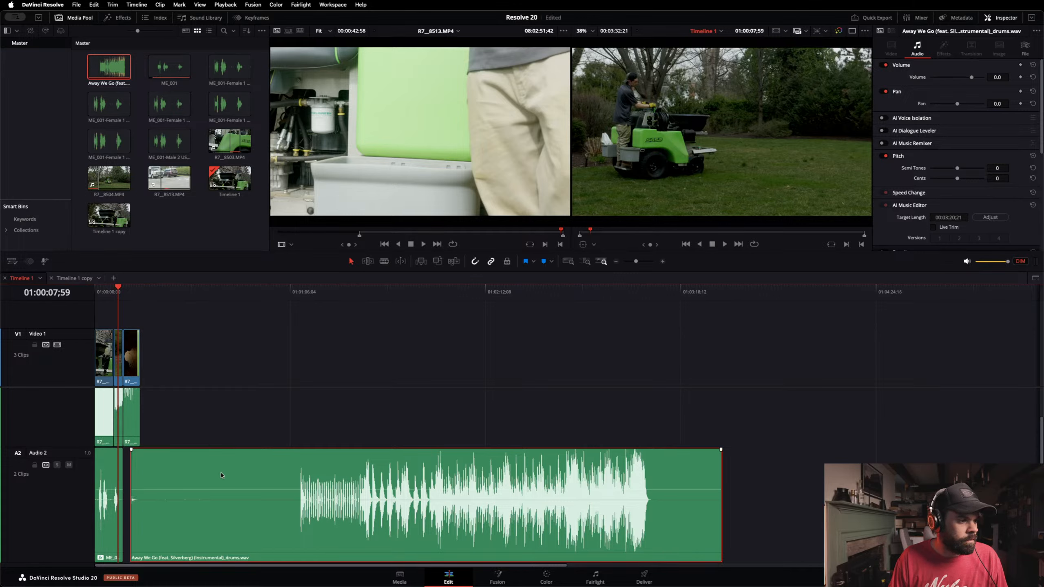
scroll(221, 475, "down", 3)
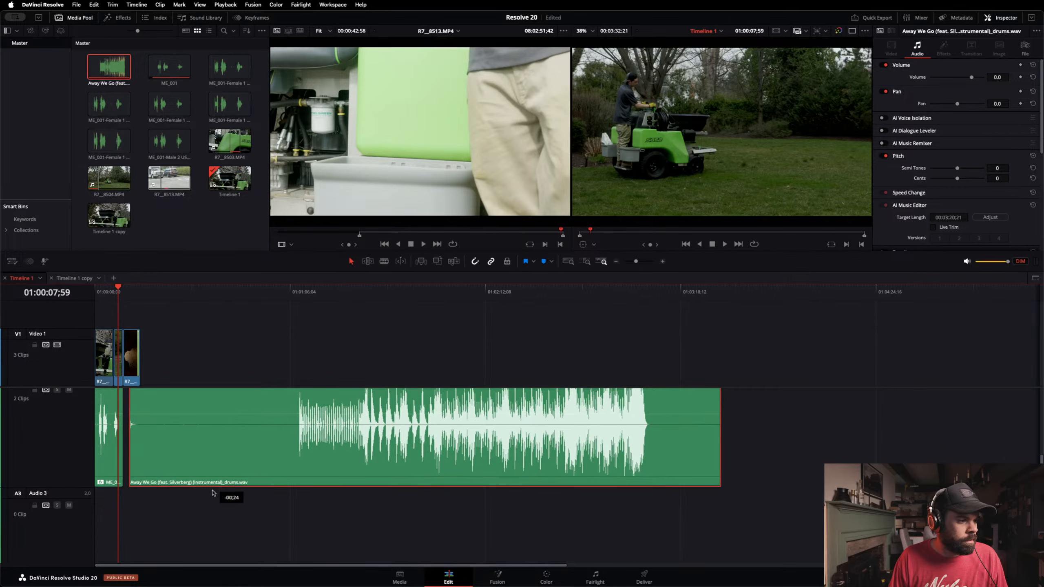
left_click_drag(213, 493, 151, 523)
key("super+minus")
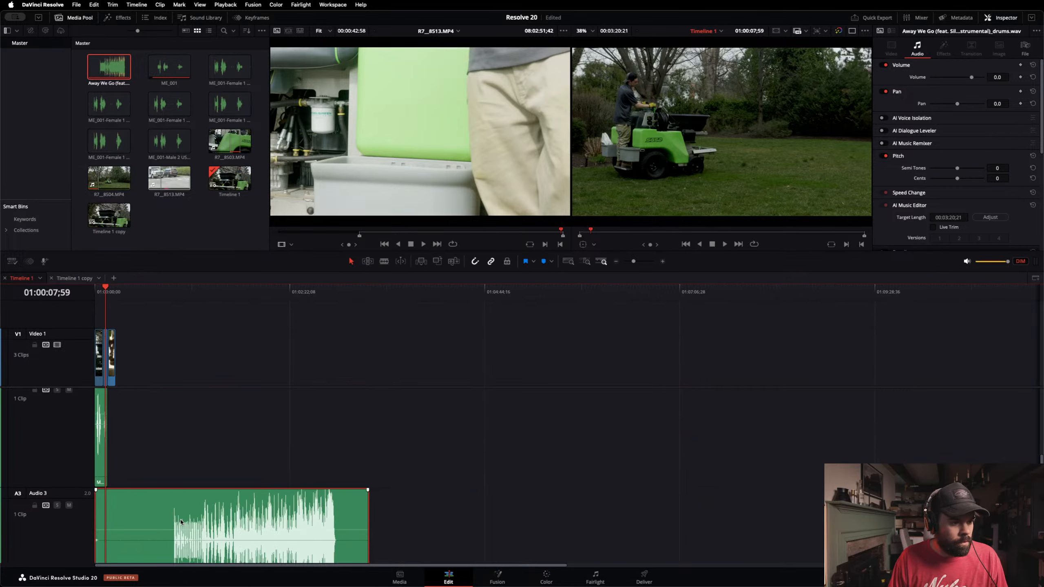
key("super+minus")
key("super+equal")
key("super+equal")
key("super+equal")
key("super+equal")
Step: Try trimming the quiet intro off the drums clip on Audio 3, and restore the clip's full length
key("space")
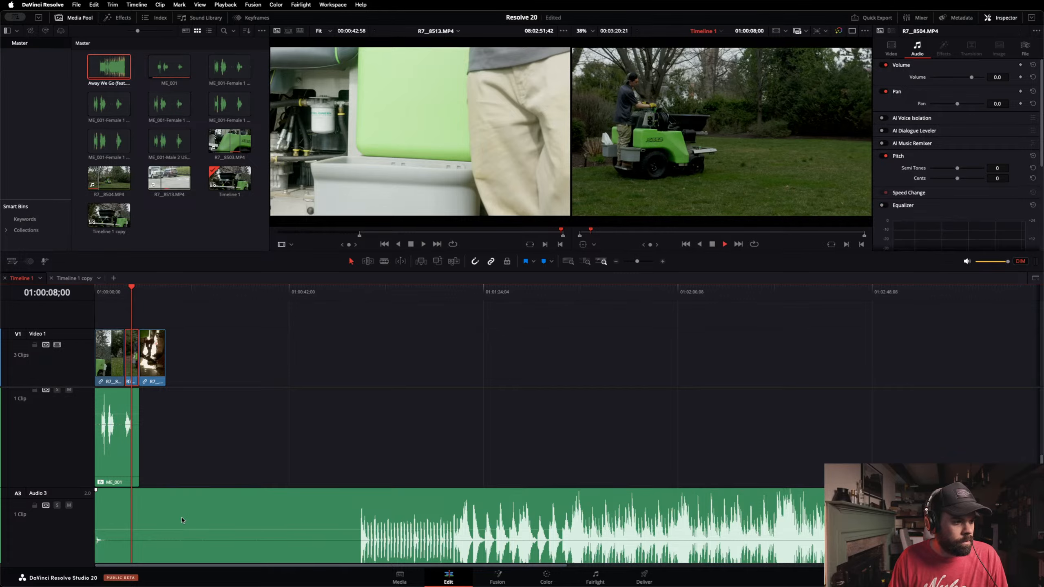
key("space")
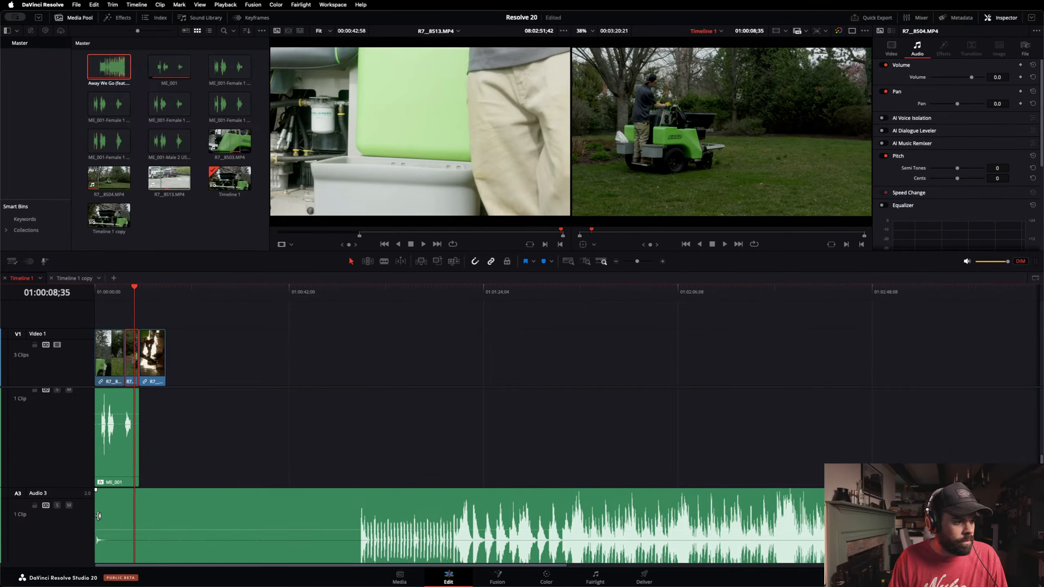
left_click_drag(98, 515, 361, 552)
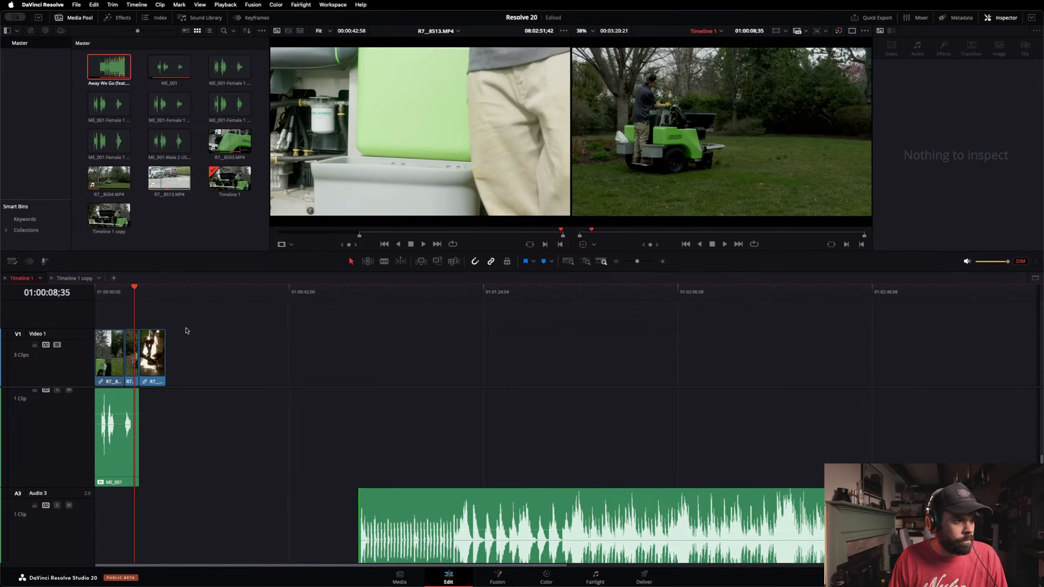
left_click(166, 290)
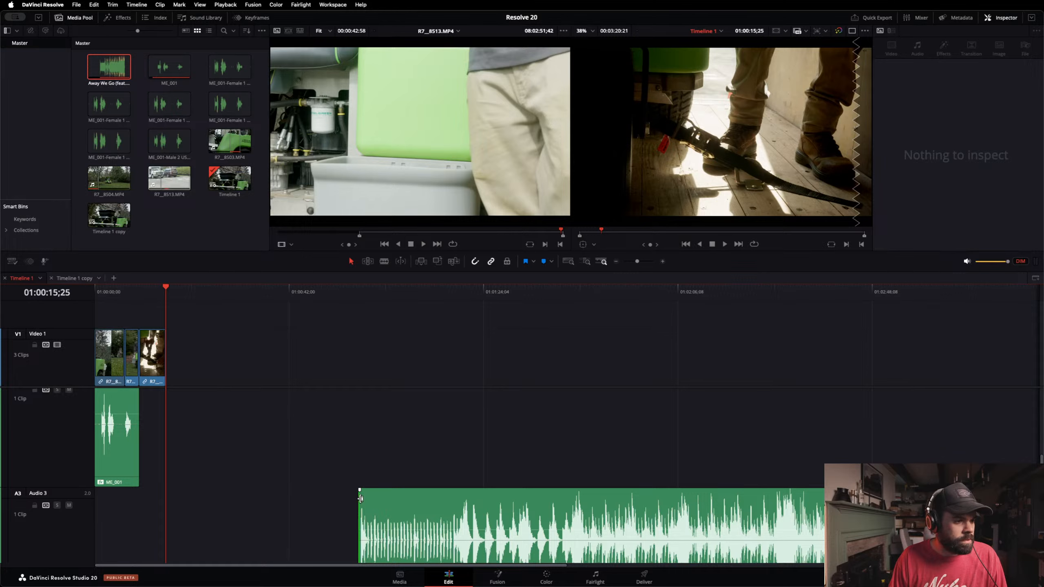
left_click_drag(360, 500, 97, 508)
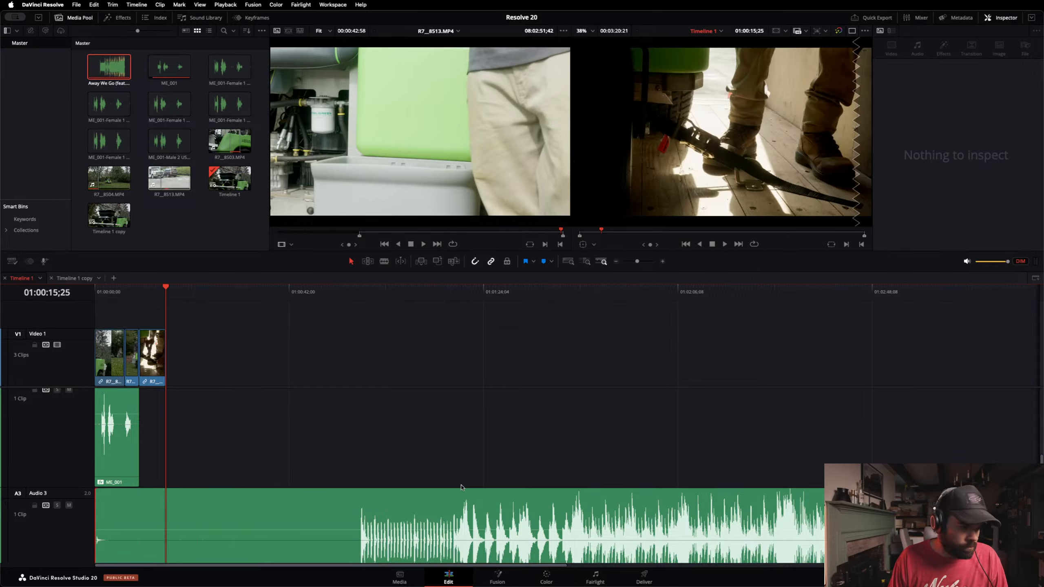
Step: Show the music beats on the drums clip and enable Live Trim in its AI Music Editor settings
right_click(331, 502)
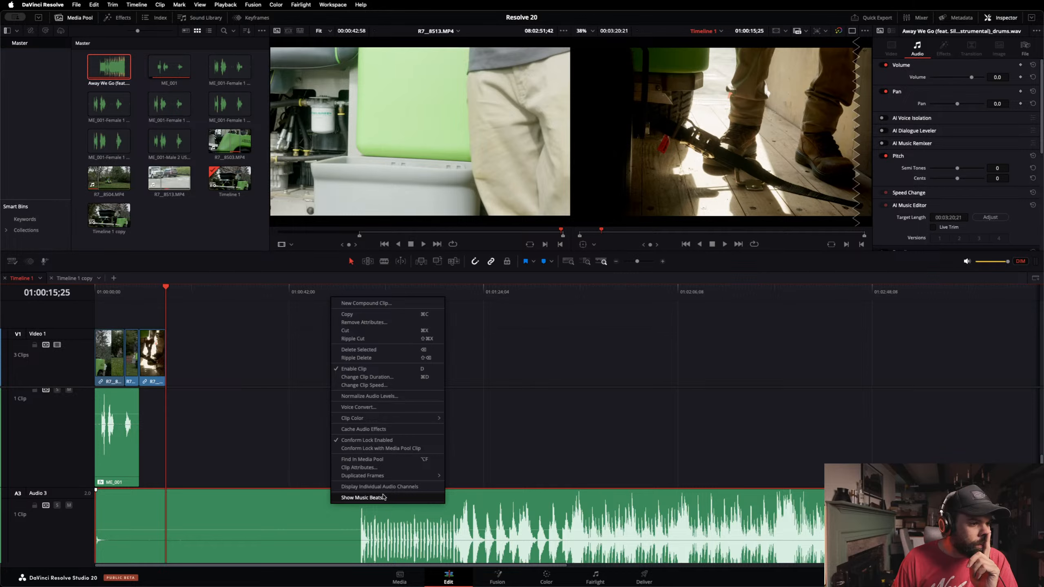
left_click(362, 497)
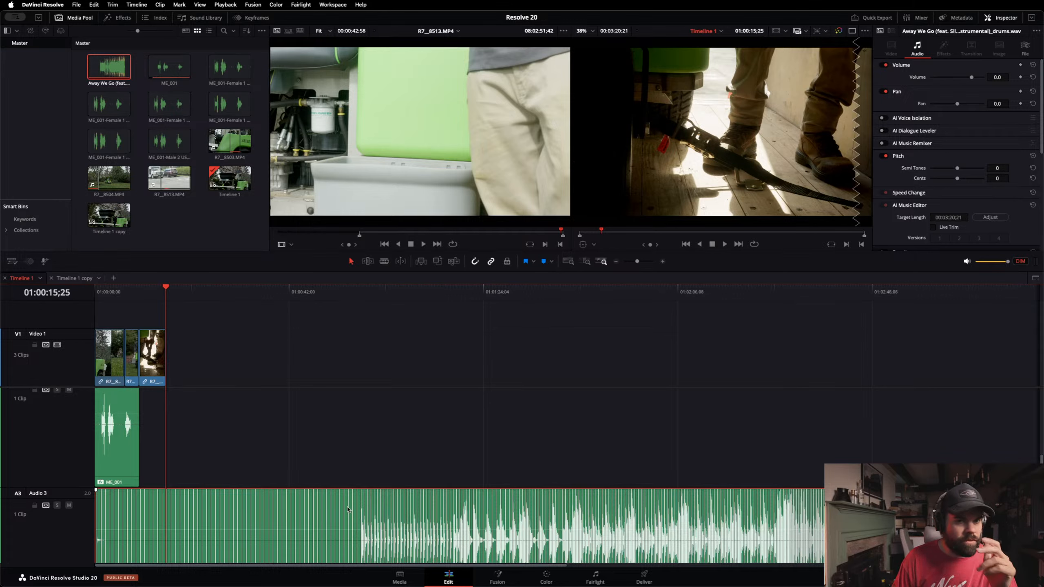
scroll(930, 210, "down", 5)
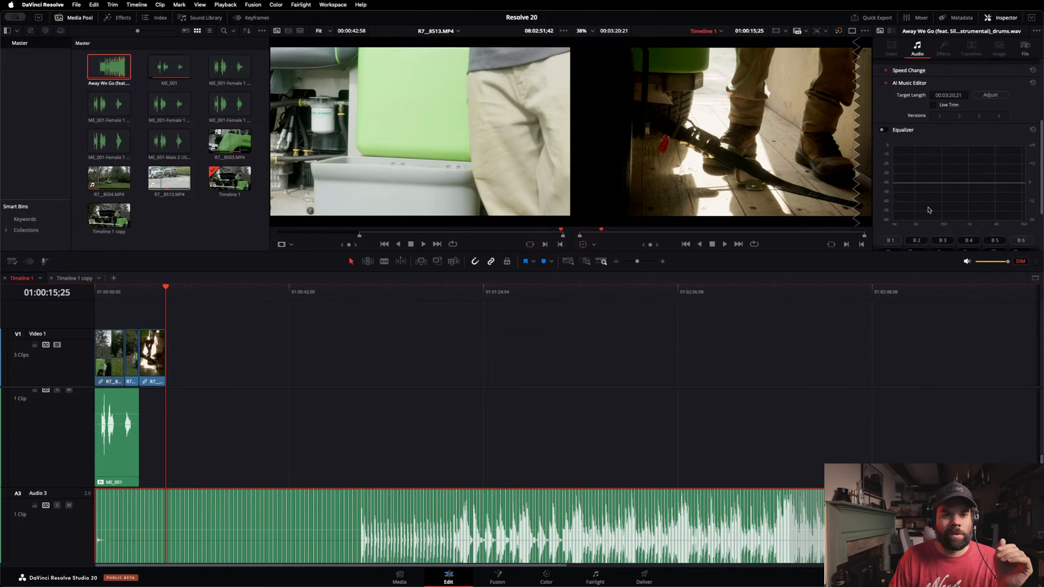
scroll(929, 210, "up", 3)
scroll(929, 210, "up", 1)
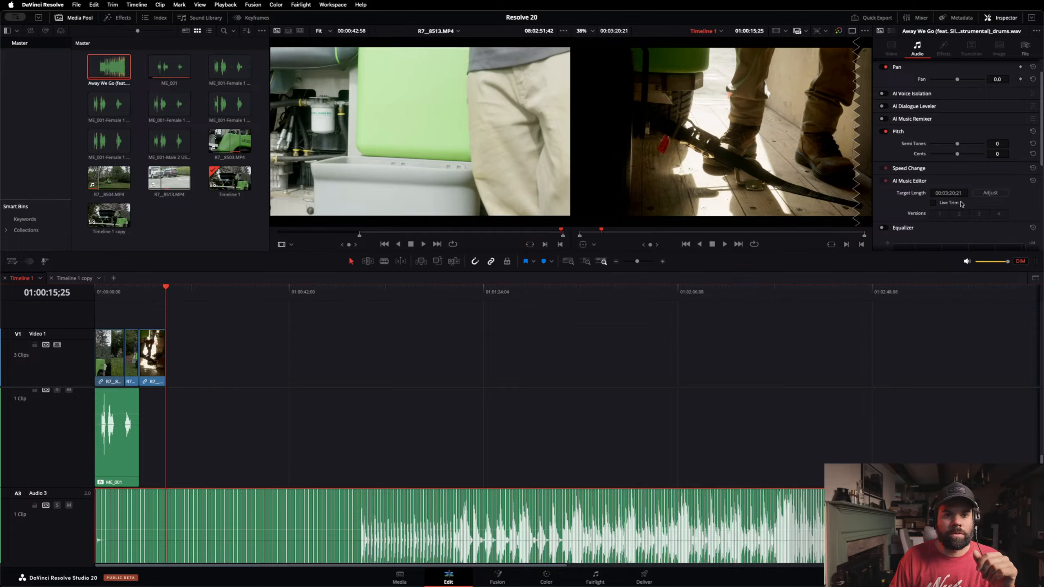
left_click(933, 202)
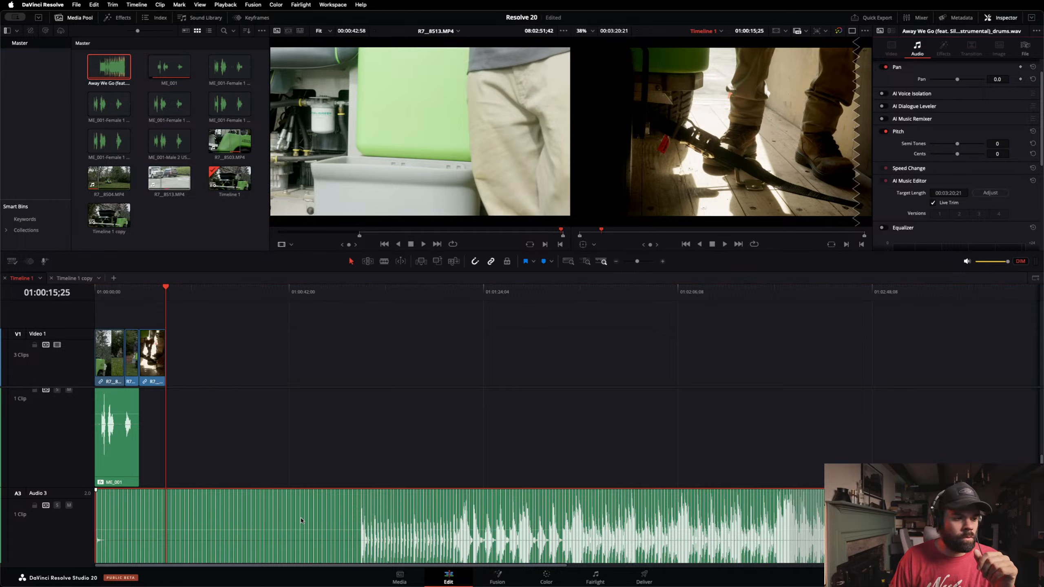
Step: Live-trim the drums clip on Audio 3 to try different lengths, shortening it to 00:00:37;14
left_click_drag(96, 518, 49, 529)
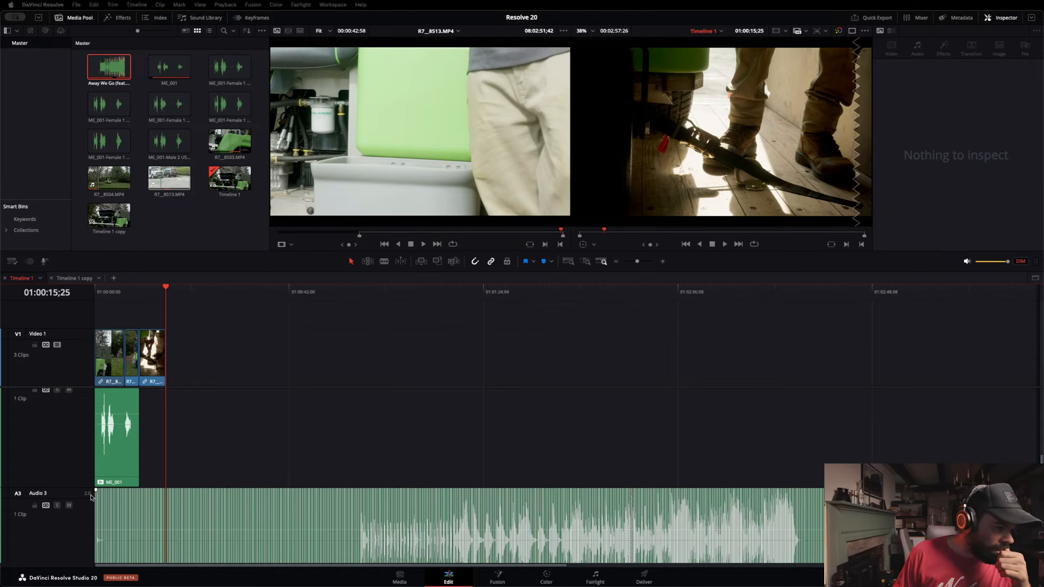
left_click_drag(97, 511, 783, 509)
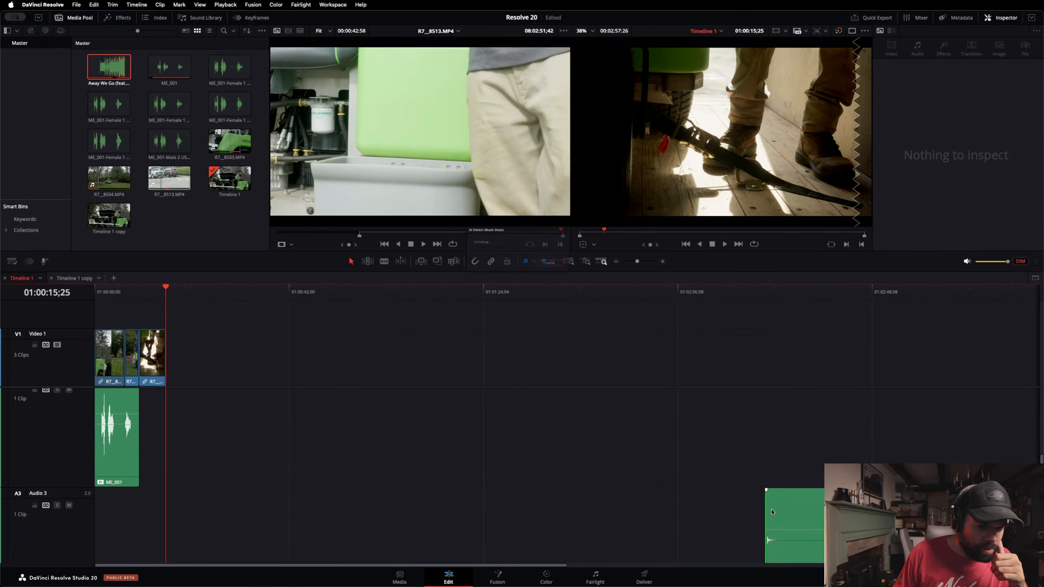
left_click_drag(853, 510, 183, 504)
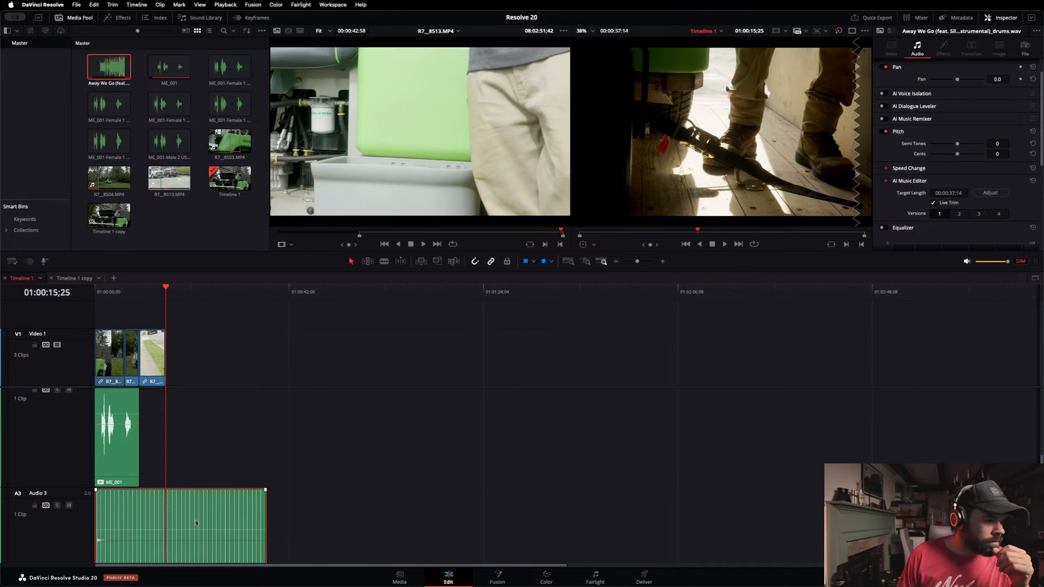
scroll(196, 523, "down", 2)
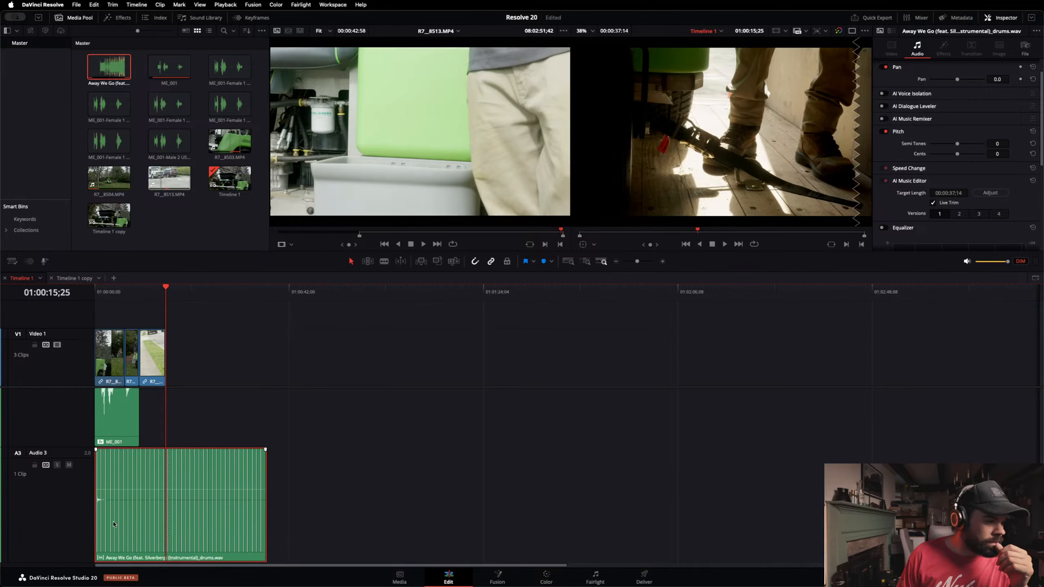
mouse_move(97, 523)
left_mouse_down()
mouse_move(156, 523)
mouse_move(88, 526)
left_mouse_up()
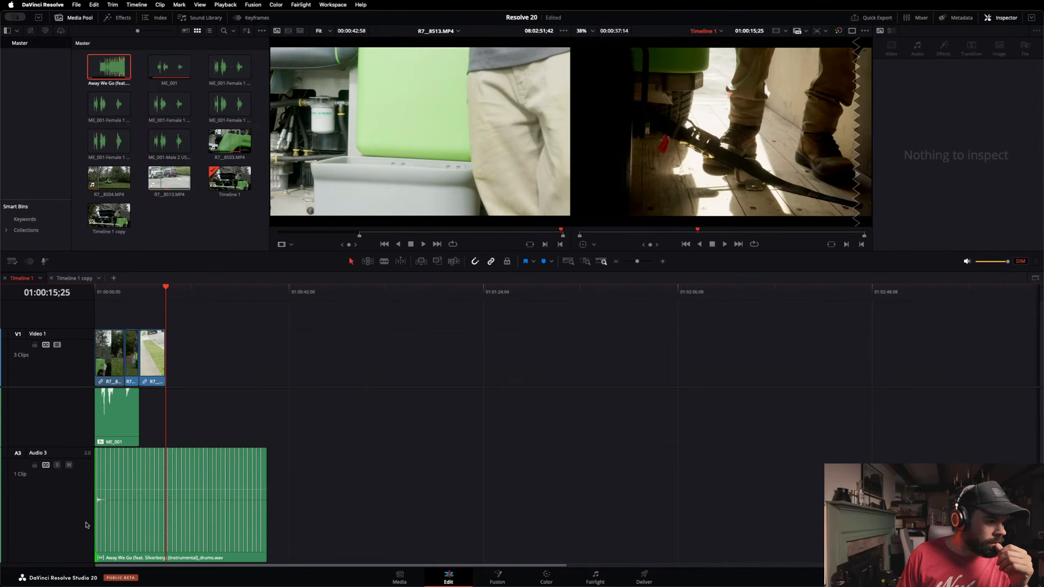
Step: Live-trim the end of the drums clip out to 00:03:11;47 and back in to a length of 00:02:48;53
left_click_drag(263, 523, 958, 524)
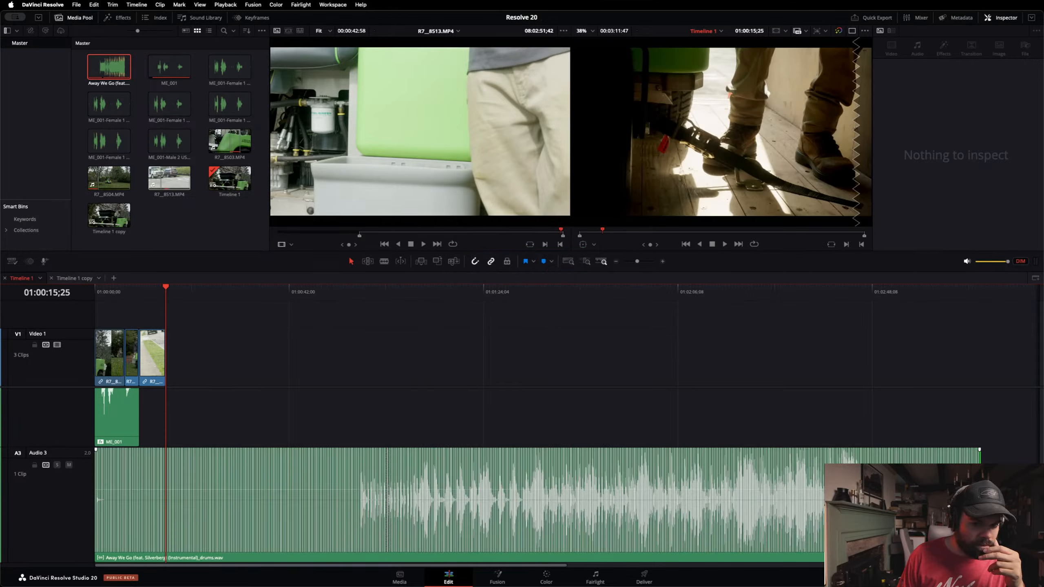
left_click_drag(979, 456, 873, 456)
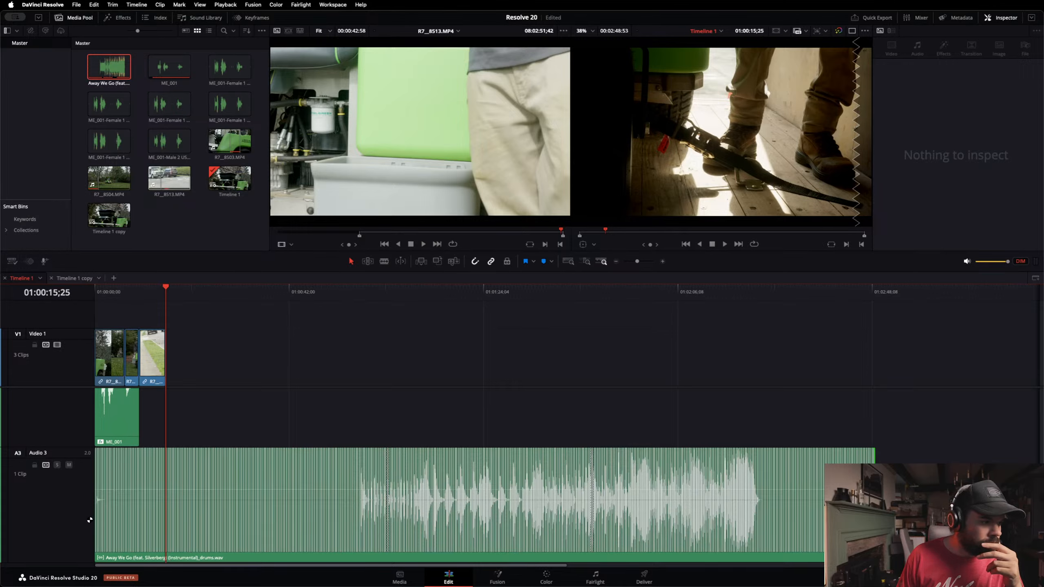
Step: Disable Live Trim for the drums clip and trim its start to where the drum beats begin
left_click(510, 523)
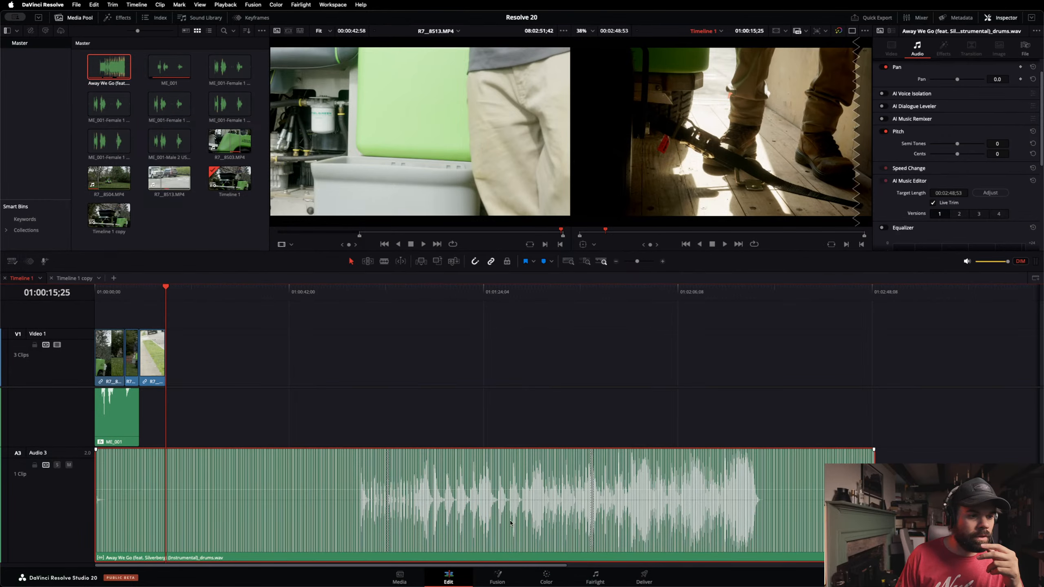
left_click(933, 203)
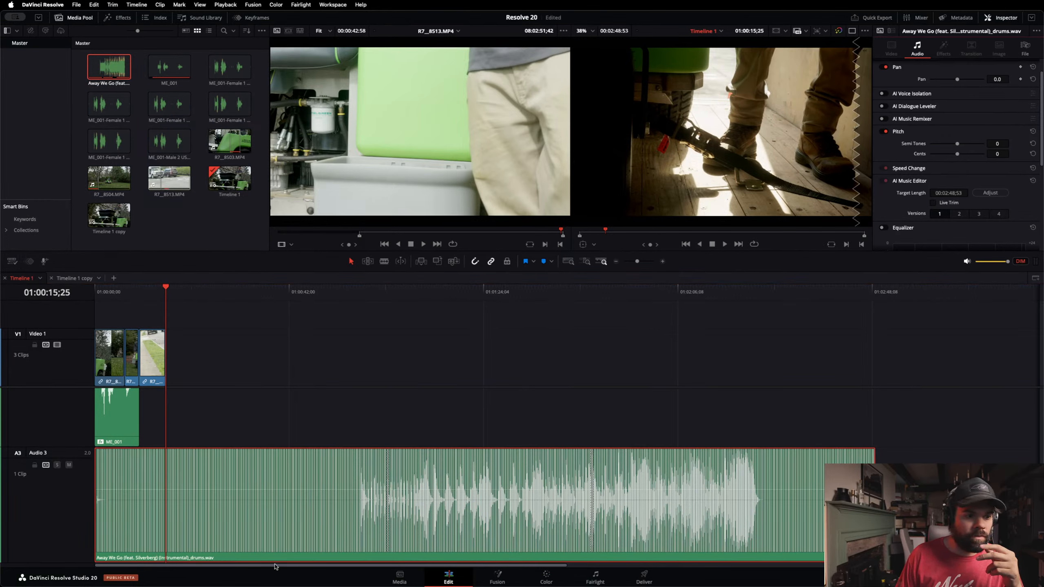
left_click_drag(98, 525, 365, 521)
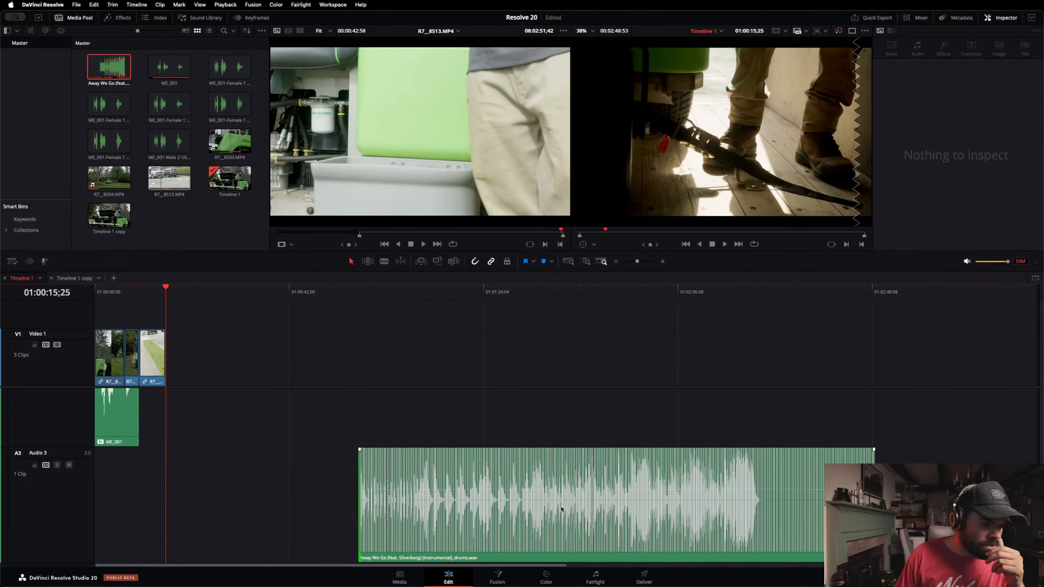
Step: Move the drums clip on Audio 3 to the start of the timeline and enable its Live Trim
left_click_drag(641, 523, 361, 526)
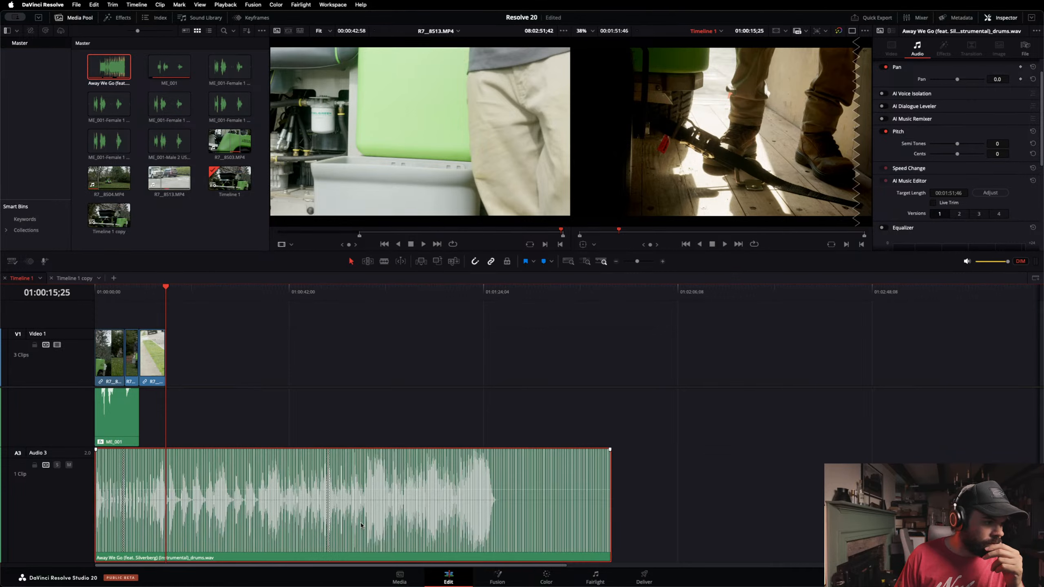
left_click(629, 469)
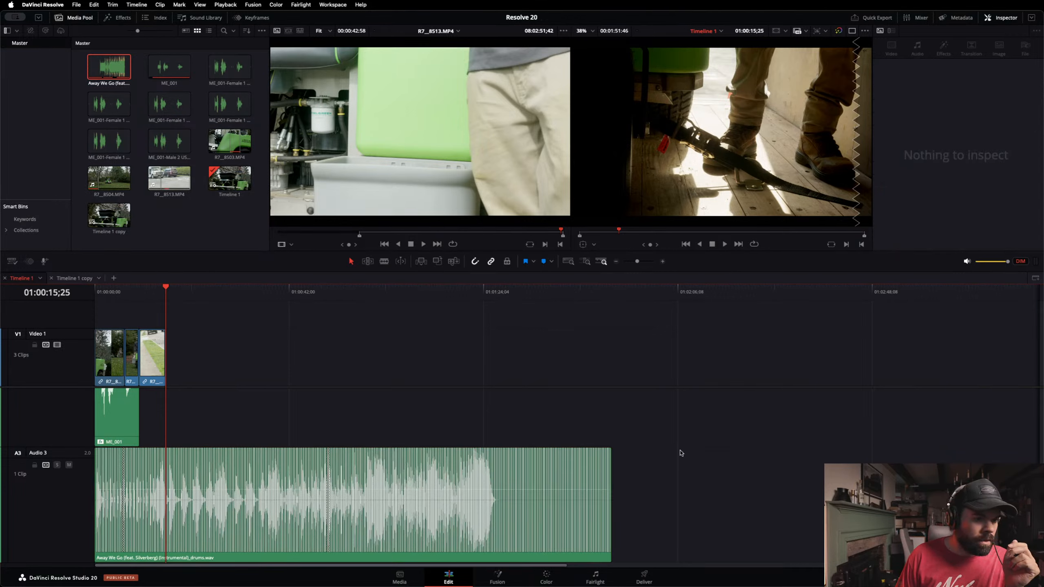
left_click(537, 522)
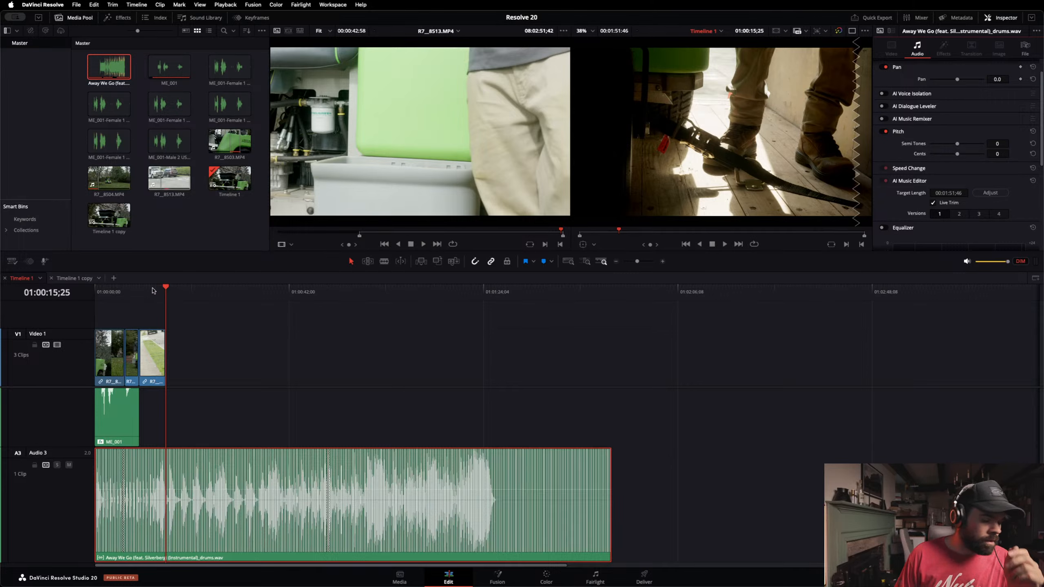
Step: Position the playhead at 01:00:10;00 and live-trim the end of the drums clip back to it, for a length of 00:00:10;25
key("Left")
key("Left")
key("Left")
key("Left")
key("Left")
key("Left")
key("Left")
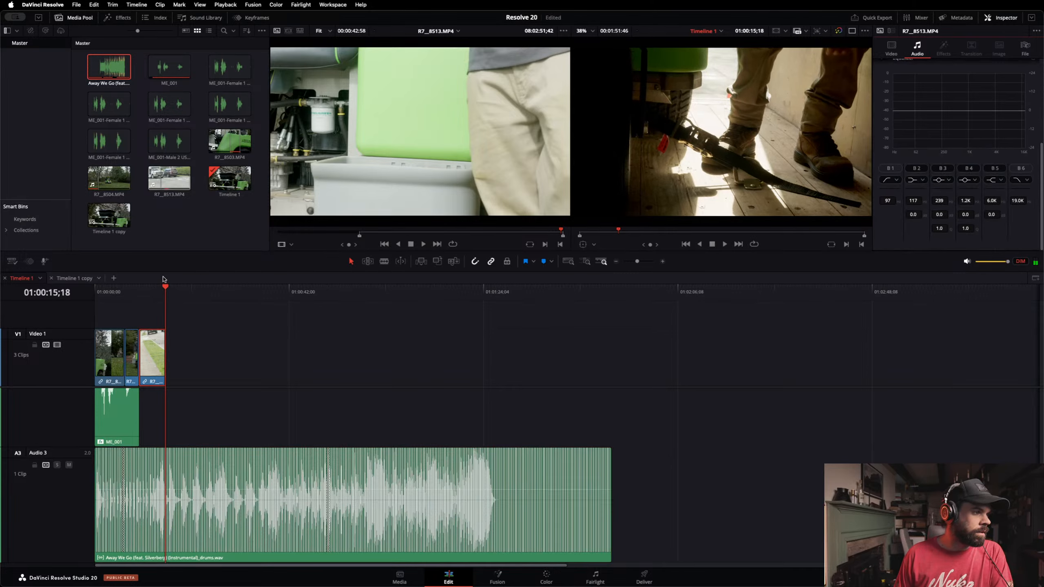
left_click_drag(165, 287, 144, 292)
key("Left")
key("Left")
key("Left")
key("Left")
key("Left")
key("Left")
key("Left")
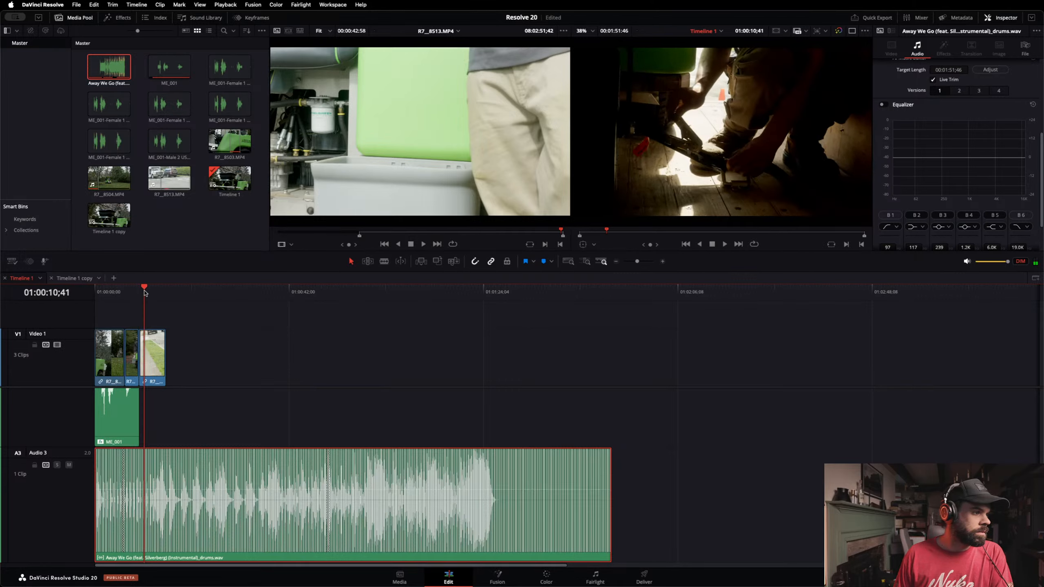
key("Left")
key("Left")
key("Left")
key("Left")
key("Left")
key("Left")
key("Left")
key("Left")
key("Left")
key("Left")
key("Left")
key("Left")
key("Left")
key("Left")
key("Left")
key("Left")
key("Left")
key("Left")
key("Left")
key("Left")
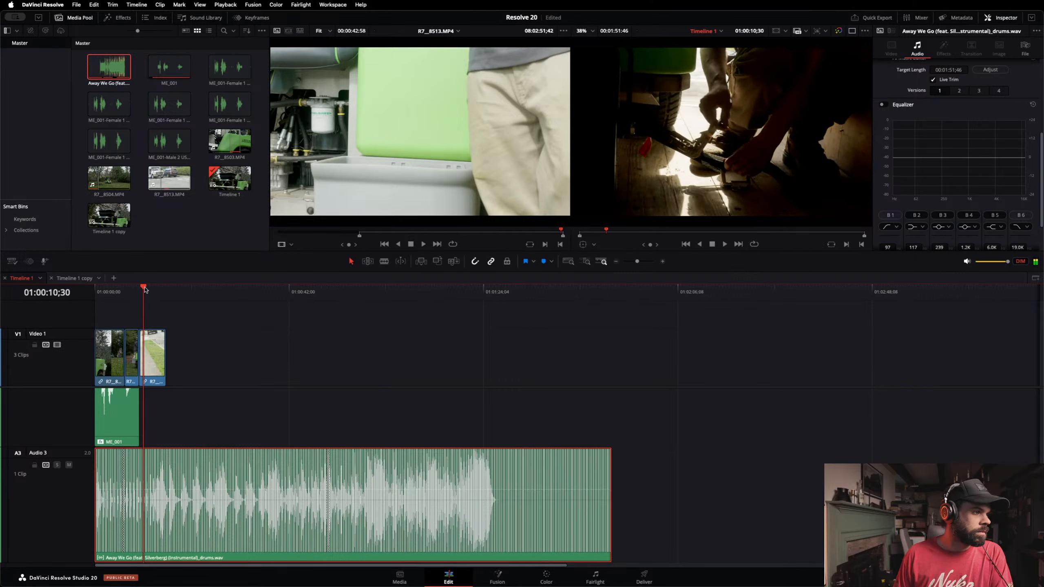
key("Right")
key("Right")
key("Right")
key("Right")
key("Right")
key("Right")
key("Right")
key("Right")
key("Right")
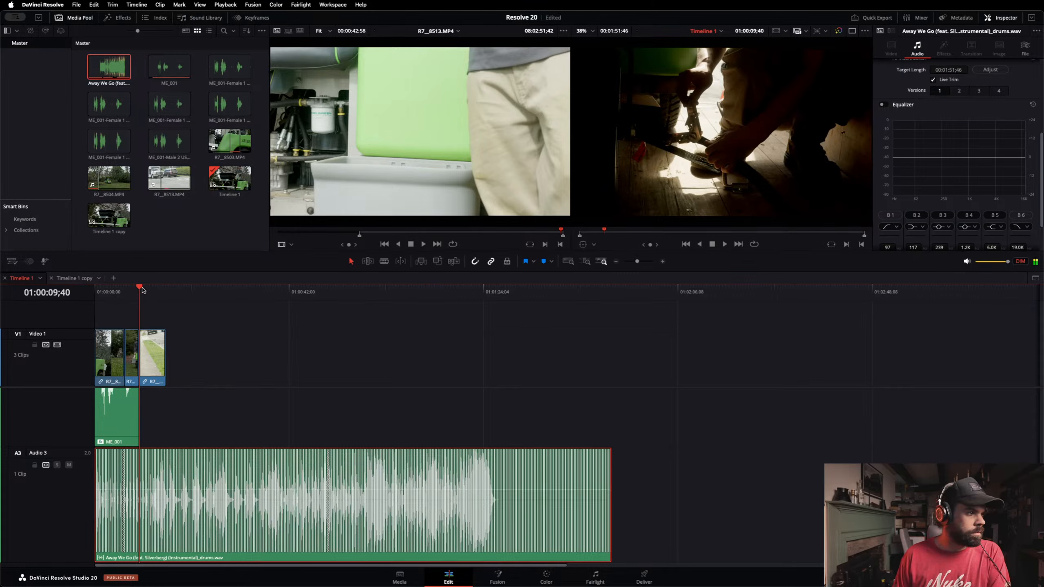
key("Right")
key("Right")
key("Right")
key("Right")
key("Right")
key("Right")
key("Right")
key("Right")
key("Right")
key("Right")
key("Right")
key("Right")
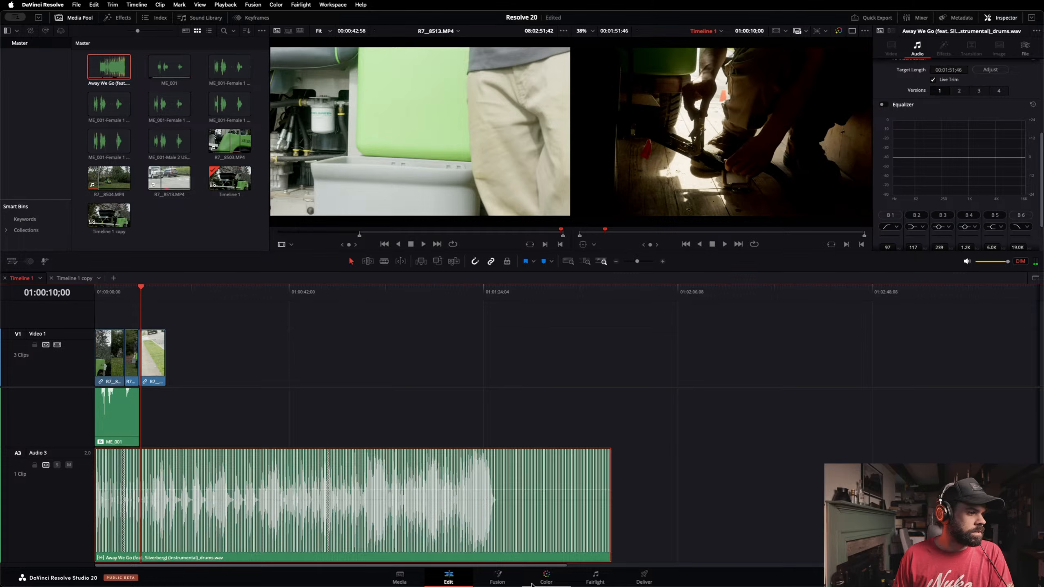
left_click_drag(607, 515, 141, 513)
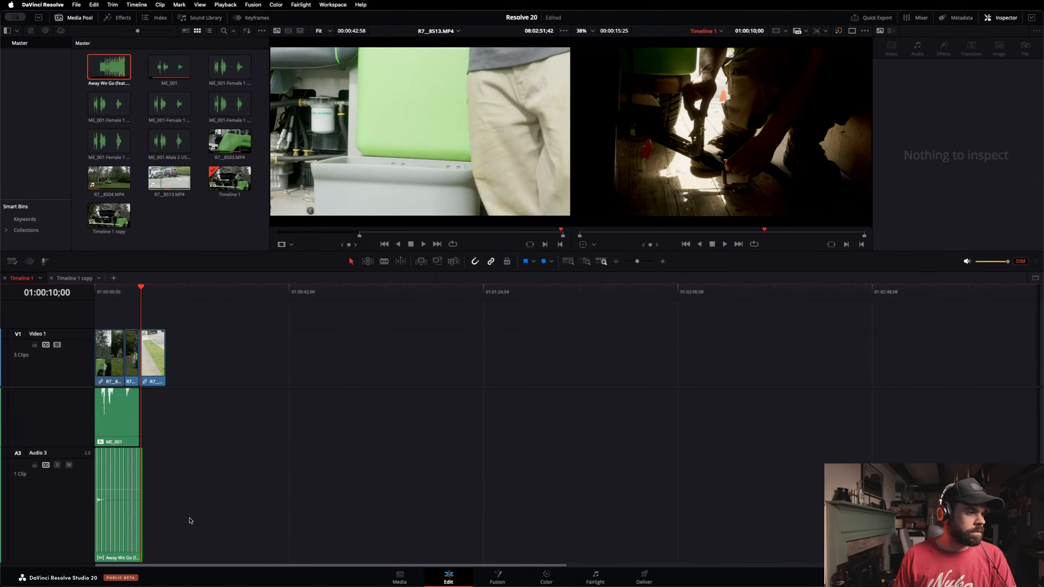
Step: Try versions 2 and 3 of the shortened drums clip in the AI Music Editor
left_click(125, 292)
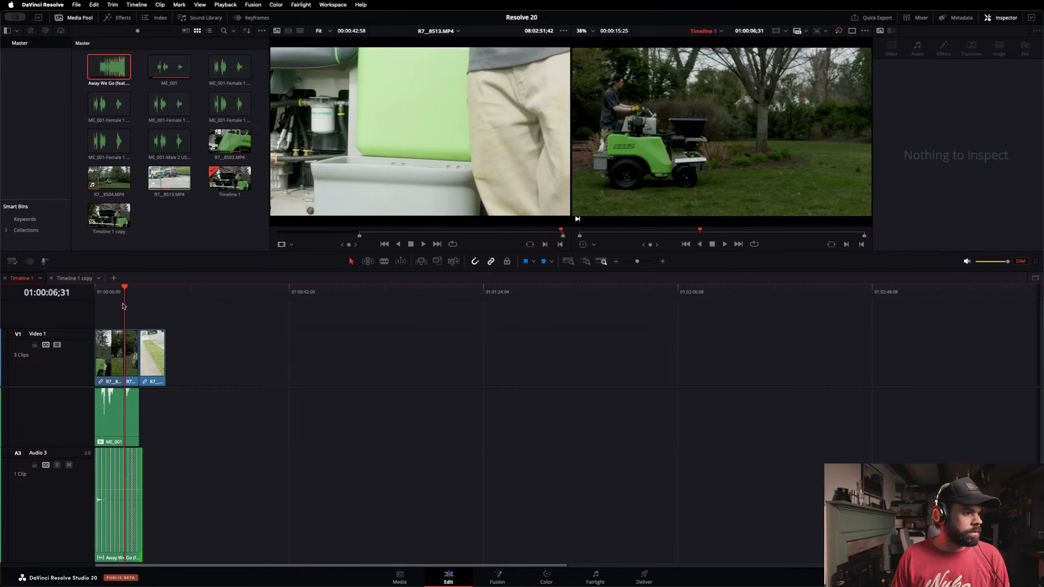
scroll(123, 497, "up", 5)
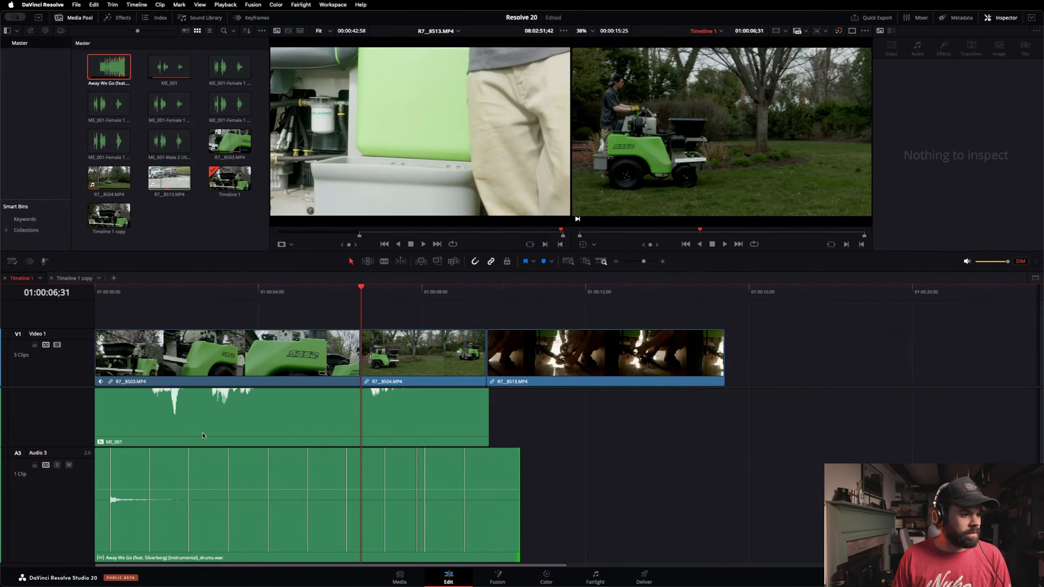
left_click(418, 526)
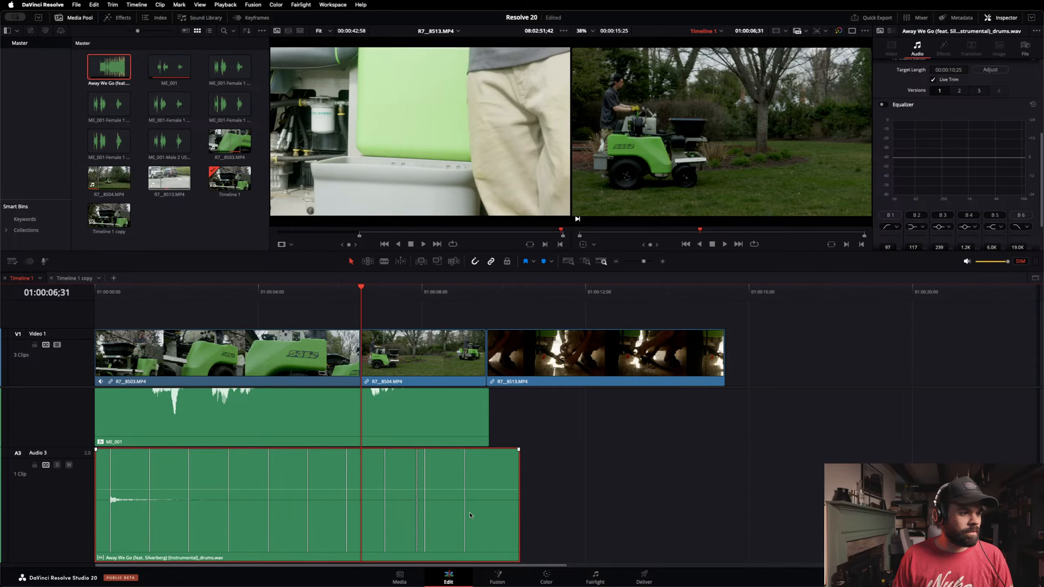
scroll(900, 156, "up", 5)
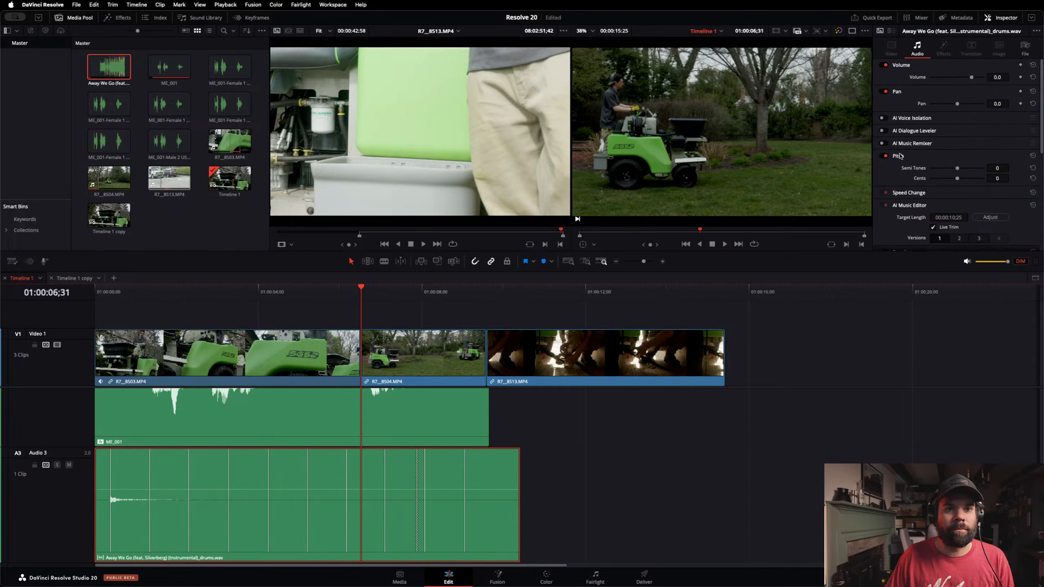
left_click(958, 238)
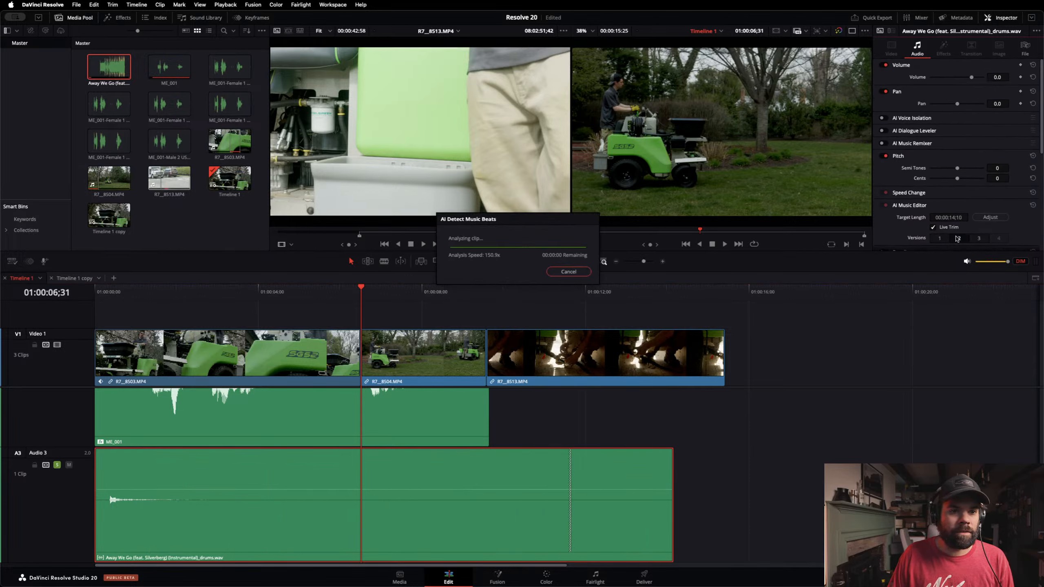
left_click(985, 239)
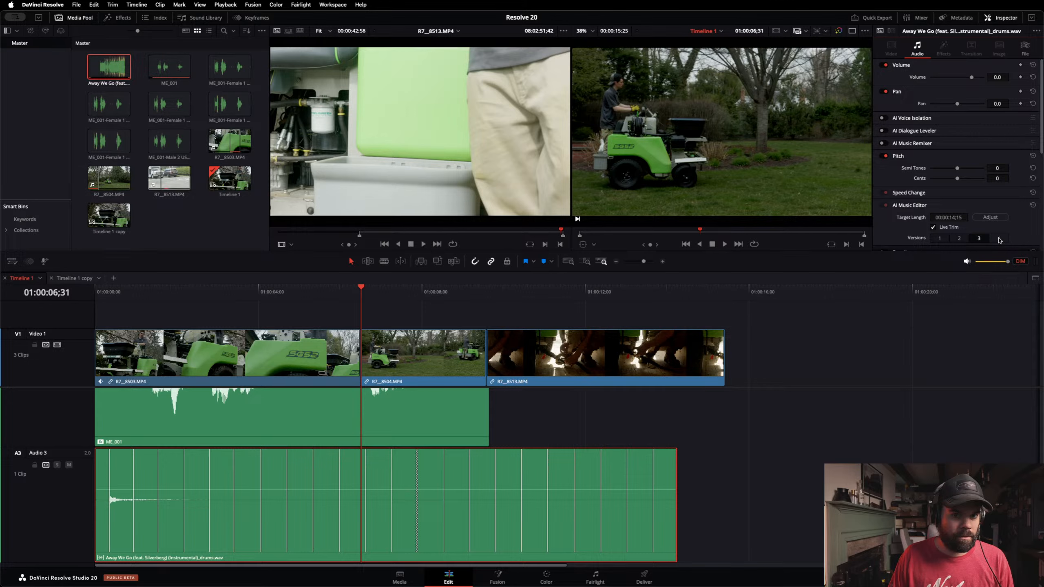
Step: Disable Live Trim for the drums clip and switch its AI Music Editor version to 1 and back to 3
scroll(1000, 240, "down", 4)
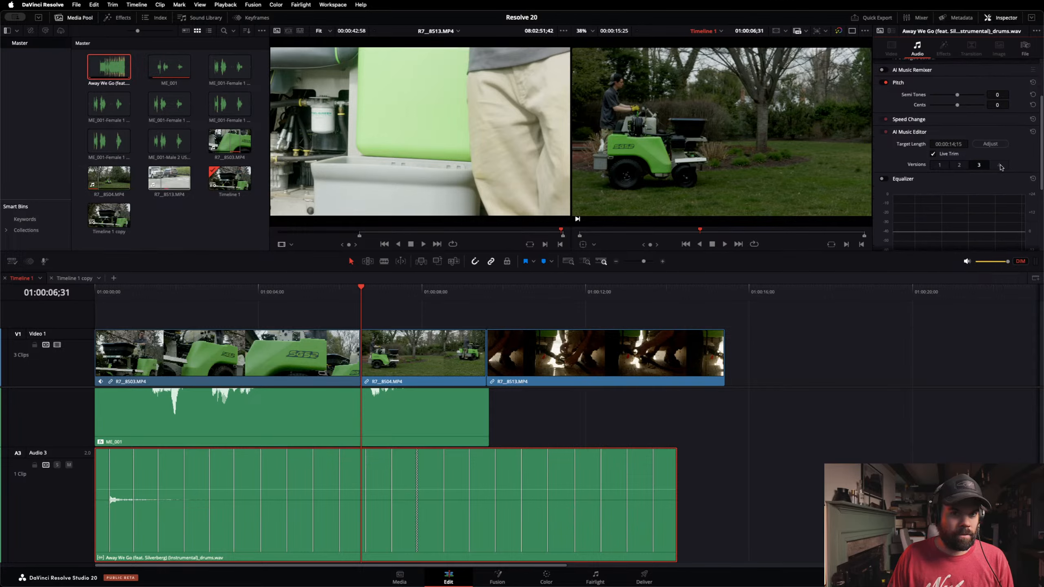
left_click(933, 154)
left_click(939, 165)
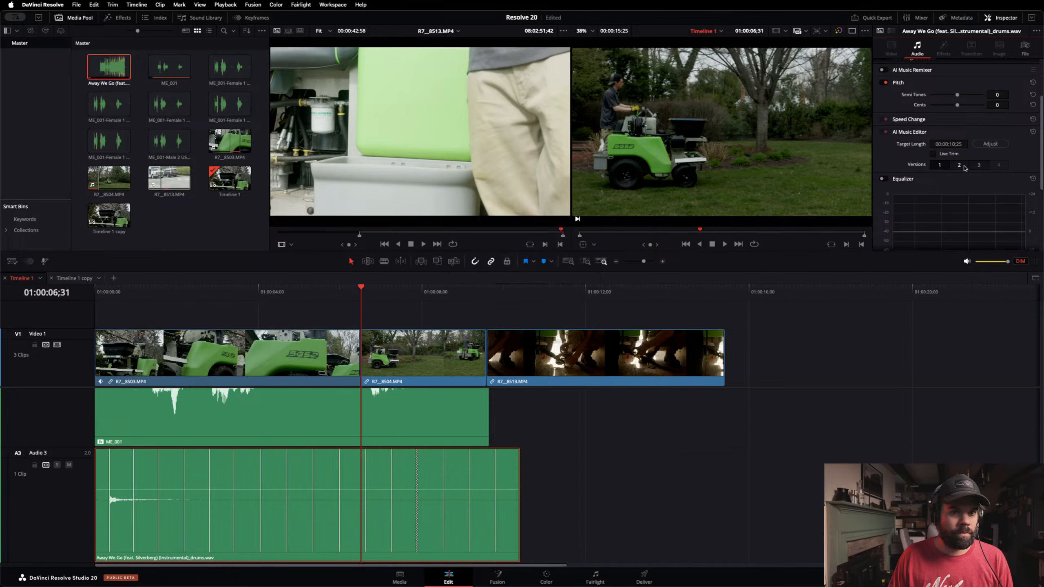
left_click(979, 165)
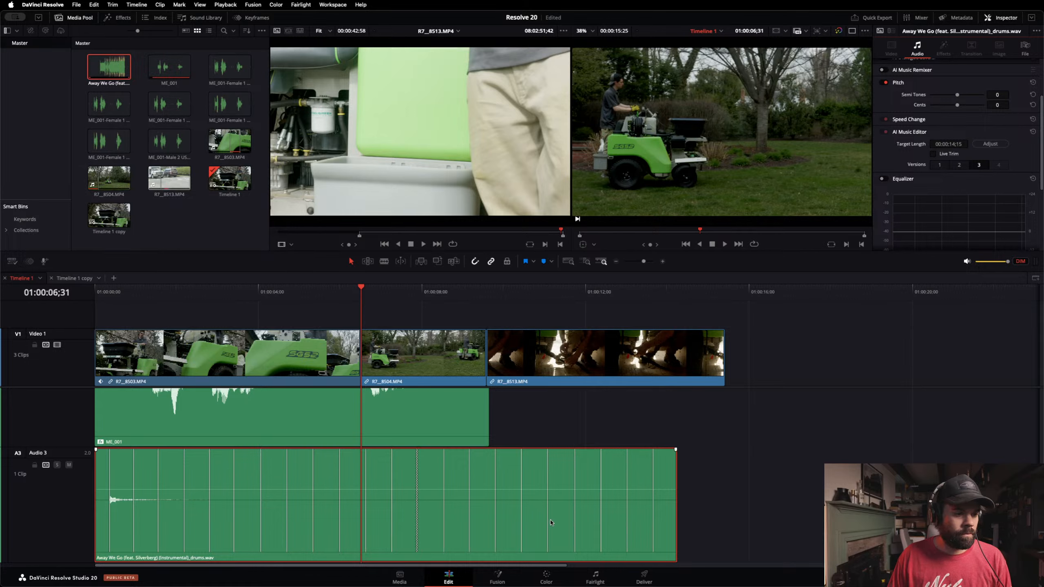
Step: Try to extend the start of the drums clip, and delete the clip from Audio 3
left_click(673, 527)
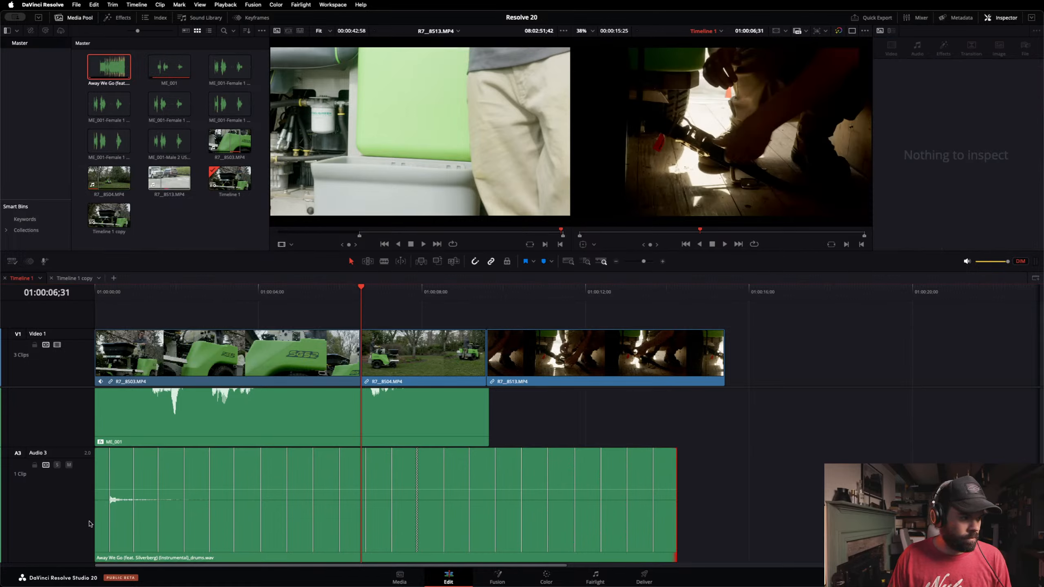
left_click_drag(95, 521, 38, 521)
left_click(670, 525)
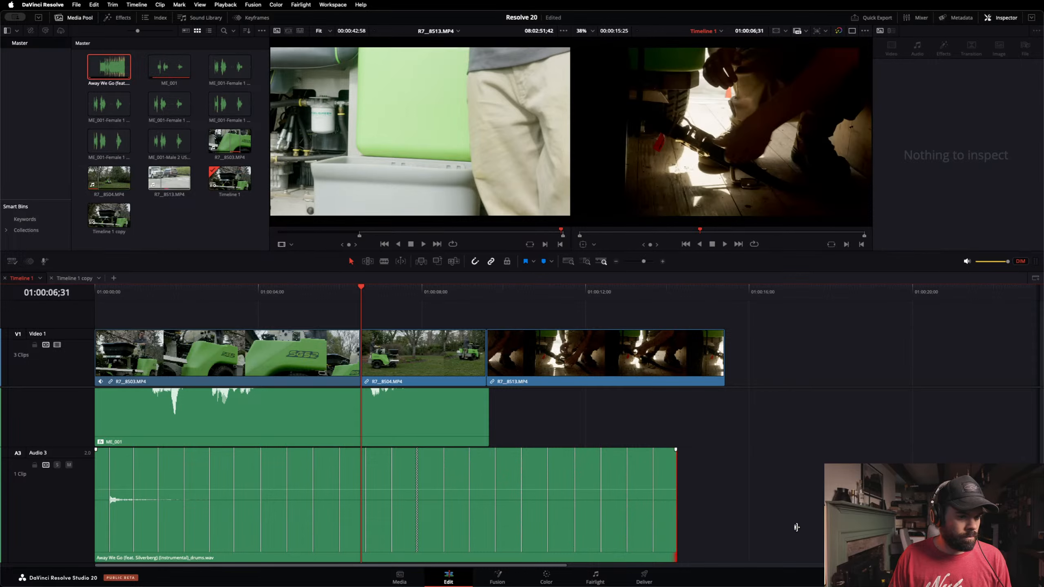
key("BackSpace")
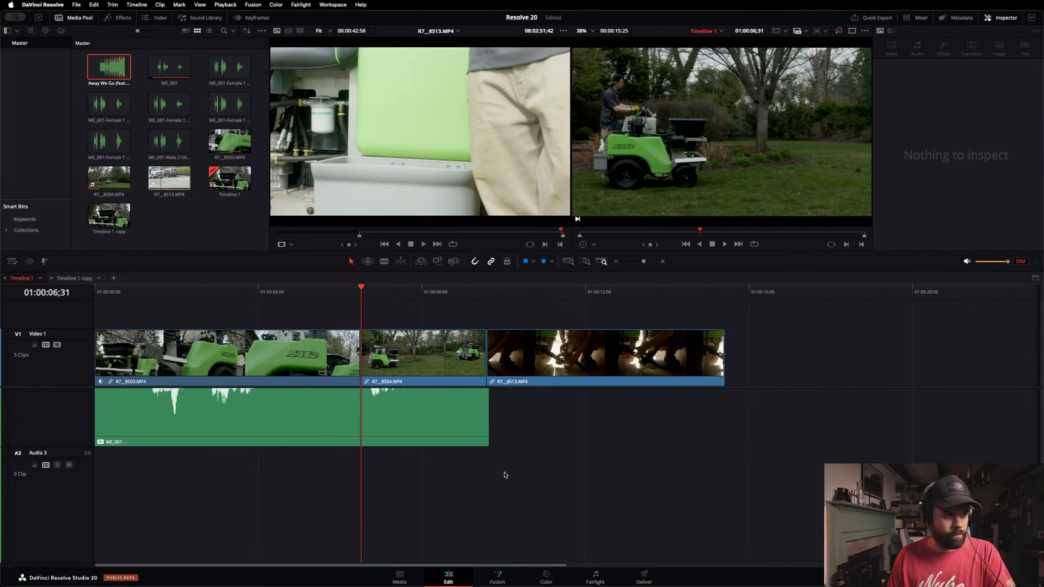
Step: Mark the source drums track from 00:00:57;25 to 00:02:55;04 and place that section at the start of Audio 3
left_click_drag(109, 67, 439, 134)
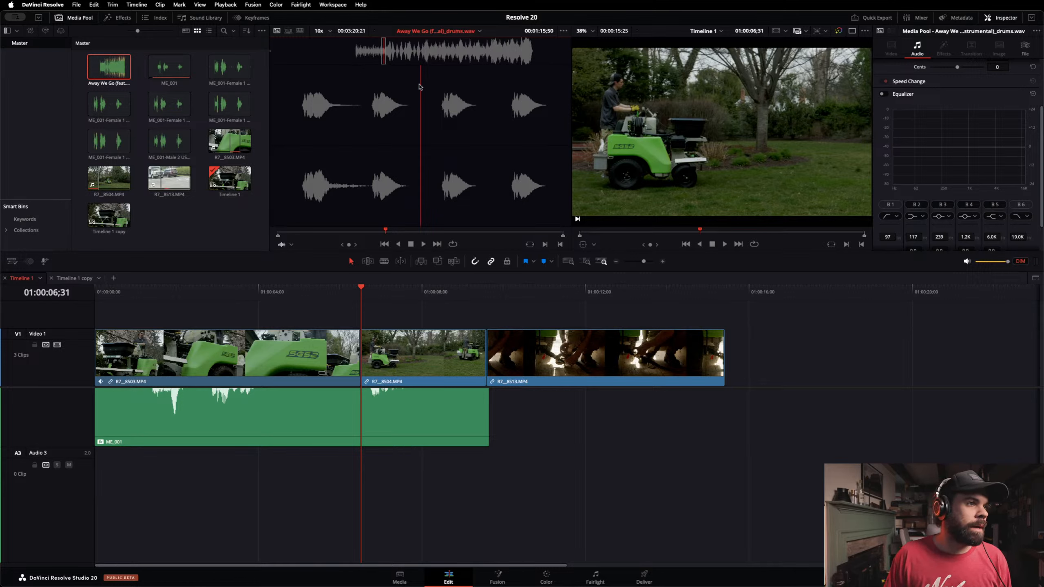
left_click(356, 56)
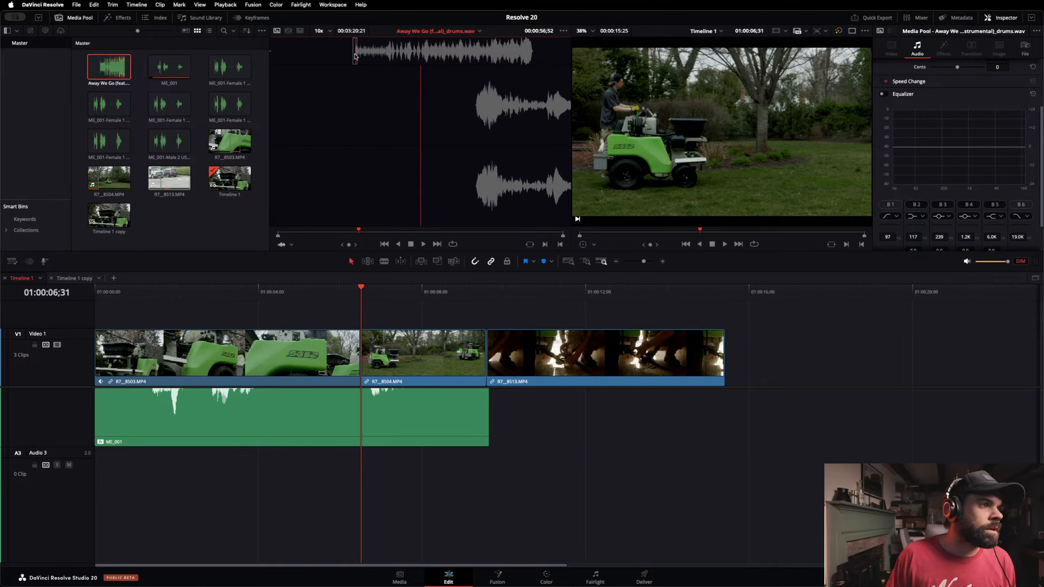
key("space")
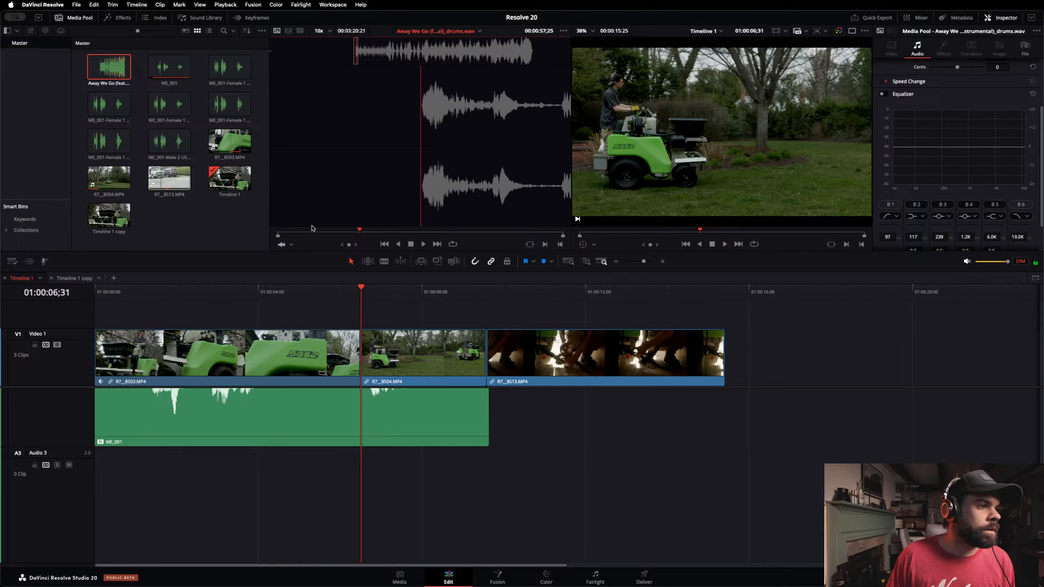
key("i")
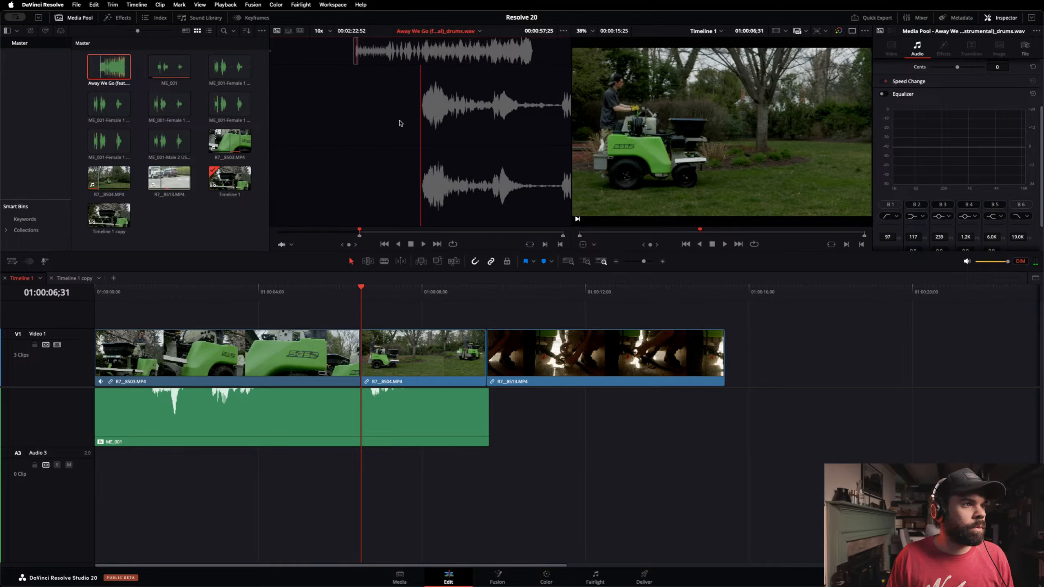
left_click_drag(362, 233, 527, 241)
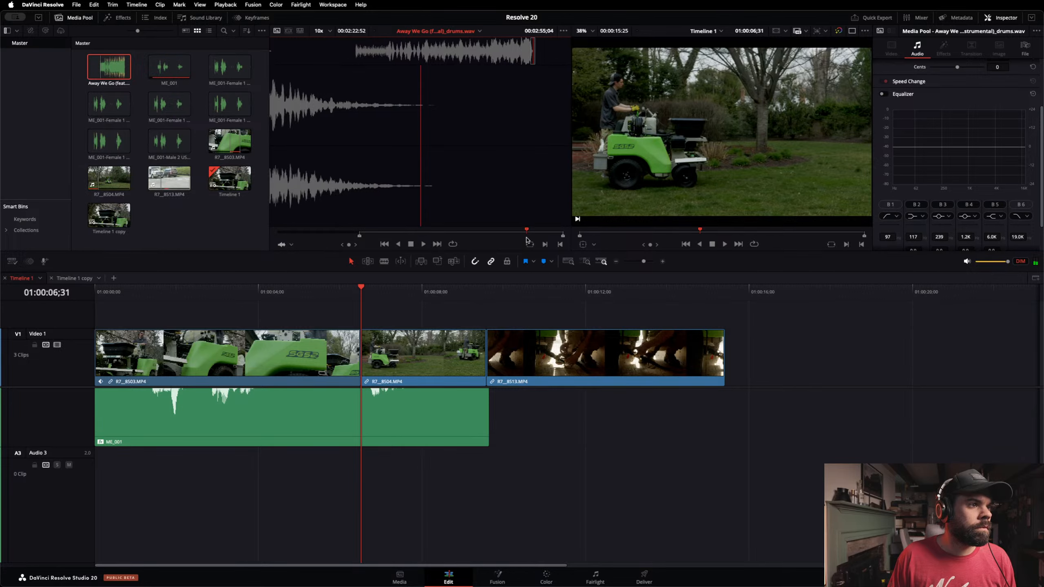
key("o")
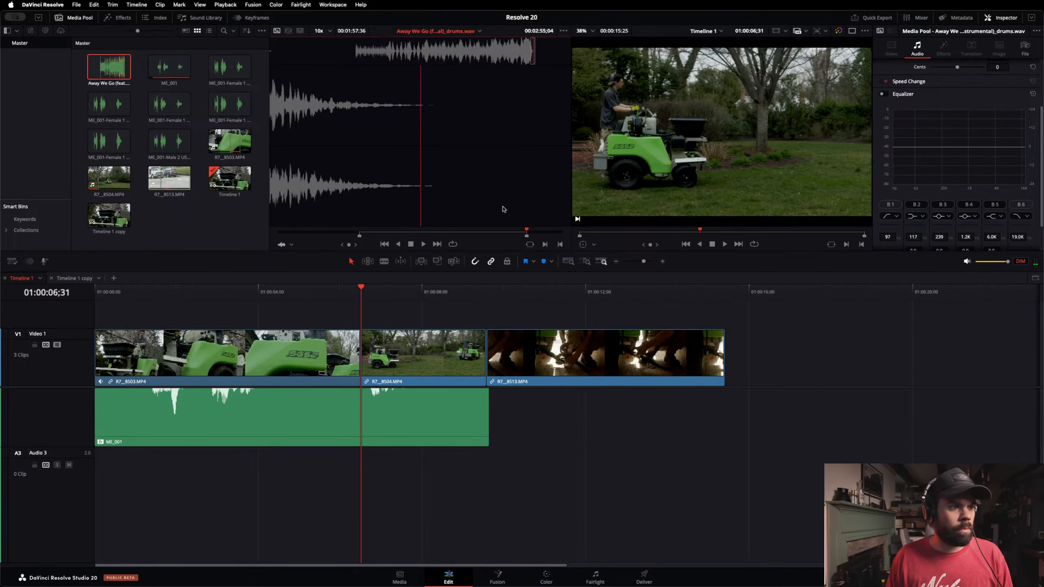
left_click_drag(459, 163, 412, 512)
left_click(661, 460)
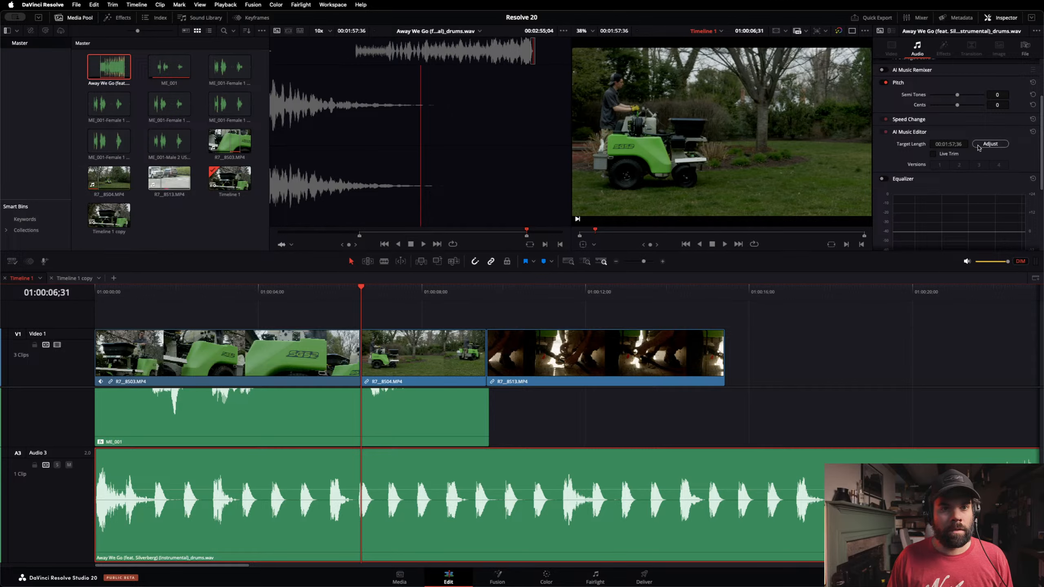
Step: Set the drums clip's AI Music Editor target length to 00:00:10;36 and apply the adjustment
left_click(954, 144)
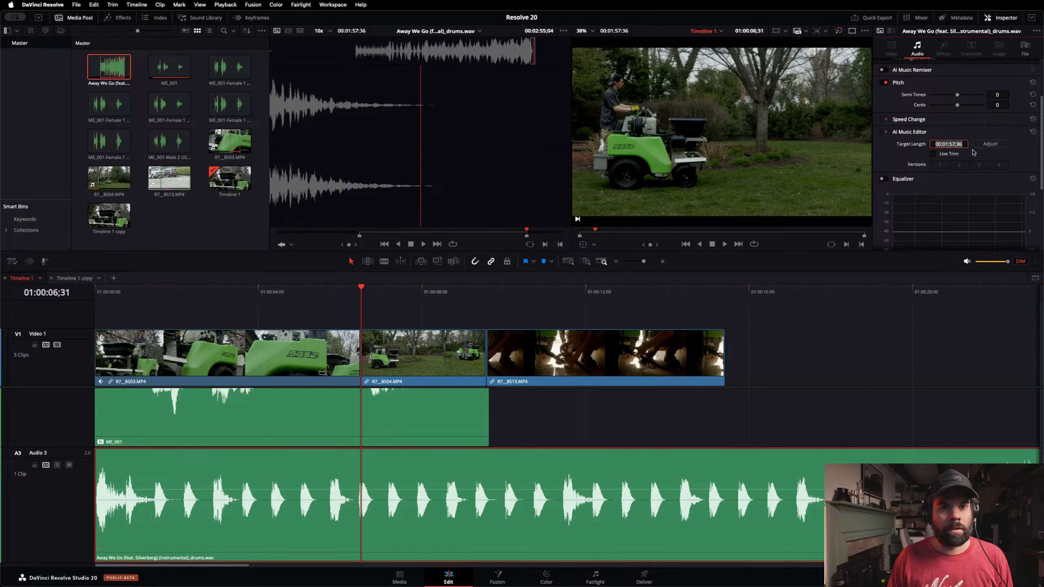
left_click(953, 144)
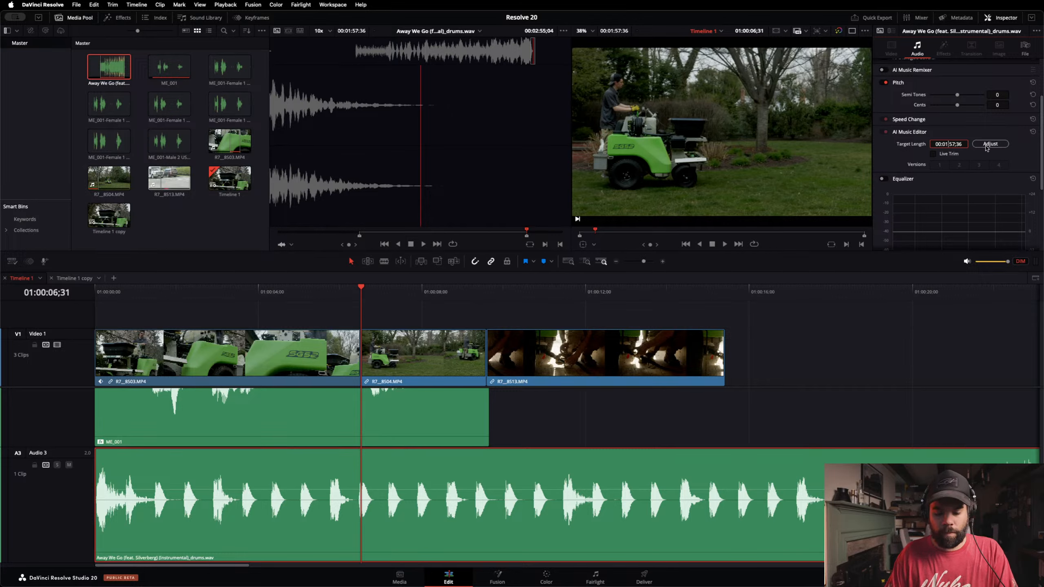
key("BackSpace")
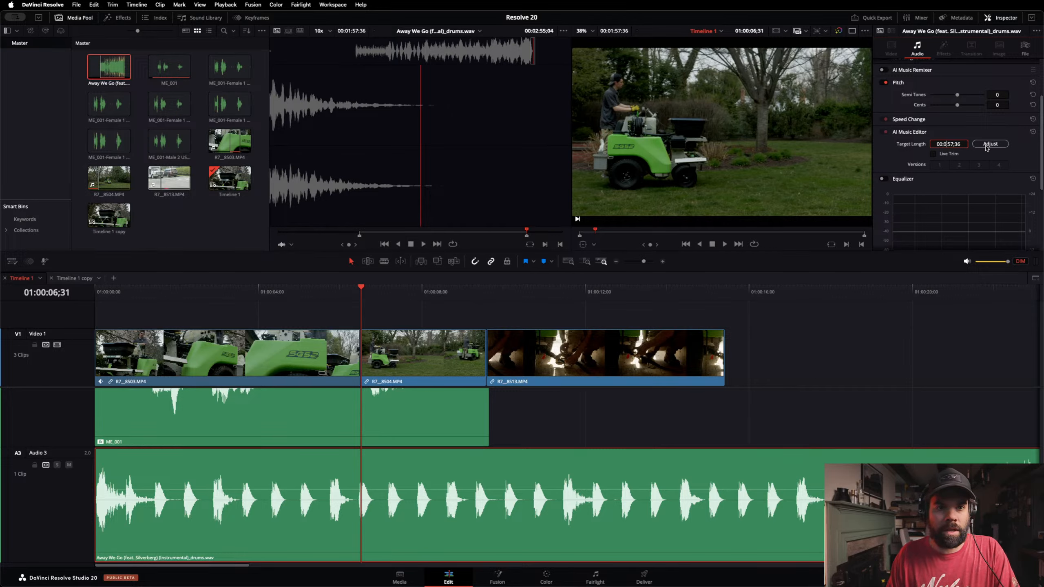
type("0:")
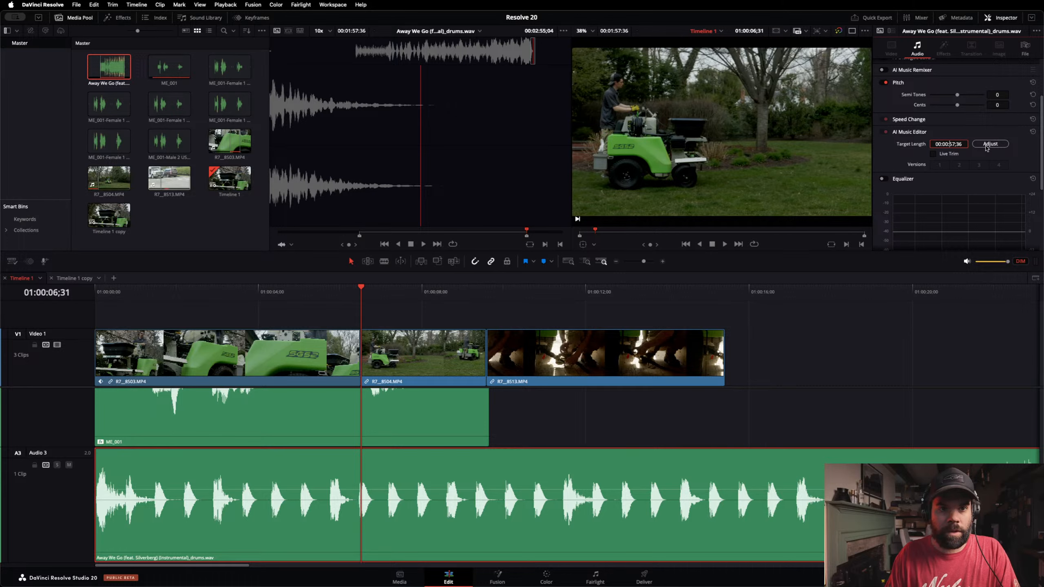
key("Delete")
key("Delete")
key("Delete")
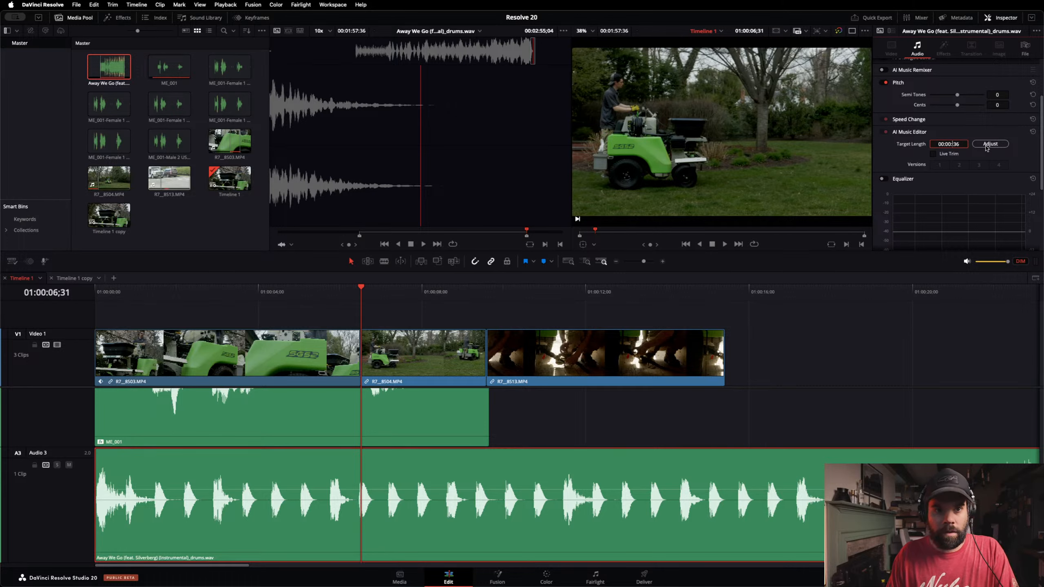
type(":10")
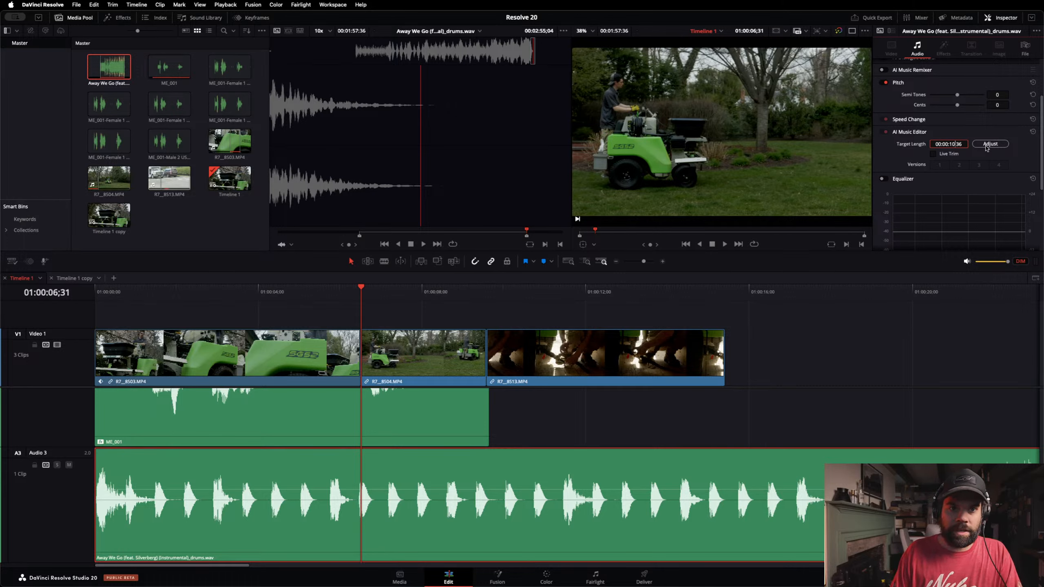
left_click(991, 144)
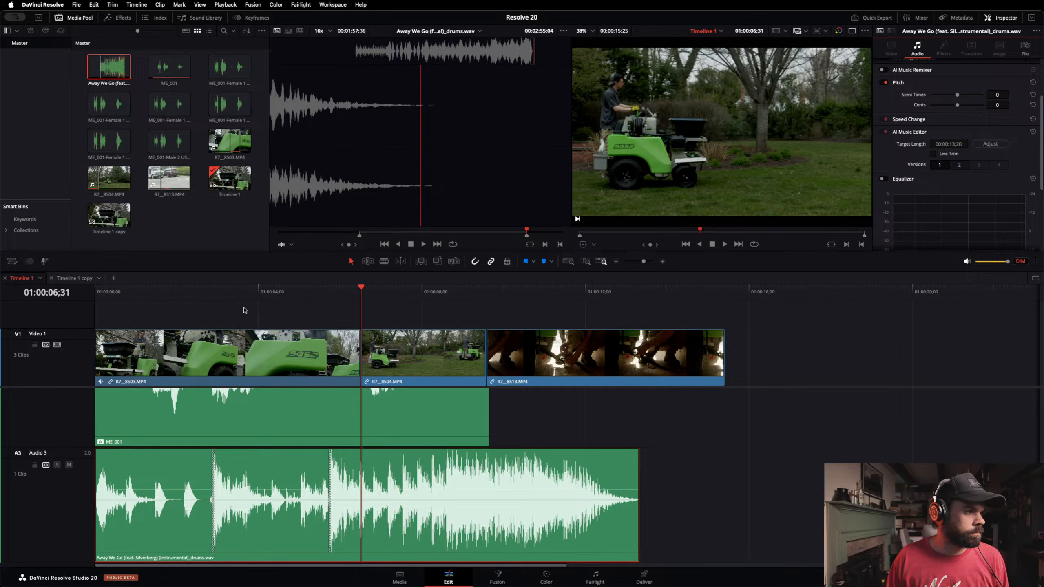
Step: Play back Timeline 1 from the start to review the adjusted drums clip, and return the playhead to the beginning
left_click_drag(202, 296, 49, 294)
key("space")
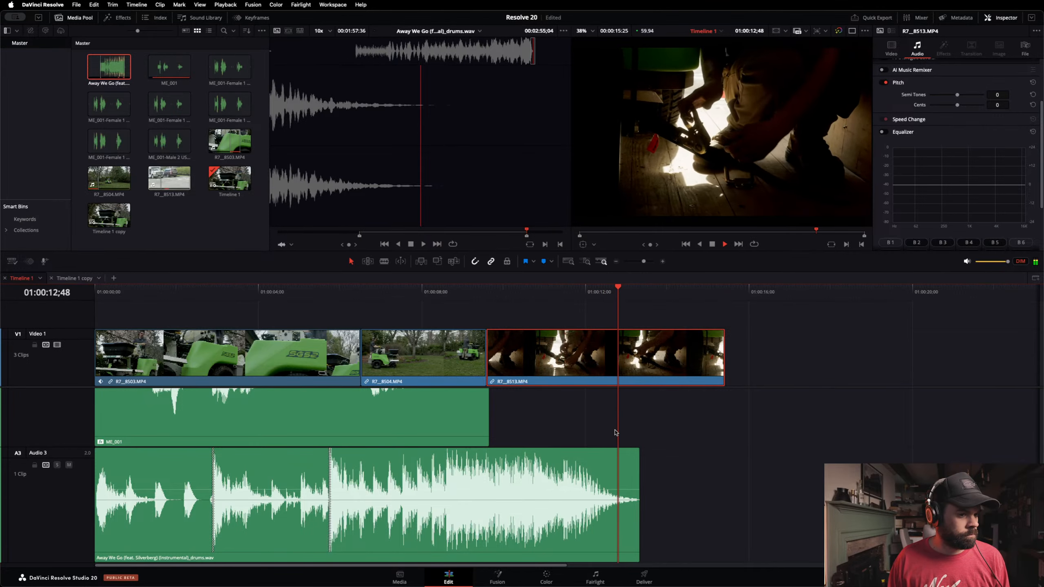
key("space")
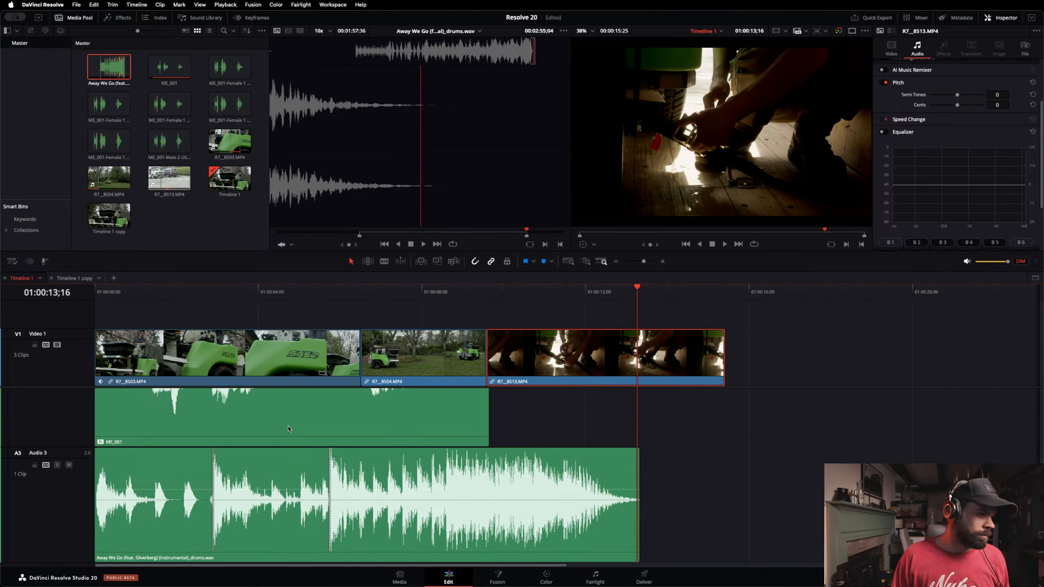
scroll(289, 429, "up", 3)
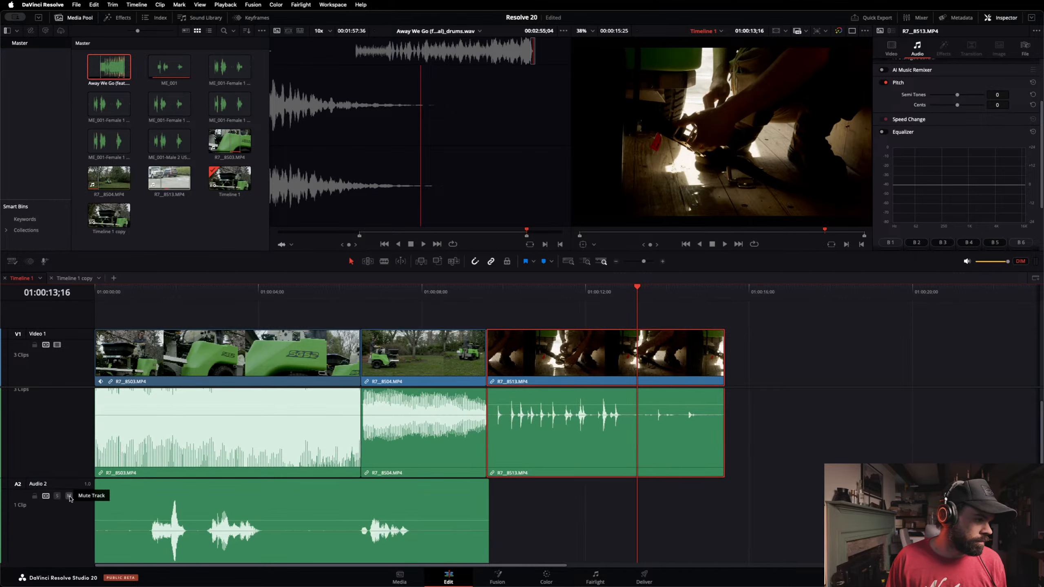
scroll(206, 506, "down", 3)
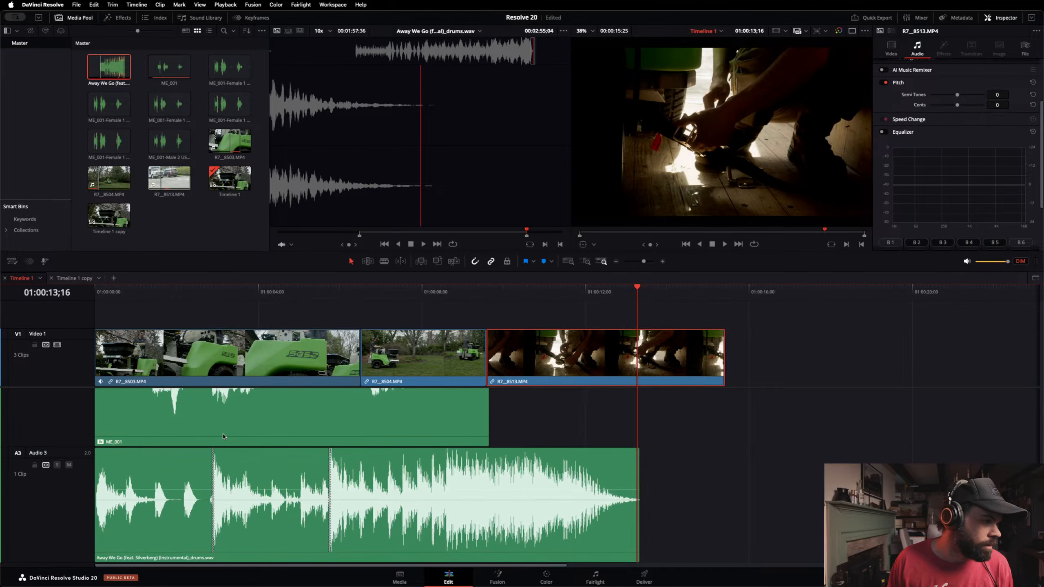
left_click_drag(104, 308, 202, 309)
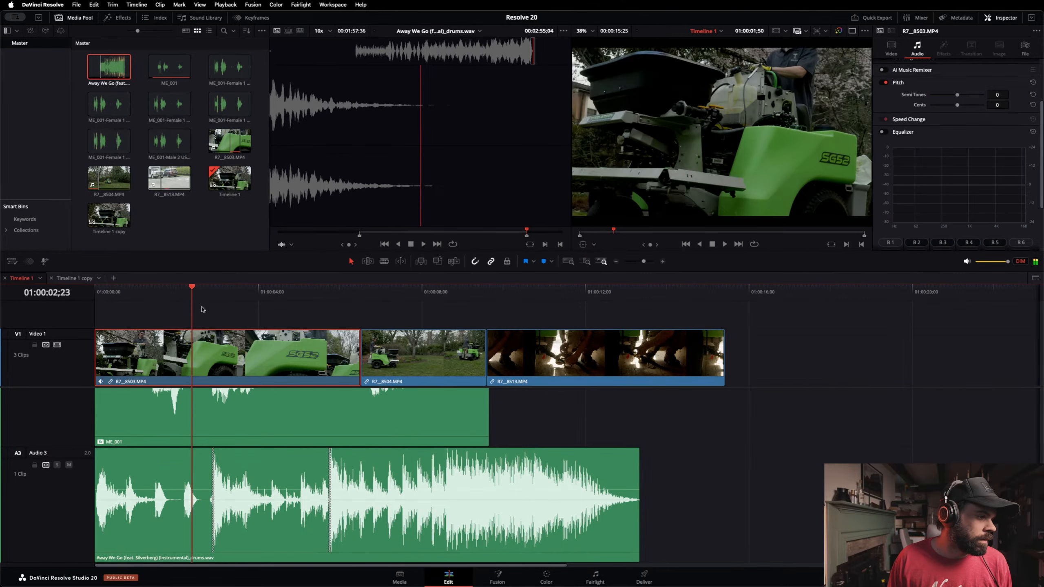
key("space")
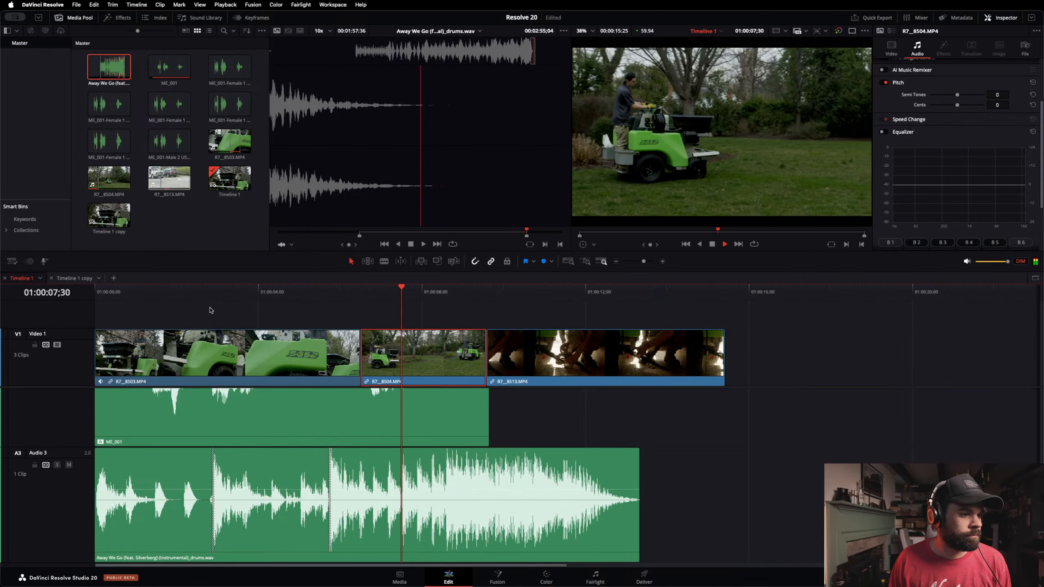
key("space")
key("Home")
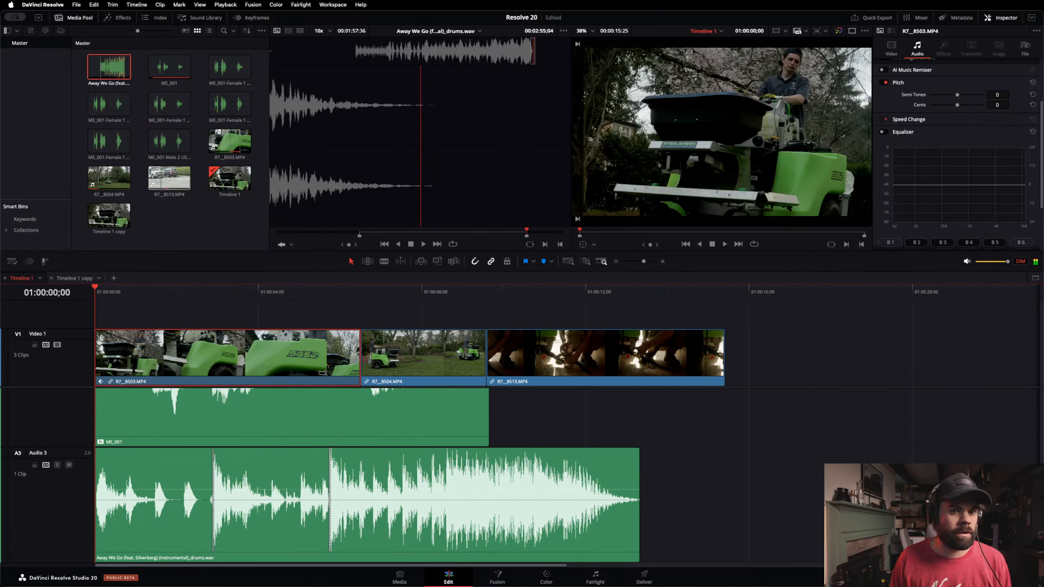
Step: Switch the drums clip's AI Music Editor to version 2 and play the timeline from the start
left_click(493, 495)
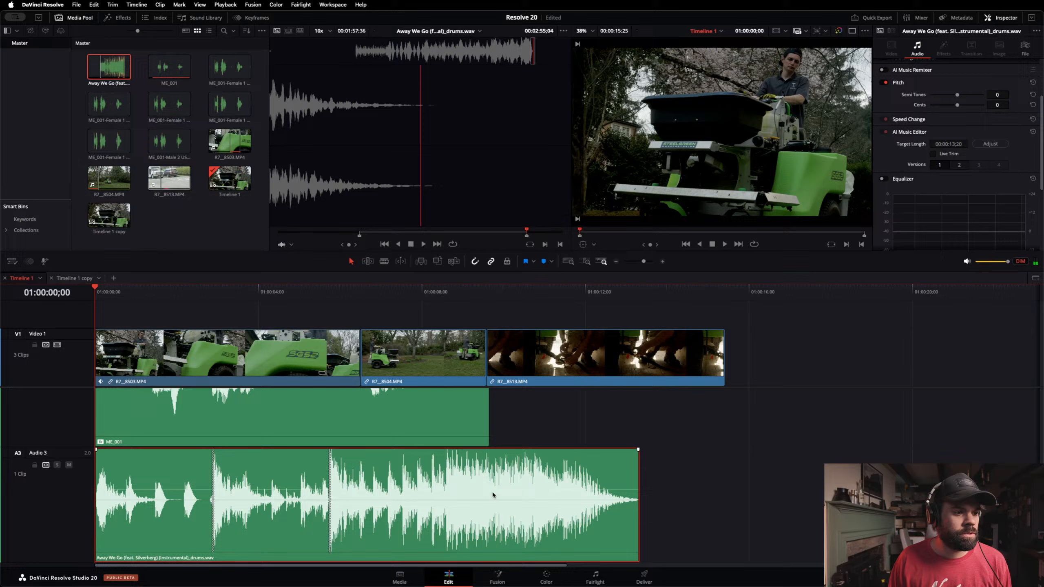
left_click(957, 165)
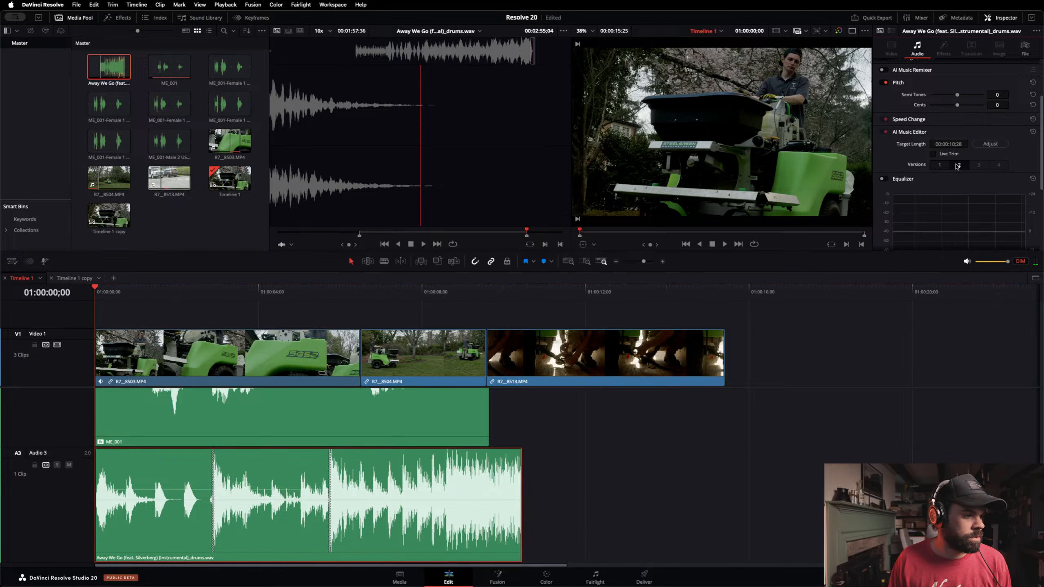
left_click(527, 301)
left_click_drag(528, 301, 65, 336)
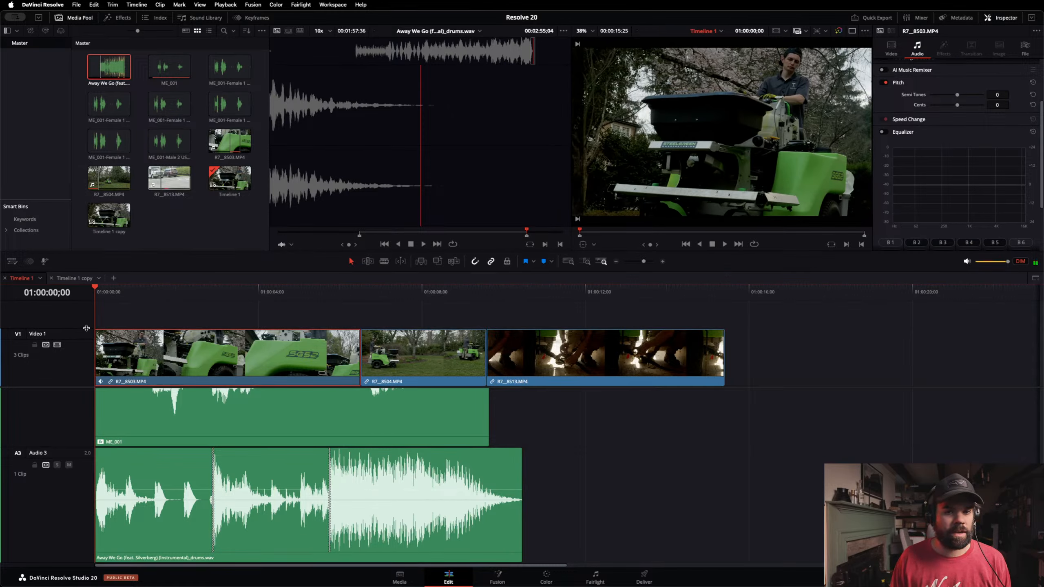
key("space")
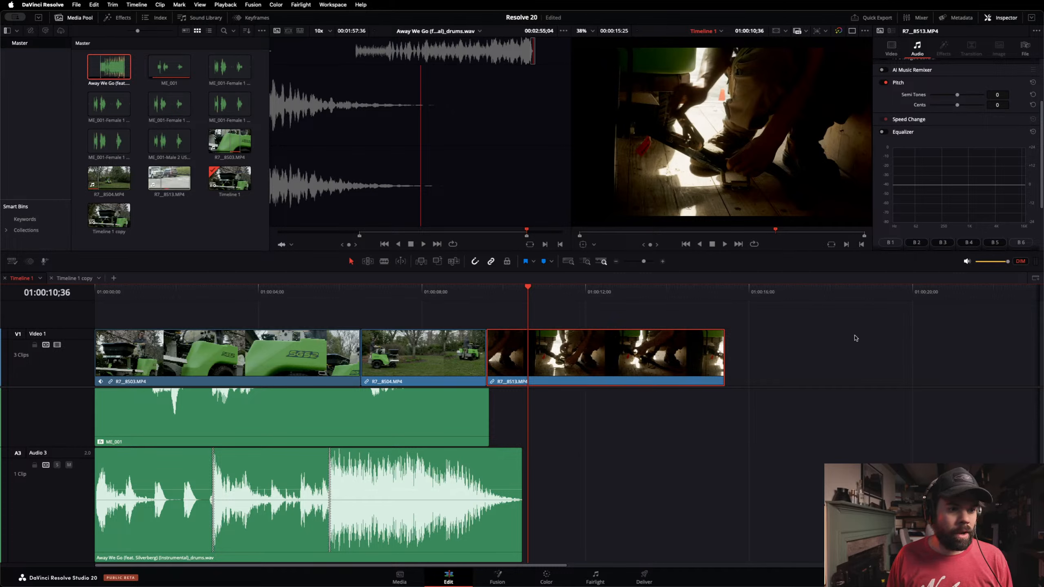
Step: Show music beats on the drums clip and split R7__8503.MP4 at the beat at 01:00:00;46
right_click(292, 496)
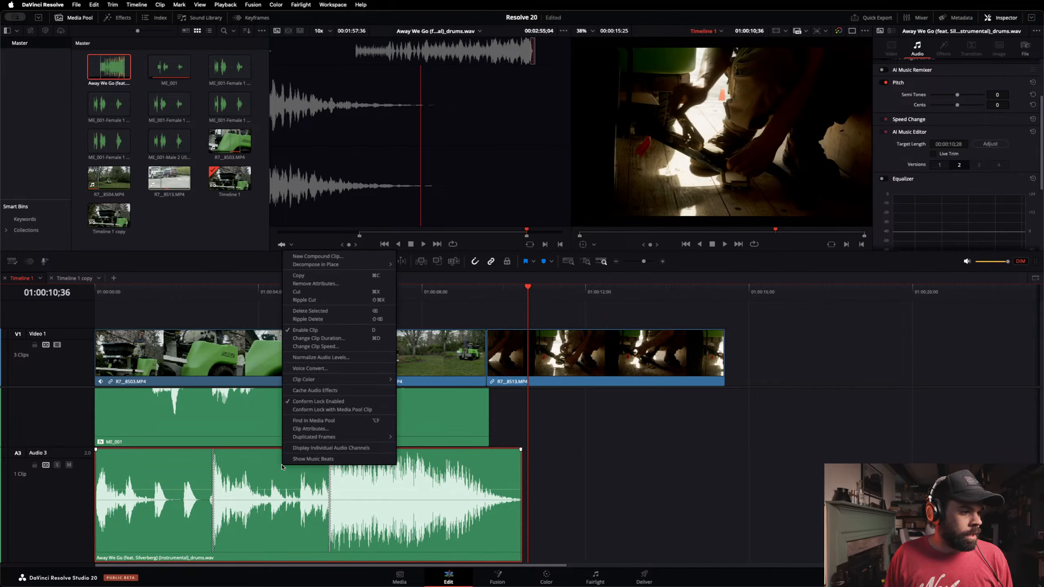
left_click(337, 456)
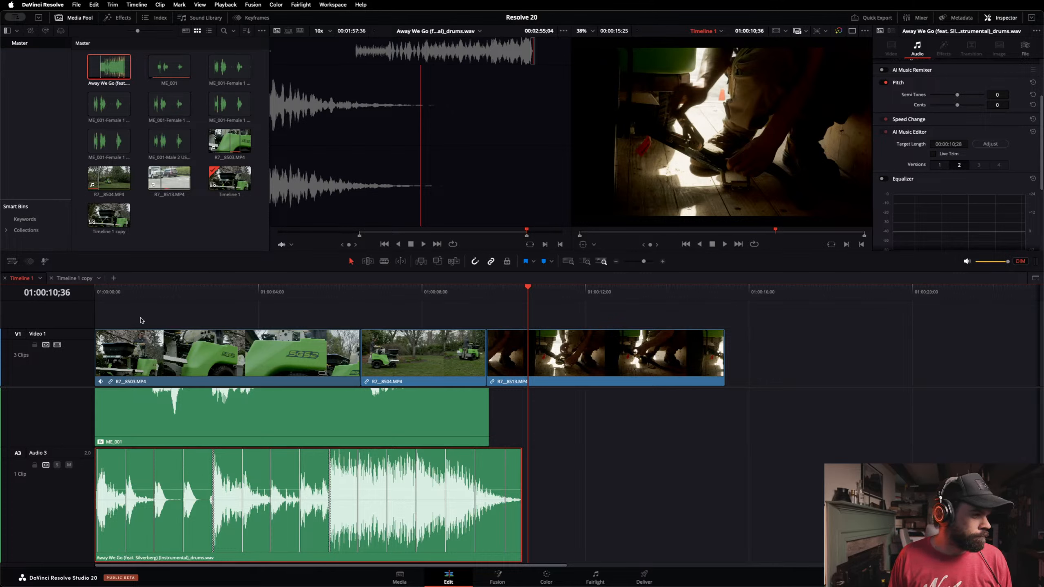
left_click_drag(137, 294, 126, 296)
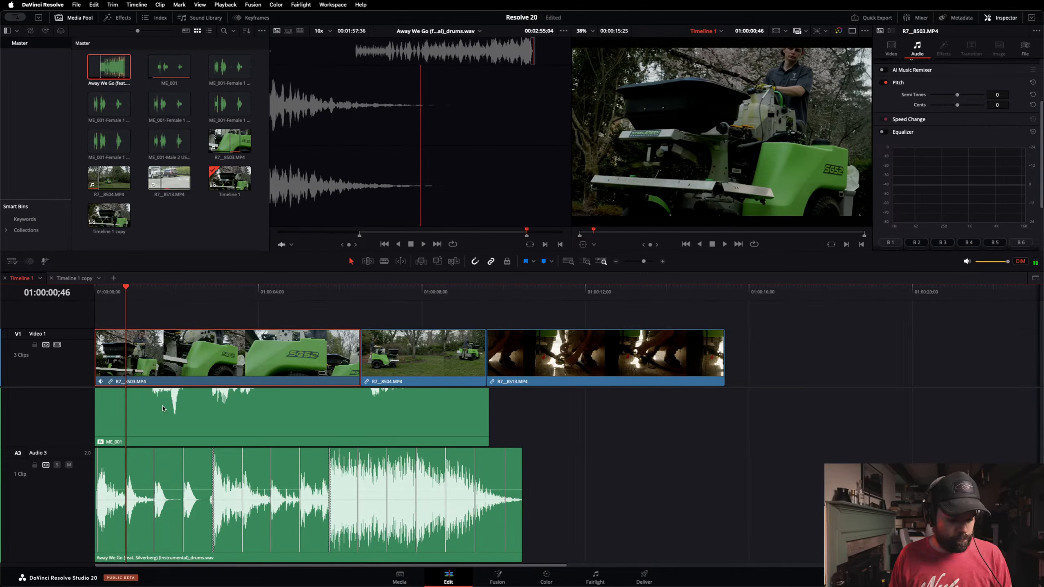
key("b")
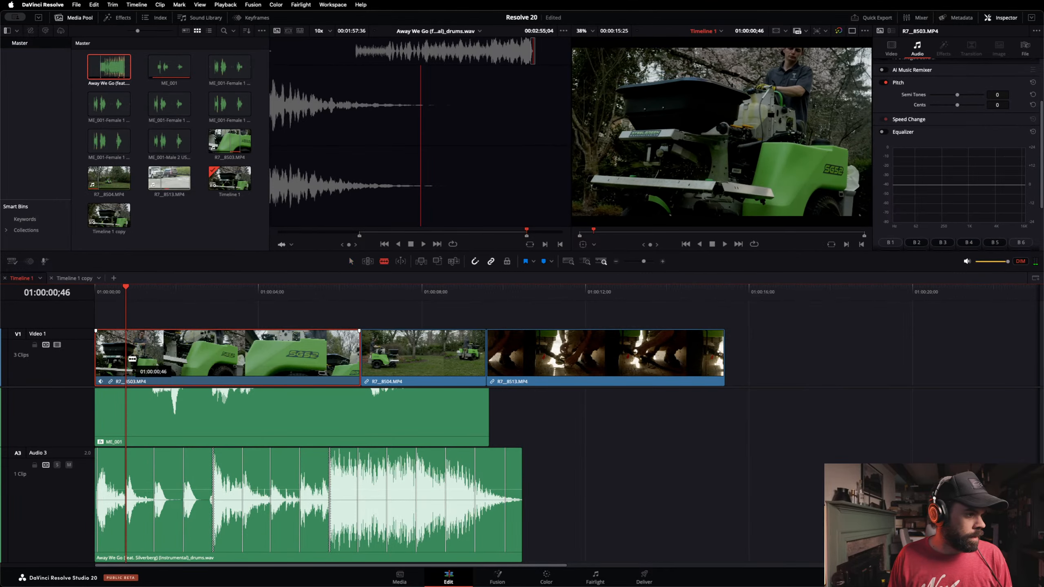
left_click(126, 358)
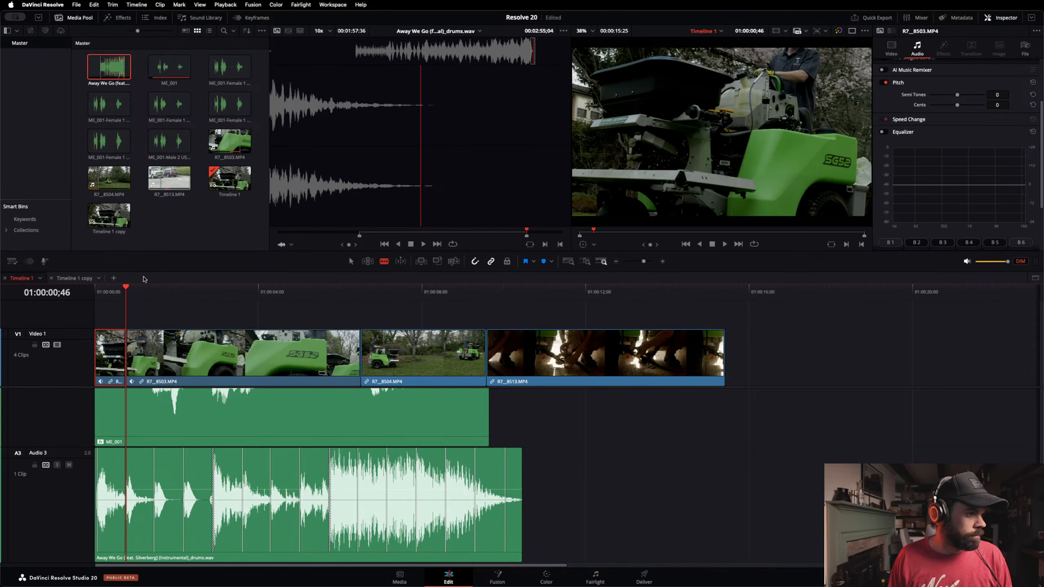
Step: Split R7__8503.MP4 at the beat at 01:00:01;27 and ripple delete the segment between the two cuts
left_click(157, 293)
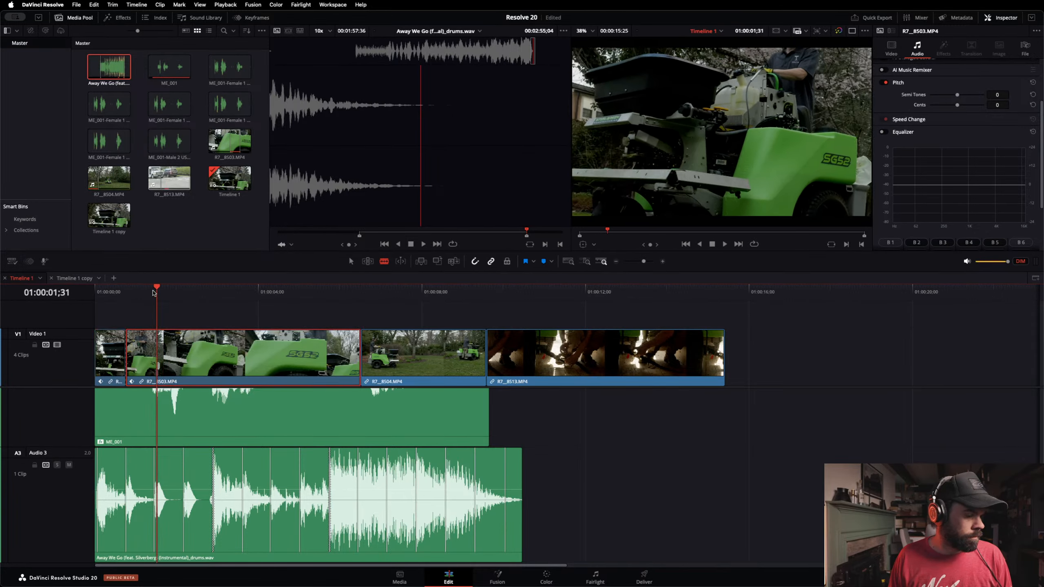
key("Down")
key("Up")
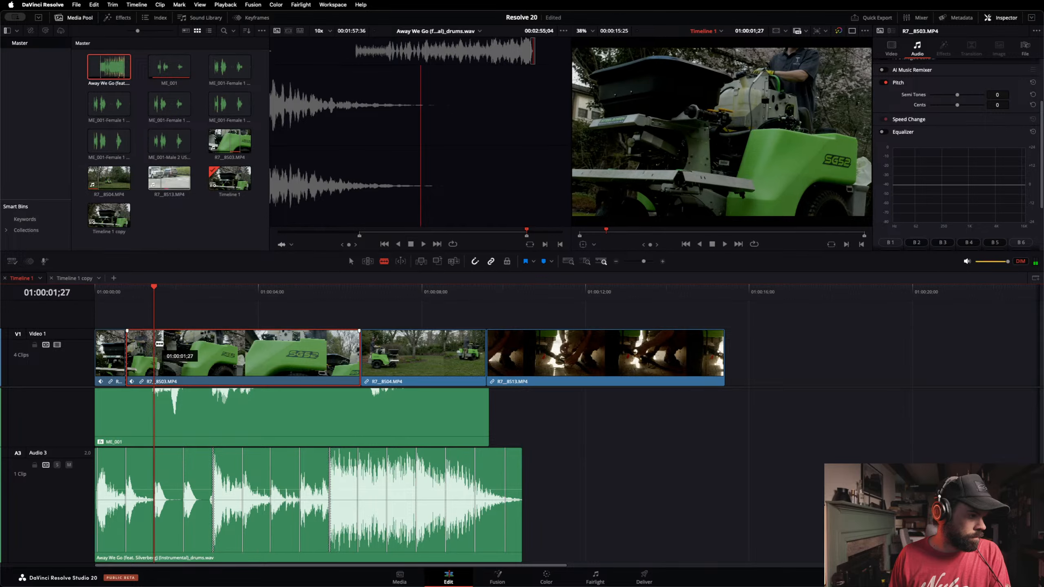
key("super+b")
right_click(139, 361)
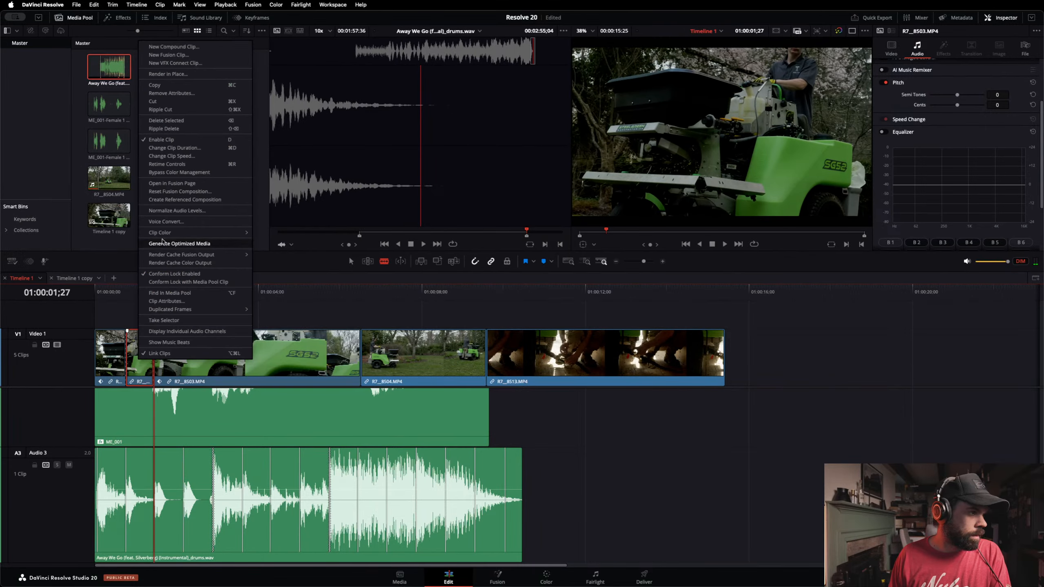
left_click(159, 129)
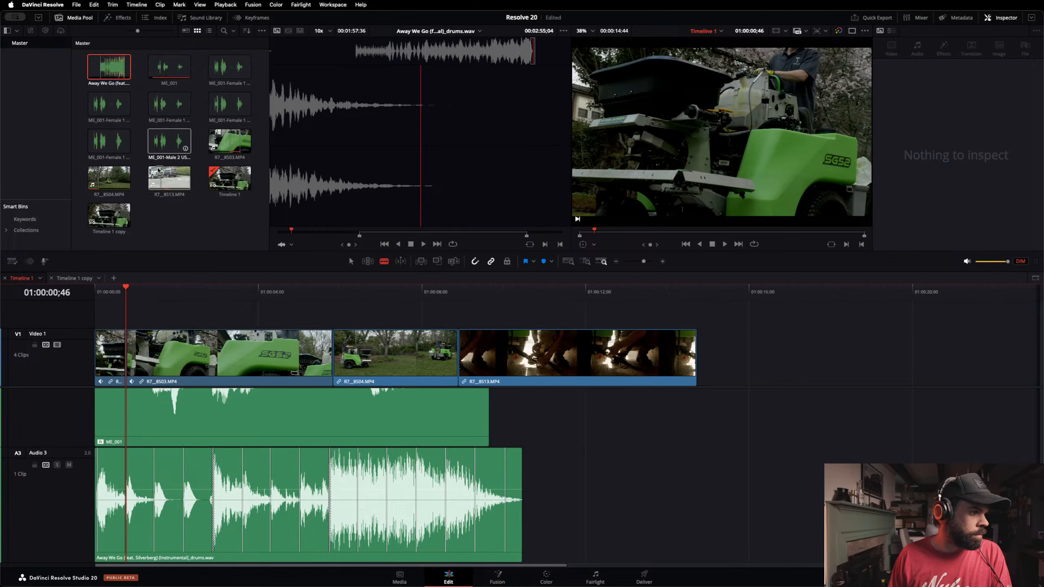
Step: Split R7__8503.MP4 at the beats at 01:00:01;27 and 01:00:02;10, and ripple delete the segment after the second cut's preceding beat
left_click_drag(160, 289, 154, 289)
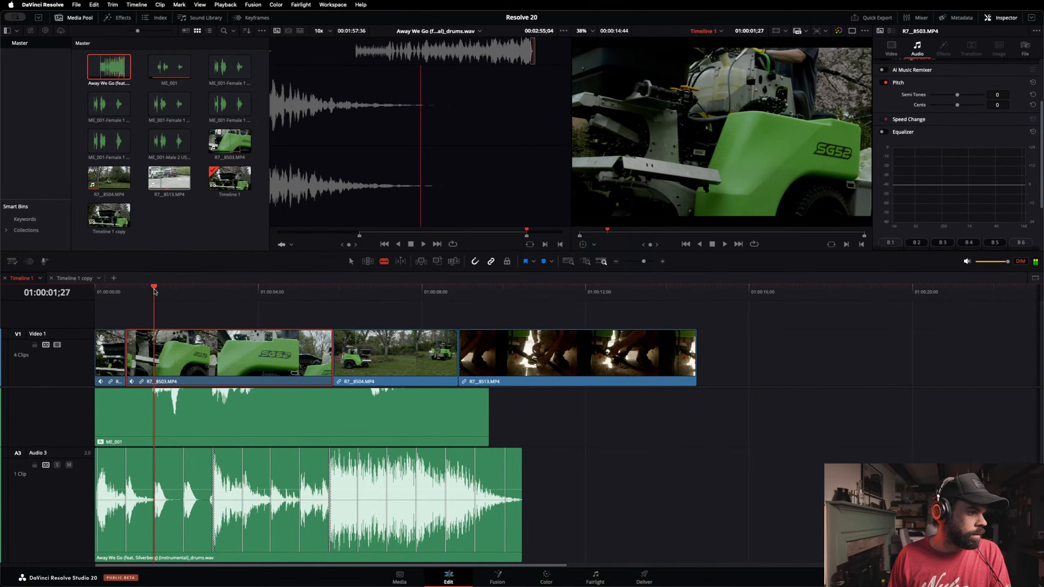
left_click(155, 354)
left_click_drag(156, 288, 184, 293)
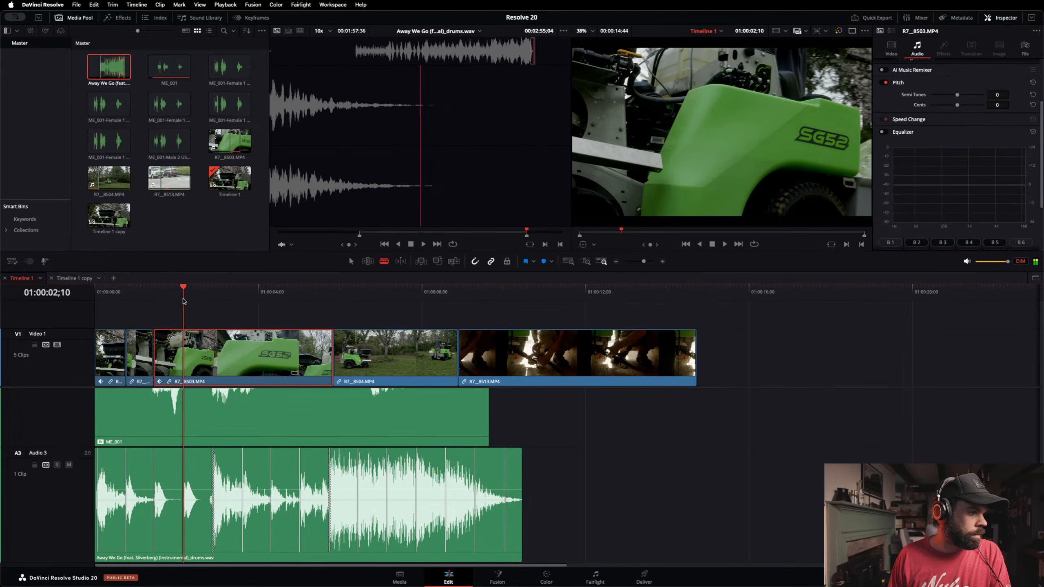
left_click(184, 347)
right_click(173, 354)
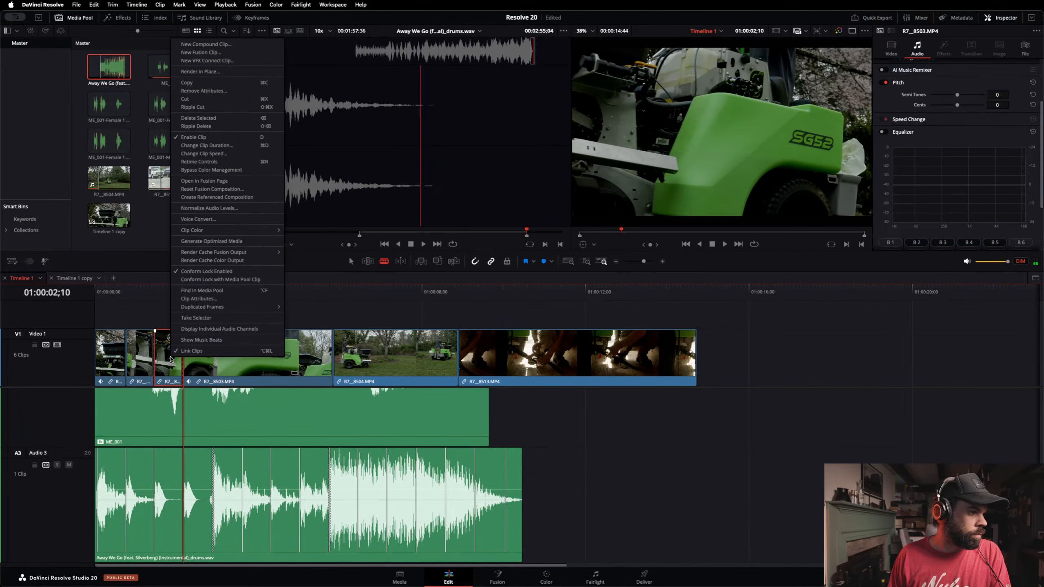
left_click(201, 126)
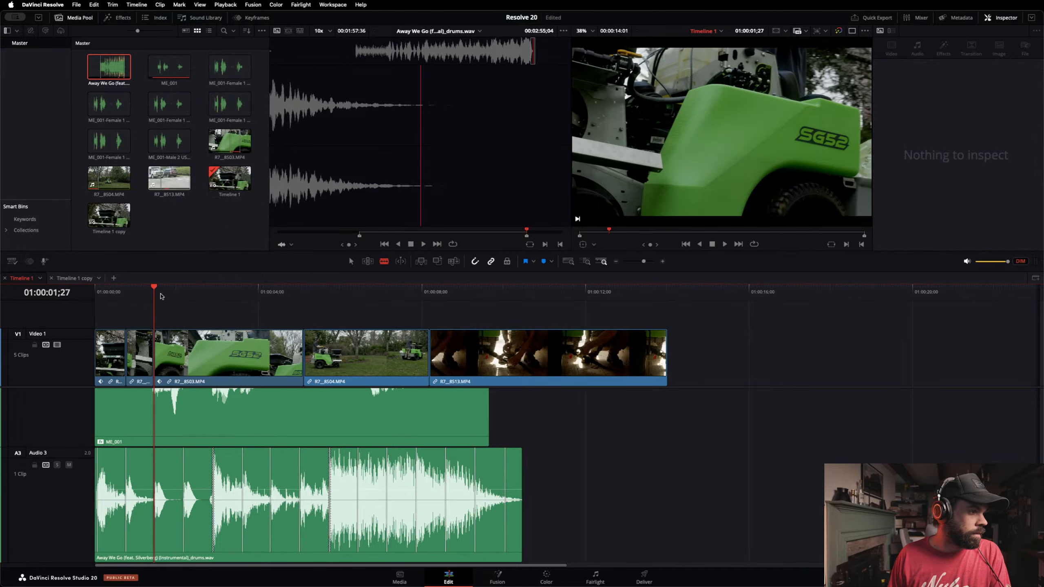
Step: Split R7__8503.MP4 at 01:00:02;11 and 01:00:02;54, and ripple delete its remaining end section
left_click_drag(153, 290, 184, 303)
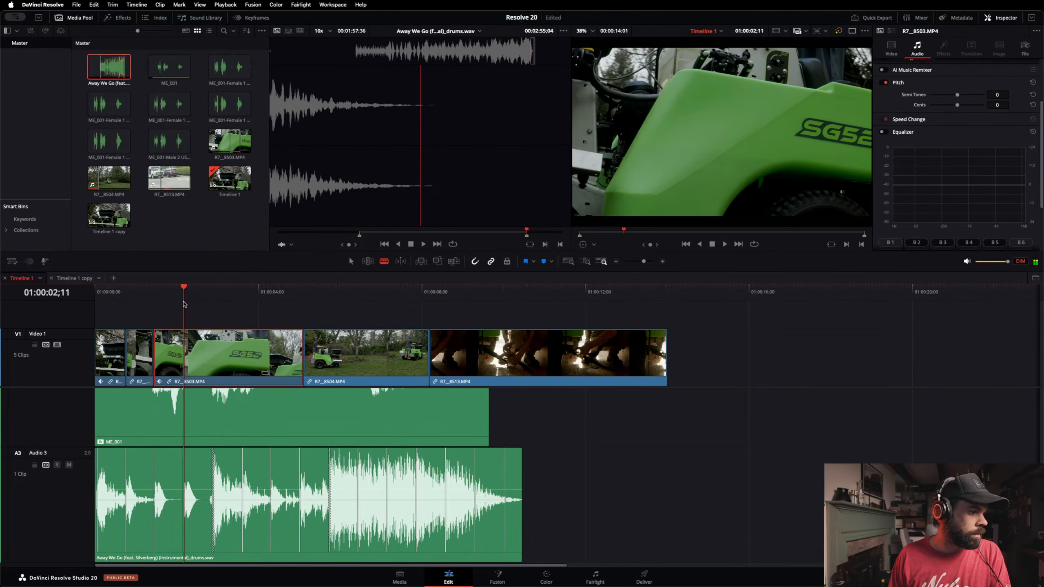
key("super+b")
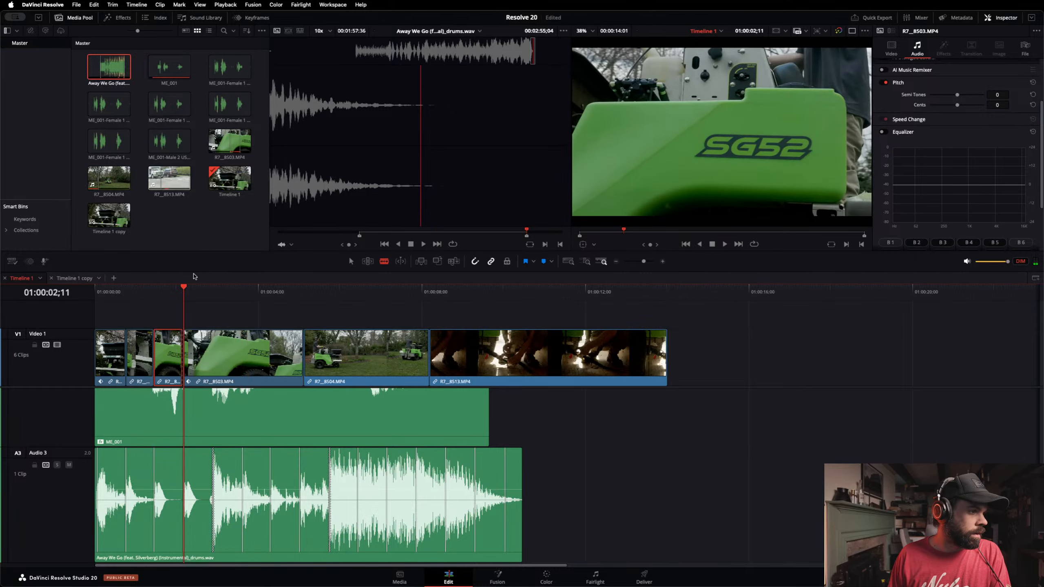
left_click_drag(186, 288, 214, 294)
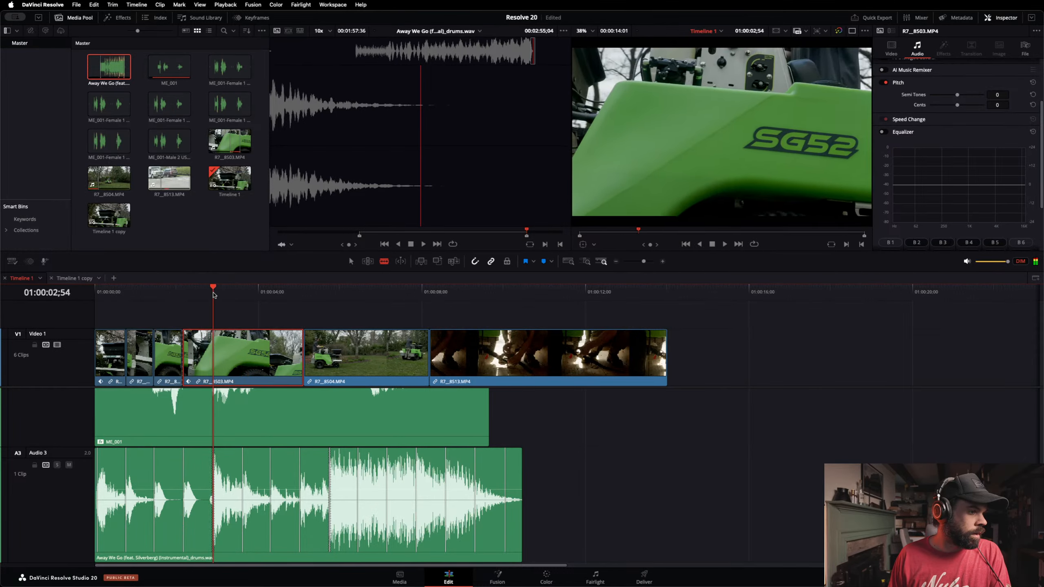
key("super+b")
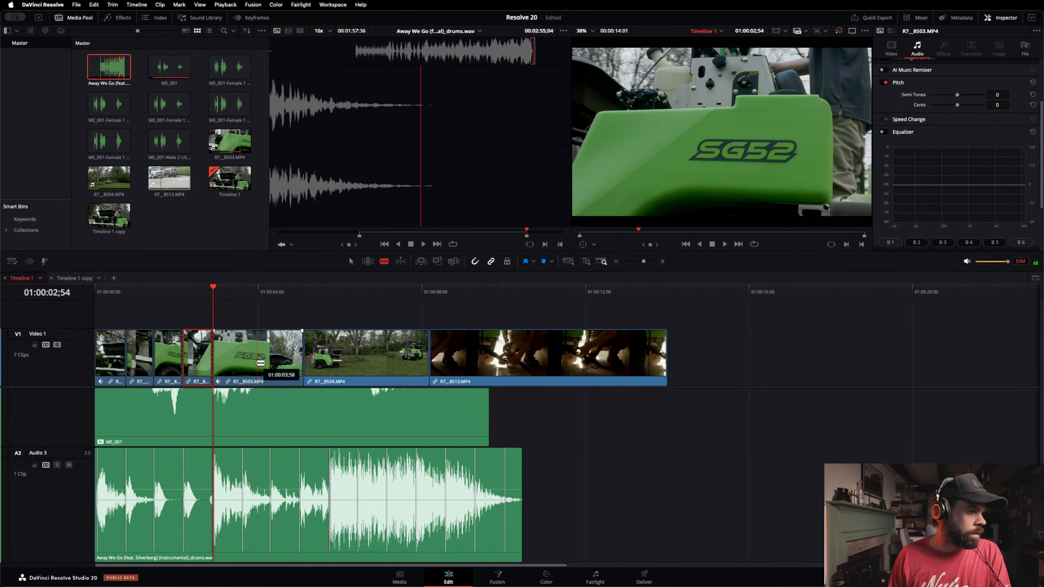
right_click(260, 363)
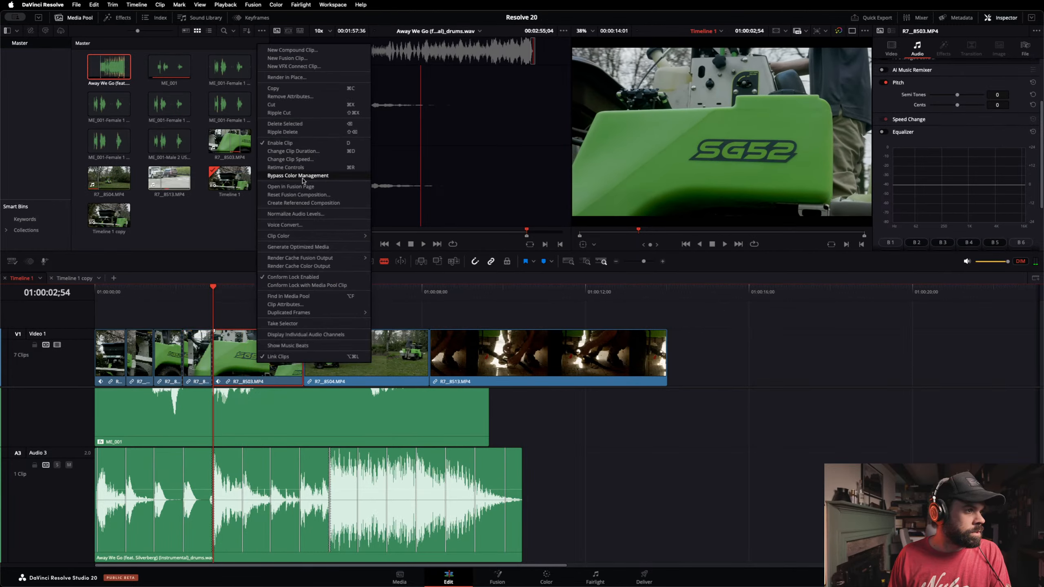
left_click(288, 136)
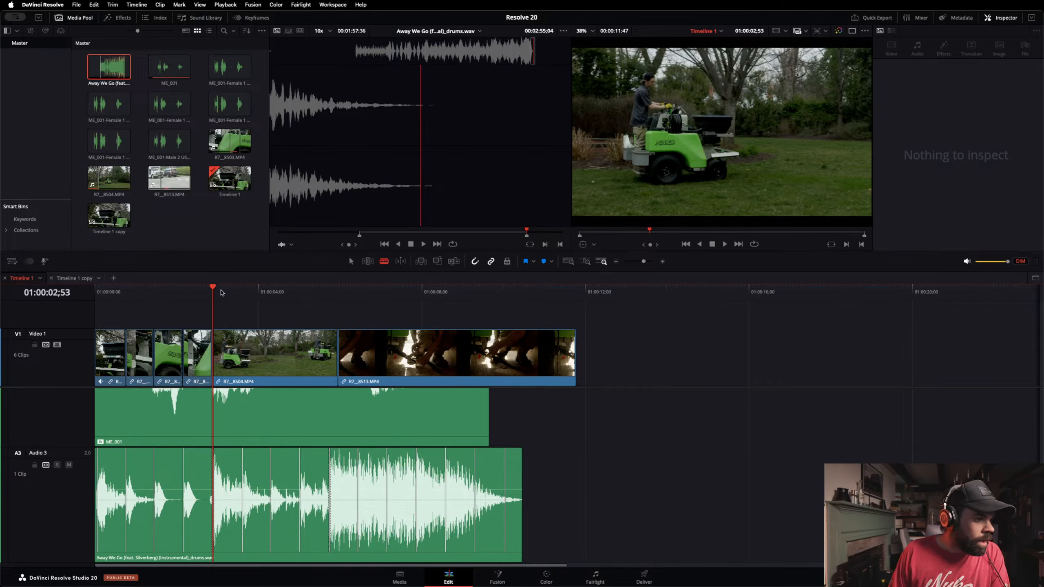
Step: Split R7__8504.MP4 at 01:00:05;44, where the drums intensify, and ripple delete its short remaining tail
left_click_drag(216, 290, 331, 320)
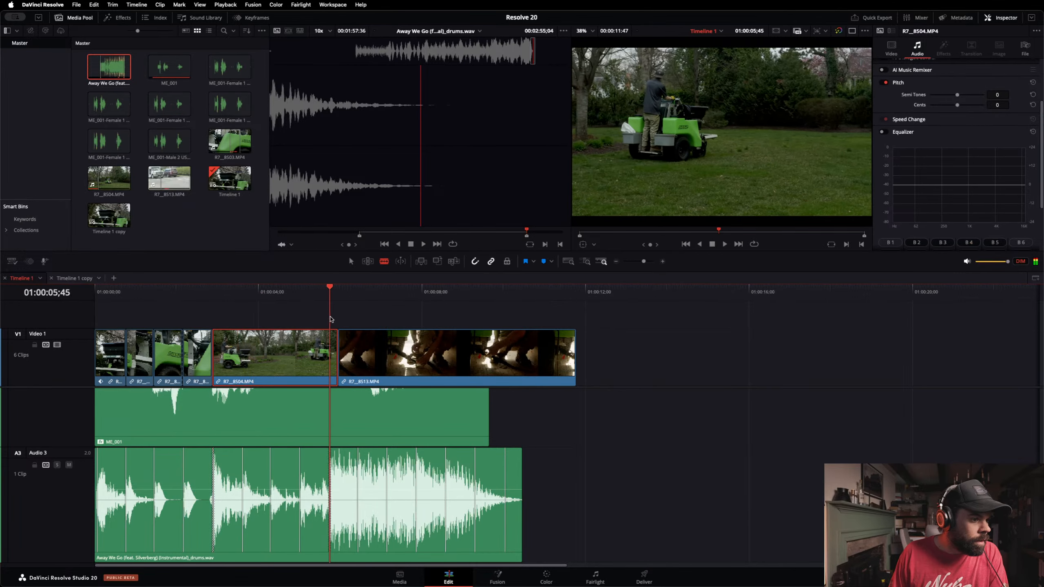
key("super+b")
right_click(333, 358)
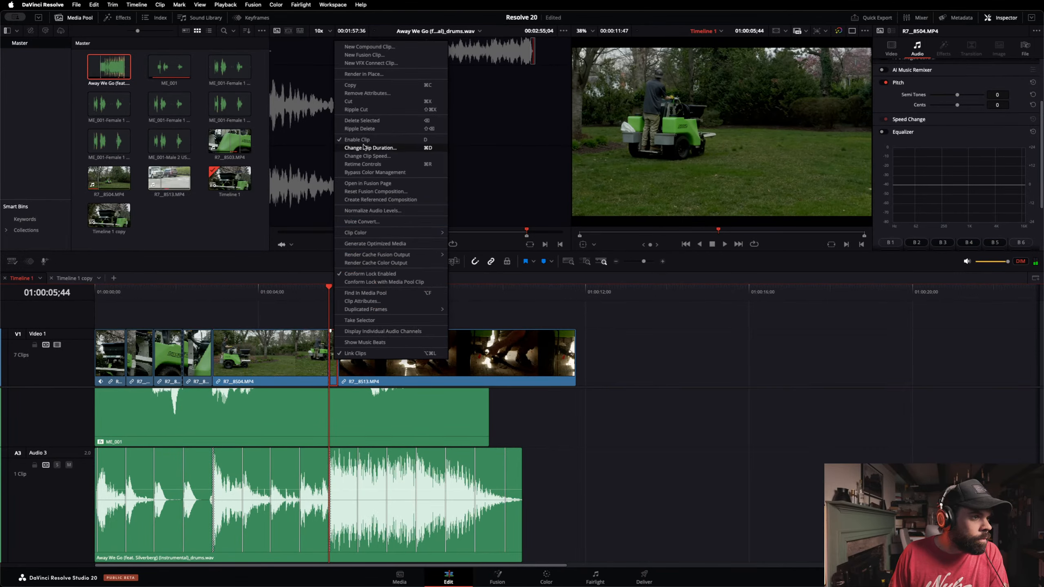
left_click(364, 131)
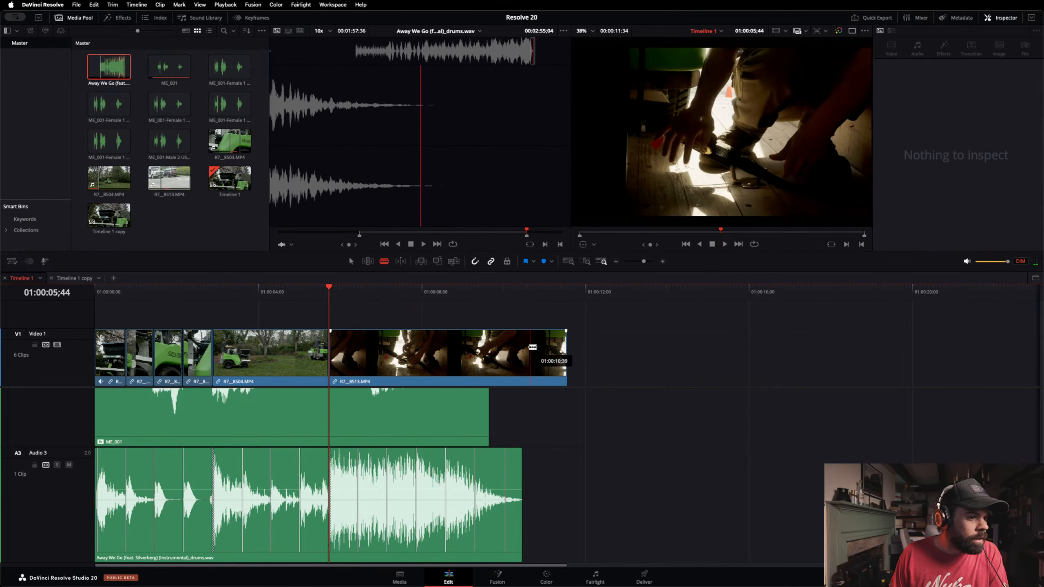
Step: Split R7__8513.MP4 at 01:00:10;28, where the drums track ends, and delete its remaining tail
left_click_drag(453, 295, 447, 295)
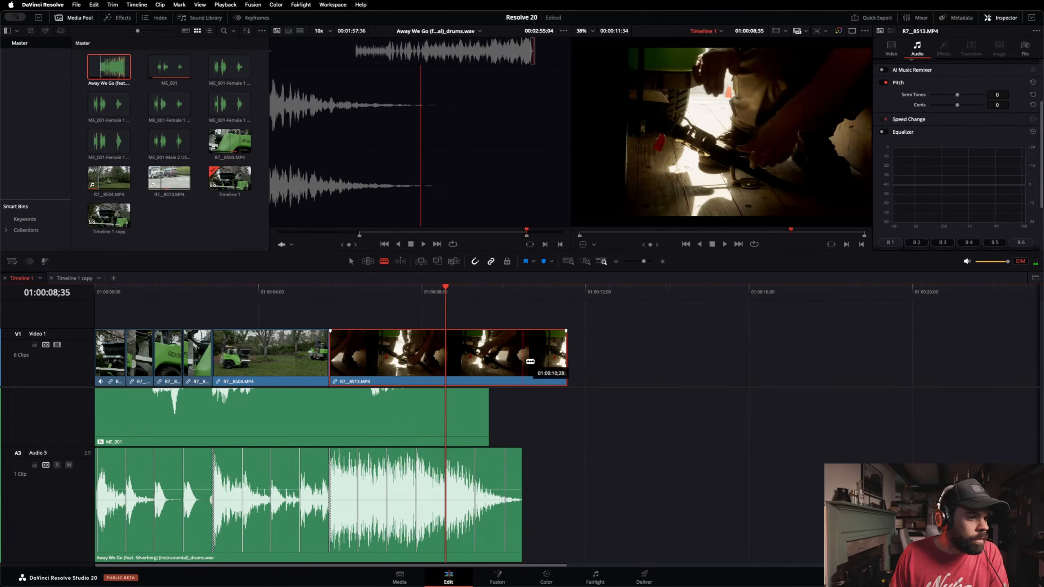
left_click(523, 295)
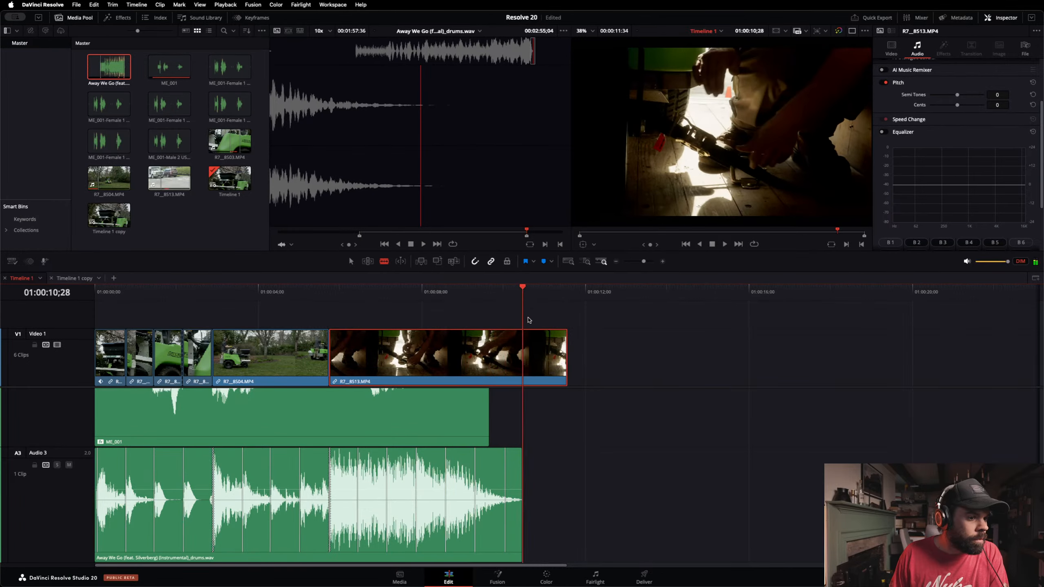
left_click(523, 359)
right_click(544, 365)
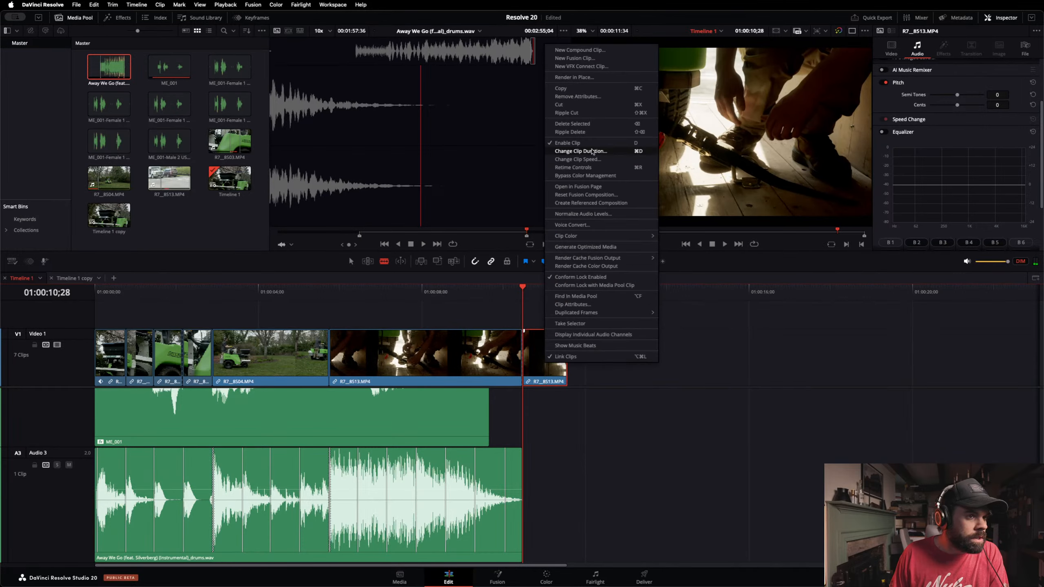
left_click(572, 124)
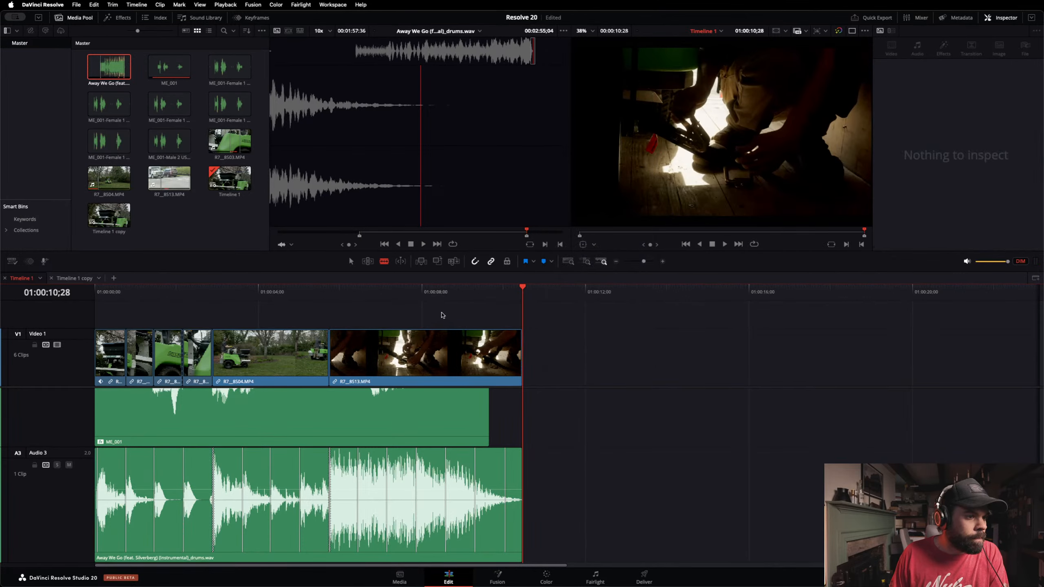
Step: Fade out the video of R7__8513.MP4 from 01:00:08;35 to the end of the clip
left_click(446, 293)
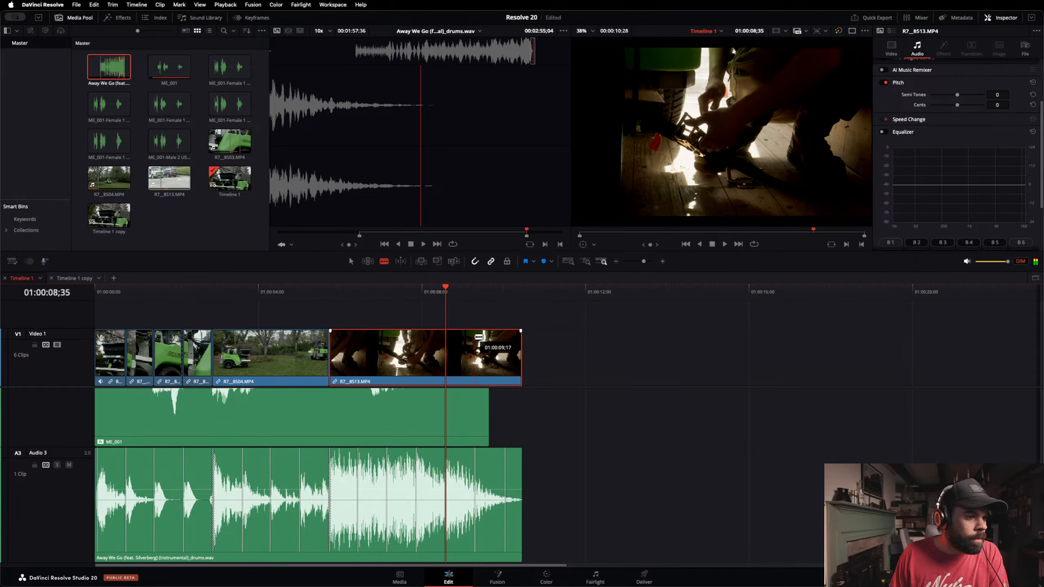
left_click(350, 259)
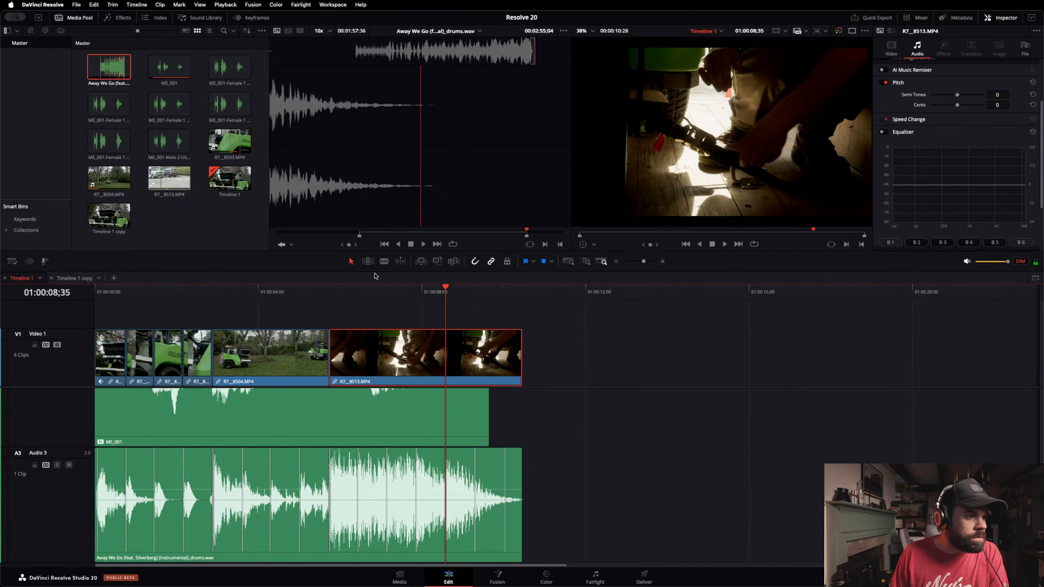
left_click_drag(520, 331, 444, 331)
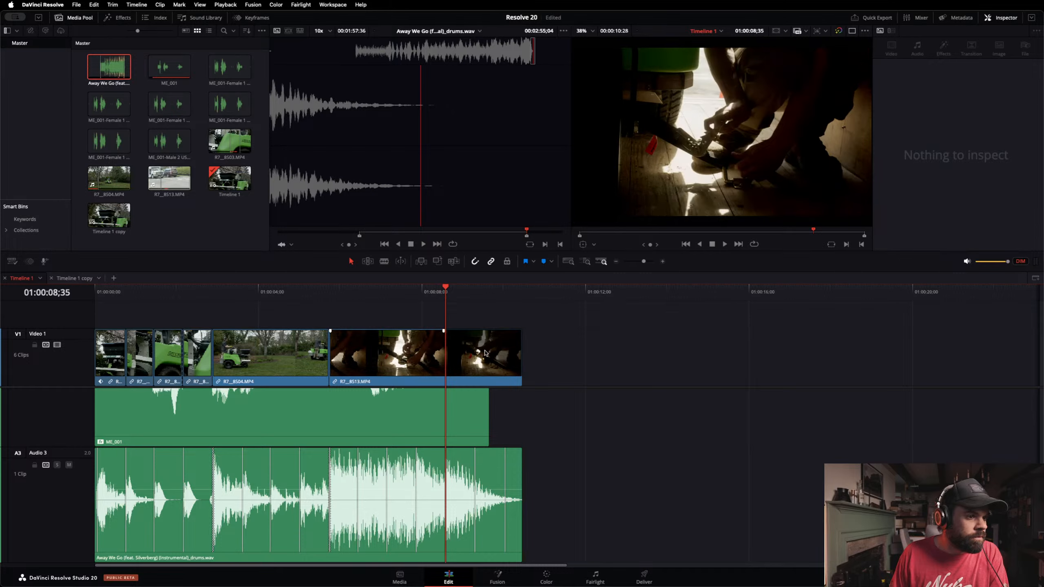
left_click(485, 352)
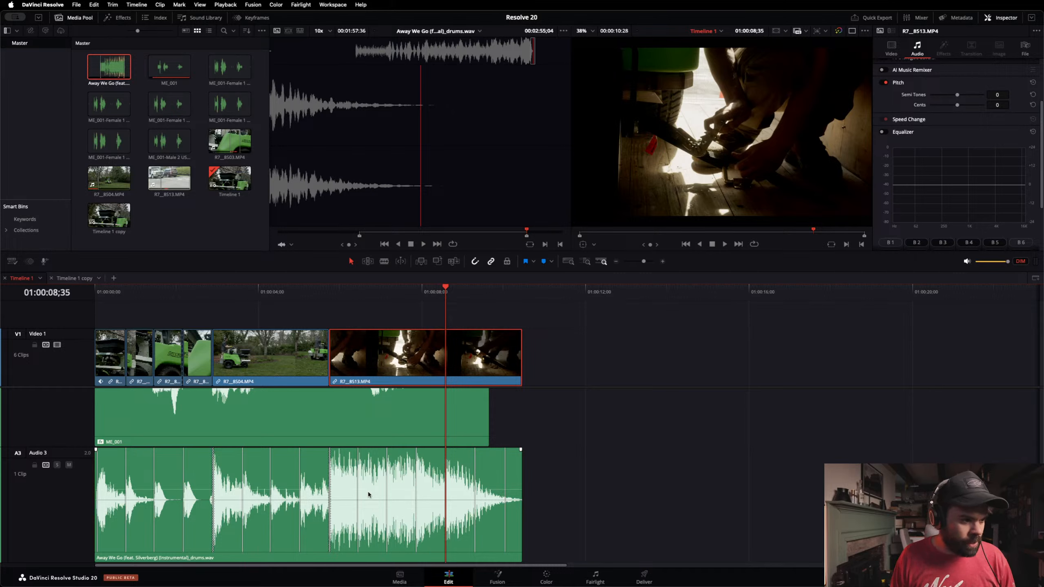
Step: Play Timeline 1 from the start to review the beat-matched cuts and the final fade
left_click(196, 306)
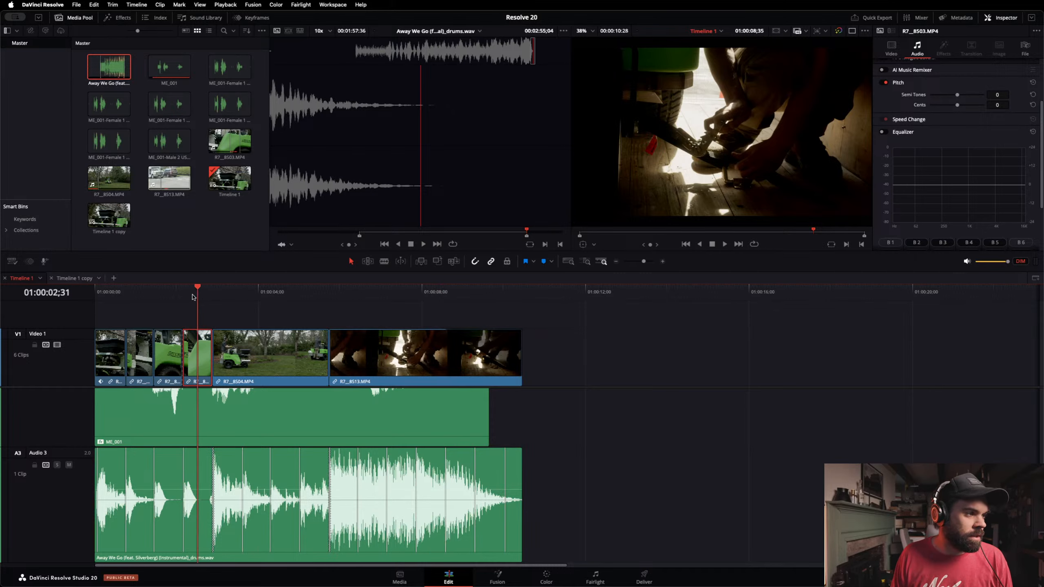
key("Home")
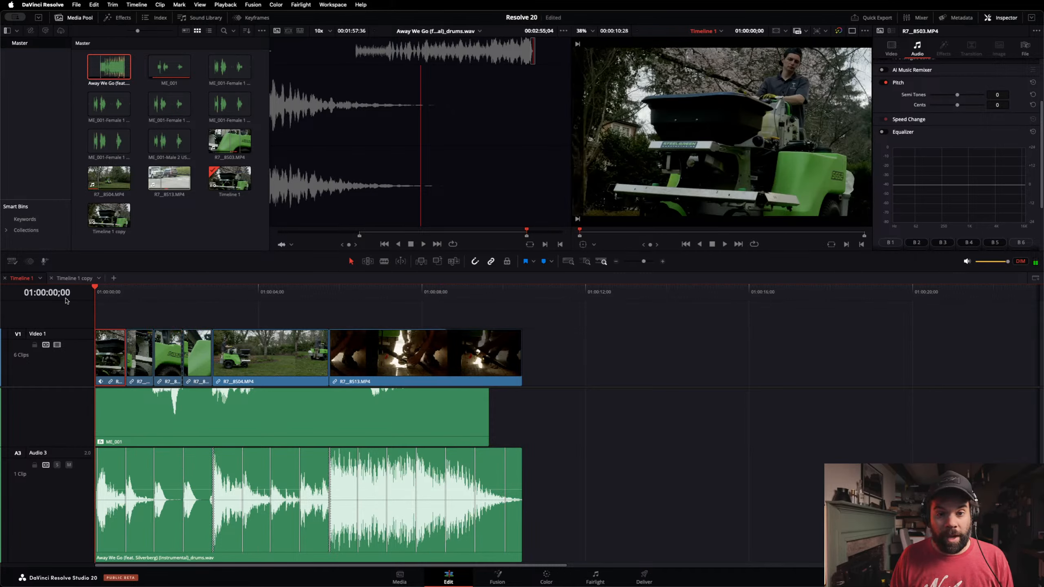
key("space")
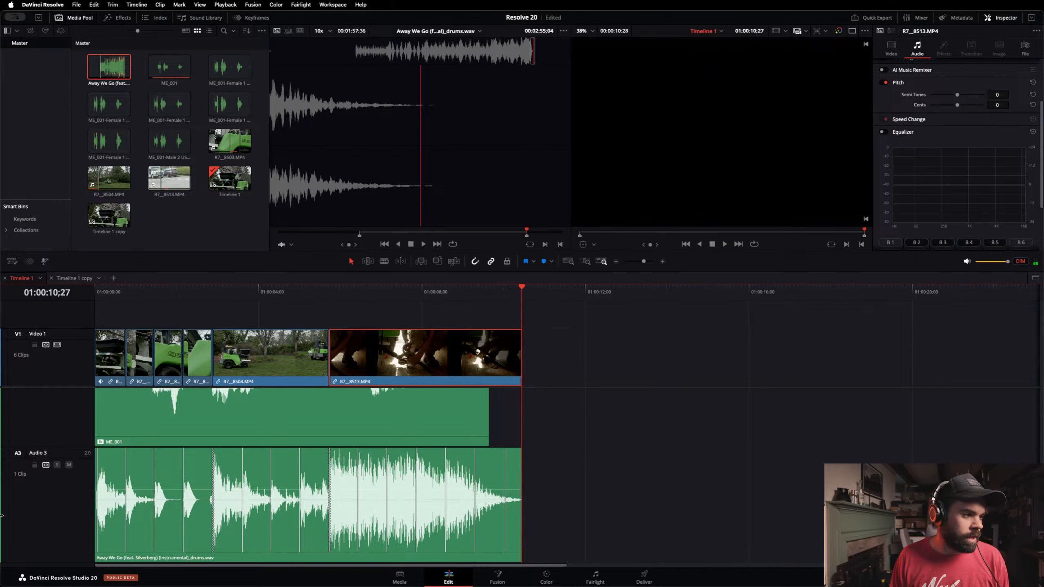
Step: Unmute the Audio 1 track and play the timeline from the start with the clips' original sound
scroll(25, 494, "up", 3)
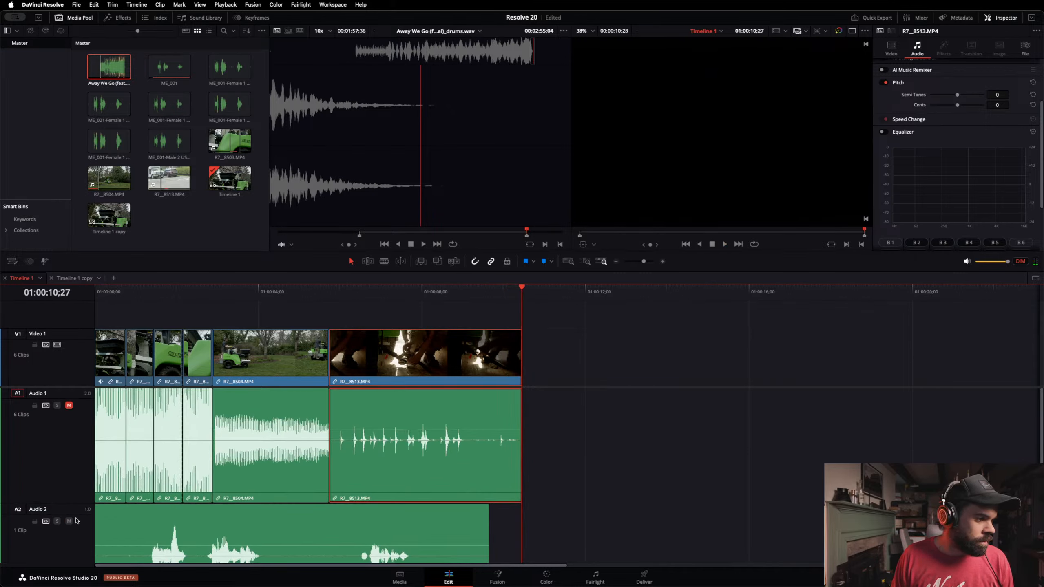
left_click(68, 405)
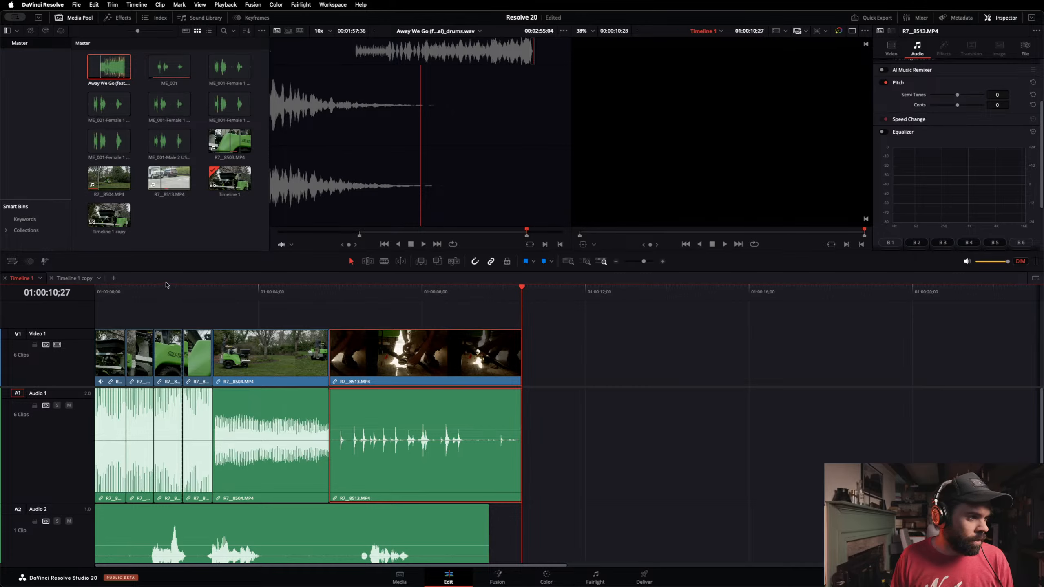
left_click_drag(164, 288, 1, 326)
key("space")
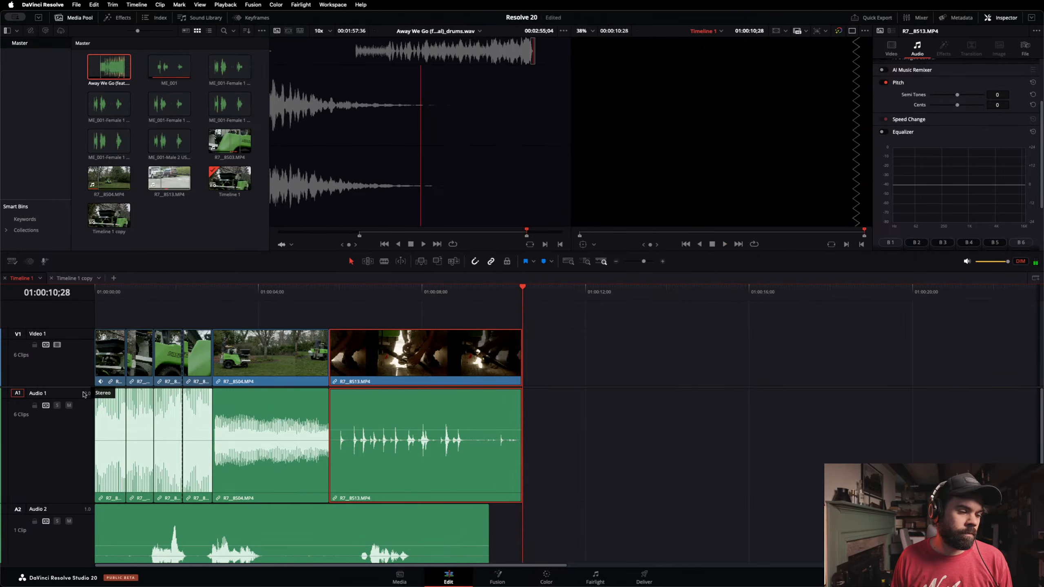
Step: Auto mix the timeline with the AI Audio Assistant using the YouTube delivery standard, trimming clips that lack handles for transitions
left_click(95, 287)
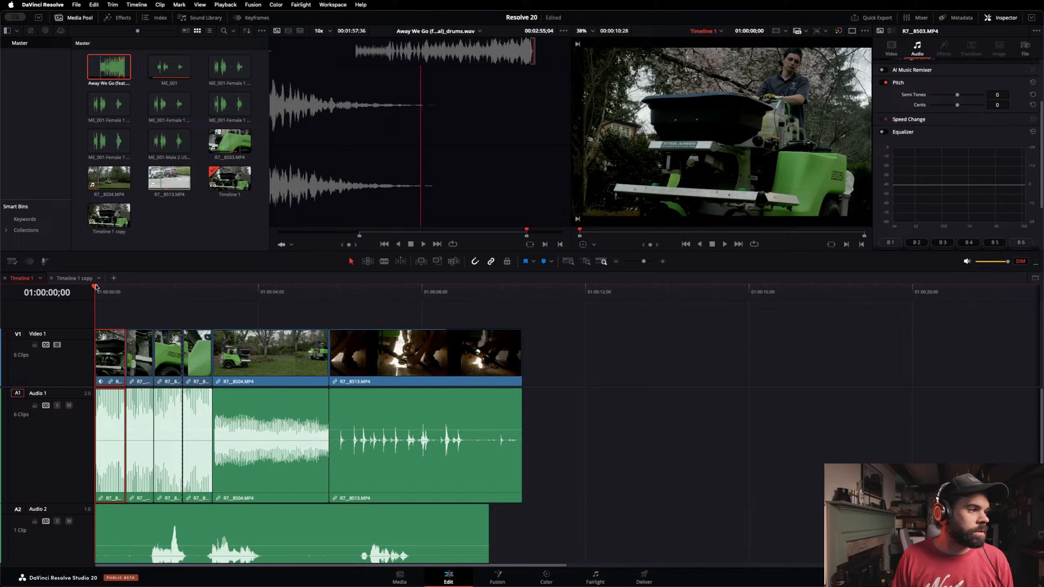
left_click(143, 4)
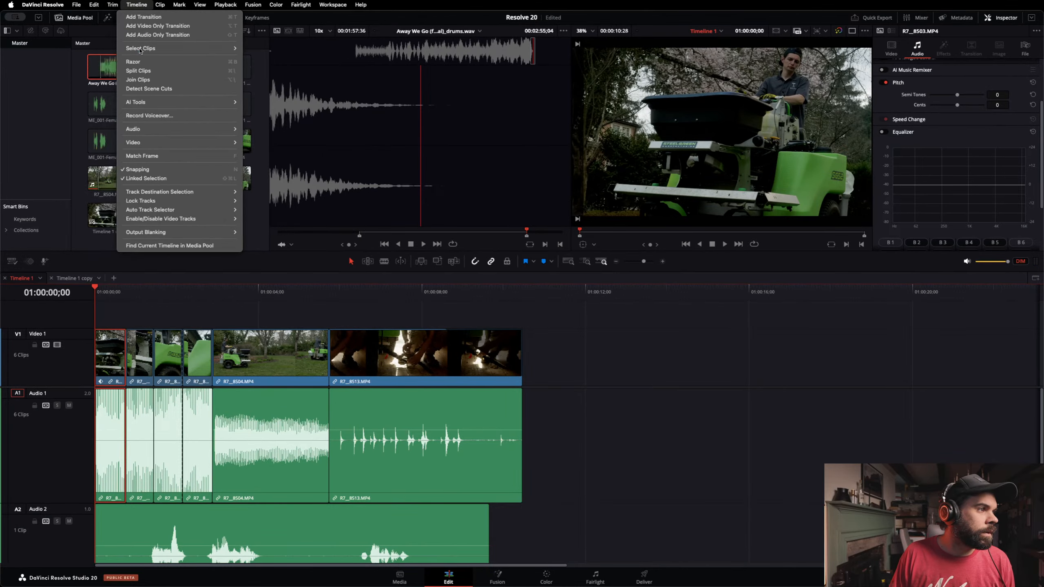
mouse_move(152, 105)
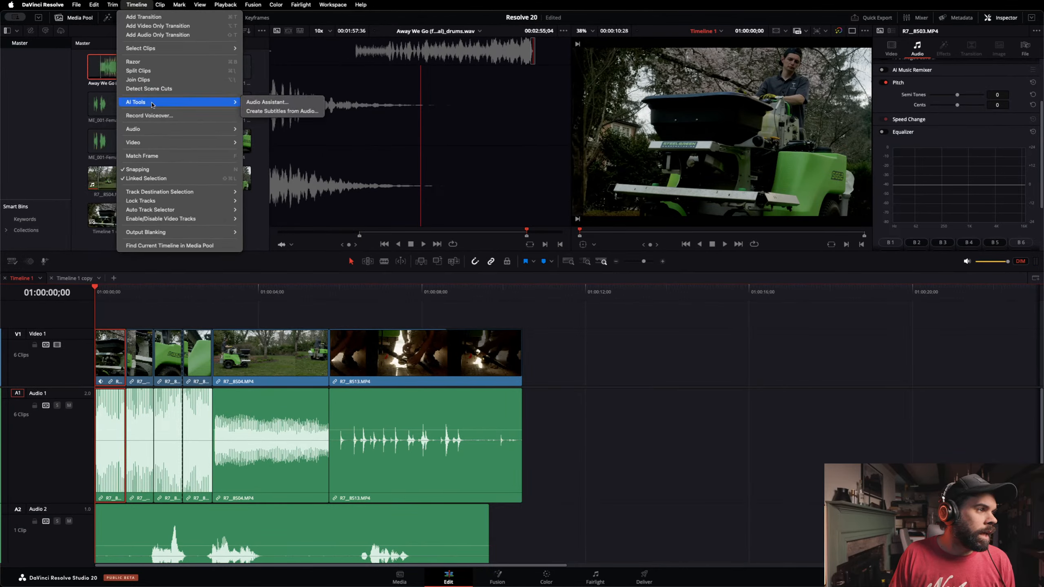
left_click(261, 104)
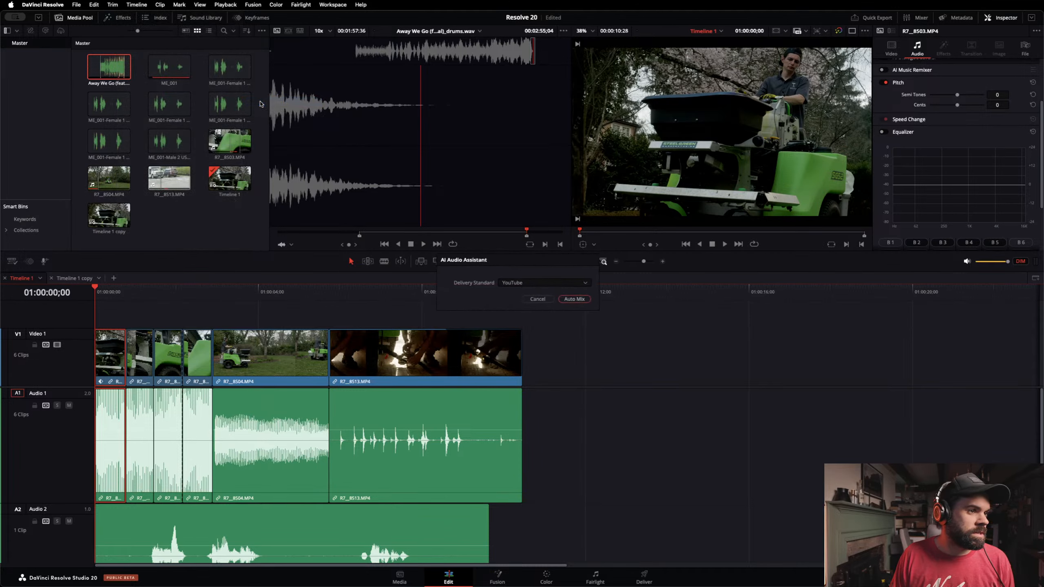
left_click(568, 300)
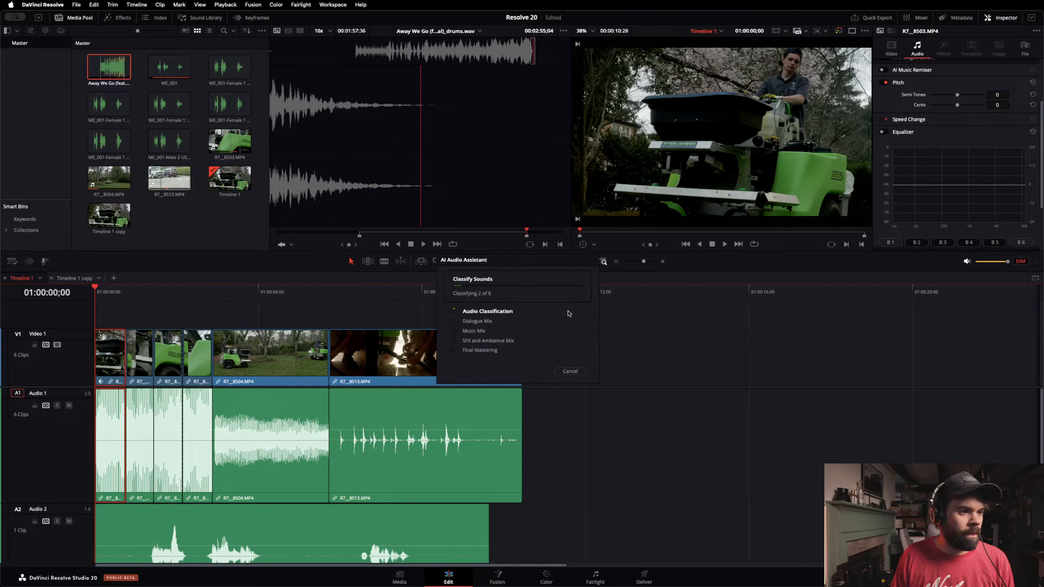
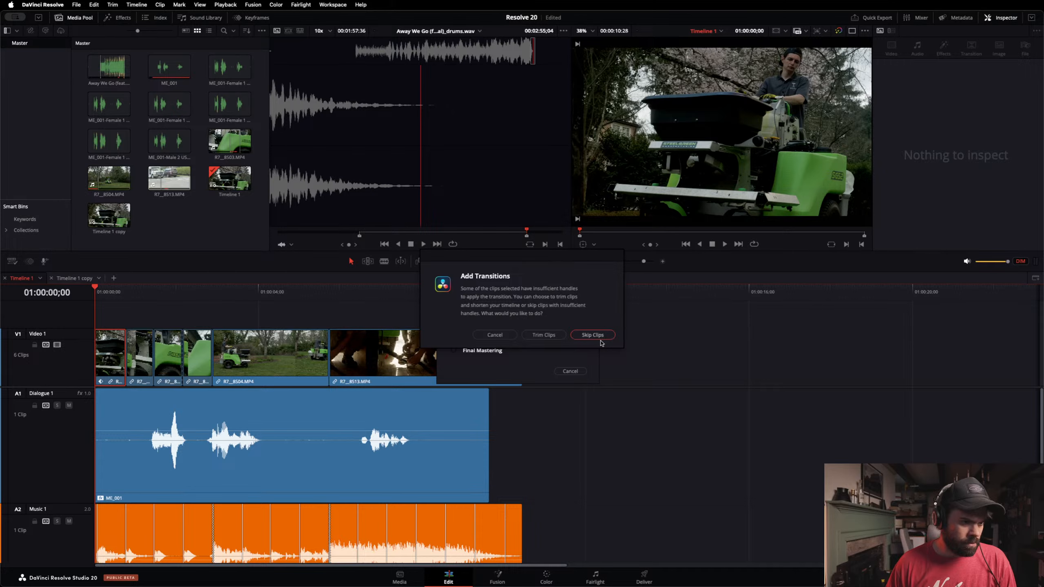
left_click(544, 335)
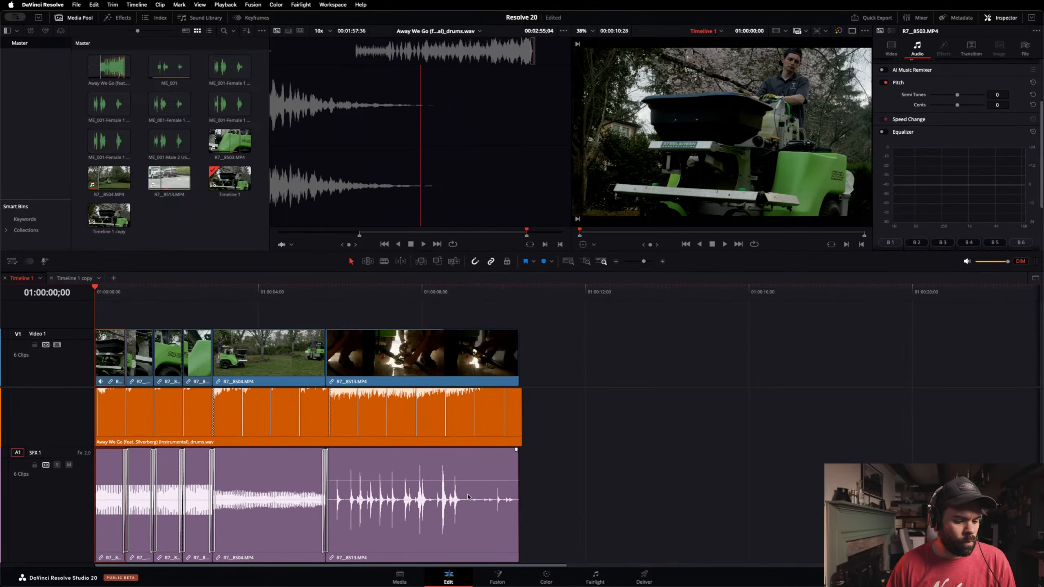
Step: Review the automatically mixed audio tracks and play the timeline from the start
scroll(403, 499, "up", 5)
scroll(403, 498, "down", 1)
scroll(403, 499, "down", 3)
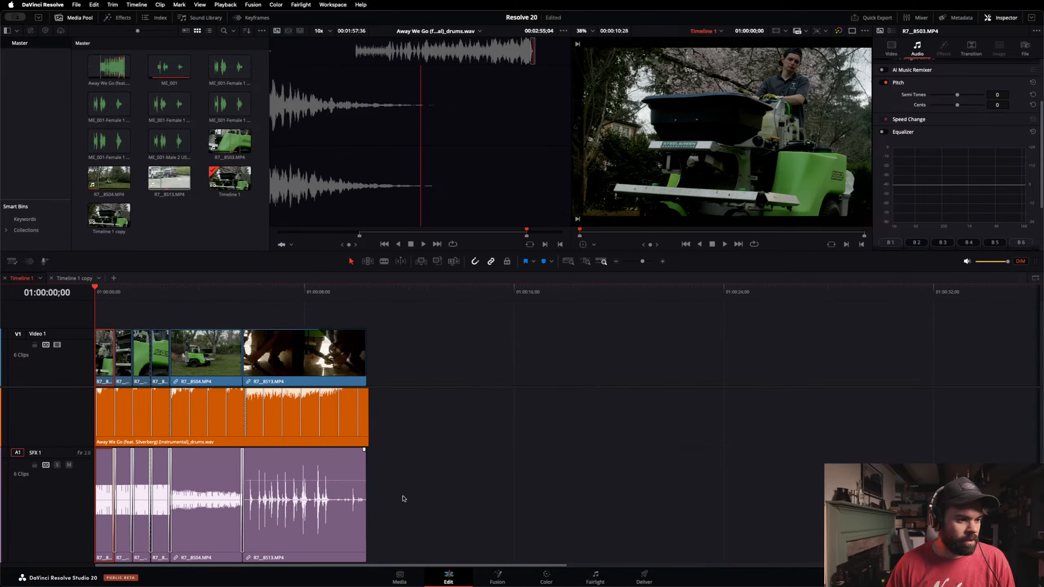
scroll(403, 499, "up", 2)
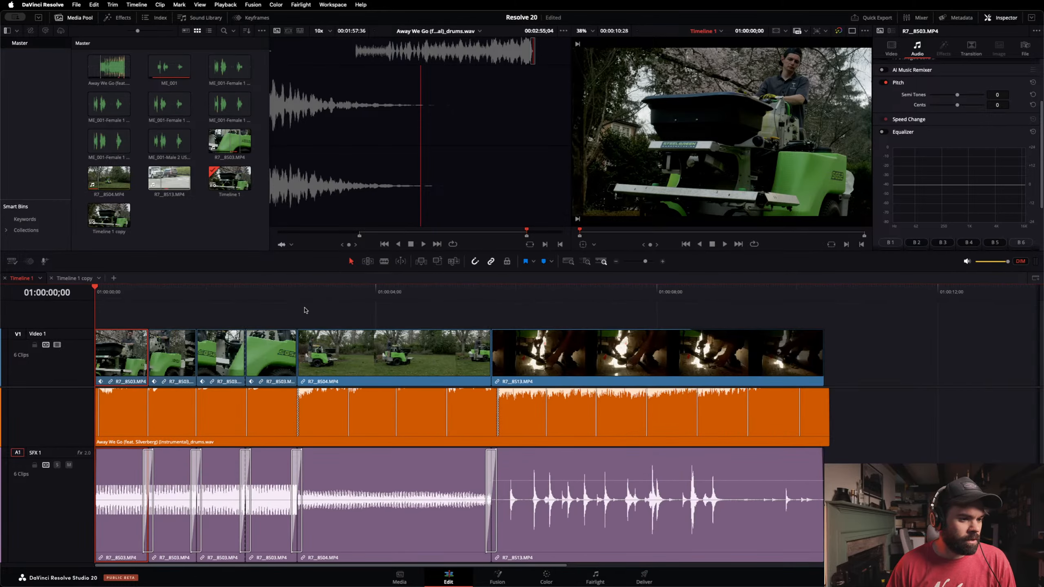
left_click_drag(271, 291, 0, 291)
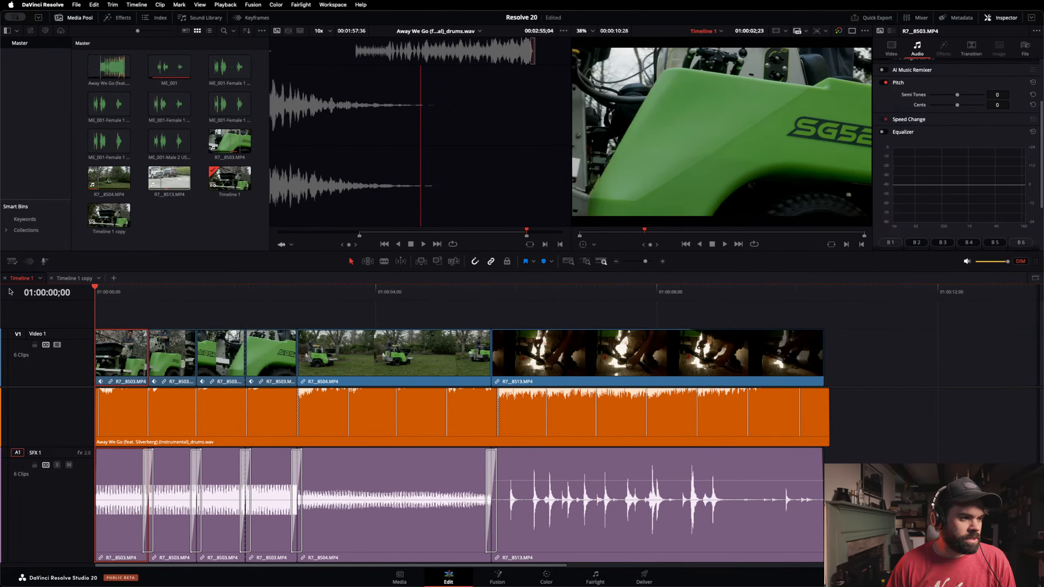
key("space")
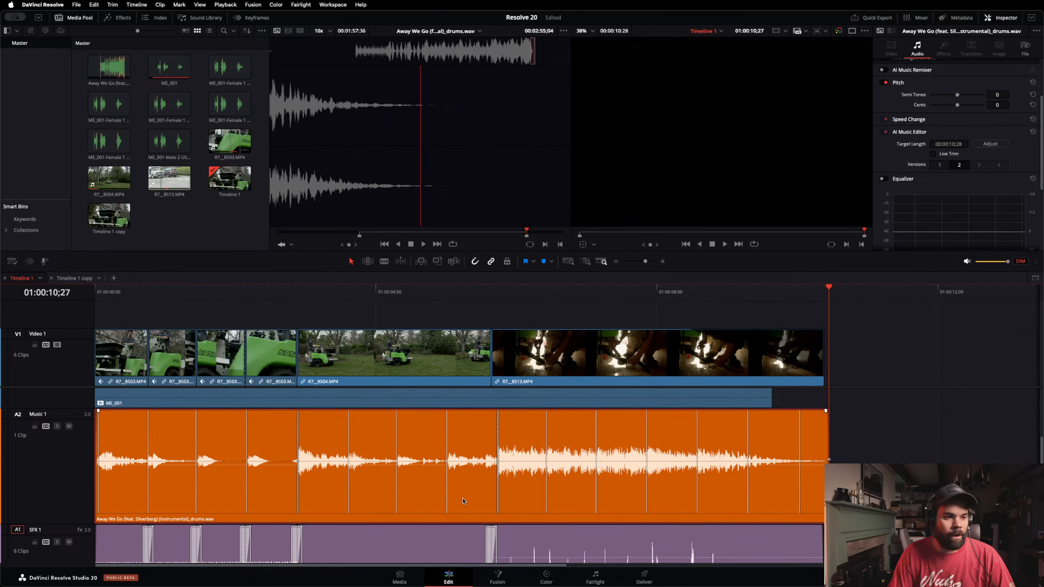
Step: Show the mixer beside the timeline, widen it to include SFX 1, and park the playhead at 01:00:08;06
scroll(459, 500, "up", 3)
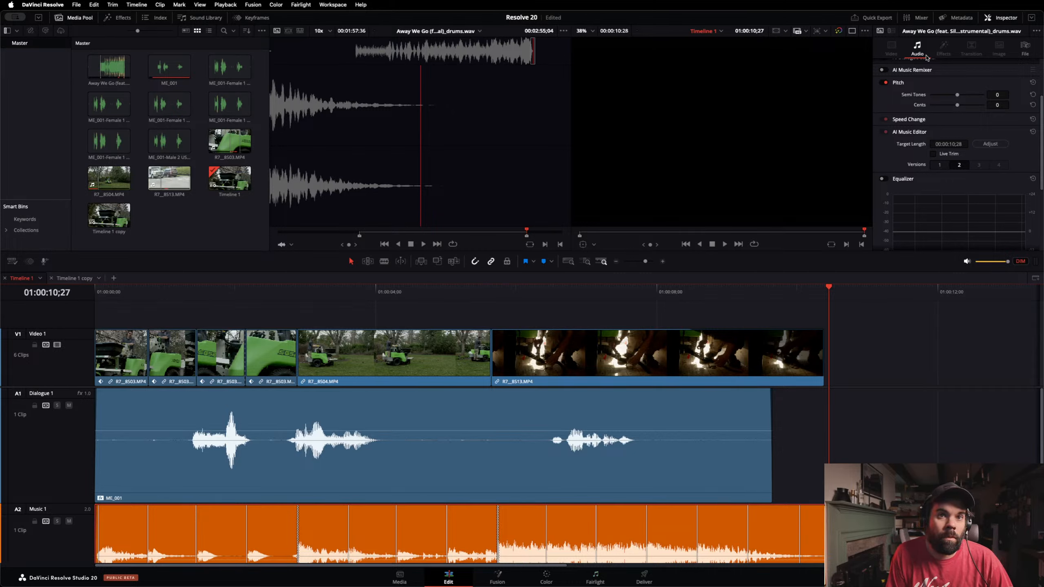
left_click(923, 18)
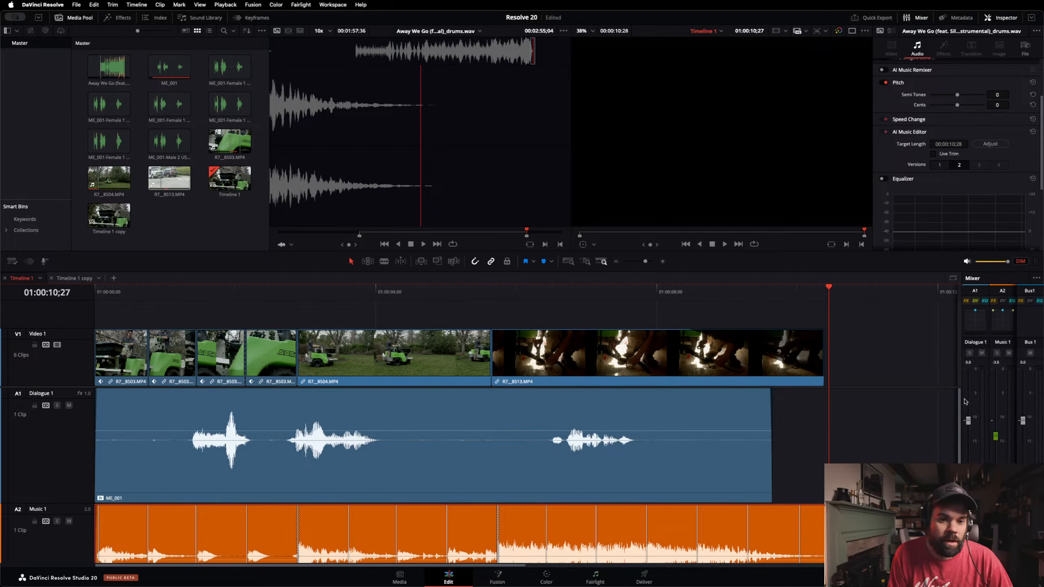
left_click_drag(962, 398, 890, 405)
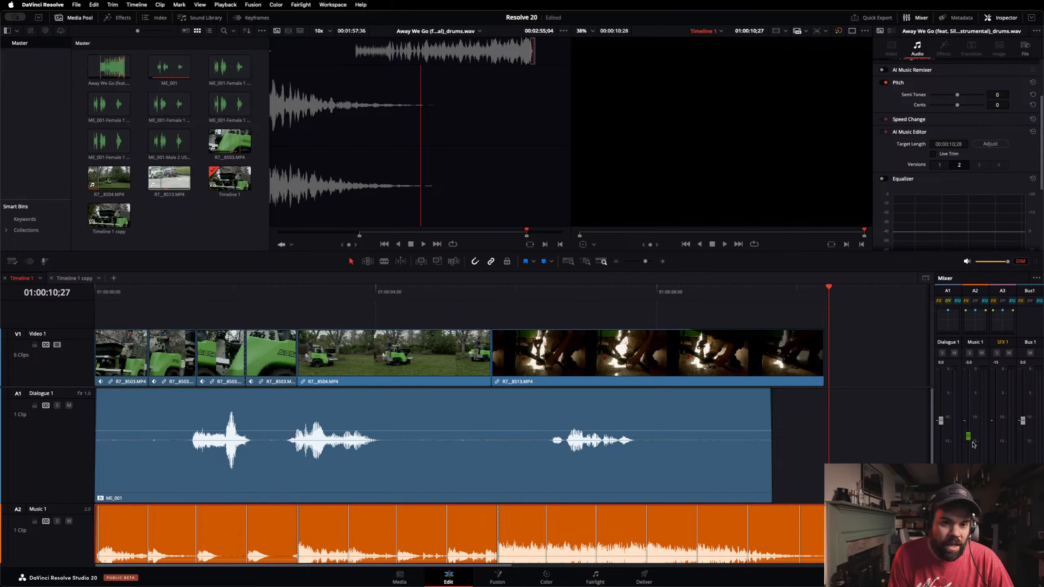
left_click_drag(748, 295, 663, 301)
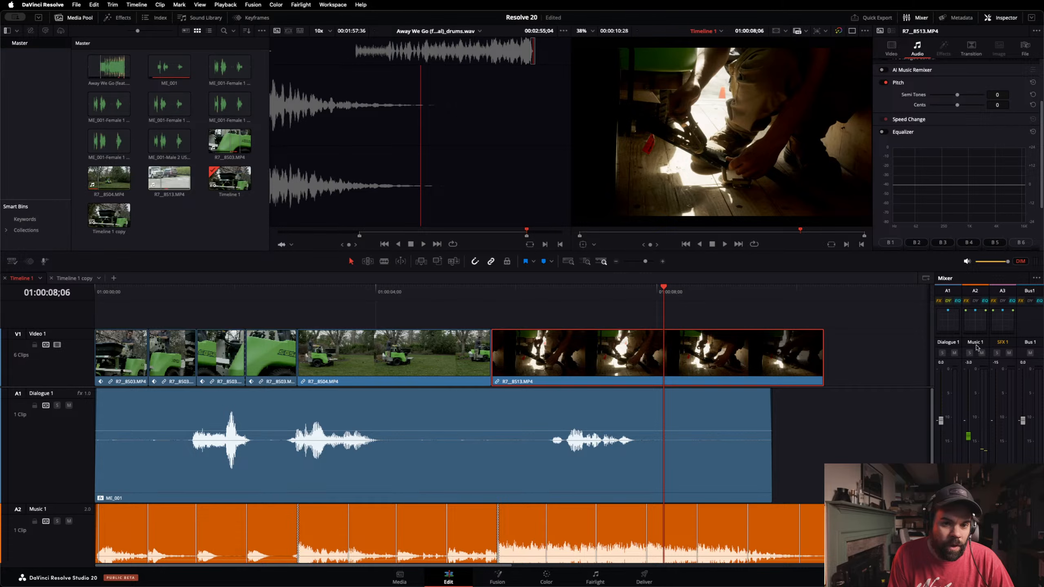
left_click(1036, 278)
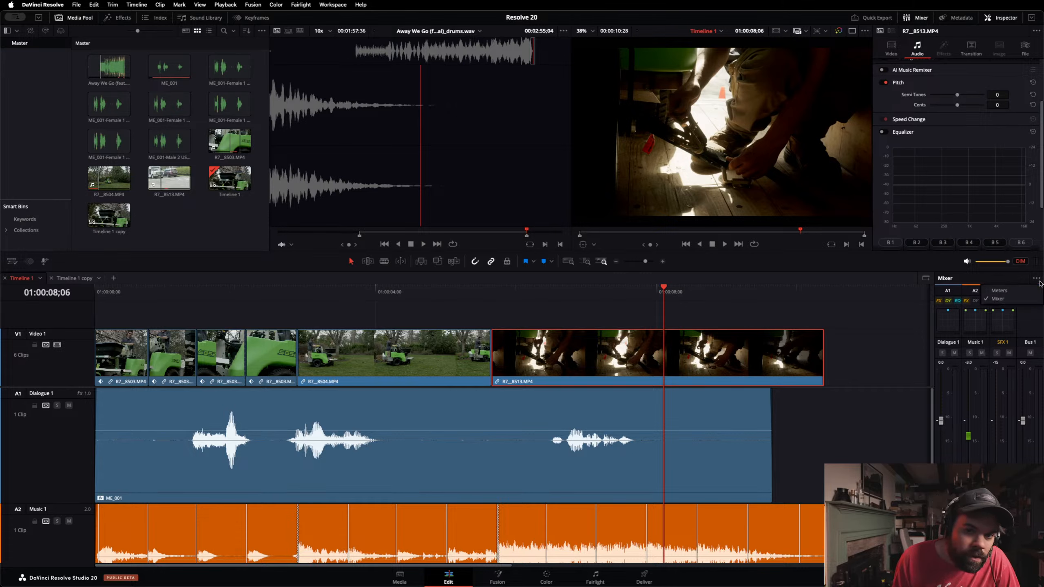
left_click(1024, 291)
left_click(1036, 278)
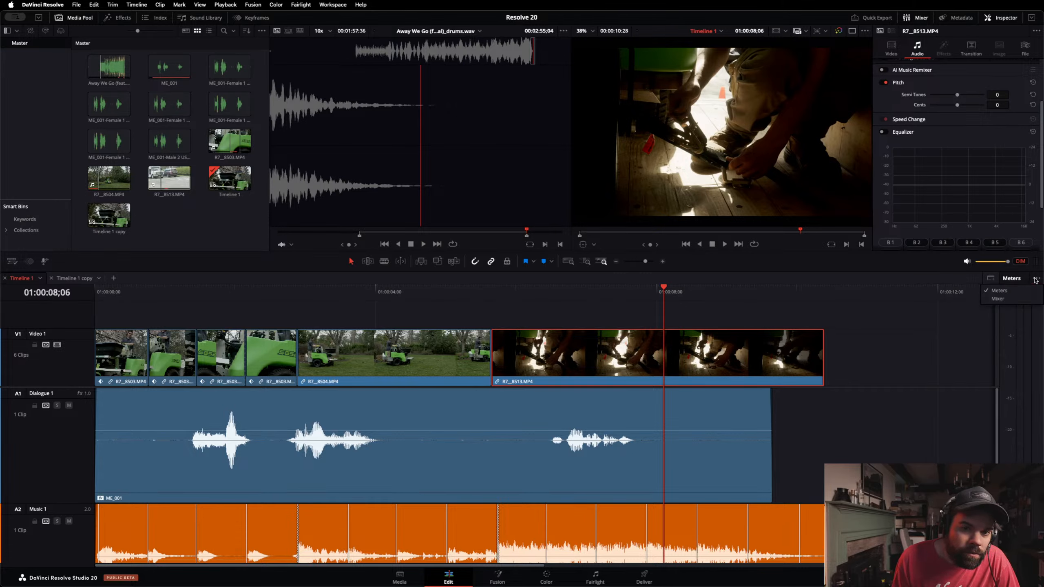
left_click(1005, 298)
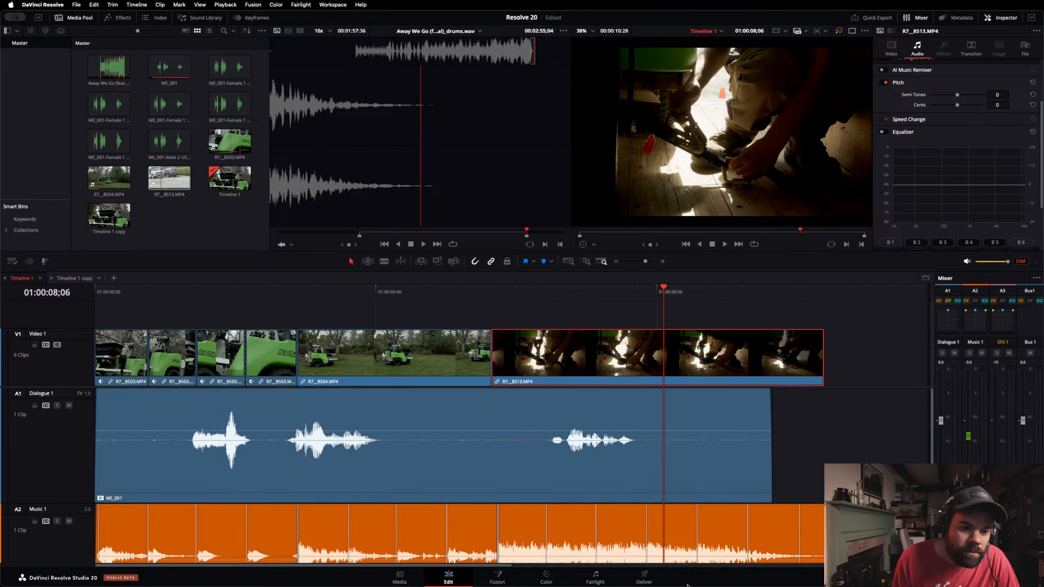
Step: Switch to the Fairlight page, widen the mixer to include SFX 1, and set the Music 1 track level to -3
left_click(604, 580)
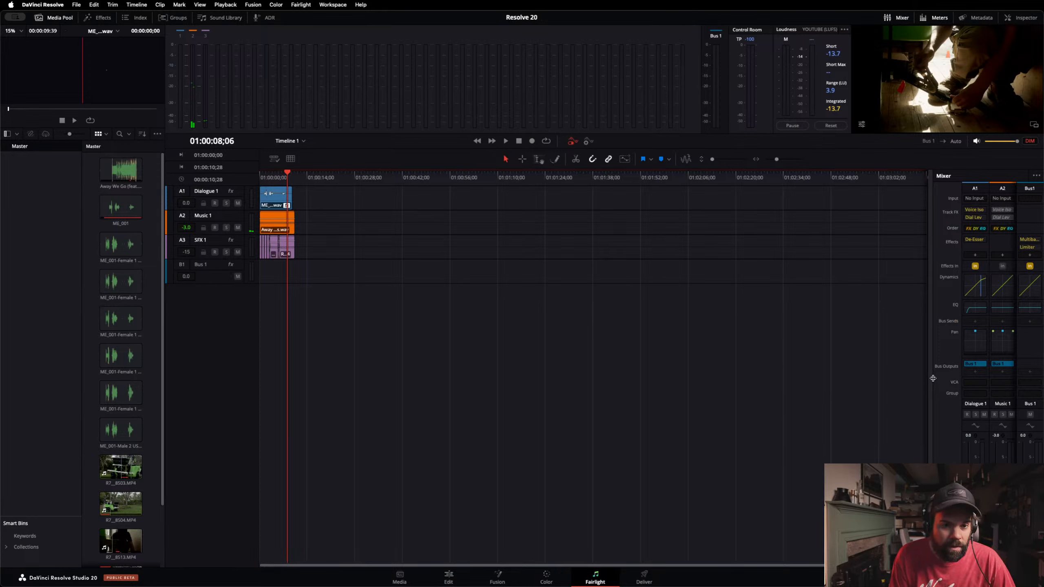
left_click_drag(933, 378, 791, 384)
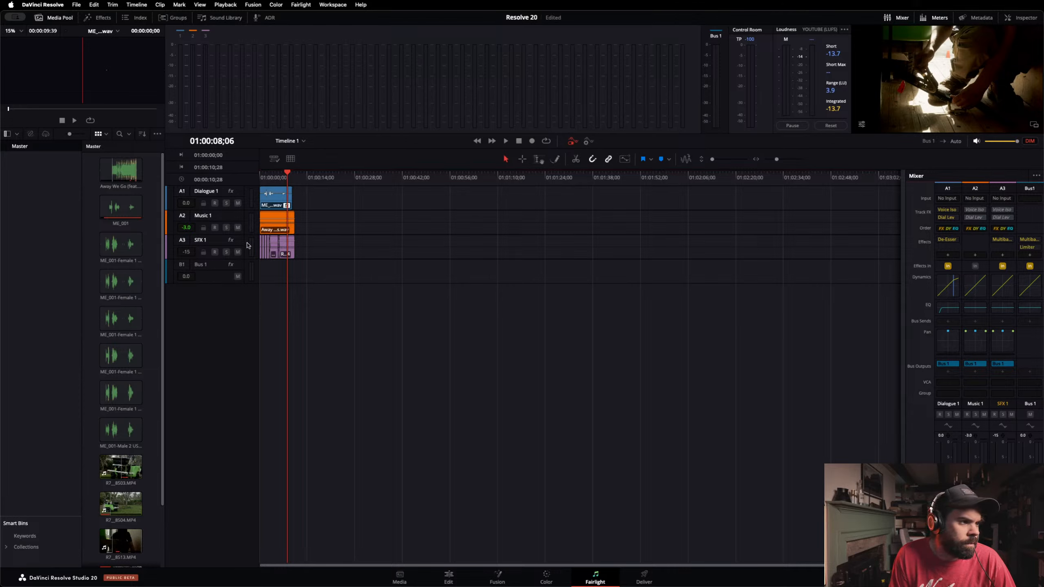
double_click(186, 228)
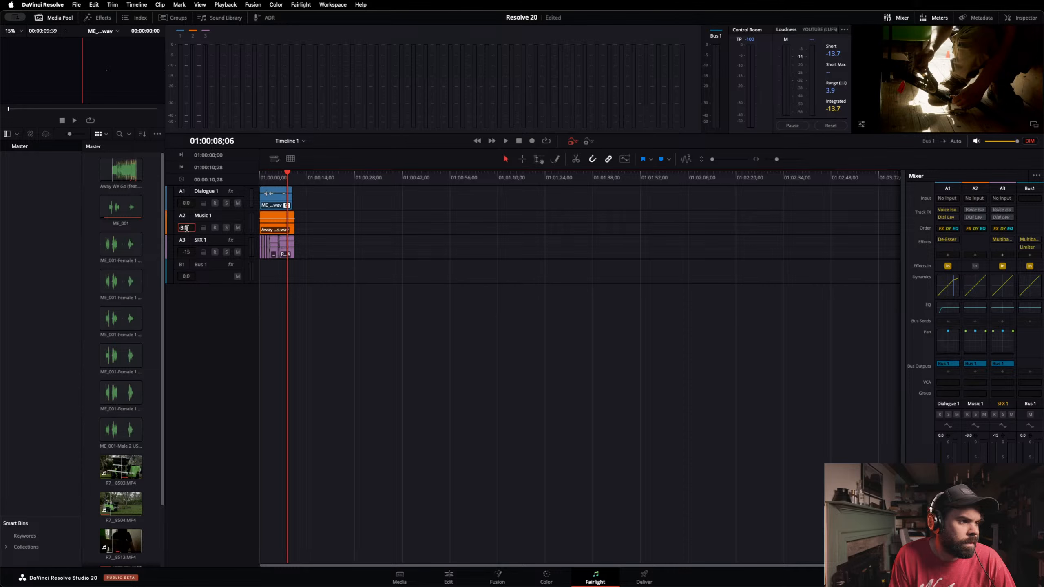
key("BackSpace")
type("-")
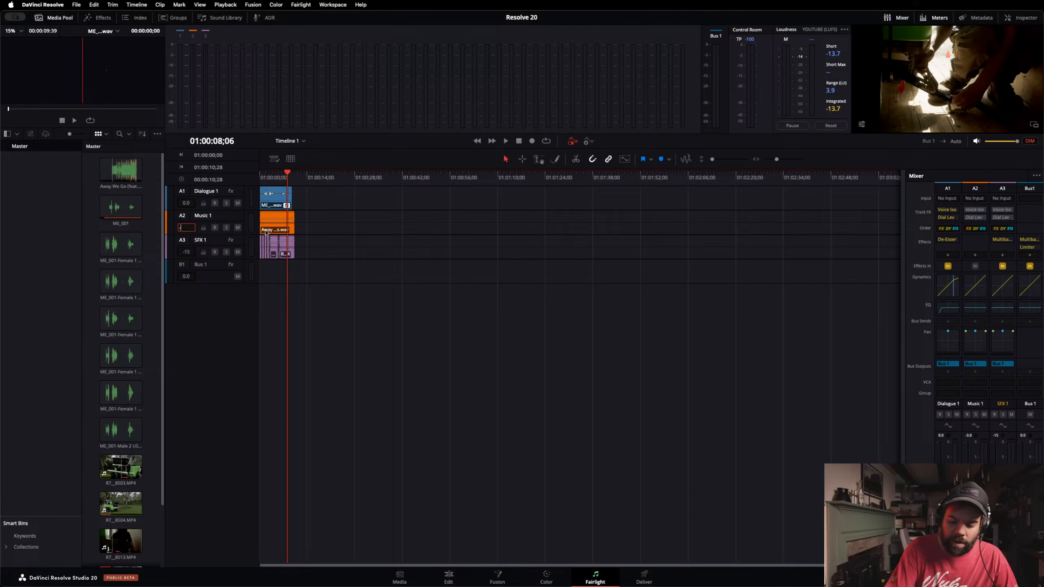
type("3")
key("Return")
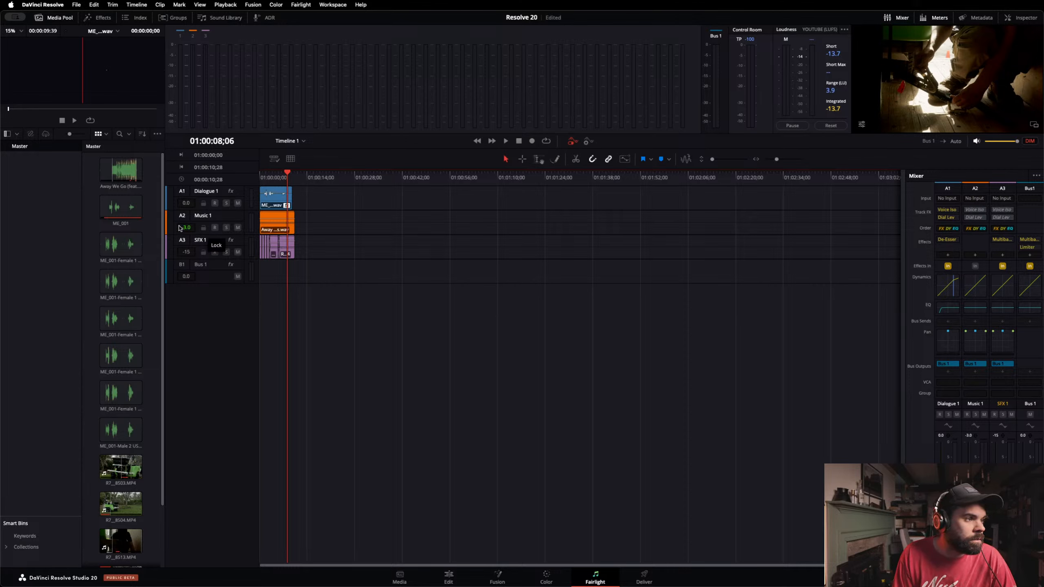
Step: Keep the Music 1 track level at -3.0 and lower the SFX 1 track level to -21
right_click(184, 229)
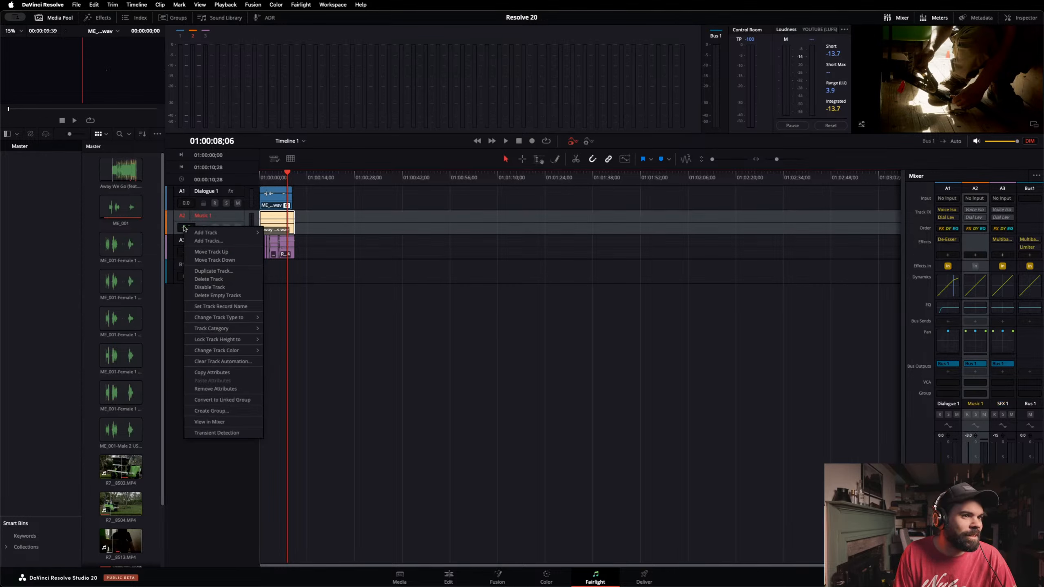
left_click(163, 330)
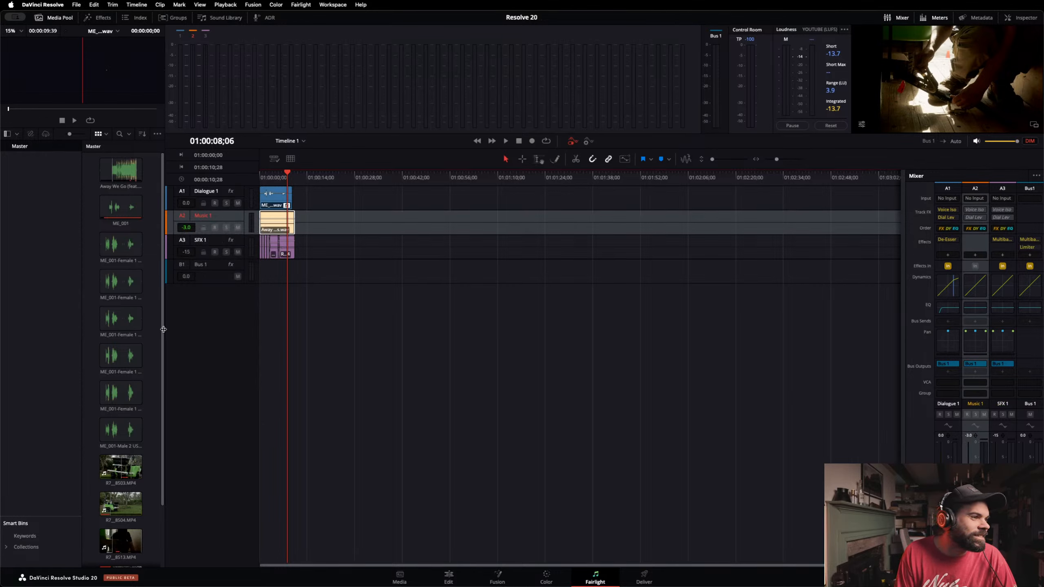
left_click(187, 227)
key("Return")
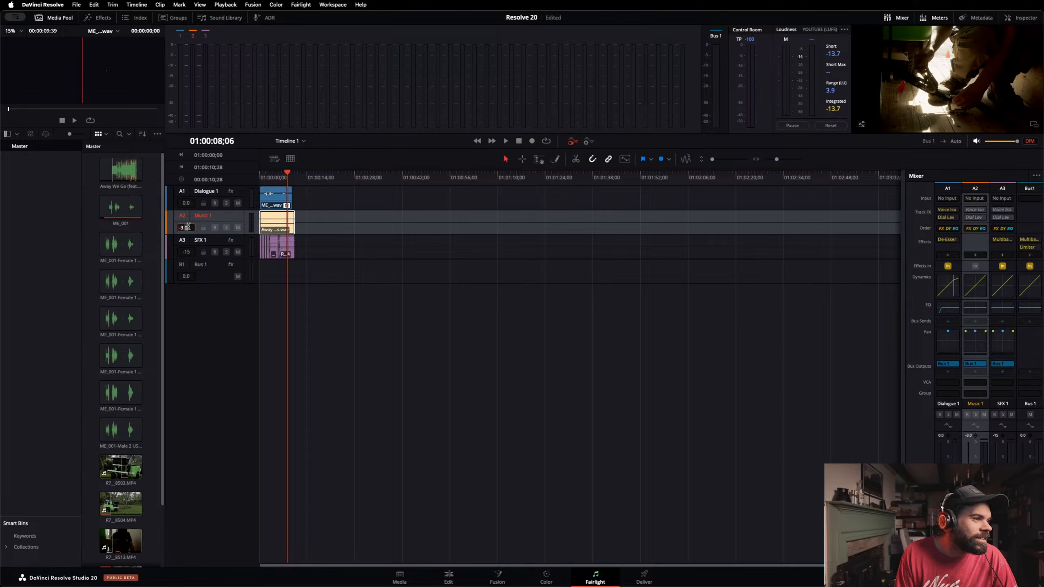
left_click(218, 297)
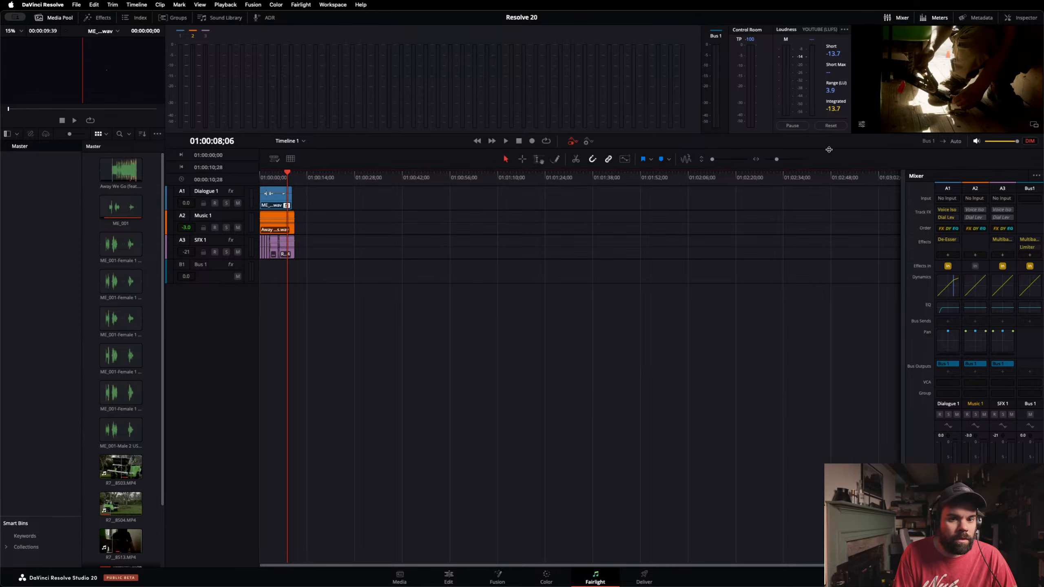
Step: Reduce the height of the meter area and the program window, and return to the Edit page to review the audio tracks
left_click_drag(828, 149, 833, 135)
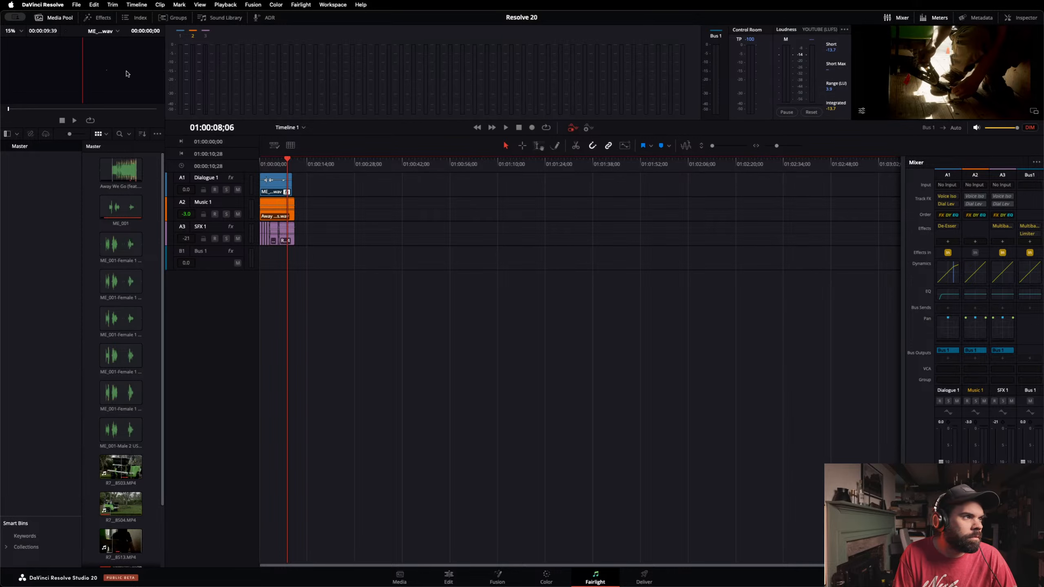
mouse_move(332, 16)
left_mouse_down()
mouse_move(333, 34)
mouse_move(332, 4)
mouse_move(317, 3)
mouse_move(332, 3)
left_mouse_up()
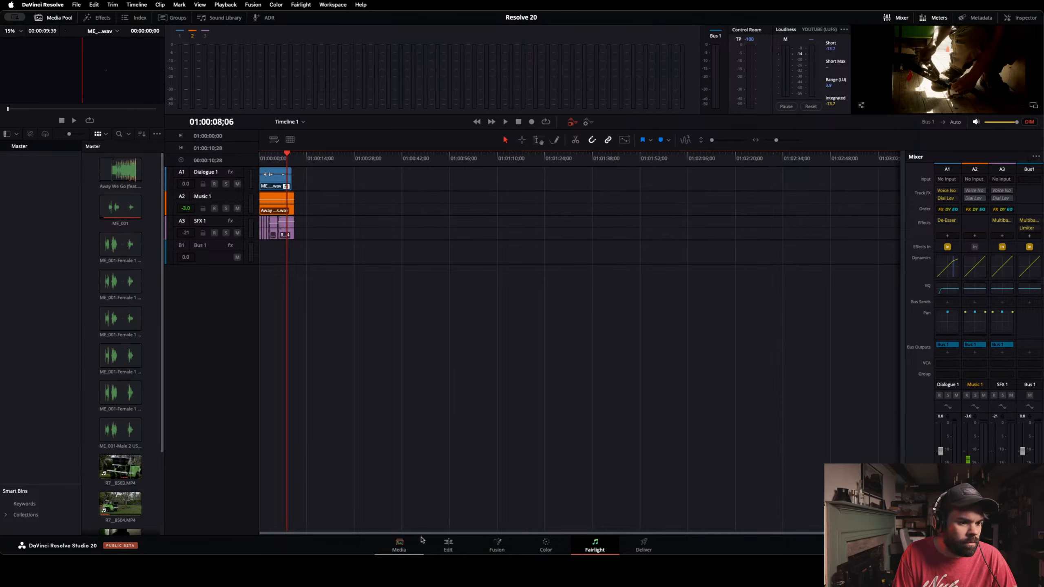
left_click(447, 545)
scroll(694, 378, "down", 5)
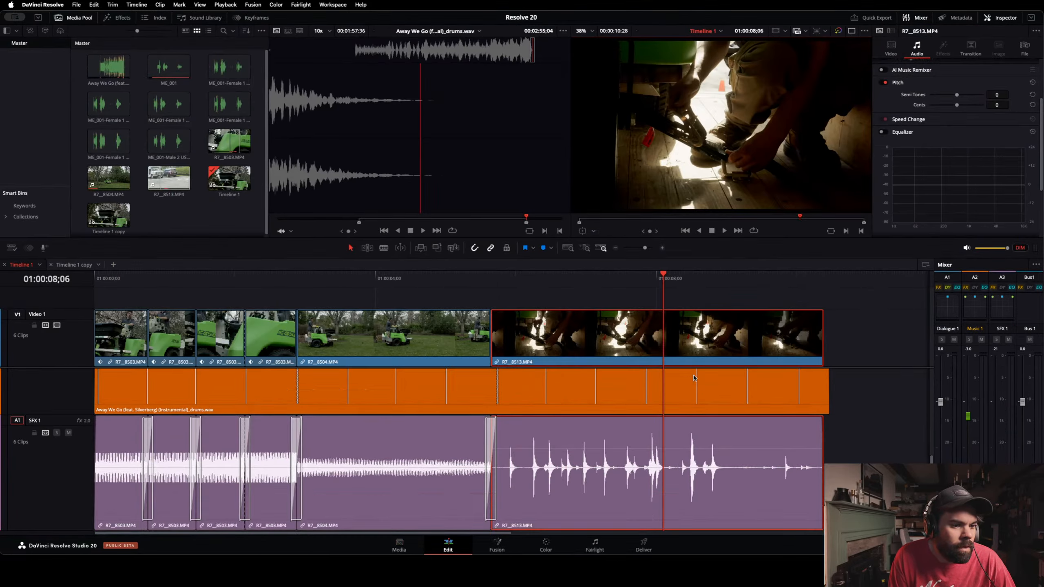
scroll(694, 377, "up", 5)
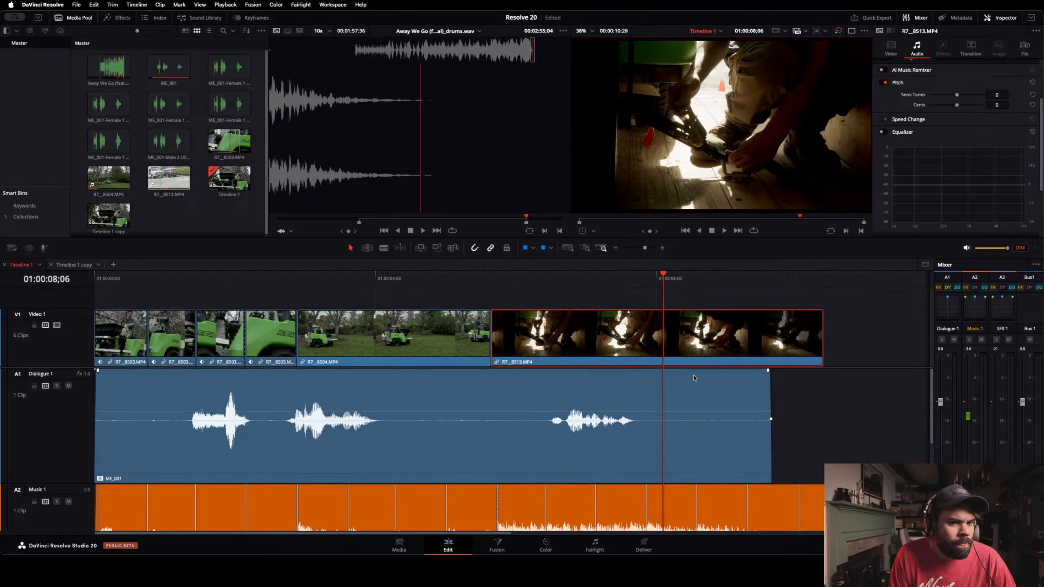
Step: Capture a dialogue profile from the selected R7__8513.MP4 clip with Dialogue Matcher, and deselect the clip
left_click(160, 5)
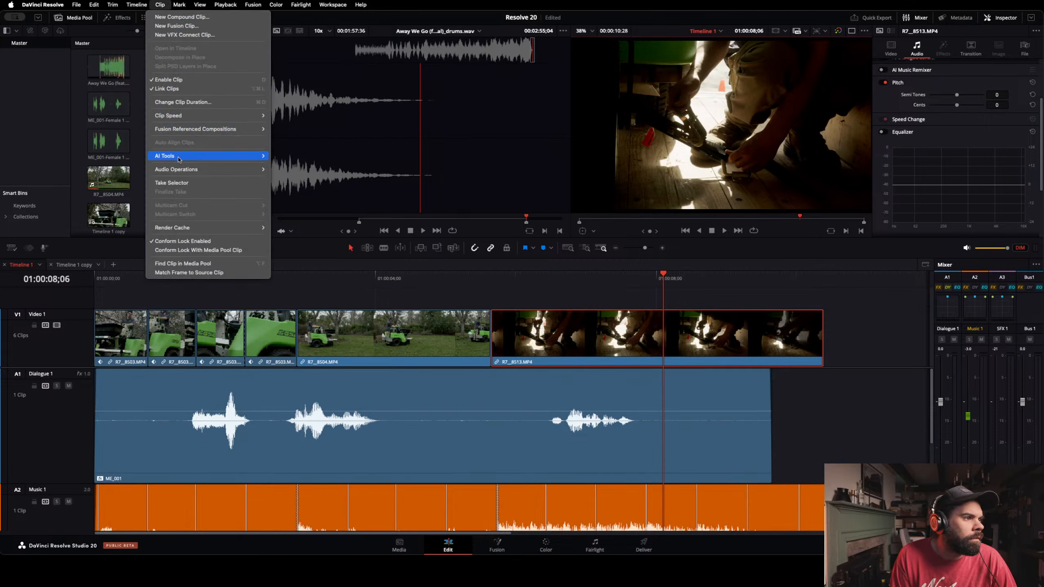
mouse_move(183, 160)
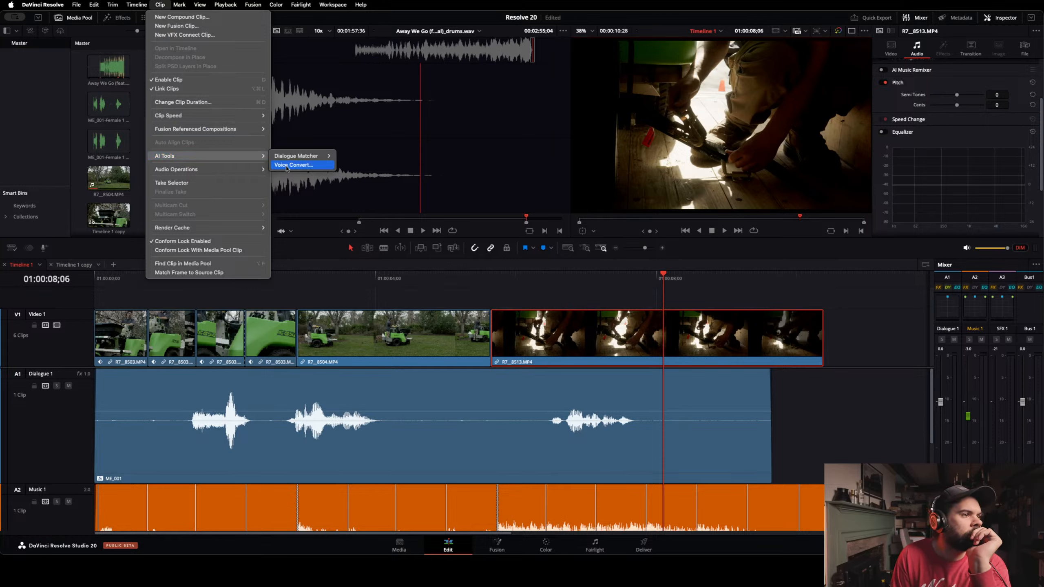
mouse_move(331, 159)
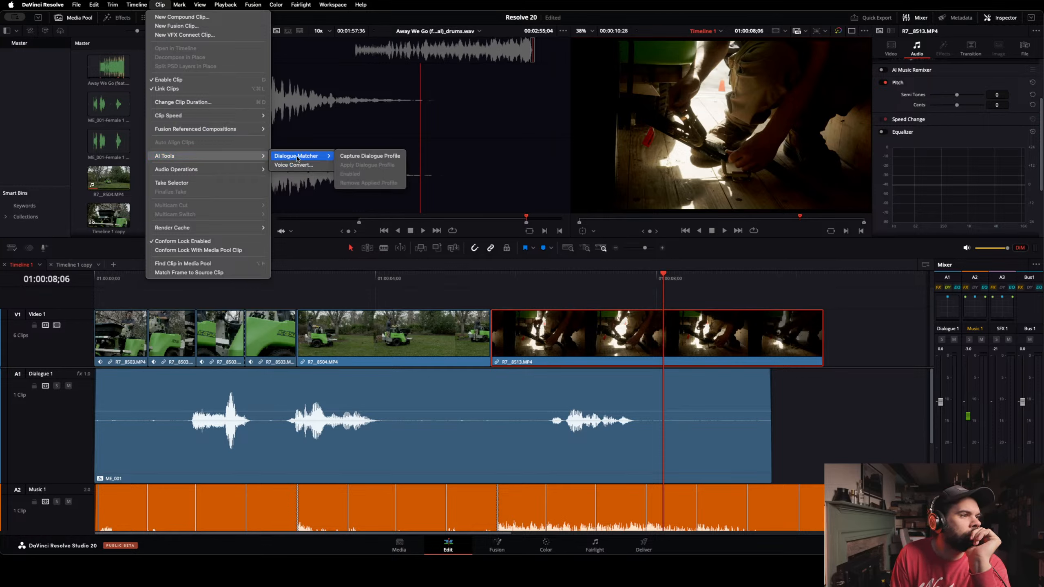
left_click(364, 159)
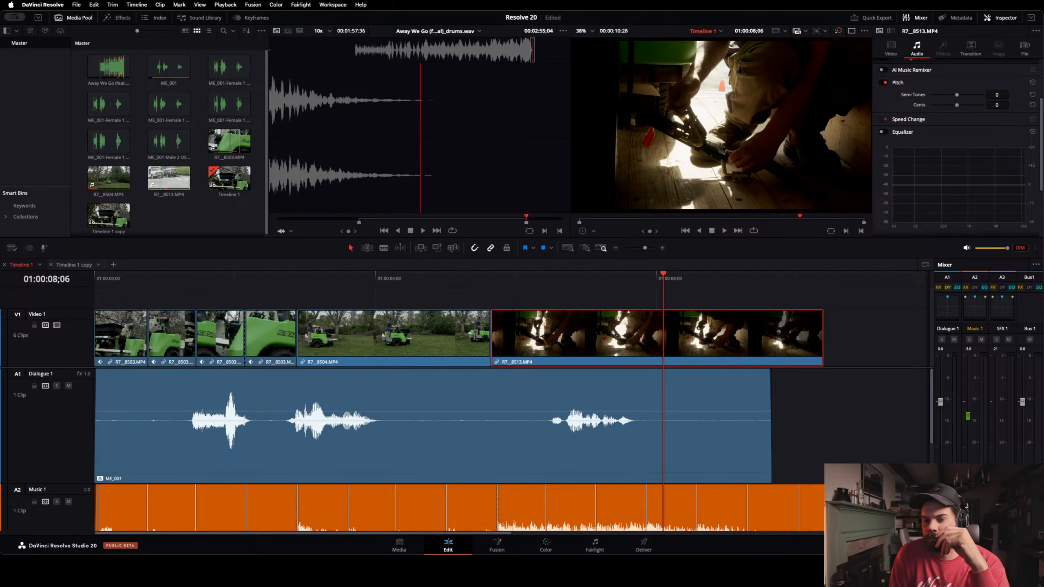
left_click(1002, 328)
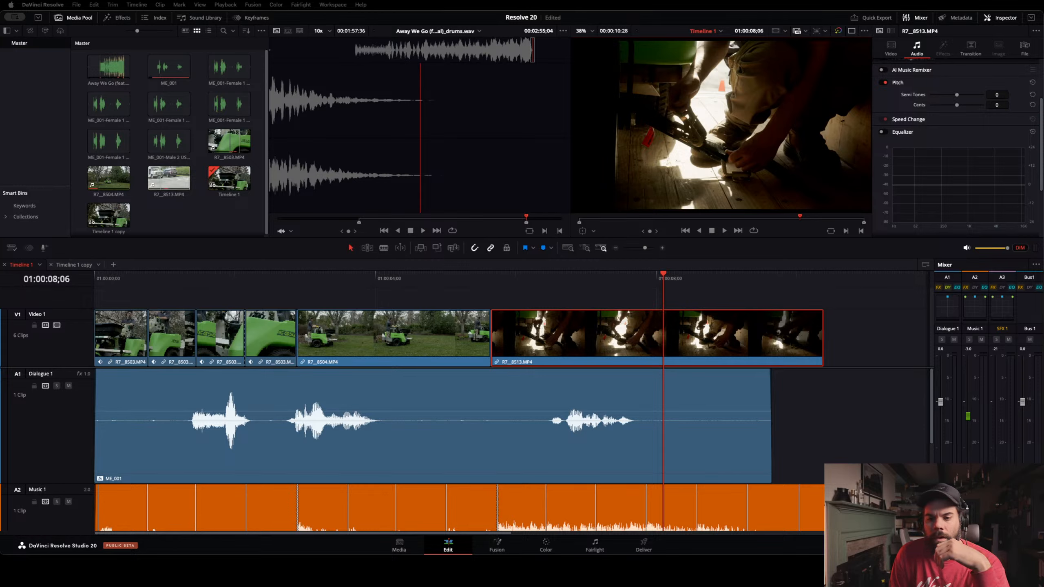
left_click(880, 461)
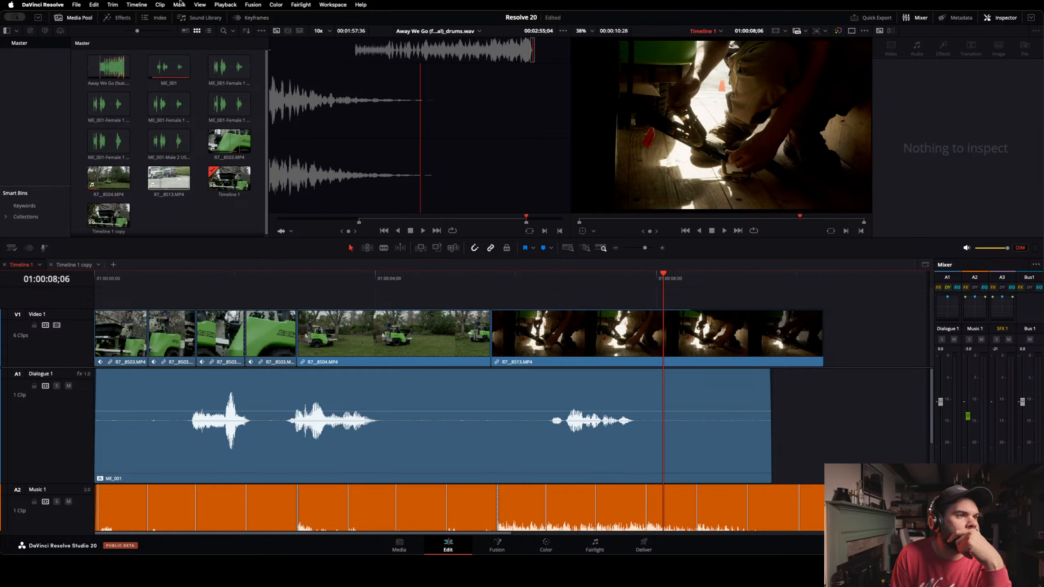
Step: Try to apply the captured dialogue profile with Dialogue Matcher while no clip is selected
left_click(160, 5)
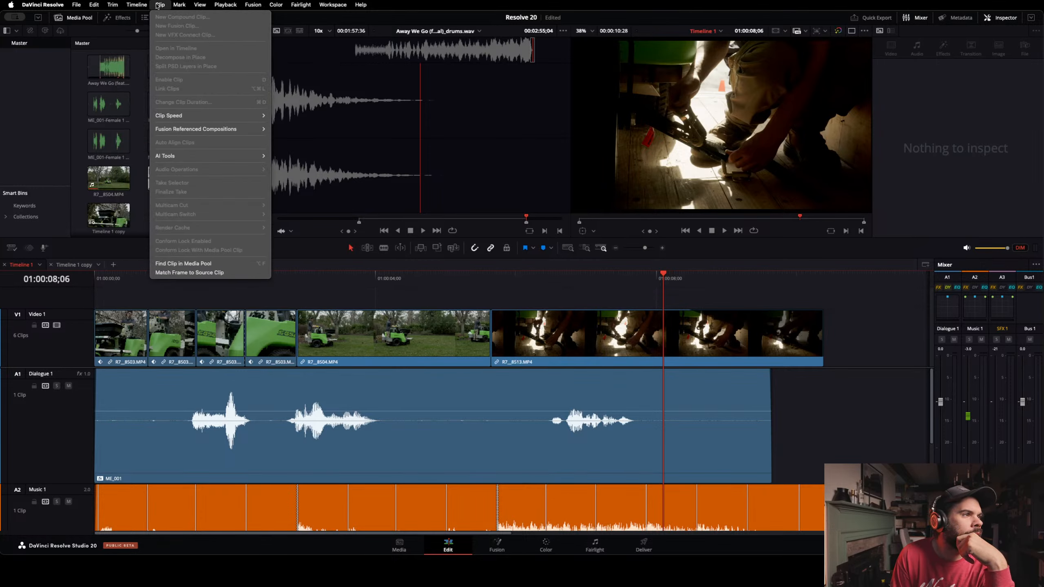
mouse_move(177, 117)
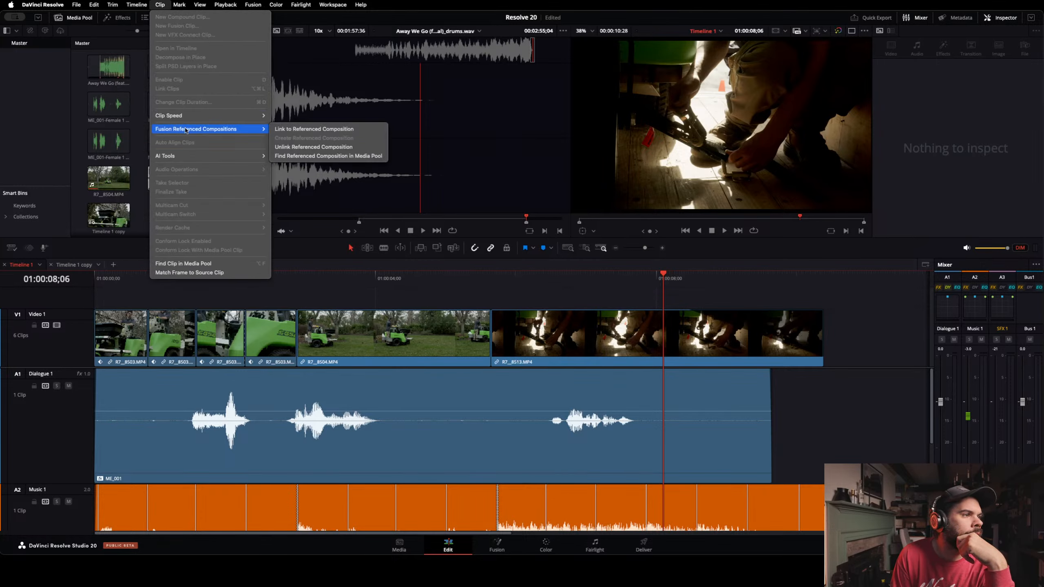
mouse_move(223, 158)
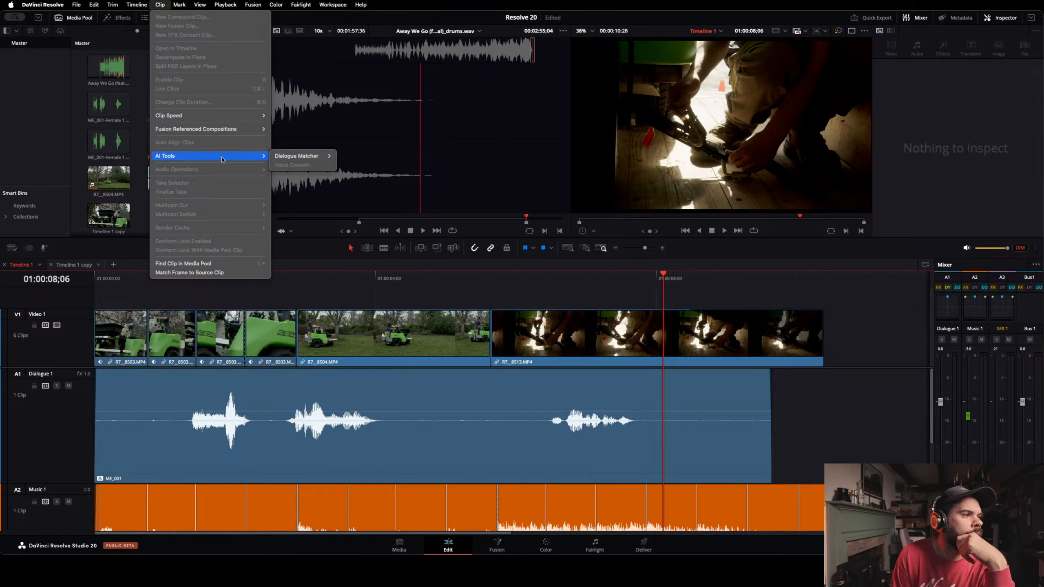
mouse_move(330, 160)
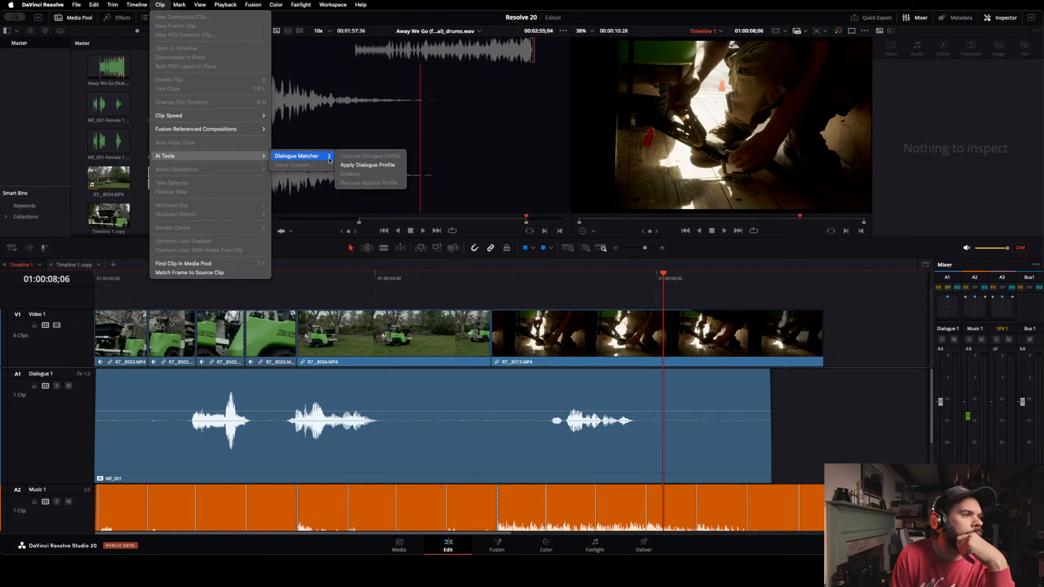
left_click(371, 166)
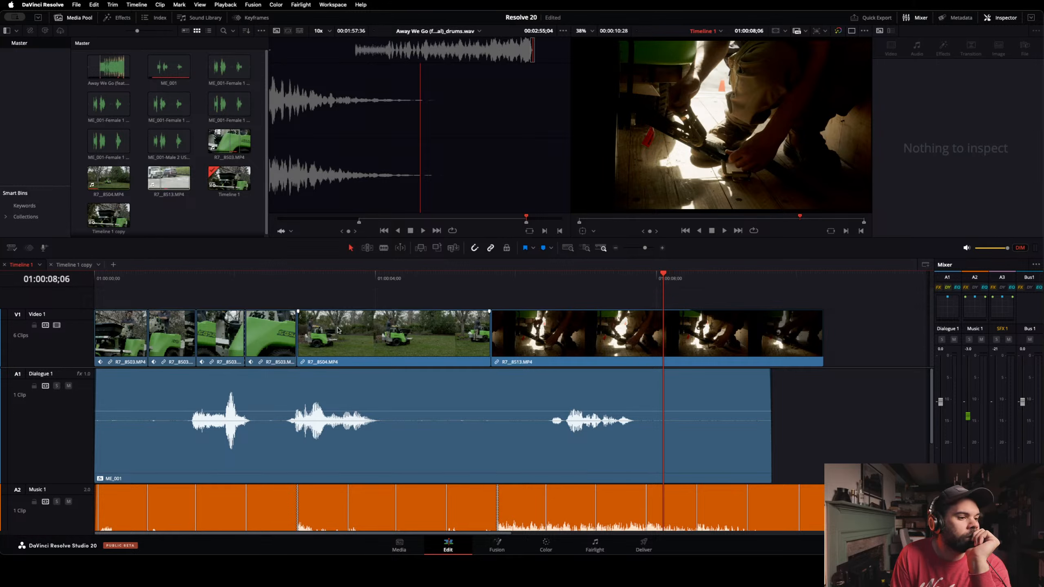
Step: Return the playhead to the start of the timeline and look through the available timeline and clip commands
left_click_drag(208, 279, 15, 289)
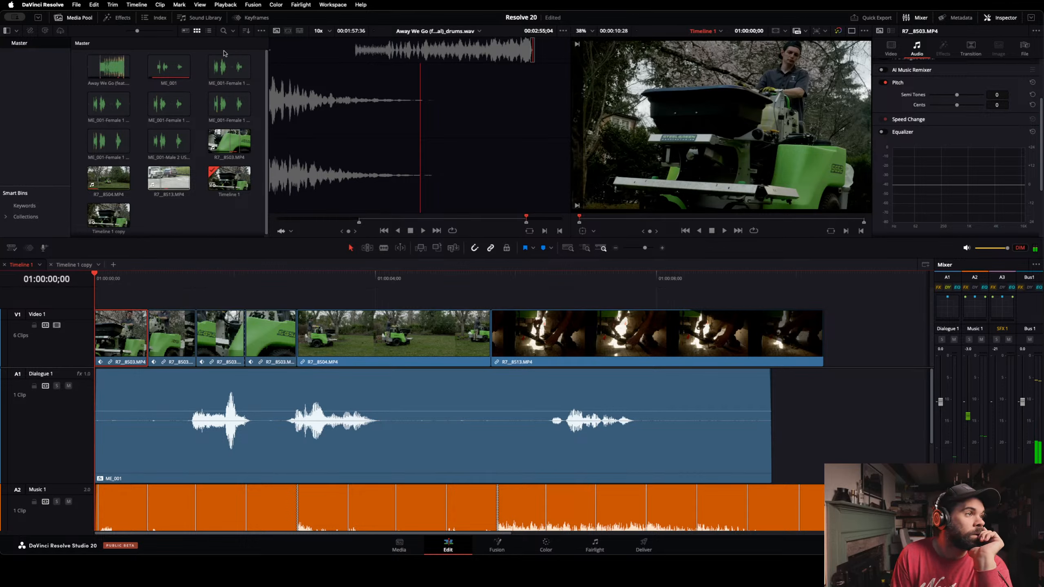
left_click(141, 5)
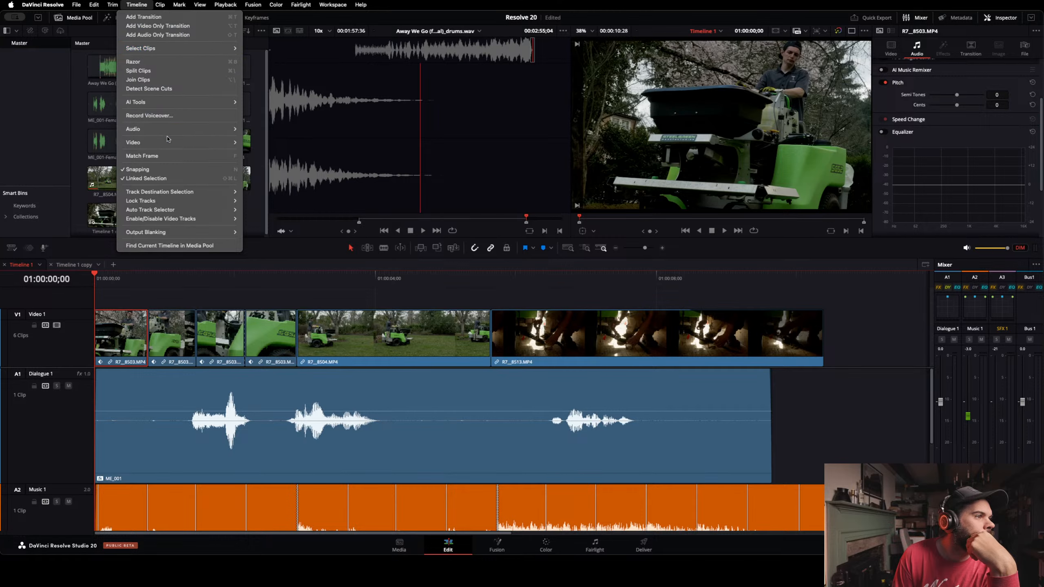
mouse_move(167, 140)
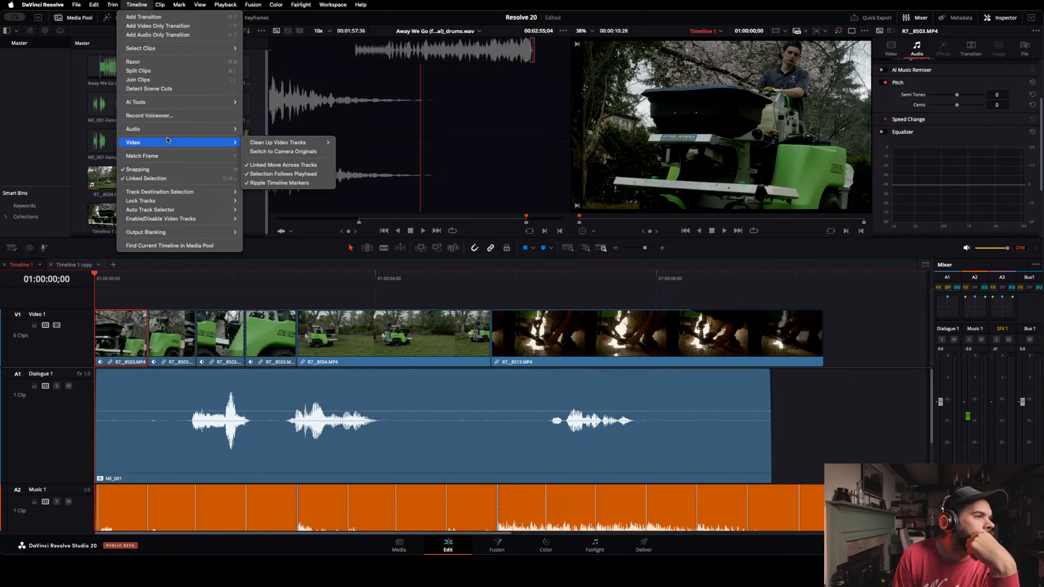
mouse_move(286, 146)
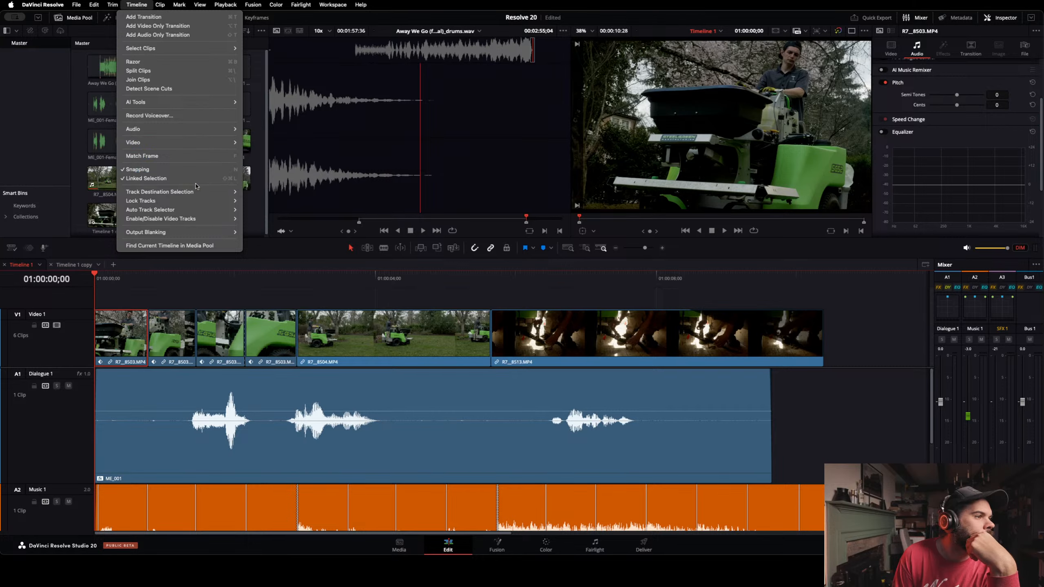
mouse_move(196, 190)
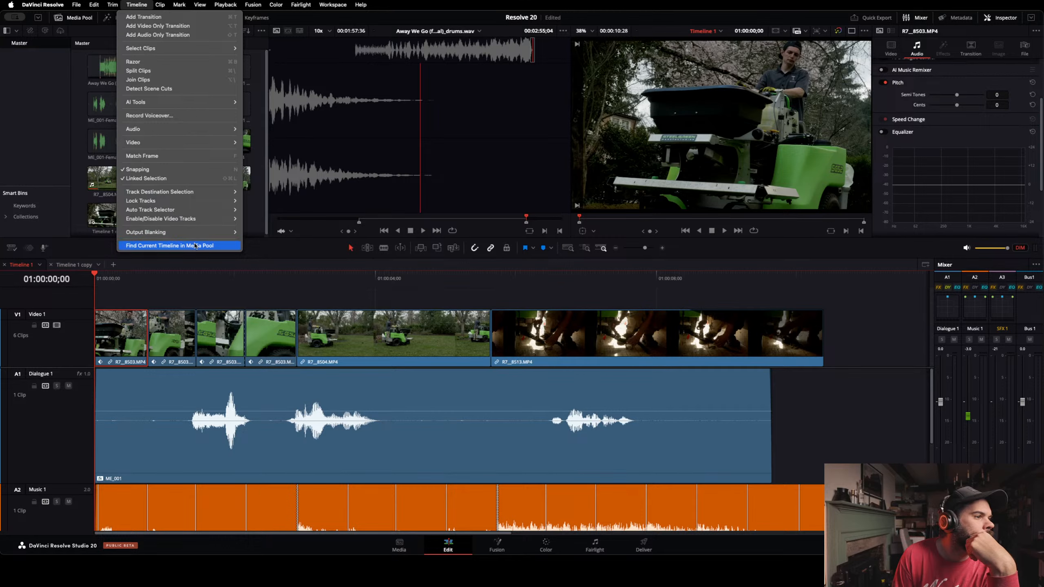
mouse_move(156, 5)
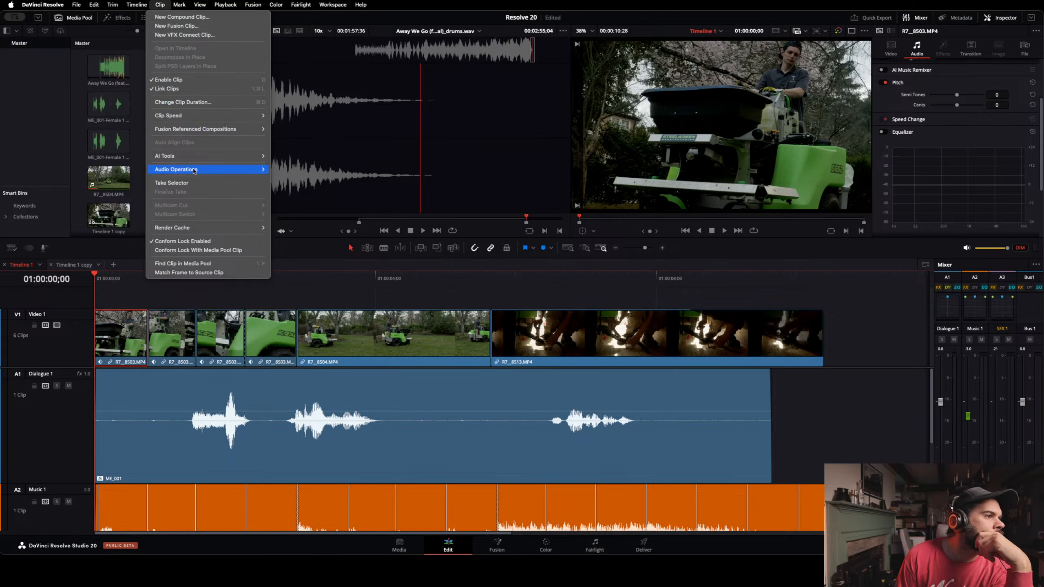
mouse_move(198, 160)
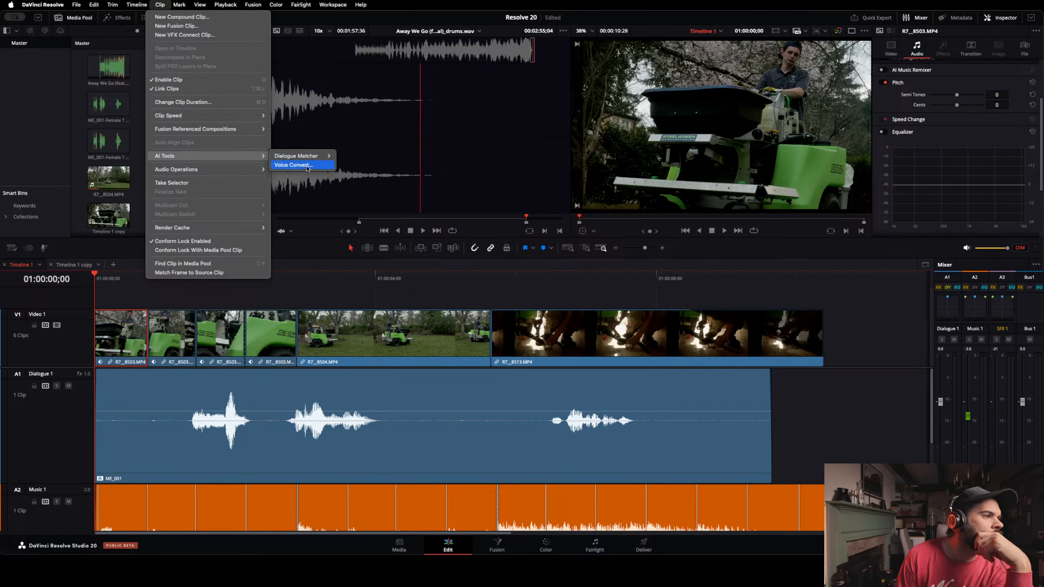
mouse_move(220, 167)
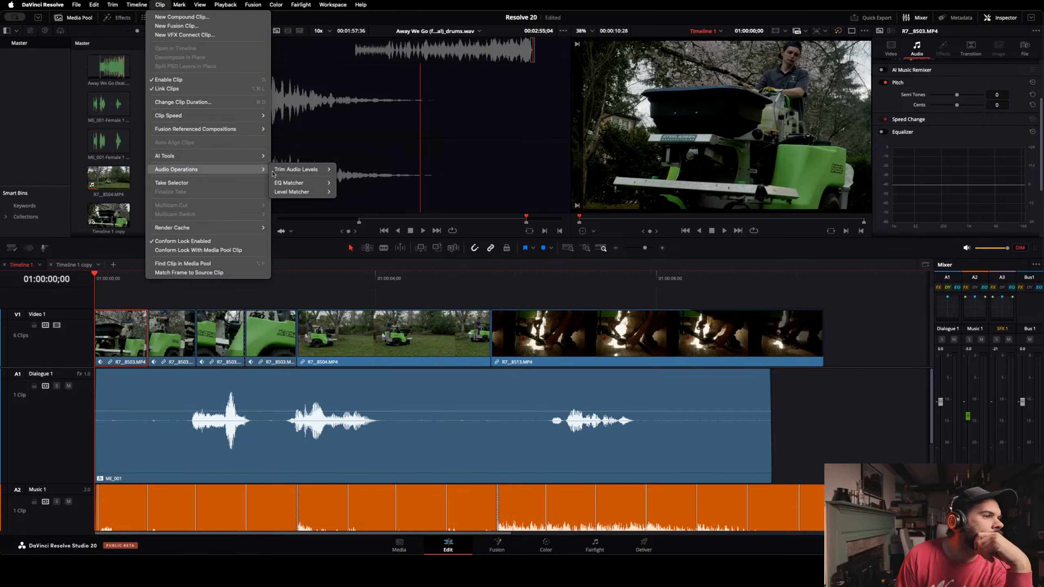
mouse_move(299, 171)
mouse_move(299, 194)
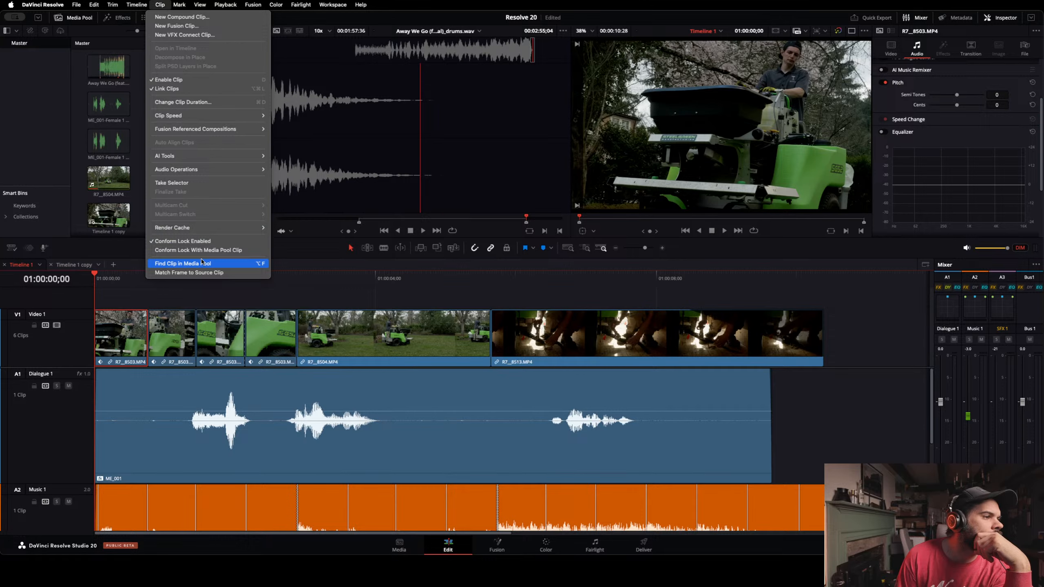
mouse_move(174, 5)
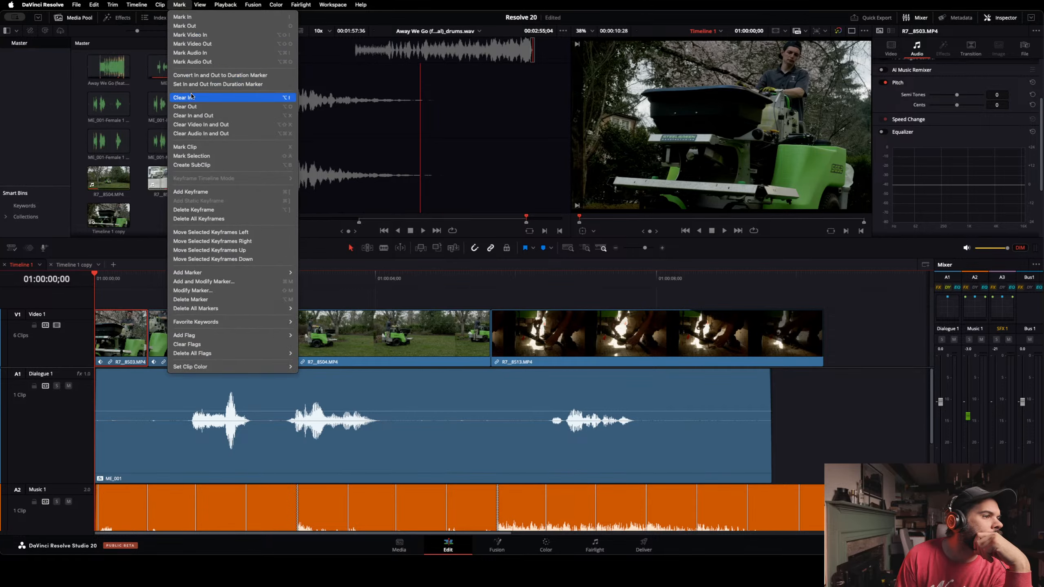
mouse_move(216, 5)
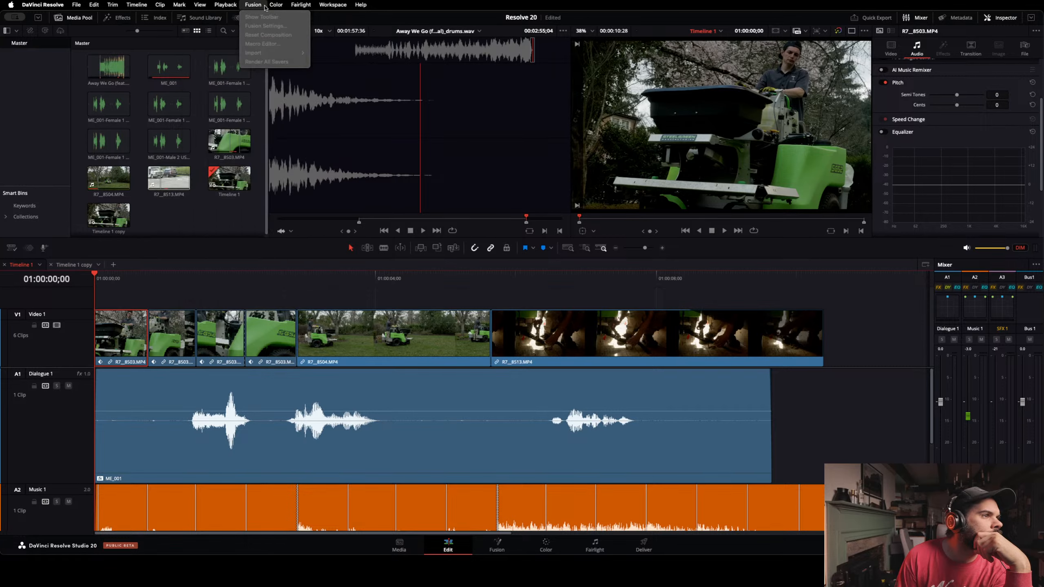
mouse_move(316, 7)
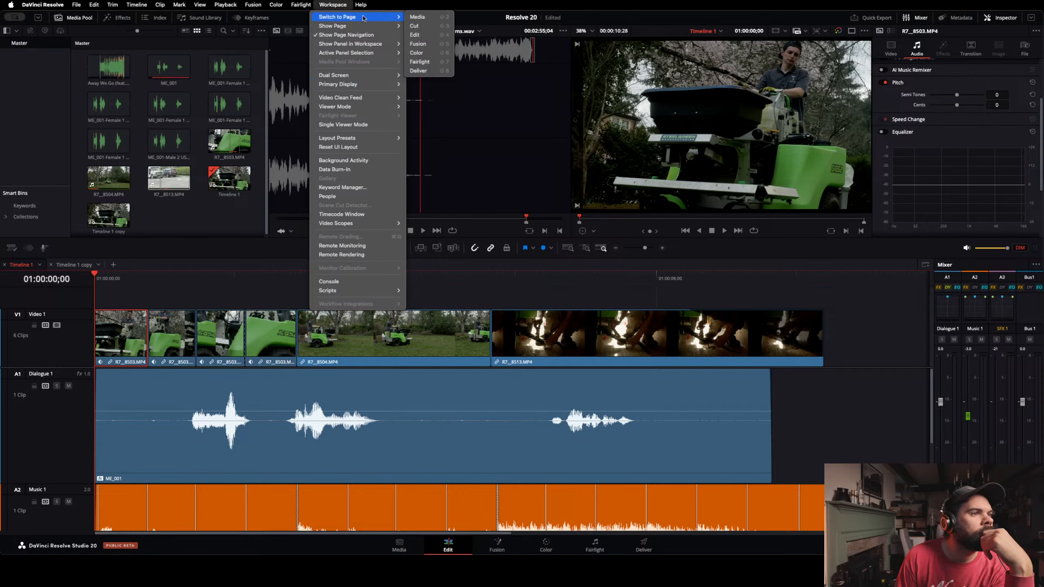
mouse_move(363, 26)
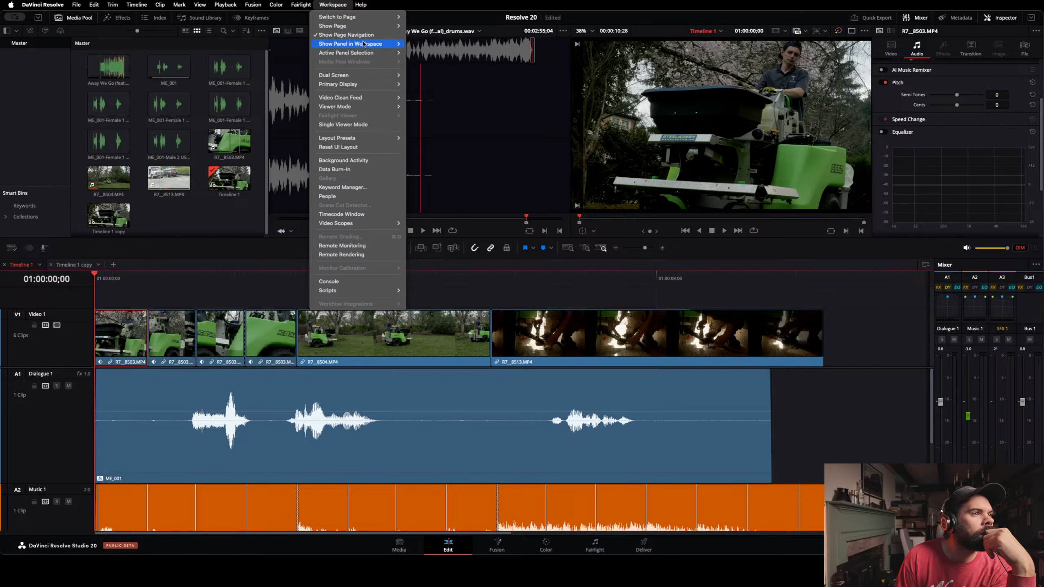
mouse_move(364, 46)
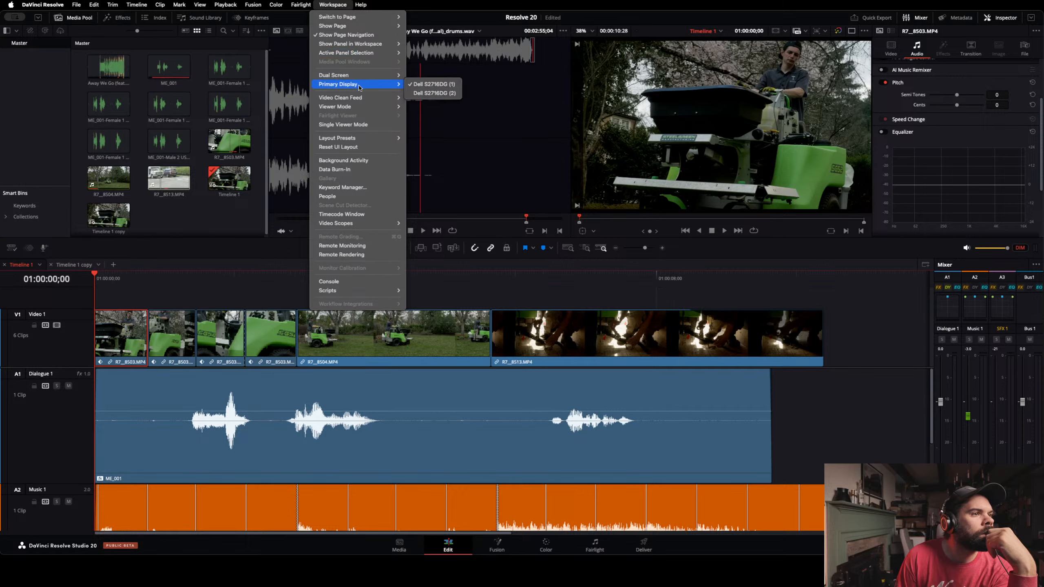
mouse_move(360, 98)
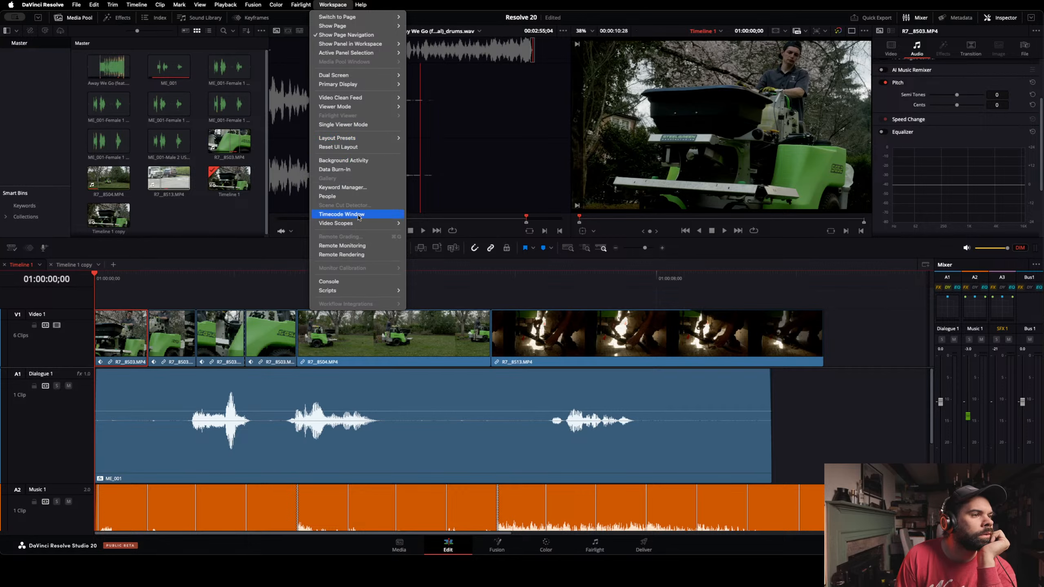
mouse_move(358, 226)
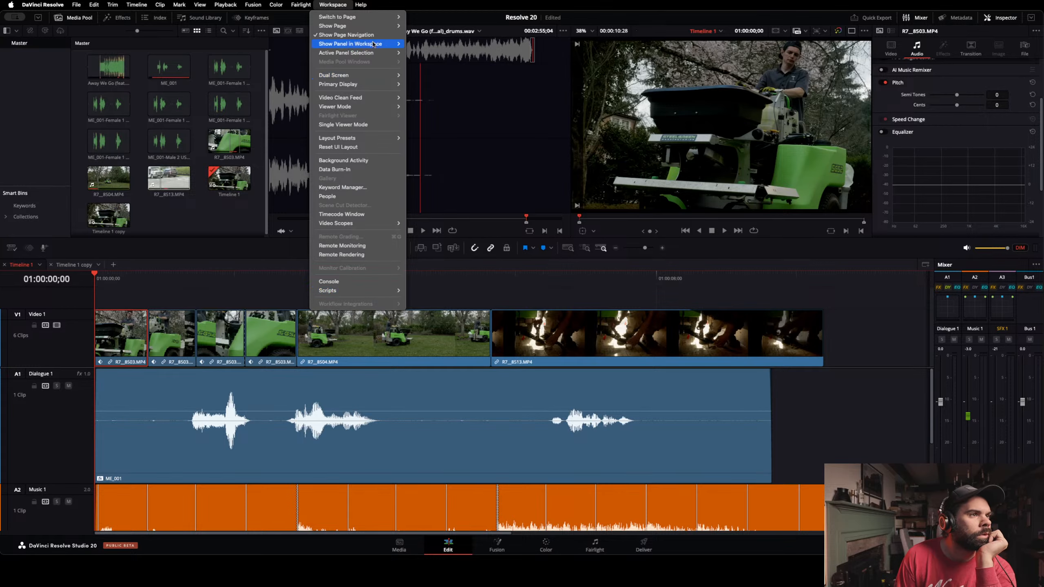
left_click(526, 259)
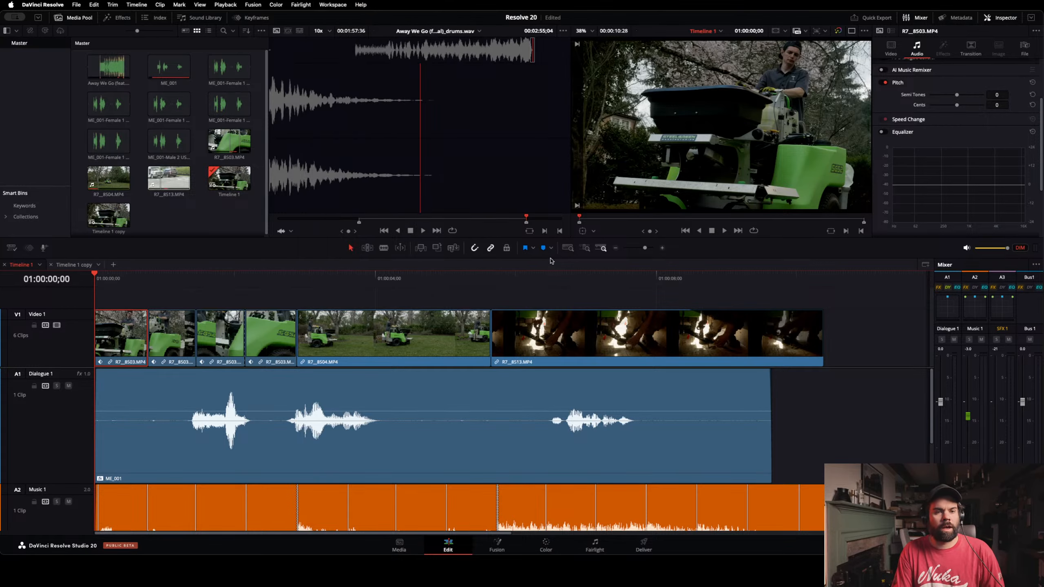
Step: Check the current timeline on the Color page, return to the Edit page and open Timeline 1 copy
left_click(554, 539)
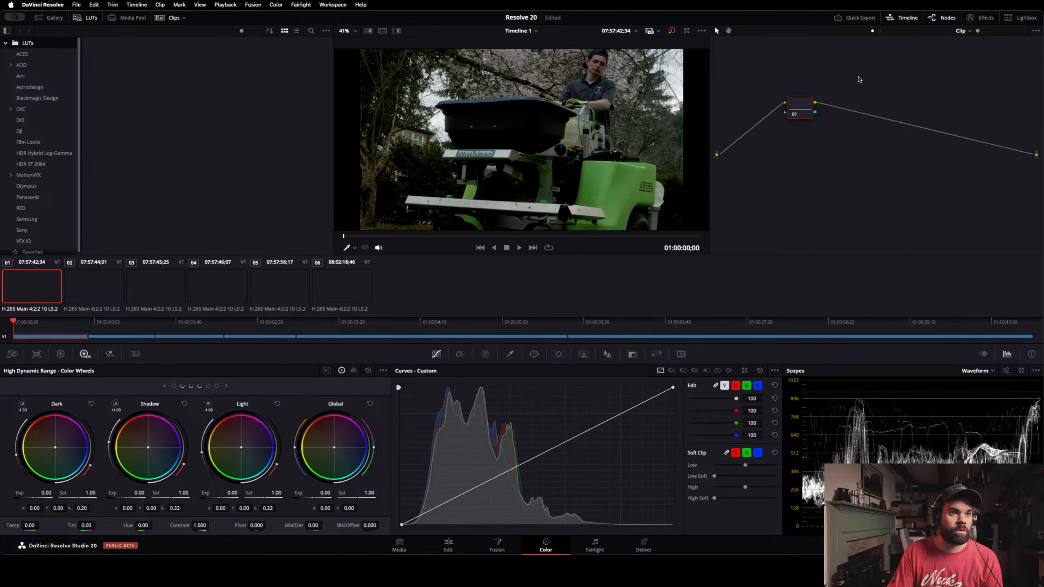
left_click(448, 549)
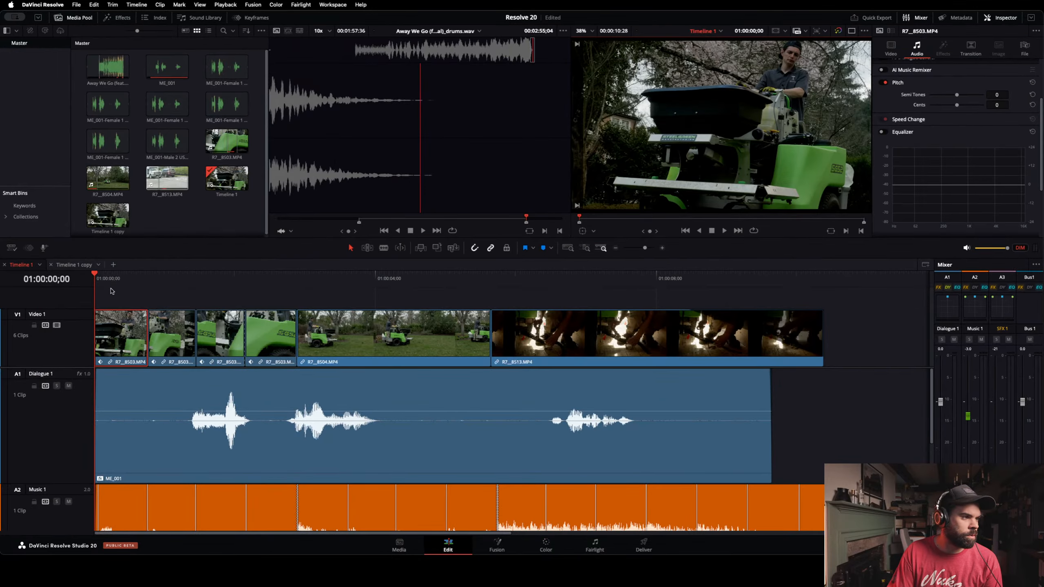
left_click(76, 265)
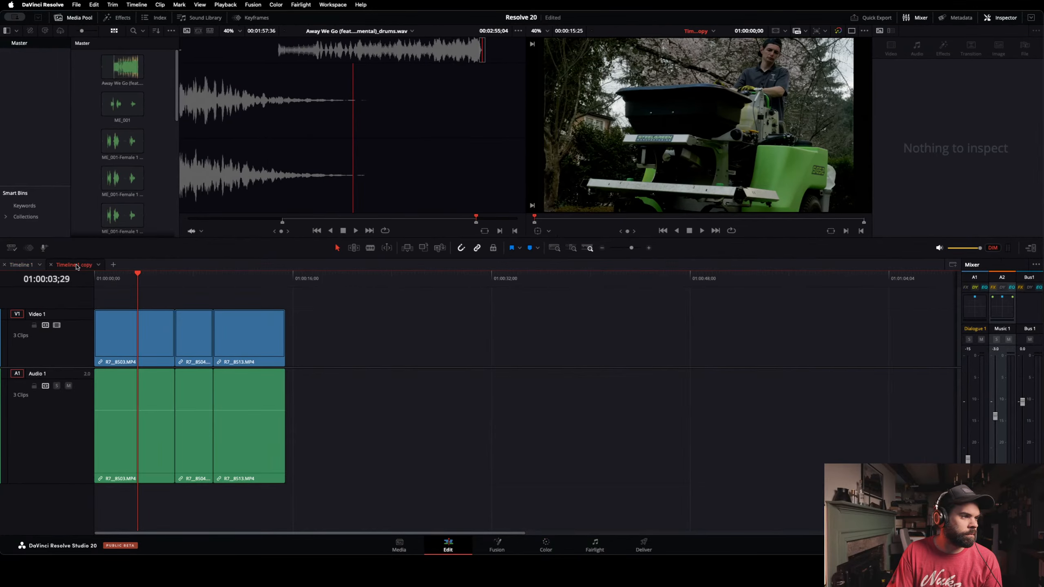
Step: View Timeline 1 copy on the Fairlight and Color pages and go back to the Edit page
left_click(605, 548)
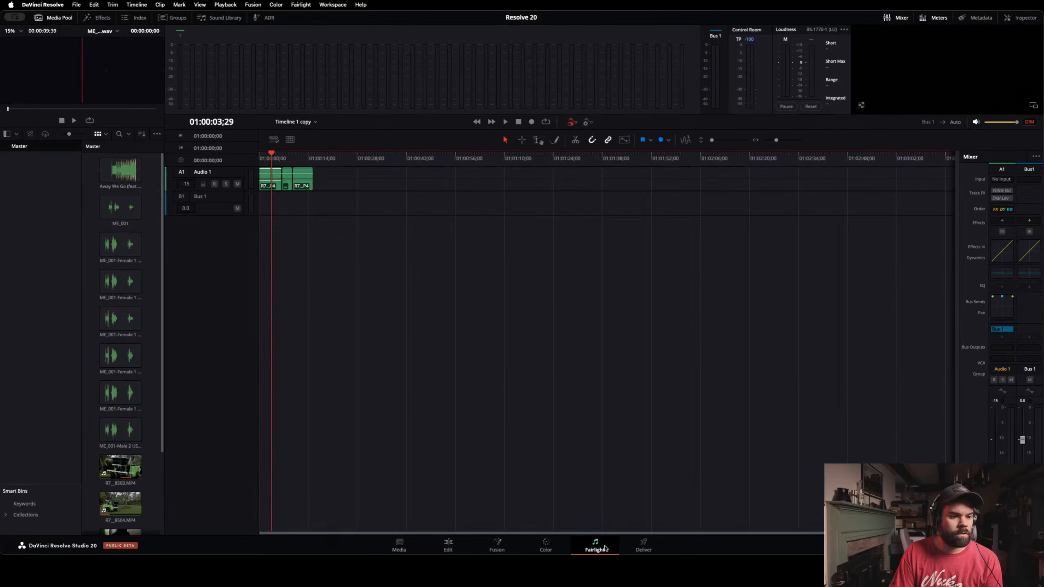
left_click(558, 547)
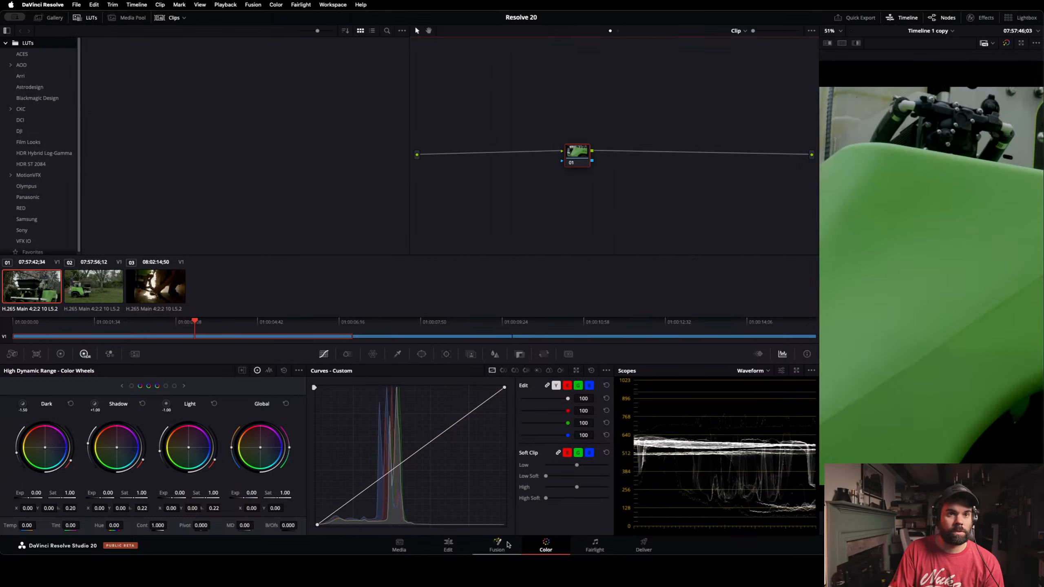
left_click(458, 546)
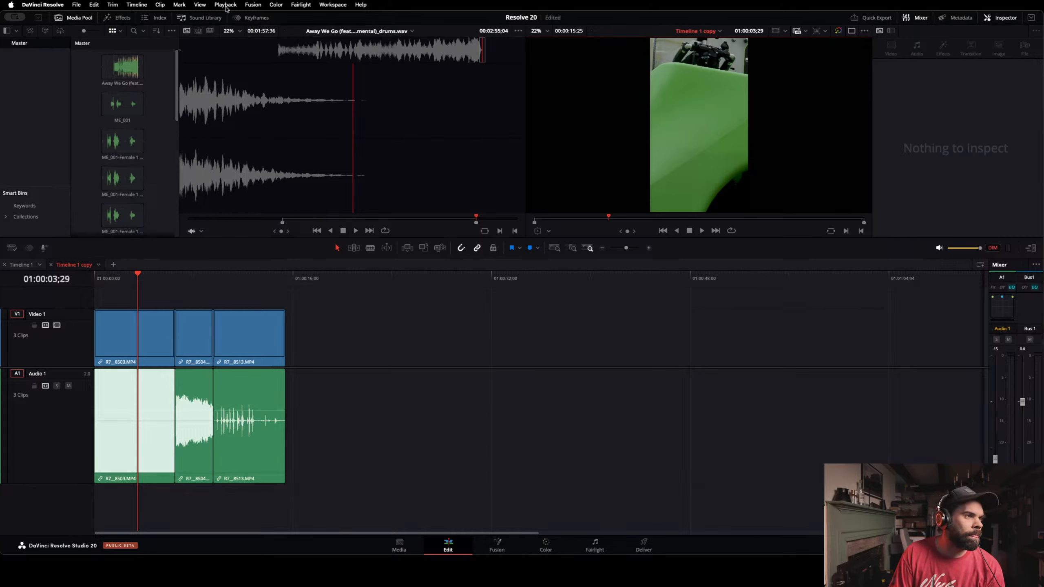
Step: Enable the Cut page in the page navigation and open it
left_click(328, 5)
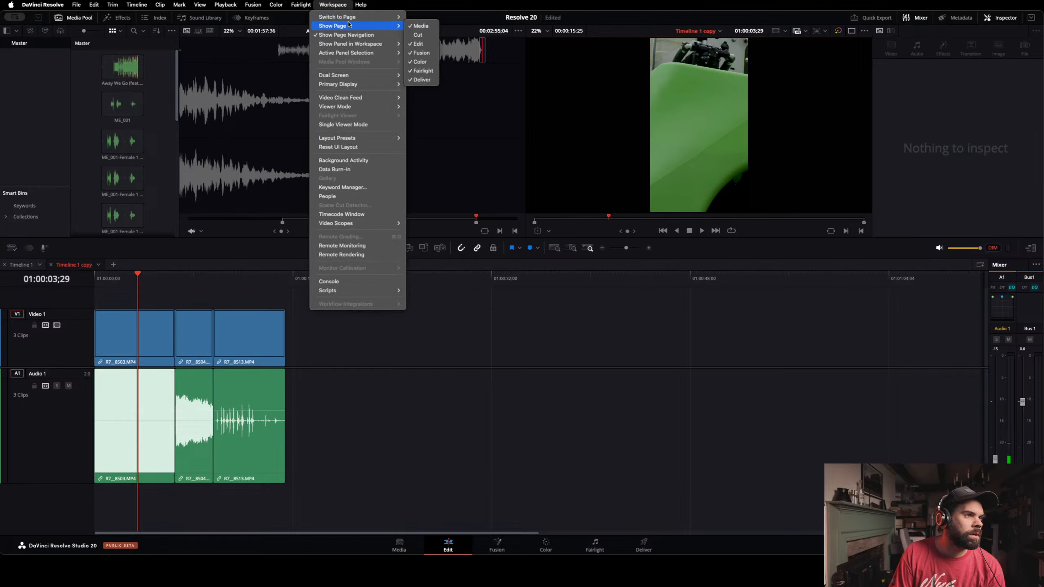
left_click(417, 35)
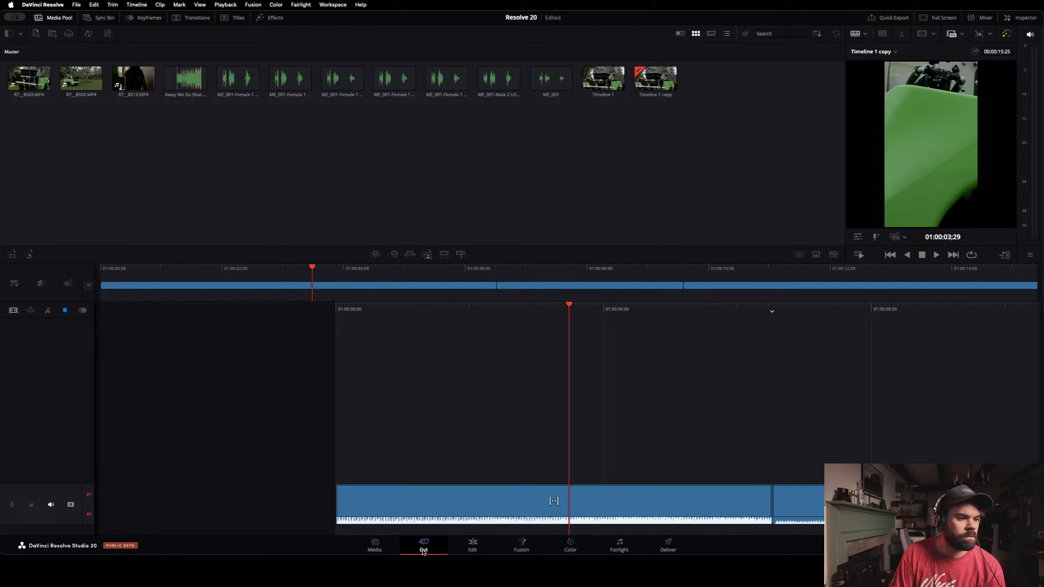
left_click(423, 551)
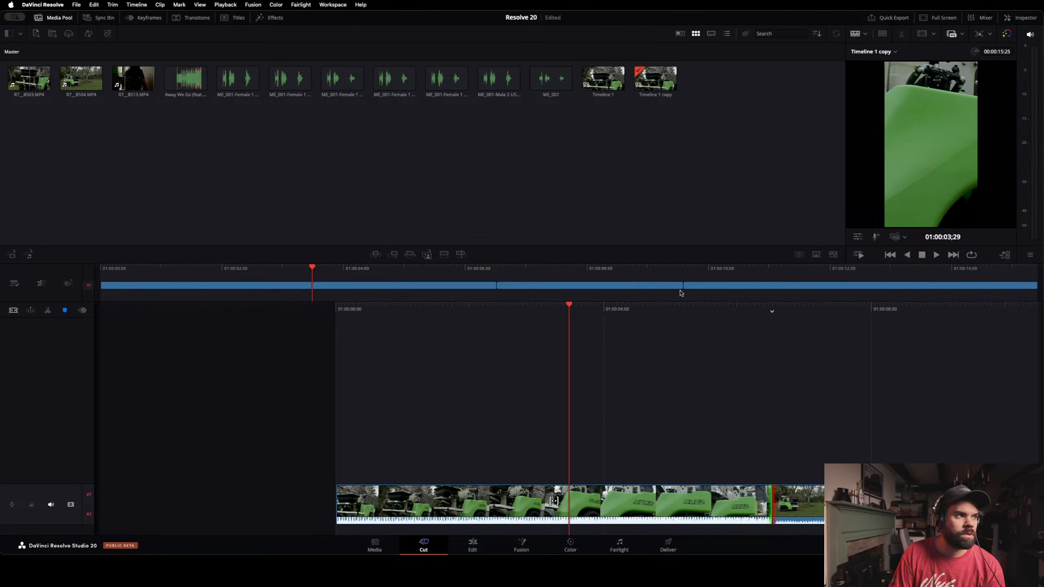
Step: Enlarge the Cut page's viewer in height and width, and return to the Edit page
left_click_drag(876, 263, 855, 370)
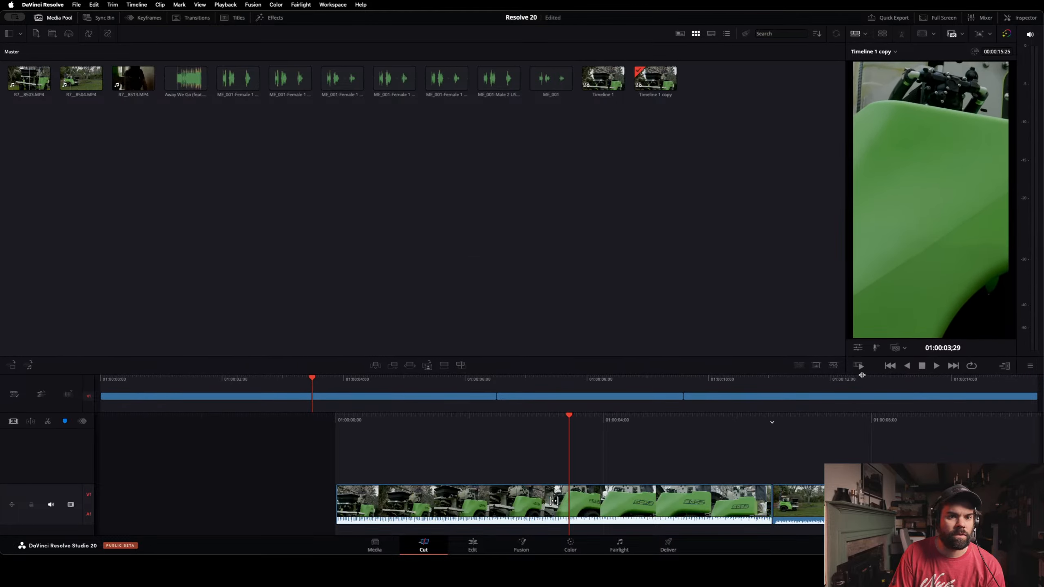
left_click_drag(844, 319, 721, 312)
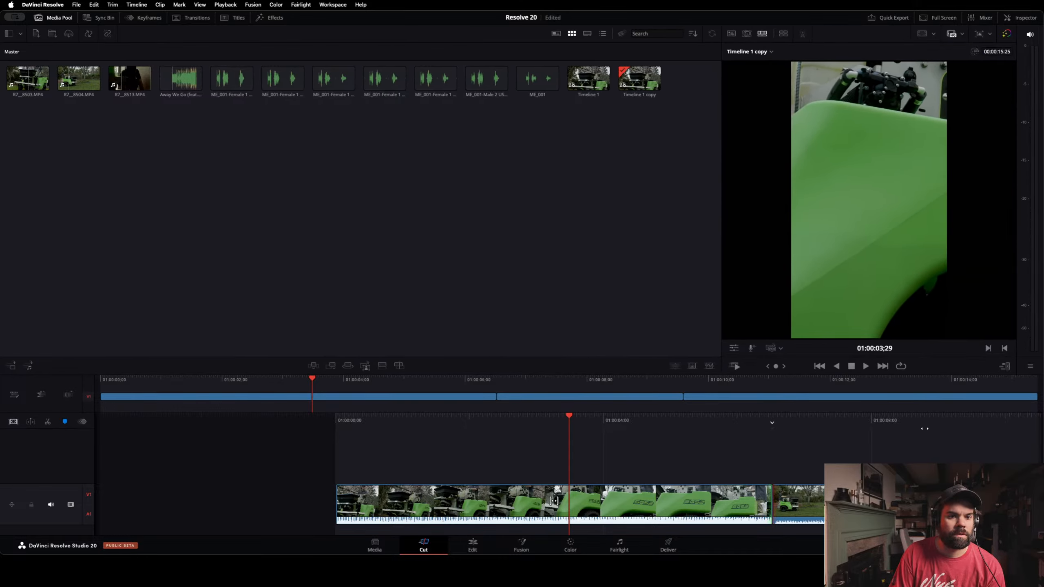
left_click_drag(942, 374, 941, 352)
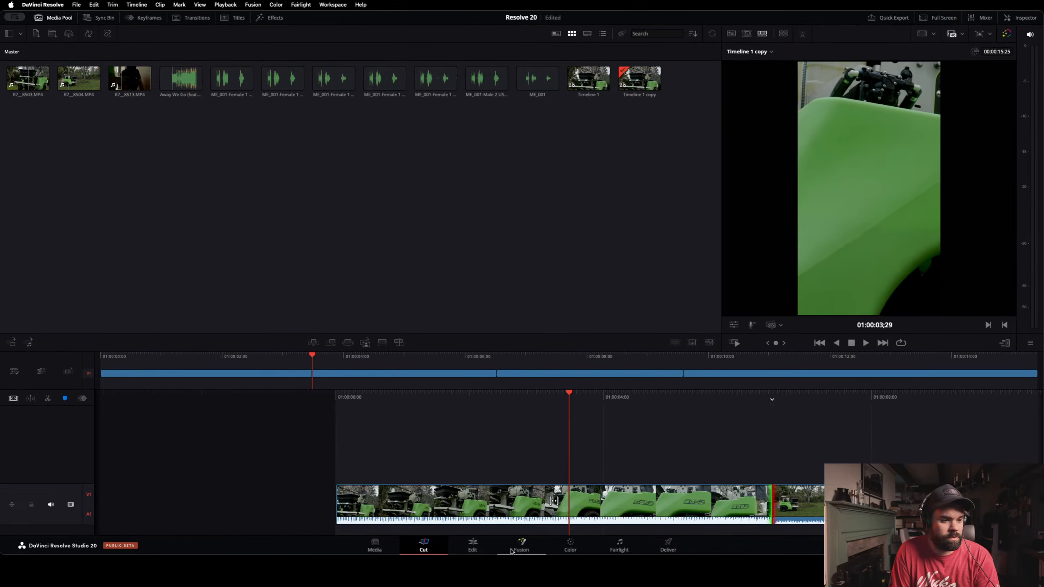
left_click(480, 545)
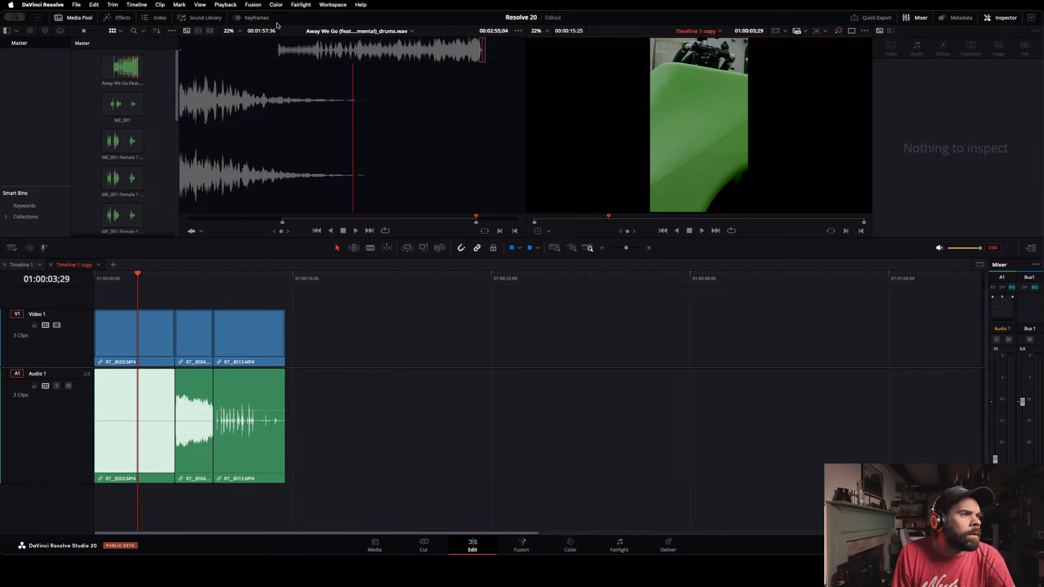
left_click(268, 5)
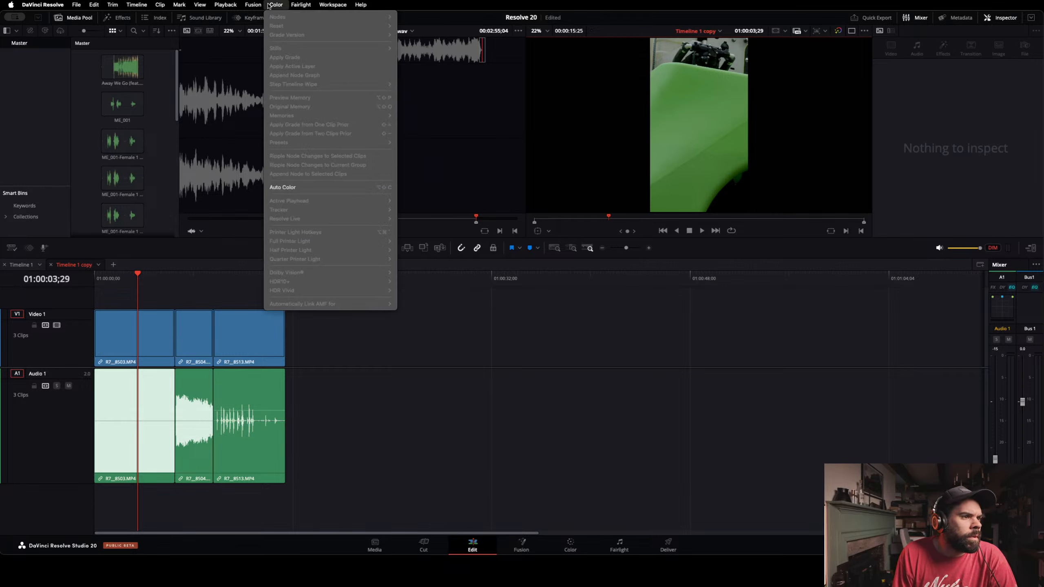
mouse_move(246, 6)
mouse_move(209, 6)
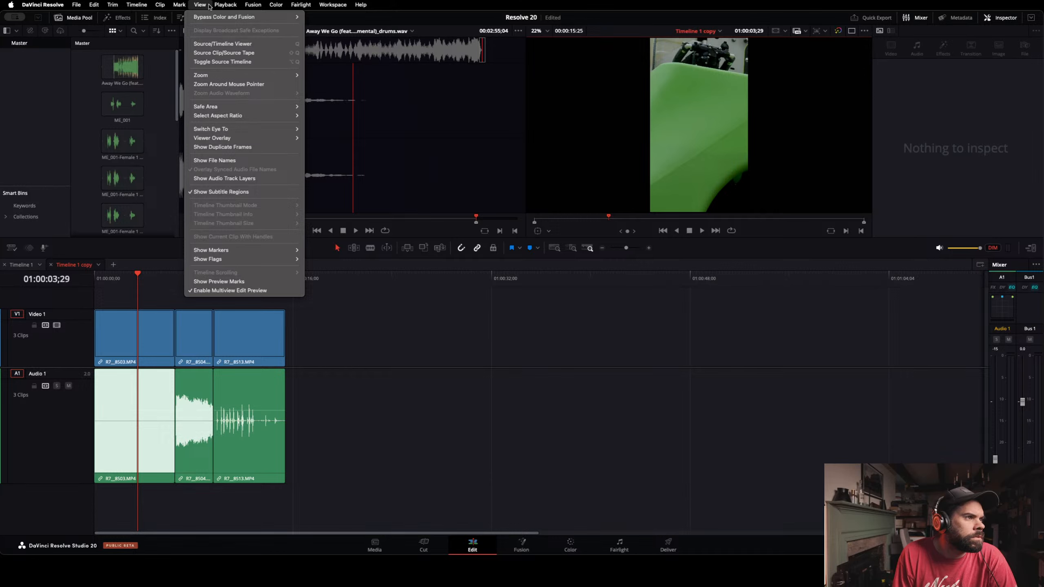
mouse_move(302, 5)
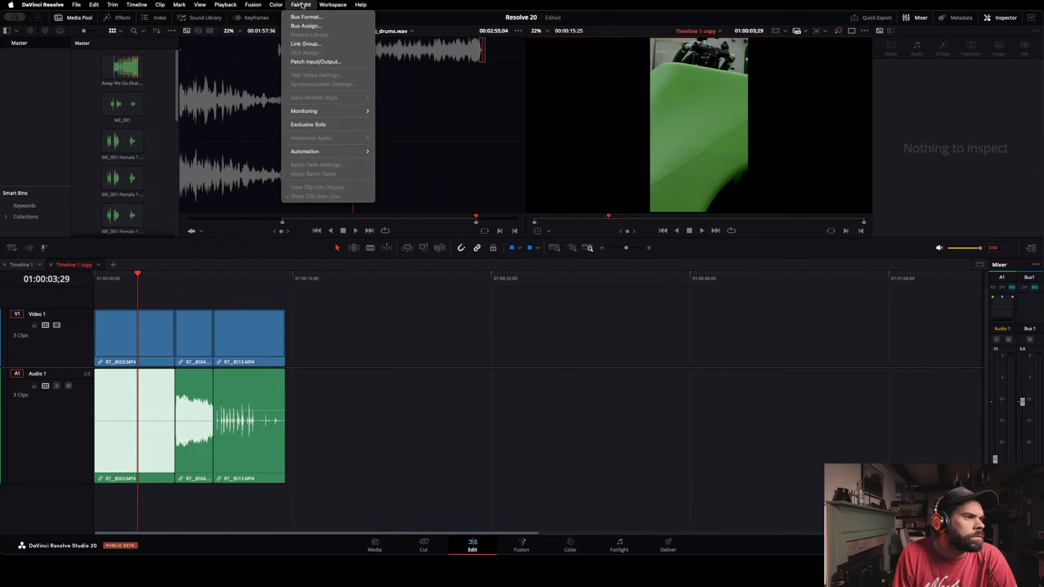
mouse_move(328, 115)
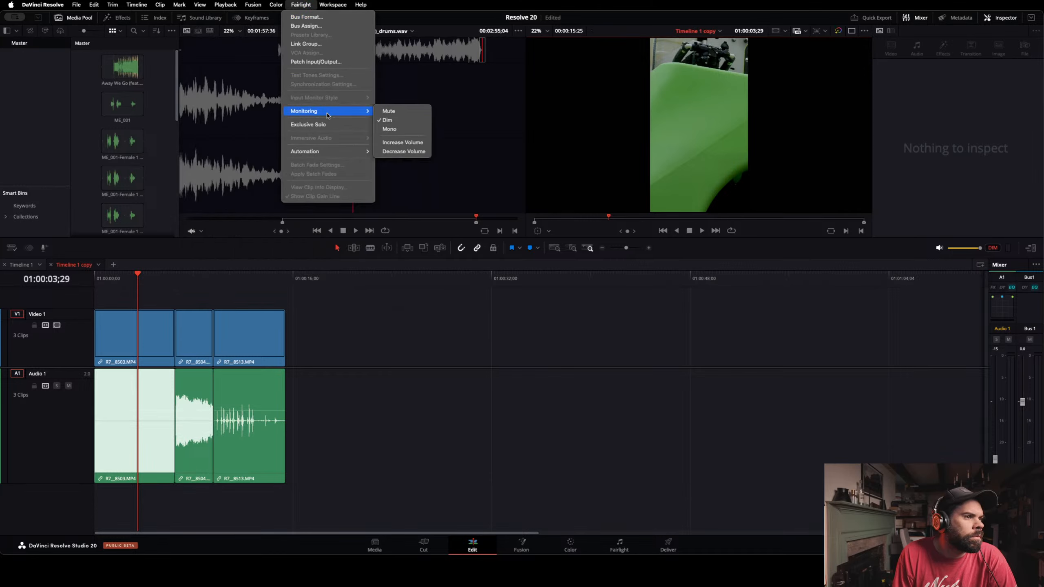
mouse_move(326, 151)
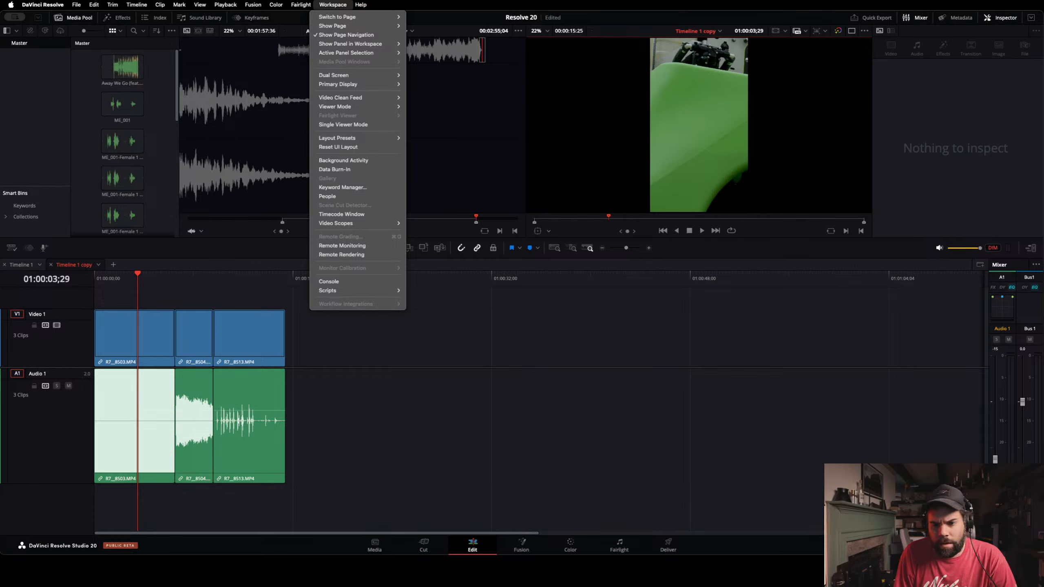
key("Escape")
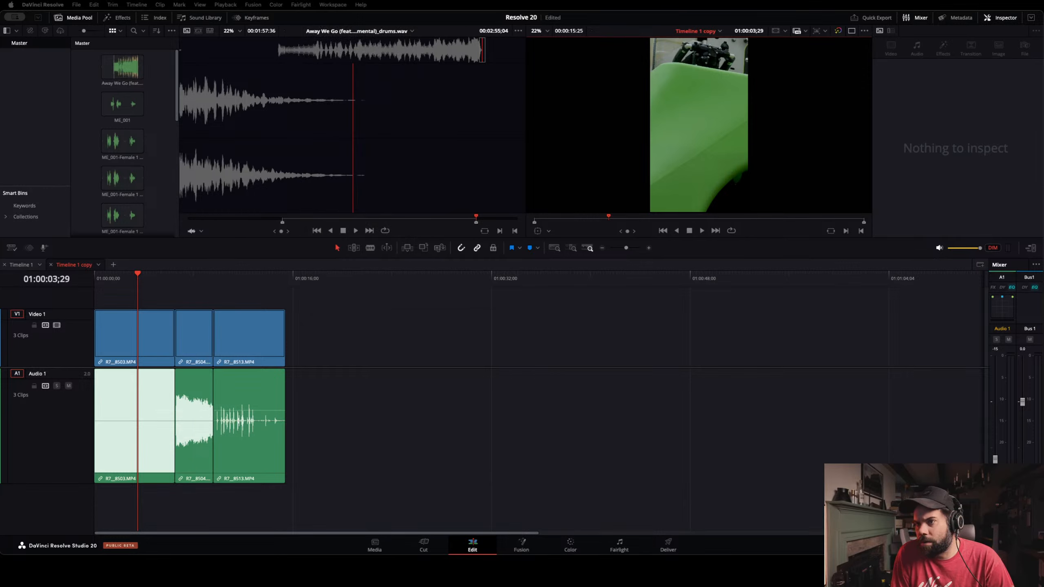
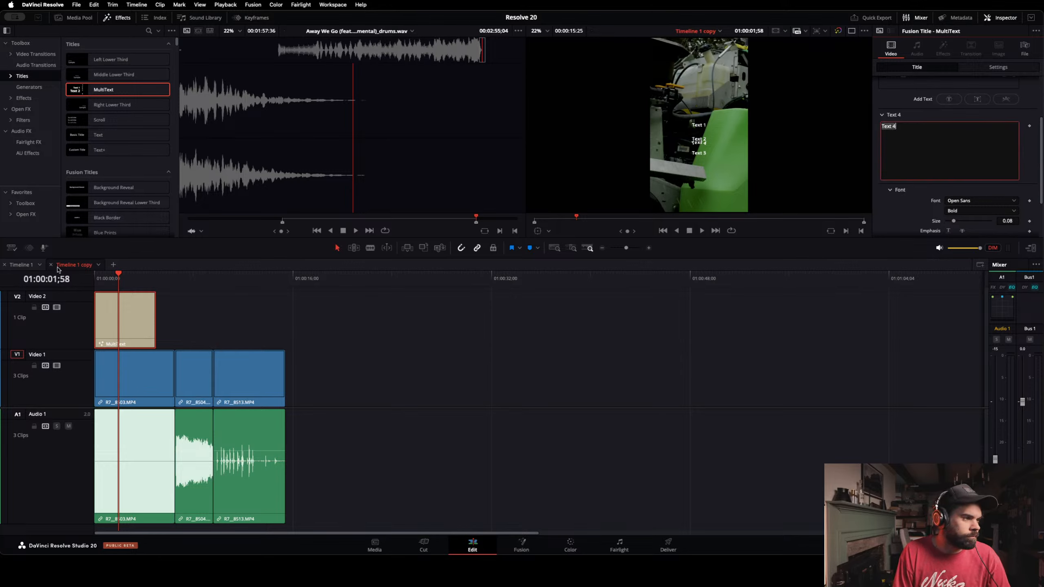
Step: Copy the MultiText title from Timeline 1 copy to the start of Timeline 1 and select its Text 4 entry
left_click(138, 325)
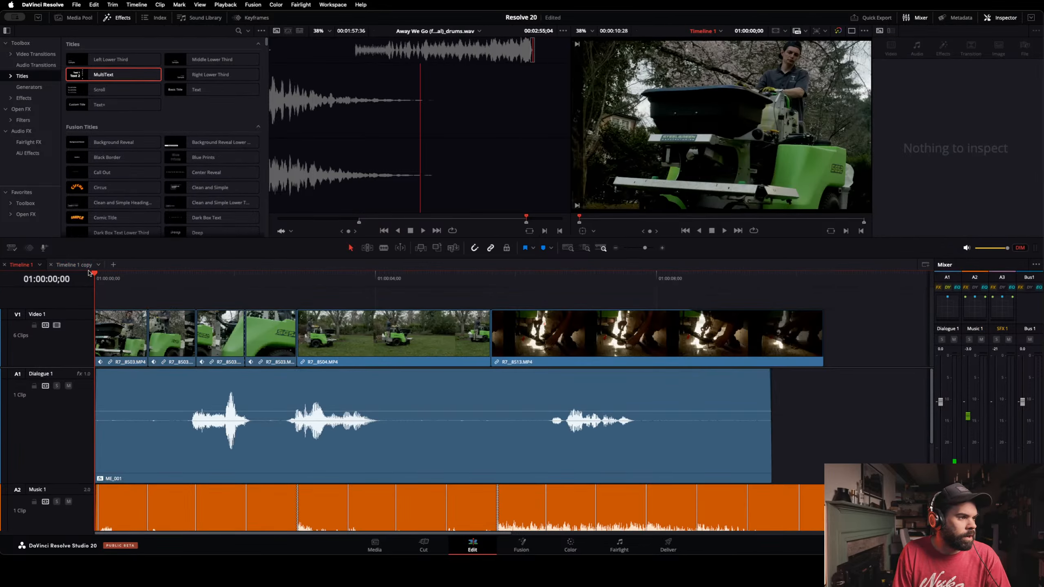
key("super+v")
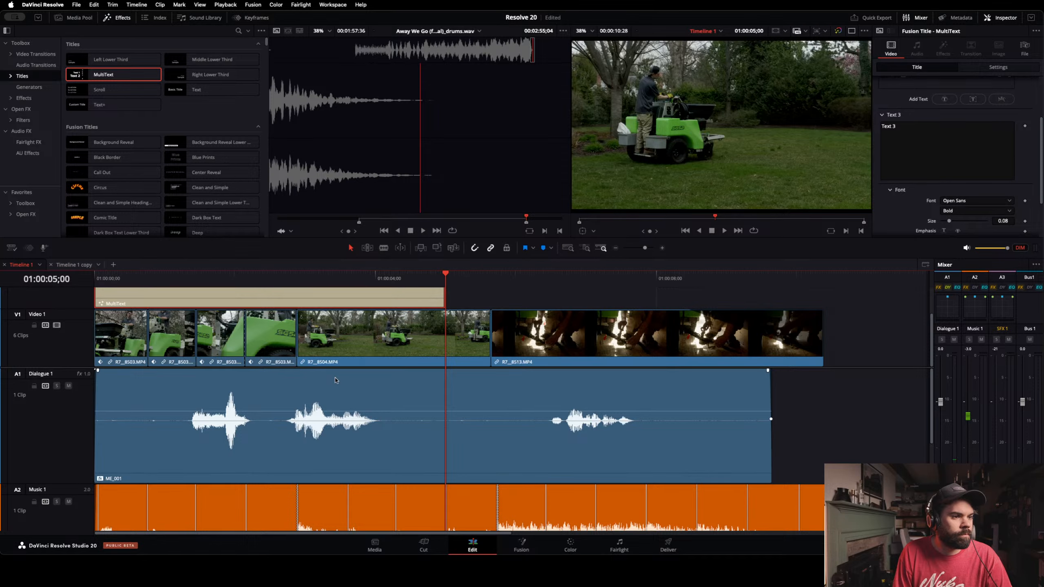
scroll(913, 210, "up", 3)
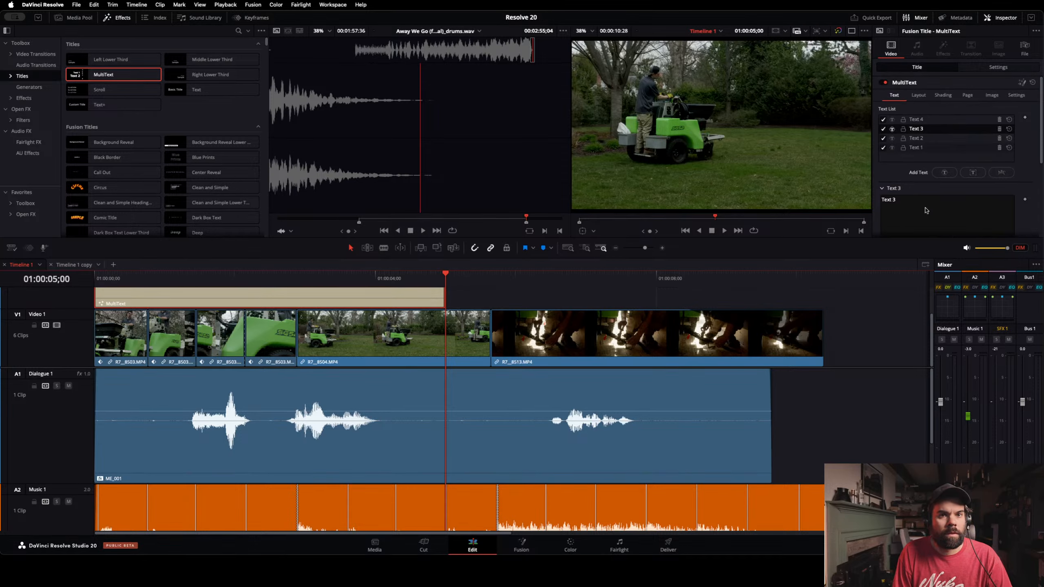
left_click(916, 120)
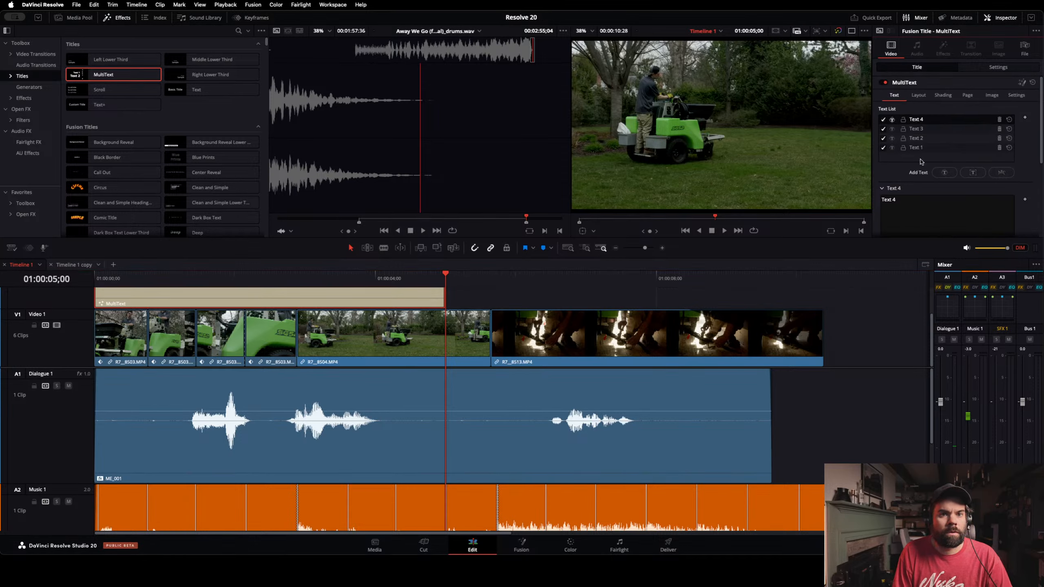
Step: Replace the Text 4 wording with "Total Turf Management" and move the playhead to 01:00:02;09
scroll(927, 208, "down", 2)
left_click(902, 150)
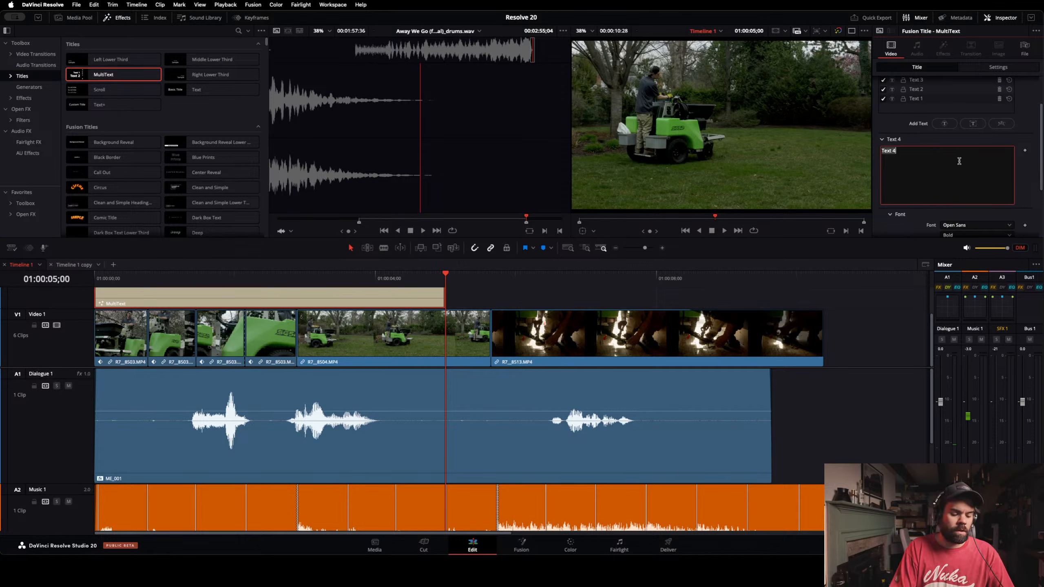
type("Total")
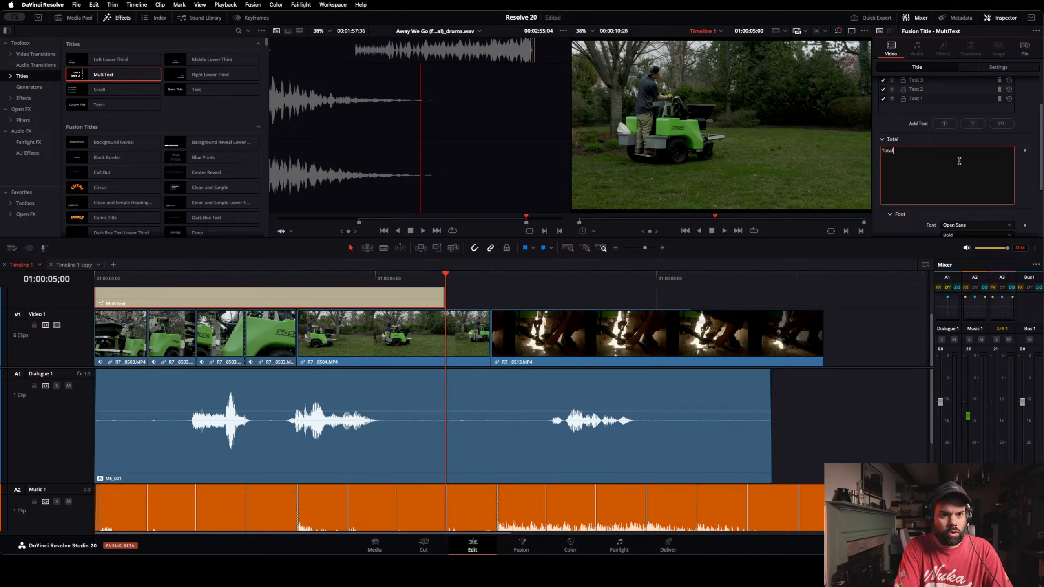
type(" Turf Management")
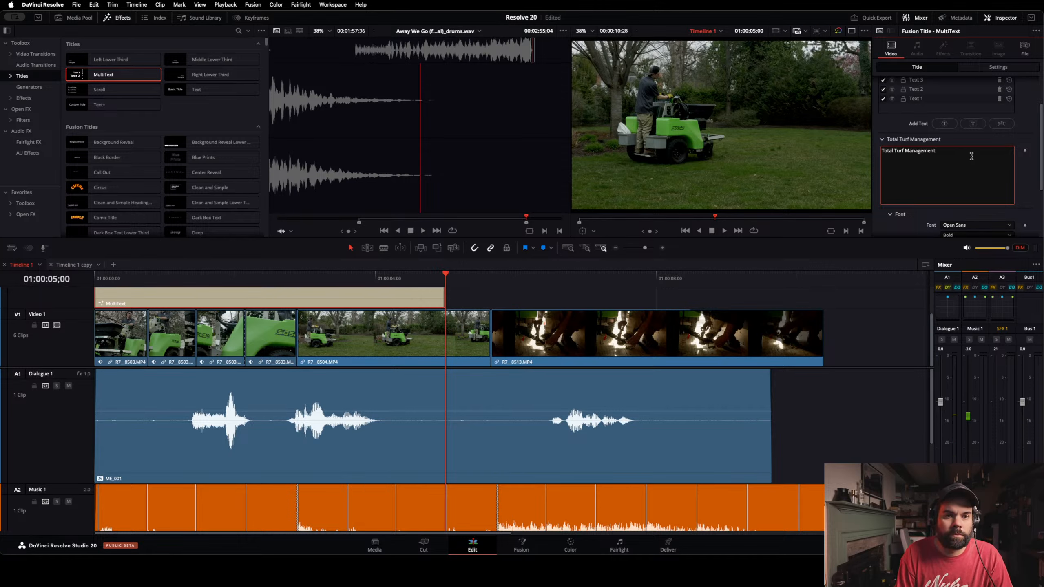
scroll(975, 159, "down", 4)
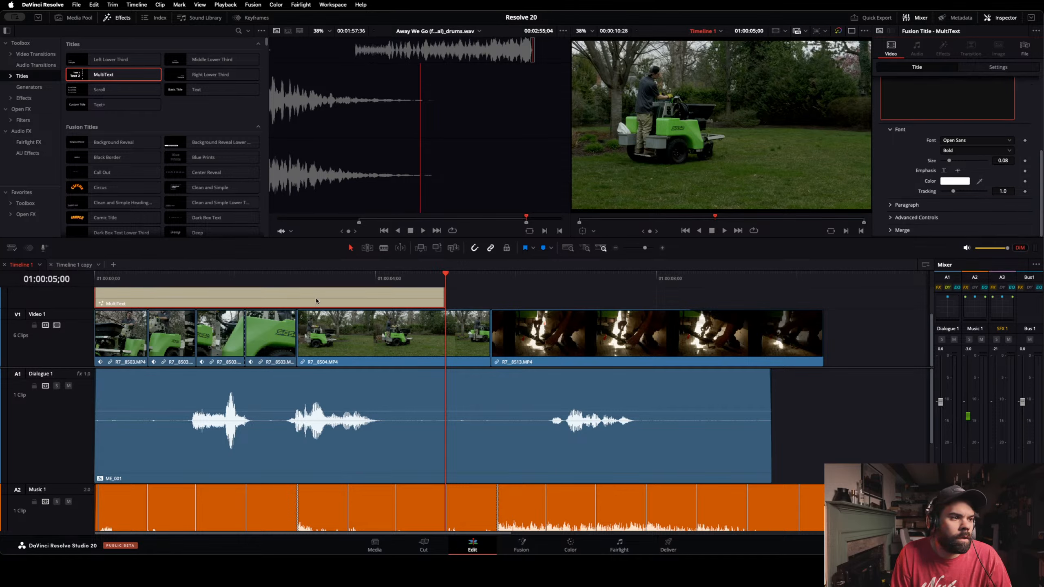
left_click_drag(272, 276, 246, 276)
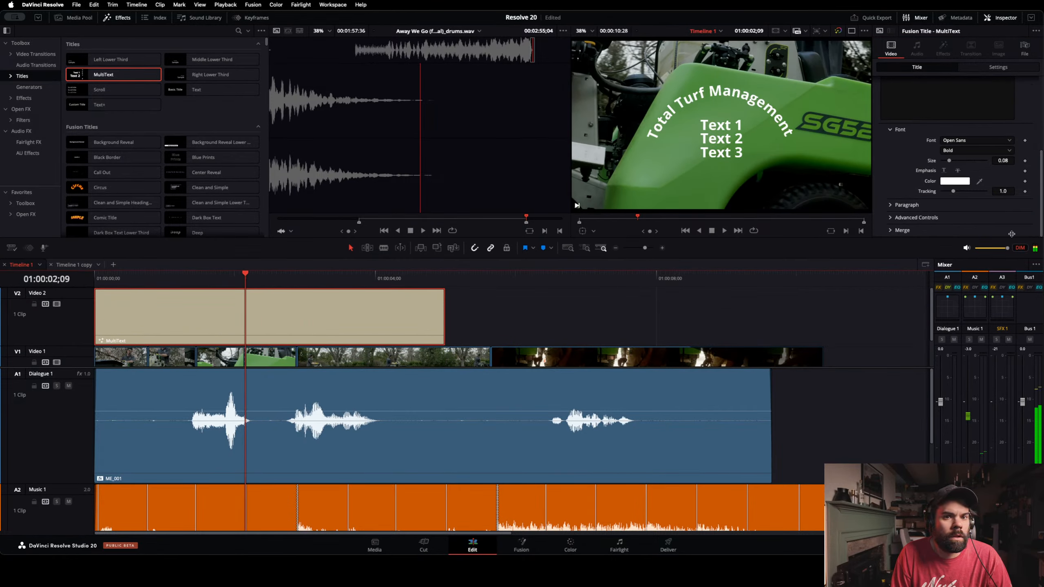
Step: Set the font of the Total Turf Management text to Star Jedi
left_click(1009, 141)
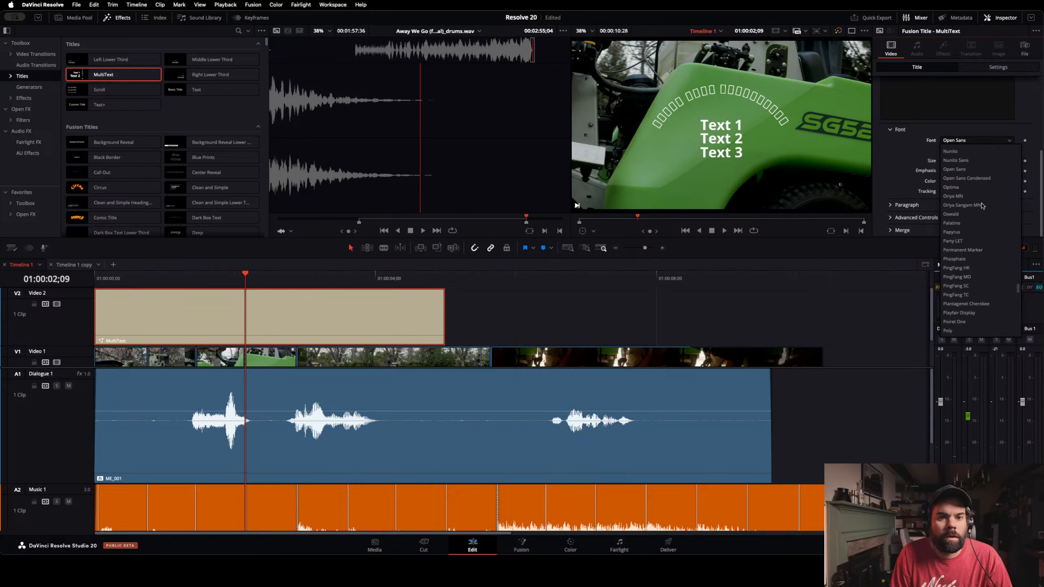
scroll(983, 218, "down", 5)
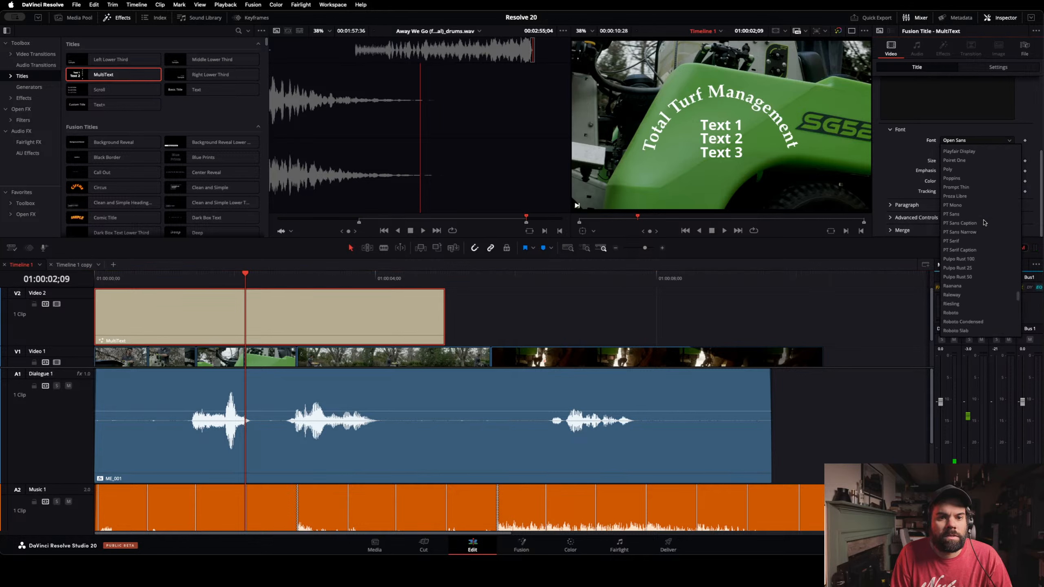
scroll(987, 229, "up", 1)
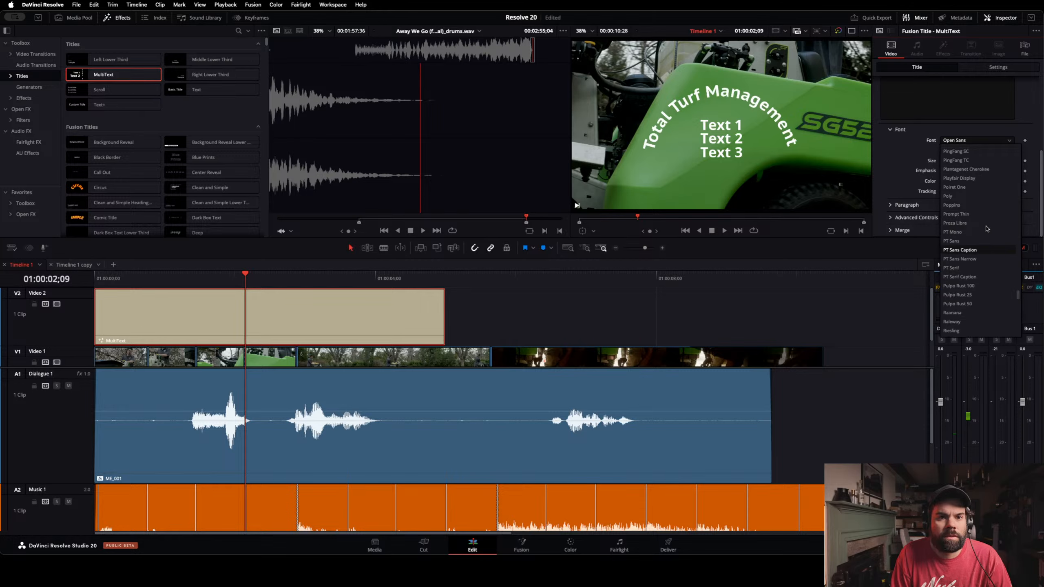
scroll(986, 229, "up", 4)
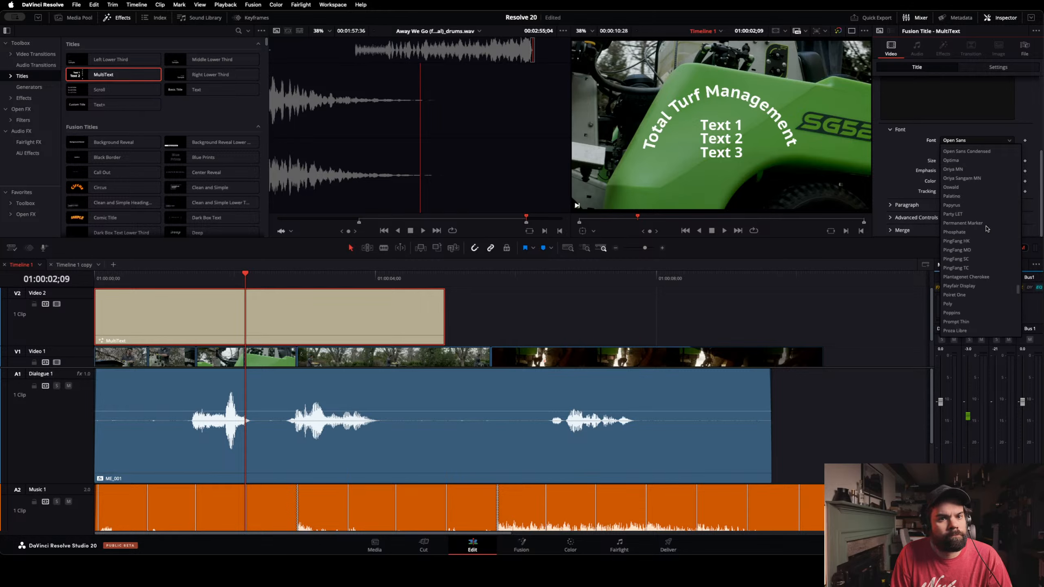
scroll(986, 229, "up", 2)
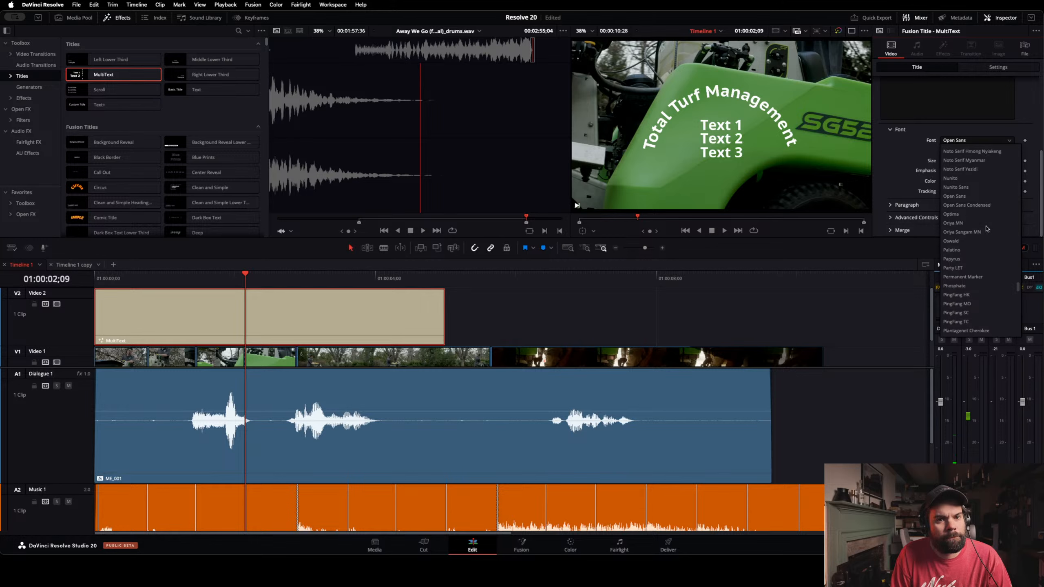
scroll(987, 228, "down", 3)
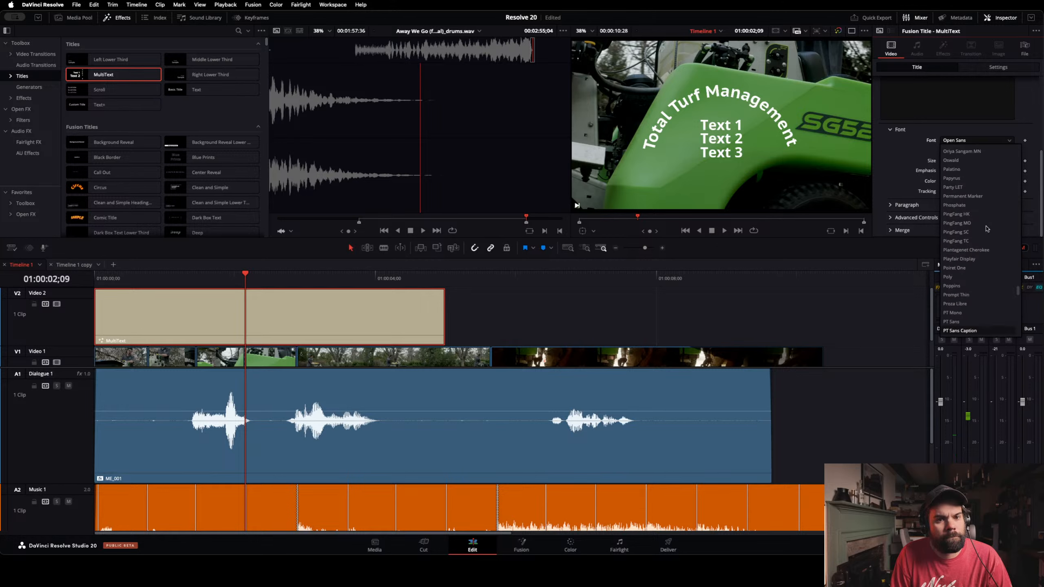
scroll(987, 228, "down", 8)
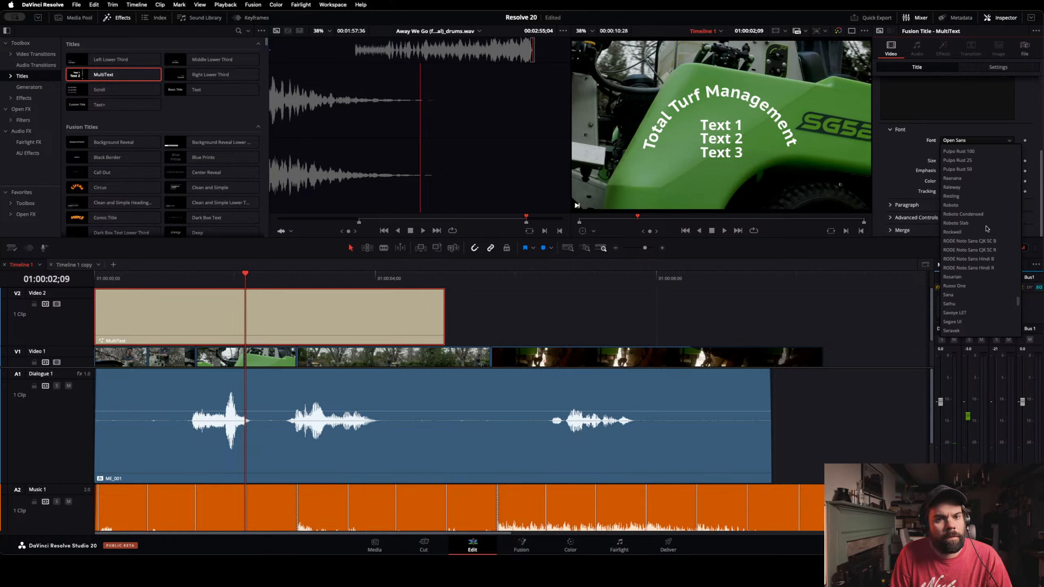
scroll(987, 229, "down", 7)
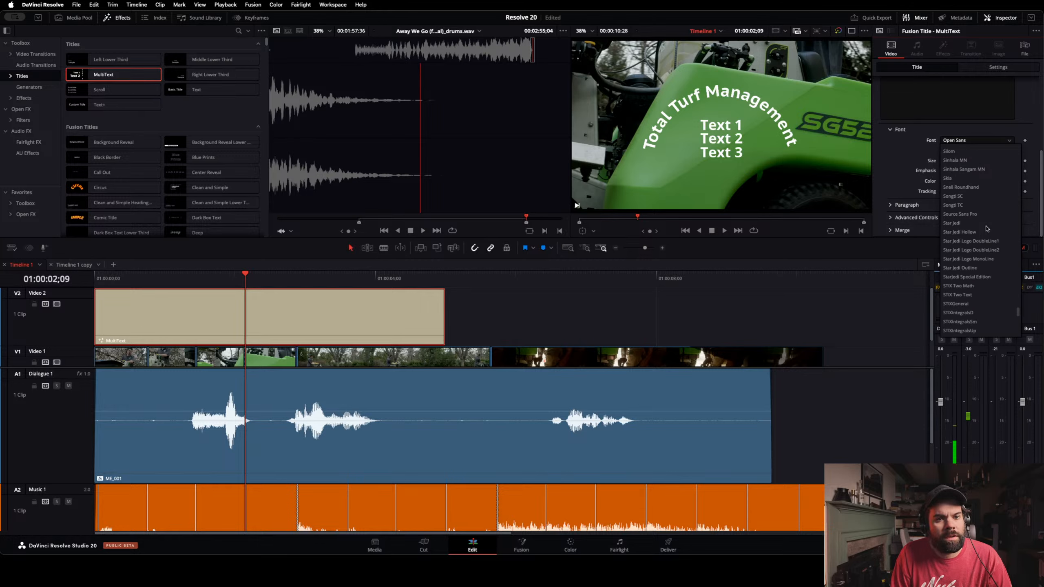
scroll(986, 229, "up", 7)
scroll(987, 228, "down", 7)
left_click(952, 224)
Step: Change the Total Turf Management text color to a slightly darkened orange and save the project
left_click(959, 181)
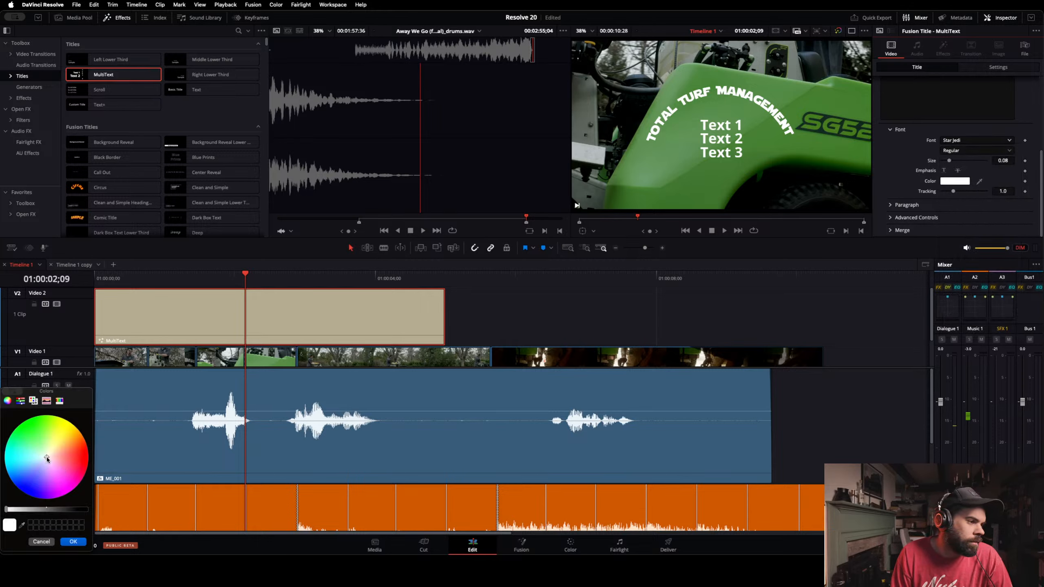
mouse_move(47, 459)
left_mouse_down()
mouse_move(94, 418)
mouse_move(159, 400)
mouse_move(157, 392)
left_mouse_up()
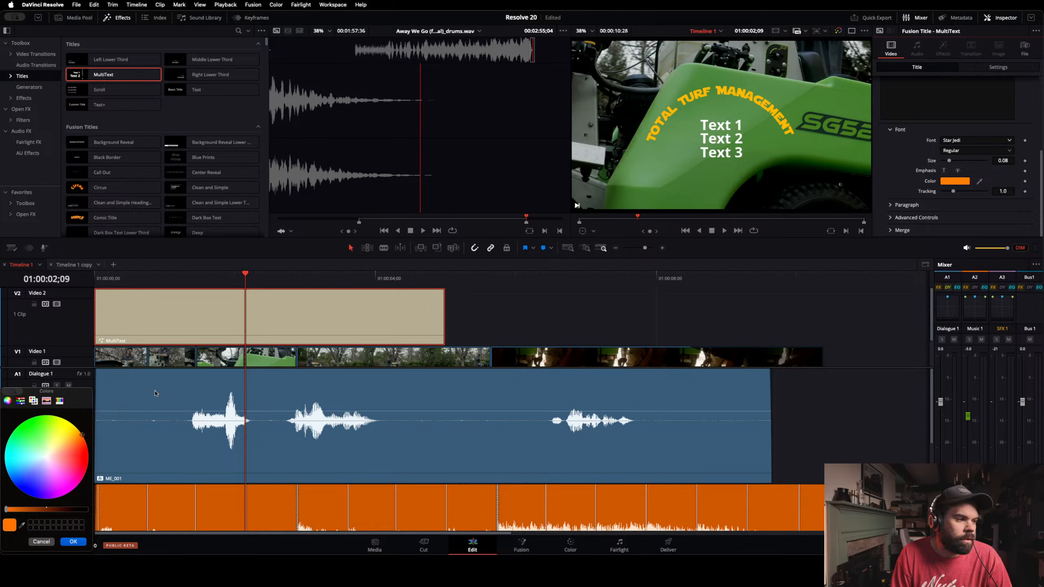
left_click_drag(8, 509, 21, 509)
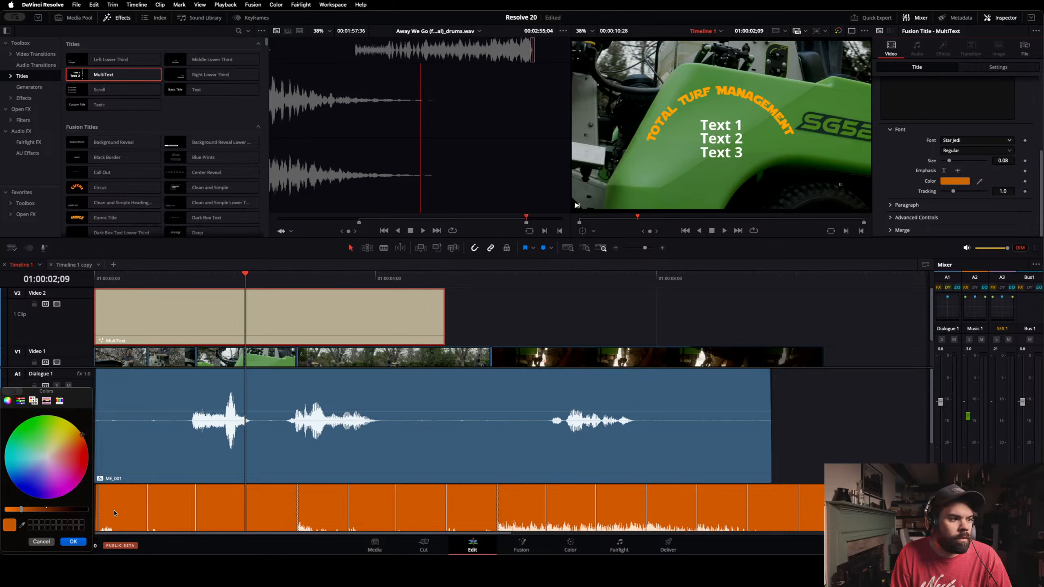
key("Return")
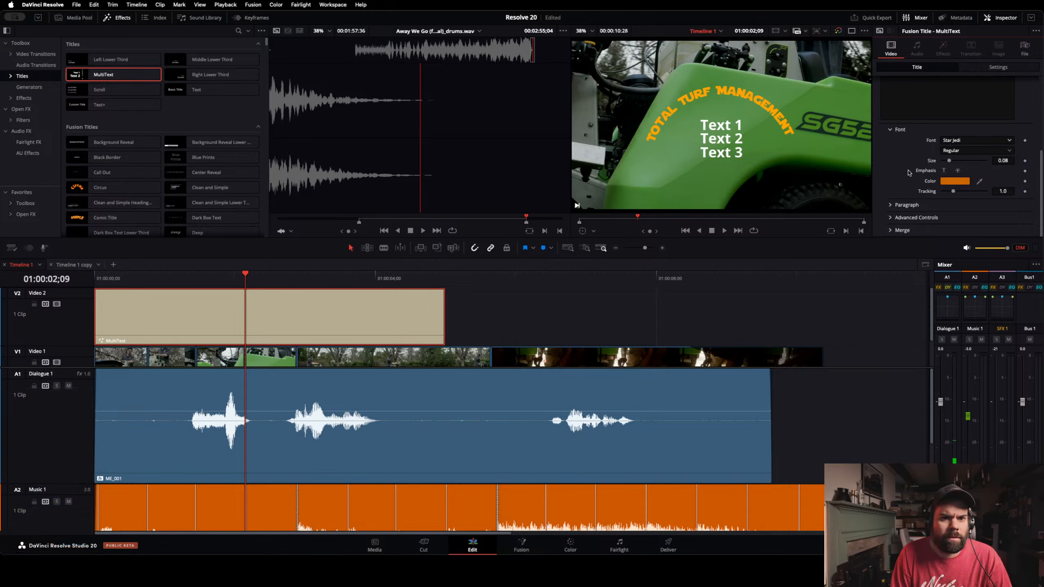
key("super+s")
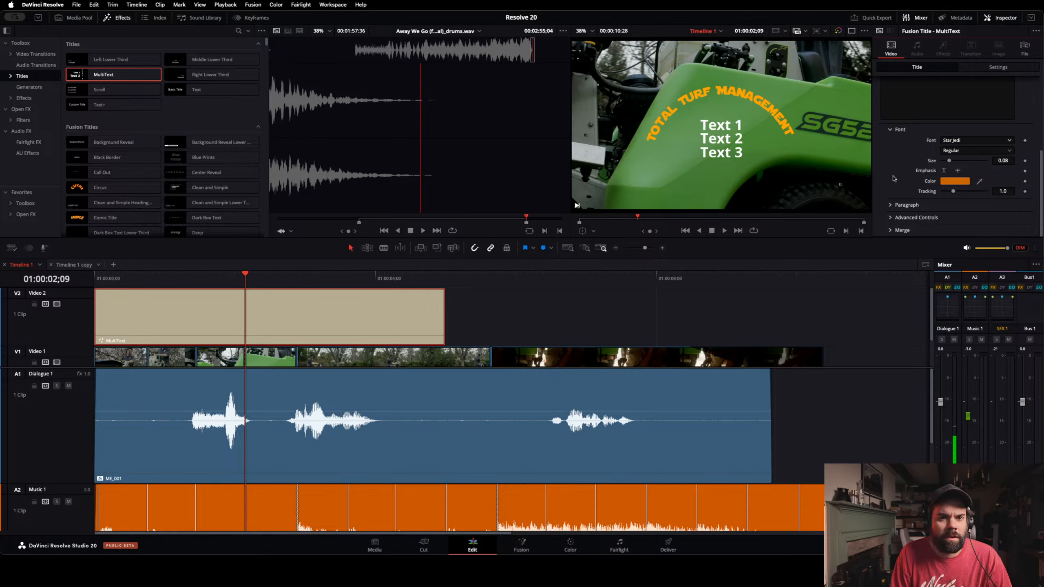
Step: Examine the Paragraph settings and Advanced Controls of the Total Turf Management text, including Force Monospaced
left_click(889, 130)
scroll(938, 175, "up", 4)
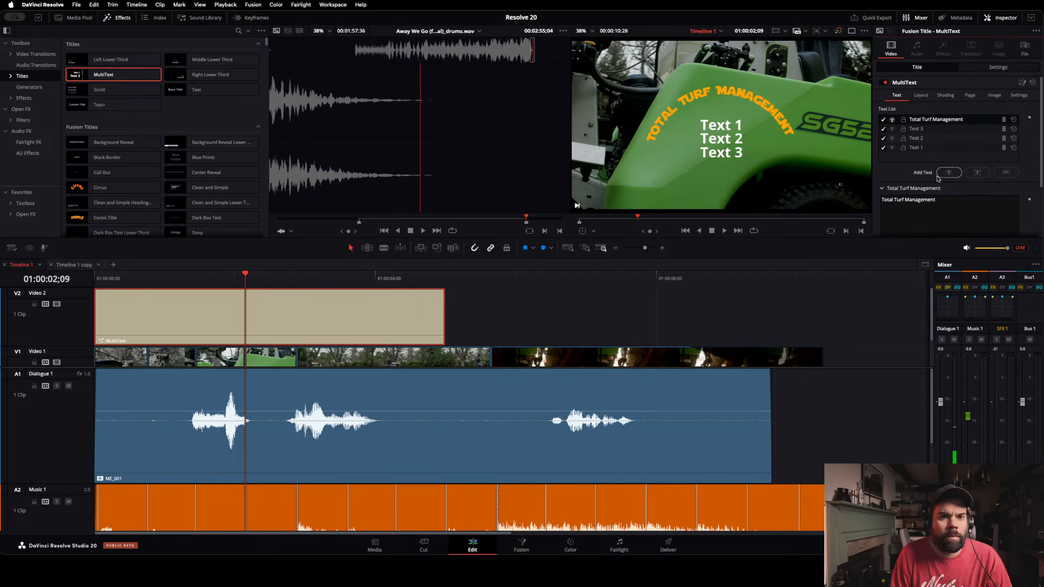
scroll(919, 183, "down", 4)
left_click(890, 193)
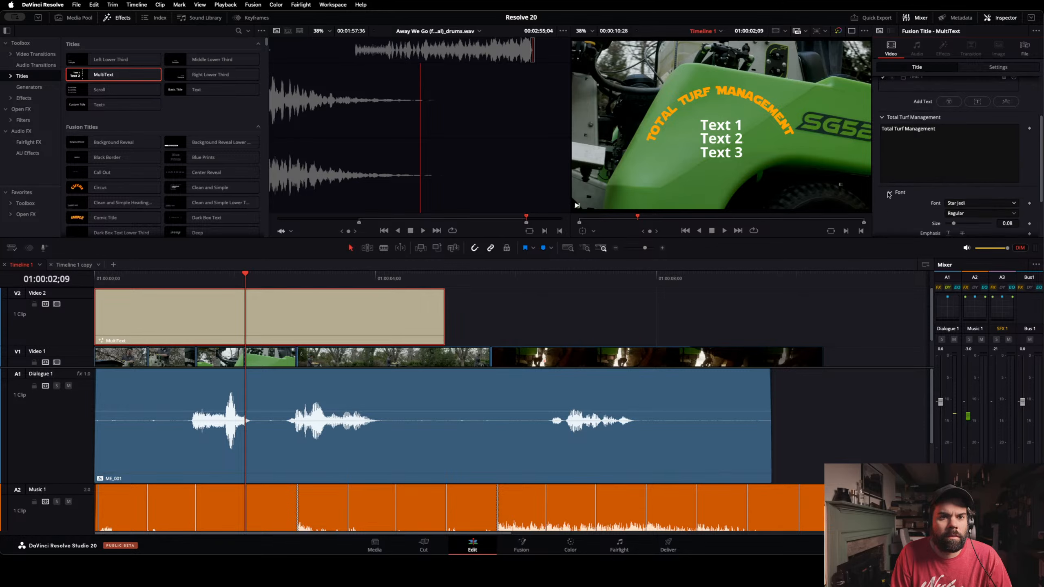
scroll(934, 203, "down", 3)
left_click(891, 206)
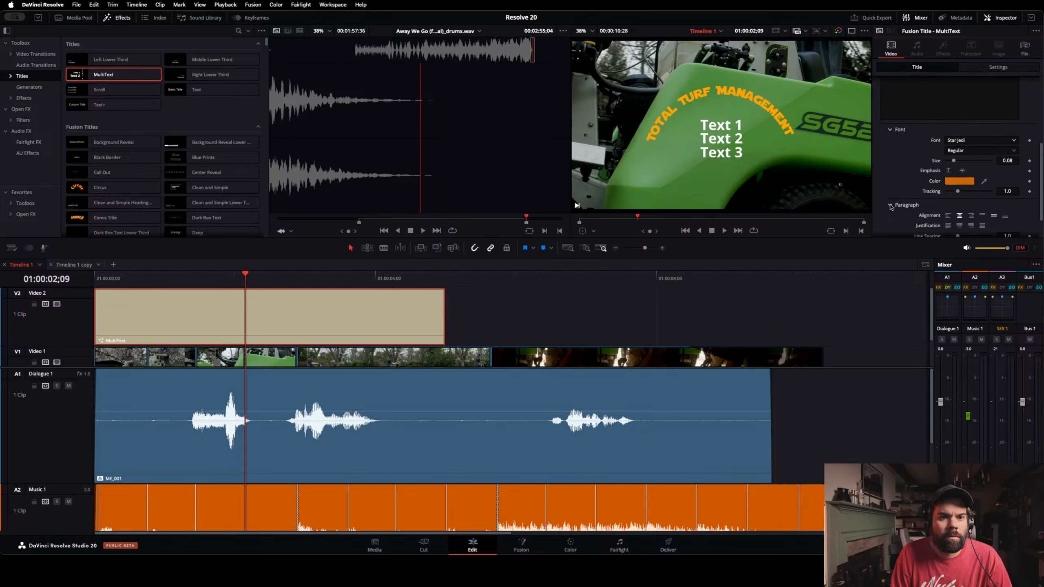
scroll(904, 200, "down", 2)
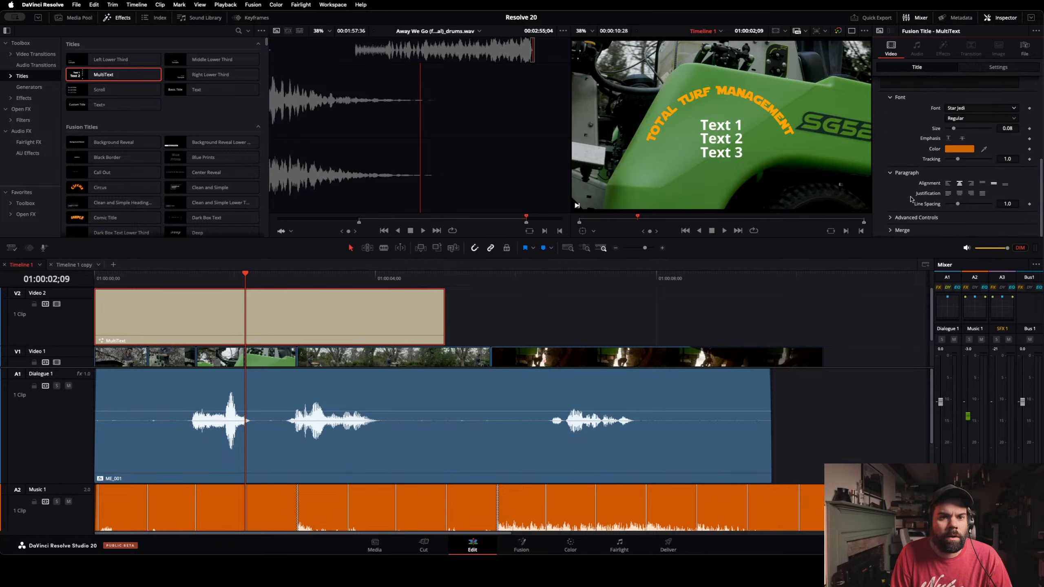
left_click(891, 175)
left_click(891, 218)
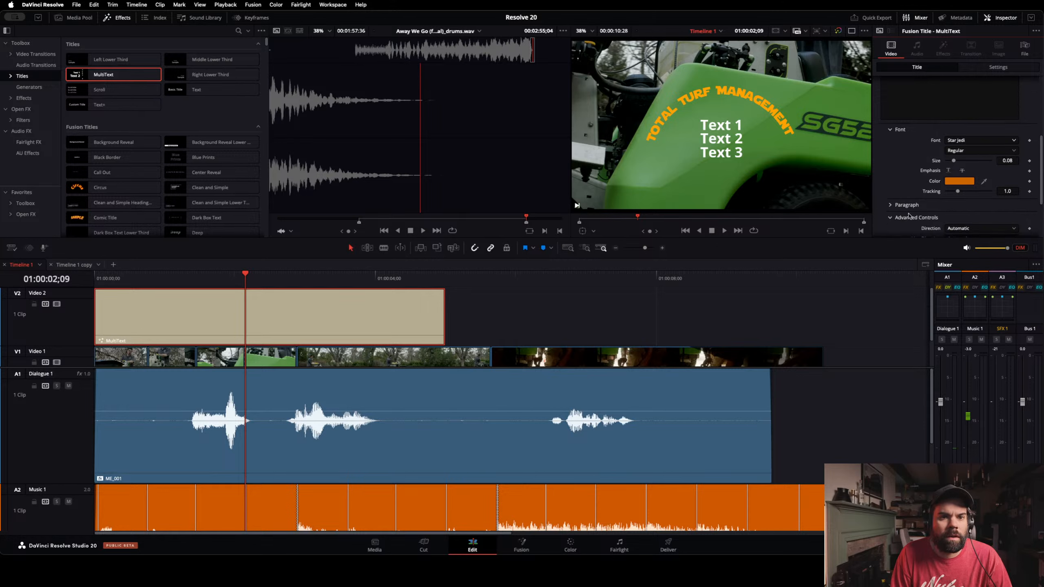
scroll(916, 197, "down", 3)
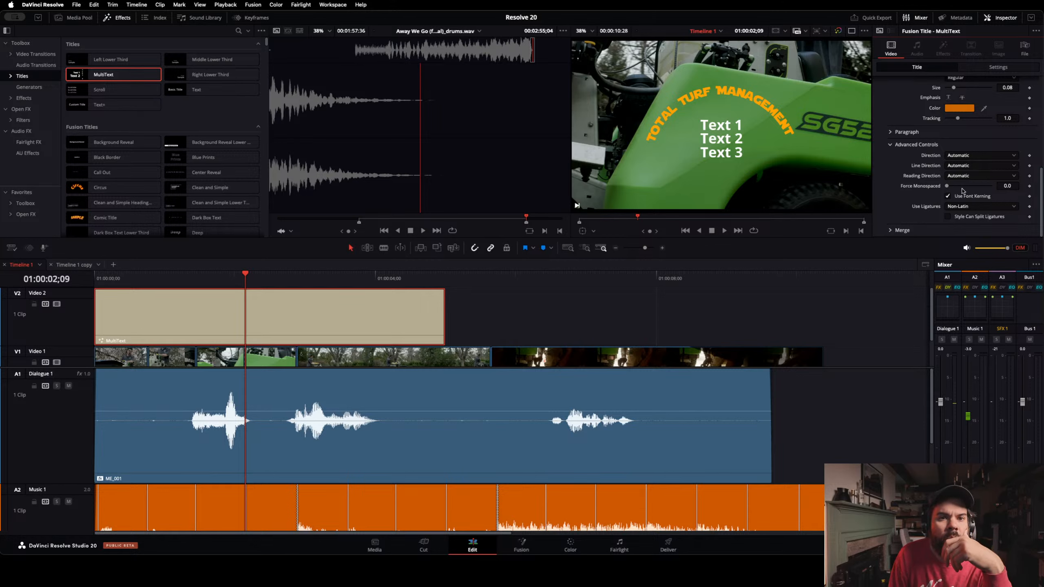
mouse_move(947, 186)
left_mouse_down()
mouse_move(974, 189)
mouse_move(938, 189)
left_mouse_up()
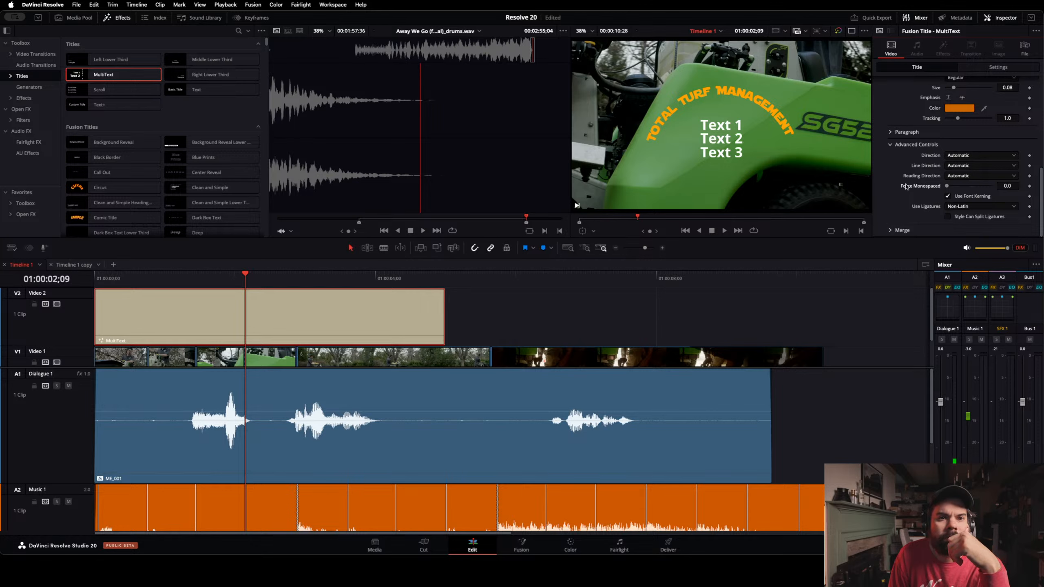
left_click(892, 145)
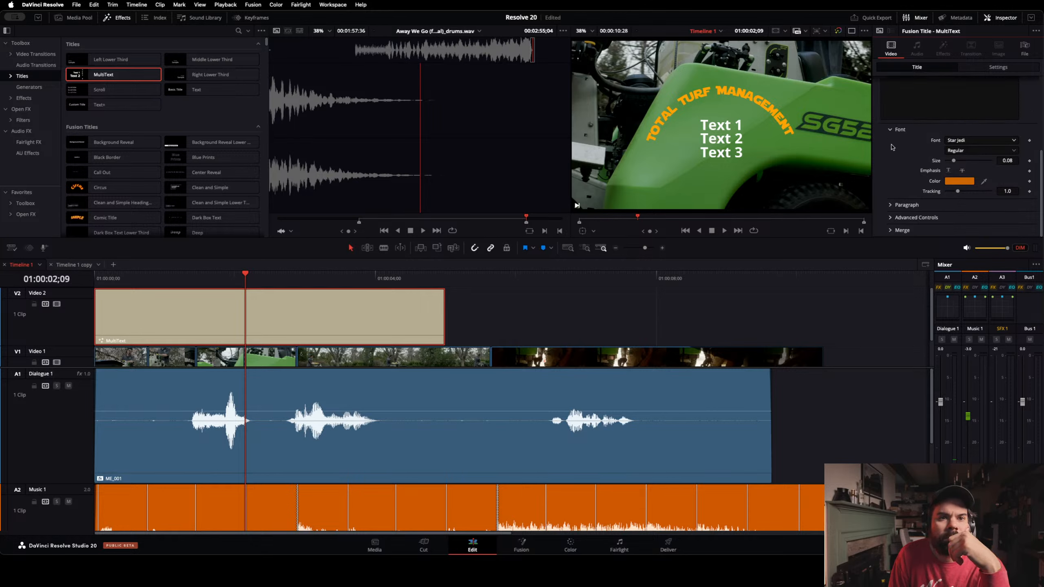
Step: Examine the text's Merge settings and its Apply Mode options, and collapse the Merge, Font and text sections
left_click(891, 231)
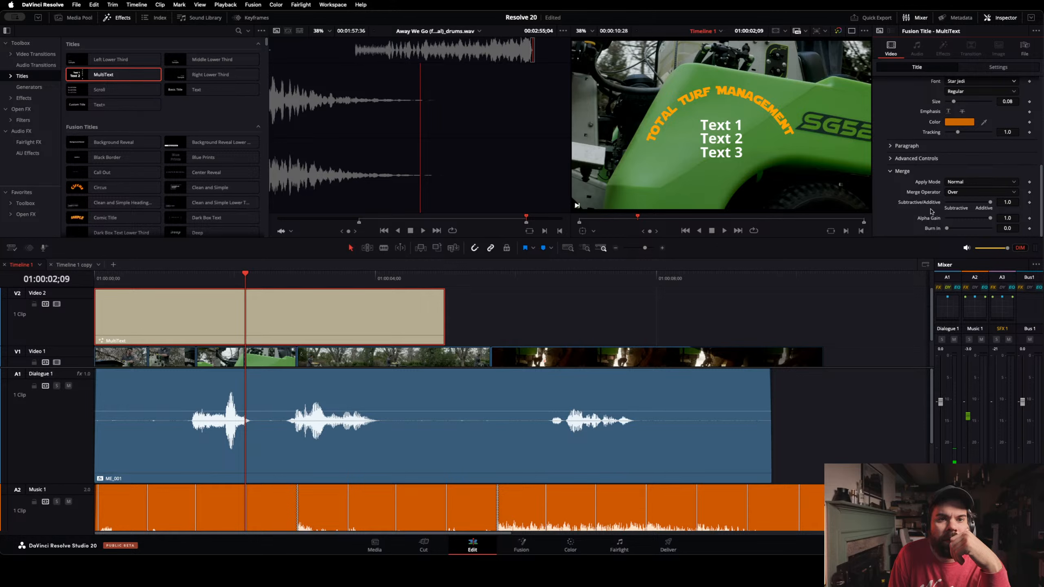
left_click(981, 183)
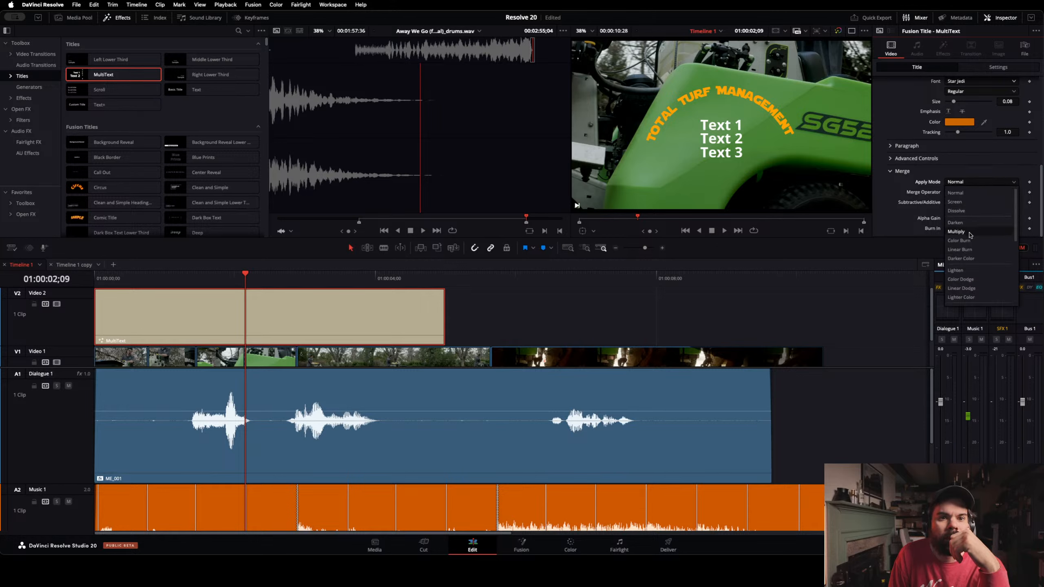
left_click(916, 179)
left_click(889, 173)
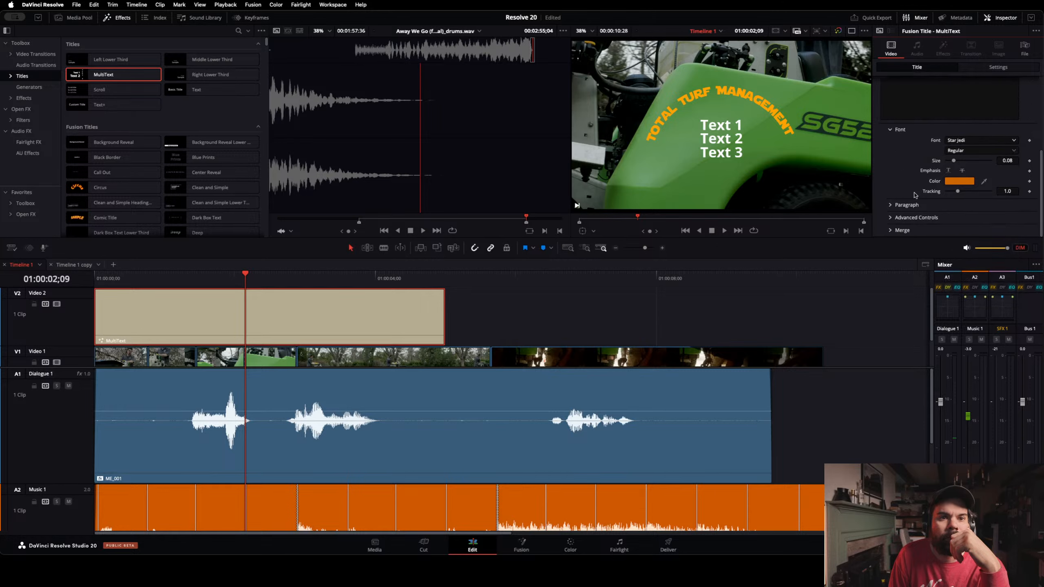
left_click(890, 130)
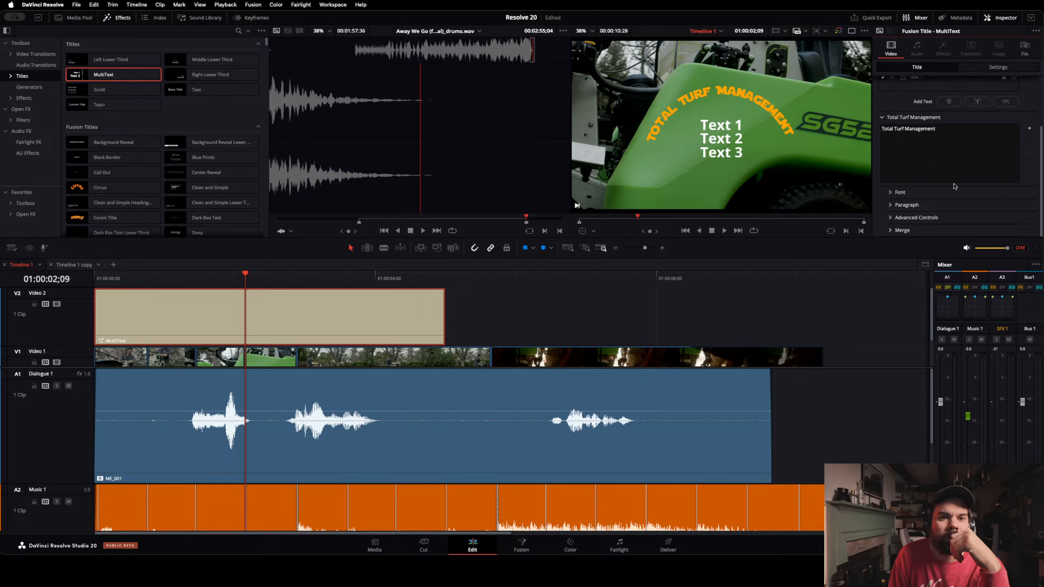
left_click(882, 117)
Step: Replace the wording of the Text 3 entry in the MultiText title with "Fertalize"
left_click(925, 130)
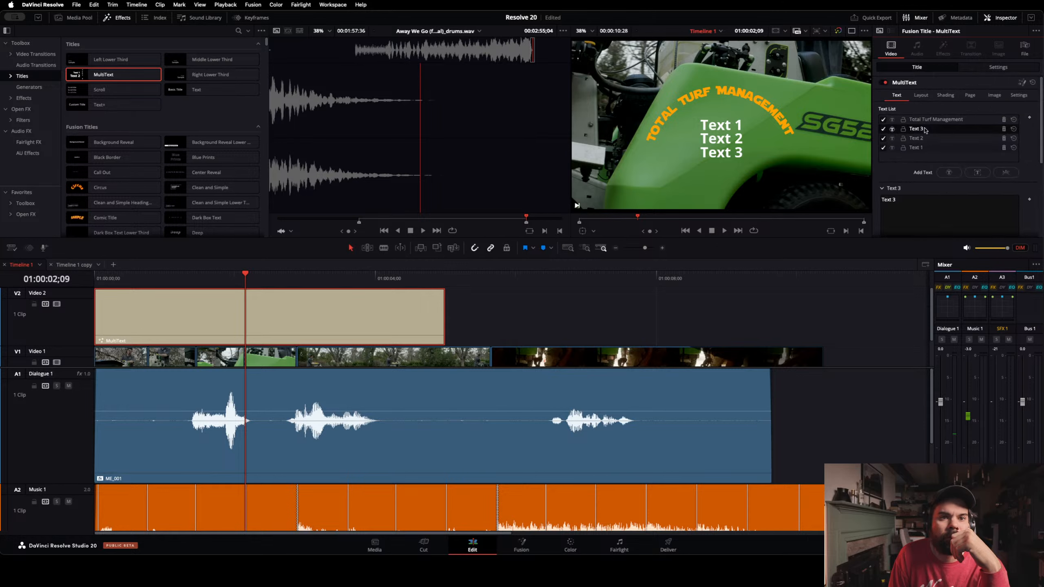
scroll(921, 136, "down", 3)
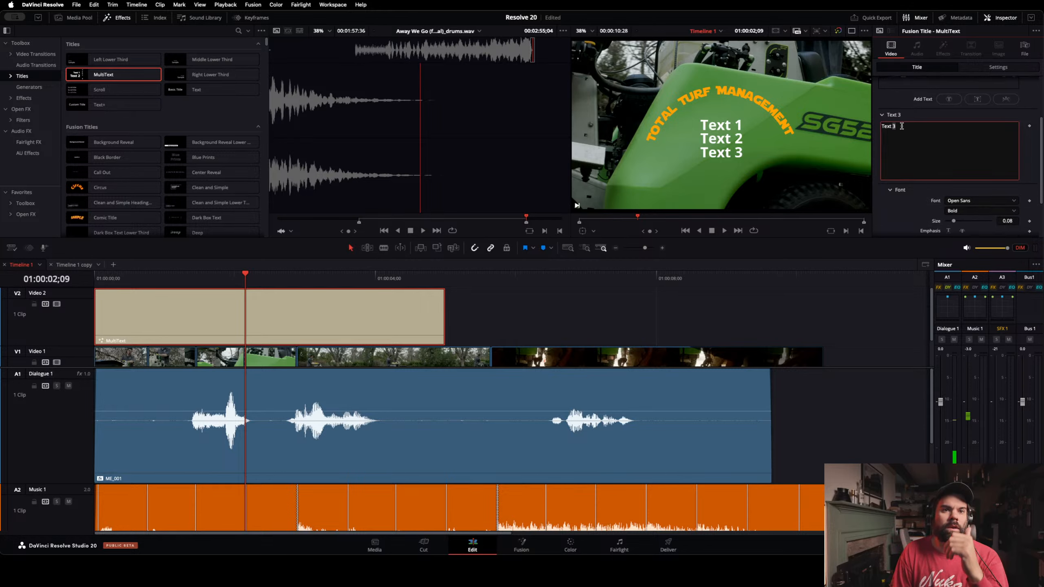
triple_click(901, 126)
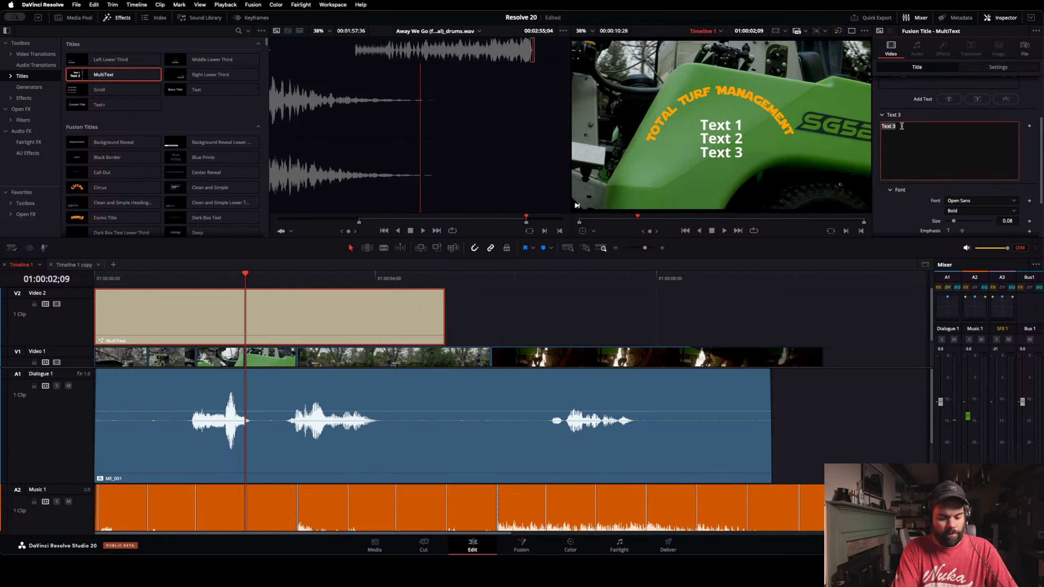
type("Ftera")
key("BackSpace")
key("BackSpace")
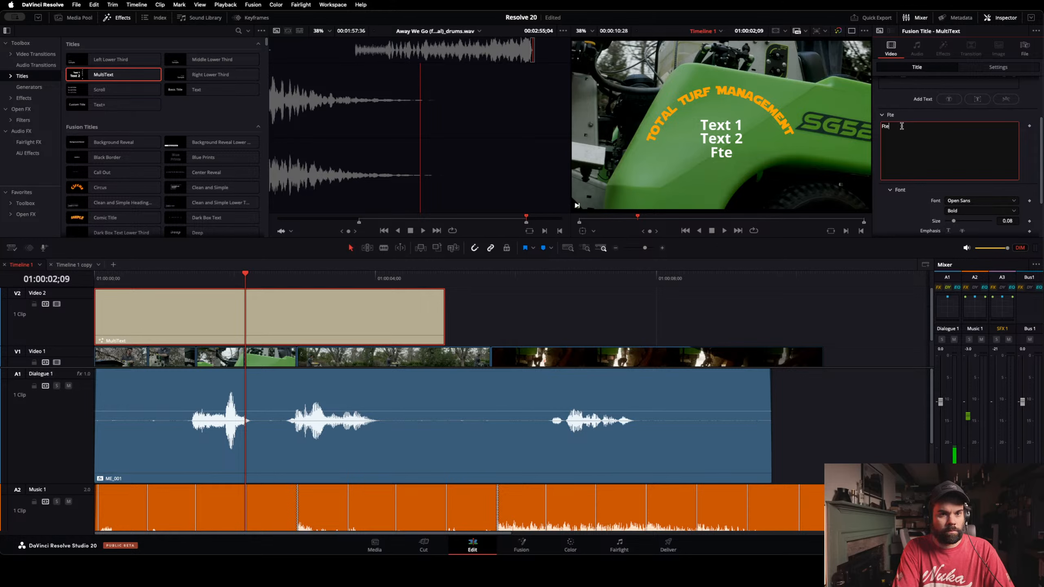
key("BackSpace")
key("BackSpace")
type("ertalixwe")
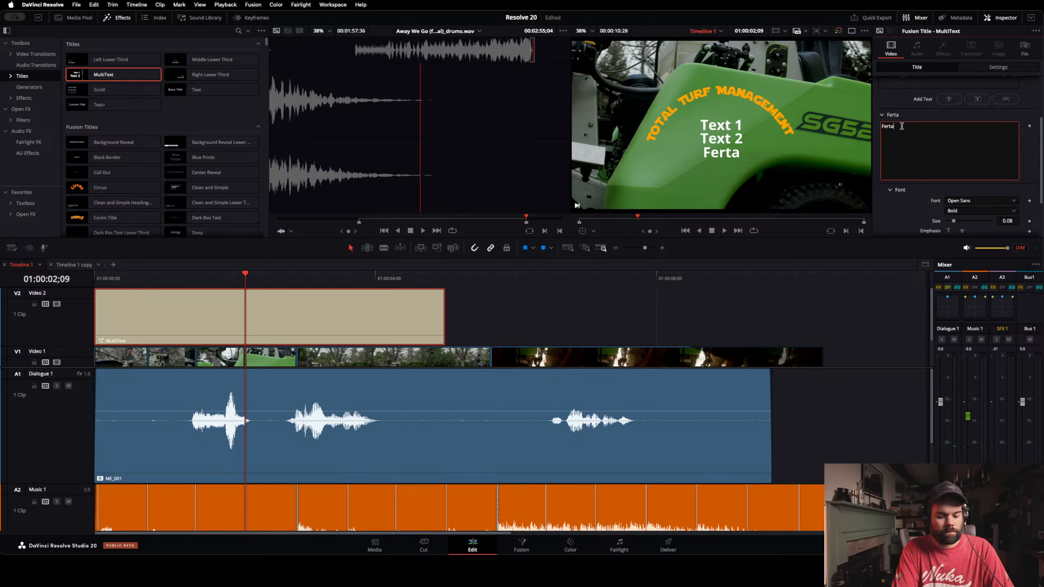
key("BackSpace")
key("BackSpace")
key("BackSpace")
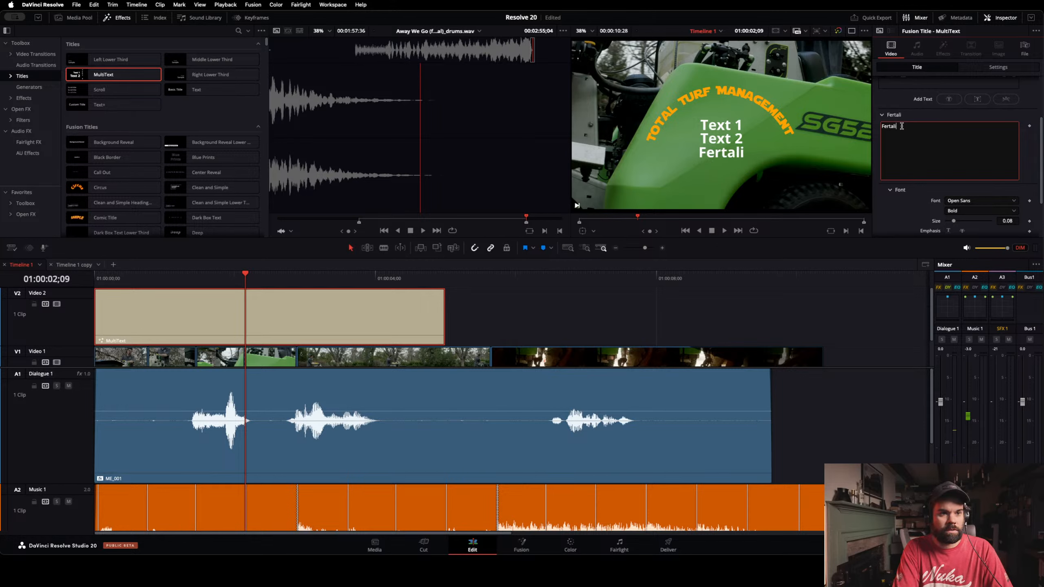
type("ze")
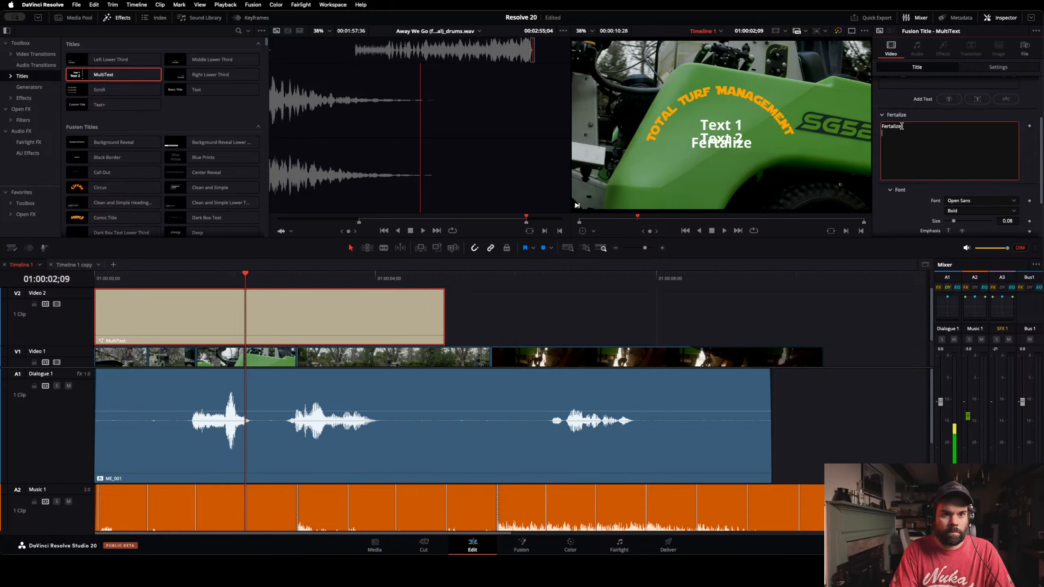
key("BackSpace")
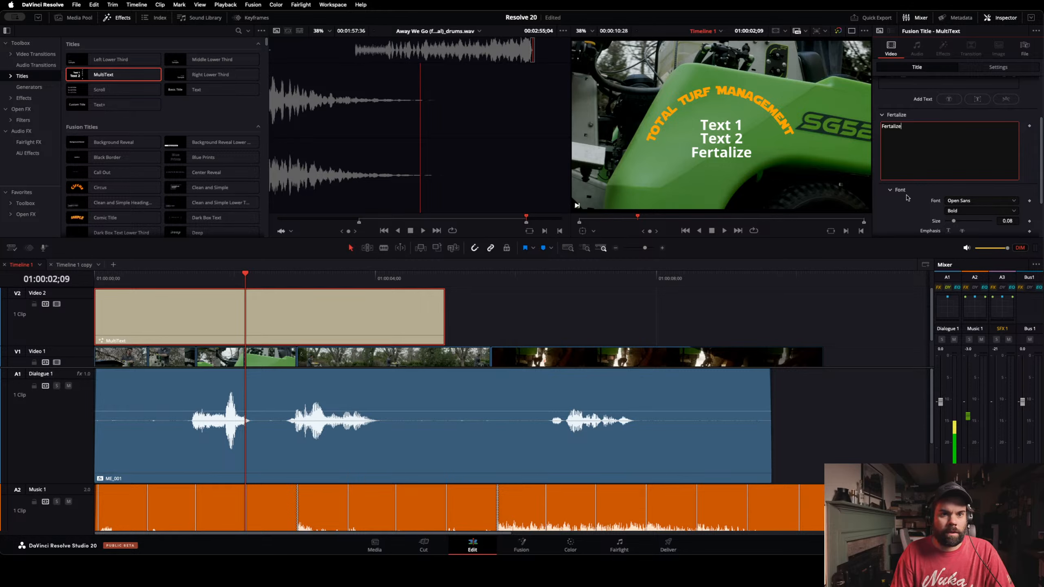
Step: Set the font of the Fertalize text to Bebas Neue
left_click(926, 193)
left_click(983, 201)
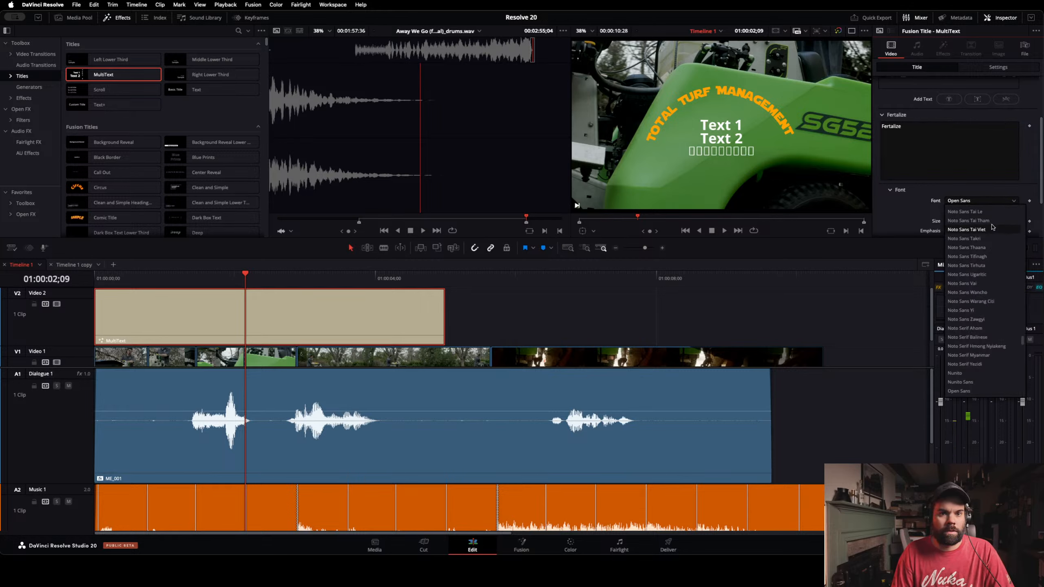
scroll(980, 267, "up", 5)
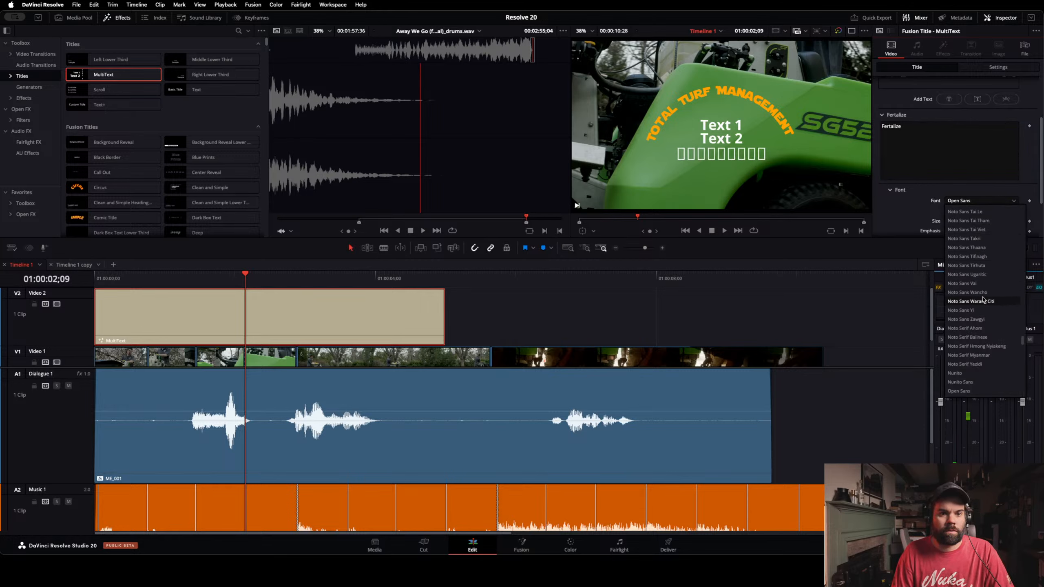
scroll(983, 299, "up", 10)
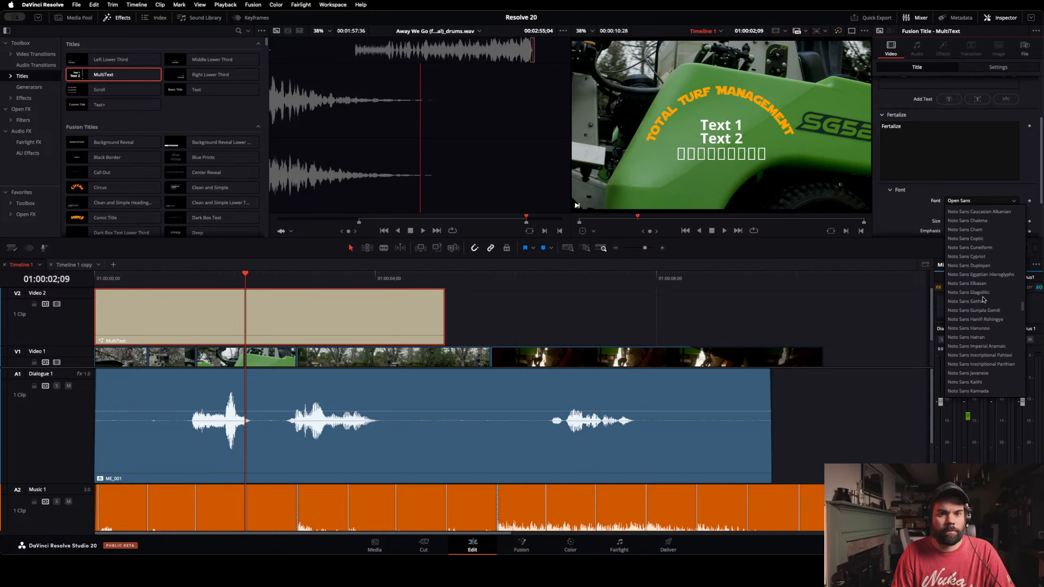
scroll(983, 300, "up", 15)
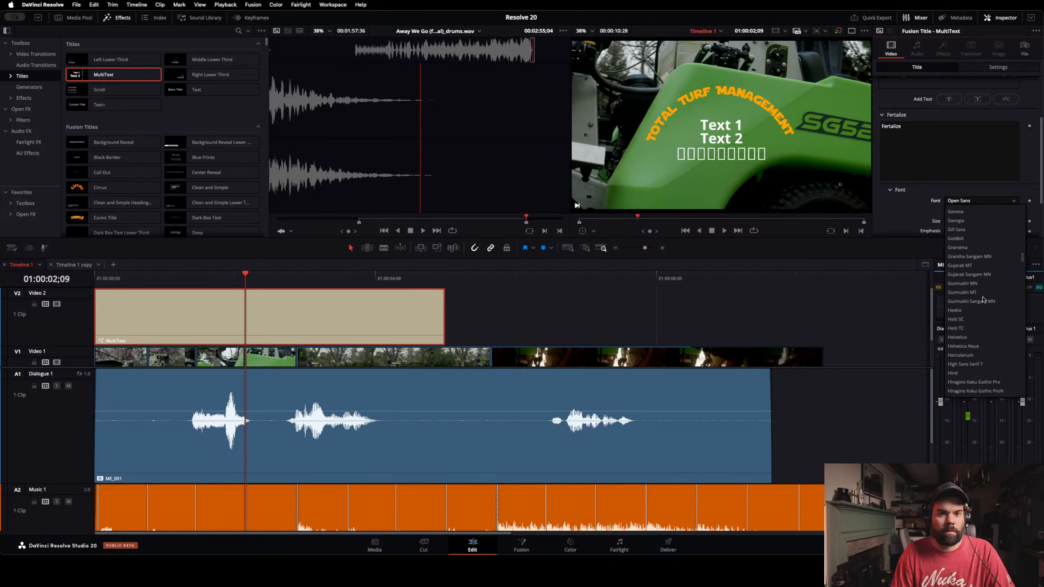
scroll(982, 299, "up", 3)
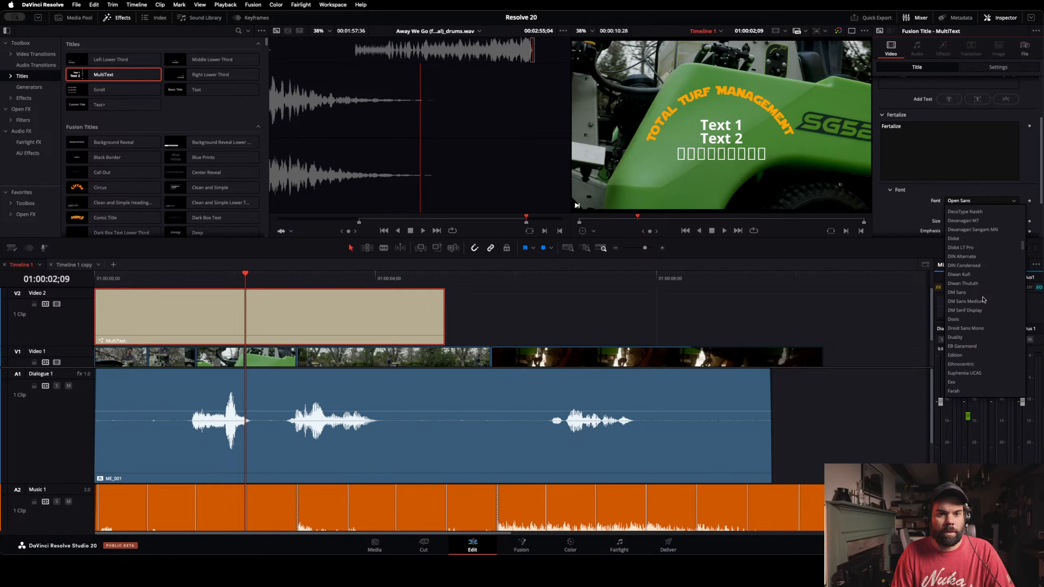
scroll(983, 299, "up", 10)
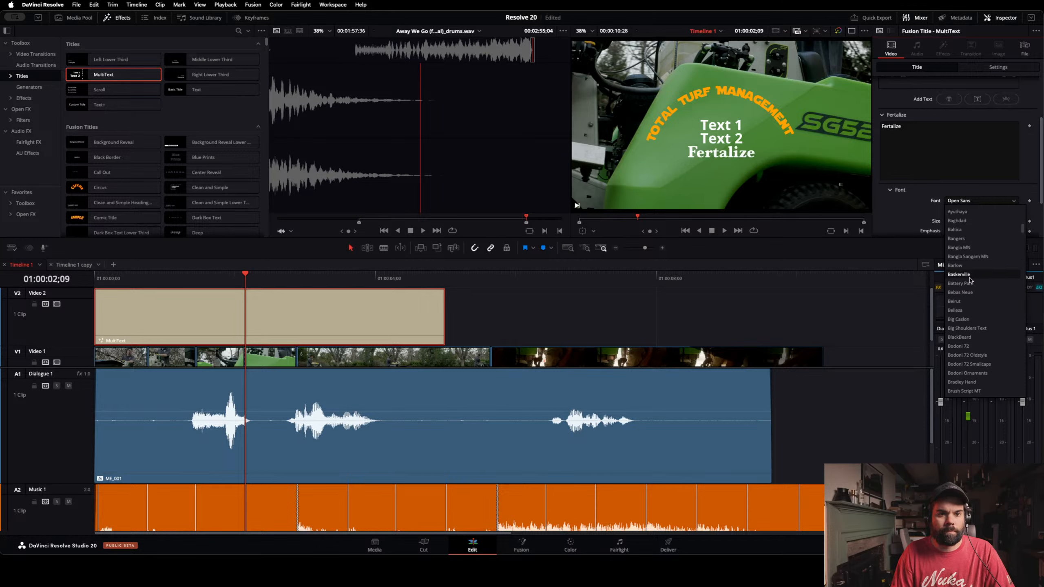
left_click(970, 292)
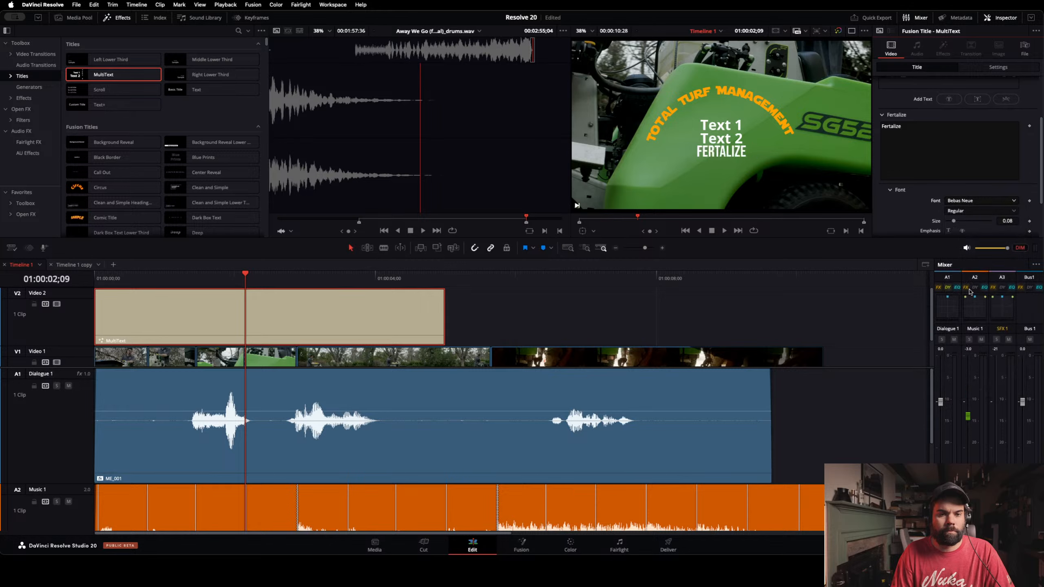
Step: Change the Fertalize text color to black and collapse its Font and text sections
scroll(971, 230, "down", 3)
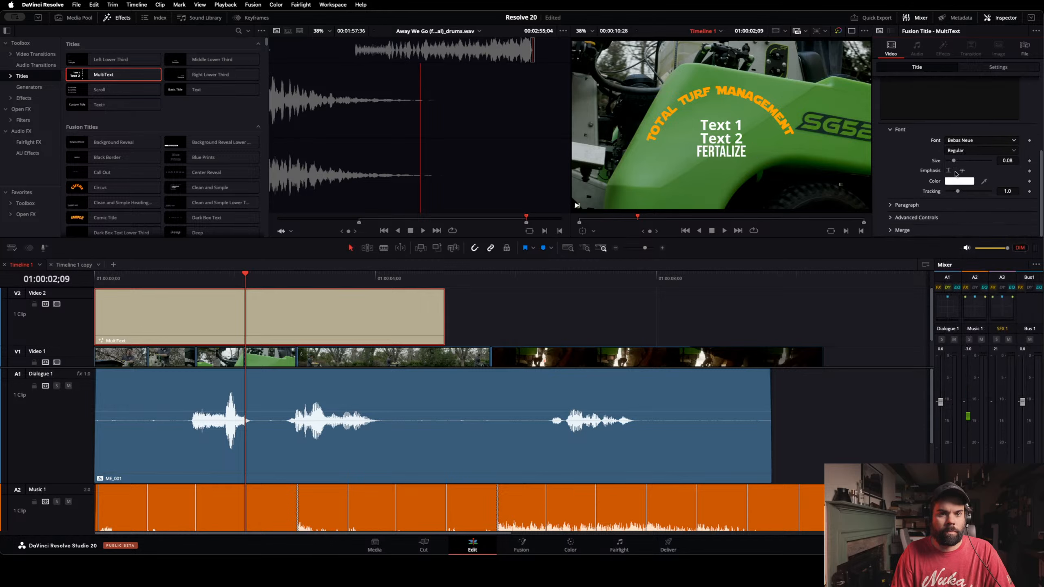
left_click(956, 183)
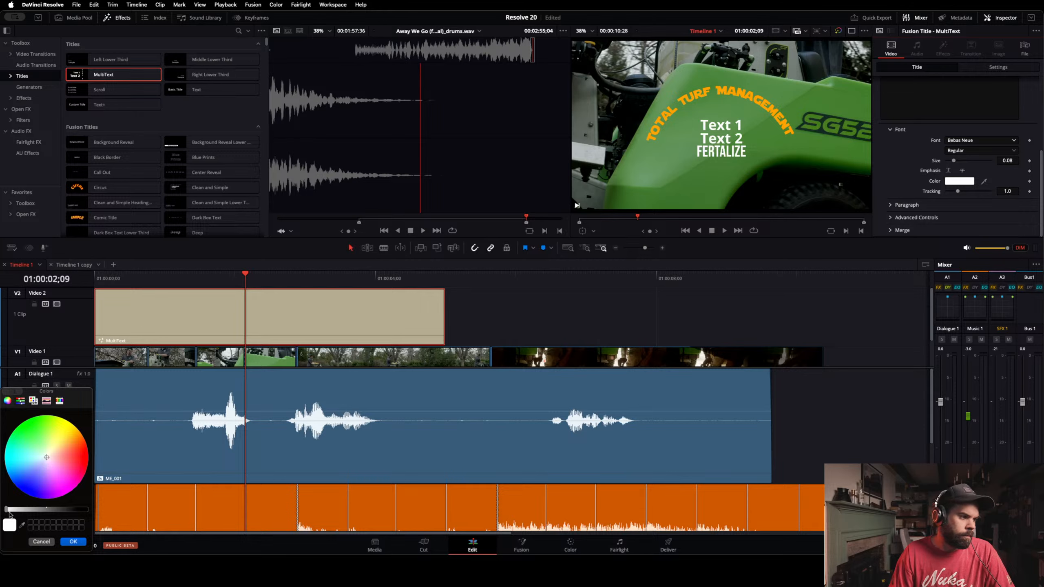
mouse_move(8, 510)
left_mouse_down()
mouse_move(35, 511)
mouse_move(5, 510)
left_mouse_up()
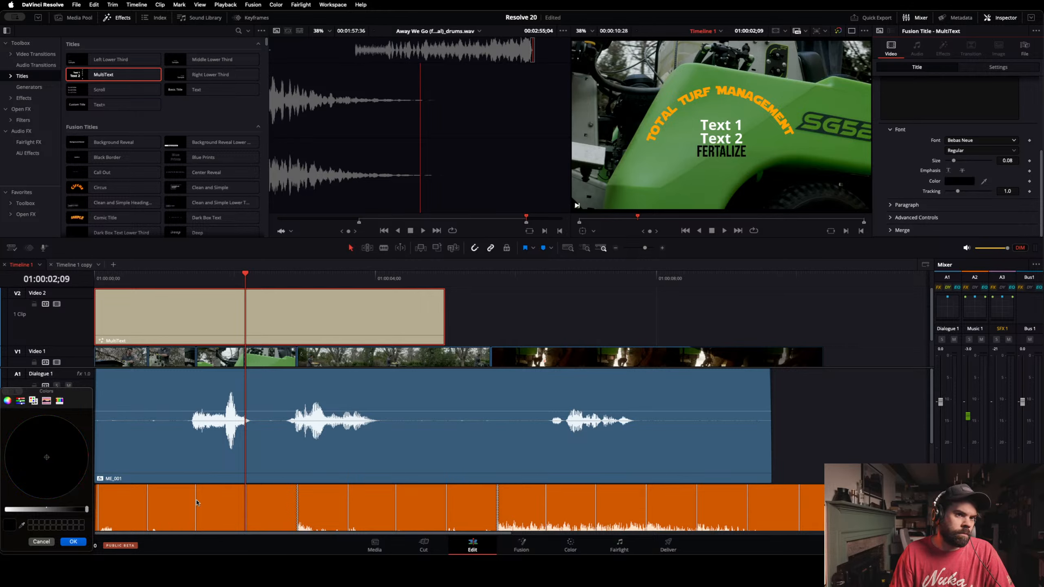
left_click(69, 543)
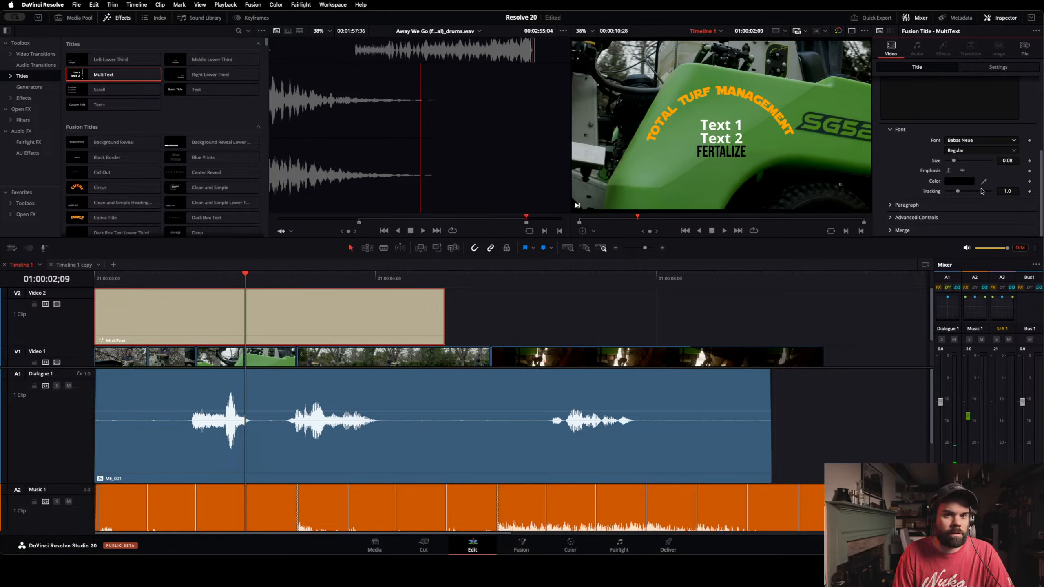
left_click(896, 130)
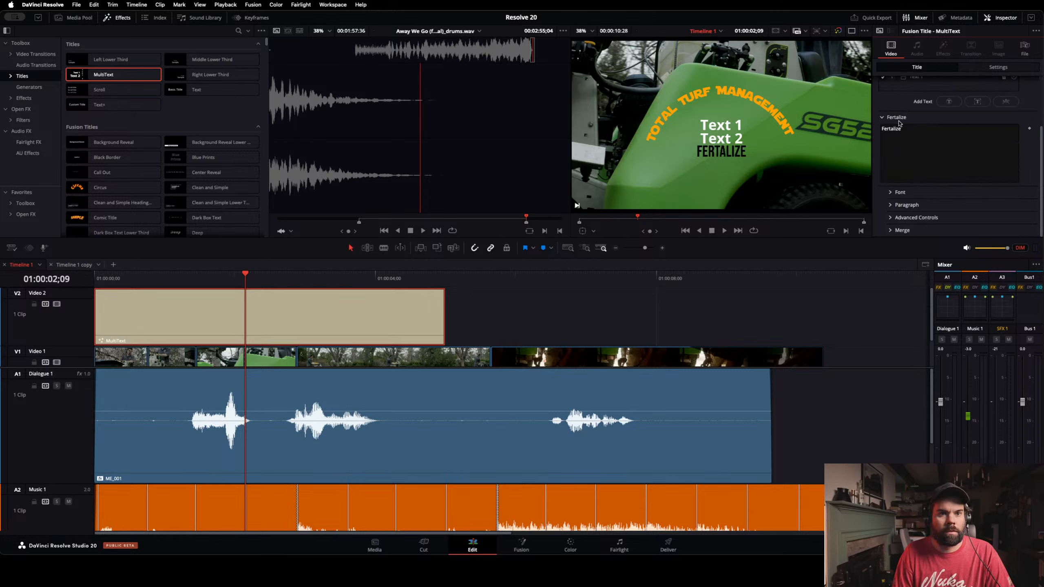
left_click(884, 118)
Step: Replace the wording of the Text 2 entry in the MultiText title with "Aerator"
left_click(922, 139)
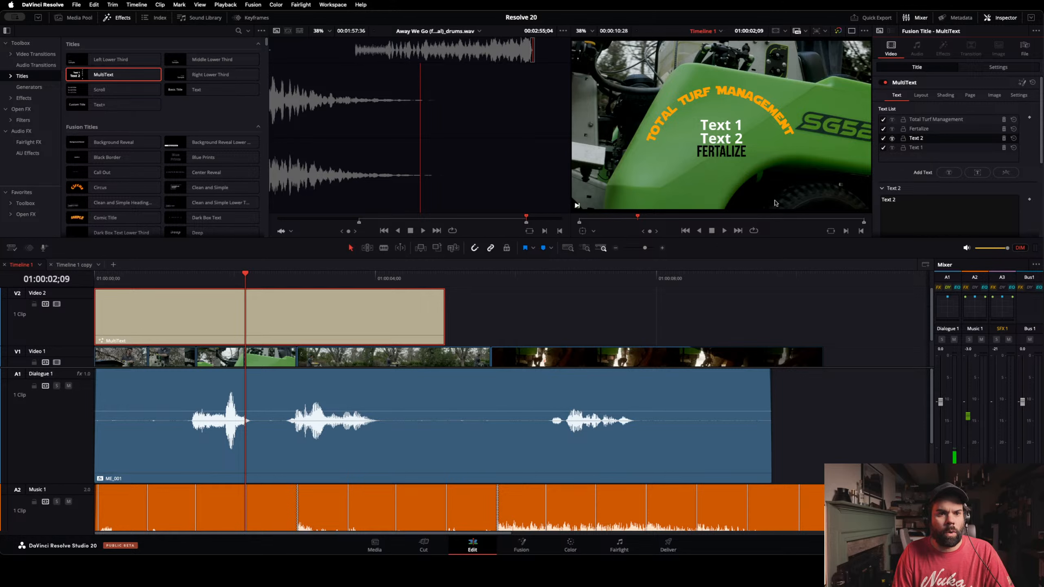
scroll(954, 190, "down", 4)
triple_click(906, 124)
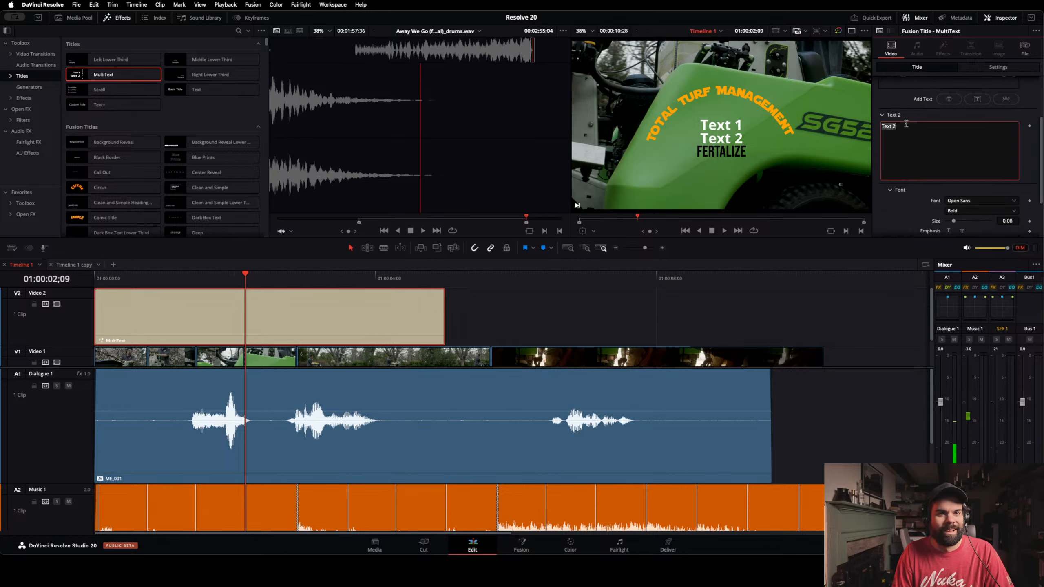
key("BackSpace")
type("Ae")
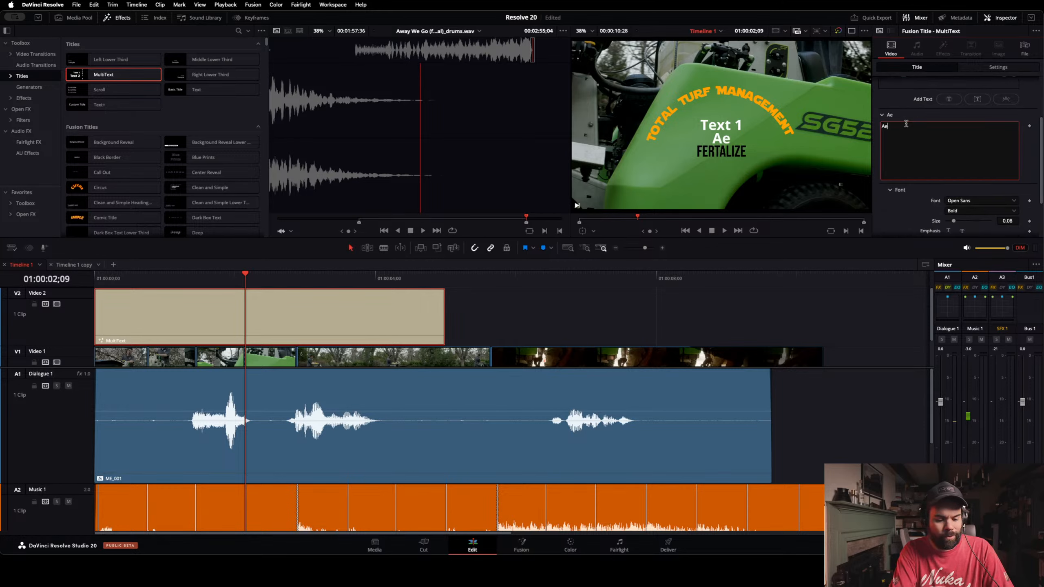
type("rator")
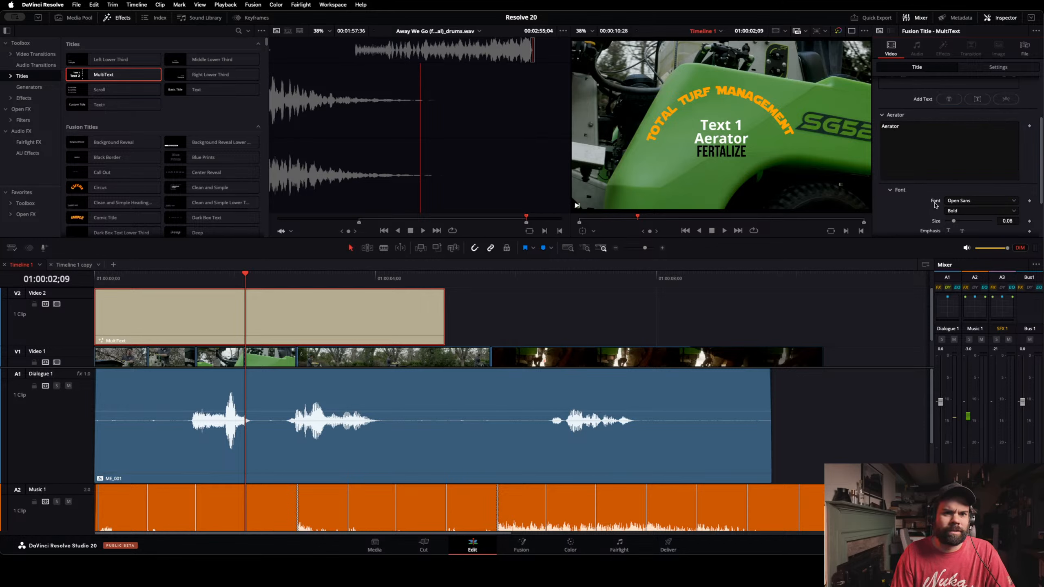
Step: Set the font of the Aerator text to Malayalam MN
left_click(999, 201)
scroll(986, 255, "up", 10)
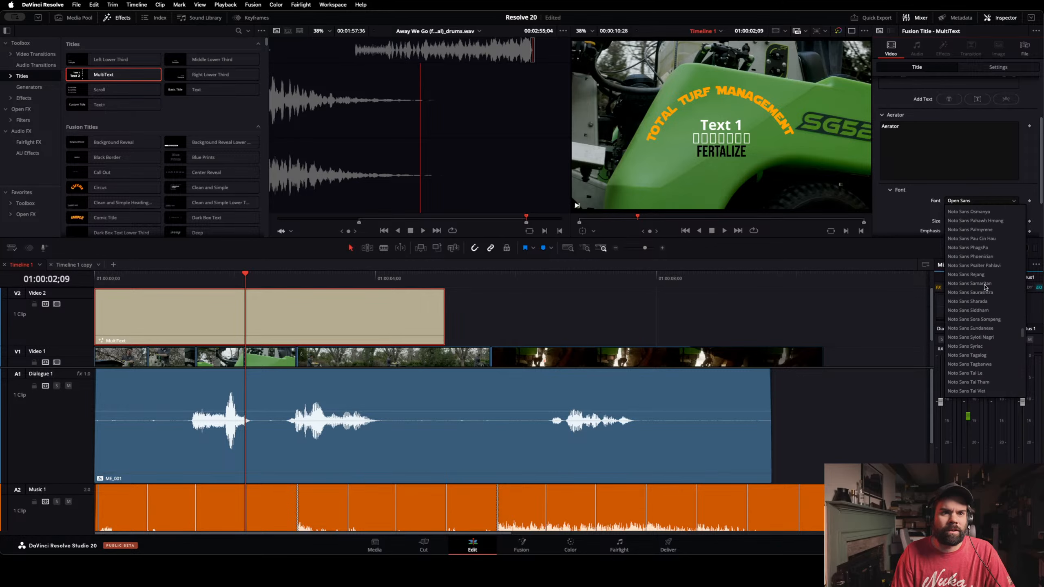
scroll(986, 267, "up", 15)
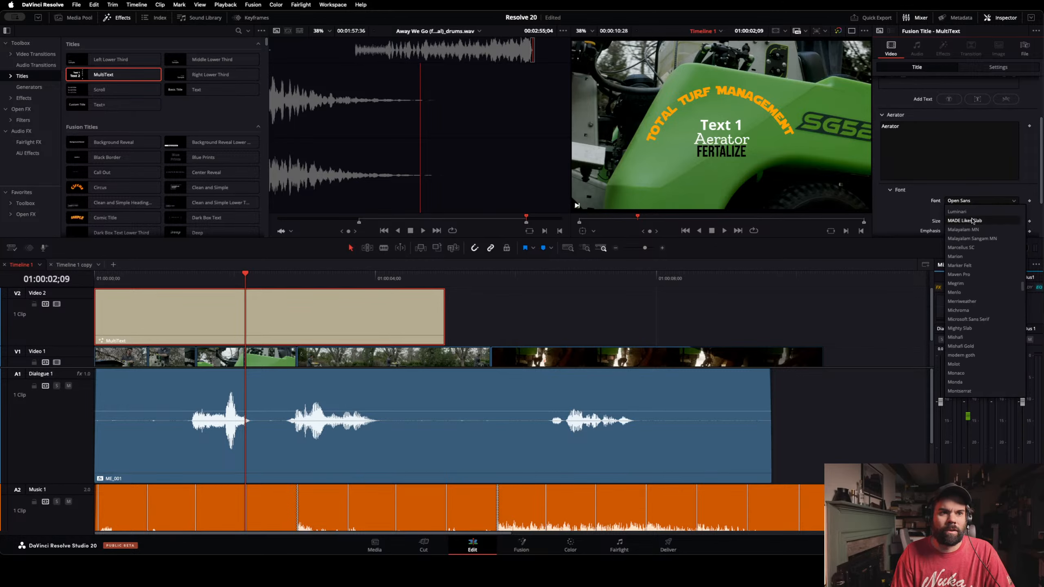
left_click(975, 230)
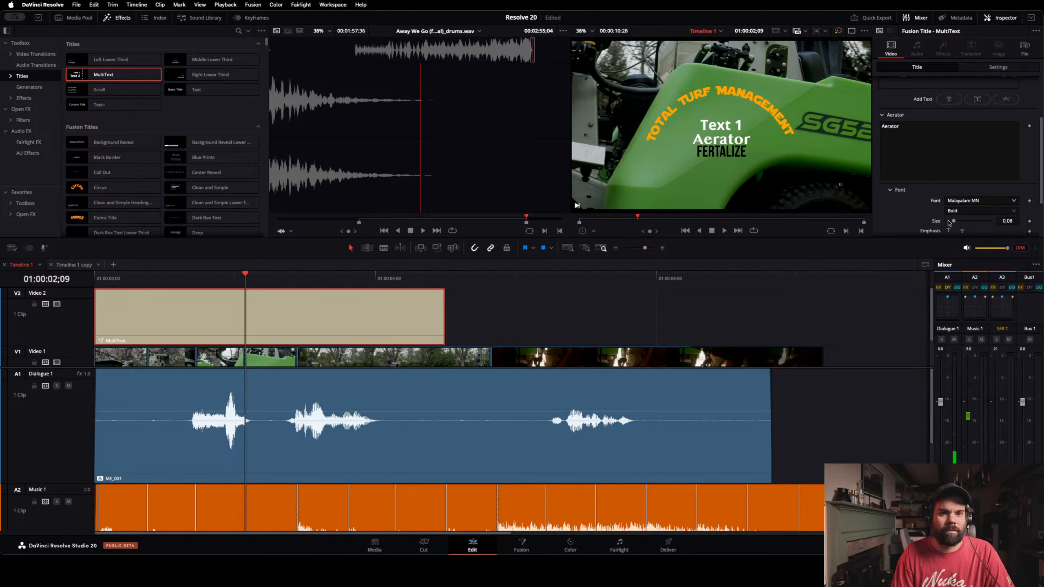
Step: Change the Aerator text color to a fully saturated blue-violet
scroll(913, 211, "down", 3)
left_click(954, 194)
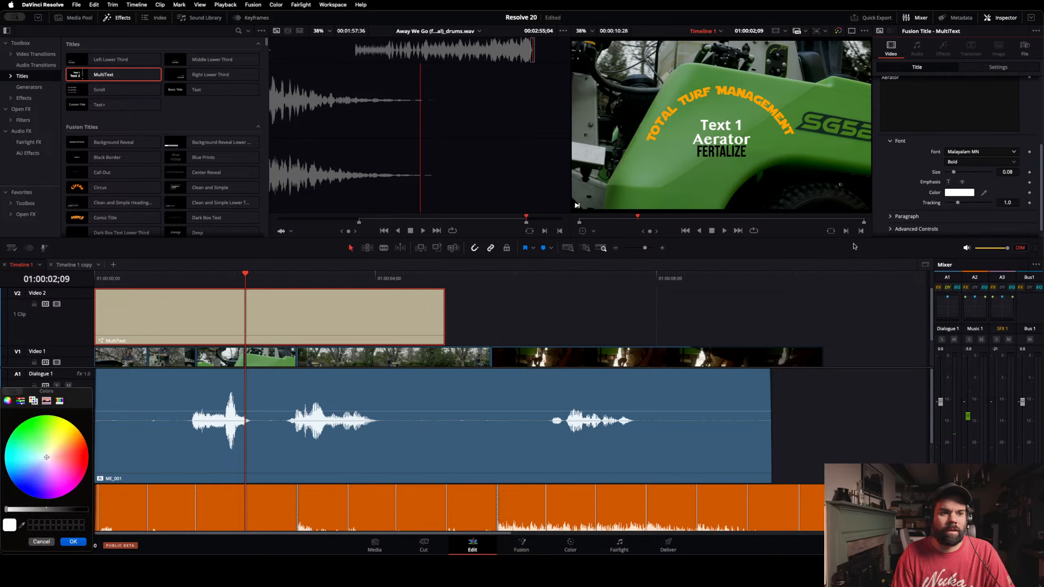
left_click_drag(47, 457, 42, 499)
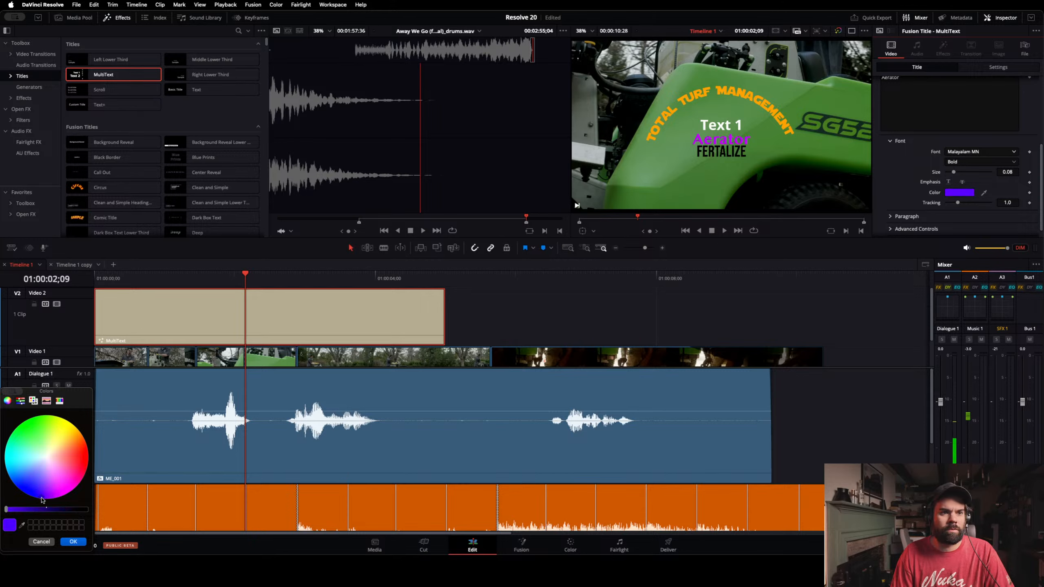
left_click(73, 542)
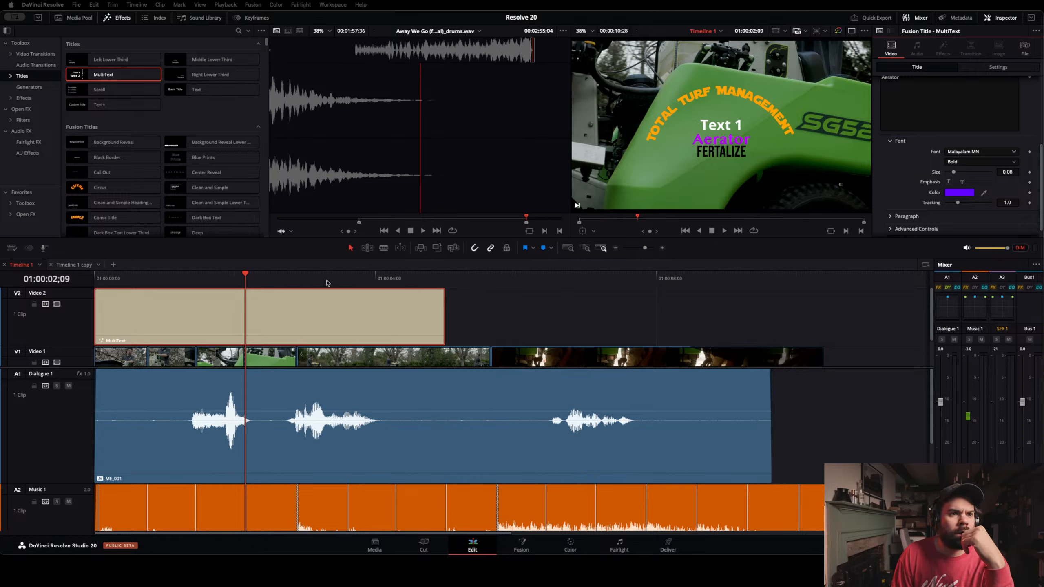
Step: Replace the wording of the Text 1 entry in the MultiText title with "Bug Spray"
scroll(991, 171, "down", 1)
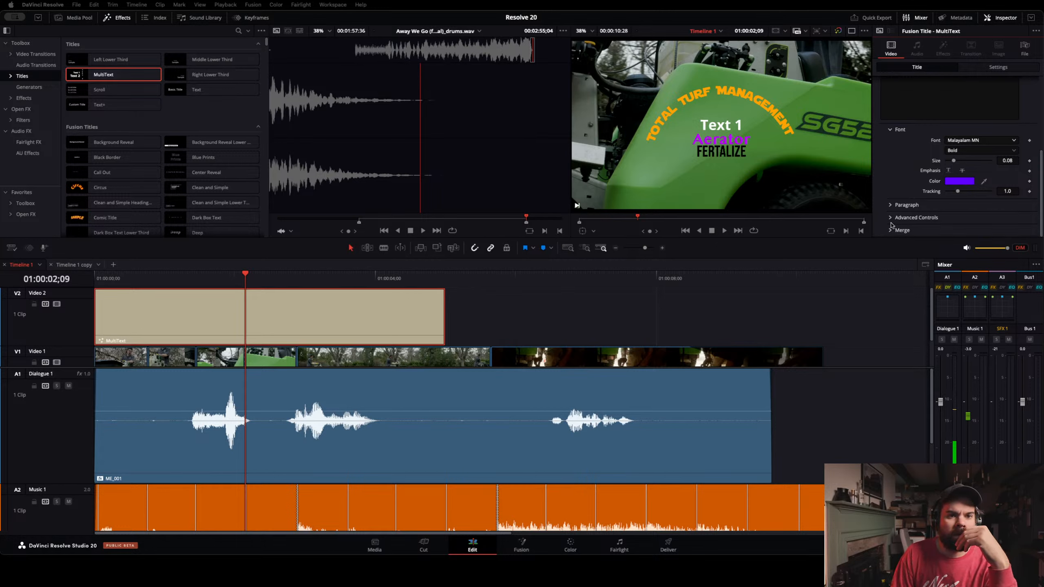
scroll(897, 148, "up", 5)
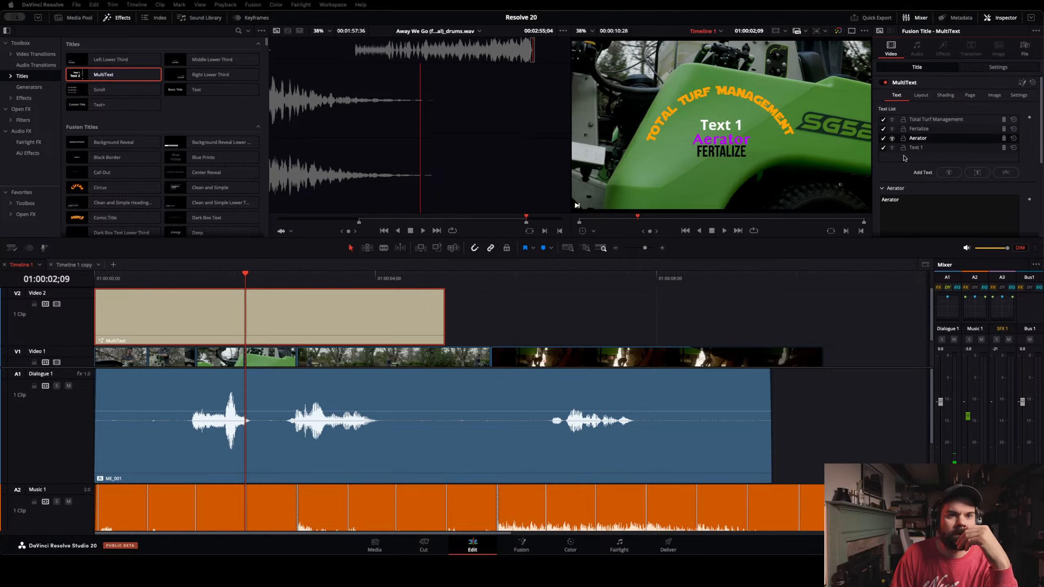
left_click(916, 148)
left_click(902, 200)
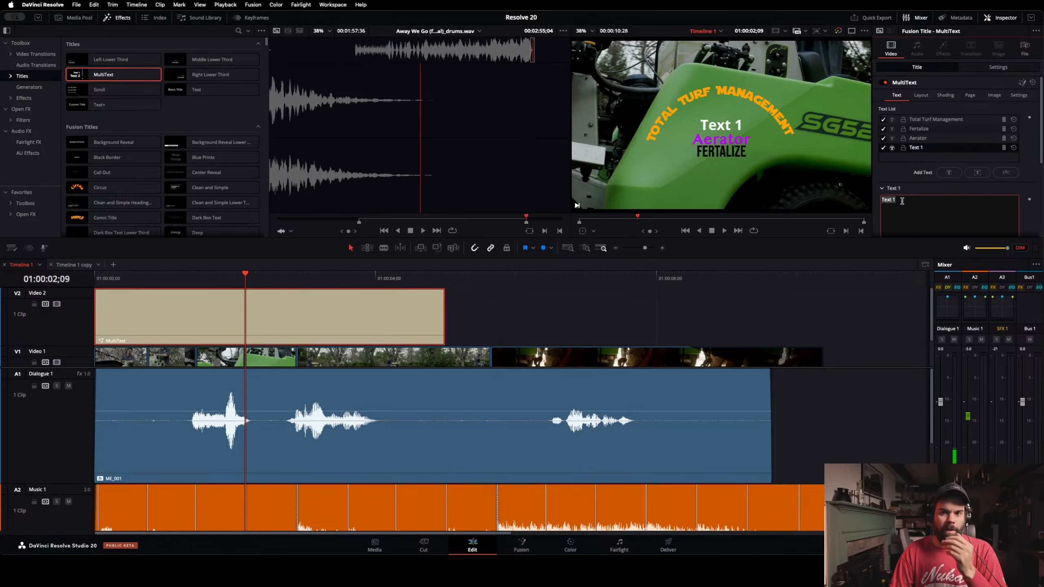
type("Bug Spray")
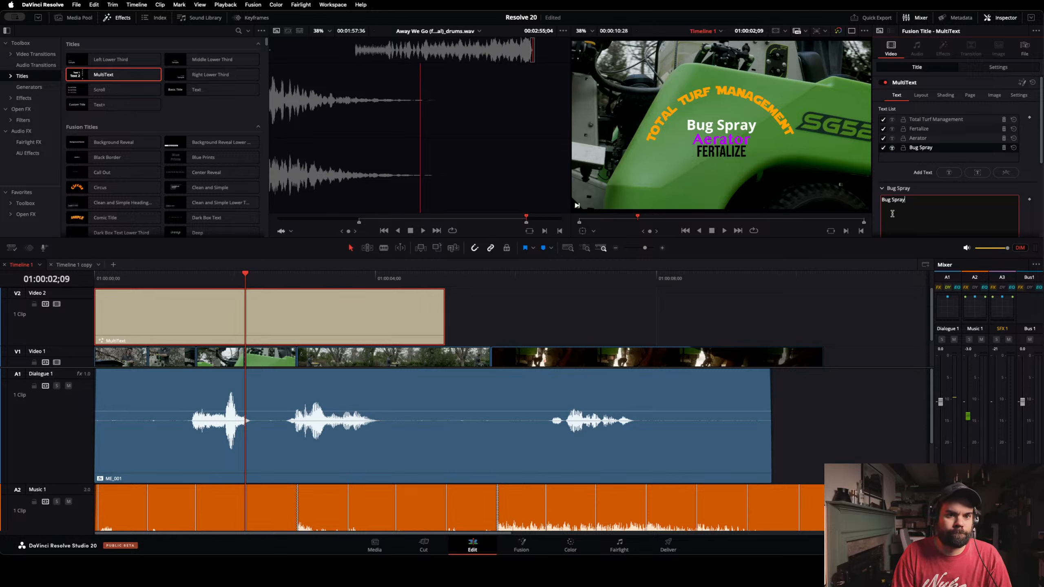
Step: Set the font of the Bug Spray text in the MultiText title to 007 GoldenEye
scroll(894, 214, "down", 5)
left_click(991, 153)
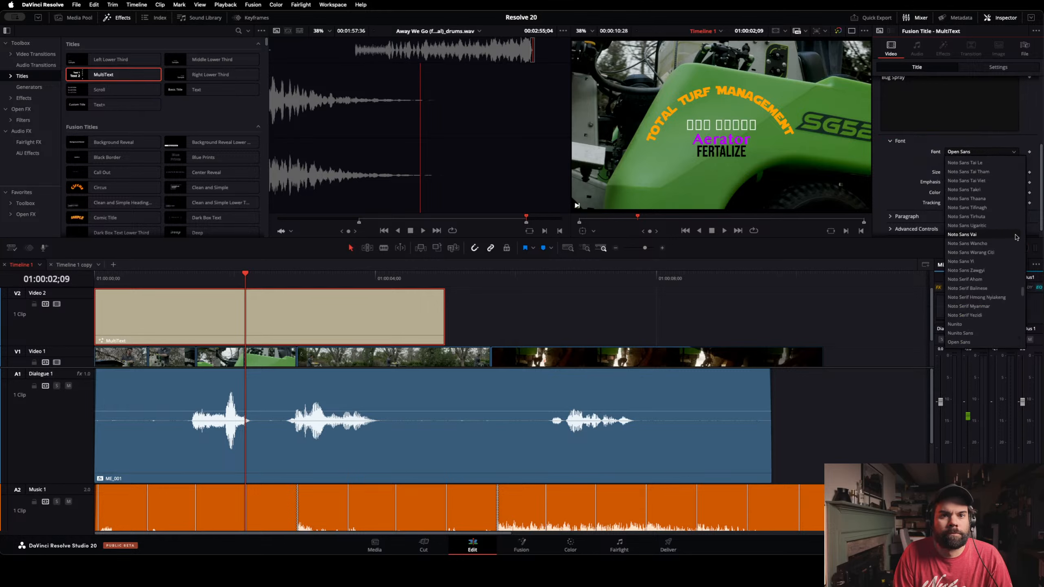
scroll(985, 170, "down", 2)
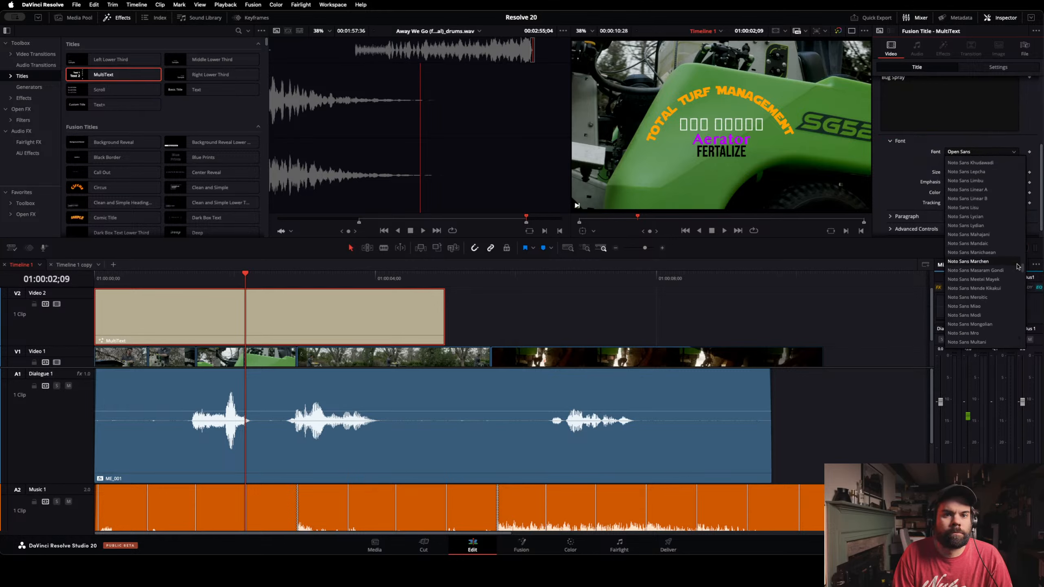
left_click_drag(1023, 272, 1015, 131)
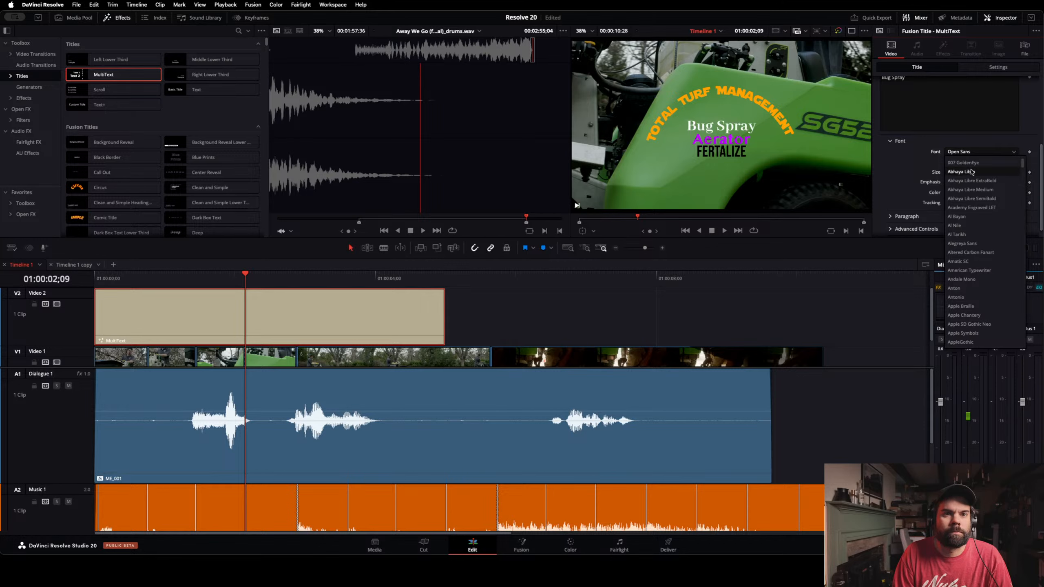
left_click(973, 163)
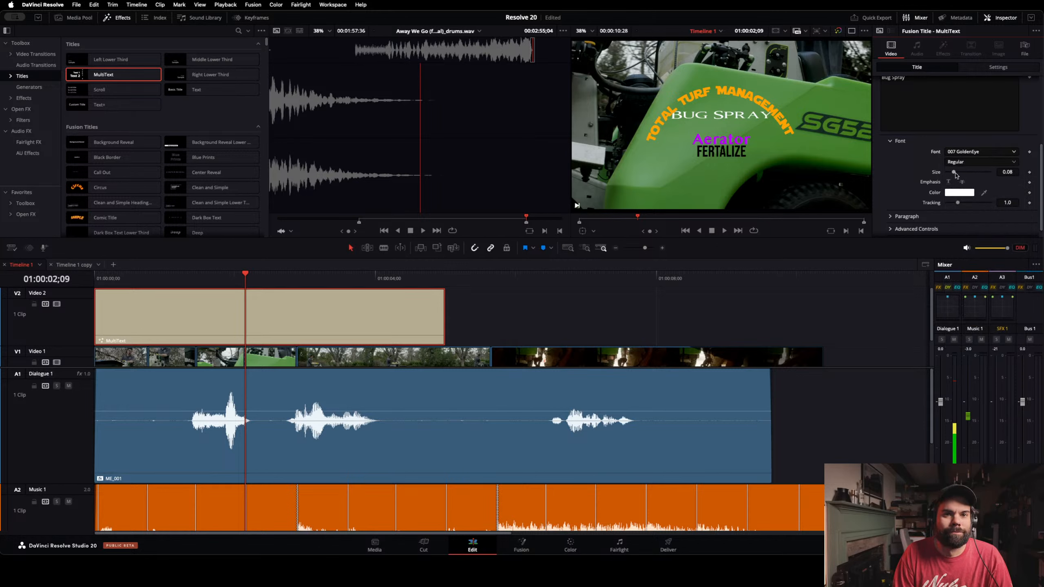
left_click_drag(955, 175, 955, 175)
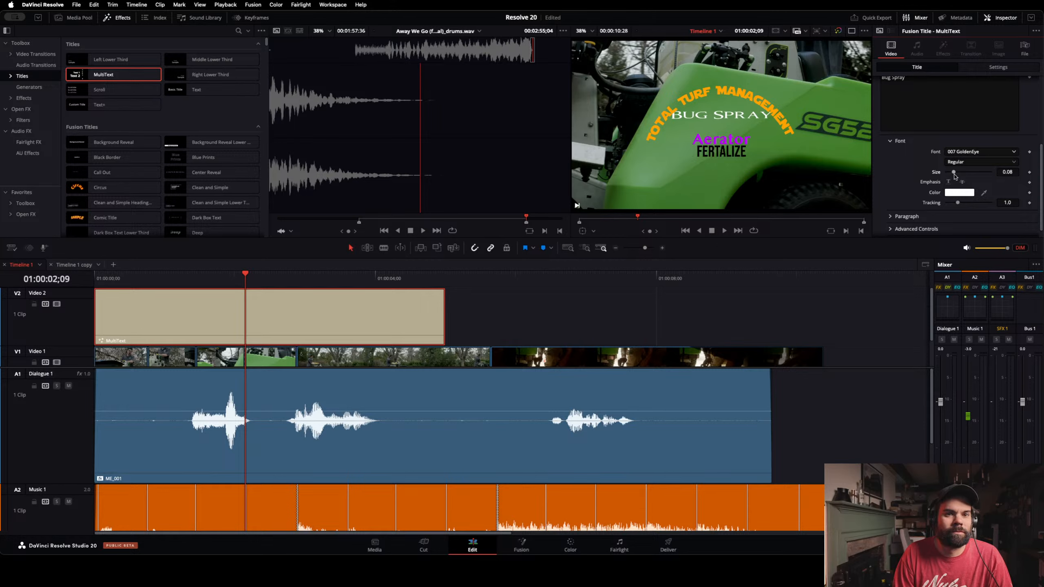
Step: Change the Bug Spray text color to orange and tighten its tracking to 0.972
left_click(959, 193)
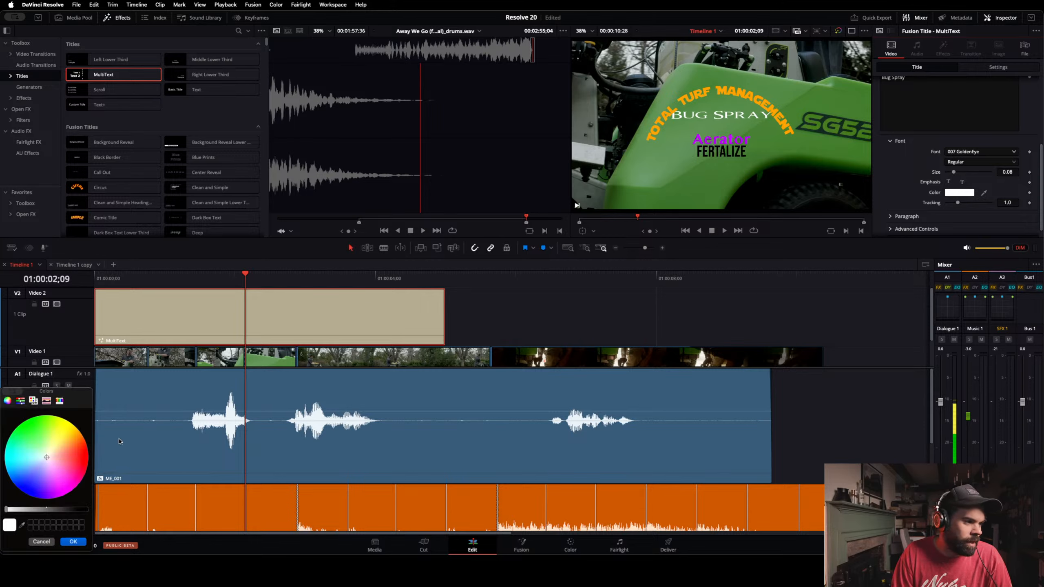
left_click_drag(51, 457, 72, 441)
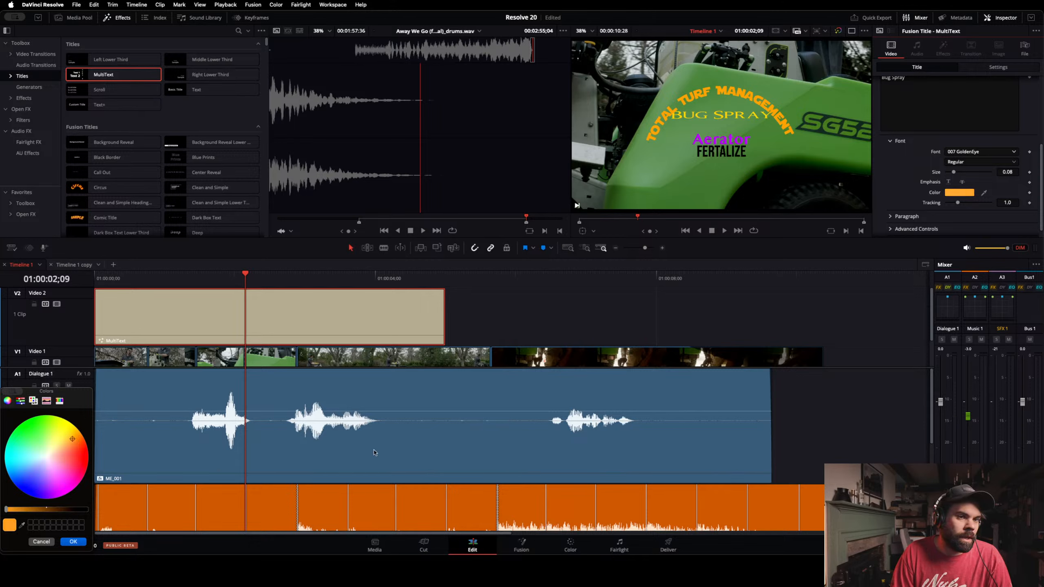
left_click(74, 542)
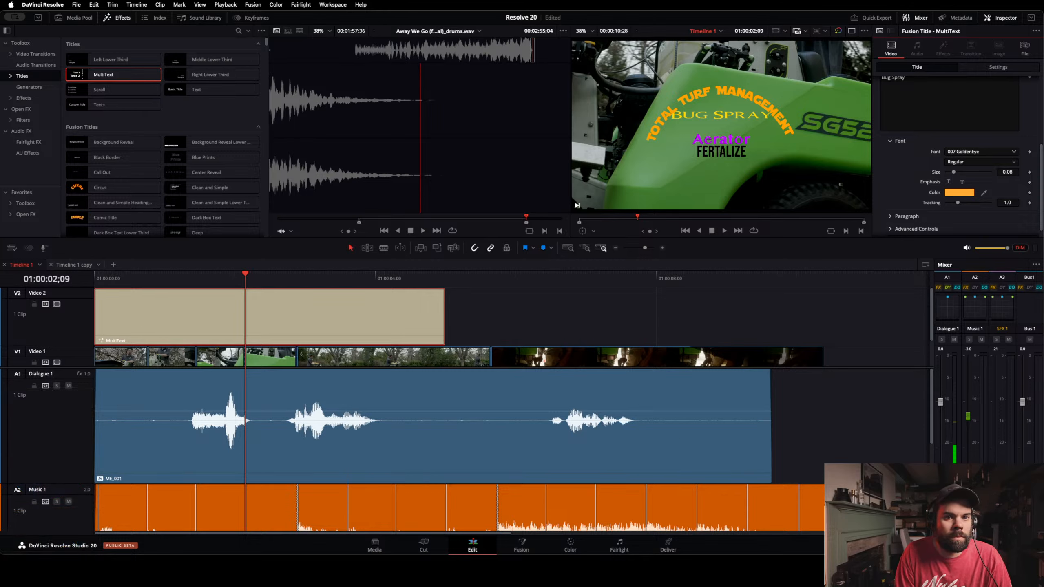
left_click_drag(958, 204, 957, 204)
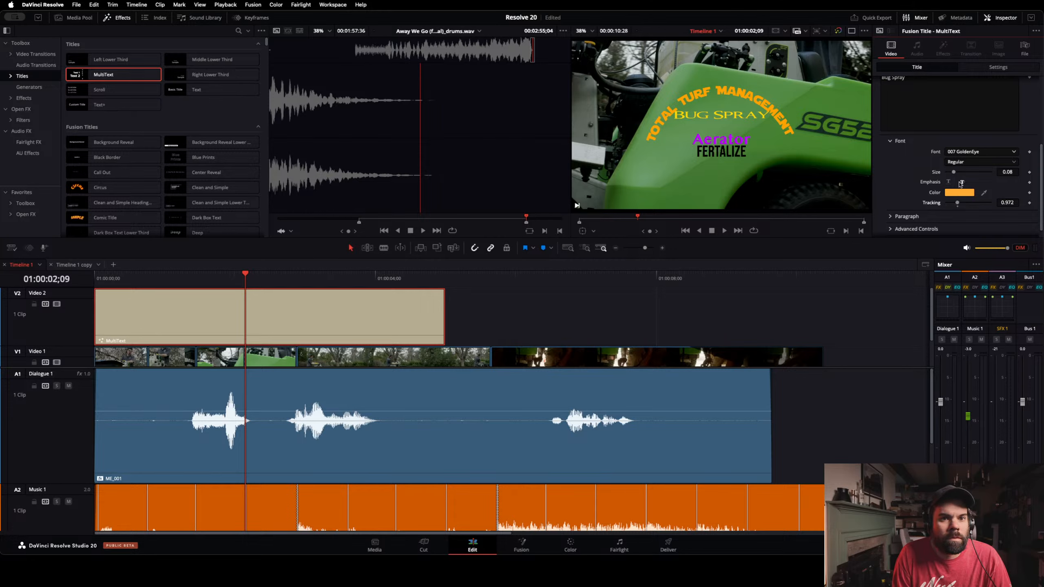
scroll(749, 138, "down", 3)
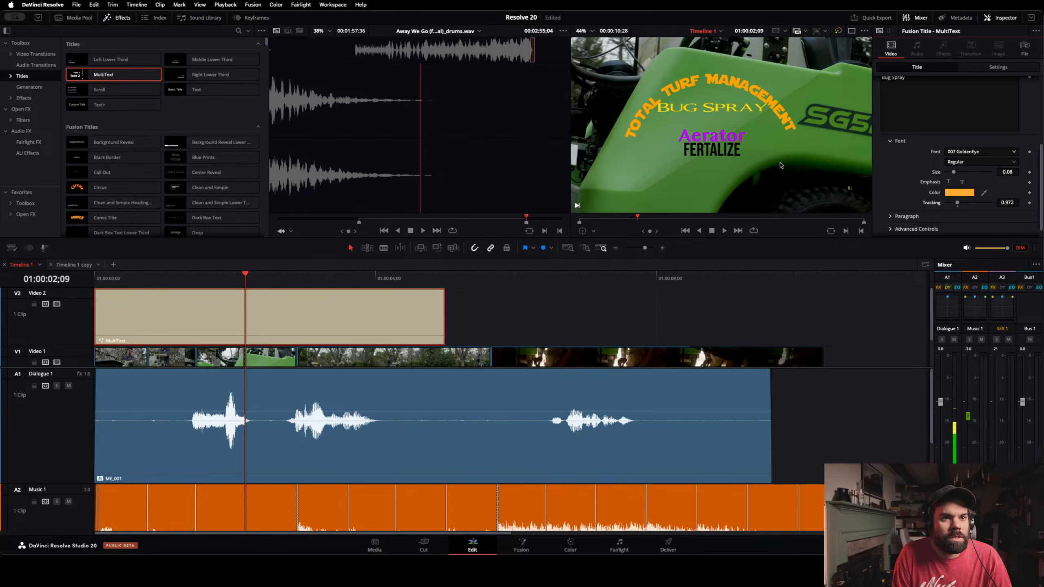
scroll(909, 164, "up", 5)
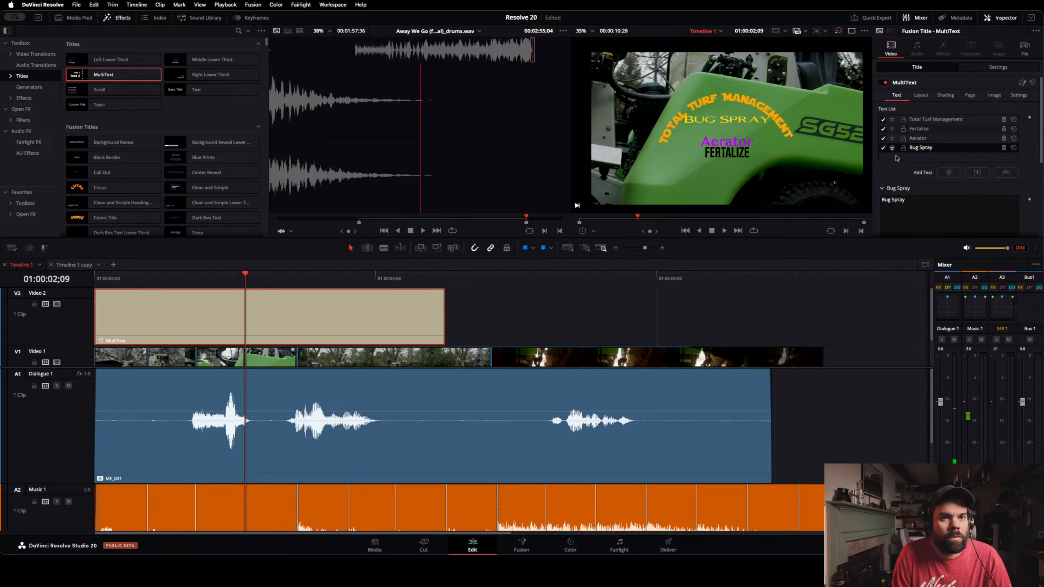
Step: In the Bug Spray text's layout settings, set Center X to 0.504 and Size to 0.85
left_click(883, 188)
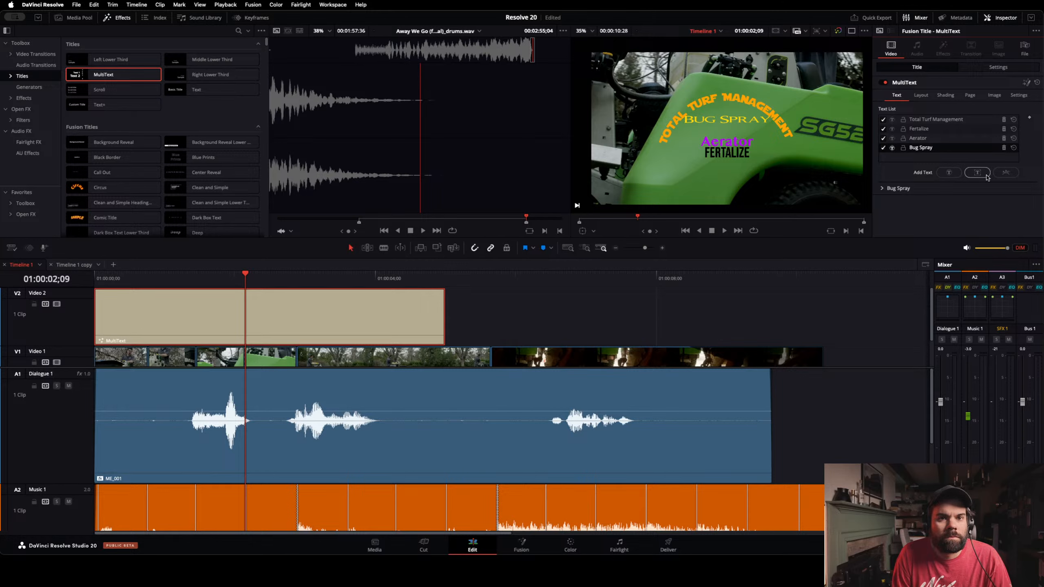
left_click(918, 96)
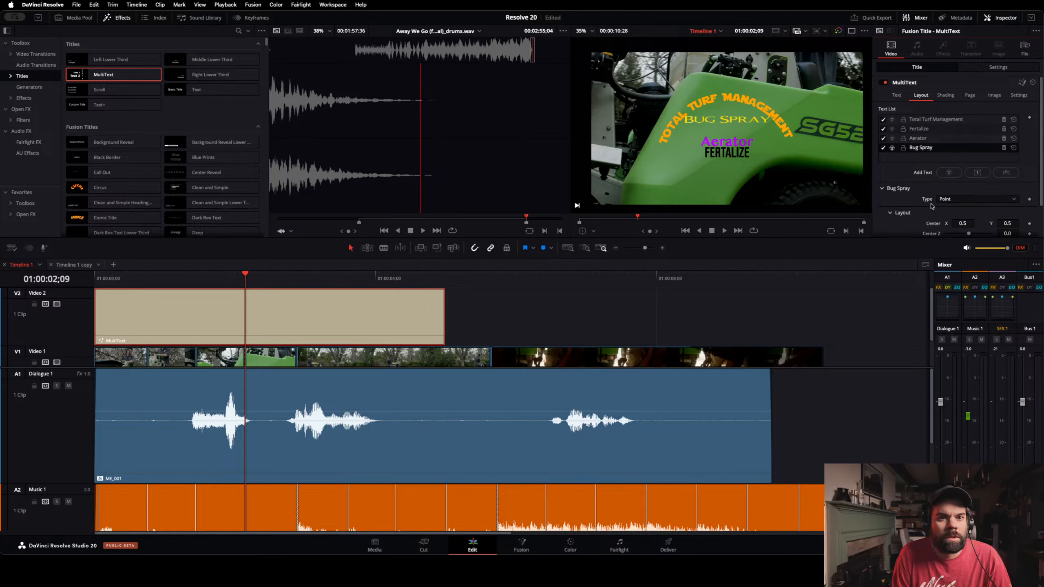
scroll(897, 214, "down", 2)
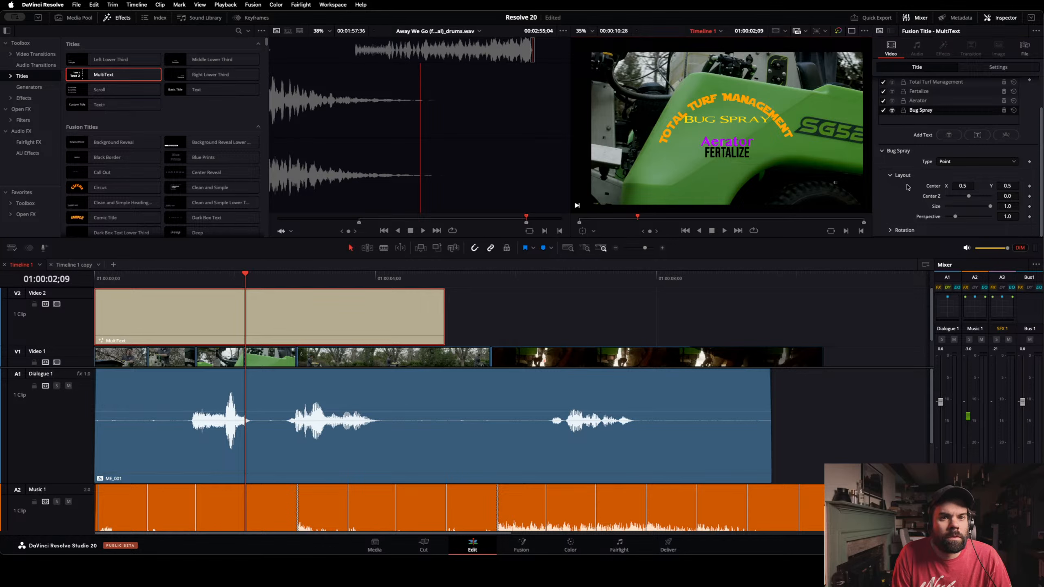
mouse_move(962, 186)
left_mouse_down()
mouse_move(969, 198)
mouse_move(952, 196)
mouse_move(997, 199)
mouse_move(969, 199)
left_mouse_up()
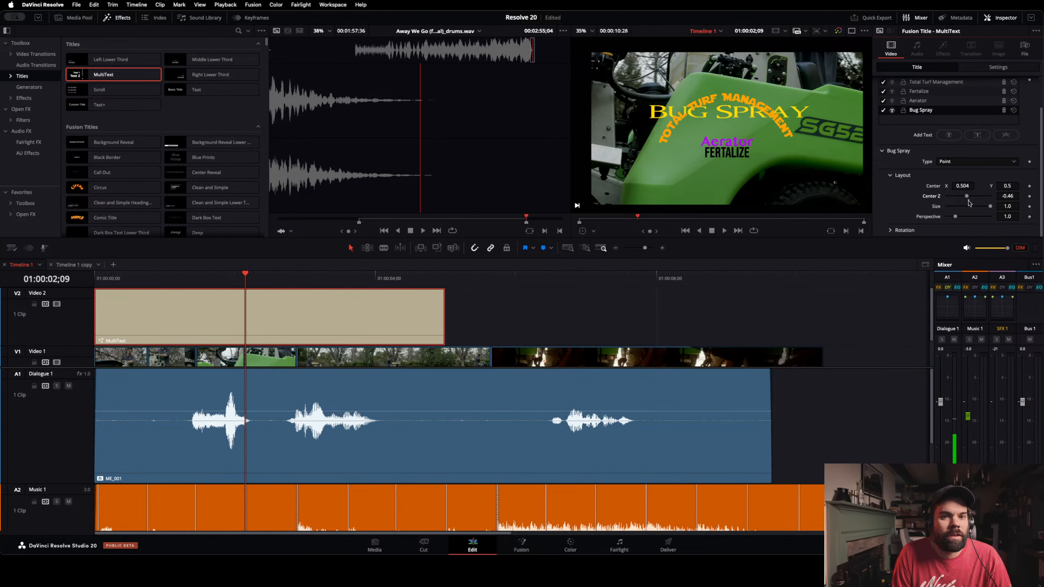
double_click(968, 199)
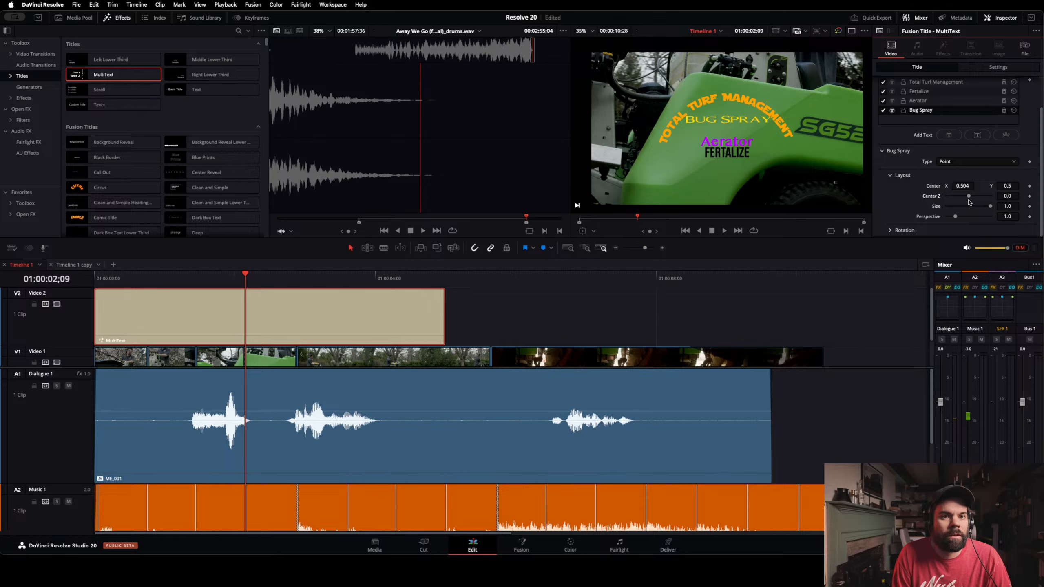
mouse_move(992, 209)
left_mouse_down()
mouse_move(960, 216)
mouse_move(990, 222)
mouse_move(955, 224)
left_mouse_up()
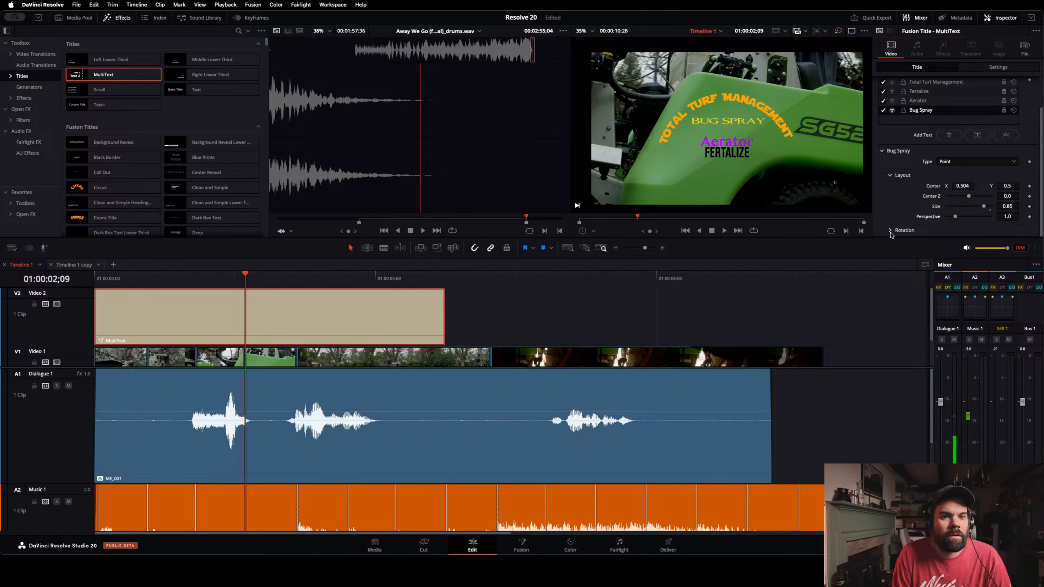
Step: Try rotating the Bug Spray text around its X axis and reset that rotation
left_click(904, 230)
scroll(929, 210, "down", 2)
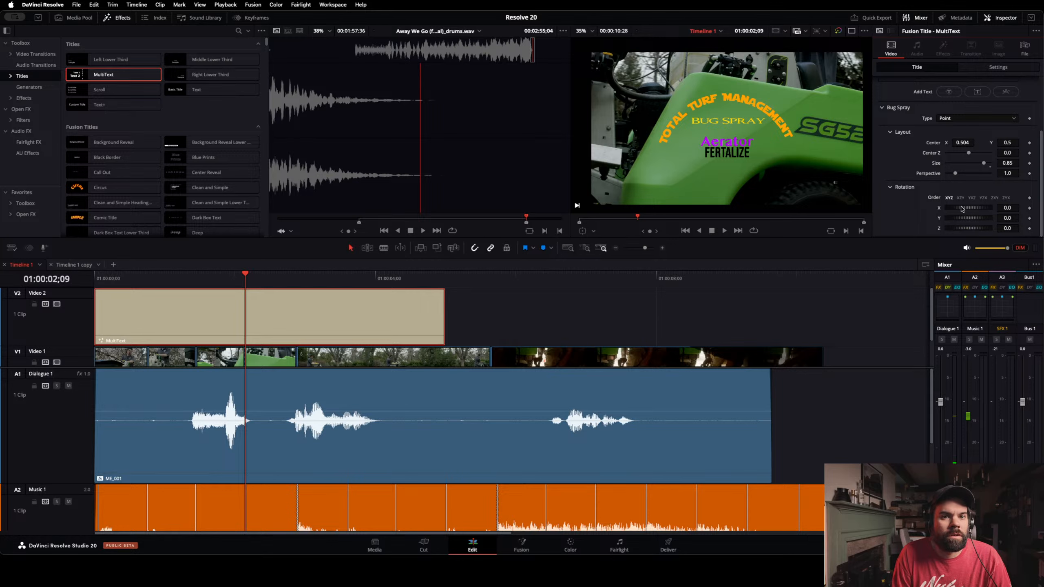
left_click_drag(963, 210, 672, 215)
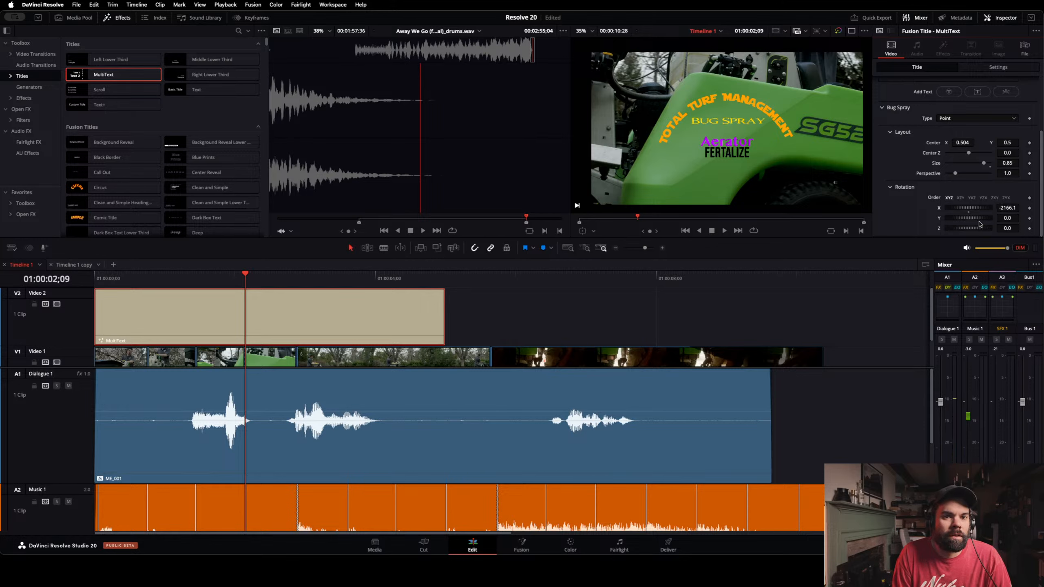
double_click(969, 210)
Step: Set the Bug Spray text's rotation order to XZY, try its Y and Z rotations and reset them to 0
left_click(960, 197)
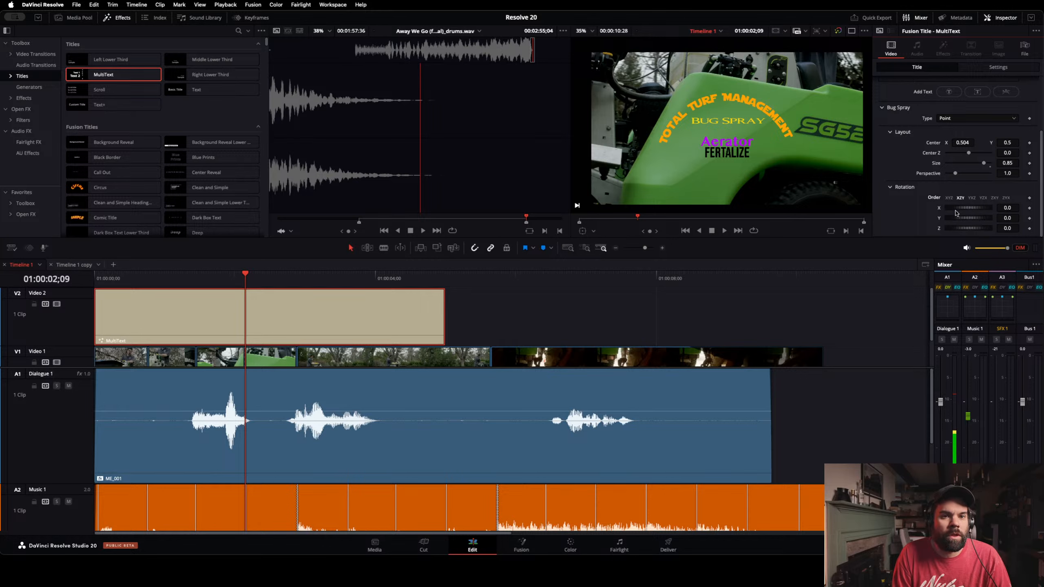
mouse_move(956, 231)
left_mouse_down()
mouse_move(1000, 235)
mouse_move(961, 232)
mouse_move(971, 225)
left_mouse_up()
double_click(970, 235)
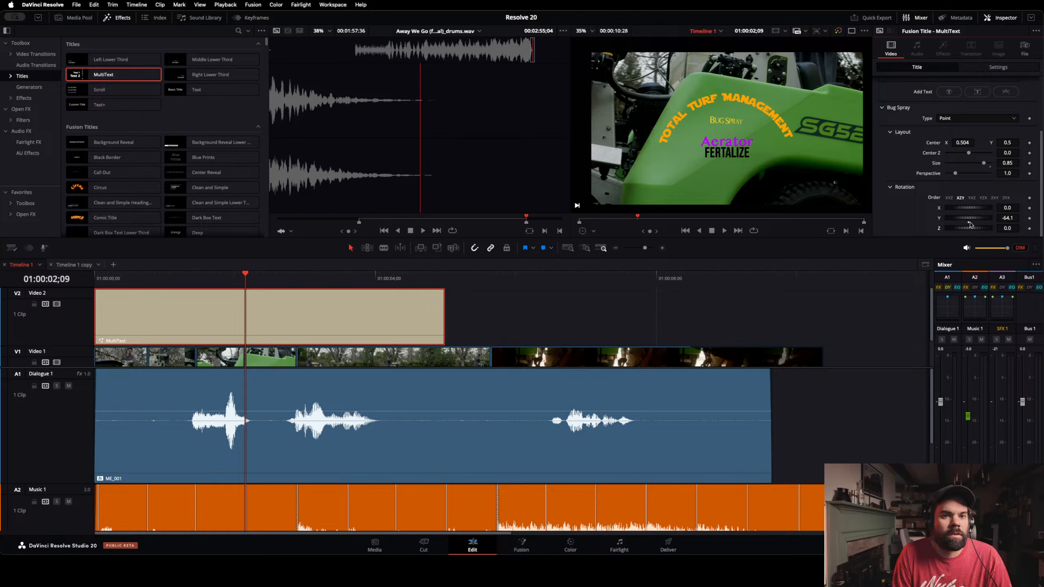
double_click(968, 222)
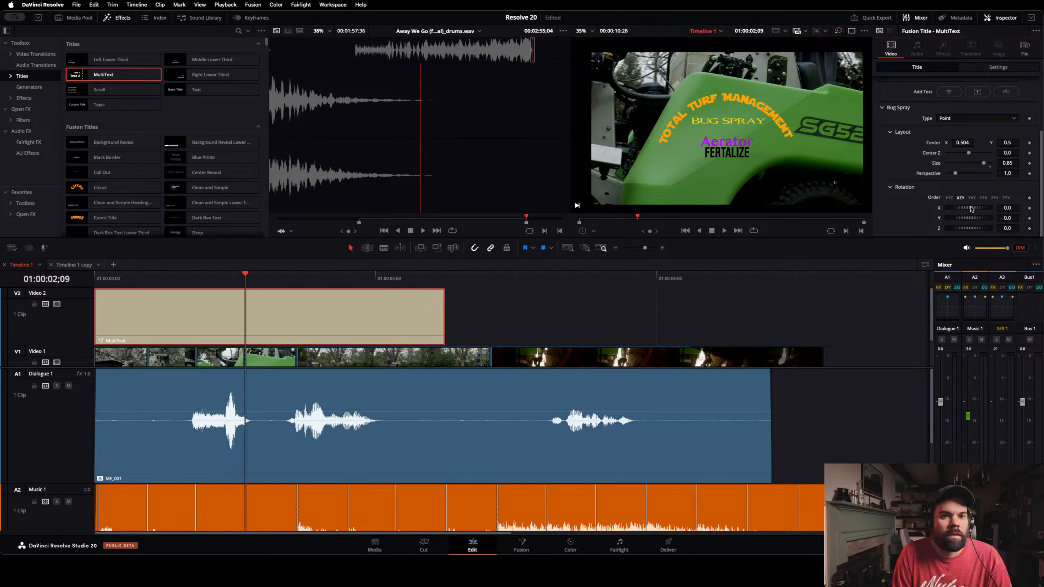
left_click(891, 187)
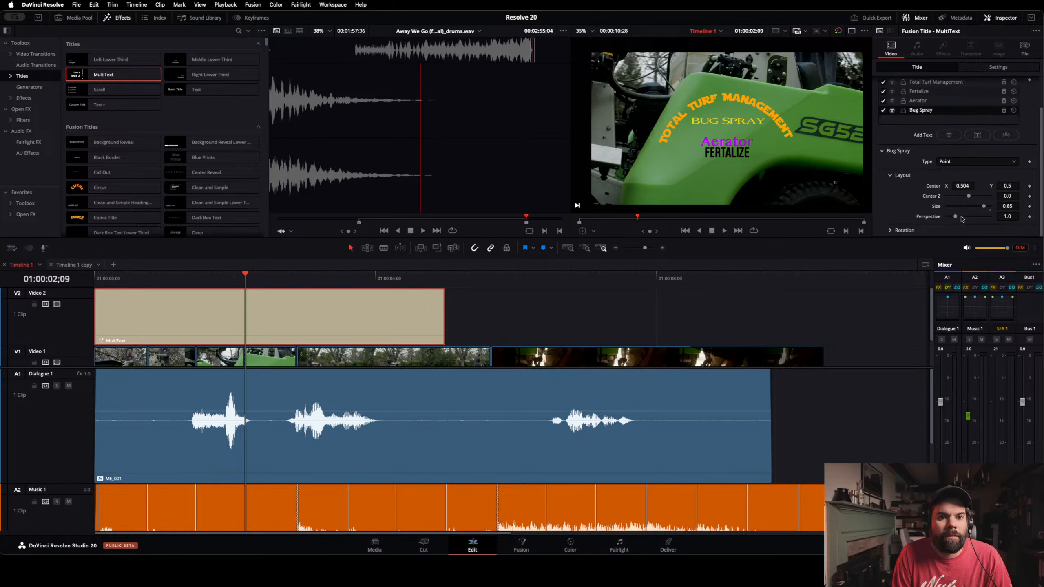
Step: Lower the Bug Spray text to Center Y 0.425 and change its layout type to Text Box
left_click_drag(1008, 186, 1010, 189)
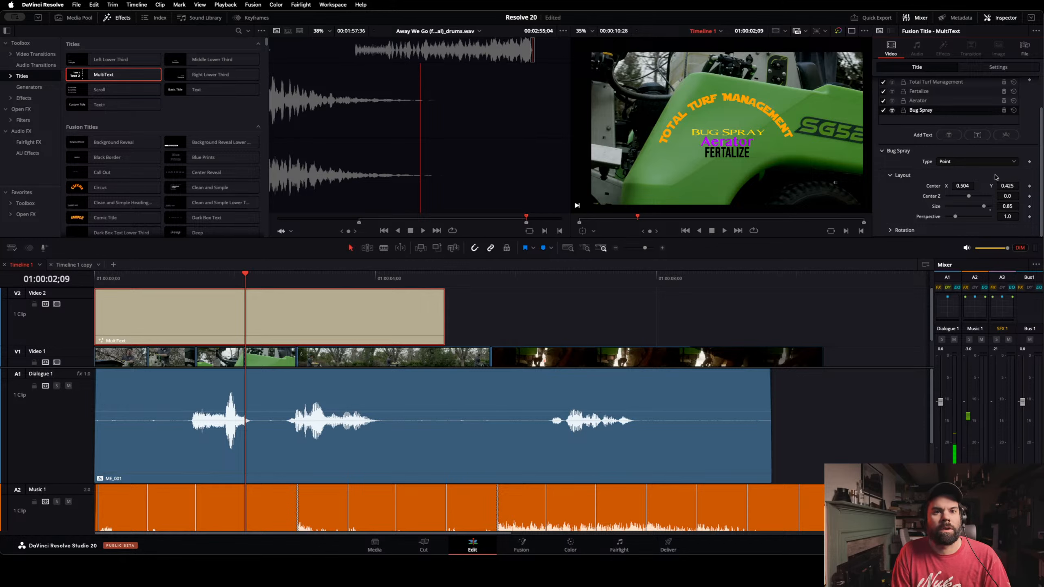
left_click(987, 161)
left_click(962, 180)
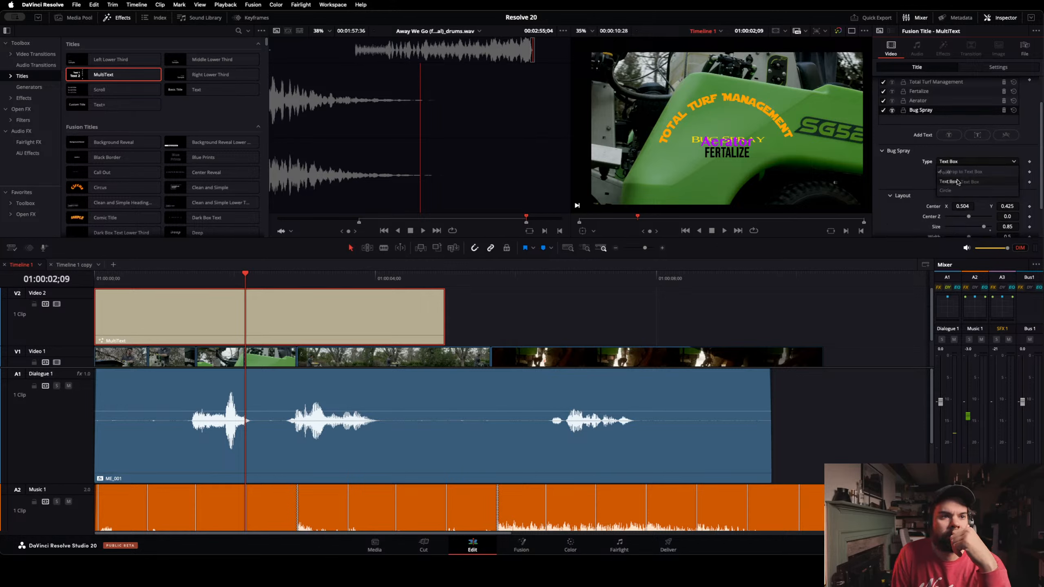
scroll(952, 179, "down", 1)
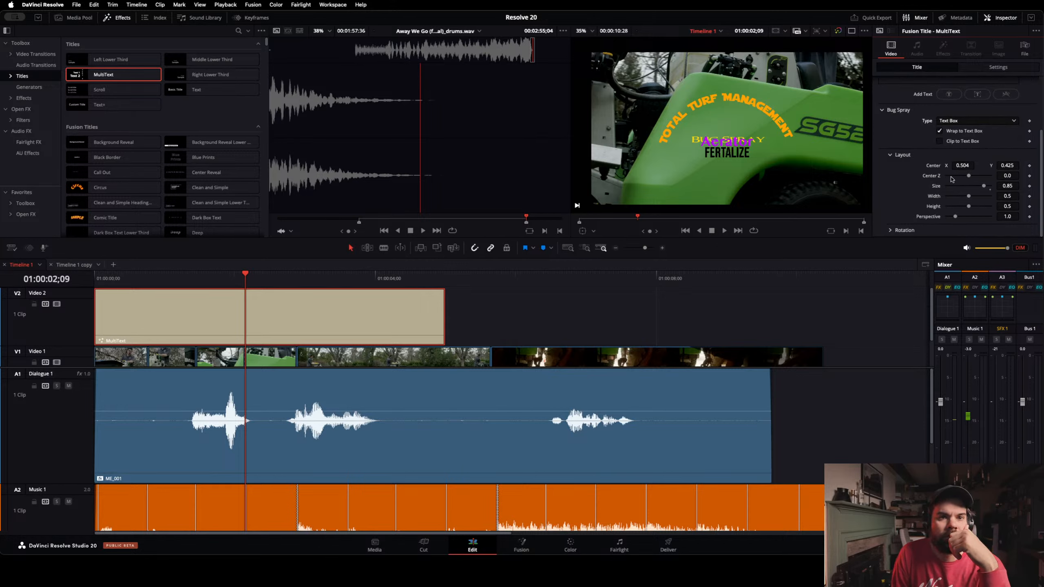
scroll(951, 179, "up", 1)
scroll(952, 179, "down", 2)
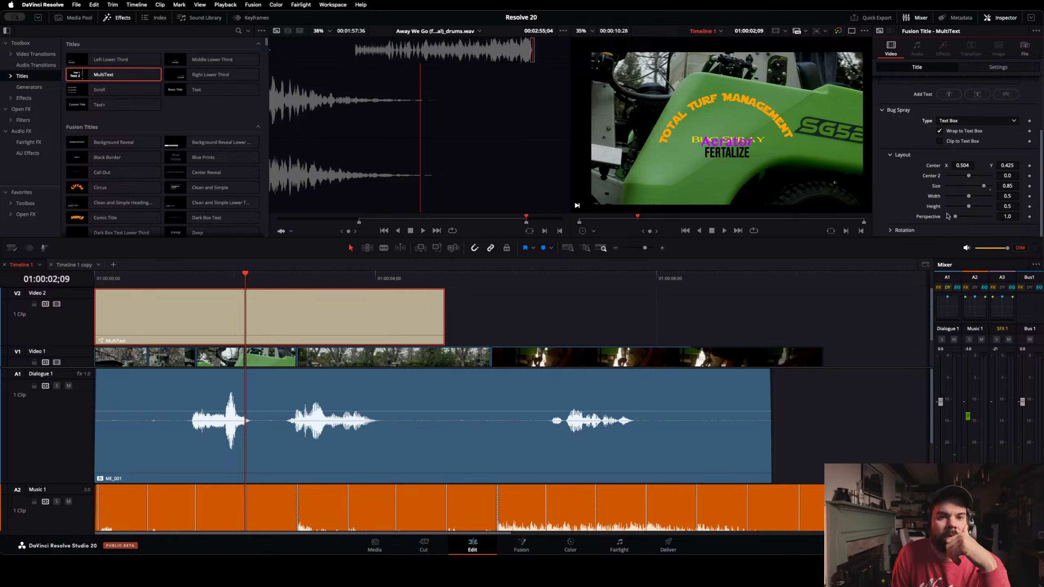
left_click_drag(956, 218, 971, 222)
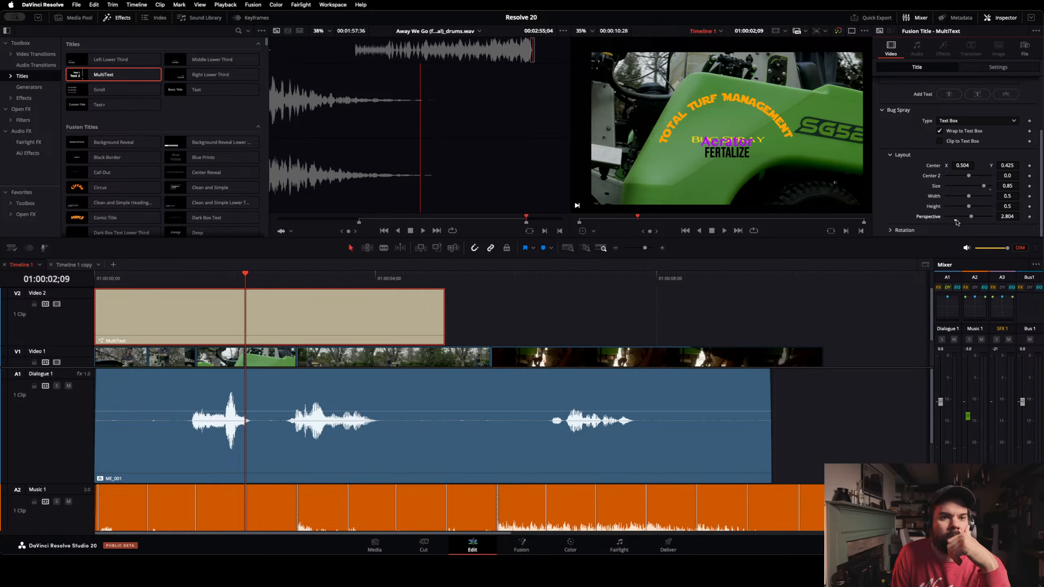
Step: Try the Transform and Open FX Overlay on-screen controls in the timeline viewer for the MultiText title
left_click(594, 231)
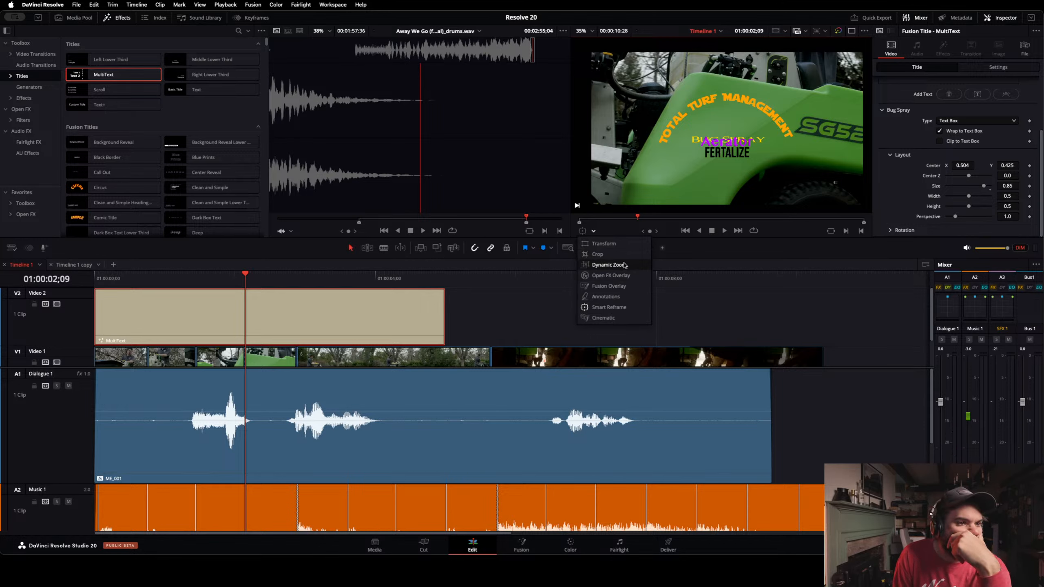
left_click(605, 244)
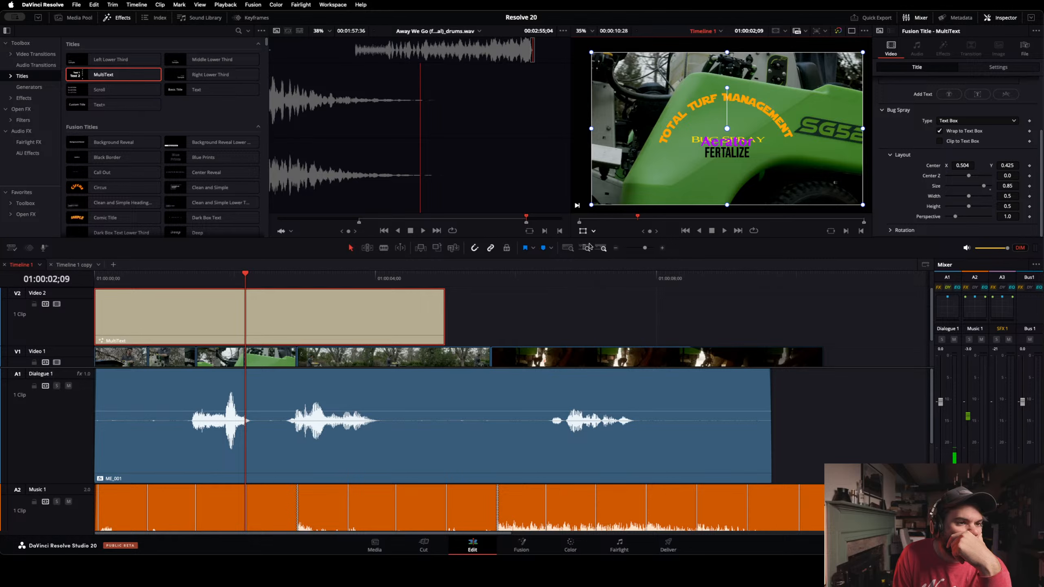
left_click(593, 232)
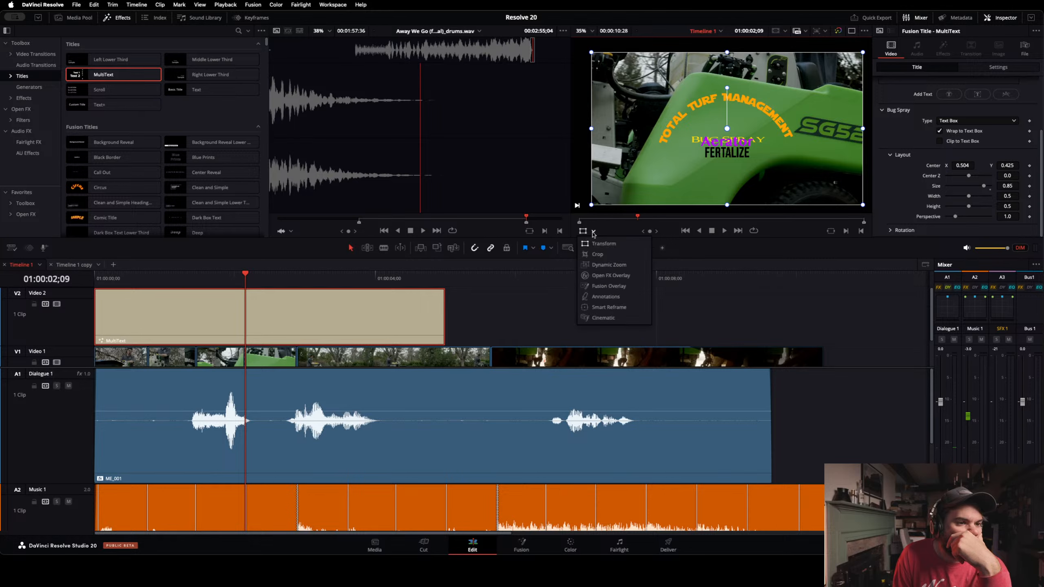
left_click(608, 277)
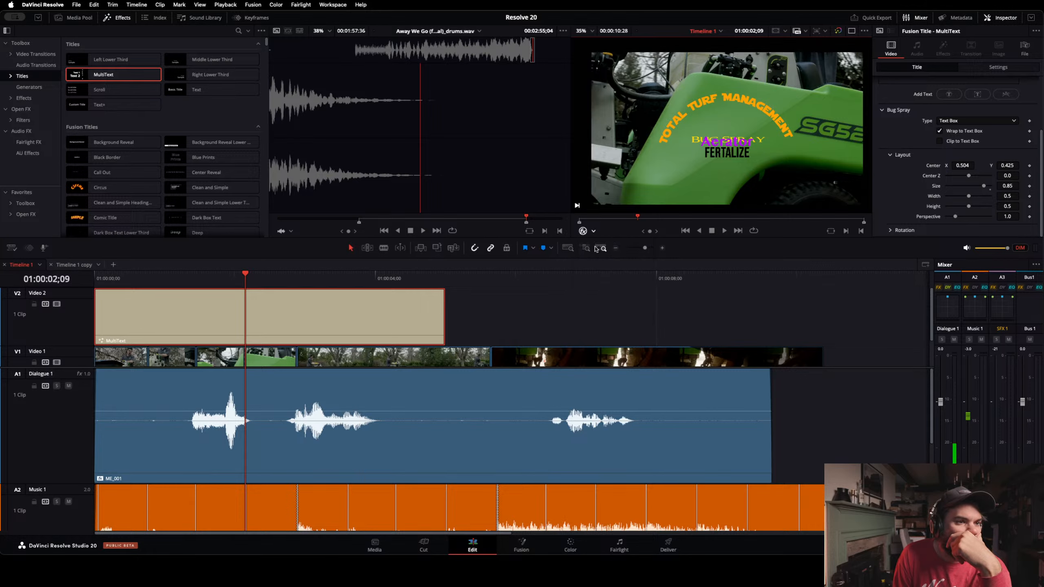
left_click(585, 232)
Step: Switch the timeline viewer's on-screen controls to Fusion Overlay for the MultiText title
left_click(594, 233)
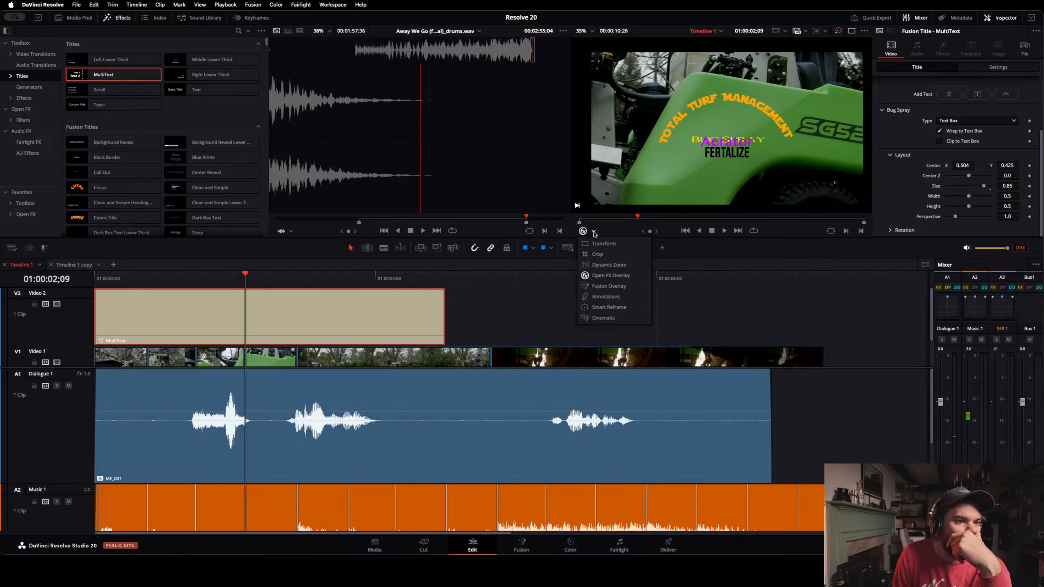
left_click(602, 289)
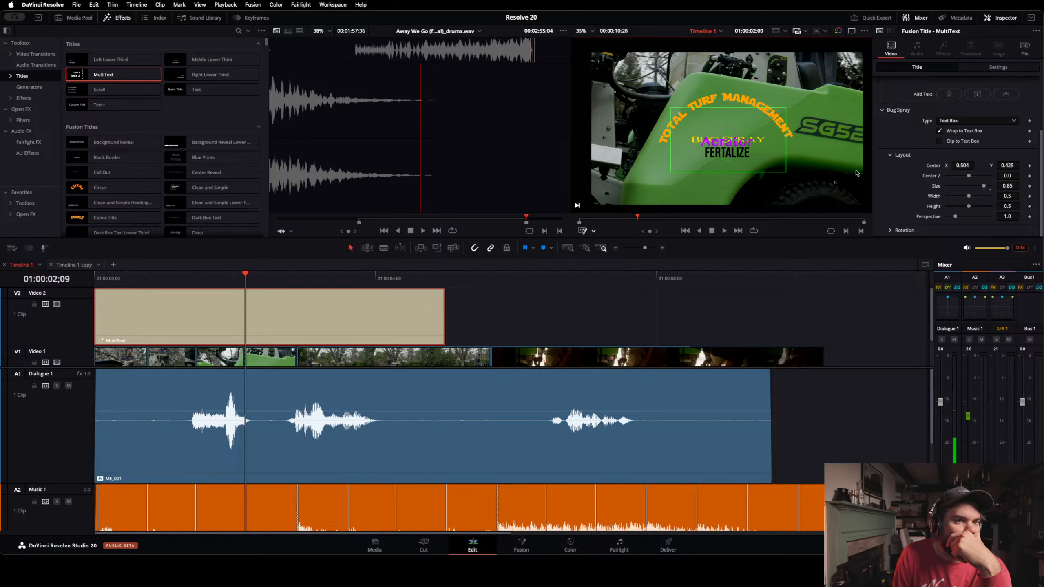
scroll(955, 168, "up", 3)
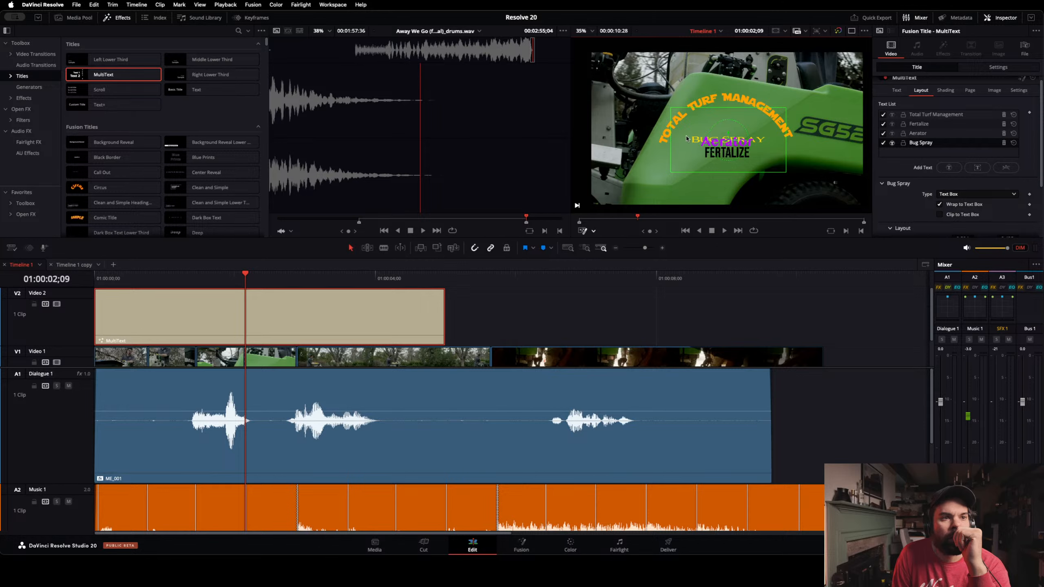
Step: Move the Bug Spray text below Fertalize, then try other spots for the Aerator text before returning it just above Fertalize
mouse_move(726, 141)
left_mouse_down()
mouse_move(768, 139)
mouse_move(742, 145)
mouse_move(773, 150)
mouse_move(793, 174)
mouse_move(727, 168)
left_mouse_up()
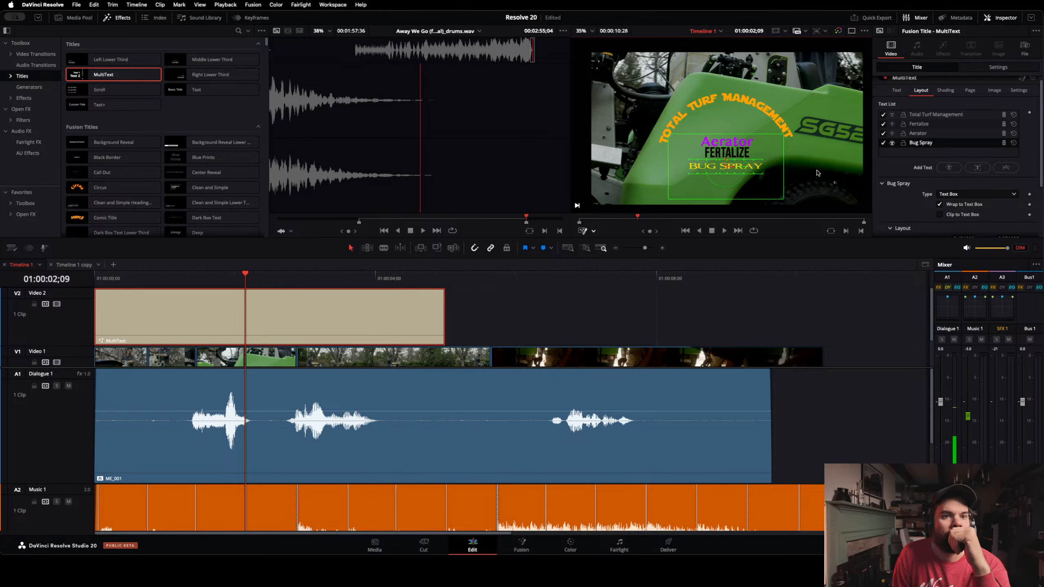
left_click(921, 134)
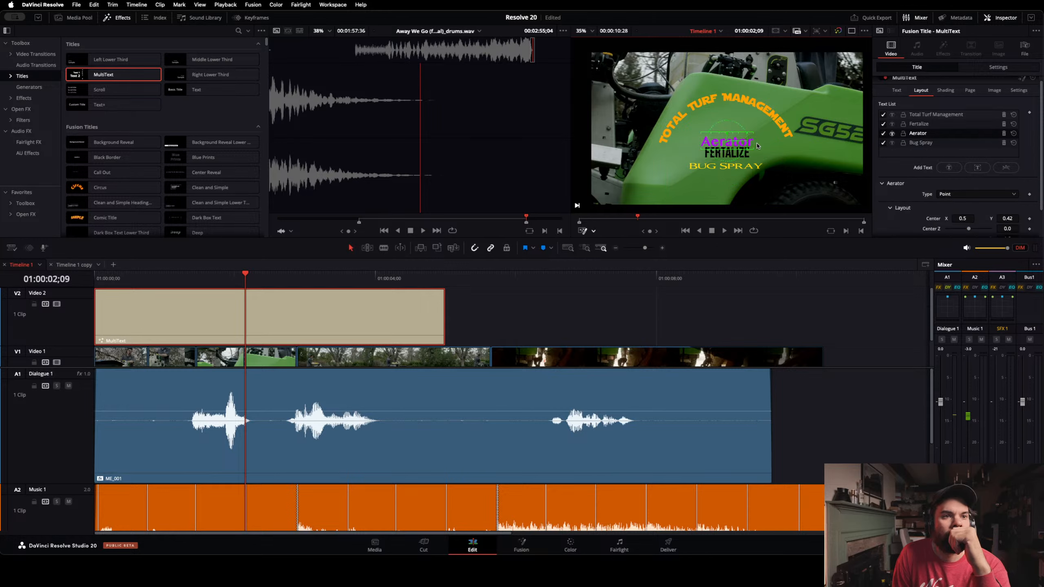
mouse_move(727, 142)
left_mouse_down()
mouse_move(722, 188)
mouse_move(716, 182)
left_mouse_up()
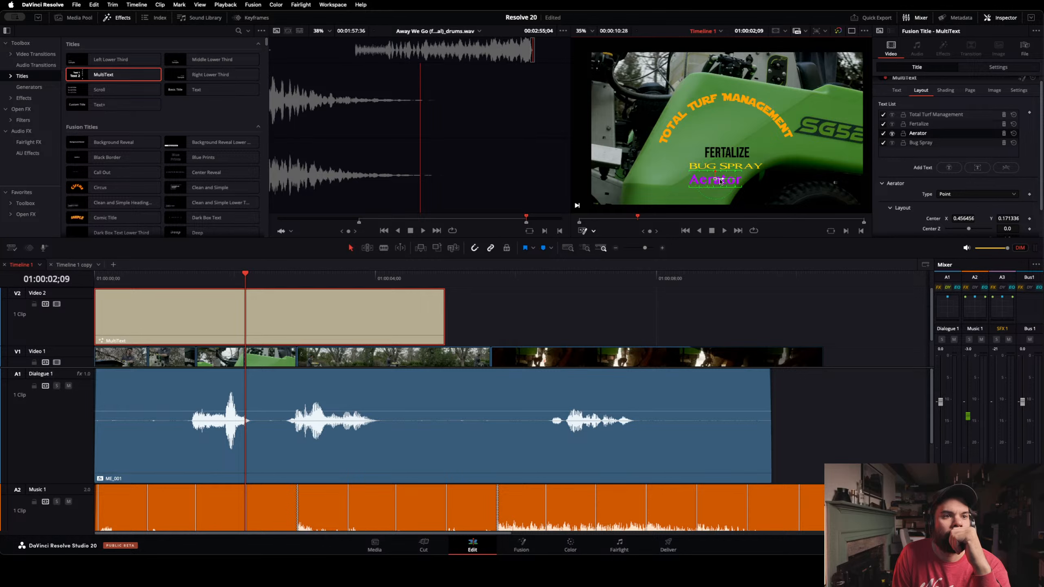
left_click_drag(721, 181, 733, 184)
left_click_drag(735, 186, 694, 184)
left_click_drag(698, 180, 728, 141)
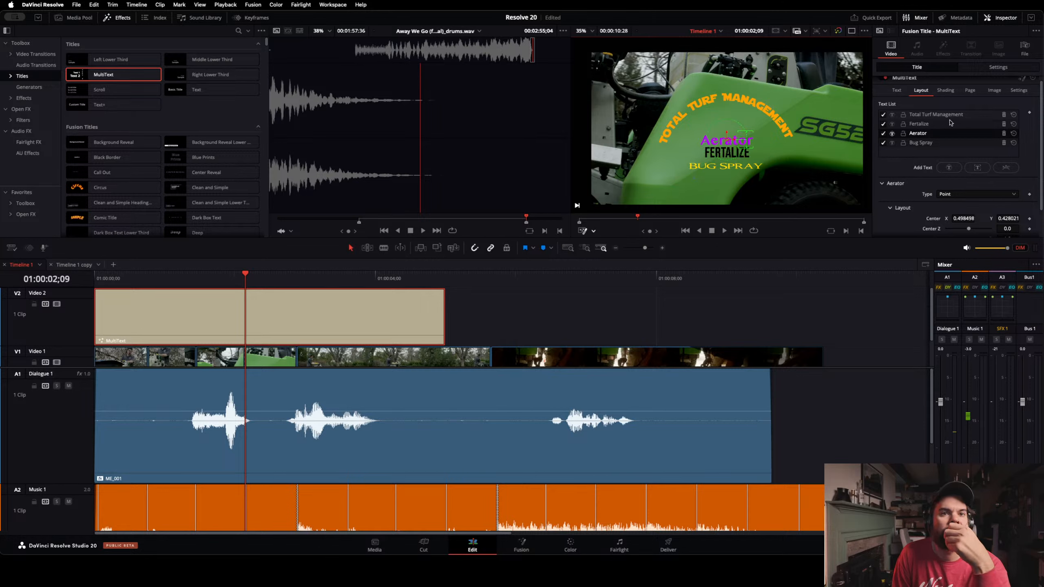
Step: Choose the Circle layout type for the Total Turf Management text and lower its center to about X 0.498, Y 0.110
left_click(938, 115)
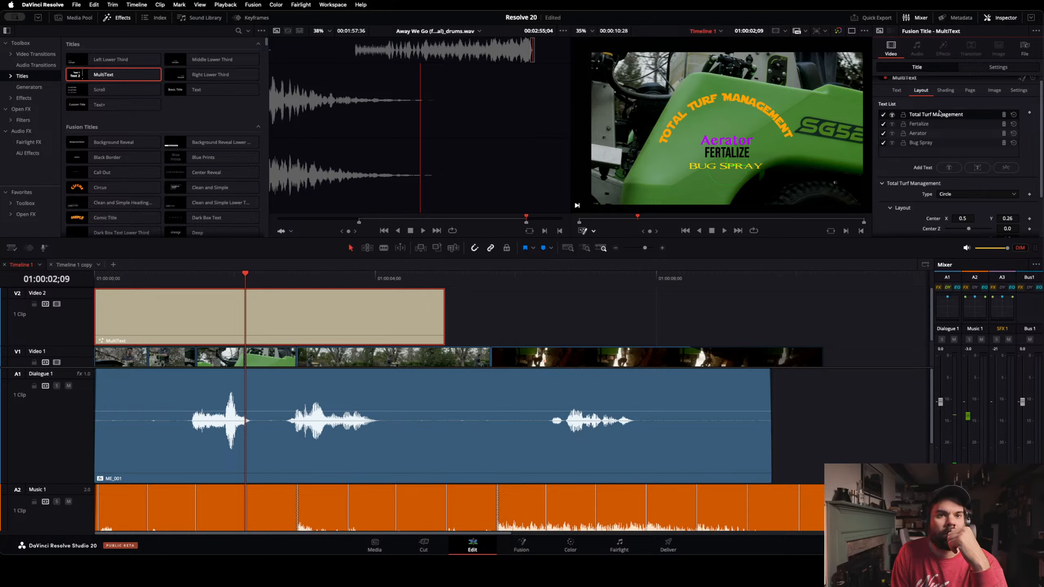
left_click(976, 194)
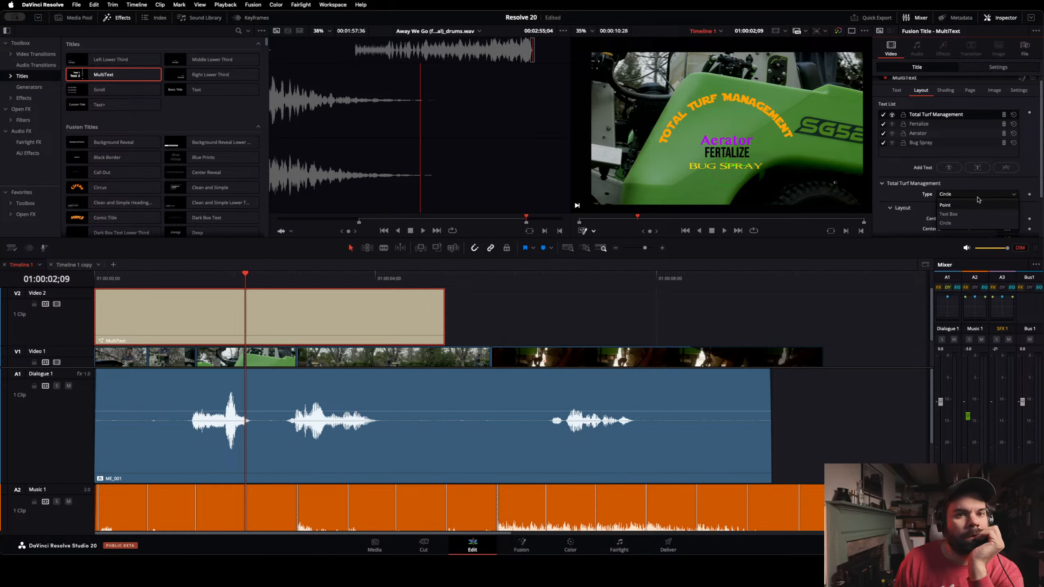
left_click(963, 224)
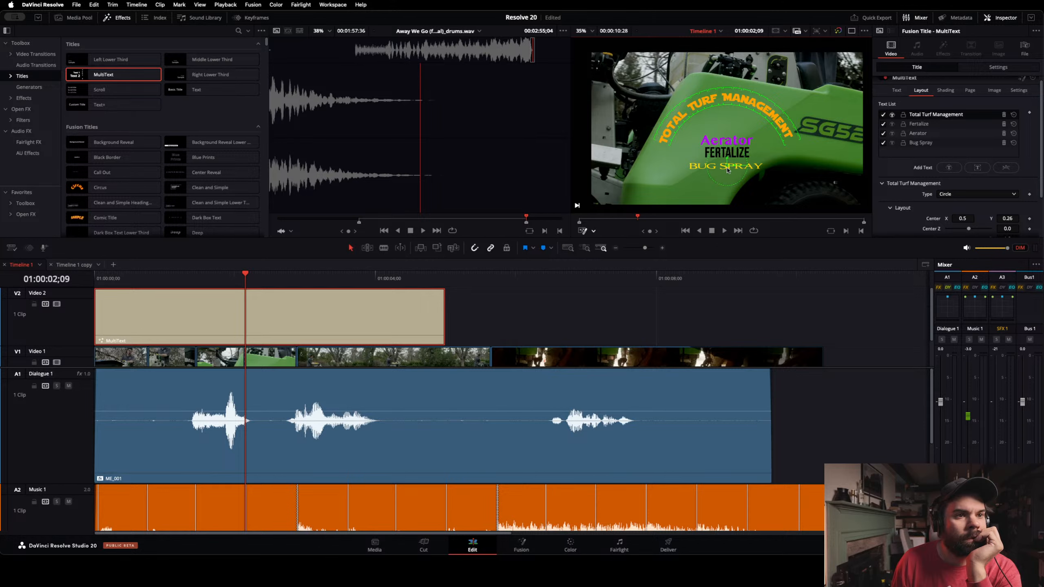
left_click_drag(727, 168, 849, 196)
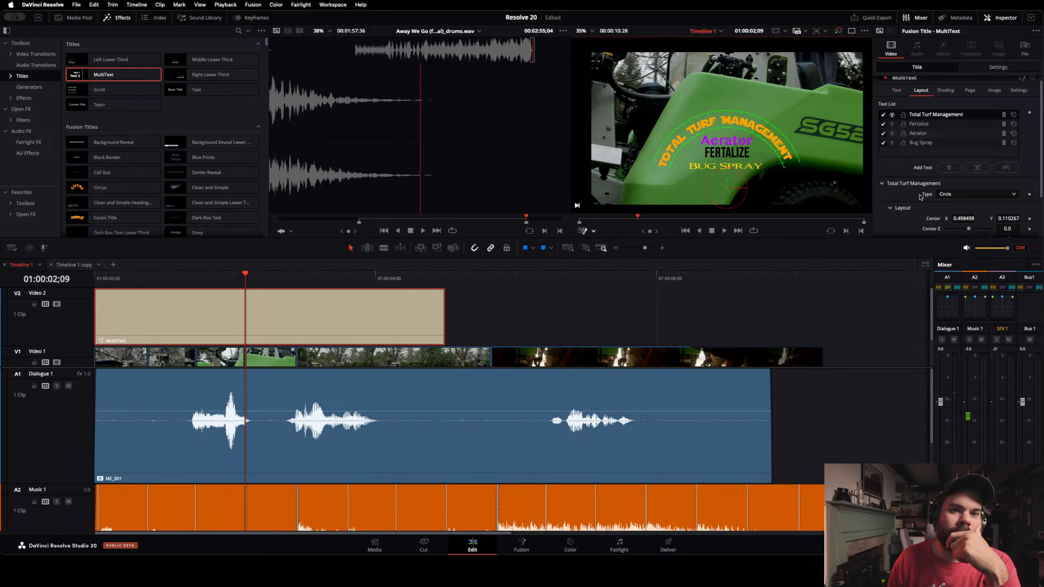
Step: Try the fill softness Glow in the Total Turf Management text's shading and return it to 0
scroll(919, 200, "down", 3)
scroll(919, 199, "up", 4)
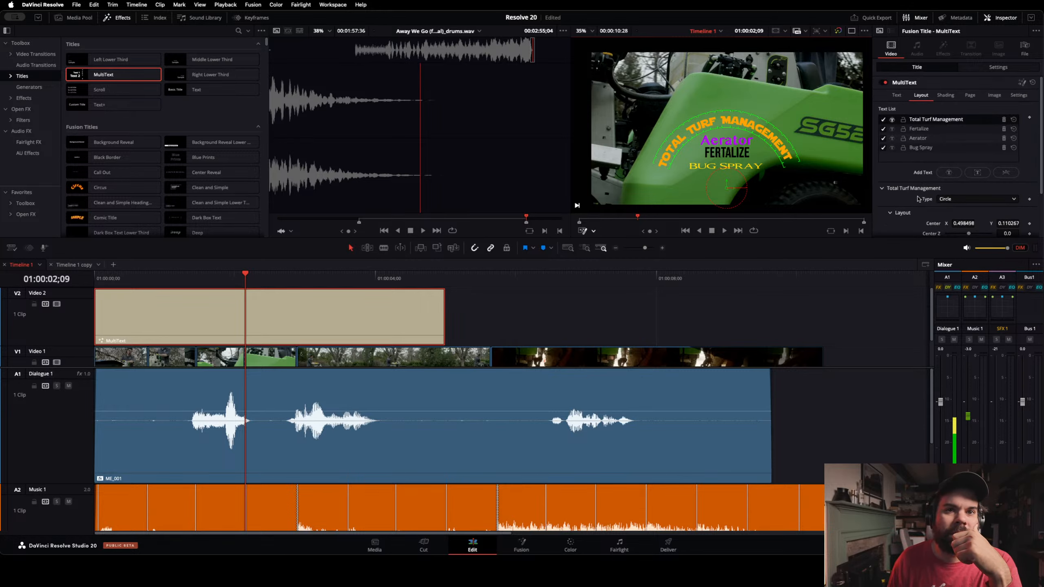
left_click(945, 96)
scroll(922, 199, "down", 3)
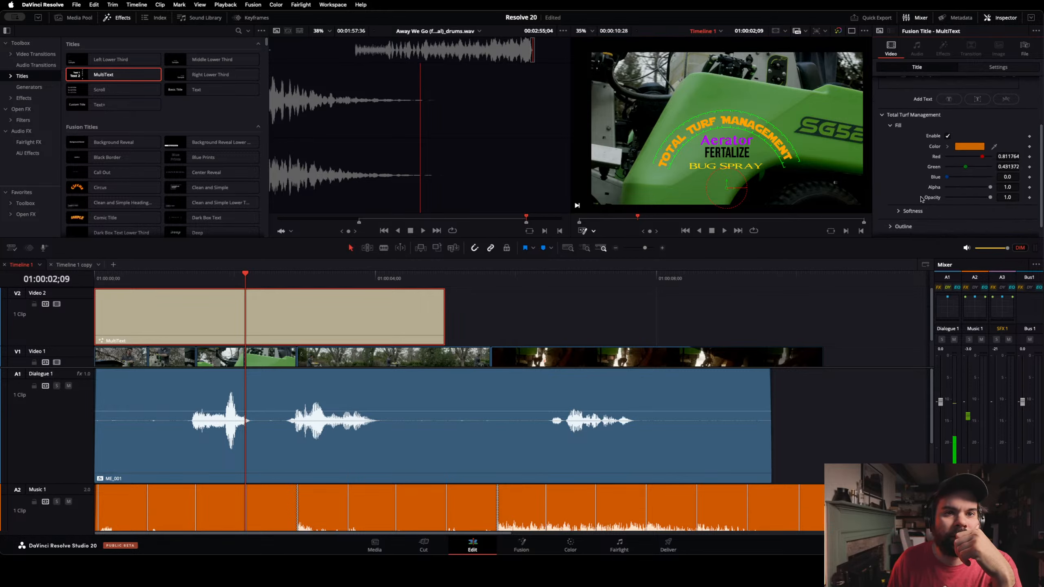
scroll(928, 173, "down", 1)
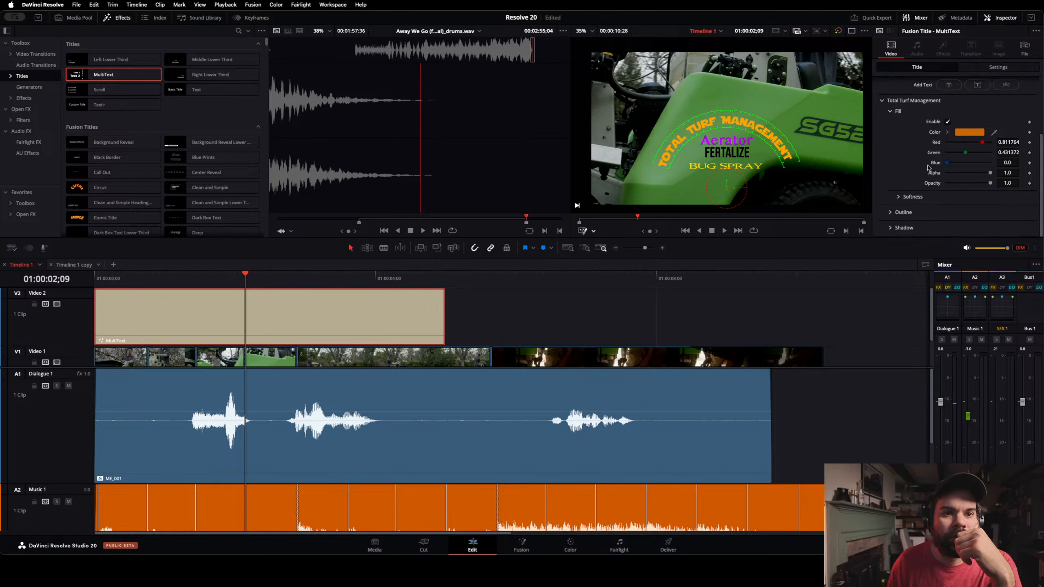
left_click(898, 200)
scroll(900, 200, "down", 2)
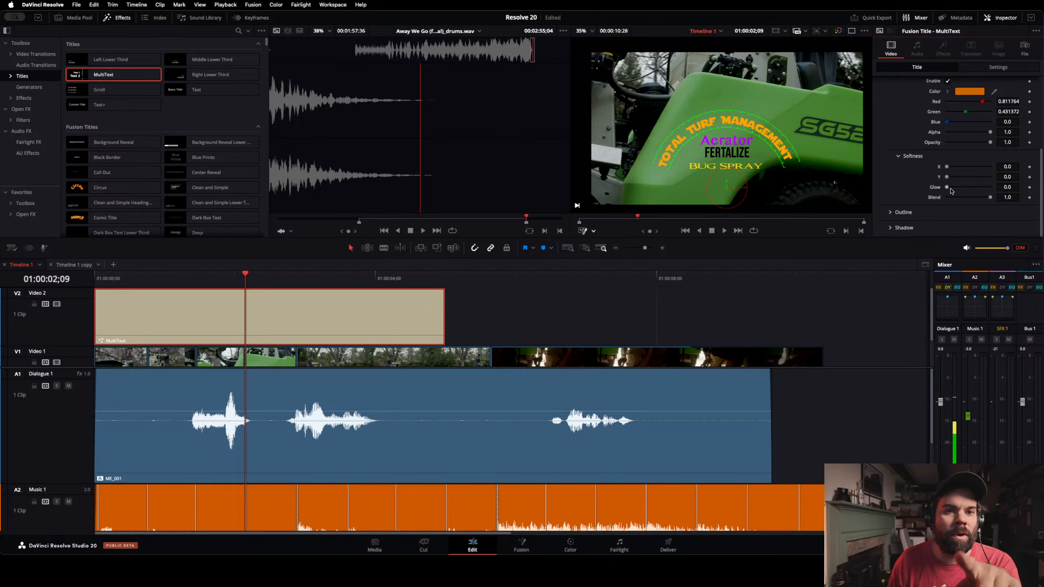
left_click_drag(948, 188, 921, 193)
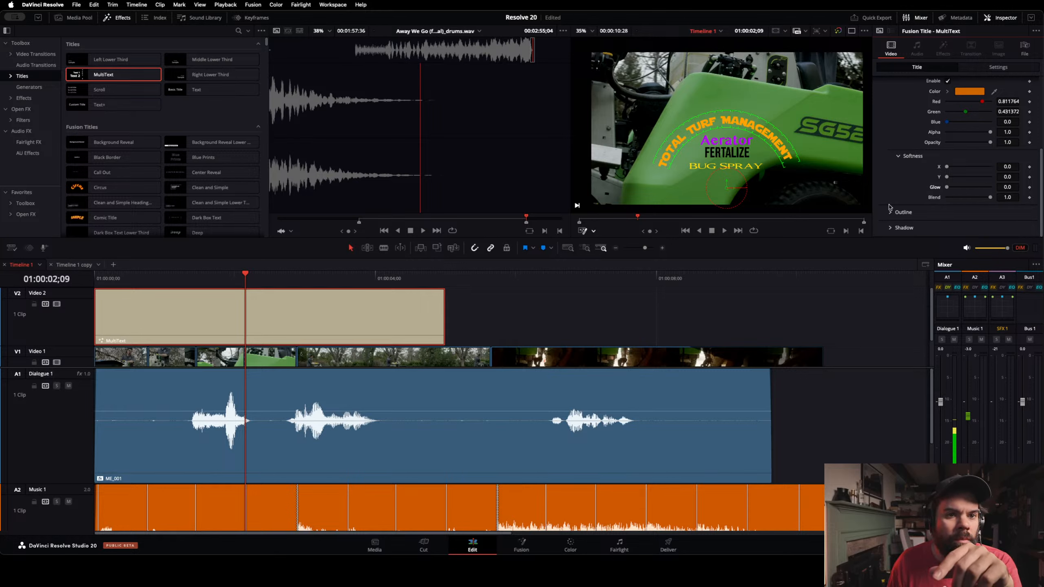
Step: Enable the shadow in the shading of the Total Turf Management text
left_click(892, 228)
scroll(927, 211, "down", 3)
scroll(956, 206, "down", 2)
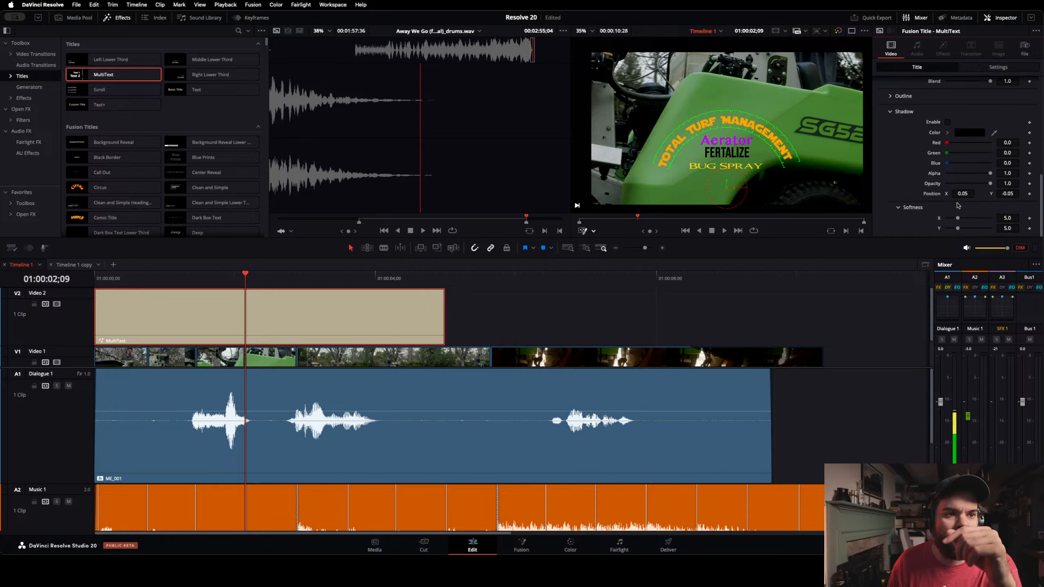
left_click(948, 122)
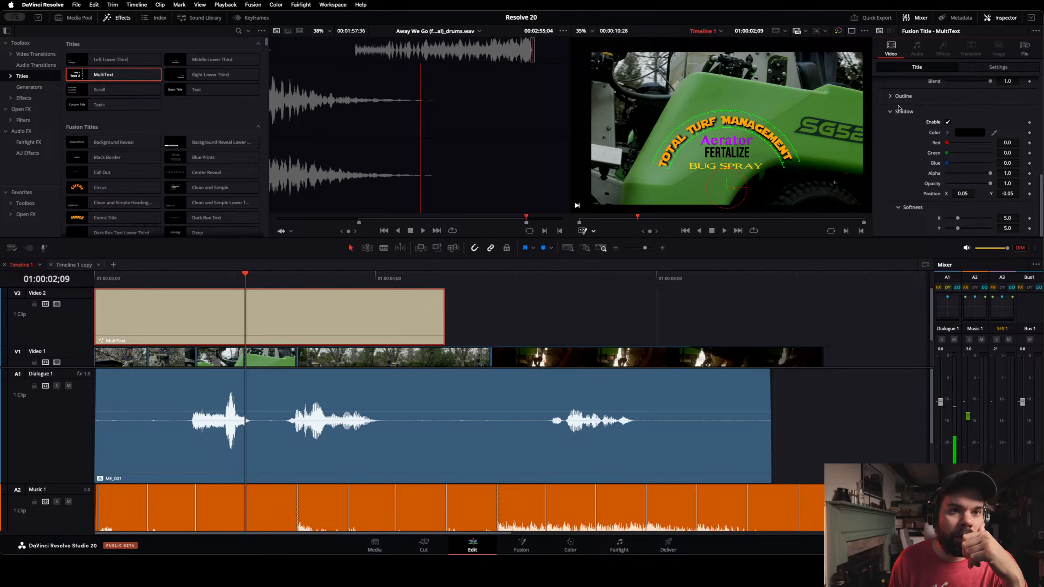
Step: Enable the outline in the shading of the Fertalize text
scroll(922, 117, "up", 10)
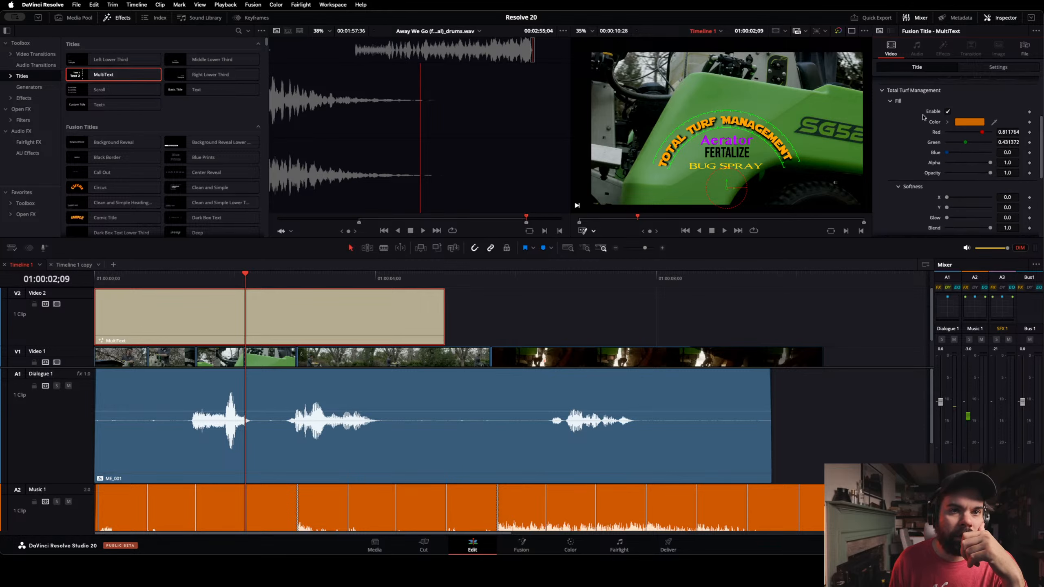
left_click(919, 129)
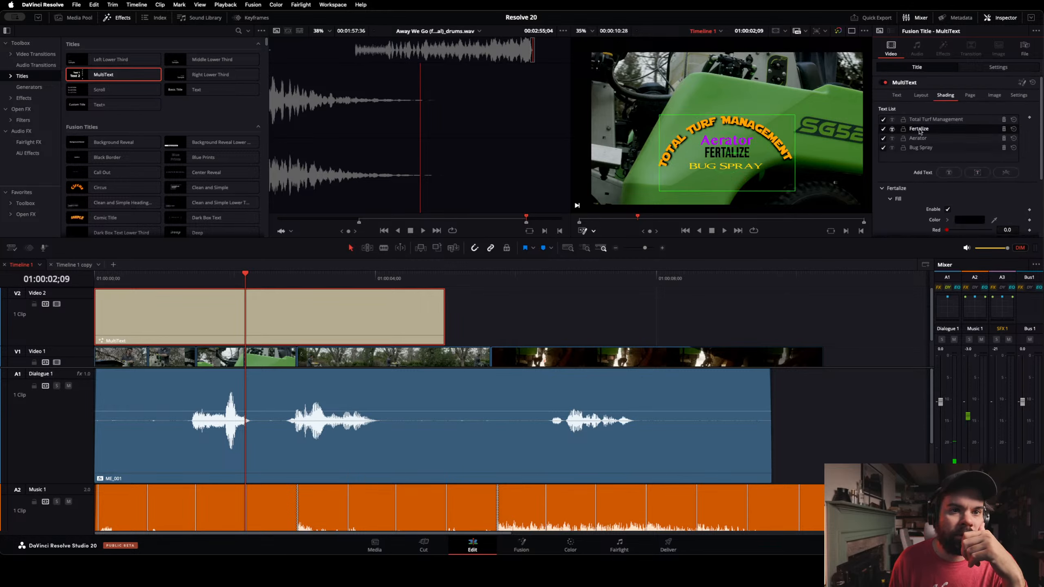
scroll(921, 203, "down", 3)
scroll(924, 203, "up", 3)
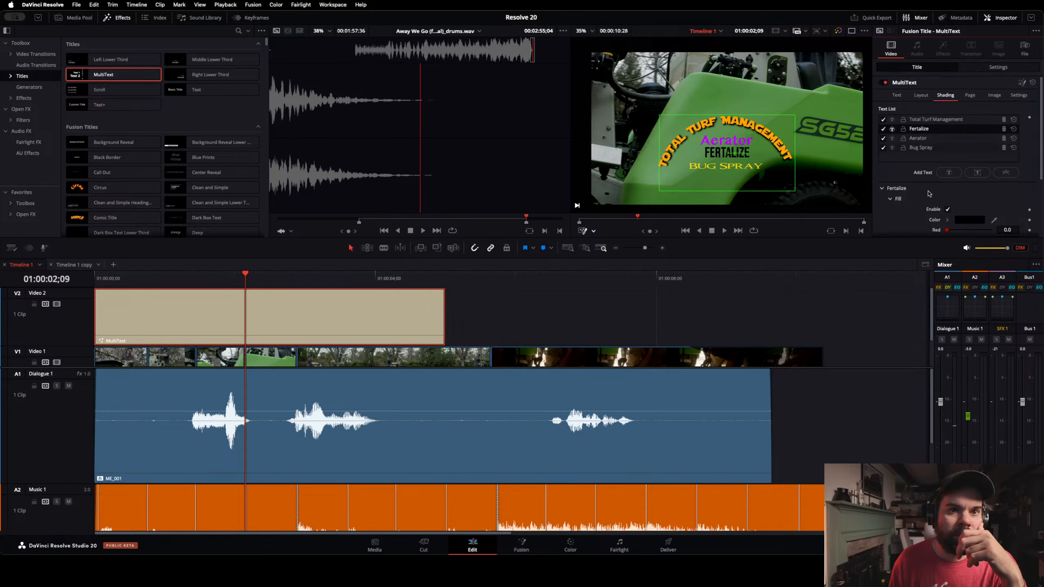
scroll(936, 166, "down", 4)
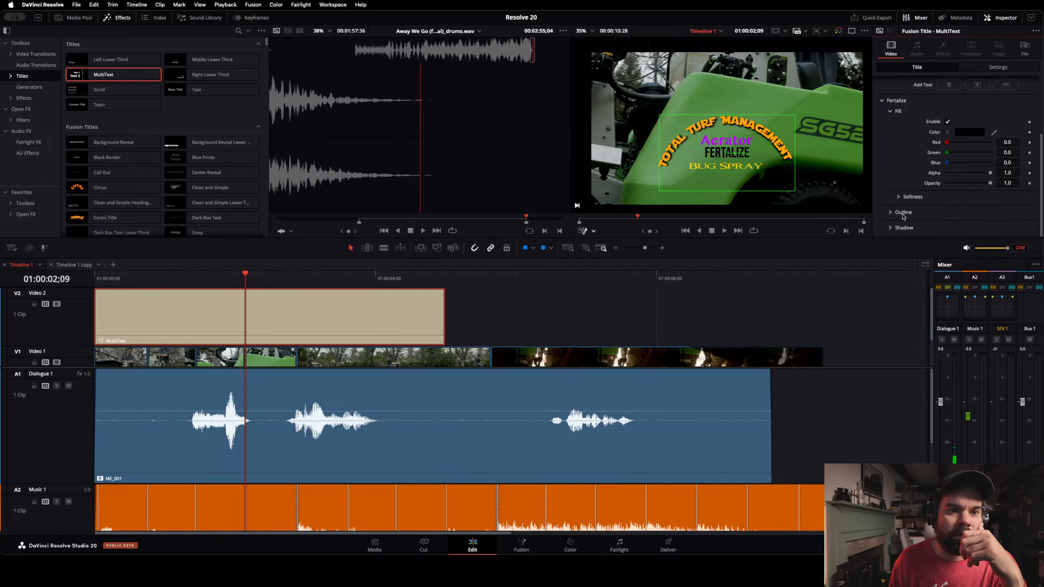
left_click(891, 212)
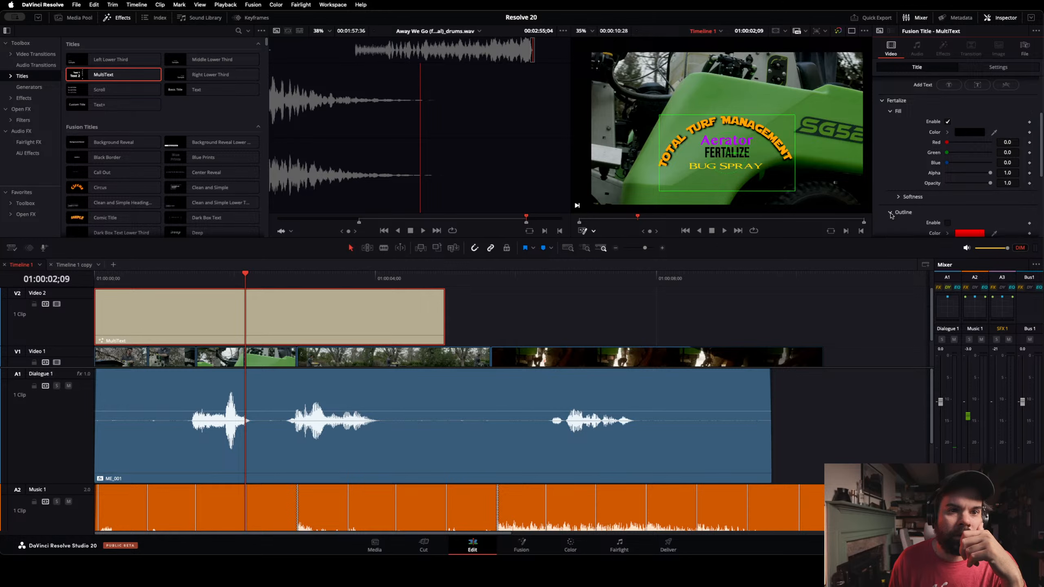
scroll(938, 210, "down", 4)
left_click(947, 125)
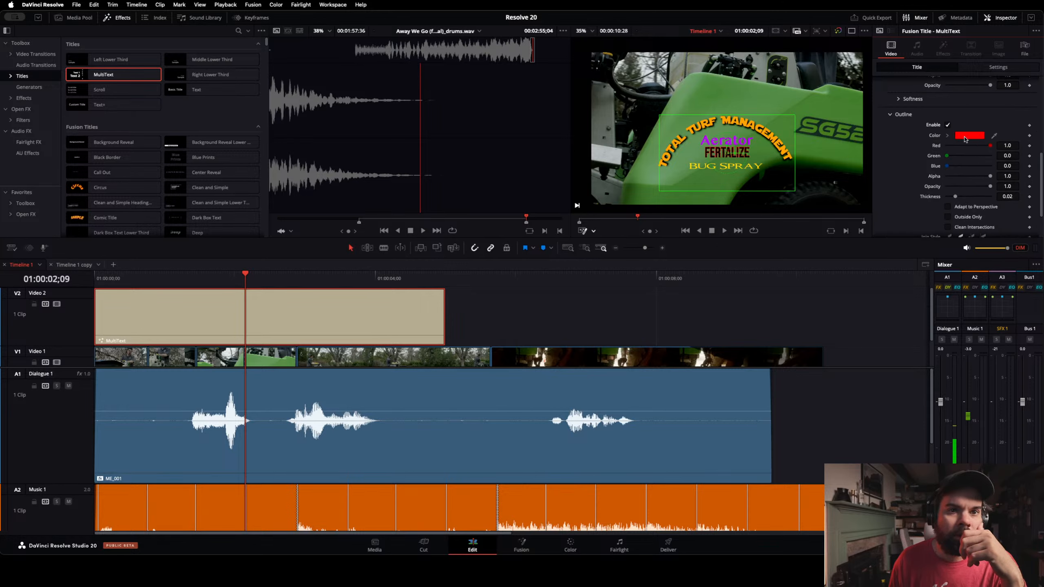
Step: Set the Fertalize outline color to a darker green, about Red 0.118, Green 0.659 and Blue 0
left_click(966, 137)
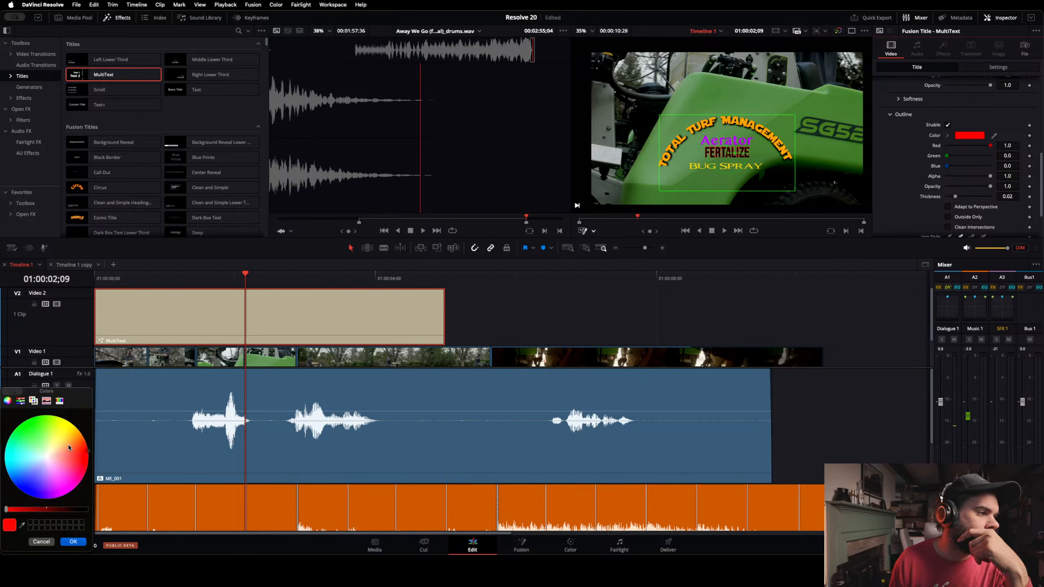
left_click_drag(83, 455, 25, 401)
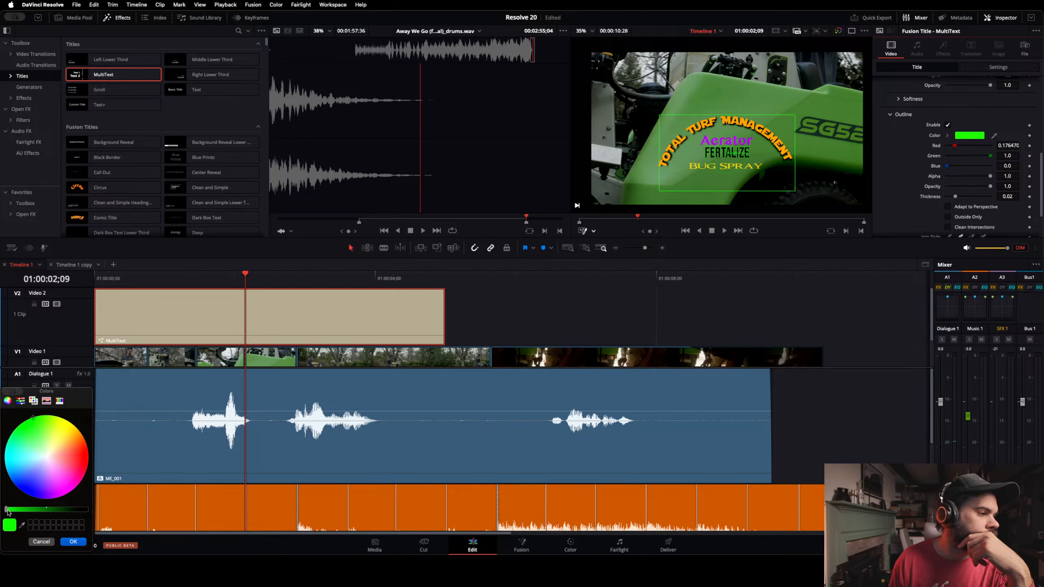
left_click_drag(7, 511, 34, 513)
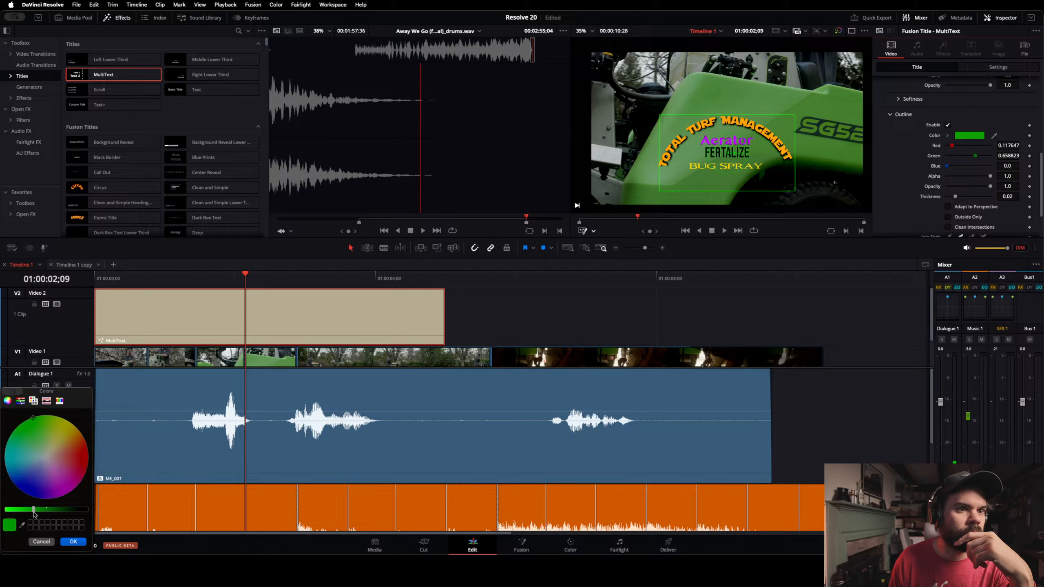
left_click(73, 542)
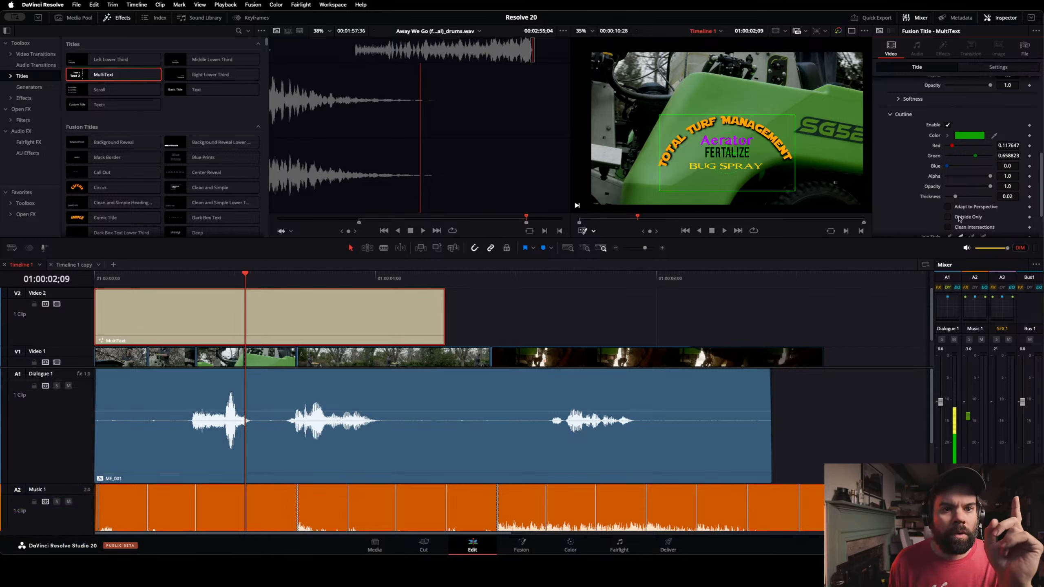
Step: Set the Fertalize outline's thickness to about 0.031 and its opacity to about 0.6, keeping Alpha at 1.0
left_click_drag(956, 197, 962, 198)
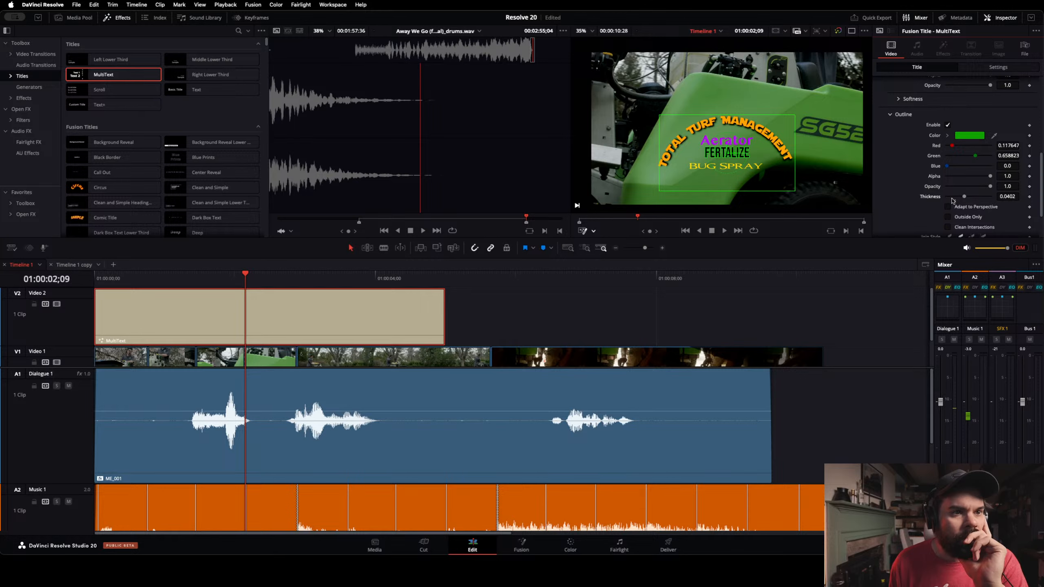
scroll(728, 161, "up", 8)
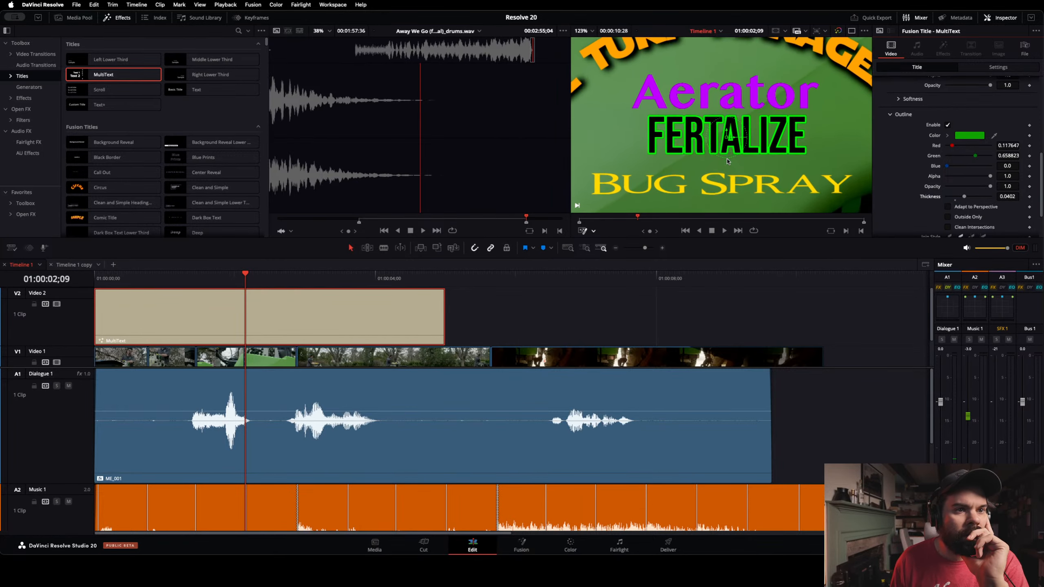
scroll(727, 162, "up", 3)
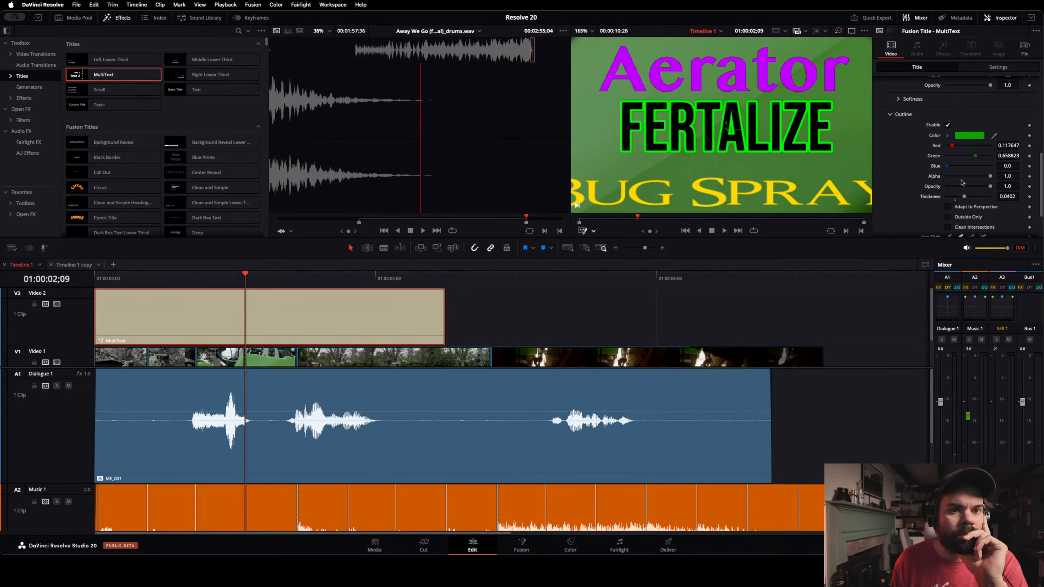
mouse_move(964, 199)
left_mouse_down()
mouse_move(999, 198)
mouse_move(937, 200)
mouse_move(983, 188)
mouse_move(968, 188)
left_mouse_up()
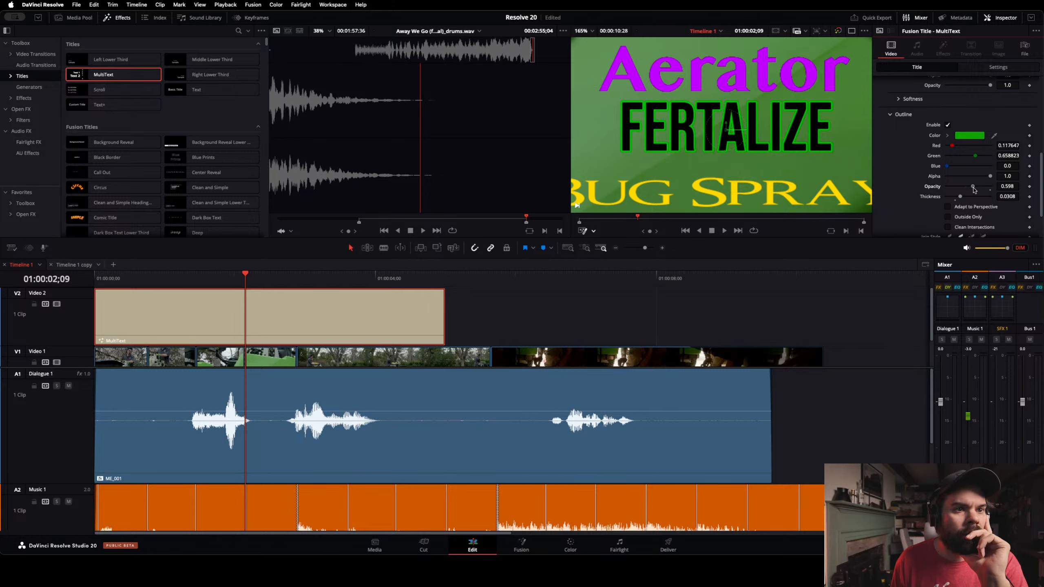
left_click_drag(990, 176, 1014, 184)
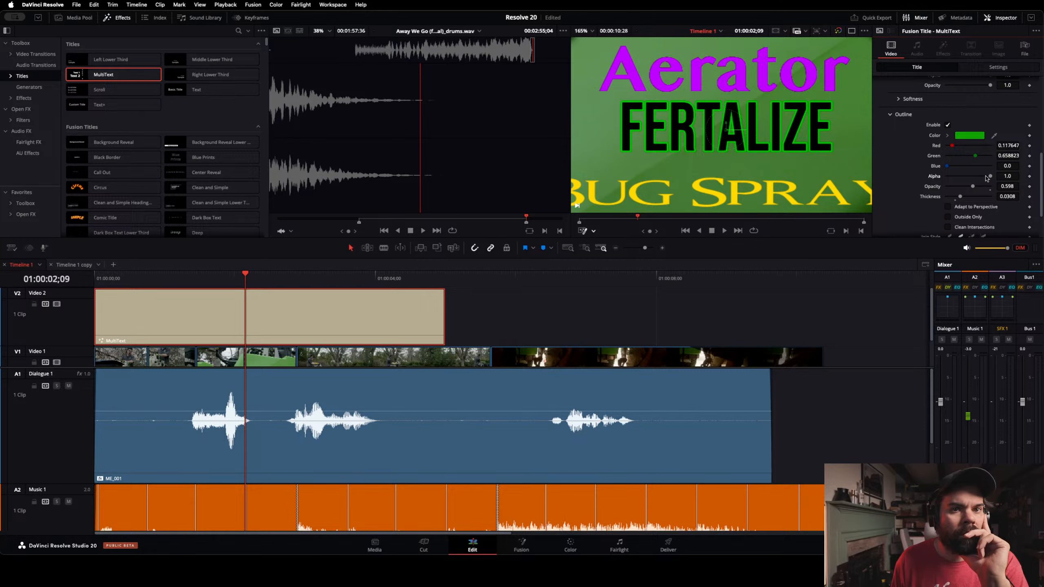
Step: Try the Outside Only and Clean Intersections options on the Fertalize outline, leaving both off
scroll(987, 178, "down", 3)
left_click(948, 158)
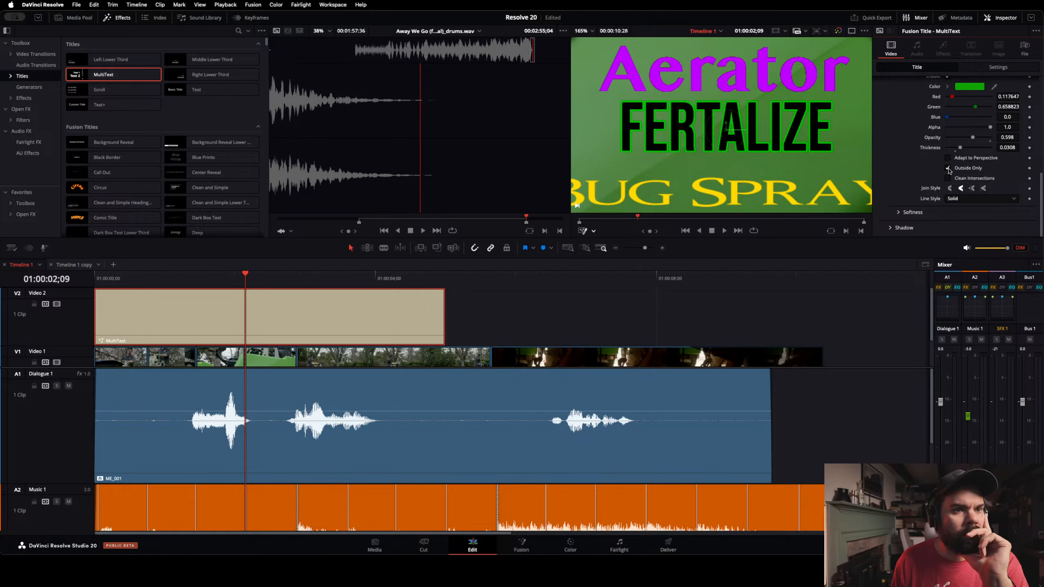
left_click(949, 178)
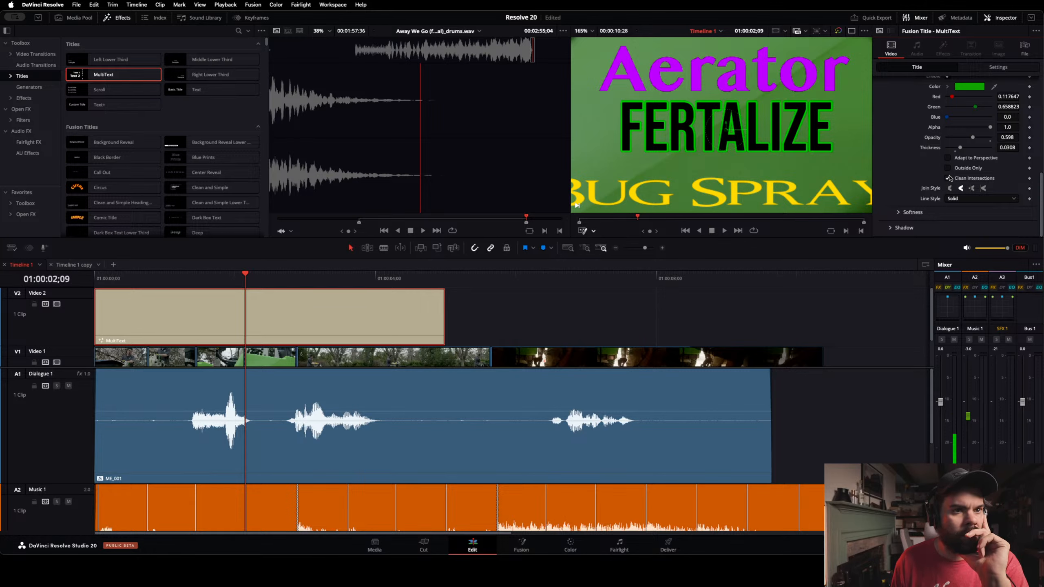
left_click(948, 178)
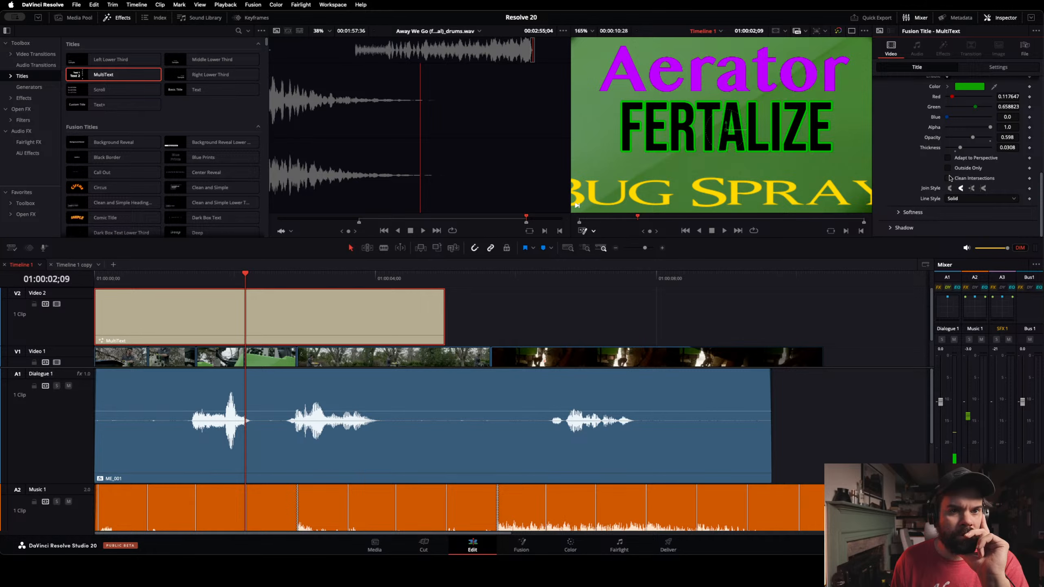
Step: Compare the Fertalize outline's join styles, choose the third one with the miter limit at 10.0, and keep the Solid line style
left_click(961, 189)
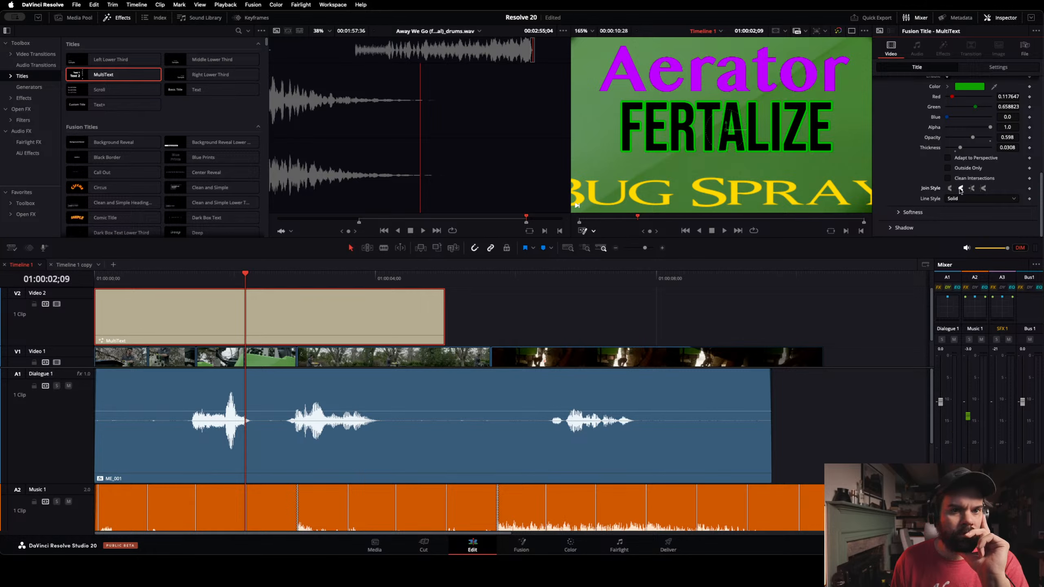
left_click(950, 189)
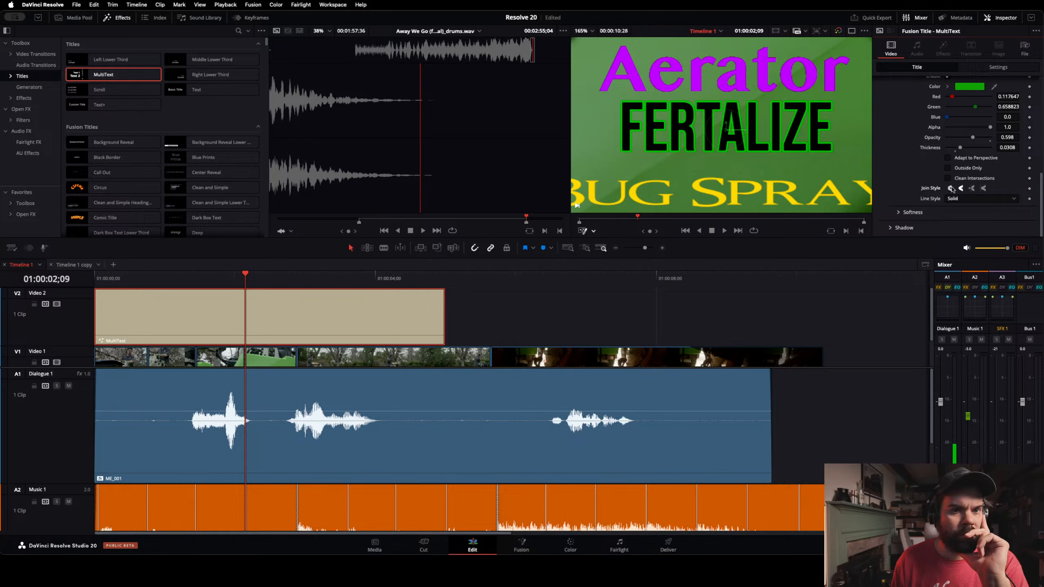
left_click(972, 189)
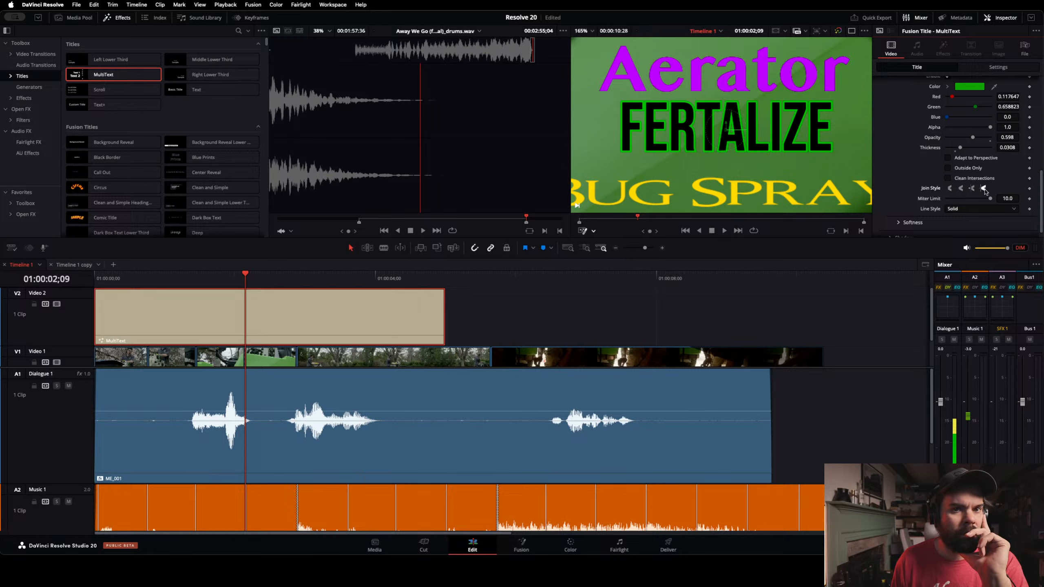
left_click(962, 189)
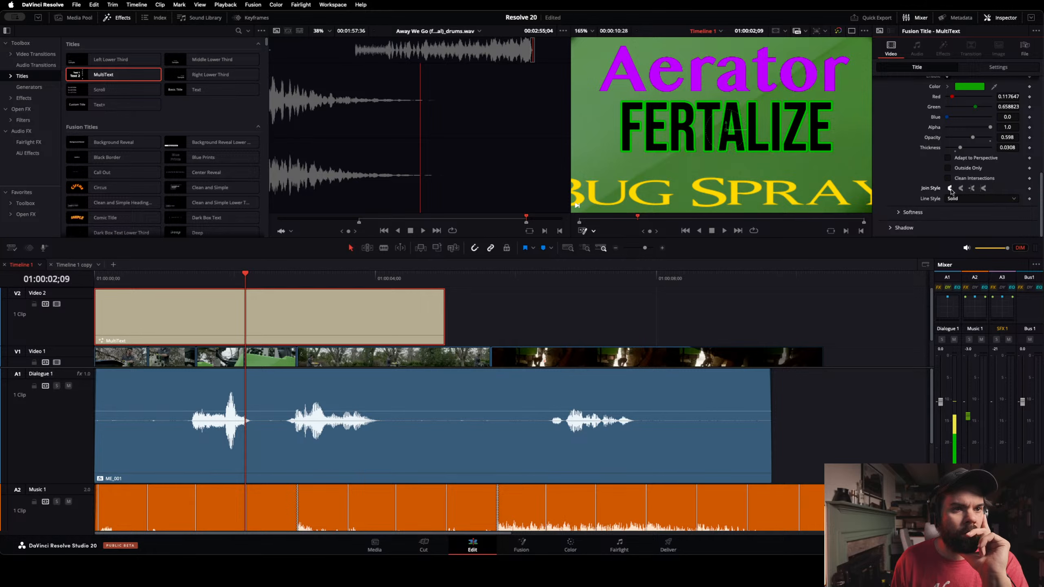
left_click(972, 189)
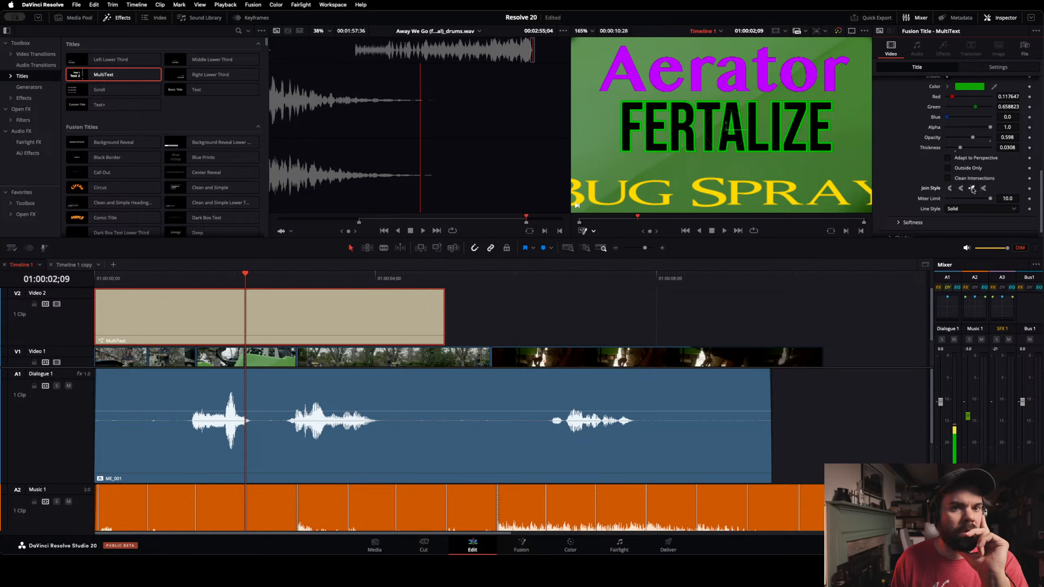
left_click(1014, 209)
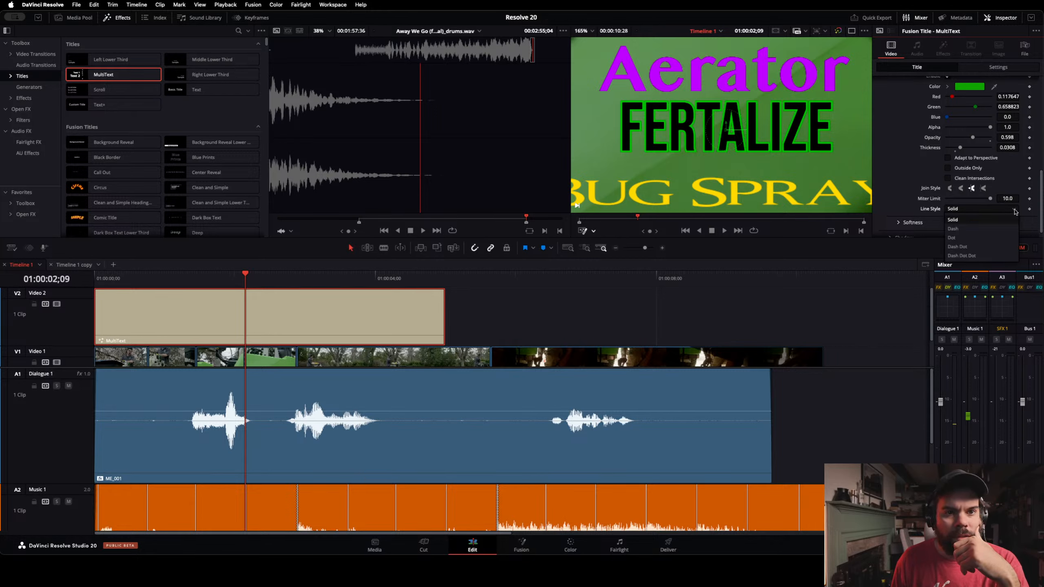
left_click(1015, 211)
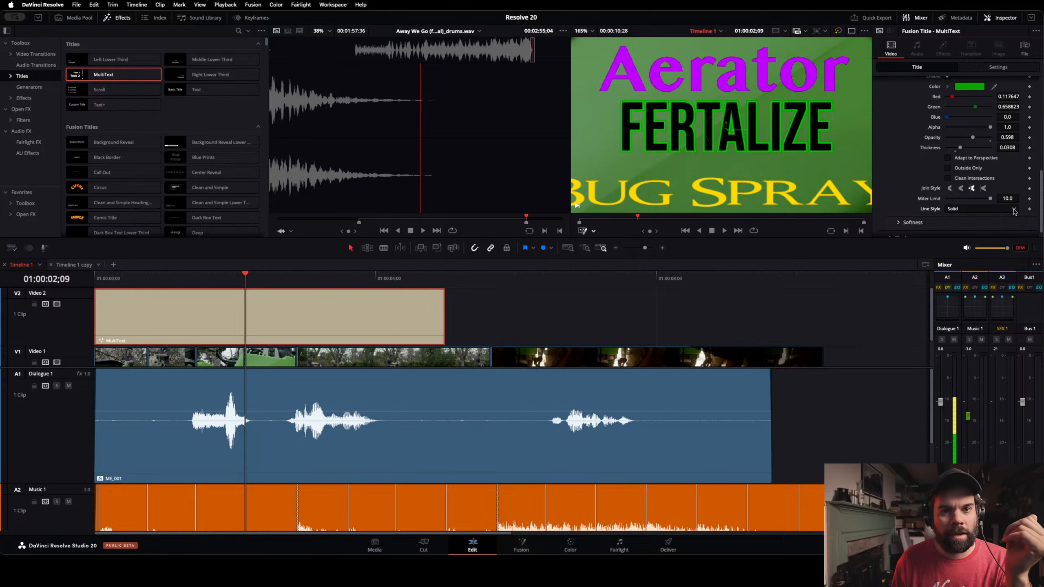
Step: Set the Fertalize outline's softness to about X 0.56 and Y 3.36, with Glow about 0.79 and Blend about 0.5
scroll(910, 192, "down", 1)
left_click(911, 212)
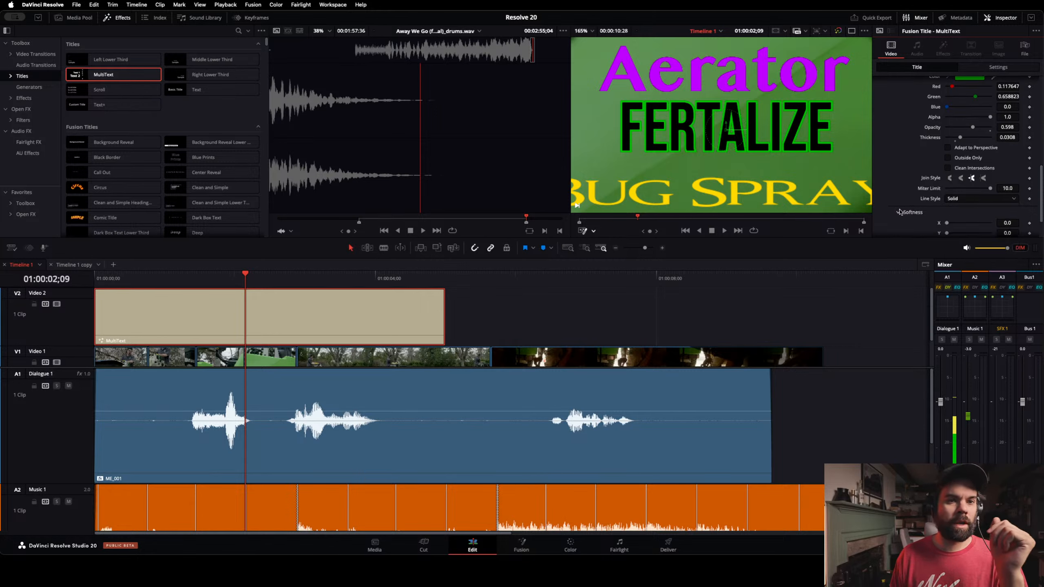
scroll(921, 193, "down", 2)
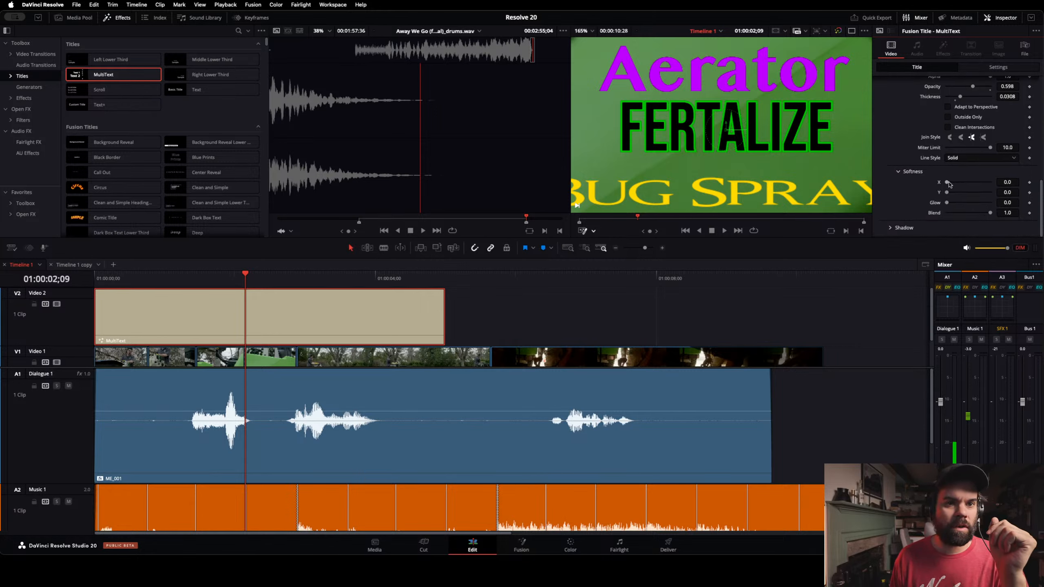
left_click_drag(948, 182, 969, 214)
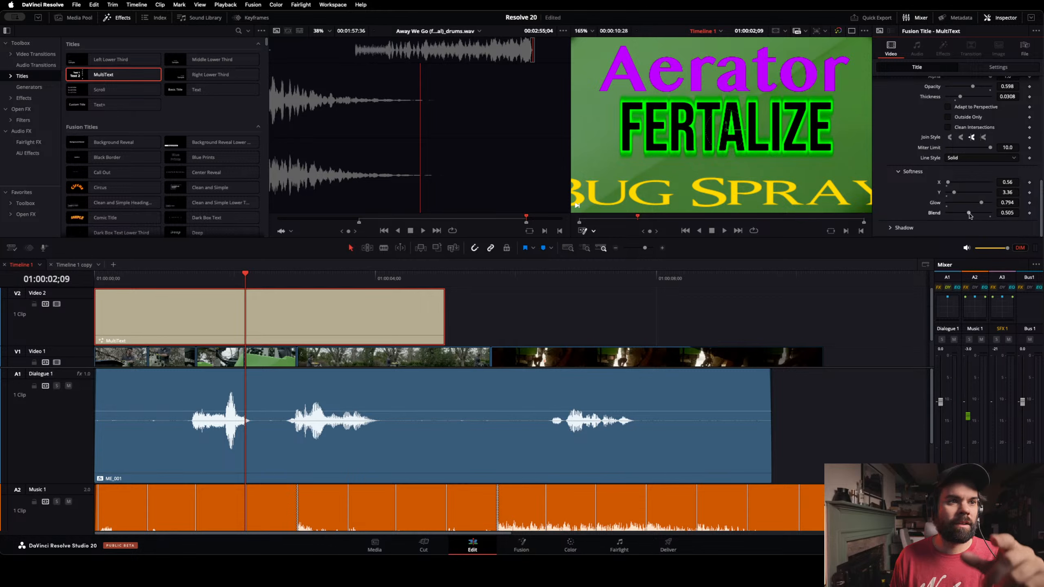
Step: Enable the outline in the shading of the Bug Spray text
scroll(920, 207, "up", 5)
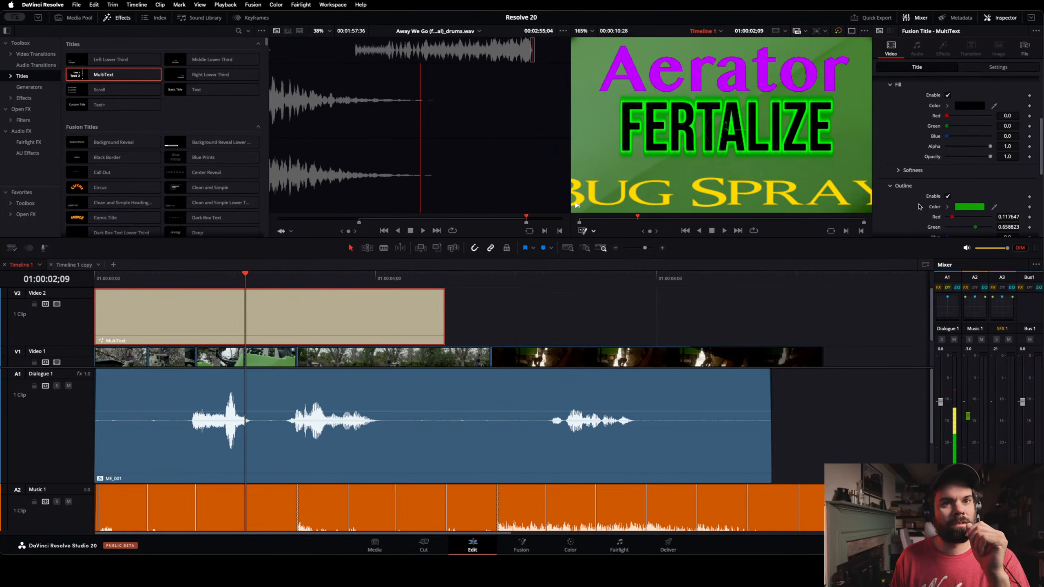
scroll(919, 207, "up", 5)
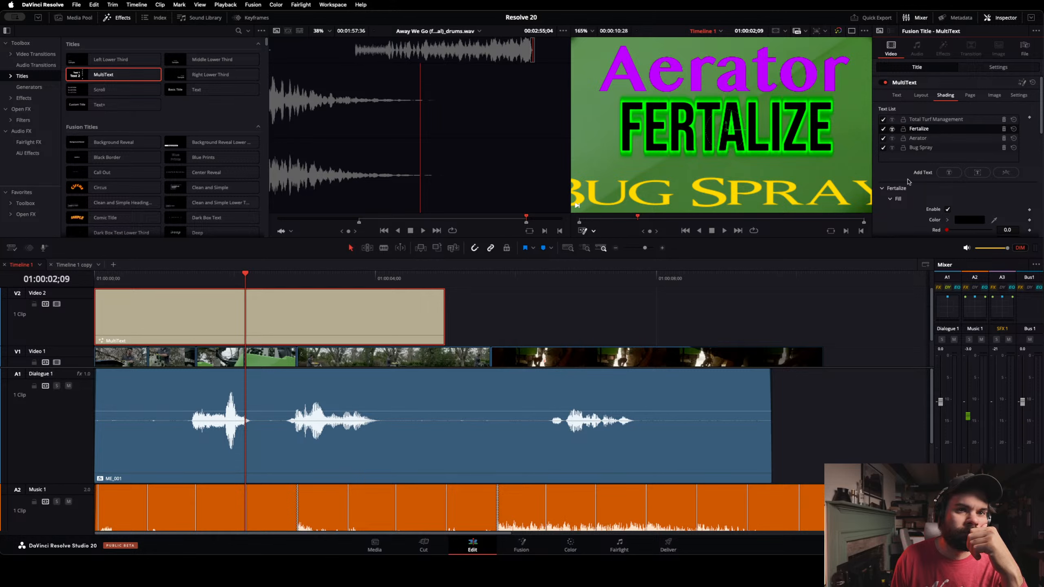
left_click(923, 149)
scroll(945, 177, "down", 5)
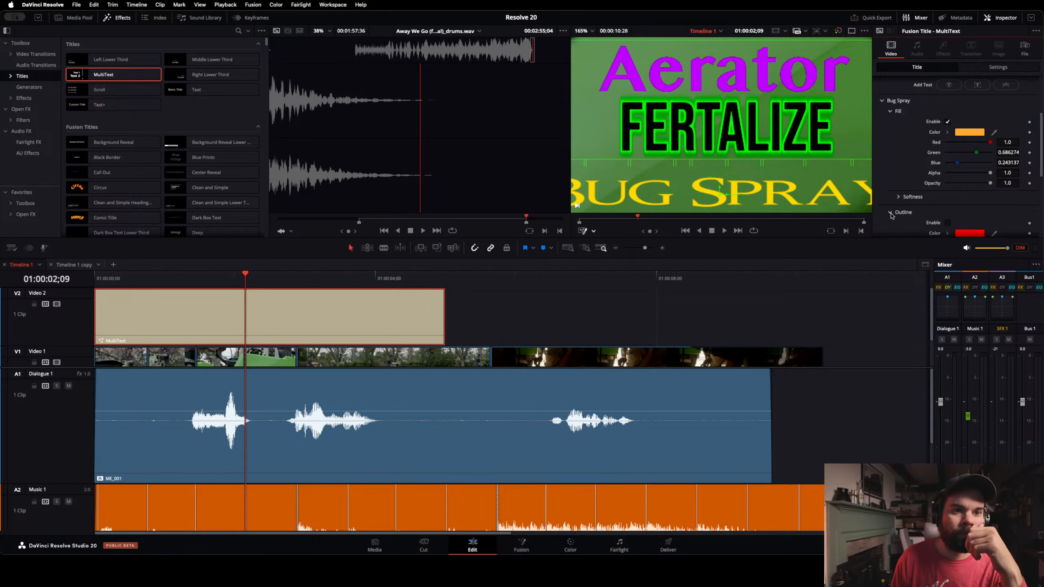
left_click(891, 214)
scroll(945, 216, "down", 3)
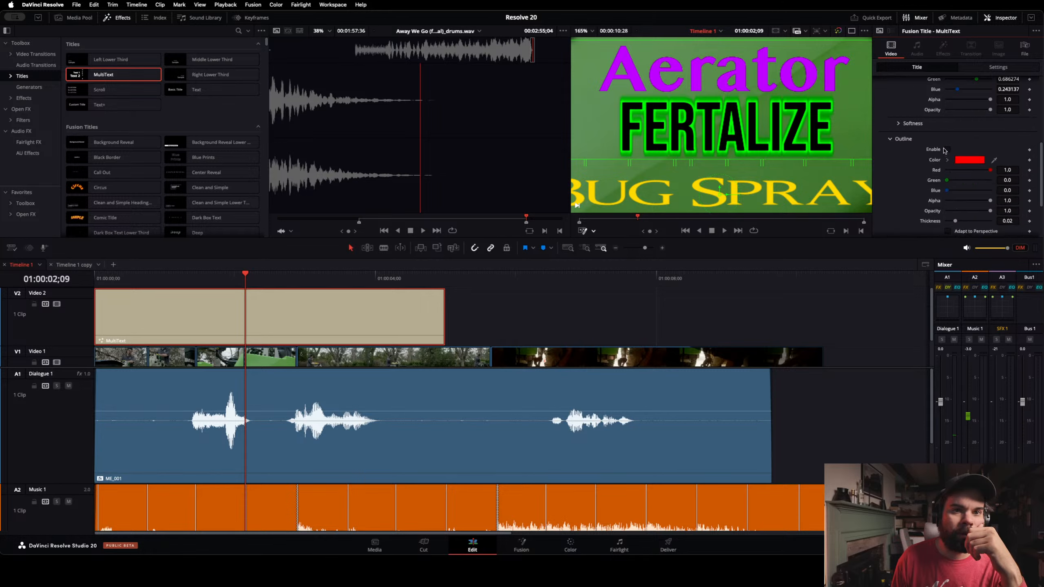
left_click(947, 150)
Step: Make the Bug Spray outline black and set its thickness to about 0.027
left_click(962, 160)
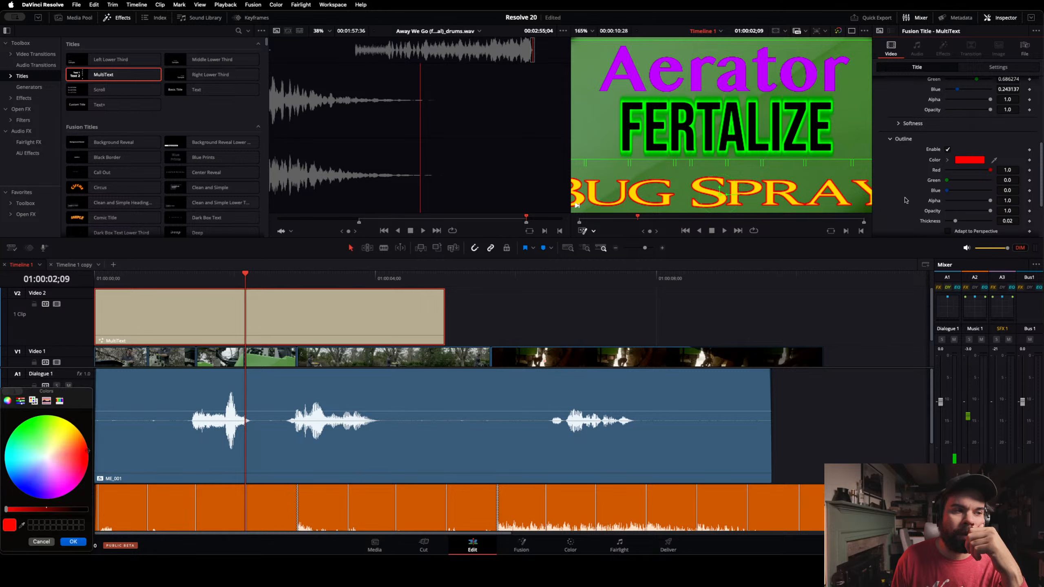
left_click_drag(6, 510, 87, 510)
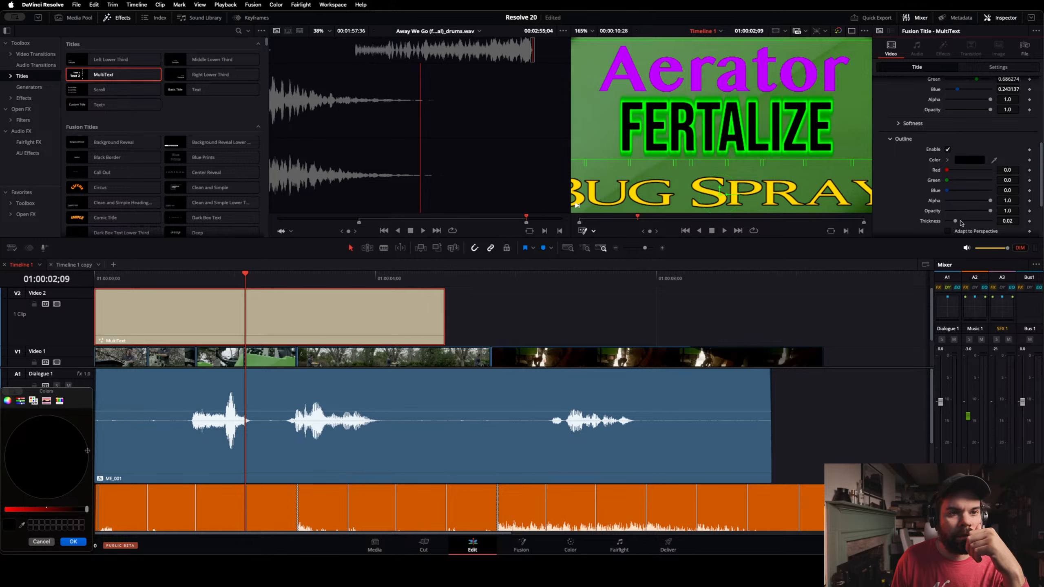
key("Return")
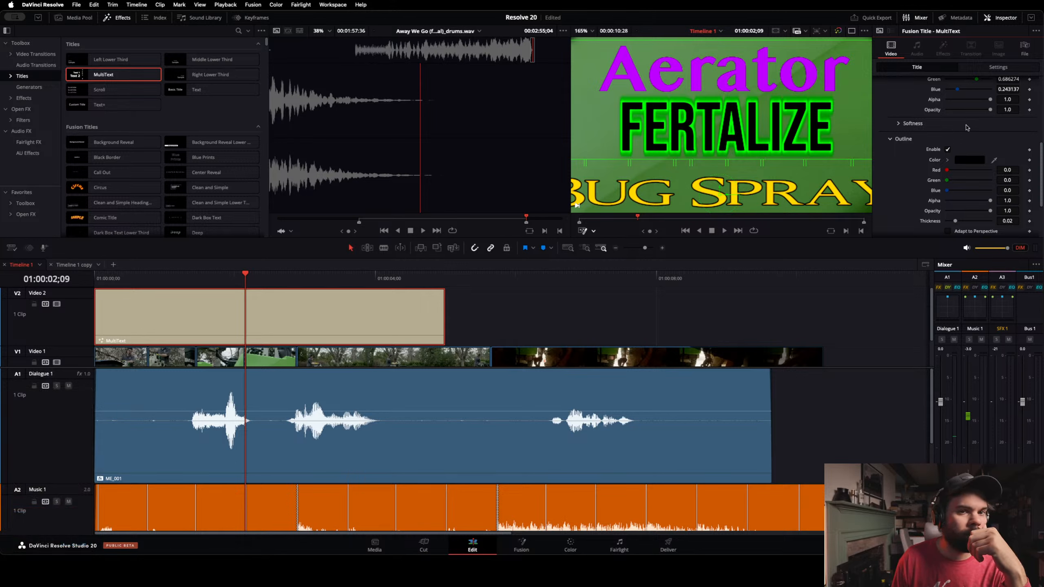
left_click_drag(955, 221, 956, 224)
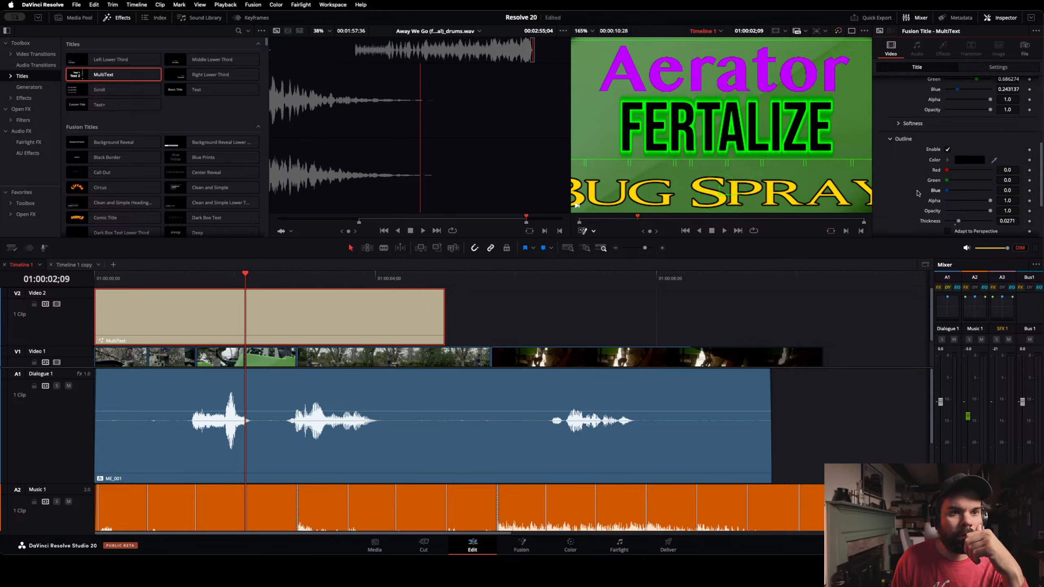
Step: Enable the outline in the shading of the Aerator text
scroll(917, 193, "up", 6)
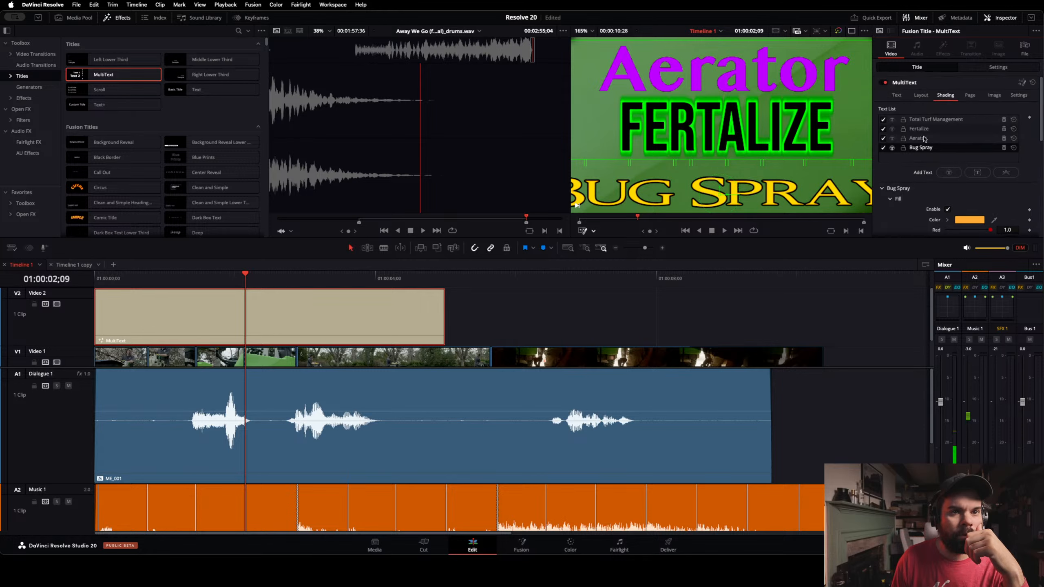
left_click(925, 138)
scroll(941, 197, "down", 3)
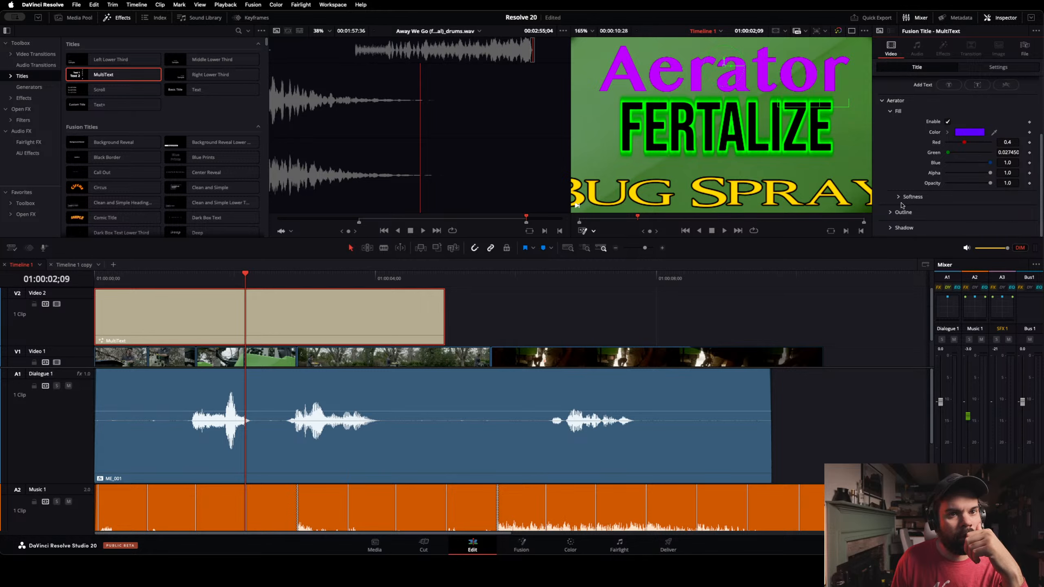
left_click(891, 213)
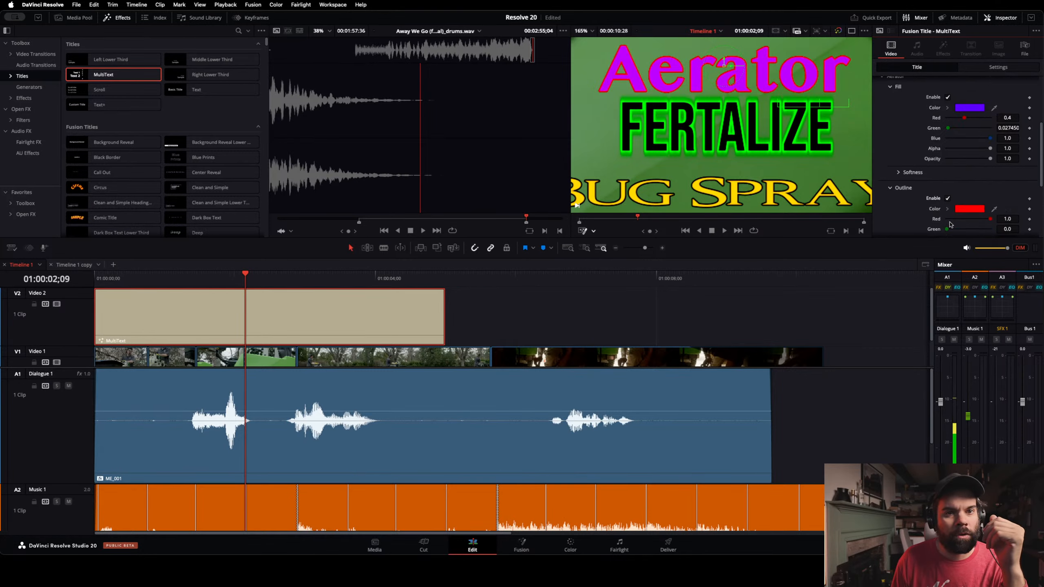
Step: Set the Aerator outline to bright green, about Red 0, Green 1.0 and Blue 0.063, with a thickness of about 0.038
scroll(967, 164, "down", 3)
left_click(968, 136)
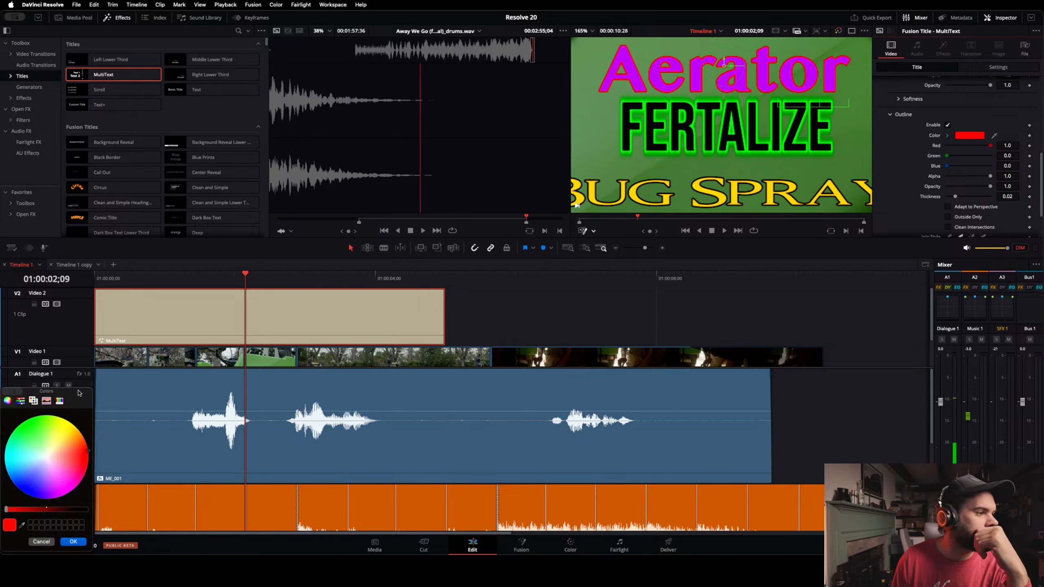
mouse_move(85, 451)
left_mouse_down()
mouse_move(18, 402)
mouse_move(2, 414)
mouse_move(13, 410)
left_mouse_up()
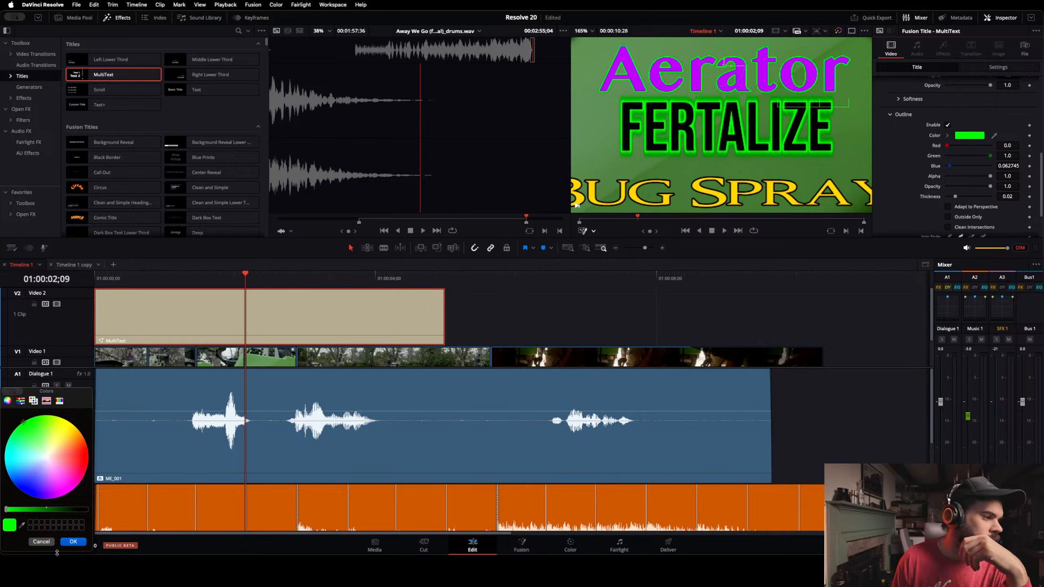
left_click(73, 542)
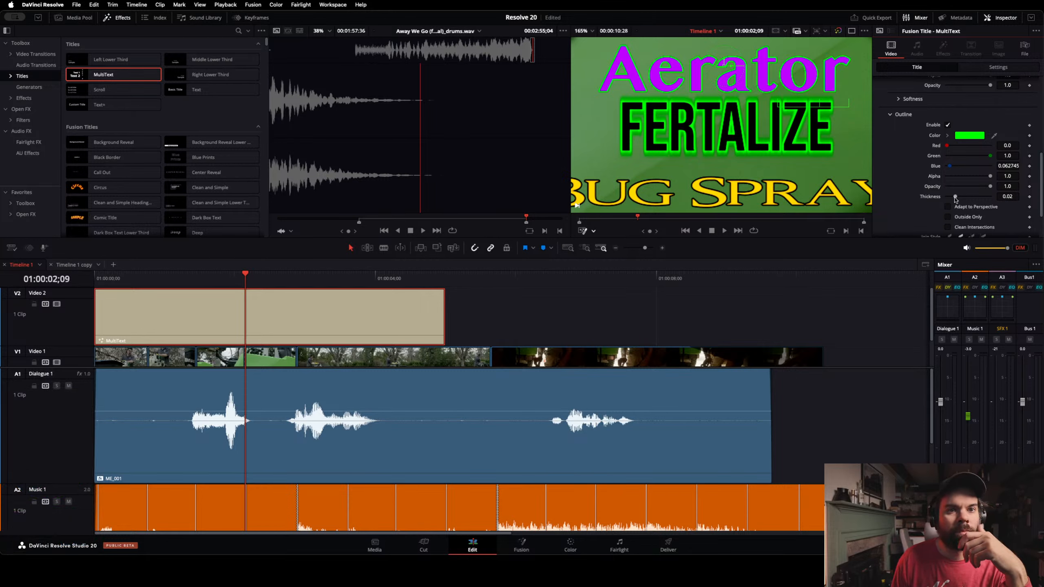
left_click_drag(955, 197, 963, 200)
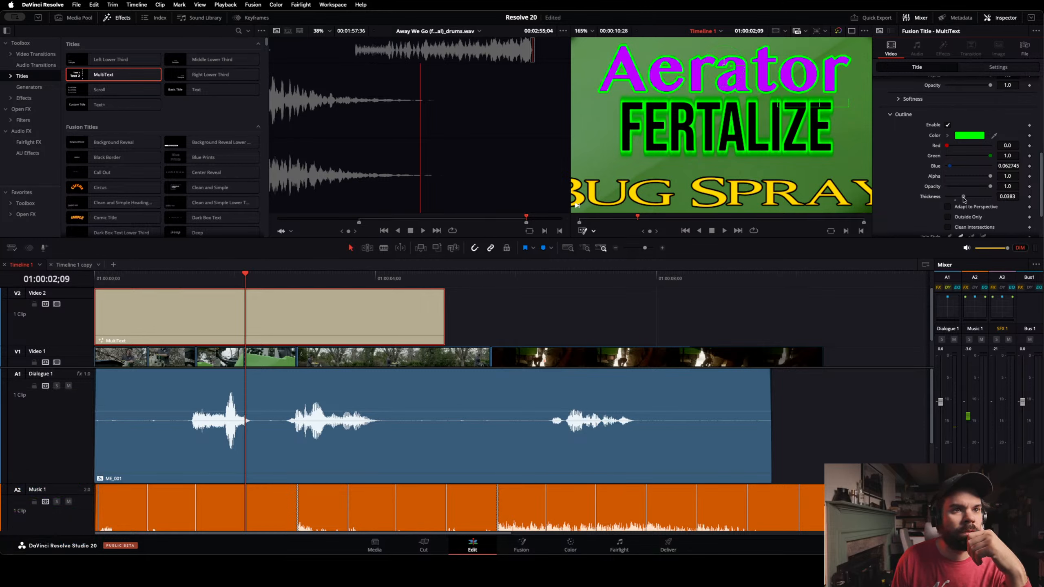
Step: Set the Aerator outline's softness to about X 2.99 and Y 20.0, with Glow about 0.1 and Blend about 0.92
scroll(966, 203, "down", 3)
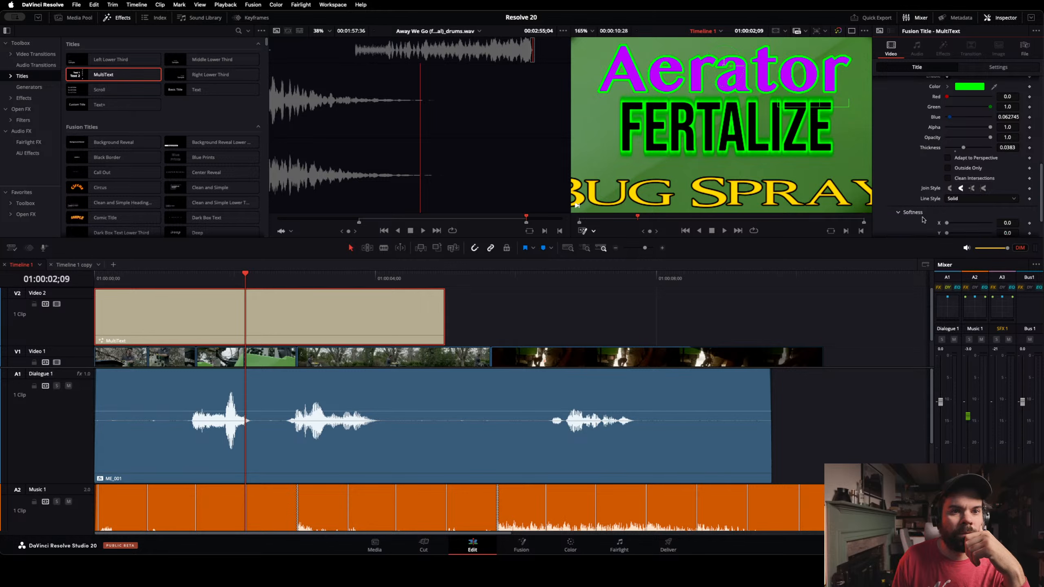
scroll(925, 216, "down", 2)
left_click_drag(947, 182, 1021, 200)
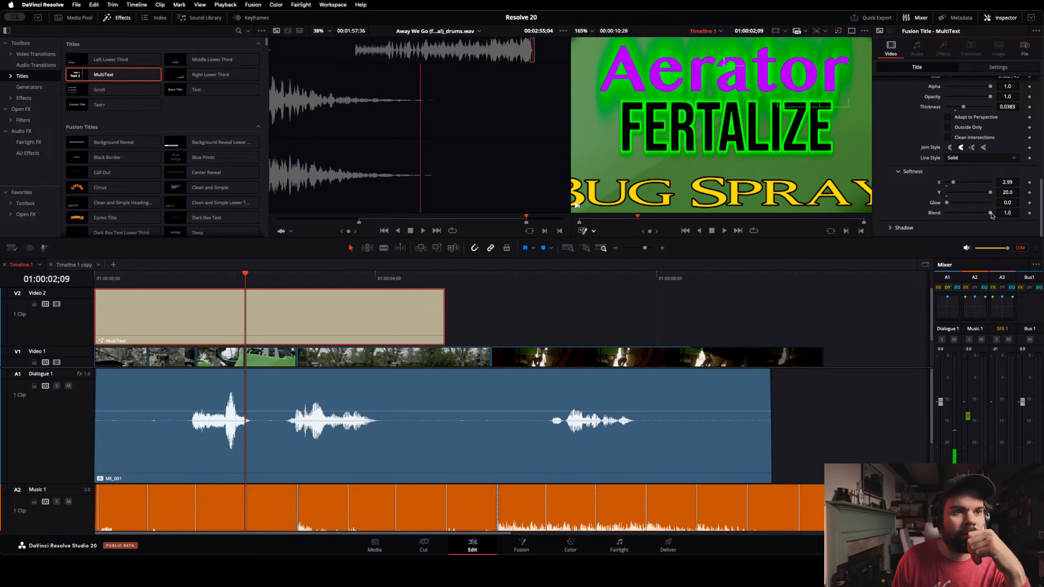
left_click_drag(991, 213, 955, 213)
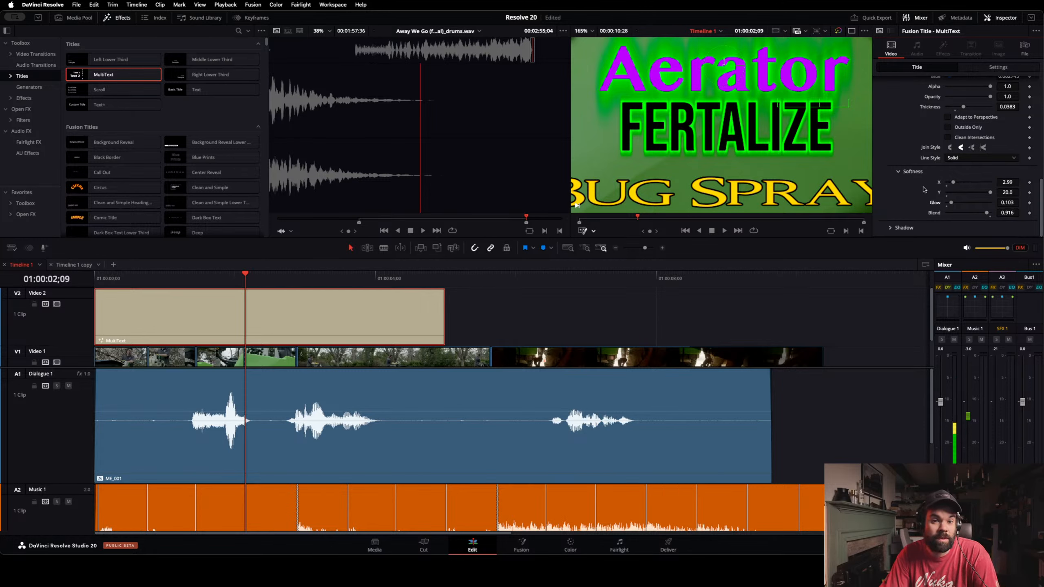
Step: Examine the MultiText title's page background and image settings, including the process mode choices and source color space
scroll(936, 173, "up", 10)
left_click(970, 95)
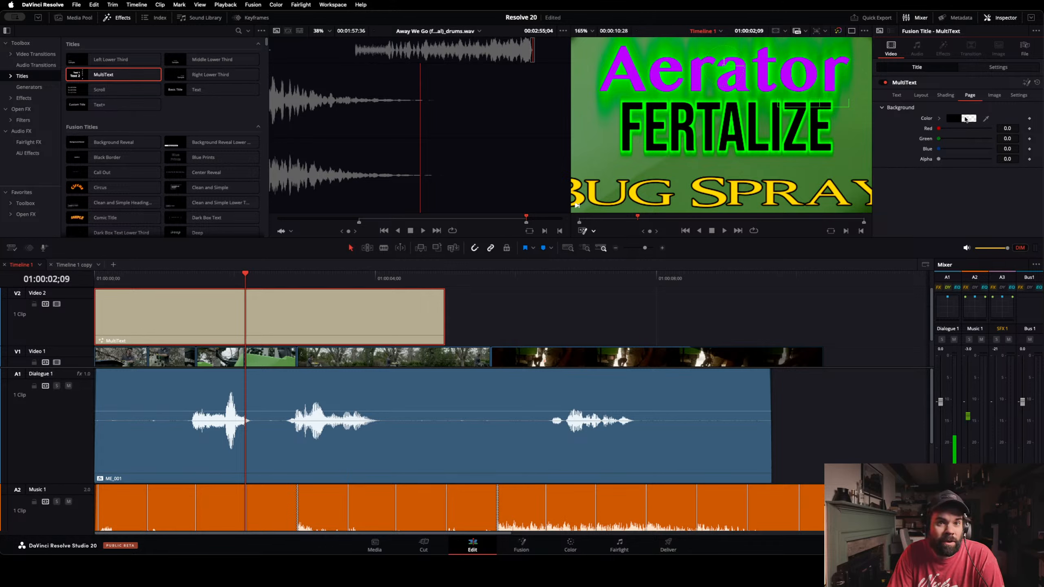
left_click(994, 96)
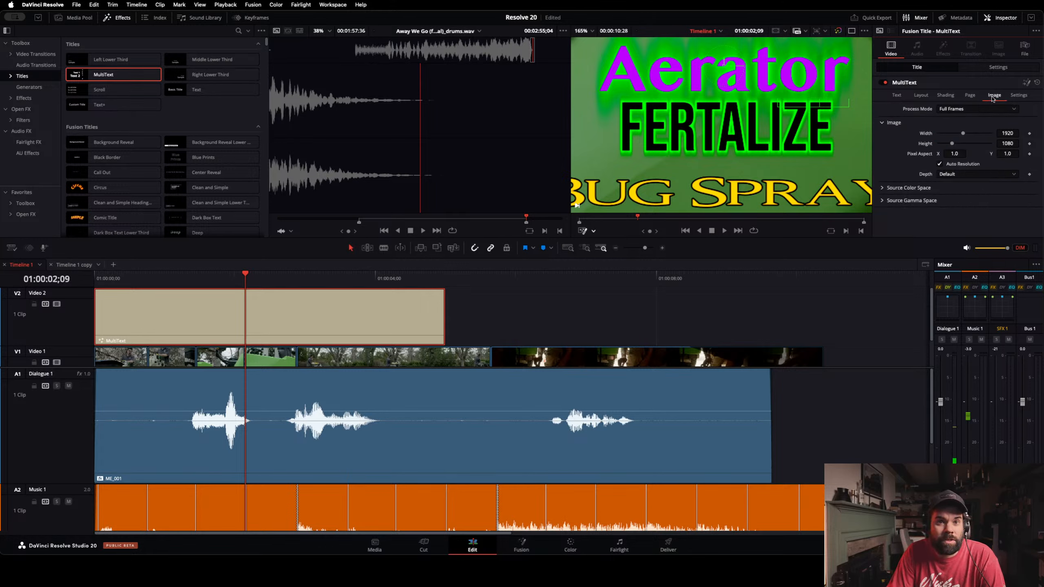
left_click(1013, 110)
left_click(1013, 110)
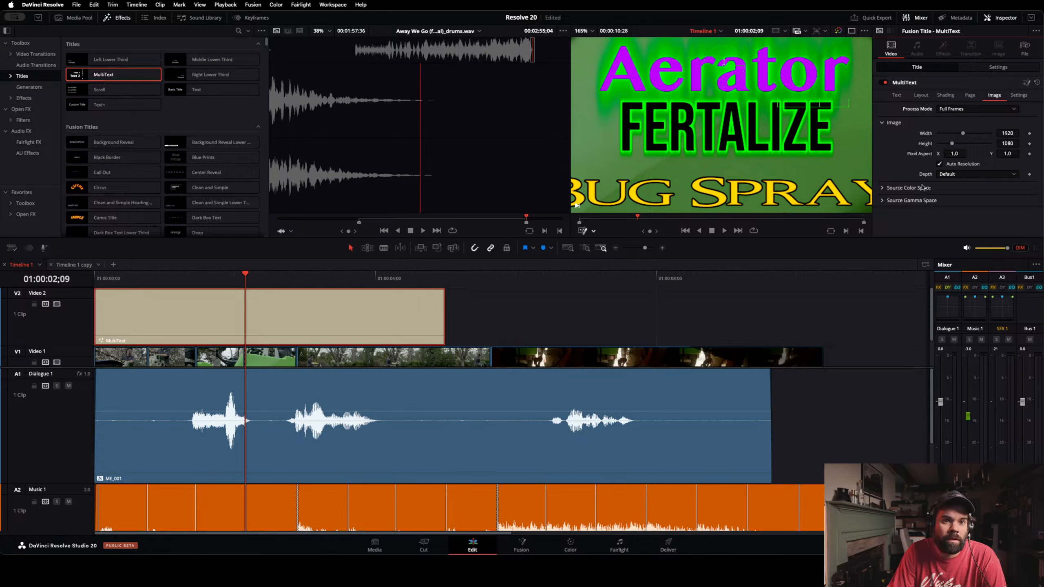
left_click(888, 189)
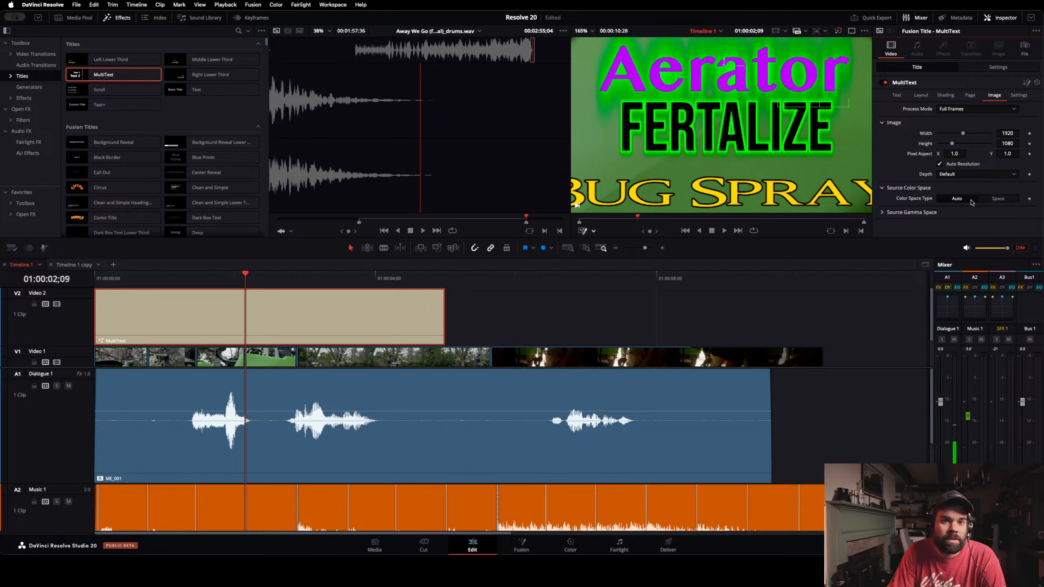
Step: Set the title's source color space type to Space and review the color space choices and source gamma options
left_click(998, 198)
scroll(998, 201, "down", 4)
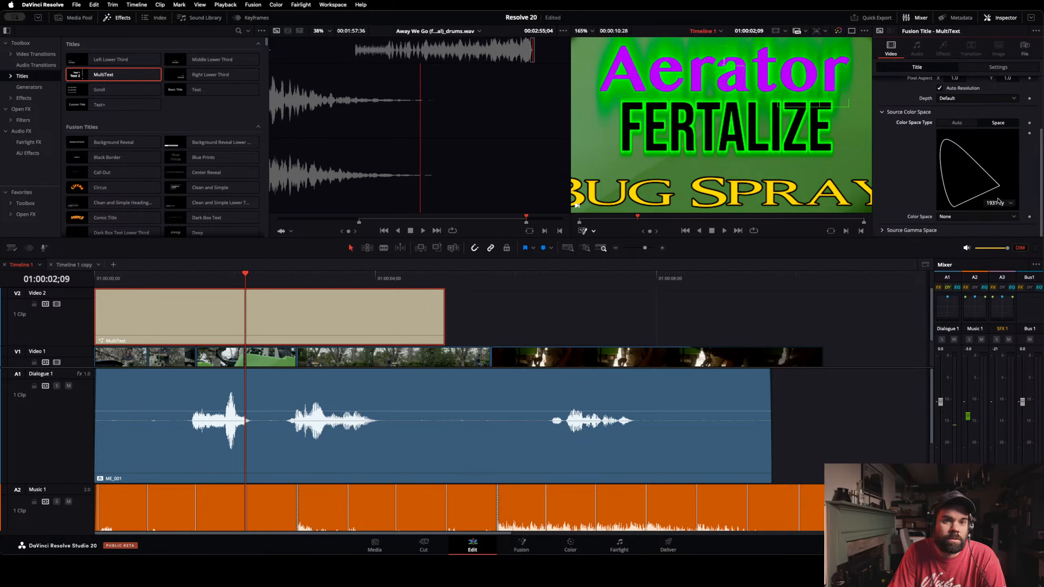
left_click(1014, 216)
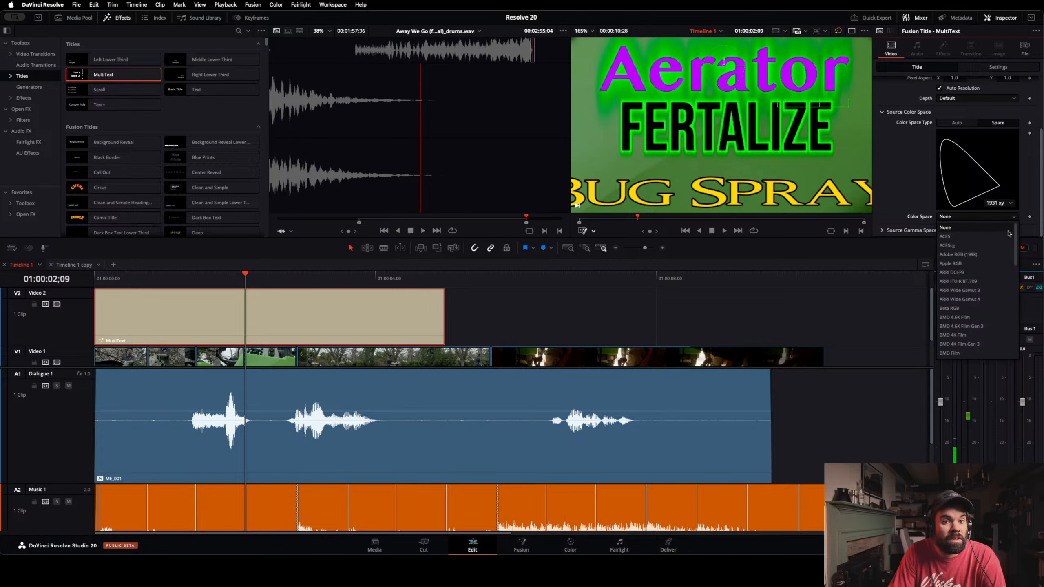
left_click(1015, 219)
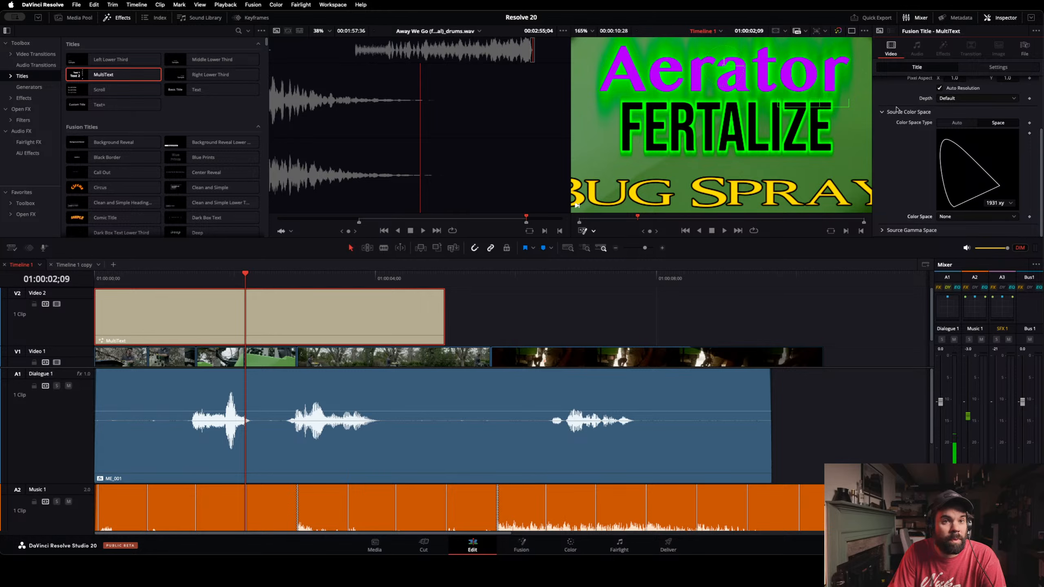
left_click(881, 114)
left_click(883, 201)
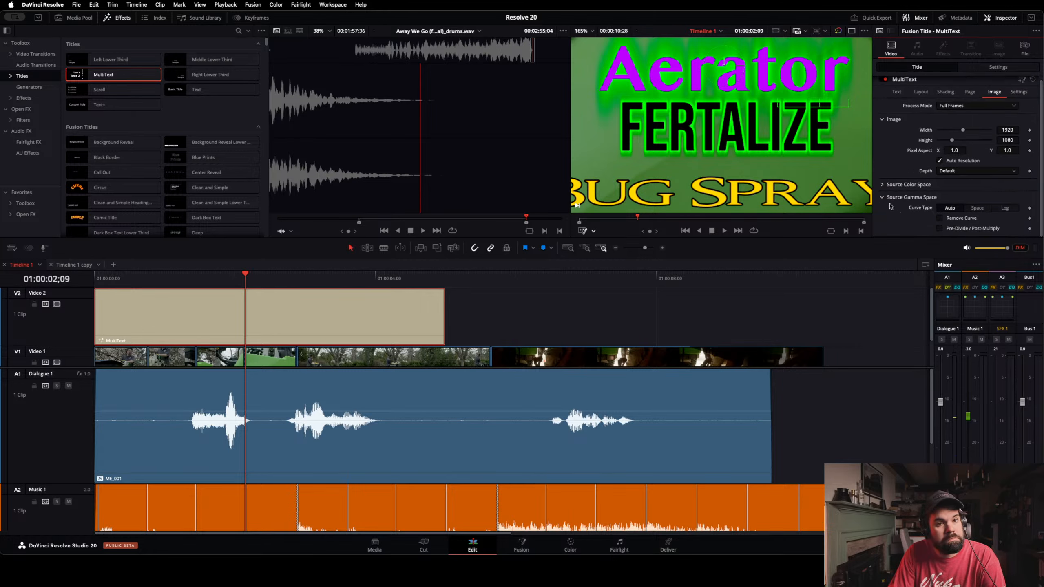
left_click(883, 198)
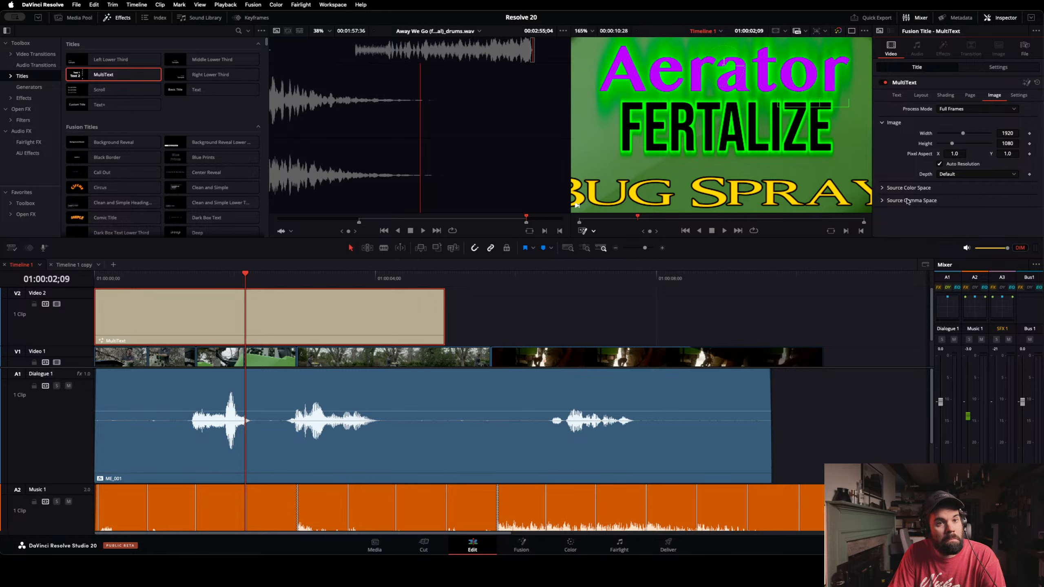
Step: Review the MultiText title's mask and motion blur settings and fit the whole frame in the timeline viewer
left_click(1019, 96)
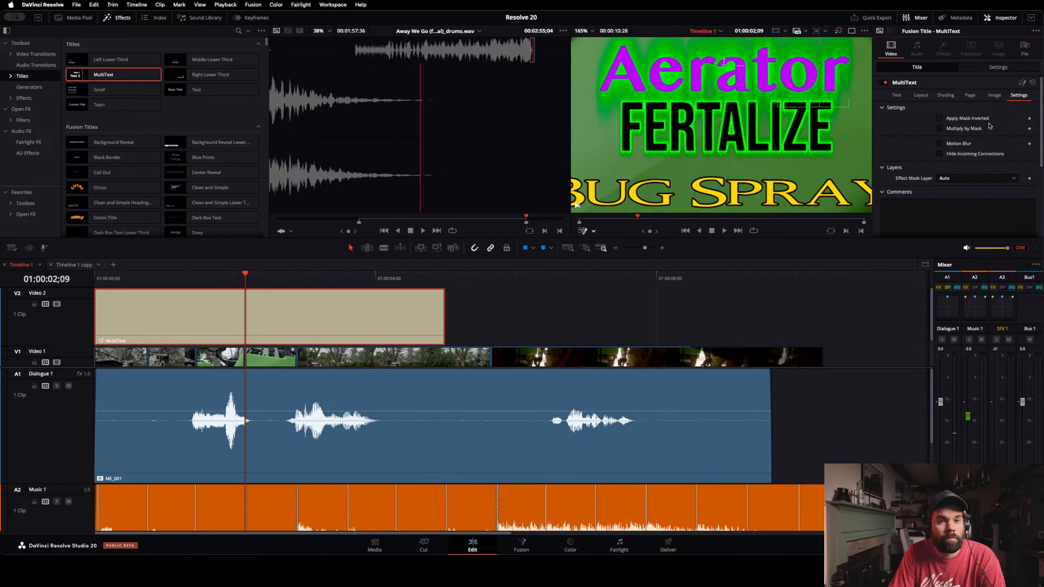
left_click(940, 119)
left_click(583, 31)
left_click(584, 43)
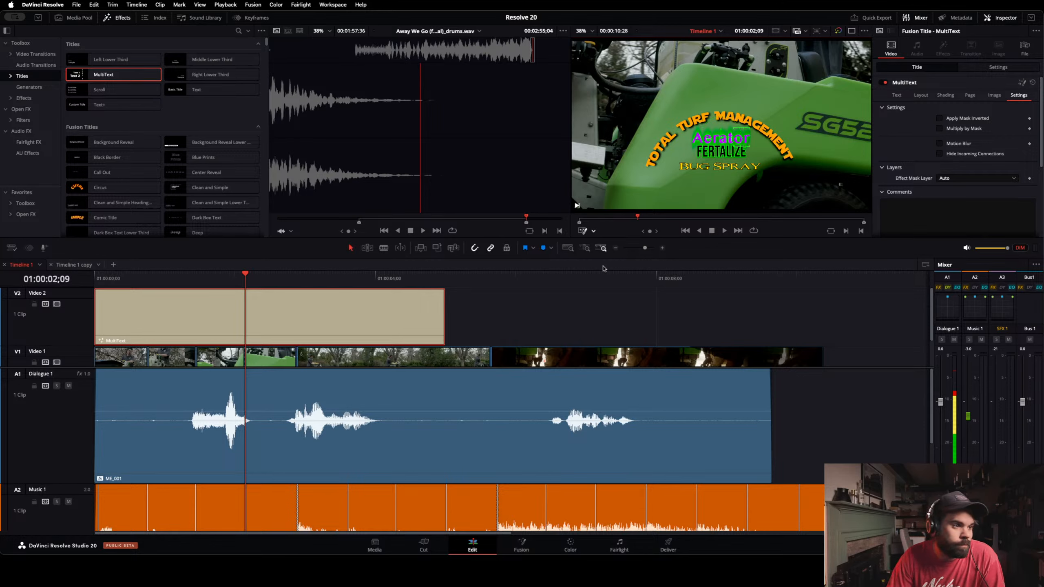
Step: Play Timeline 1 from its start to review the styled MultiText title with the footage and audio
left_click_drag(242, 281, 81, 297)
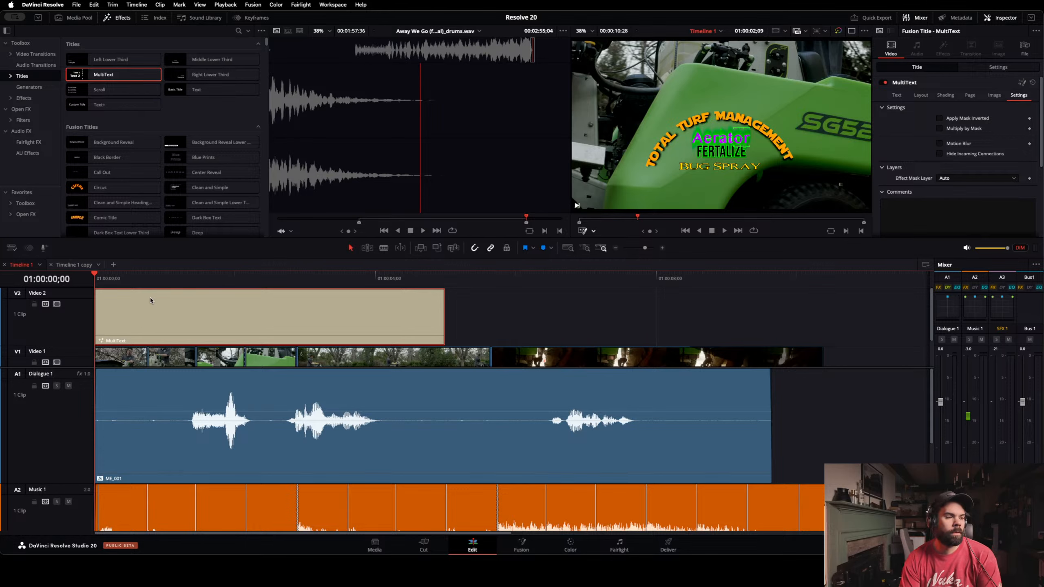
key("space")
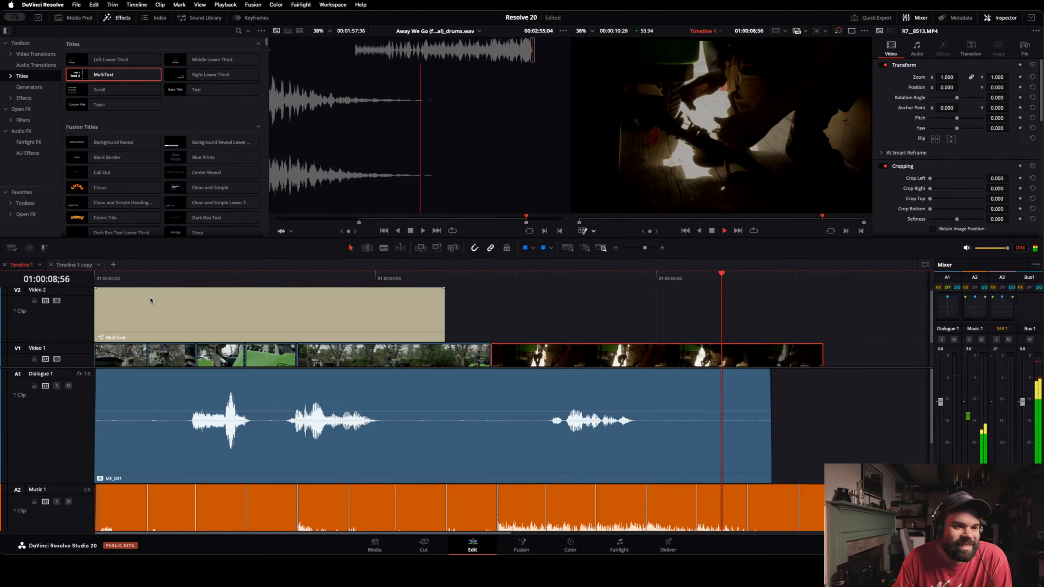
key("space")
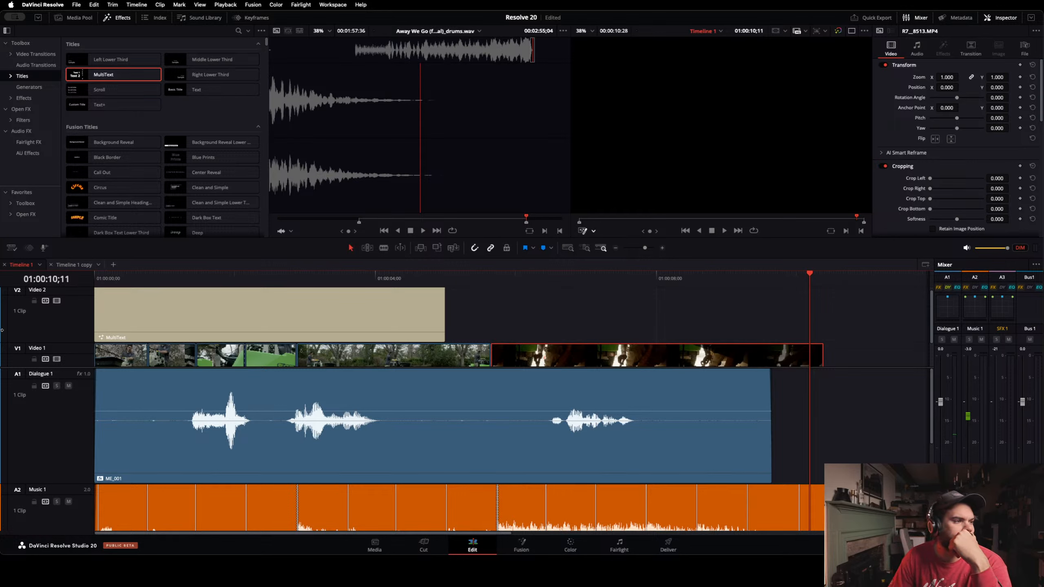
scroll(406, 296, "down", 2)
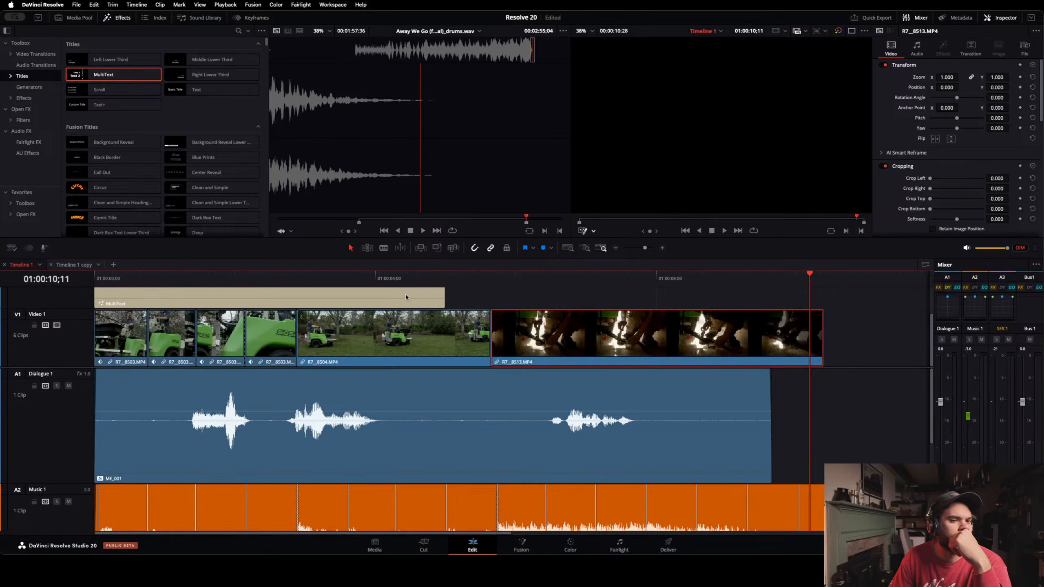
scroll(406, 297, "up", 2)
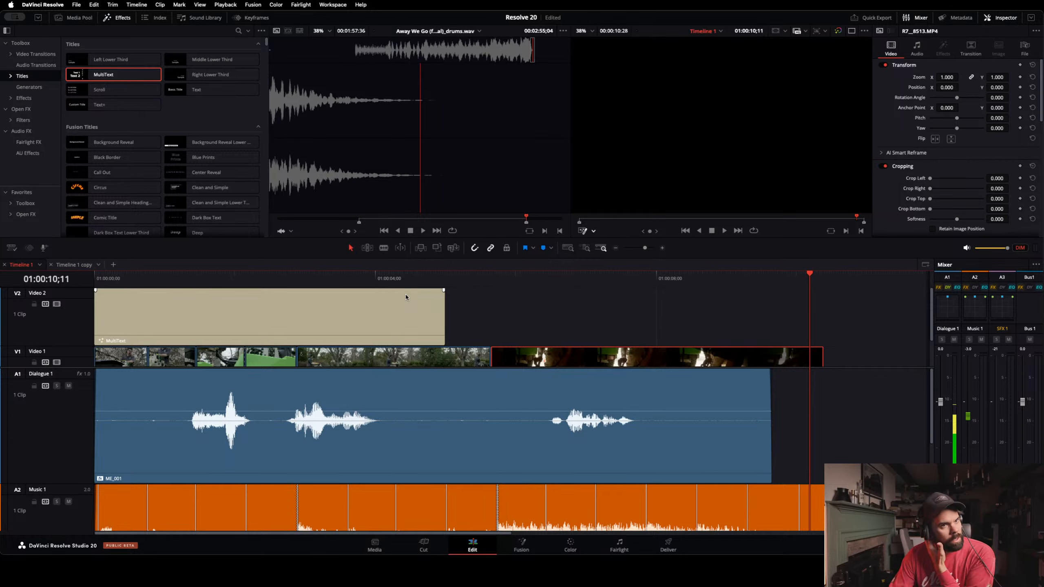
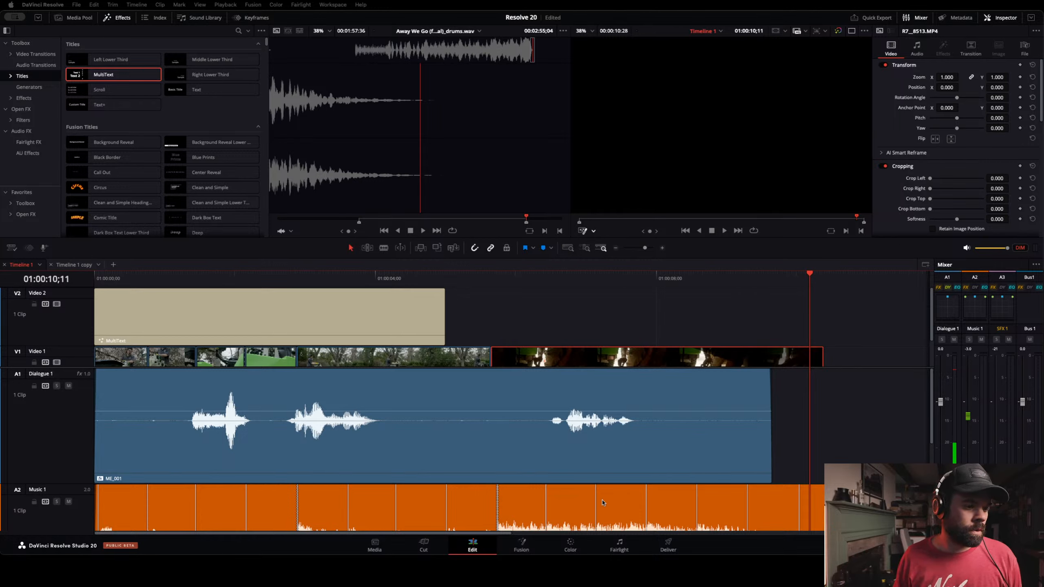
Step: Switch to the Color page and disable the Video 2 track that holds the title
left_click(569, 546)
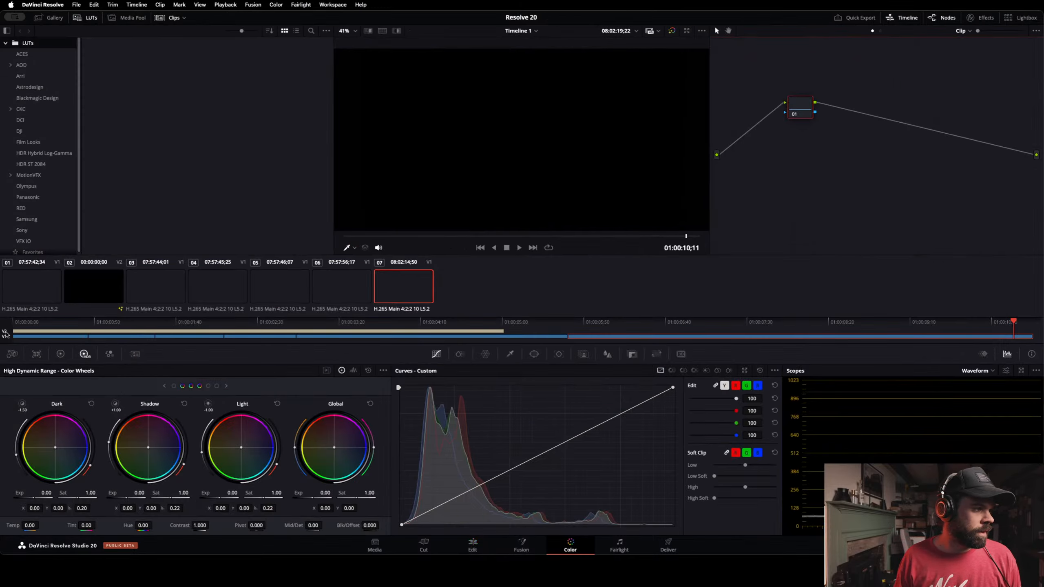
left_click(5, 331)
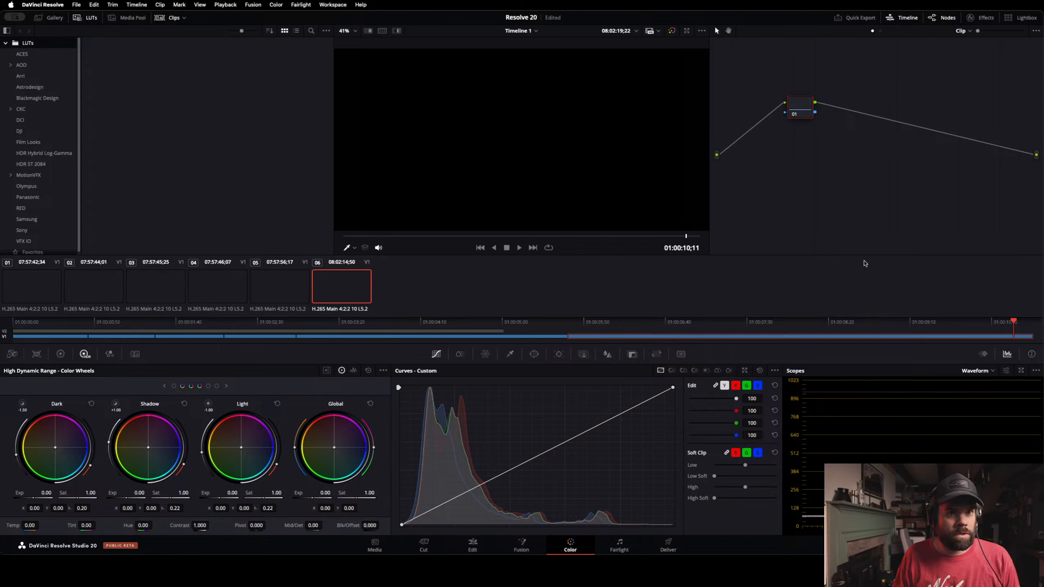
Step: Move node 01 in line with the graph's input and output for the last clip and the first clip
left_click_drag(801, 107, 746, 160)
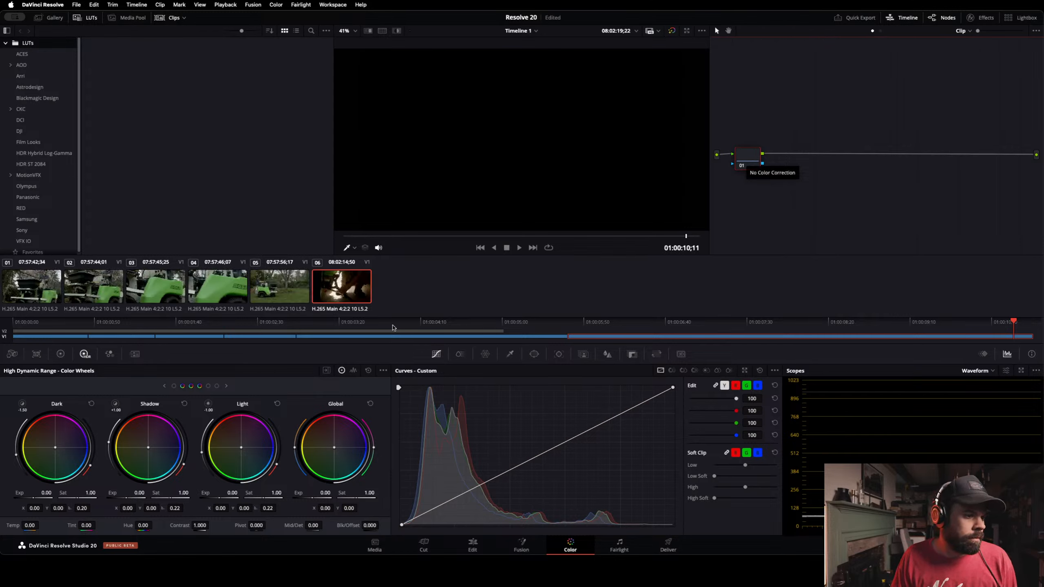
left_click(28, 283)
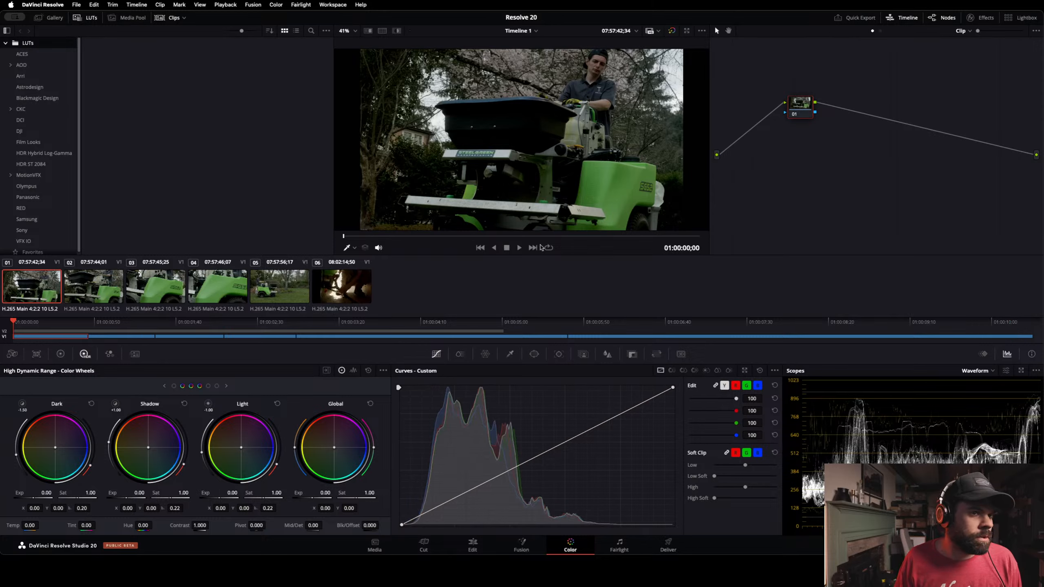
left_click_drag(810, 105, 781, 156)
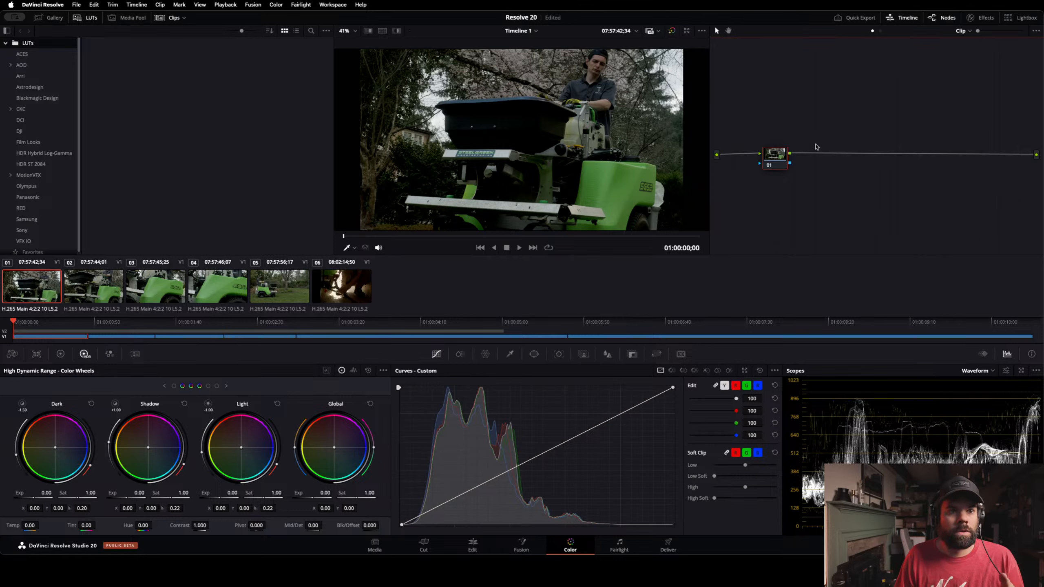
Step: Add all six video clips to a new color group named R7
left_click(344, 295)
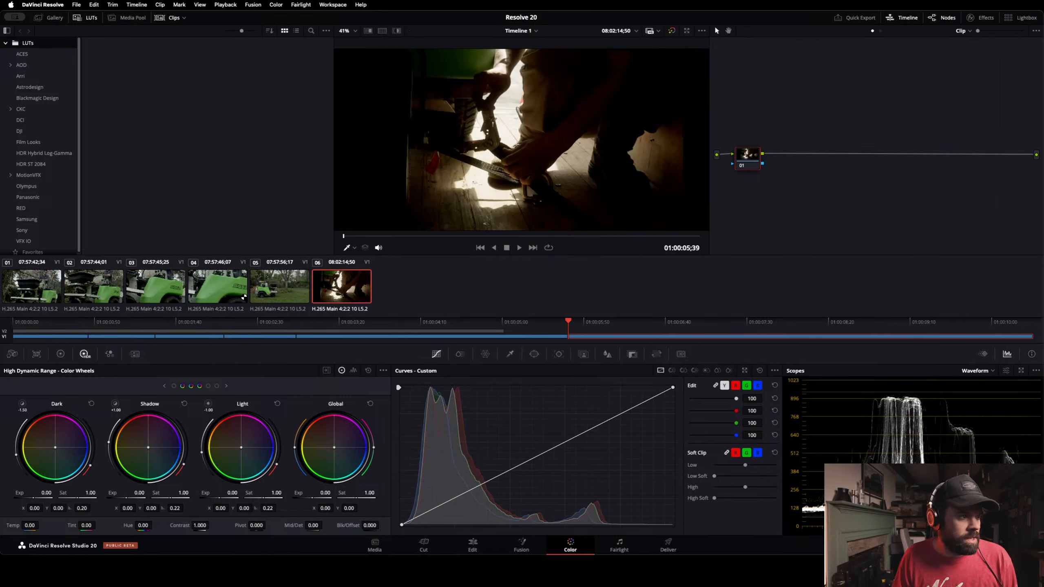
left_click(40, 286, "shift")
right_click(134, 288)
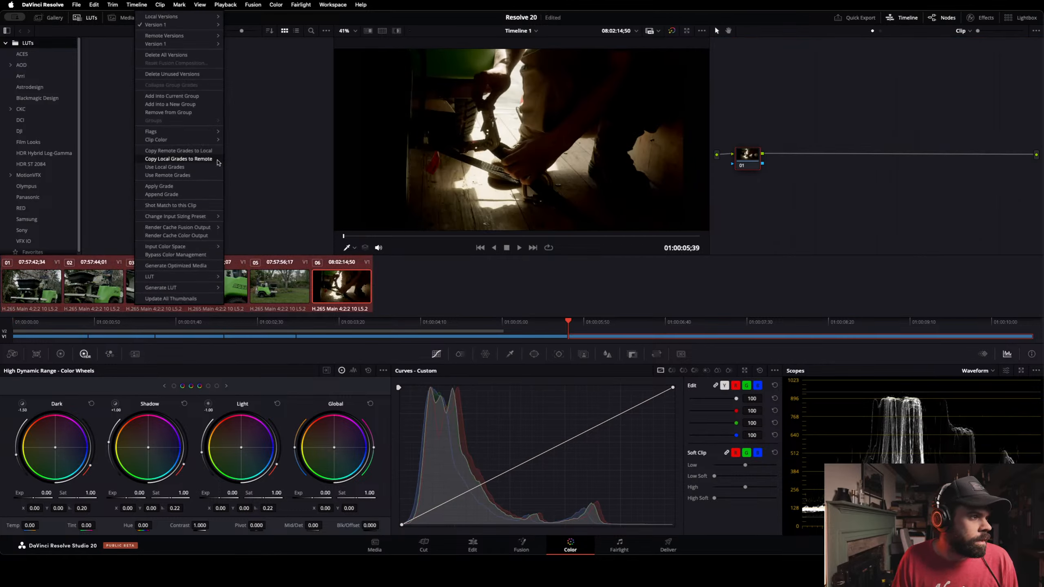
left_click(201, 104)
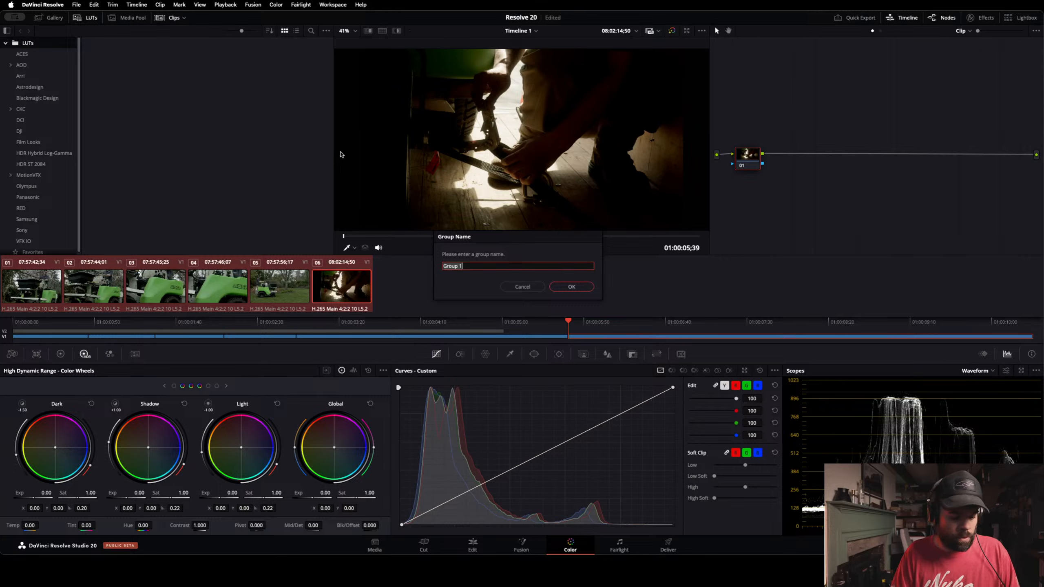
type("R7")
key("Return")
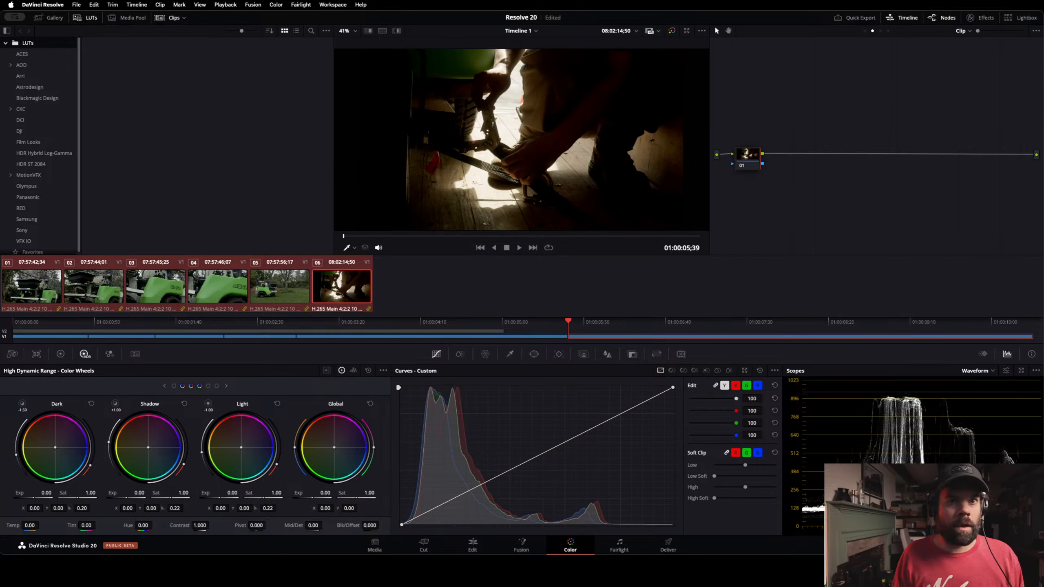
Step: Apply a Color Space Transform to clip 06's node 01 with input color space Canon Cinema Gamut and input gamma Canon Log 3
left_click(980, 17)
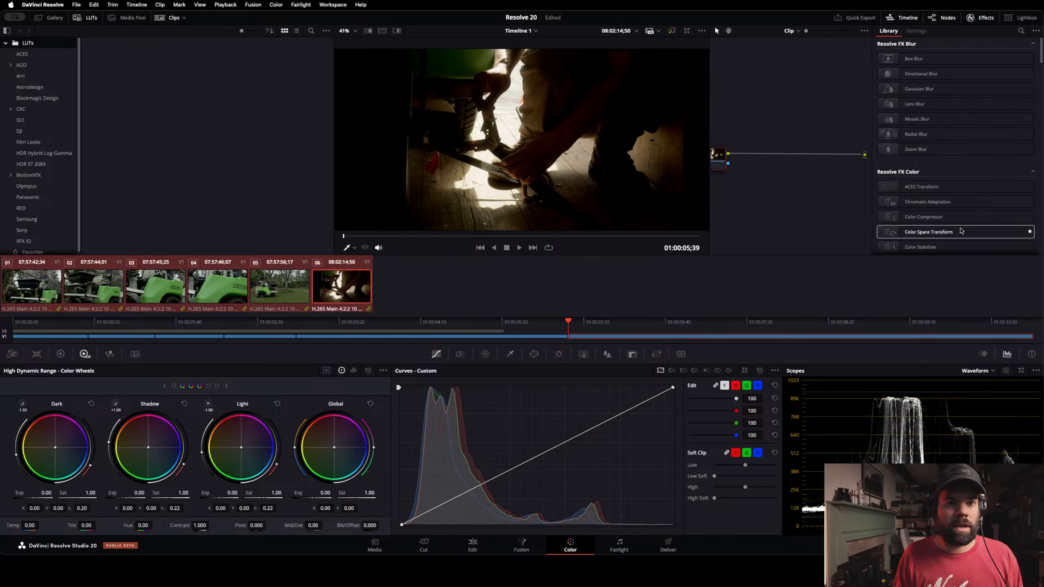
left_click_drag(960, 232, 720, 159)
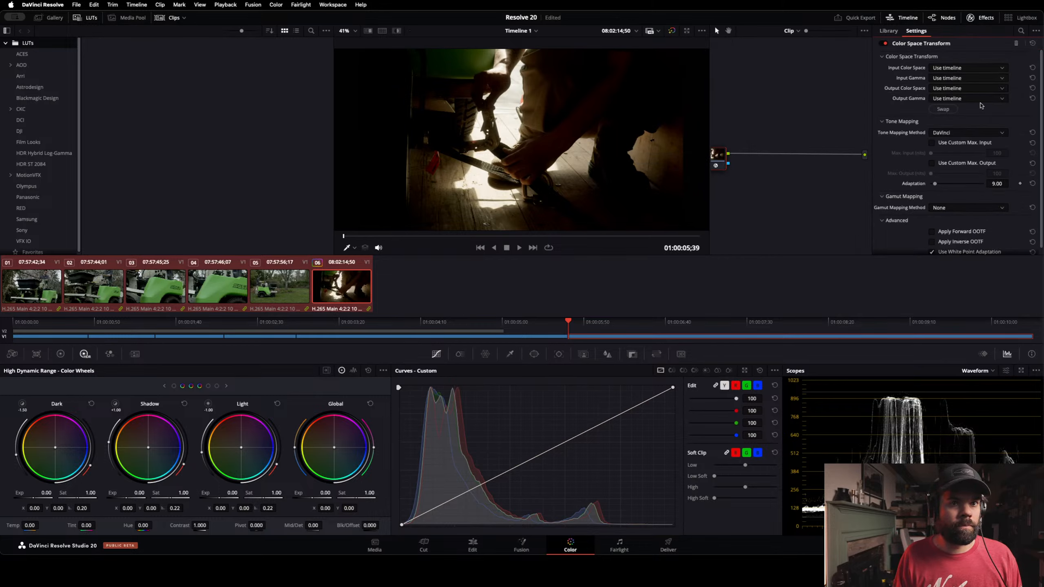
left_click(983, 68)
scroll(982, 107, "down", 5)
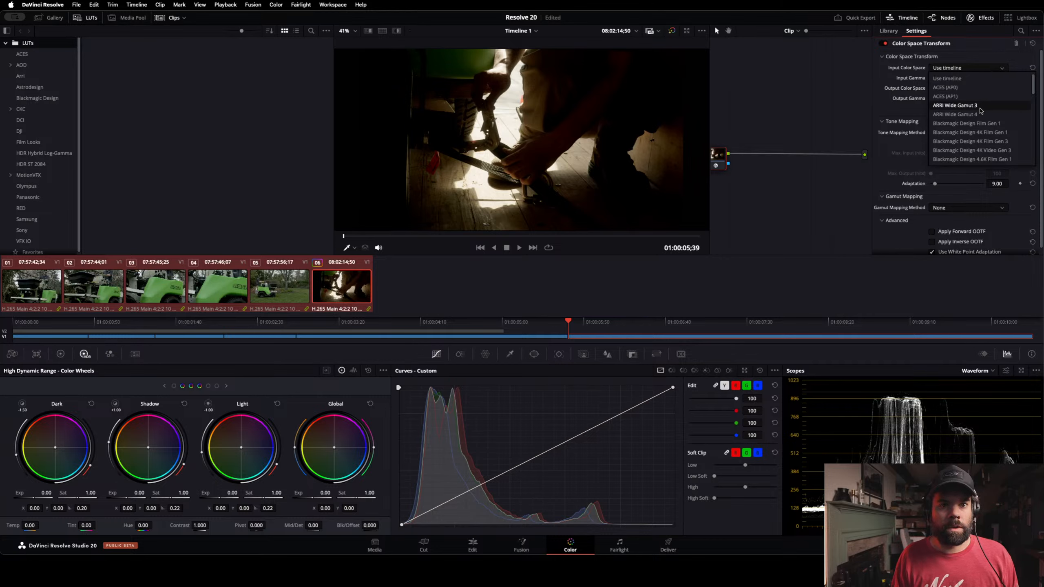
scroll(971, 112, "up", 3)
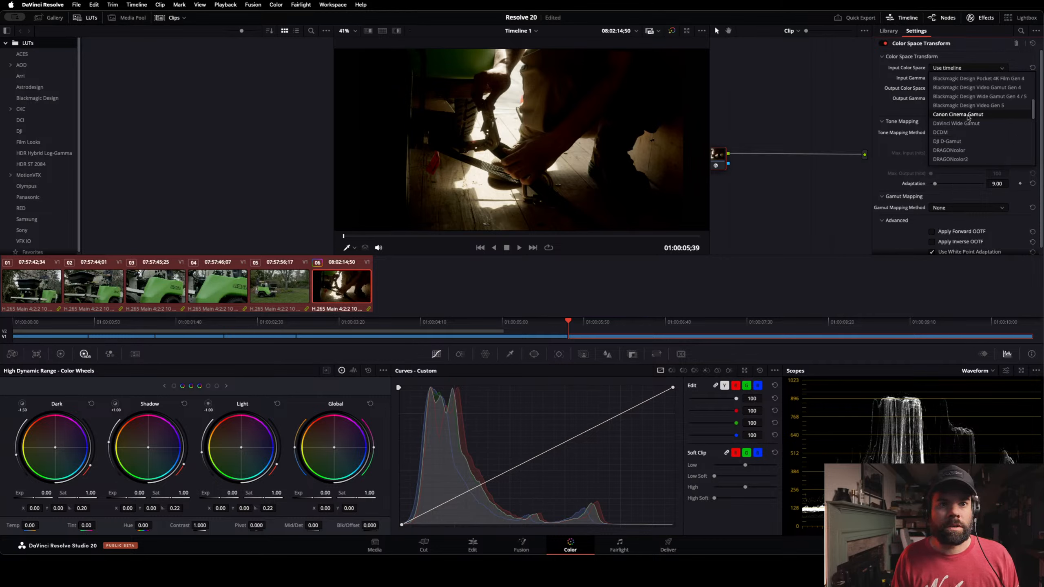
left_click(972, 114)
left_click(976, 78)
scroll(980, 115, "down", 5)
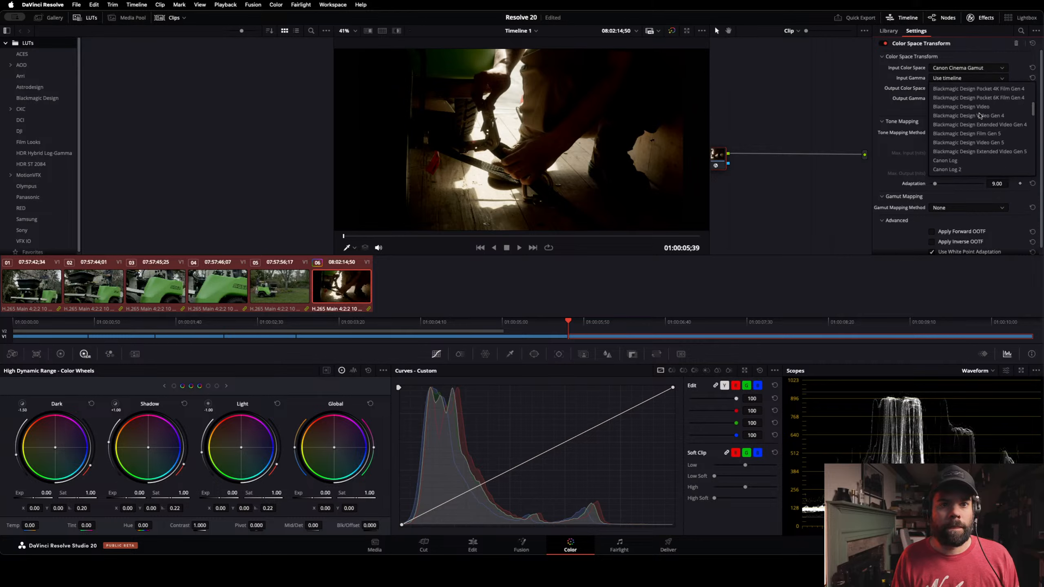
left_click(974, 95)
Step: Set the transform's output color space to DaVinci Wide Gamut, output gamma to DaVinci Intermediate, and tone mapping method to None
left_click(973, 90)
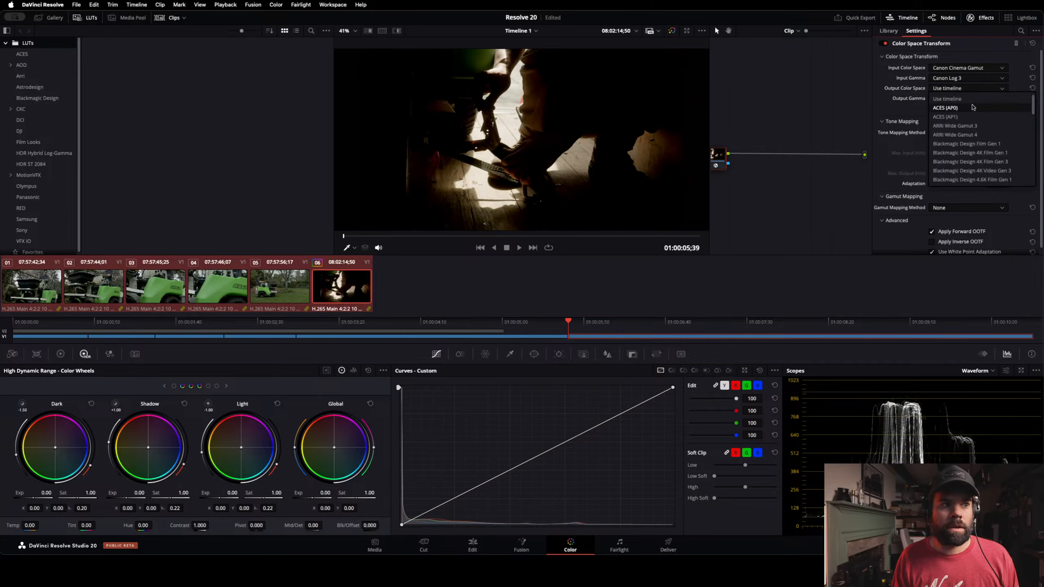
scroll(972, 123, "down", 5)
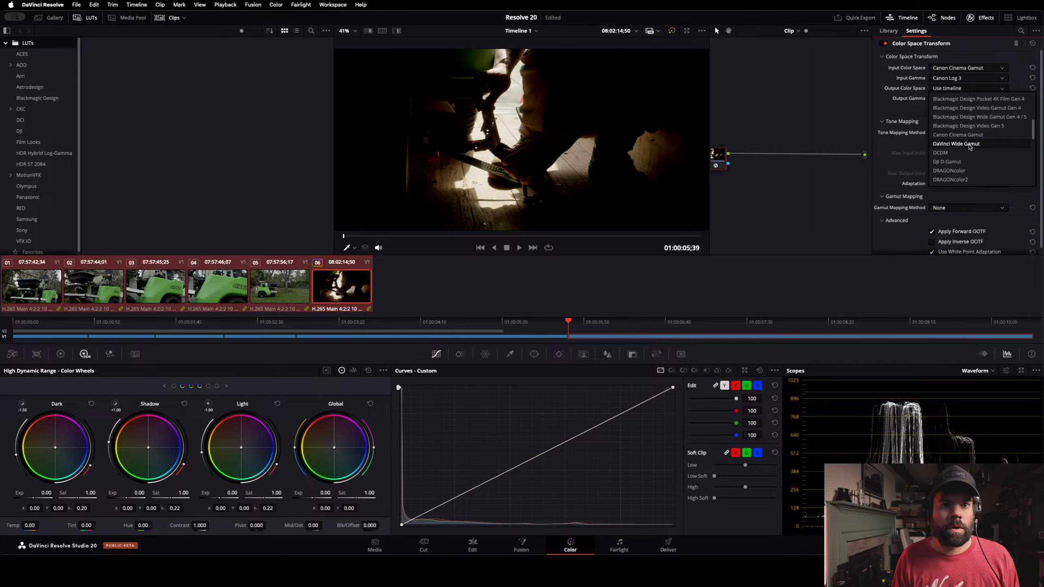
left_click(957, 143)
left_click(974, 99)
scroll(980, 116, "down", 3)
scroll(980, 116, "down", 3)
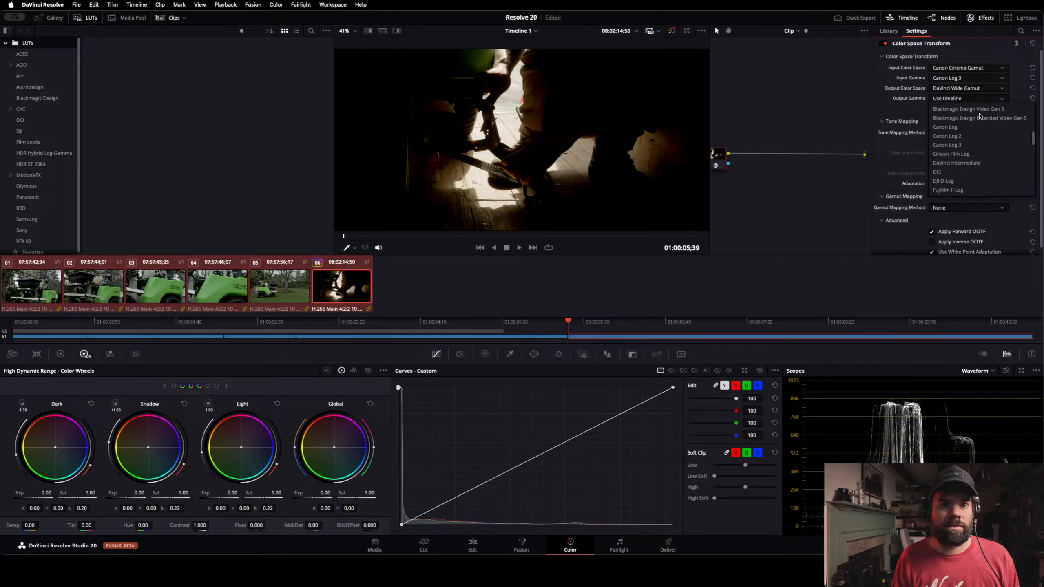
left_click(990, 144)
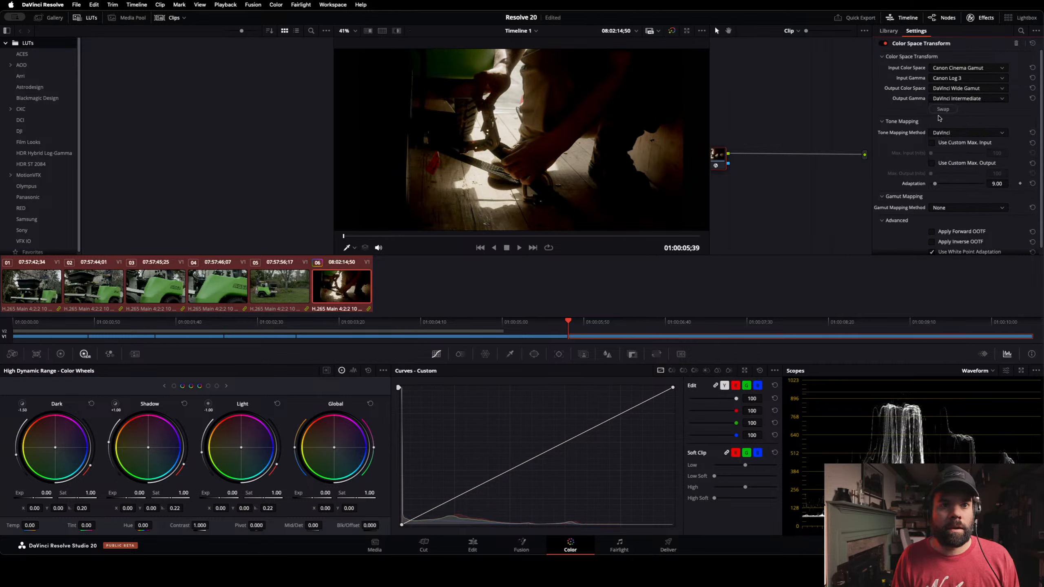
left_click(969, 133)
left_click(960, 144)
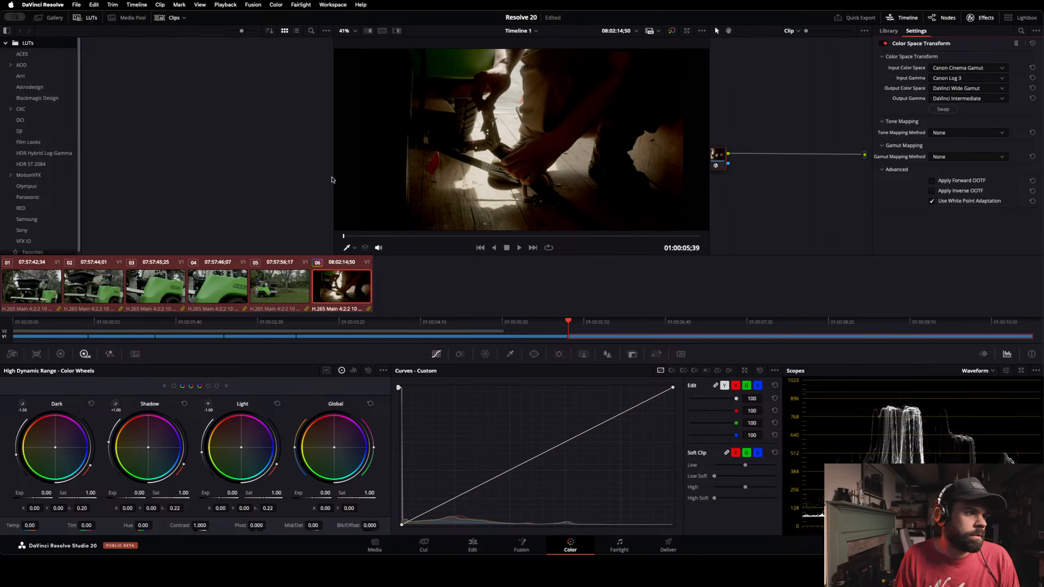
Step: Narrow the LUT browser and widen the node editor, repositioning node 01 near the graph's input
left_click_drag(333, 175, 163, 177)
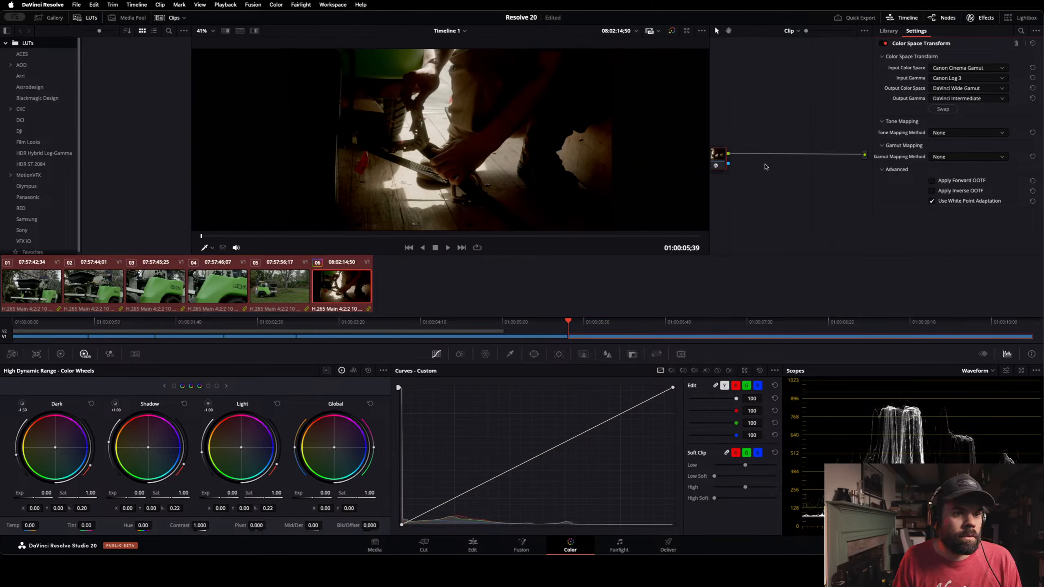
left_click_drag(710, 113, 616, 120)
mouse_move(640, 158)
left_mouse_down()
mouse_move(673, 159)
mouse_move(661, 157)
left_mouse_up()
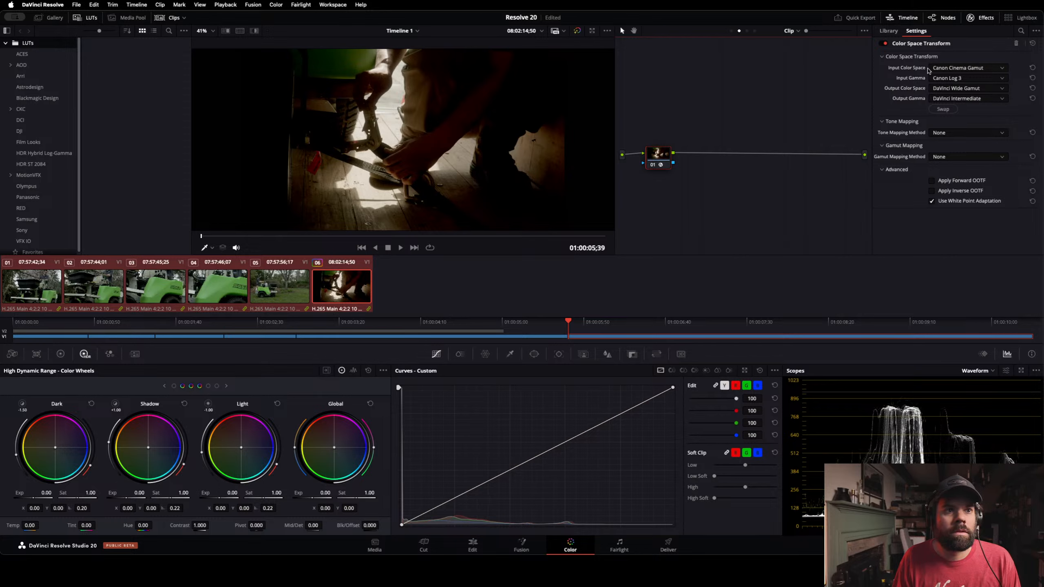
Step: Add a node near the output of the timeline-level node graph and apply a Color Space Transform to it
left_click(756, 32)
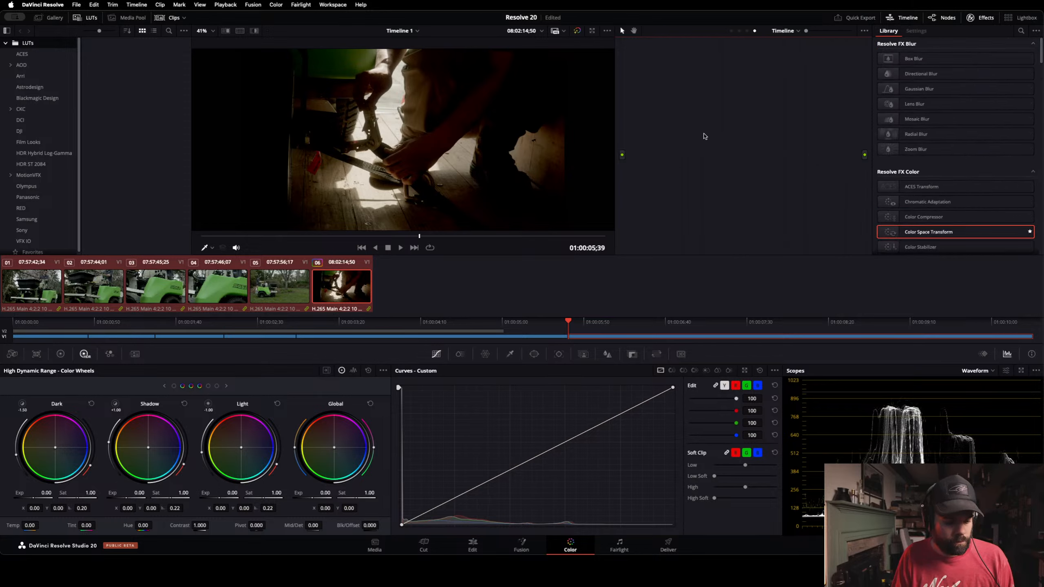
key("alt+s")
left_click_drag(694, 108, 838, 161)
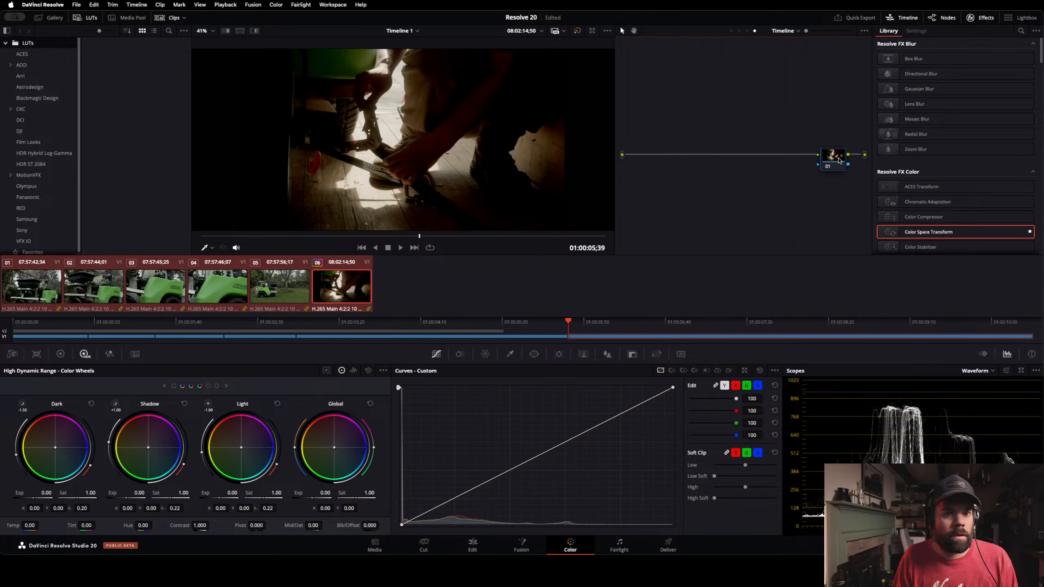
left_click_drag(929, 232, 831, 160)
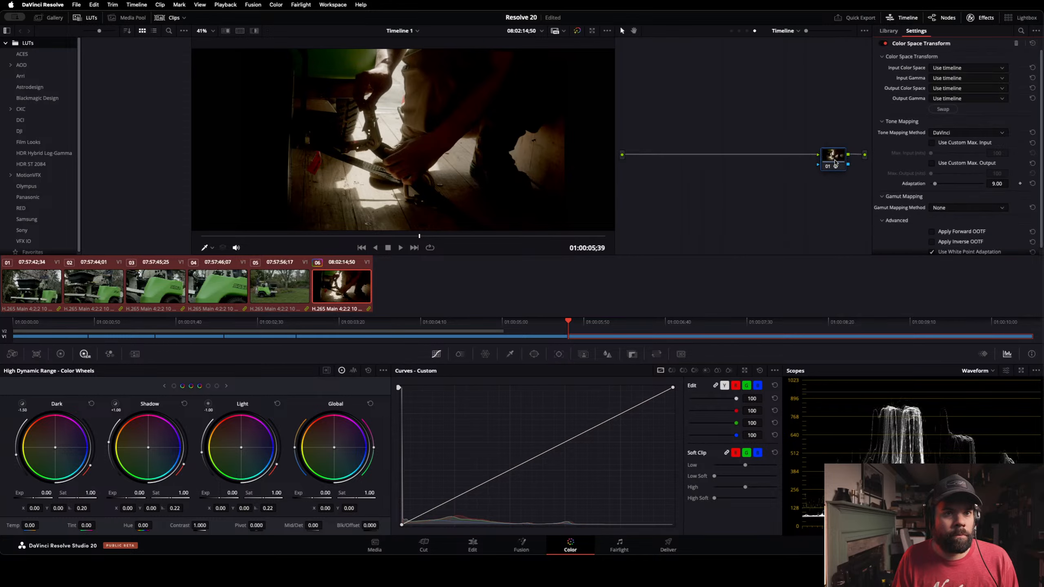
Step: Set the timeline transform's input color space to DaVinci Wide Gamut and input gamma to DaVinci Intermediate
left_click(971, 68)
scroll(970, 117, "down", 3)
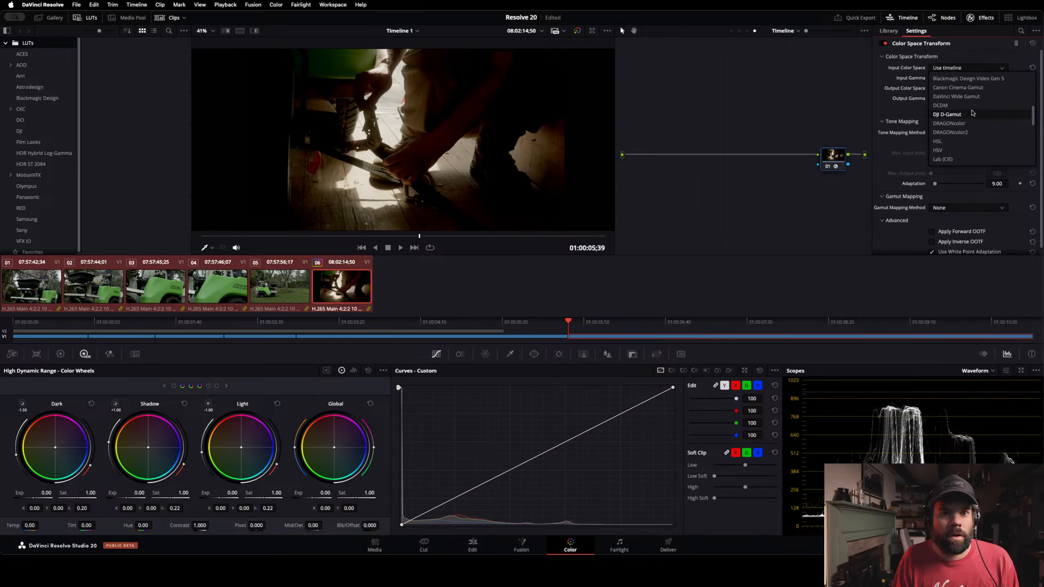
left_click(956, 150)
left_click(968, 78)
scroll(975, 135, "down", 5)
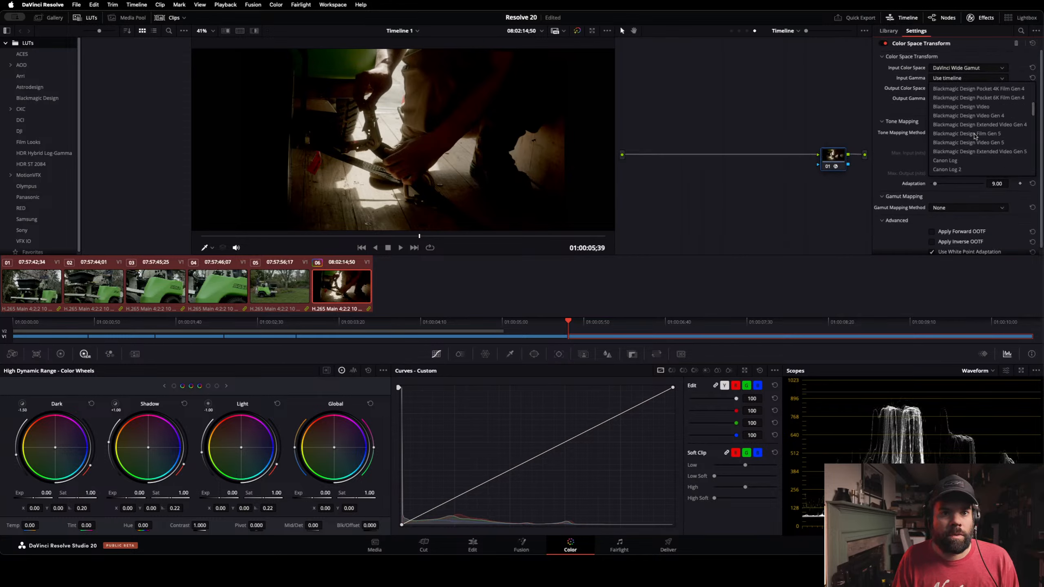
left_click(970, 87)
Step: Set the timeline transform's output color space to Rec.709 and output gamma to Gamma 2.2
left_click(971, 87)
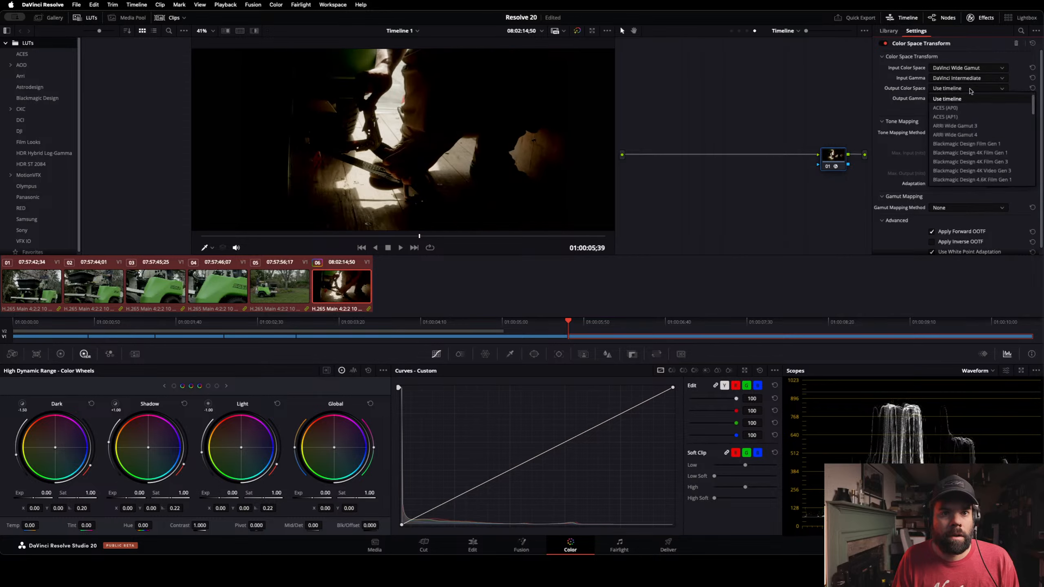
scroll(966, 124, "down", 4)
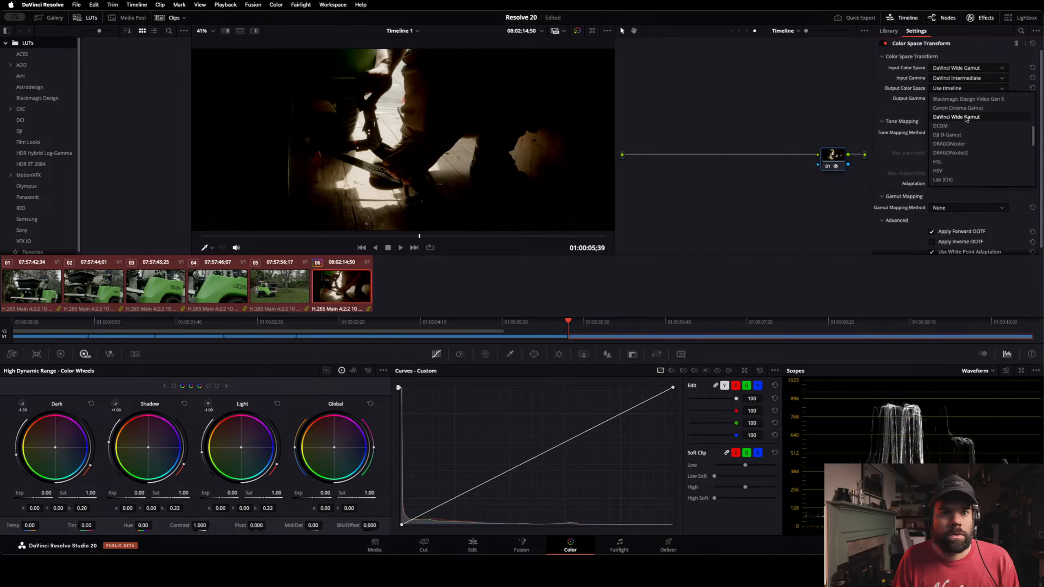
scroll(961, 121, "down", 5)
left_click(943, 116)
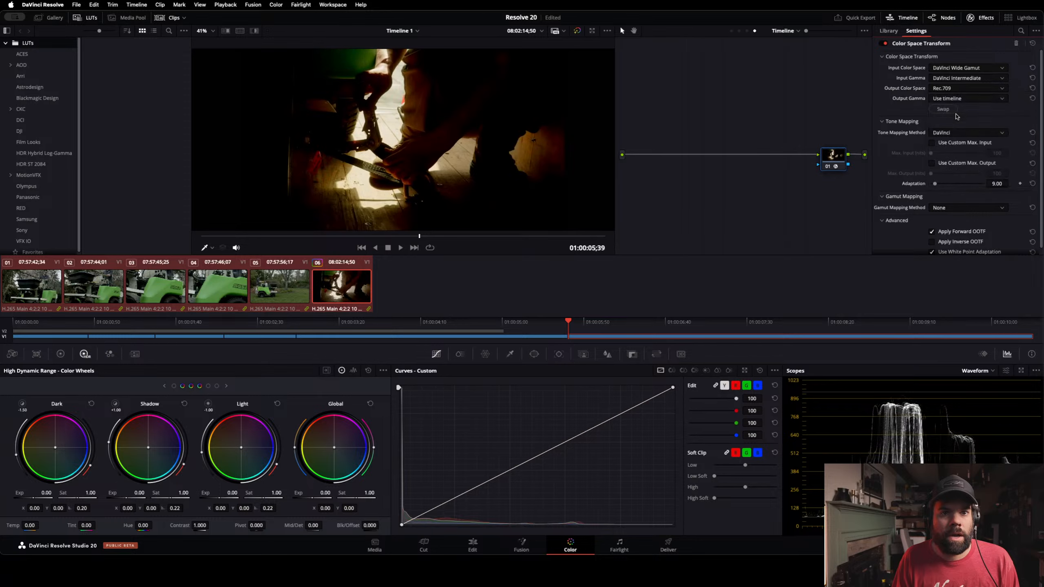
left_click(960, 99)
scroll(963, 144, "down", 6)
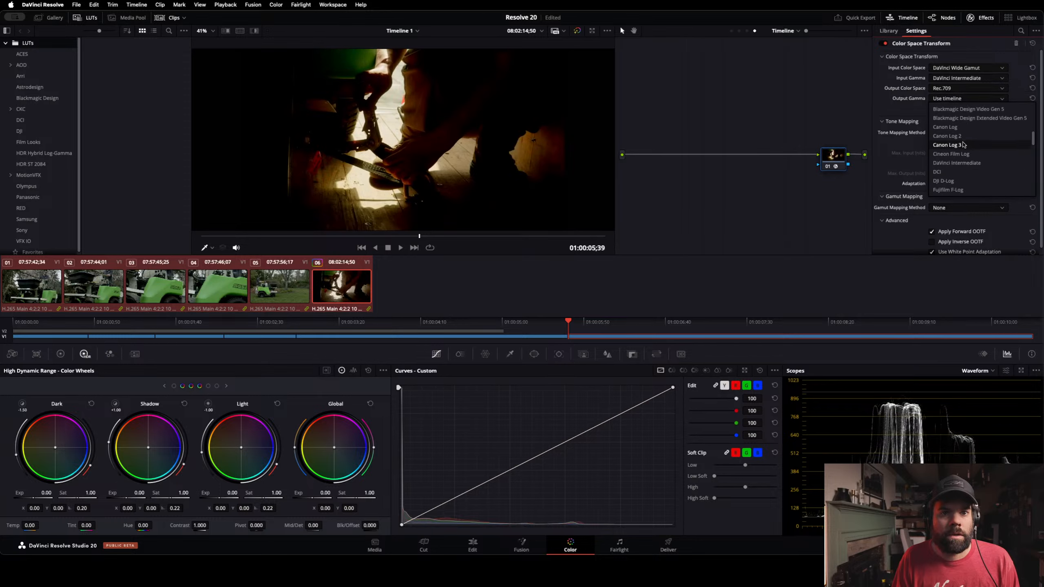
left_click(961, 128)
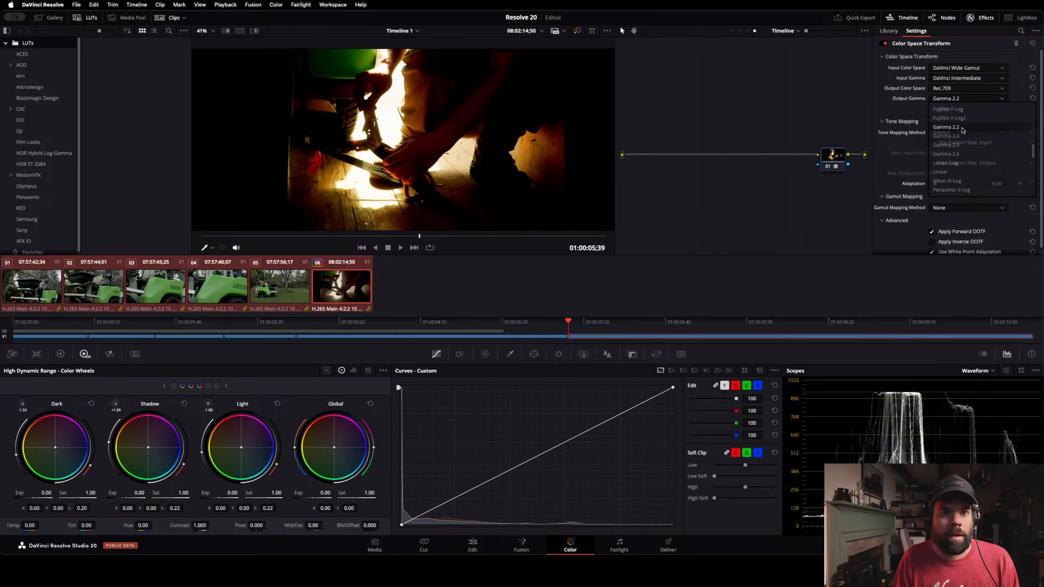
Step: Set tone mapping to Luminance Mapping with a custom max input of 10000 nits, and gamut mapping to Saturation Compression
left_click(945, 133)
left_click(966, 170)
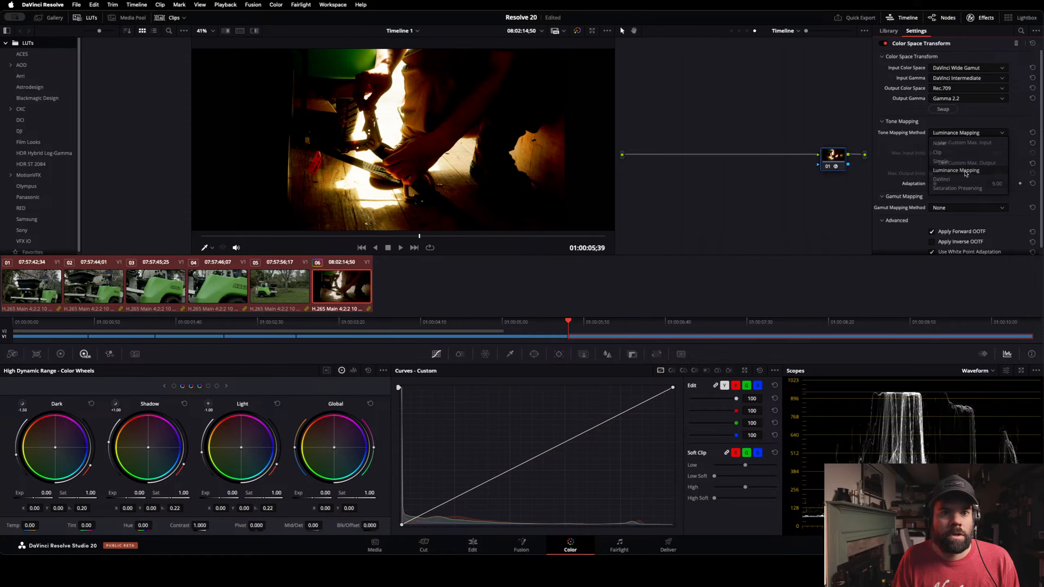
left_click(933, 144)
left_click_drag(932, 153, 1030, 167)
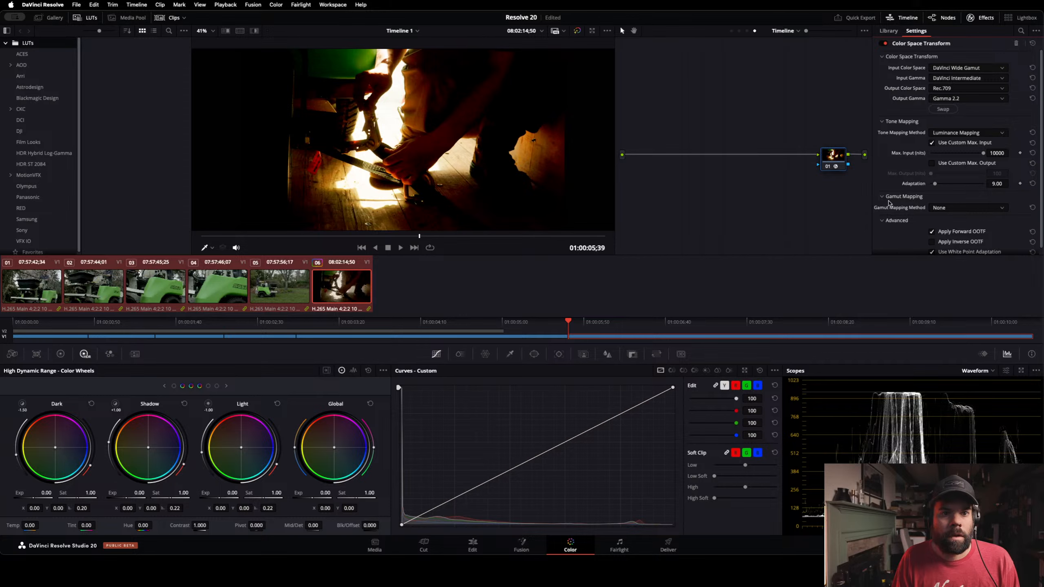
left_click(964, 208)
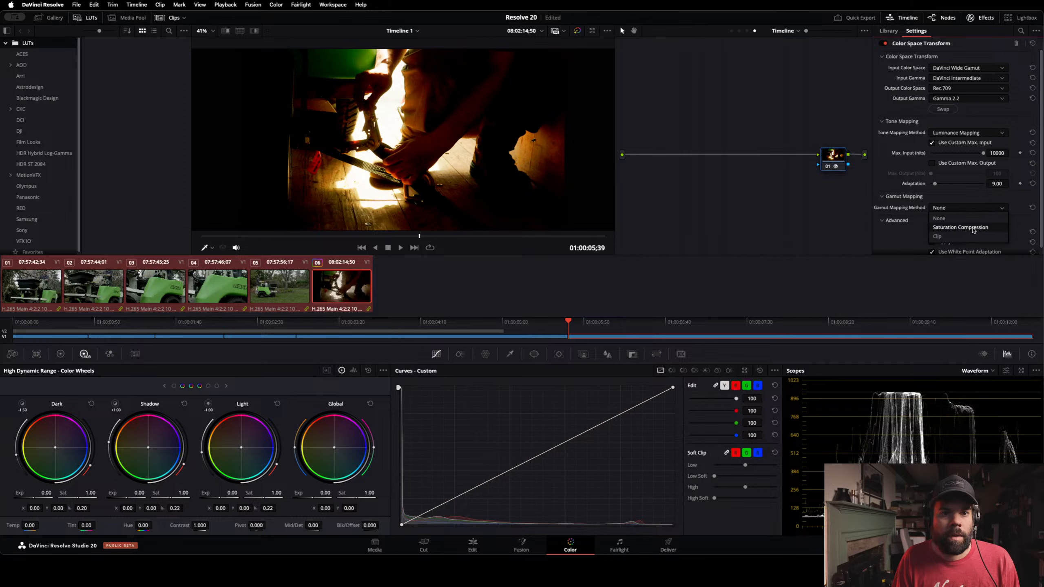
left_click(973, 229)
scroll(925, 215, "down", 2)
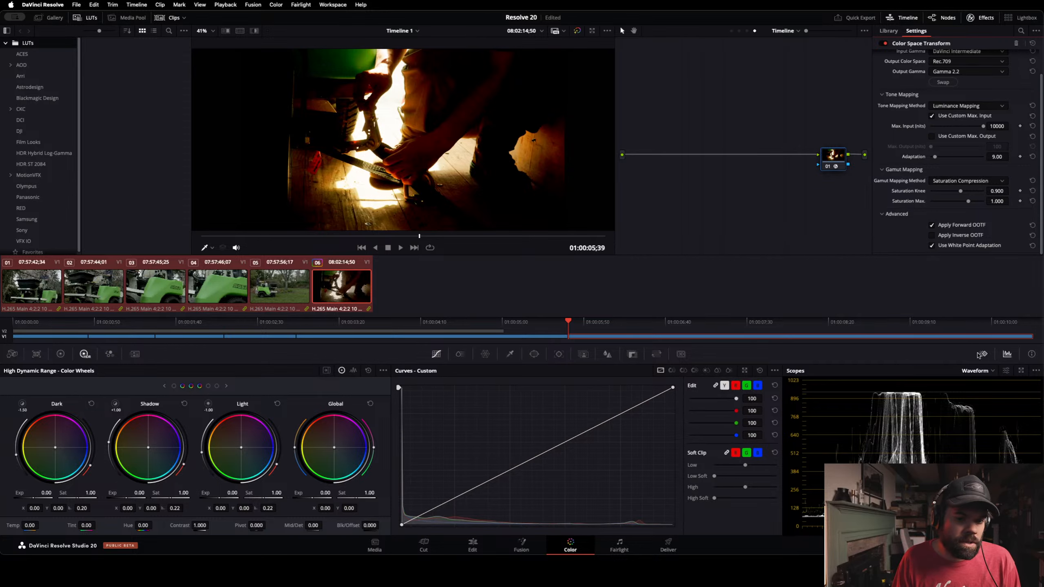
Step: In the project's color management settings, set color science to DaVinci YRGB and timeline color space to DaVinci WG/Intermediate
key("shift+9")
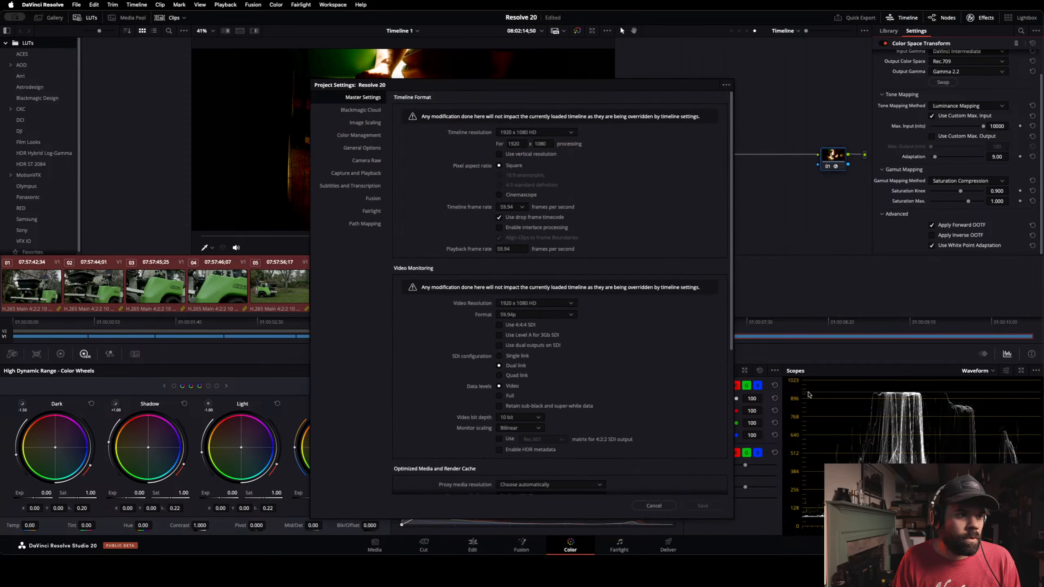
left_click(368, 135)
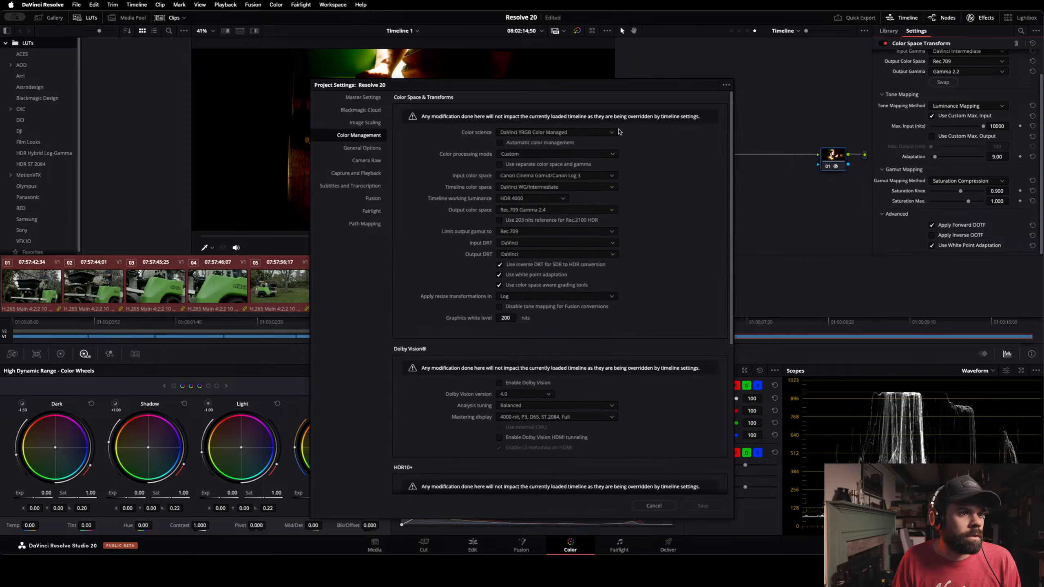
left_click(613, 132)
left_click(564, 144)
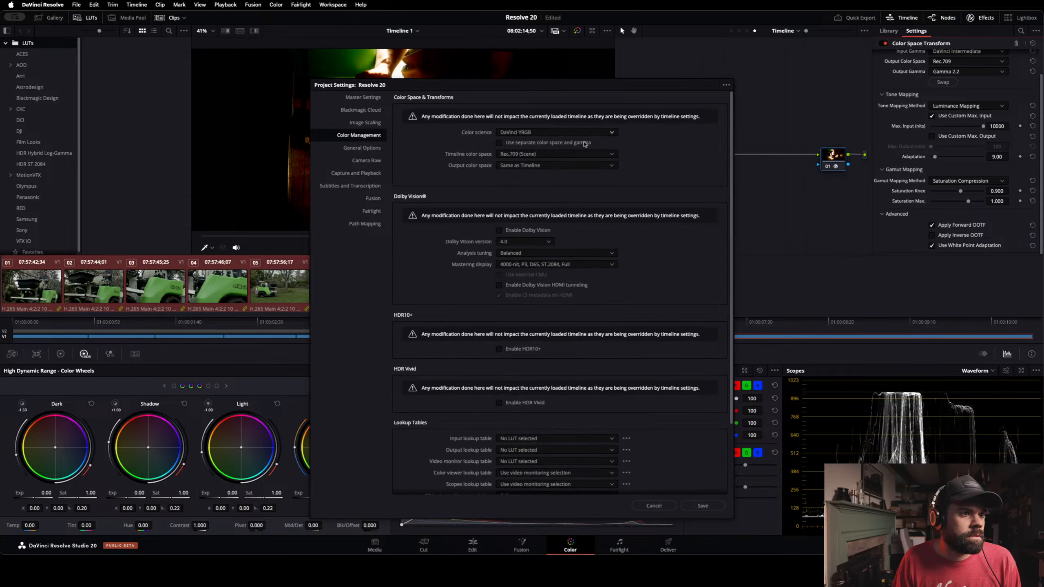
left_click(612, 154)
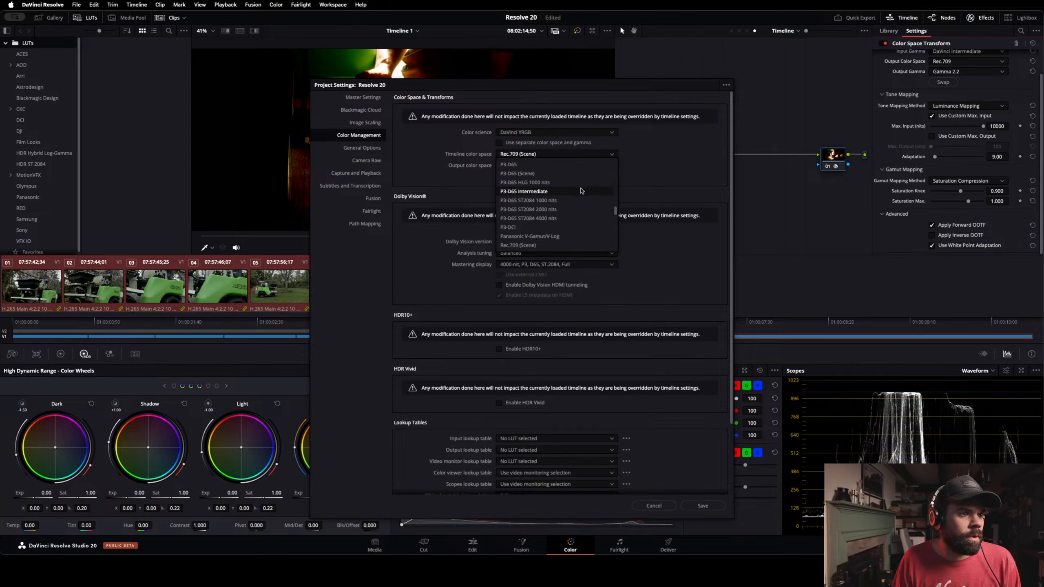
scroll(582, 190, "up", 10)
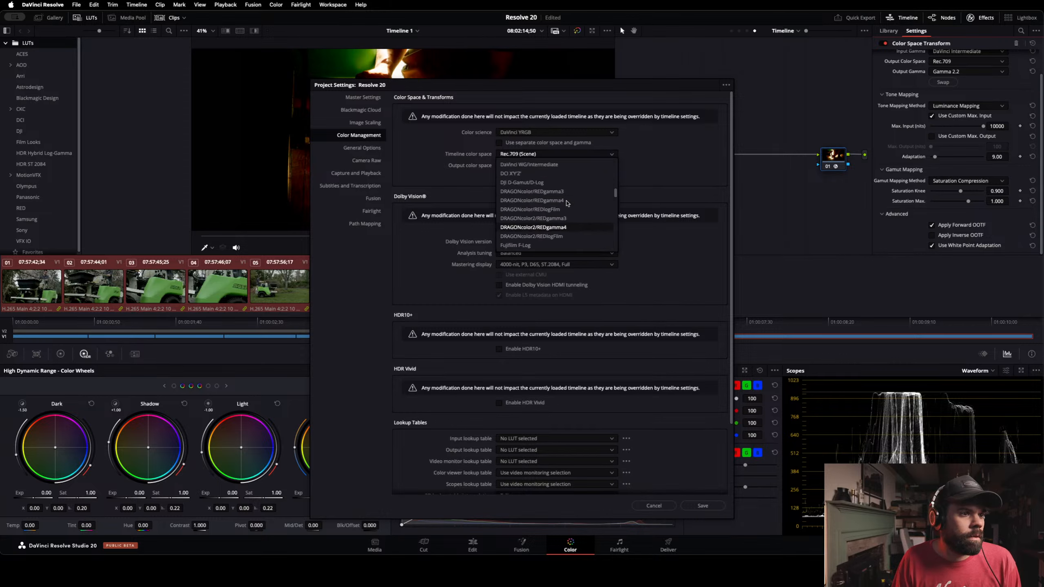
left_click(530, 164)
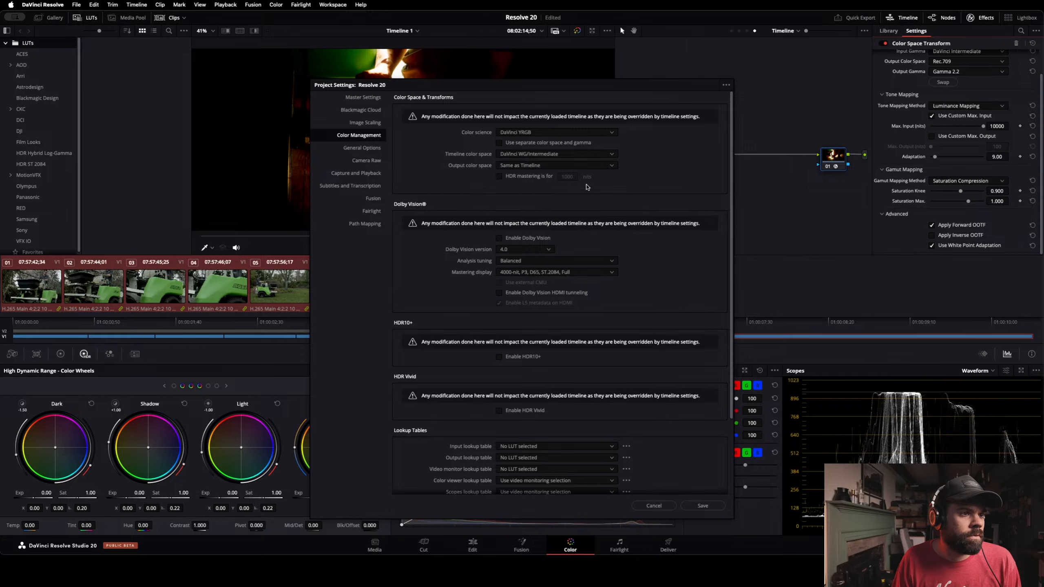
Step: Set the project's output color space to Rec.709 Gamma 2.2 and save the project settings
left_click(609, 165)
scroll(571, 211, "down", 5)
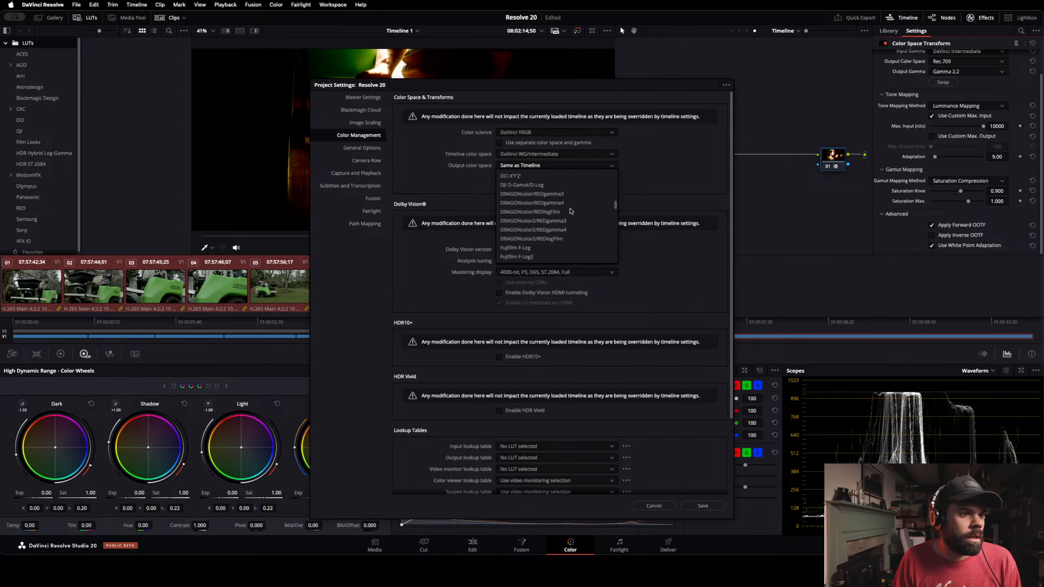
scroll(571, 210, "down", 8)
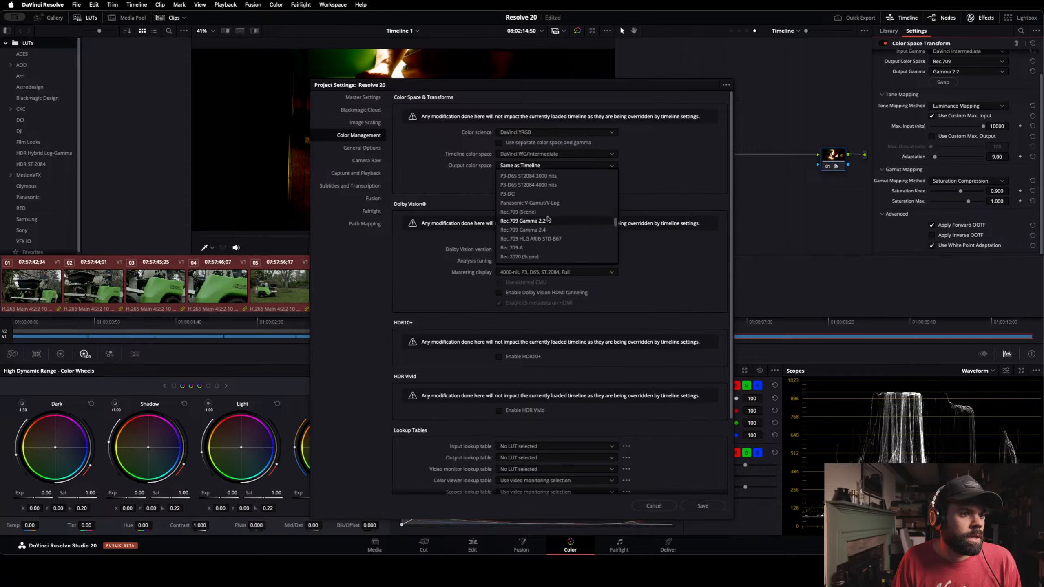
left_click(547, 220)
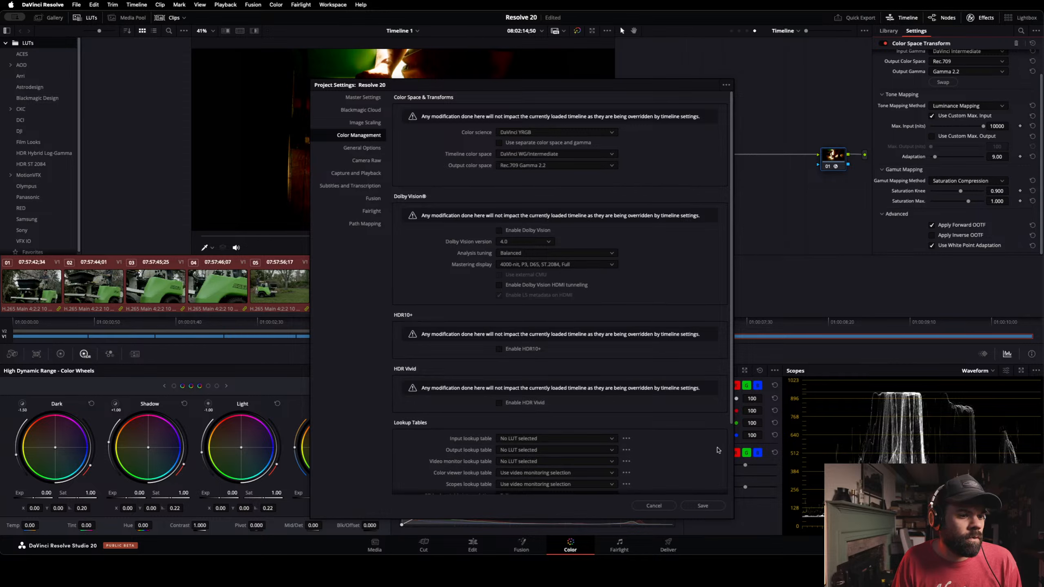
left_click(703, 506)
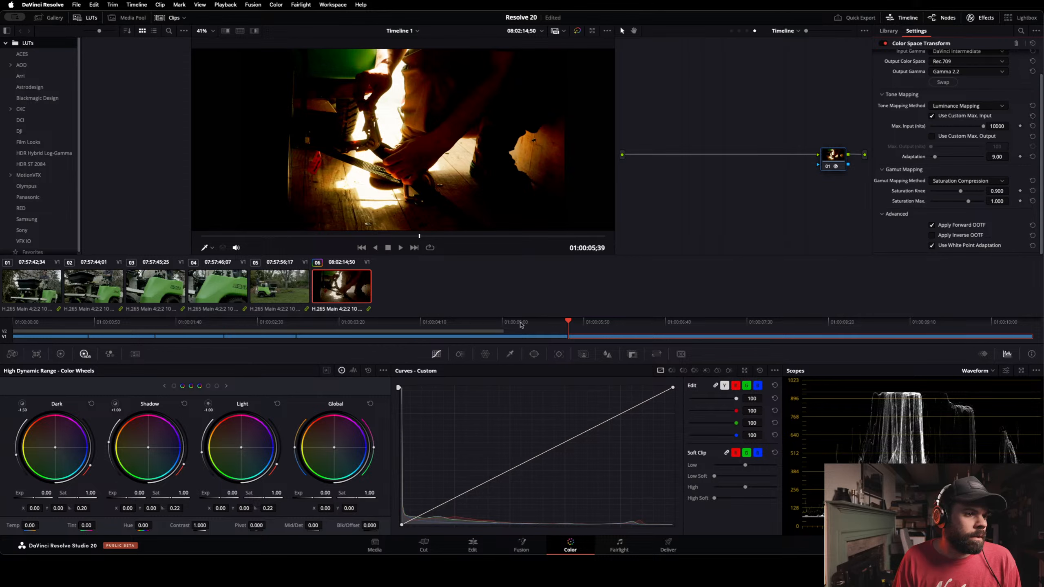
Step: Show clip 01's clip-level node graph and add two serial nodes after node 01
left_click_drag(565, 325, 48, 328)
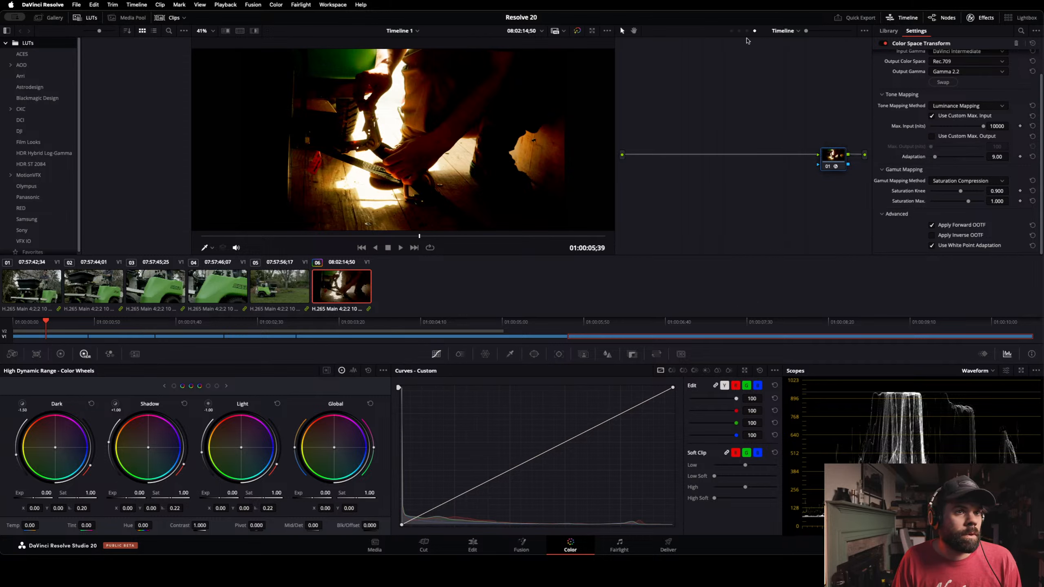
left_click(740, 31)
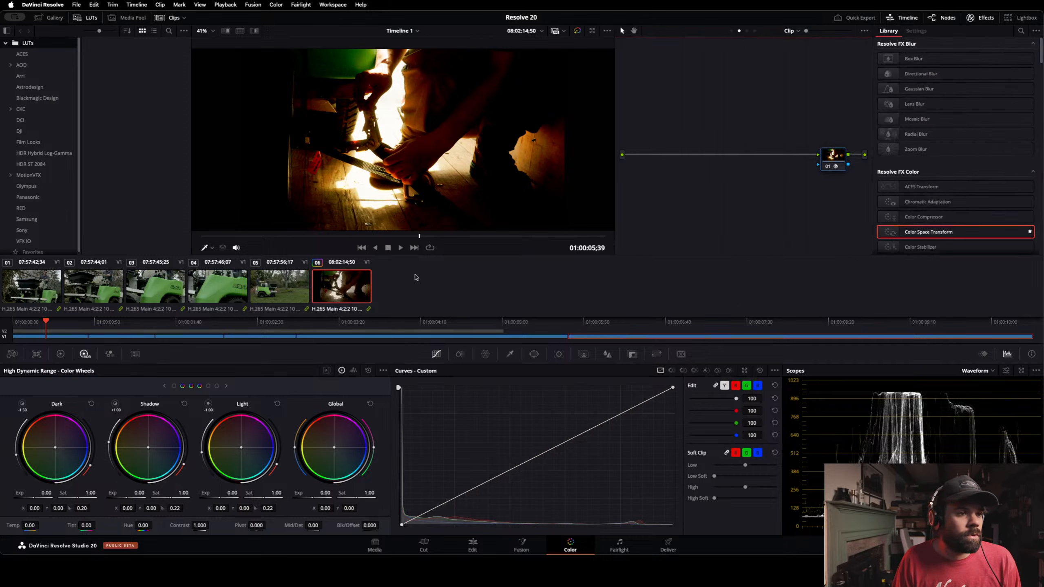
left_click(50, 288)
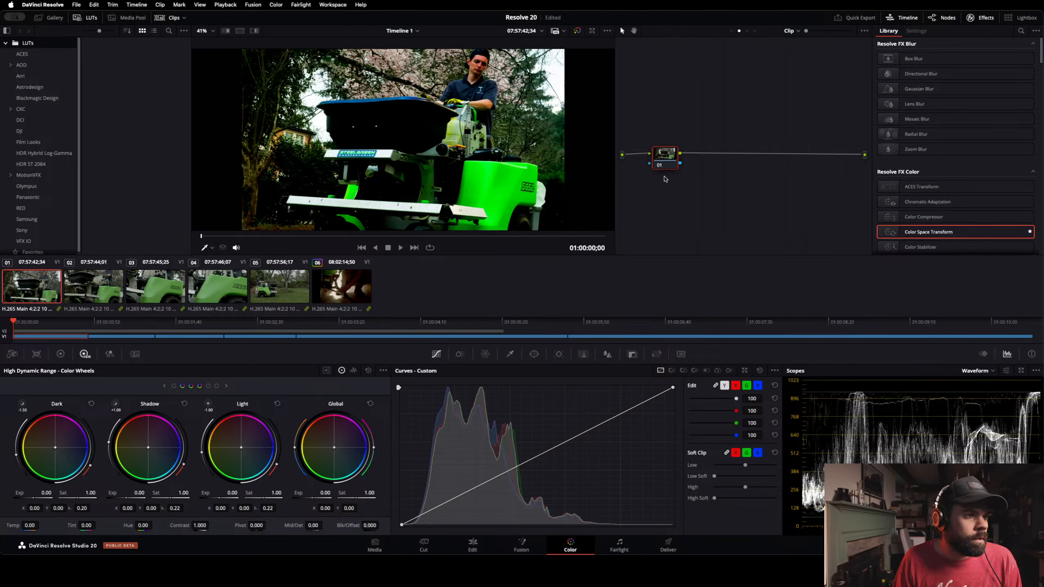
left_click_drag(664, 164, 667, 164)
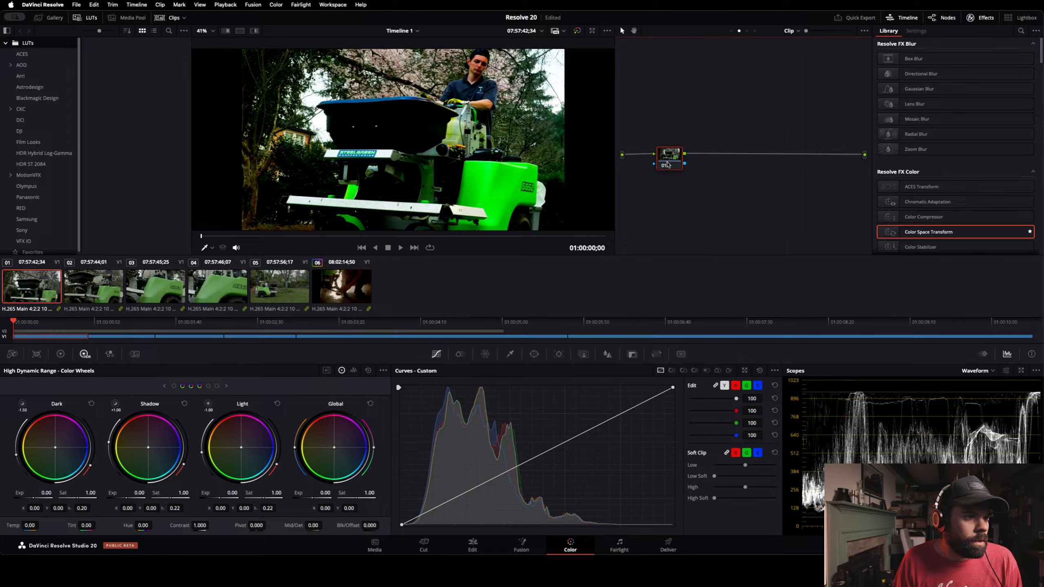
right_click(36, 291)
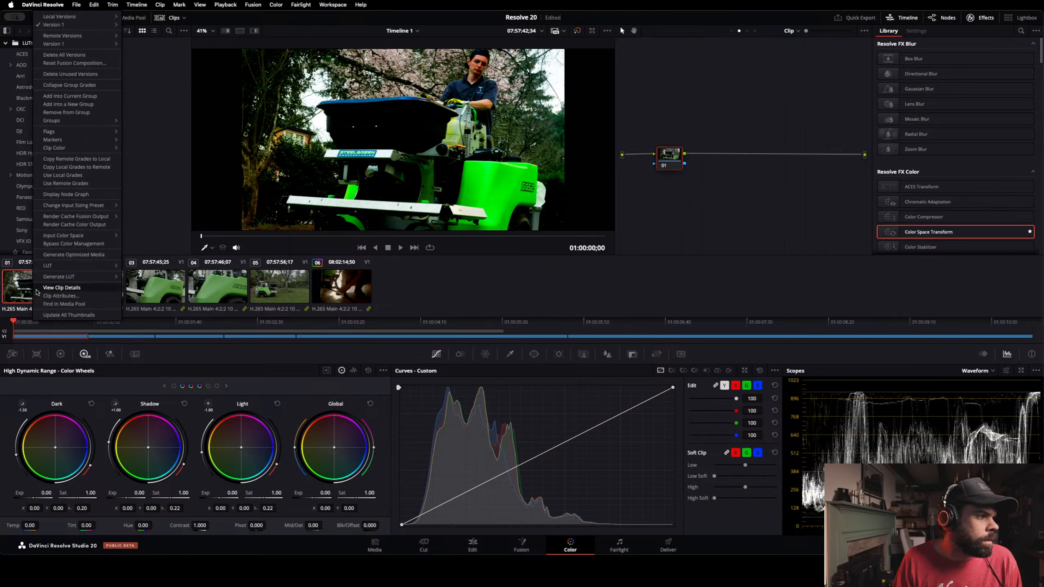
left_click(32, 291)
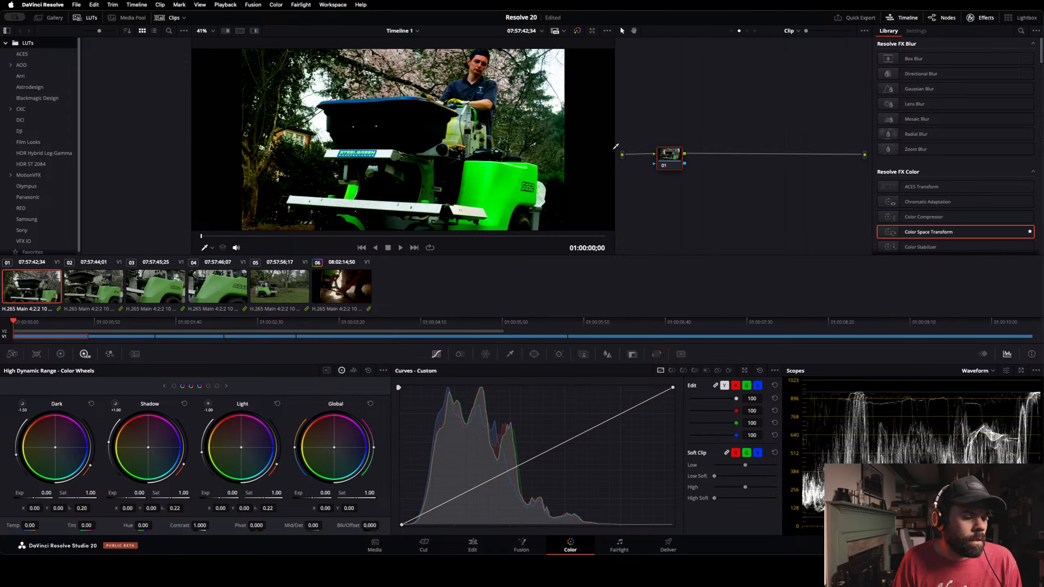
key("alt+s")
key("alt+s")
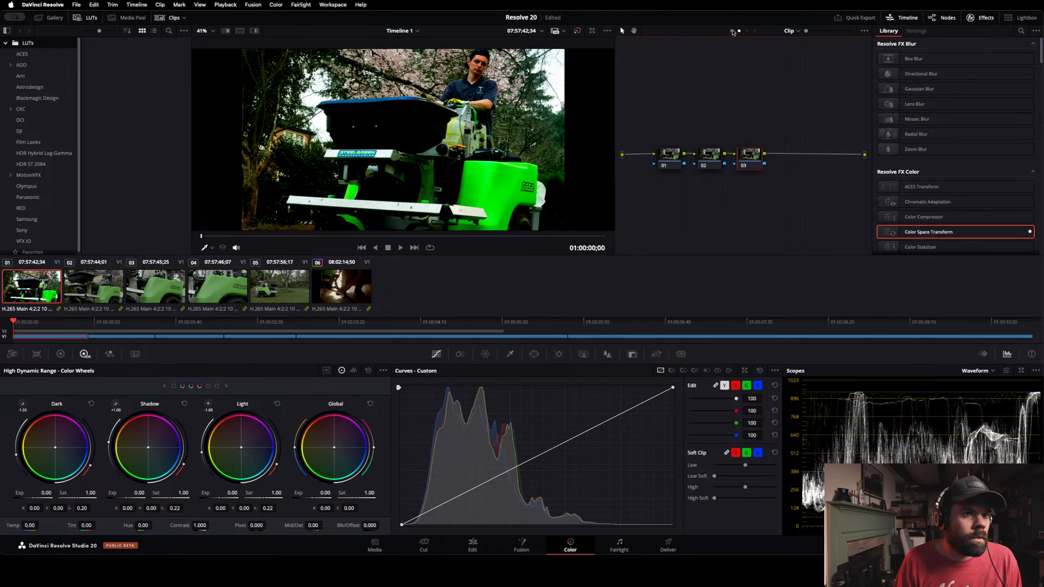
Step: Switch to the Group Pre-Clip node graph and move node 01 slightly lower, keeping the effects library open
left_click(731, 32)
right_click(695, 106)
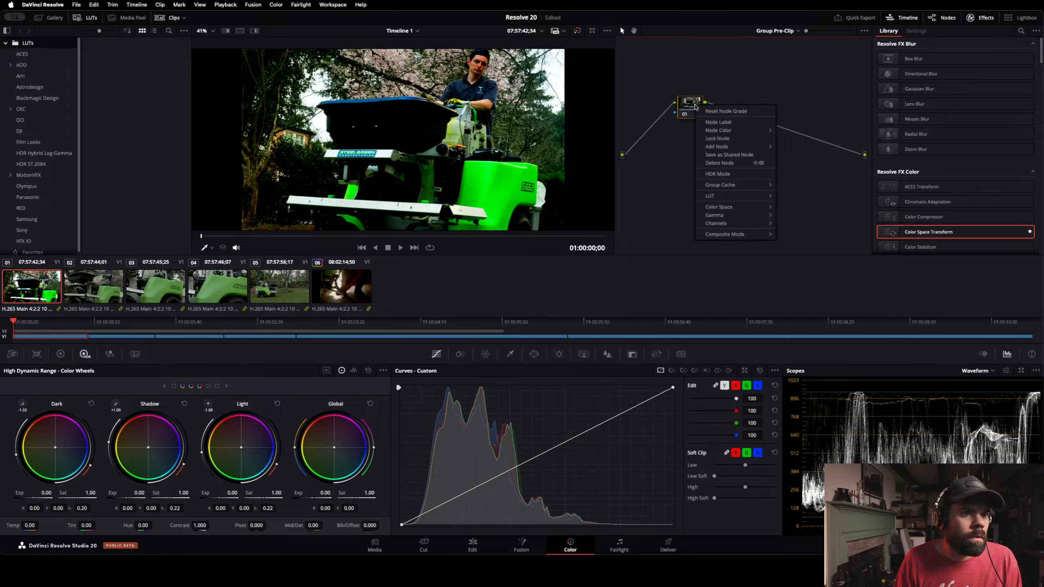
left_click(695, 106)
left_click_drag(698, 110, 699, 130)
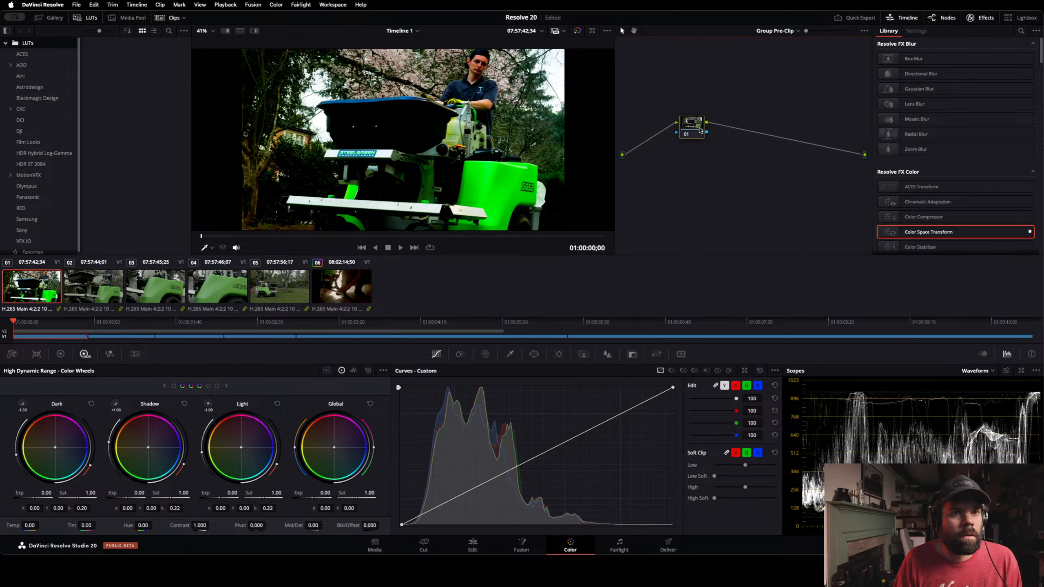
left_click(978, 18)
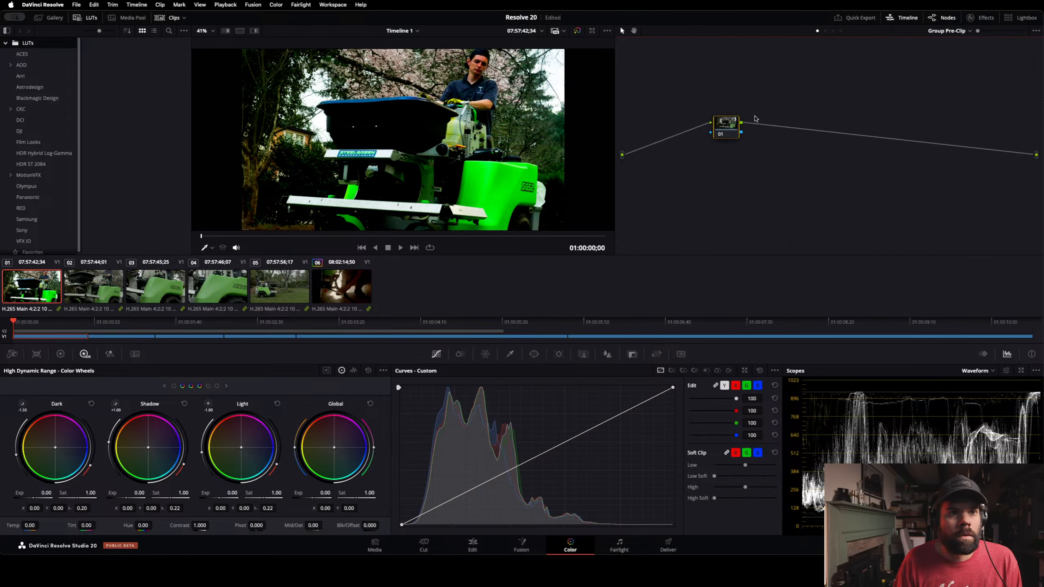
left_click(972, 18)
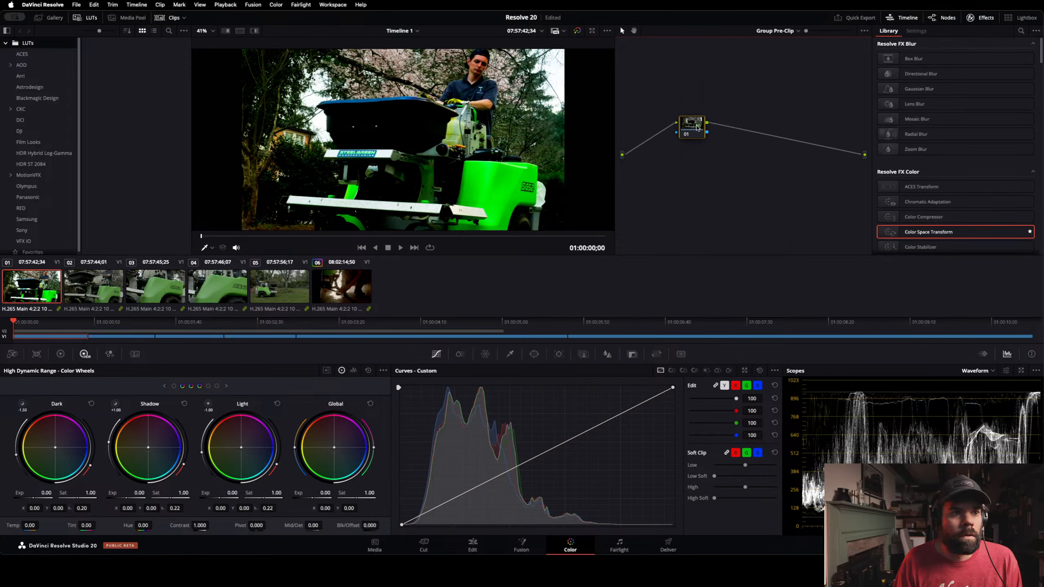
Step: Align node 01 with the input and output line in both the Group Pre-Clip and Group Post-Clip node graphs
left_click_drag(695, 136, 693, 160)
left_click(797, 31)
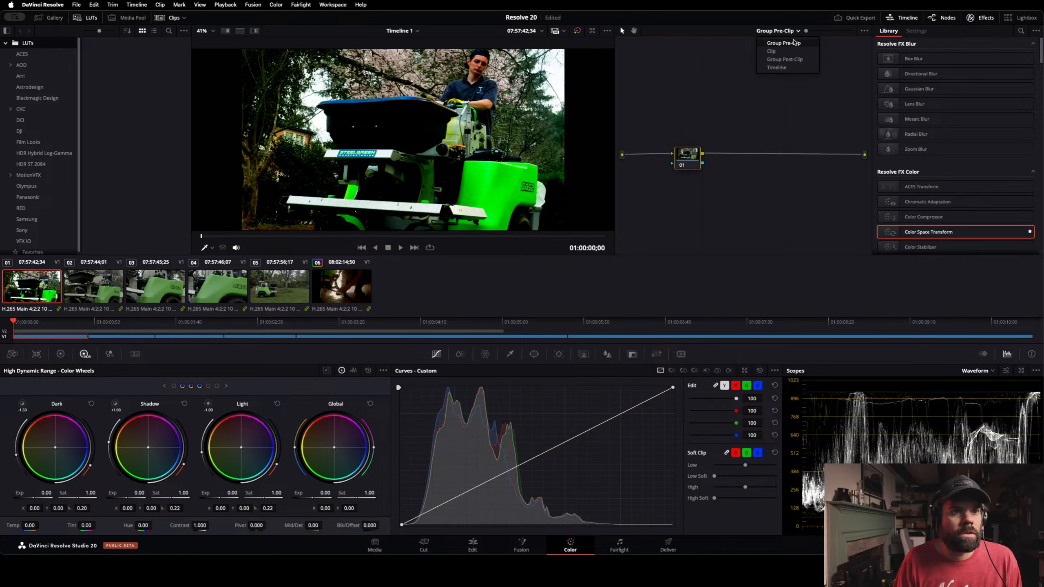
left_click(794, 60)
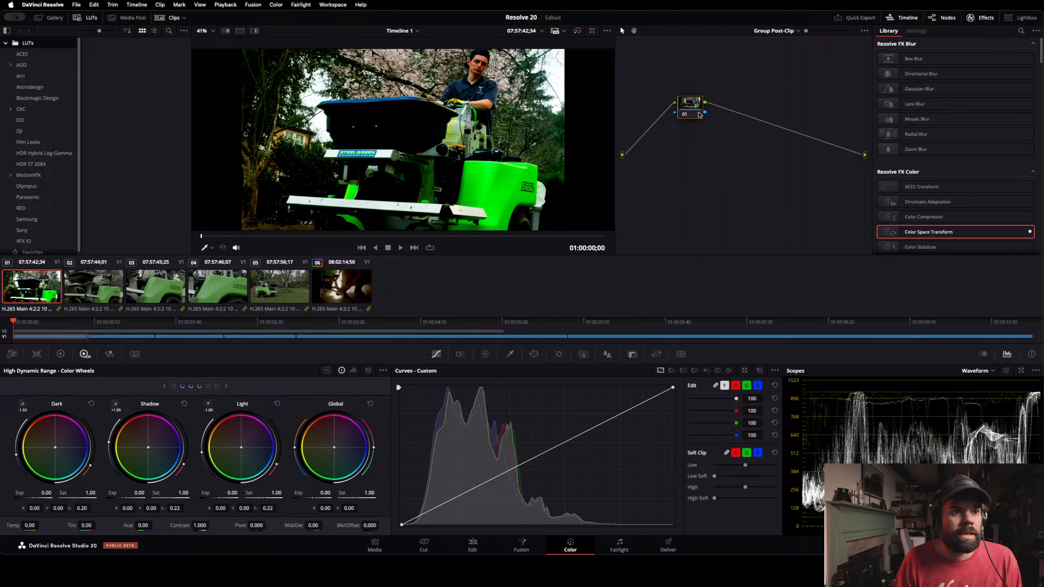
left_click_drag(698, 111, 689, 160)
Step: Apply a Color Space Transform effect to node 01 in the Group Pre-Clip graph
left_click(781, 31)
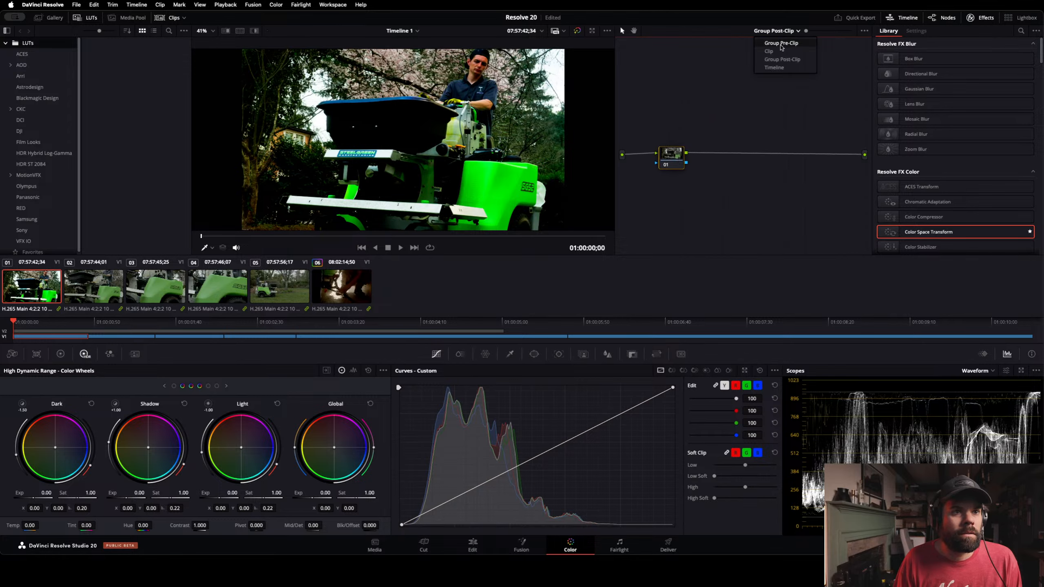
left_click(781, 43)
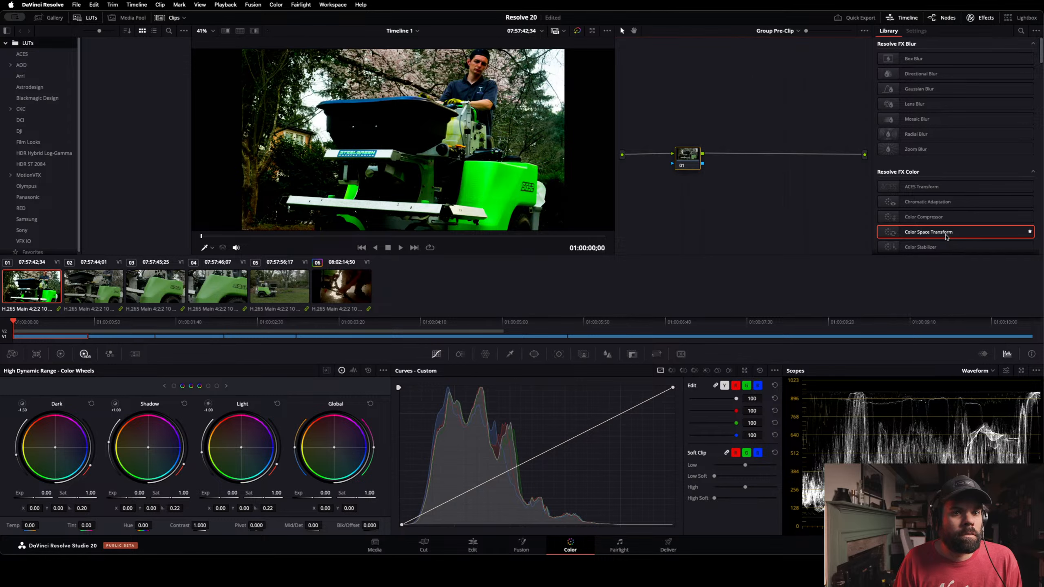
left_click_drag(946, 233, 694, 164)
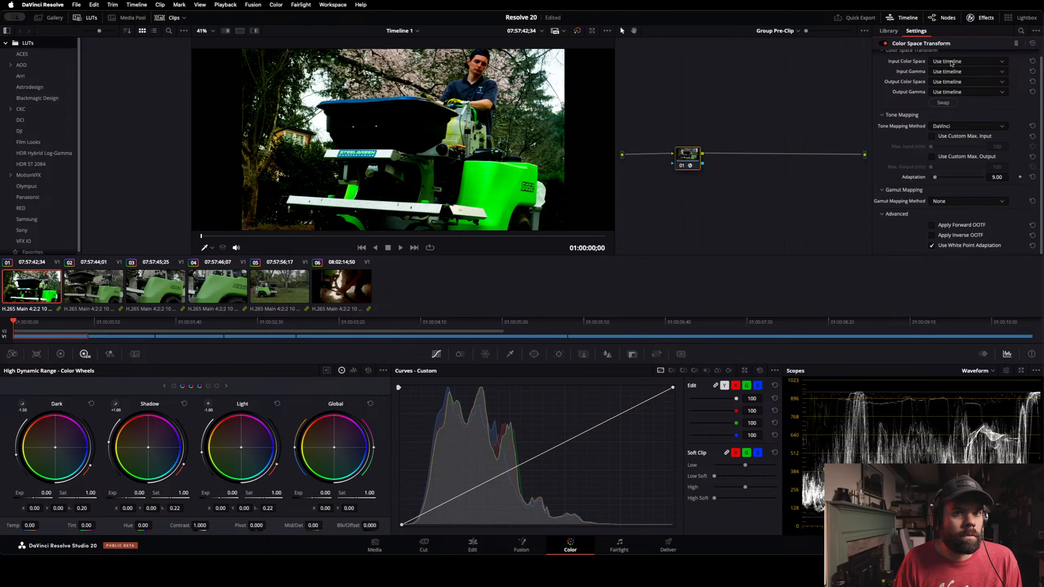
Step: Set the transform's input color space to Canon Cinema Gamut and its input gamma to Canon Log 3
left_click(953, 62)
scroll(959, 123, "down", 4)
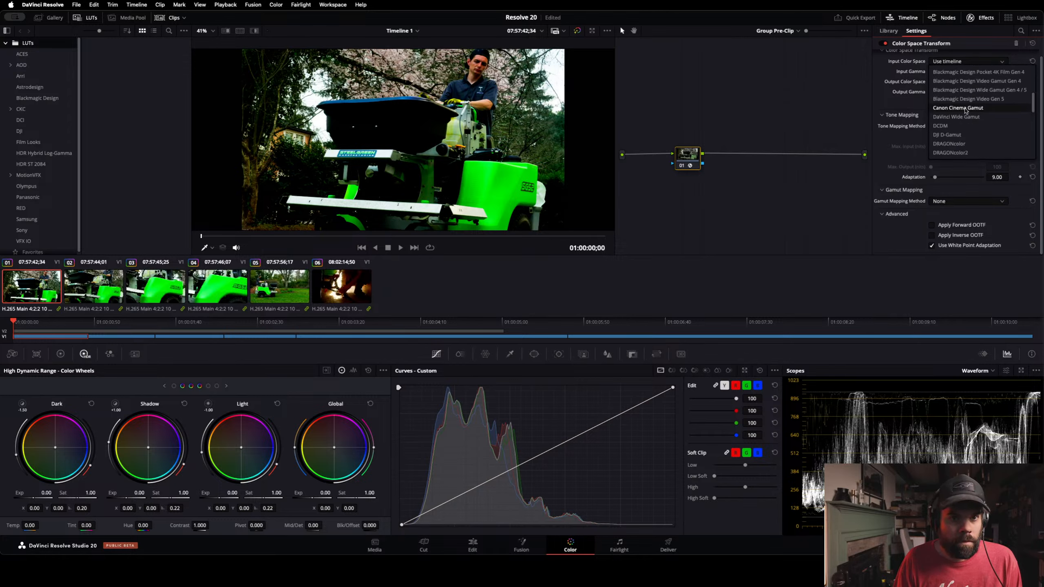
left_click(965, 109)
left_click(971, 70)
scroll(971, 112, "down", 4)
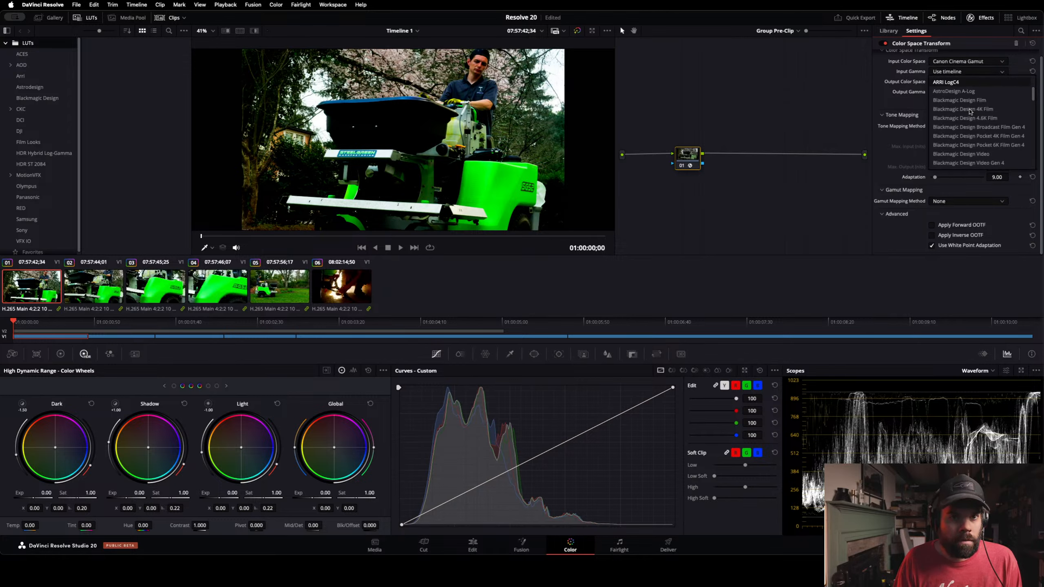
left_click(952, 118)
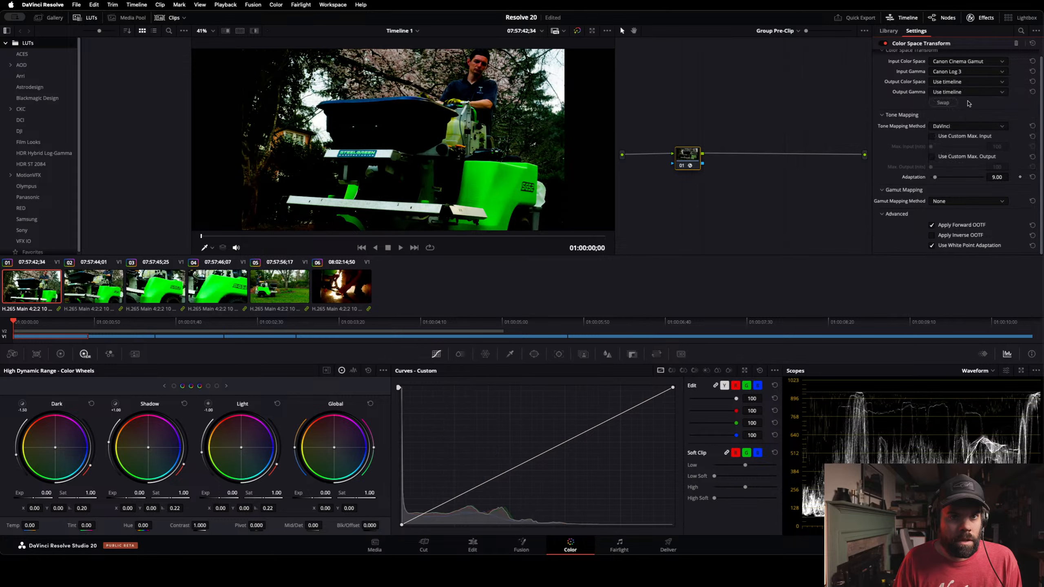
Step: Set the transform's output to DaVinci Wide Gamut with DaVinci Intermediate gamma, and its tone mapping method to None
left_click(970, 81)
scroll(962, 112, "down", 5)
left_click(964, 115)
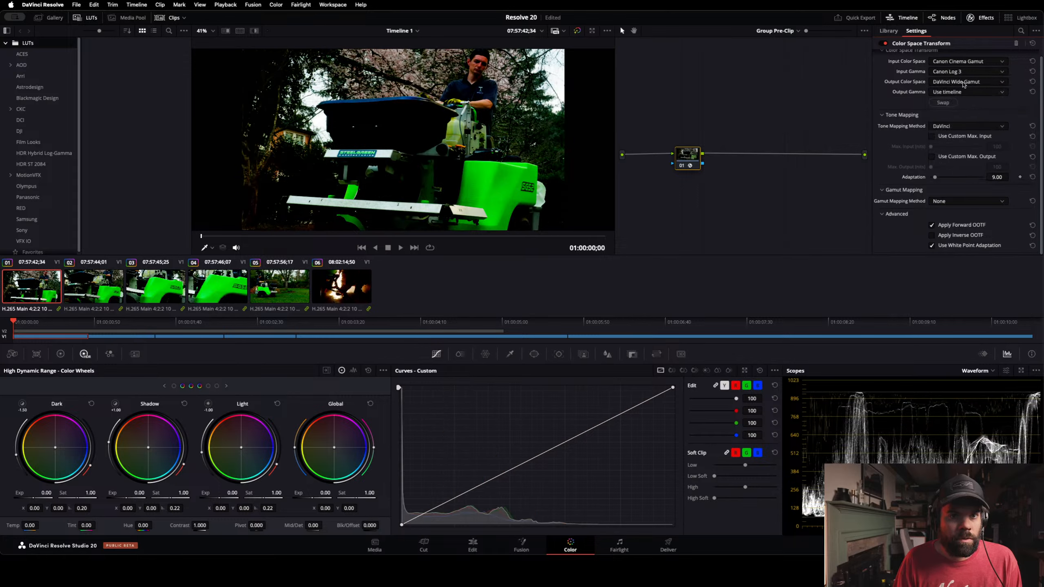
left_click(967, 93)
scroll(967, 140, "down", 5)
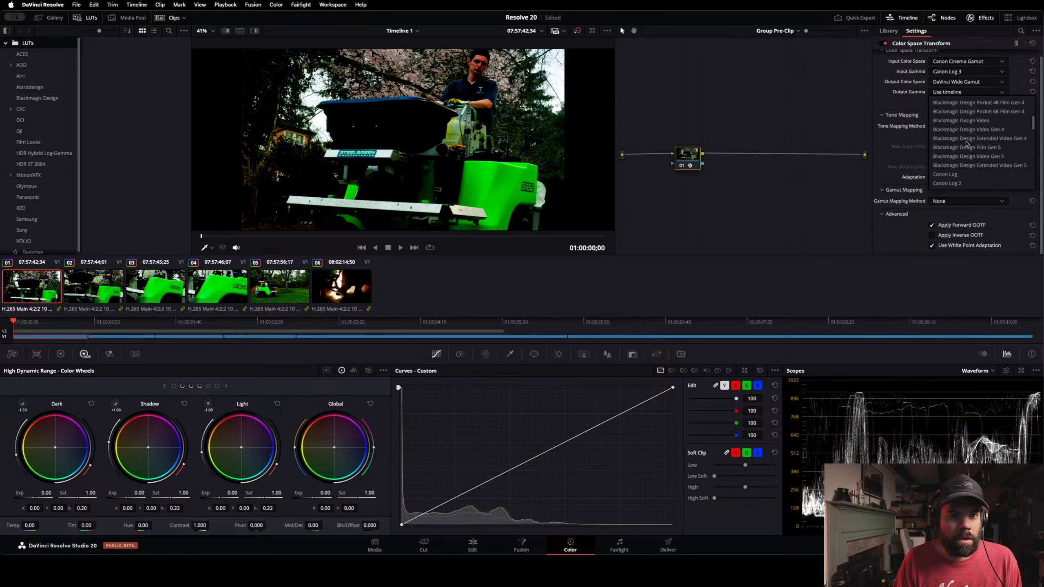
left_click(964, 129)
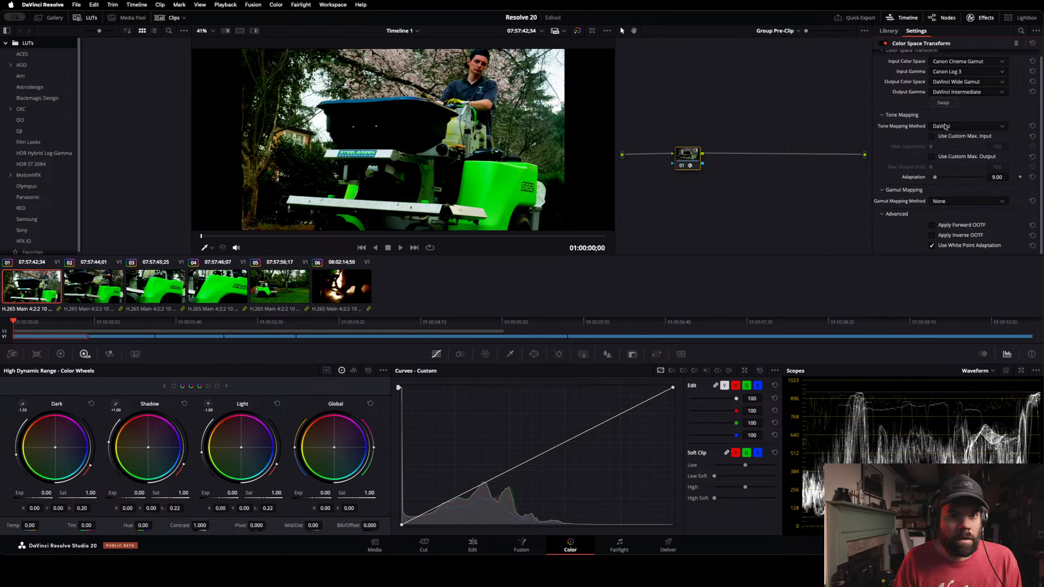
left_click(941, 126)
left_click(949, 138)
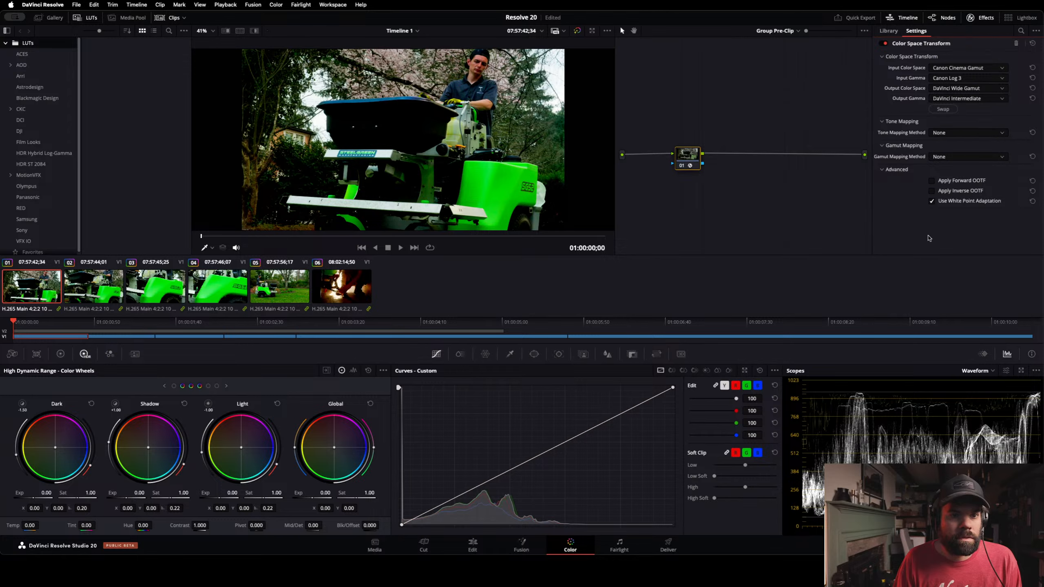
Step: Examine the clip-level node graphs of clips 03 to 06 and return to node 01 of clip 01
left_click(796, 33)
left_click(782, 51)
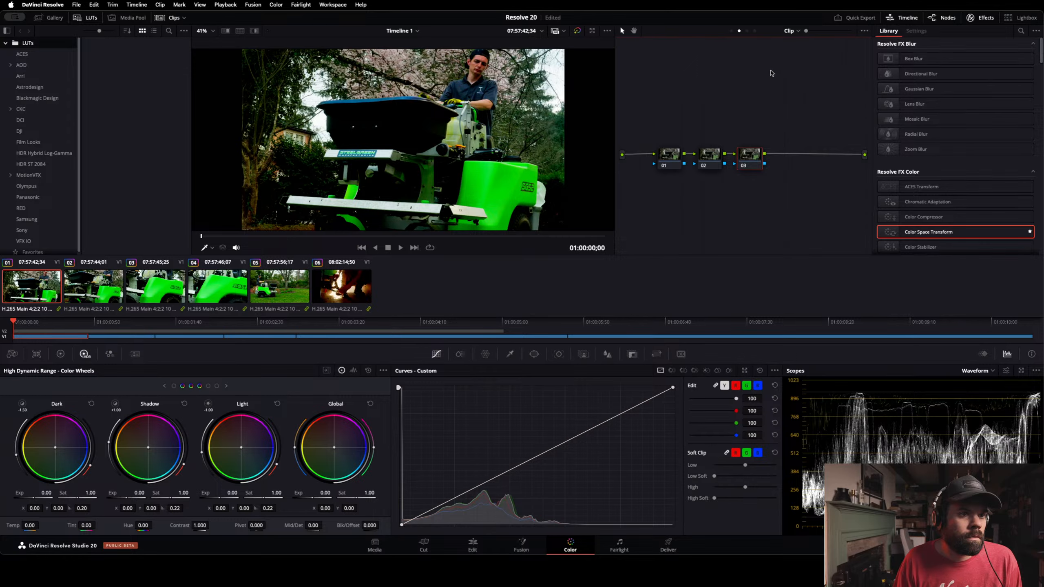
left_click(160, 293)
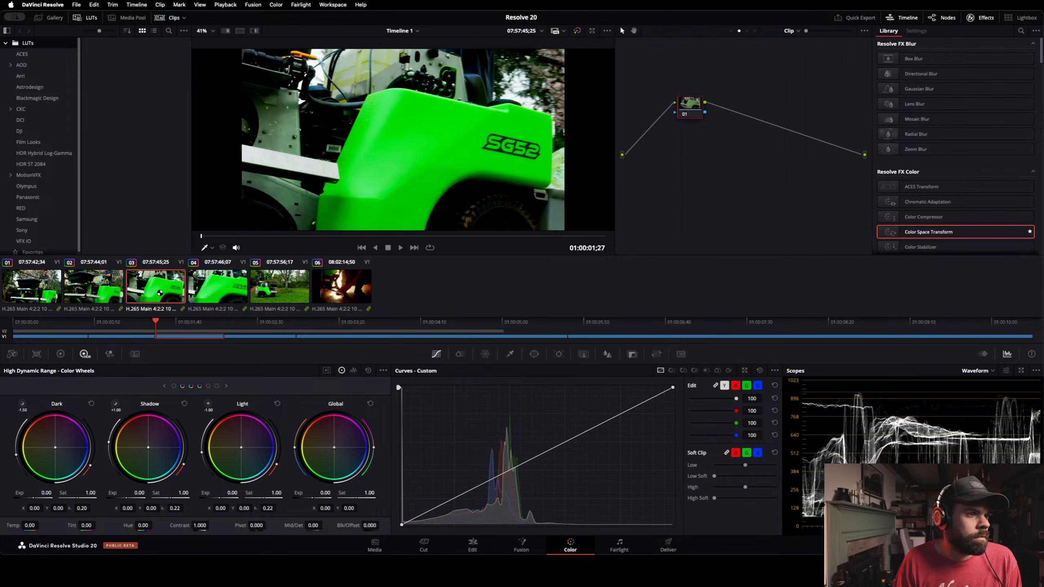
left_click(190, 293)
left_click(281, 292)
left_click(341, 292)
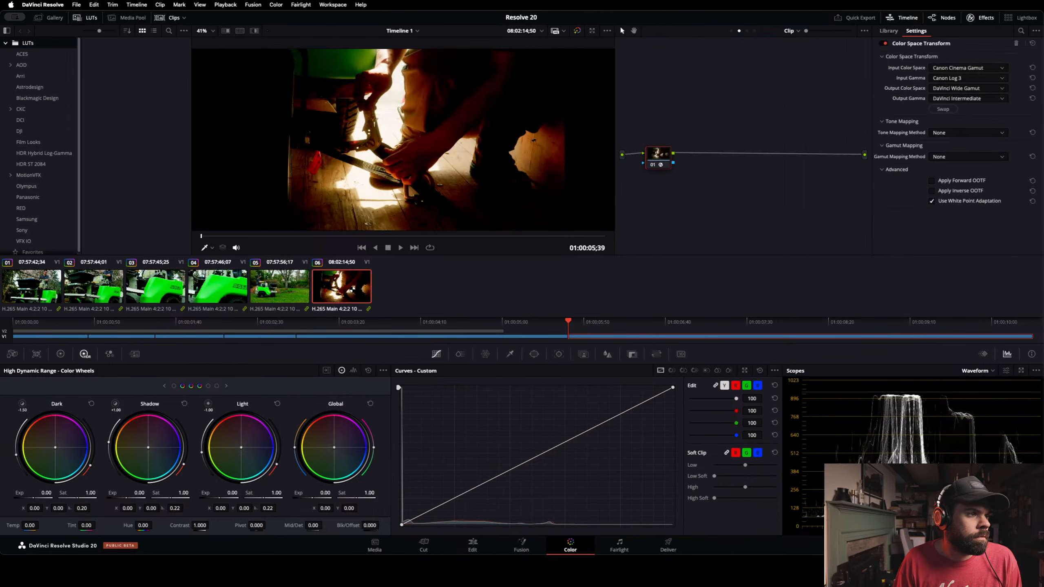
left_click(42, 288)
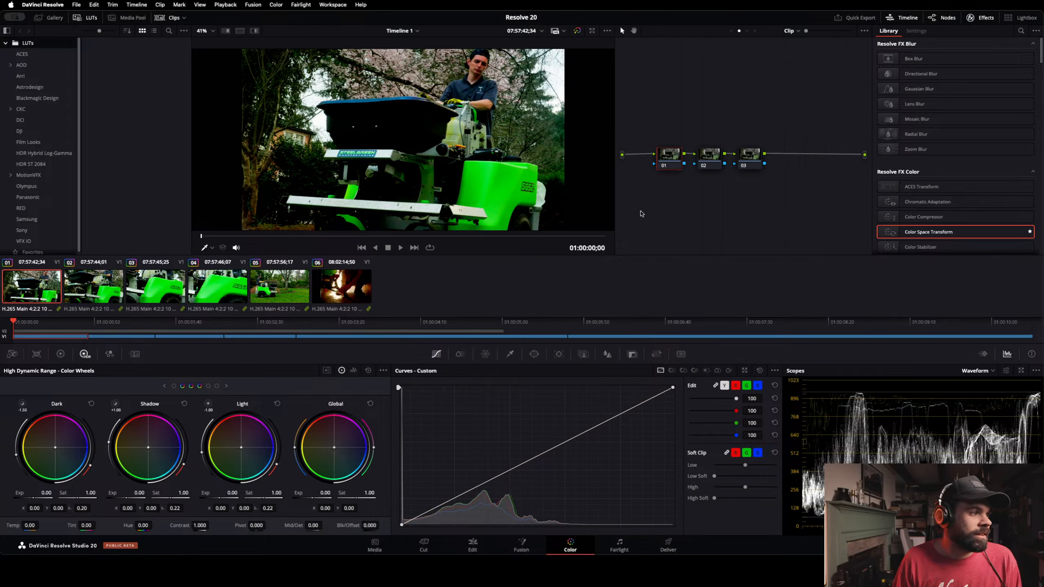
left_click(667, 159)
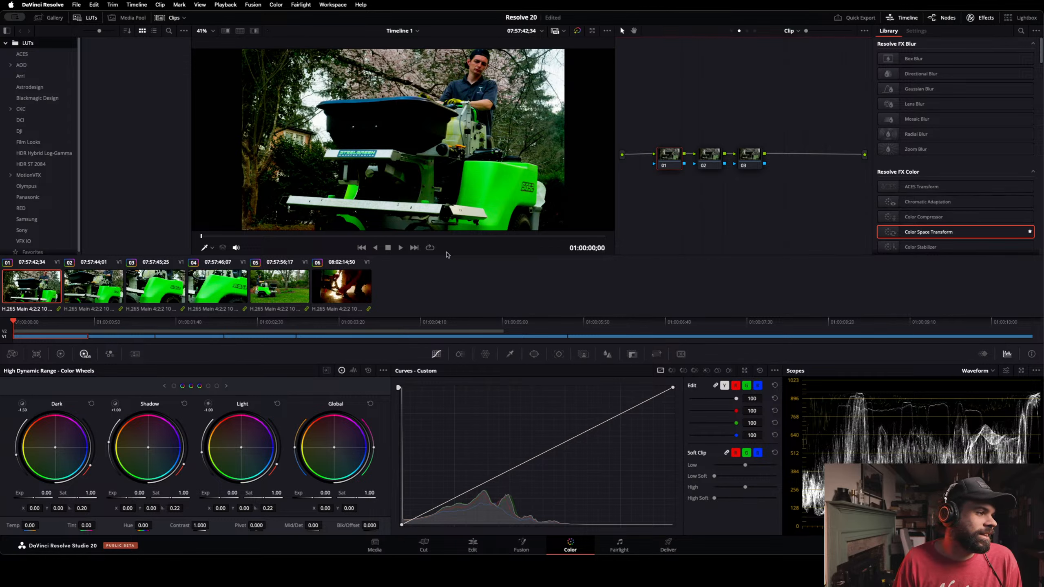
left_click(20, 298)
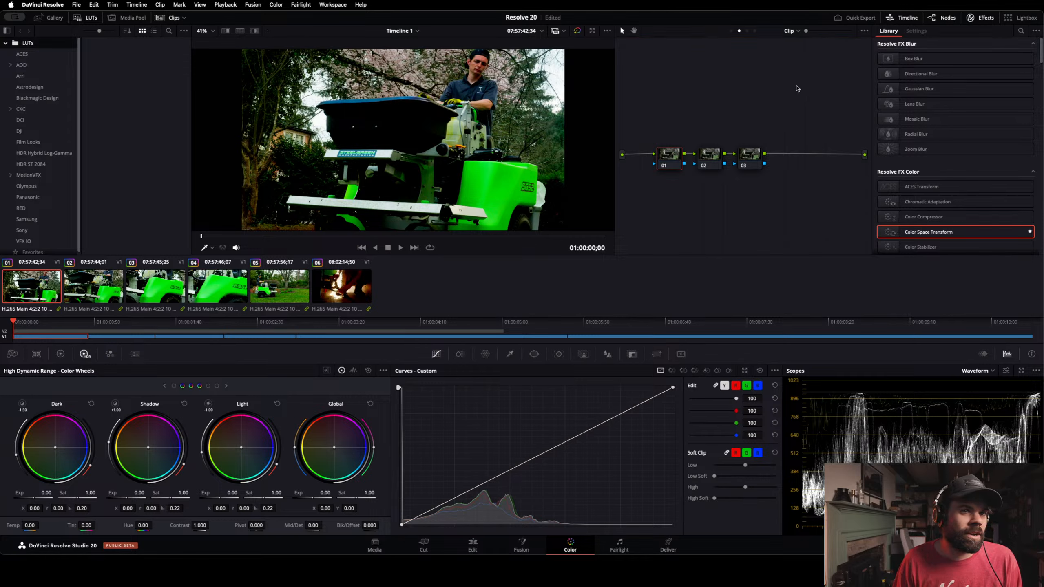
Step: Check the Group Pre-Clip node graph across clips 02, 03 and 04, and return to clip 01
left_click(732, 31)
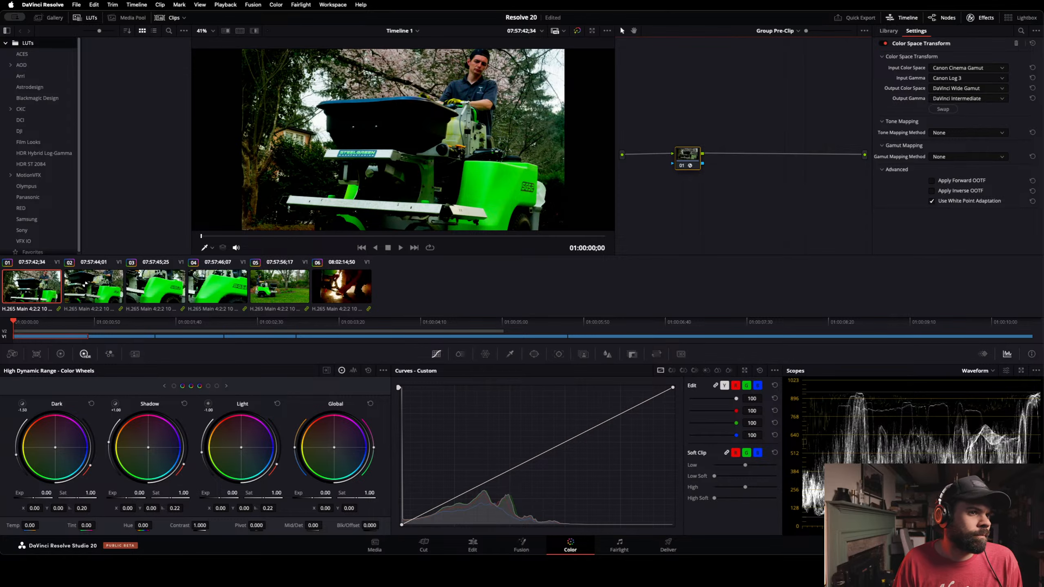
key("Down")
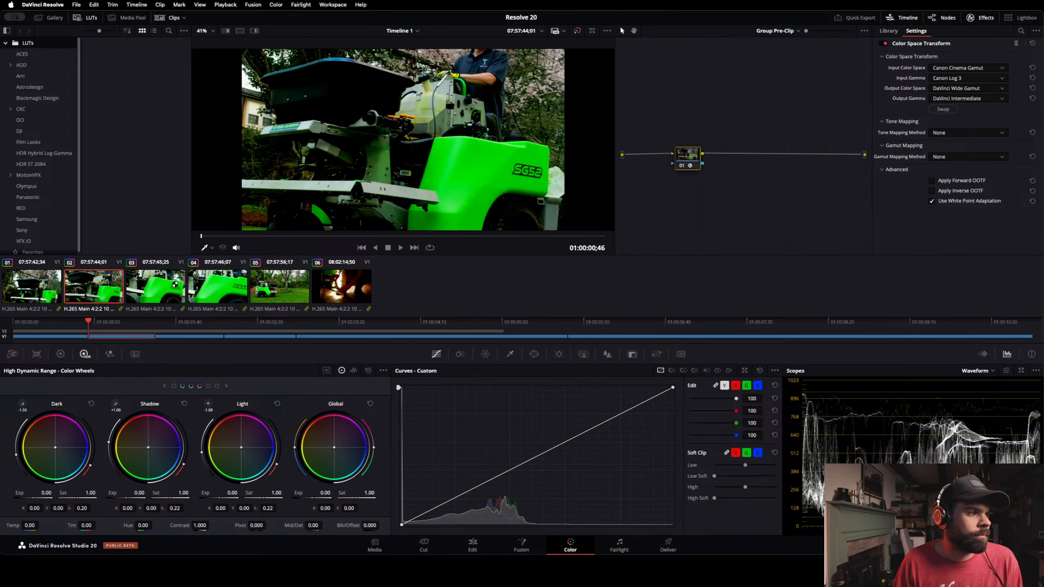
left_click(157, 288)
left_click(204, 287)
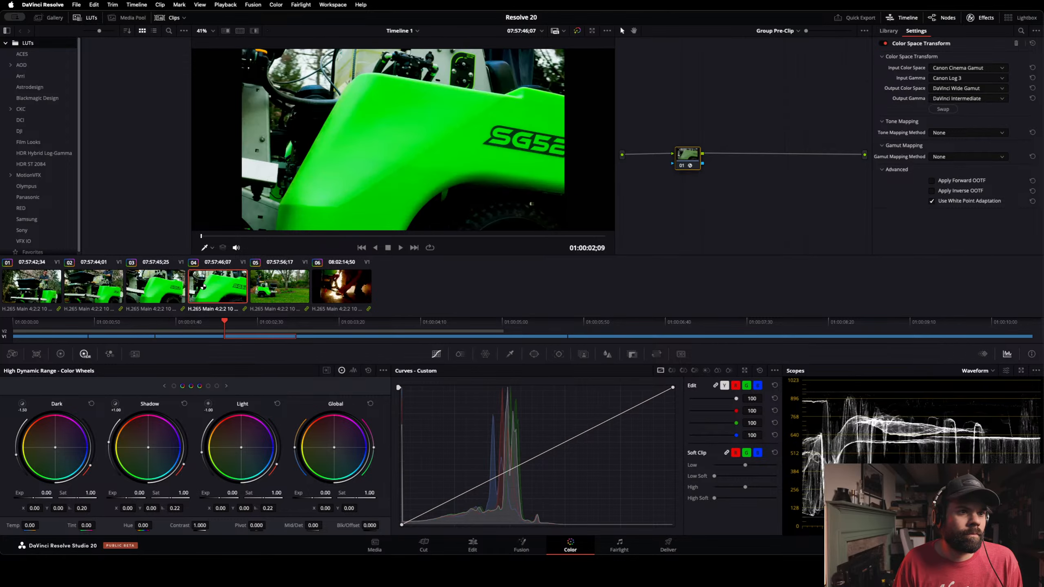
left_click(59, 301)
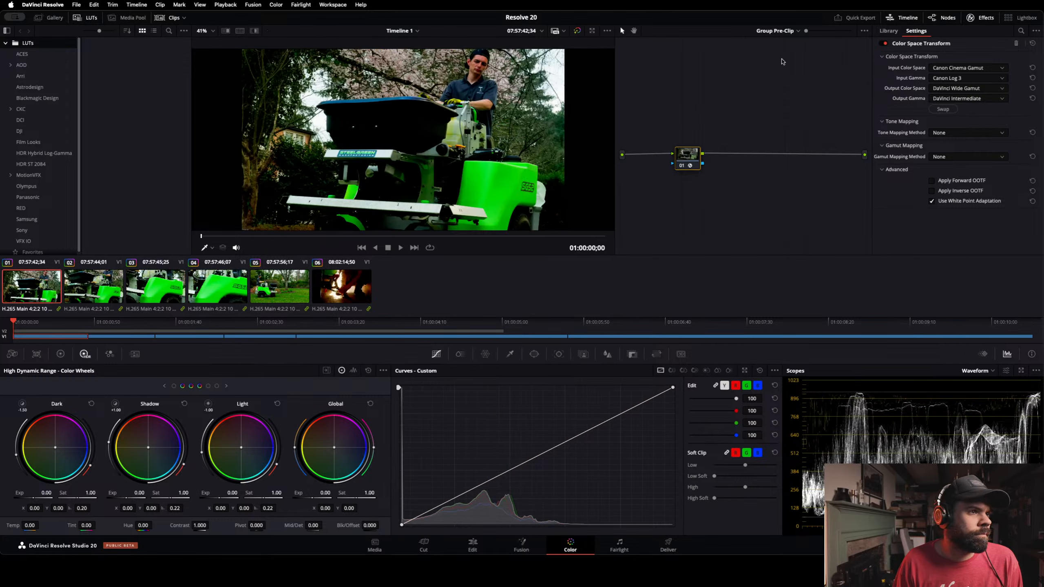
Step: In clip 01's clip-level graph, lower the Global exposure on node 01 to -0.39
left_click(799, 31)
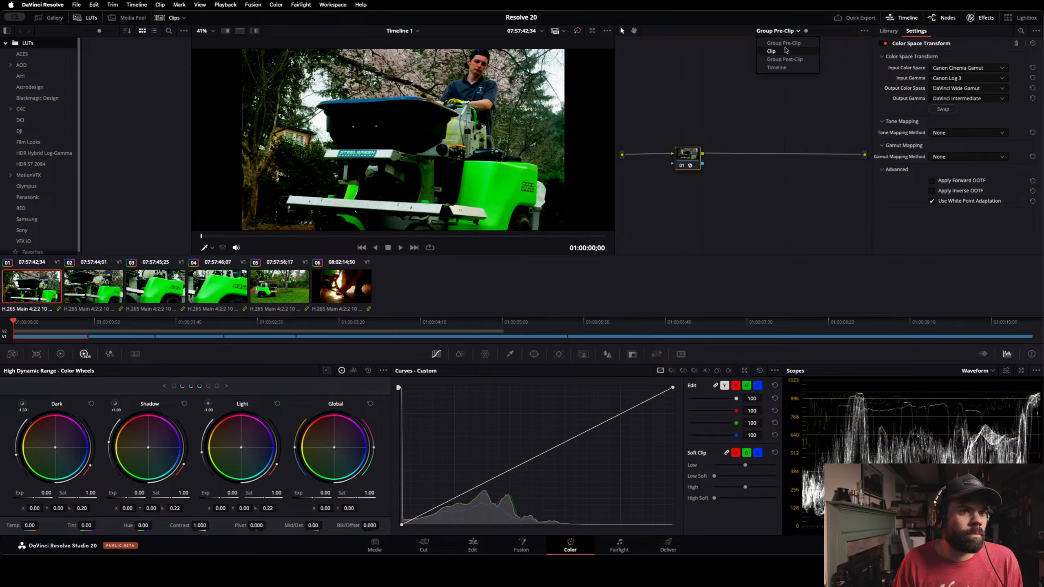
left_click(786, 50)
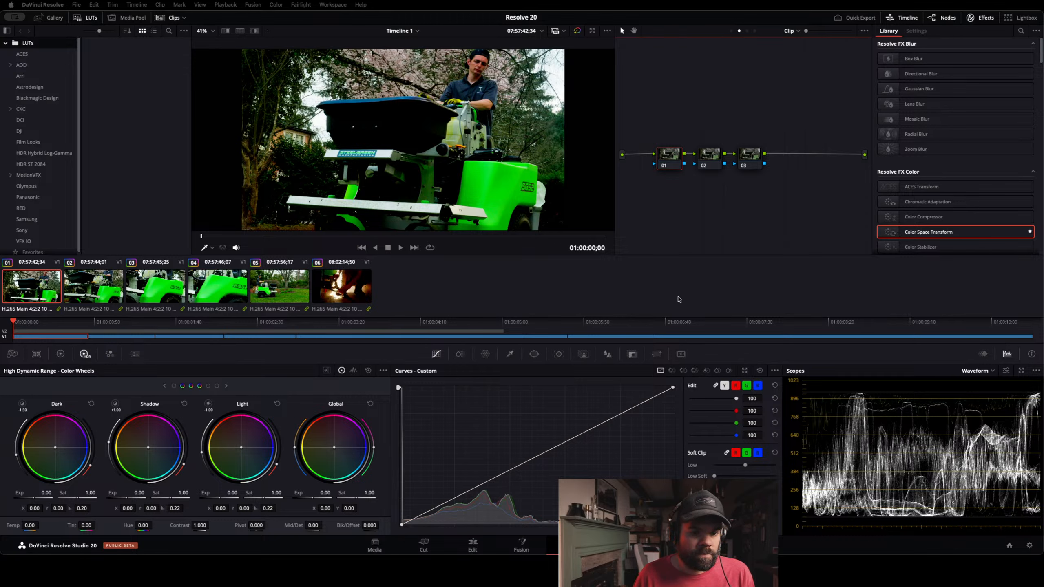
left_click_drag(315, 501, 293, 501)
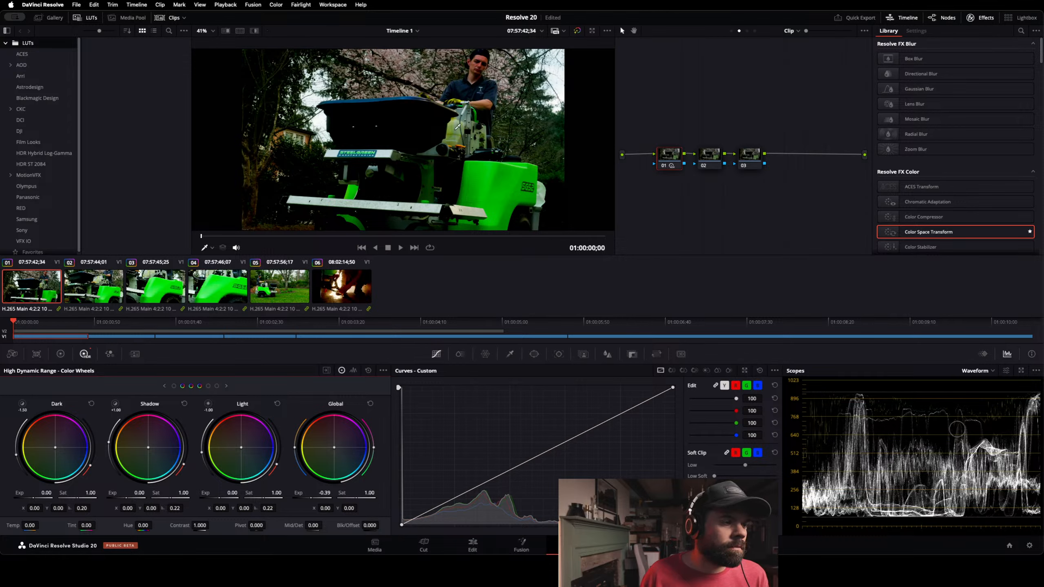
Step: Turn off the viewer's picker overlay, examine the machine operator up close, and fit the image back to the viewer
left_click(214, 250)
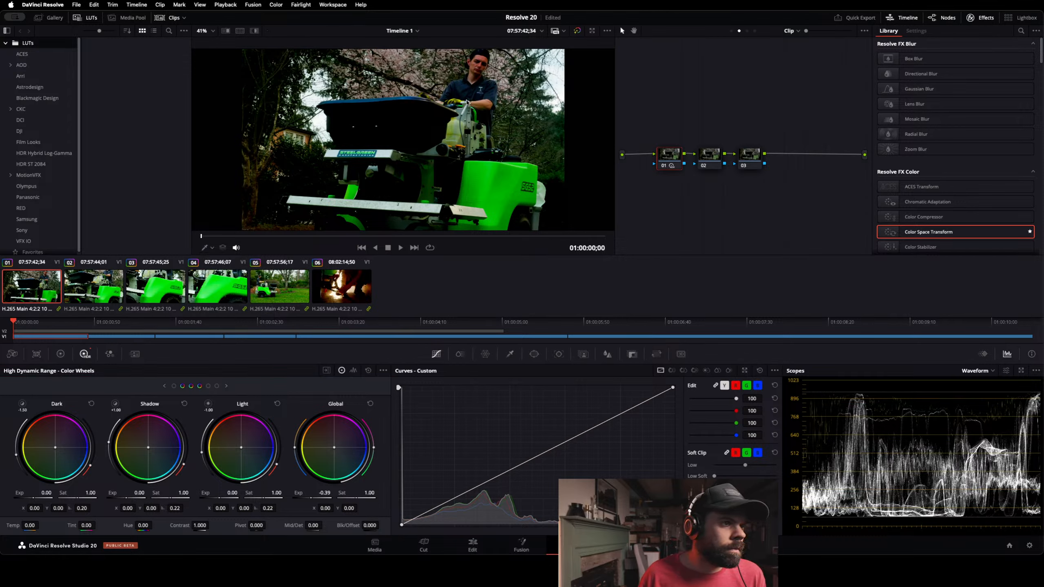
scroll(479, 101, "up", 6)
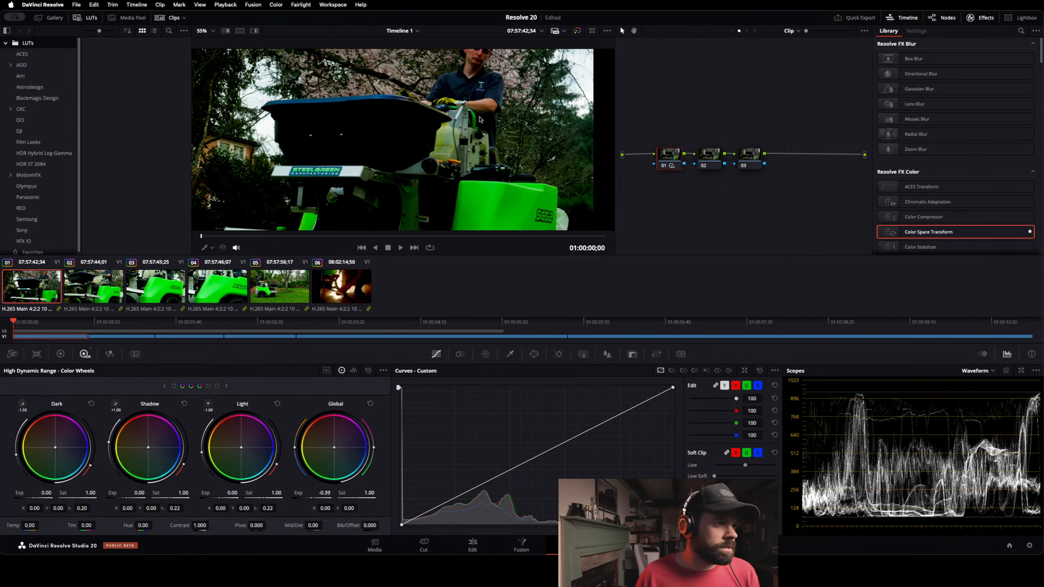
scroll(479, 117, "up", 5)
left_click_drag(475, 107, 455, 241)
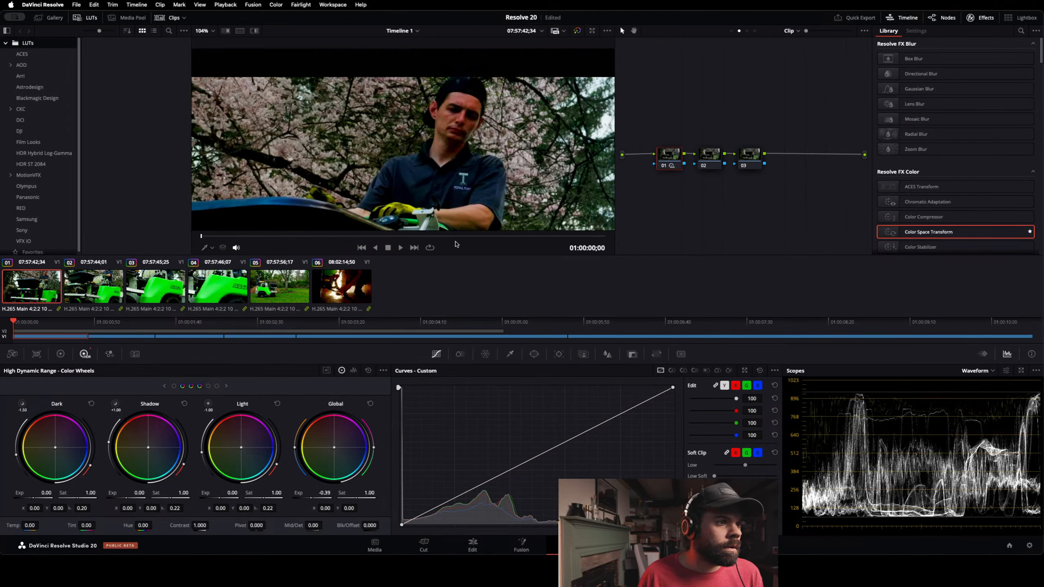
scroll(438, 194, "down", 6)
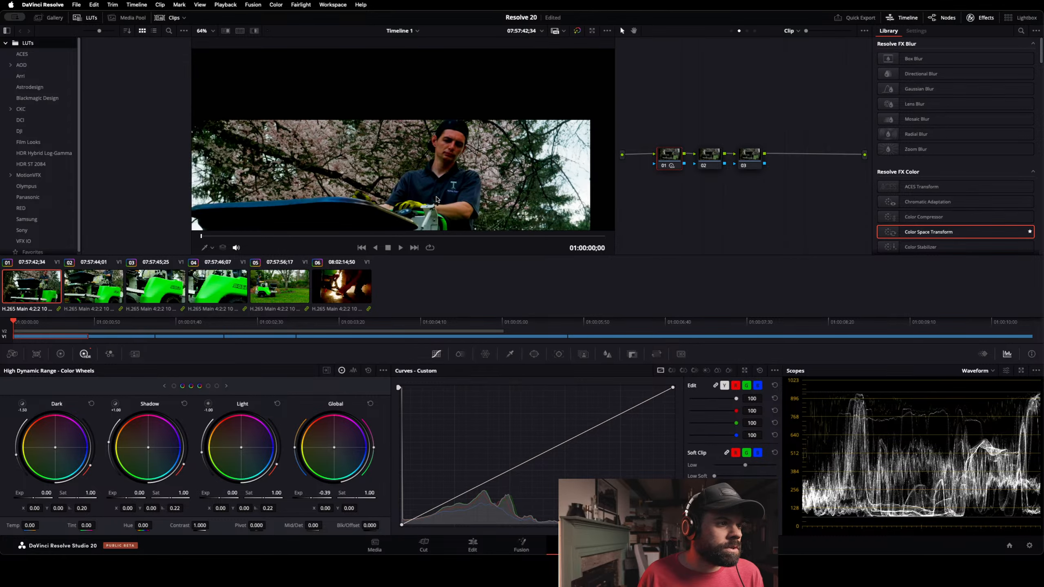
left_click(210, 32)
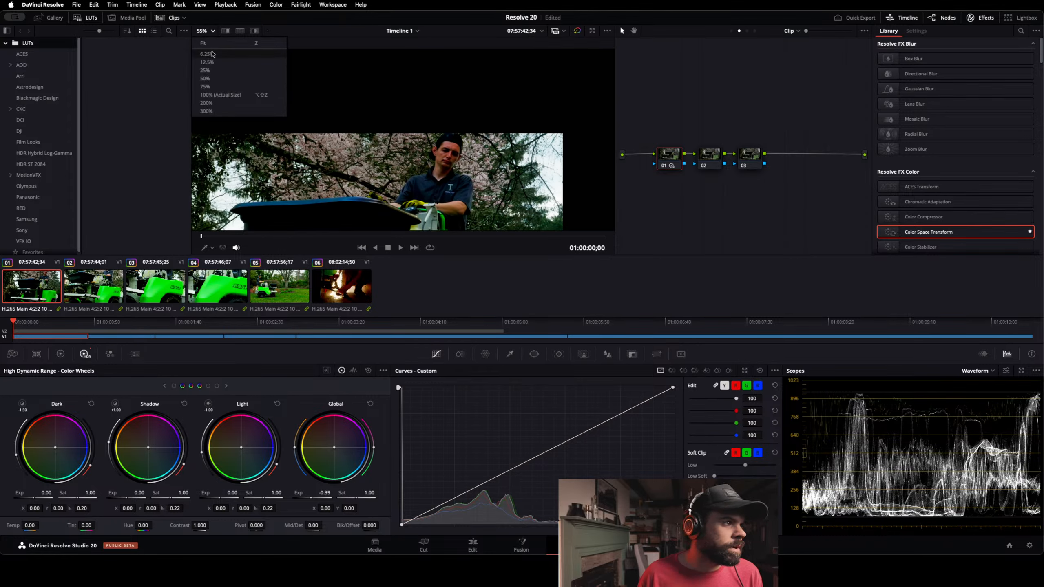
left_click(209, 44)
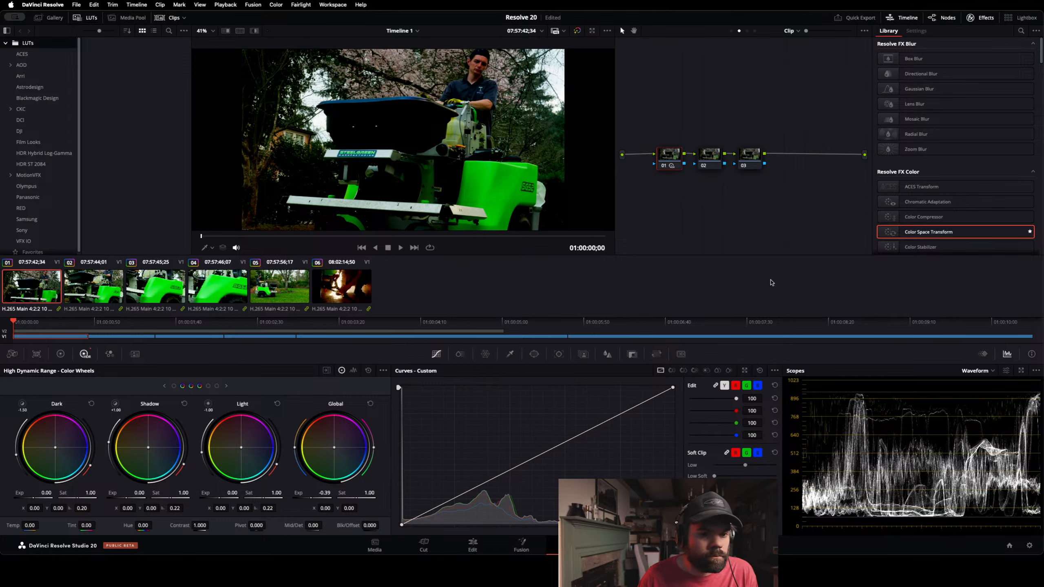
Step: Select node 03 in clip 01's graph and highlight the Color Compressor effect in the library
left_click(707, 160)
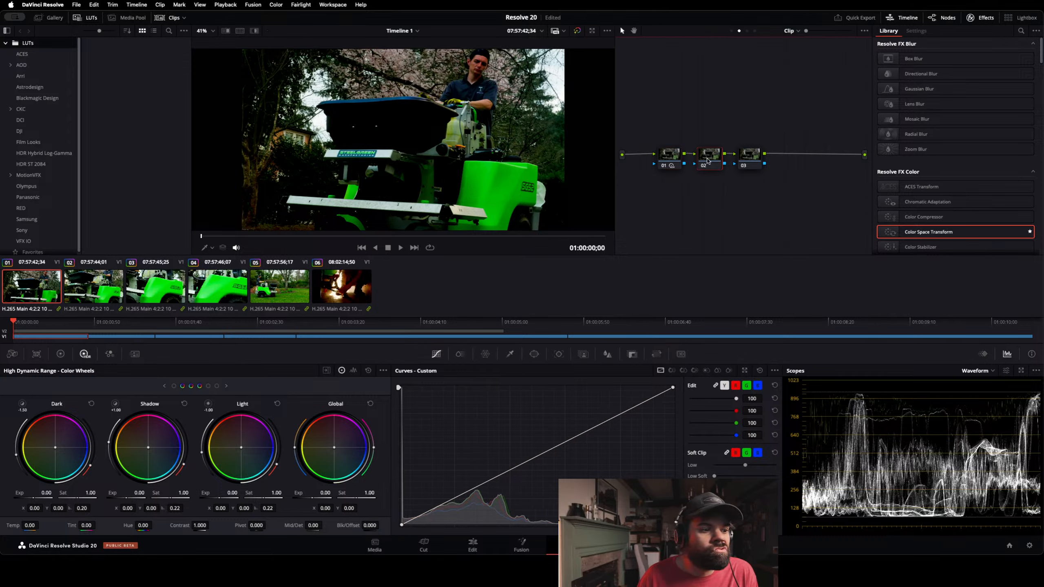
left_click(750, 160)
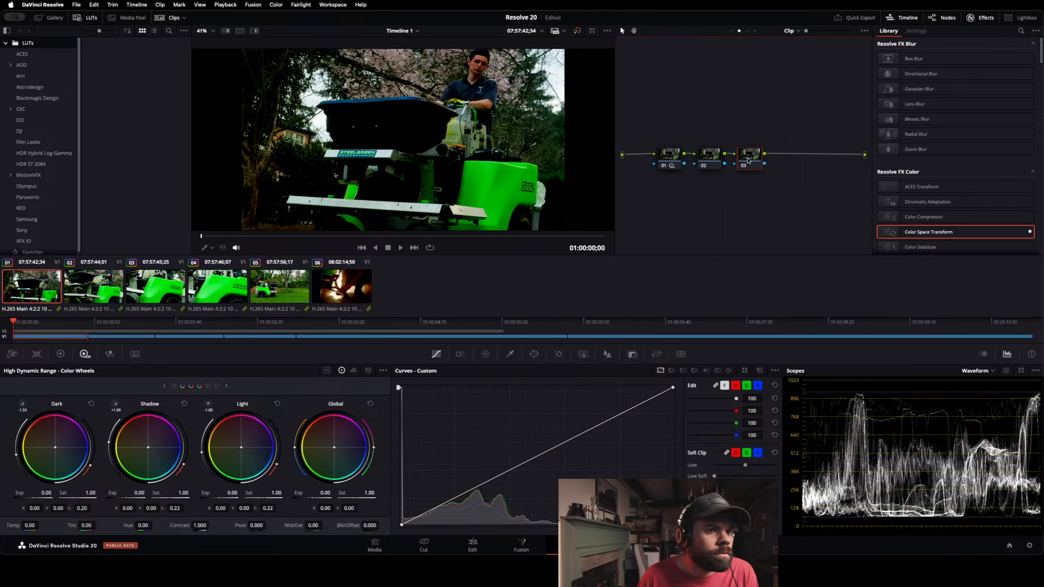
left_click(703, 163)
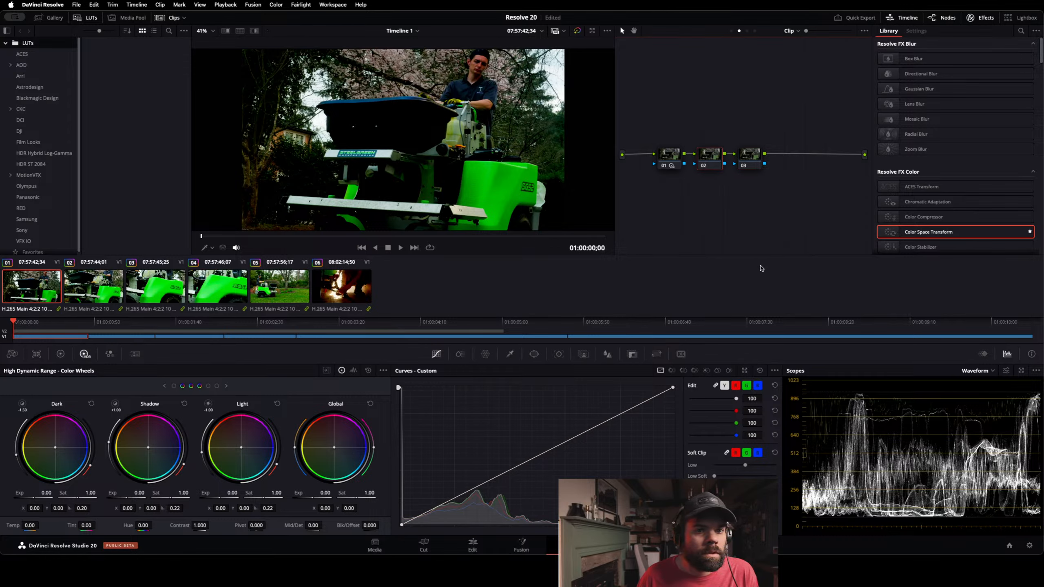
left_click(752, 156)
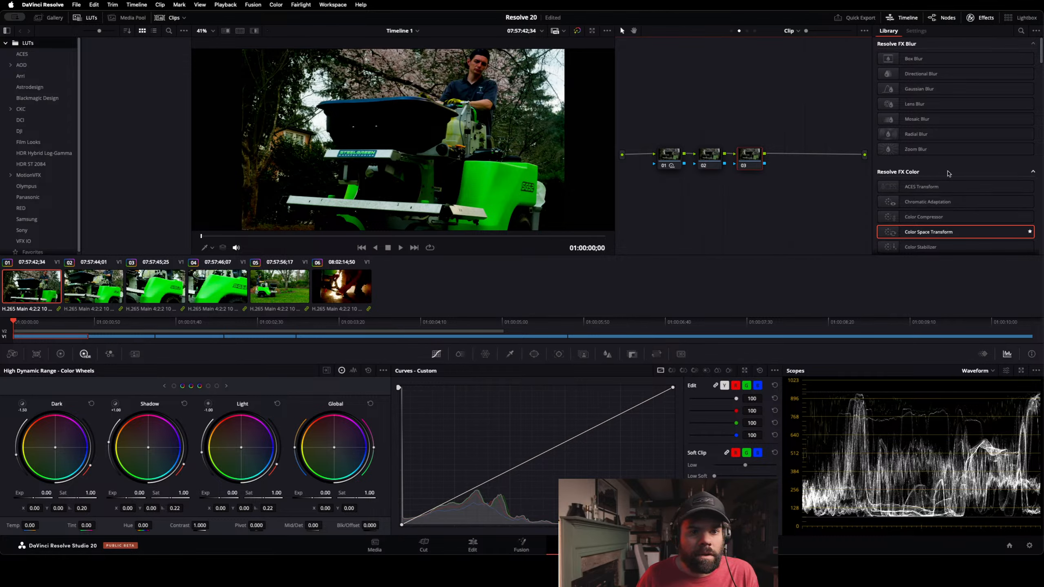
left_click(936, 219)
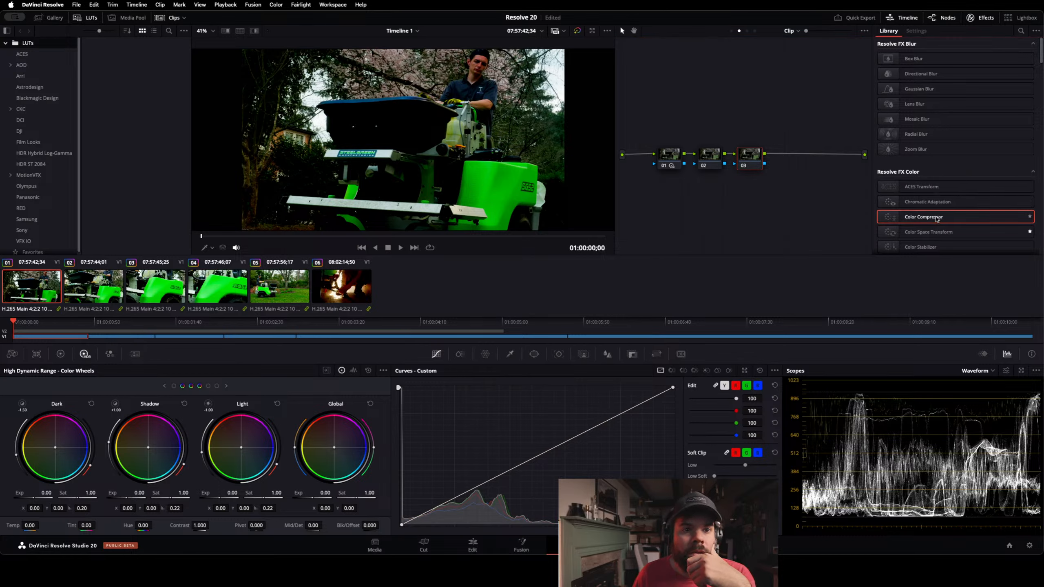
scroll(936, 218, "down", 5)
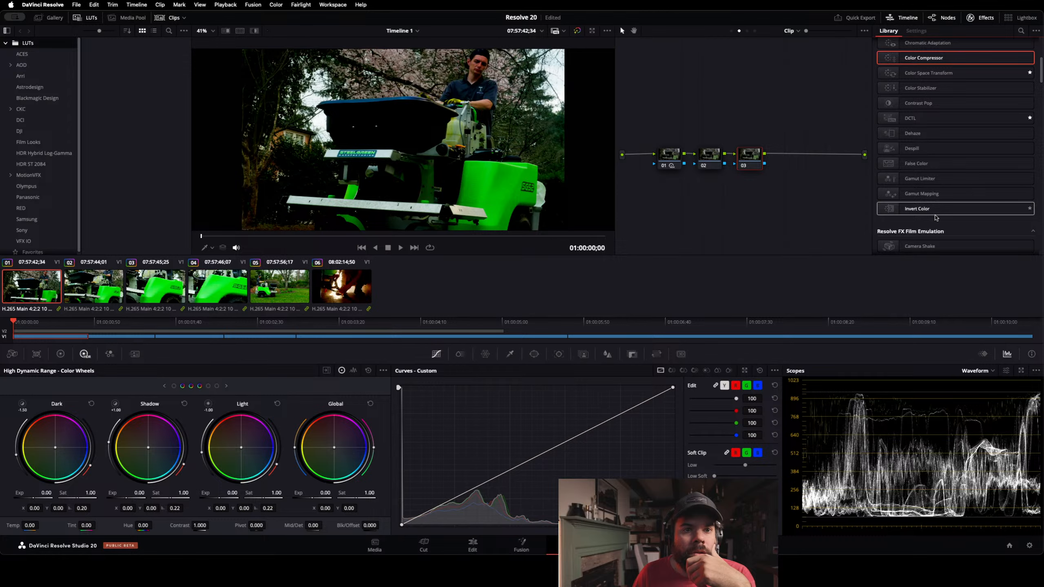
scroll(936, 218, "up", 2)
scroll(936, 217, "down", 2)
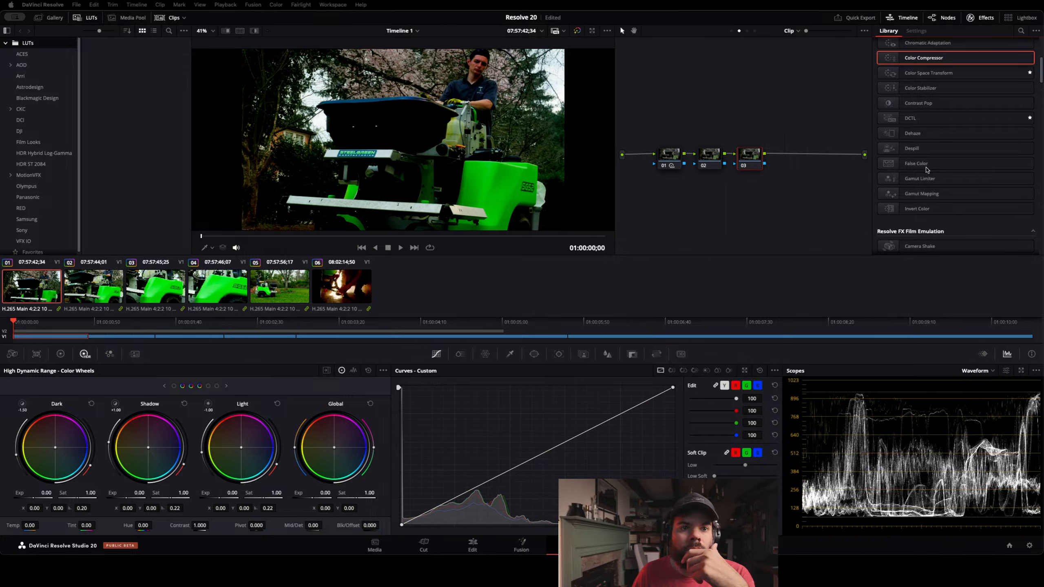
scroll(928, 170, "up", 3)
scroll(927, 169, "up", 2)
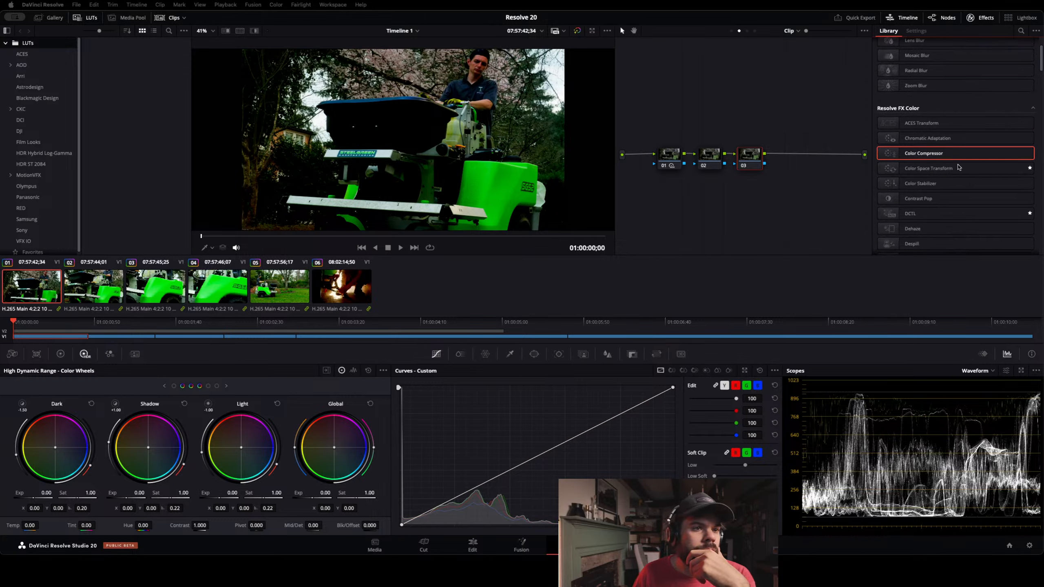
scroll(927, 169, "up", 3)
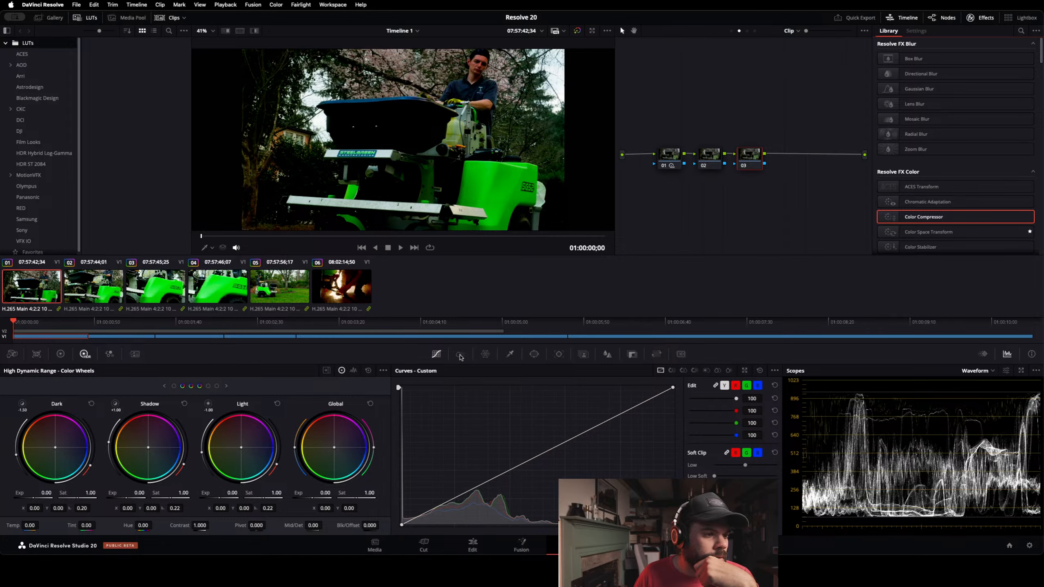
Step: Sample the machine's green body with the Color Warper's Chroma Warp on node 03 to place a stroke point
left_click(487, 355)
left_click(489, 356)
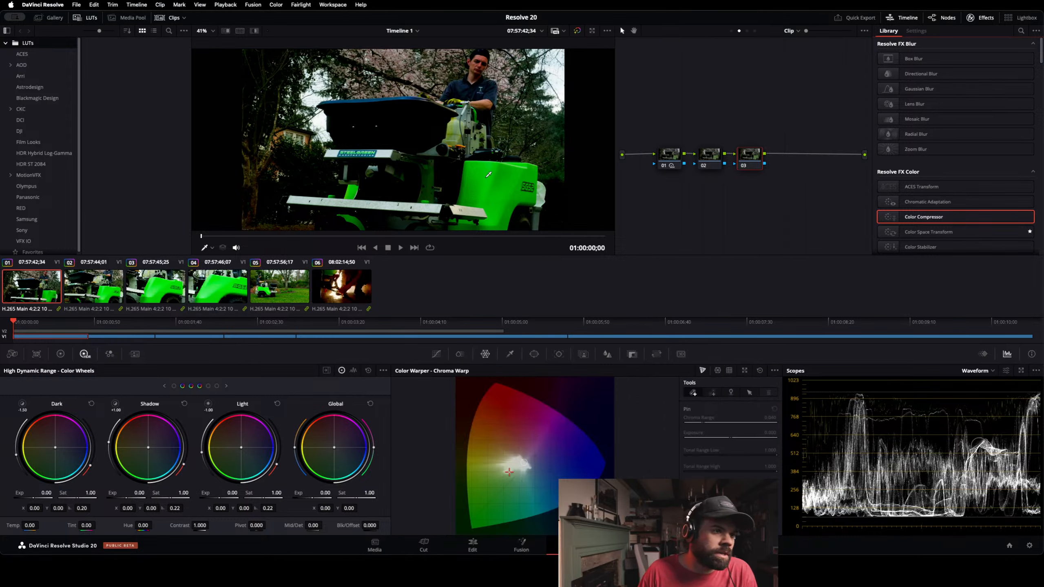
left_click(489, 175)
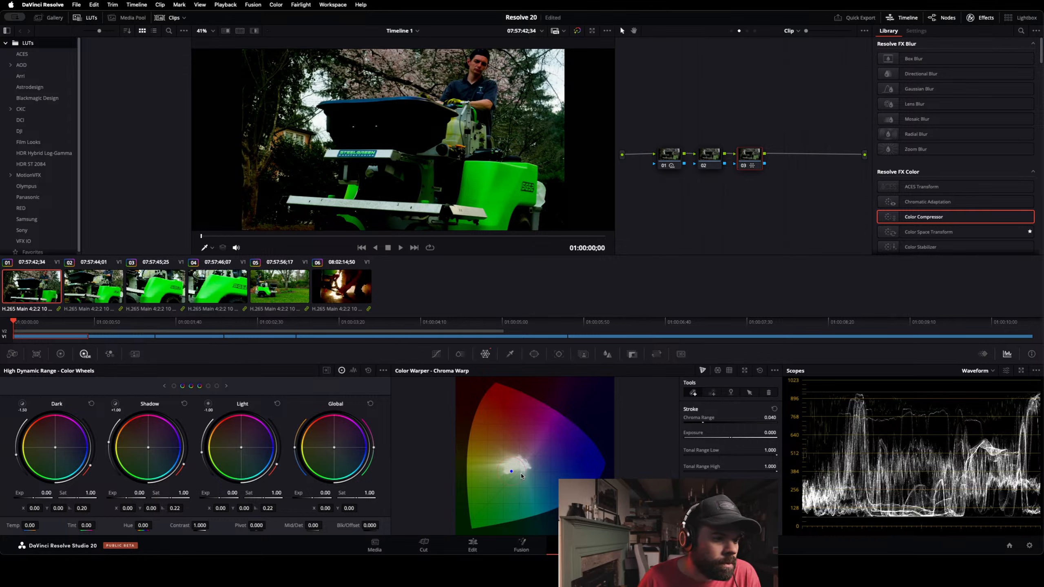
mouse_move(511, 473)
left_mouse_down()
mouse_move(523, 472)
mouse_move(516, 454)
mouse_move(485, 483)
mouse_move(493, 508)
mouse_move(539, 483)
mouse_move(499, 472)
mouse_move(508, 454)
mouse_move(579, 470)
mouse_move(538, 447)
mouse_move(516, 487)
mouse_move(577, 485)
mouse_move(547, 454)
mouse_move(526, 485)
mouse_move(555, 479)
mouse_move(562, 458)
mouse_move(552, 482)
mouse_move(559, 471)
mouse_move(545, 483)
mouse_move(512, 473)
left_mouse_up()
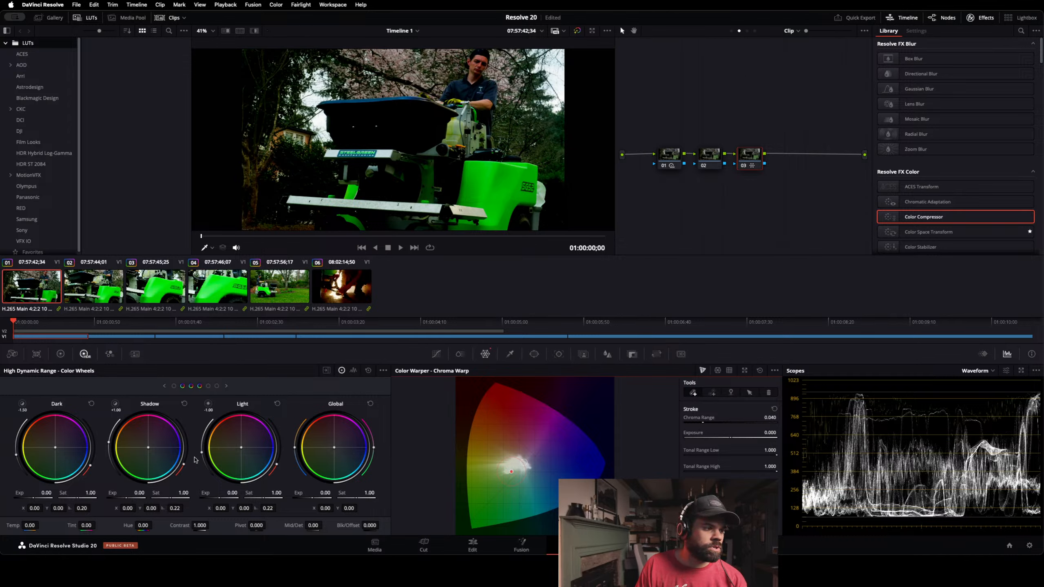
Step: Try darkening node 03 by lowering the Lift to -0.17 in the primaries color wheels, and reset the Lift
left_click(61, 354)
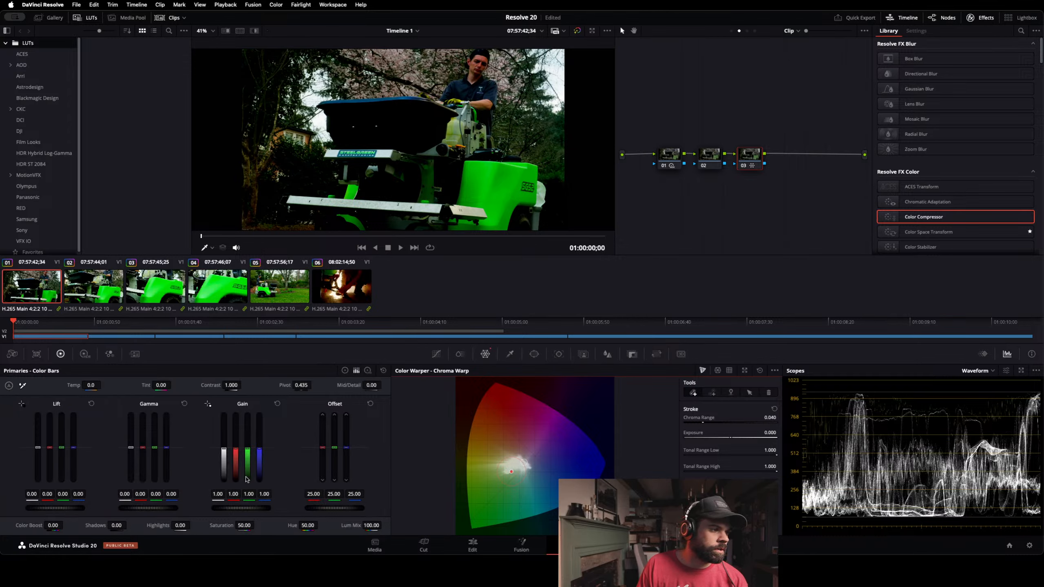
left_click(436, 354)
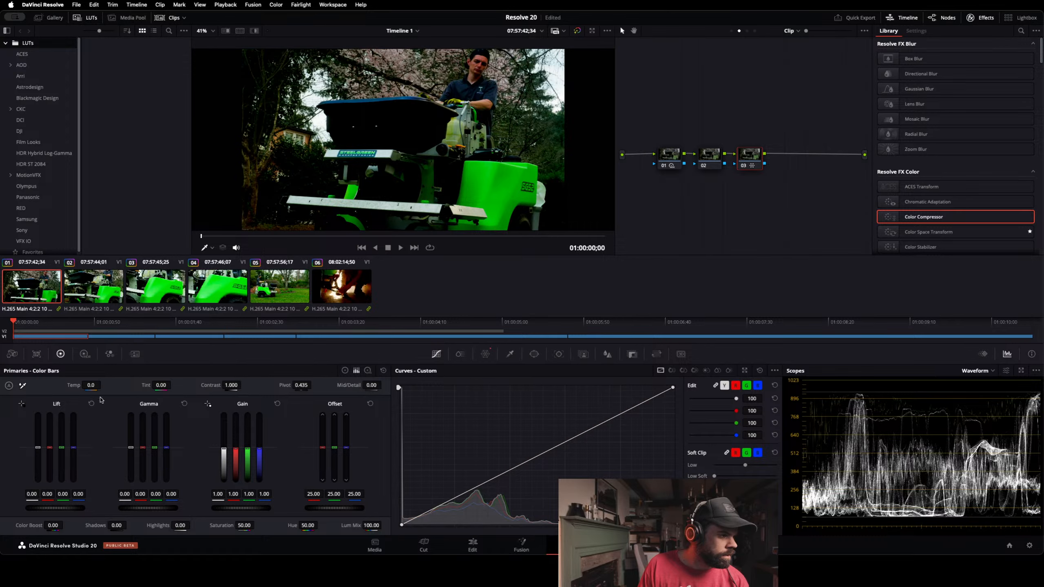
left_click(344, 371)
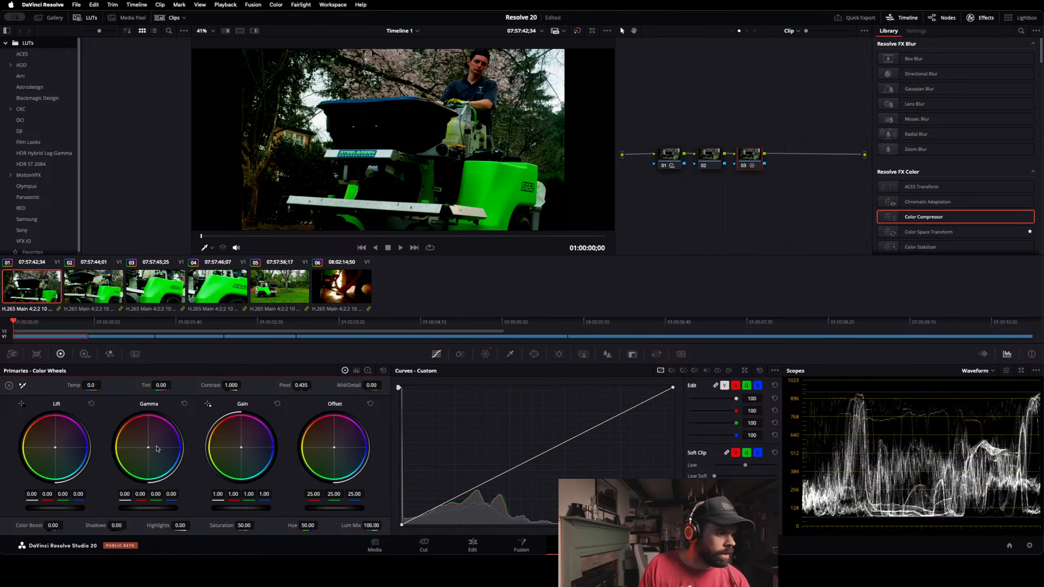
left_click_drag(58, 509, 57, 510)
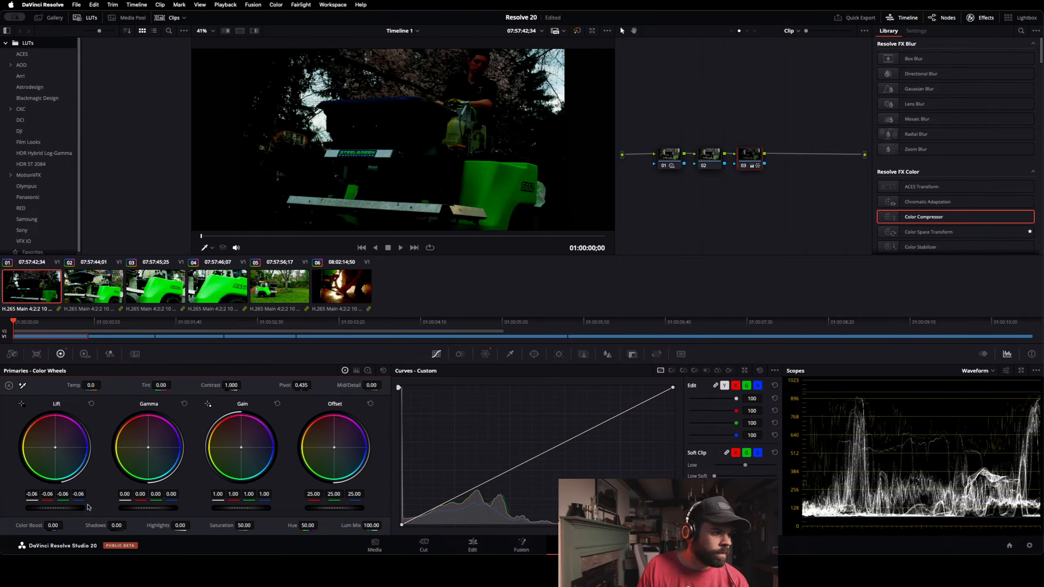
left_click_drag(60, 507, 53, 509)
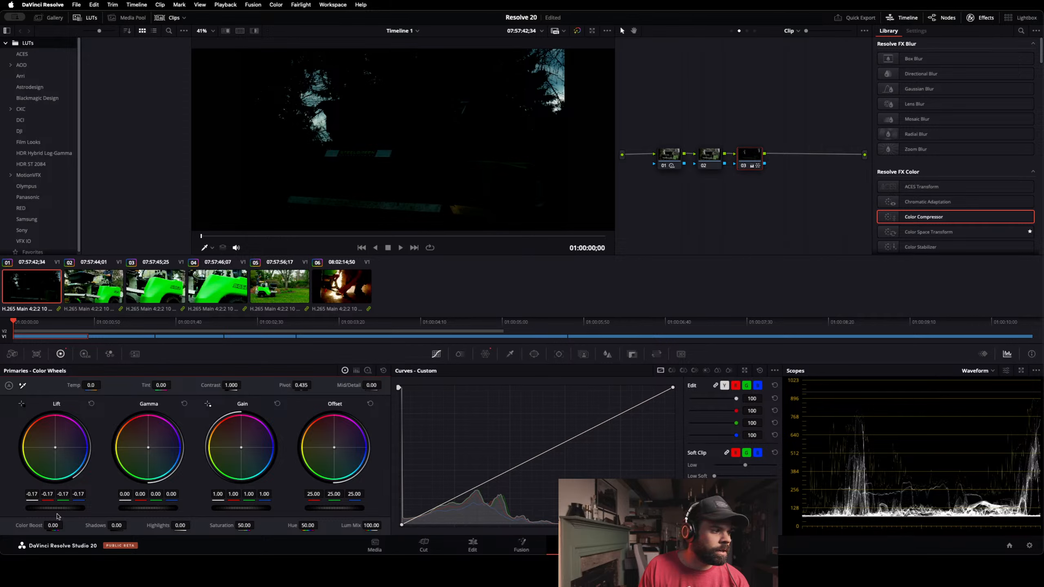
left_click_drag(64, 509, 69, 506)
left_click(92, 404)
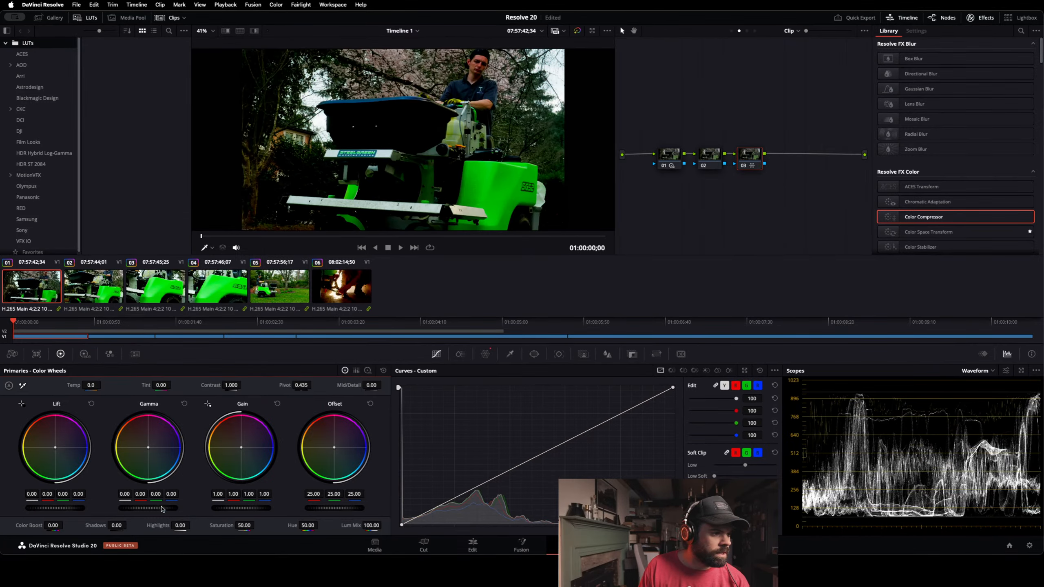
Step: Lower node 03's Gamma to -0.01 and try the Gain at 0.95, resetting the Gain
left_click_drag(155, 509, 154, 509)
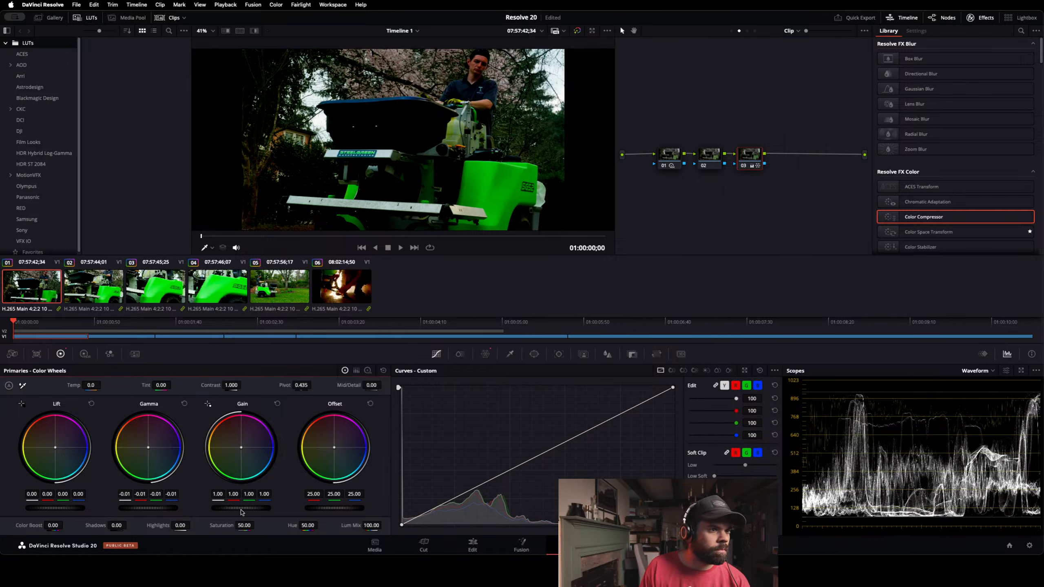
scroll(242, 512, "down", 5)
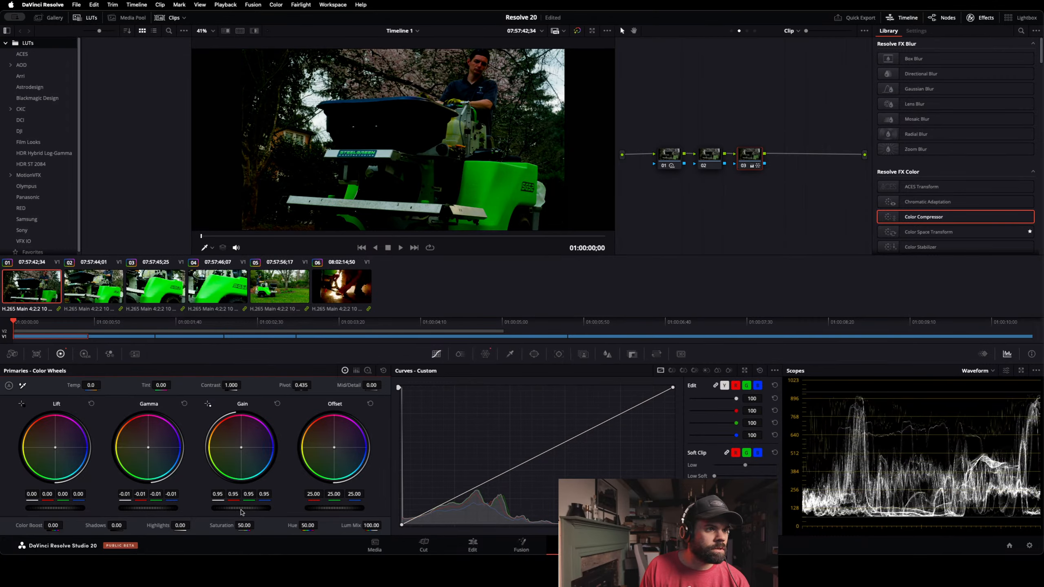
left_click(277, 404)
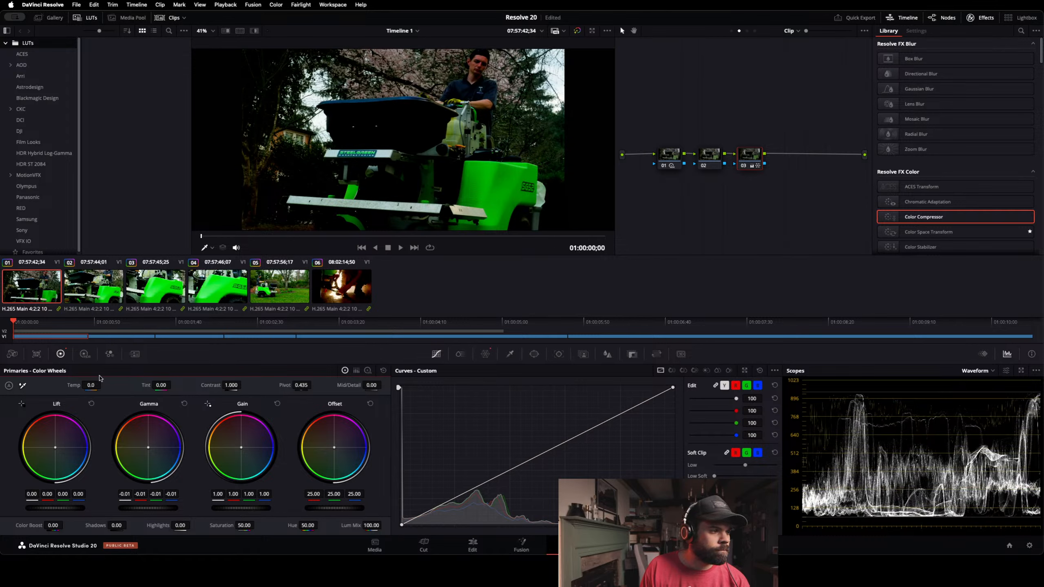
Step: Lower the Light zone exposure of node 03 to -0.27 in the High Dynamic Range wheels
left_click(84, 354)
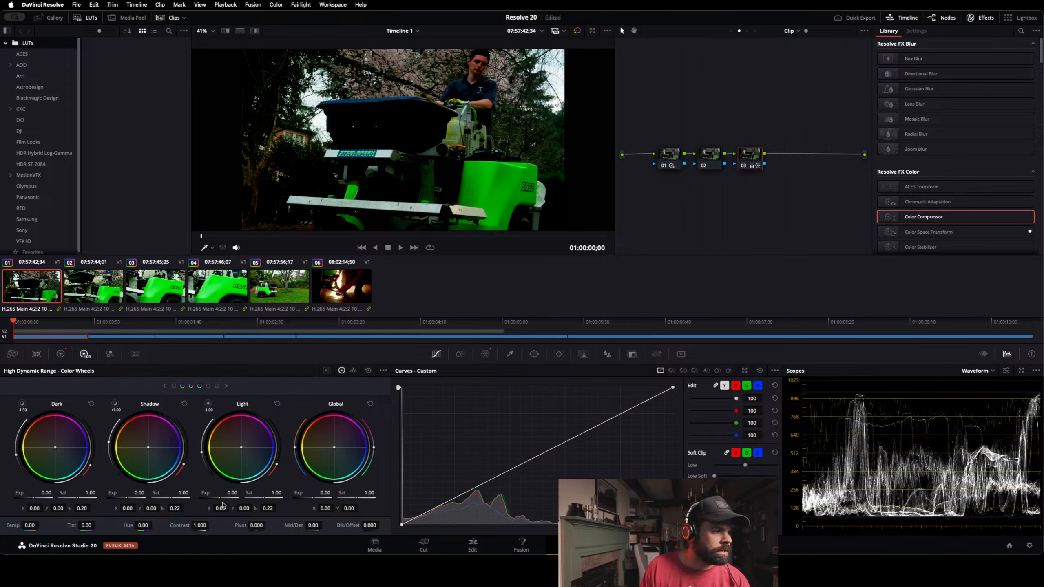
left_click_drag(218, 499, 209, 499)
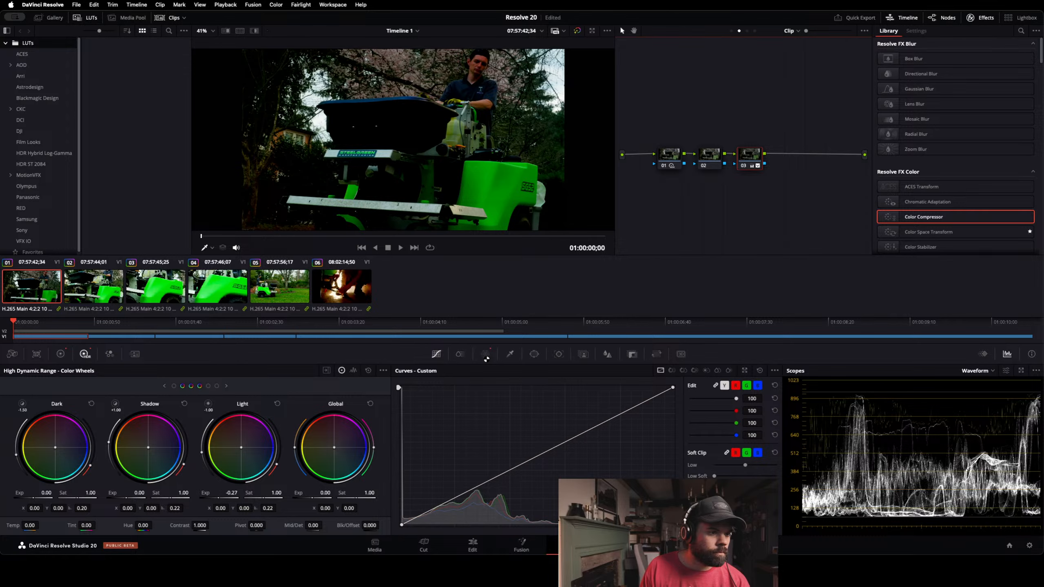
Step: Place pins around the green stroke point in the Chroma Warp graph to protect the neighbouring colors
left_click(486, 356)
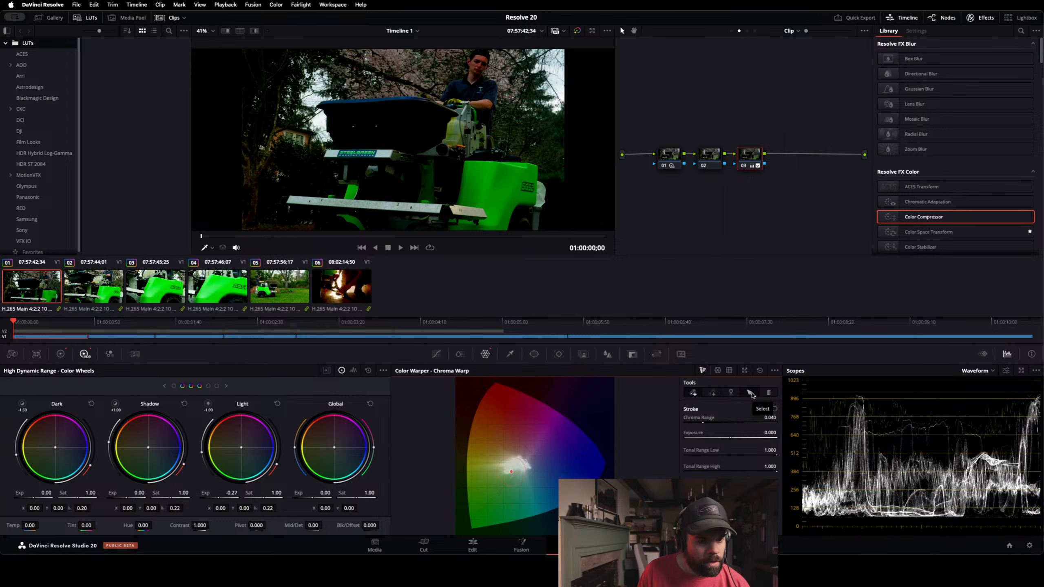
left_click(731, 392)
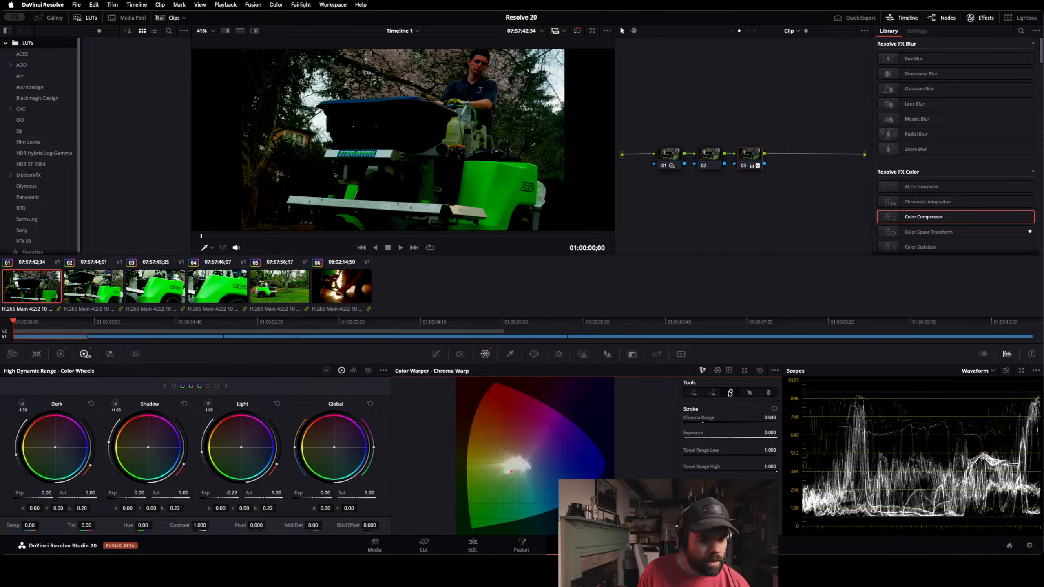
left_click(517, 471)
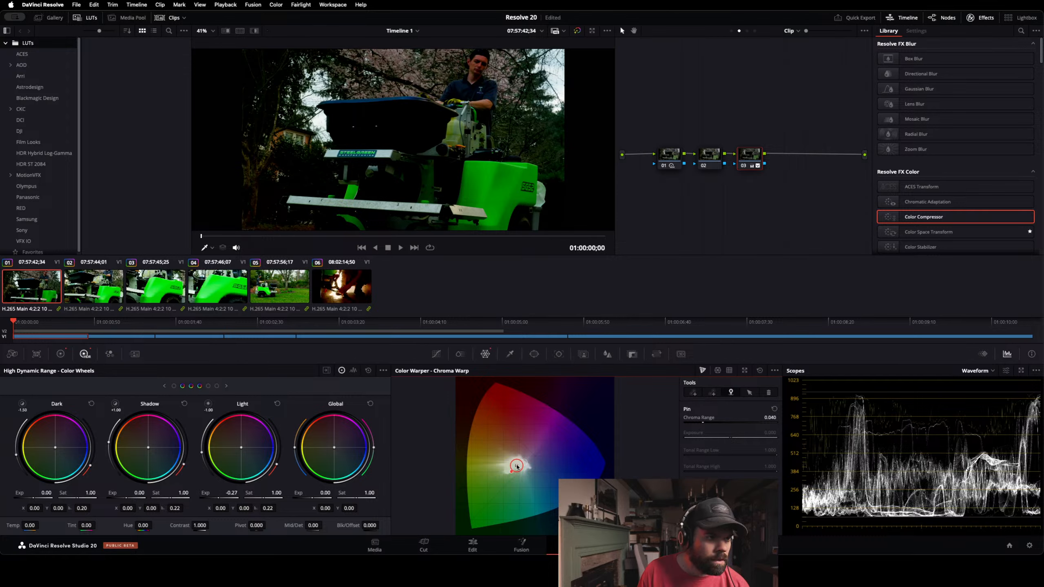
left_click_drag(516, 471, 516, 469)
left_click(512, 473)
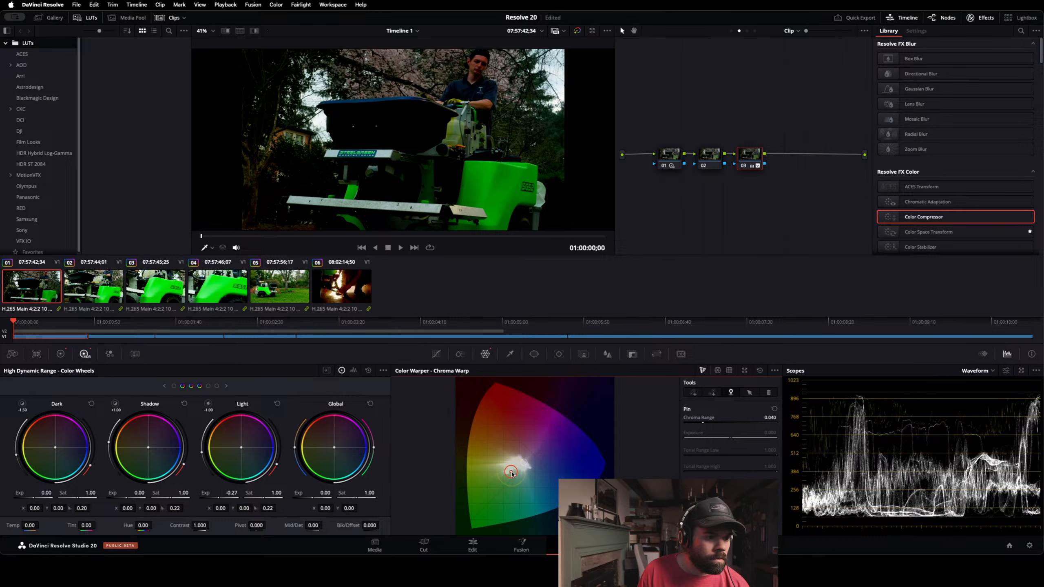
left_click_drag(512, 474, 519, 471)
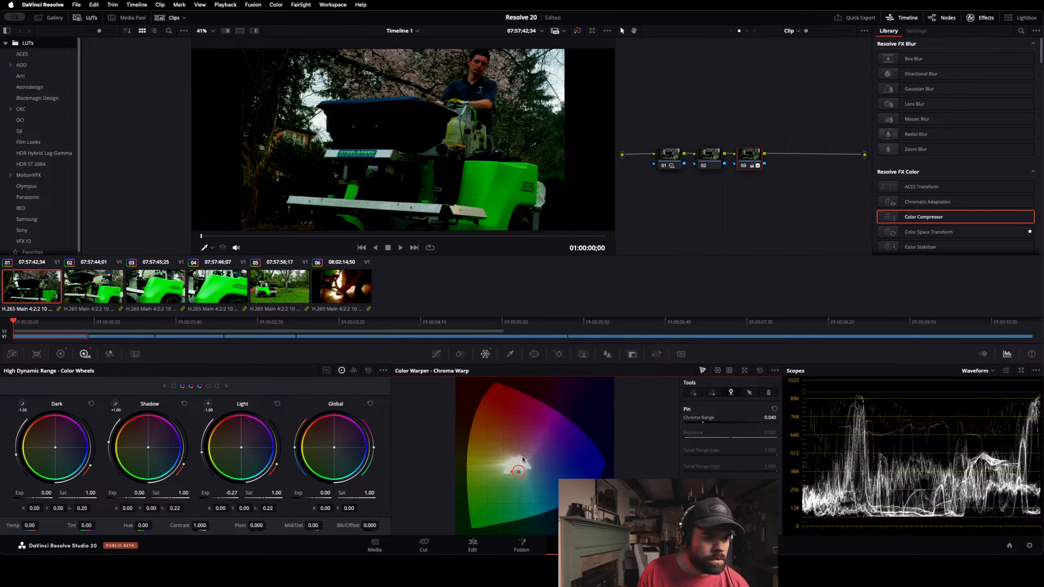
left_click(512, 474)
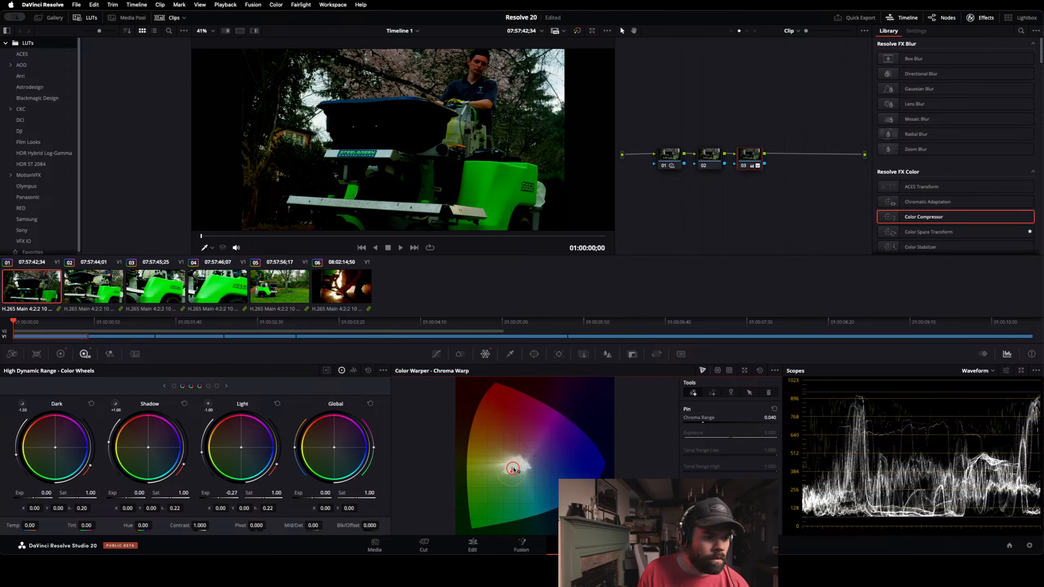
mouse_move(512, 474)
left_mouse_down()
mouse_move(490, 472)
mouse_move(535, 458)
mouse_move(511, 473)
mouse_move(506, 452)
left_mouse_up()
Step: Add another Chroma Warp stroke below the pinned area and shift its green toward yellow
left_click_drag(498, 467, 518, 489)
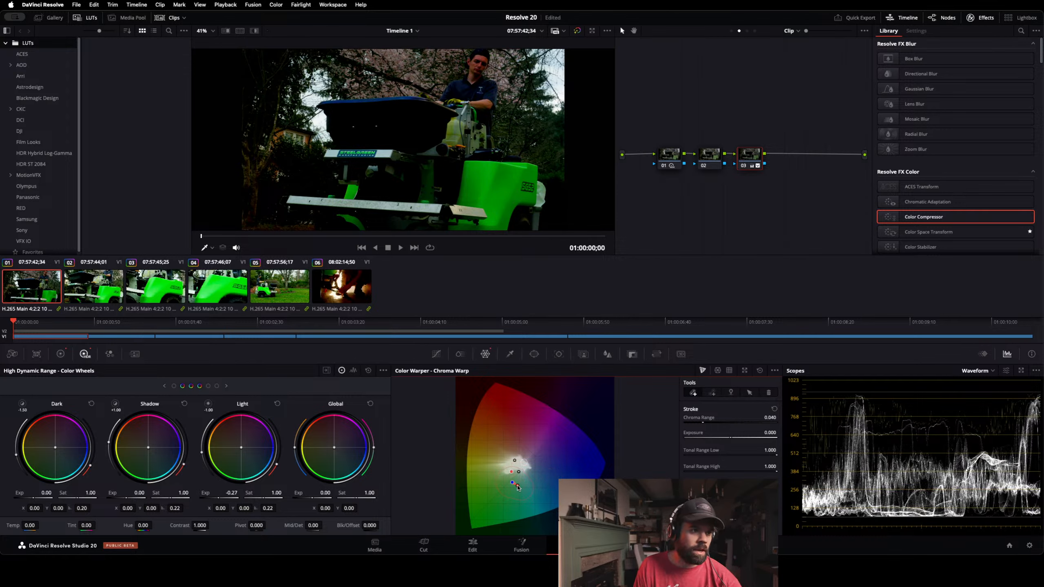
mouse_move(518, 488)
left_mouse_down()
mouse_move(504, 488)
mouse_move(554, 480)
mouse_move(551, 429)
mouse_move(488, 456)
mouse_move(498, 386)
mouse_move(483, 447)
mouse_move(495, 480)
left_mouse_up()
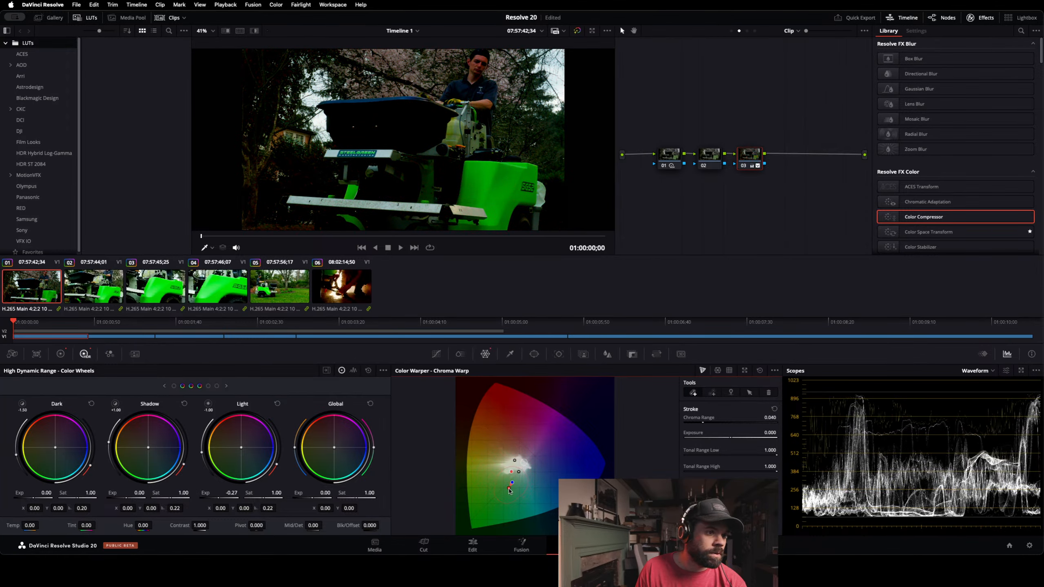
left_click_drag(500, 475, 505, 473)
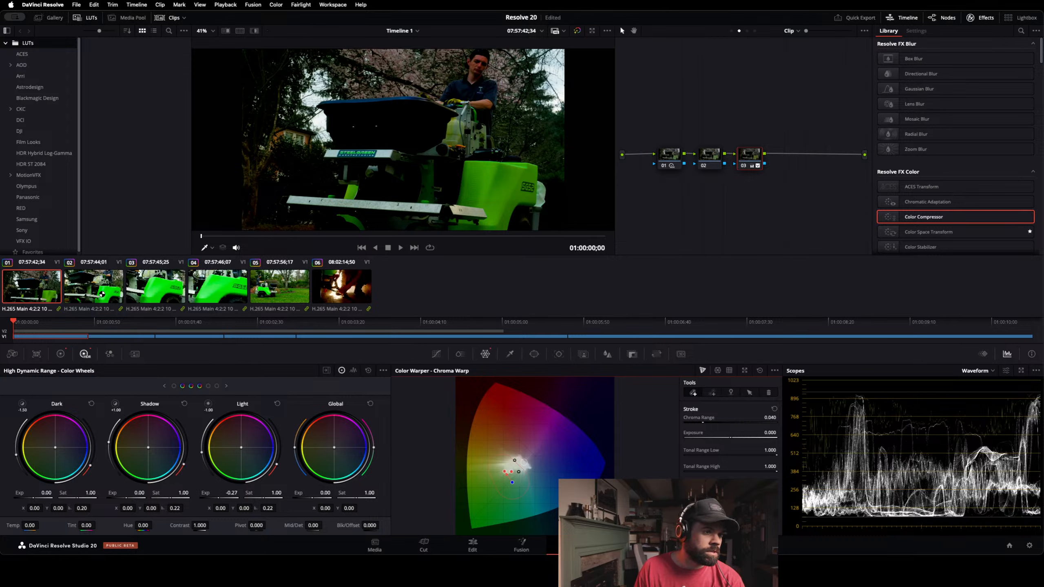
Step: Compare the graded first clip with the ungraded second clip, and return to clip 01
left_click(101, 293)
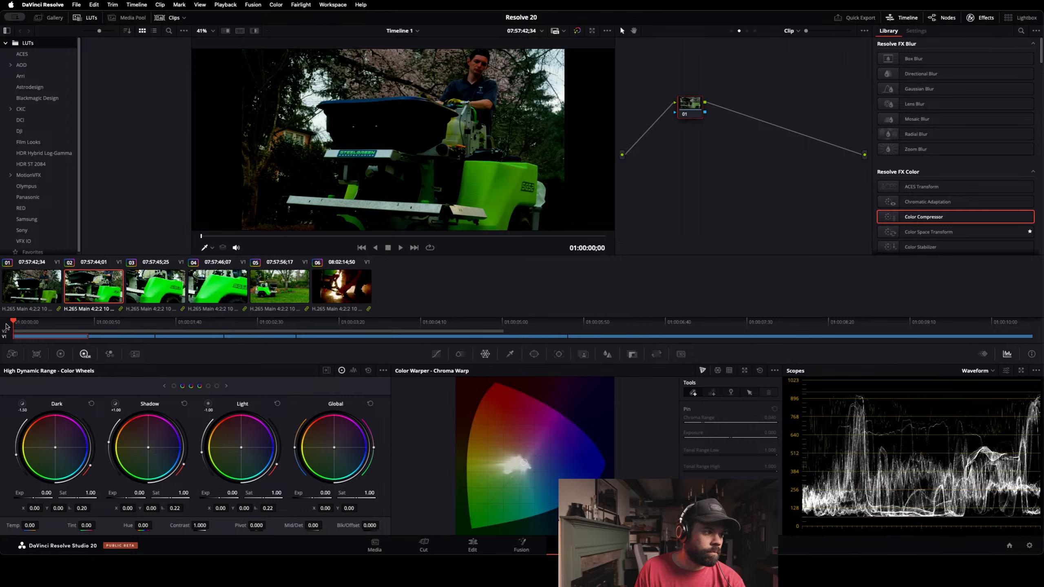
left_click(118, 325)
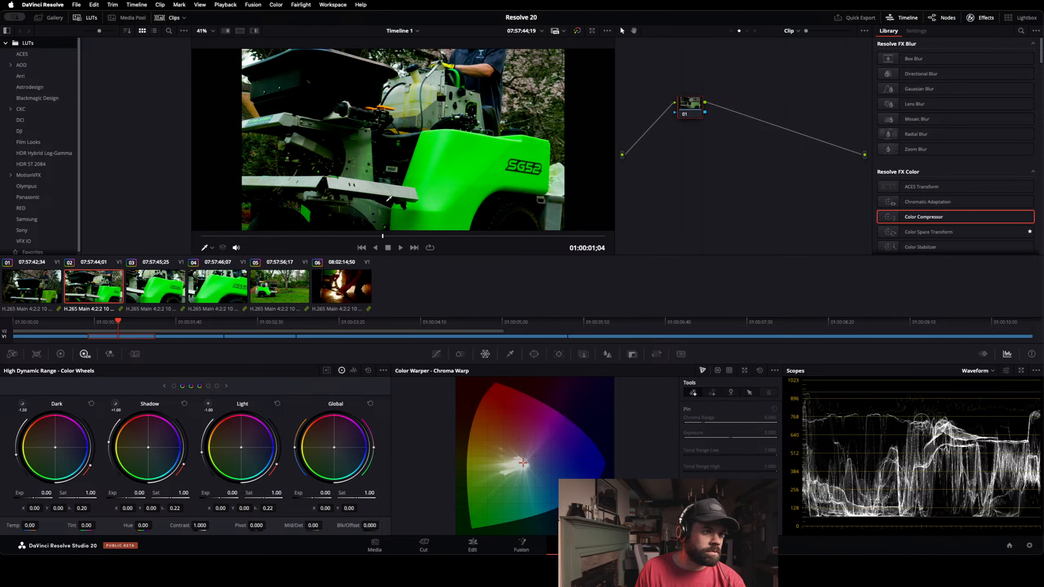
left_click(50, 295)
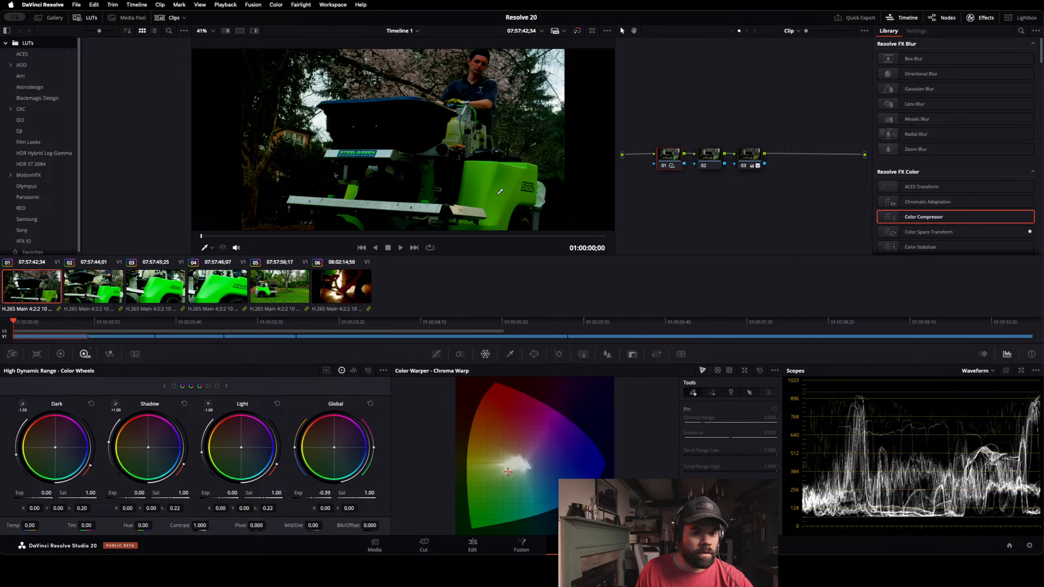
Step: View the image's histogram in the scopes, and switch the scope to Vectorscope
left_click(990, 371)
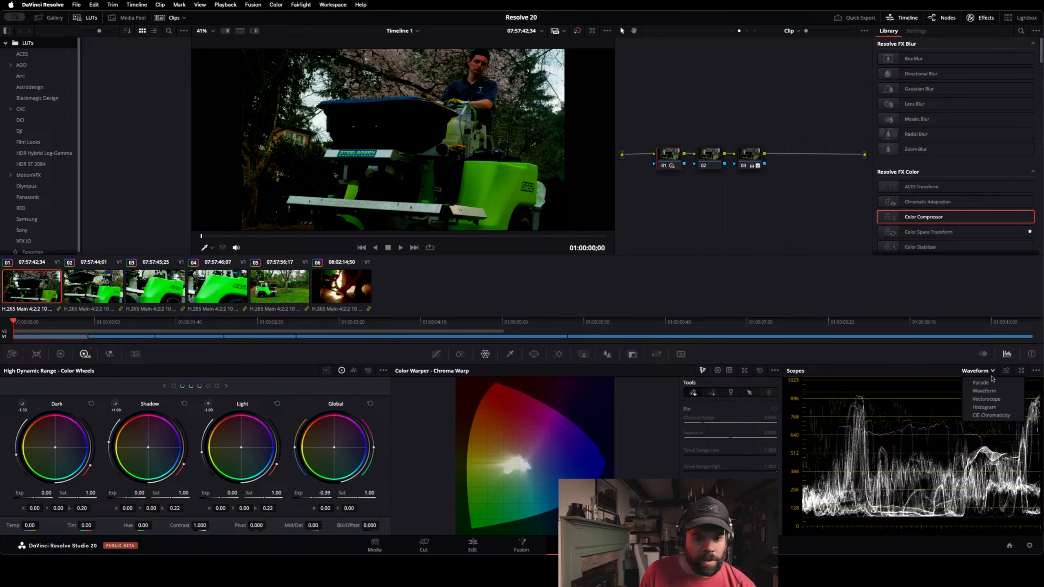
left_click(994, 408)
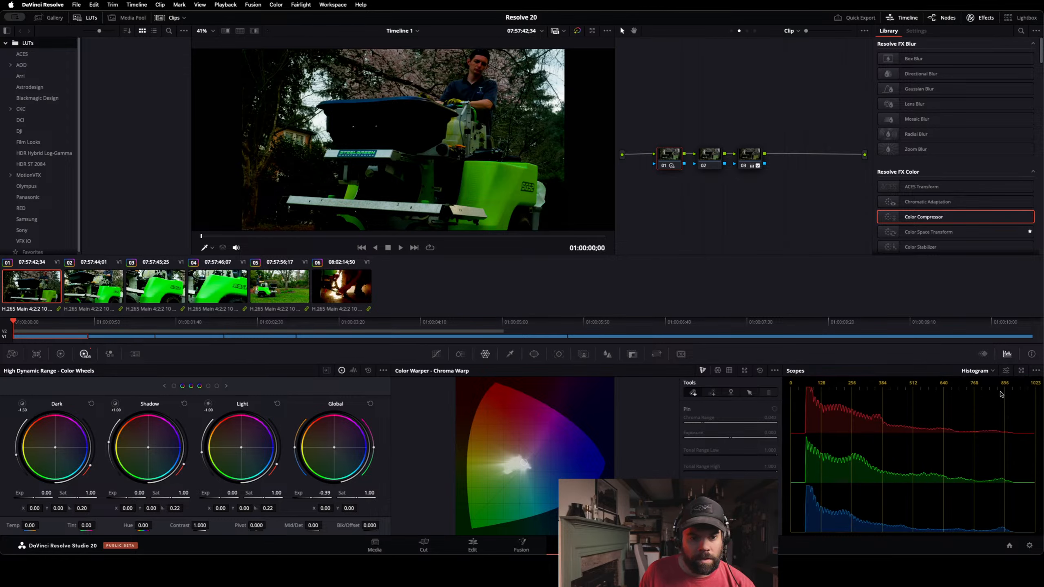
left_click(991, 371)
left_click(988, 399)
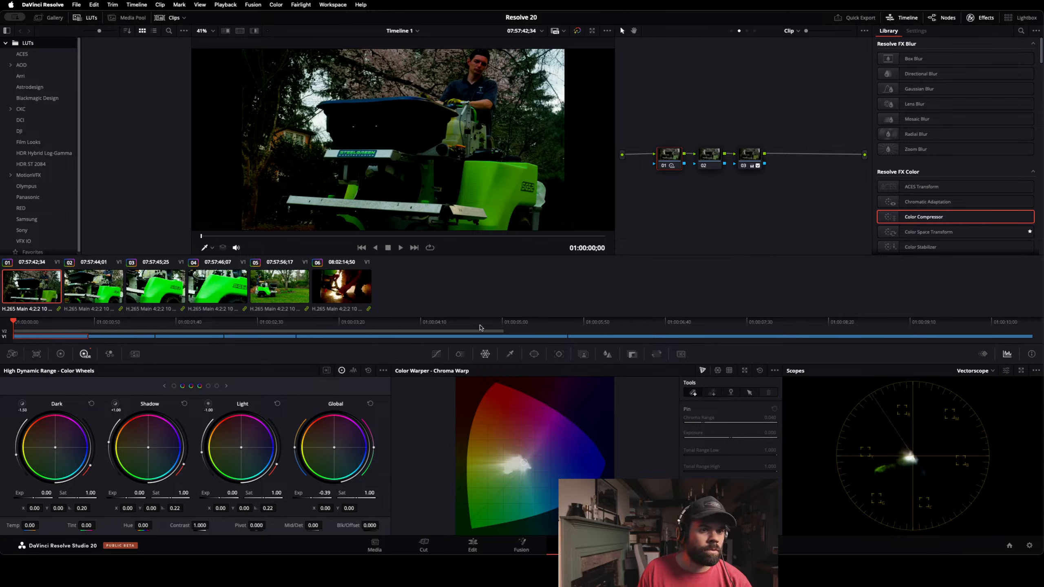
Step: Try shifting the man's skin tone toward yellow with a Chroma Warp stroke on node 02, and reset that node's grade
left_click(709, 155)
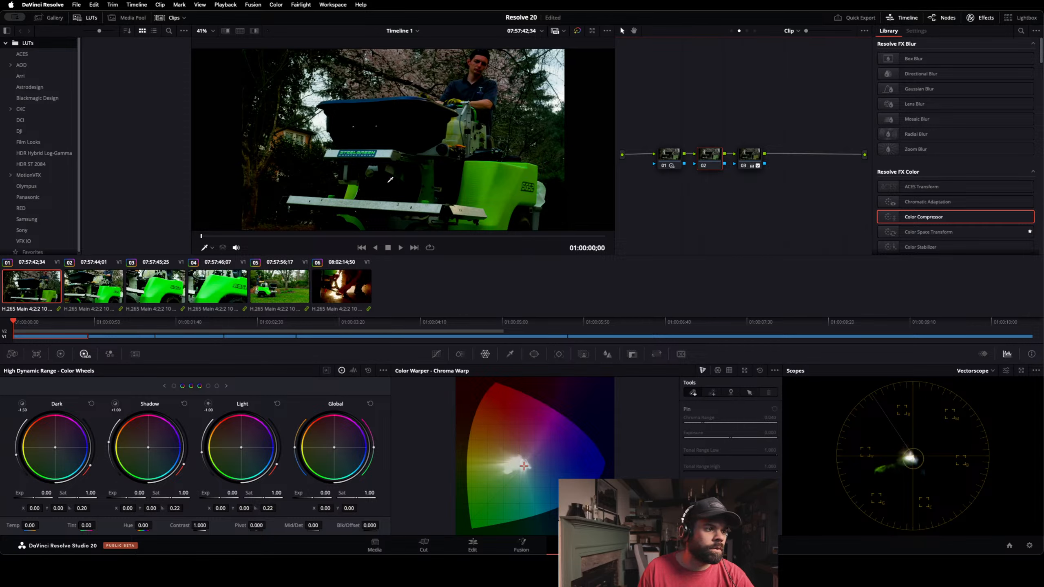
scroll(483, 66, "up", 3)
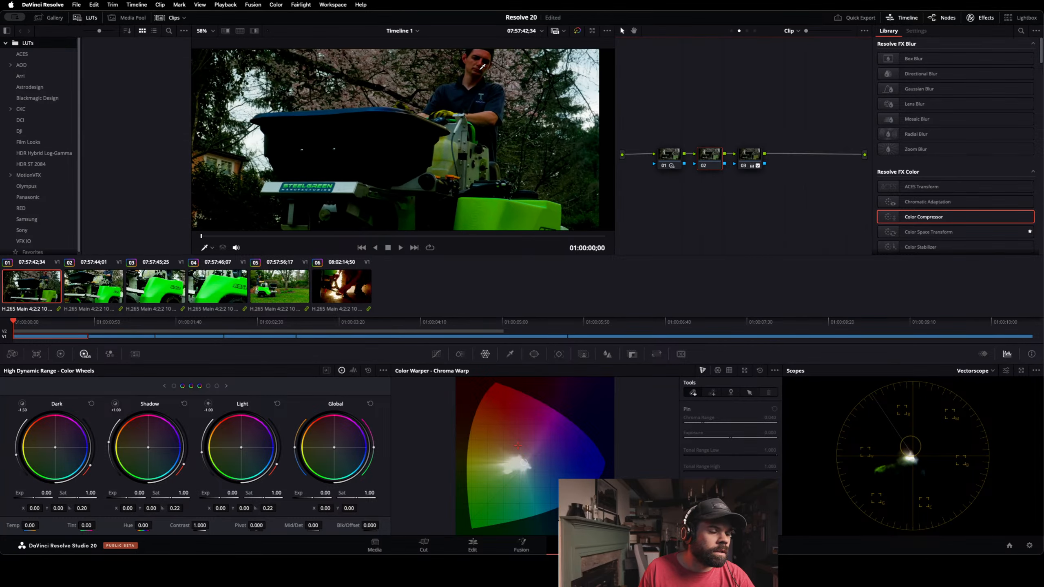
scroll(483, 65, "up", 5)
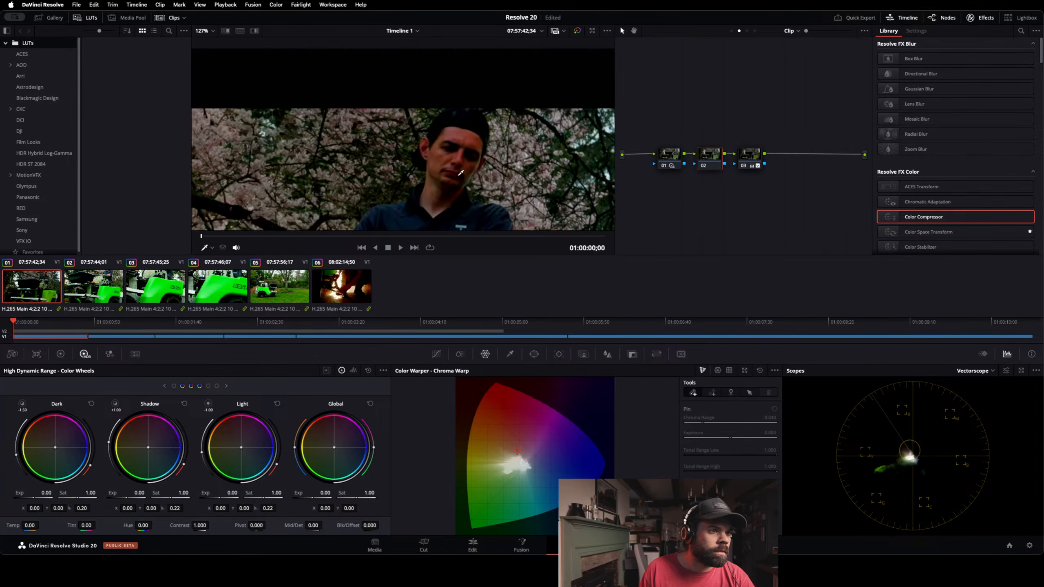
left_click(472, 141)
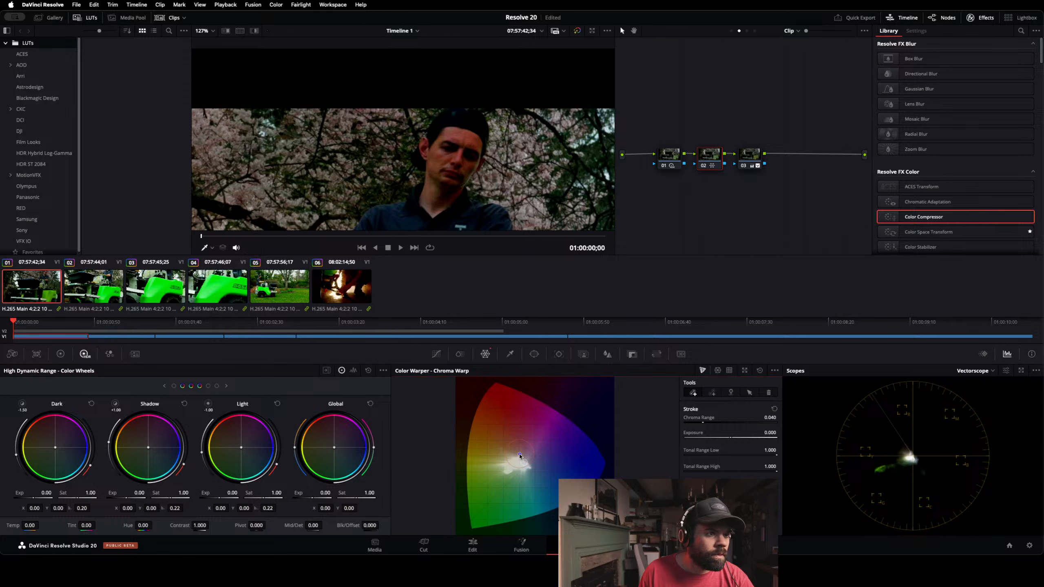
left_click_drag(519, 455, 517, 455)
left_click_drag(518, 456, 516, 455)
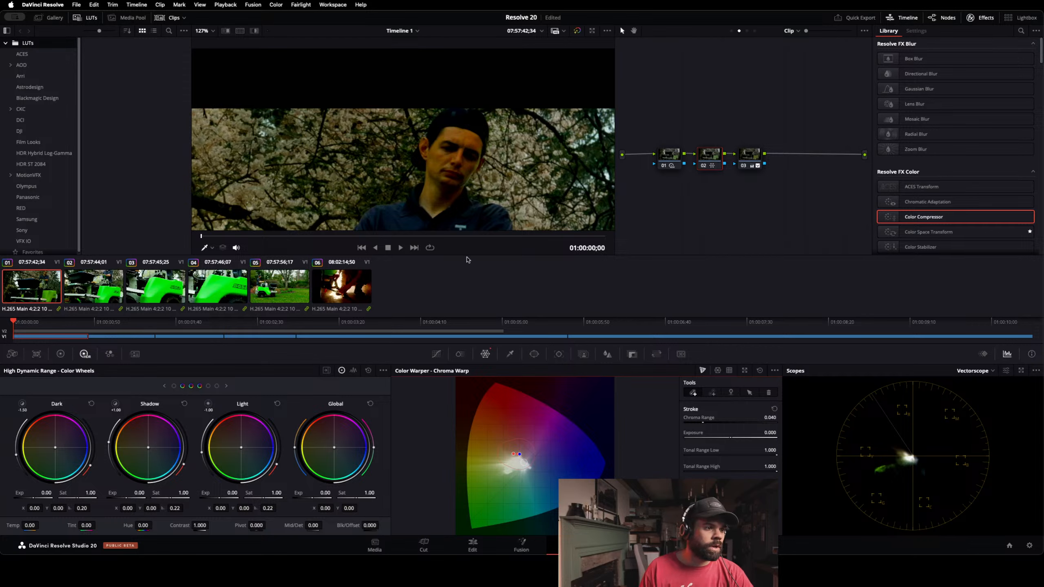
left_click(204, 30)
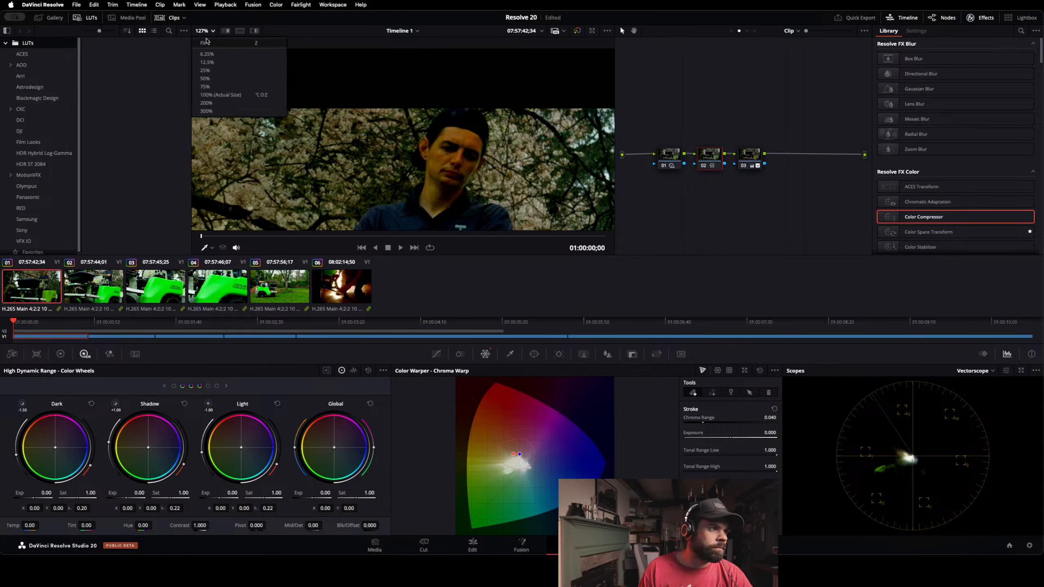
left_click(207, 44)
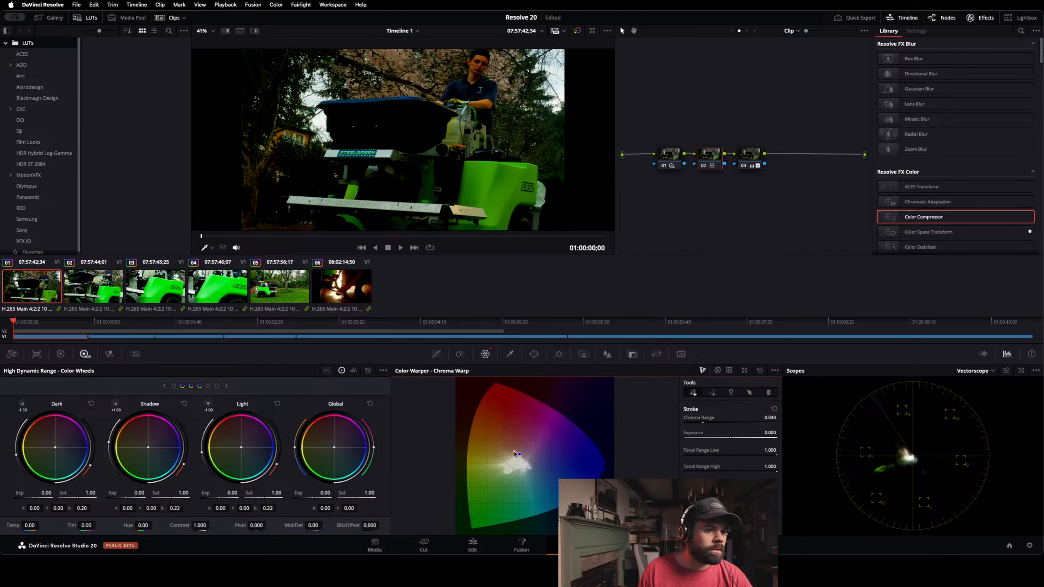
right_click(710, 162)
left_click(738, 168)
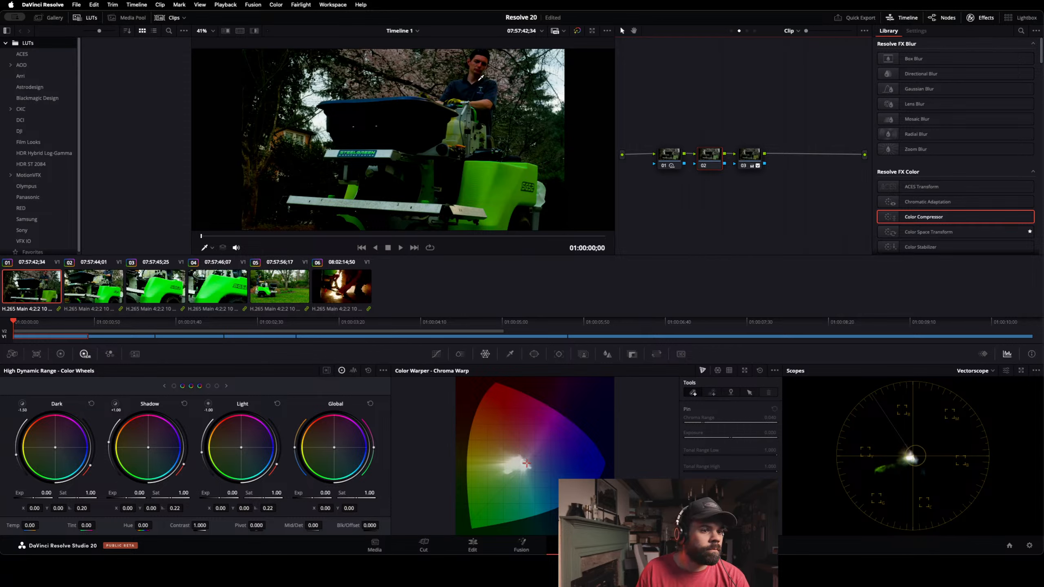
Step: In ColorSlice on node 02, set the Skin slice's saturation to 0.93 and its density to 0.15
left_click(460, 353)
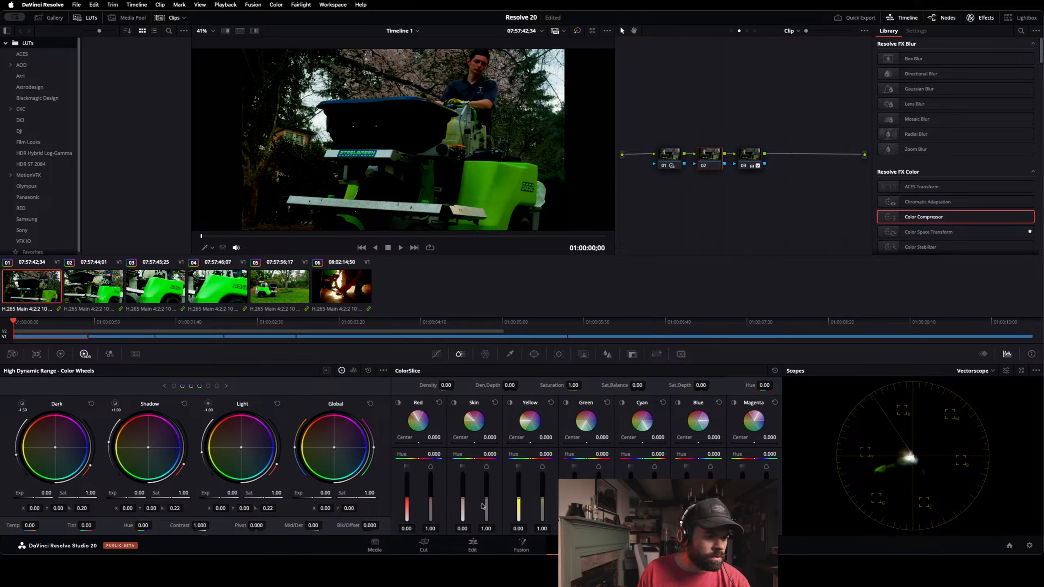
mouse_move(487, 501)
left_mouse_down()
mouse_move(487, 473)
mouse_move(487, 506)
left_mouse_up()
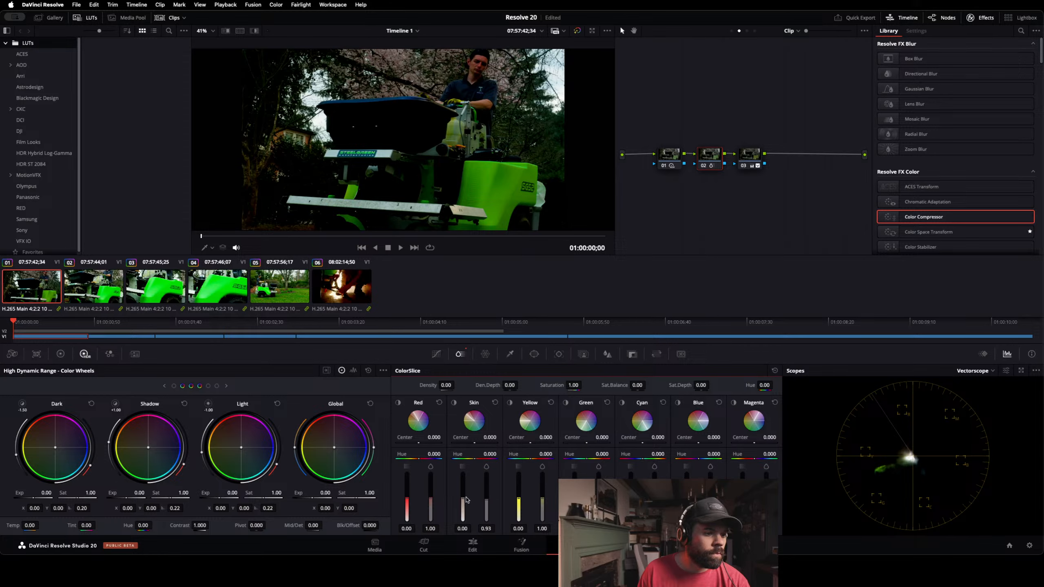
left_click_drag(463, 500, 464, 497)
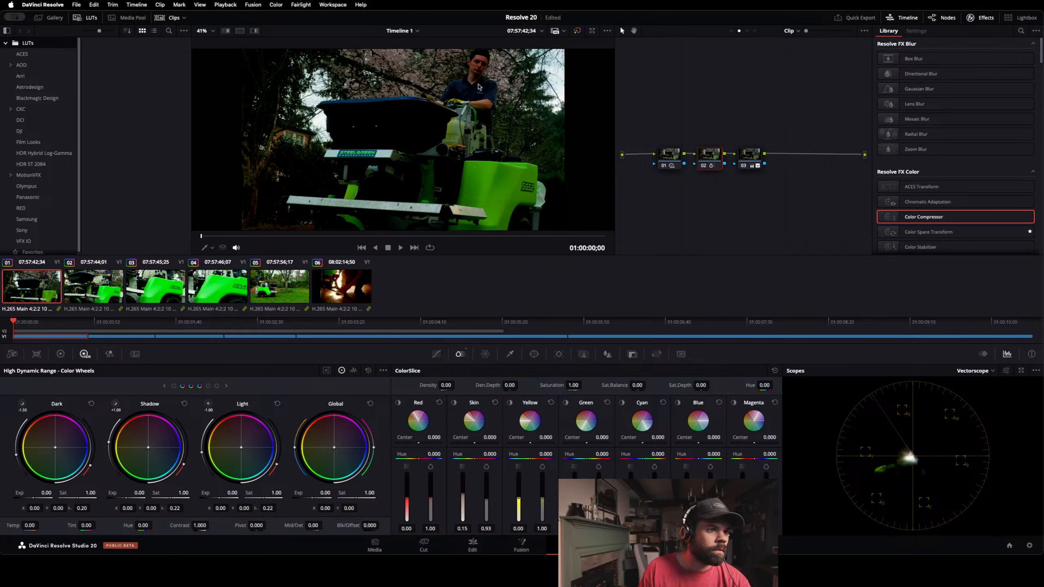
Step: Examine the man's skin tone up close in the viewer, and fit the whole frame again
left_click_drag(478, 84, 470, 153)
scroll(467, 146, "up", 5)
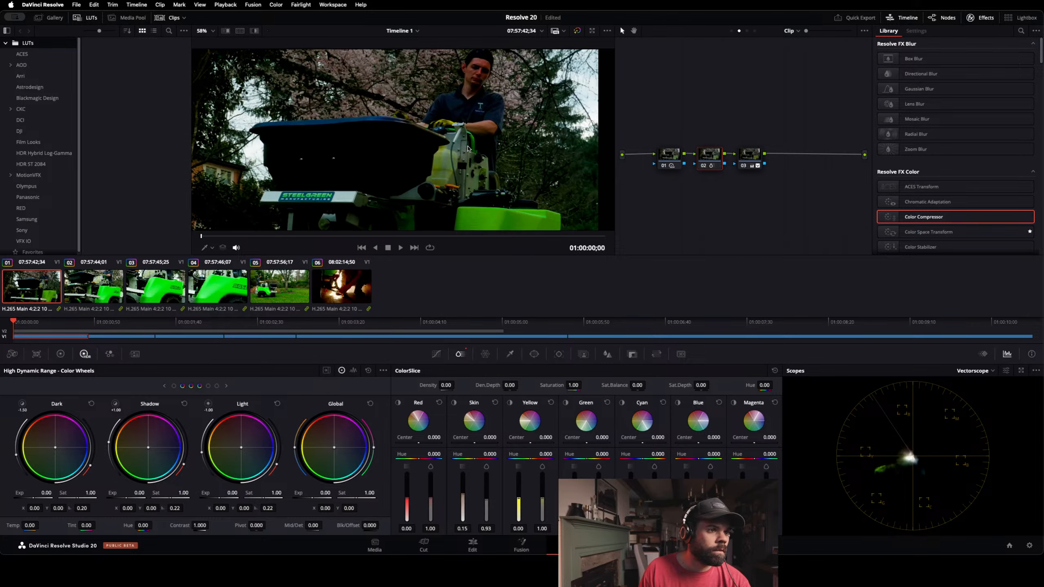
scroll(467, 149, "up", 5)
left_click_drag(469, 96, 441, 246)
scroll(448, 213, "down", 3)
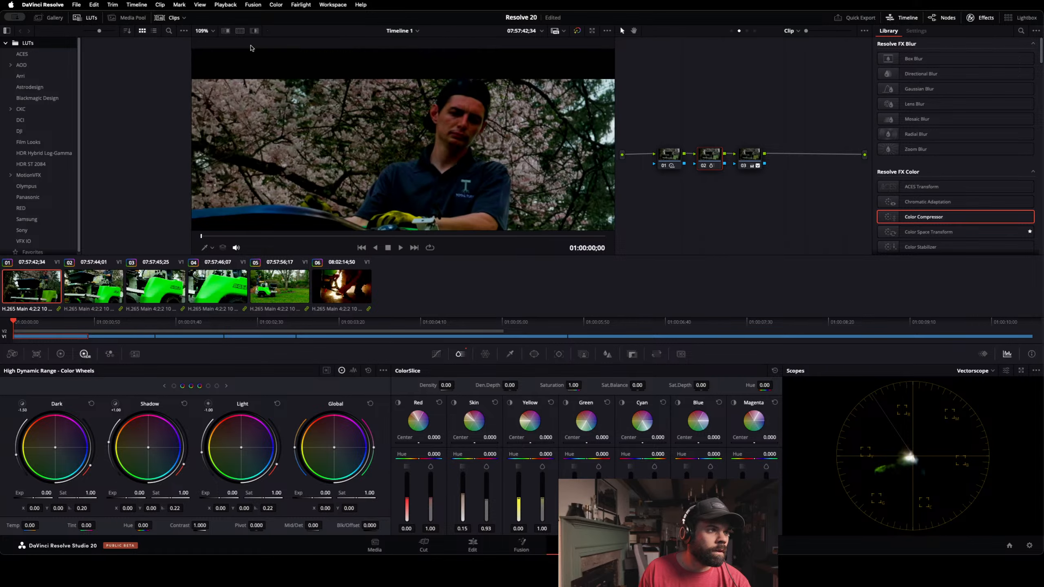
left_click(202, 31)
left_click(206, 41)
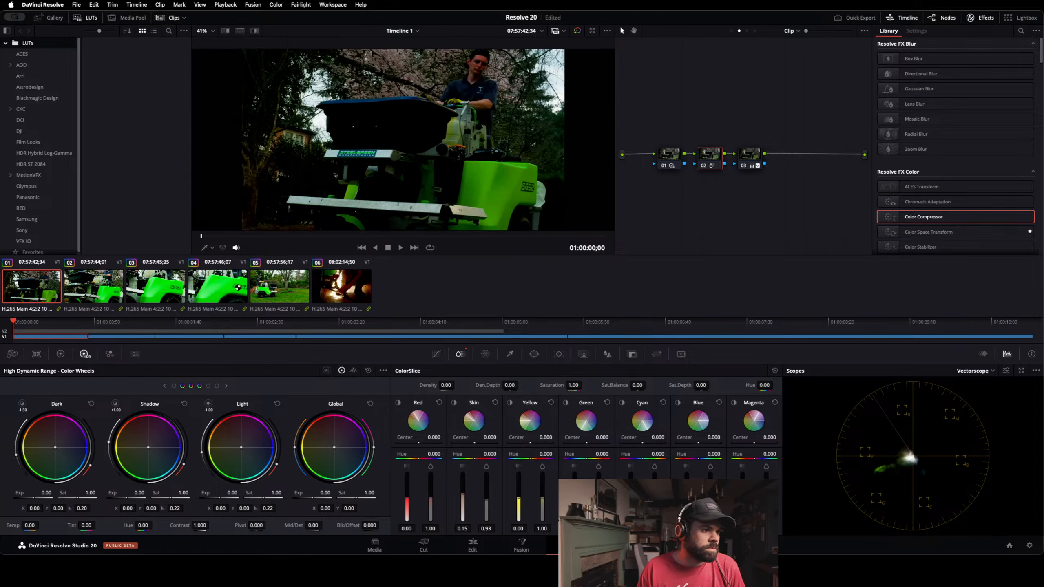
Step: Copy the grade of clip 01 to clips 02 through 05
left_click(283, 289)
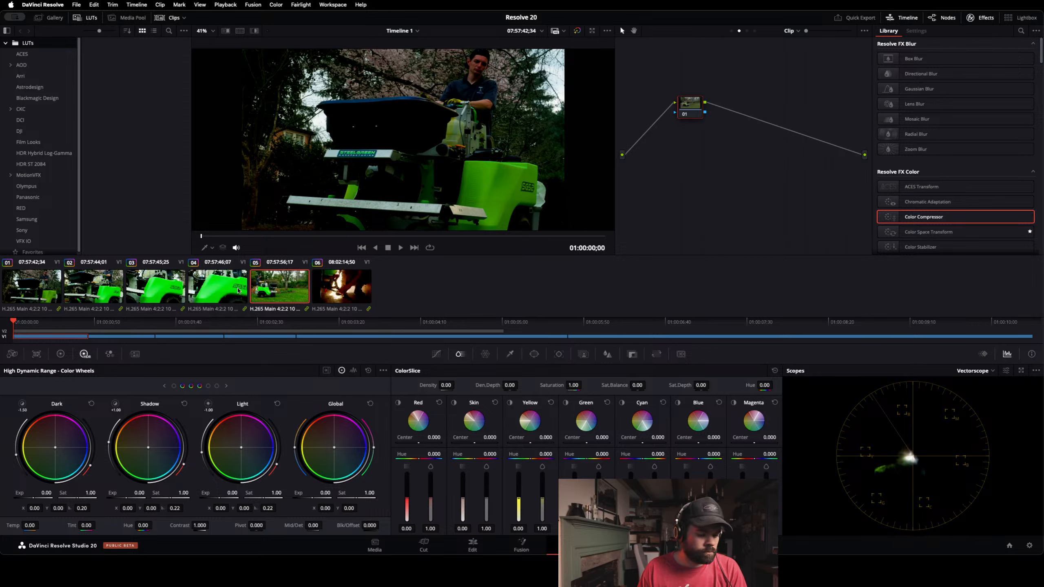
left_click(111, 284, "shift")
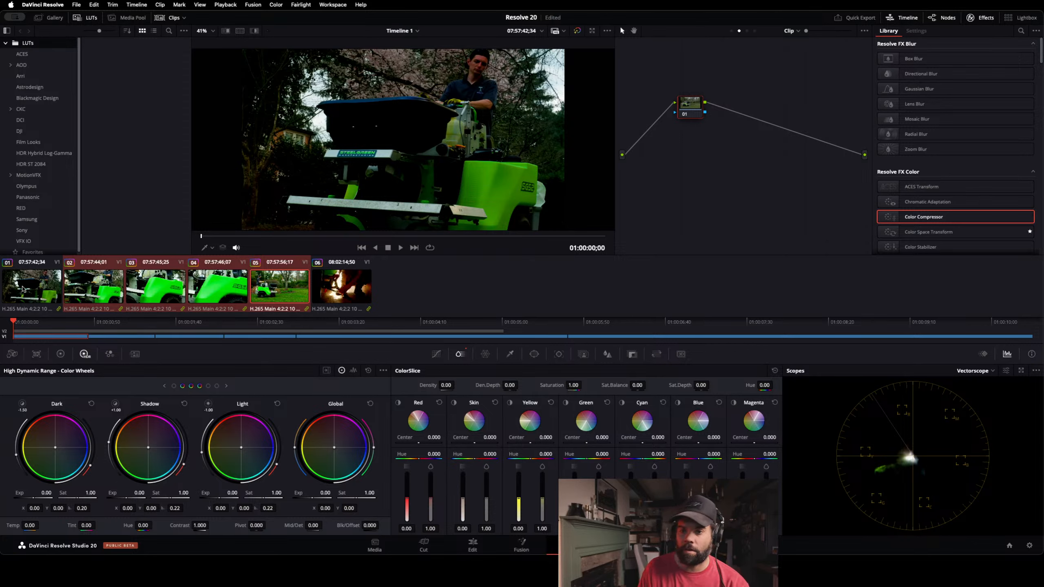
middle_click(22, 289)
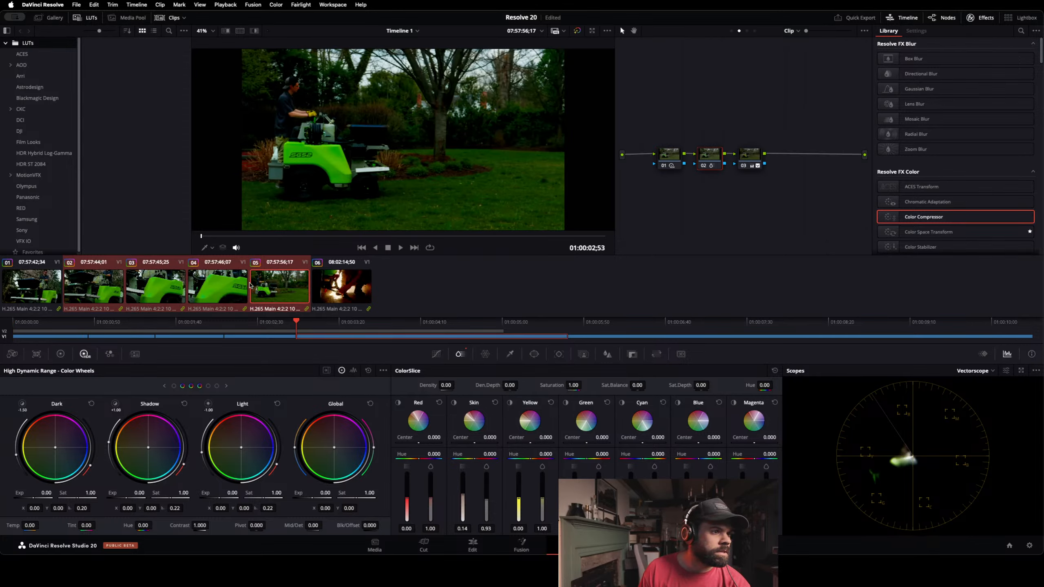
Step: Review the grade on clips 02 to 05 and the look of clip 06, and return to clip 01
left_click(69, 290)
left_click(160, 295)
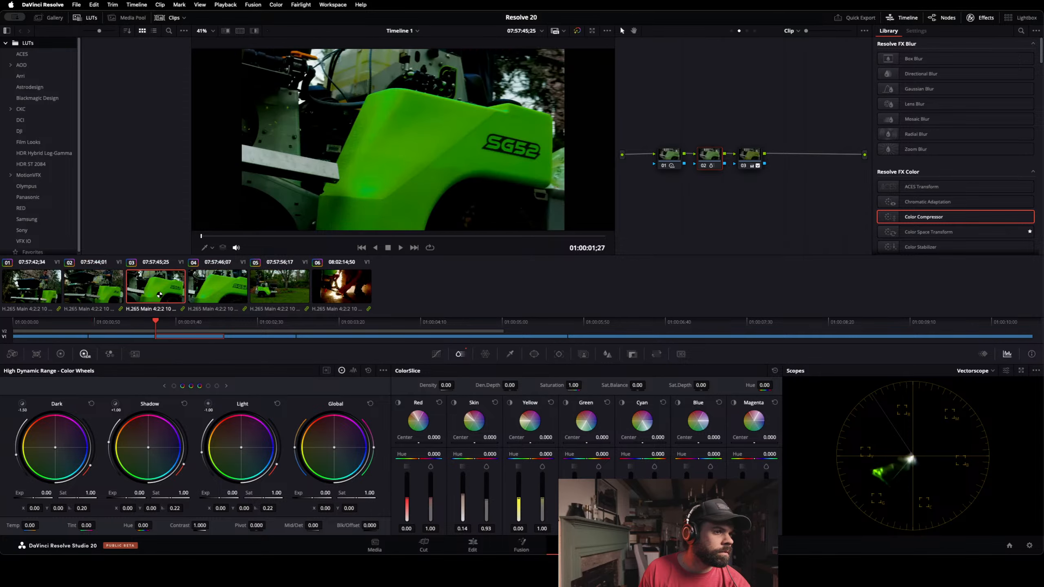
left_click(218, 294)
left_click(286, 299)
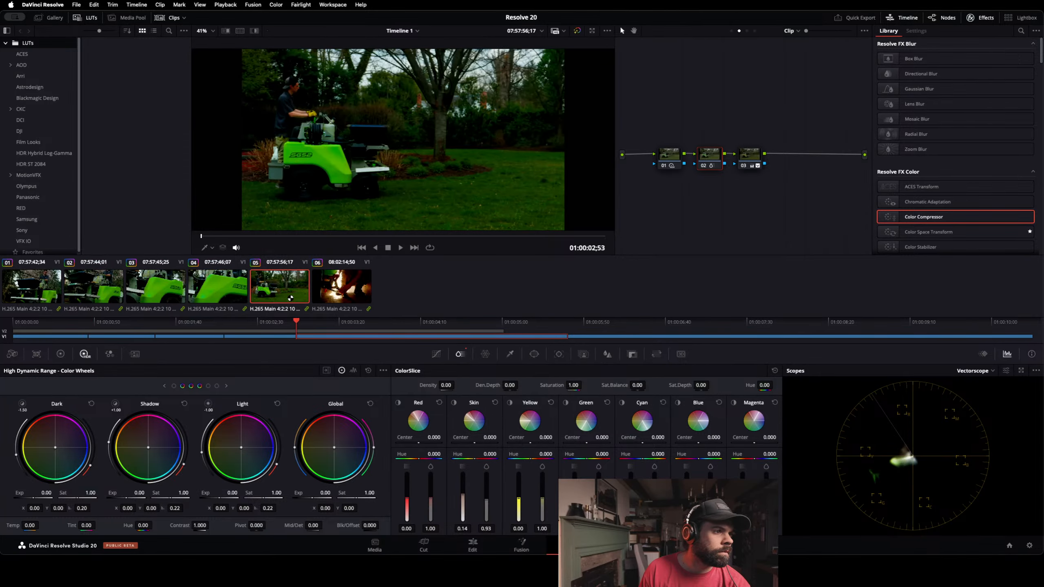
left_click(350, 293)
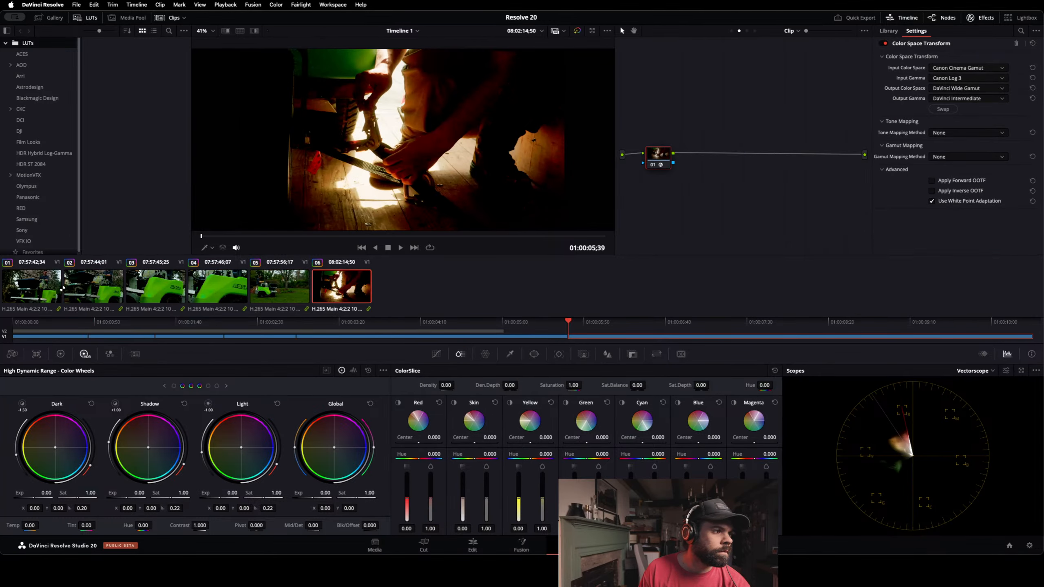
left_click(33, 289)
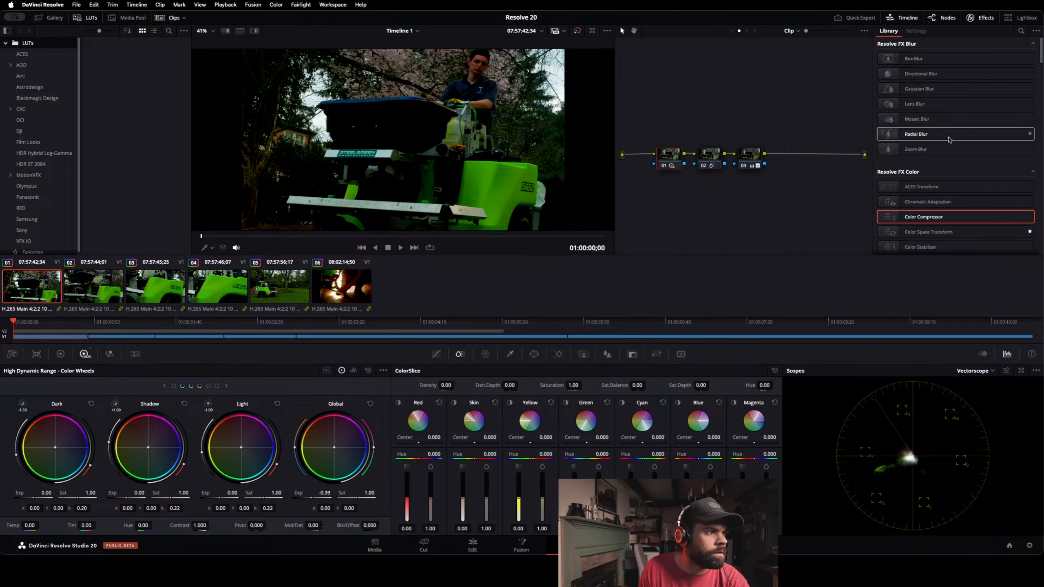
scroll(946, 115, "down", 5)
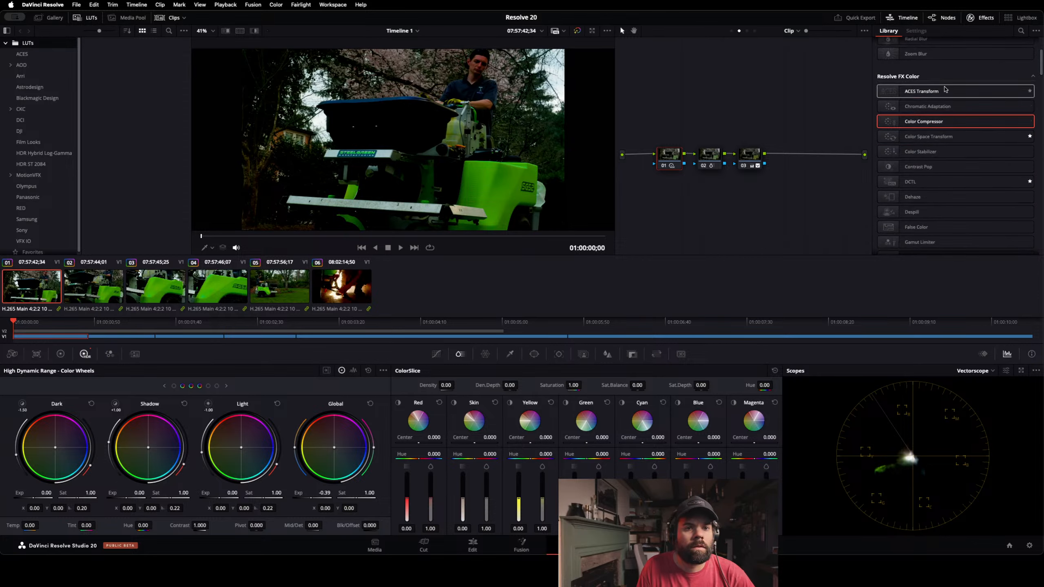
scroll(950, 96, "up", 5)
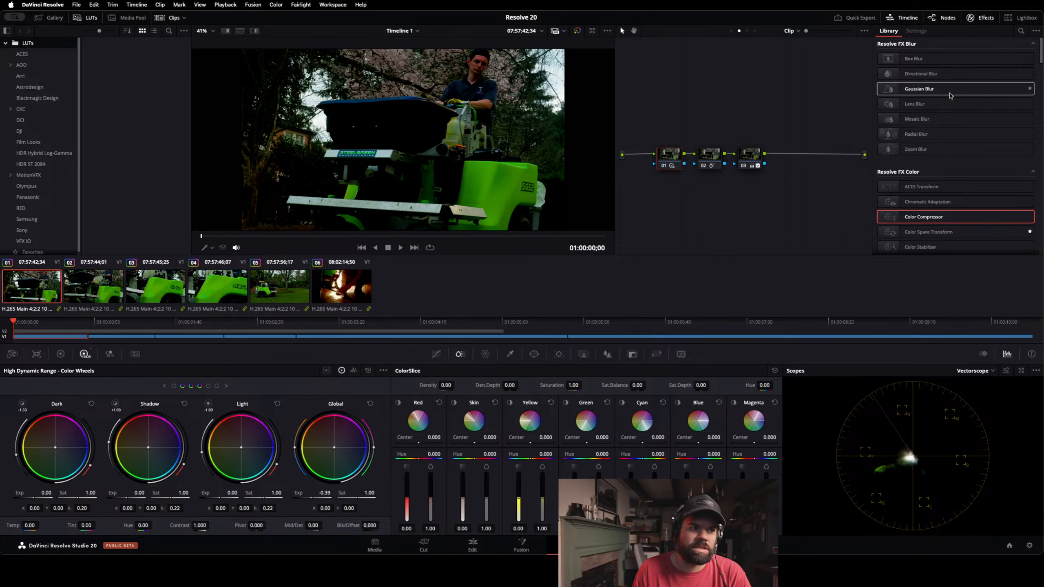
Step: Switch to the Edit page, enable the Video 2 title track, and play the timeline through to its end
left_click(482, 545)
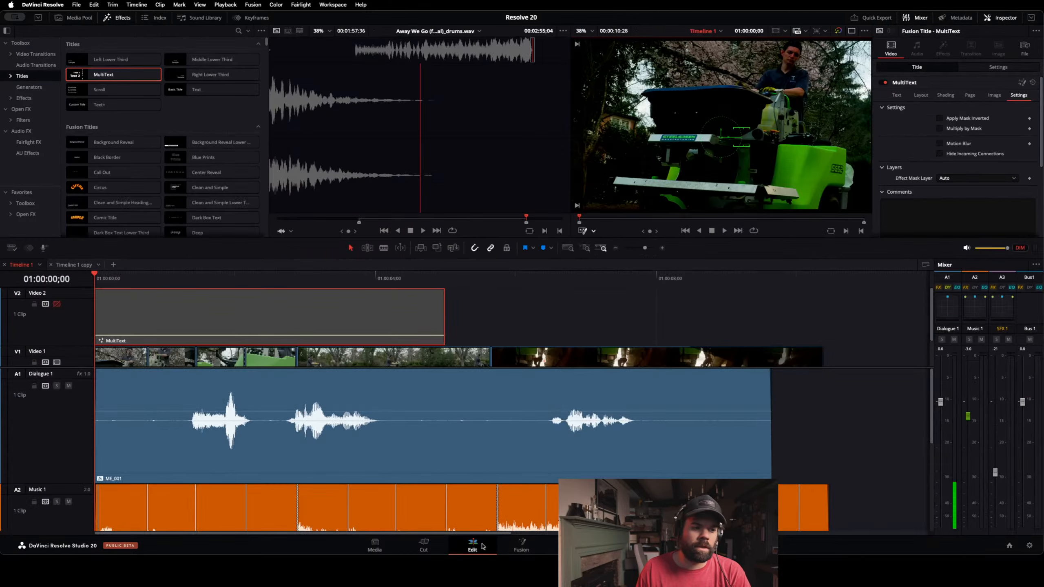
left_click(56, 303)
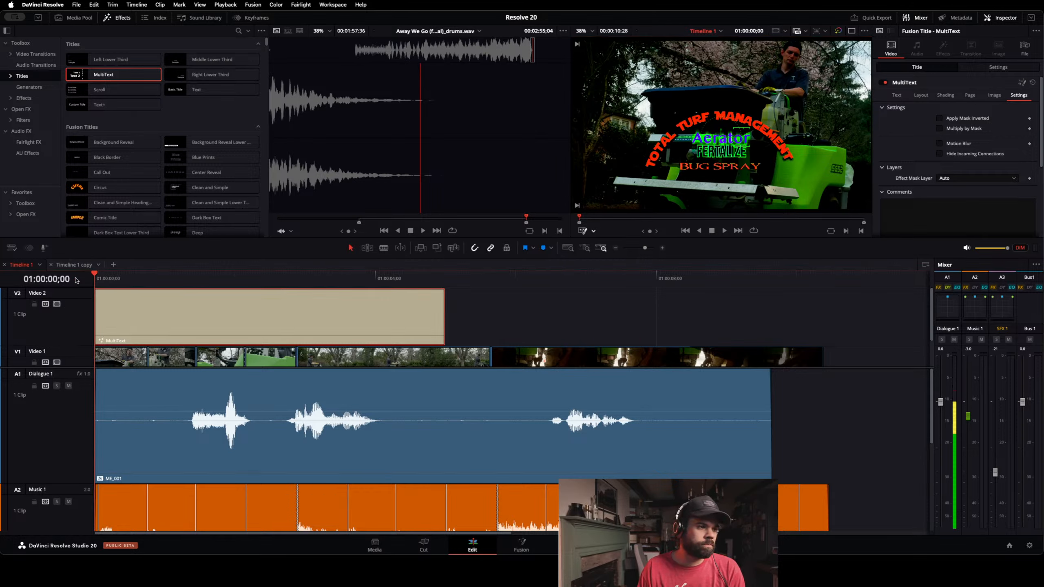
key("space")
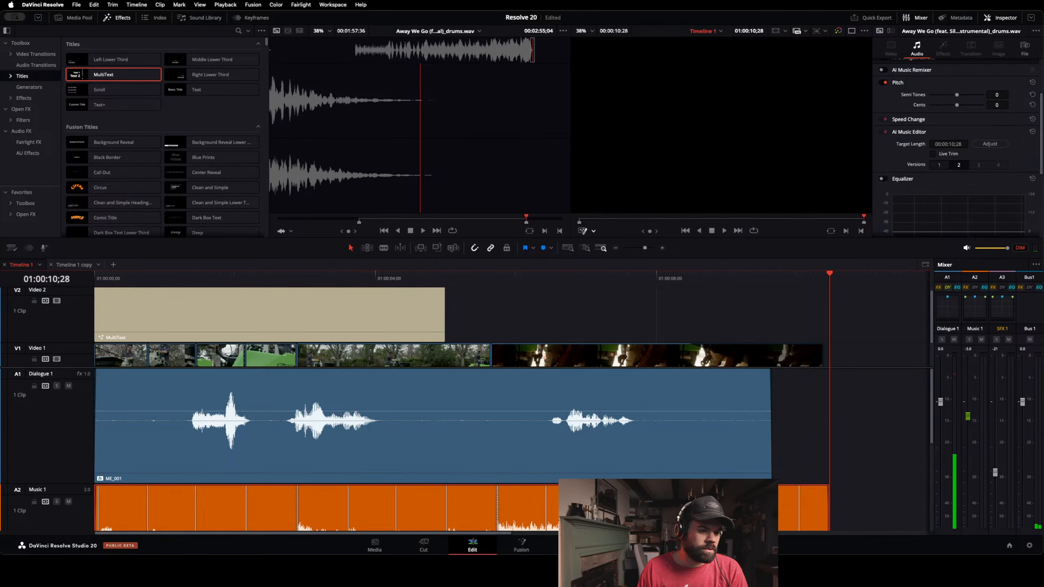
Step: On the Color page, move the playhead to 01:00:05;04 and disable the Video 2 title track
left_click(570, 546)
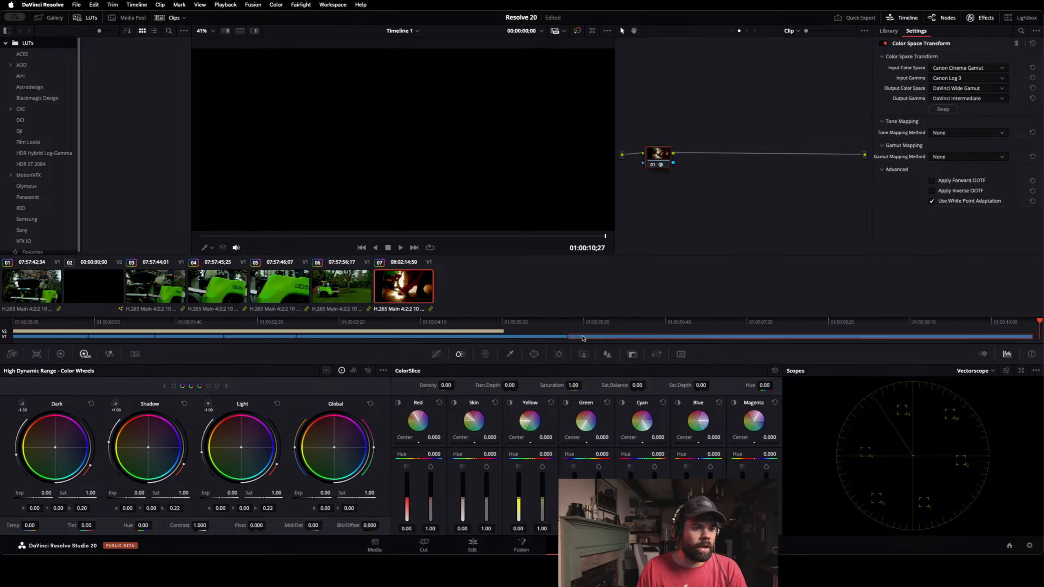
left_click(686, 336)
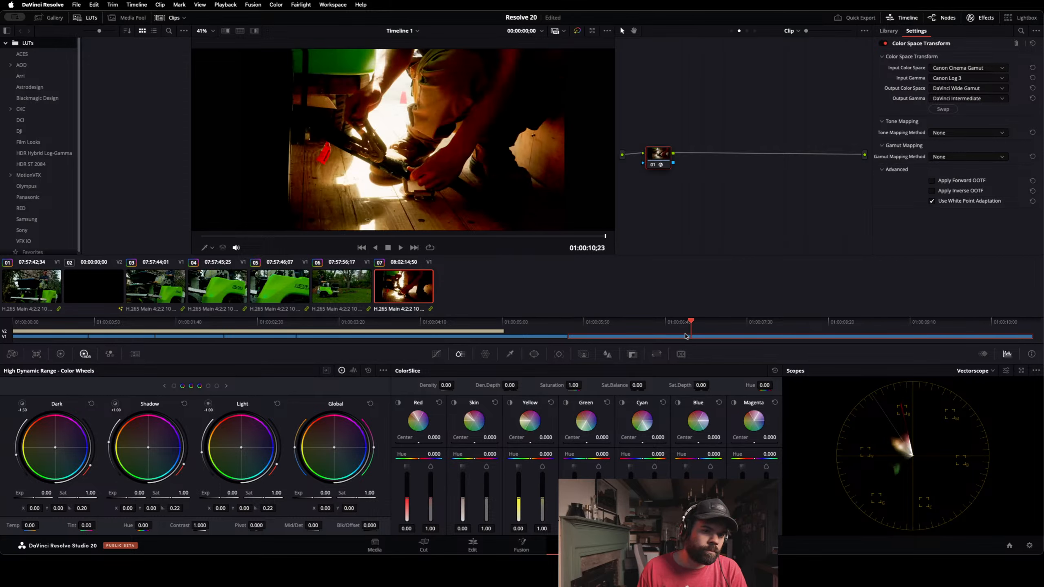
left_click_drag(685, 336, 512, 336)
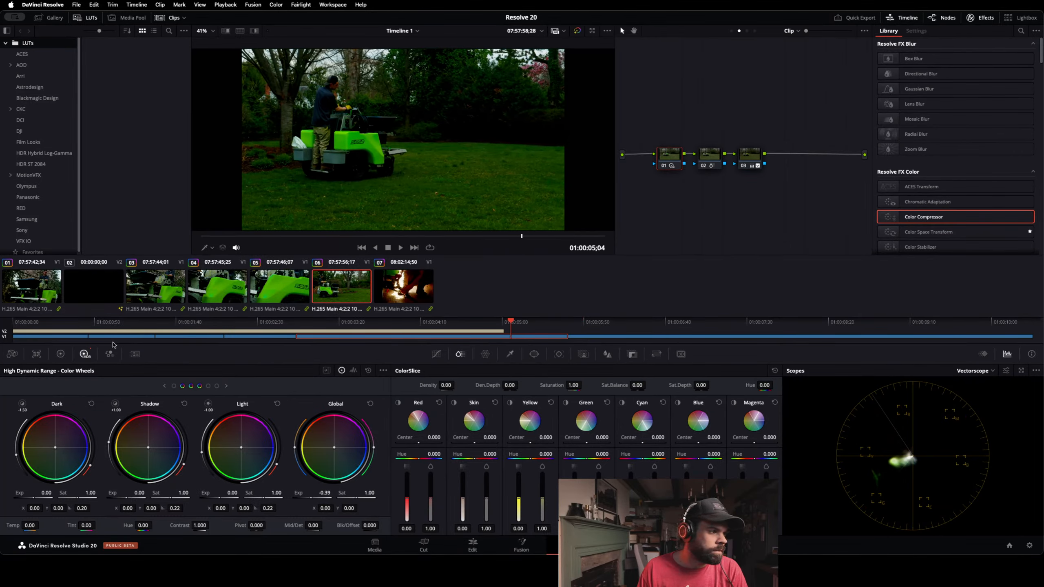
left_click(5, 332)
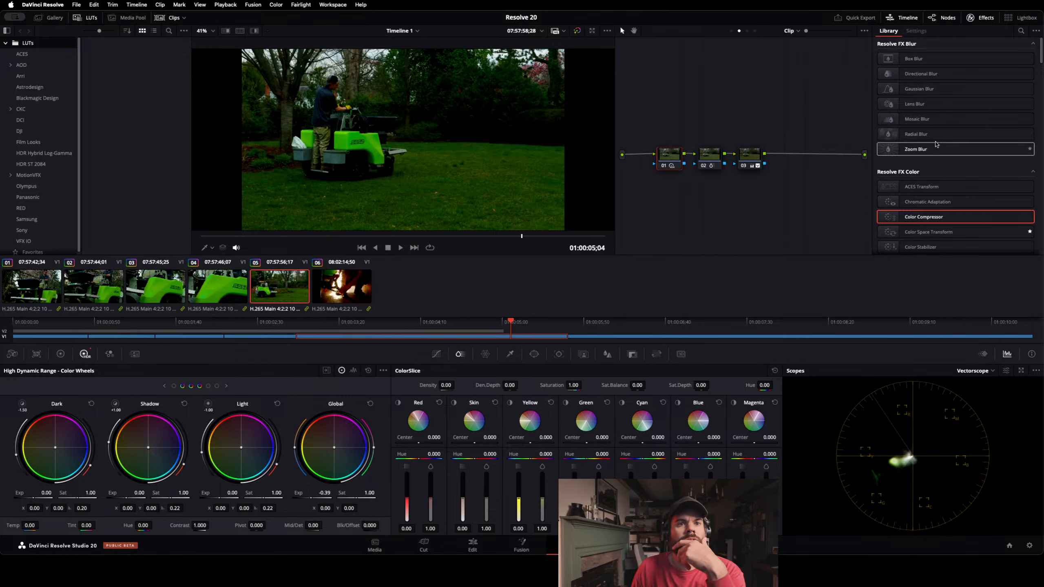
Step: Browse the Resolve FX library from the Blur and Color categories through to OpenColorIO and Refine
scroll(935, 150, "down", 3)
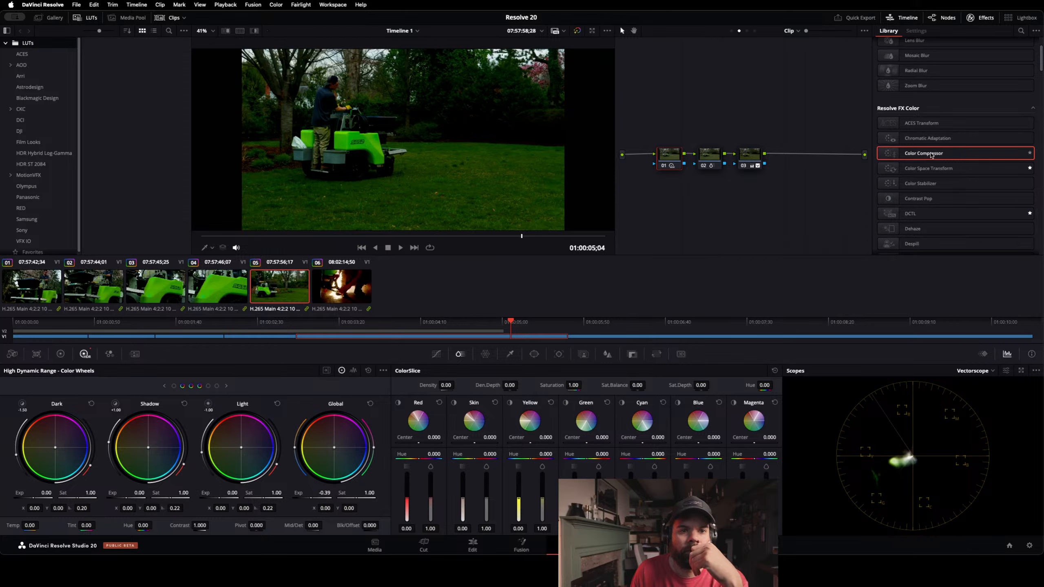
scroll(932, 154, "down", 2)
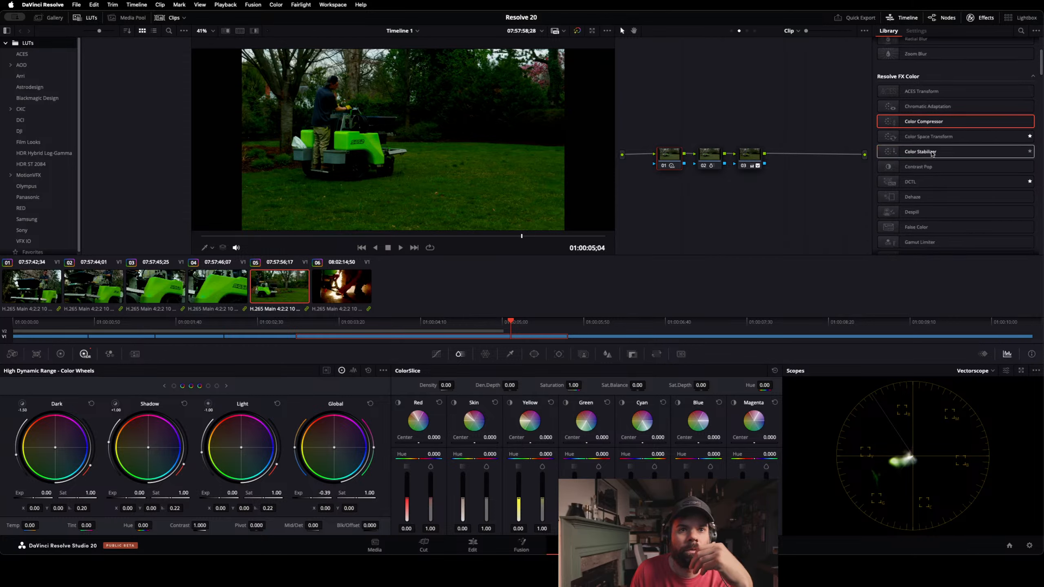
scroll(939, 154, "down", 3)
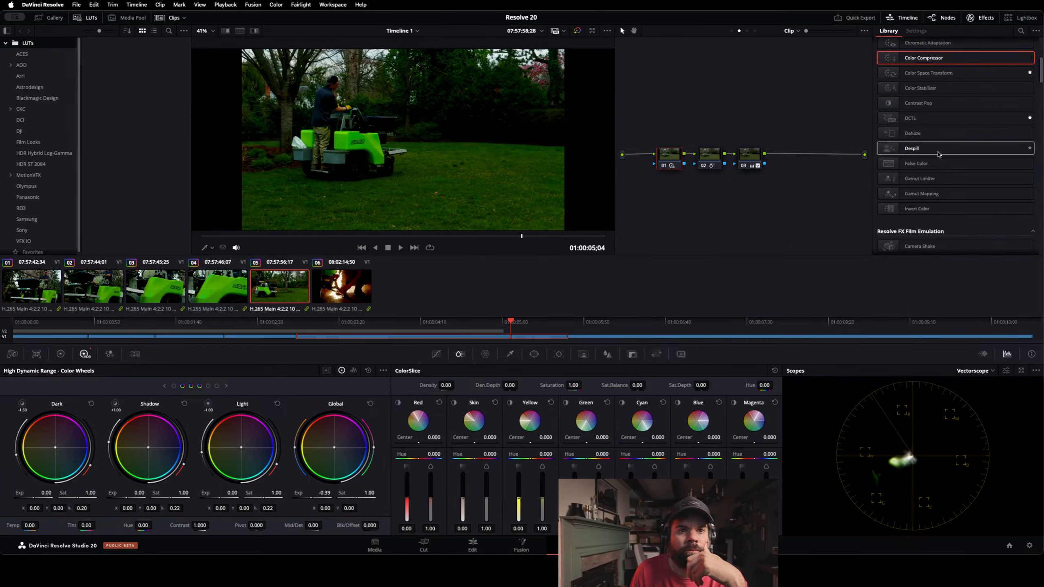
scroll(936, 153, "down", 6)
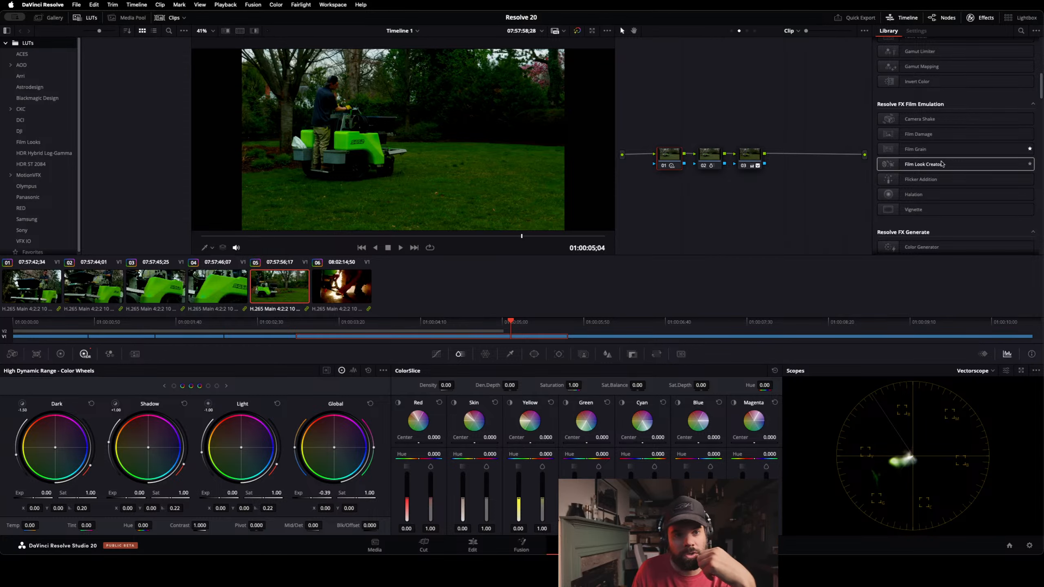
scroll(941, 164, "down", 3)
scroll(941, 163, "down", 3)
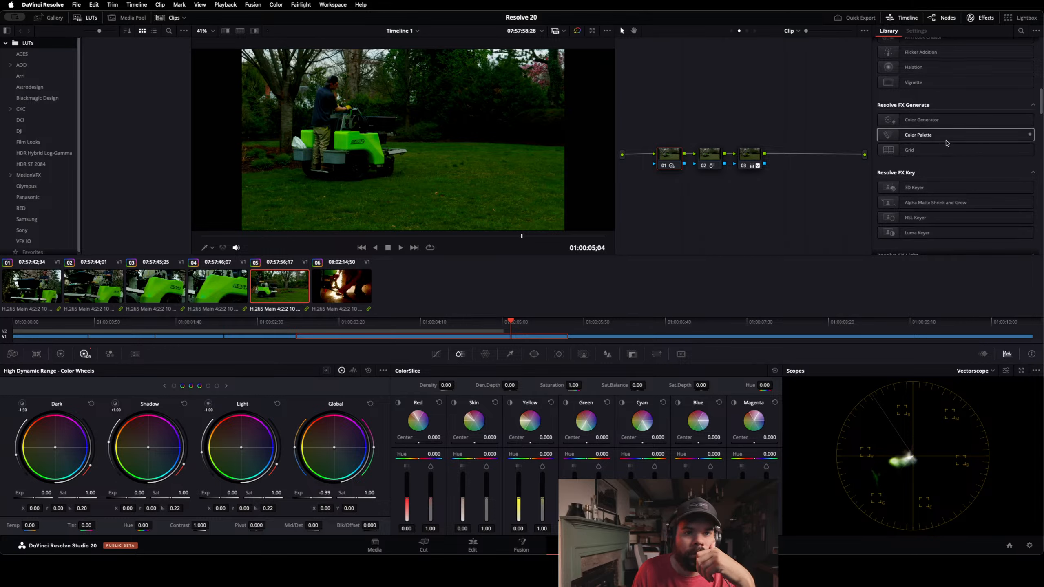
scroll(952, 191, "down", 6)
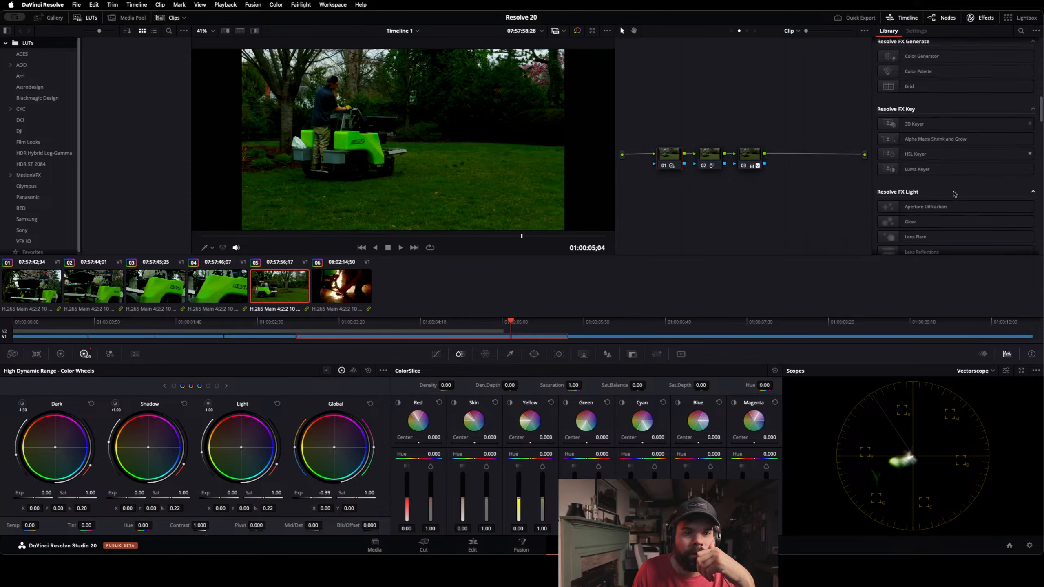
scroll(953, 194, "down", 4)
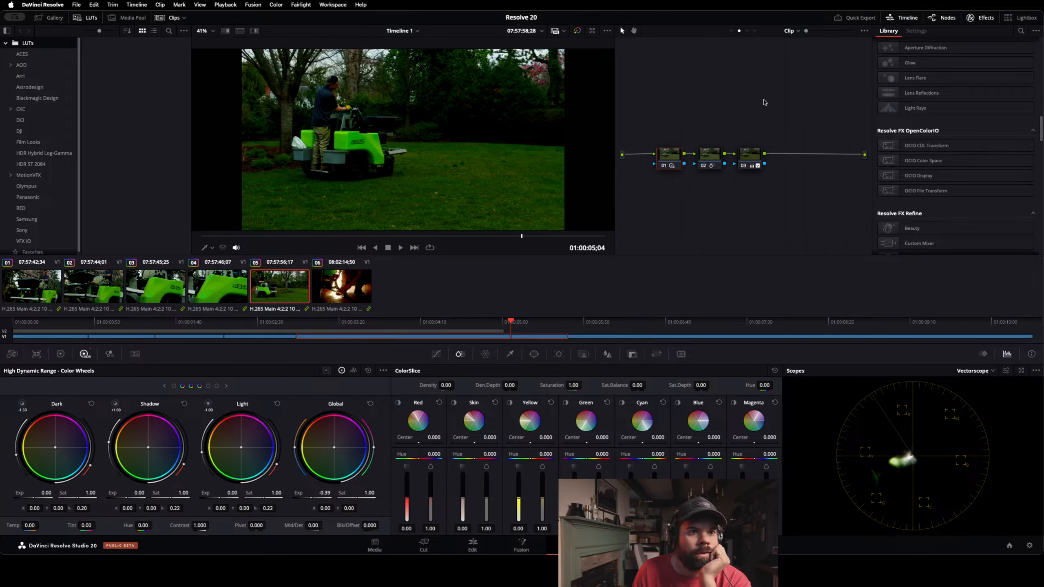
Step: Add a serial node after node 03 on clip 05
left_click(747, 157)
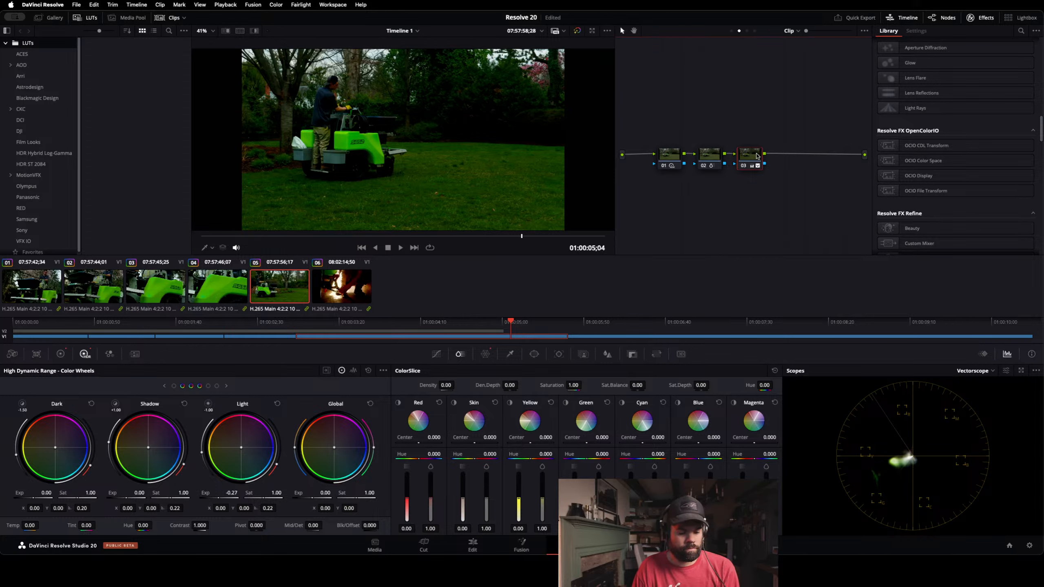
key("alt+s")
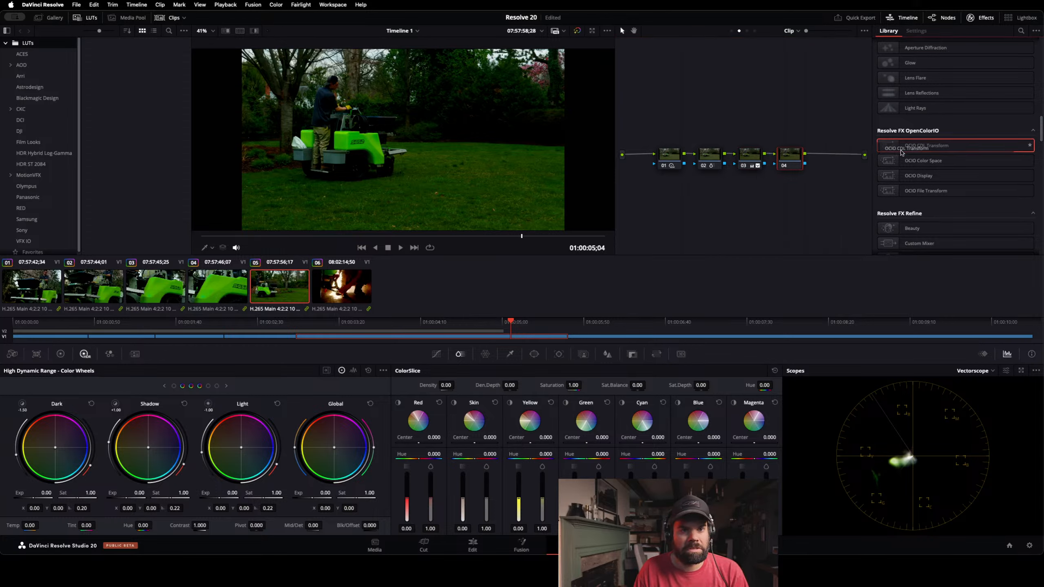
Step: Try the OCIO CDL Transform and OCIO Color Space effects on node 04, removing each from the node
left_click_drag(901, 152, 789, 157)
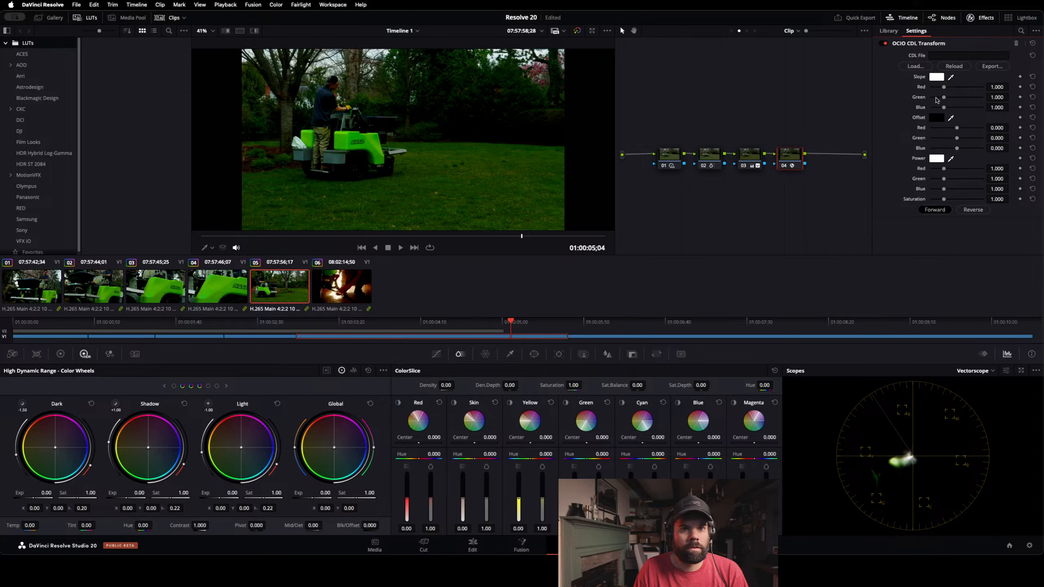
left_click(944, 55)
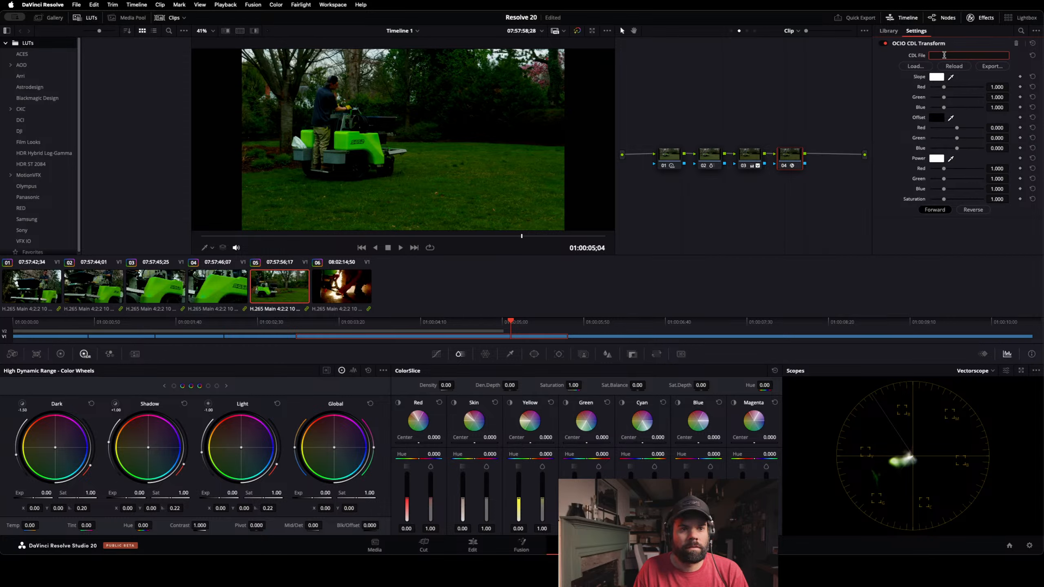
left_click(1016, 43)
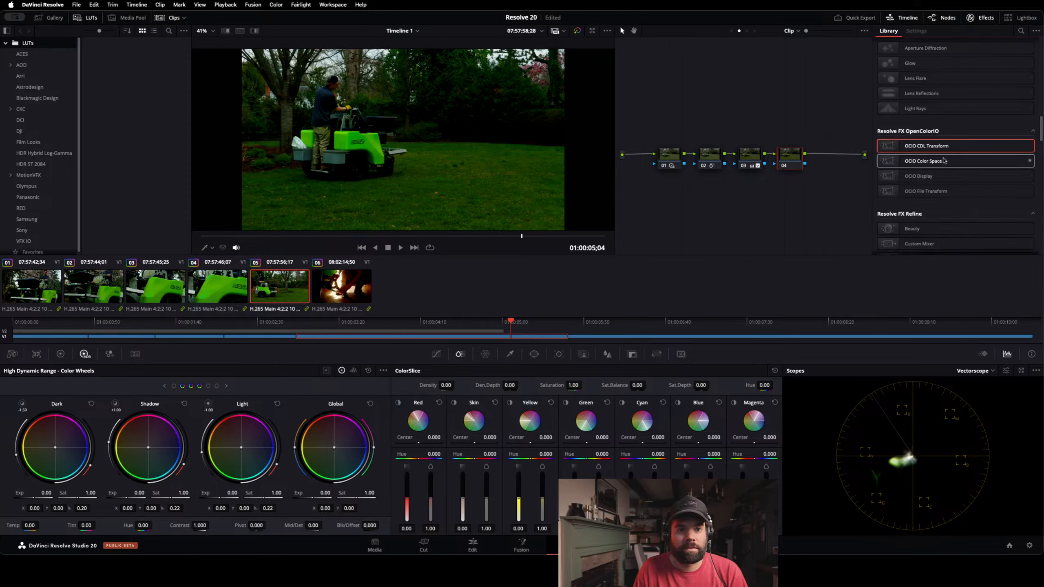
left_click_drag(902, 159, 793, 158)
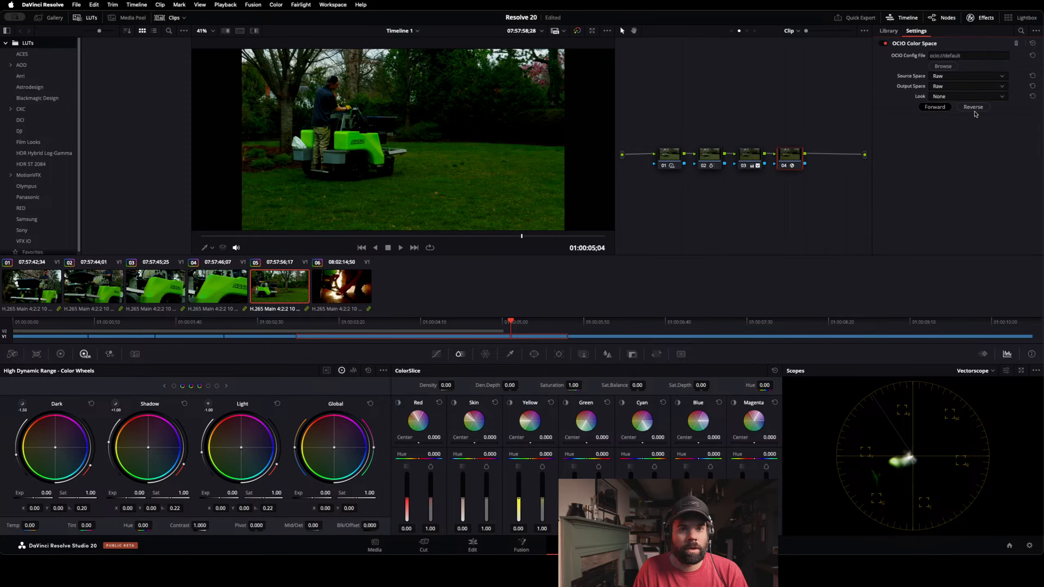
right_click(794, 157)
left_click(824, 161)
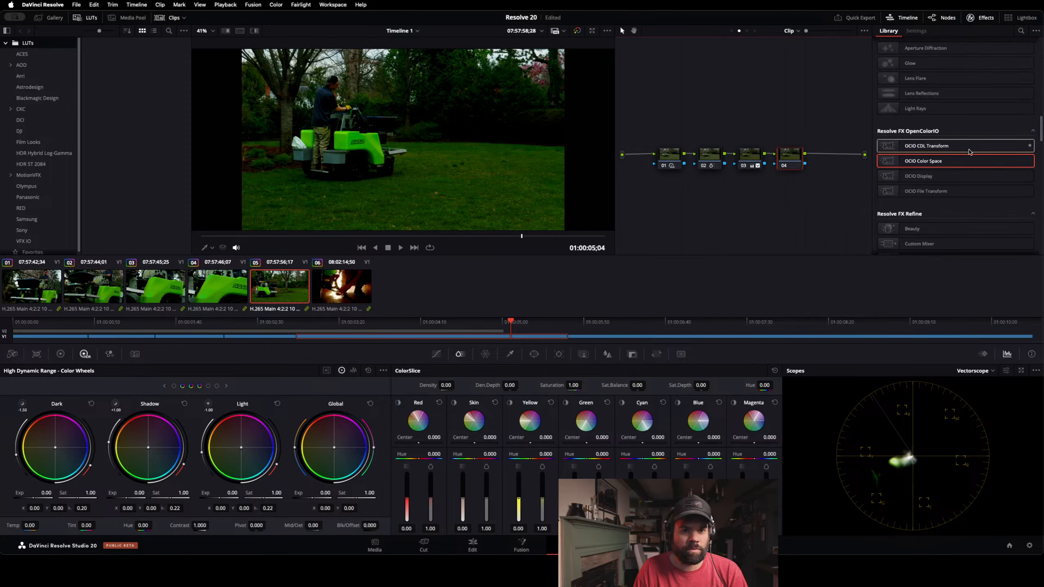
Step: Try the Custom Mixer effect on node 04 with the Combine mix mode, and remove it from the node
scroll(961, 156, "down", 3)
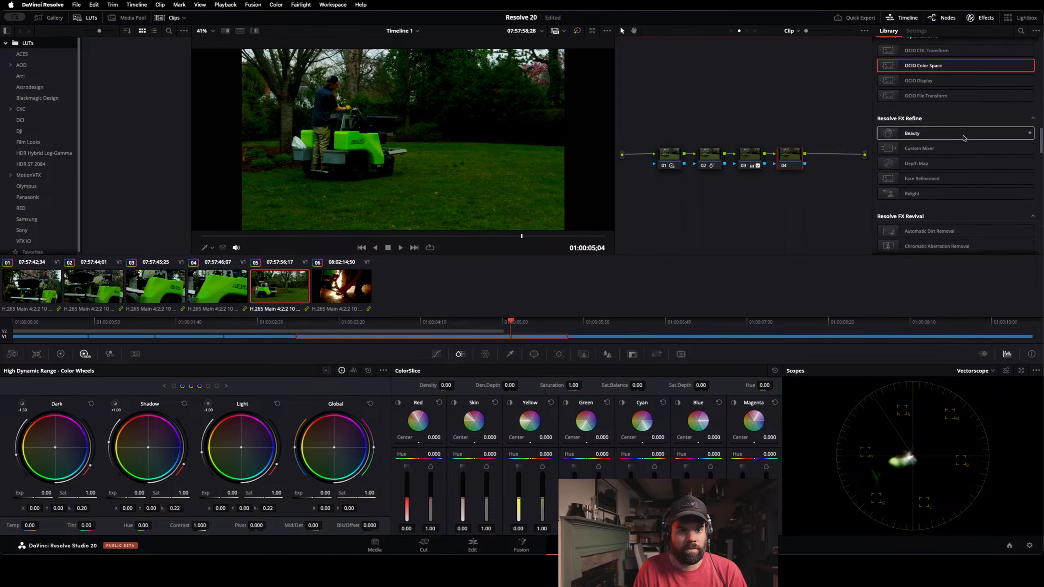
left_click_drag(936, 151, 815, 162)
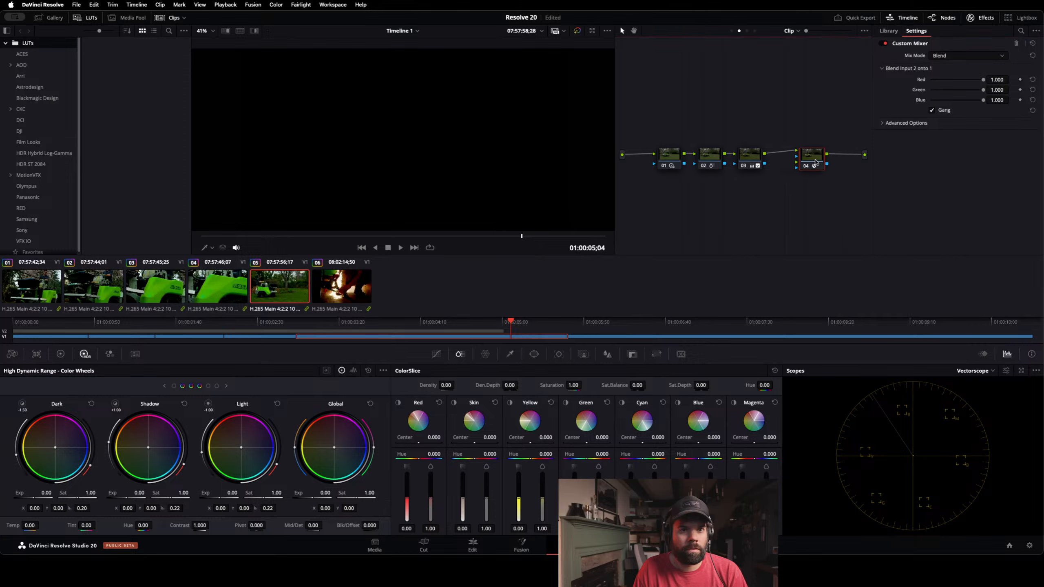
left_click(1003, 56)
left_click(981, 76)
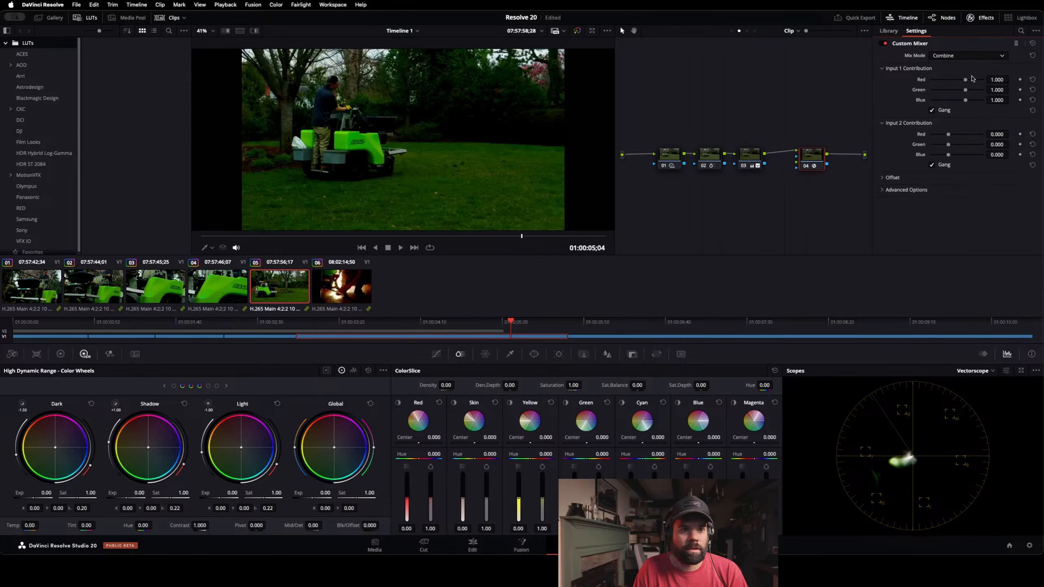
left_click(995, 56)
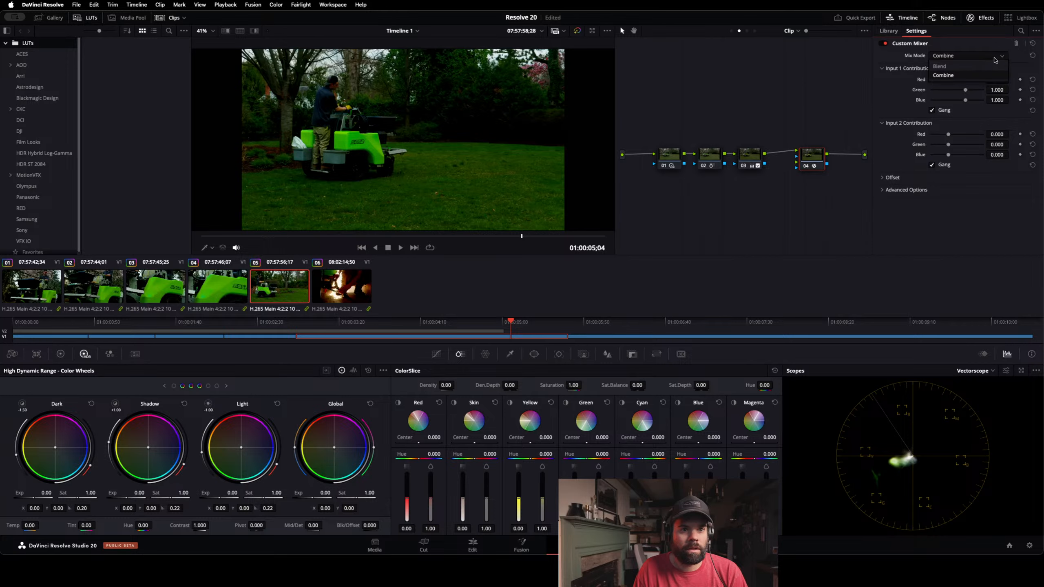
right_click(810, 154)
left_click(831, 159)
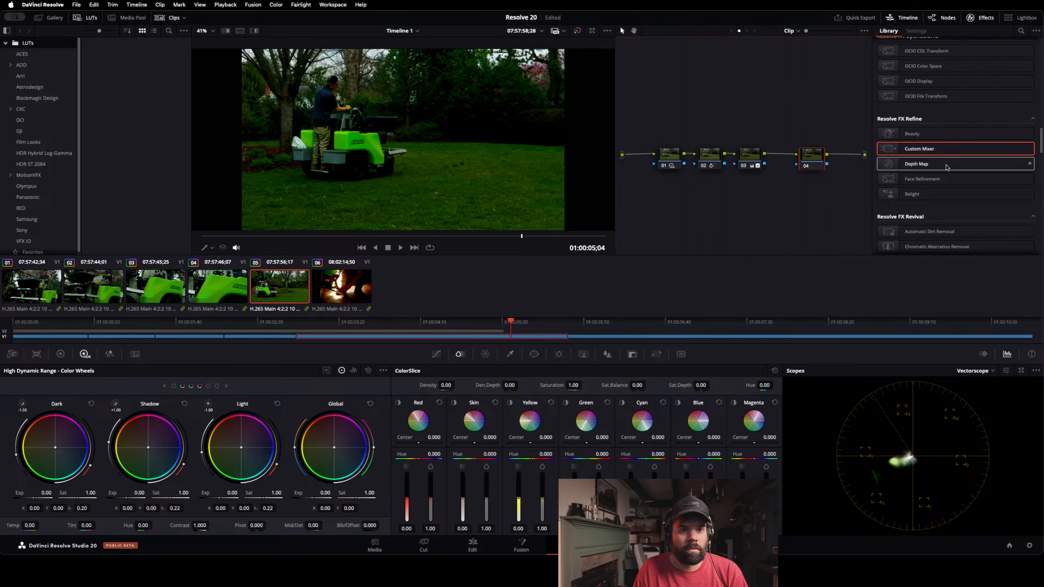
Step: Apply the Depth Map effect to node 04, enable Adjust Map Levels and set the gamma to about 0.988
left_click_drag(890, 163, 814, 161)
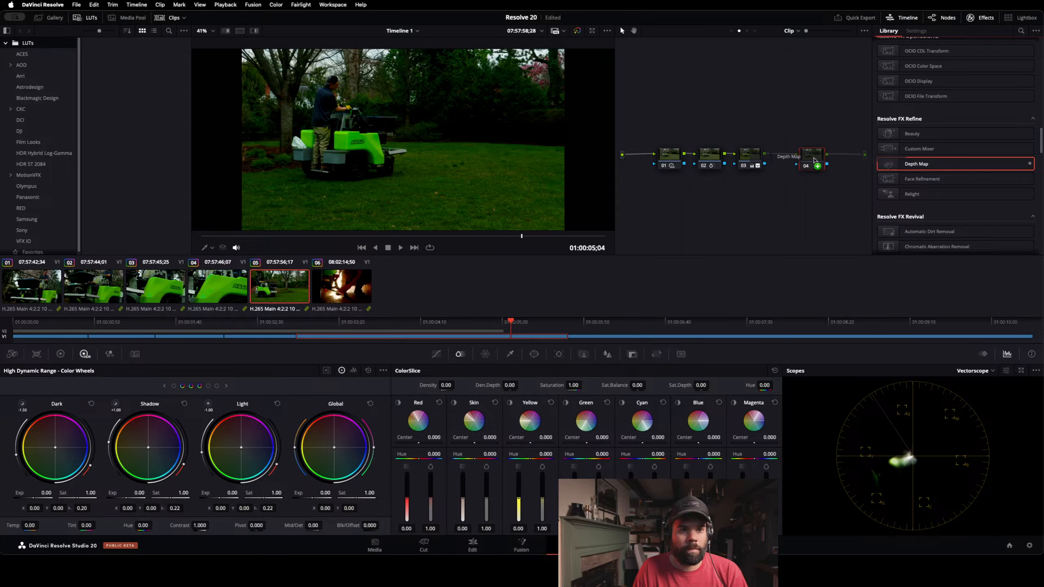
left_click(1001, 55)
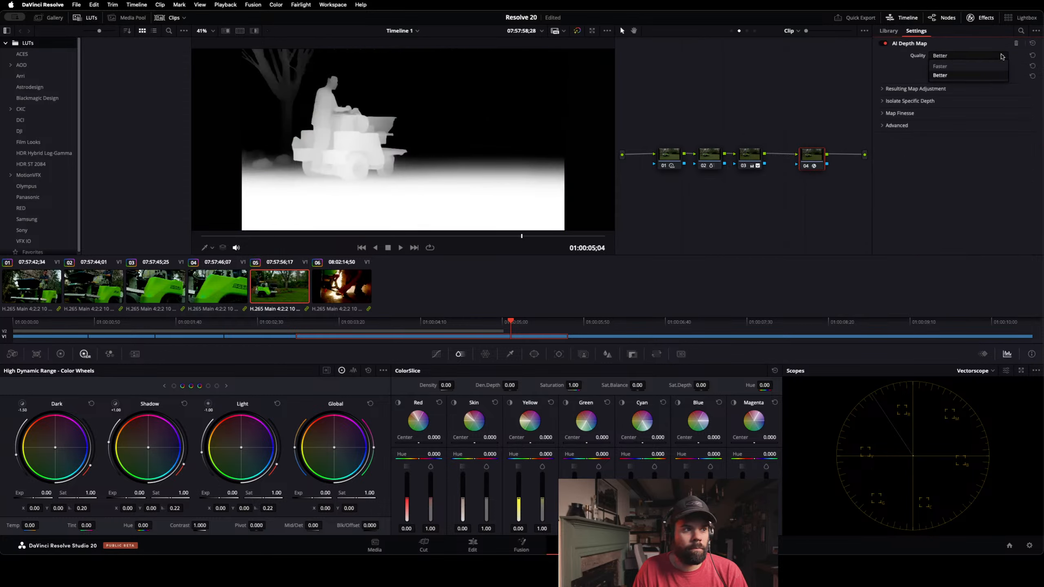
left_click(1001, 57)
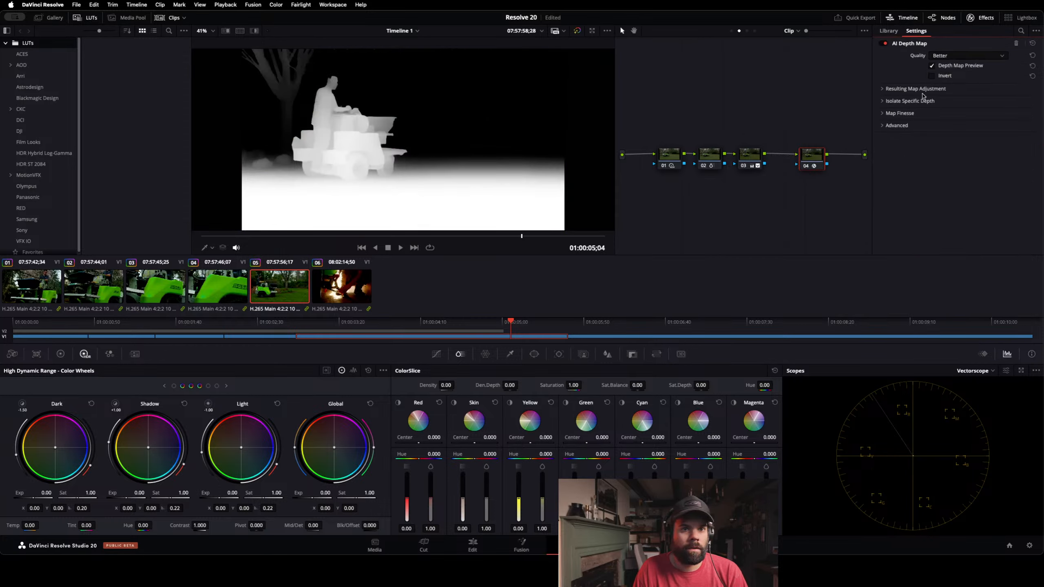
left_click(883, 90)
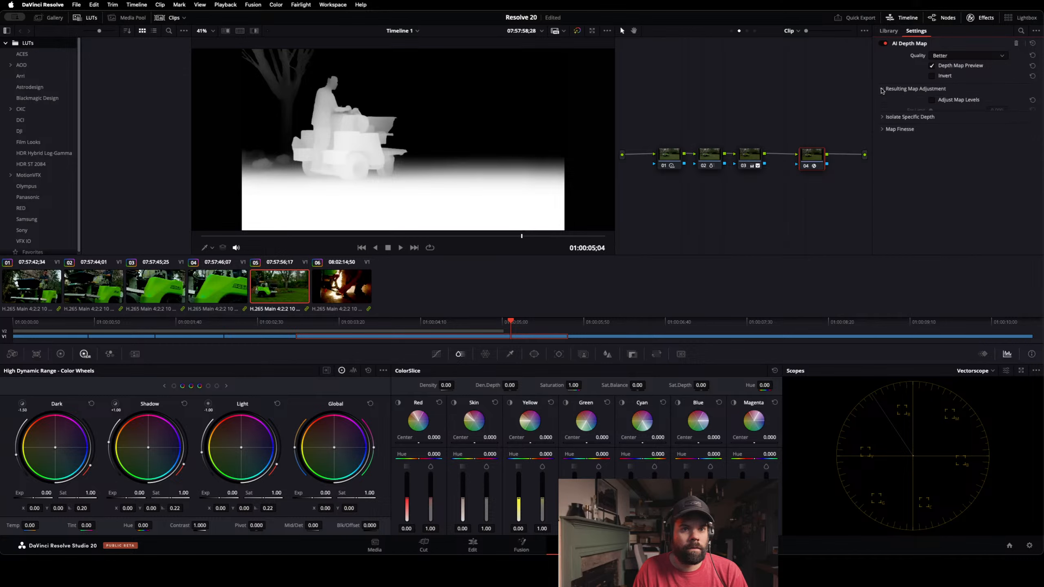
left_click(932, 100)
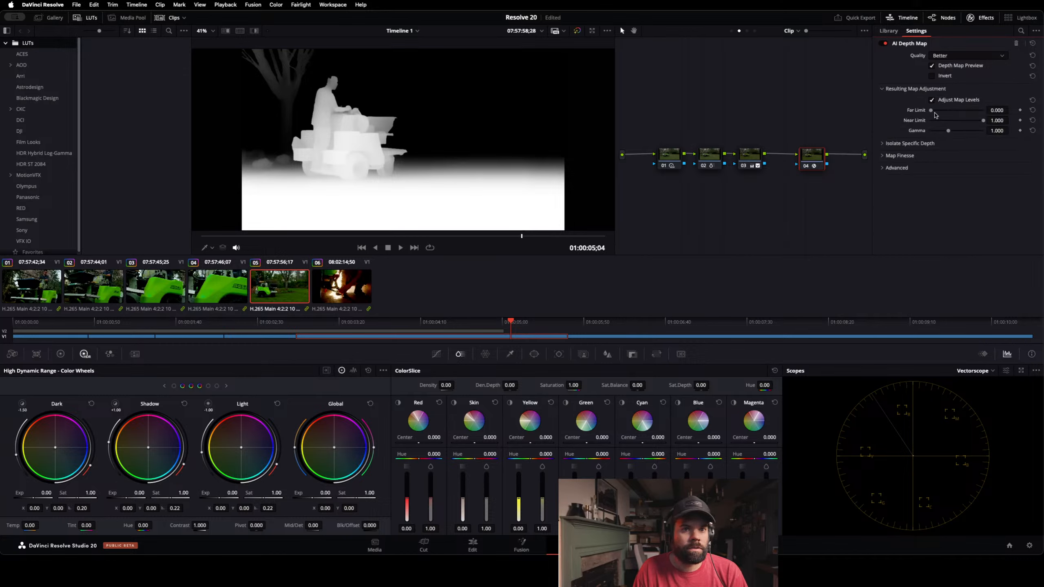
left_click_drag(931, 111, 929, 114)
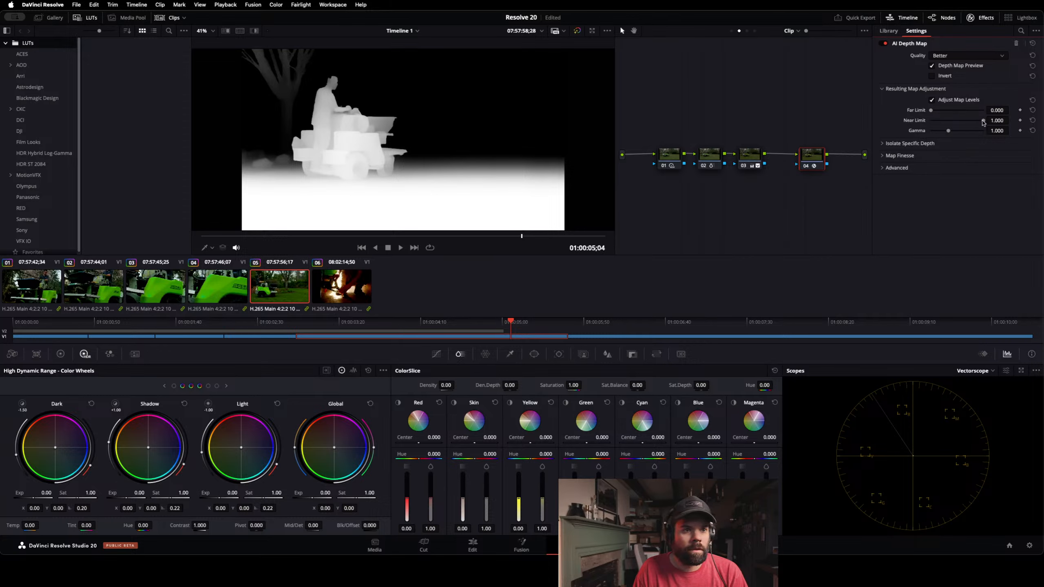
left_click_drag(982, 122, 948, 135)
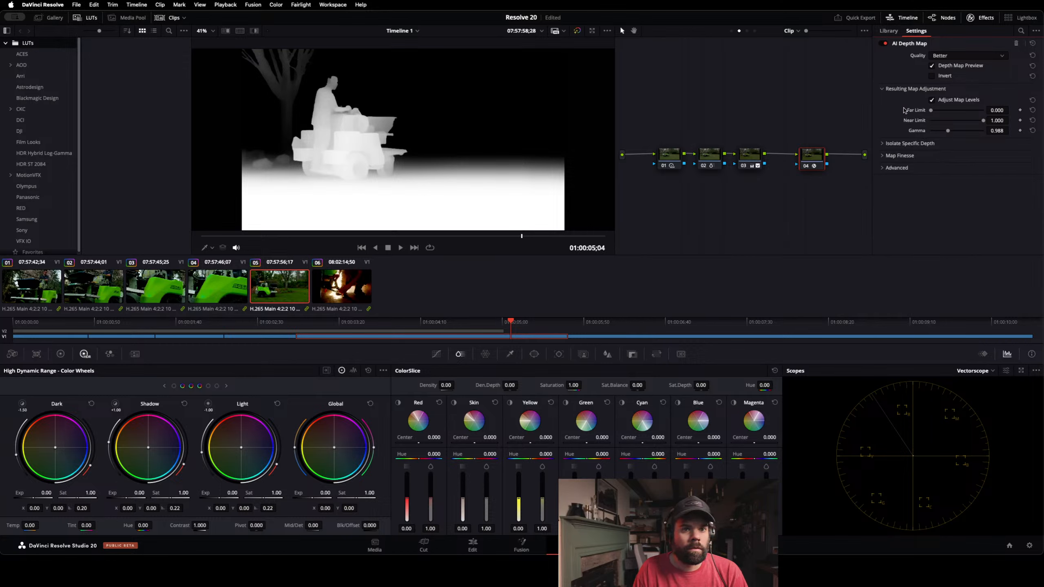
left_click(882, 89)
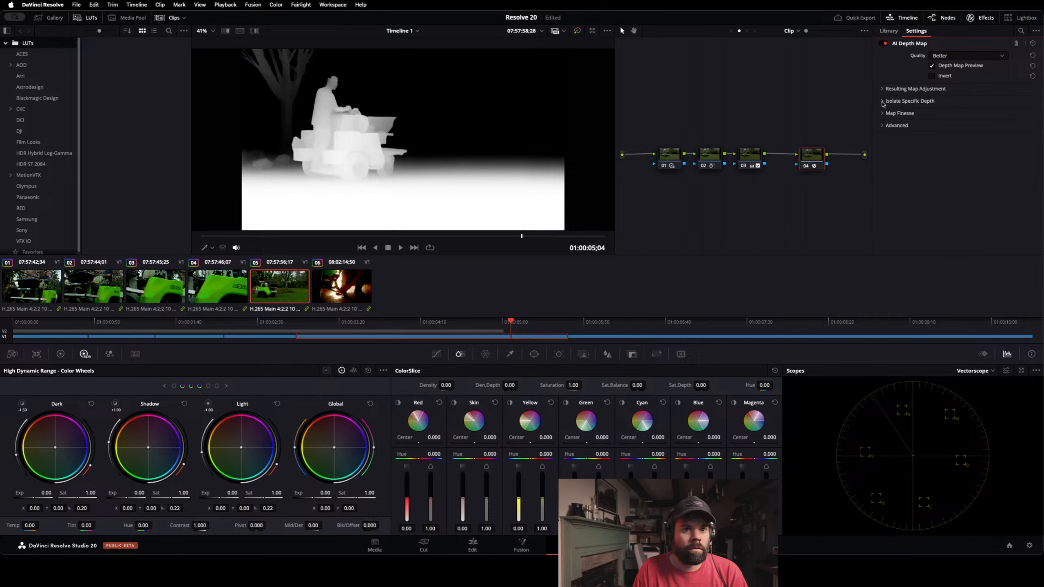
Step: Enable depth isolation with target depth 0.442, tolerance 0.605 and softness 0.225
left_click(882, 102)
left_click(939, 114)
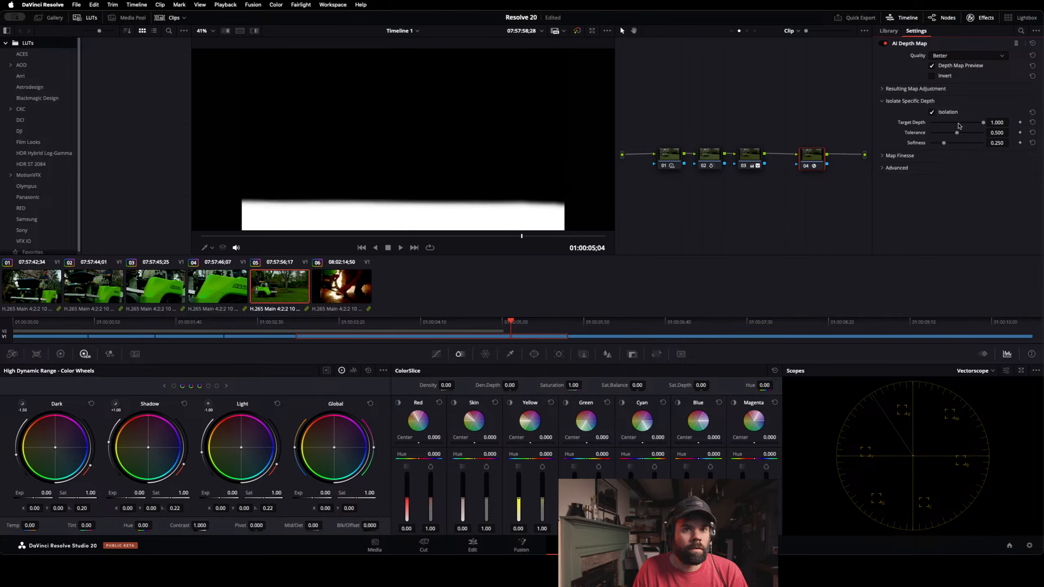
left_click_drag(982, 124, 942, 144)
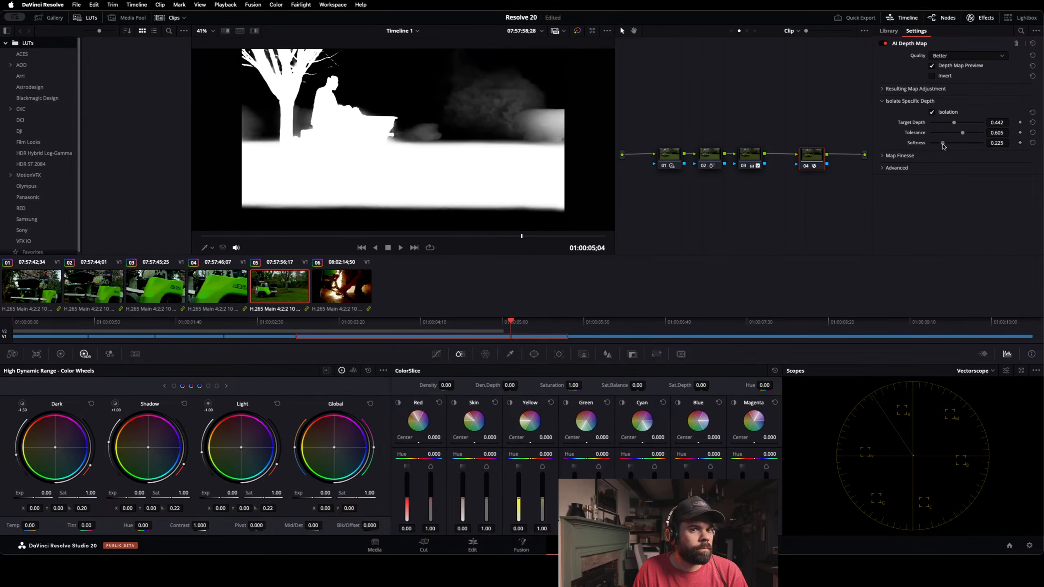
left_click(882, 101)
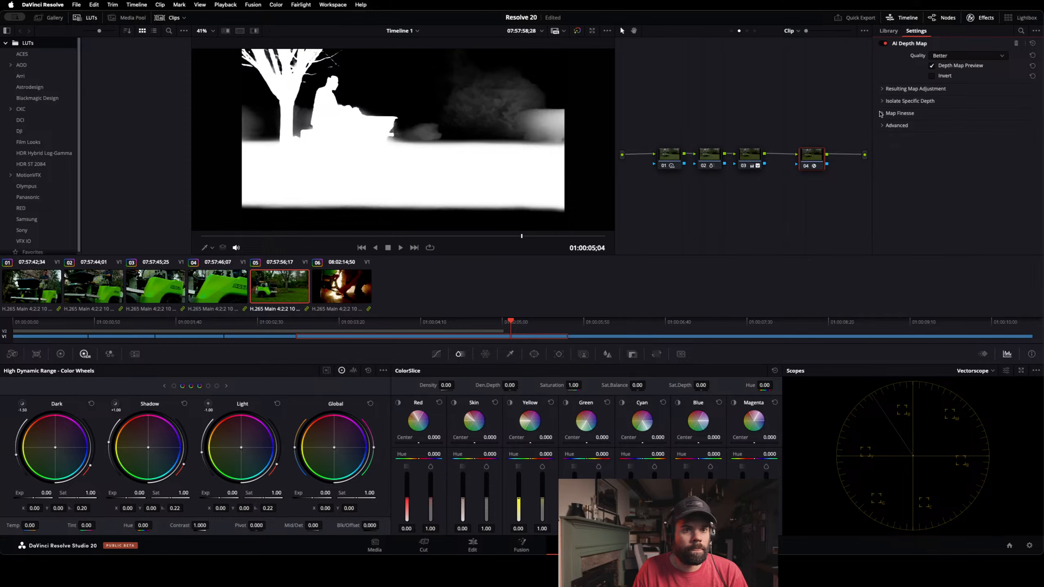
Step: Review the Map Finesse and Advanced options of the depth map, and invert the map
left_click(882, 114)
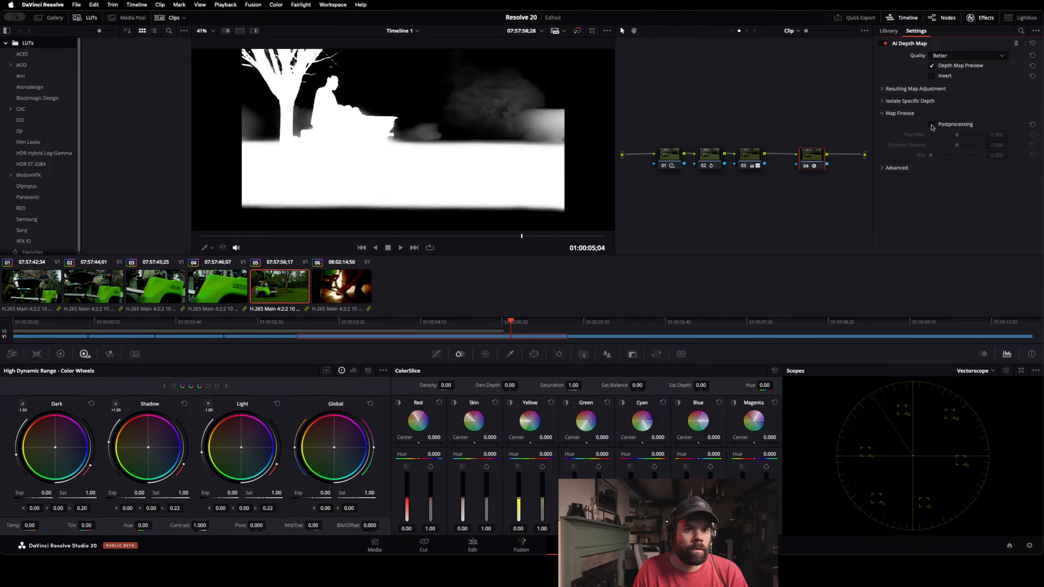
left_click(883, 169)
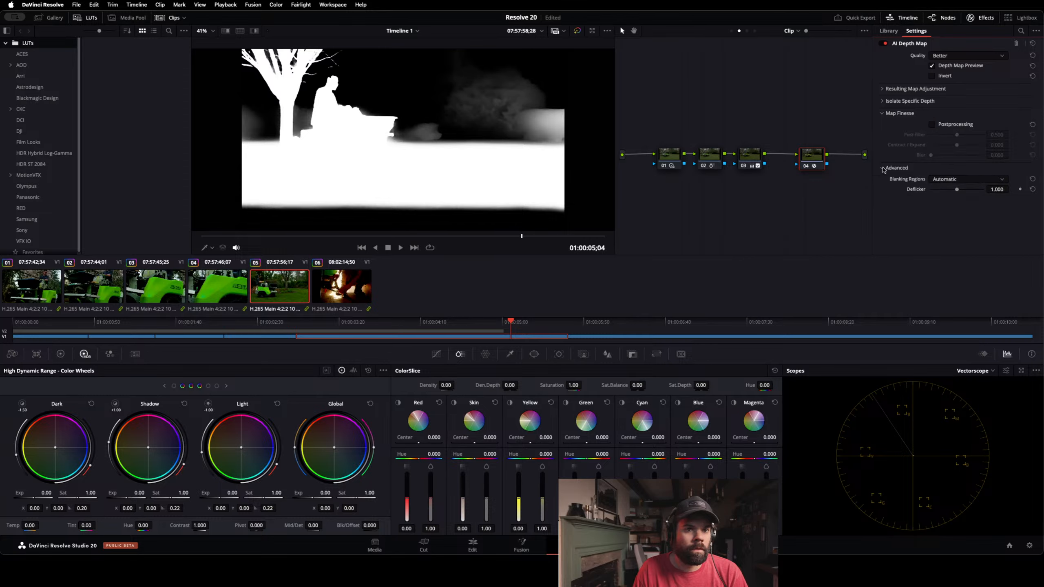
left_click(955, 180)
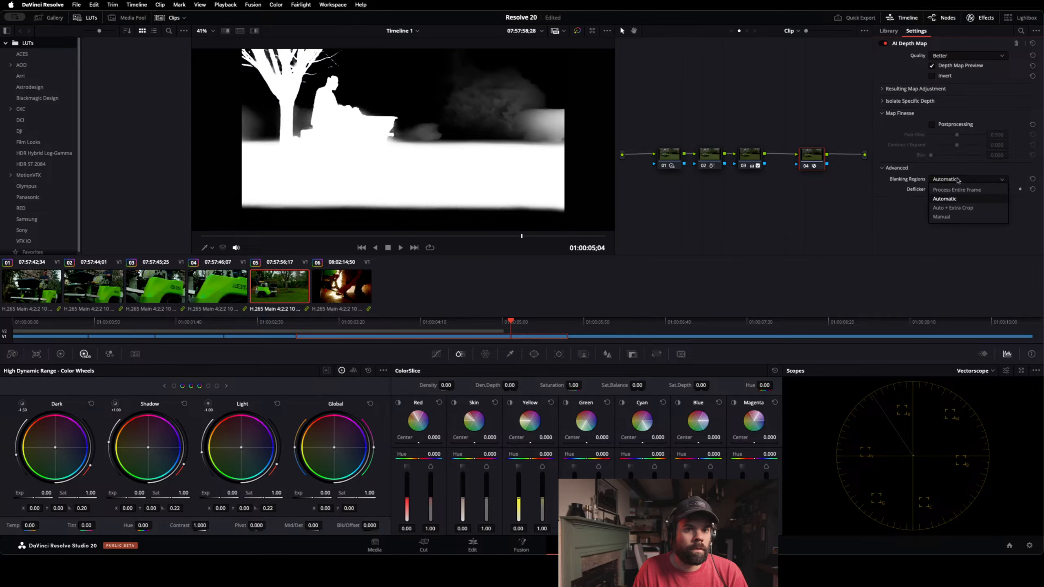
left_click(885, 168)
left_click(886, 168)
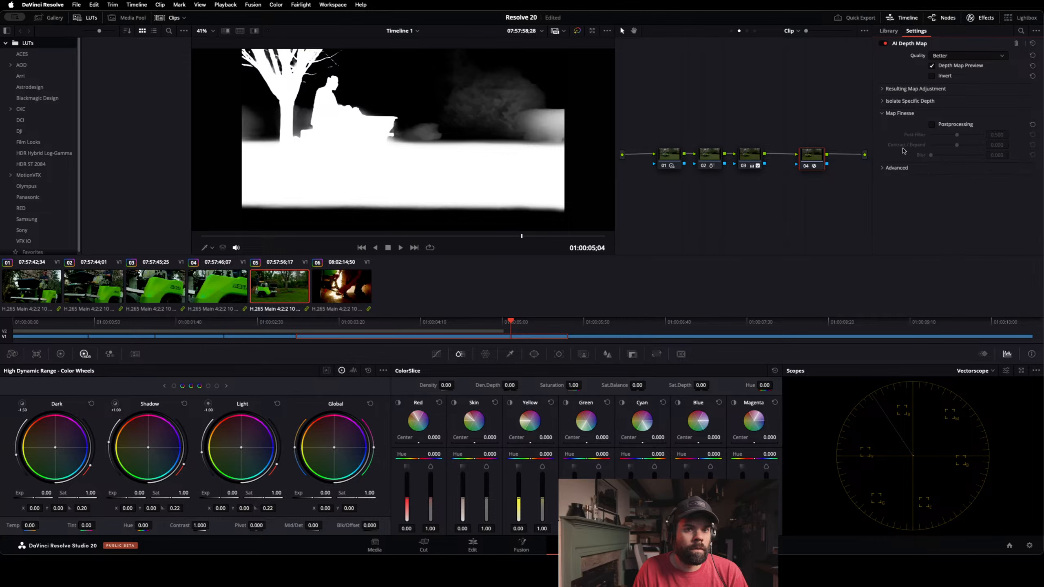
left_click(884, 114)
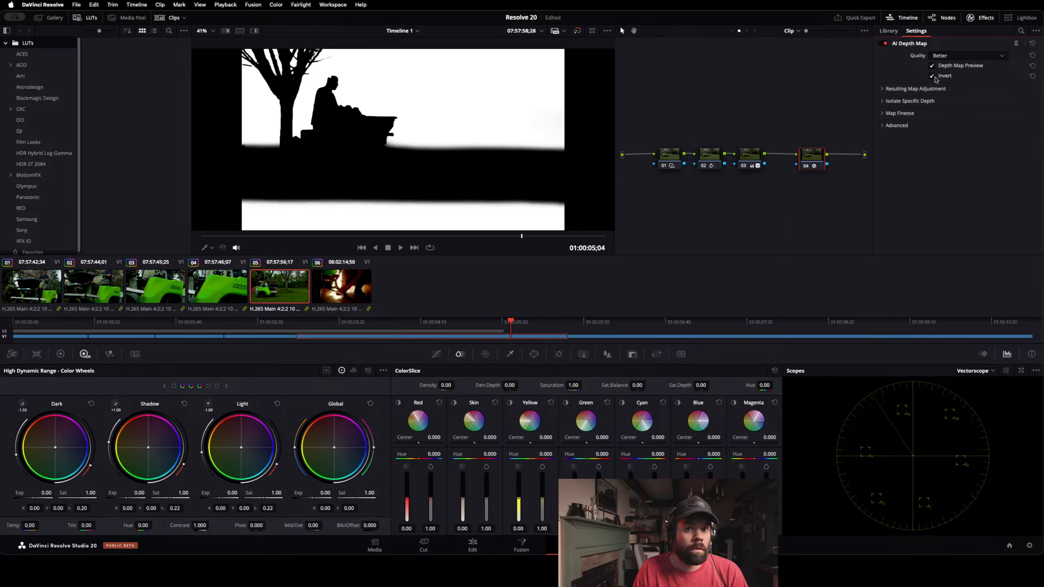
Step: Turn off the depth map inversion and remove the Depth Map effect from node 04
left_click(932, 76)
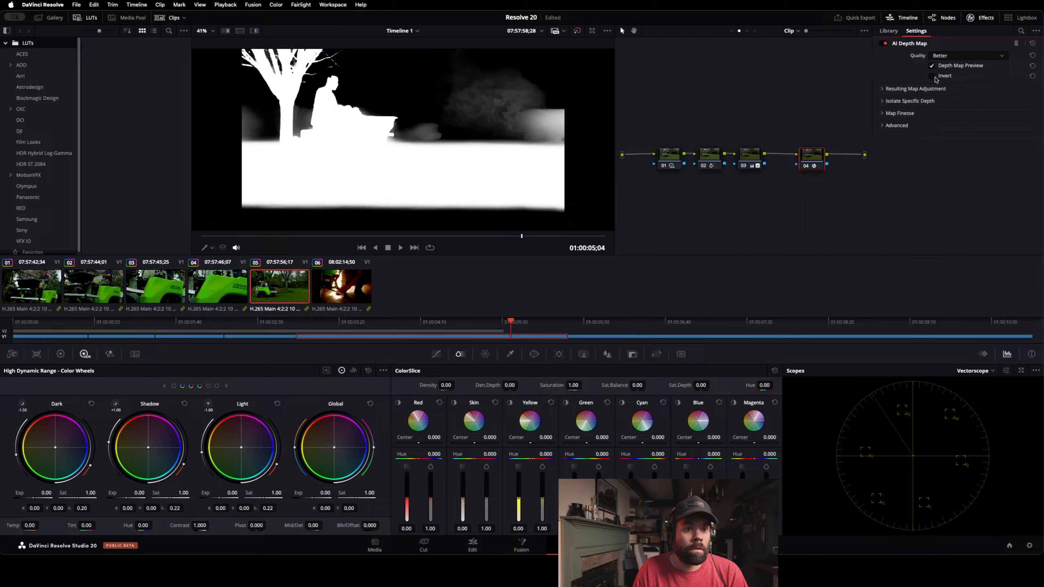
left_click(210, 249)
left_click(226, 261)
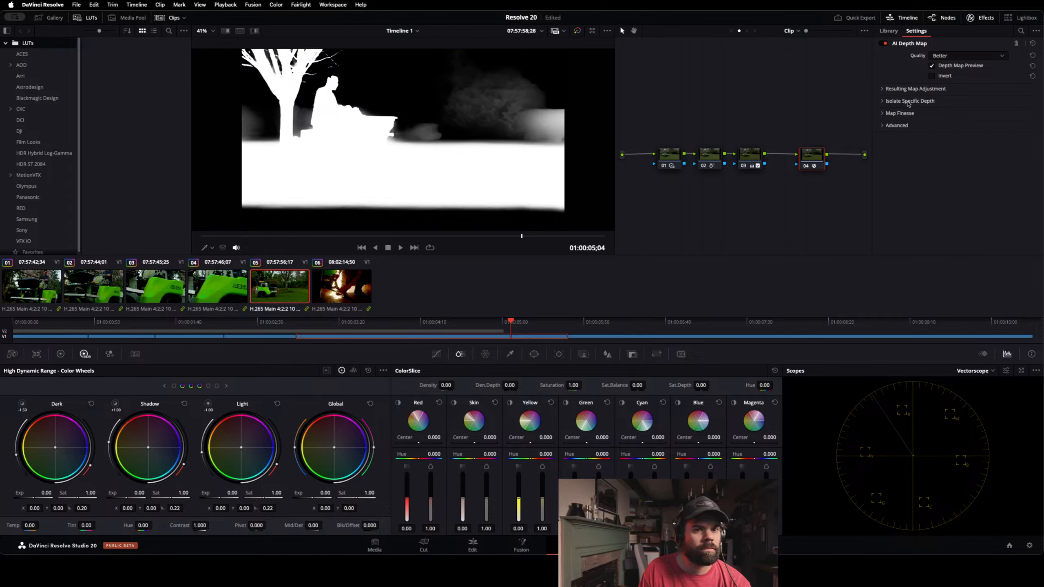
left_click(888, 31)
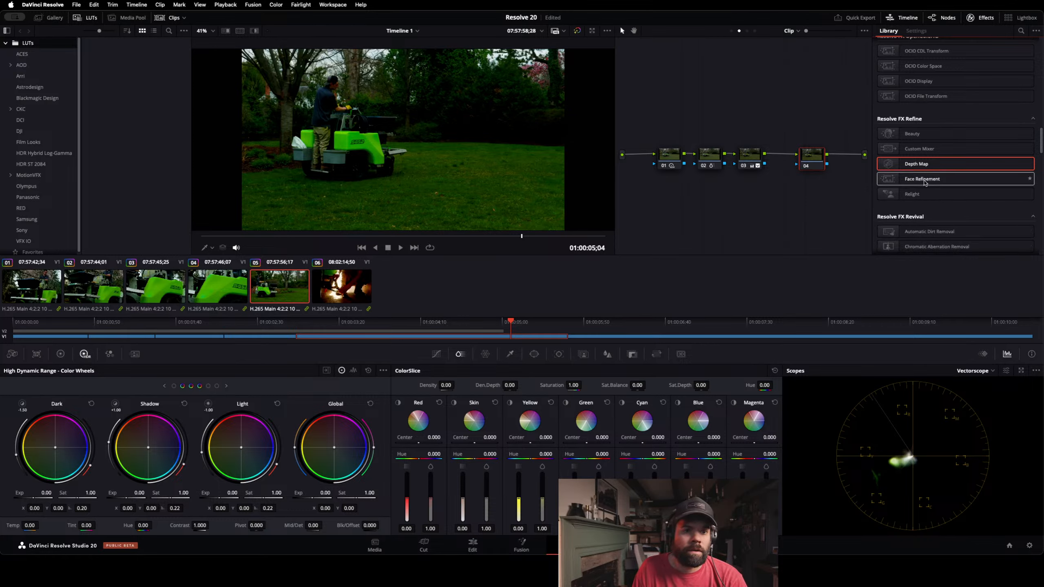
Step: Look through the Resolve FX categories in the effects library, from Refine through Revival, Sharpen, Stylize, Transform and Warp to the third-party plugins
scroll(935, 186, "down", 5)
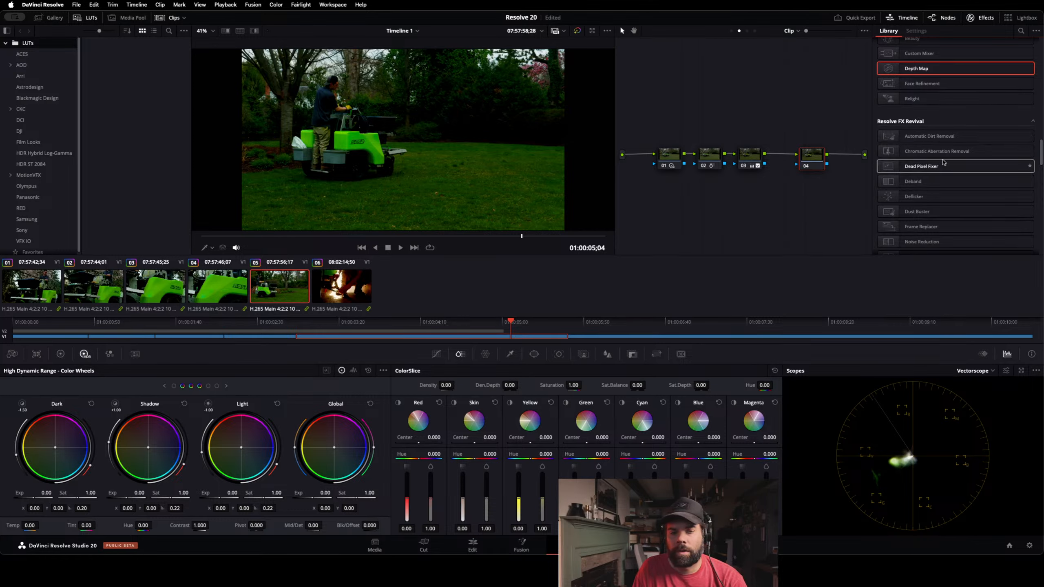
scroll(938, 187, "down", 3)
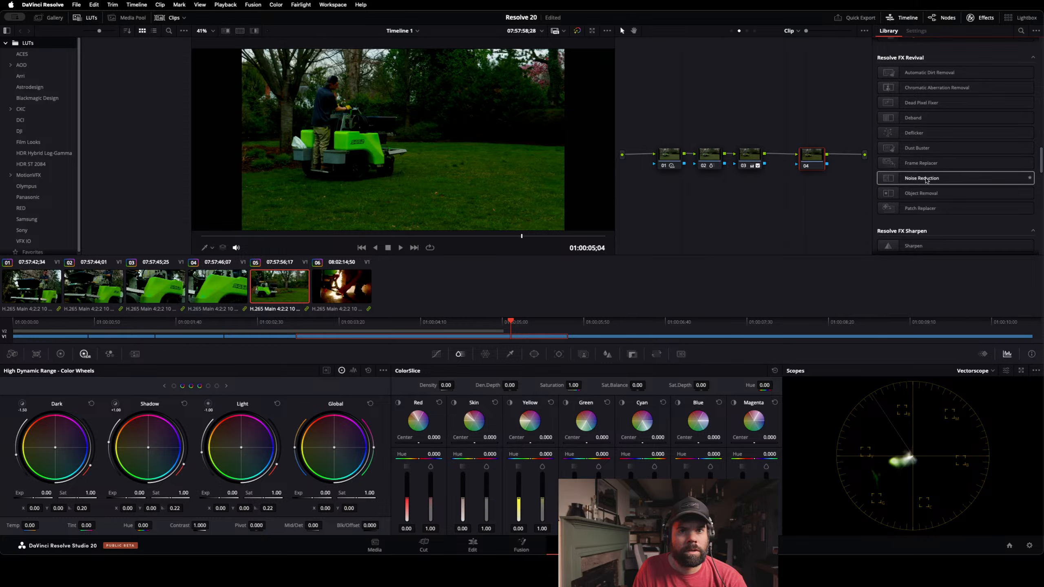
scroll(940, 193, "down", 3)
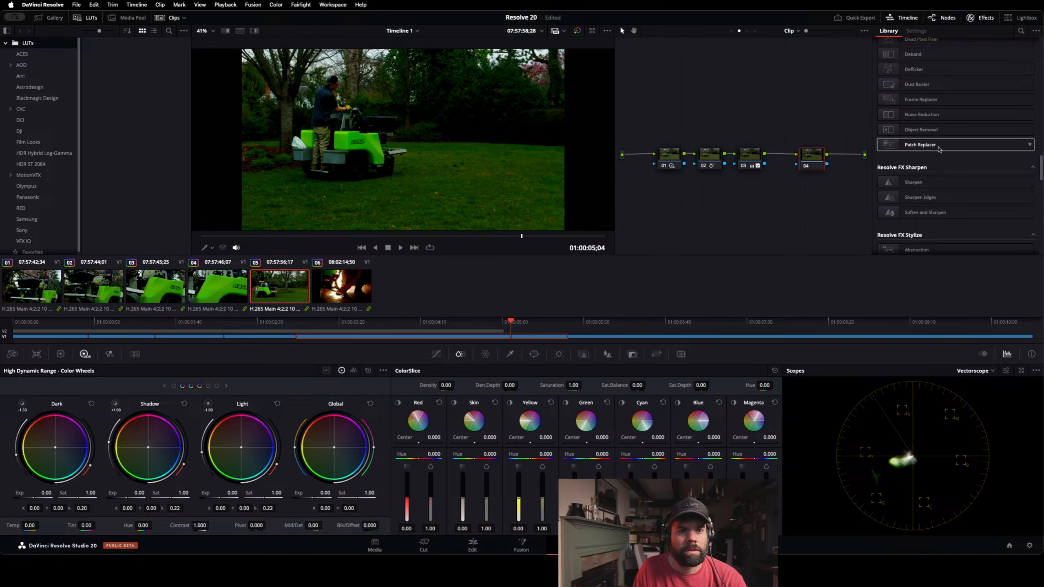
scroll(939, 149, "down", 4)
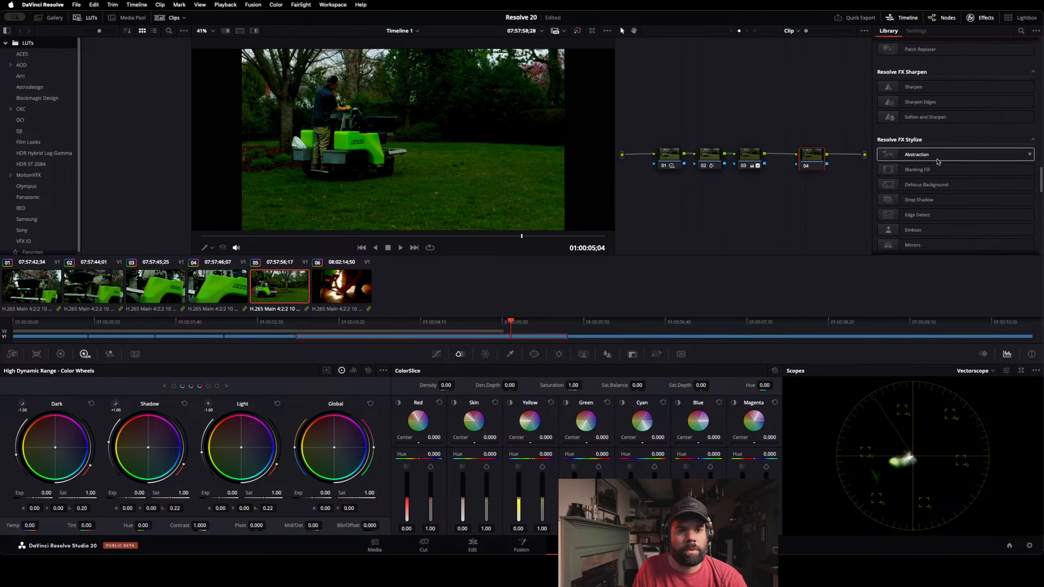
scroll(938, 160, "down", 12)
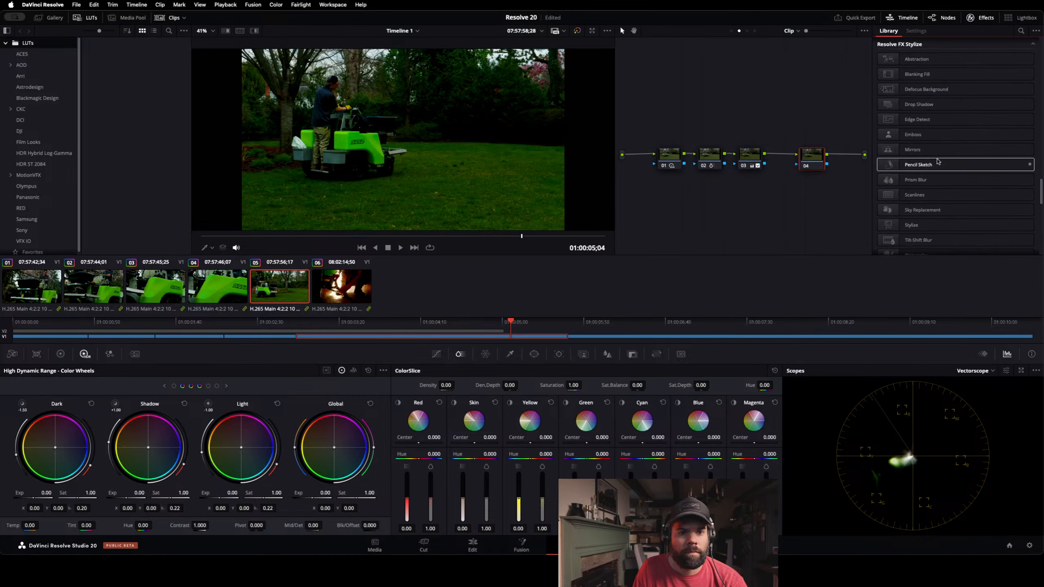
scroll(938, 161, "down", 11)
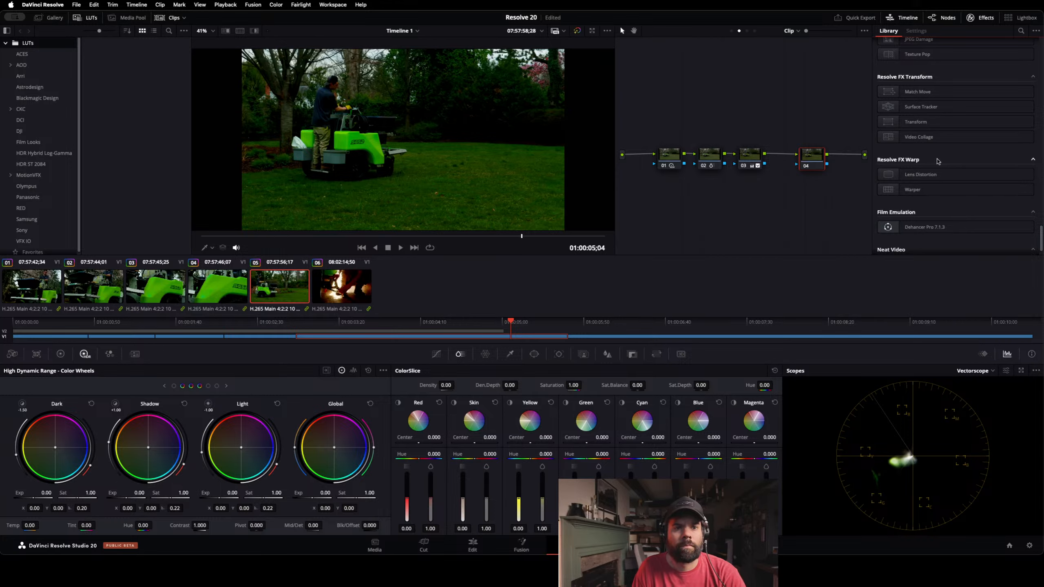
scroll(938, 160, "down", 2)
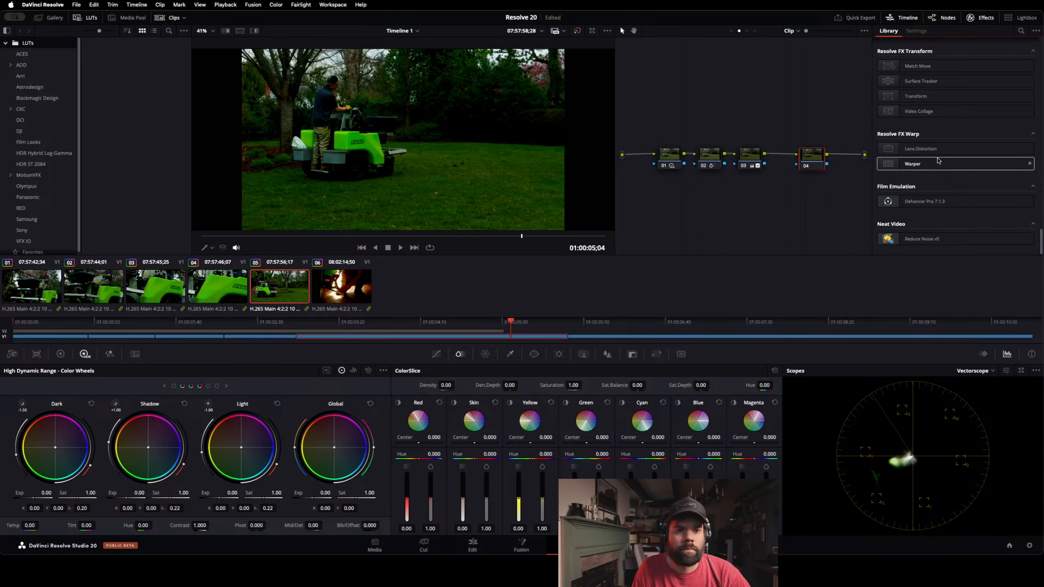
scroll(938, 162, "up", 20)
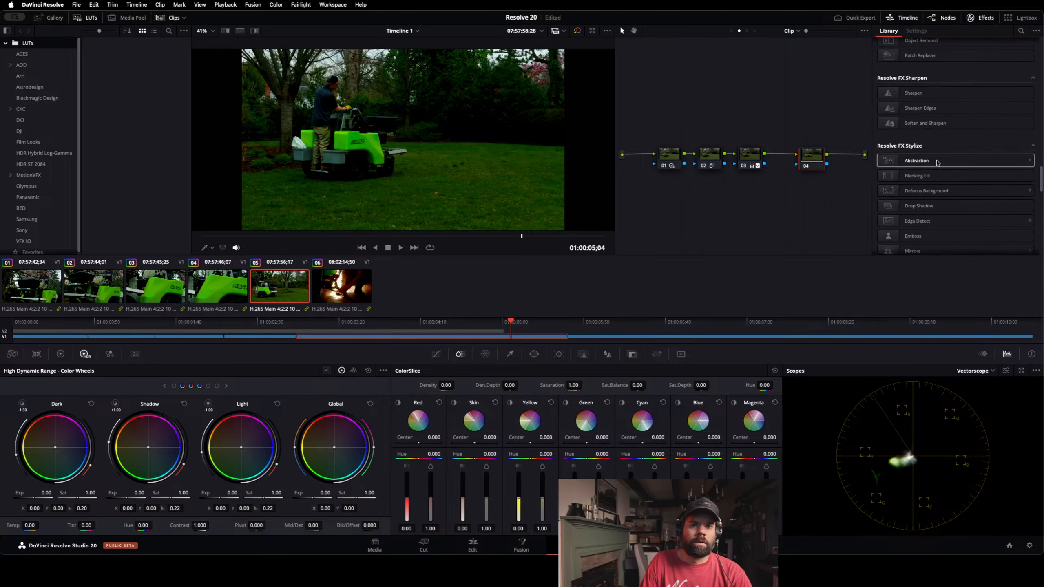
scroll(938, 163, "up", 17)
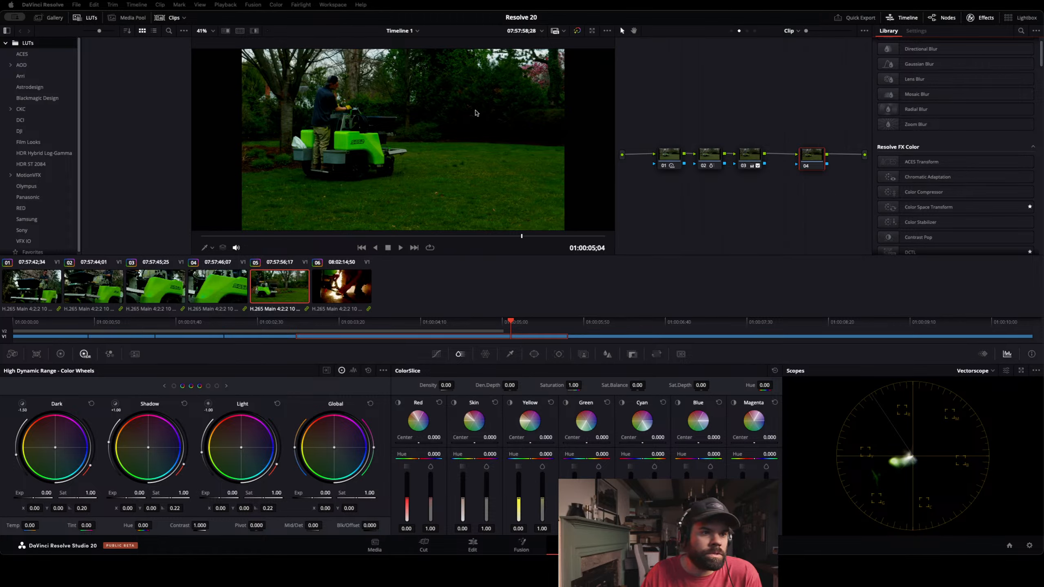
Step: Apply the Depth Map effect from Resolve FX Refine to node 04 again
left_click(812, 157)
scroll(946, 155, "down", 10)
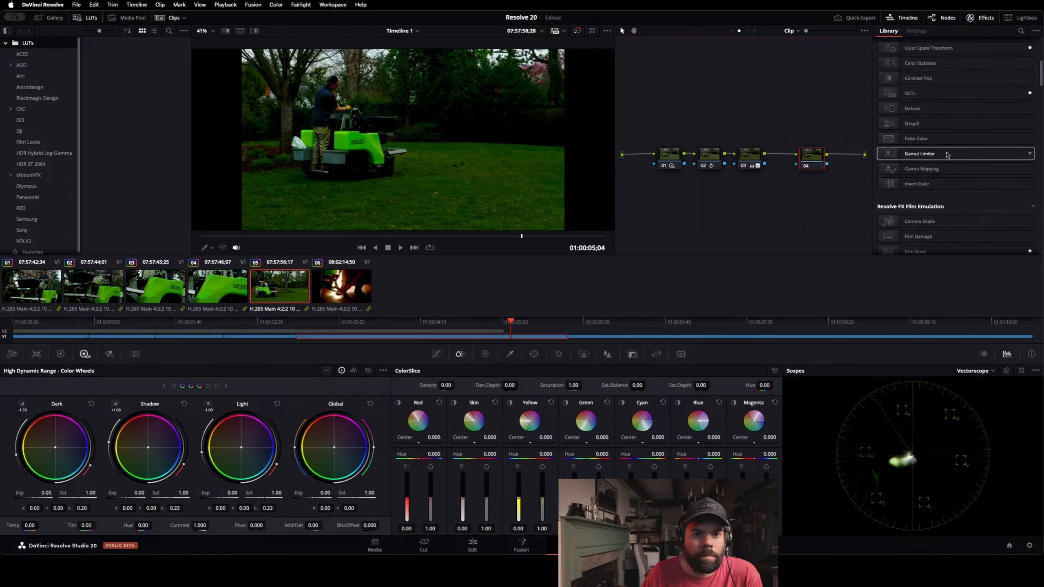
scroll(943, 154, "down", 10)
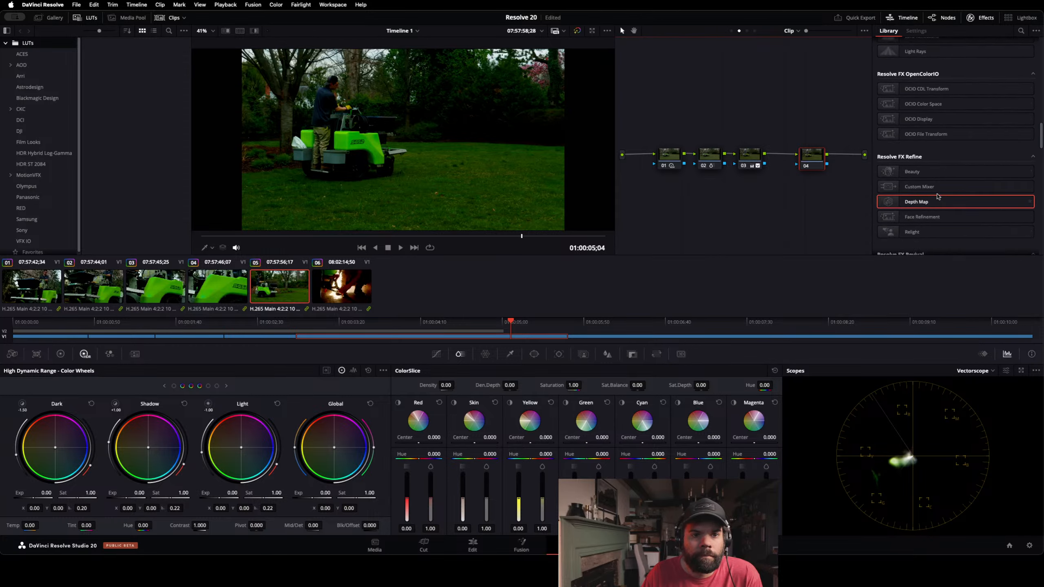
left_click_drag(935, 201, 813, 159)
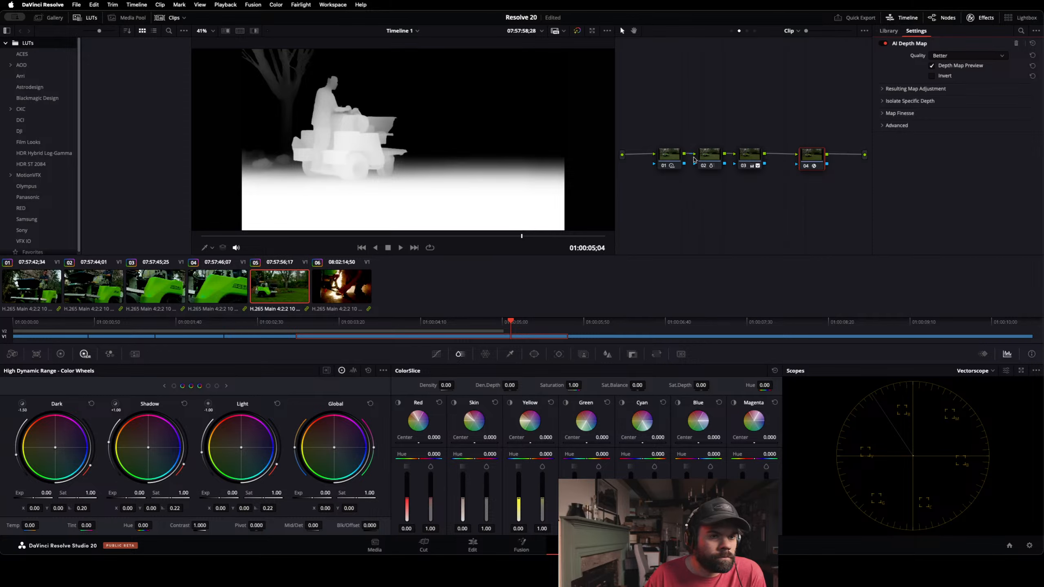
Step: Try primaries gamma values of -0.04 and 0.04 on node 01 while the depth map is previewed, and reset the gamma
left_click(674, 160)
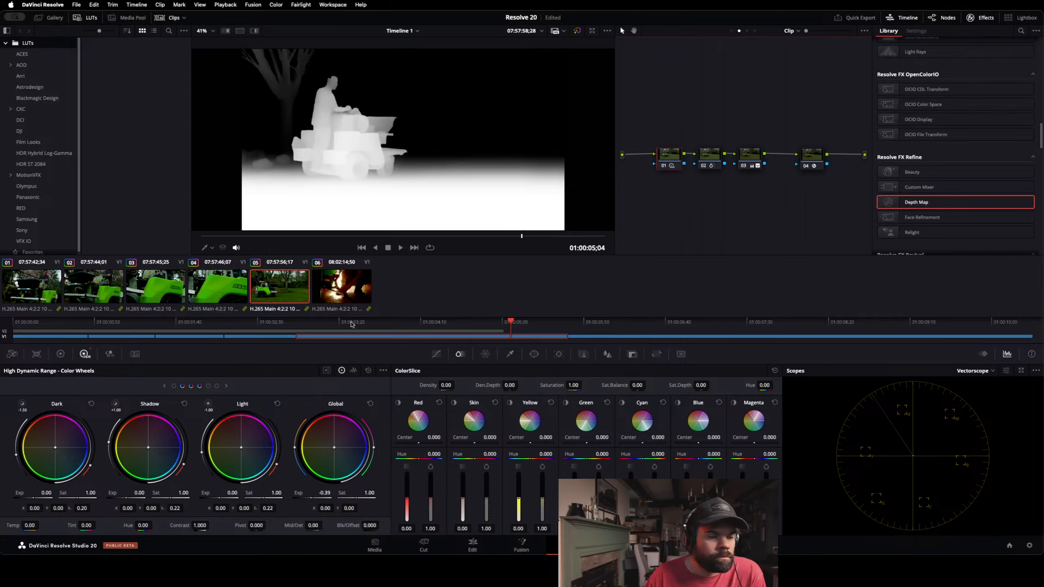
left_click(62, 355)
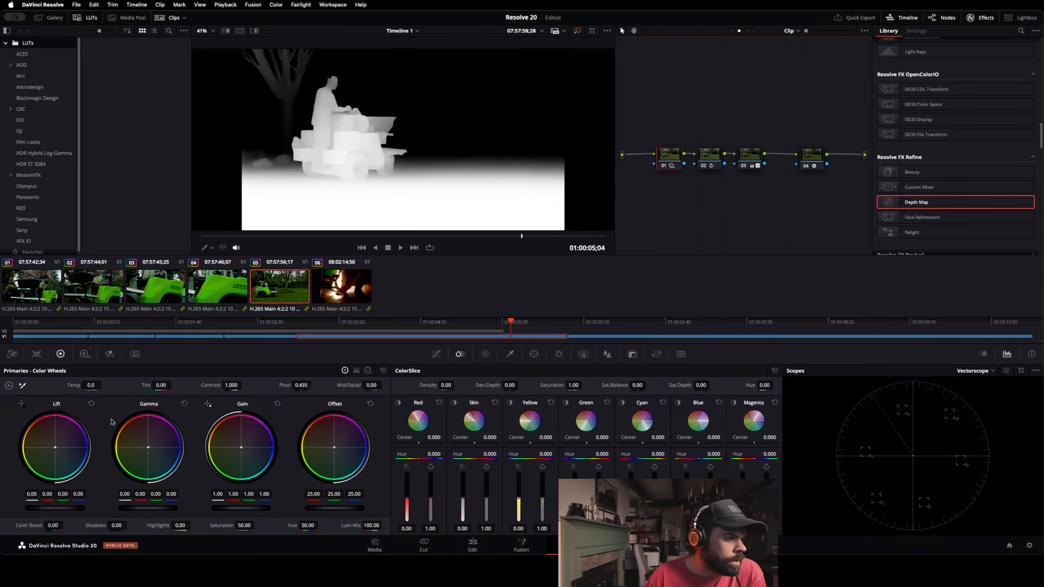
left_click_drag(164, 509, 146, 509)
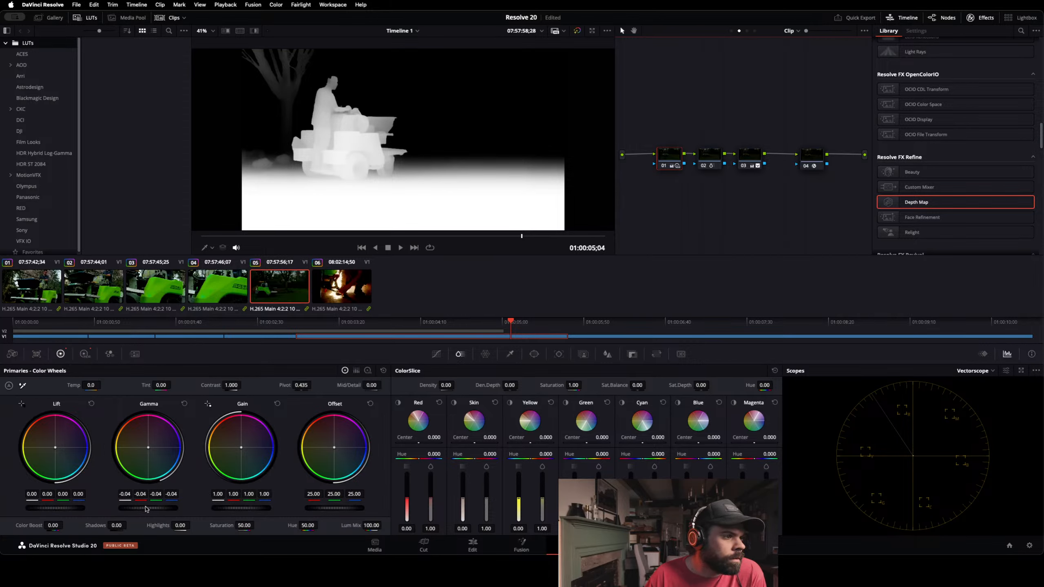
left_click_drag(146, 509, 146, 509)
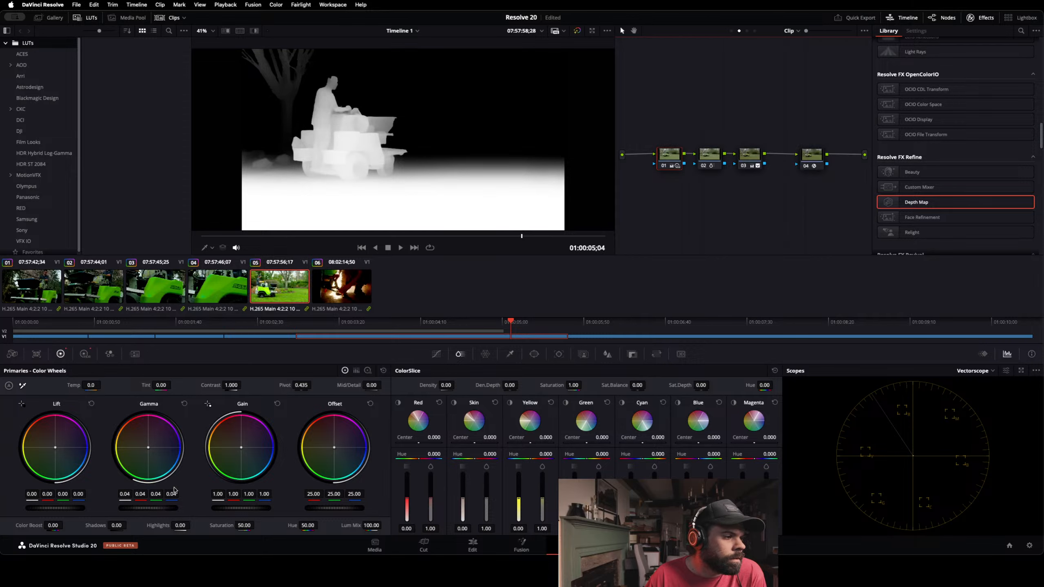
left_click(184, 404)
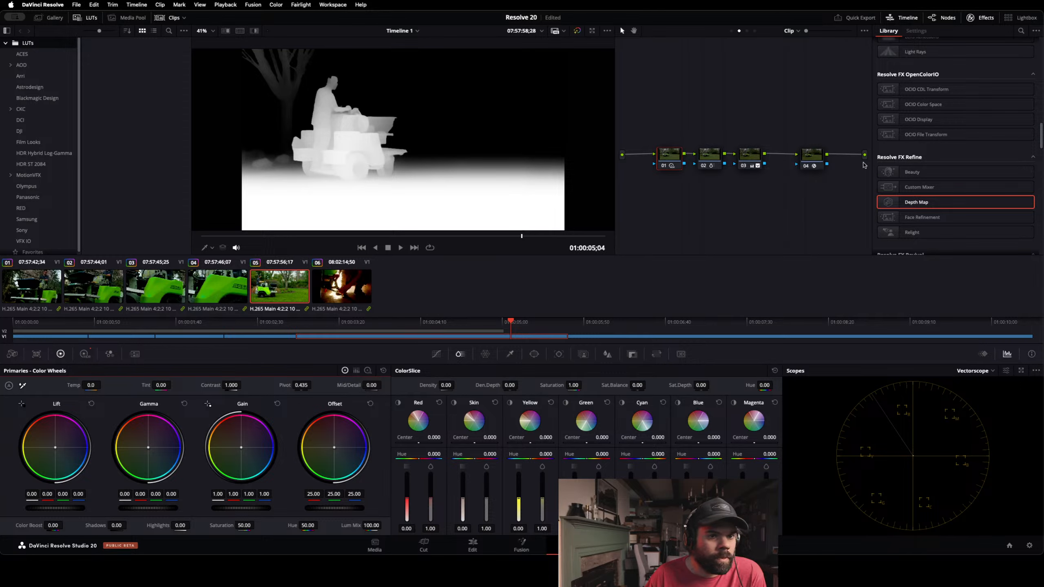
Step: Add a parallel node to node 03, connect its input directly to the source and place it below the main node chain
right_click(760, 166)
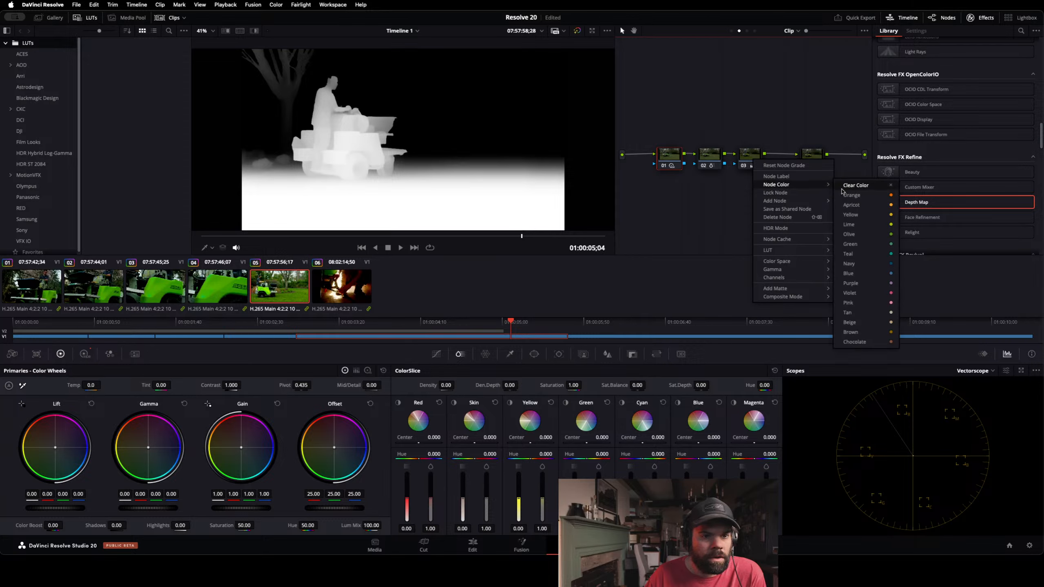
mouse_move(815, 200)
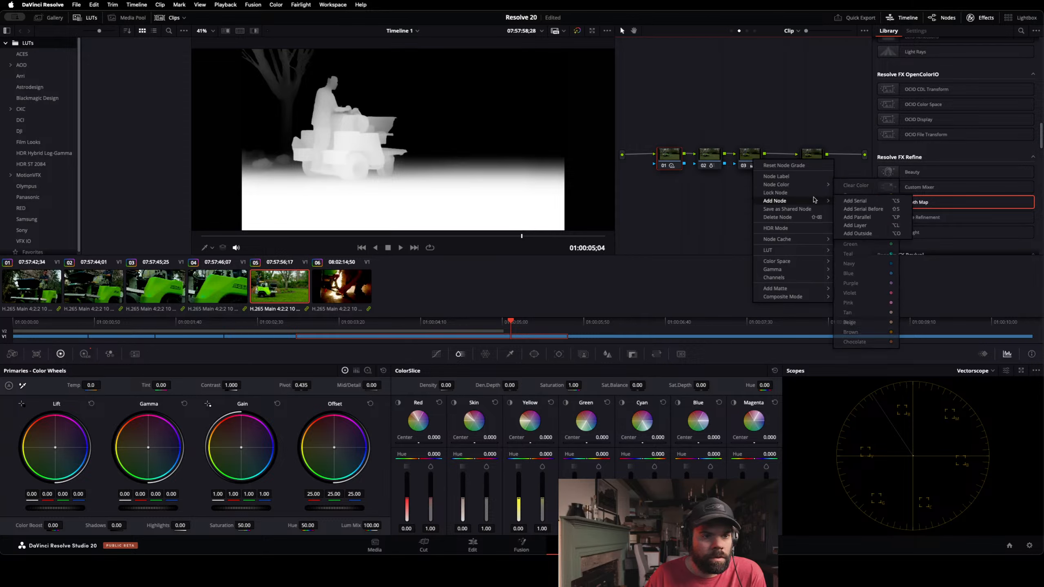
left_click(869, 217)
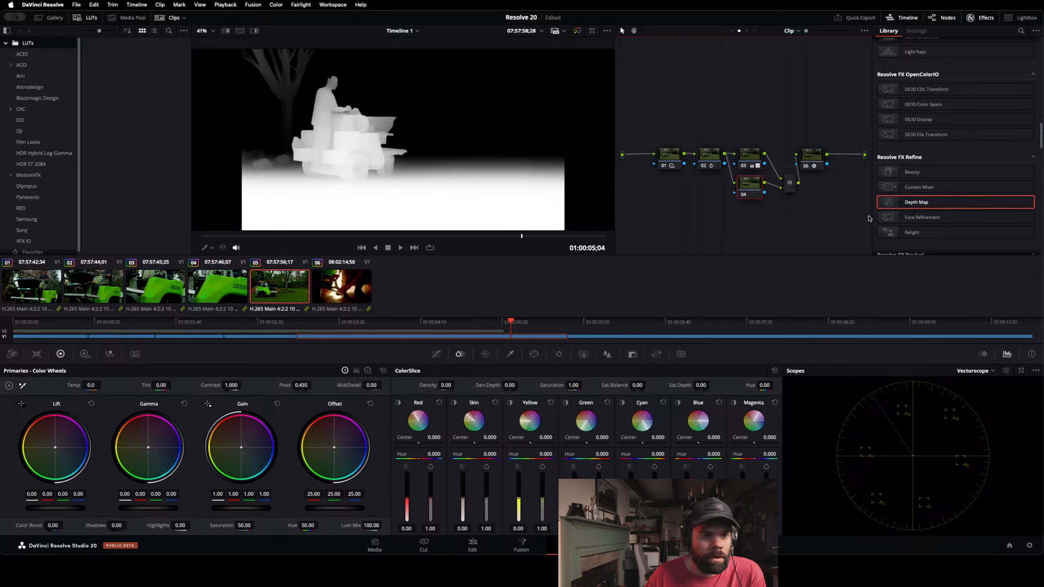
left_click(731, 176)
left_click_drag(736, 185, 623, 155)
left_click_drag(749, 191, 717, 210)
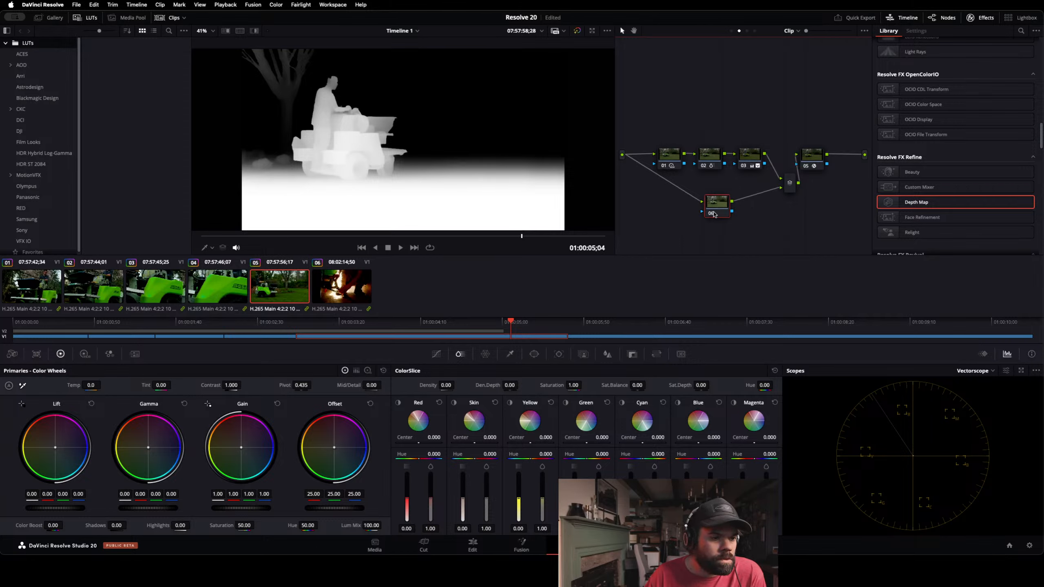
Step: Draw a closed four-point curve window over the foreground lawn on the new parallel node, extending slightly past the frame's side edges
left_click(486, 354)
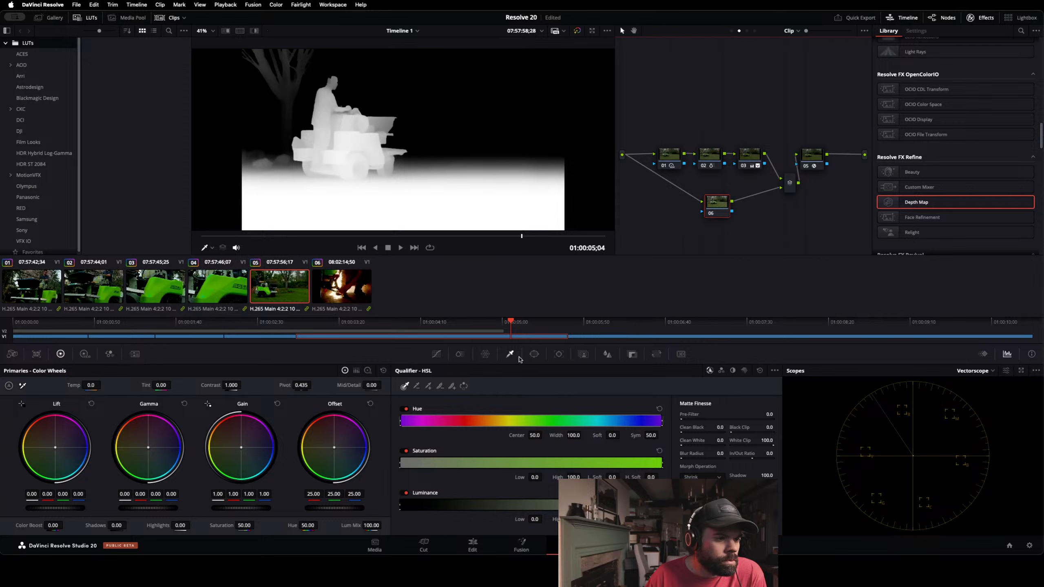
left_click(534, 355)
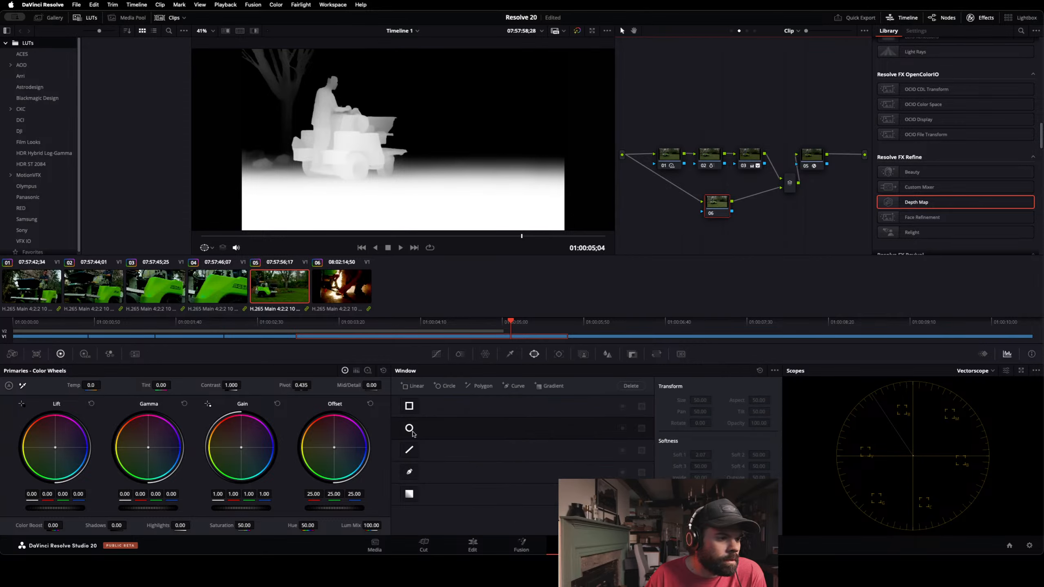
left_click(410, 472)
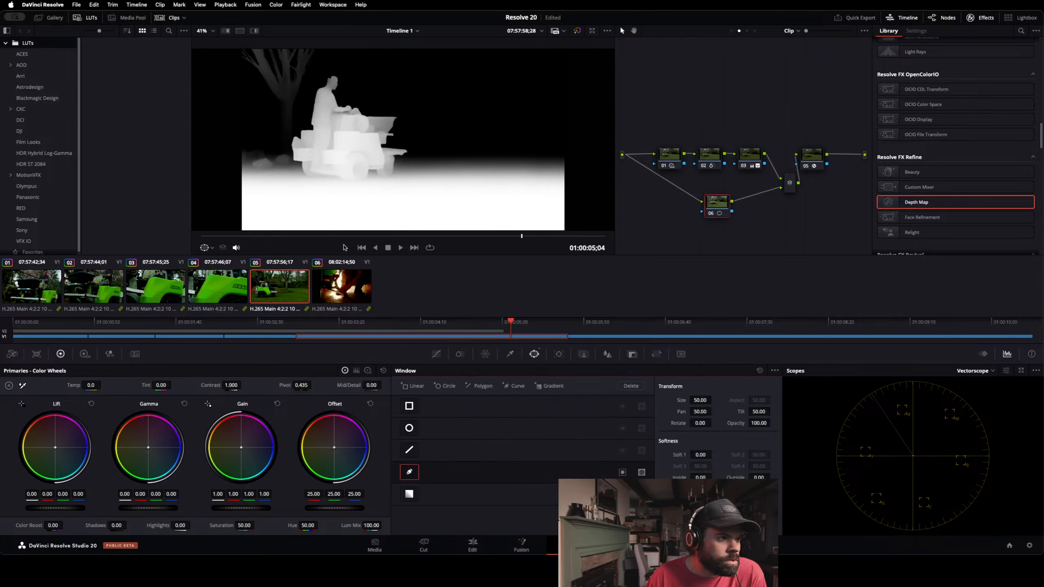
left_click(242, 172)
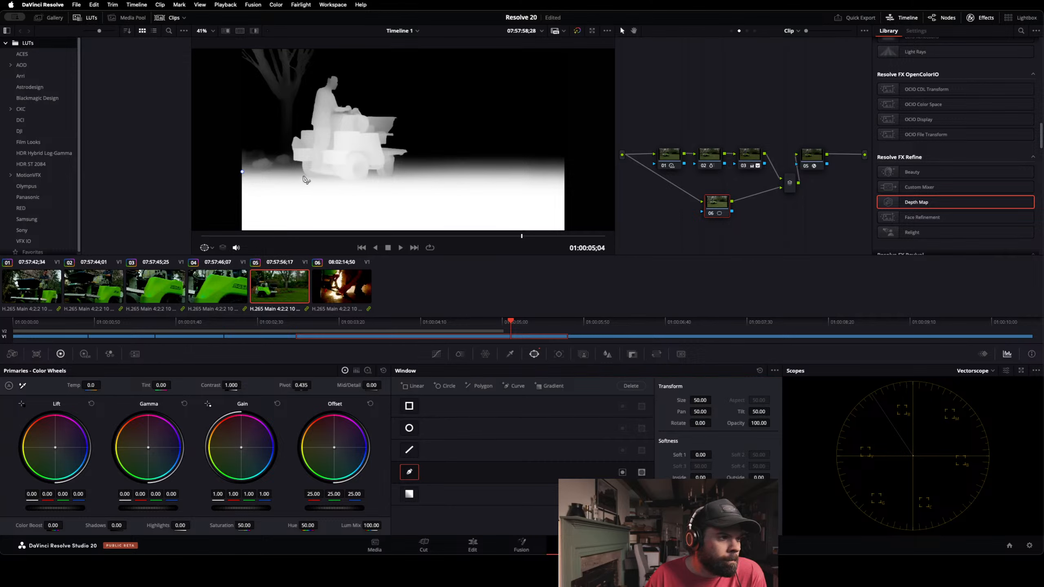
left_click(566, 179)
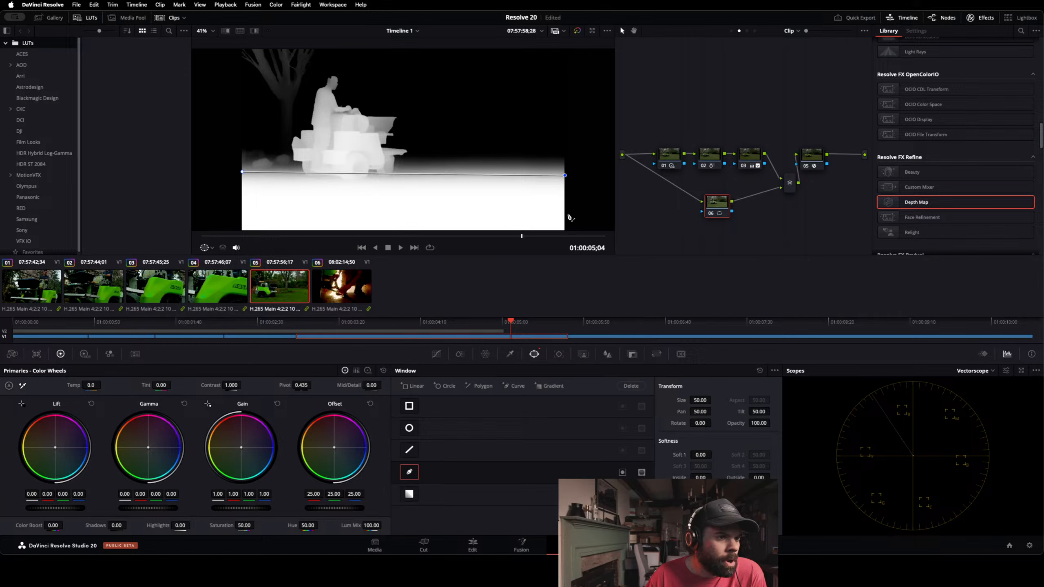
scroll(569, 218, "down", 4)
scroll(570, 217, "down", 1)
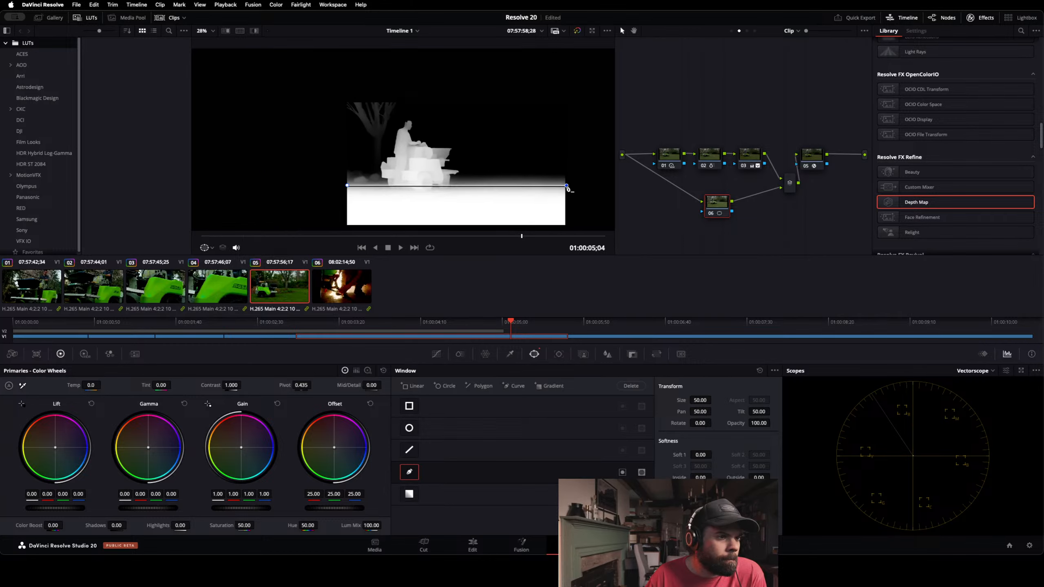
left_click(567, 225)
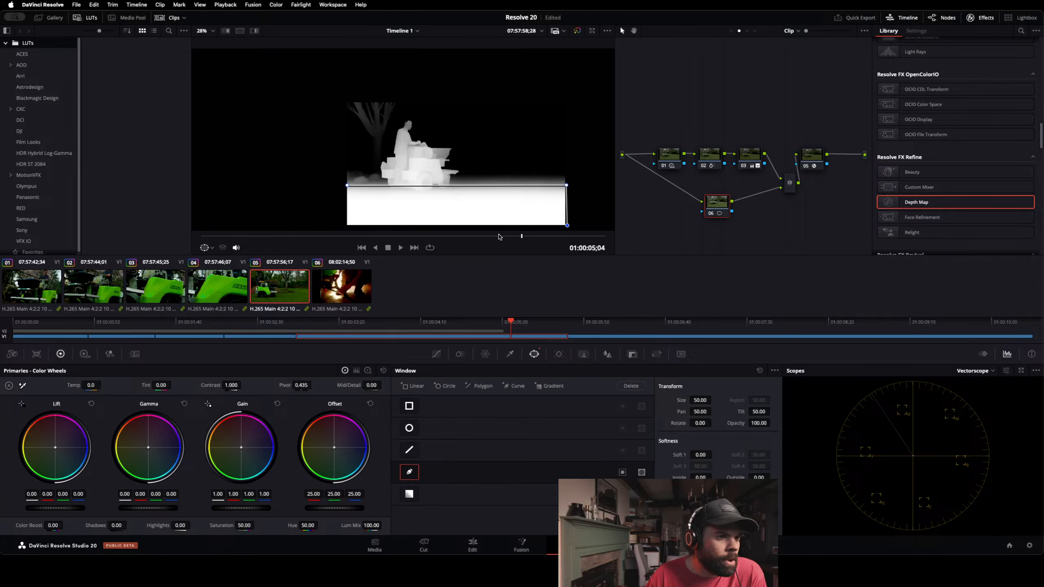
left_click(344, 226)
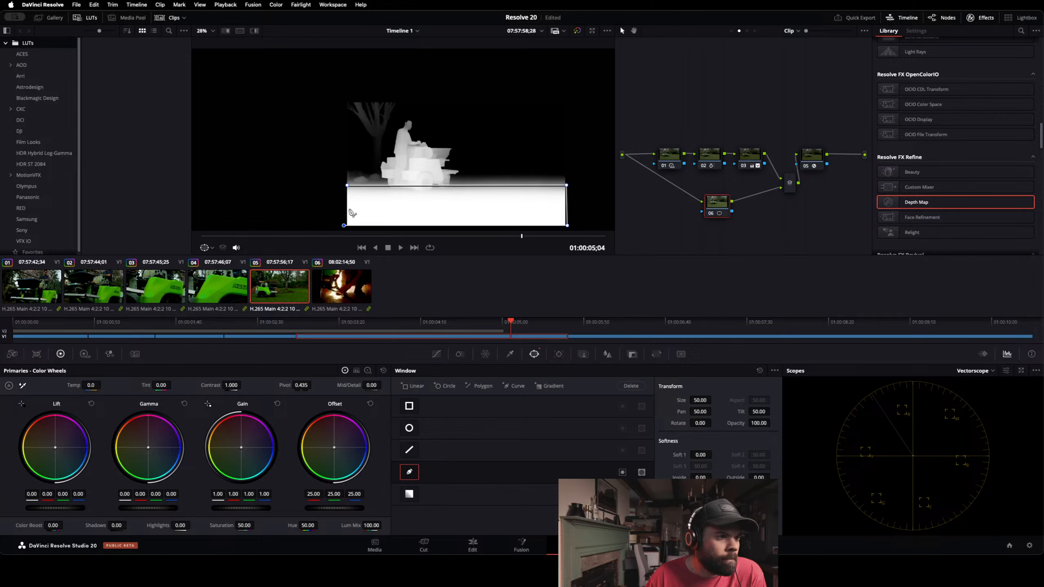
left_click(347, 186)
left_click_drag(346, 187, 344, 186)
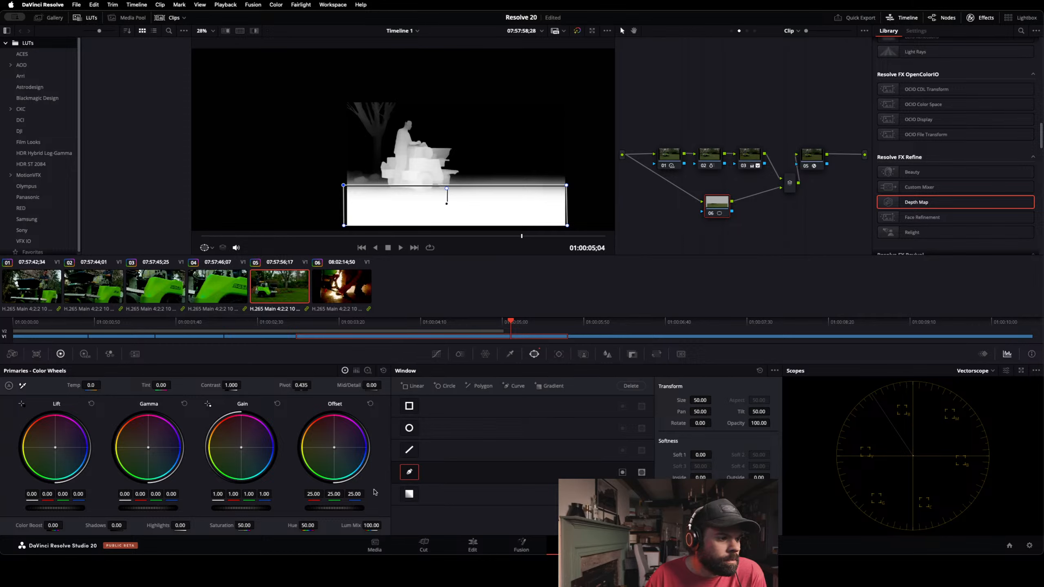
Step: Try lowering the Offset of the windowed parallel node to -21.50, and reset it
left_click_drag(340, 510, 338, 510)
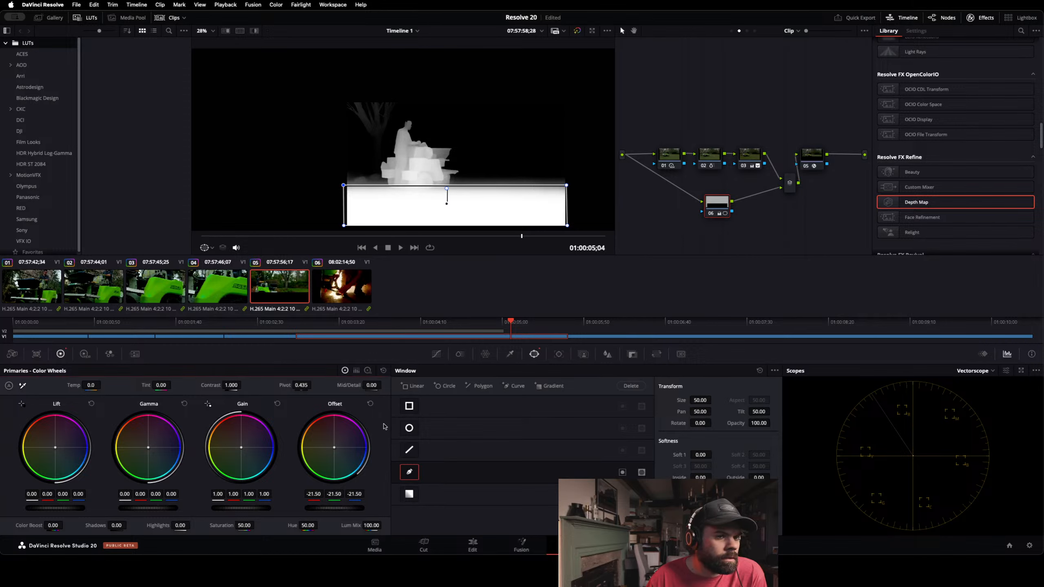
left_click(370, 405)
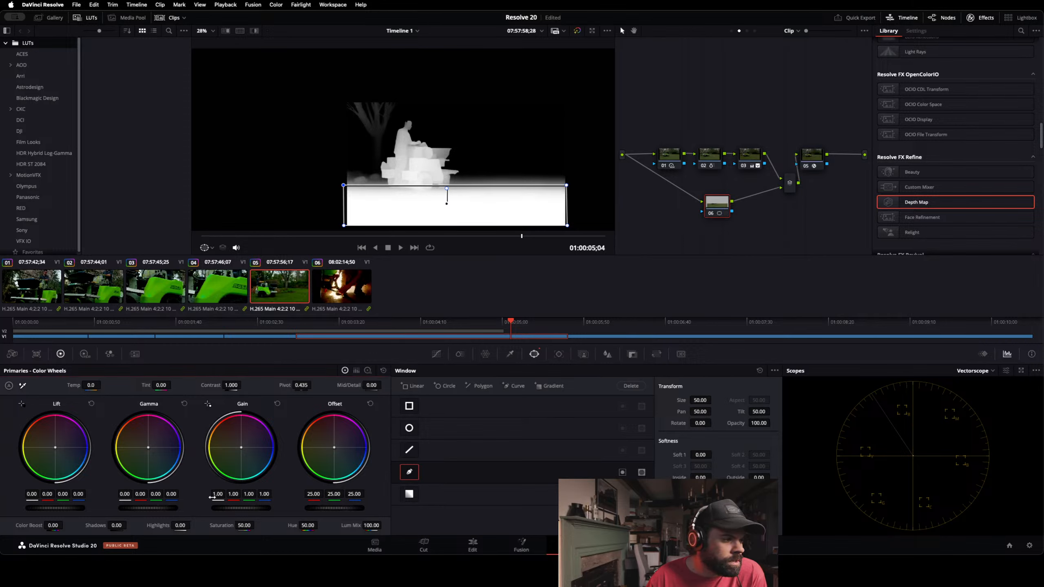
Step: Lower the Gain of the windowed parallel node to 0.68 and set its curve window's Soft 1 to 24.82
left_click_drag(251, 509, 248, 510)
double_click(247, 510)
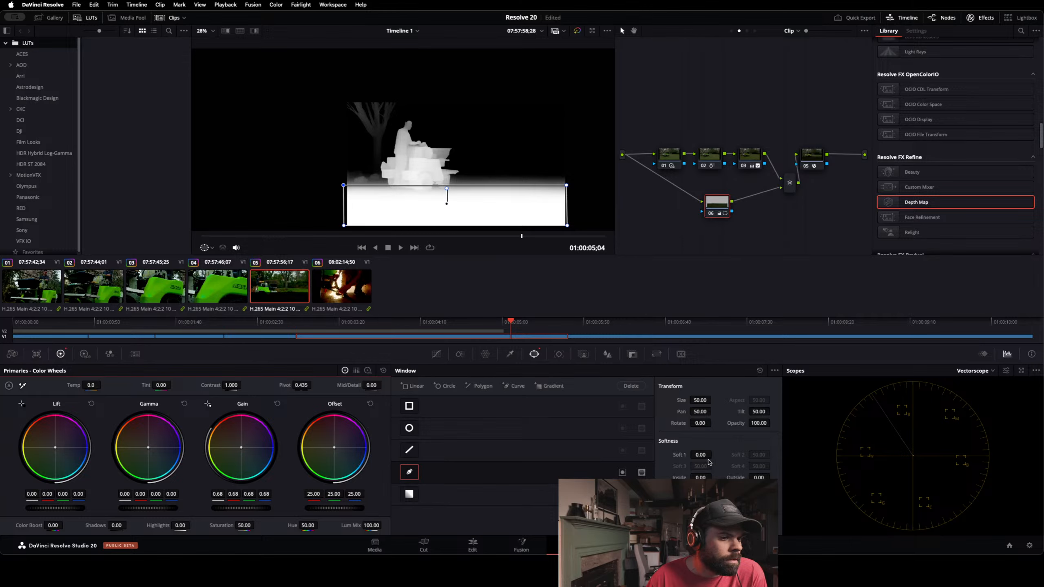
mouse_move(703, 454)
left_mouse_down()
mouse_move(714, 454)
mouse_move(702, 457)
left_mouse_up()
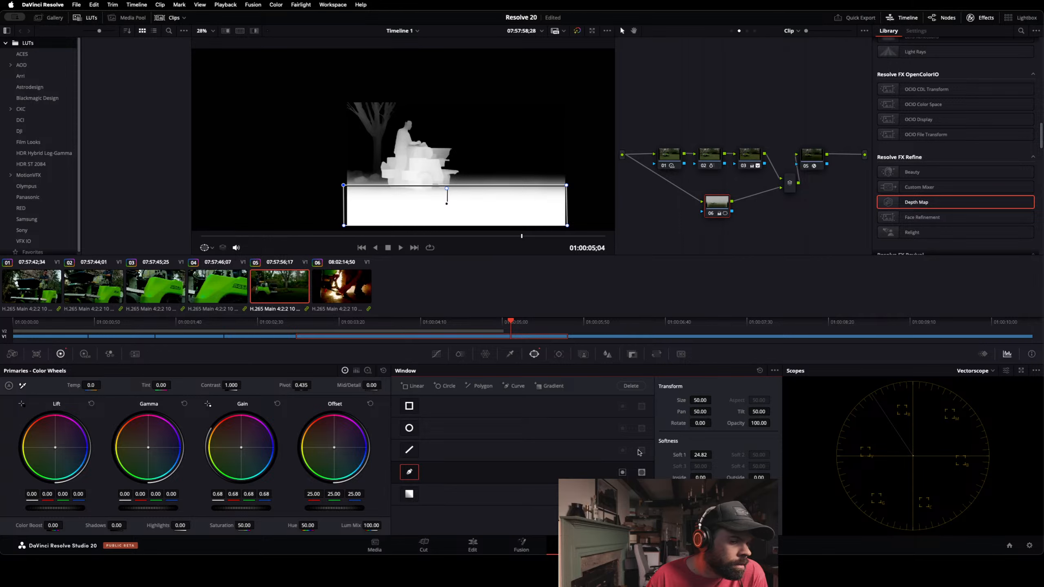
Step: Disable the Depth Map node, try lowering its Offset, and reset the Offset
left_click(806, 161)
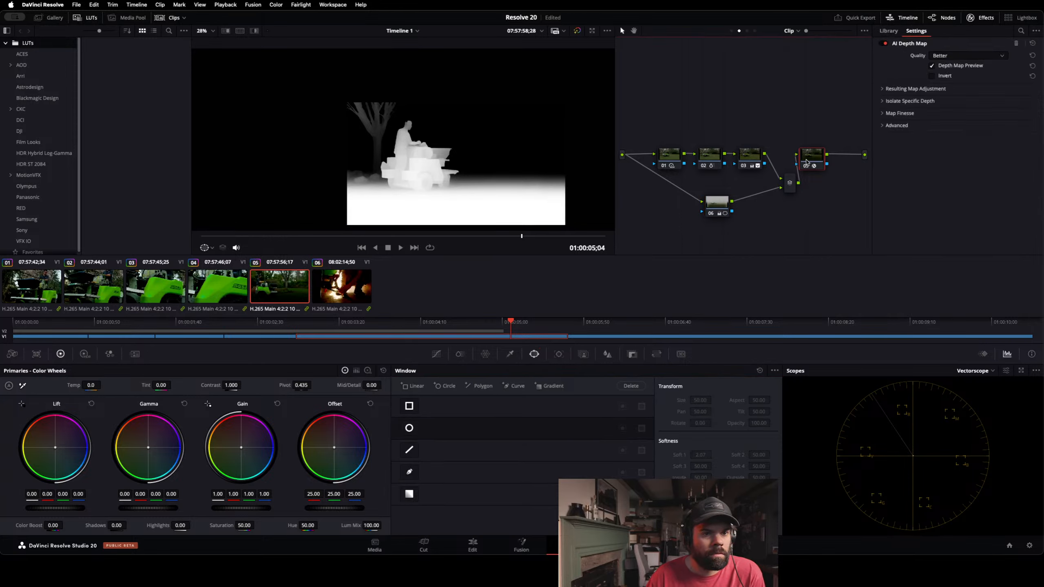
left_click(804, 165)
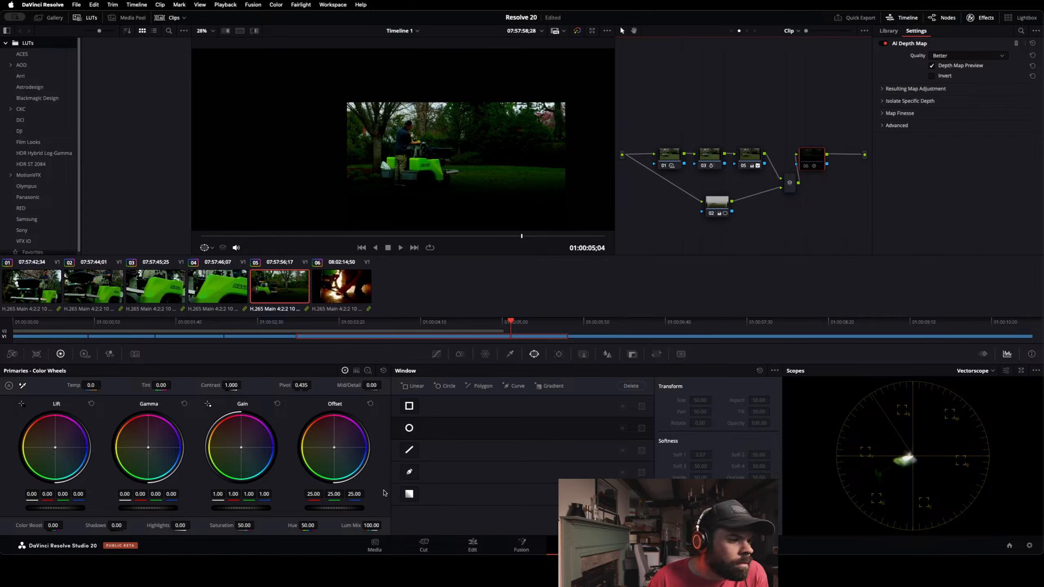
left_click_drag(345, 511, 319, 512)
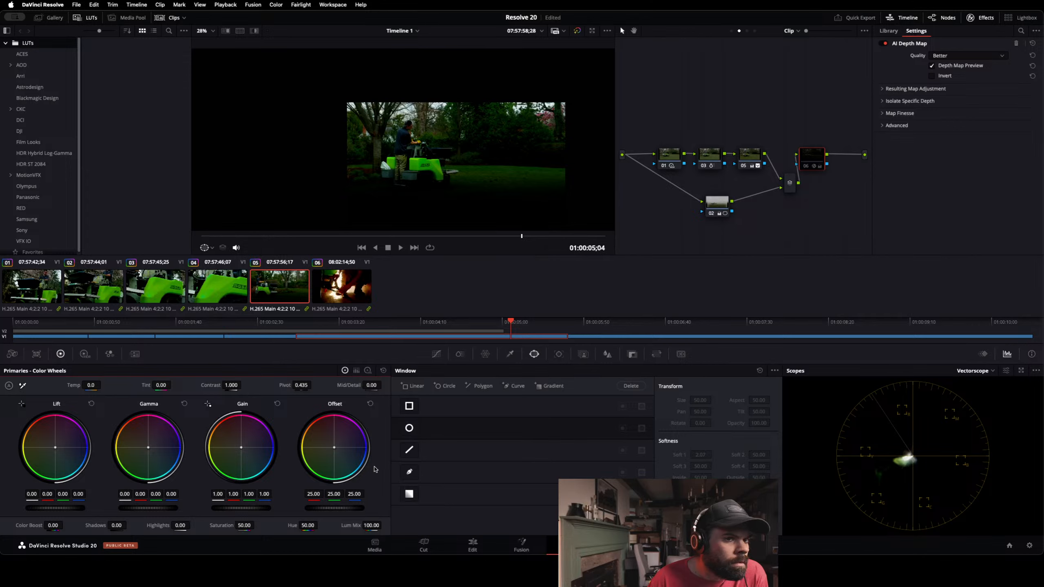
left_click(372, 403)
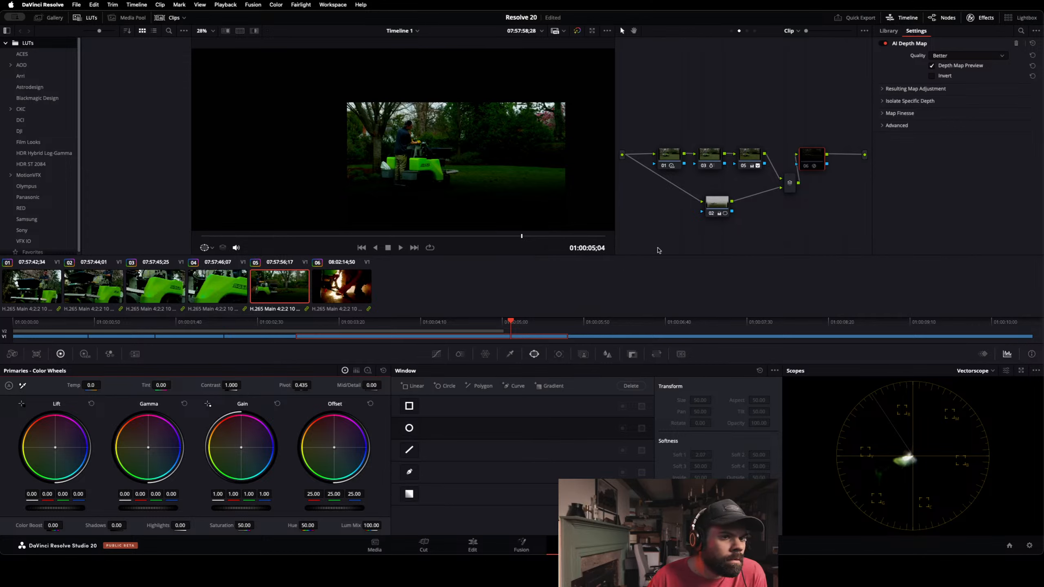
Step: Try raising the Offset of the windowed parallel node to 37.35, and reset that node's whole grade
left_click(722, 200)
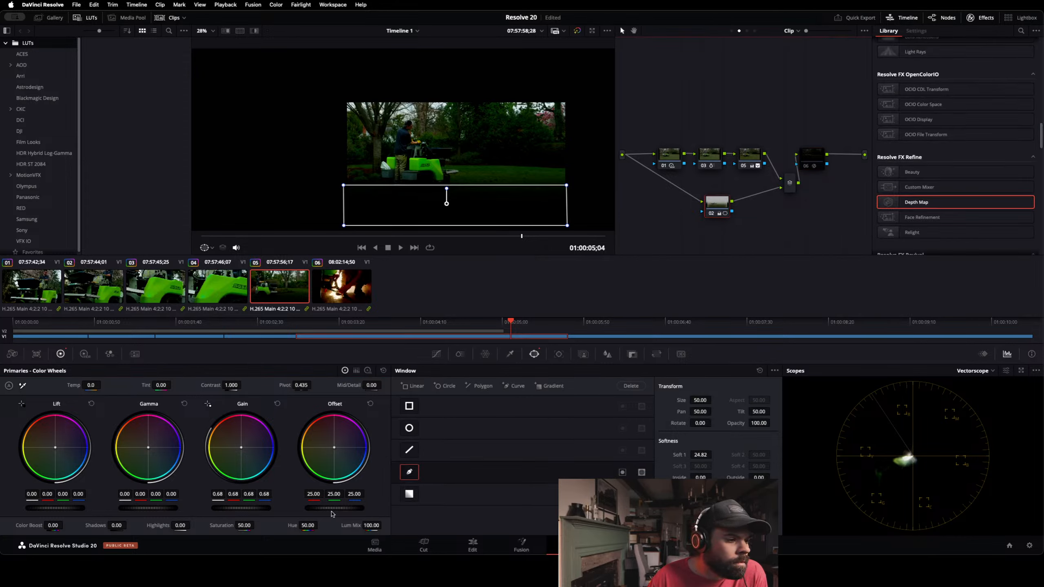
left_click_drag(332, 513, 359, 513)
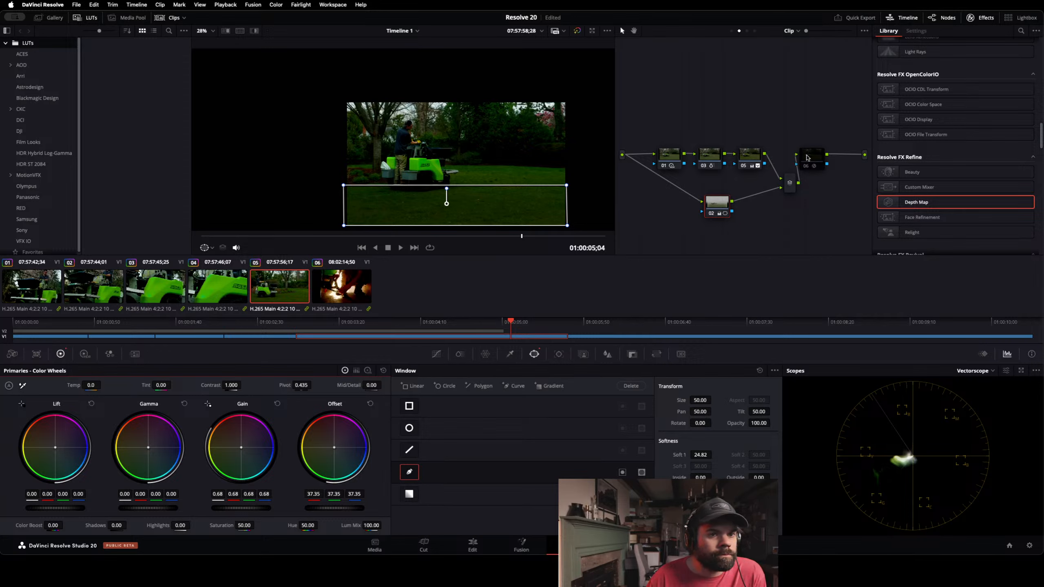
right_click(720, 208)
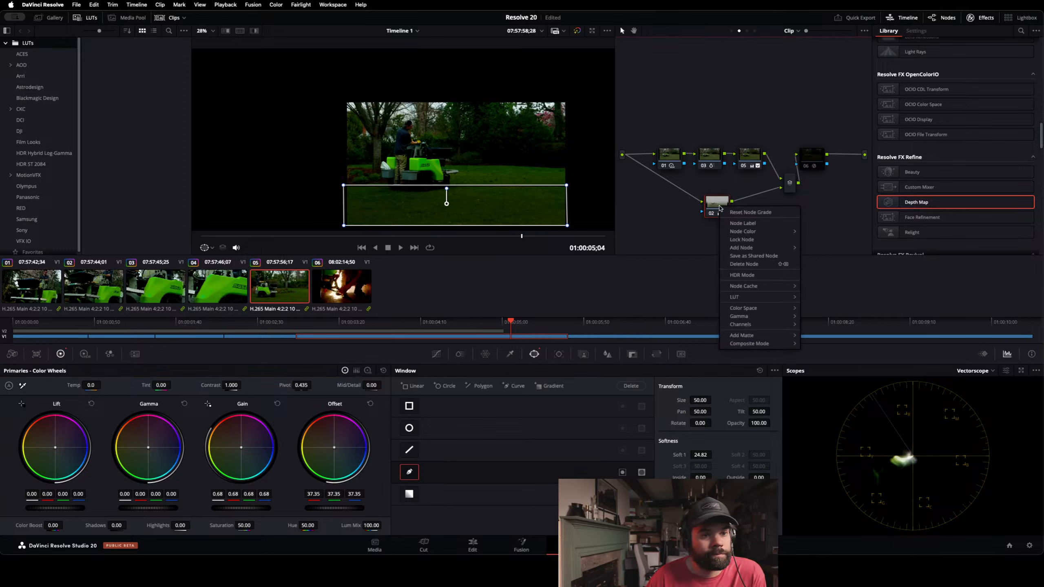
left_click(736, 213)
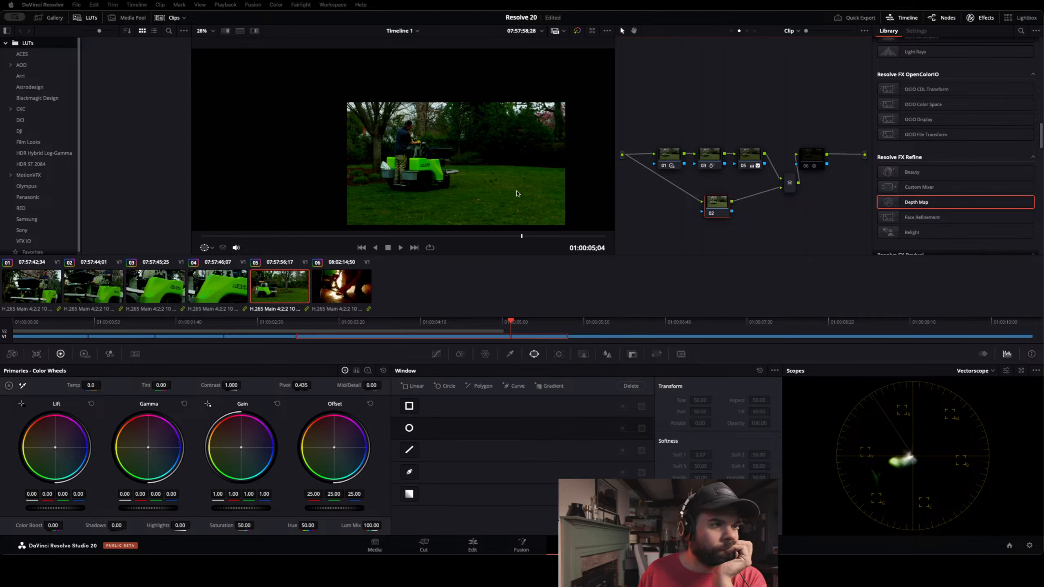
Step: Set the parallel node's spatial noise reduction mode to AI UltraNR, analyze the noise profile and hide the sample box
left_click(214, 32)
left_click(213, 44)
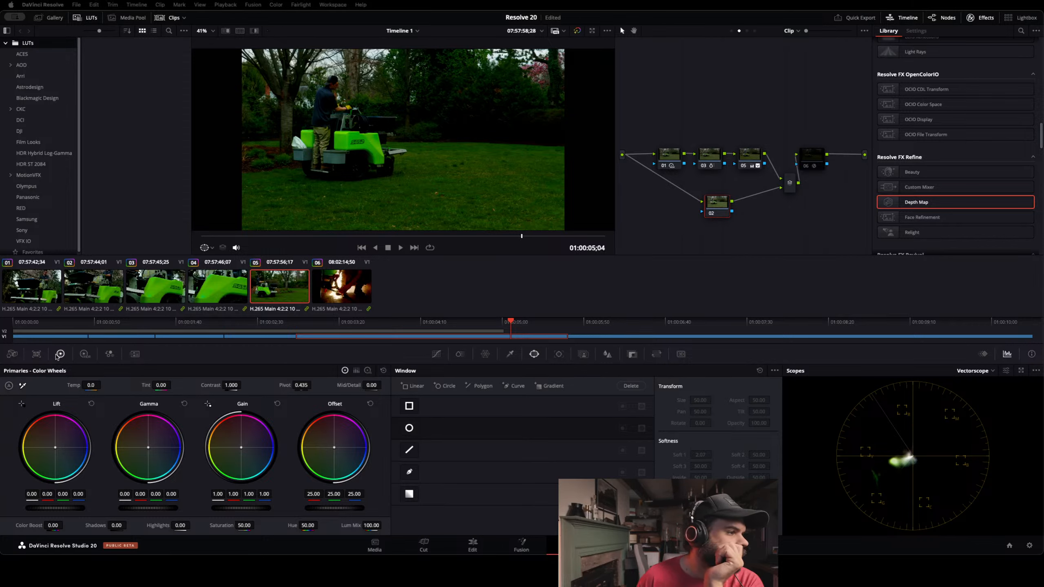
left_click(134, 354)
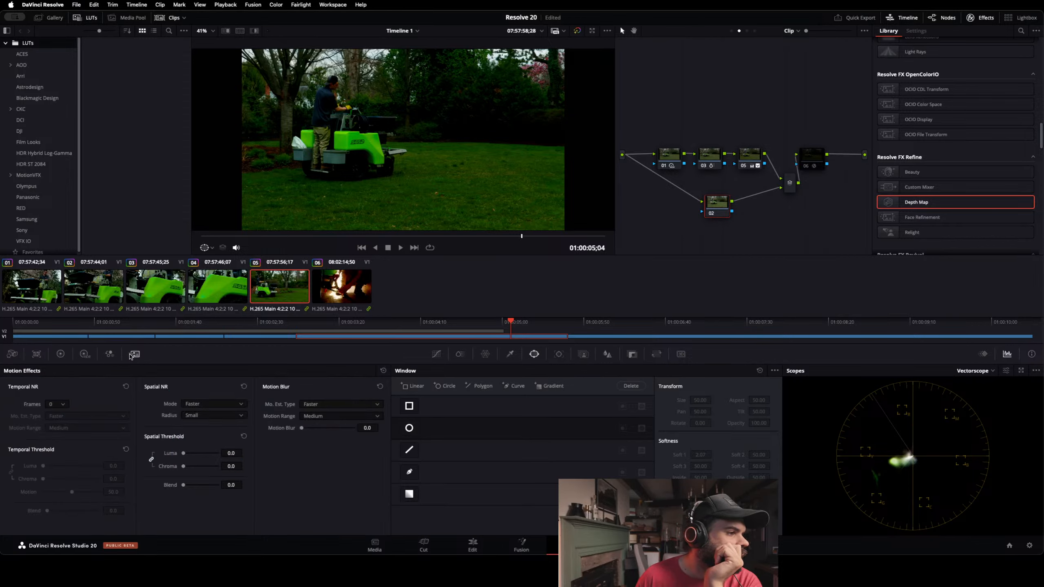
left_click(242, 404)
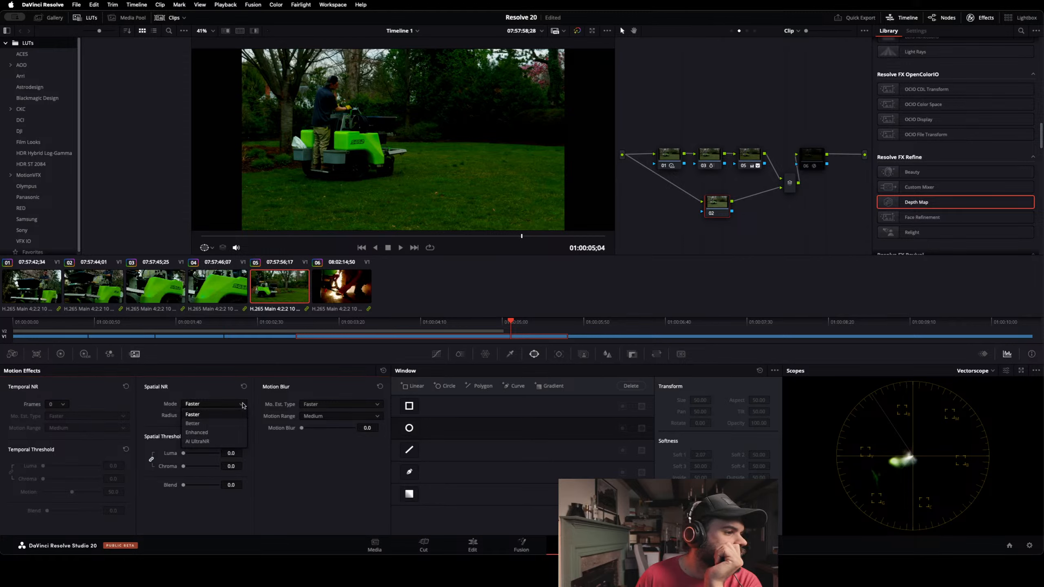
left_click(214, 442)
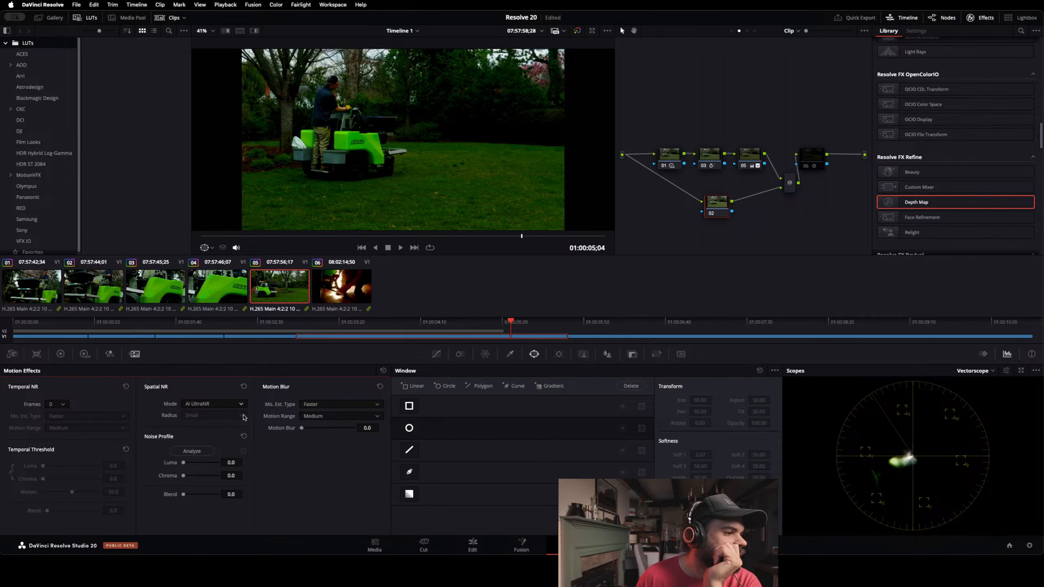
left_click(192, 452)
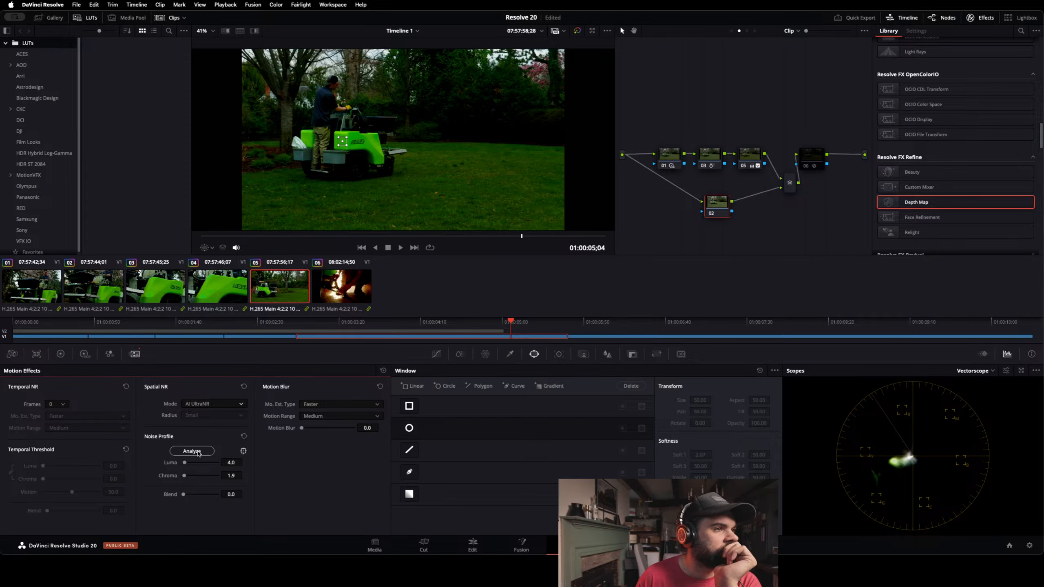
left_click(243, 450)
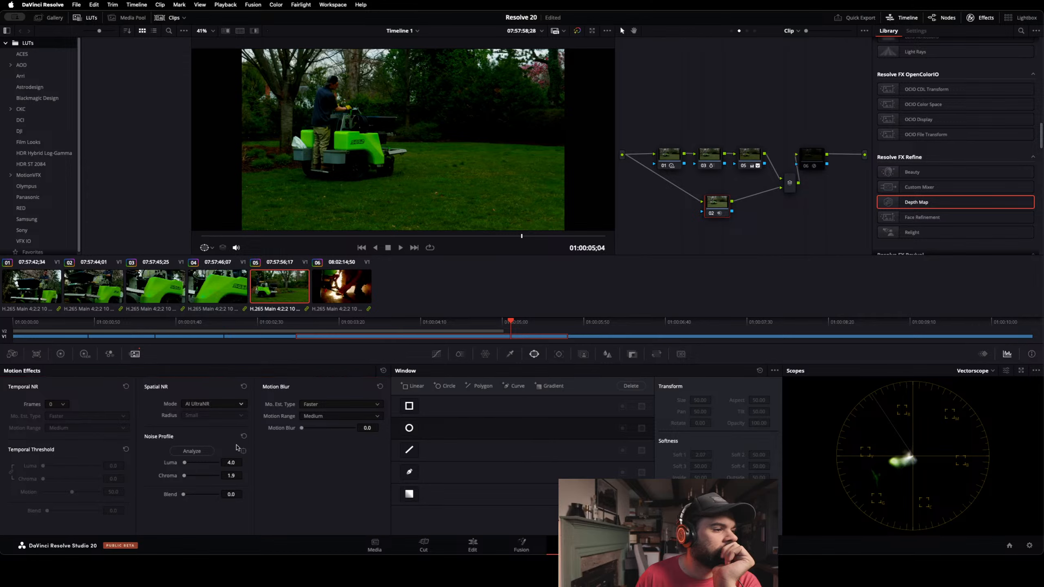
Step: Try enlarging the noise sample box over the dark hedge behind the lawn, and rerun the noise analysis
left_click(195, 451)
left_click(471, 127)
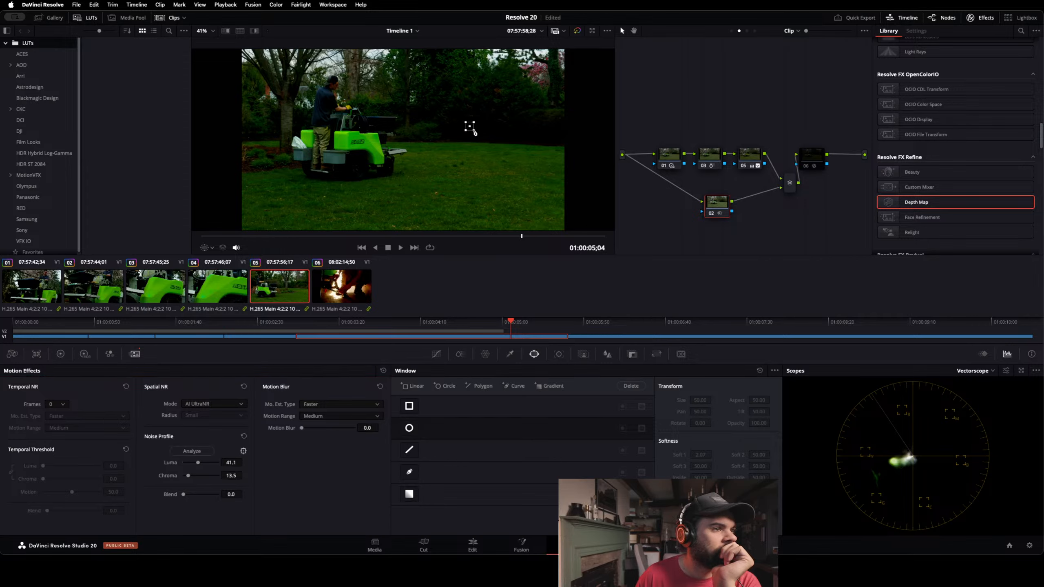
left_click_drag(474, 131, 559, 144)
scroll(458, 140, "up", 5)
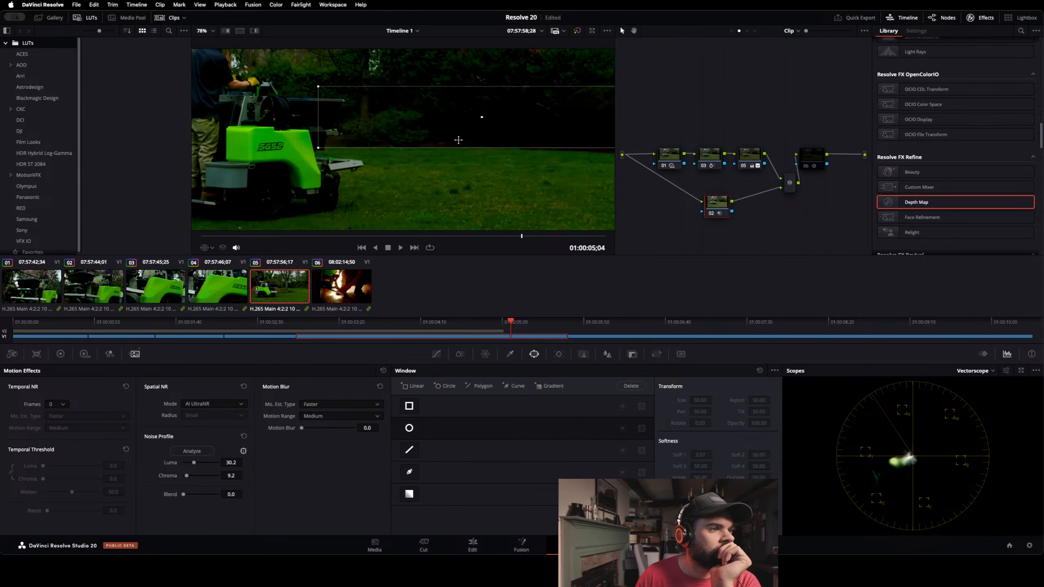
scroll(458, 140, "up", 3)
left_click_drag(496, 110, 527, 120)
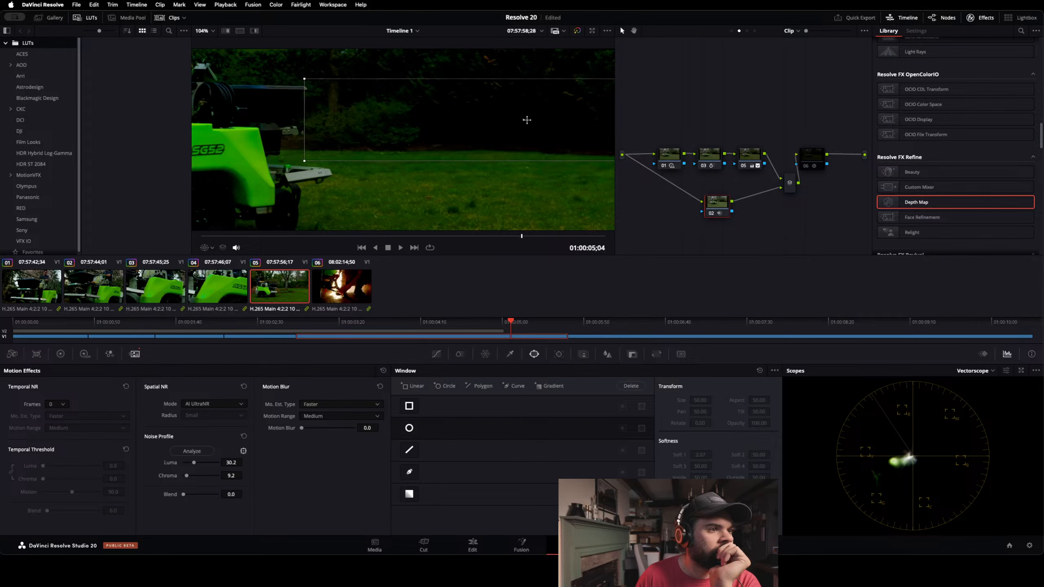
left_click(192, 452)
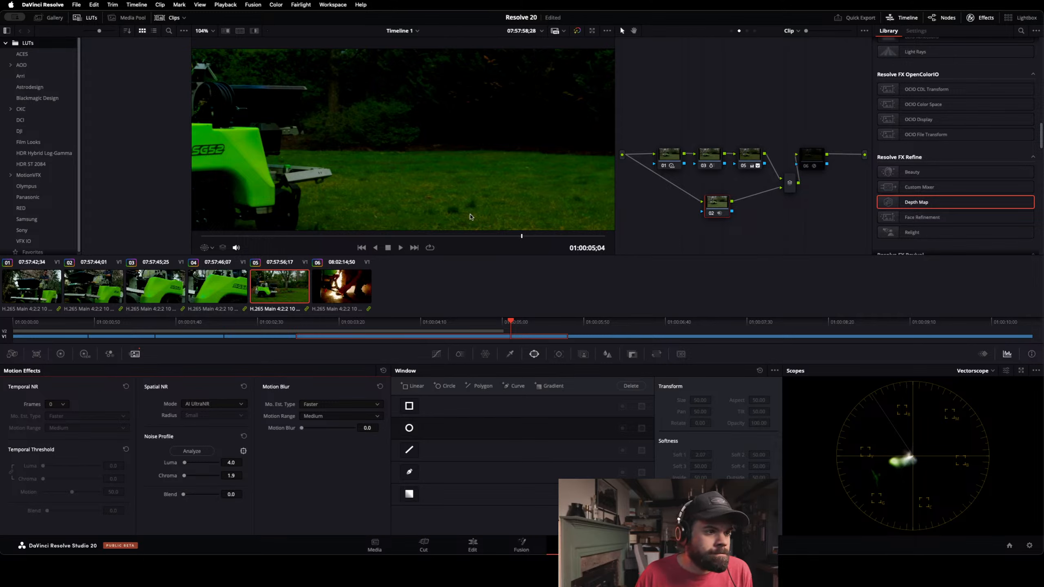
Step: Try fitting a small noise sample box into the shadow along the lawn's far edge, and analyze the noise profile again
left_click(208, 31)
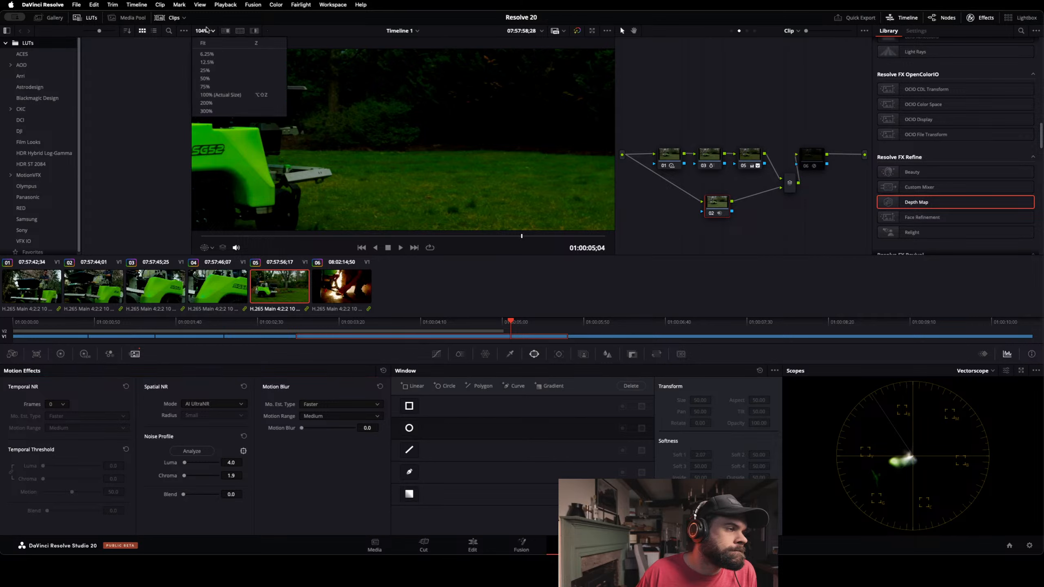
left_click(210, 42)
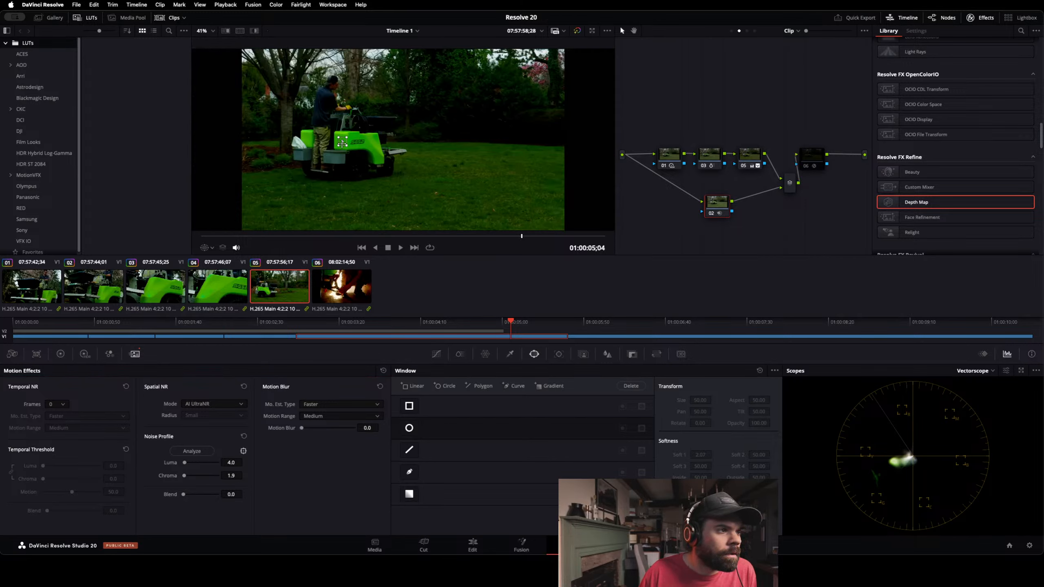
left_click_drag(342, 142, 559, 153)
left_click_drag(445, 127, 476, 132)
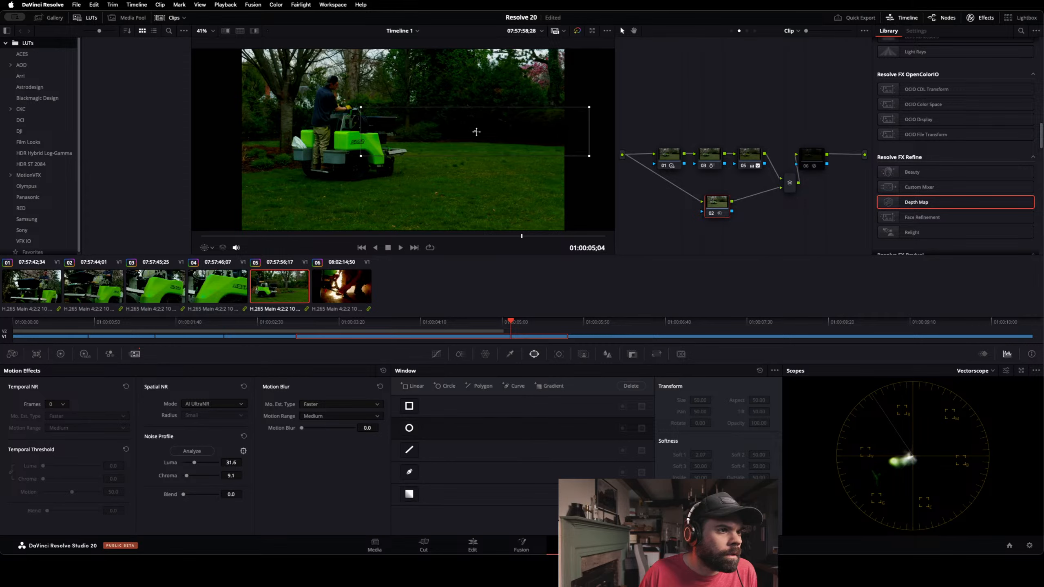
left_click_drag(589, 156, 505, 134)
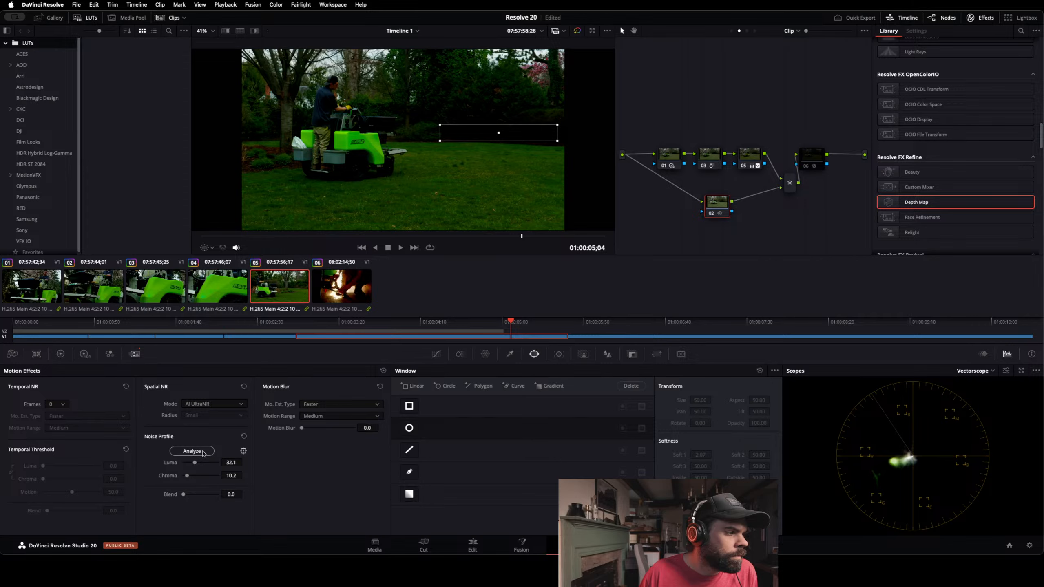
left_click(203, 454)
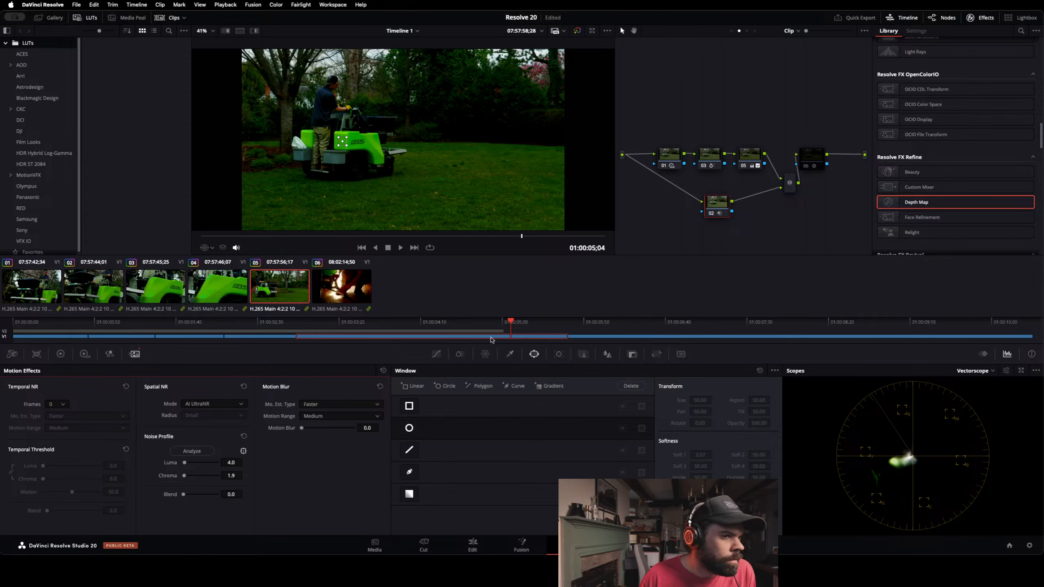
right_click(723, 203)
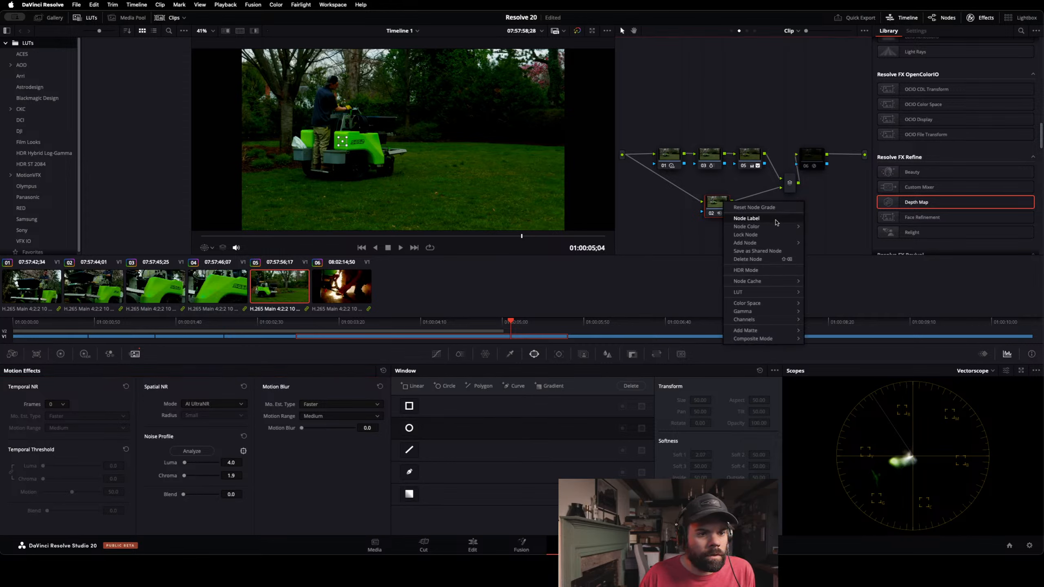
mouse_move(781, 340)
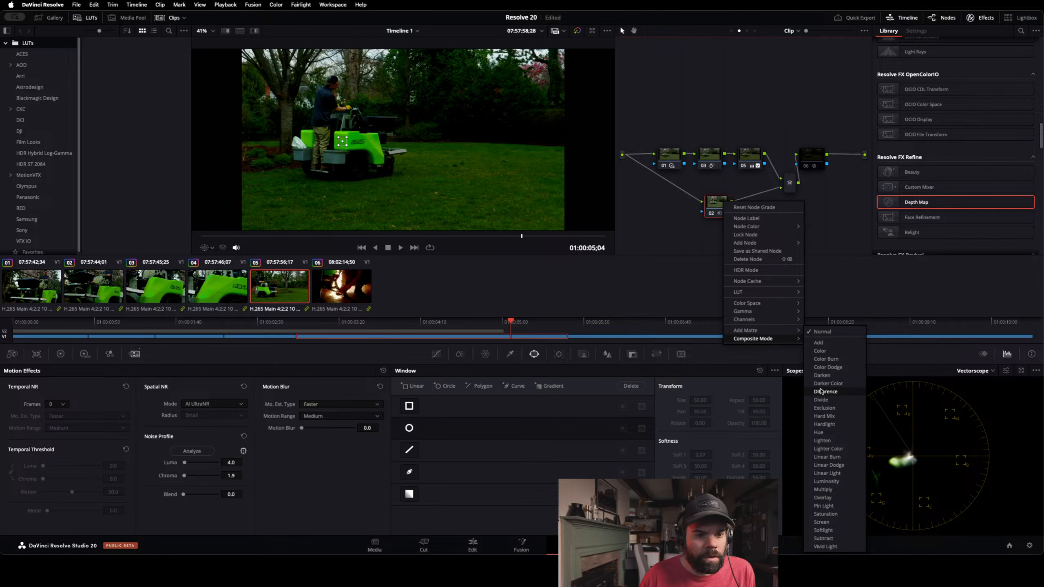
left_click(679, 159)
Step: Lower the primaries Offset of node 03 in the main chain to 11.80
left_click(707, 158)
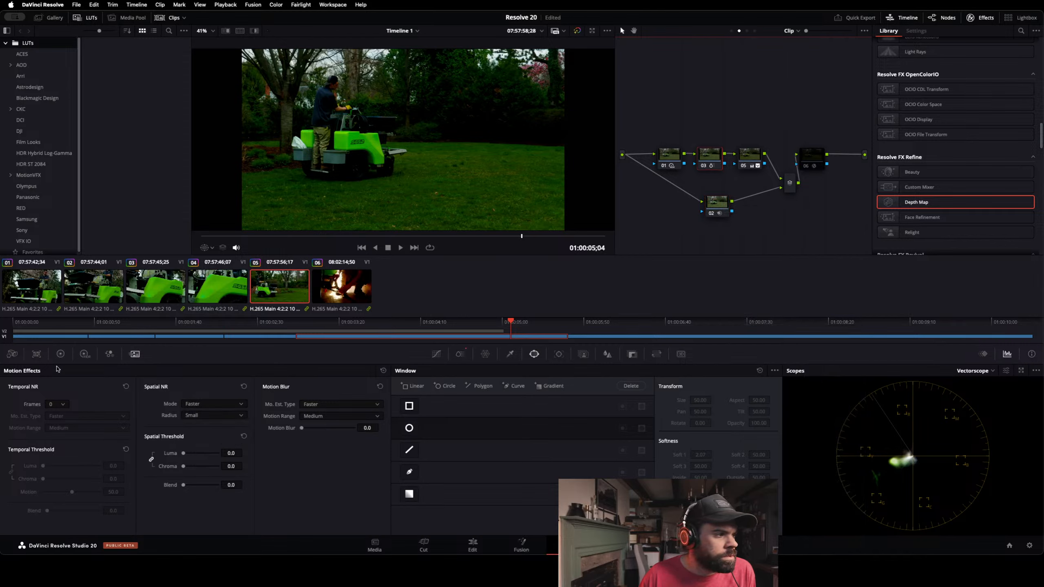
left_click(61, 353)
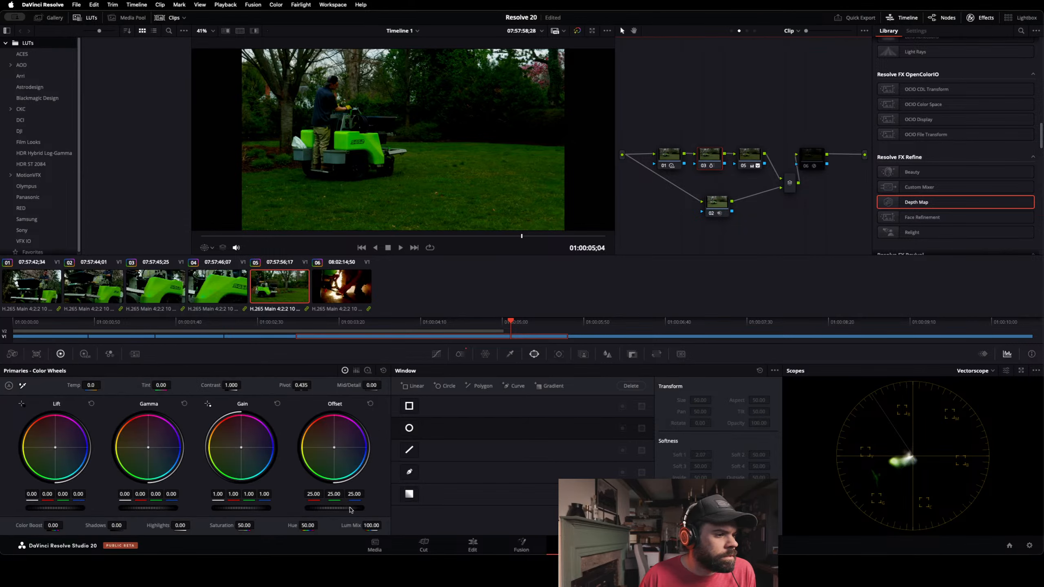
left_click_drag(348, 508, 304, 508)
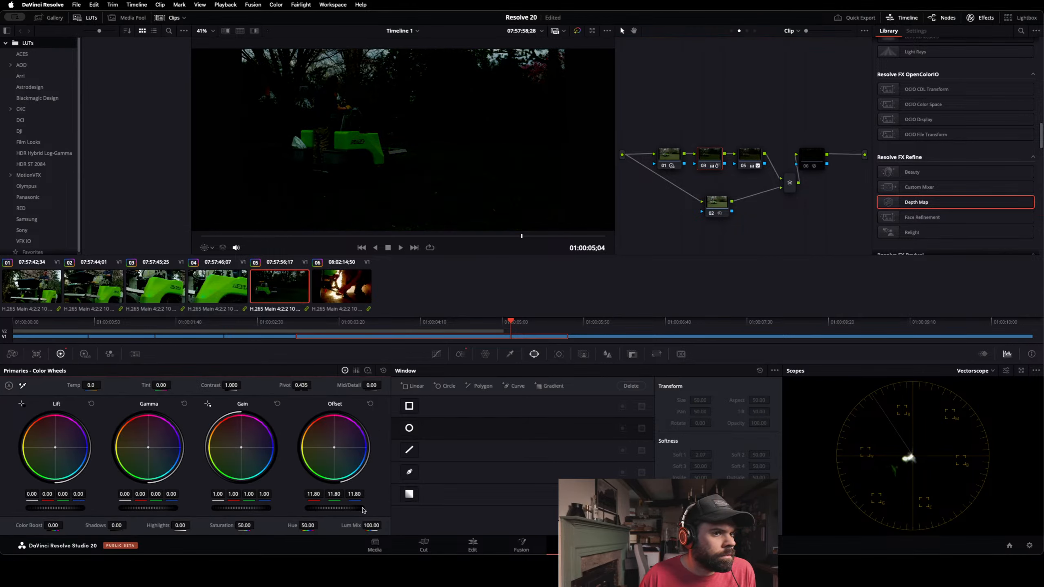
Step: Try the Screen composite mode on node 03, and change it to Darker Color
right_click(702, 162)
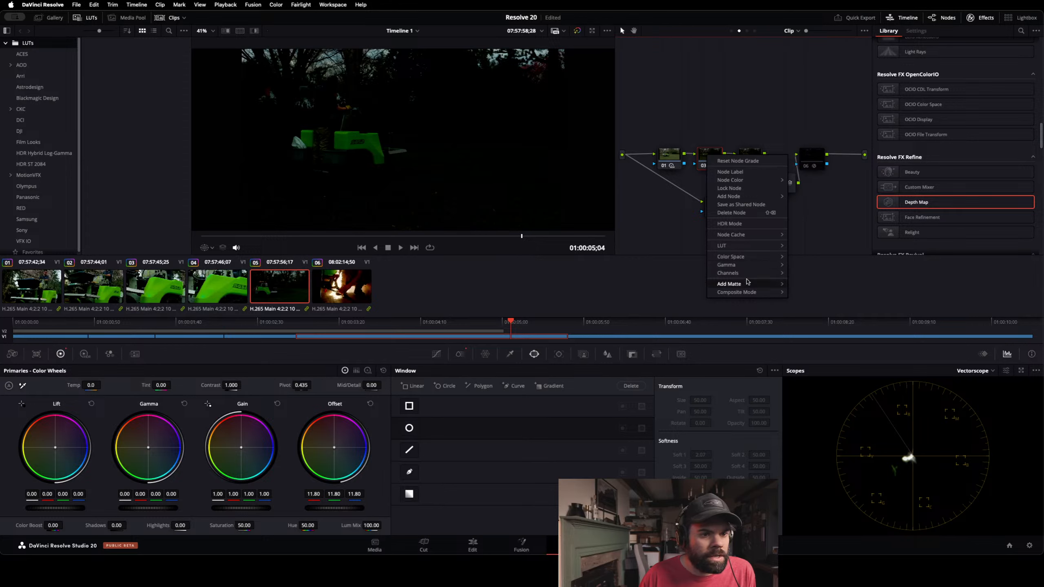
mouse_move(751, 292)
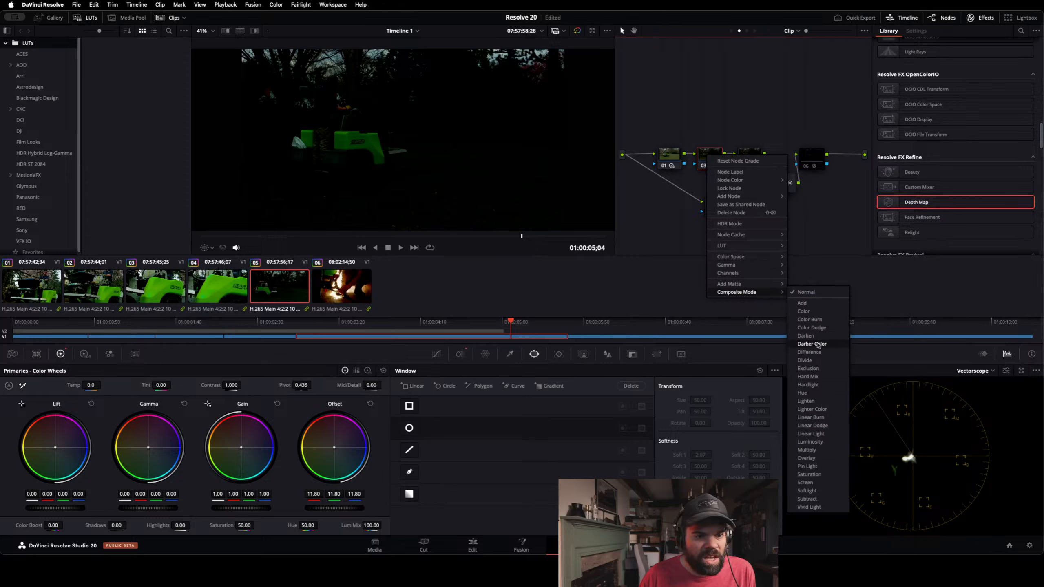
left_click(818, 485)
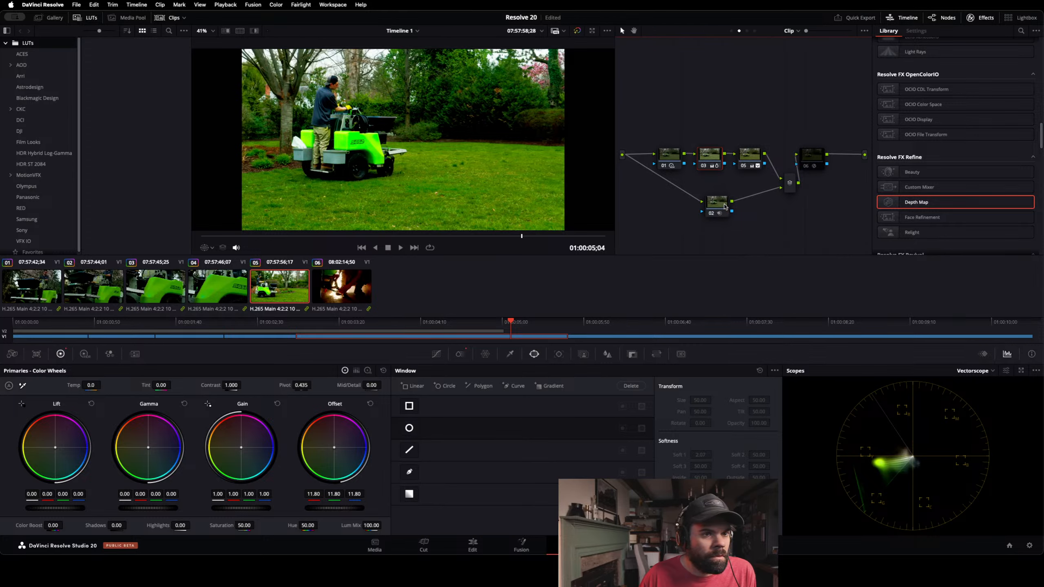
right_click(717, 156)
mouse_move(752, 291)
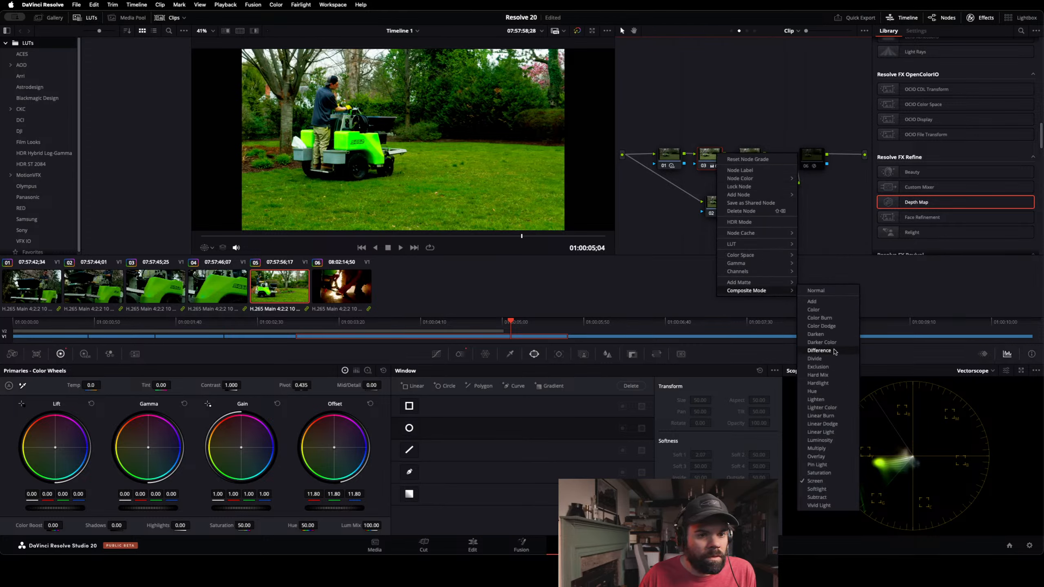
left_click(823, 342)
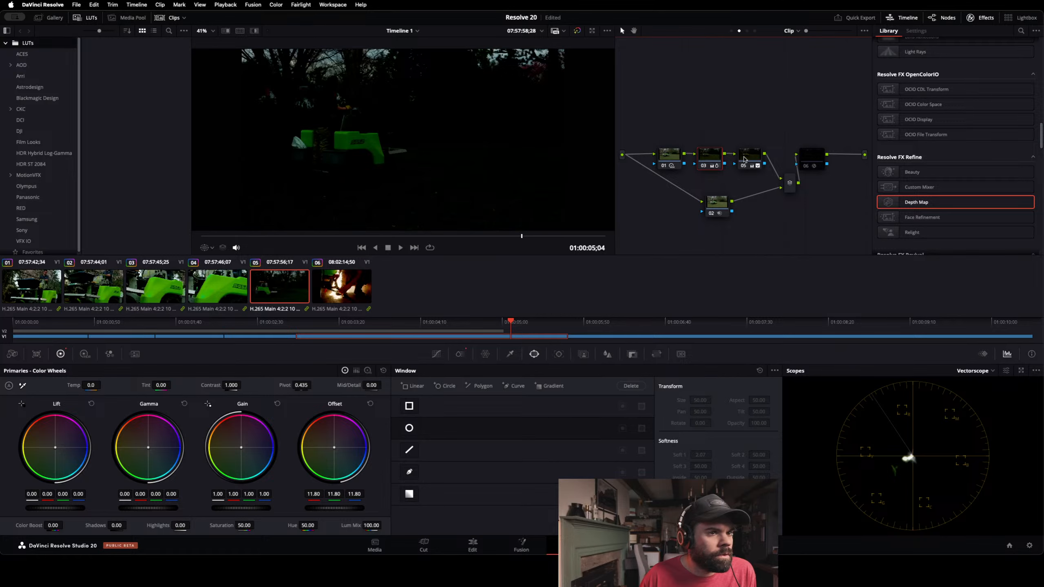
Step: Try the Color Burn composite mode on node 03, and change it to Luminosity
right_click(717, 156)
mouse_move(756, 293)
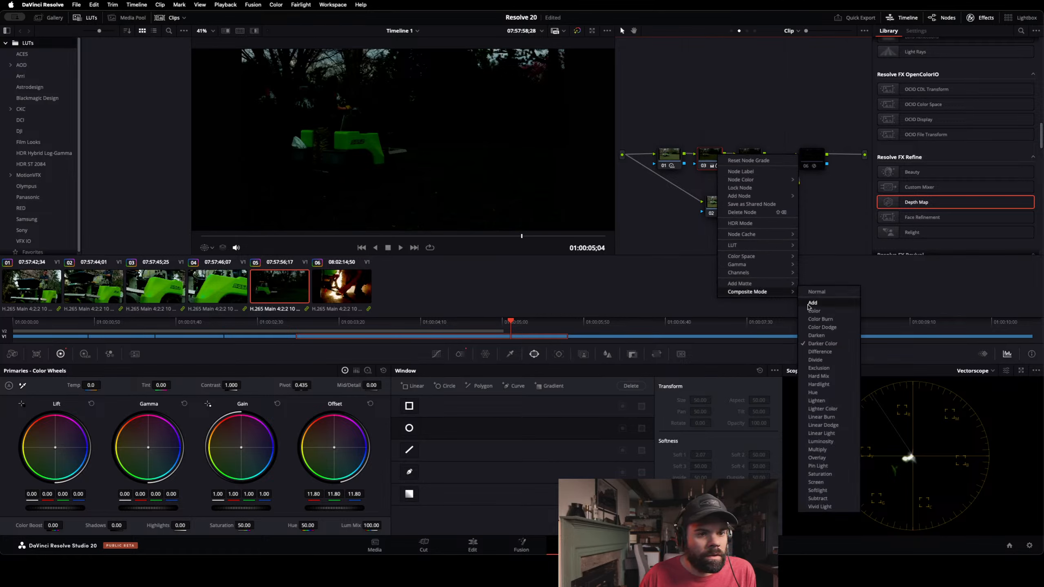
left_click(822, 320)
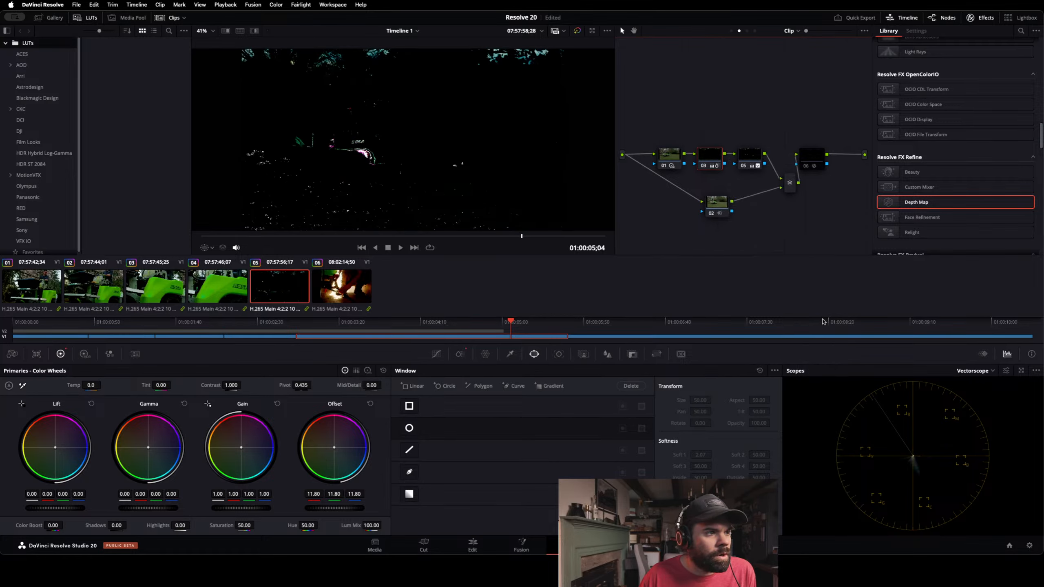
right_click(711, 159)
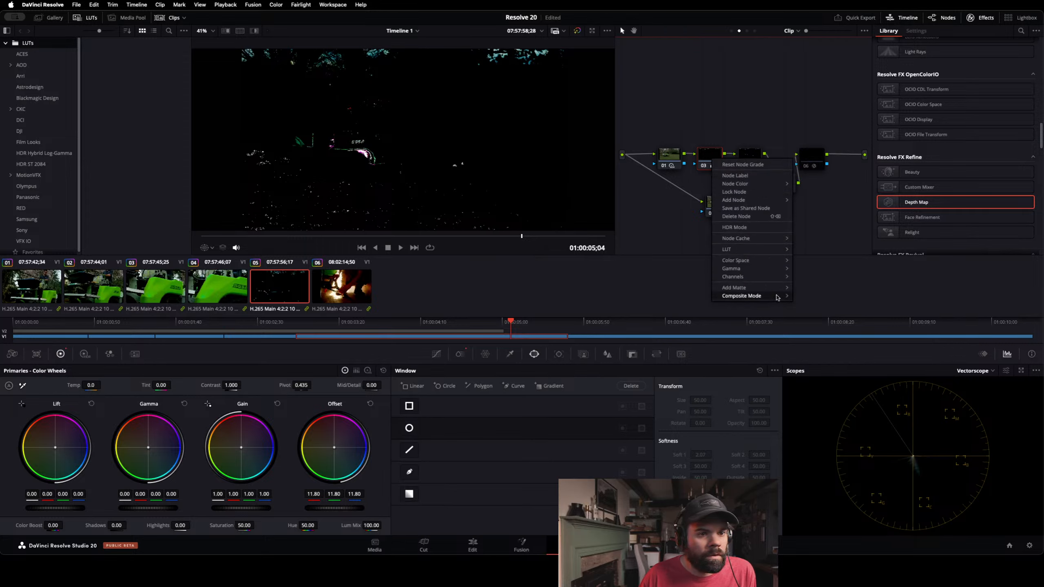
mouse_move(775, 297)
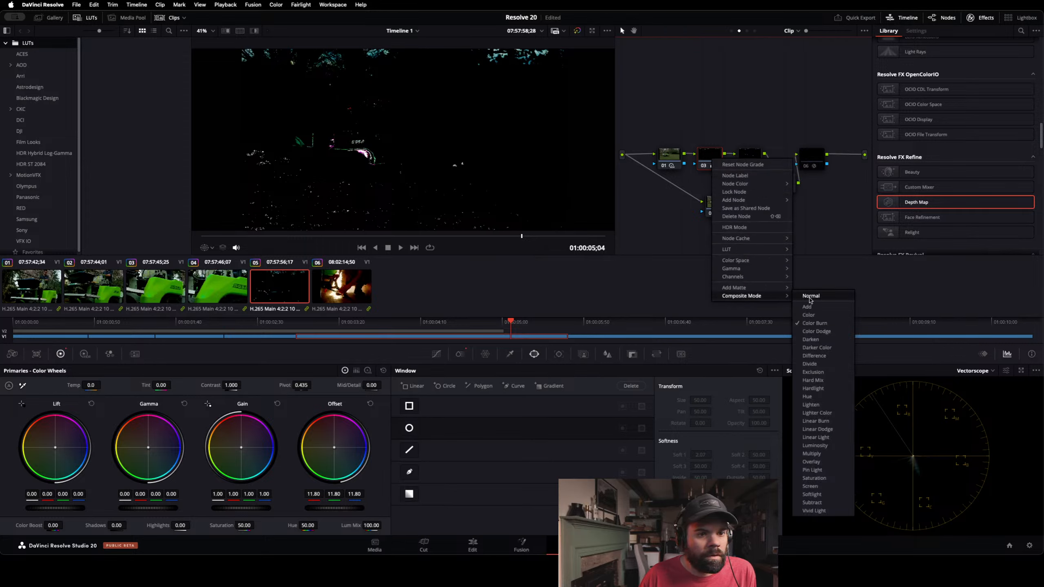
left_click(823, 446)
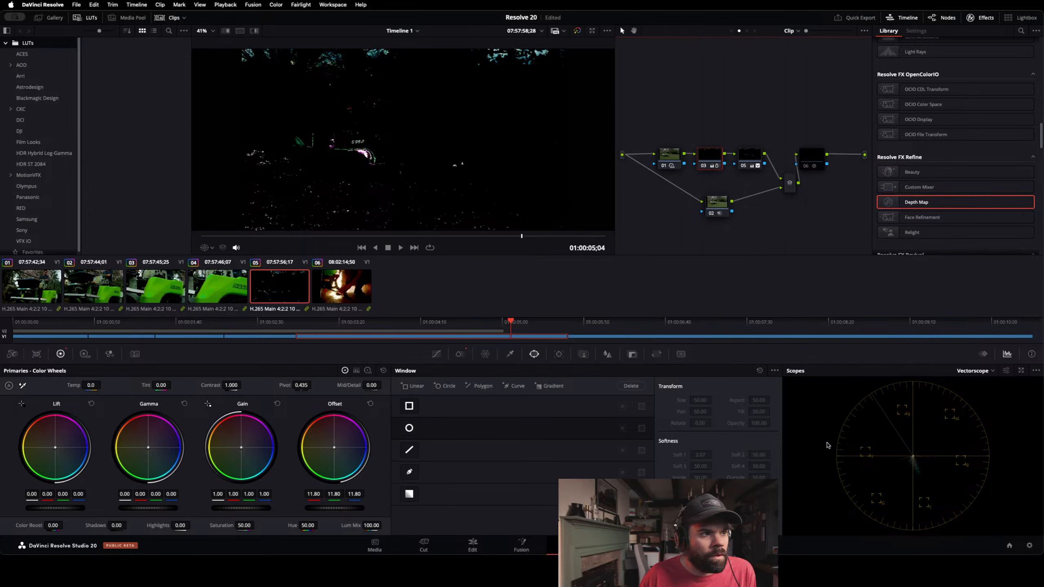
Step: Try the Subtract composite mode on node 03, and change it to Pin Light
right_click(717, 158)
mouse_move(764, 297)
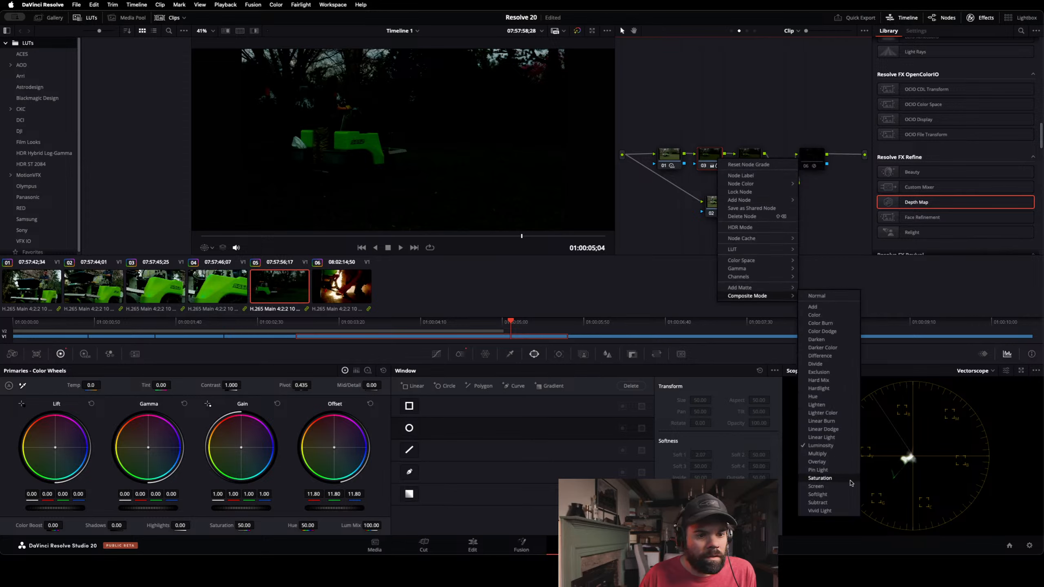
left_click(818, 502)
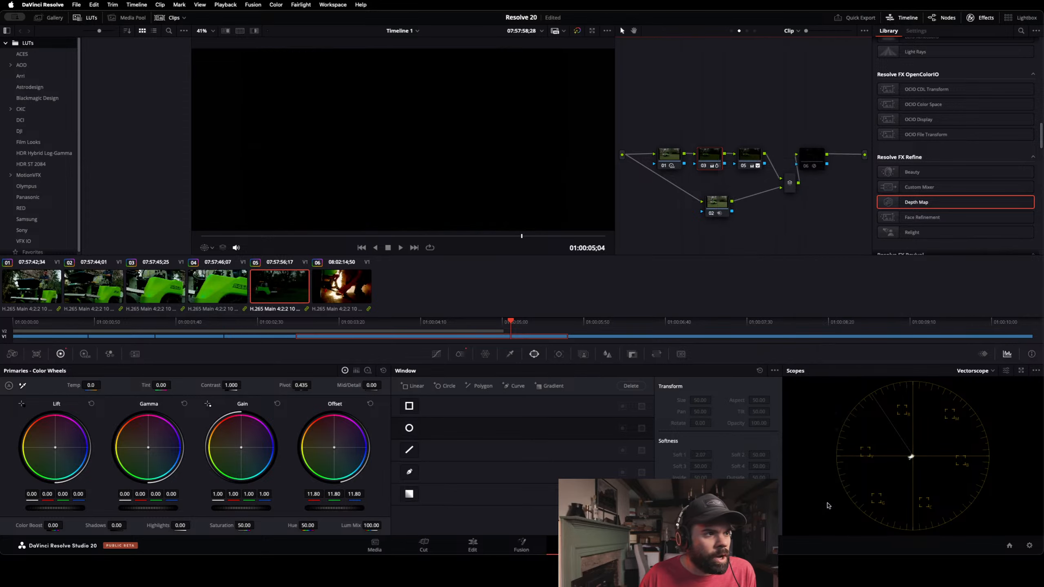
right_click(712, 167)
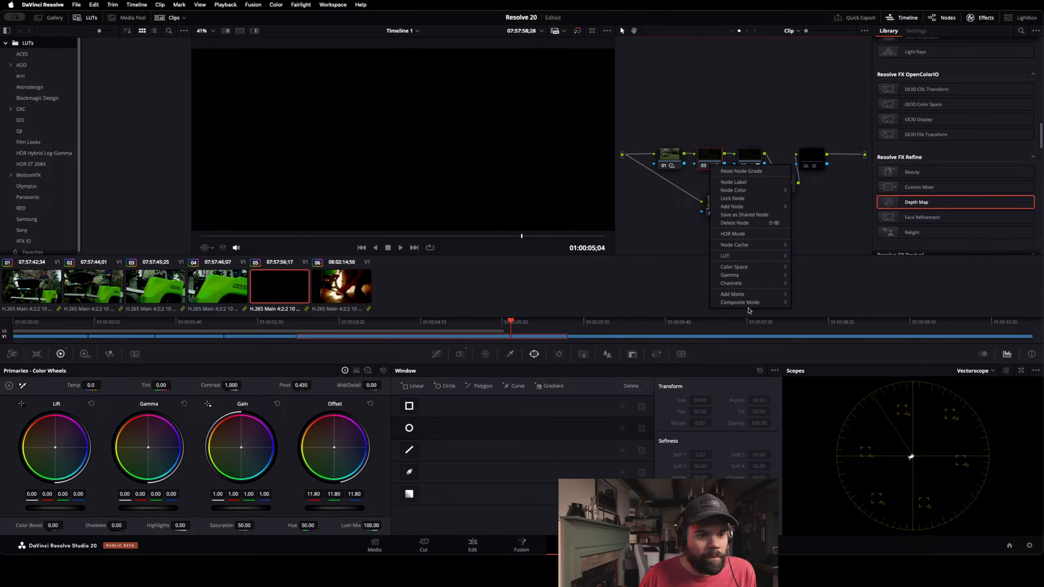
mouse_move(755, 302)
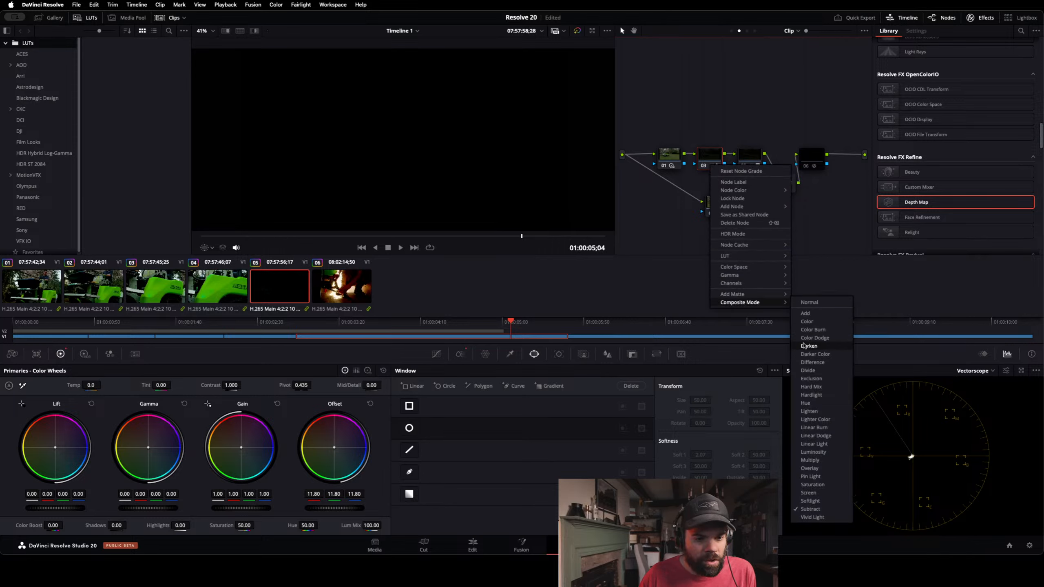
left_click(823, 476)
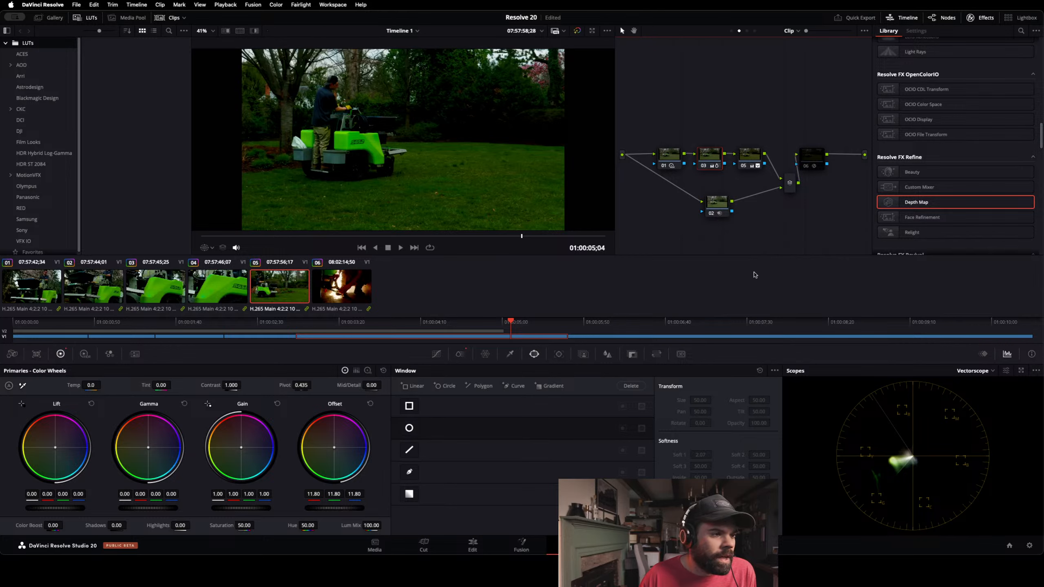
Step: Reset the node grade of node 03
right_click(712, 163)
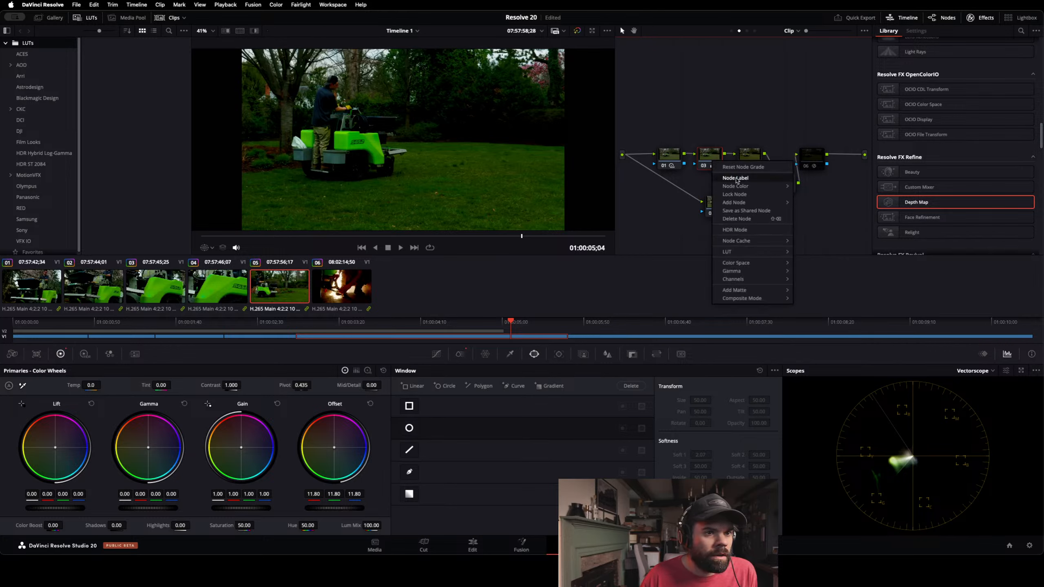
left_click(735, 168)
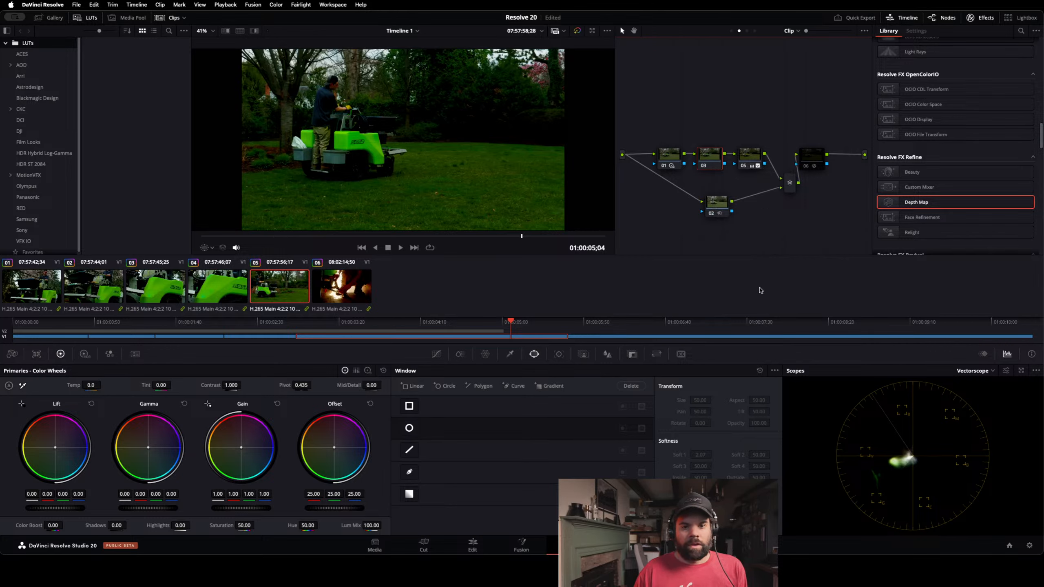
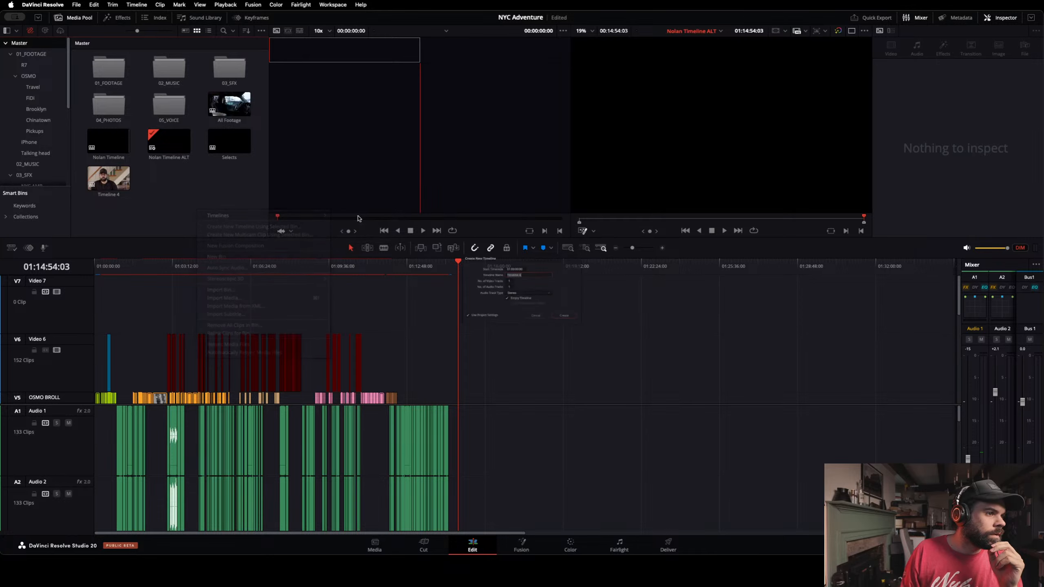
Step: Name the new empty timeline MultiCam and create it with the project settings
type("Mu")
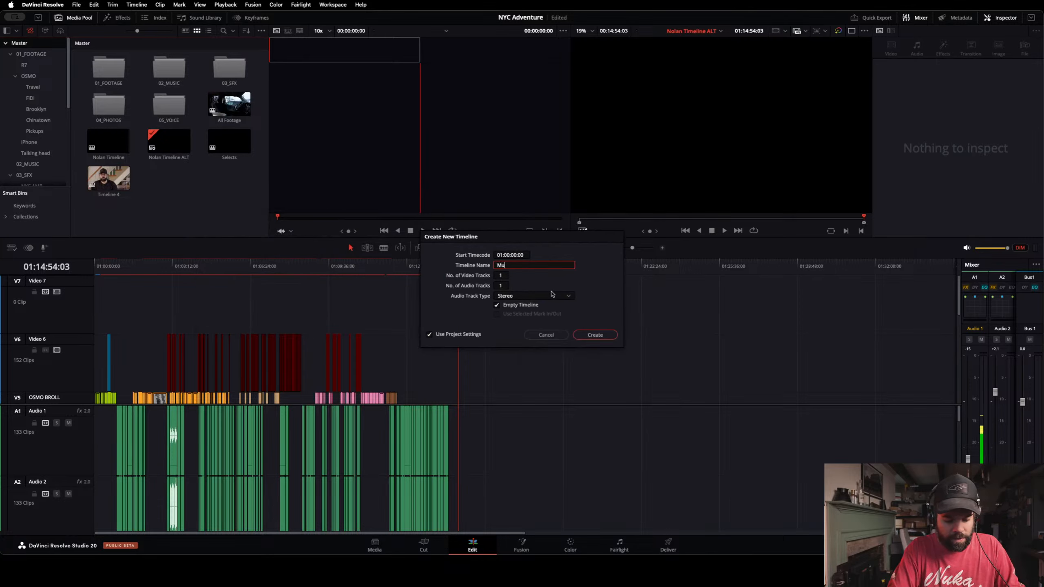
type("ltiCam")
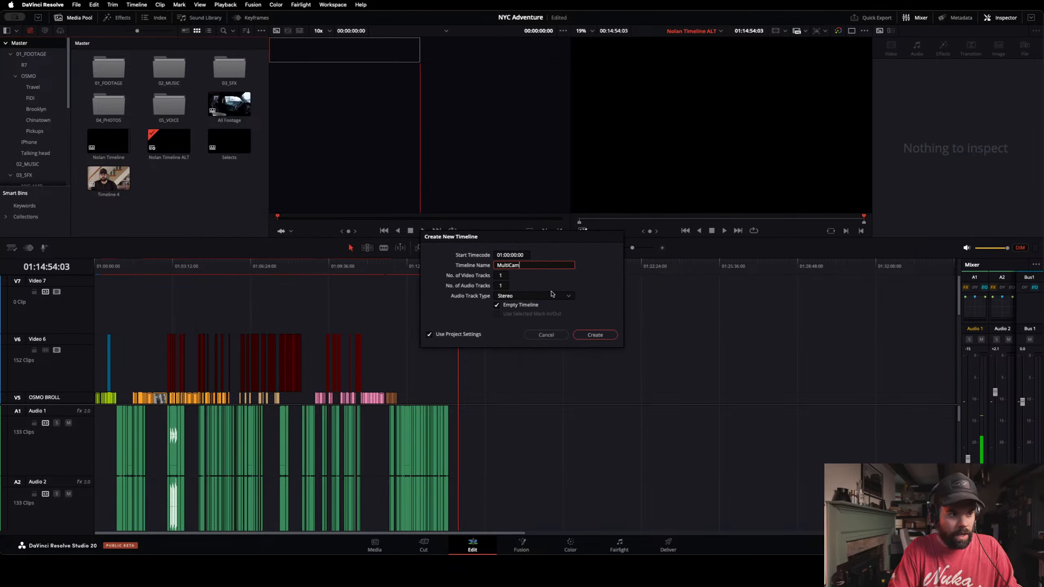
key("Return")
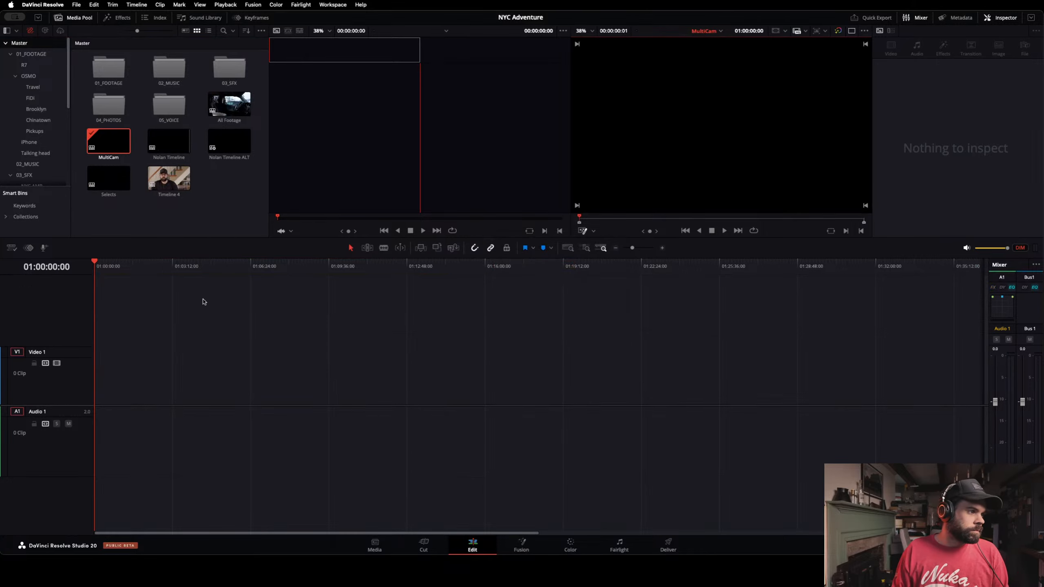
Step: Look through the R7 clips and the OSMO bin in 01_FOOTAGE for footage suited to a multicam edit
left_click(118, 63)
double_click(118, 63)
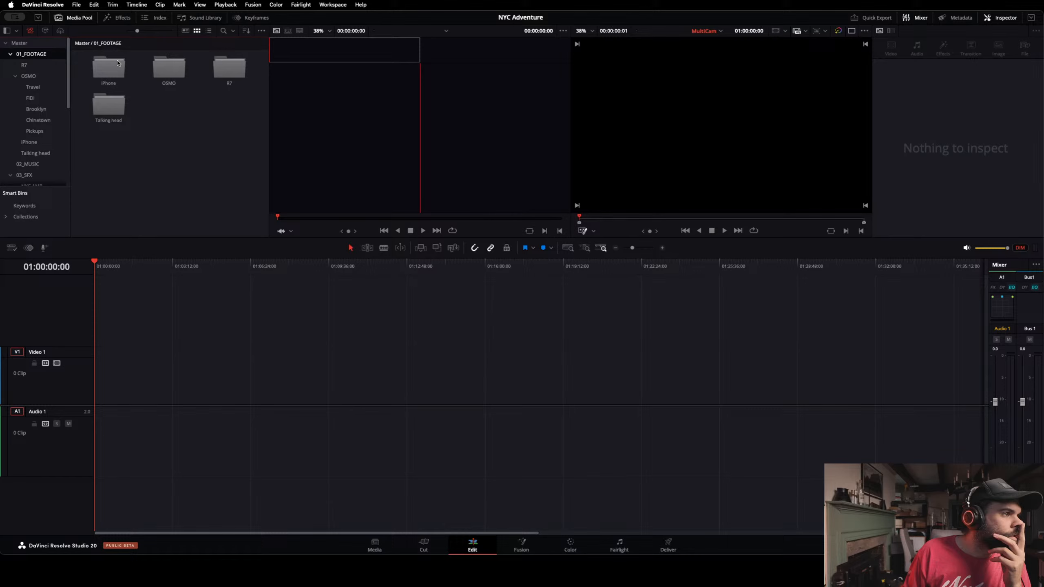
double_click(233, 61)
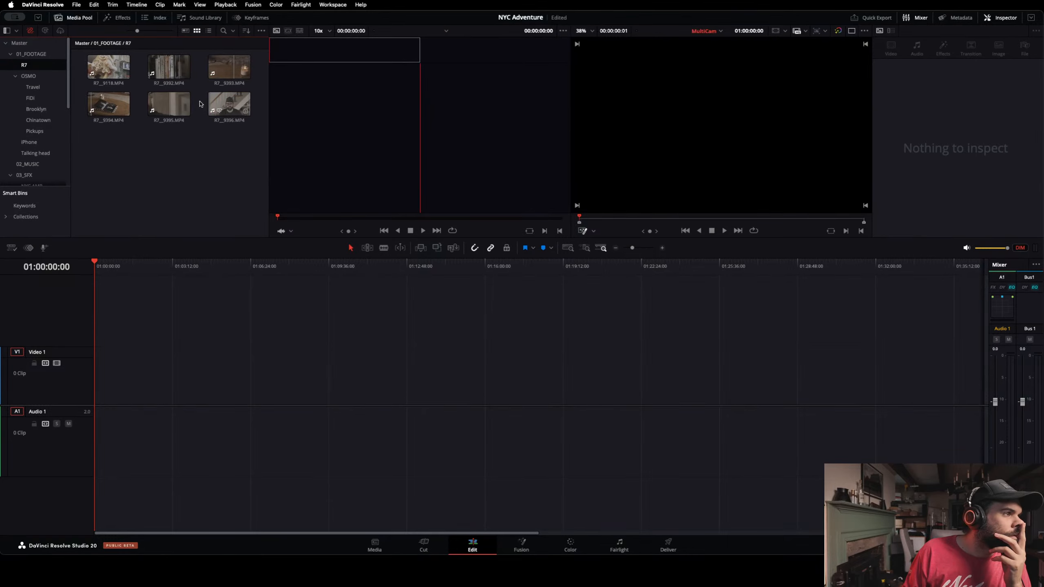
left_click(227, 106)
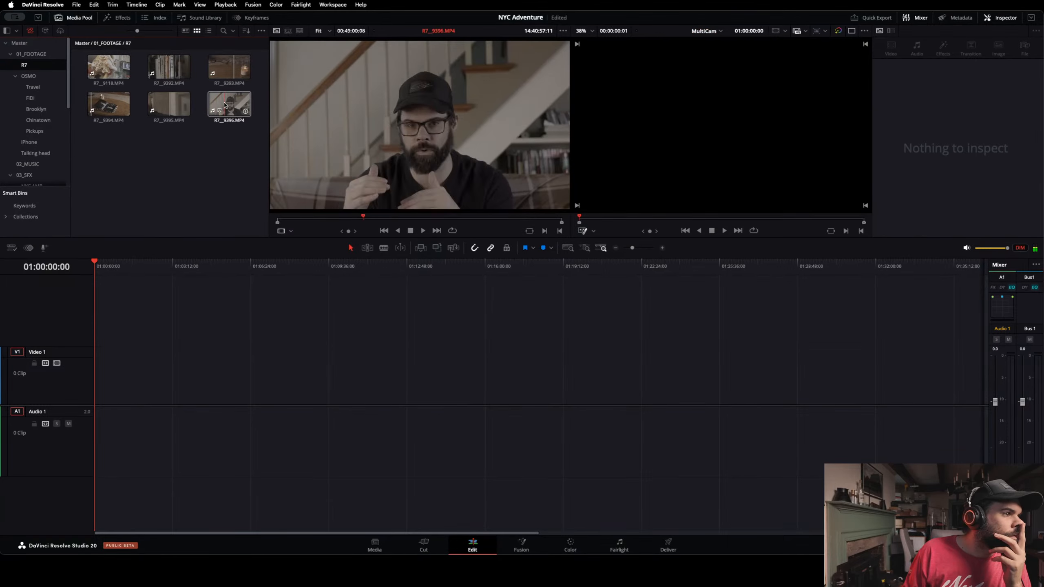
left_click(175, 102)
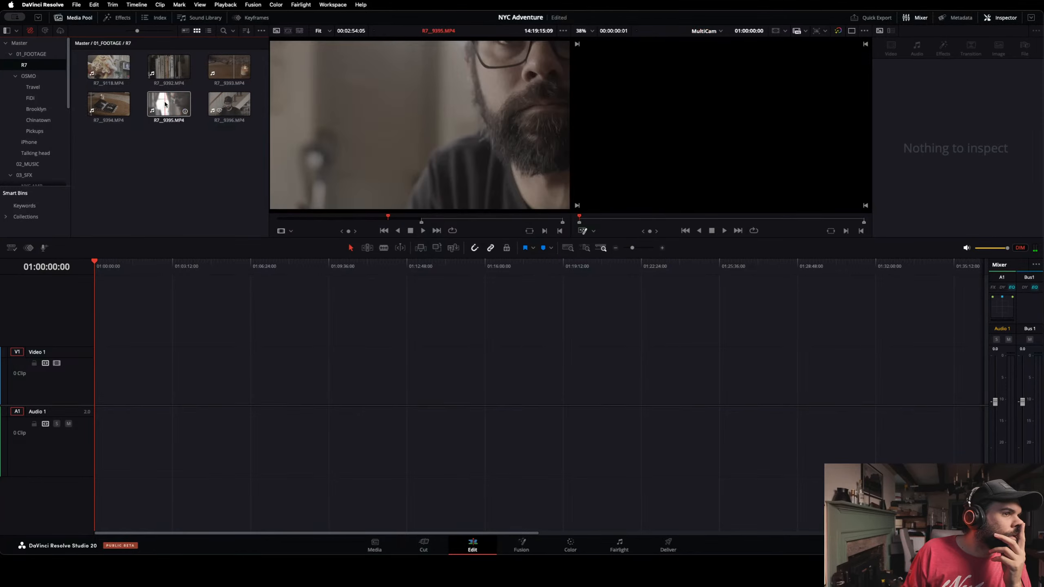
left_click(226, 71)
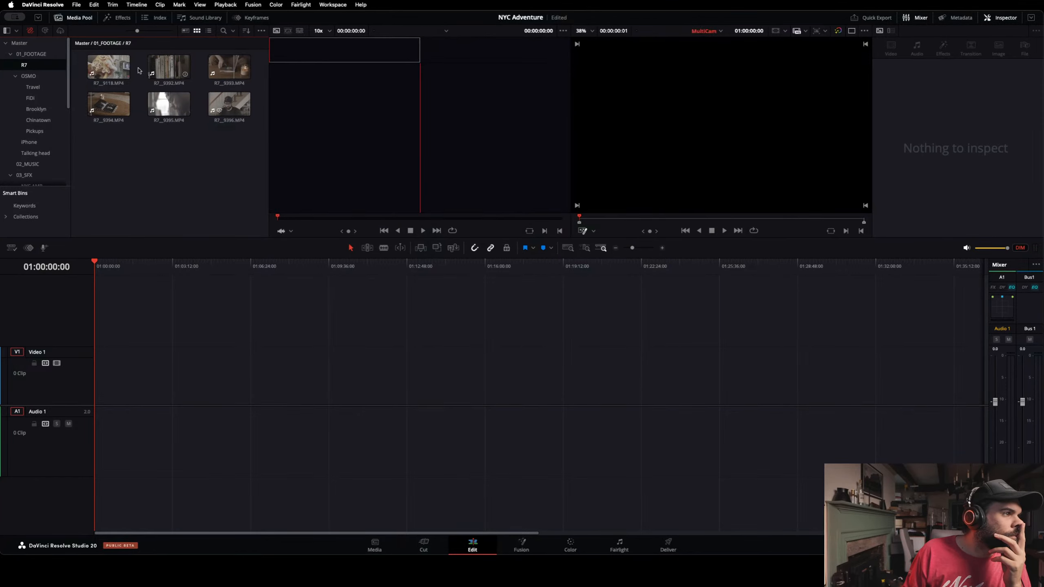
left_click(96, 101)
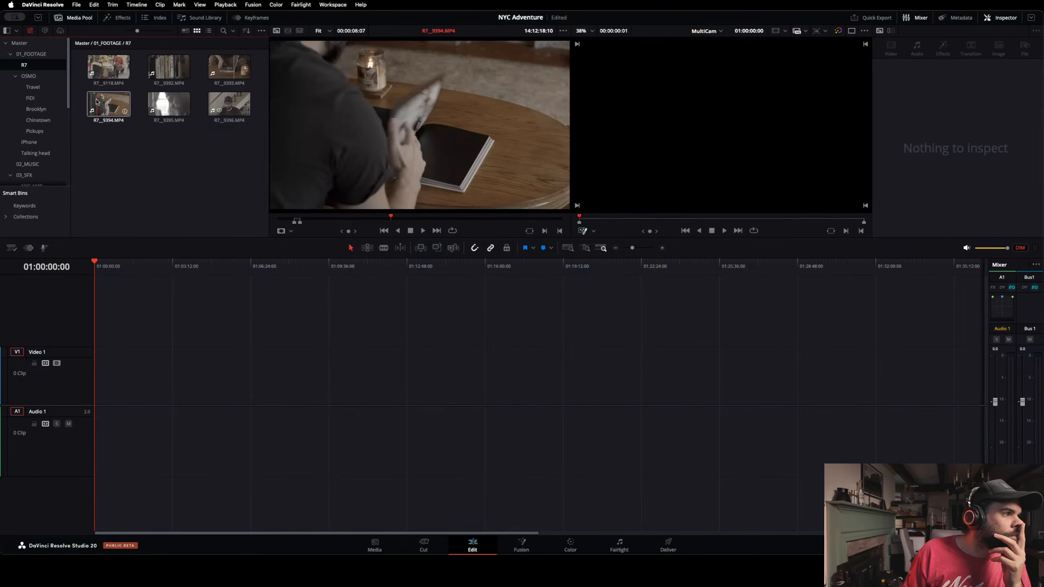
left_click(31, 77)
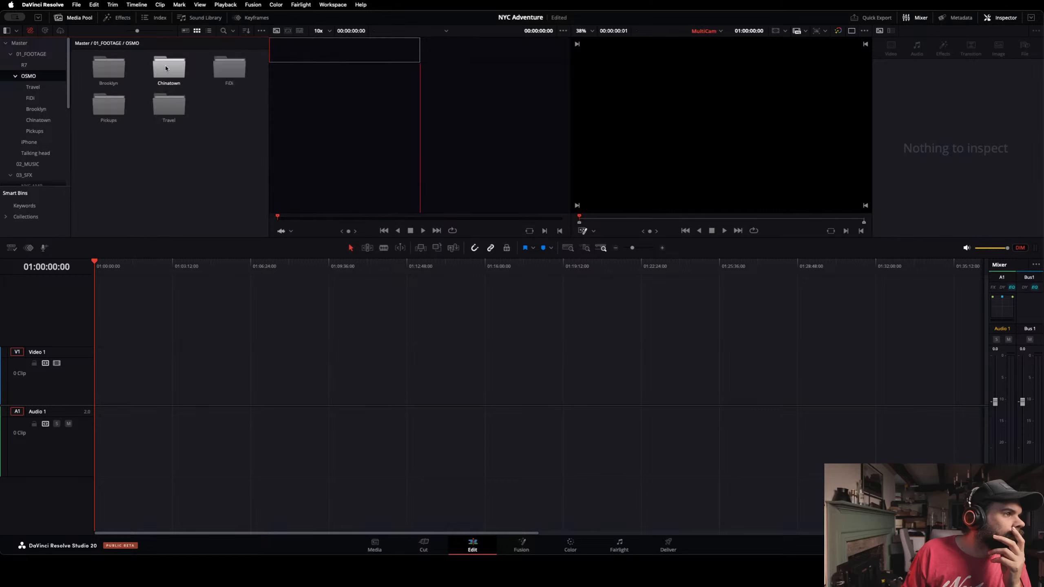
Step: From the Talking head bin, place the DJI clip on Video 1 and R7__9479.MP4 on Video 2 at the timeline start
left_click(36, 153)
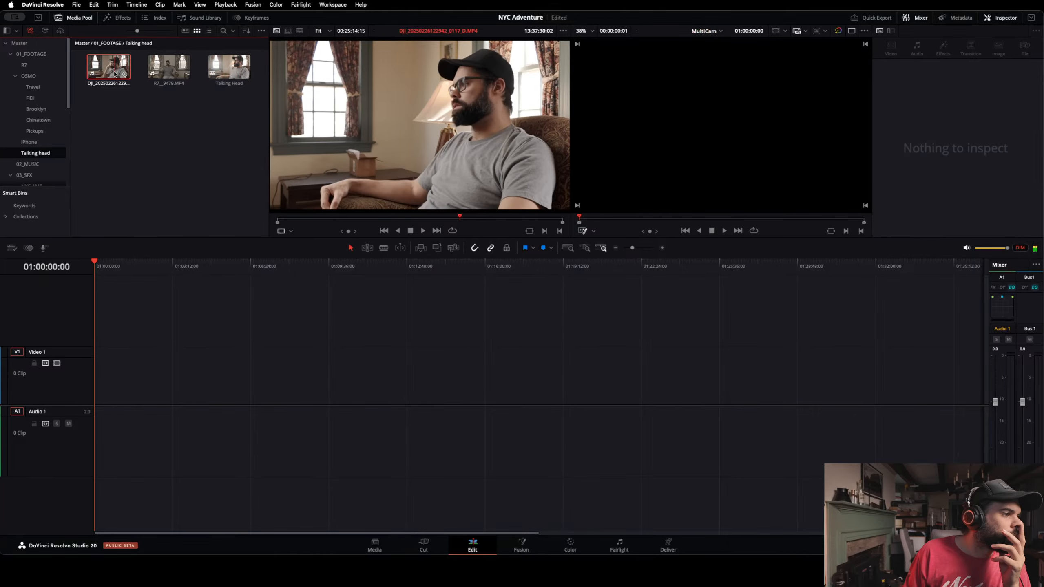
left_click_drag(125, 72, 96, 373)
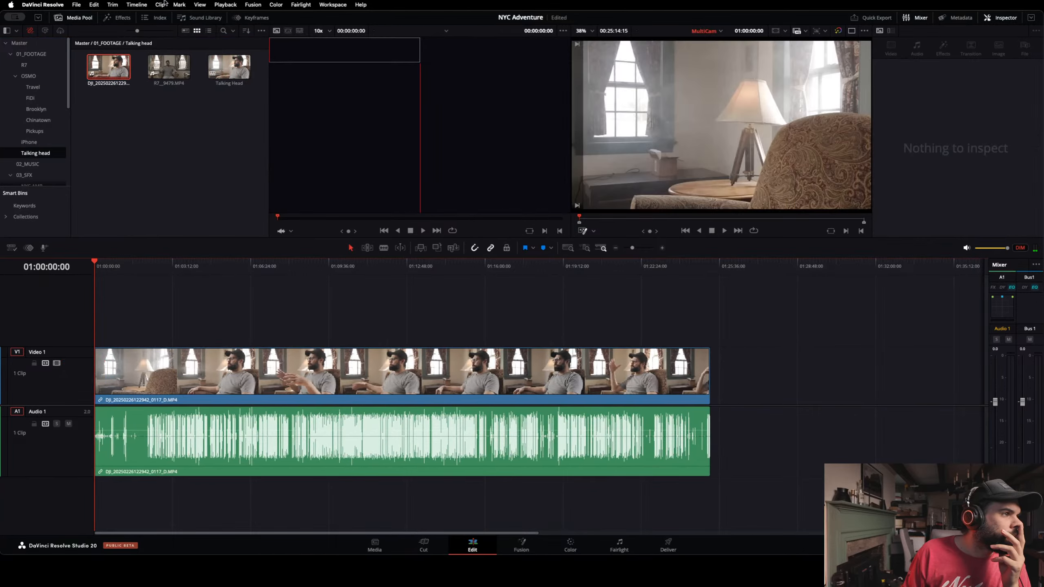
left_click_drag(168, 67, 97, 320)
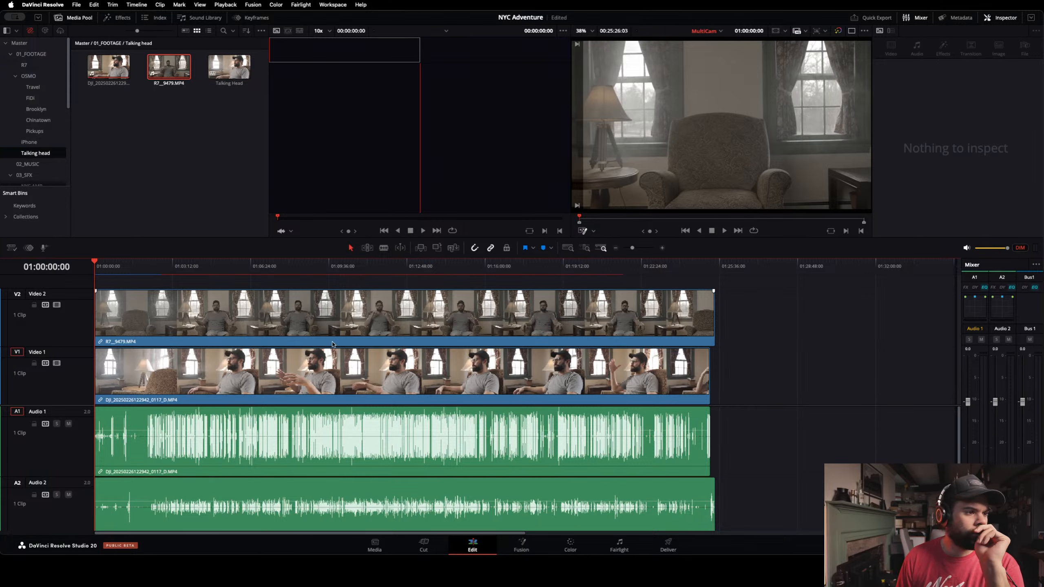
Step: Select both stacked talking head clips and examine the clip commands available for the pair
right_click(283, 323)
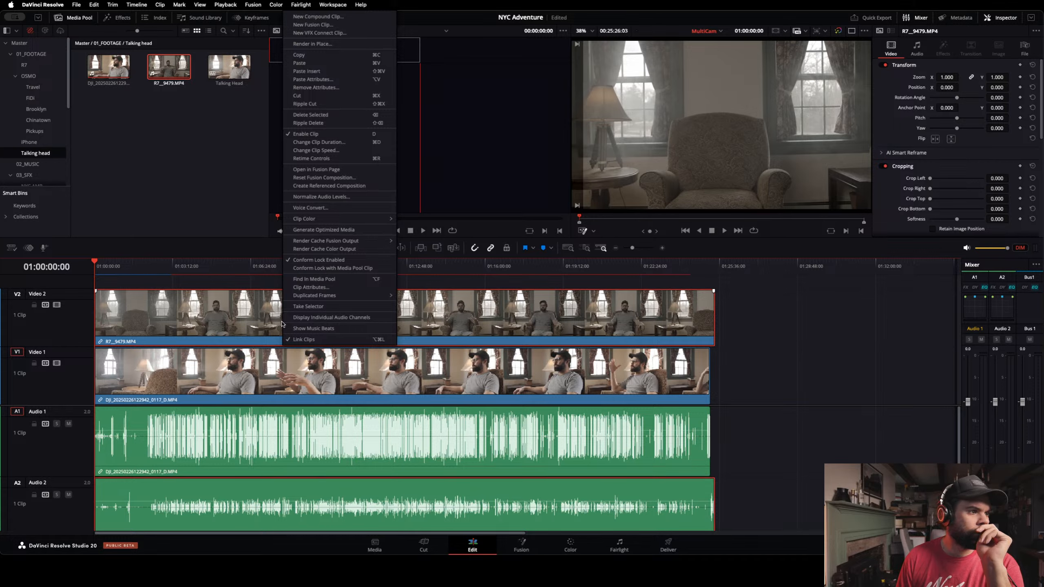
left_click(247, 370)
left_click(248, 363)
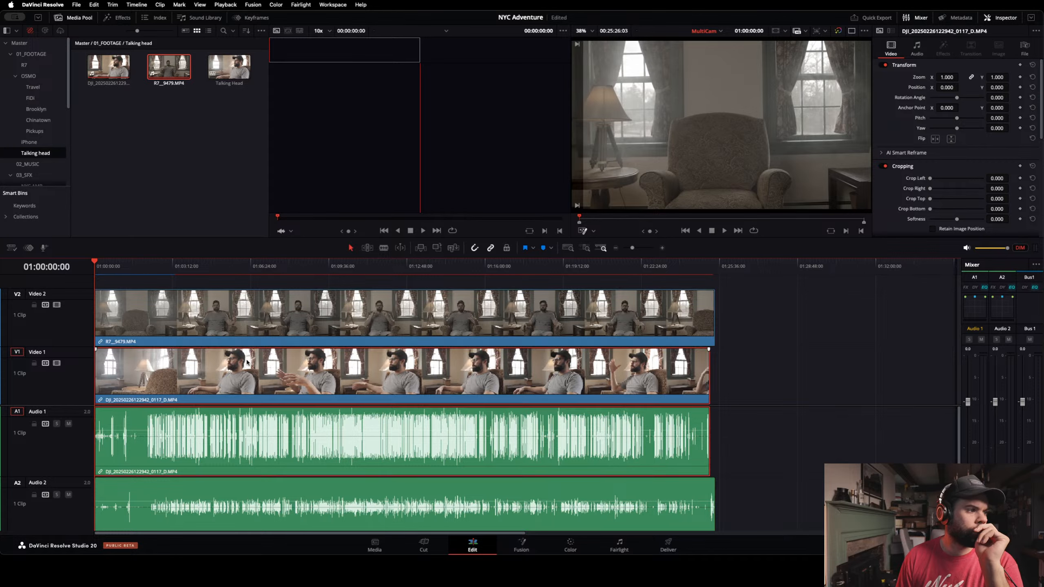
left_click(254, 308, "super")
right_click(255, 306)
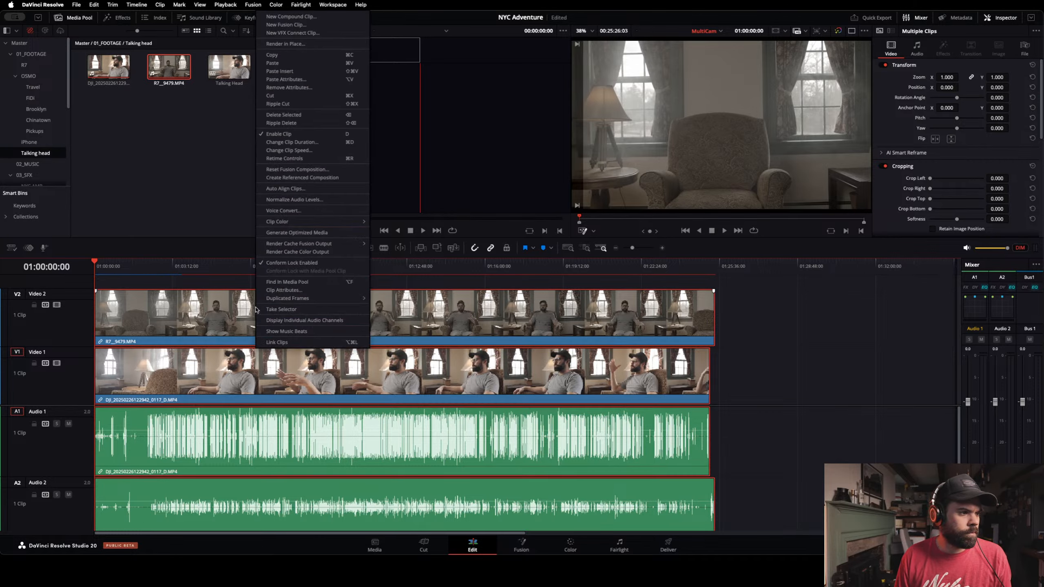
Step: Check the timeline viewer's overlay modes, and turn its on-screen overlay off
left_click(593, 231)
left_click(594, 232)
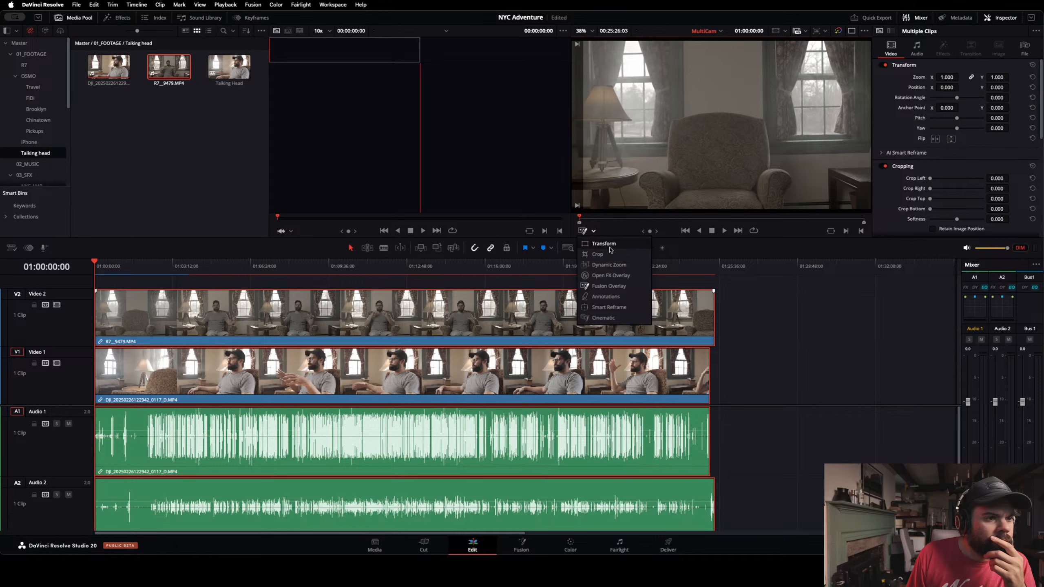
left_click(585, 233)
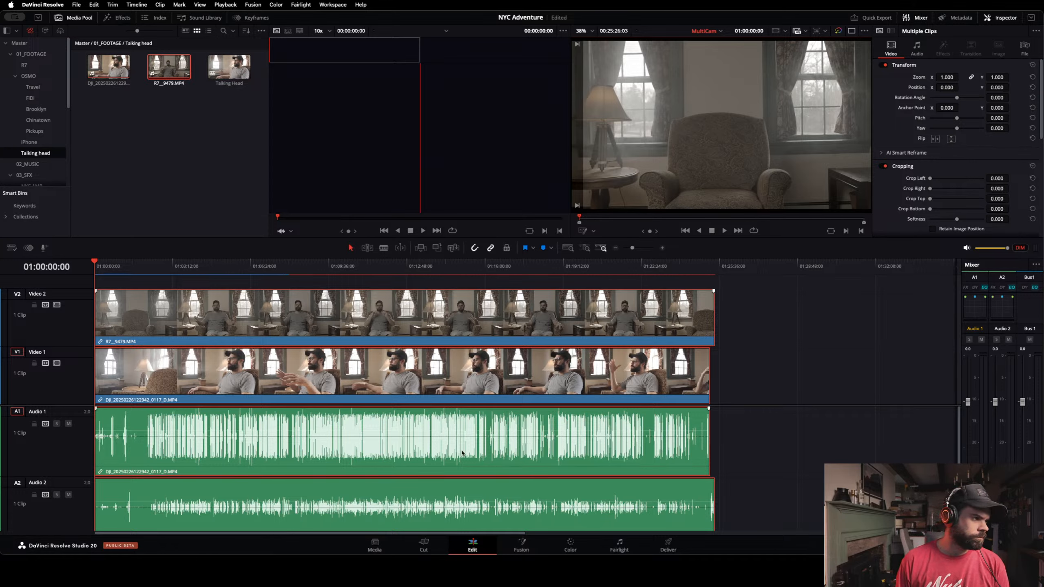
Step: Bring up the source clip of the frame at the playhead in the source viewer with Match Frame
left_click(140, 4)
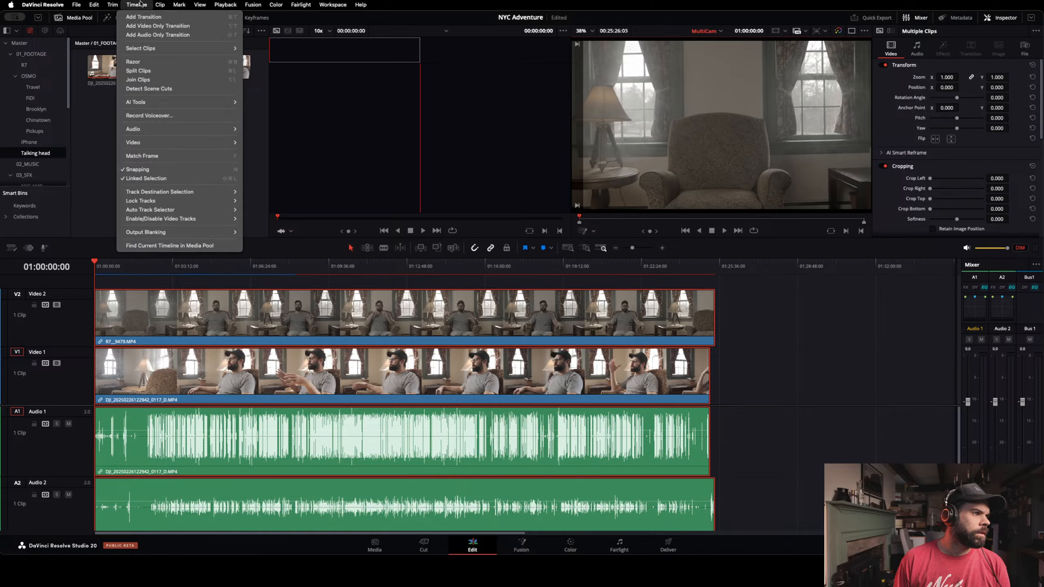
left_click(166, 156)
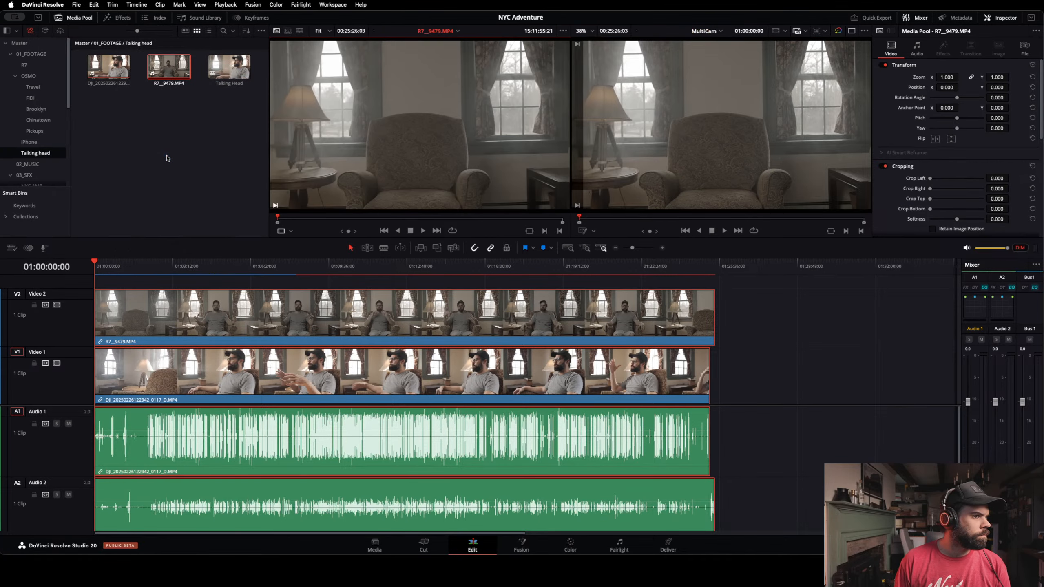
Step: Look for multicam options among the timeline, clip, view and playback commands, the Video 1 track commands and the stacked clips' own commands
left_click(136, 5)
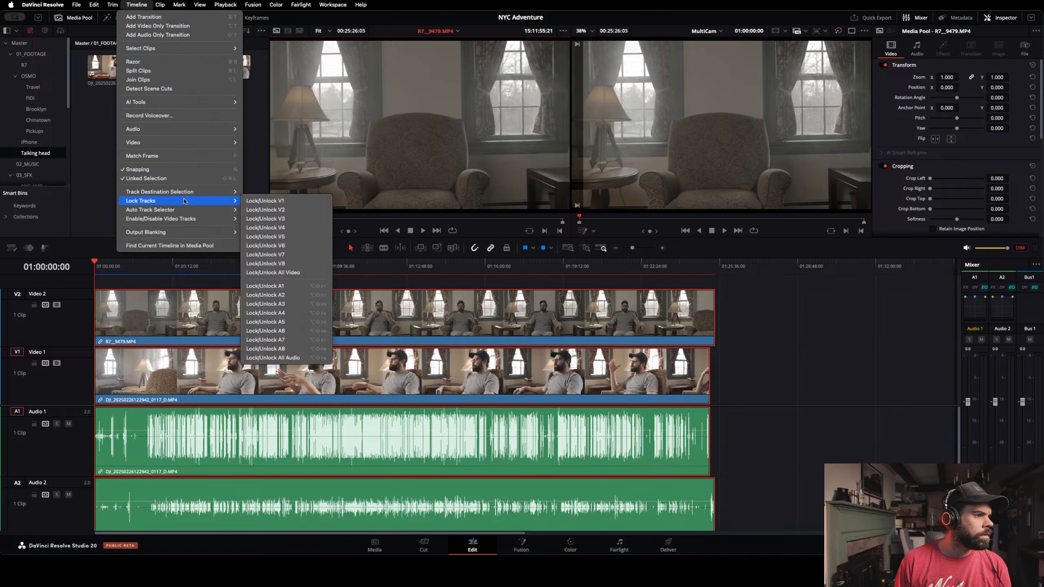
mouse_move(192, 233)
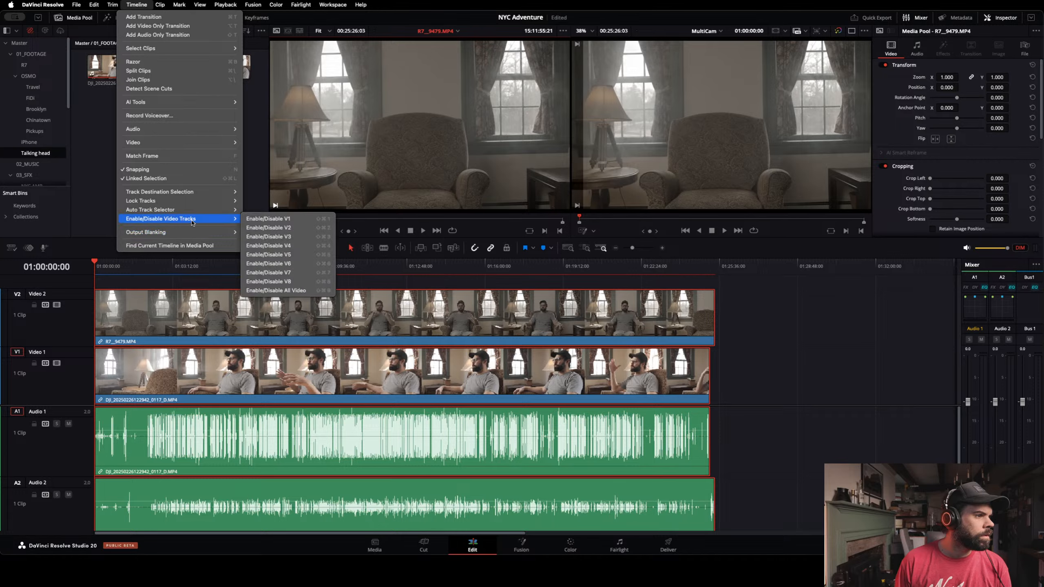
mouse_move(156, 3)
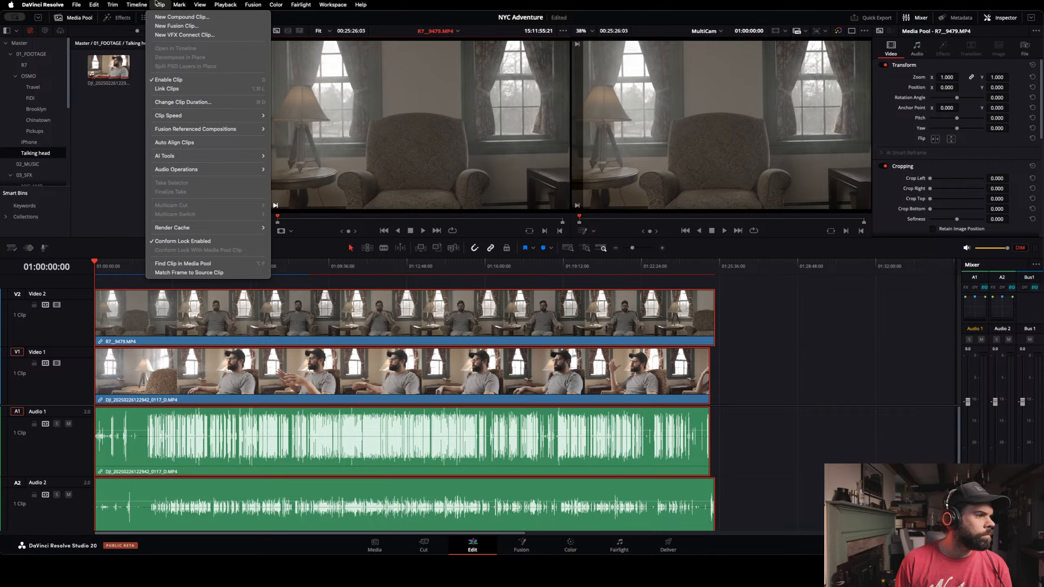
mouse_move(113, 4)
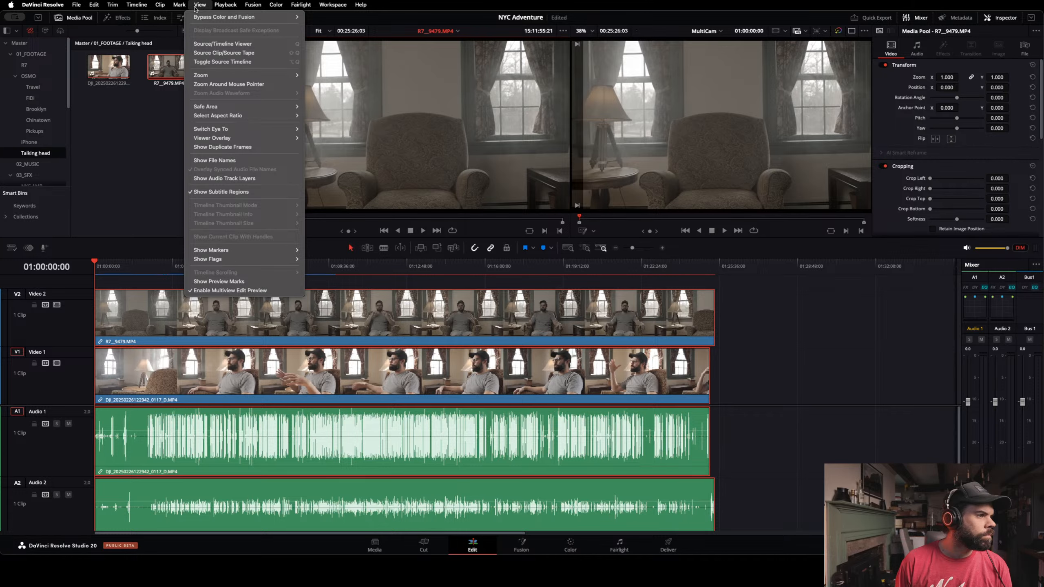
mouse_move(228, 9)
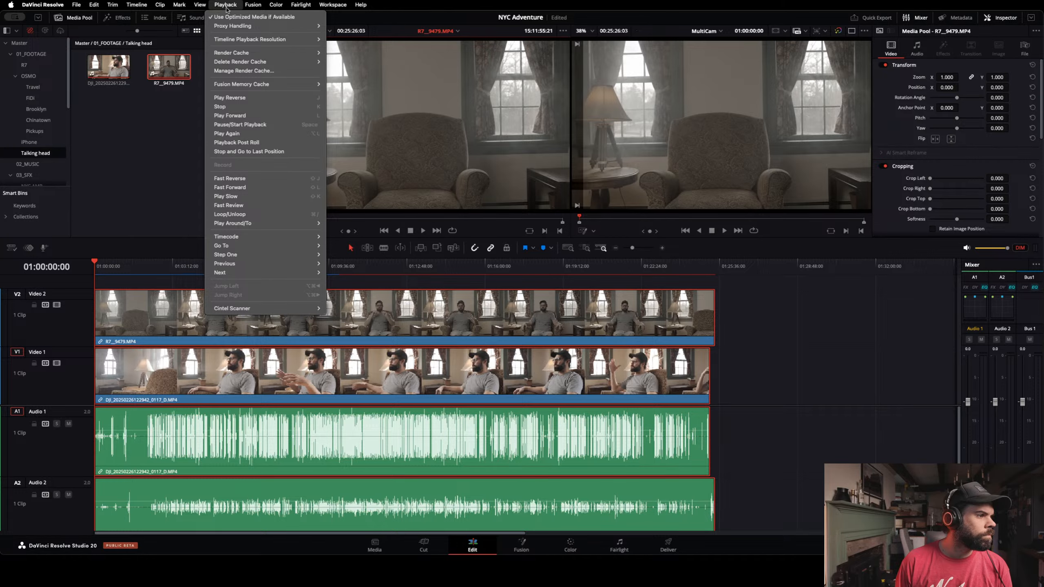
left_click(45, 396)
right_click(47, 395)
right_click(67, 382)
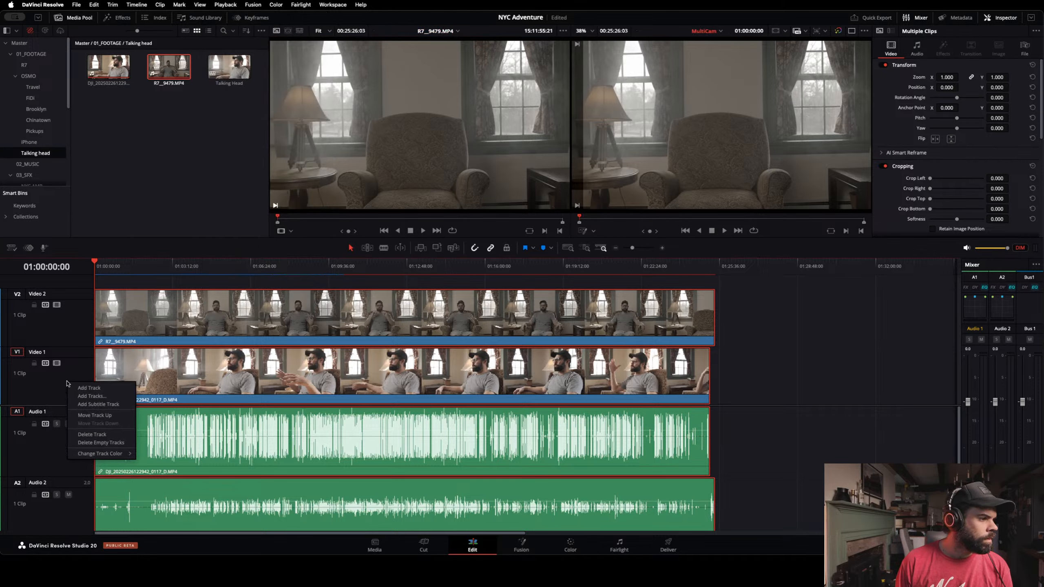
right_click(142, 376)
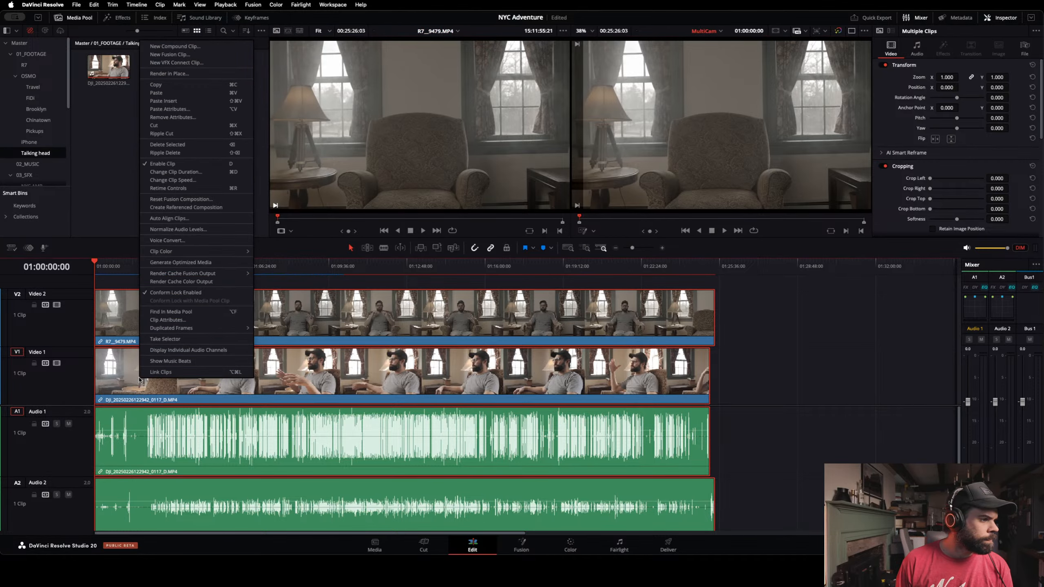
left_click(870, 432)
left_click(834, 424)
right_click(647, 364)
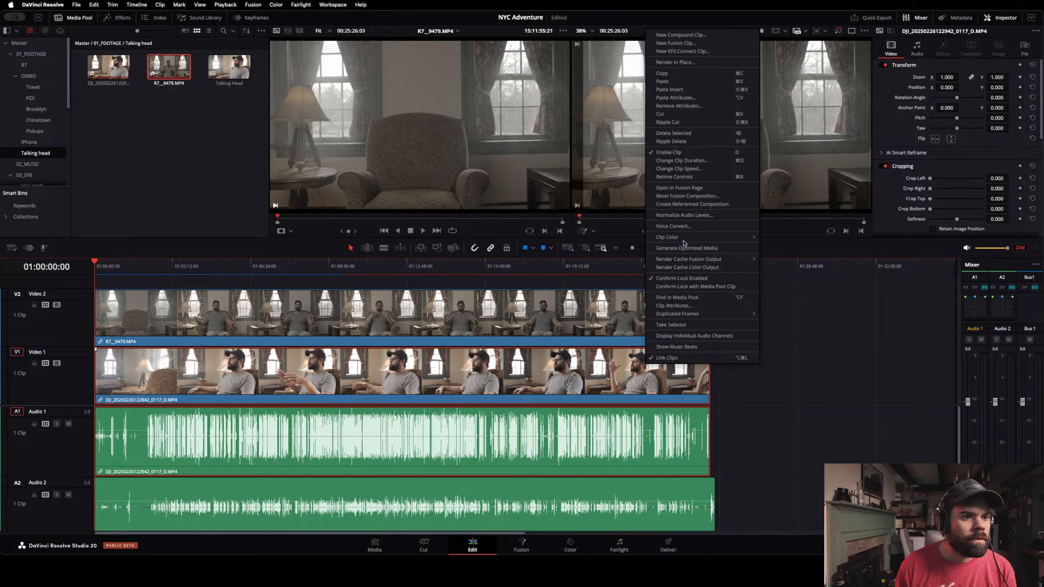
left_click(805, 365)
Step: Examine the playback, trim and timeline commands and the timeline view options for a way to set up multicam editing
left_click(248, 5)
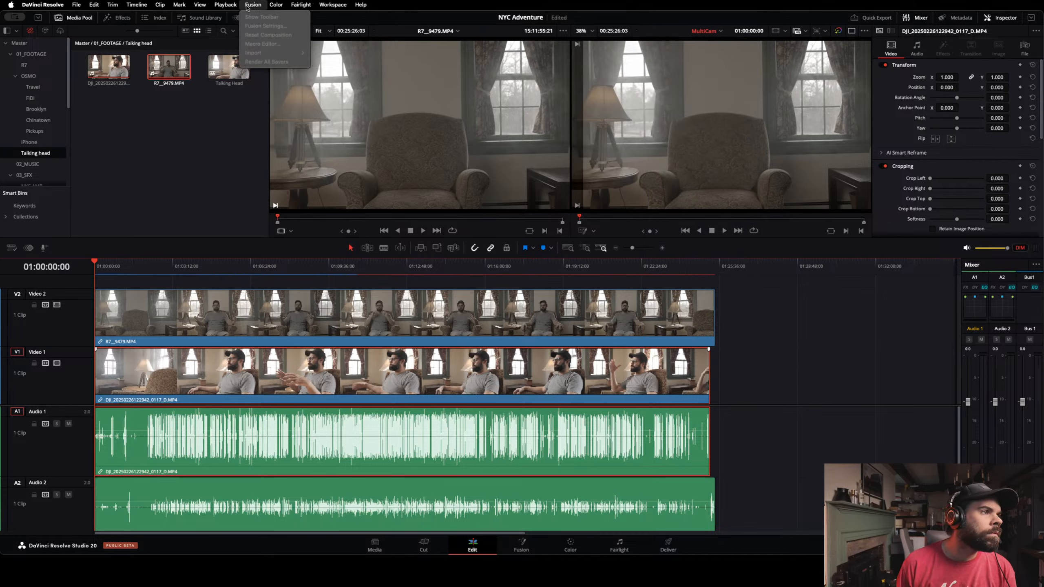
mouse_move(225, 5)
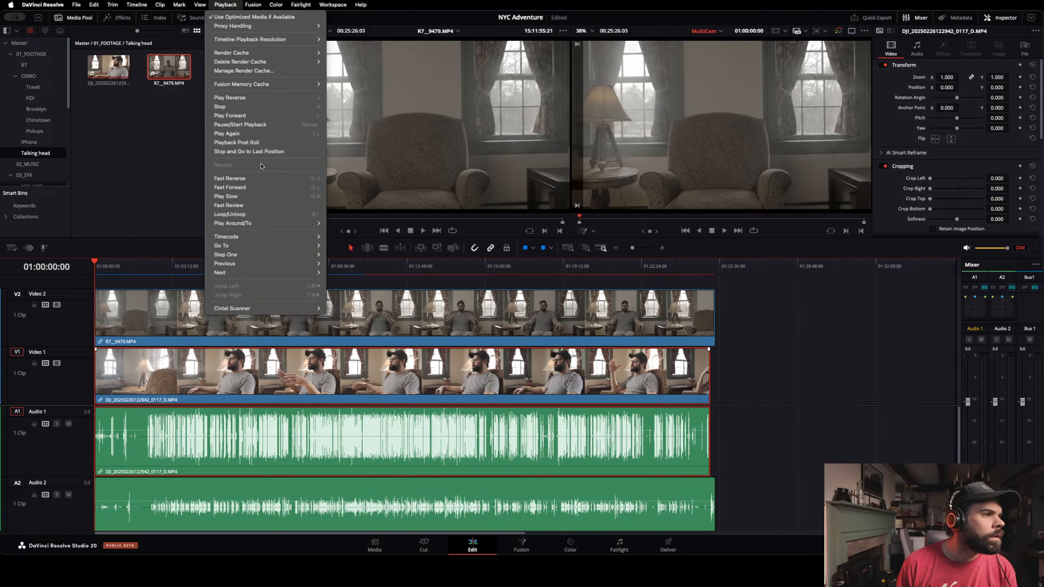
left_click(112, 4)
left_click(112, 4)
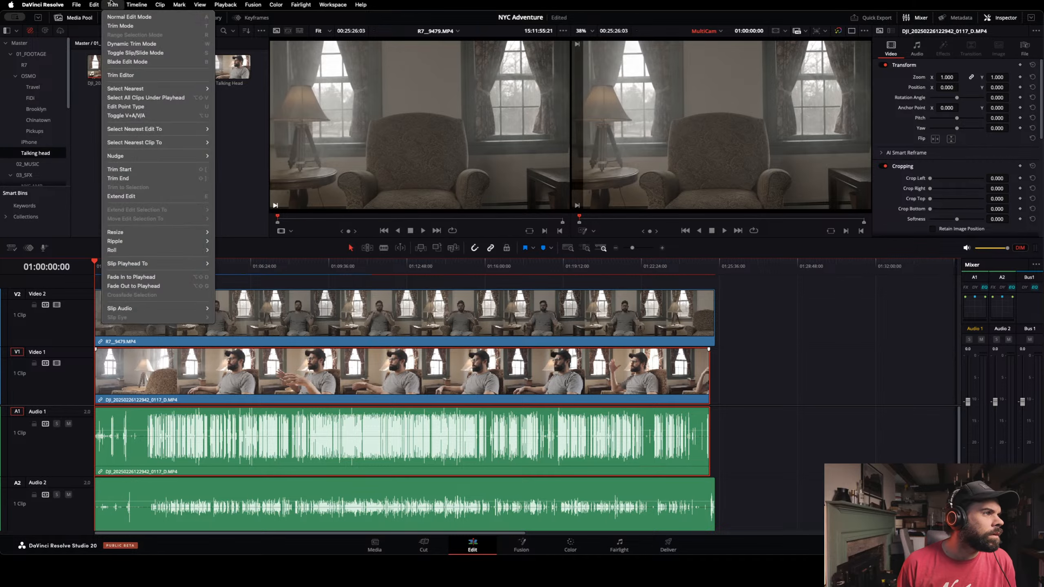
mouse_move(138, 5)
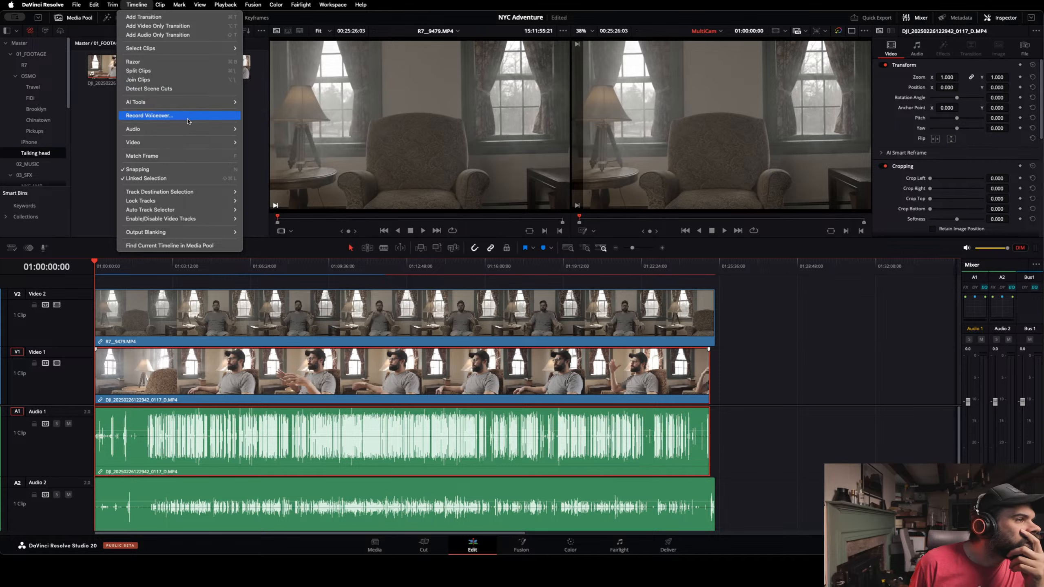
mouse_move(196, 145)
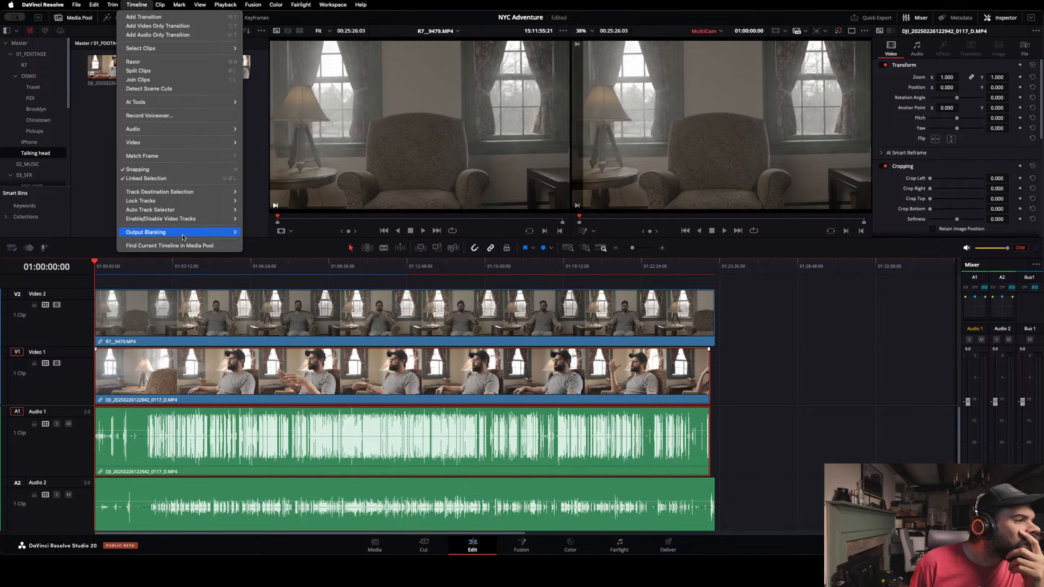
left_click(186, 247)
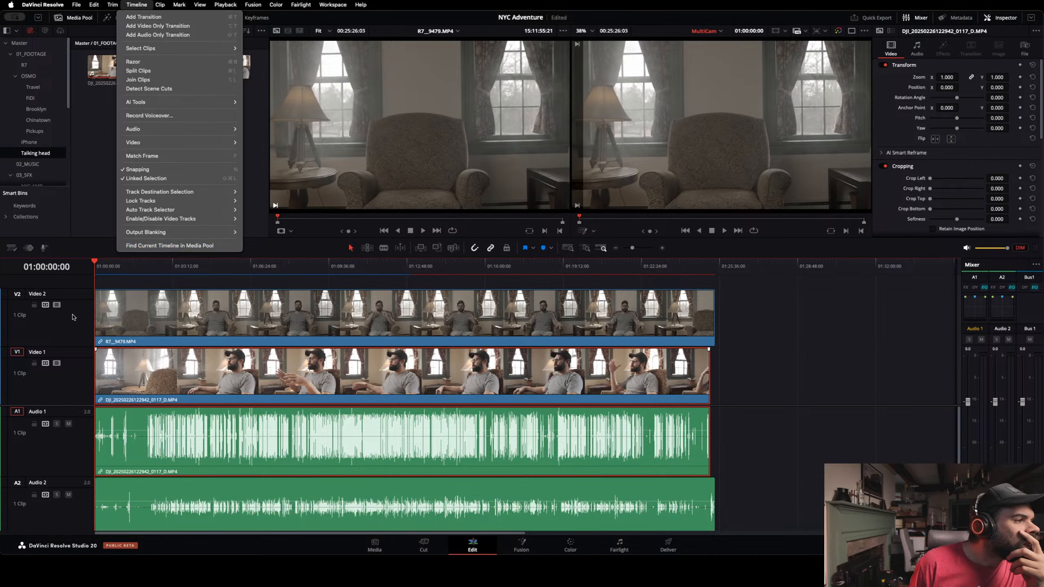
left_click(11, 248)
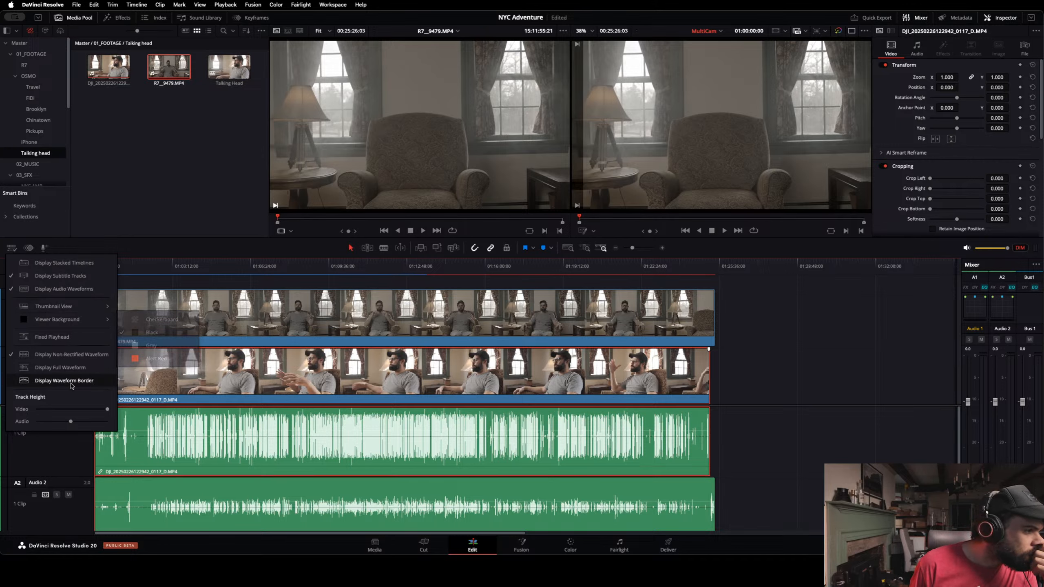
left_click(170, 266)
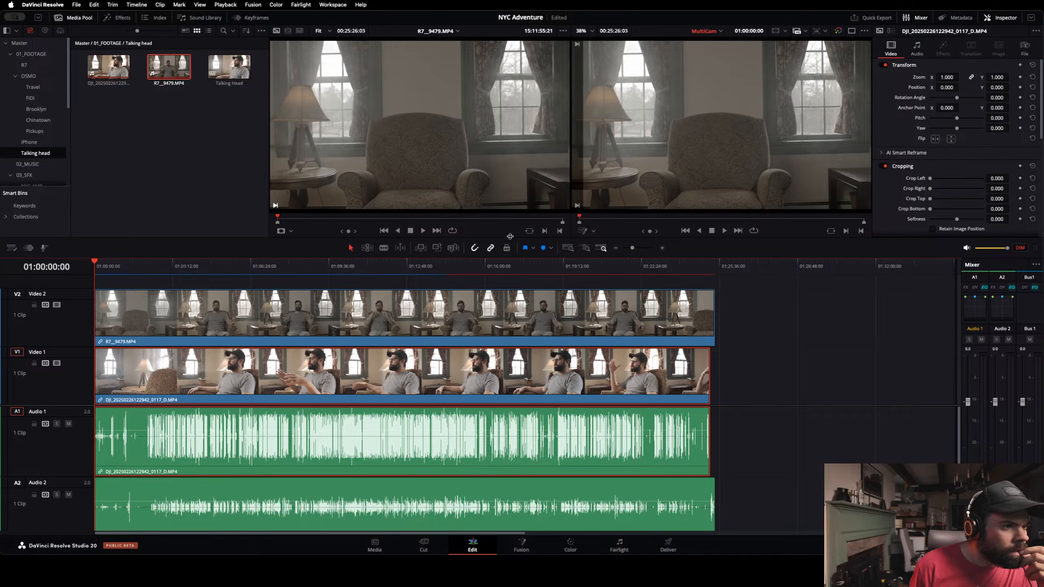
Step: Load the DJI clip and R7__9479.MP4 from the Talking head bin into the source viewer and switch it to Multicam mode
left_click(532, 236)
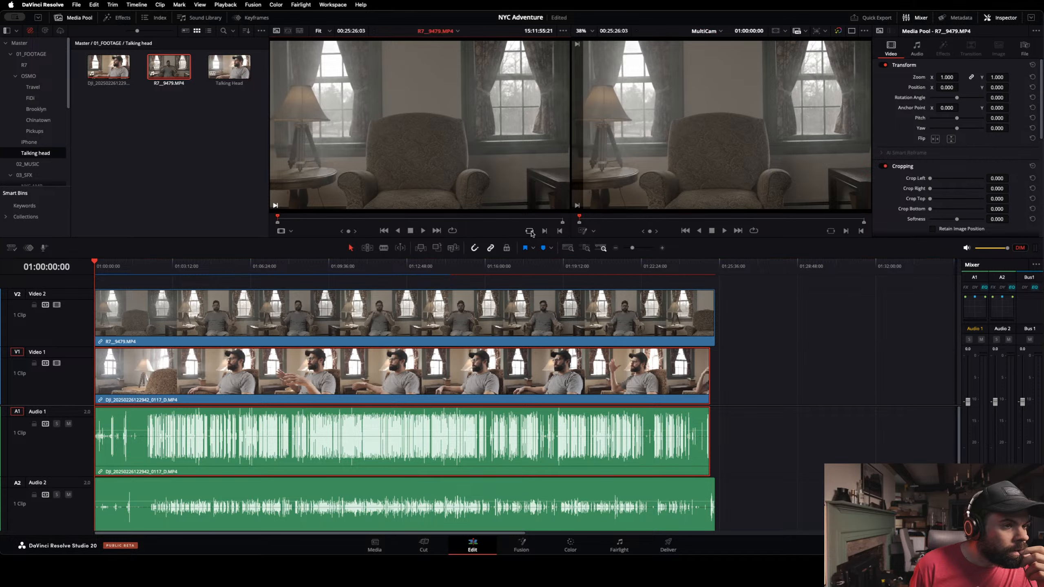
left_click(291, 232)
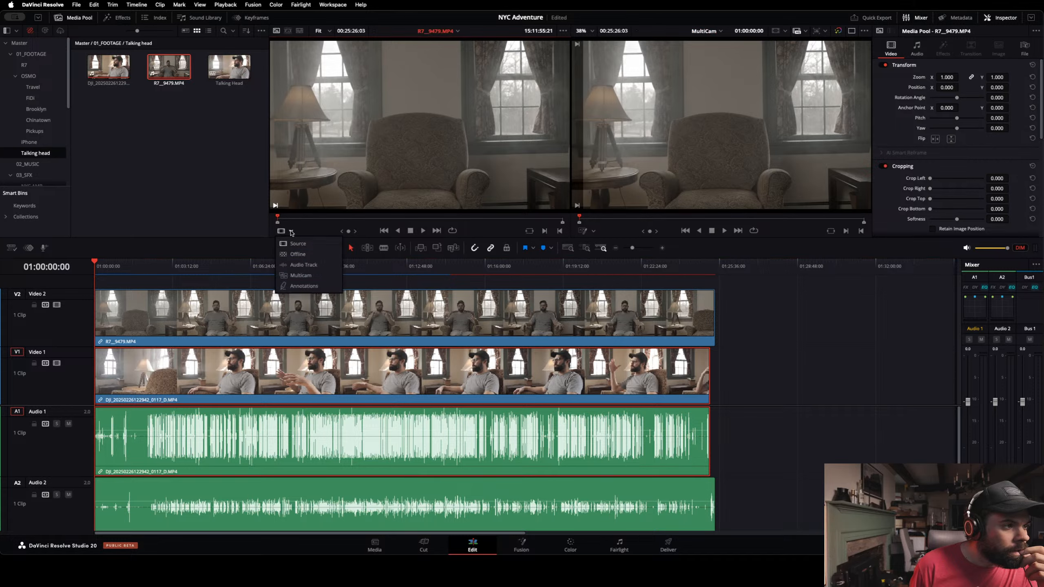
left_click(301, 276)
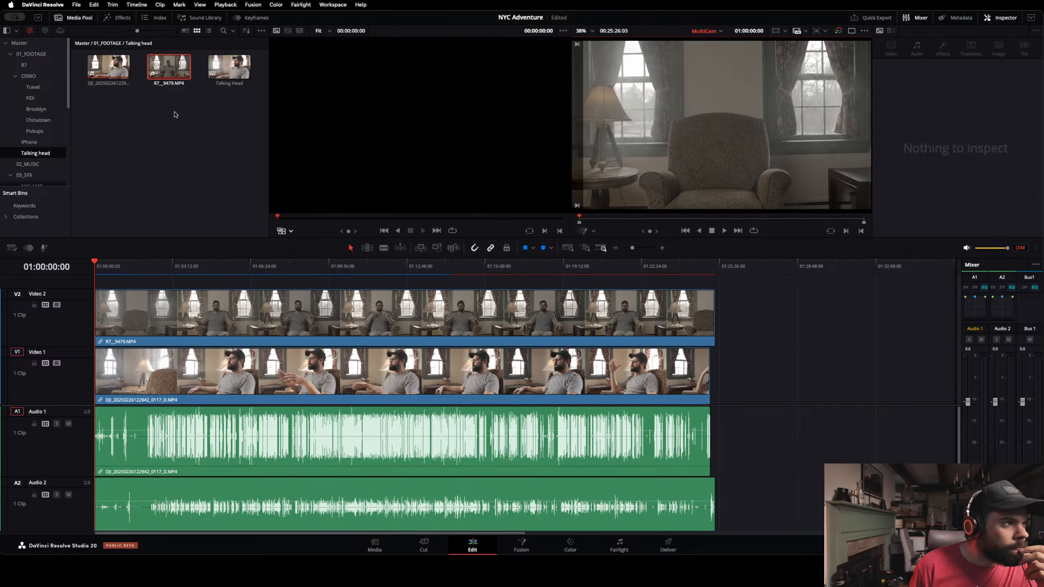
left_click(112, 60, "super")
left_click_drag(169, 67, 357, 109)
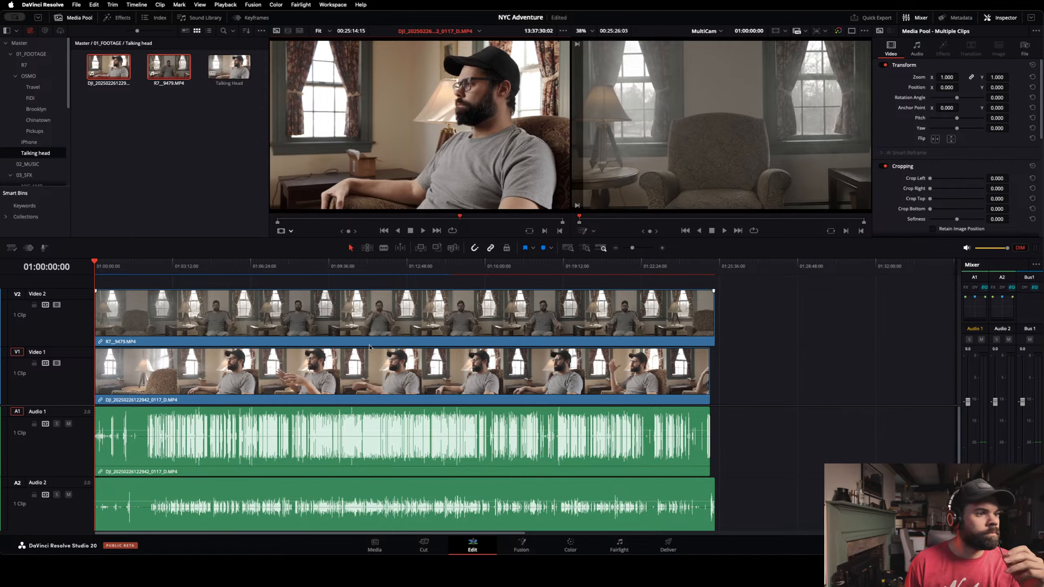
left_click(286, 231)
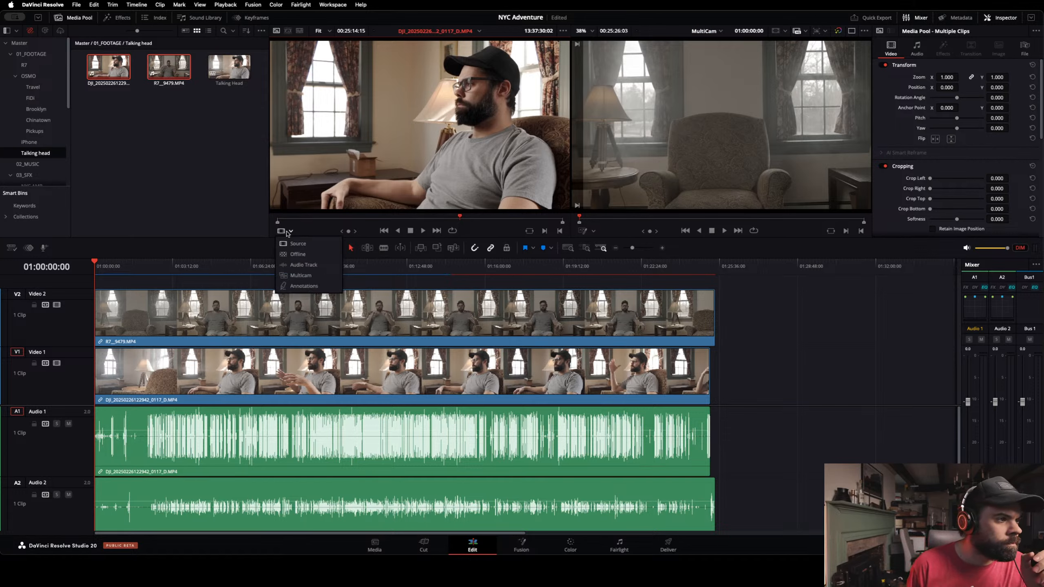
left_click(309, 275)
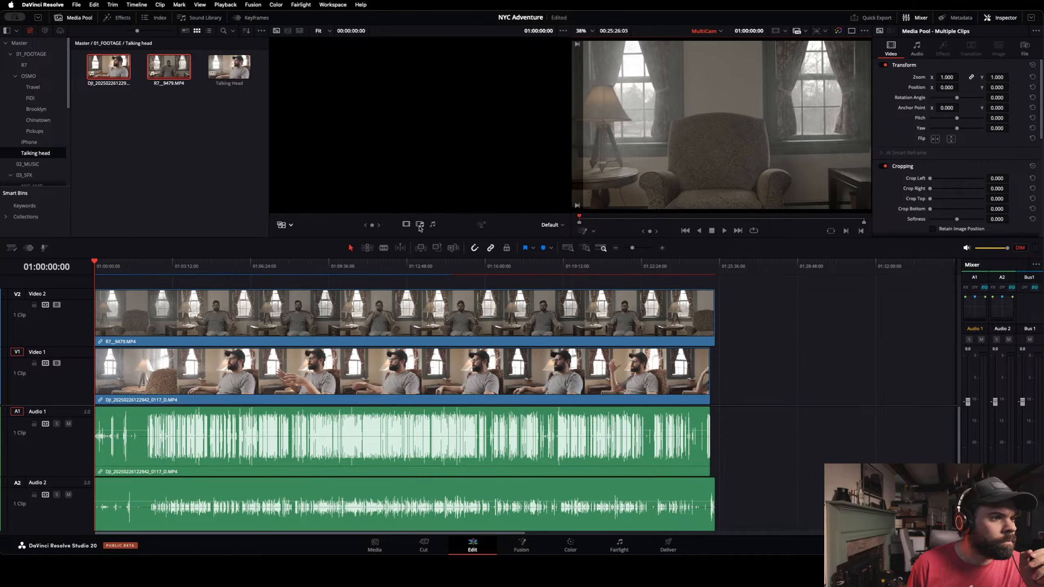
Step: Set the multicam viewer to audio-only switching with a 1x2 layout, and toggle it to Source mode and back to Multicam
left_click(433, 225)
left_click(543, 227)
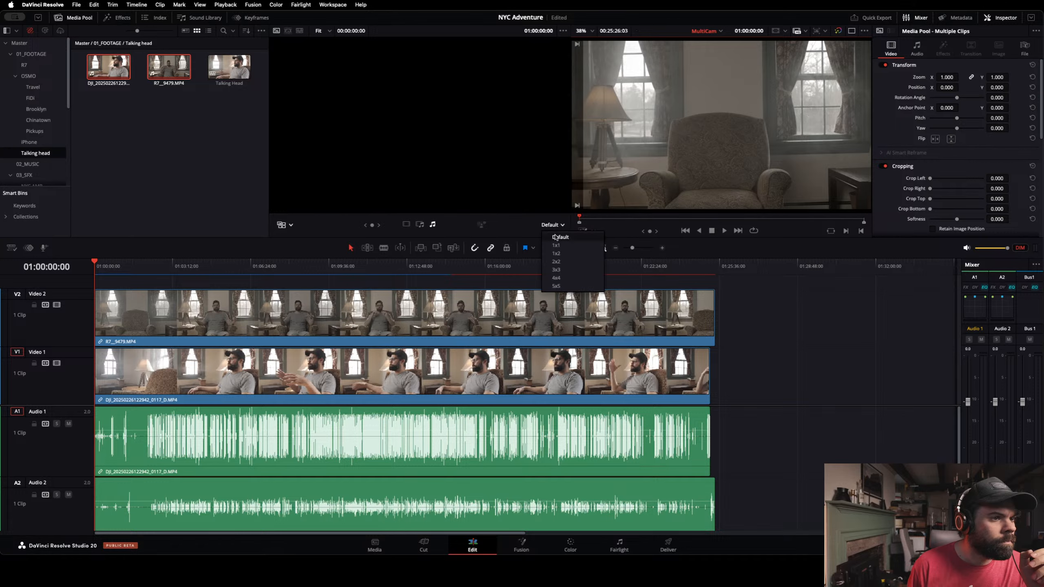
left_click(564, 254)
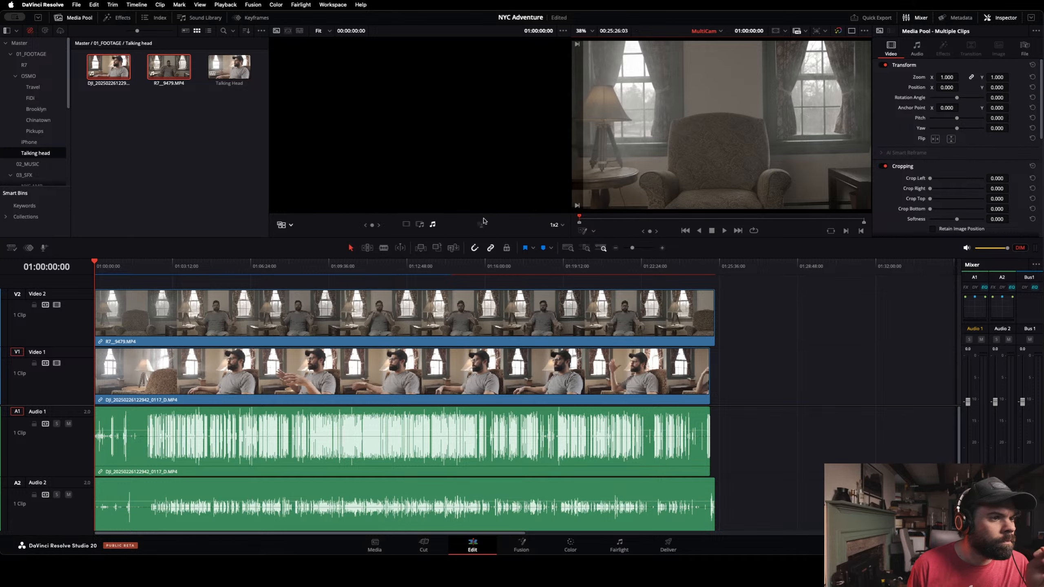
left_click(281, 226)
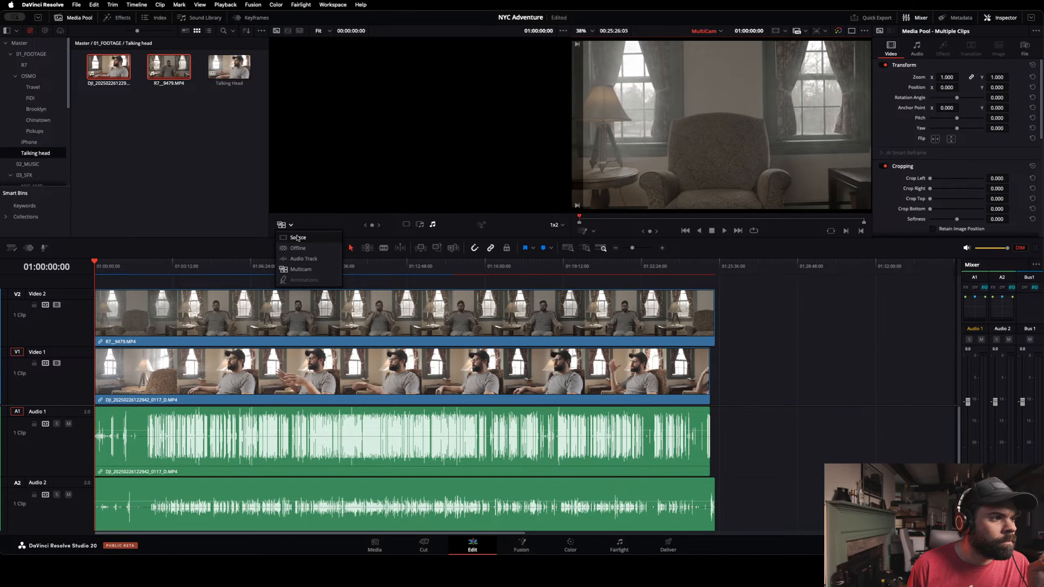
left_click(298, 238)
left_click(282, 225)
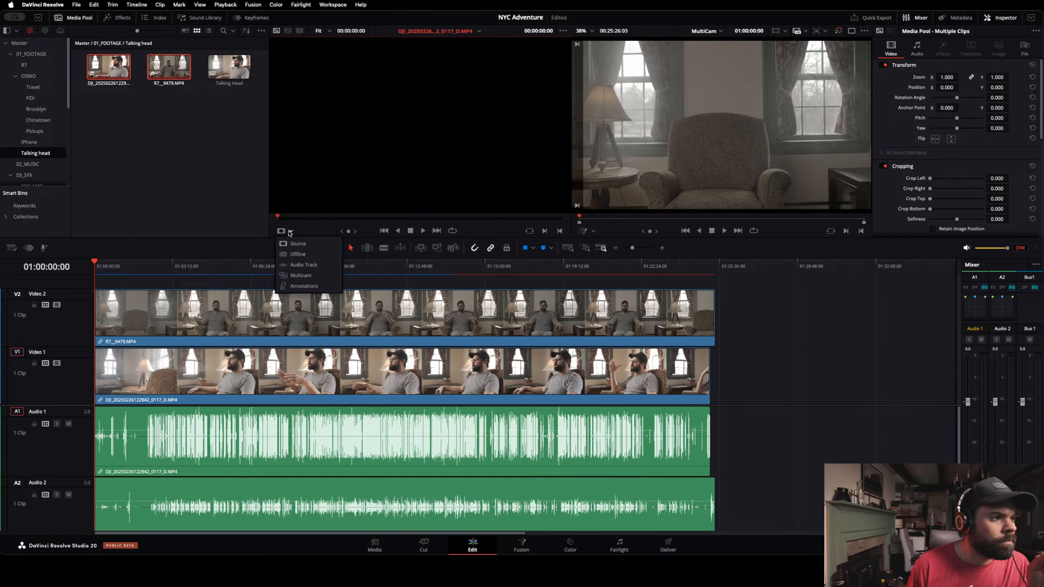
left_click(304, 275)
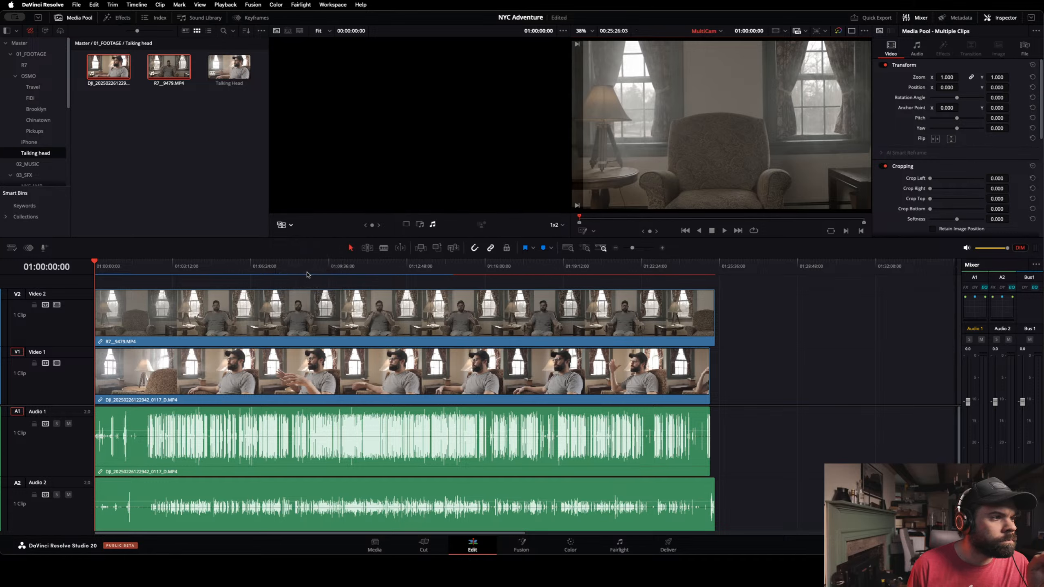
Step: Select both stacked camera angles with their audio on the MultiCam timeline and examine the clips' own commands for a multicam option
left_click(592, 233)
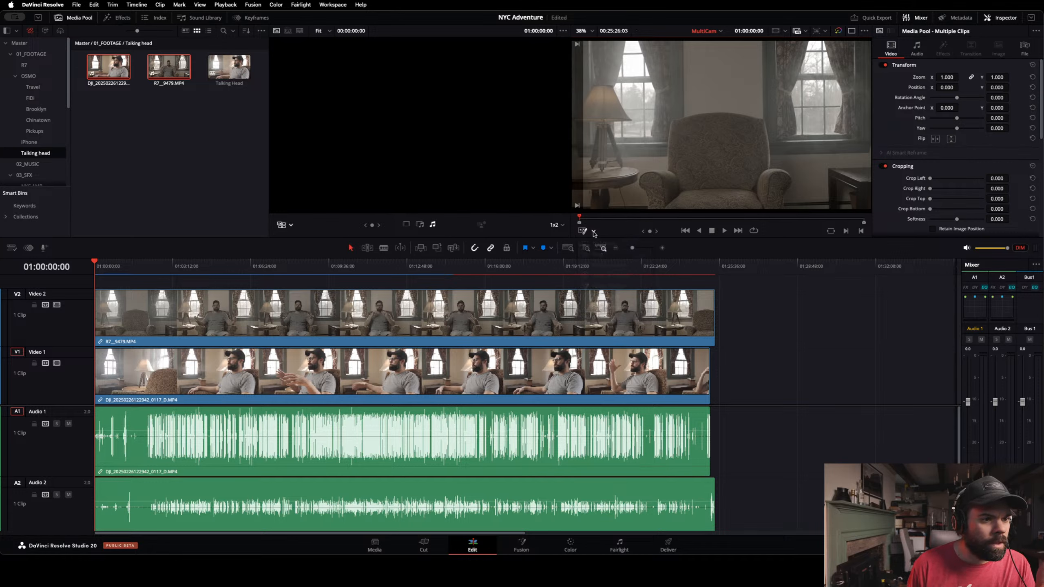
left_click(450, 325)
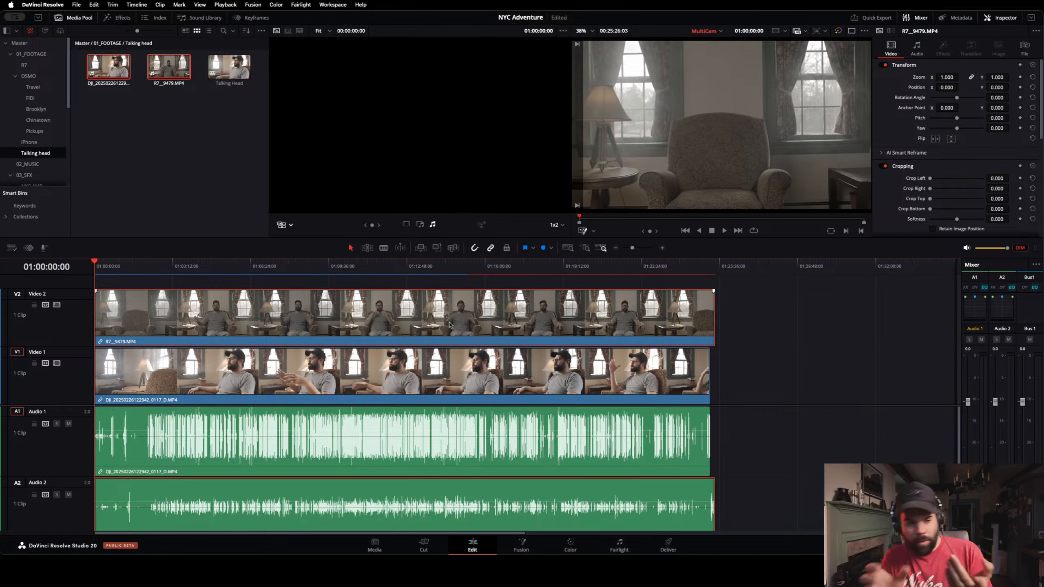
left_click(773, 384)
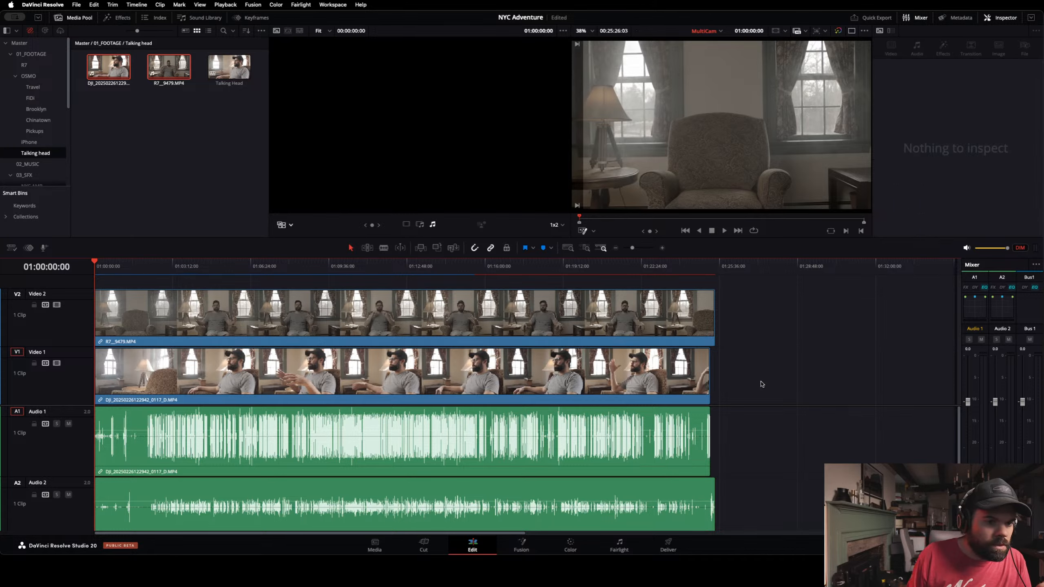
left_click_drag(763, 384, 264, 299)
right_click(313, 327)
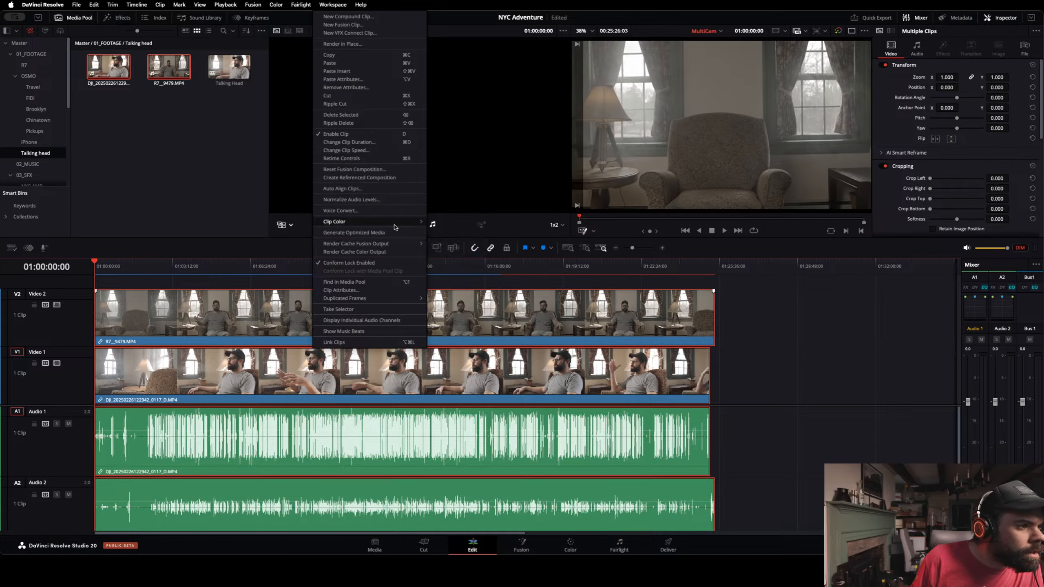
mouse_move(397, 247)
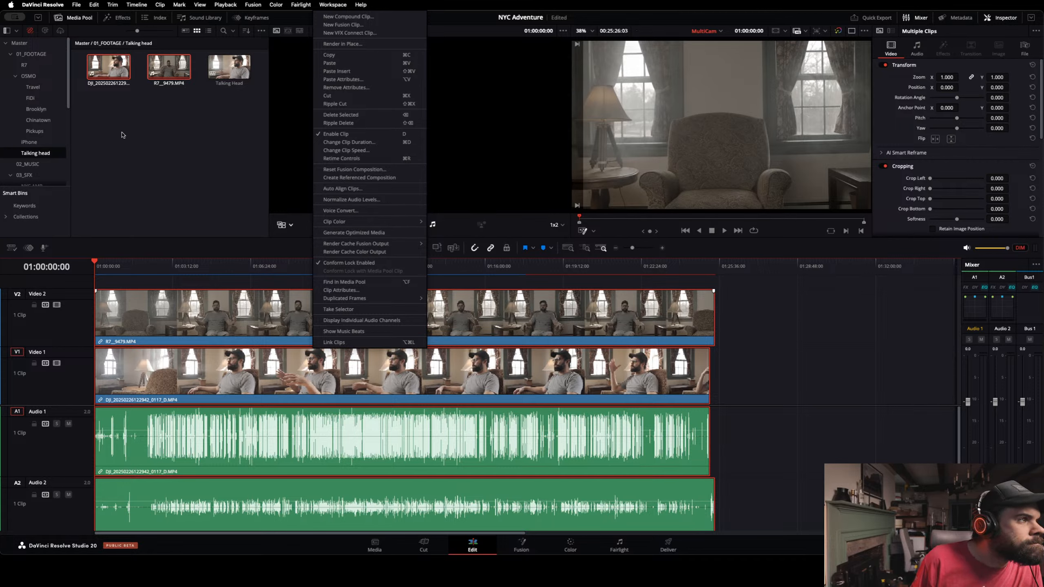
Step: Examine the mark, timeline and clip commands, including Multicam Cut, Multicam Switch and the AI tools, for a way to set up multicam
left_click(134, 5)
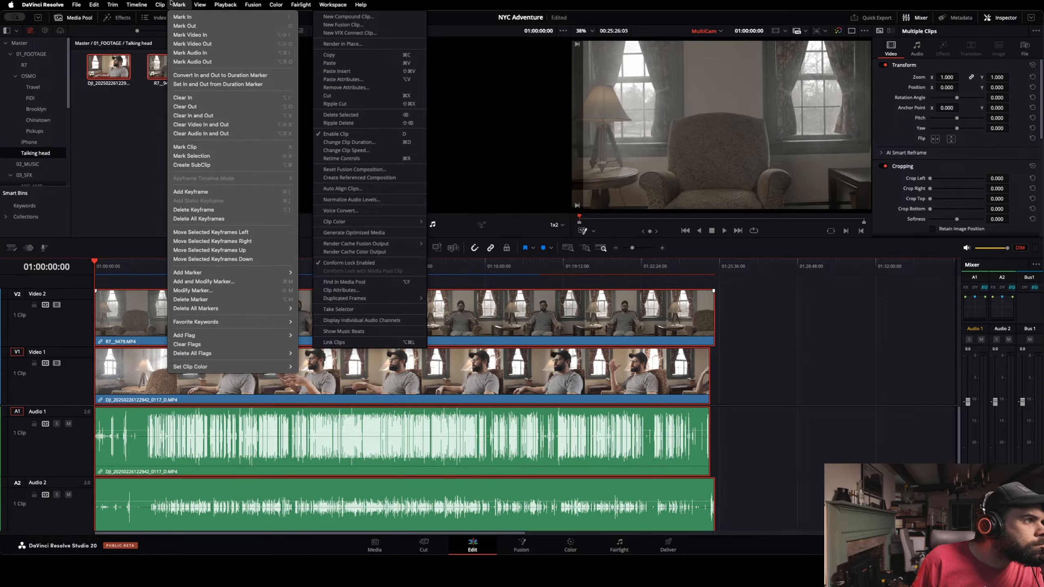
mouse_move(115, 5)
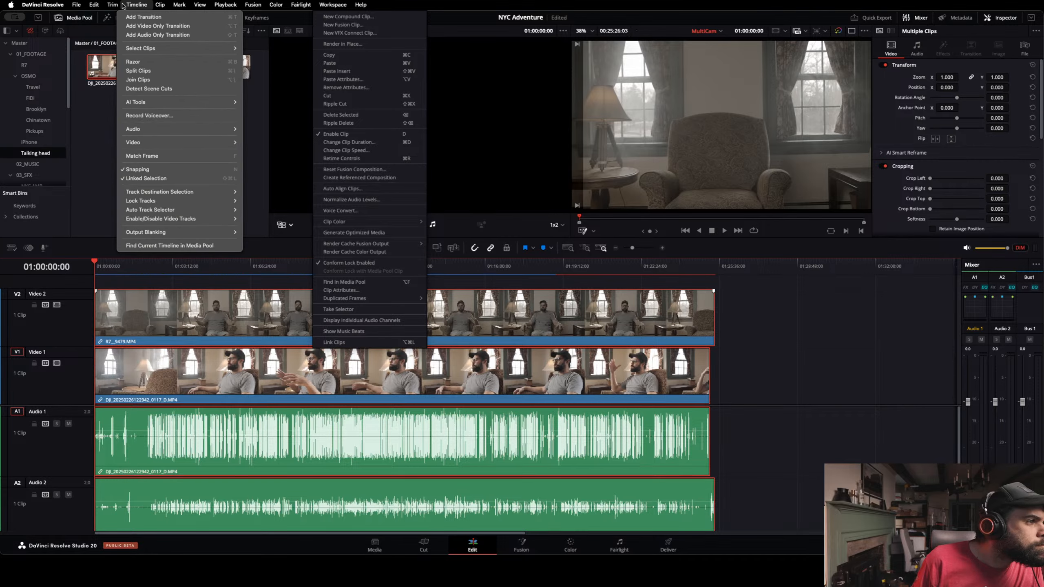
mouse_move(160, 5)
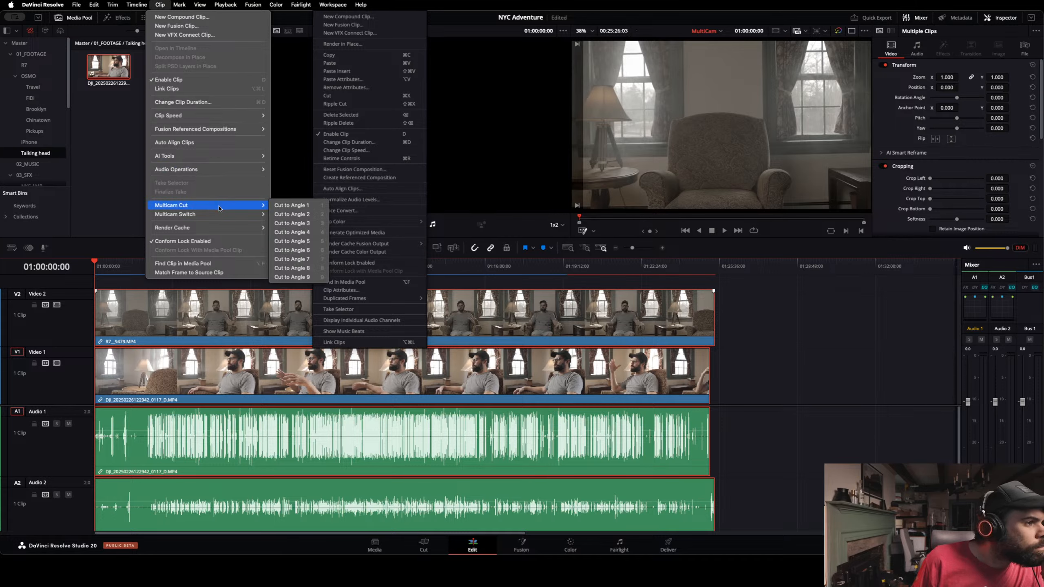
mouse_move(219, 213)
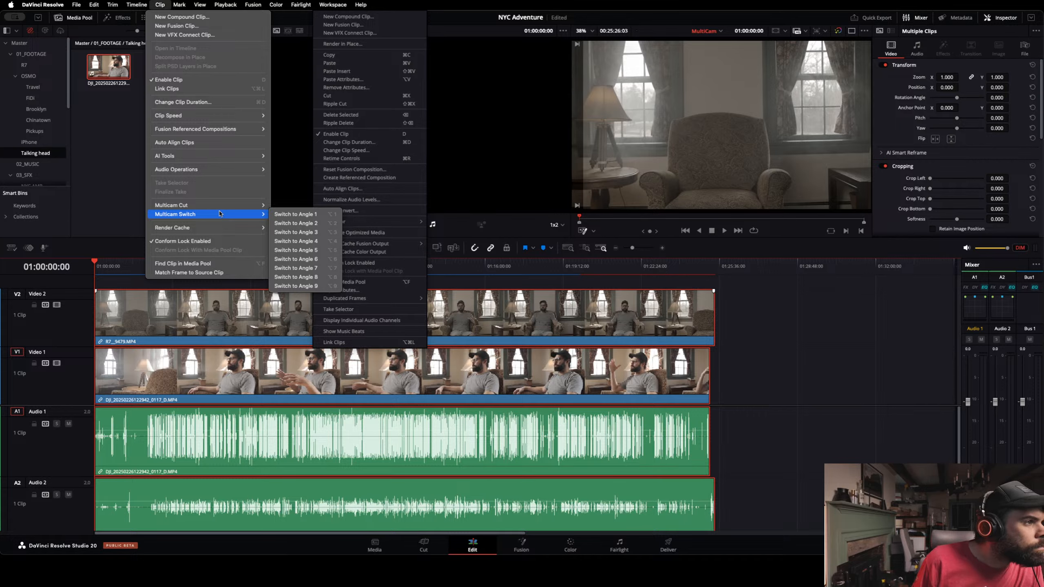
mouse_move(236, 157)
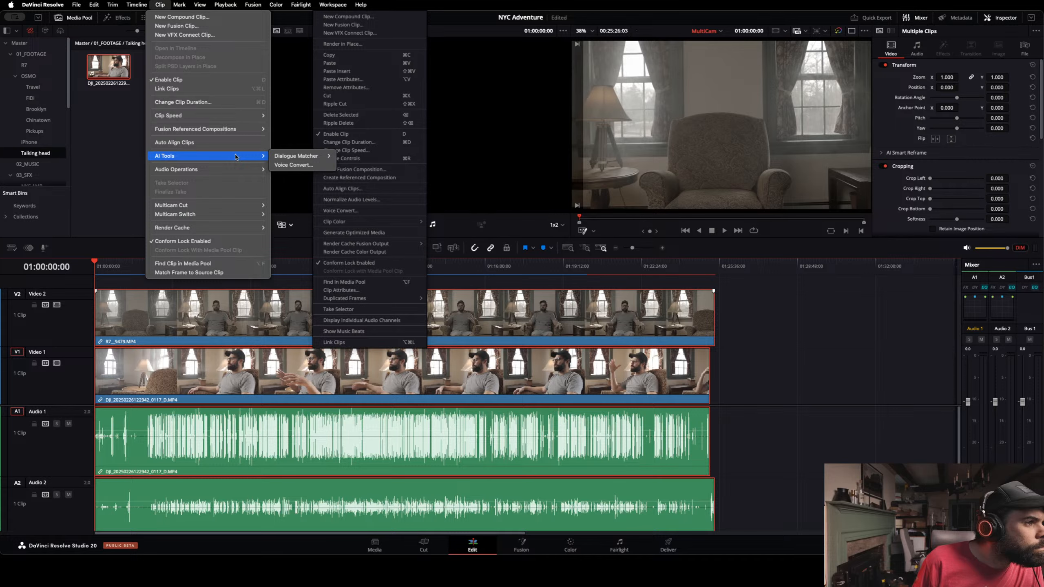
mouse_move(314, 158)
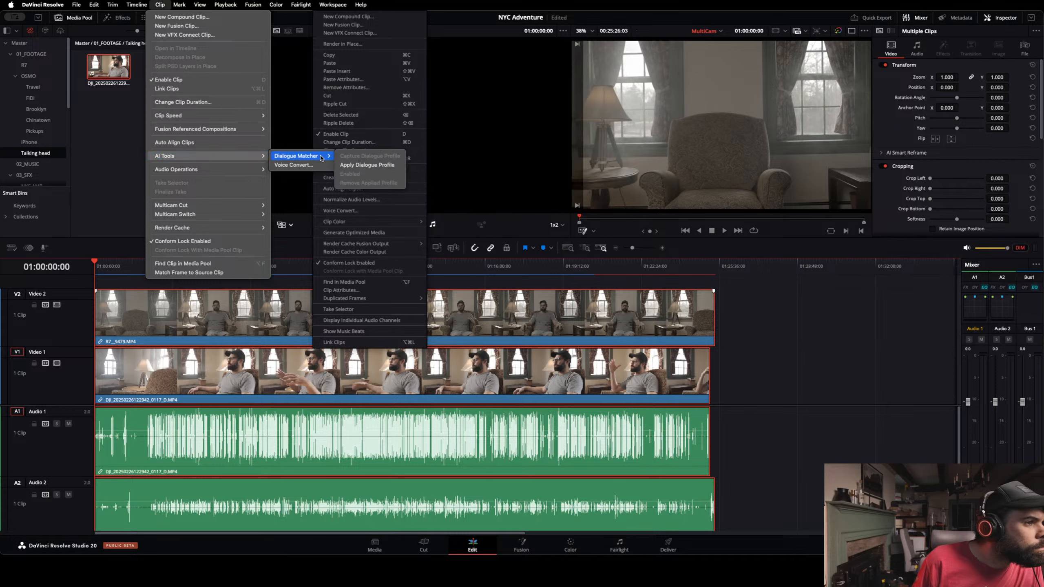
left_click(115, 188)
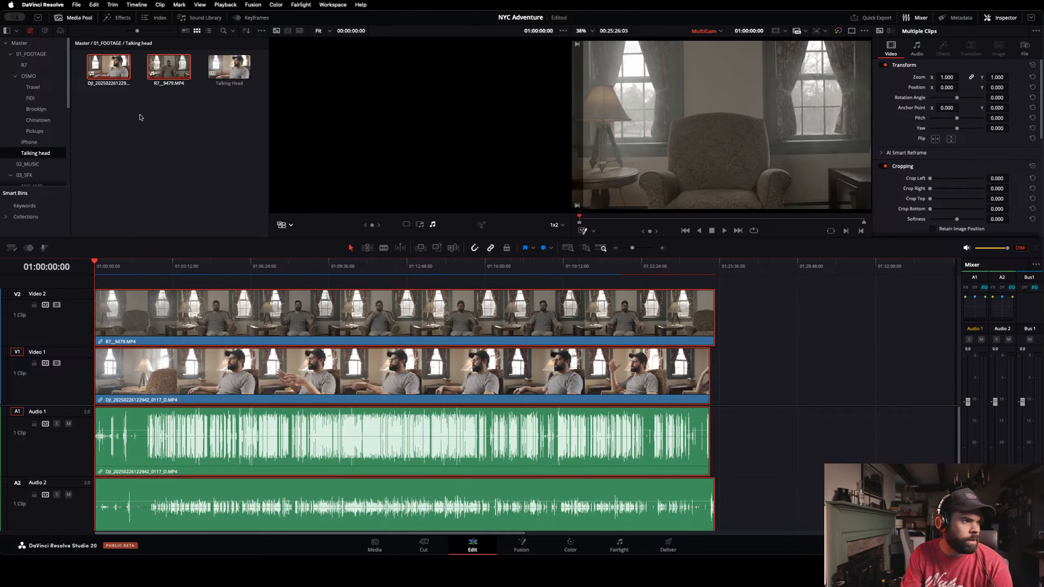
right_click(107, 68)
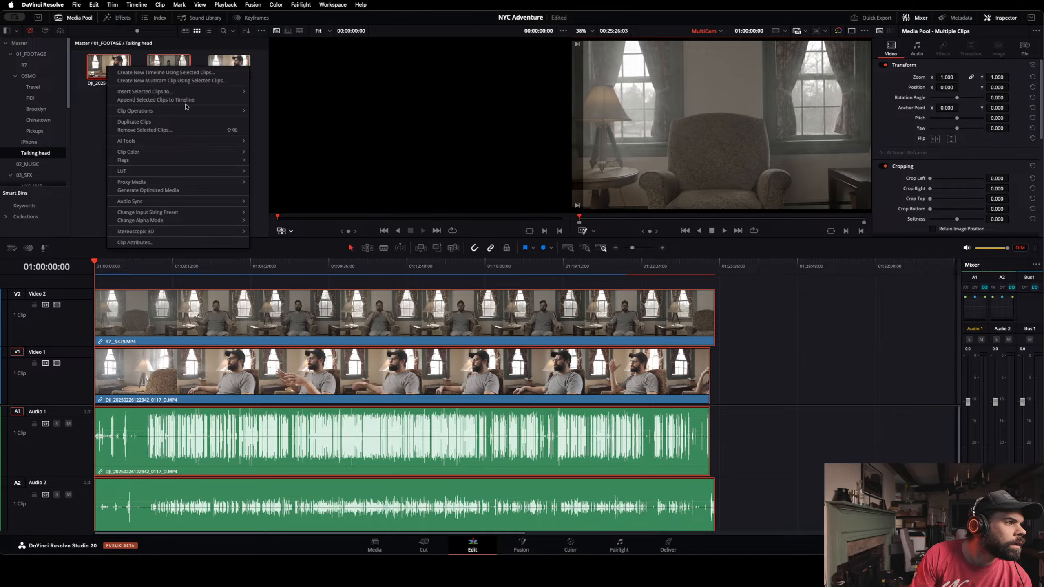
mouse_move(190, 142)
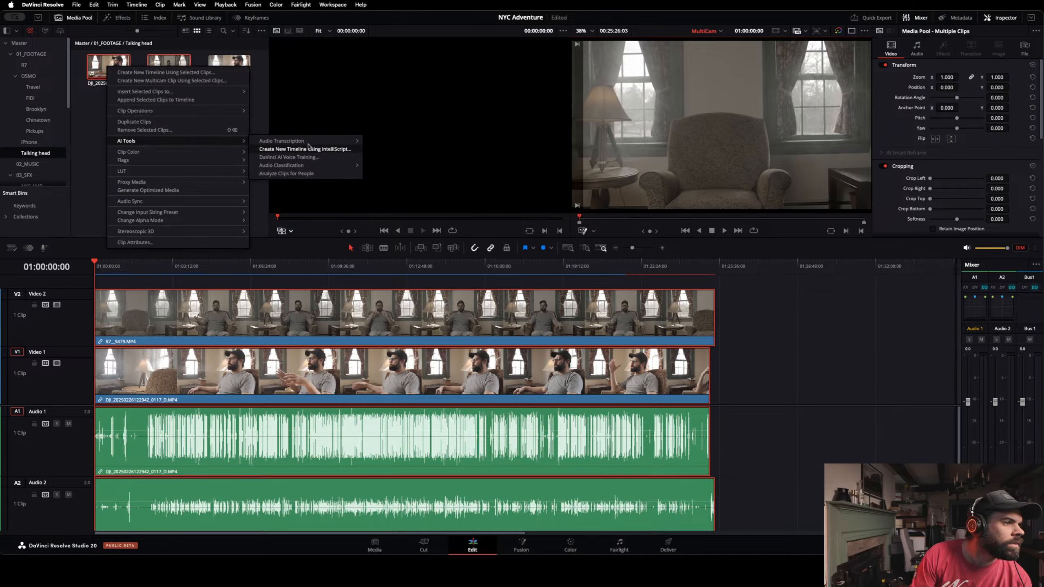
mouse_move(314, 141)
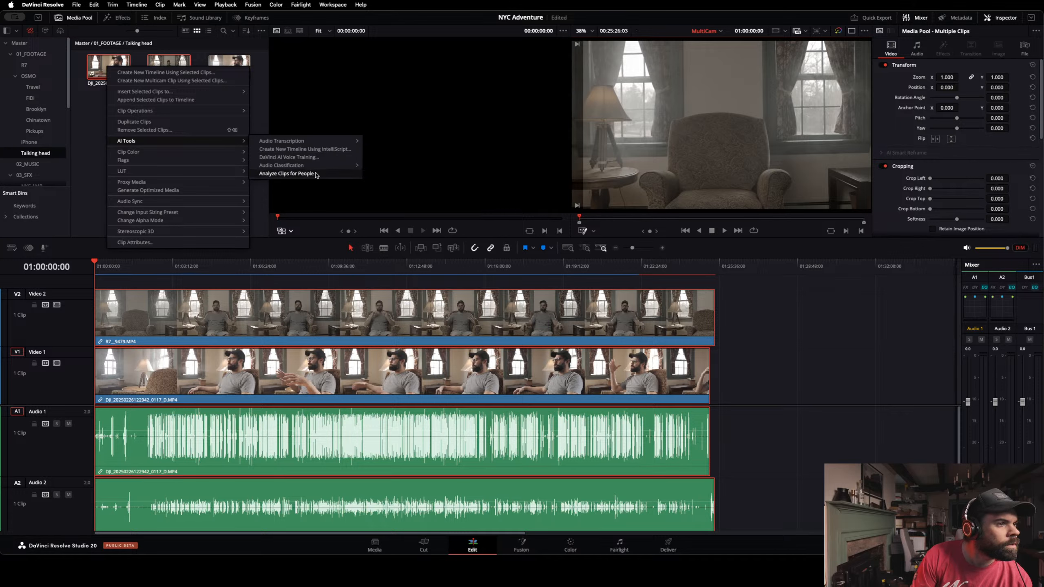
mouse_move(317, 167)
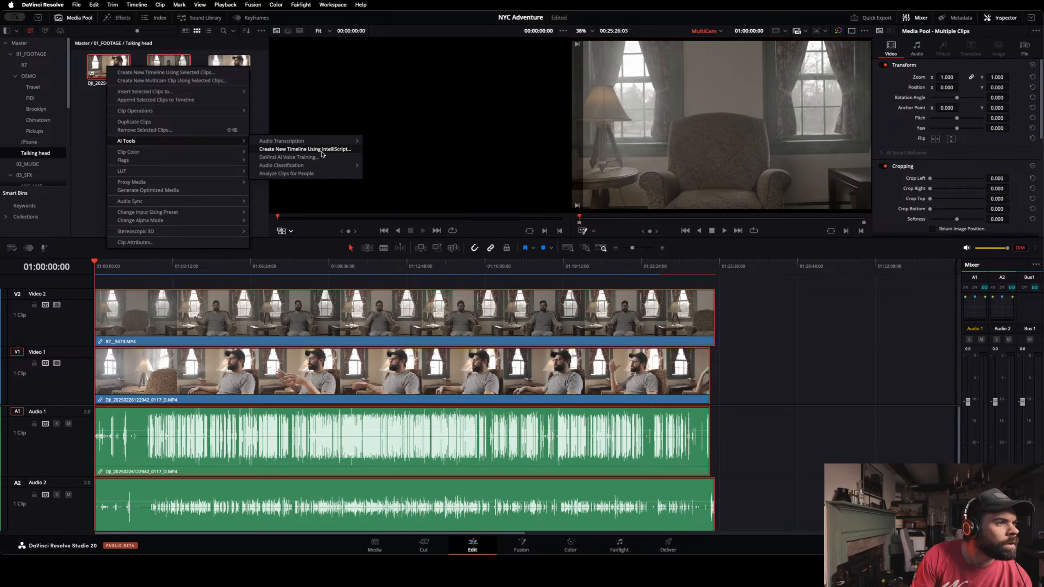
left_click(322, 152)
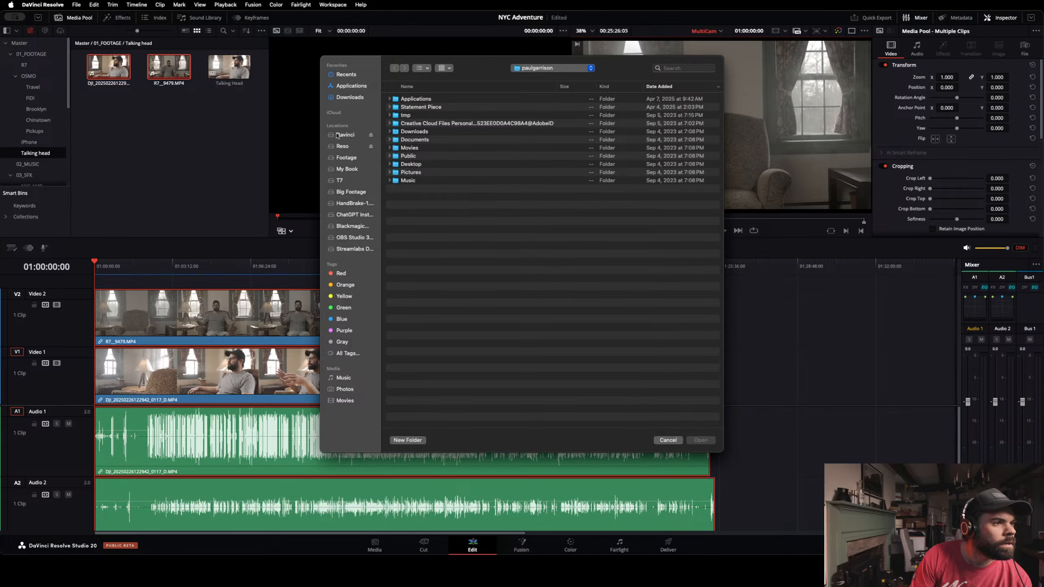
left_click(346, 148)
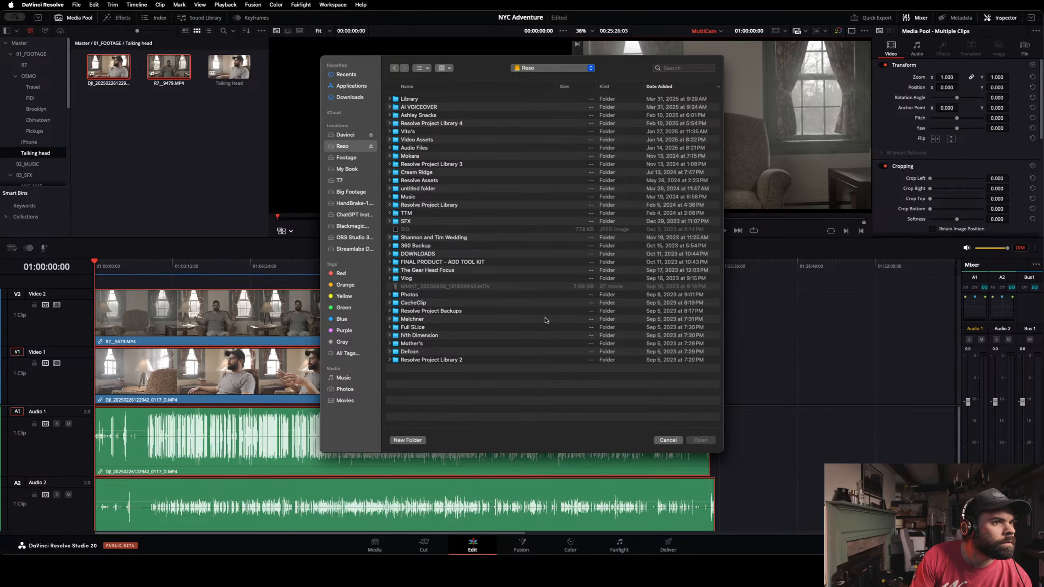
left_click(668, 440)
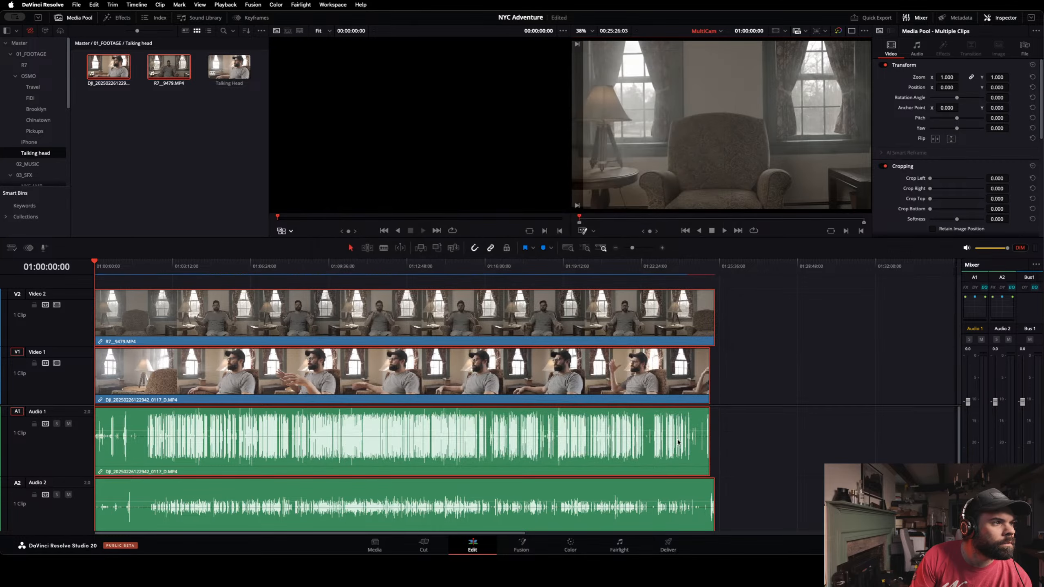
Step: Check the commands available for the two talking head clips and the Talking Head timeline in the bin for multicam options
right_click(177, 71)
left_click(140, 142)
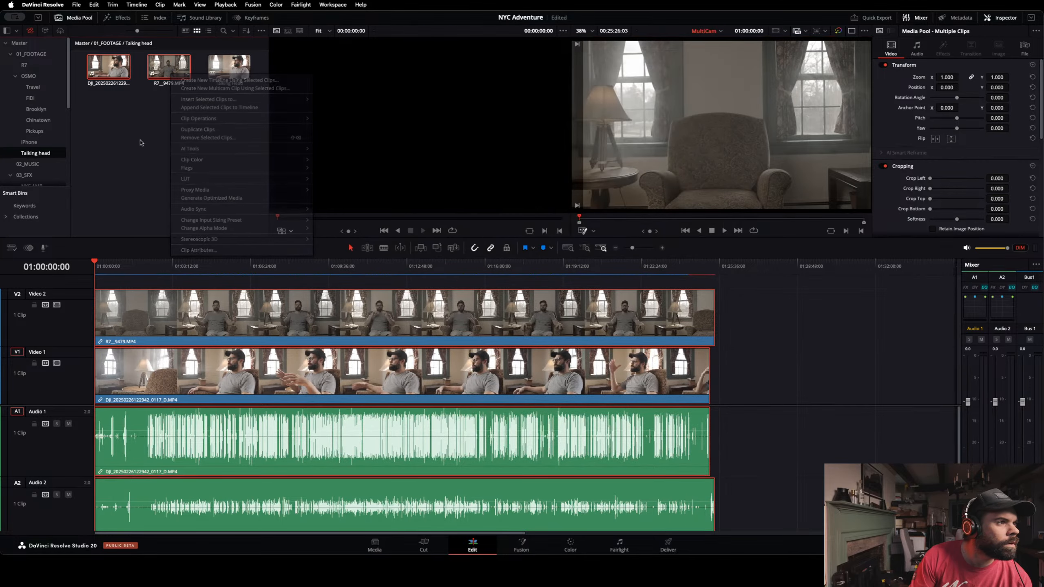
left_click(218, 71)
right_click(227, 73)
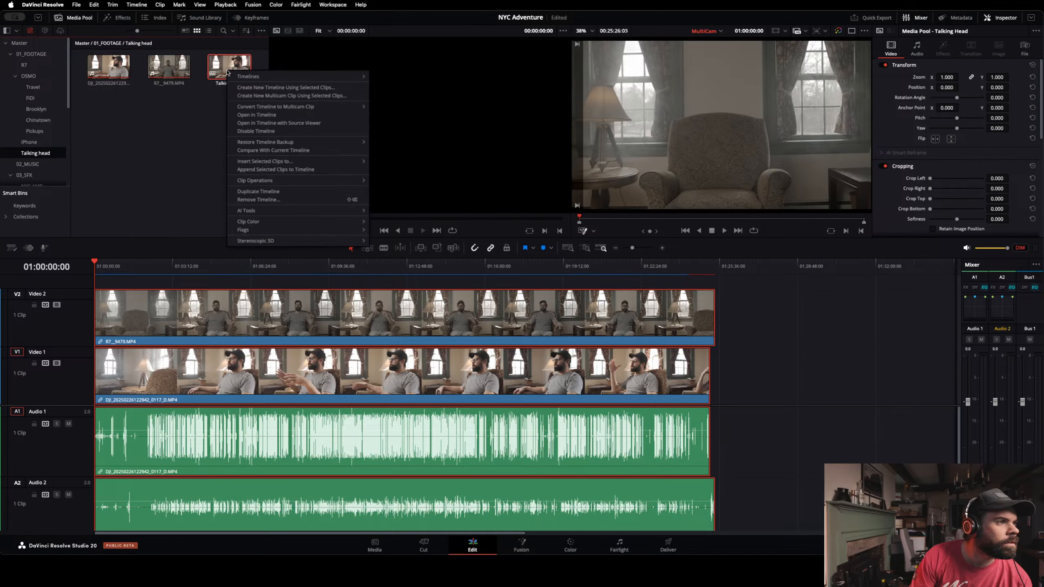
left_click(195, 122)
Step: Start a new multicam clip from the DJI clip and R7__9479.MP4 in the Talking head bin, with angle sync set to Sound
left_click(167, 69)
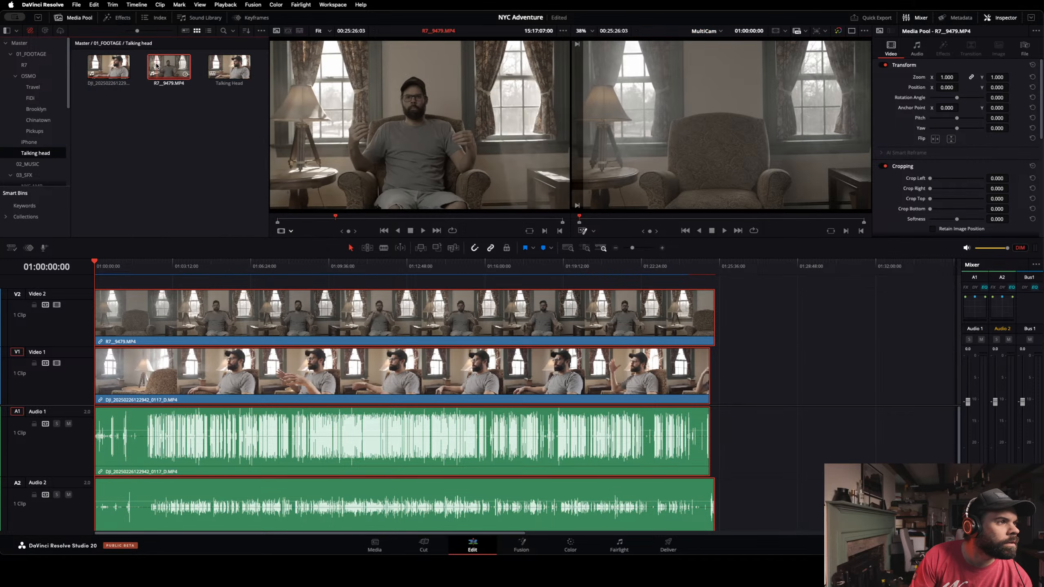
left_click(113, 69)
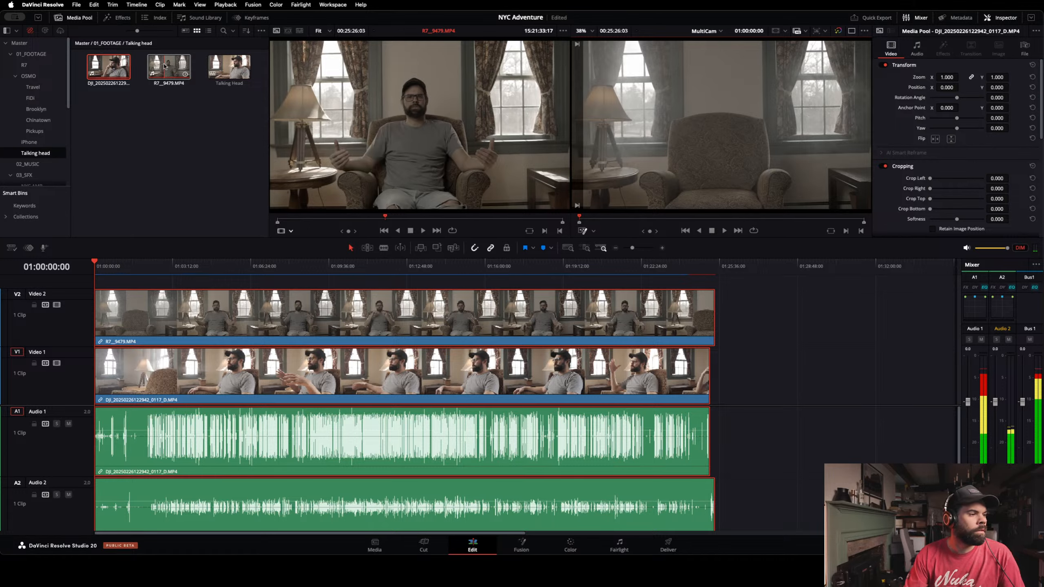
left_click(167, 66, "super")
right_click(167, 67)
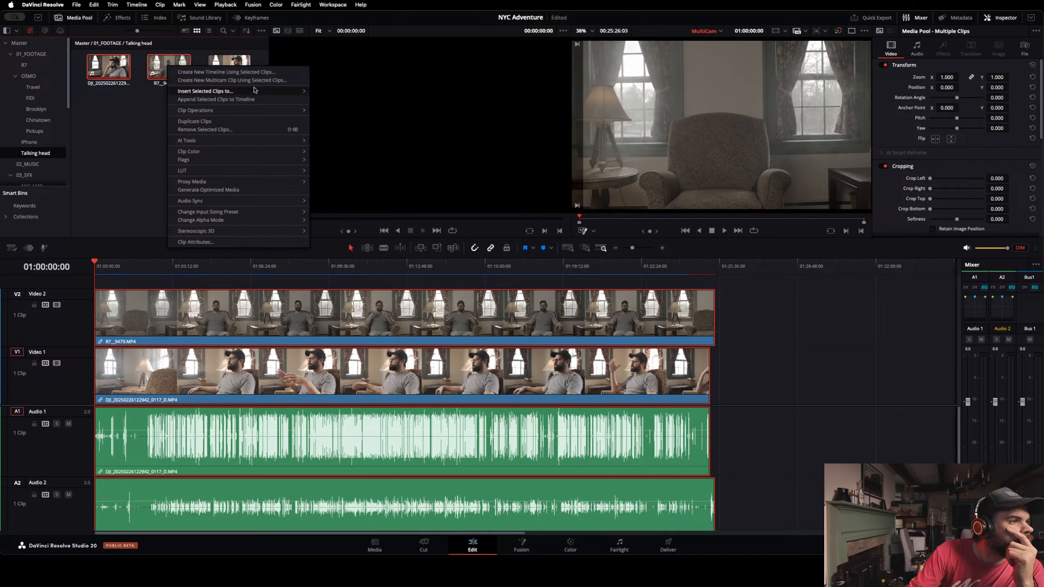
left_click(255, 82)
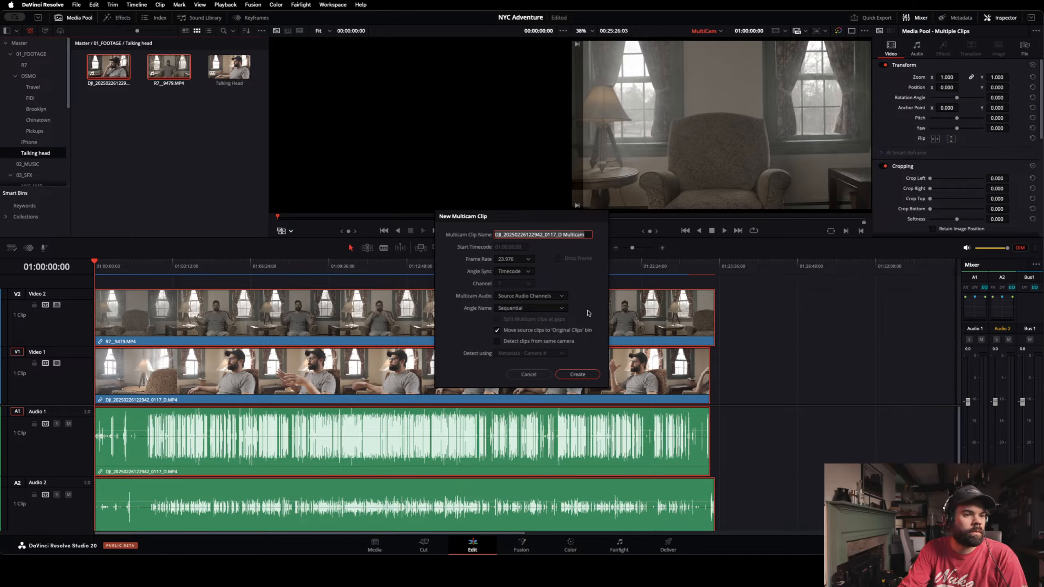
left_click(533, 275)
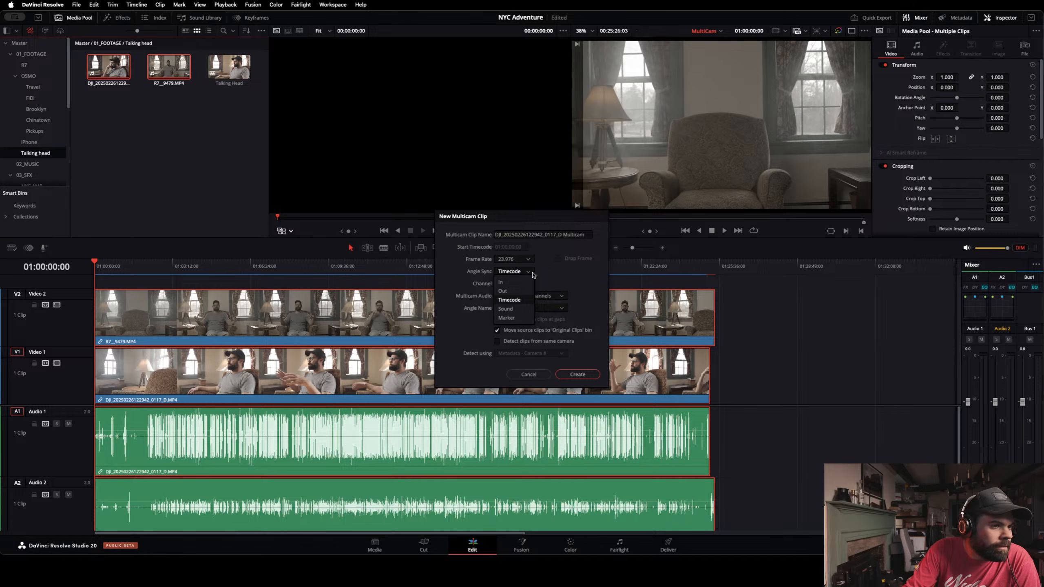
left_click(519, 308)
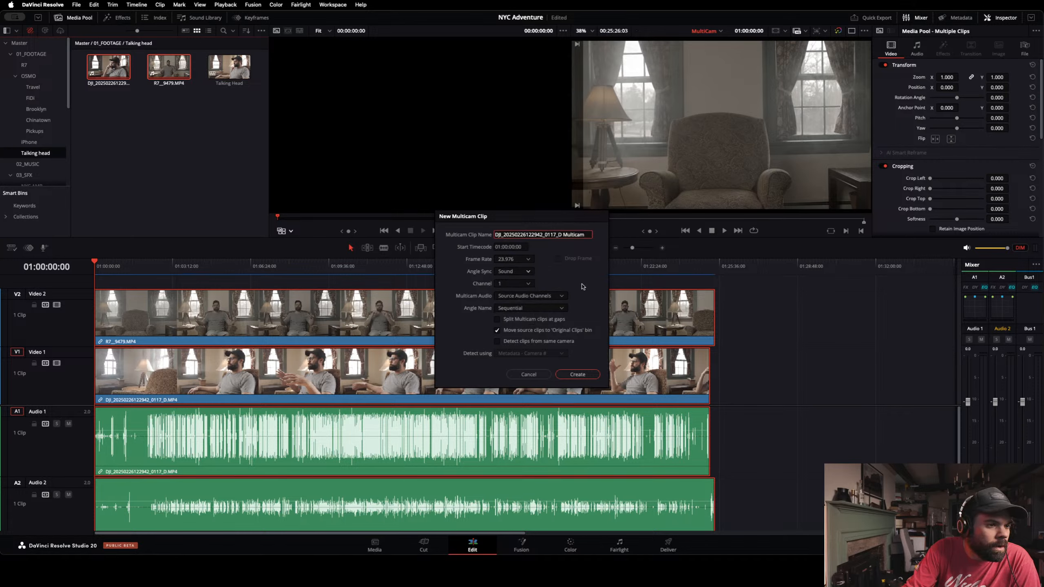
Step: Set the multicam audio to Reference Audio/Angle 1 and create the multicam clip
left_click(559, 297)
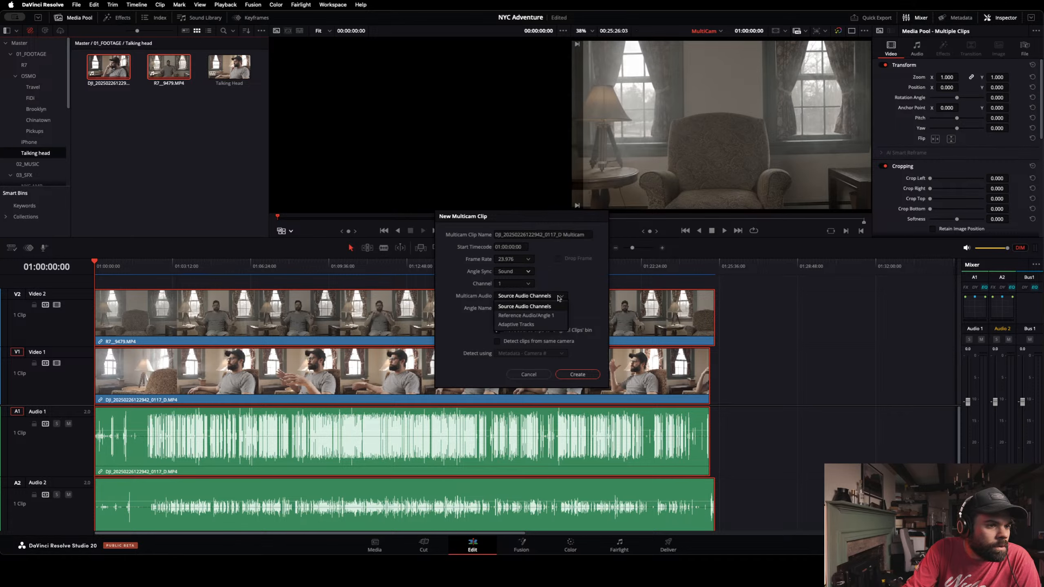
left_click(555, 317)
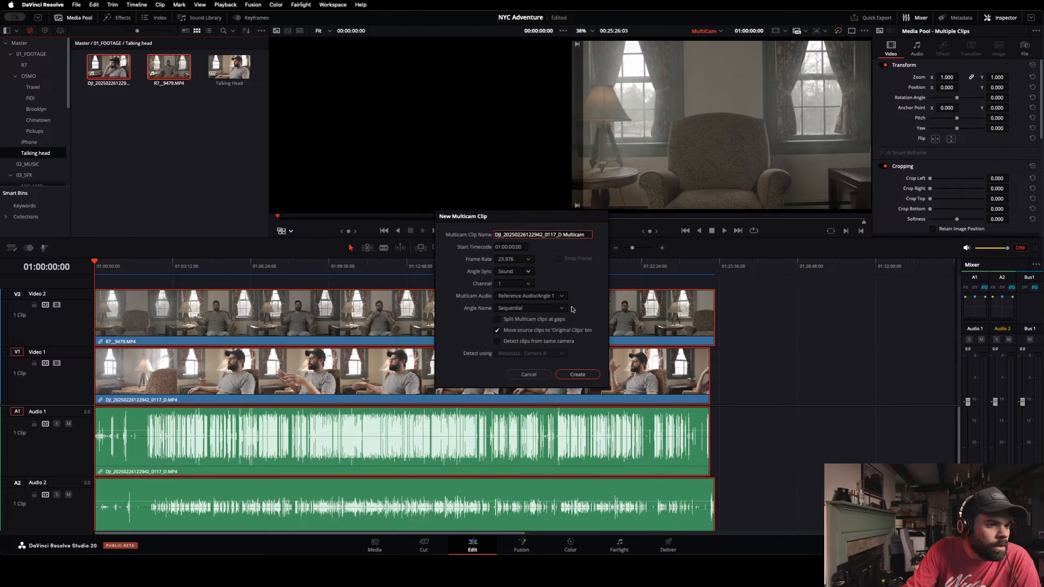
left_click(561, 308)
left_click(564, 309)
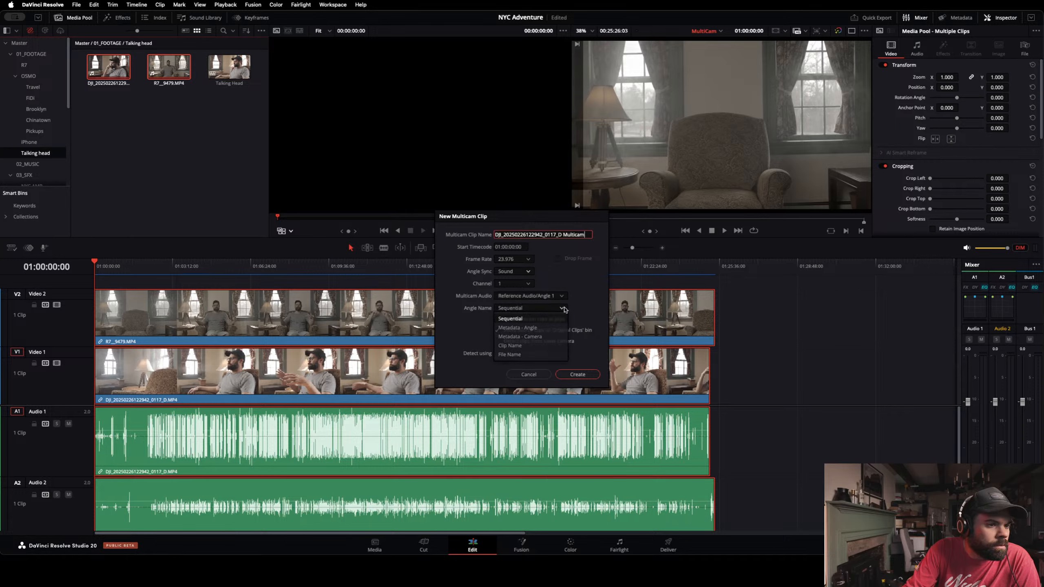
left_click(578, 374)
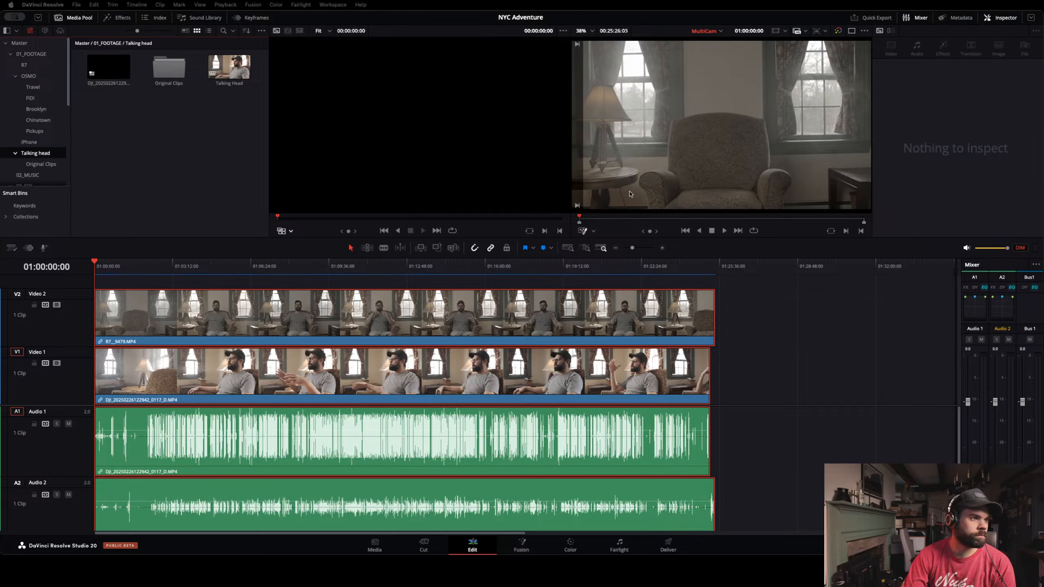
Step: Check the new multicam clip's commands in the bin, and delete the stacked clips and their audio from the MultiCam timeline
left_click(107, 69)
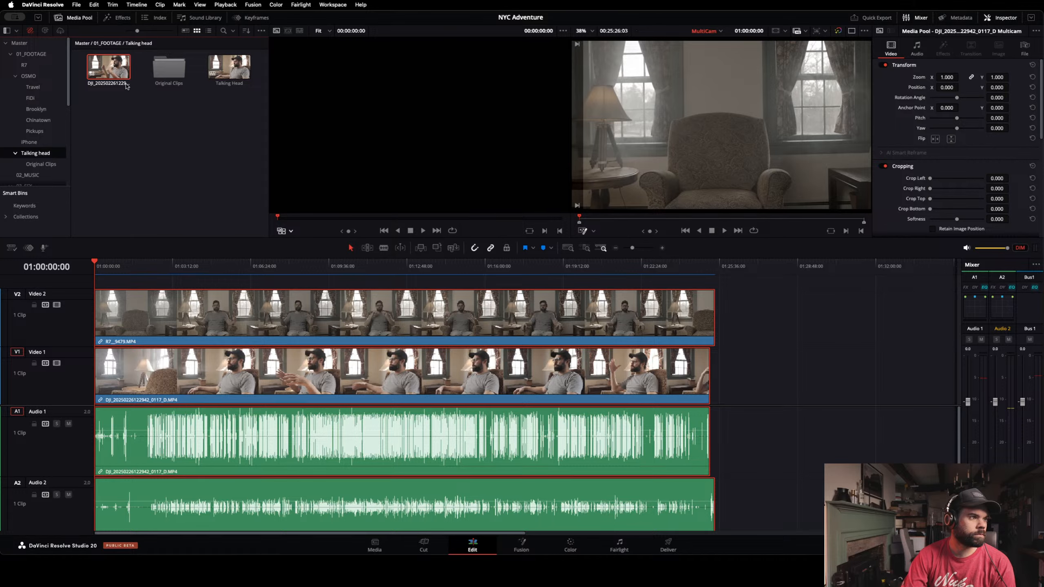
right_click(121, 70)
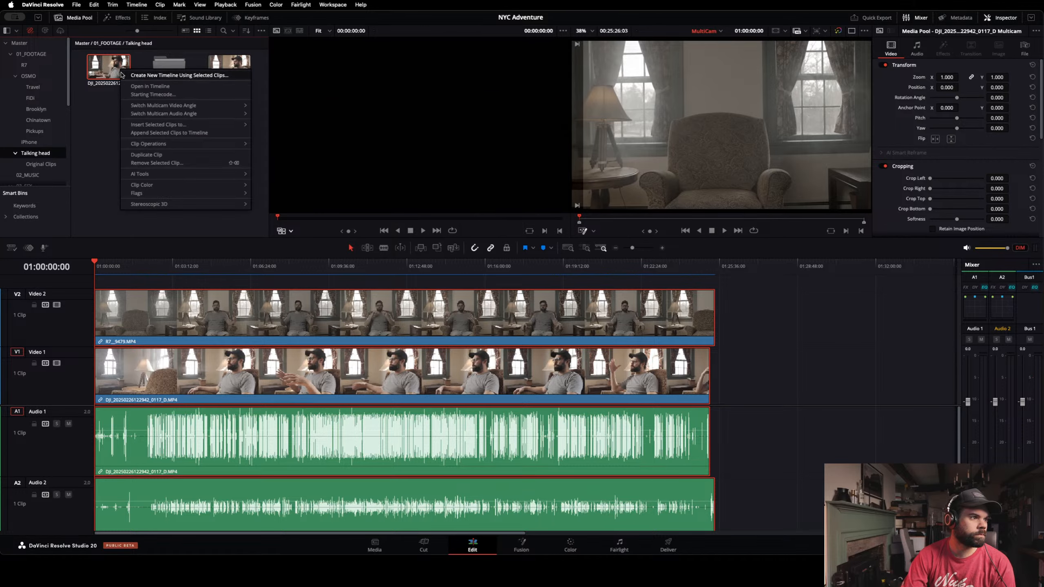
left_click(280, 328)
left_click(282, 327)
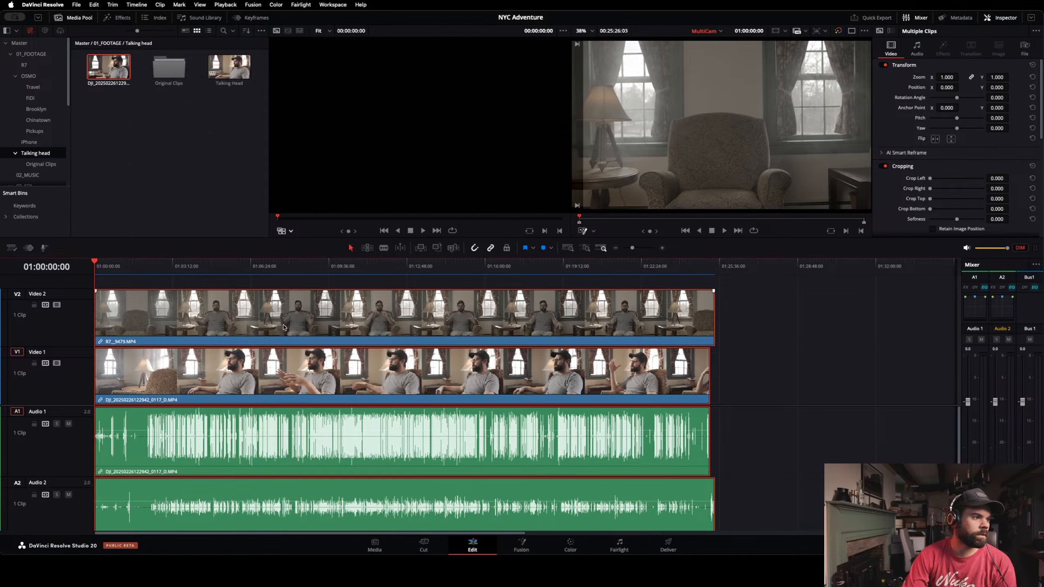
key("BackSpace")
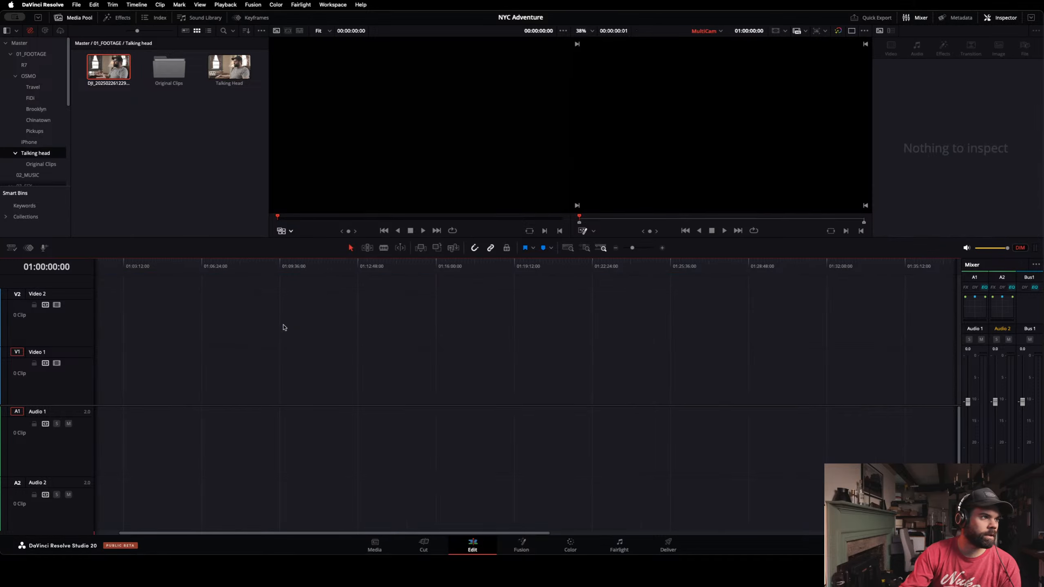
Step: Place the new multicam clip at the start of Video 1 and Audio 1 on the MultiCam timeline, and check the commands available for it
left_click_drag(119, 70, 159, 371)
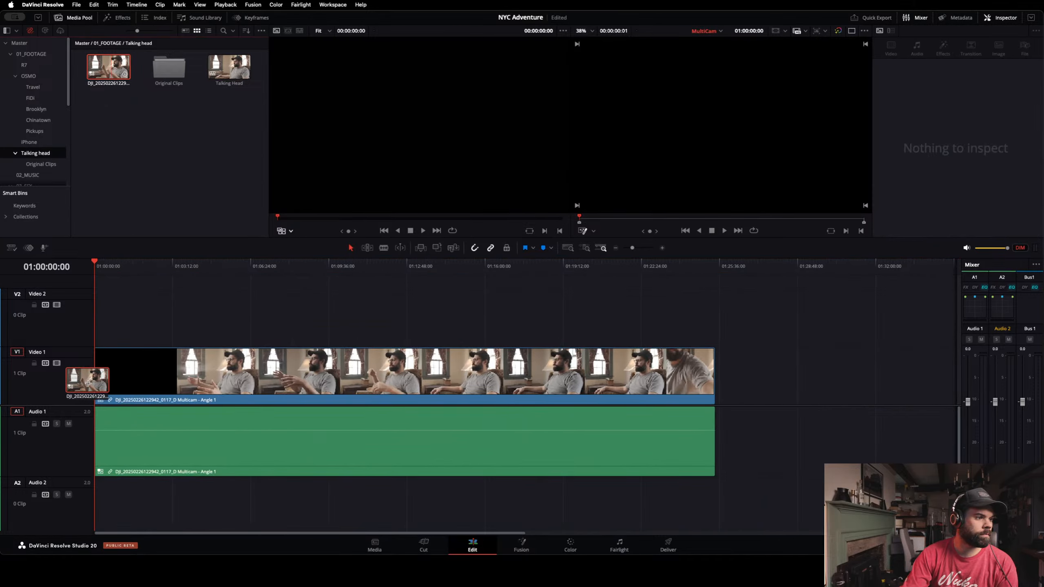
right_click(158, 372)
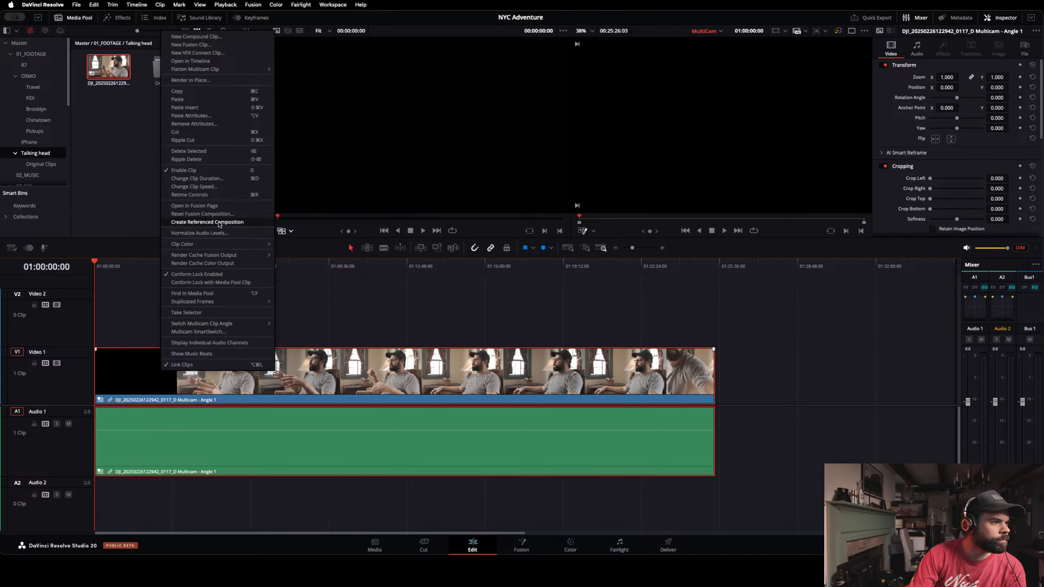
left_click(122, 125)
Step: Check the AI audio transcription options available for the multicam clip in the Talking head bin
right_click(111, 73)
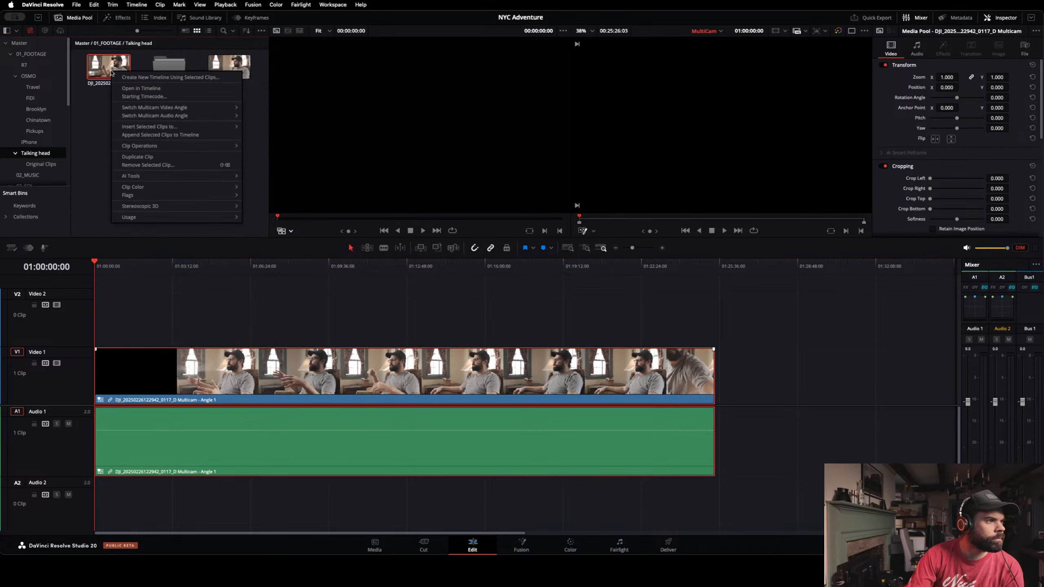
mouse_move(181, 176)
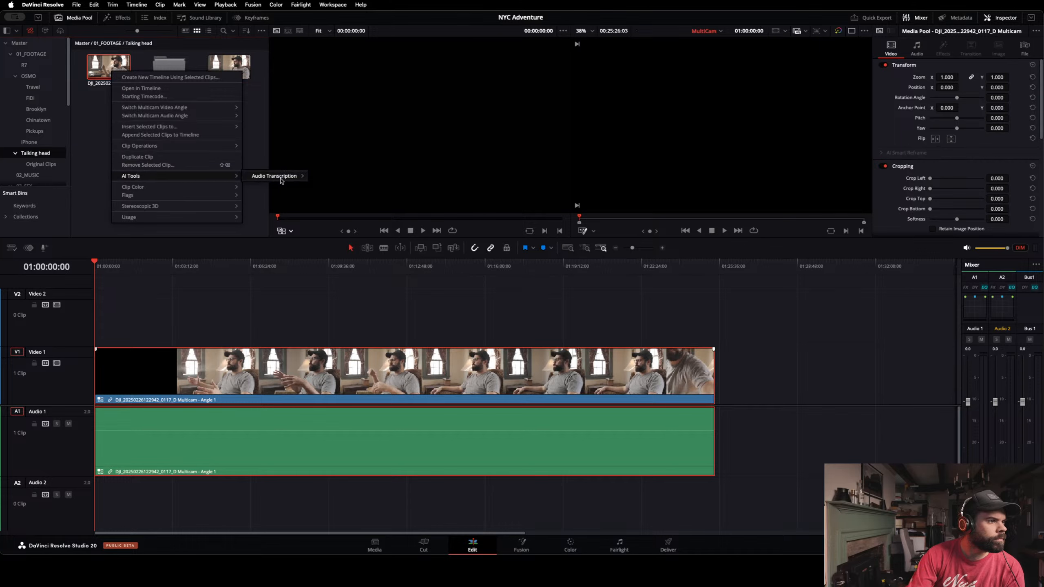
mouse_move(281, 180)
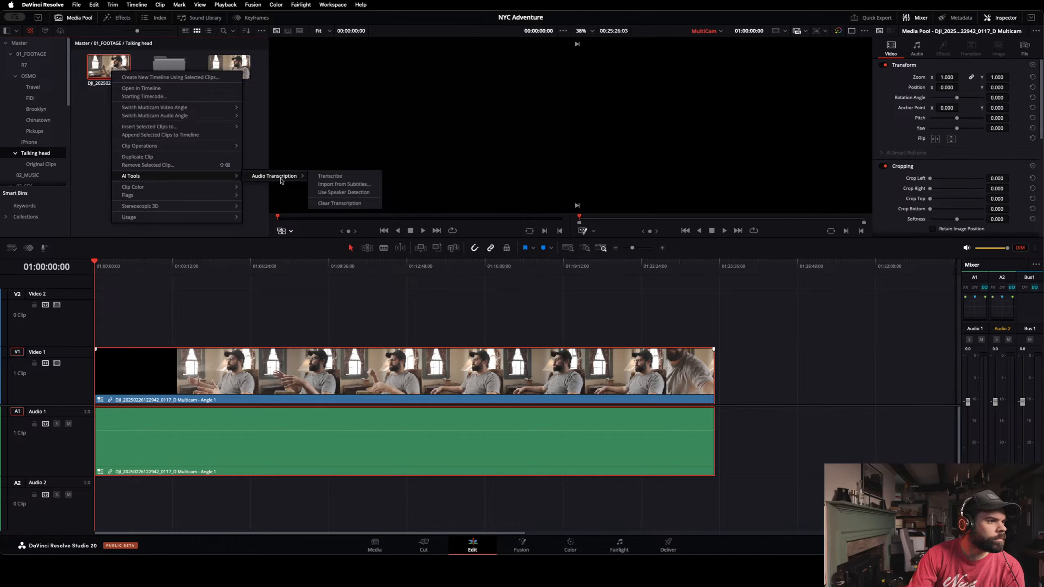
left_click(341, 192)
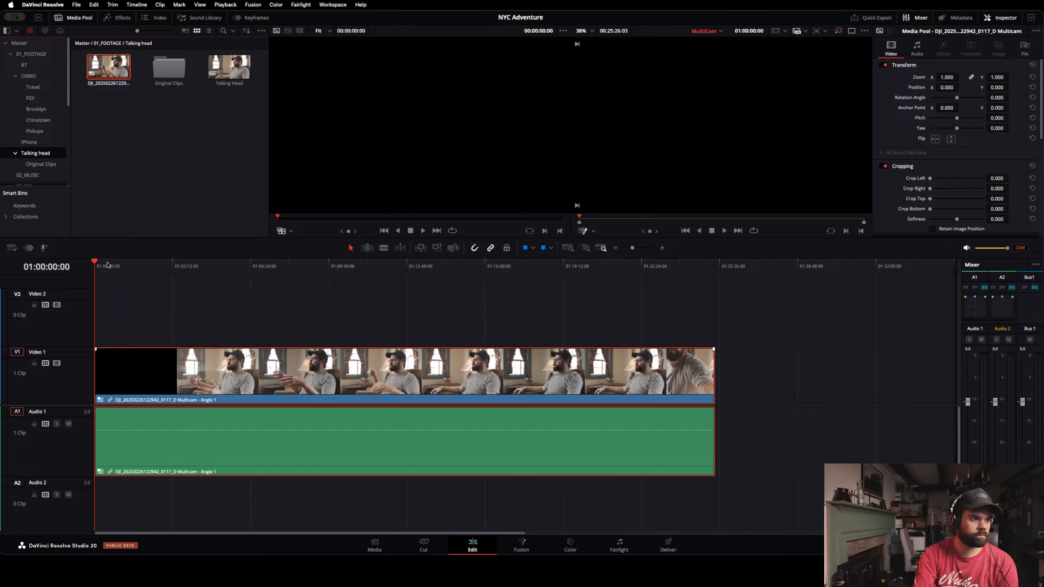
Step: Play and scrub the opening of the MultiCam timeline, and check the source viewer's display modes for showing the angles
key("space")
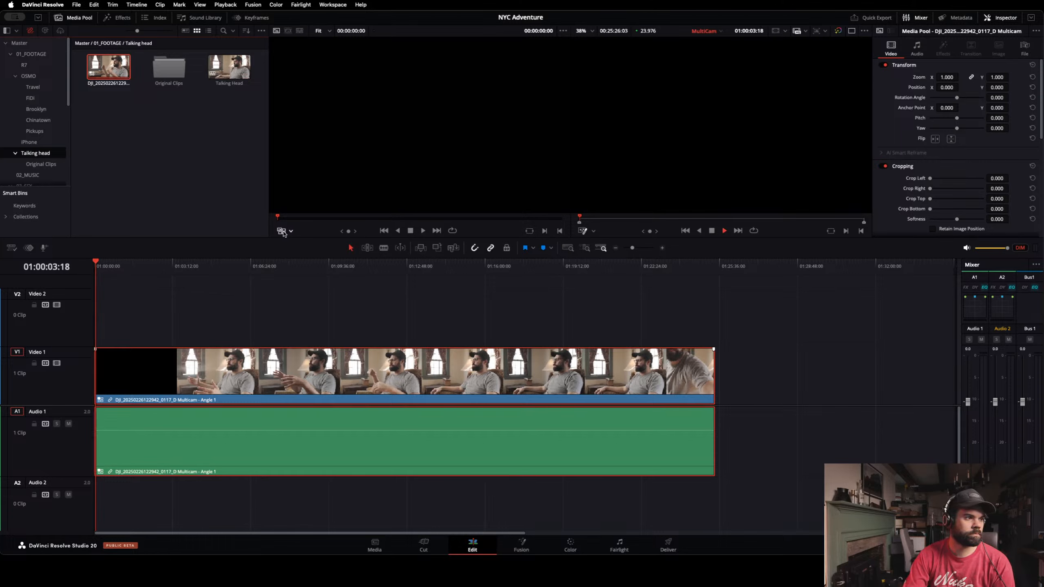
left_click(283, 232)
left_click(283, 233)
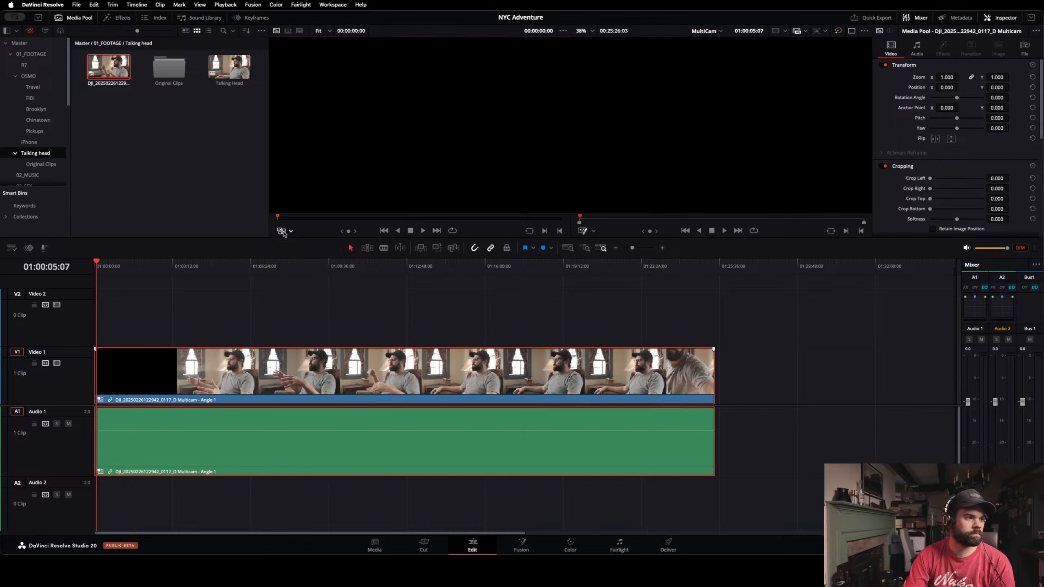
left_click_drag(183, 268, 167, 267)
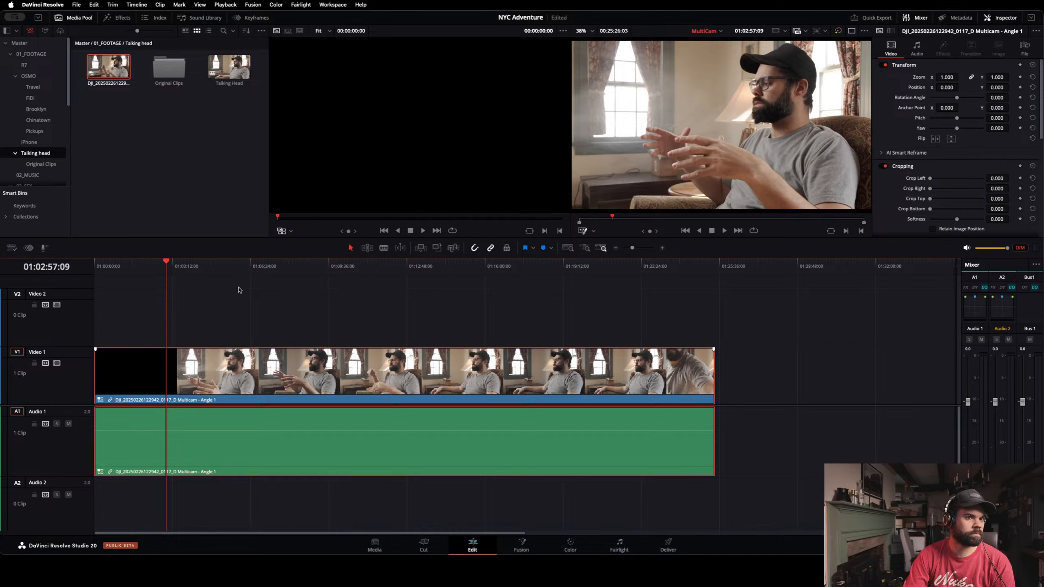
left_click_drag(168, 267, 44, 287)
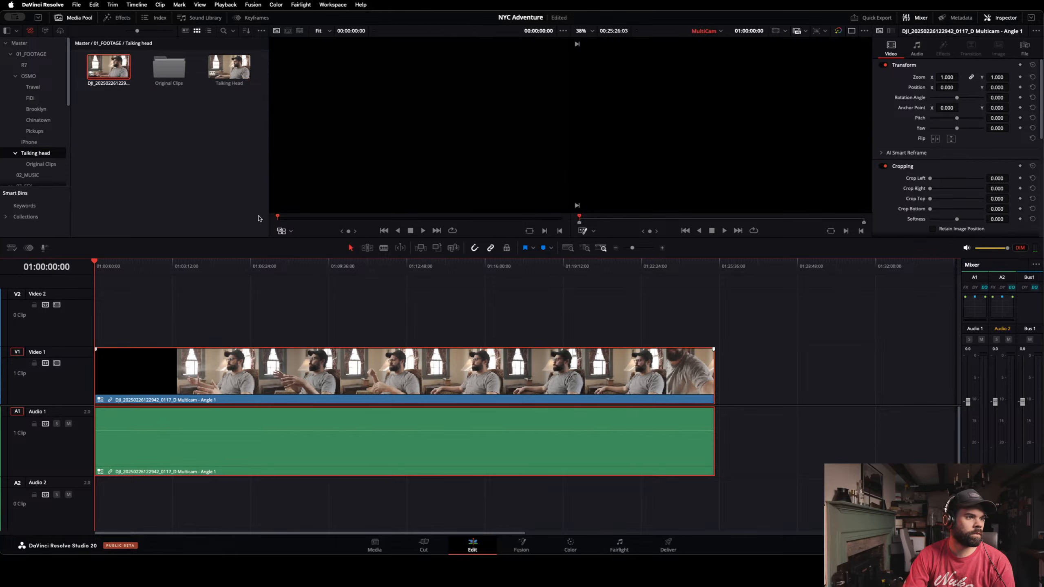
left_click(283, 233)
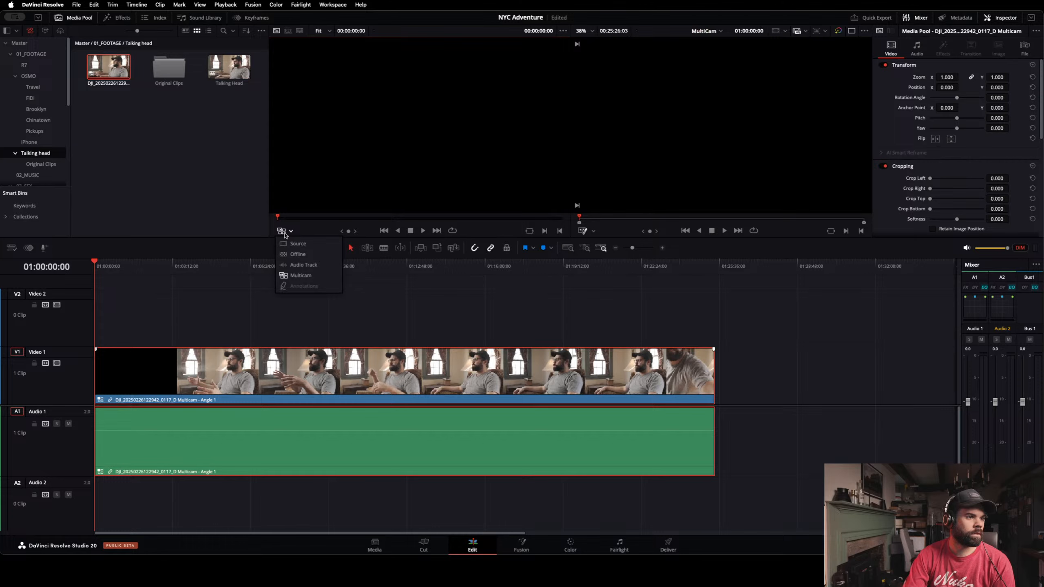
left_click(285, 233)
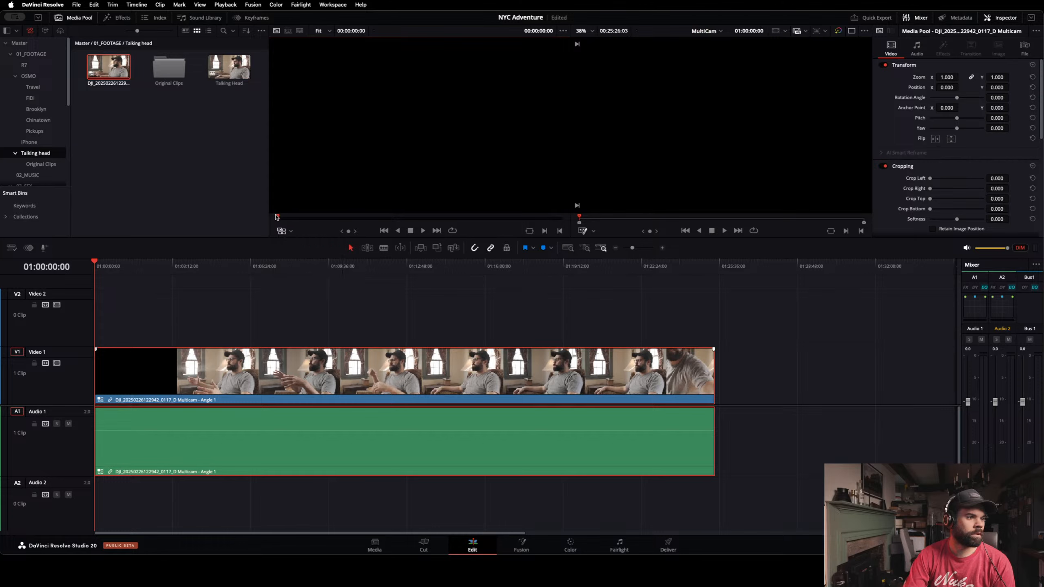
Step: Switch the multicam audio angle of the clip in the Talking head bin, and play the MultiCam timeline near 01:04:57 to check it
right_click(114, 77)
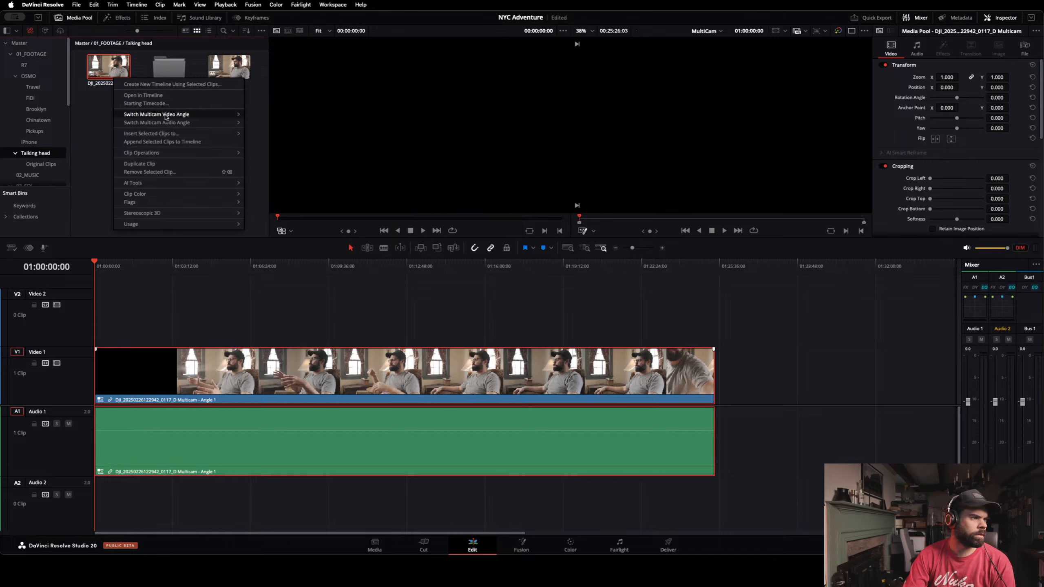
mouse_move(187, 124)
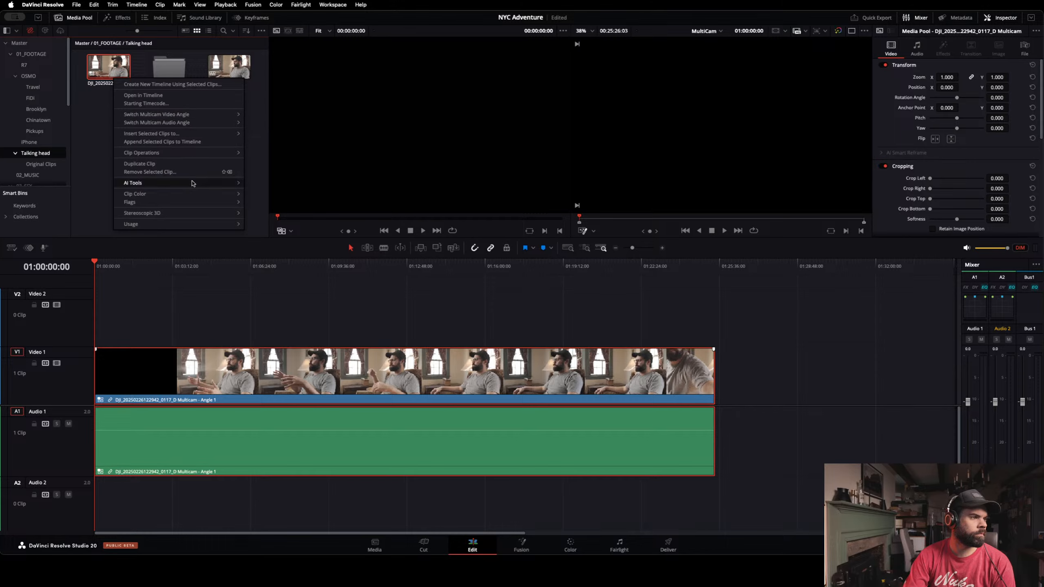
mouse_move(193, 183)
mouse_move(254, 184)
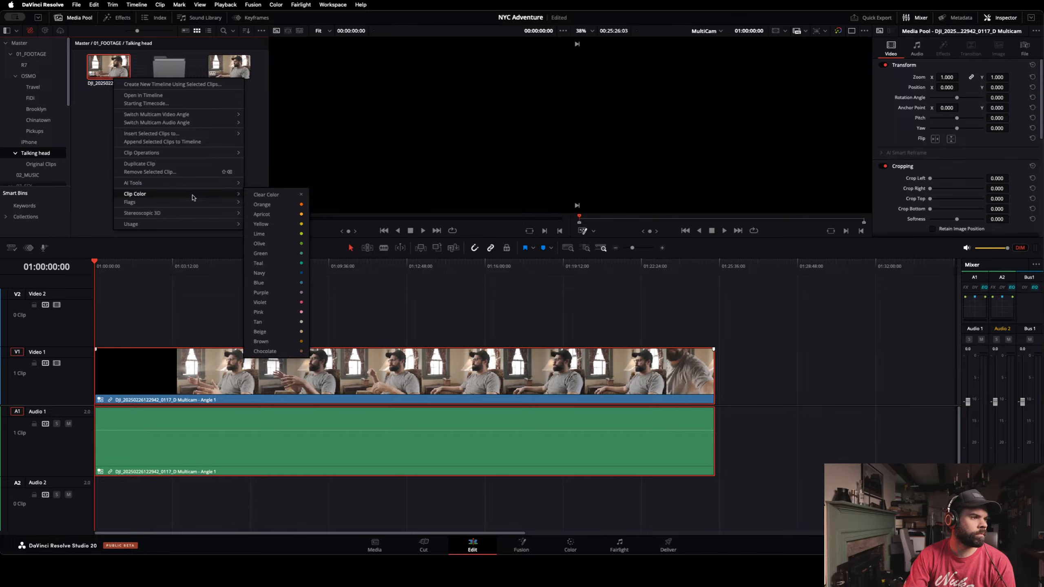
mouse_move(192, 202)
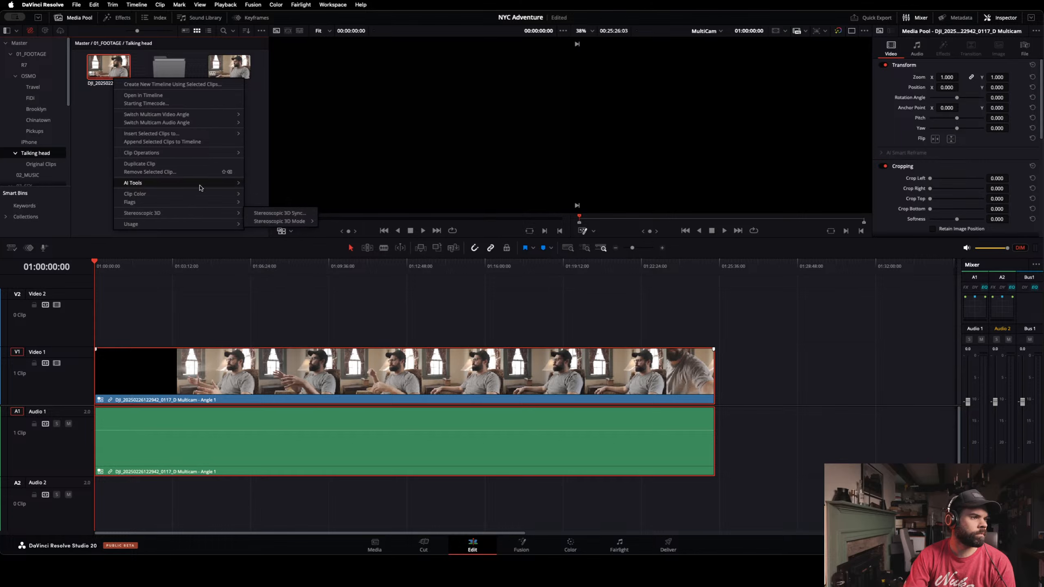
mouse_move(201, 153)
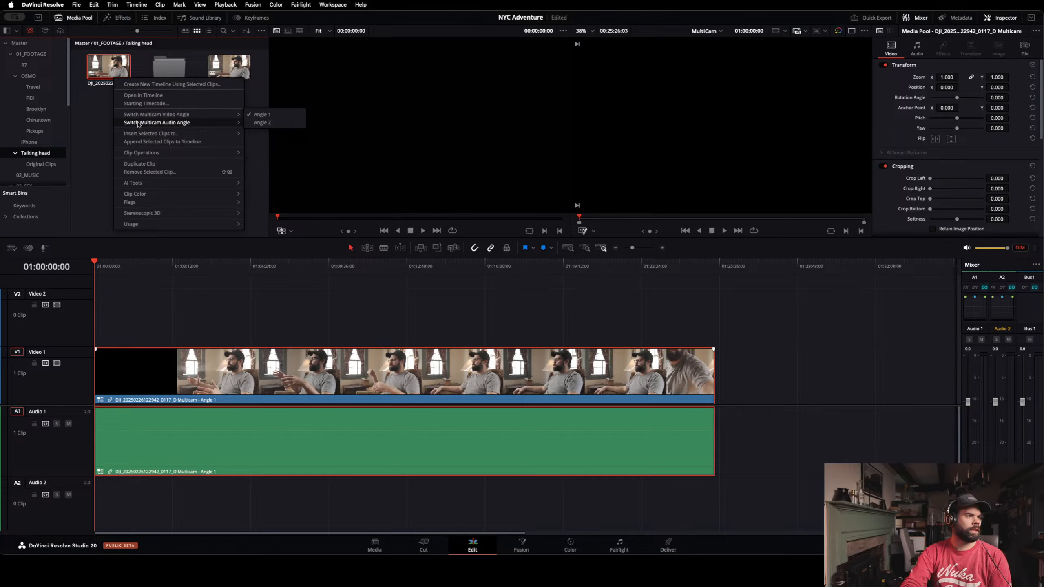
left_click(263, 123)
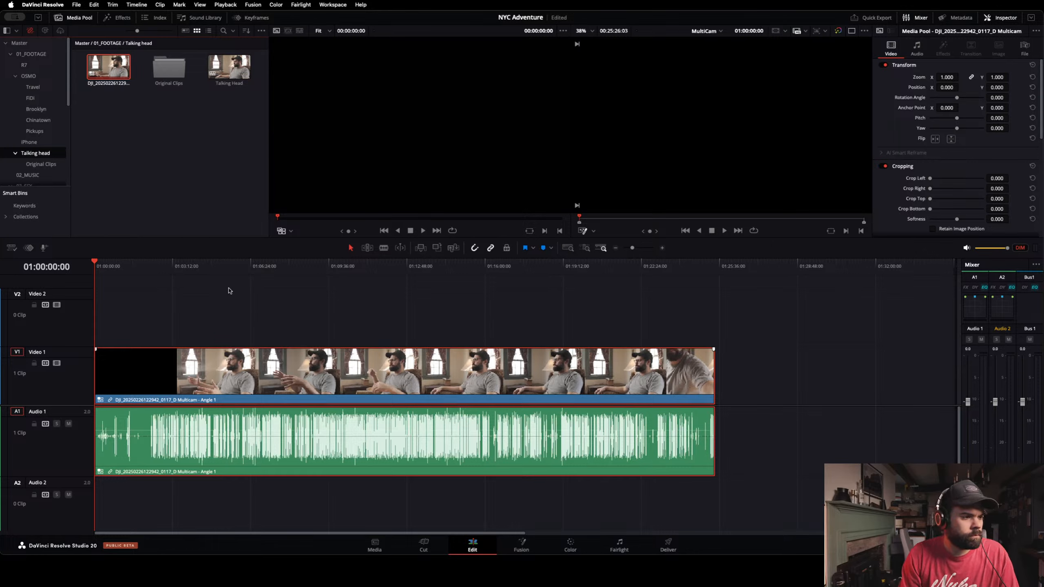
left_click_drag(89, 264, 264, 305)
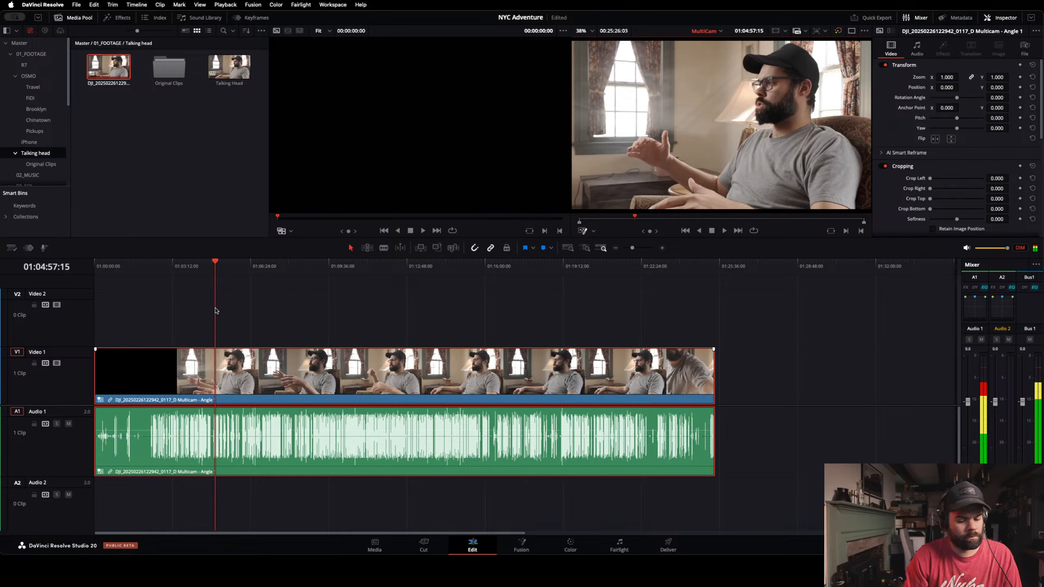
key("space")
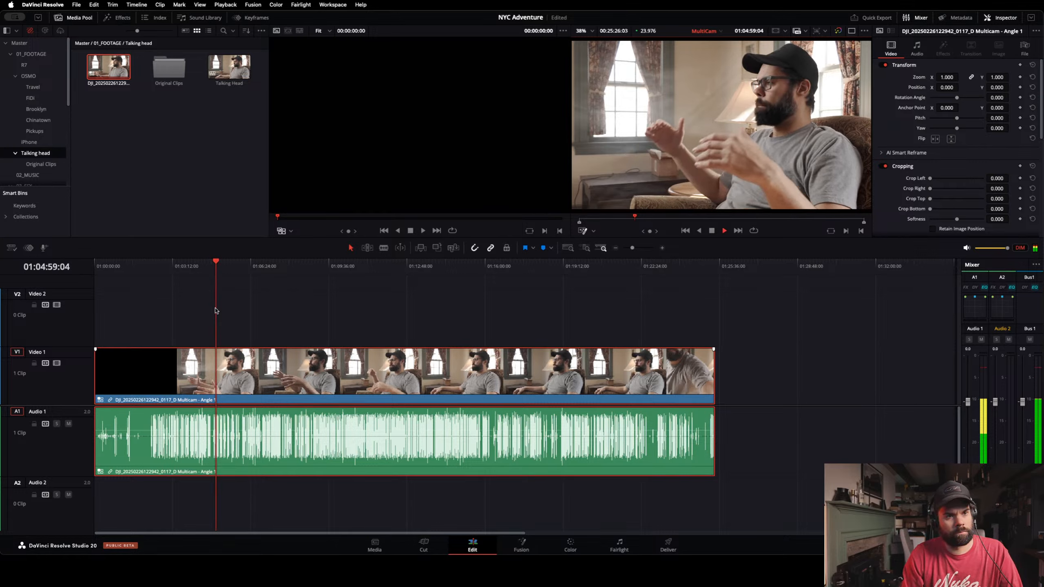
Step: Load the multicam clip from the bin into the source viewer to show Angle 1 and Angle 2 side by side
left_click(283, 232)
left_click(191, 185)
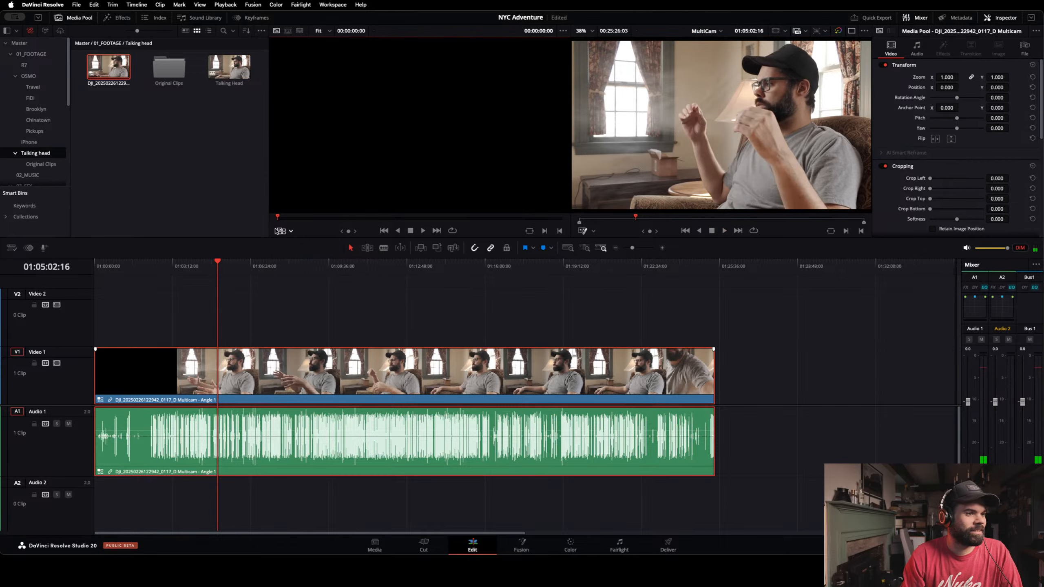
right_click(109, 67)
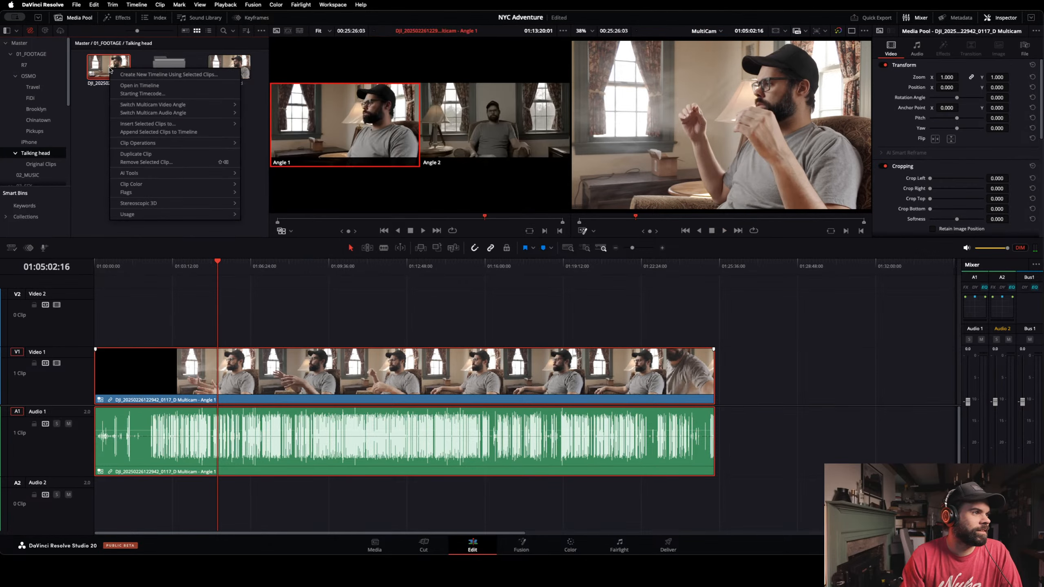
left_click(109, 68)
left_click_drag(109, 67, 382, 148)
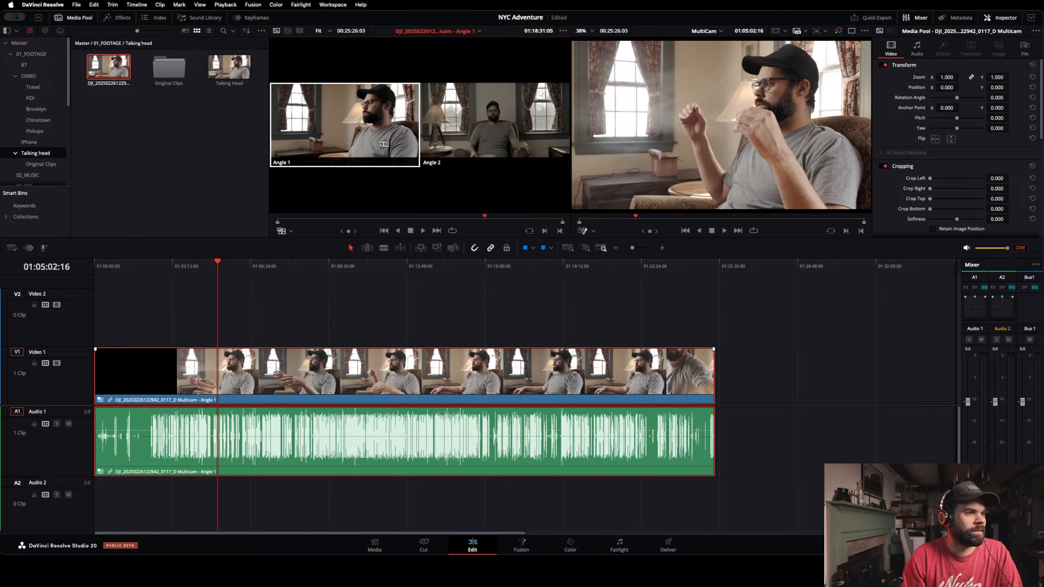
Step: Try switching between Angle 1 and Angle 2 in the source viewer during playback, leaving Angle 1 as video and Angle 2 as audio
left_click(465, 145)
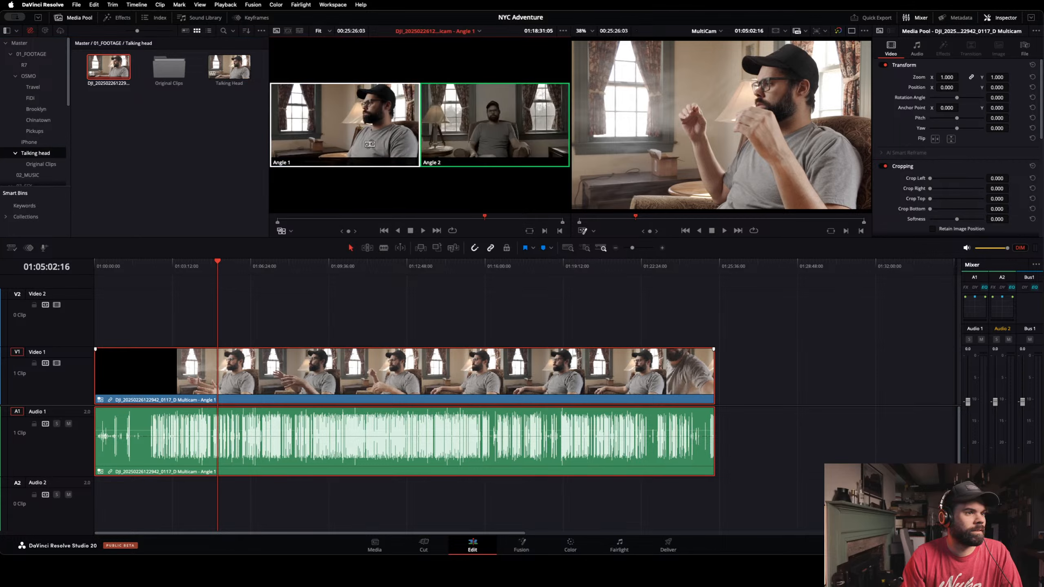
left_click(400, 140)
left_click(447, 140)
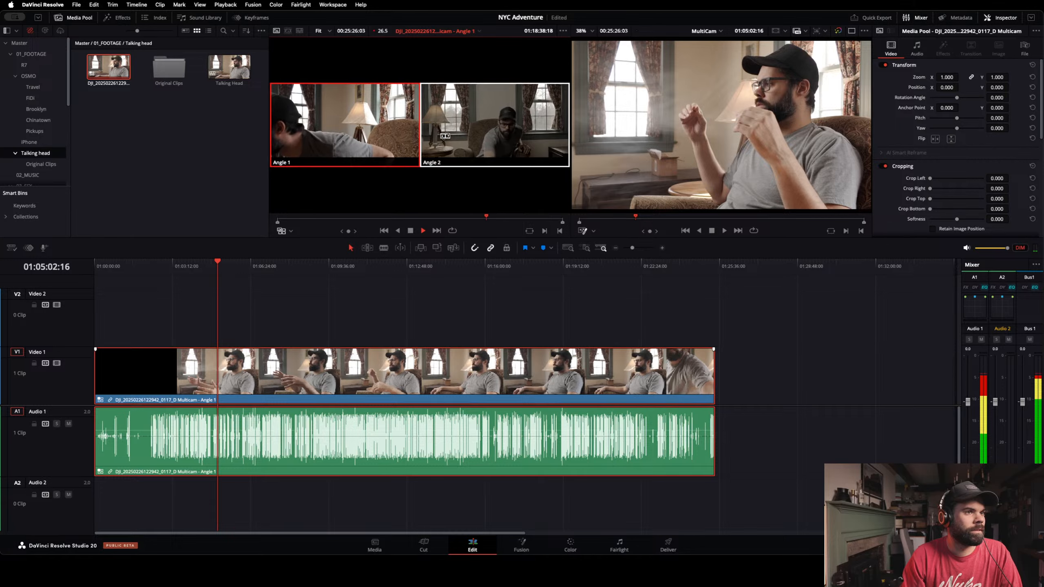
left_click_drag(219, 262, 325, 289)
left_click(477, 149, "alt")
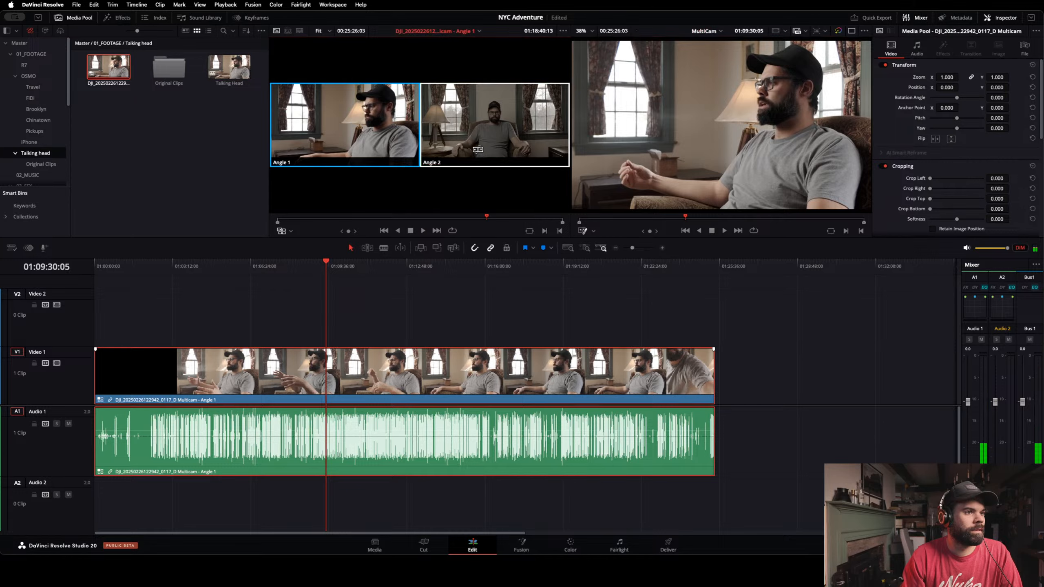
key("space")
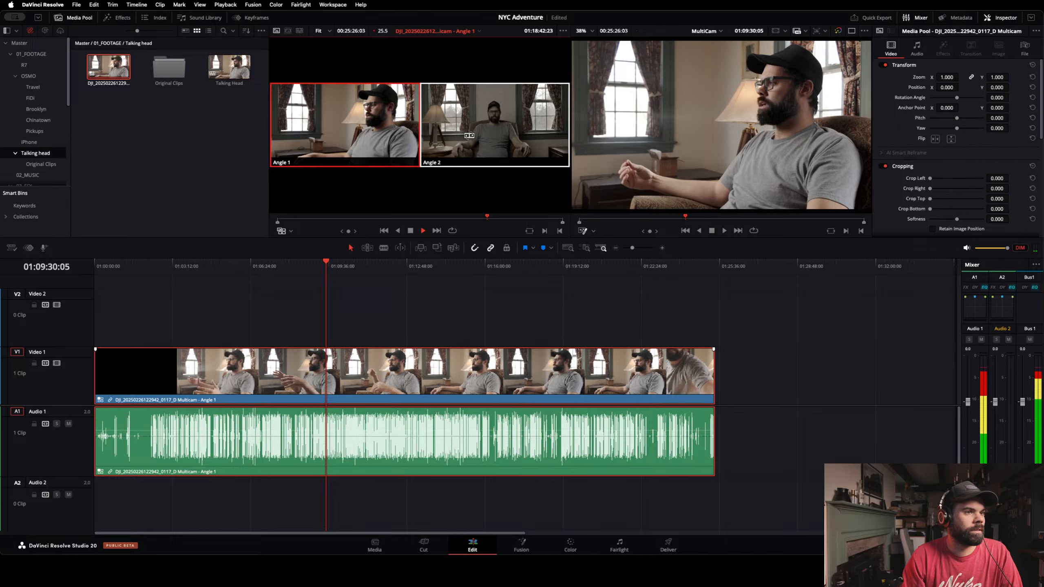
left_click(392, 138, "alt")
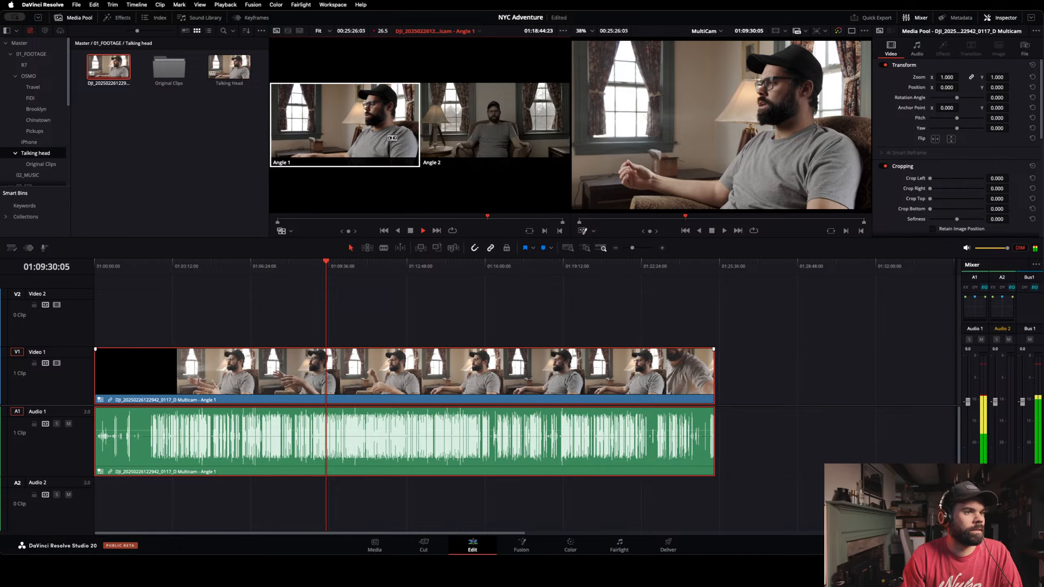
left_click(471, 138, "alt")
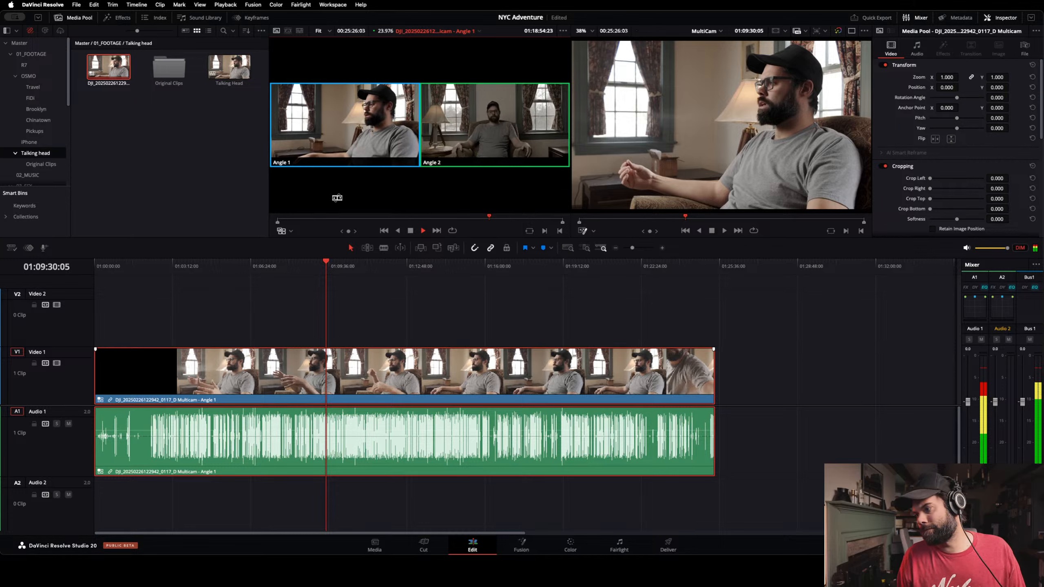
Step: Check the timeline viewer's overlay modes, and play the source clip and the MultiCam timeline to see whether the two viewers follow each other
left_click(594, 231)
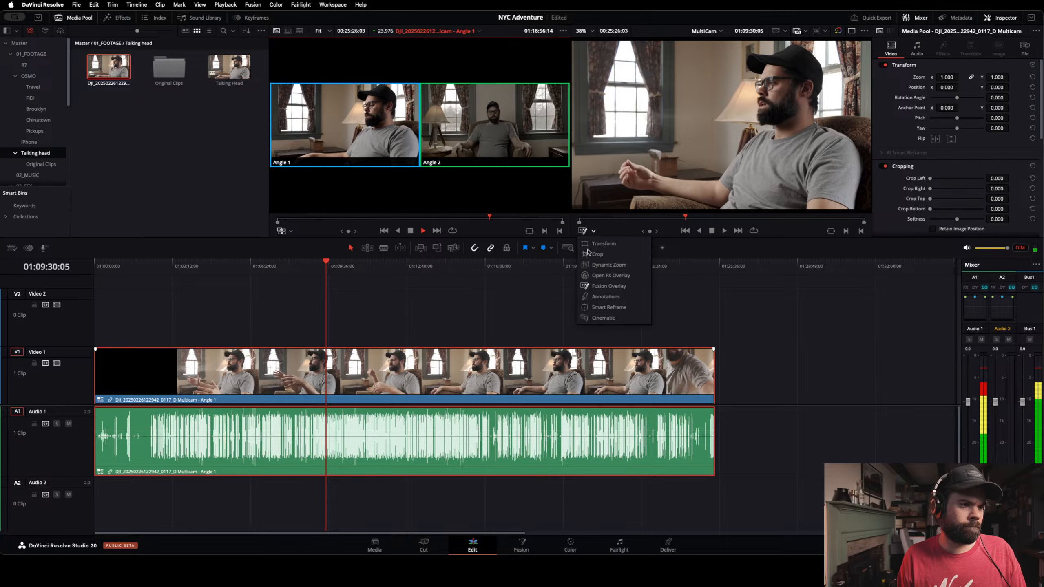
left_click(322, 235)
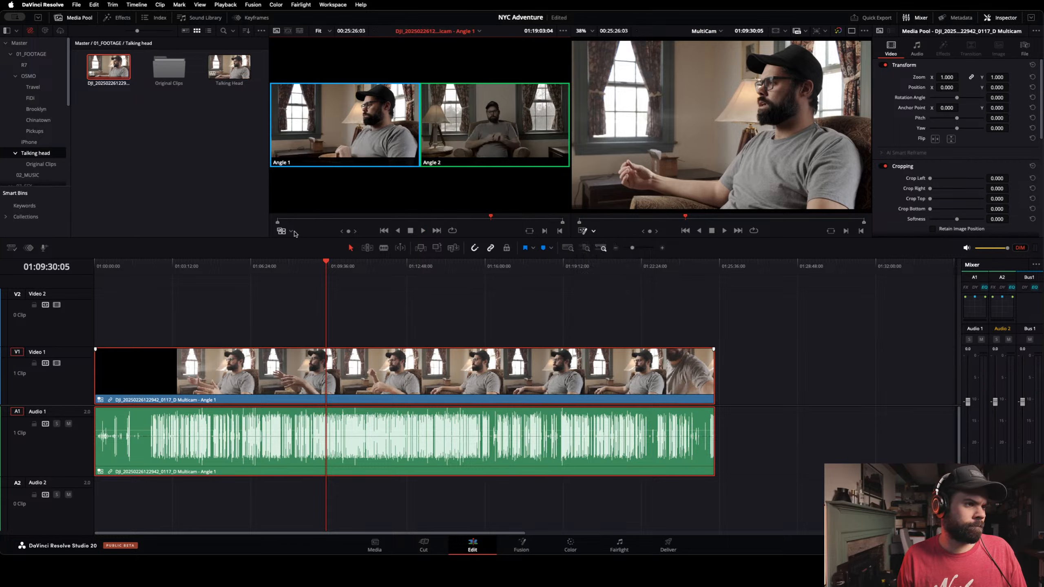
key("space")
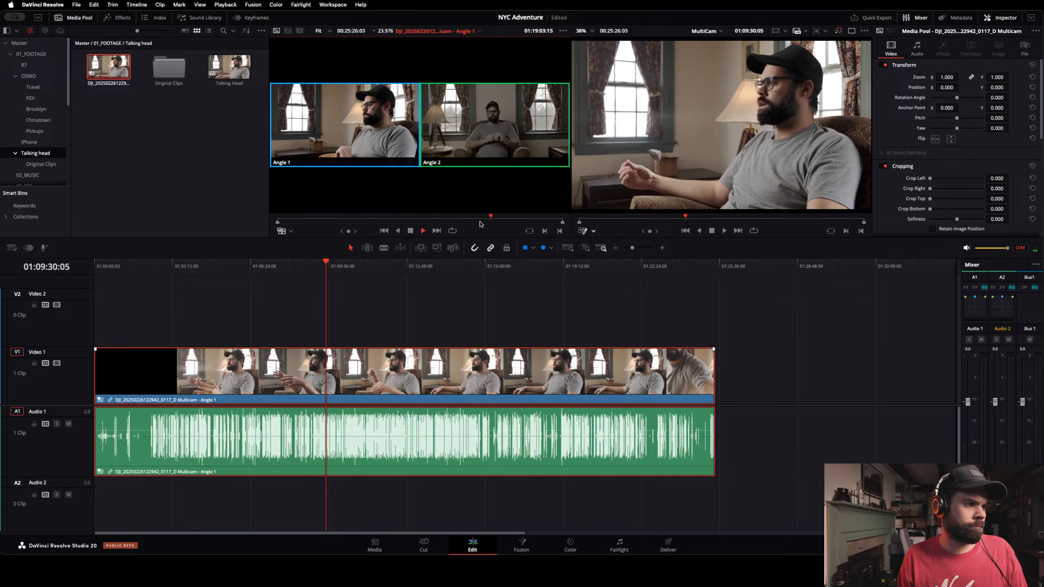
key("space")
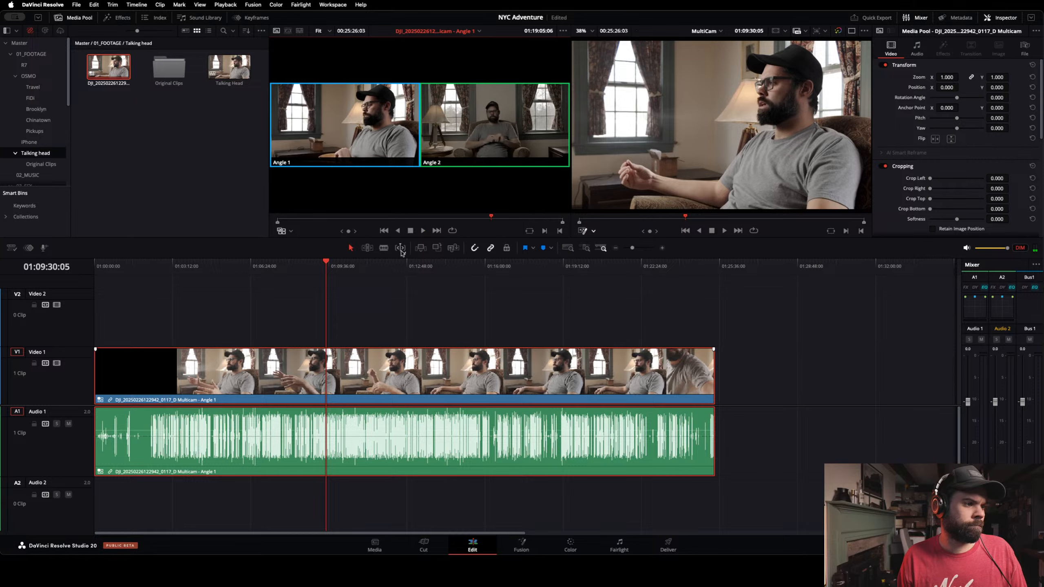
left_click(342, 267)
key("space")
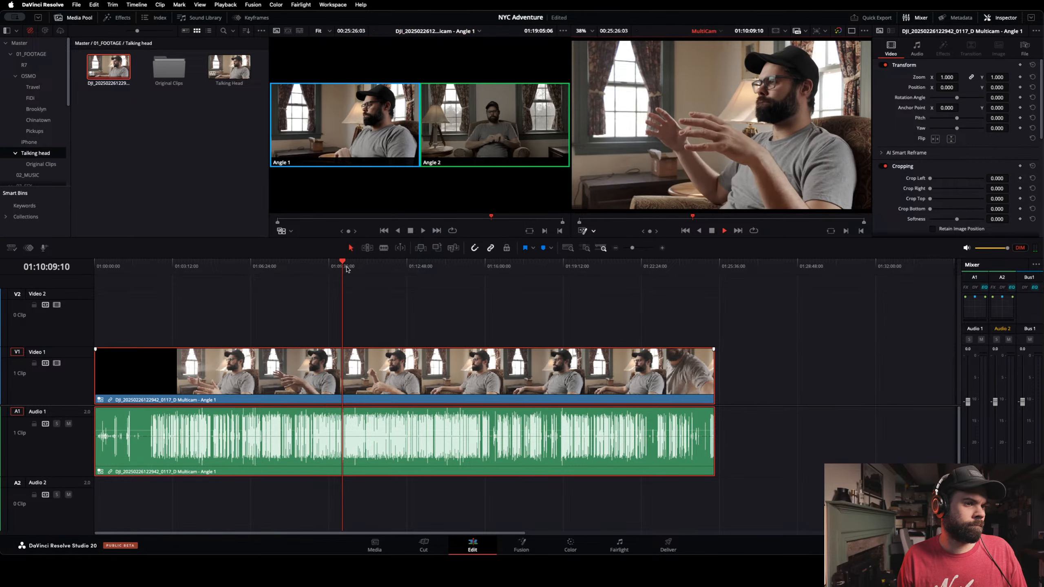
left_click(324, 267)
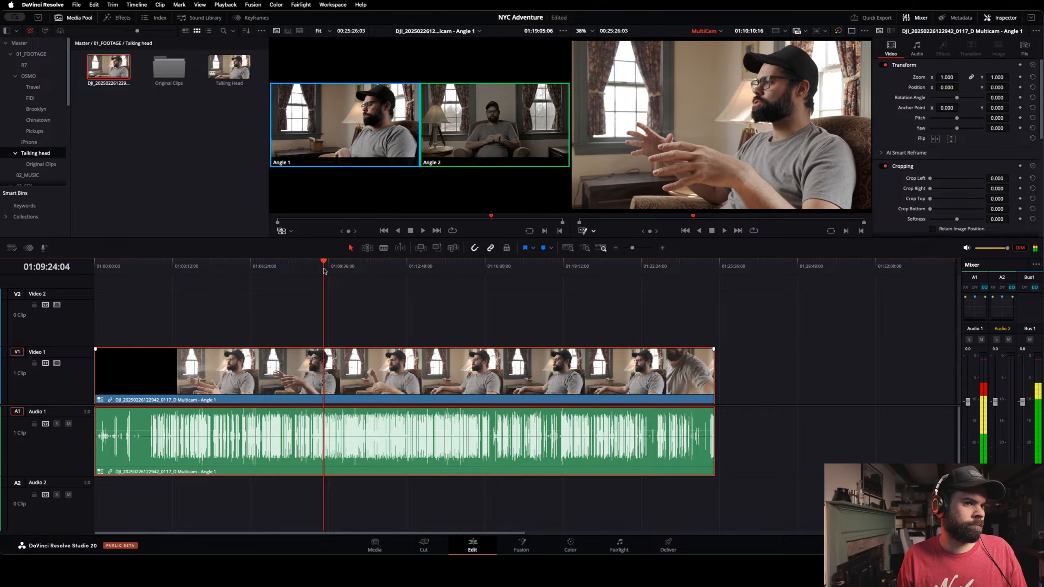
Step: Play the MultiCam timeline briefly from 01:08:50:03 to check whether the source viewer's angles follow the timeline
left_click(310, 267)
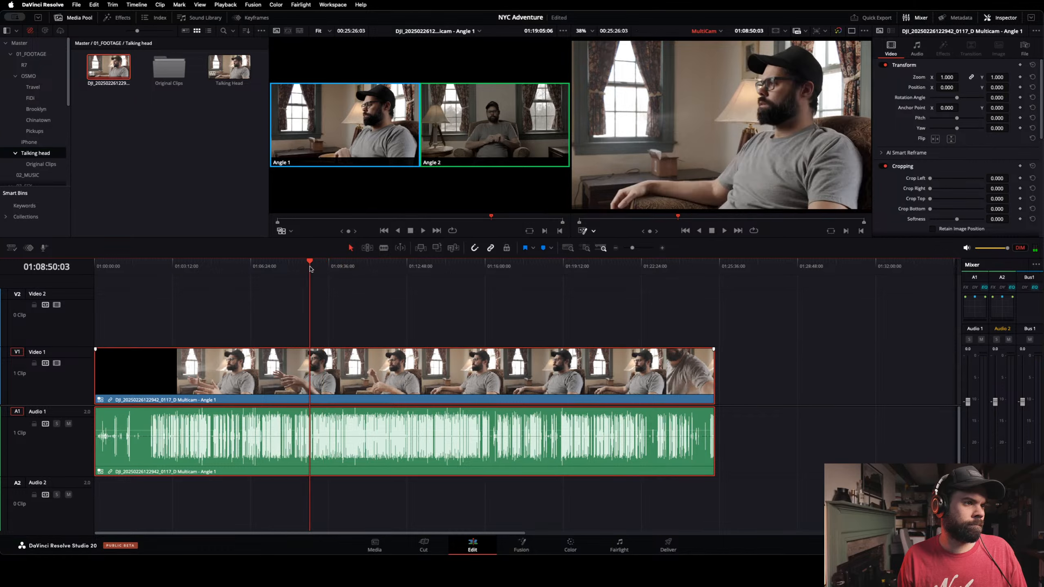
key("space")
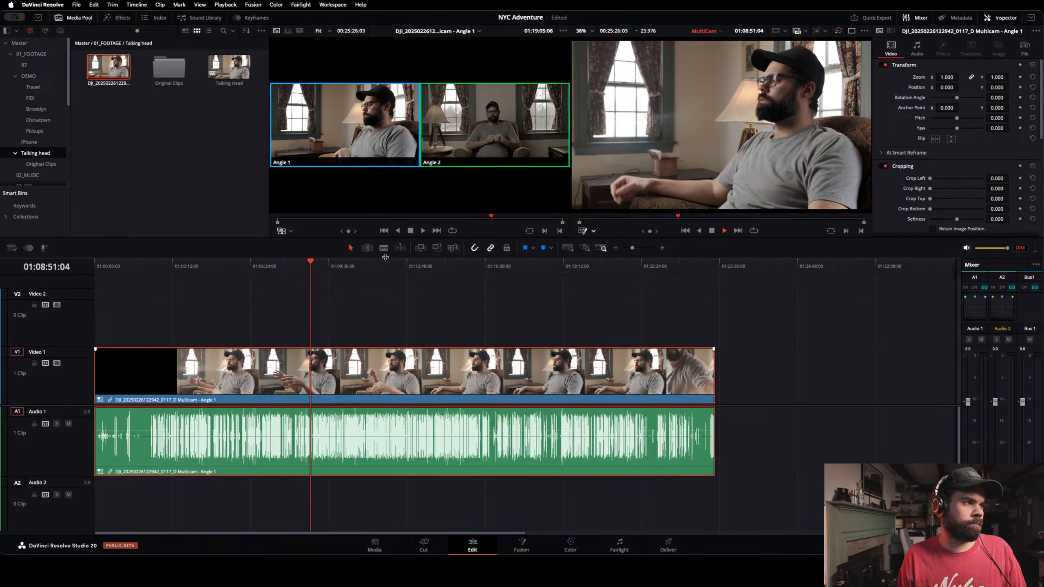
key("space")
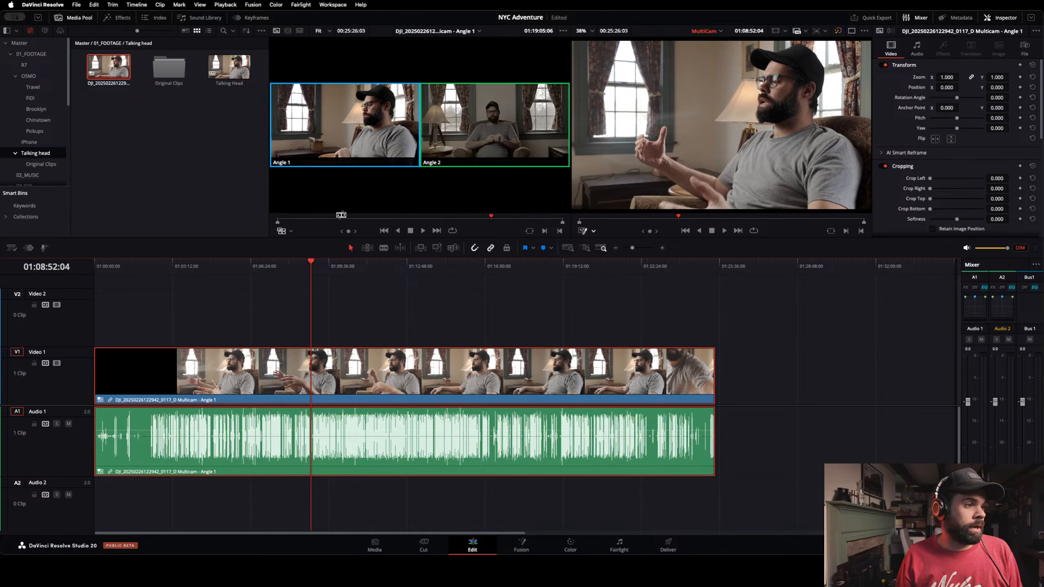
Step: Set the source viewer's display mode to Multicam and reload the multicam clip from the Talking head bin into it
left_click(287, 233)
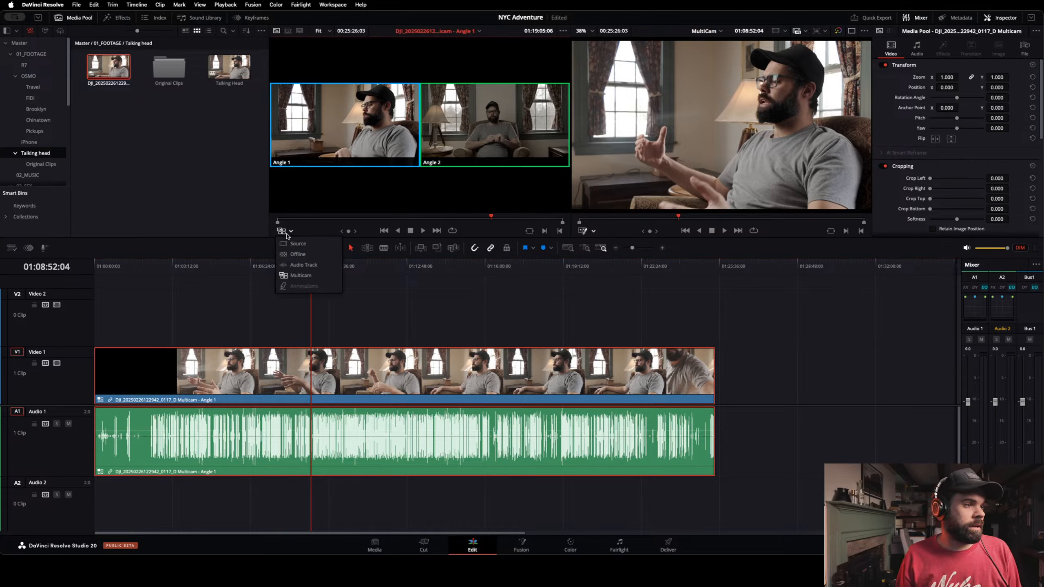
left_click(307, 275)
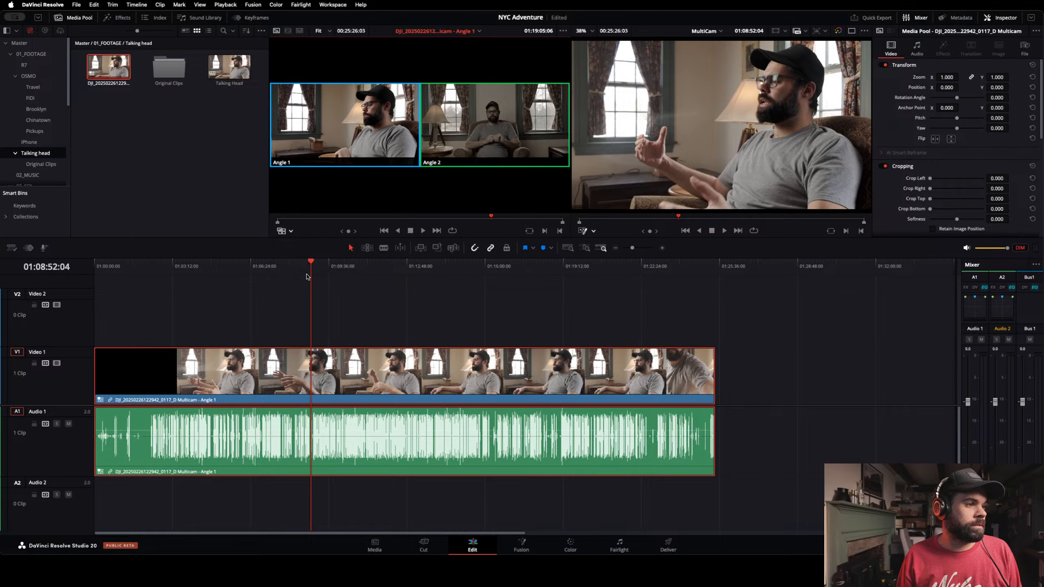
double_click(105, 65)
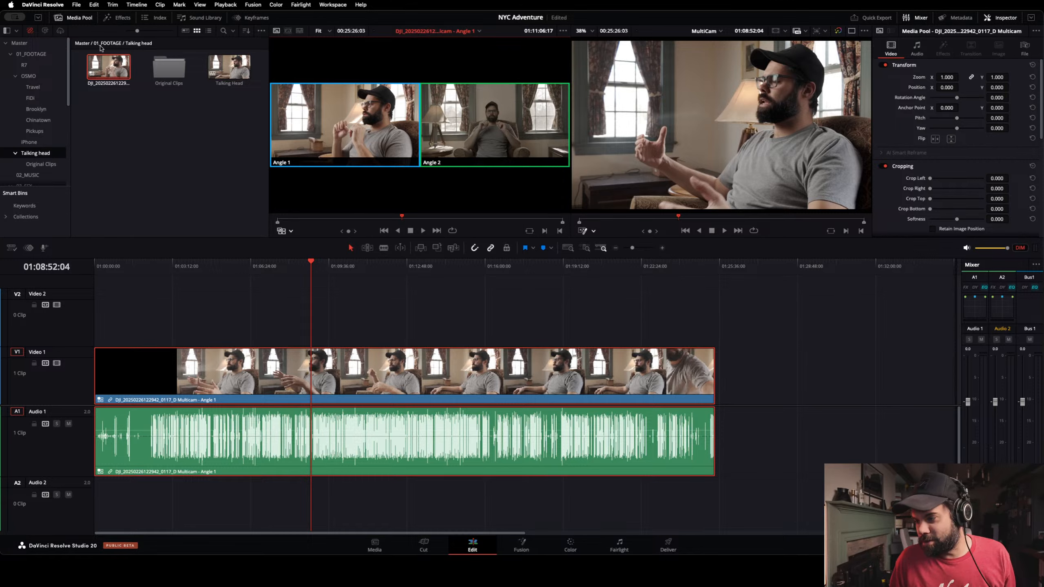